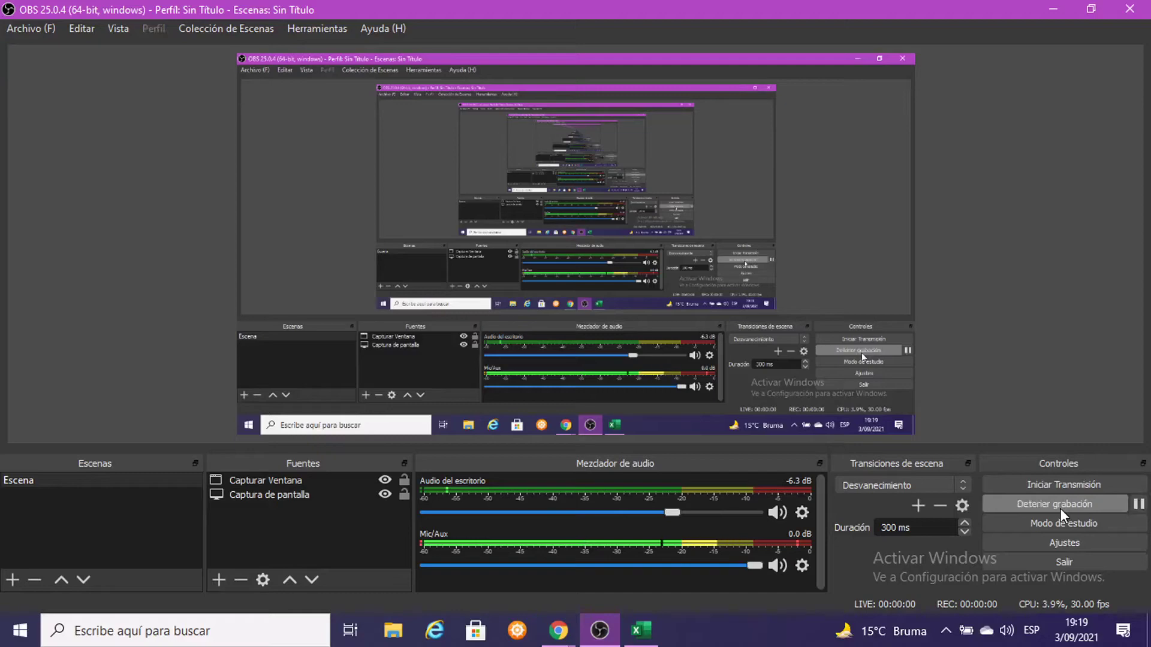
# Minimize OBS Studio and switch to the PRACTICA 19 (3).xlsx workbook in Excel
pyautogui.click(1041, 6)
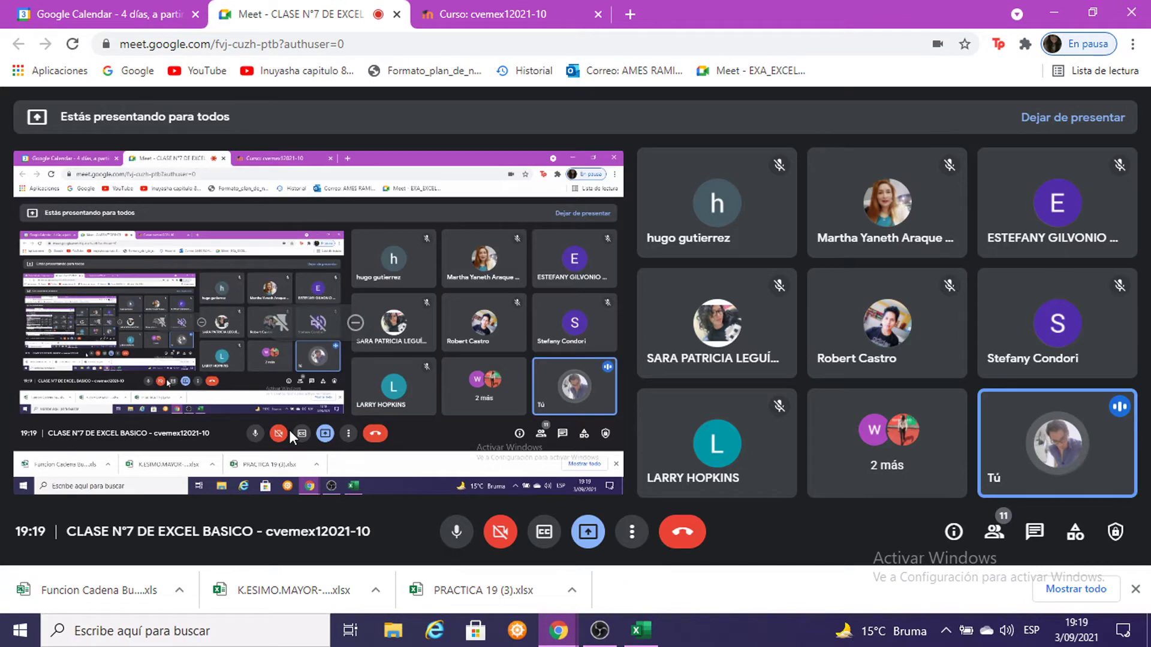
pyautogui.moveTo(638, 631)
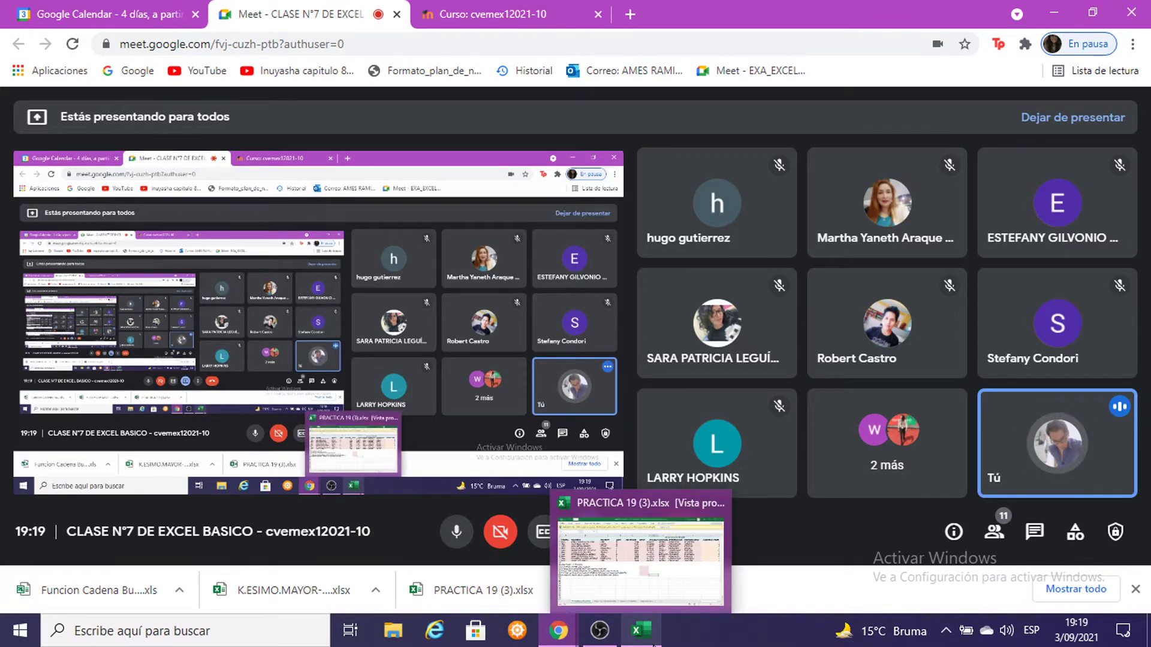
pyautogui.click(655, 644)
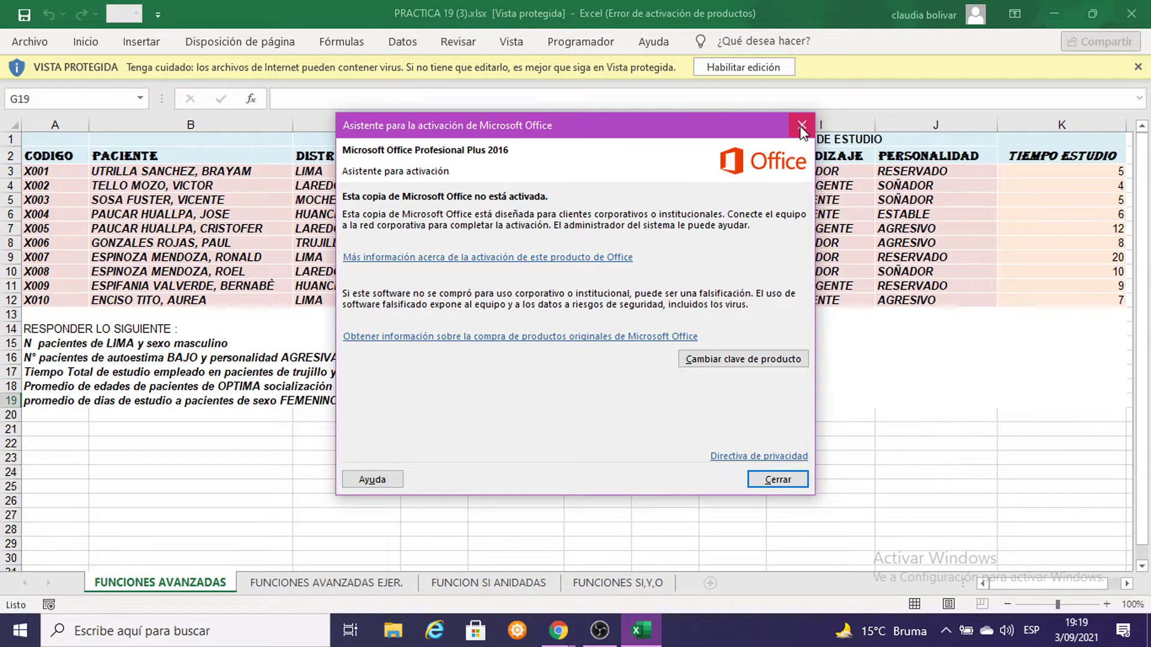
# Dismiss the activation notice and show the FUNCIONES AVANZADAS patient sheet at 110% zoom
pyautogui.click(802, 127)
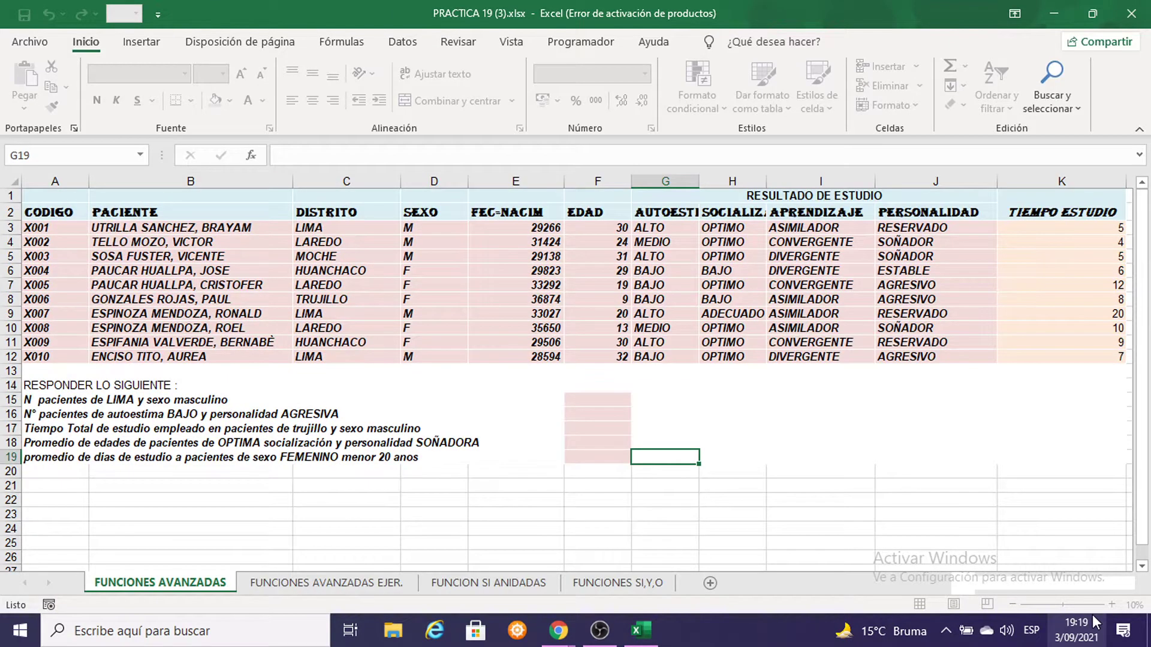
pyautogui.click(322, 584)
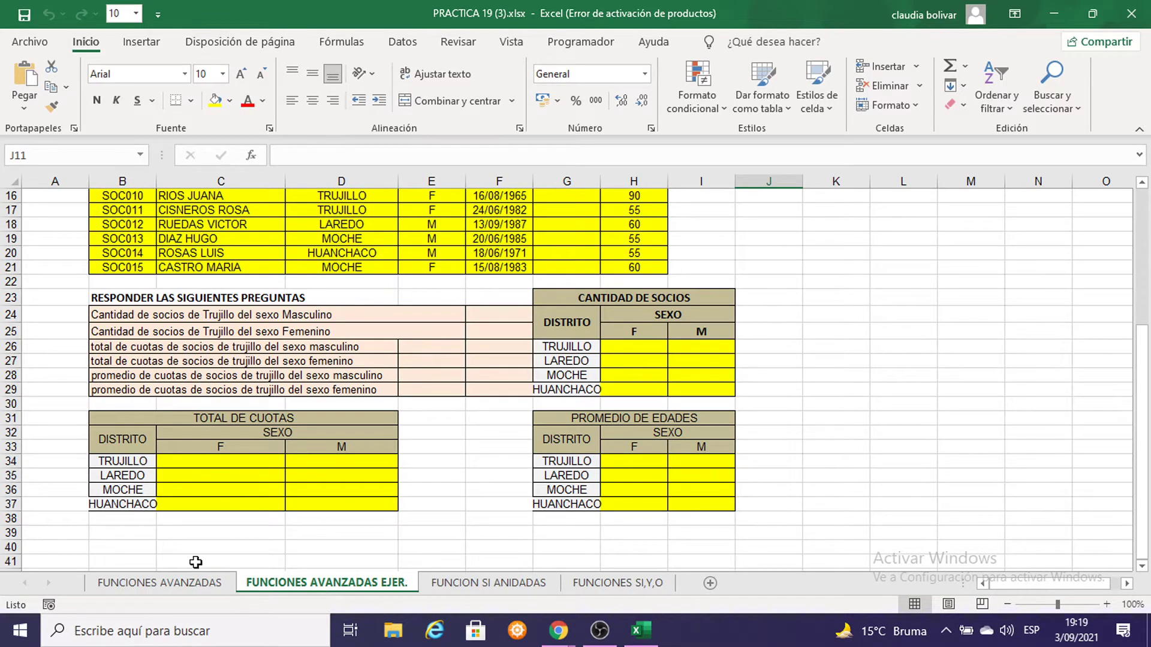
pyautogui.click(174, 596)
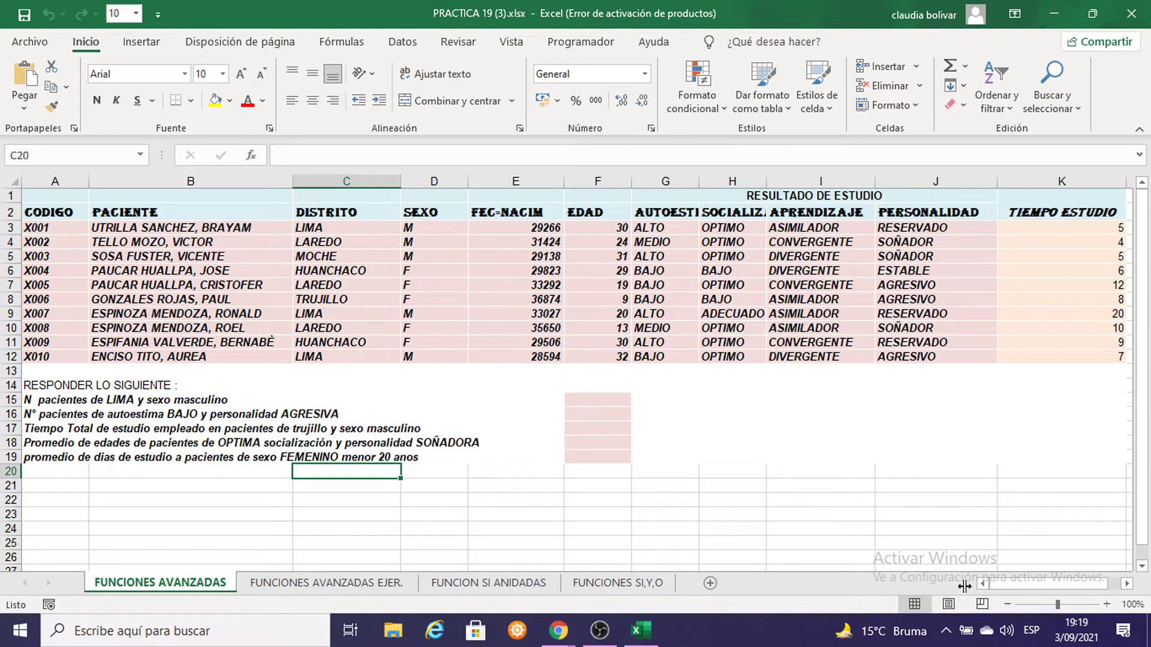
pyautogui.click(1107, 604)
# Set the answer cells F15:F19 to font size 14
pyautogui.moveTo(569, 426); pyautogui.dragTo(580, 487)
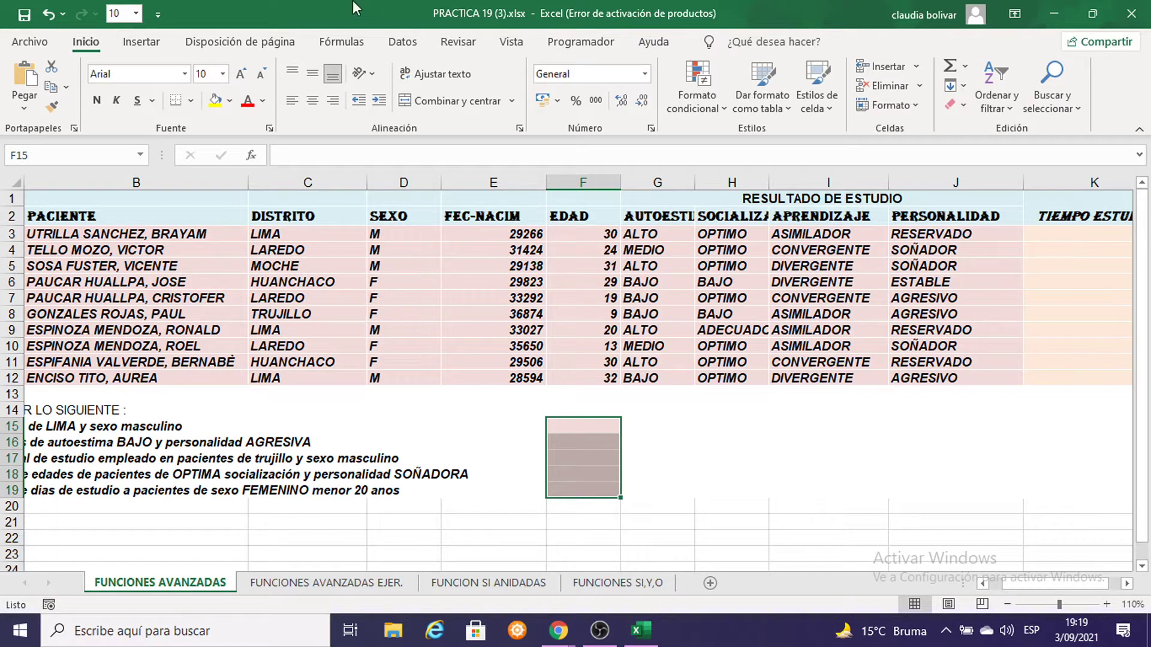
pyautogui.click(223, 74)
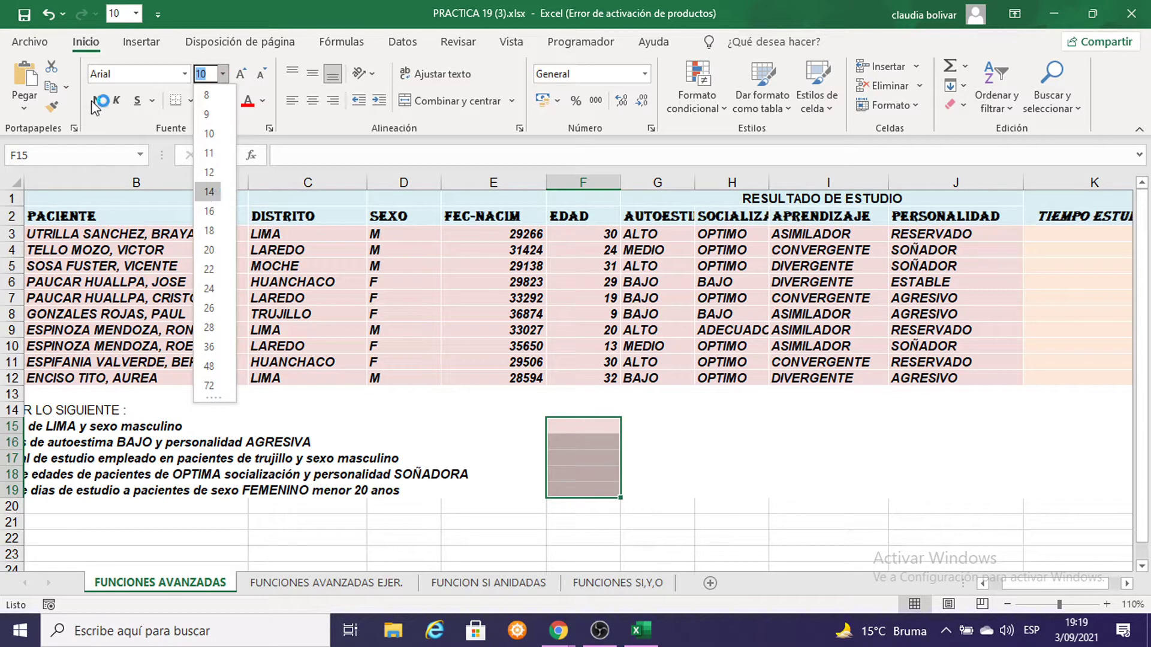
pyautogui.click(109, 108)
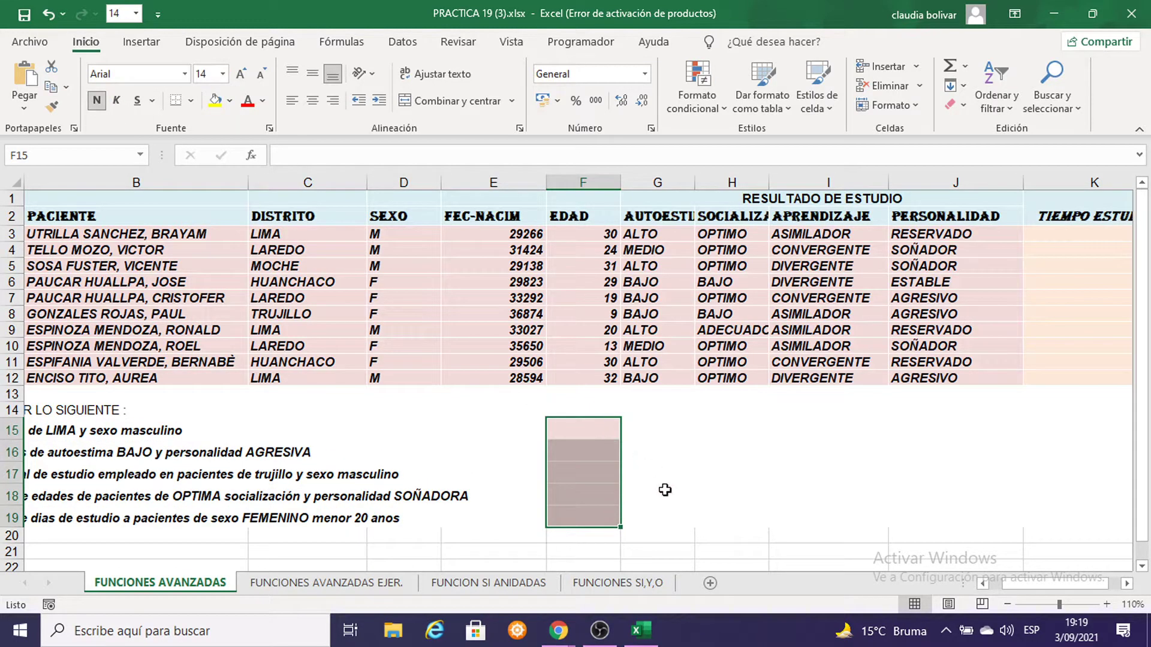
pyautogui.moveTo(1013, 588); pyautogui.dragTo(997, 588)
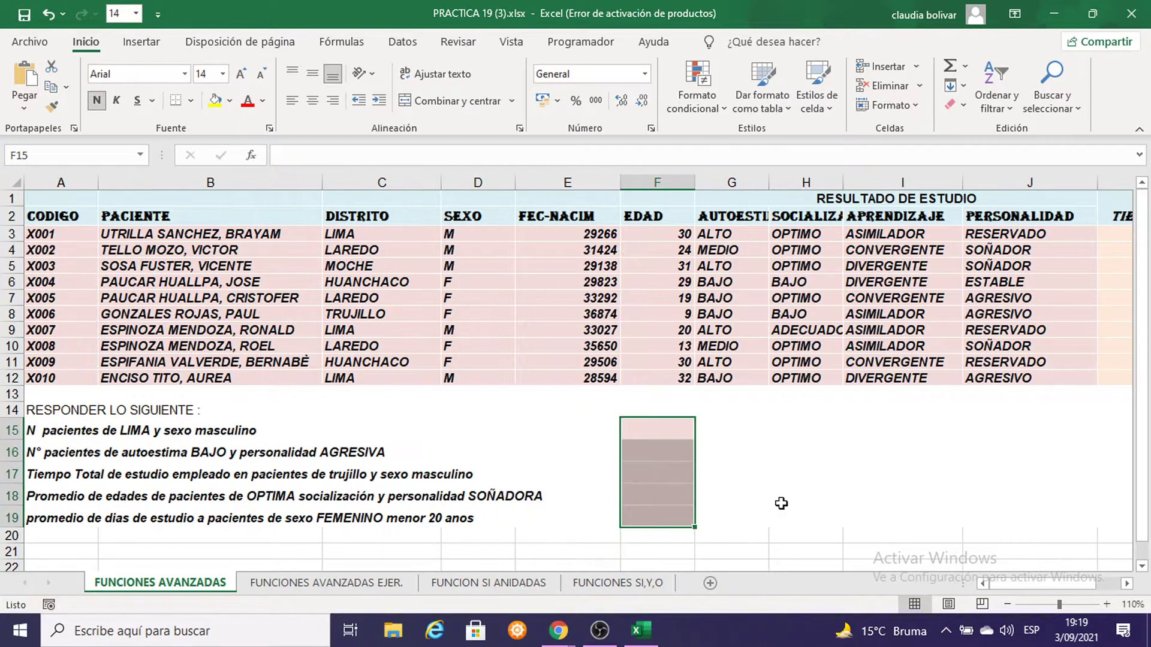
# Look over row 15, the district values C3:C12 and answer cells F15 and F16
pyautogui.click(5, 429)
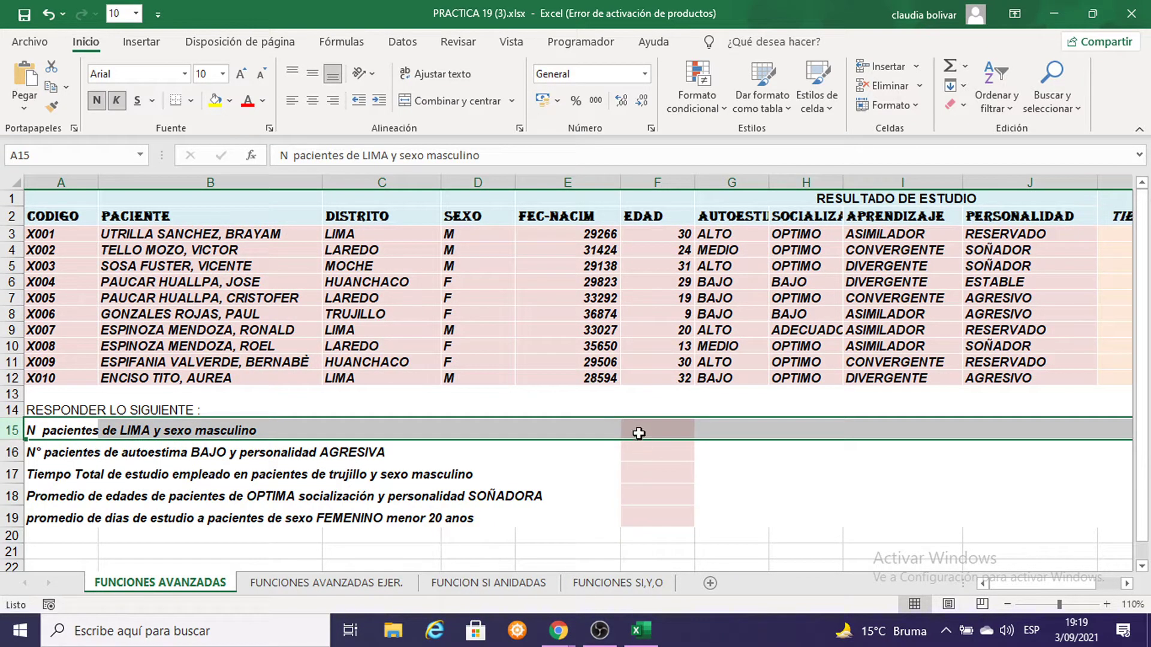
pyautogui.moveTo(353, 232); pyautogui.dragTo(353, 376)
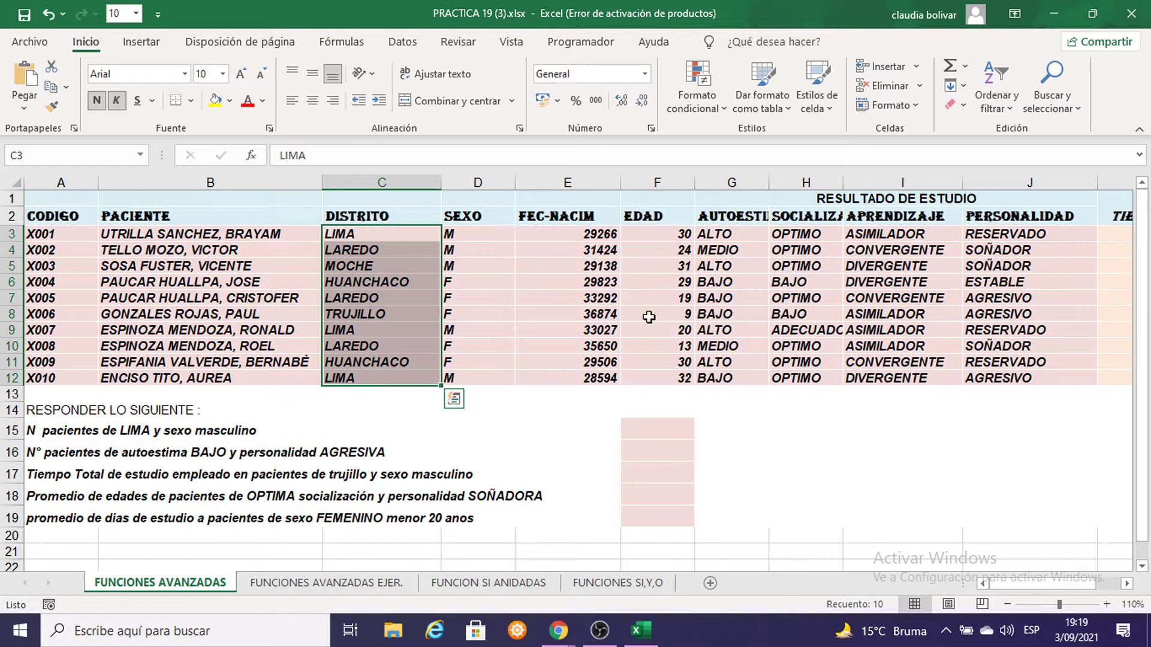
pyautogui.click(657, 432)
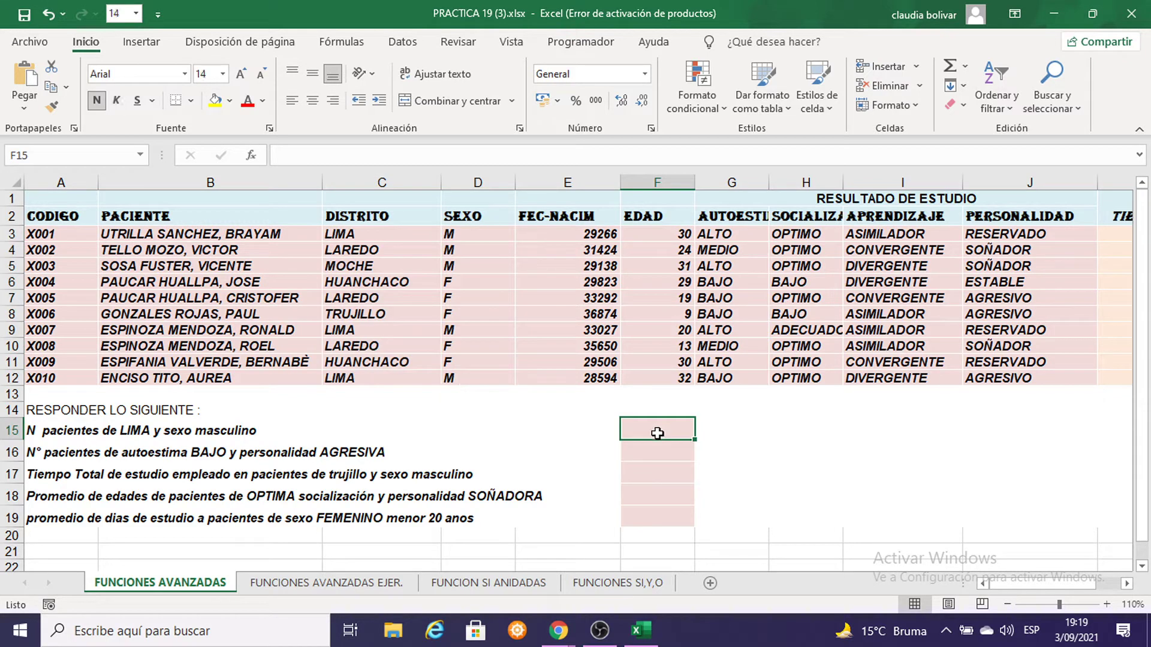
pyautogui.click(671, 451)
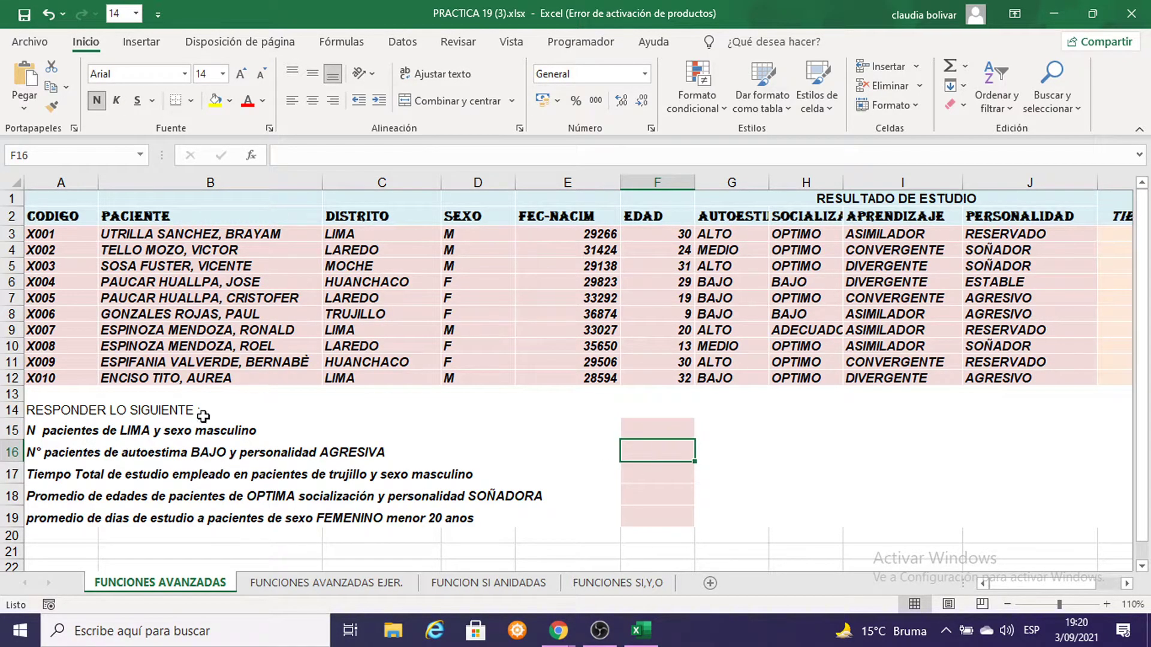
# Enlarge answer cells F15:F19 to font size 16 and select F15
pyautogui.moveTo(644, 427); pyautogui.dragTo(662, 512)
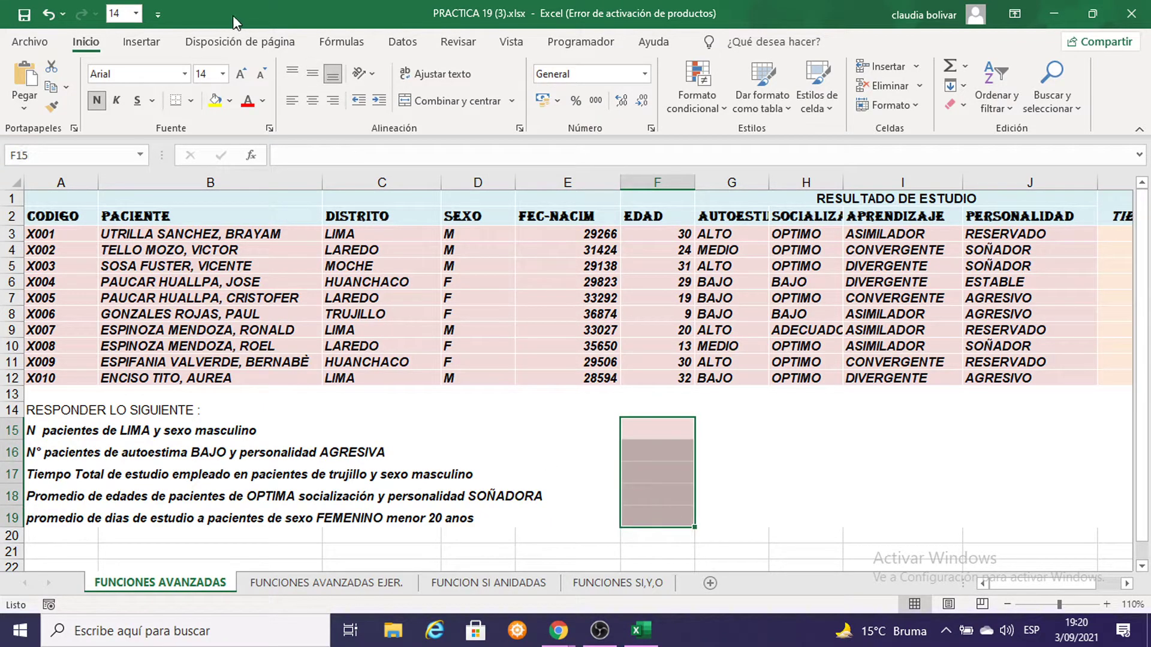
pyautogui.click(222, 74)
pyautogui.click(212, 210)
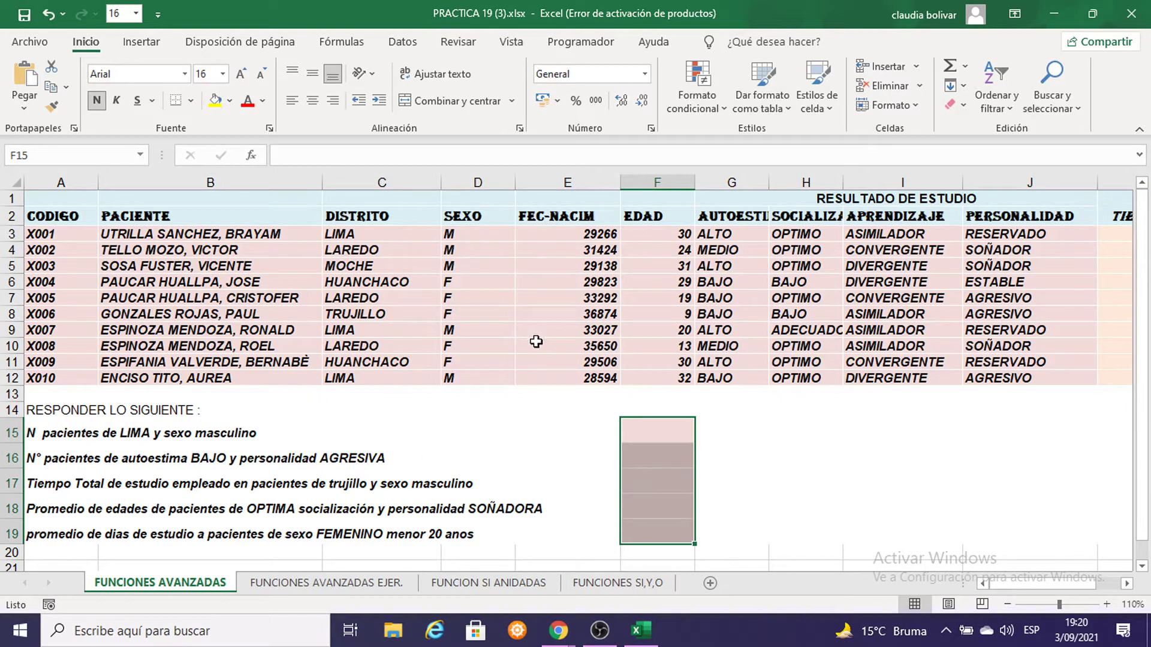
pyautogui.click(669, 439)
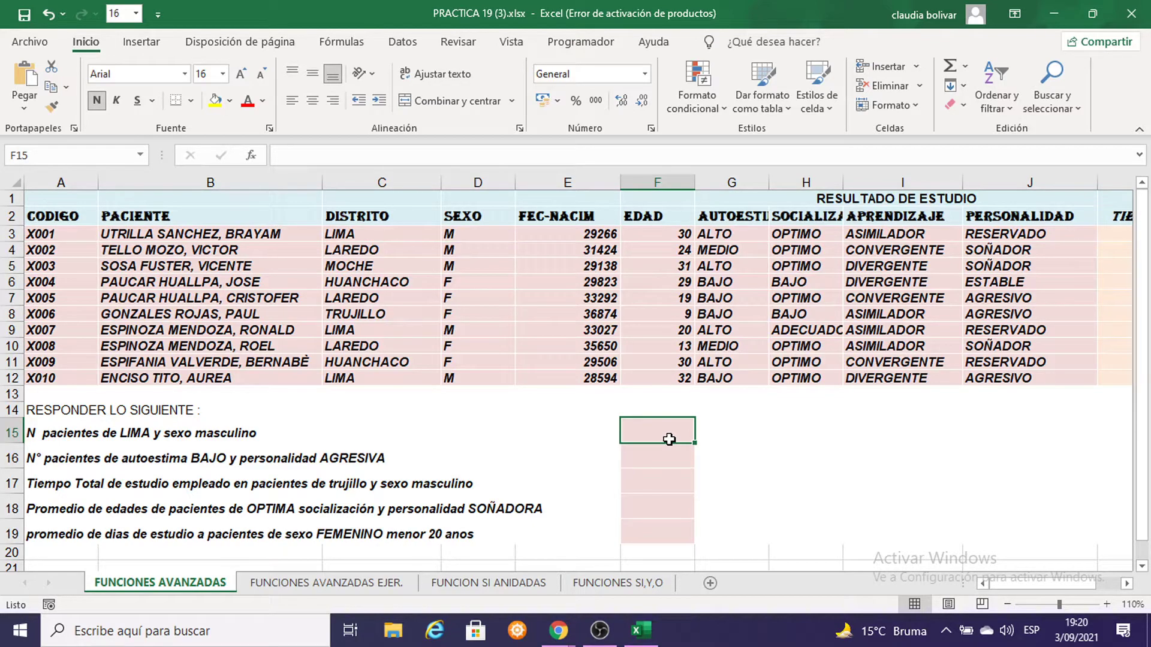
# In F15, begin =CONTAR.SI.CONJUNTO(C3:C12; and open the Windows Run prompt
pyautogui.write('=c')
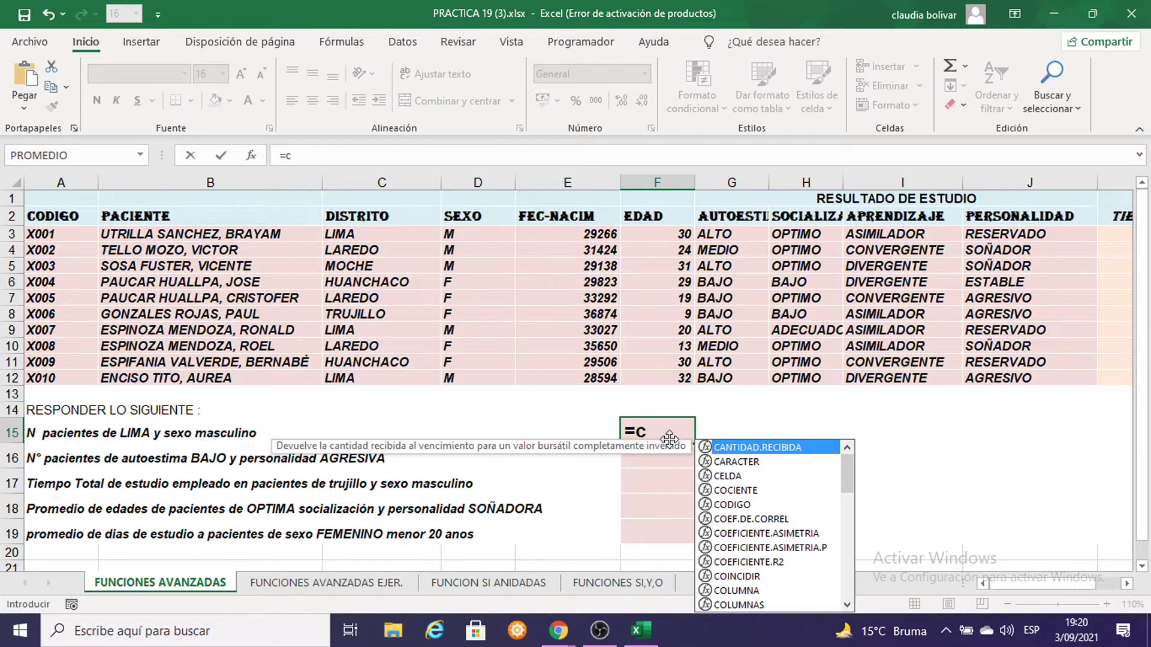
pyautogui.press('BackSpace')
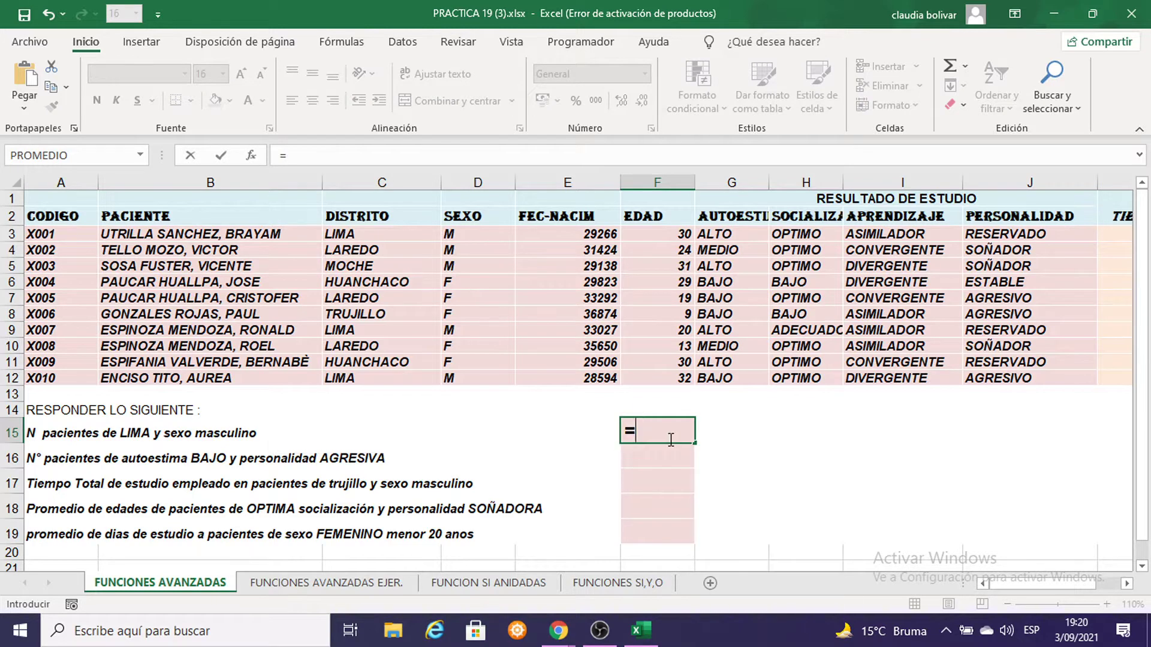
pyautogui.write('CONT')
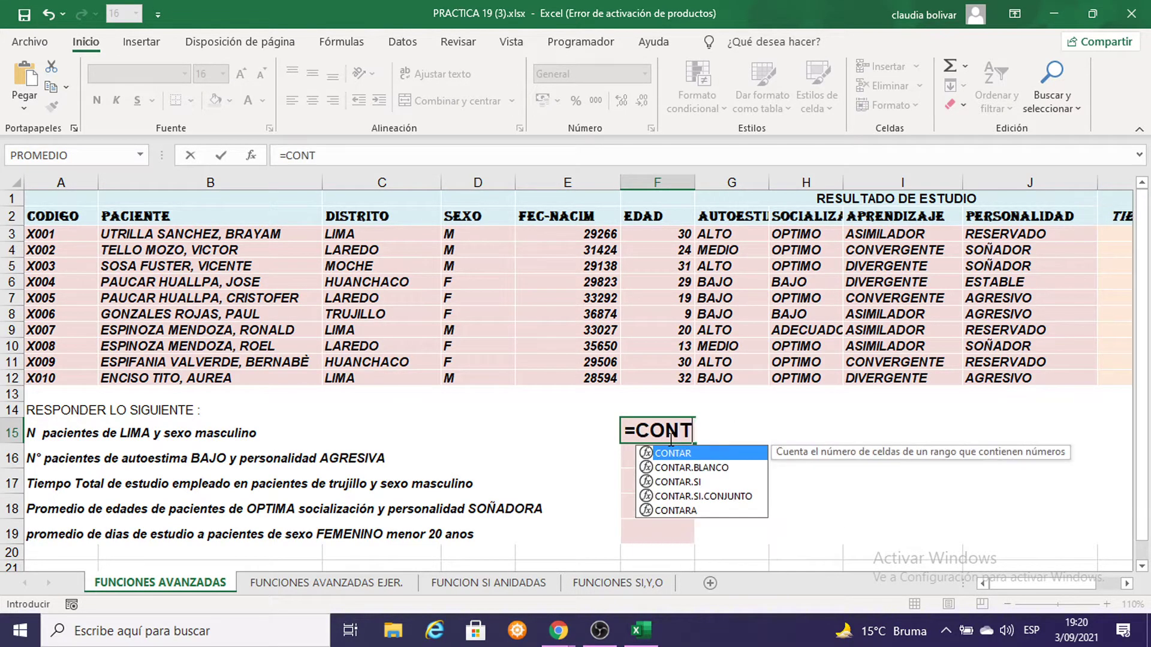
pyautogui.write('AR.SI')
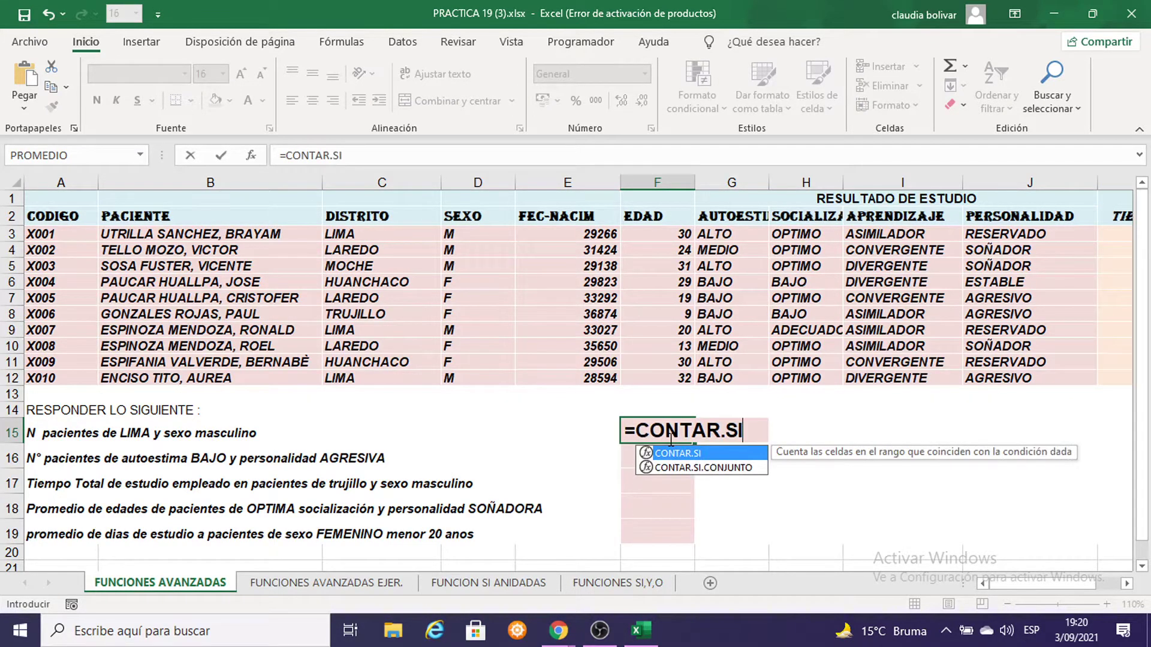
pyautogui.doubleClick(705, 467)
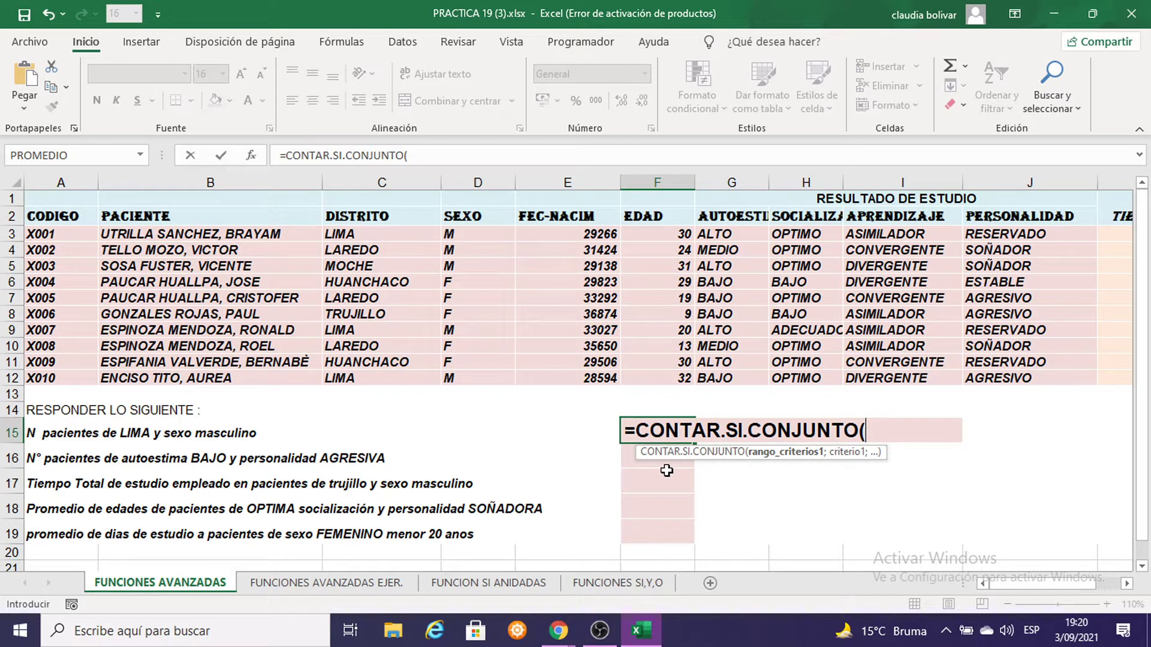
pyautogui.moveTo(353, 234)
pyautogui.mouseDown()
pyautogui.moveTo(377, 311)
pyautogui.moveTo(368, 376)
pyautogui.mouseUp()
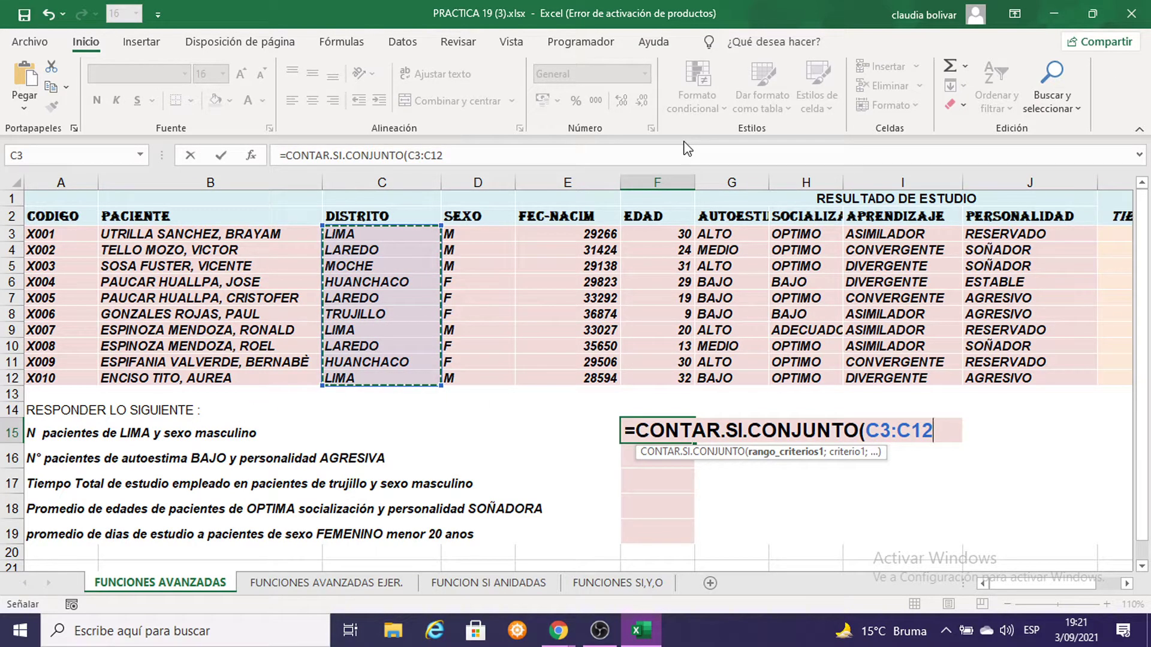
pyautogui.write(';')
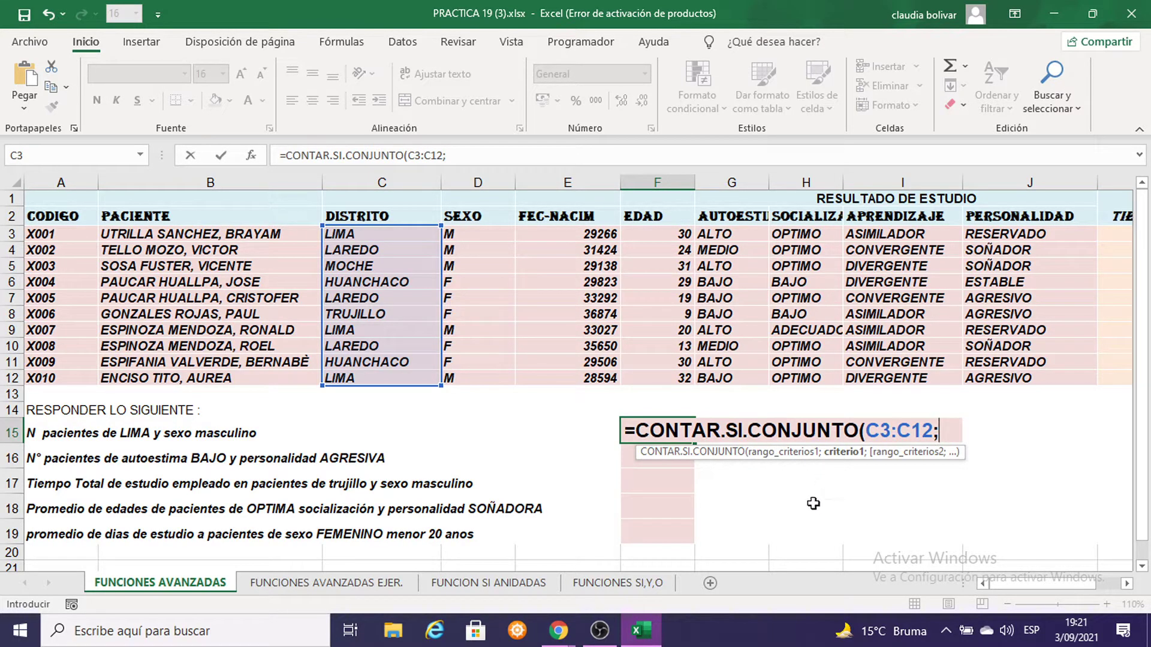
pyautogui.press('super+r')
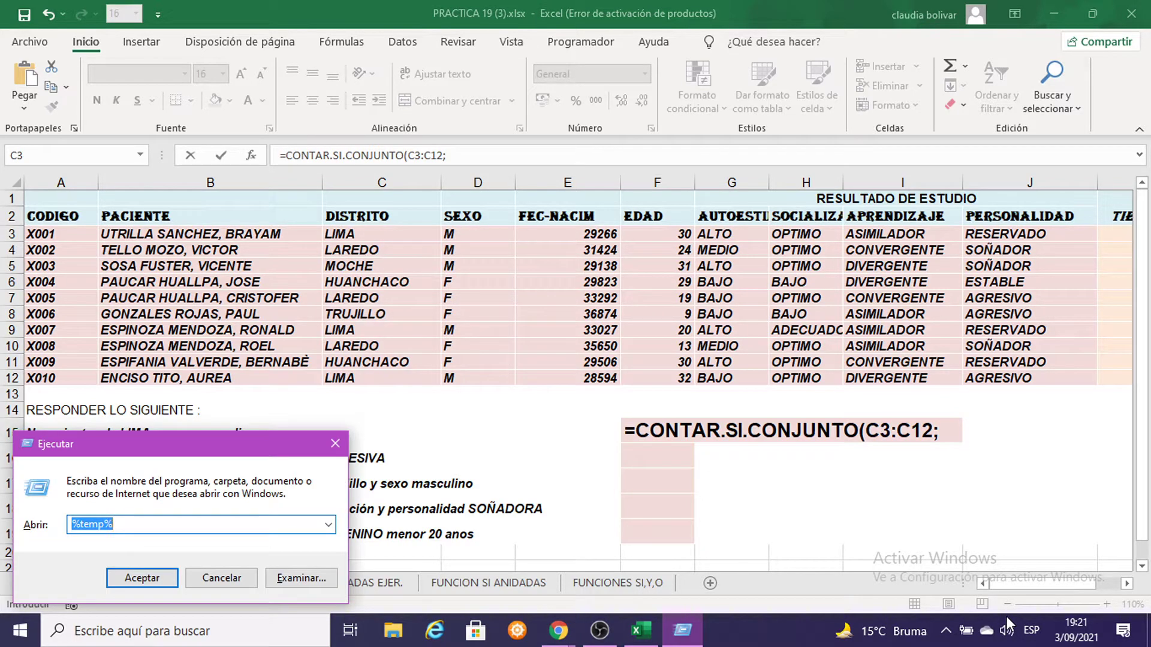
# Launch MSPAINT, paste the worksheet screenshot at the canvas top-left, and return to Excel
pyautogui.write('MSPAINT')
pyautogui.press('Return')
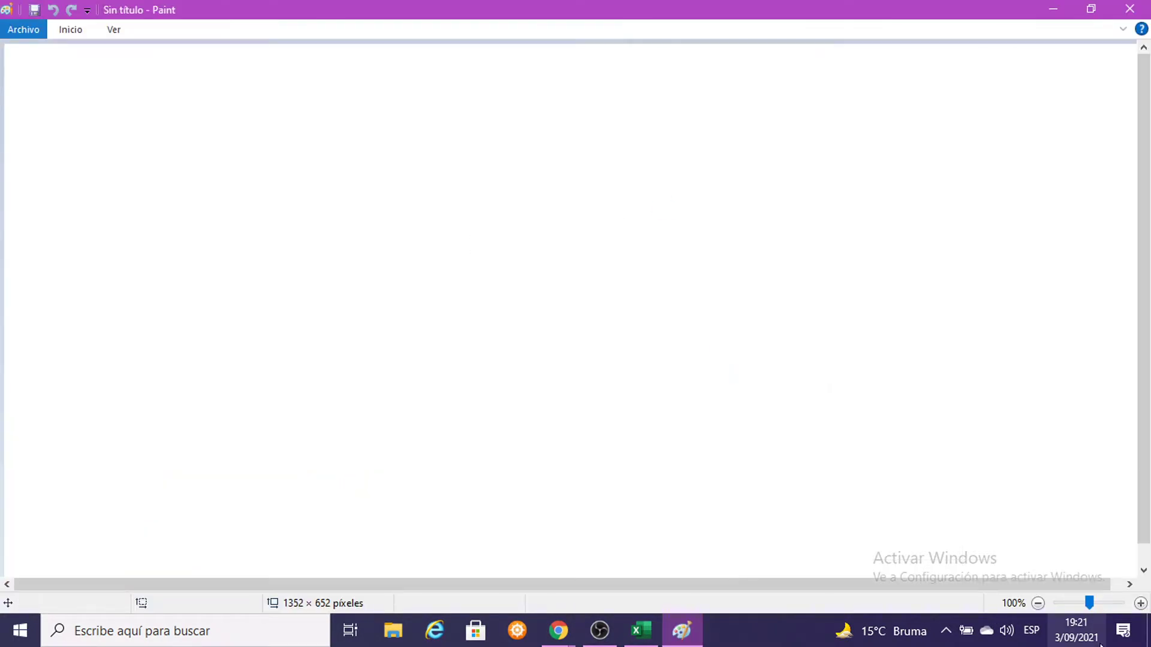
pyautogui.scroll(1, 494, 188)
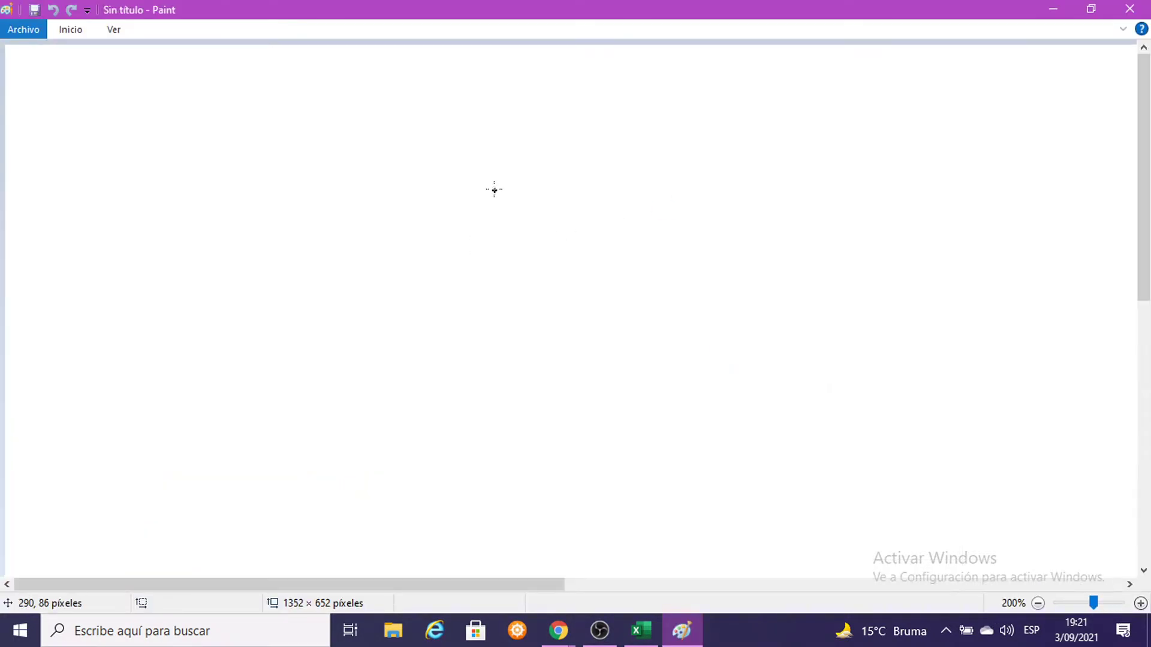
pyautogui.hotkey('ctrl', 'v')
pyautogui.moveTo(668, 385); pyautogui.dragTo(294, 325)
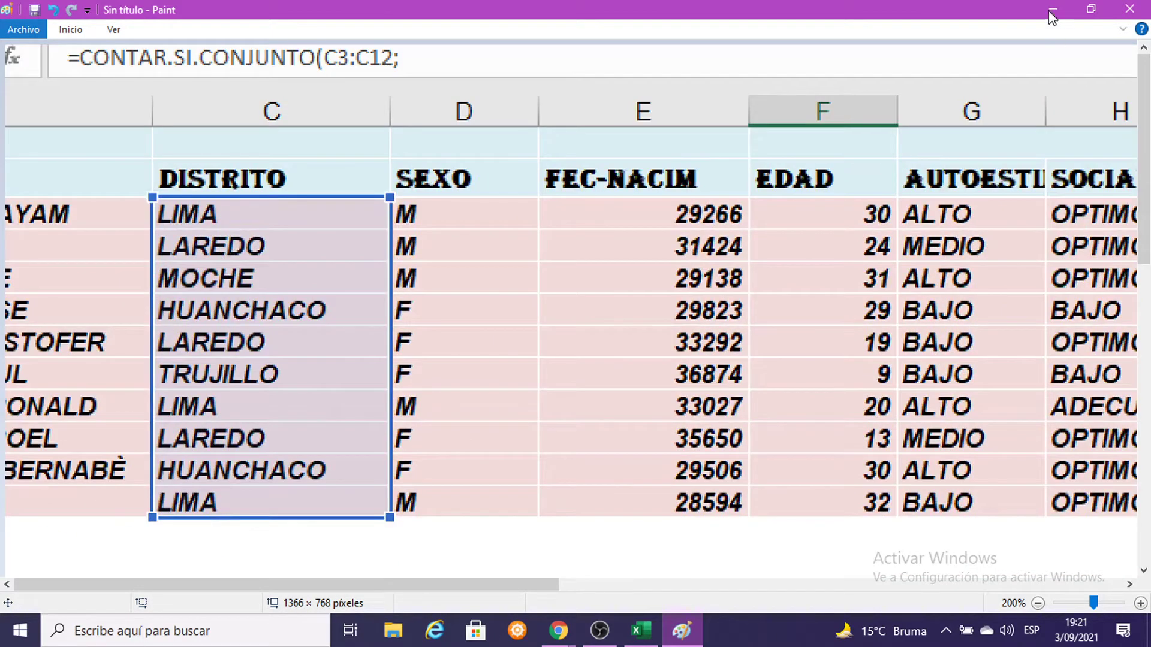
pyautogui.click(1051, 13)
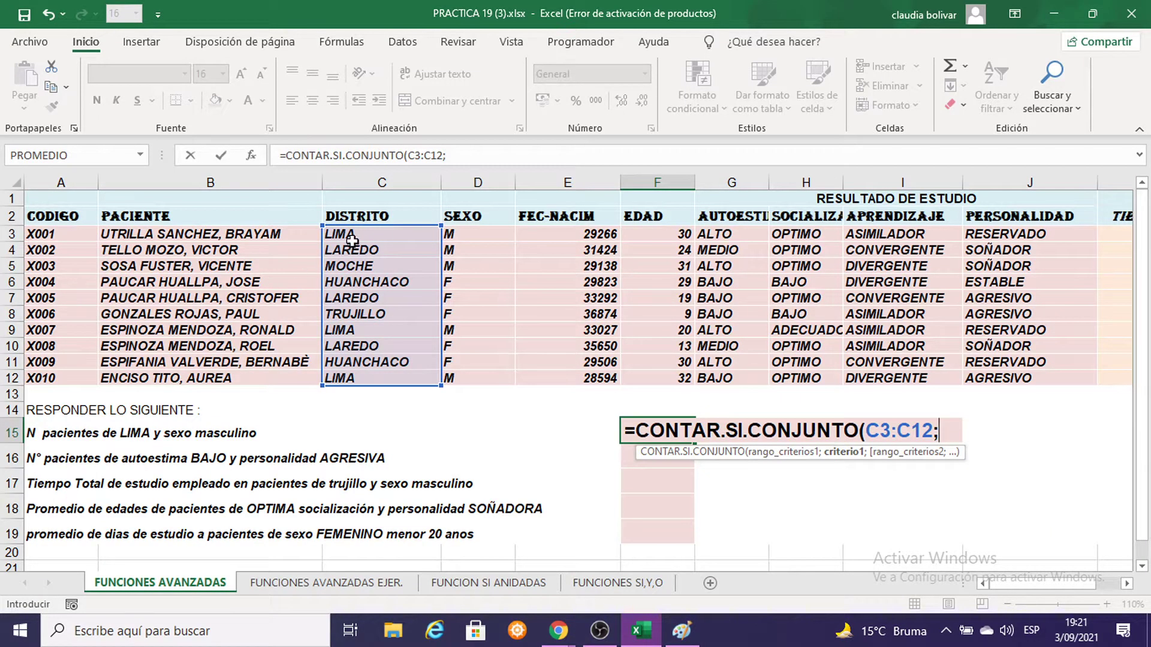
# Add C9 (LIMA) as the first criterion, giving =CONTAR.SI.CONJUNTO(C3:C12;C9;
pyautogui.click(357, 378)
pyautogui.click(370, 331)
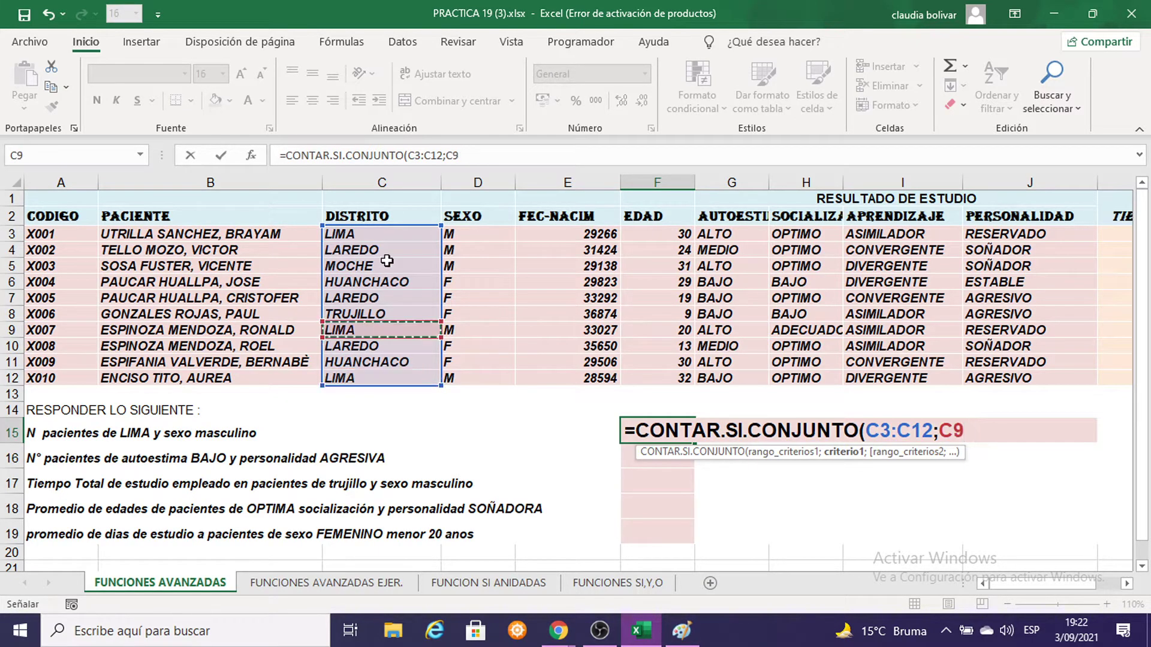
pyautogui.click(385, 234)
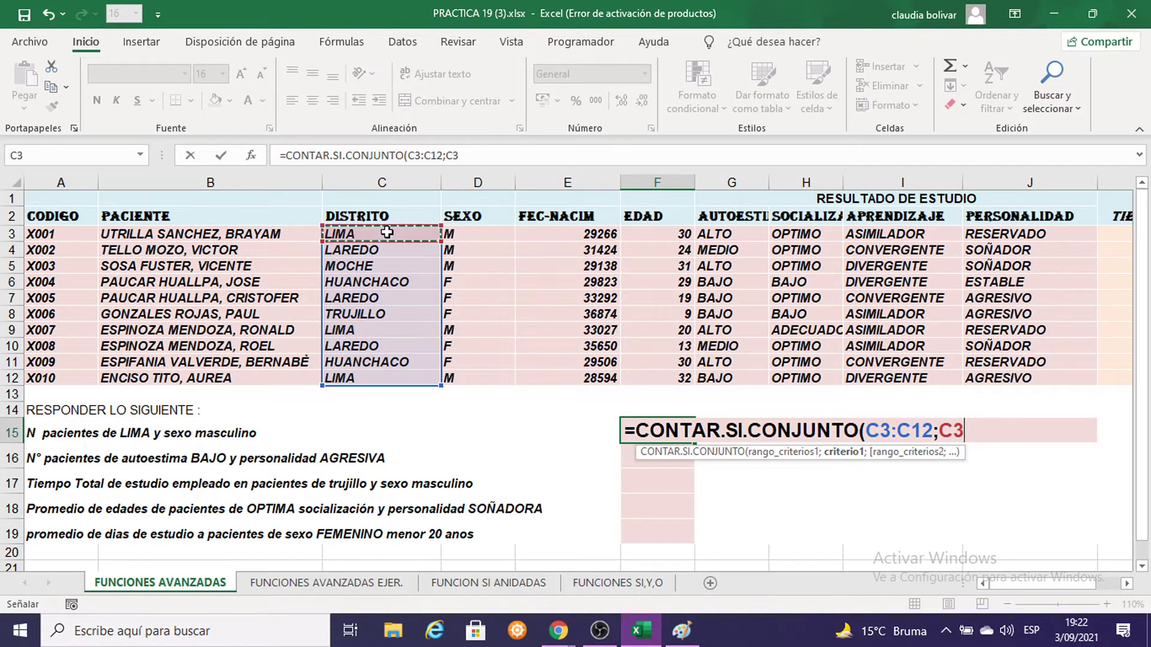
pyautogui.click(393, 335)
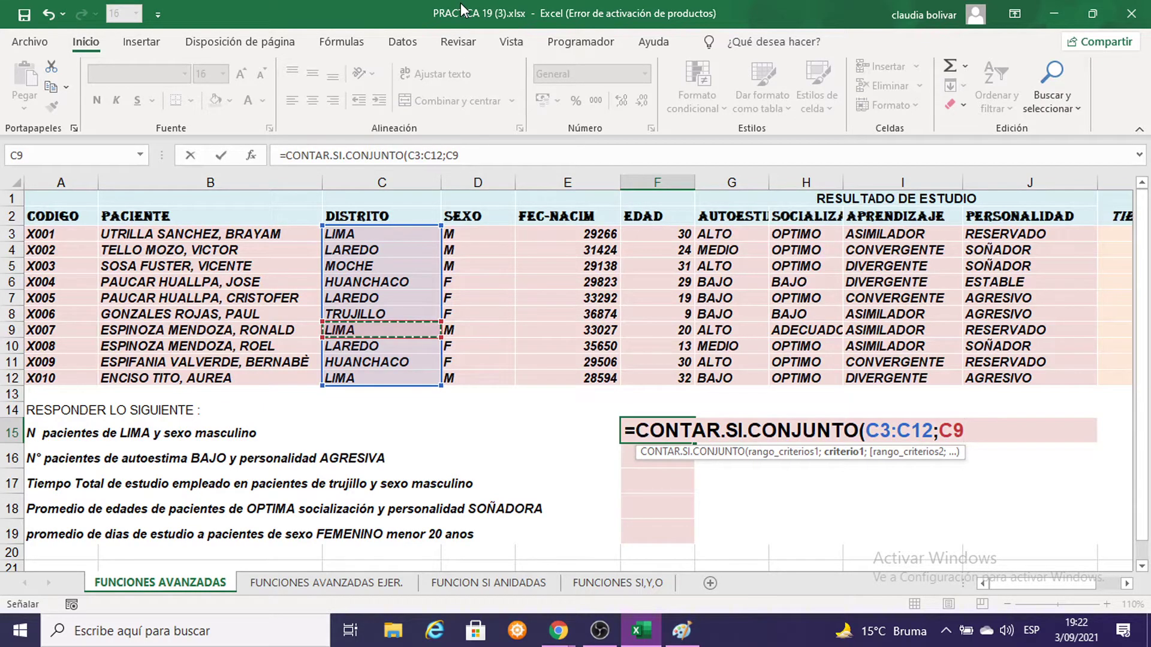
pyautogui.write(';')
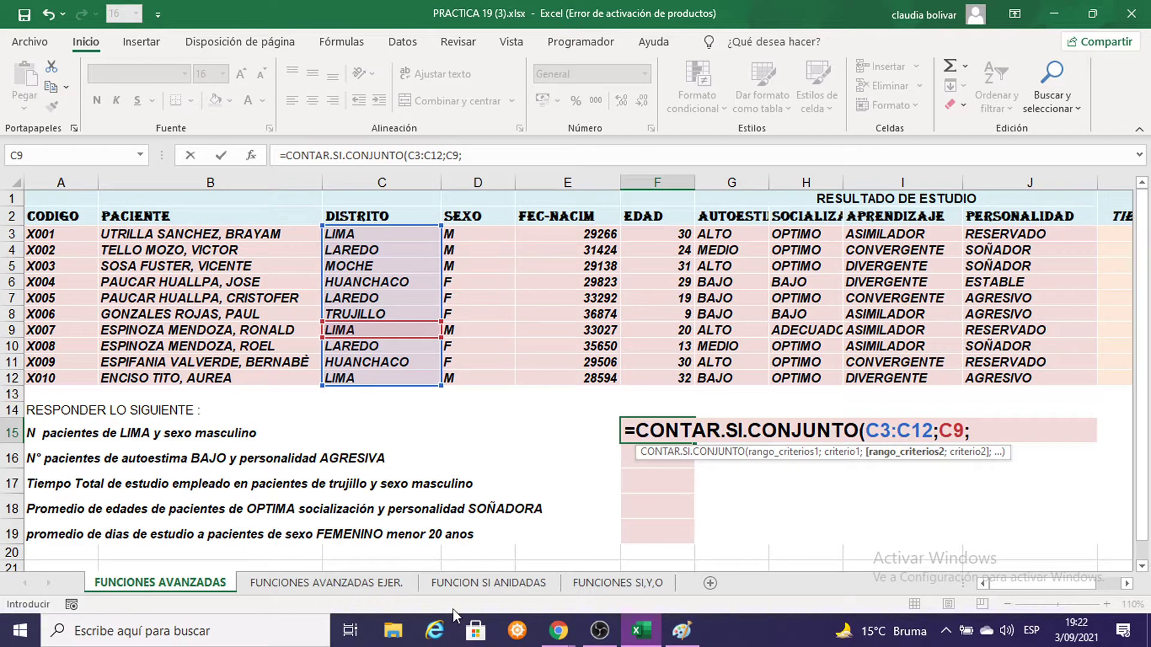
# Bring up Paint and scroll around the screenshot to view the district column and questions
pyautogui.click(682, 631)
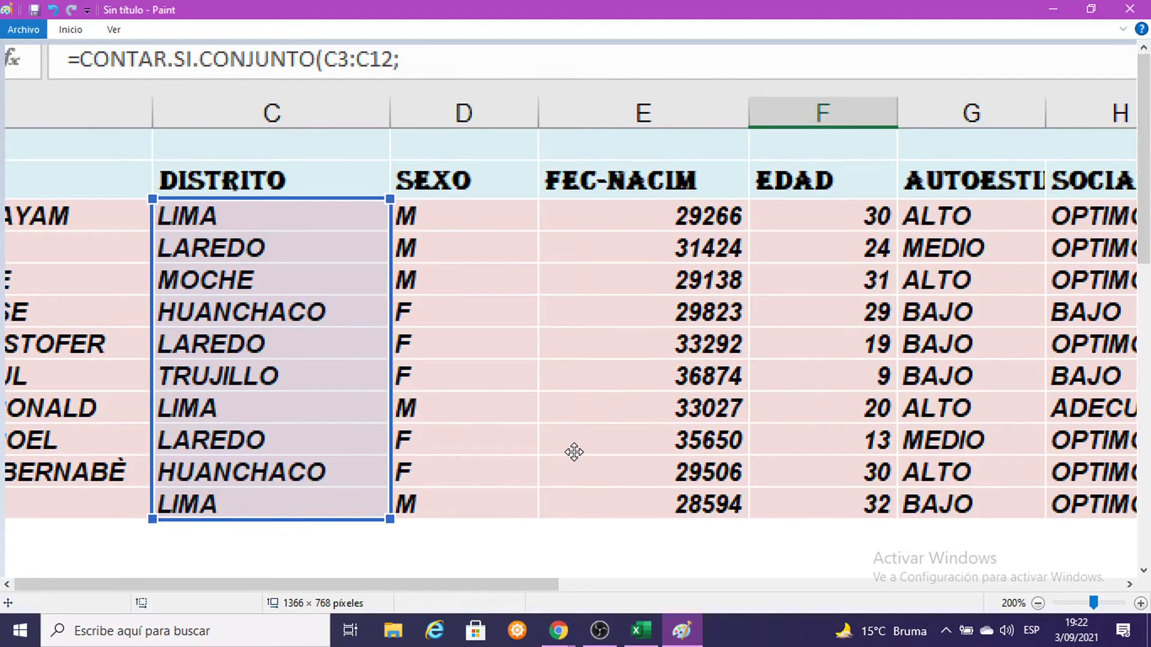
pyautogui.keyDown('ctrl'); pyautogui.scroll(1, 576, 474); pyautogui.keyUp('ctrl')
pyautogui.scroll(-4, 575, 491)
pyautogui.scroll(-2, 570, 462)
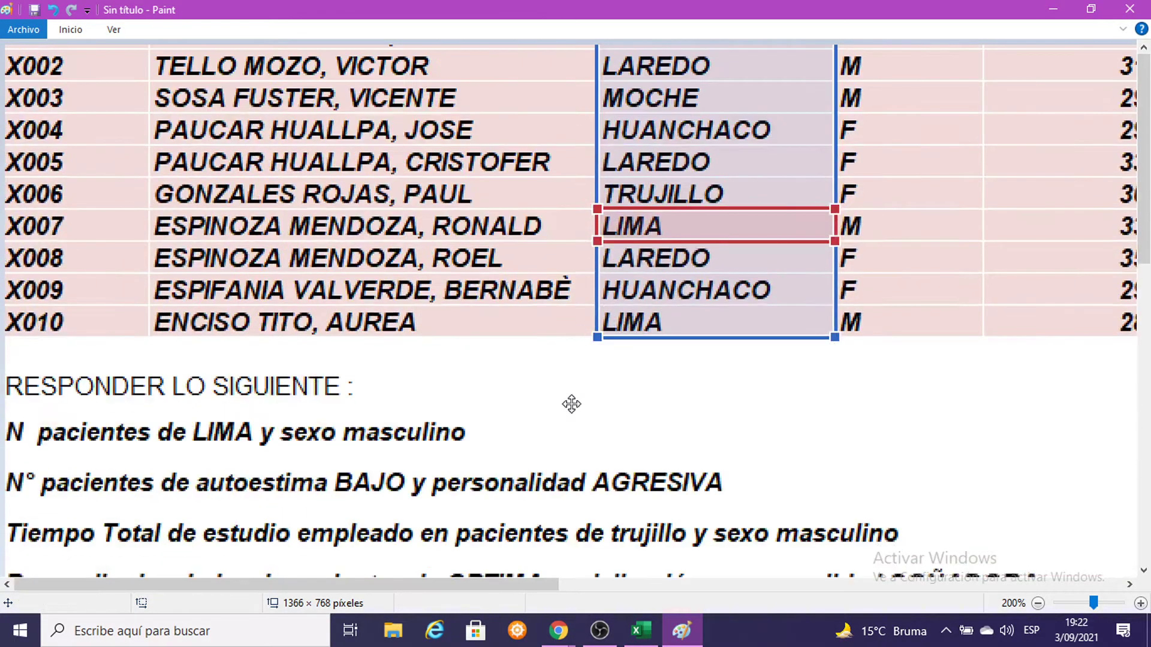
pyautogui.scroll(-1, 569, 403)
pyautogui.scroll(1, 488, 498)
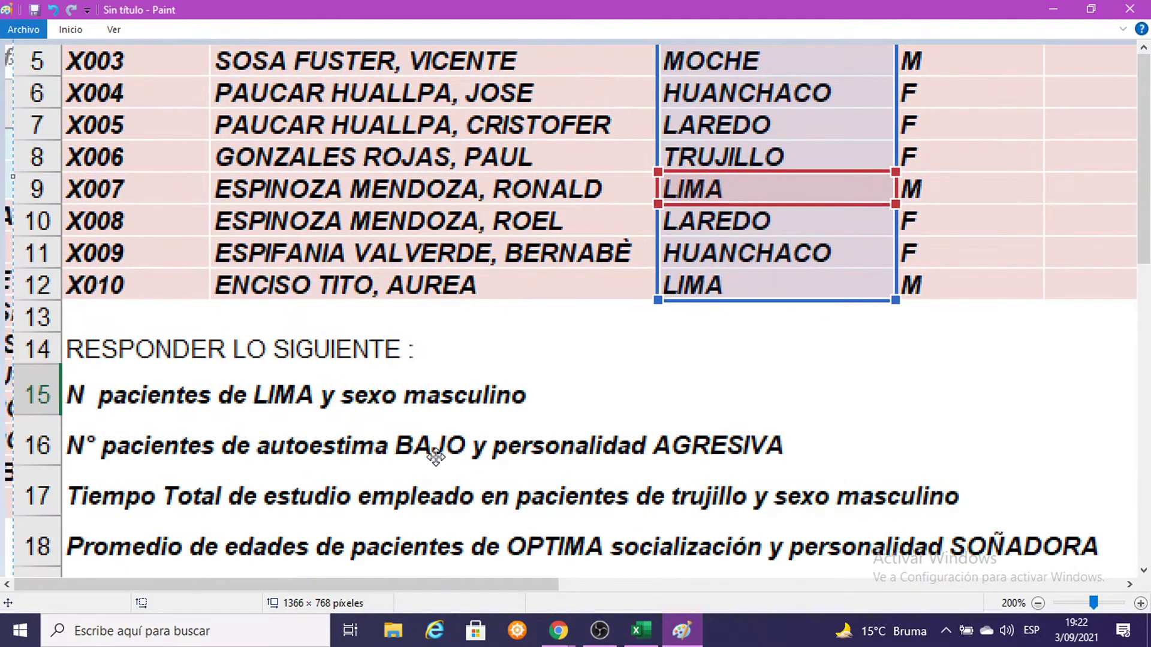
pyautogui.scroll(5, 516, 503)
pyautogui.hscroll(2, 516, 504)
pyautogui.scroll(1, 595, 554)
pyautogui.scroll(-3, 597, 561)
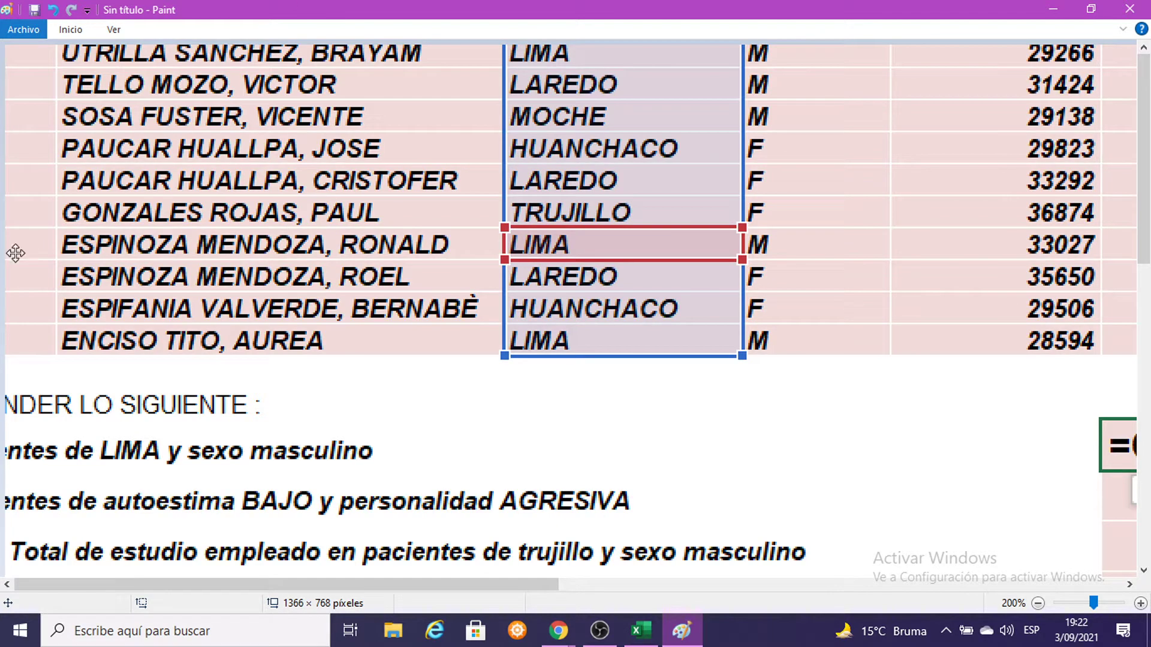
pyautogui.scroll(2, 604, 426)
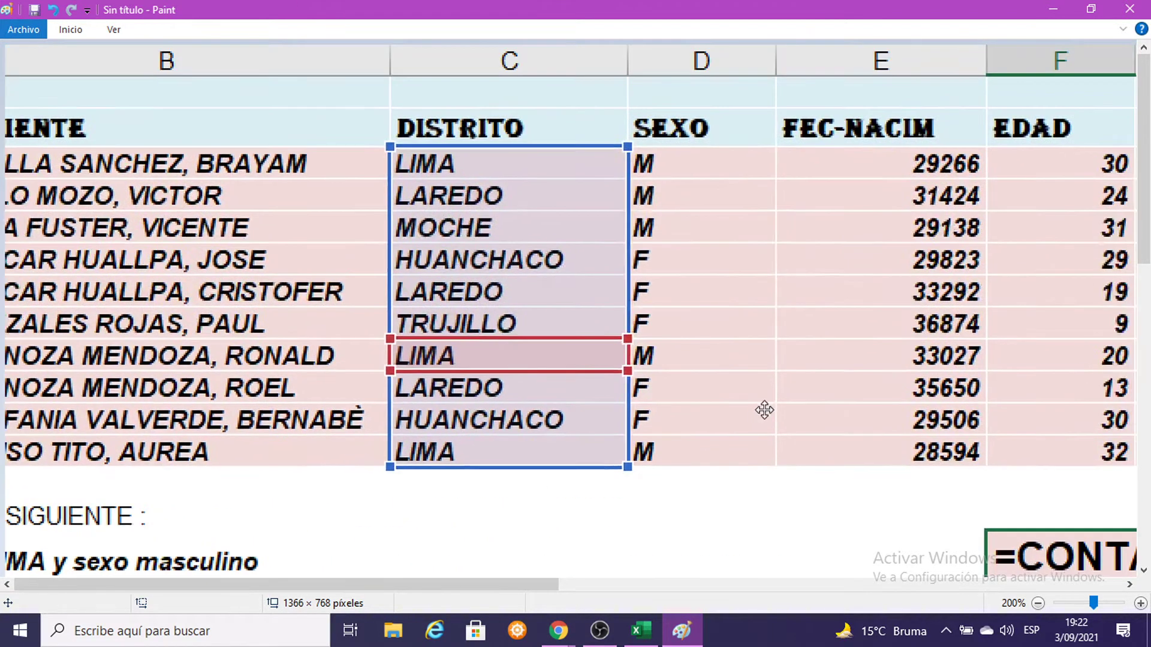
pyautogui.hscroll(3, 763, 411)
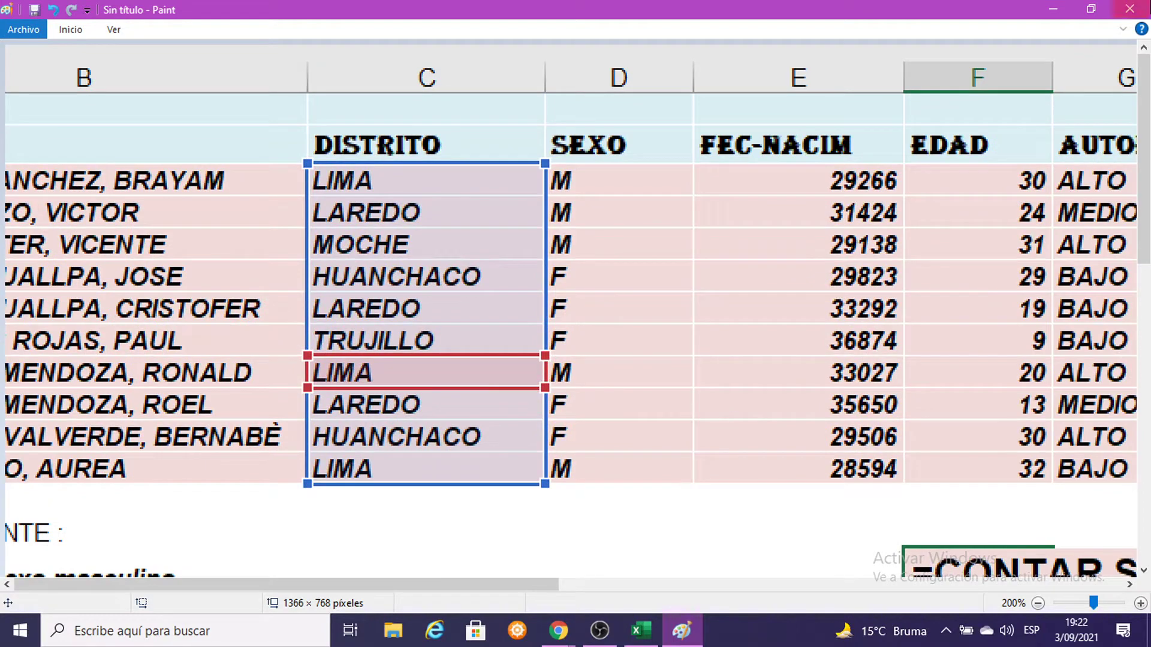
# Complete F15 as =CONTAR.SI.CONJUNTO(C3:C12;C9;D3:D12;D9), returning 3, then zoom in slightly
pyautogui.click(1049, 8)
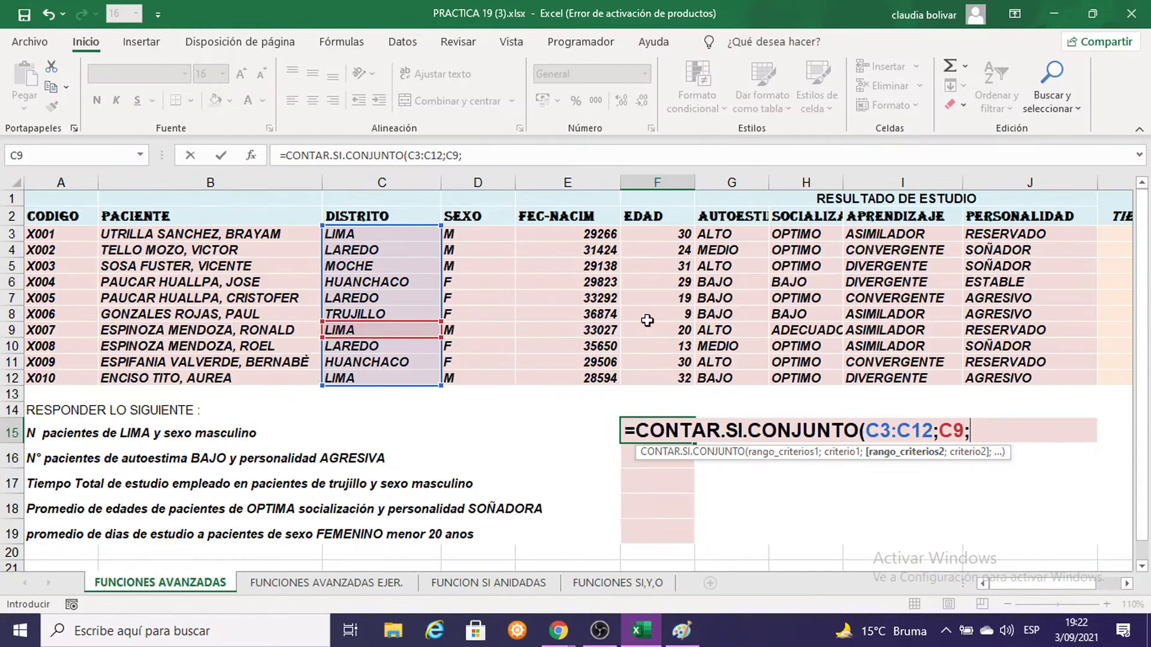
pyautogui.moveTo(480, 226)
pyautogui.mouseDown()
pyautogui.moveTo(484, 385)
pyautogui.moveTo(480, 375)
pyautogui.mouseUp()
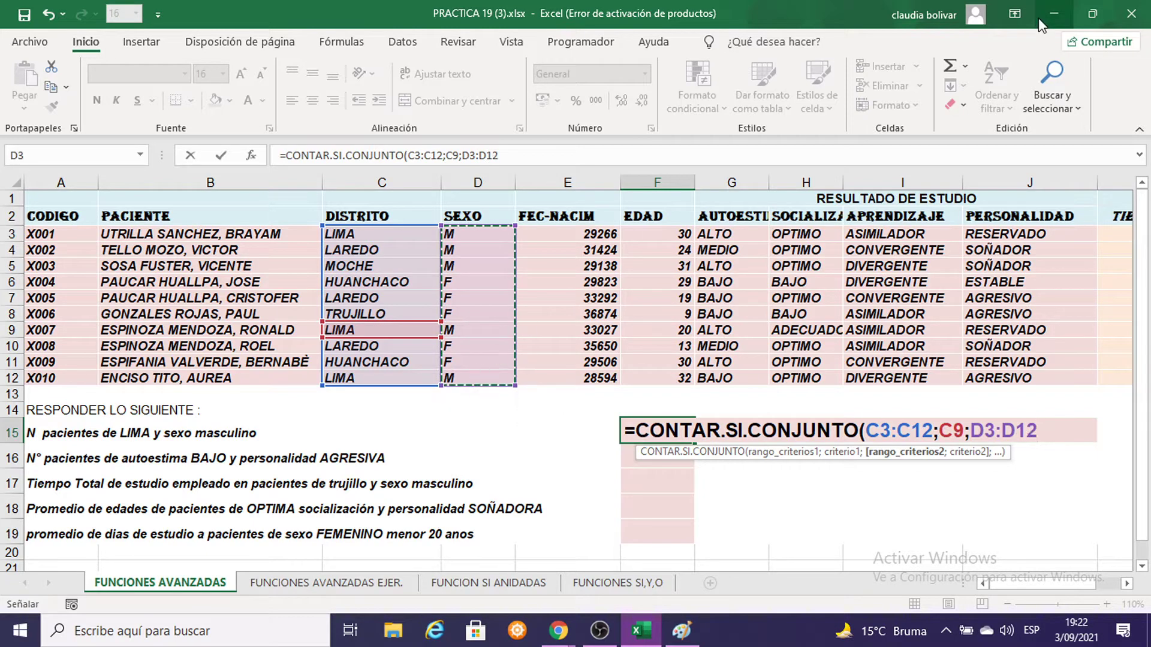
pyautogui.write(';')
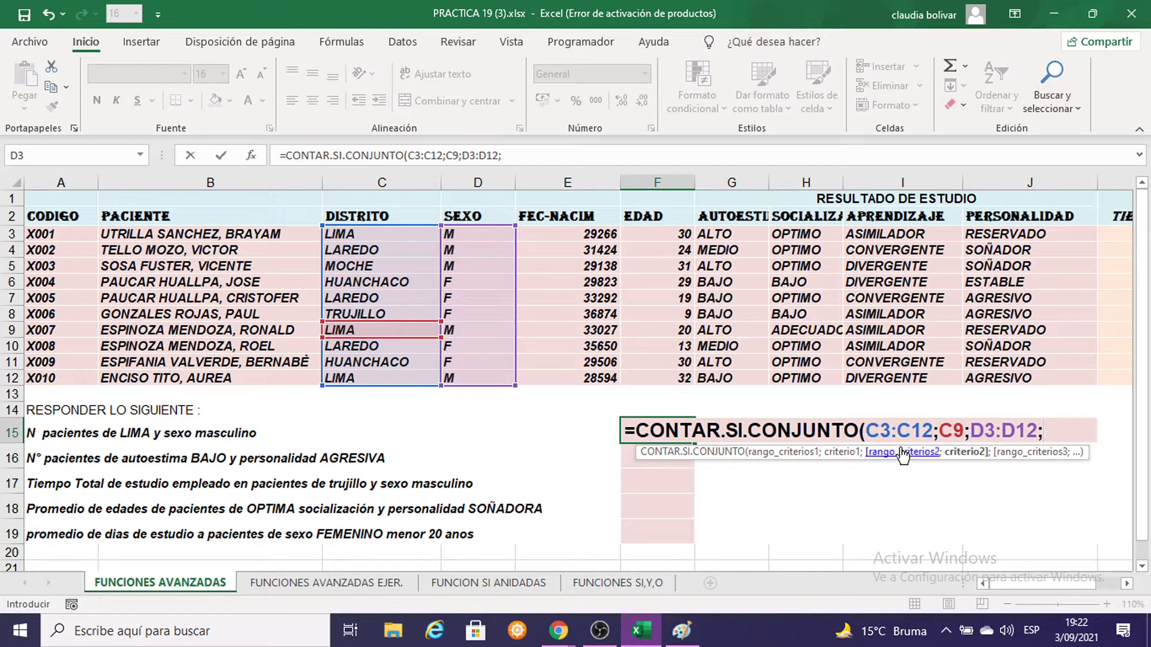
pyautogui.click(486, 267)
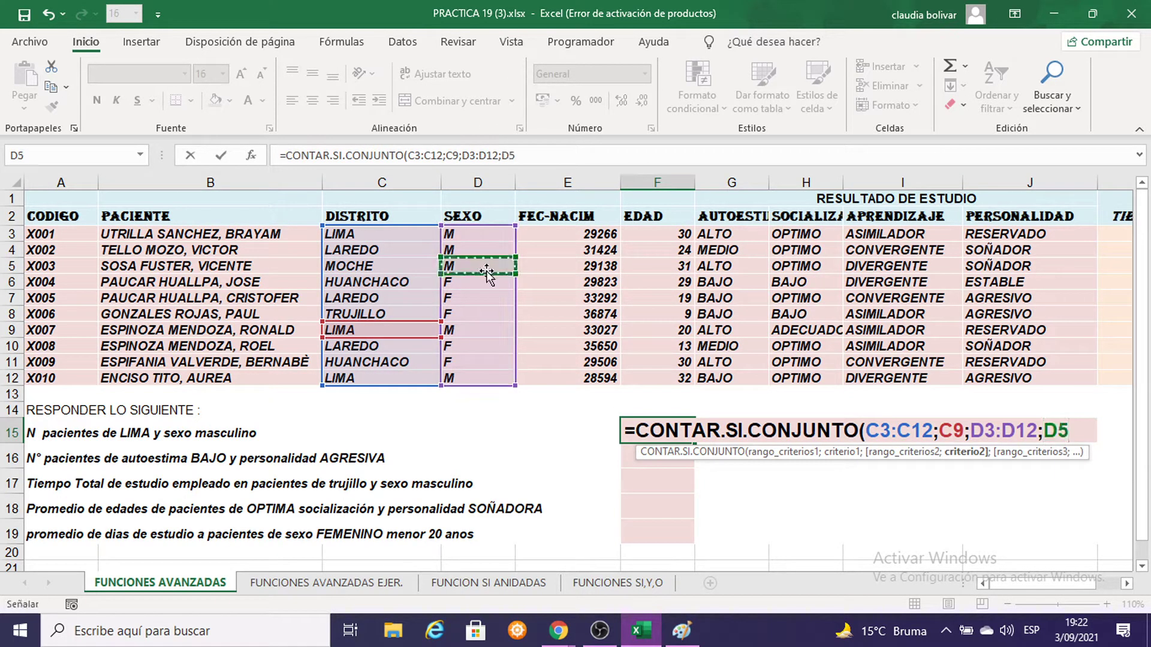
pyautogui.click(498, 331)
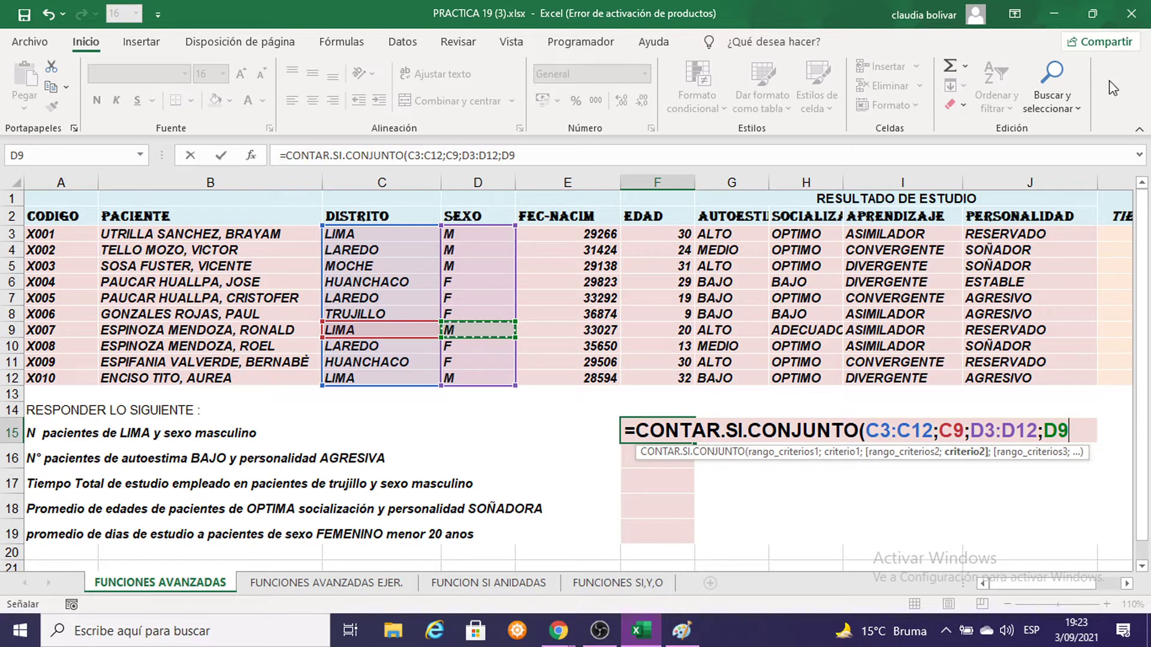
pyautogui.write(')')
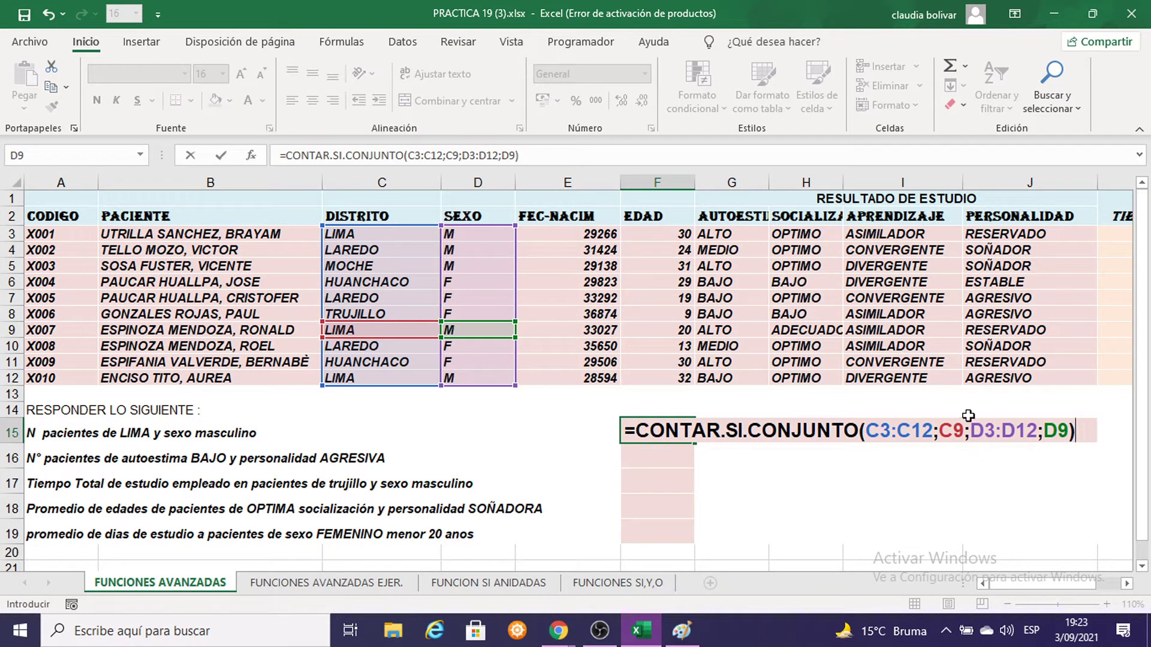
pyautogui.press('Return')
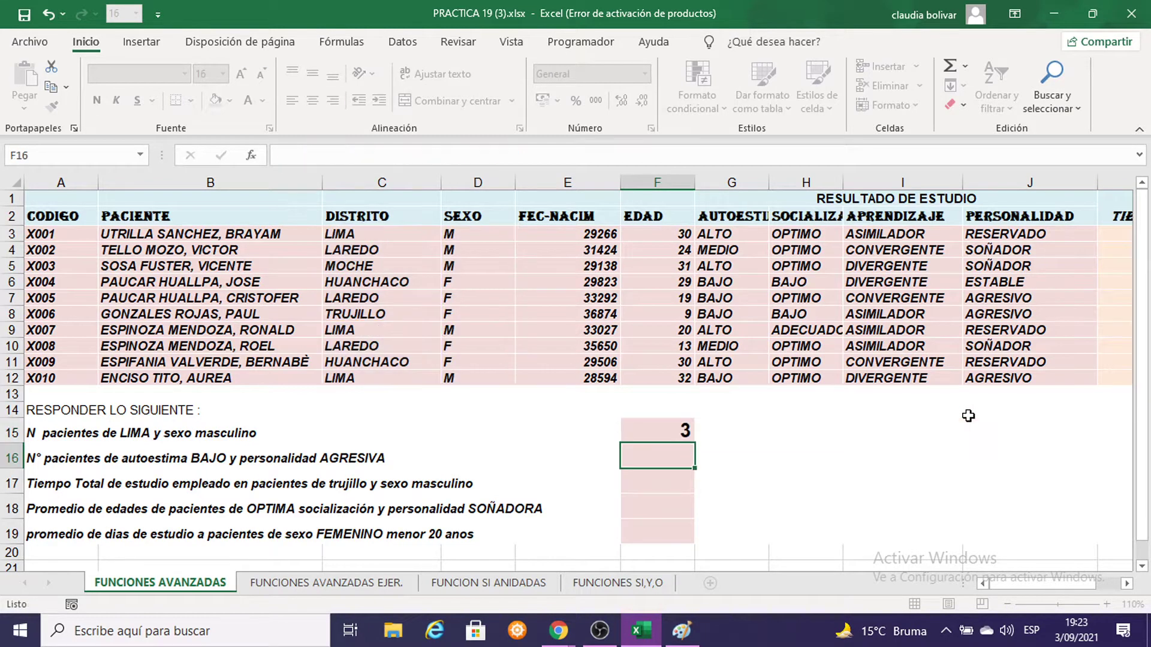
pyautogui.click(9, 433)
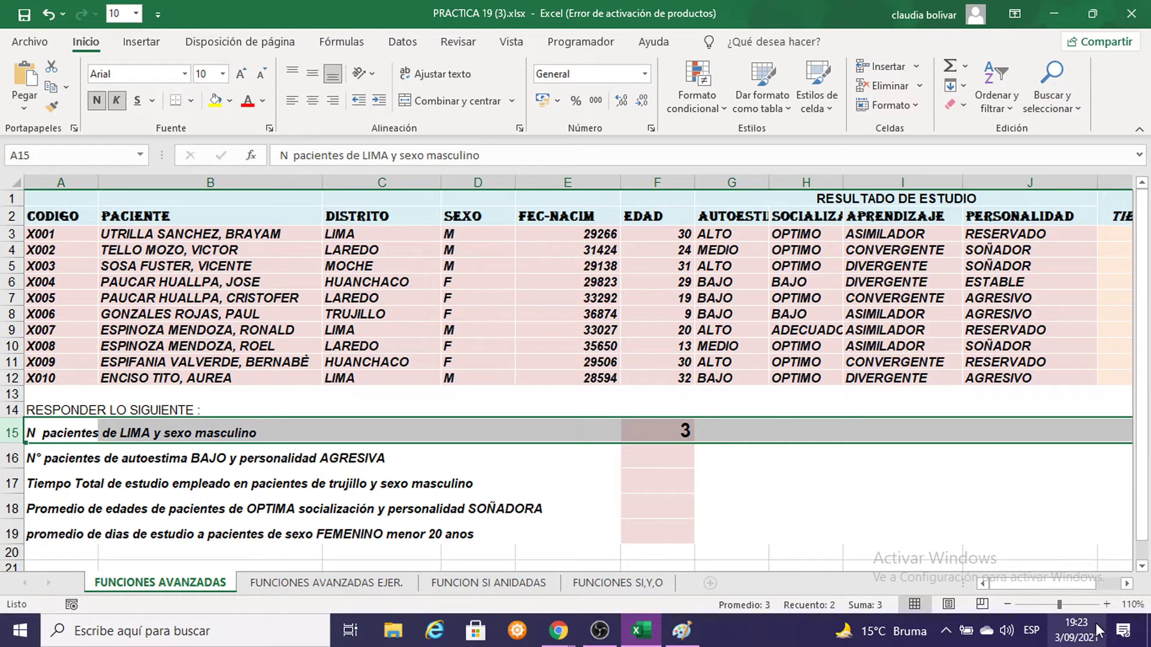
pyautogui.click(1107, 604)
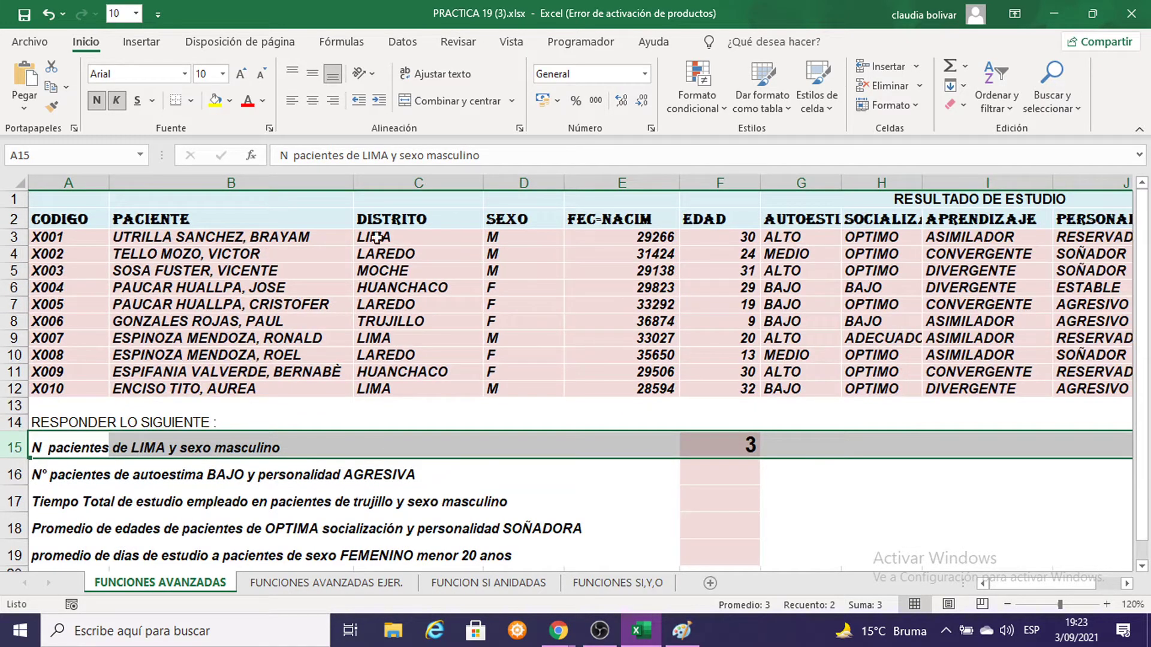
pyautogui.click(13, 237)
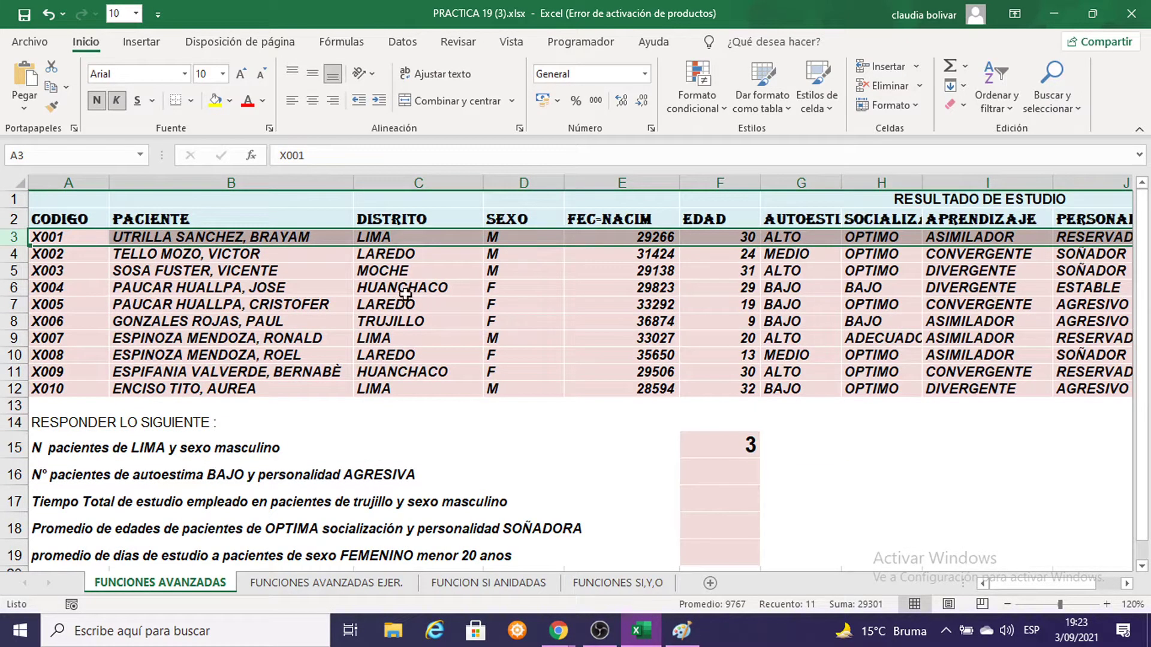
pyautogui.keyDown('ctrl'); pyautogui.click(9, 337); pyautogui.keyUp('ctrl')
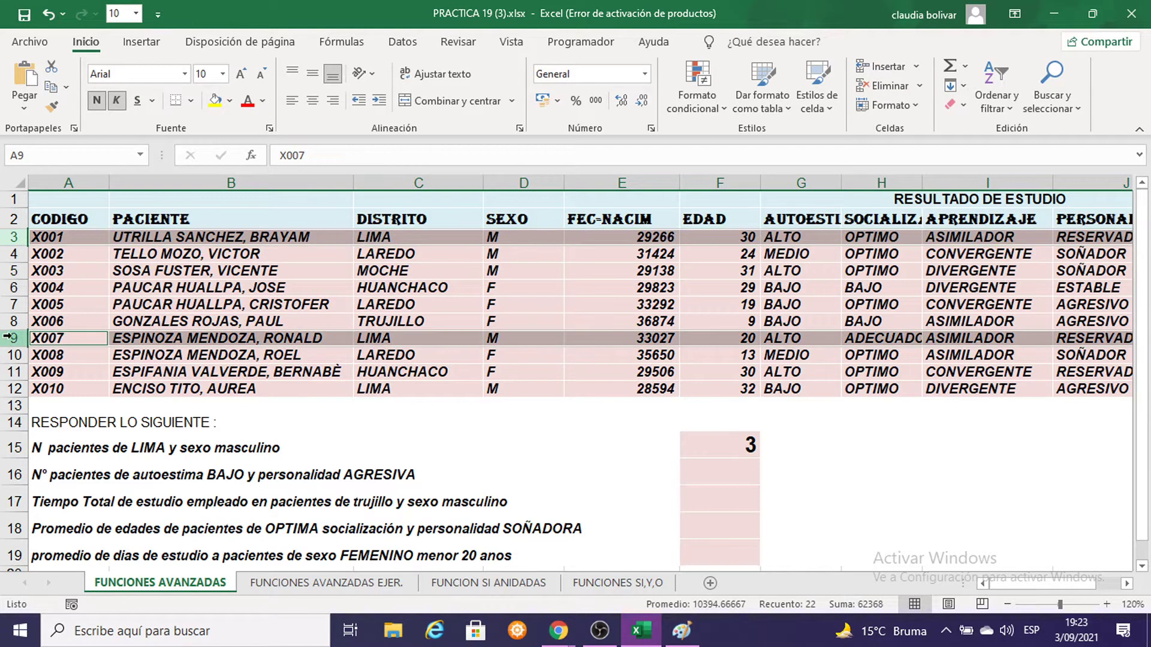
pyautogui.keyDown('ctrl'); pyautogui.click(9, 390); pyautogui.keyUp('ctrl')
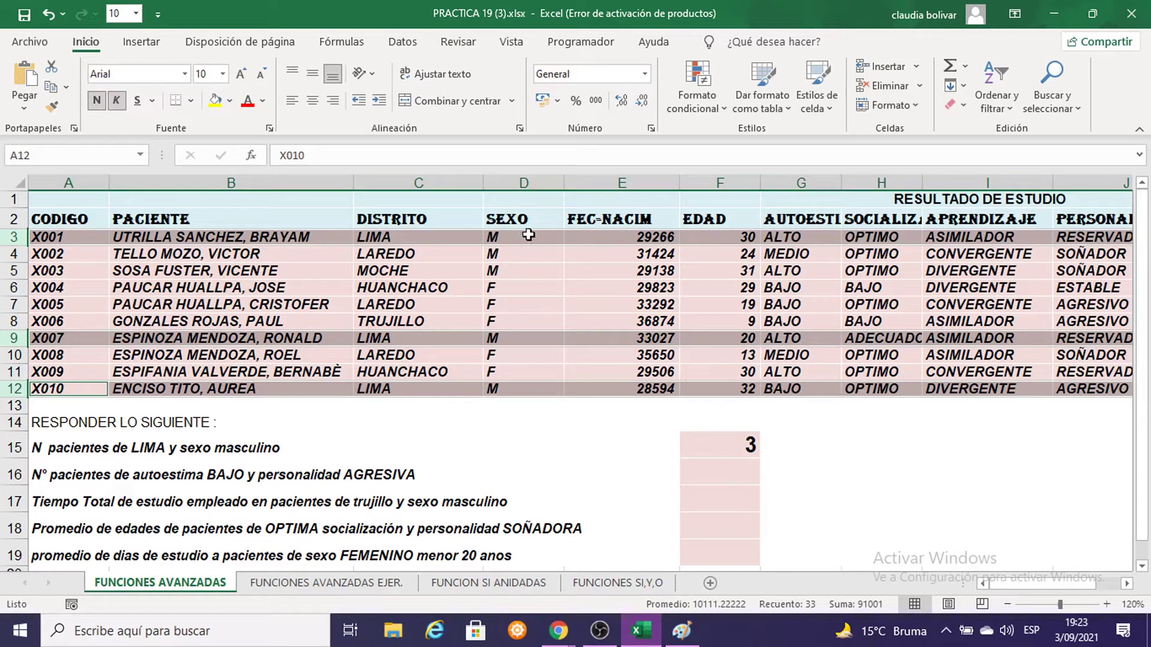
pyautogui.click(545, 302)
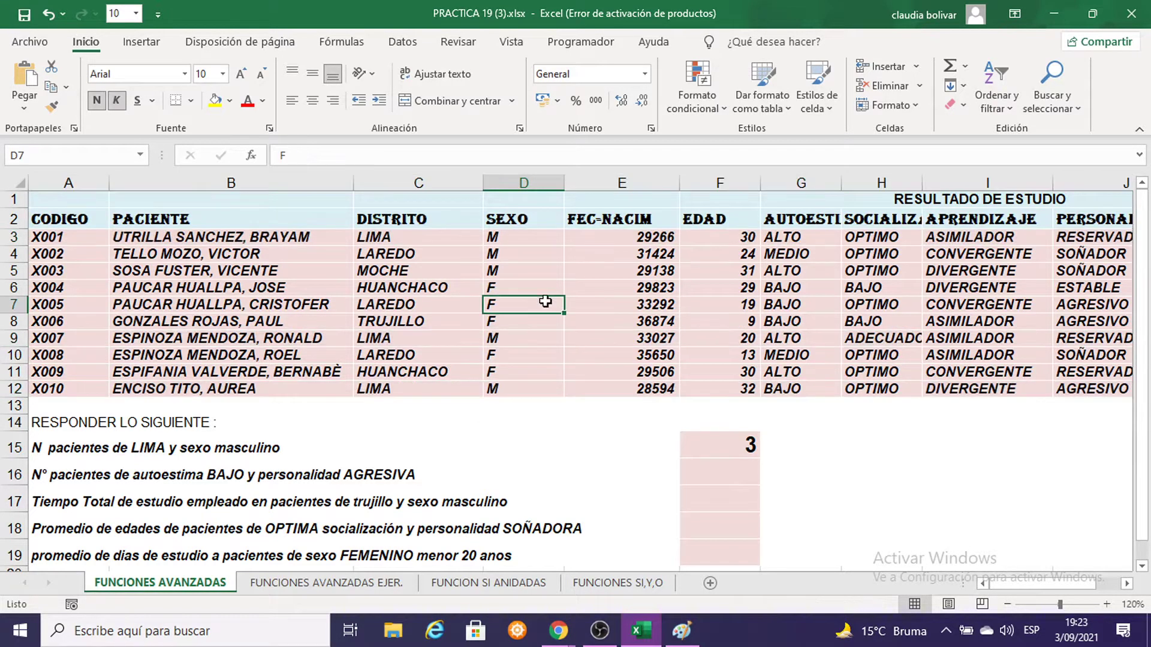
pyautogui.click(401, 276)
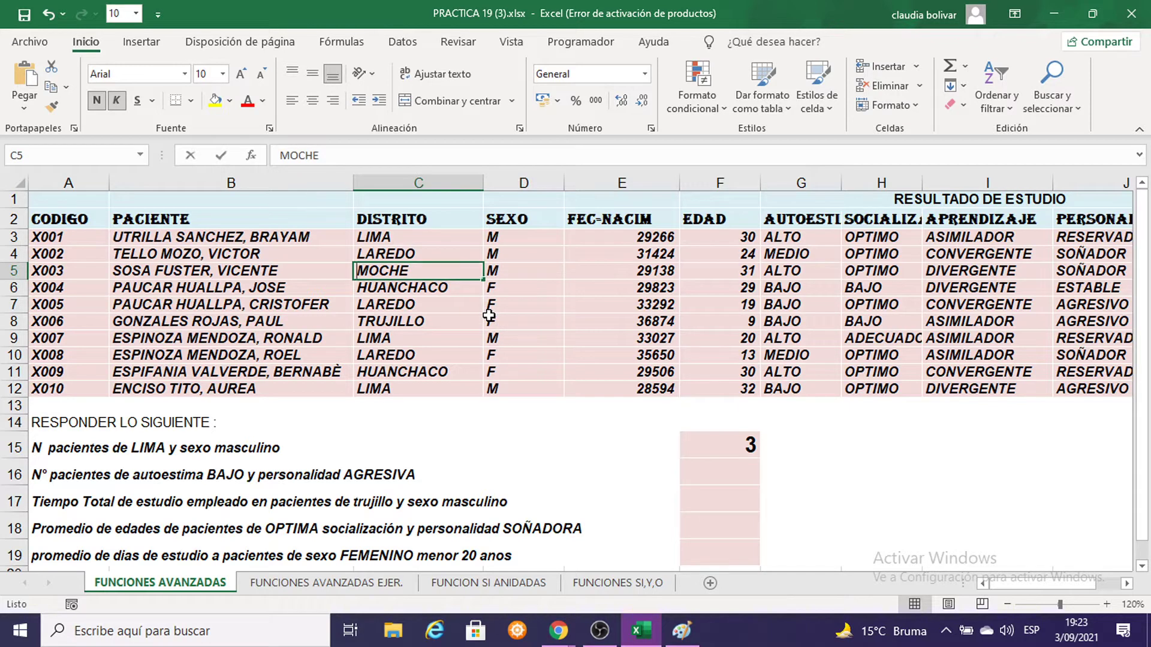
pyautogui.write('LIMA')
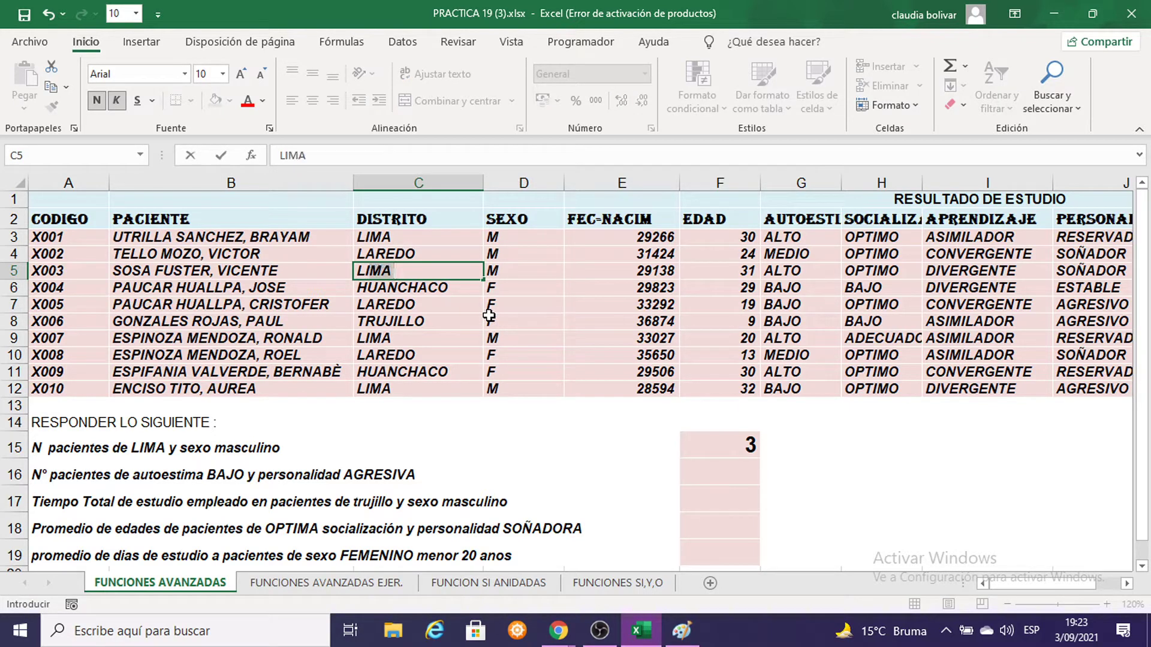
pyautogui.press('Return')
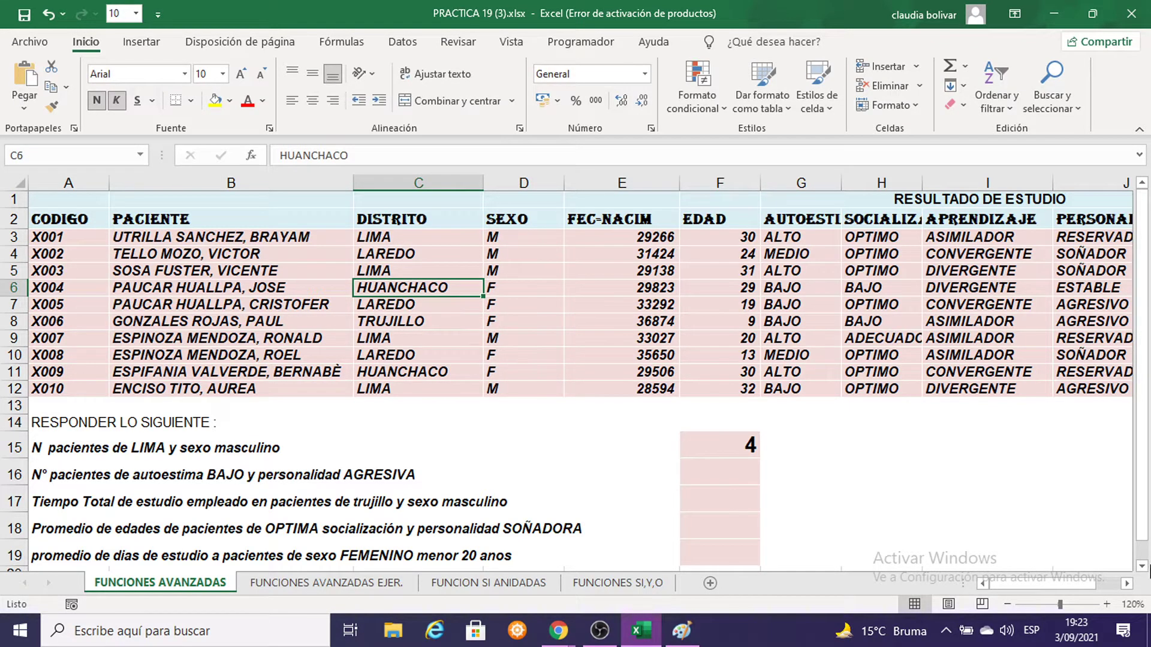
pyautogui.click(747, 447)
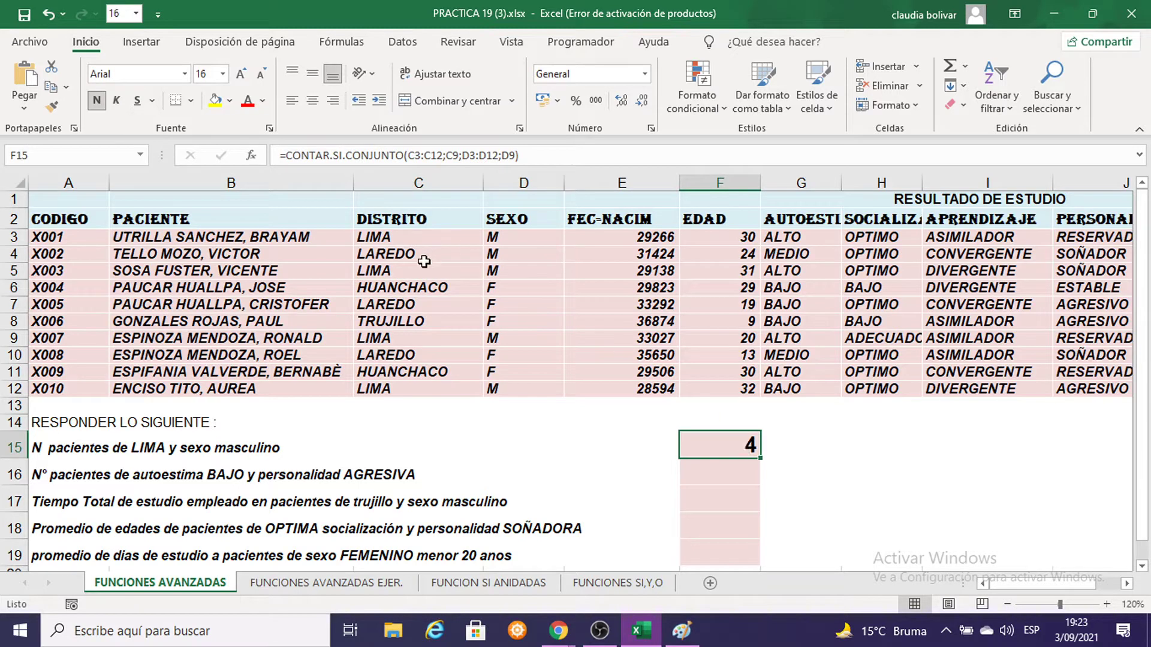
pyautogui.hotkey('ctrl', 'z')
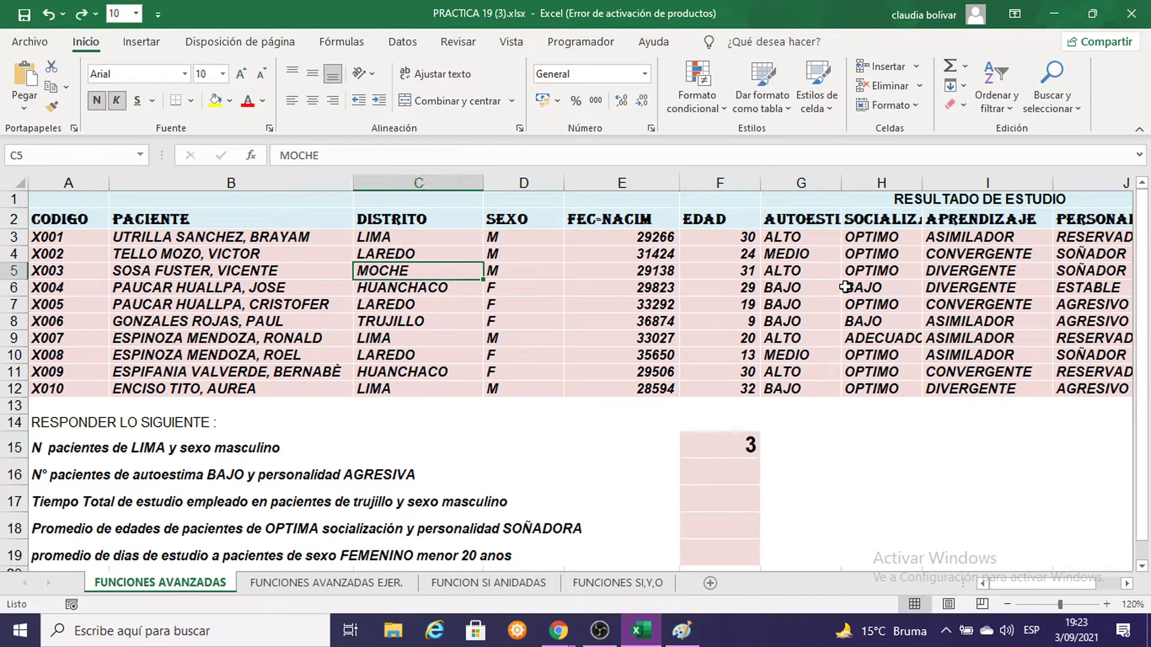
# In F16, begin =CONTAR.SI.CONJUNTO(G3:G12;G7; with BAJO as the first criterion
pyautogui.click(731, 467)
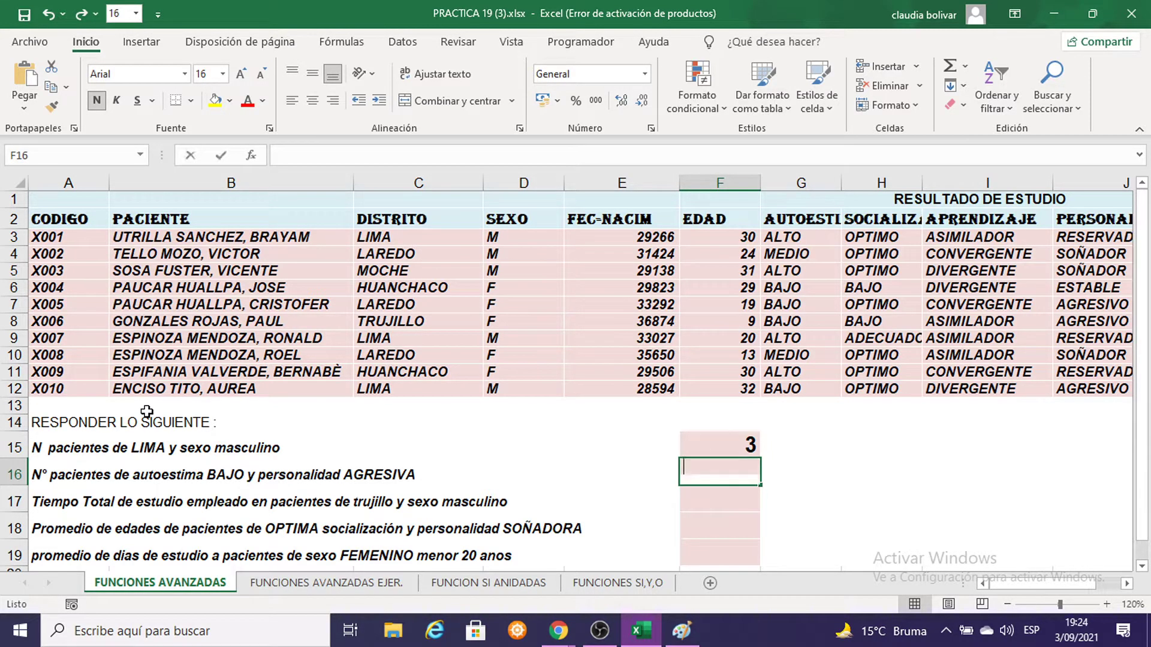
pyautogui.write('=CO')
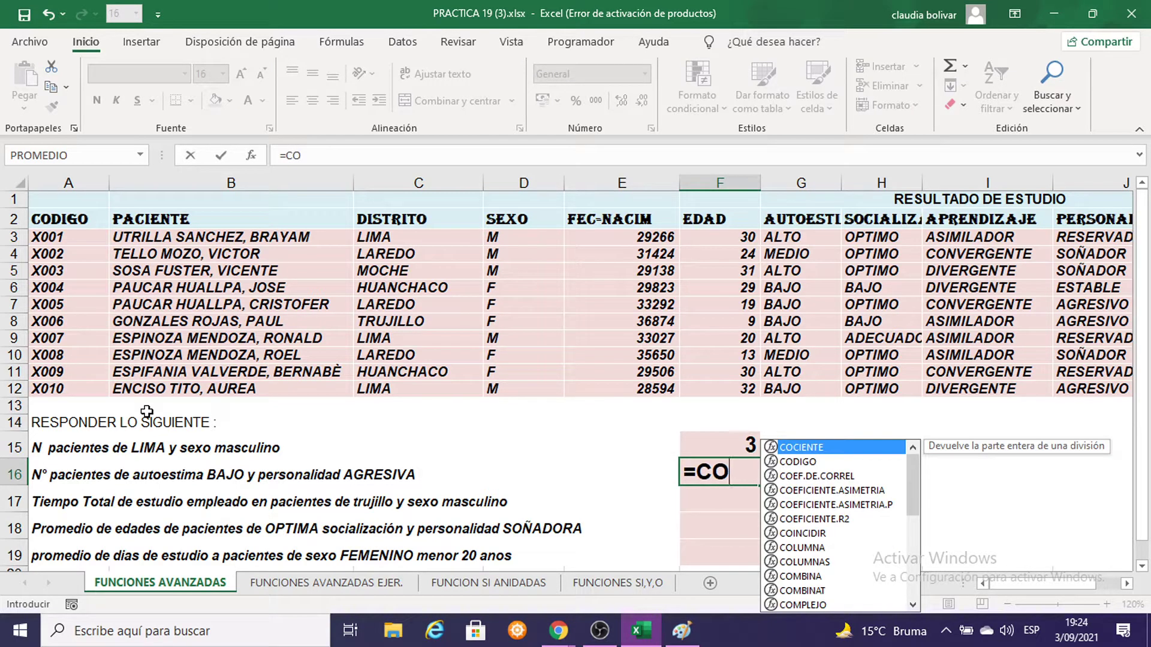
pyautogui.write('NTAR')
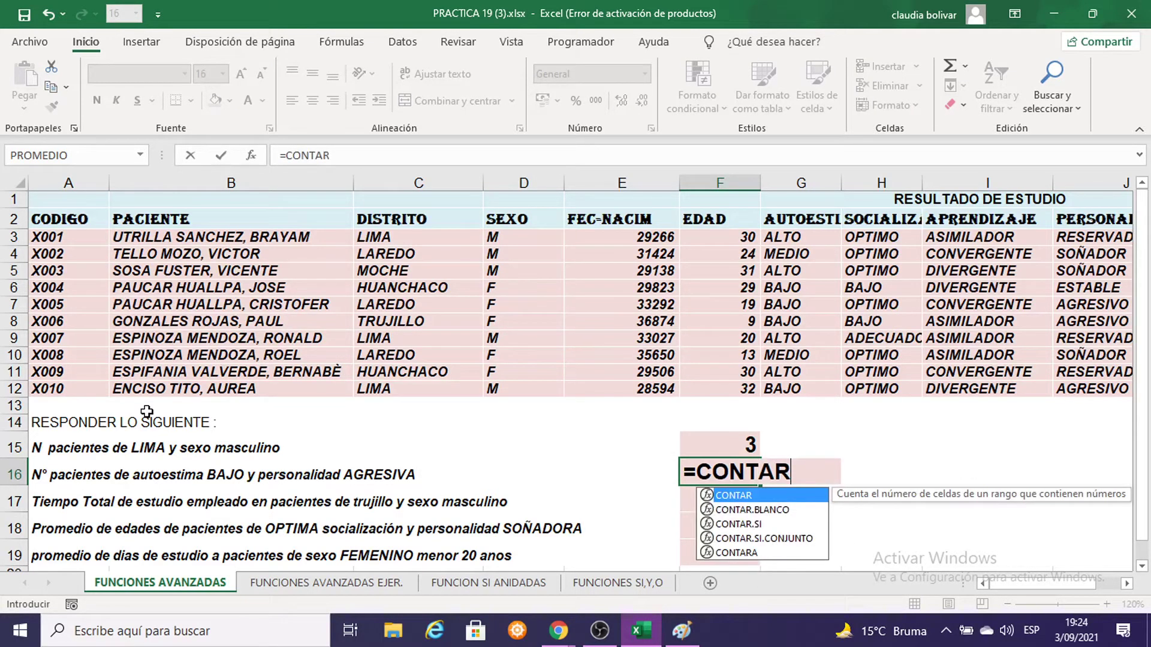
pyautogui.write('.SI')
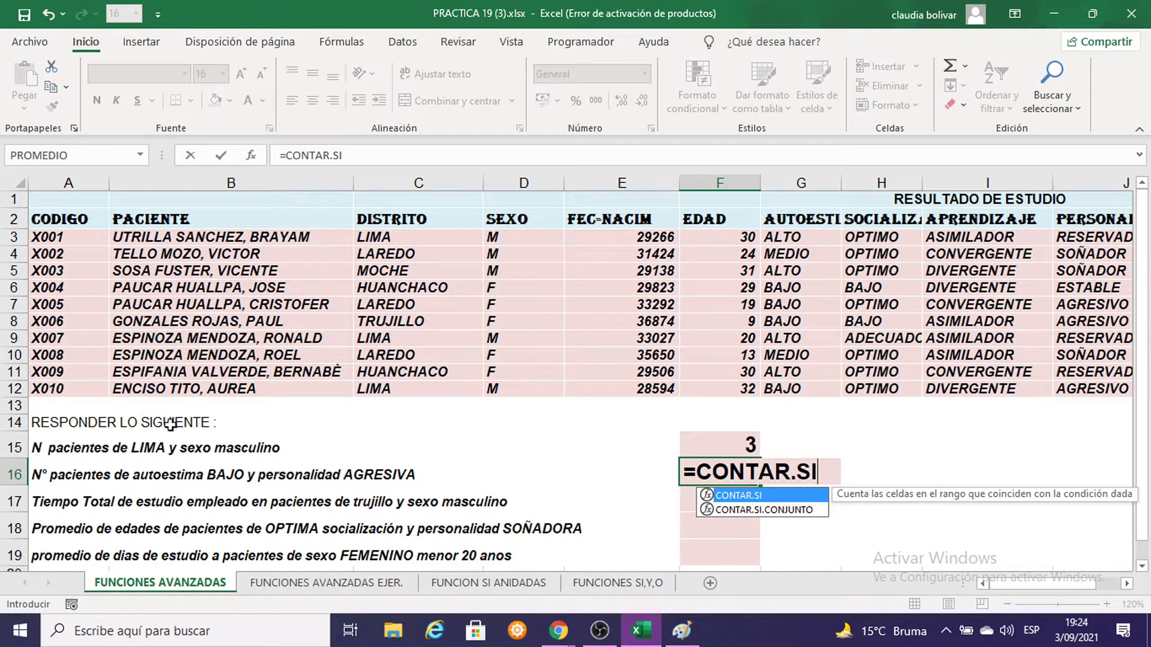
pyautogui.doubleClick(791, 510)
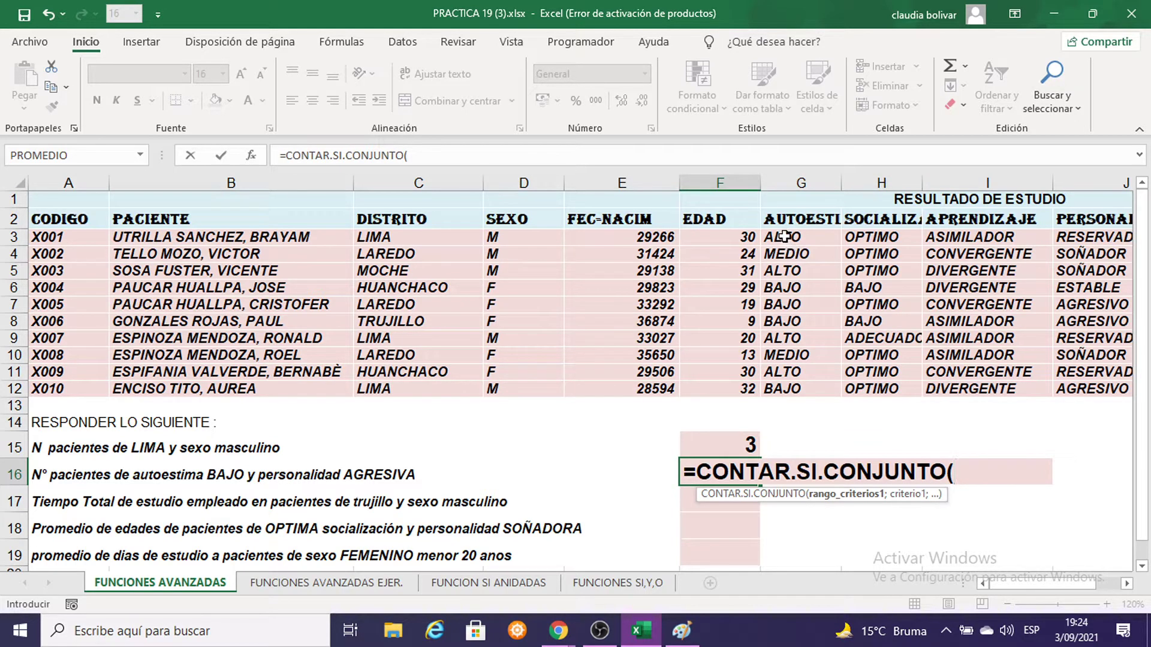
pyautogui.moveTo(784, 237); pyautogui.dragTo(816, 394)
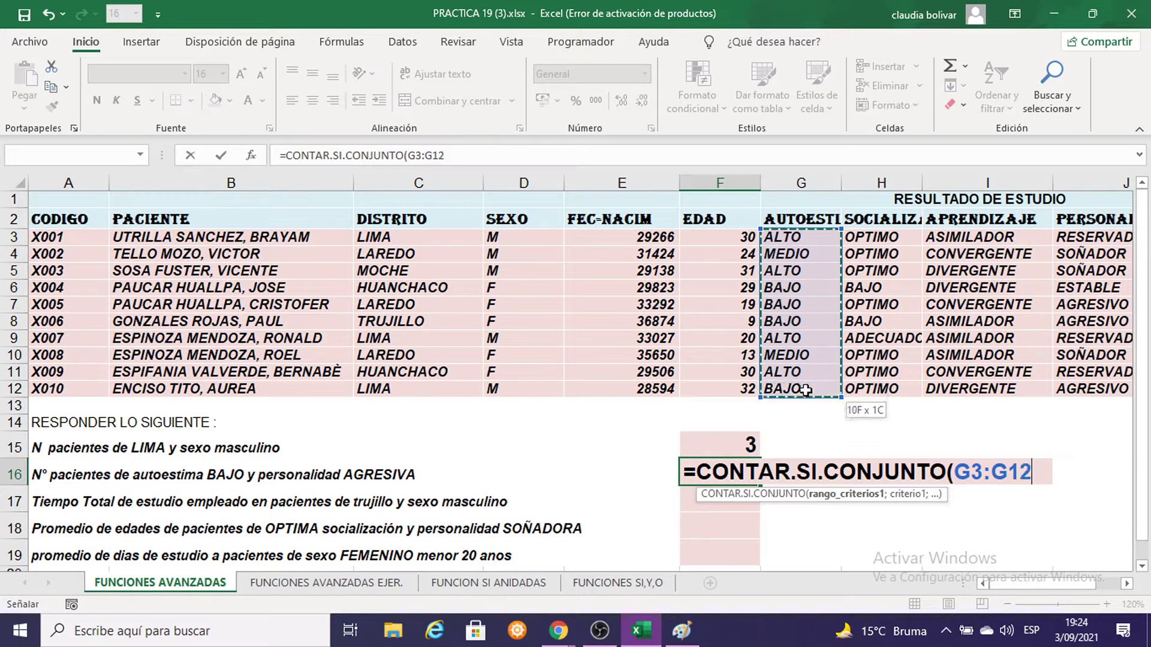
pyautogui.moveTo(815, 394); pyautogui.dragTo(804, 390)
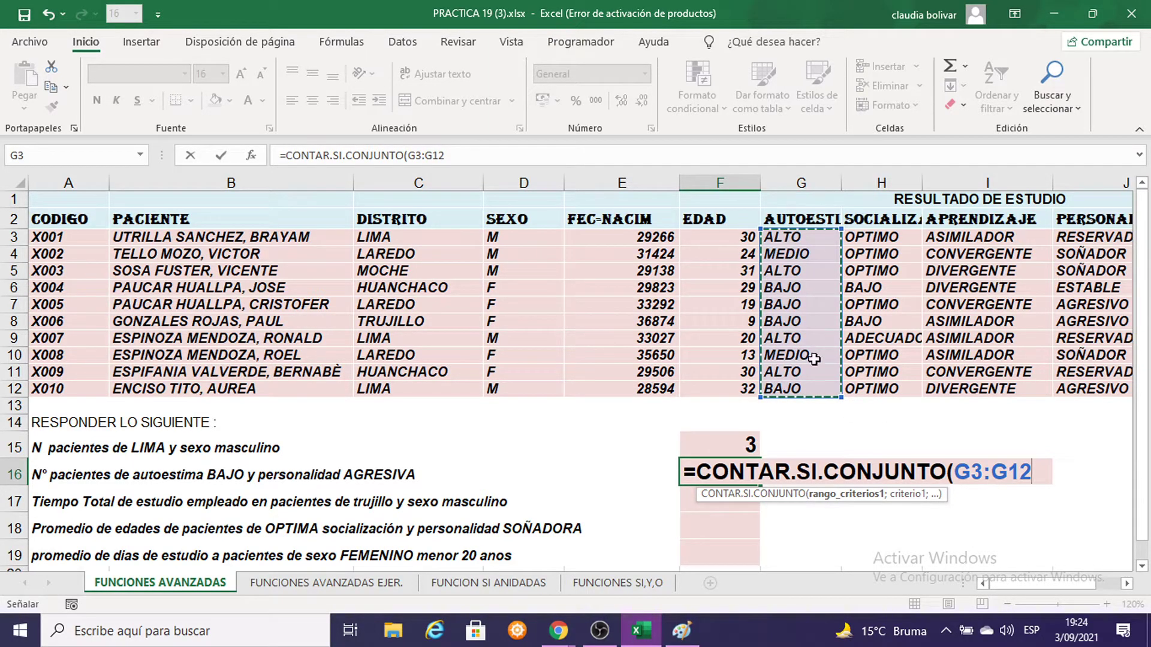
pyautogui.write(';')
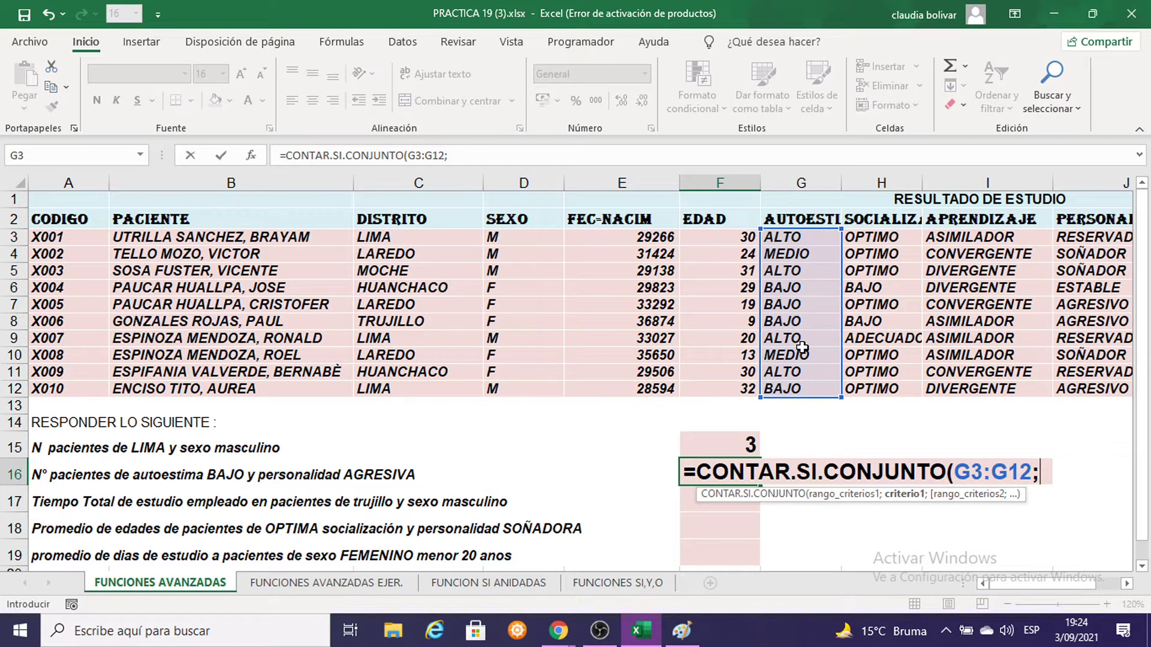
pyautogui.click(785, 307)
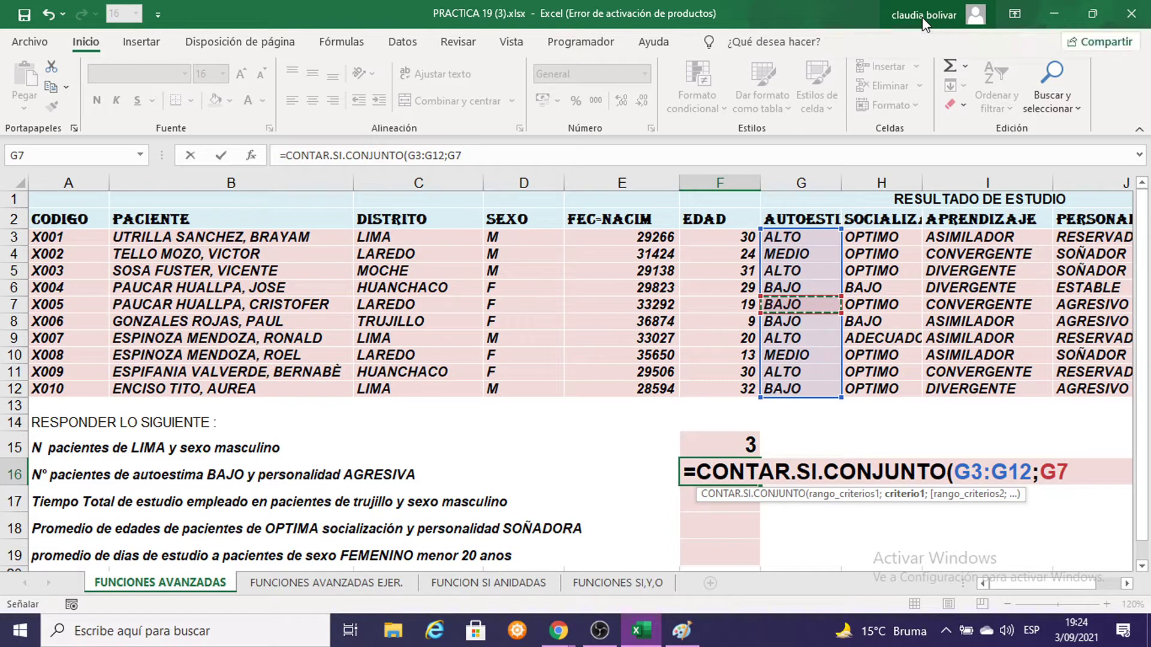
pyautogui.write(';')
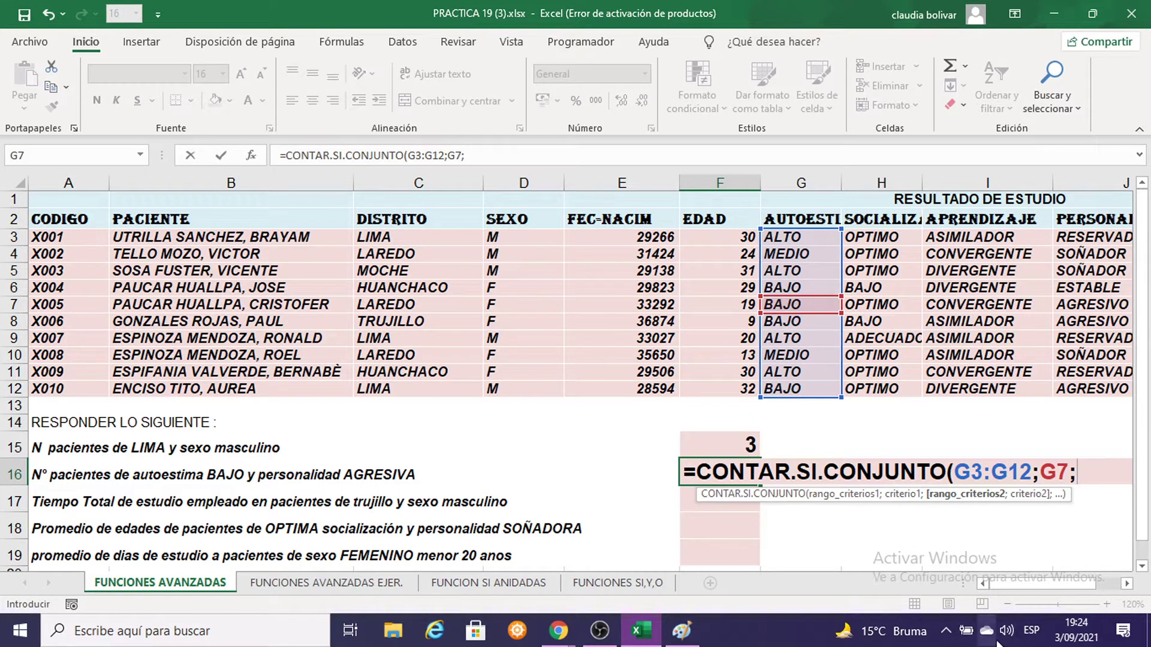
# Add range J3:J12 with J7 (AGRESIVO) as the second criterion and close the formula
pyautogui.click(1127, 583)
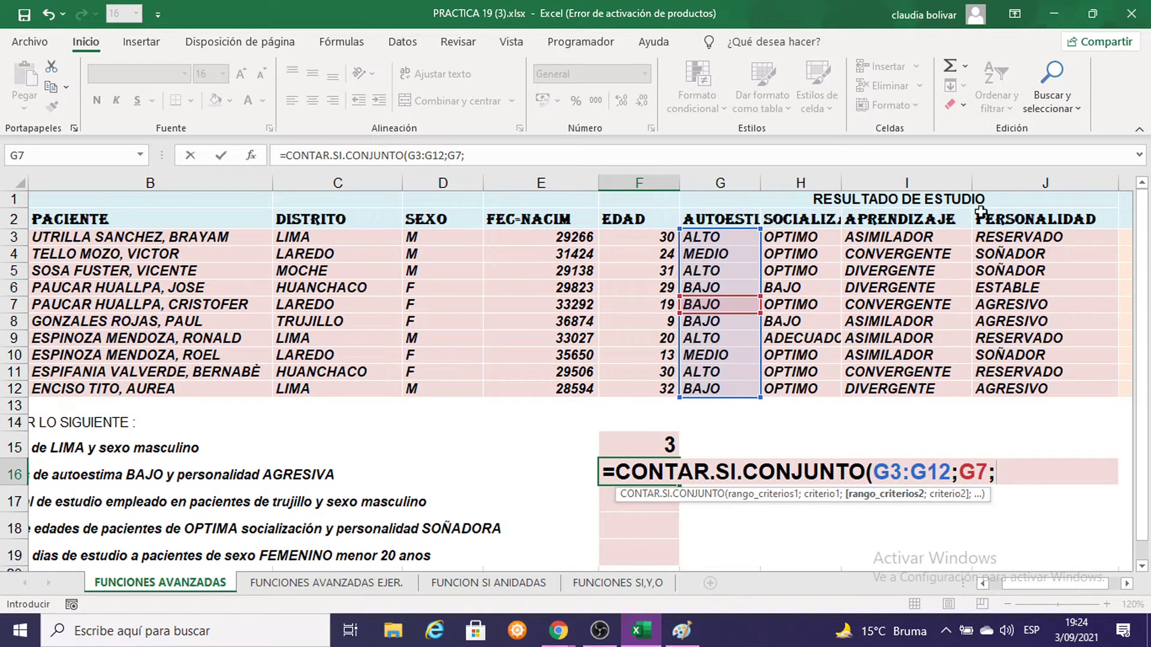
pyautogui.moveTo(1013, 236)
pyautogui.mouseDown()
pyautogui.moveTo(1023, 291)
pyautogui.moveTo(1017, 389)
pyautogui.mouseUp()
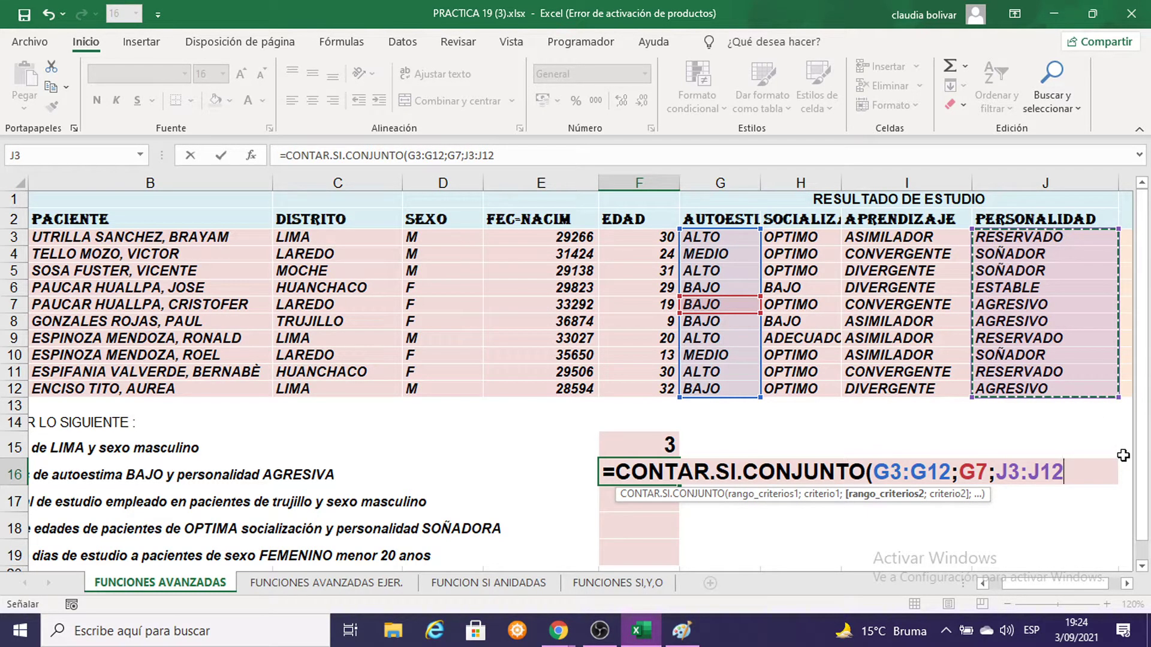
pyautogui.write(';')
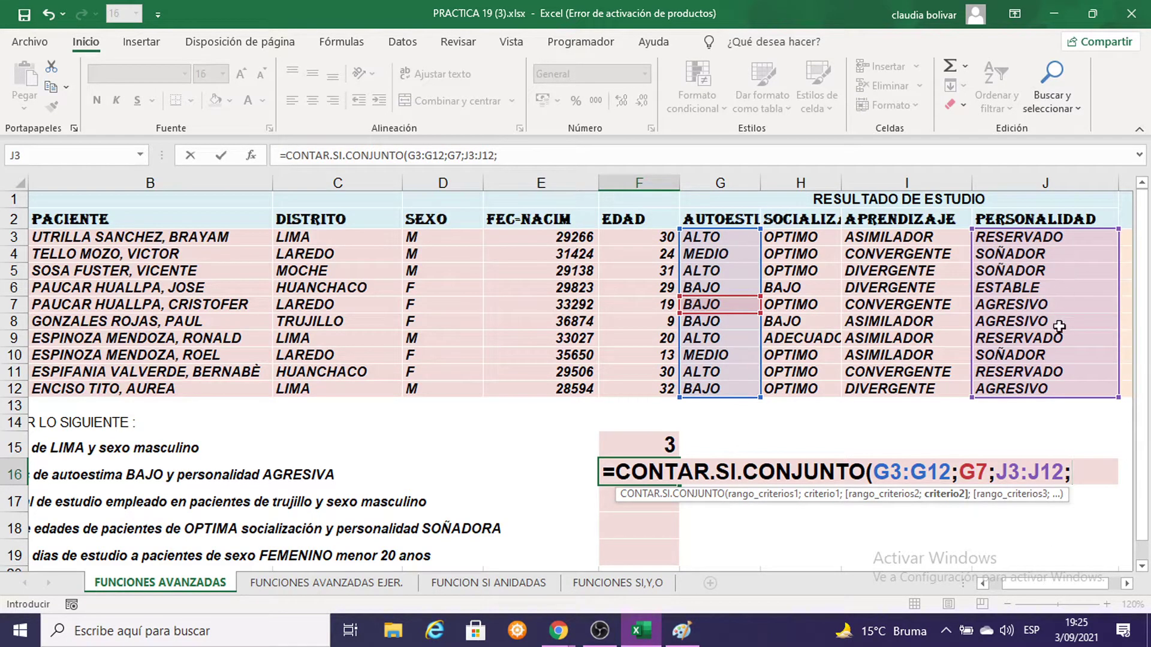
pyautogui.click(1037, 305)
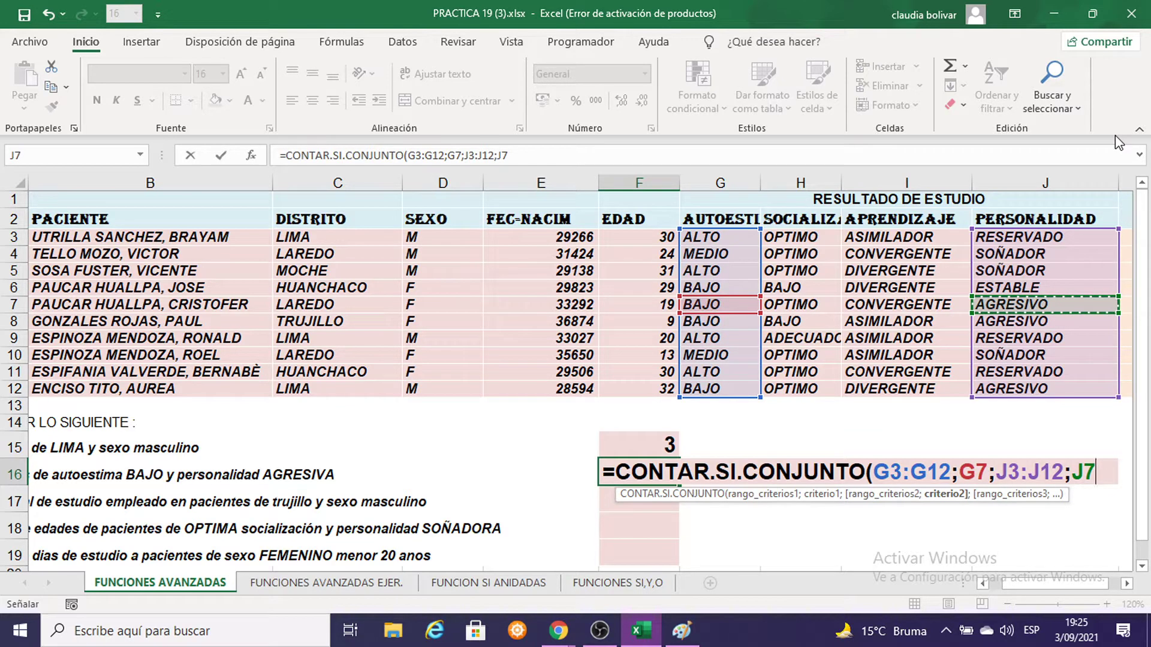
pyautogui.write(')')
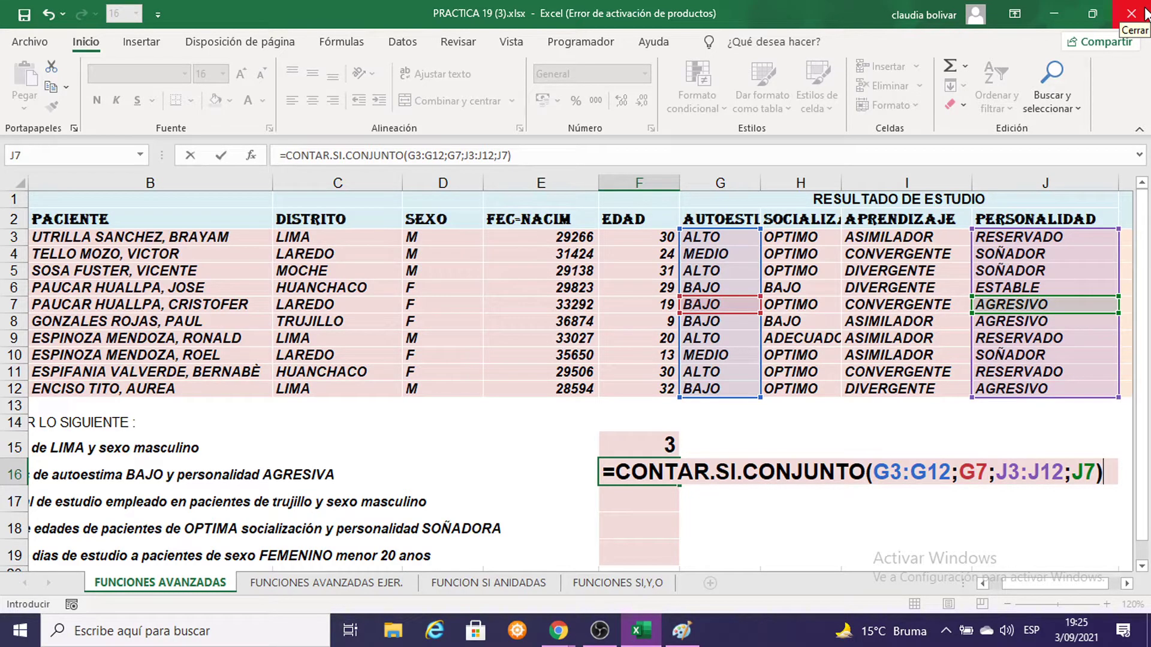
# Enter the F16 count (showing 3), select F17 and zoom the sheet to 130%
pyautogui.press('Return')
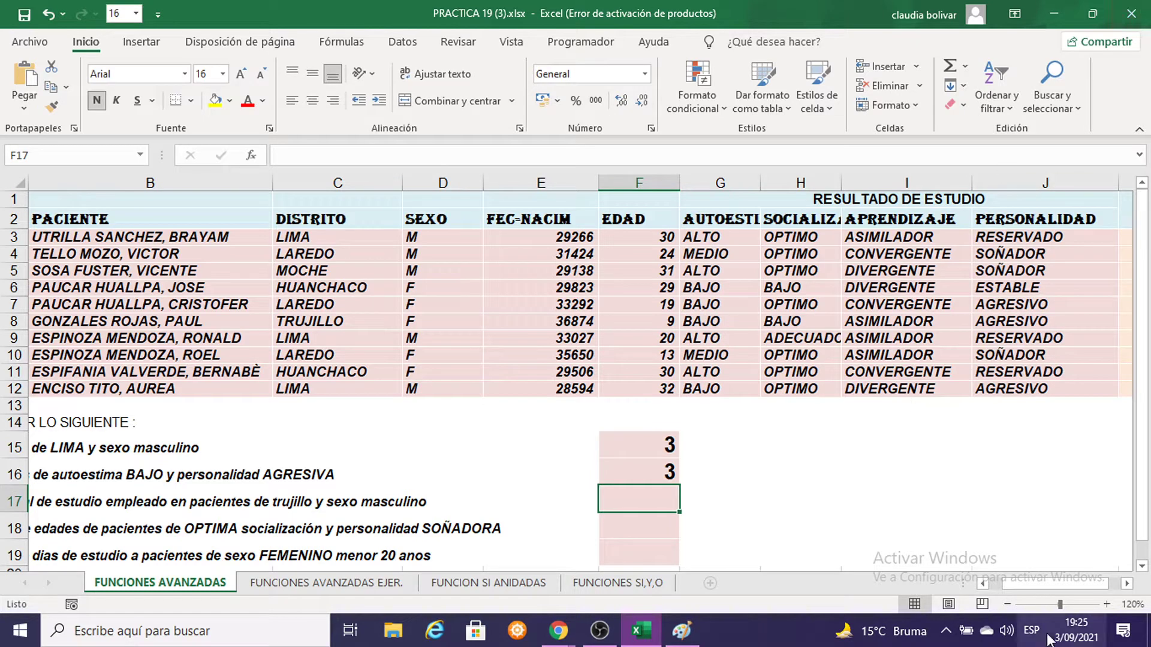
pyautogui.moveTo(1023, 582); pyautogui.dragTo(954, 596)
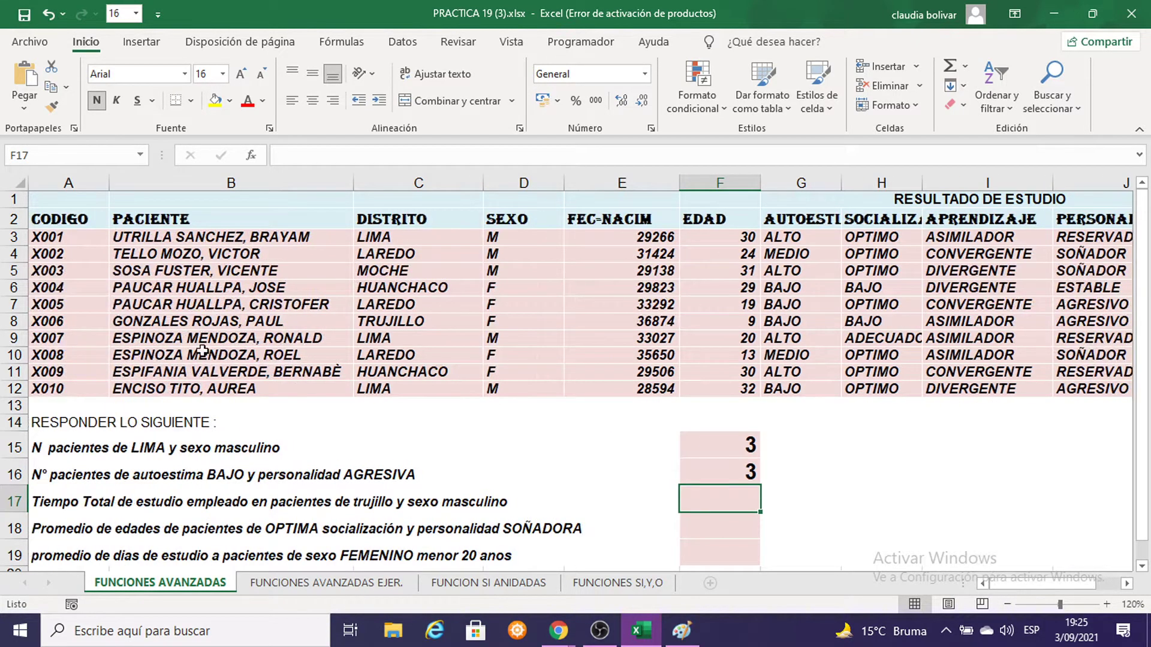
pyautogui.click(5, 500)
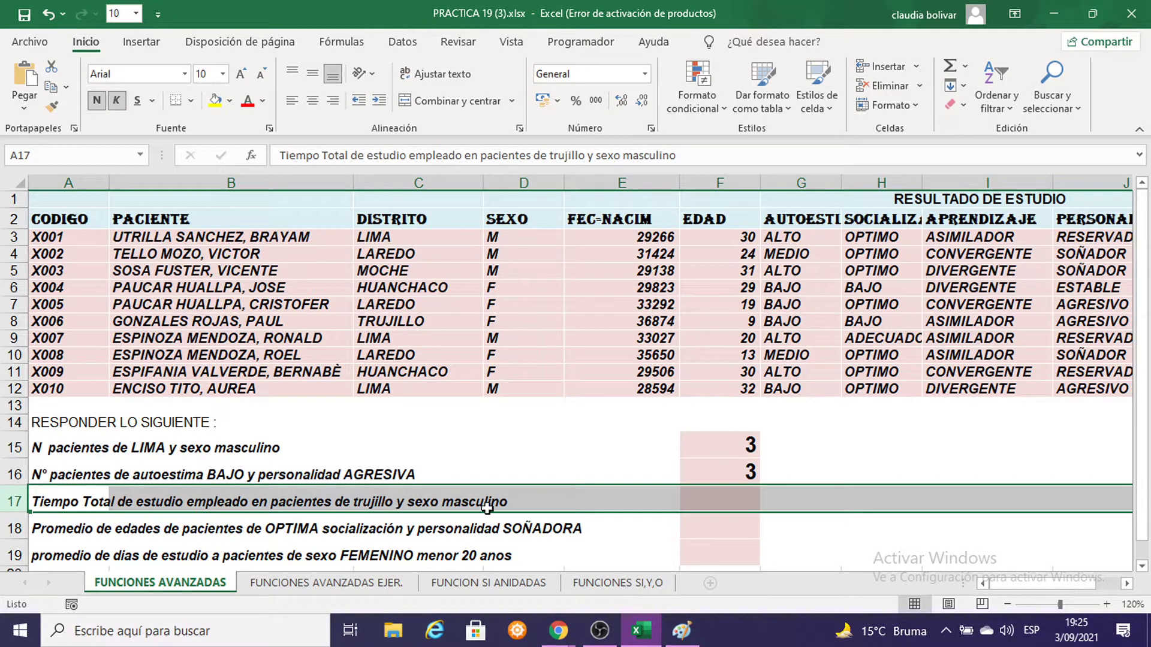
pyautogui.click(713, 493)
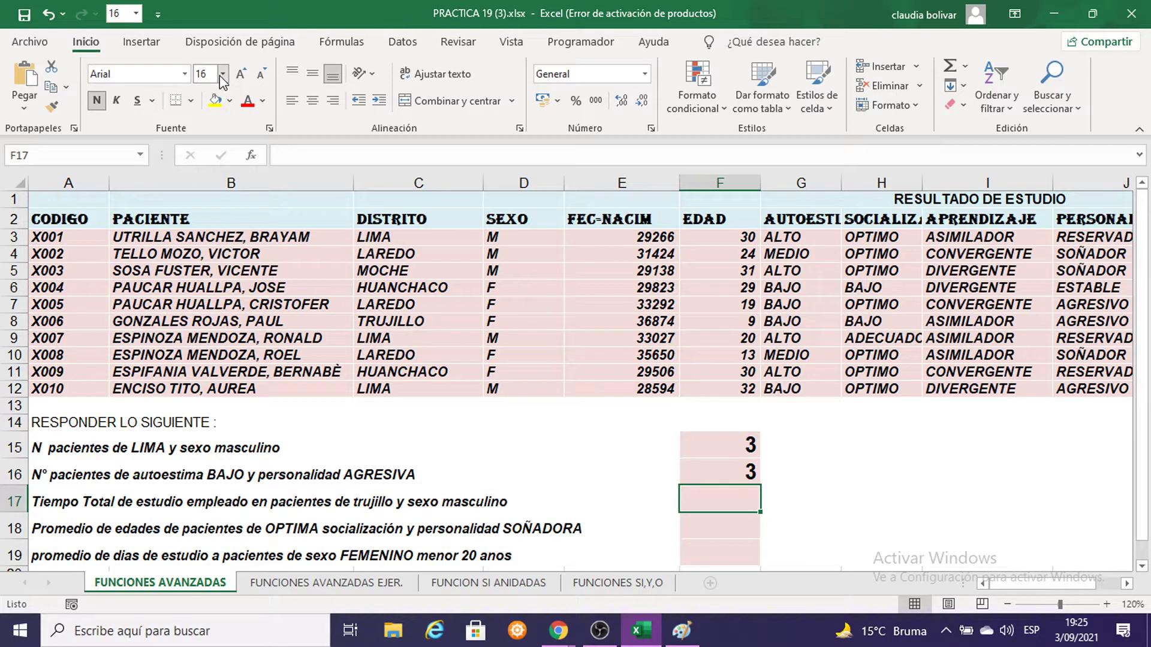
pyautogui.click(222, 74)
pyautogui.click(948, 465)
pyautogui.click(1107, 604)
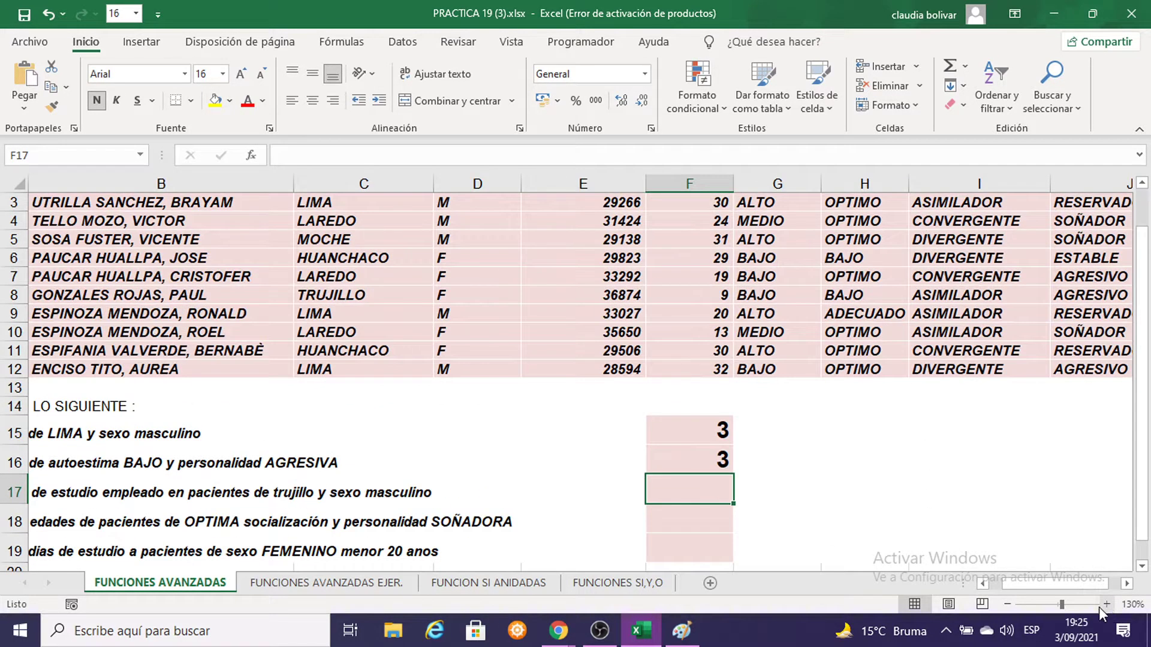
pyautogui.click(983, 583)
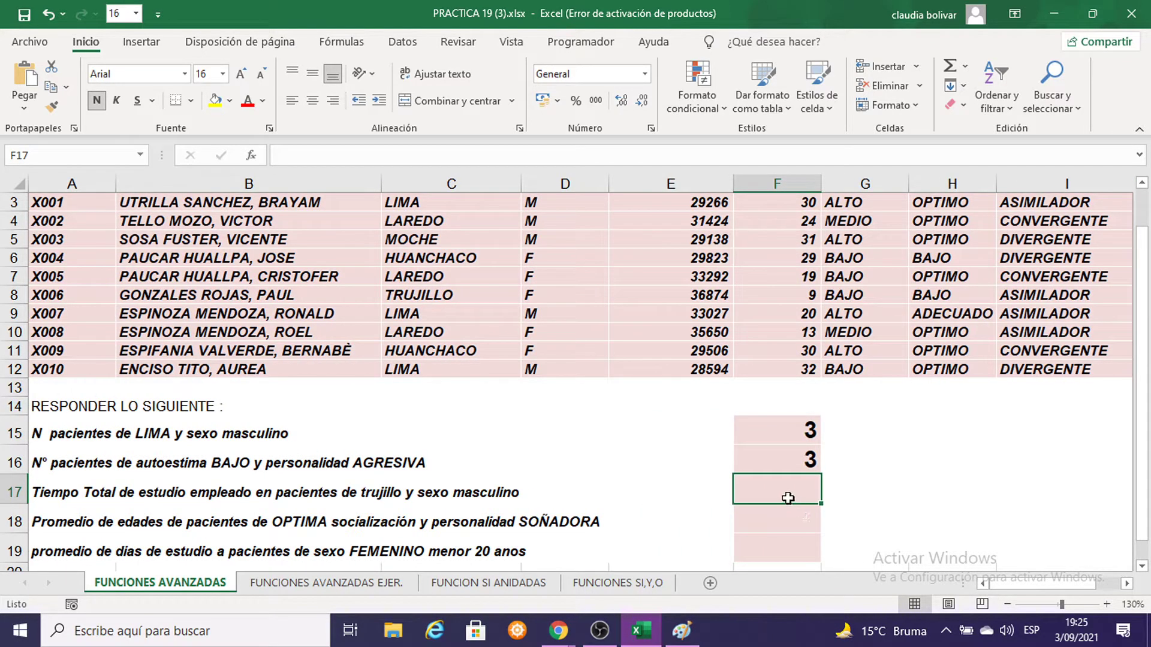
# Start =SUMAR.SI.CONJUNTO( in F17 for the Trujillo male study-time total
pyautogui.click(599, 632)
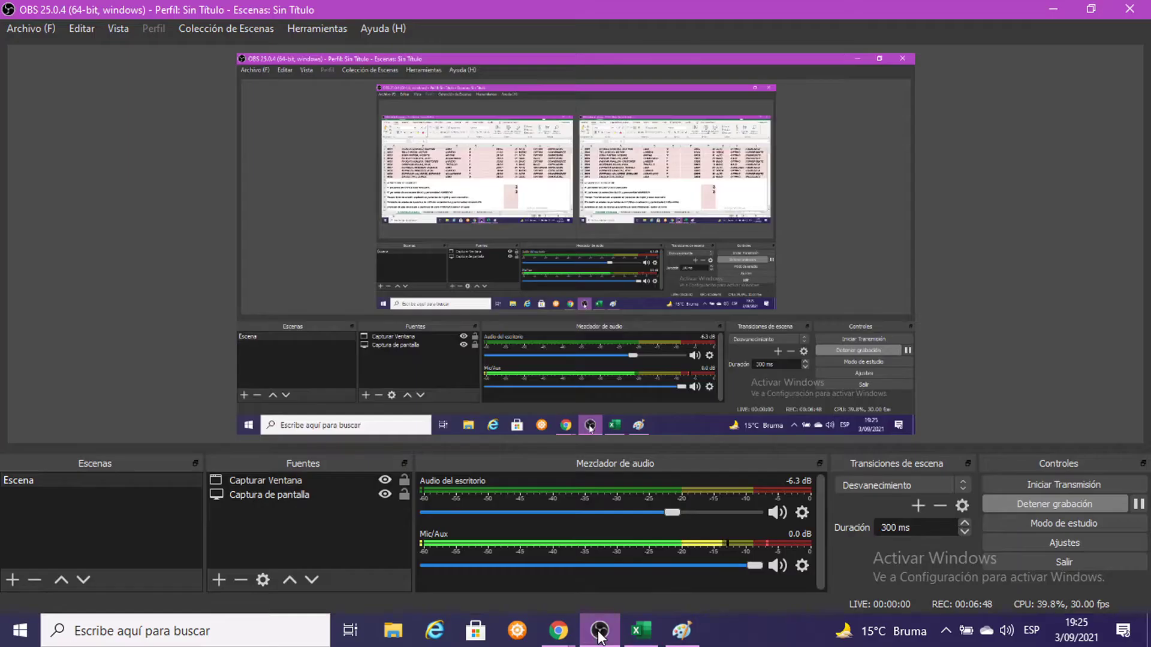
pyautogui.click(599, 632)
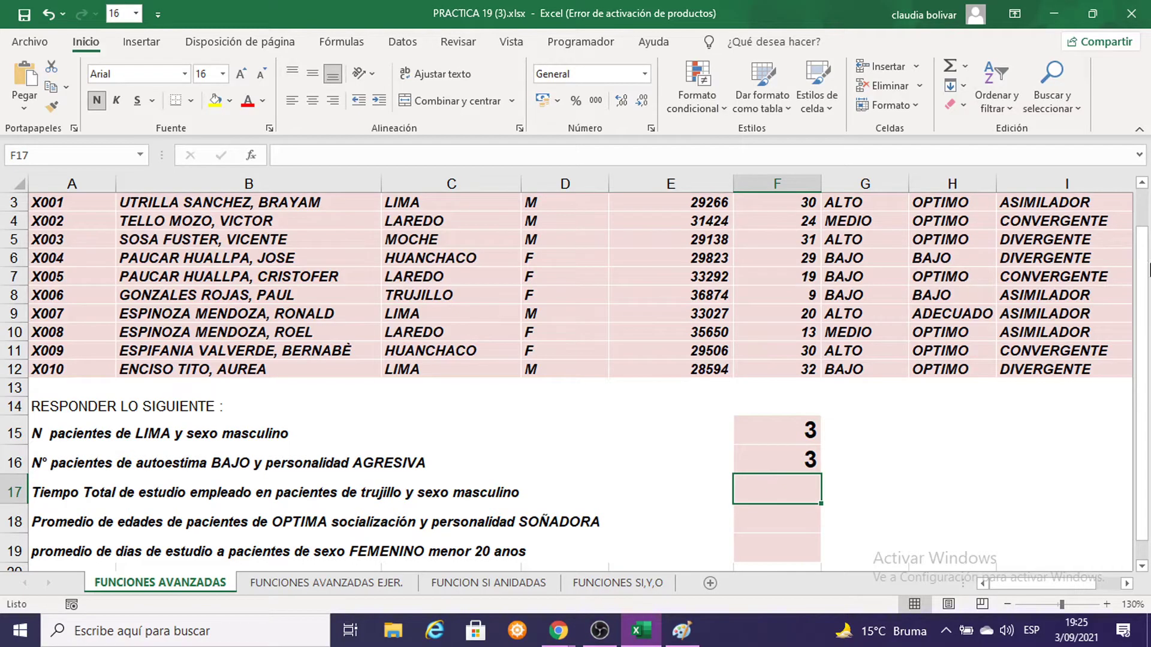
pyautogui.write('=S')
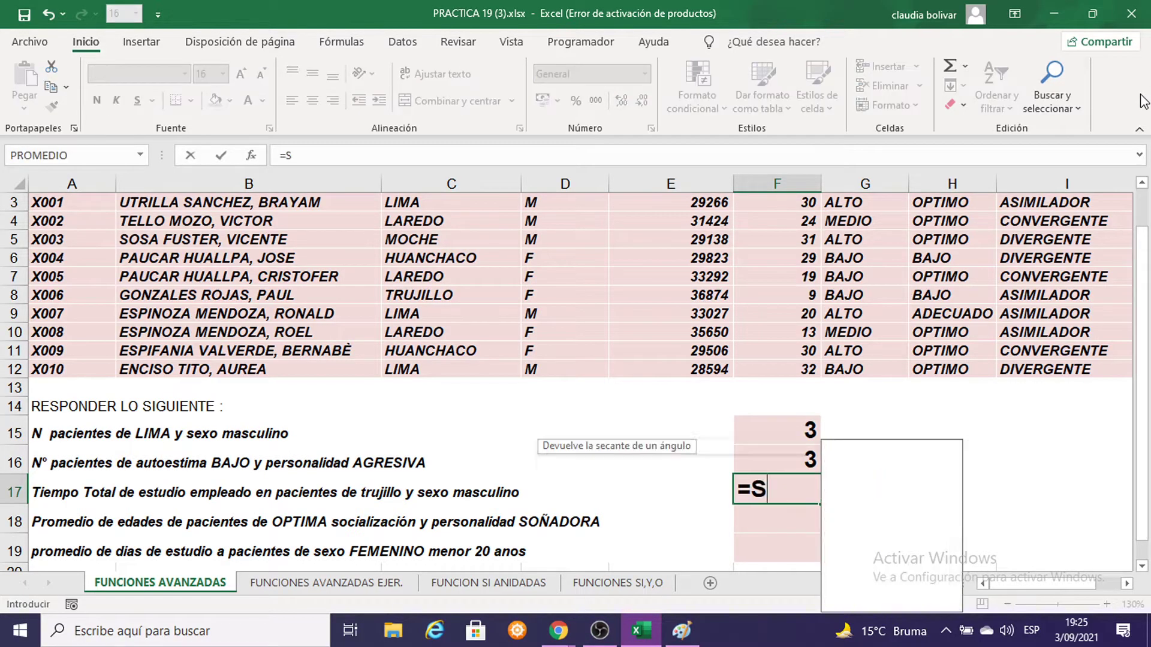
pyautogui.write('UMAR')
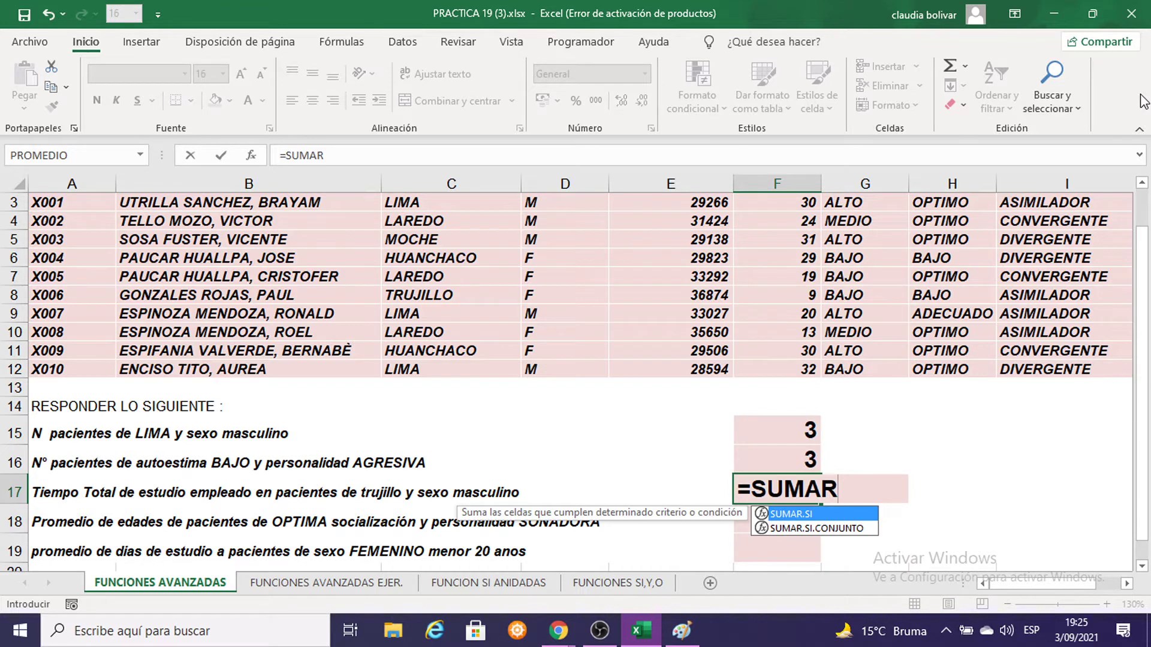
pyautogui.write('.SI')
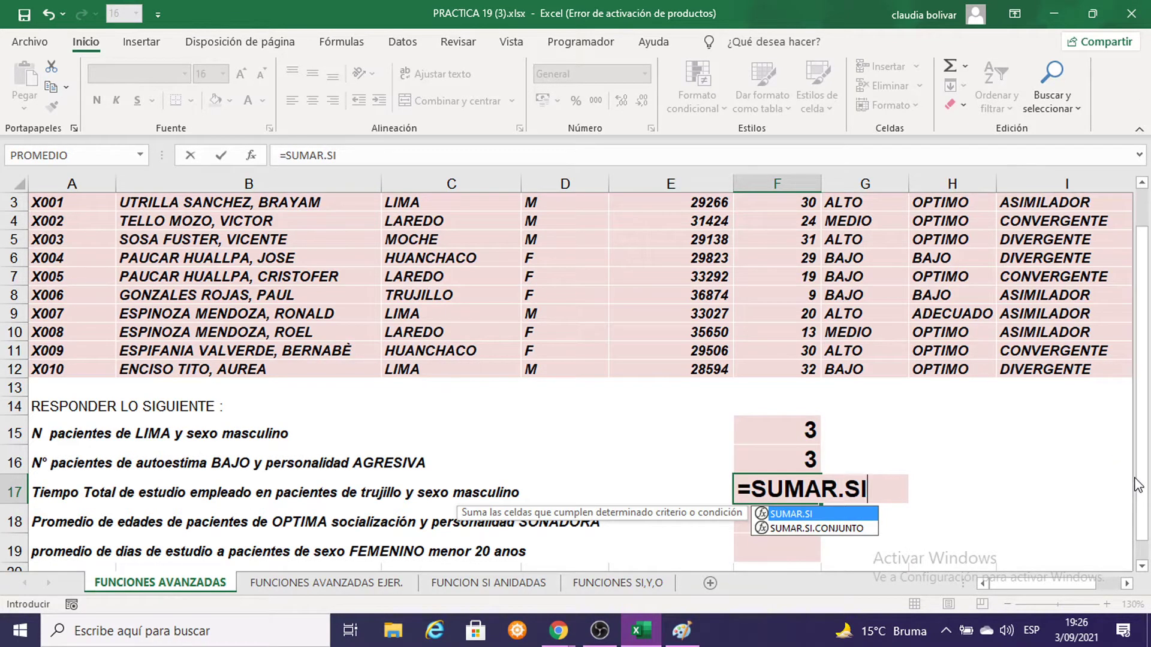
pyautogui.doubleClick(825, 531)
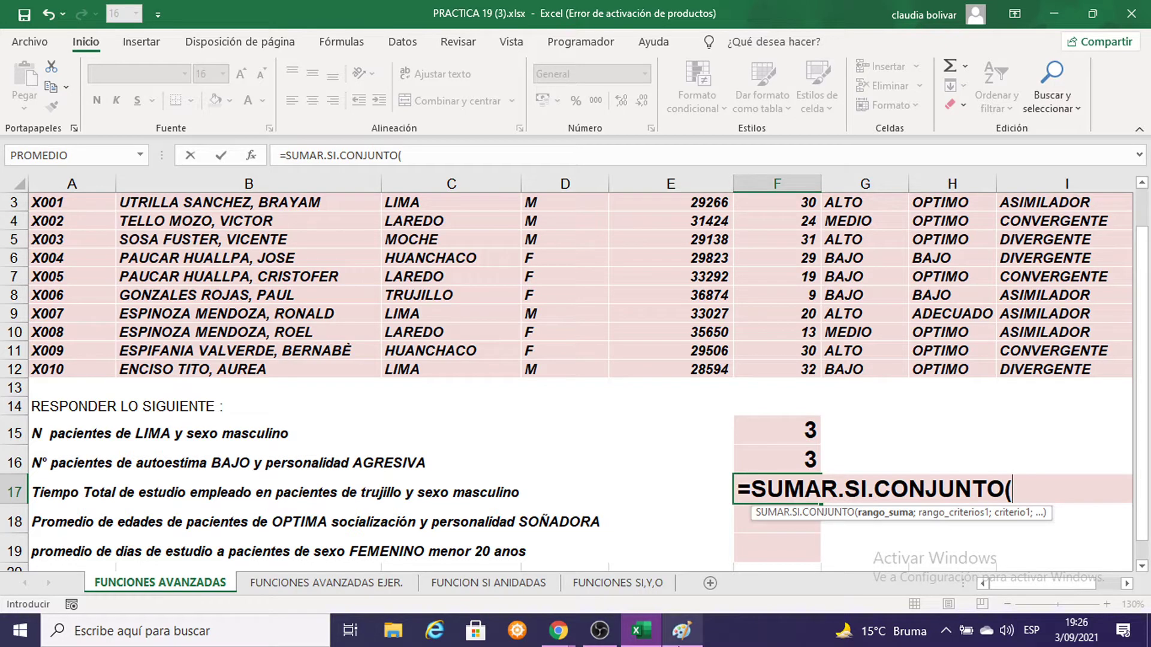
# Paste the F17 SUMAR.SI.CONJUNTO( screenshot onto the Paint canvas and drag it into place
pyautogui.click(690, 644)
pyautogui.scroll(-3, 519, 180)
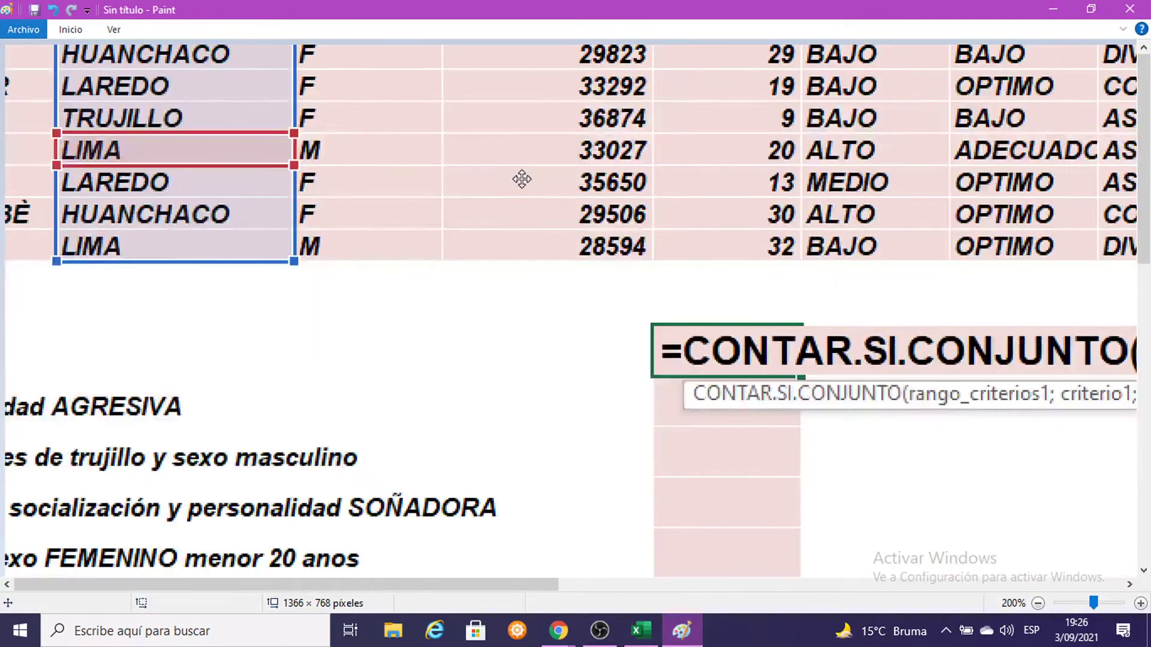
pyautogui.scroll(1, 582, 261)
pyautogui.moveTo(707, 343); pyautogui.dragTo(447, 311)
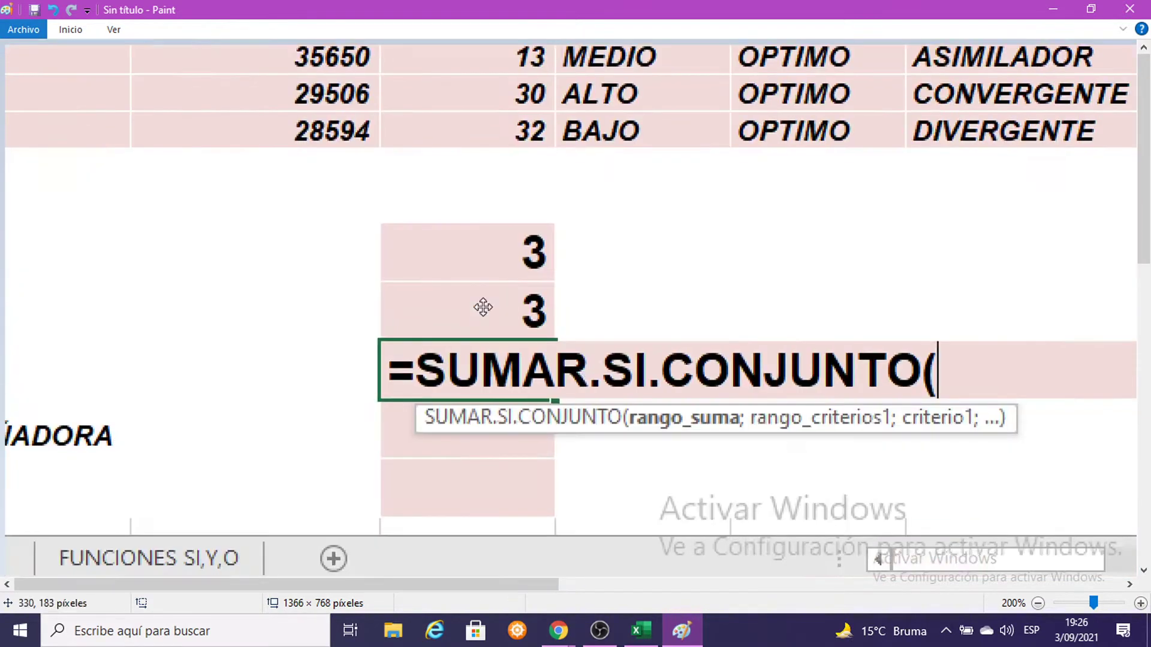
pyautogui.hotkey('ctrl', 'v')
pyautogui.moveTo(415, 218); pyautogui.dragTo(528, 399)
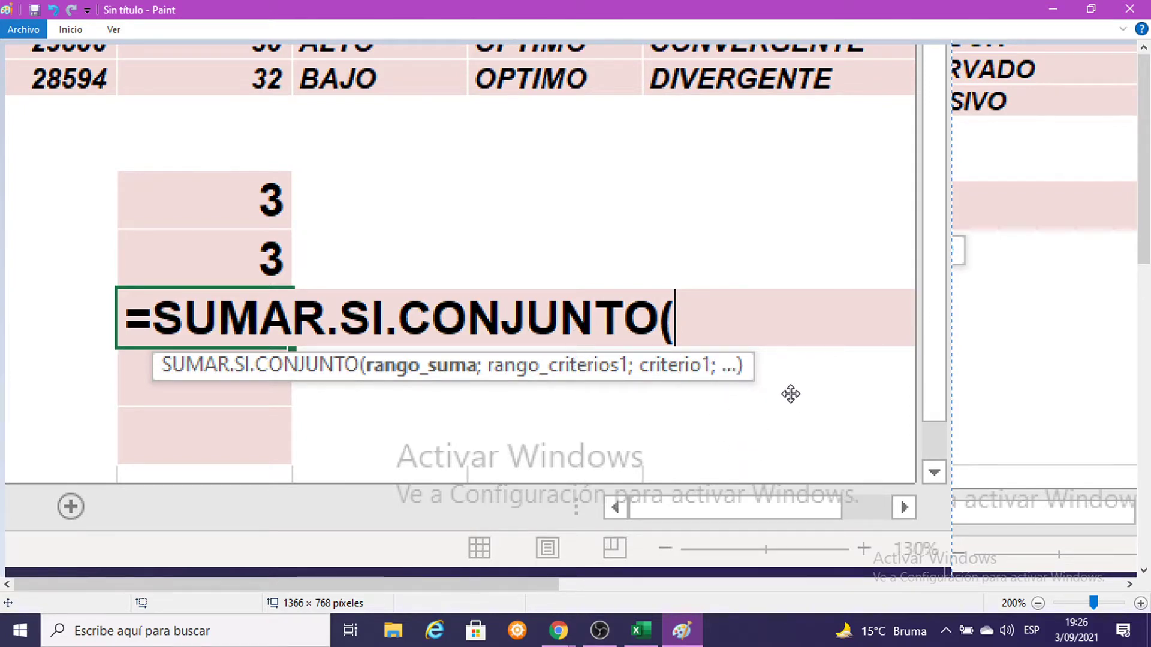
# Redo the paste, centre the formula screenshot on the canvas, and minimize Paint
pyautogui.hotkey('ctrl', 'z')
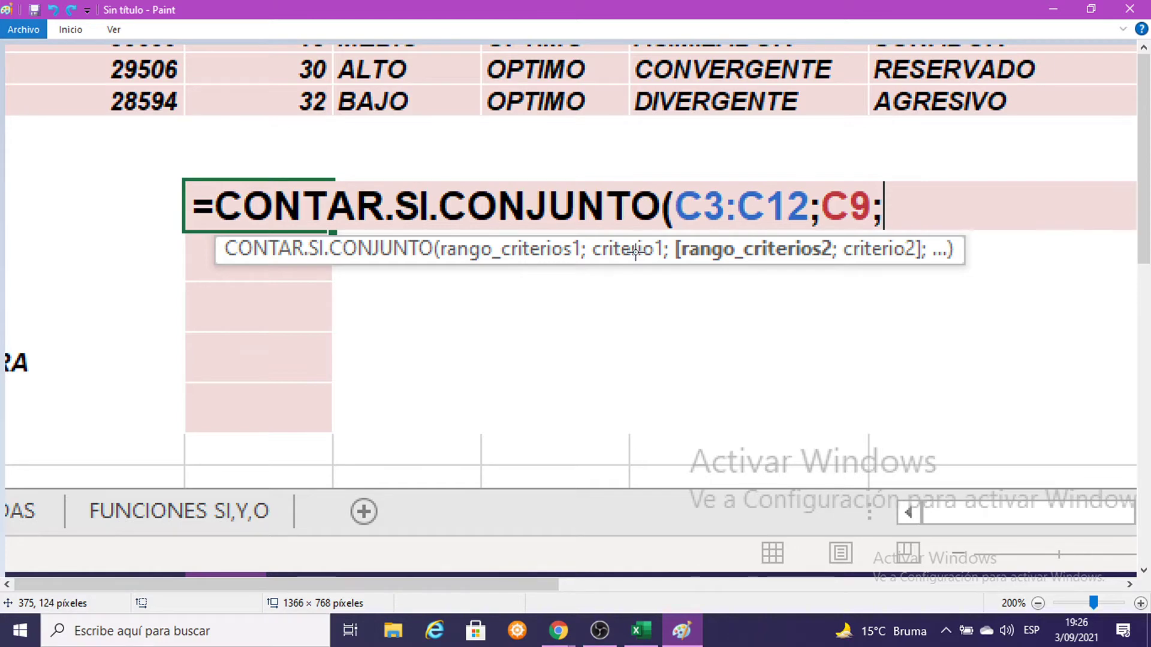
pyautogui.hotkey('ctrl', 'v')
pyautogui.moveTo(833, 355); pyautogui.dragTo(409, 54)
pyautogui.moveTo(508, 223); pyautogui.dragTo(442, 150)
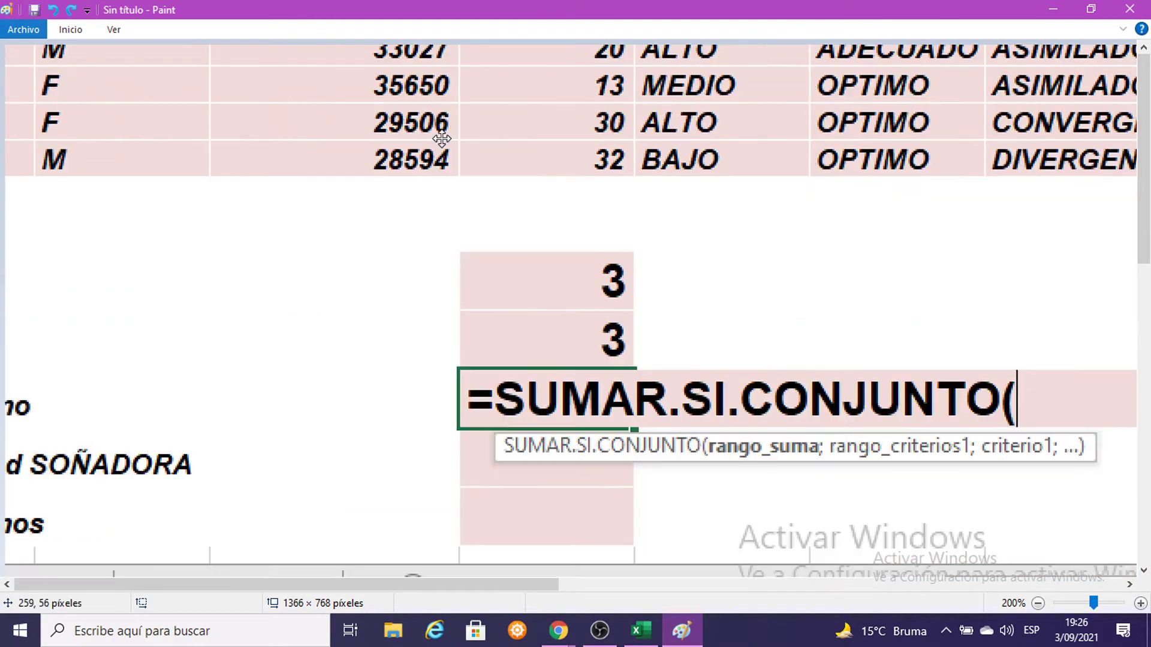
pyautogui.moveTo(701, 250); pyautogui.dragTo(598, 208)
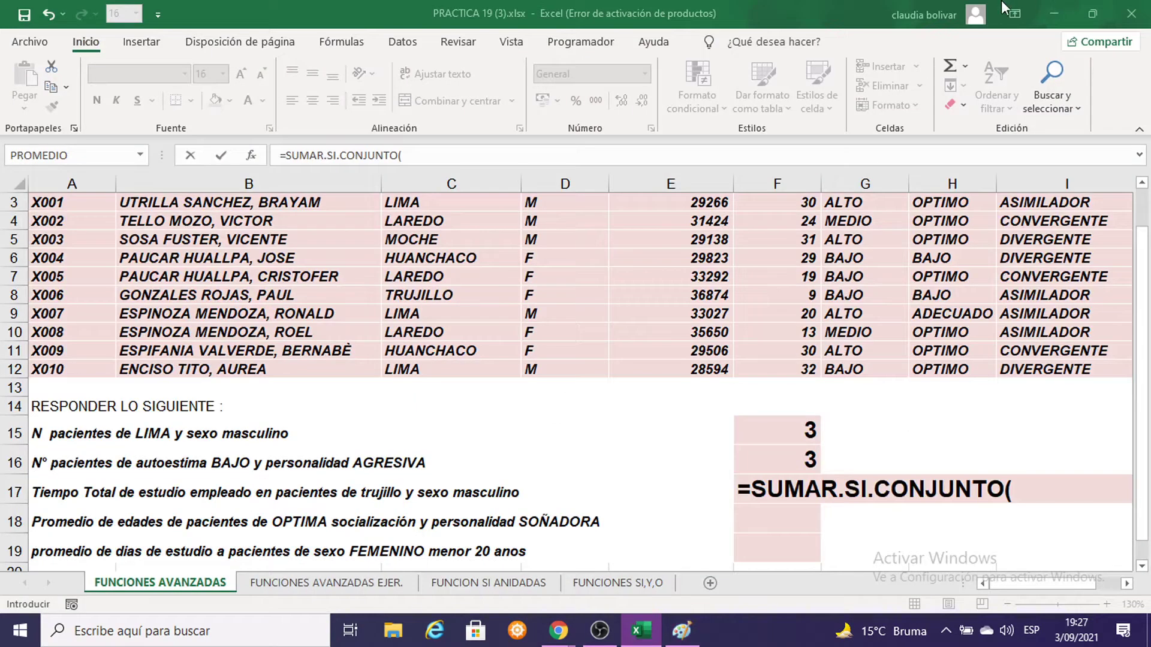
pyautogui.click(1053, 9)
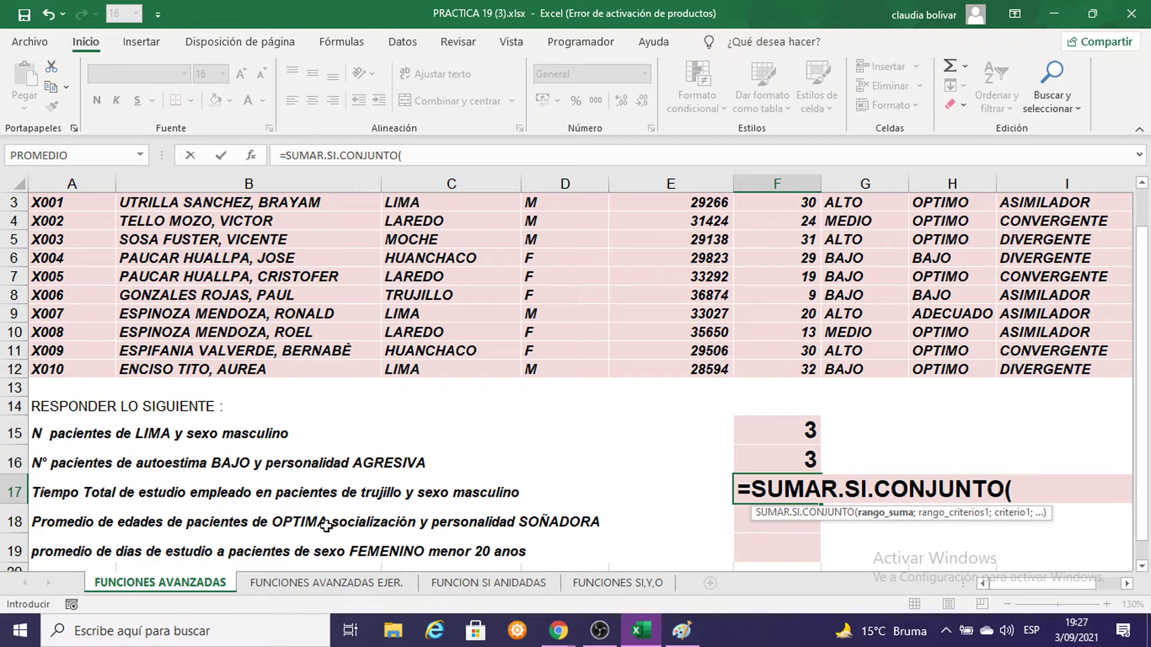
# Set K3:K12 (TIEMPO ESTUDIO) as the sum range of the F17 formula
pyautogui.moveTo(1017, 579); pyautogui.dragTo(1043, 579)
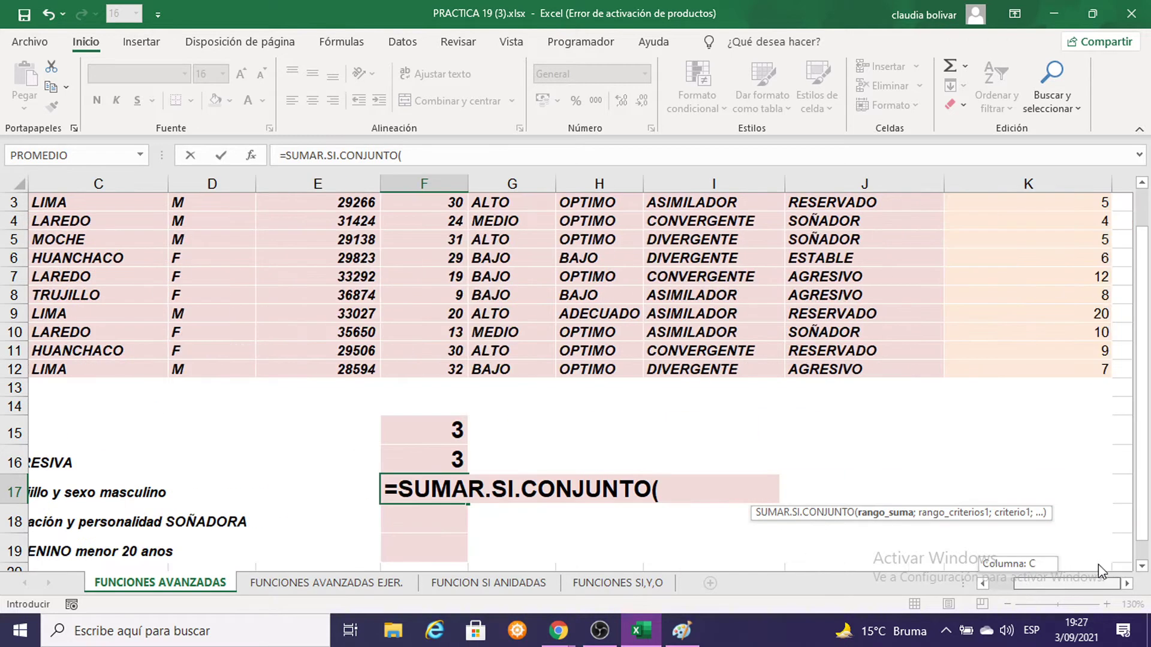
pyautogui.scroll(1, 1071, 455)
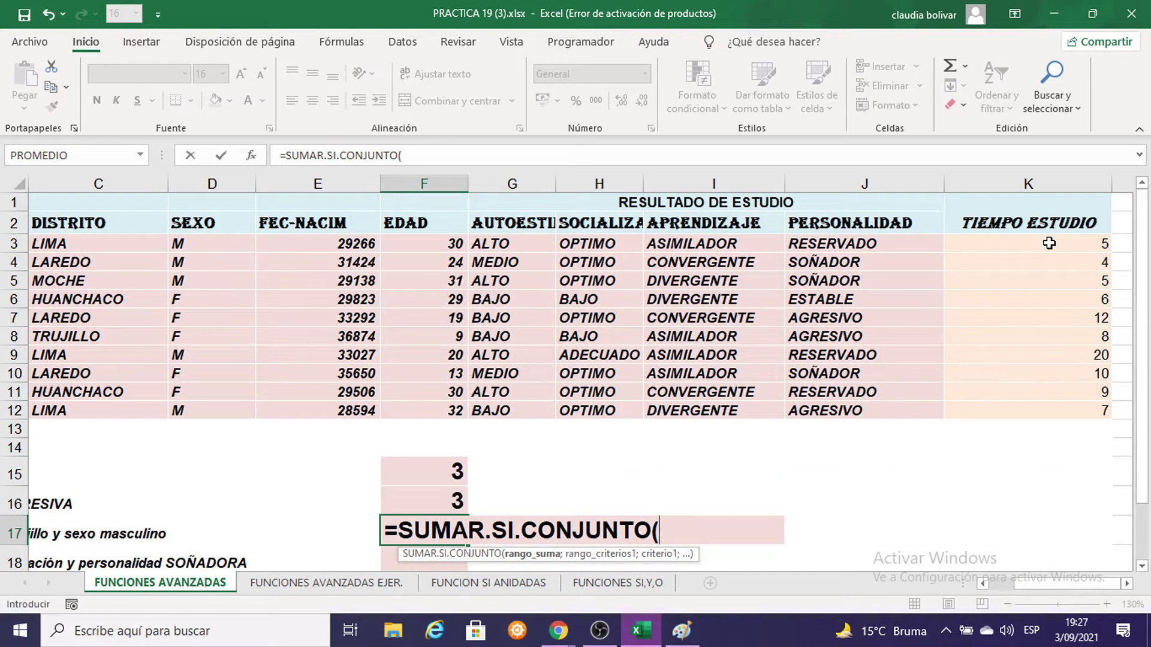
pyautogui.moveTo(1049, 243); pyautogui.dragTo(1043, 411)
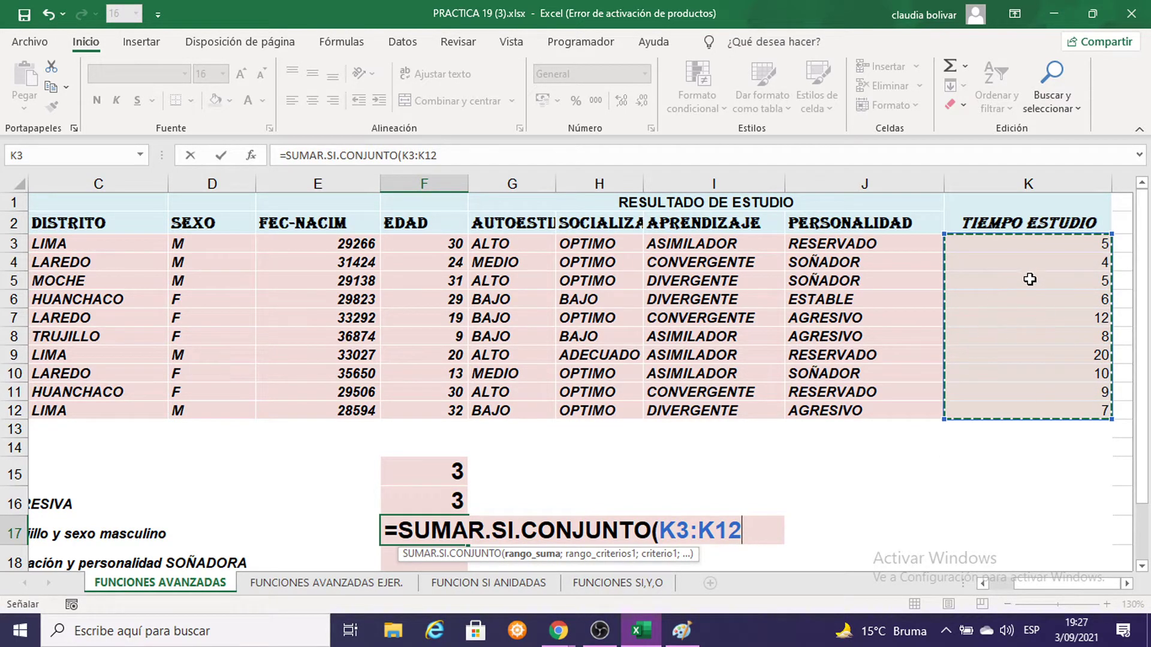
pyautogui.scroll(-1, 1029, 279)
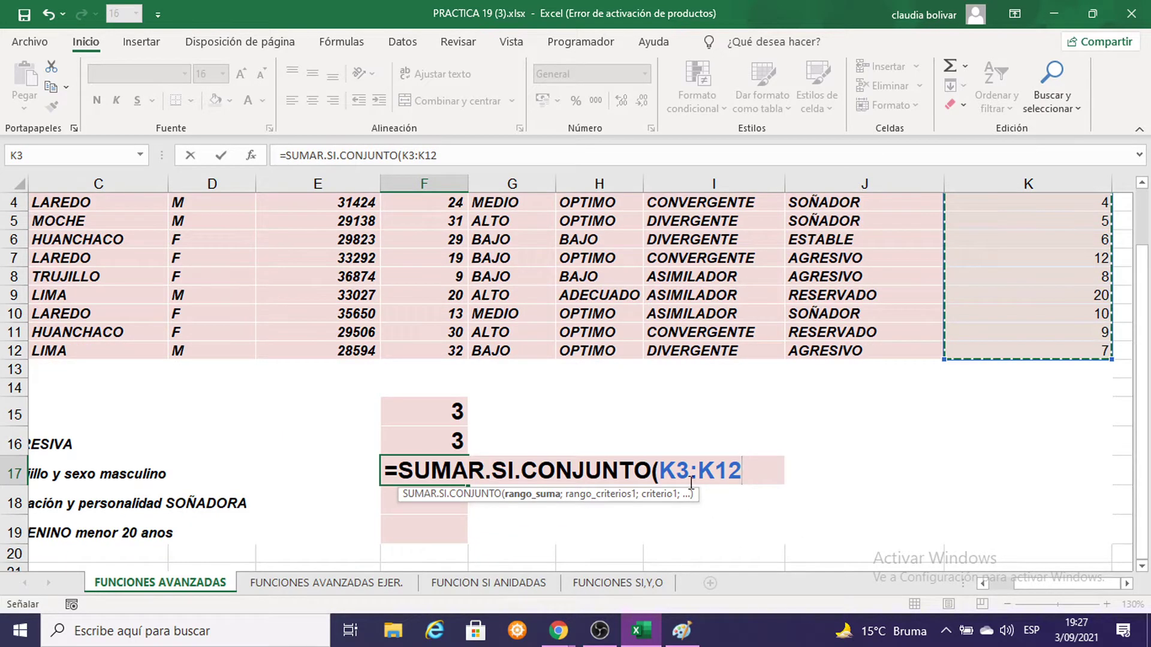
pyautogui.scroll(1, 1052, 416)
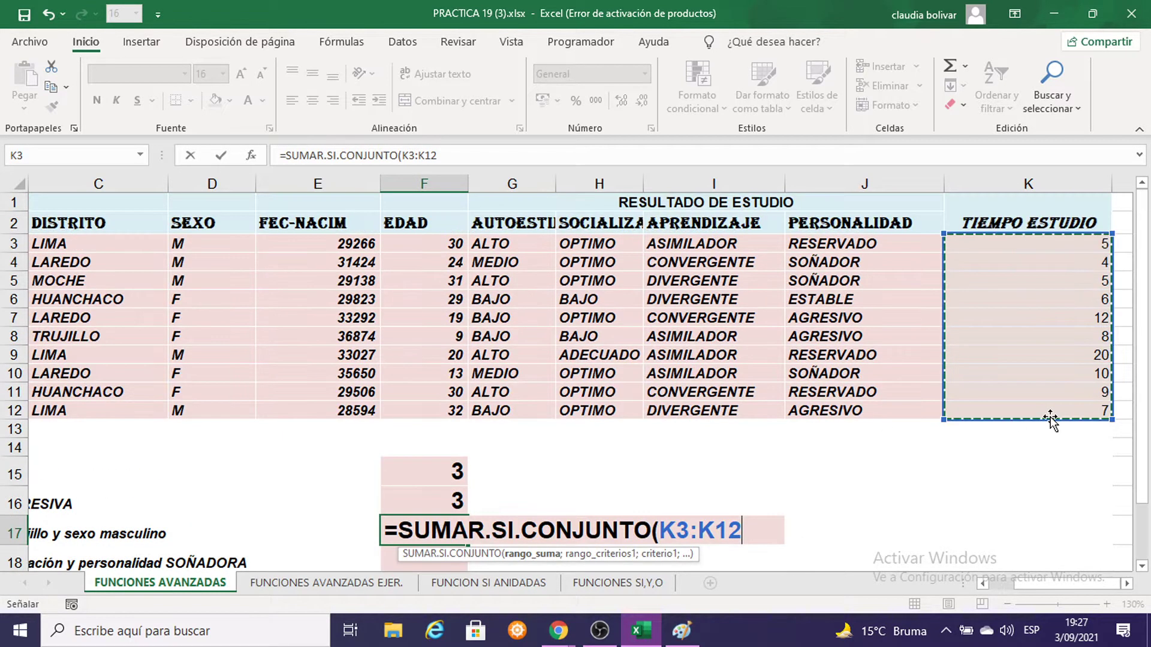
pyautogui.scroll(-1, 1058, 403)
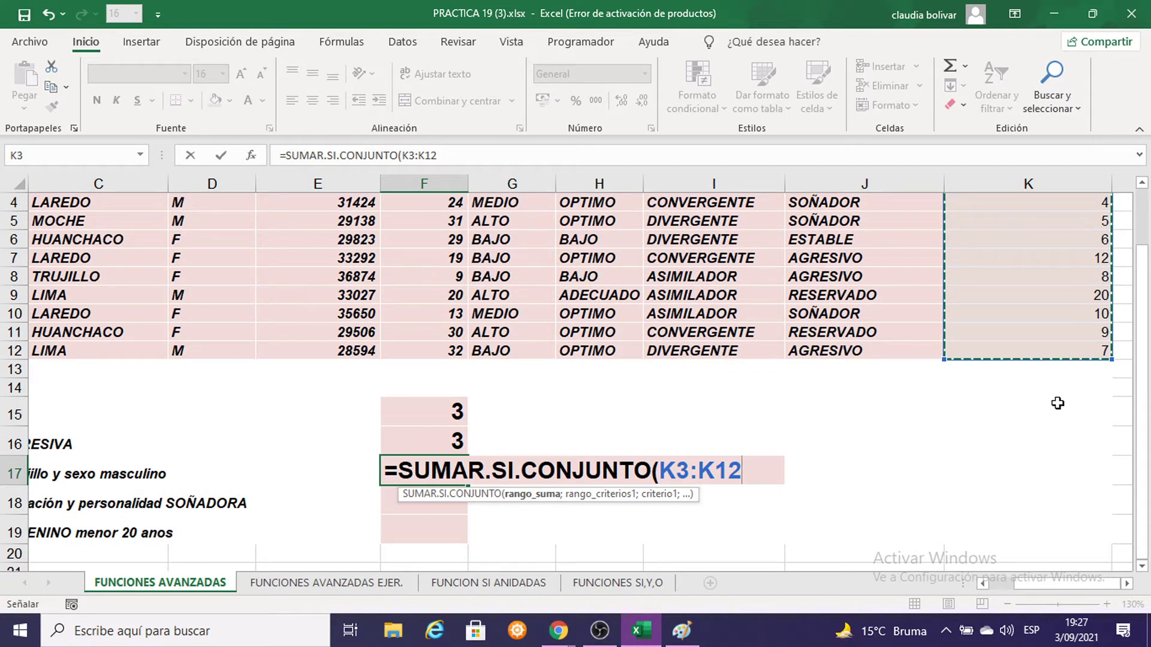
pyautogui.write(';')
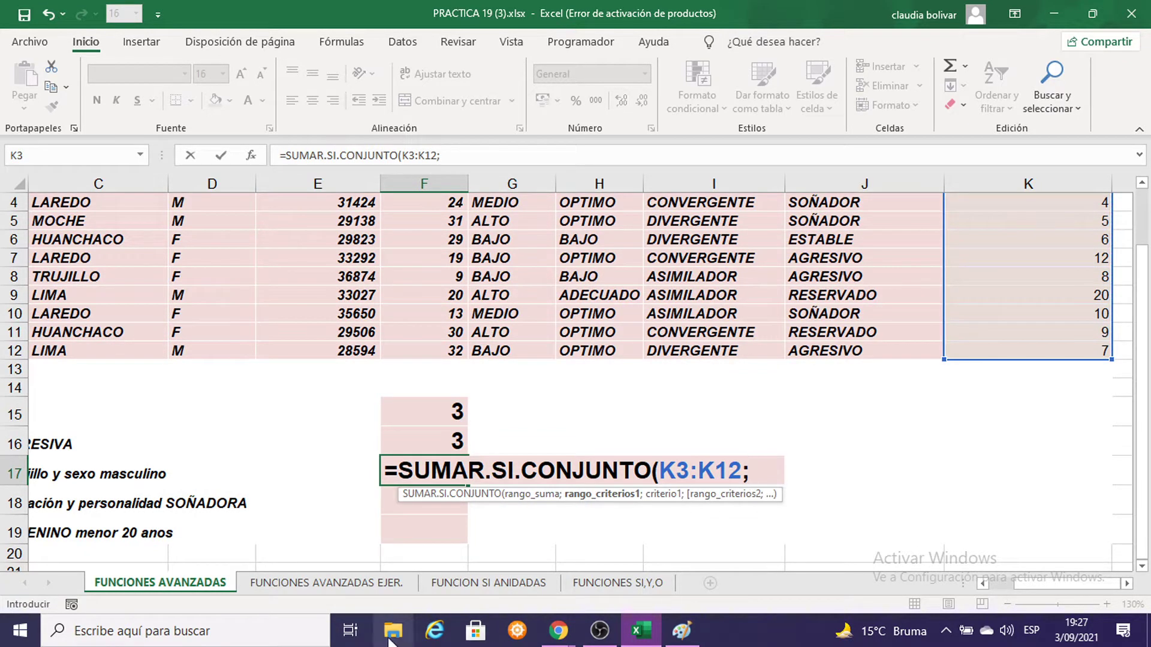
# Add district range C3:C12 with the TRUJILLO cell C8 as first criterion
pyautogui.moveTo(1038, 585); pyautogui.dragTo(969, 597)
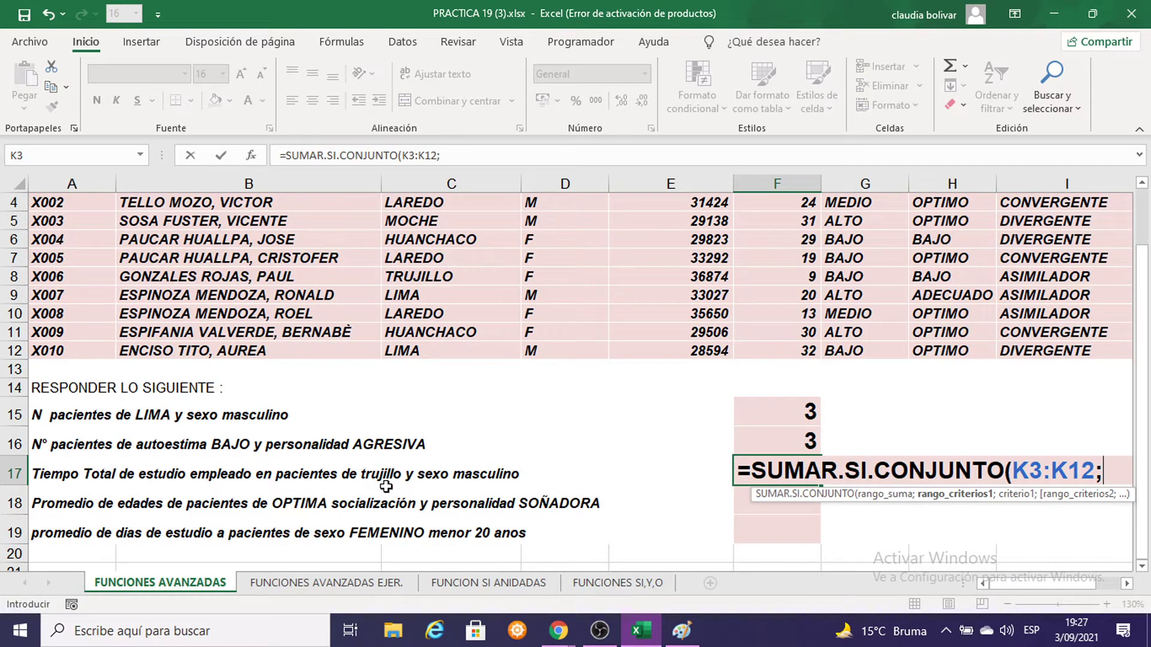
pyautogui.scroll(1, 585, 450)
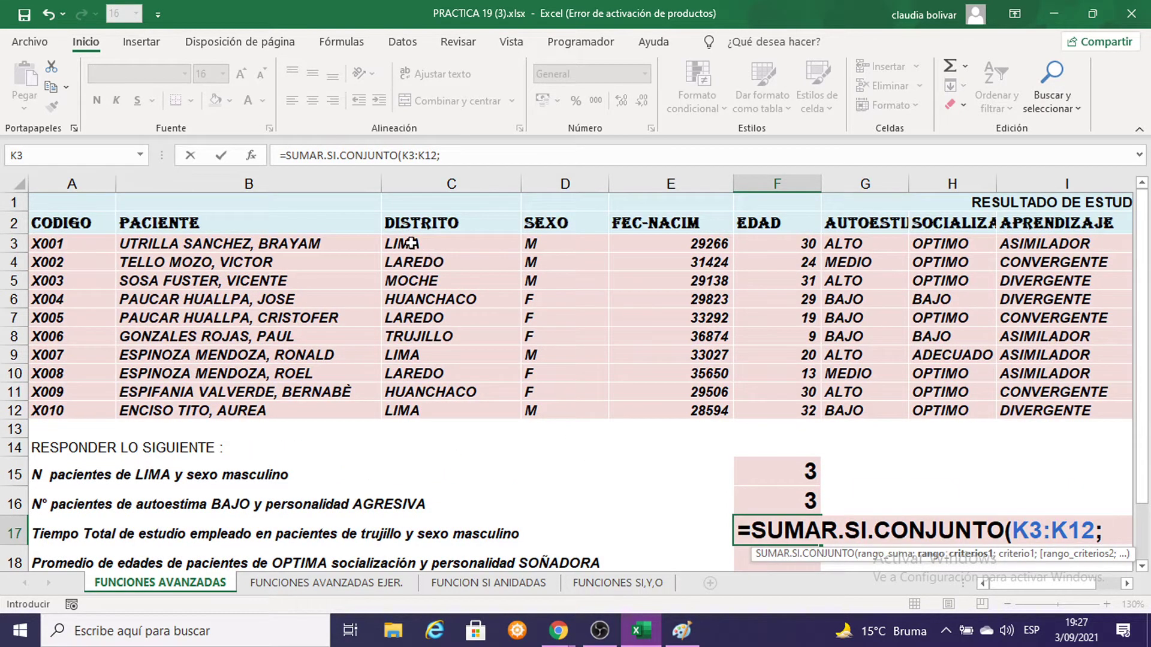
pyautogui.moveTo(411, 243); pyautogui.dragTo(404, 409)
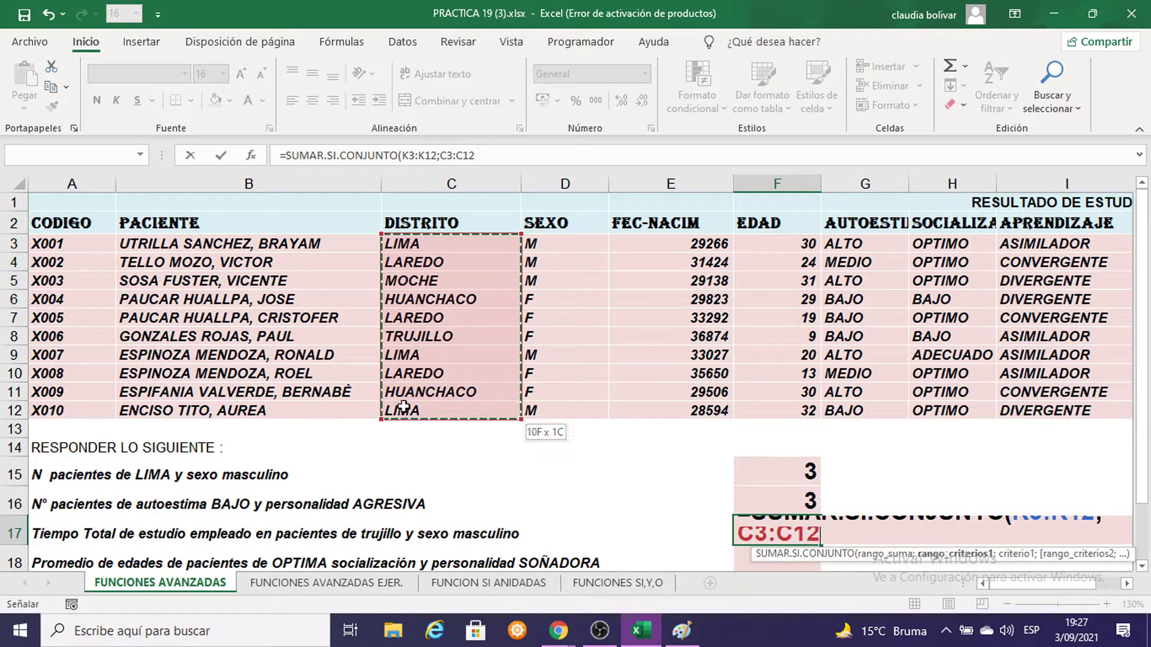
pyautogui.scroll(-1, 878, 451)
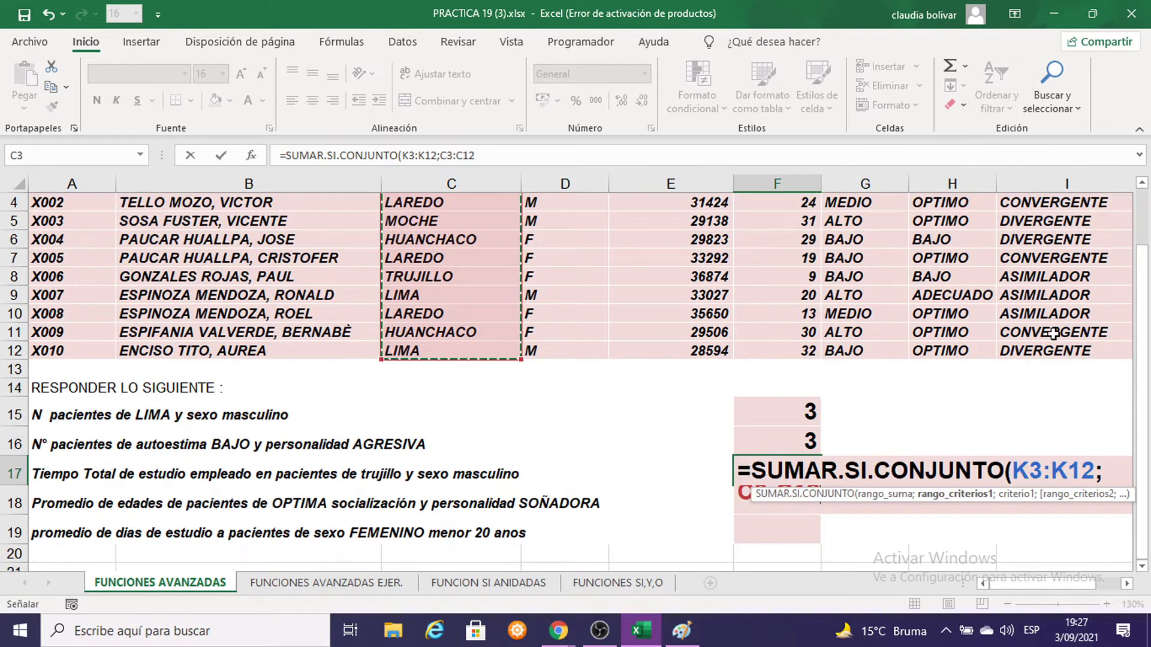
pyautogui.write(';')
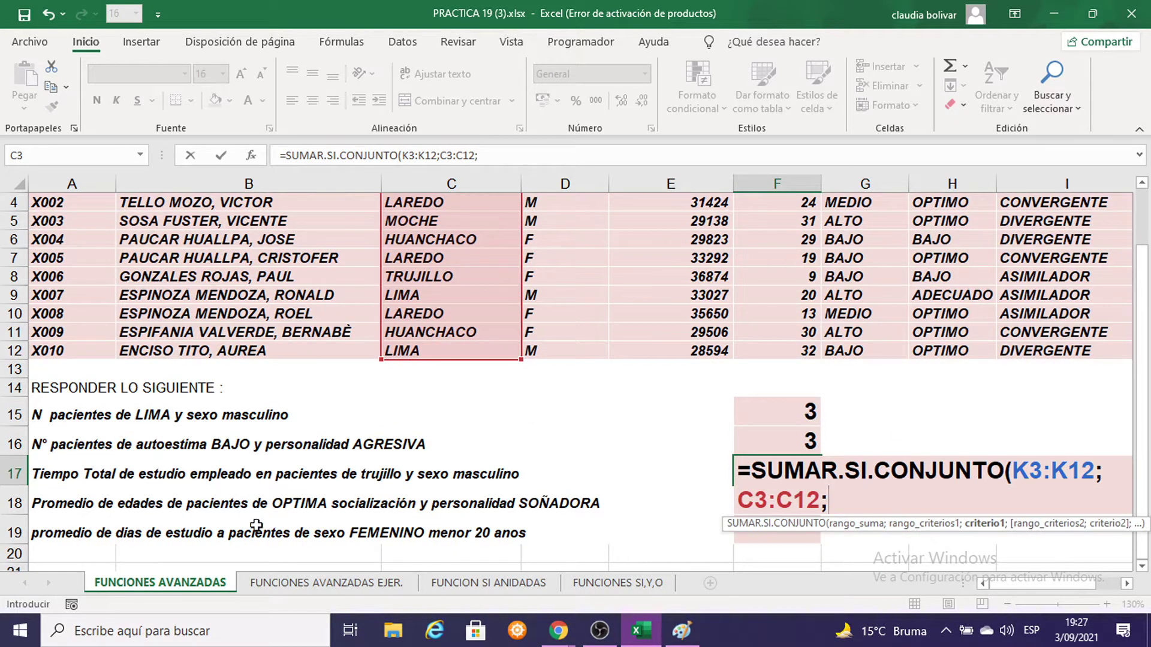
pyautogui.click(418, 274)
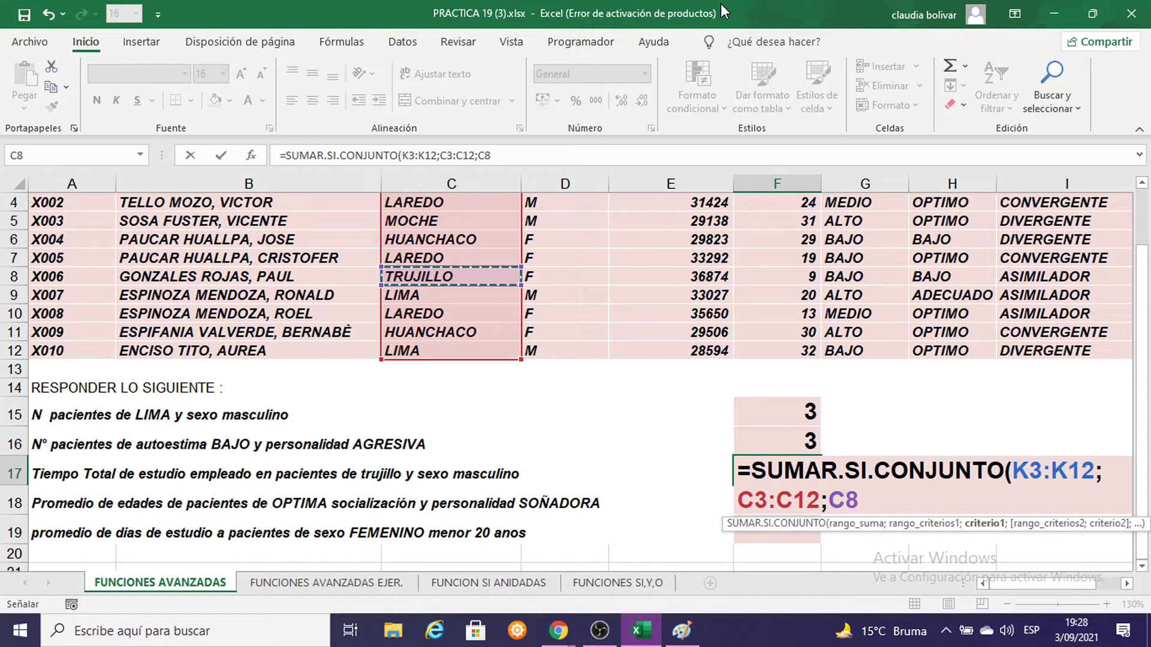
pyautogui.write(';')
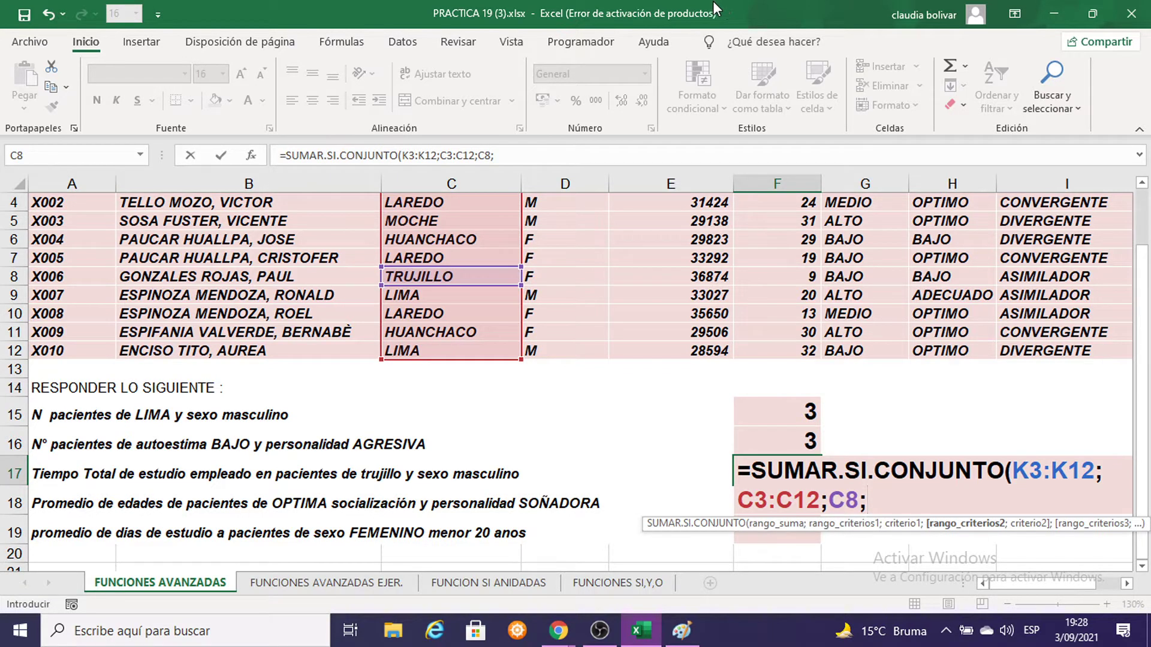
# Add SEXO range D3:D12 with male cell D9 as criterion and enter the formula
pyautogui.scroll(1, 598, 291)
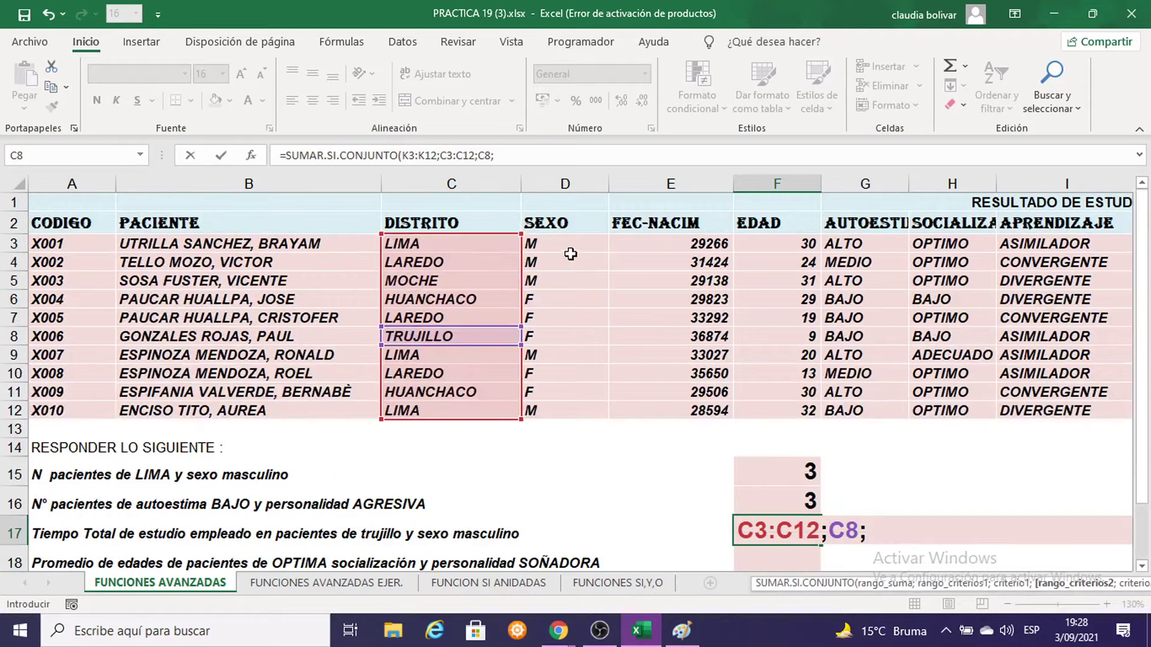
pyautogui.moveTo(554, 240); pyautogui.dragTo(533, 411)
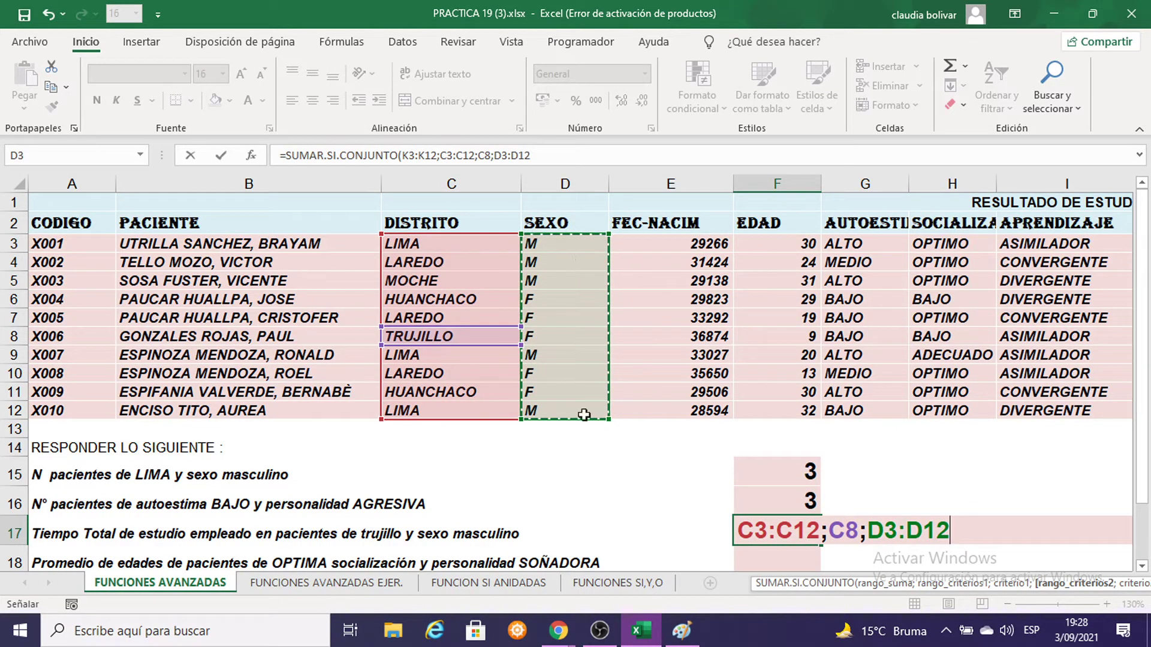
pyautogui.scroll(-2, 1019, 311)
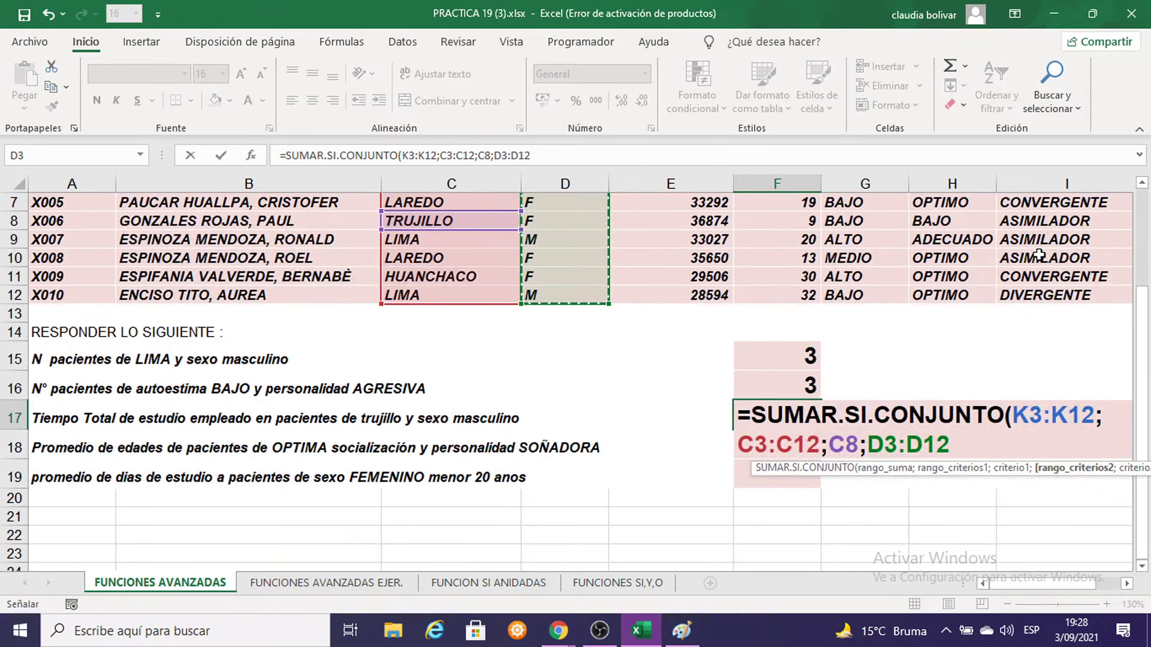
pyautogui.write(';')
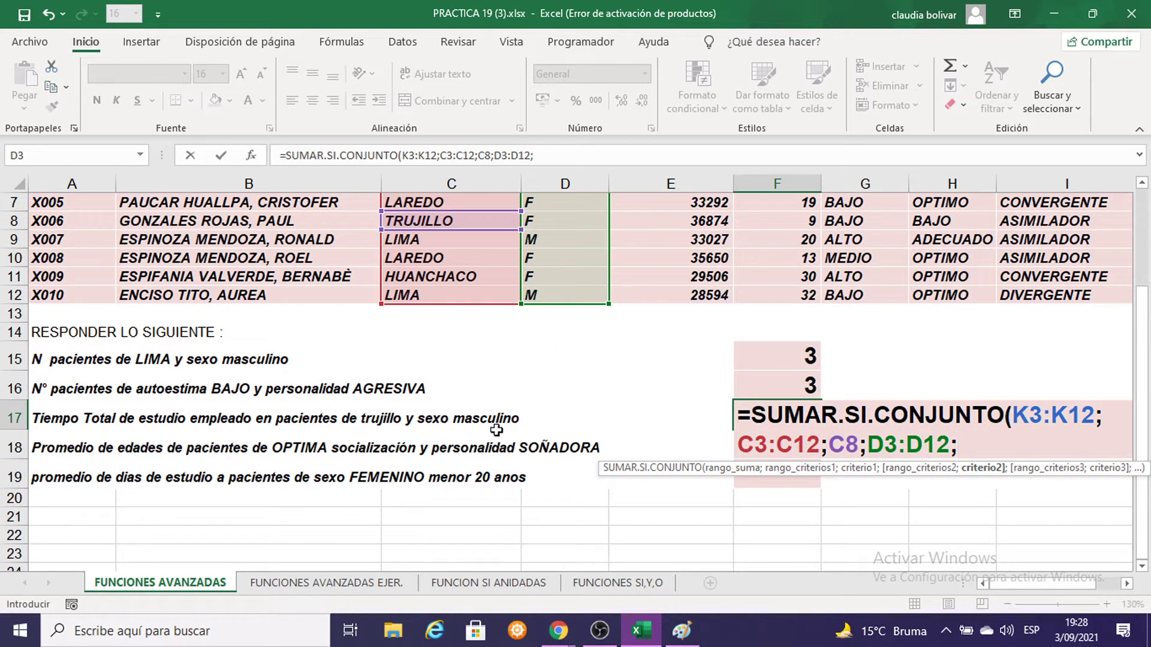
pyautogui.scroll(1, 554, 364)
pyautogui.scroll(1, 566, 299)
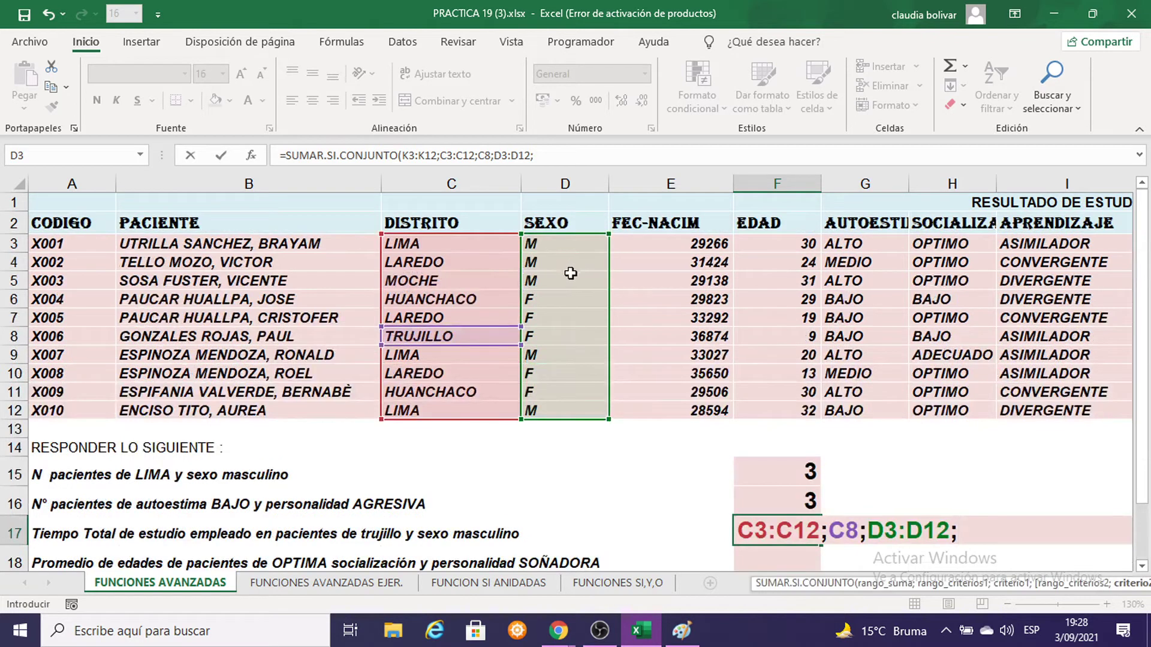
pyautogui.click(548, 262)
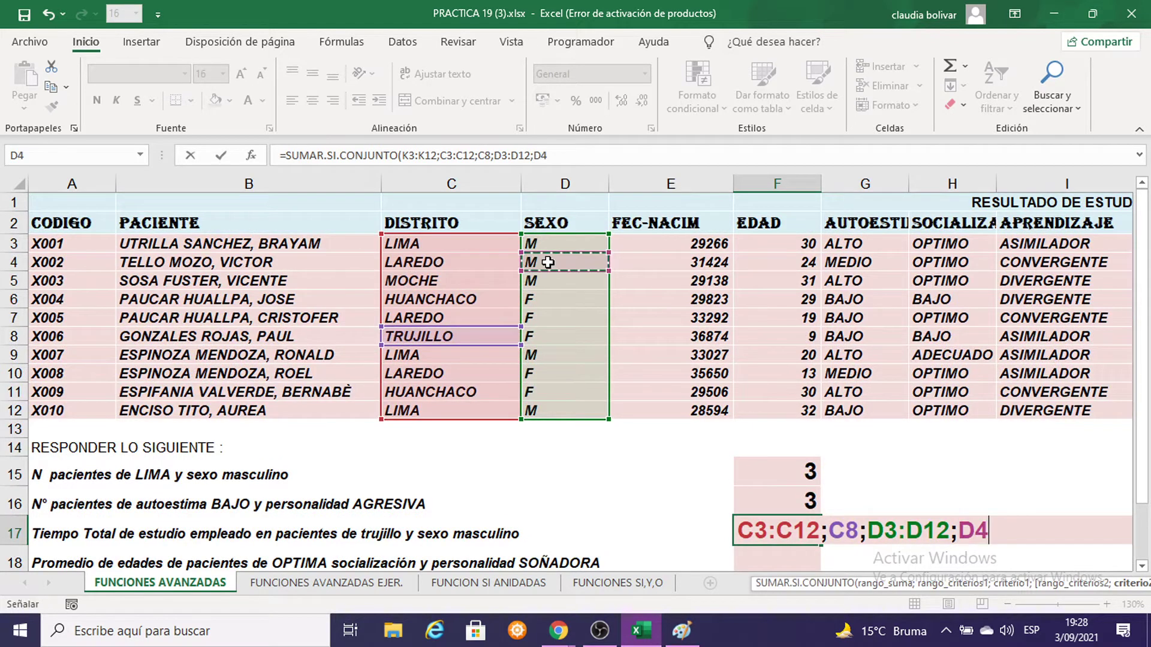
pyautogui.click(548, 414)
pyautogui.click(540, 357)
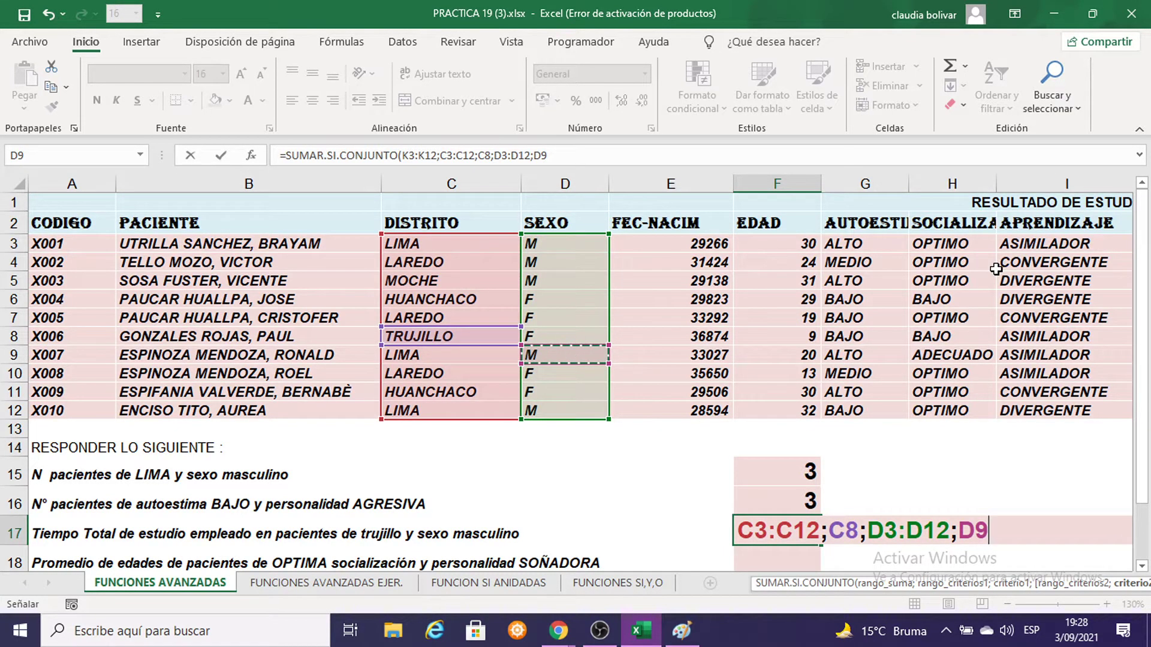
pyautogui.press('Return')
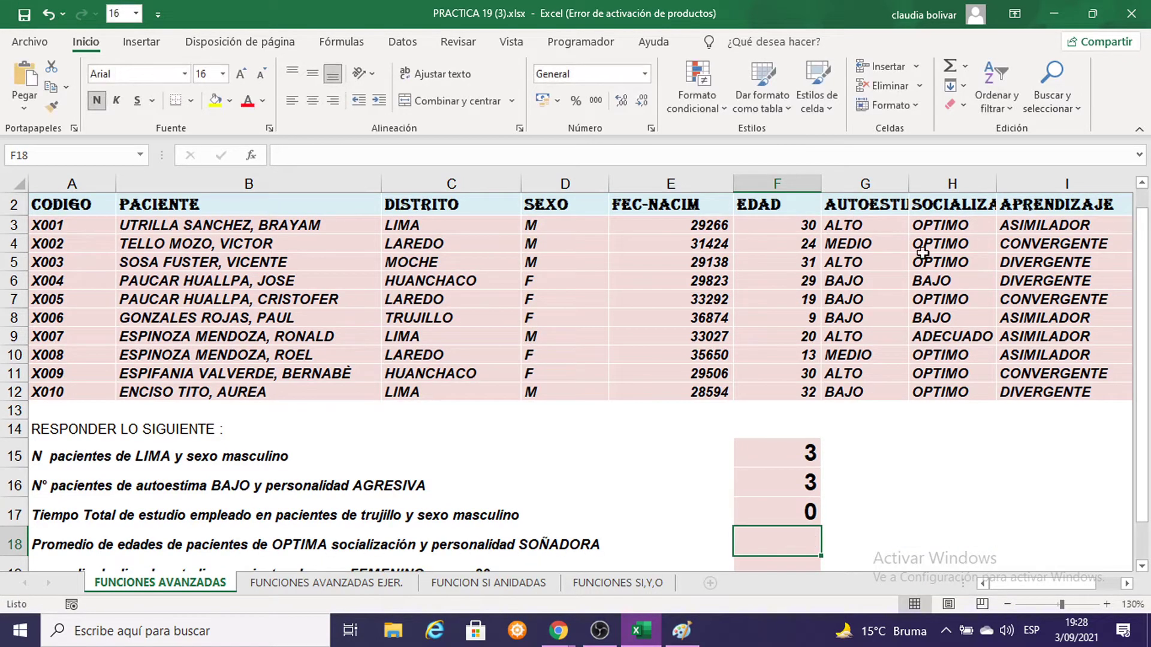
pyautogui.click(800, 512)
pyautogui.doubleClick(800, 513)
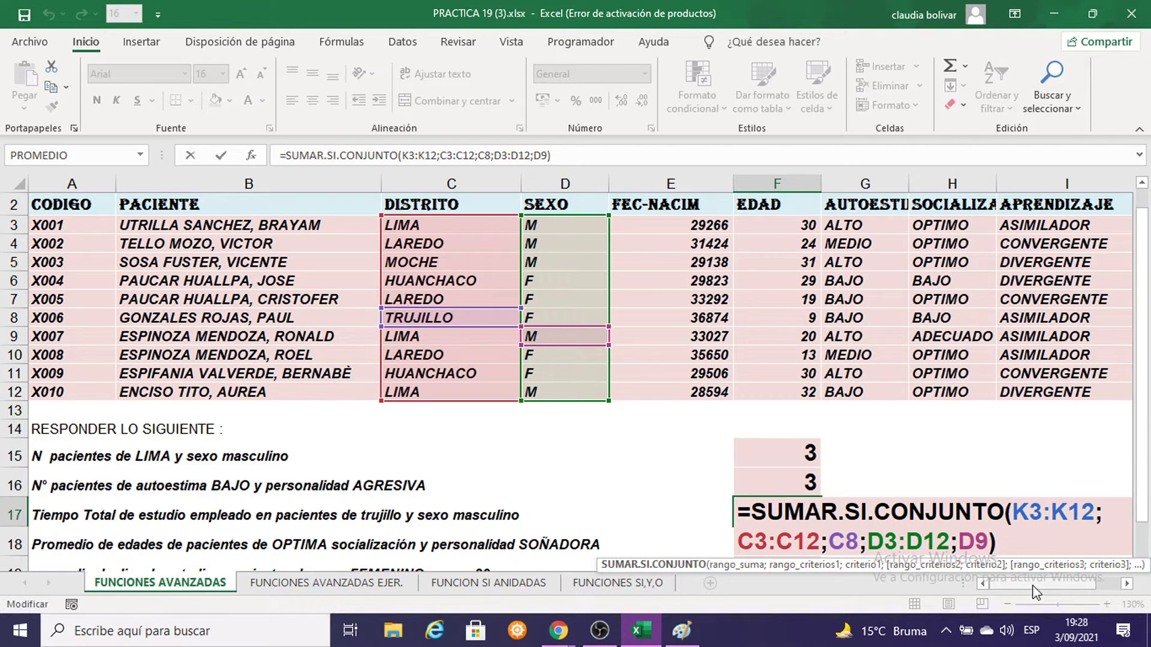
pyautogui.moveTo(1034, 586); pyautogui.dragTo(1076, 584)
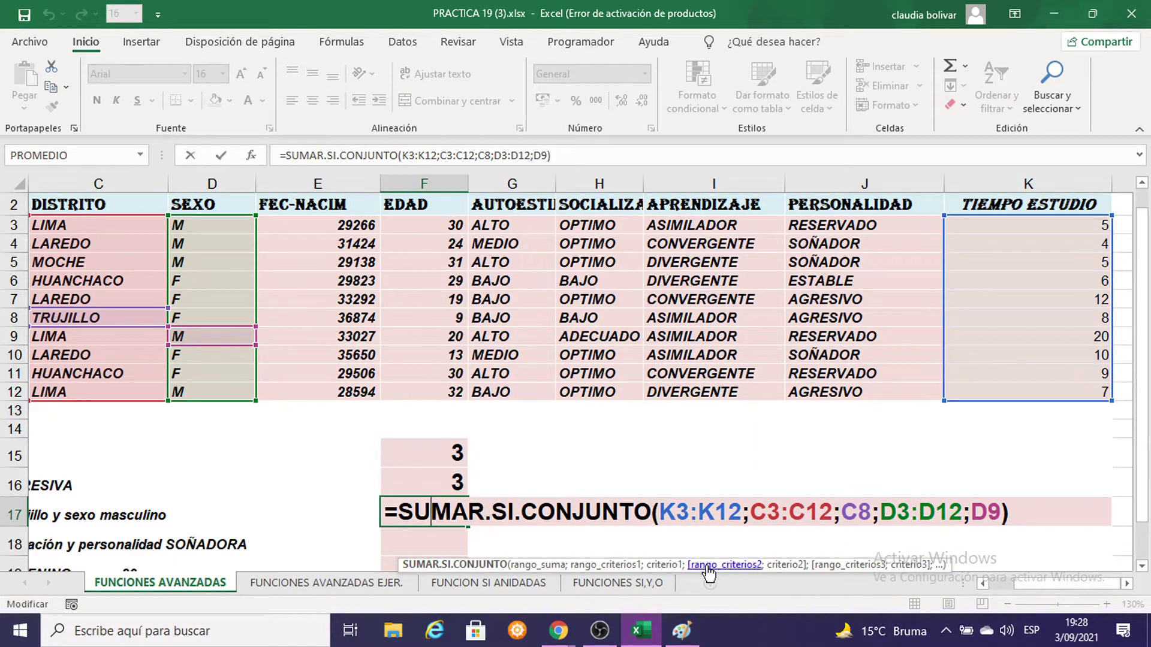
pyautogui.moveTo(1068, 584); pyautogui.dragTo(1004, 591)
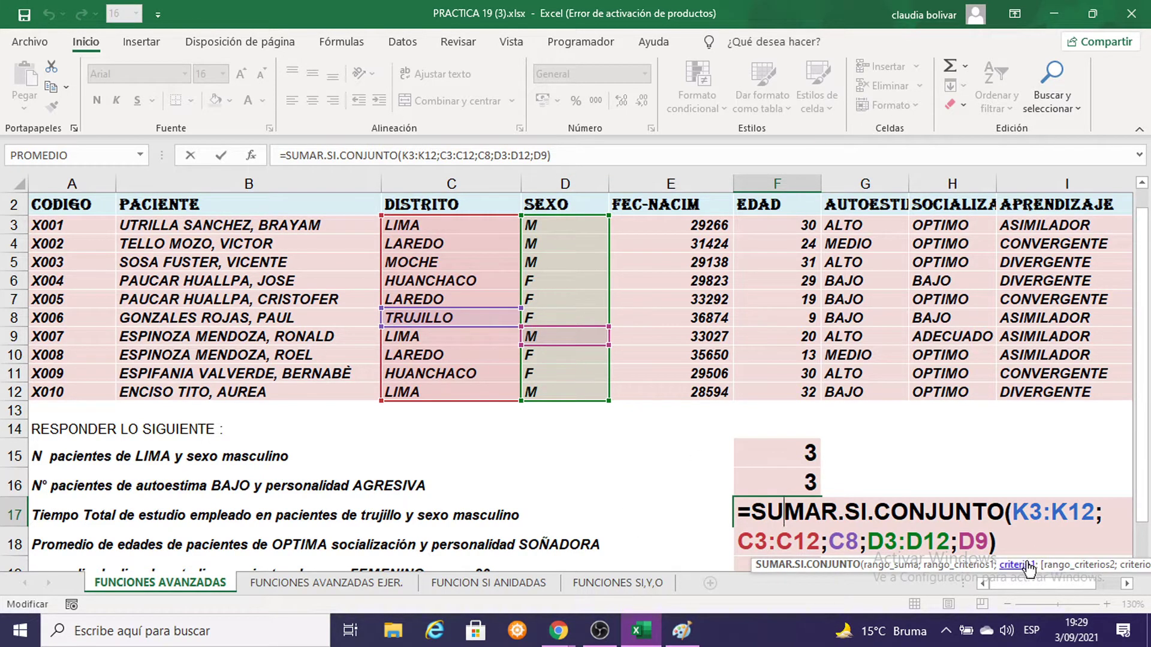
pyautogui.click(1001, 532)
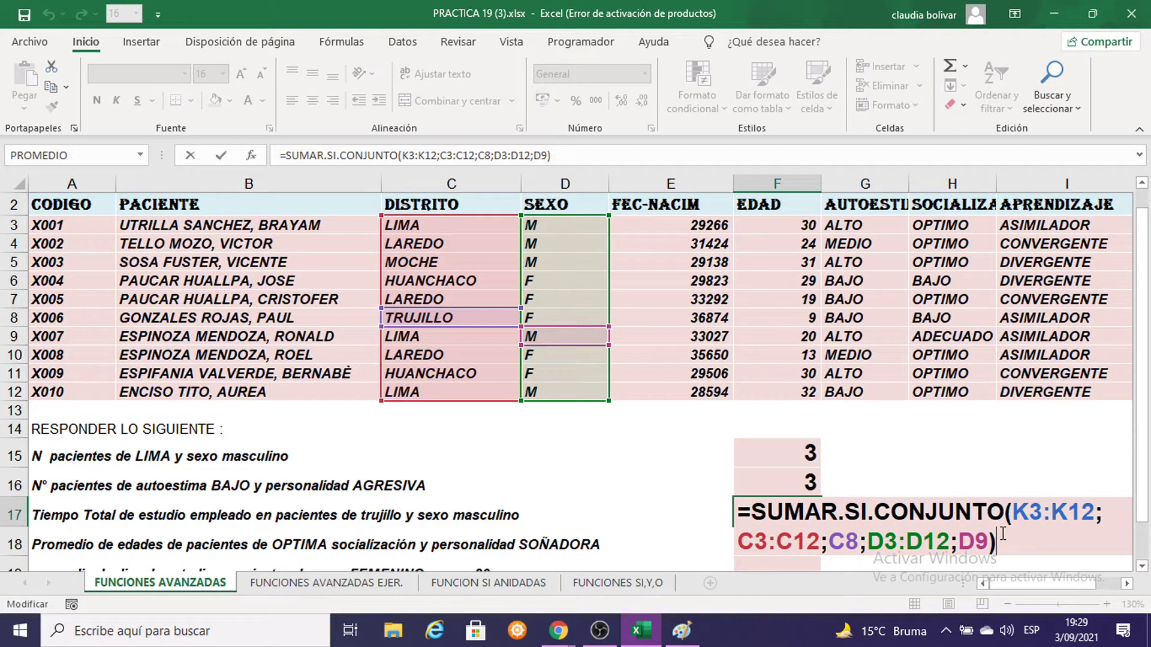
pyautogui.press('Return')
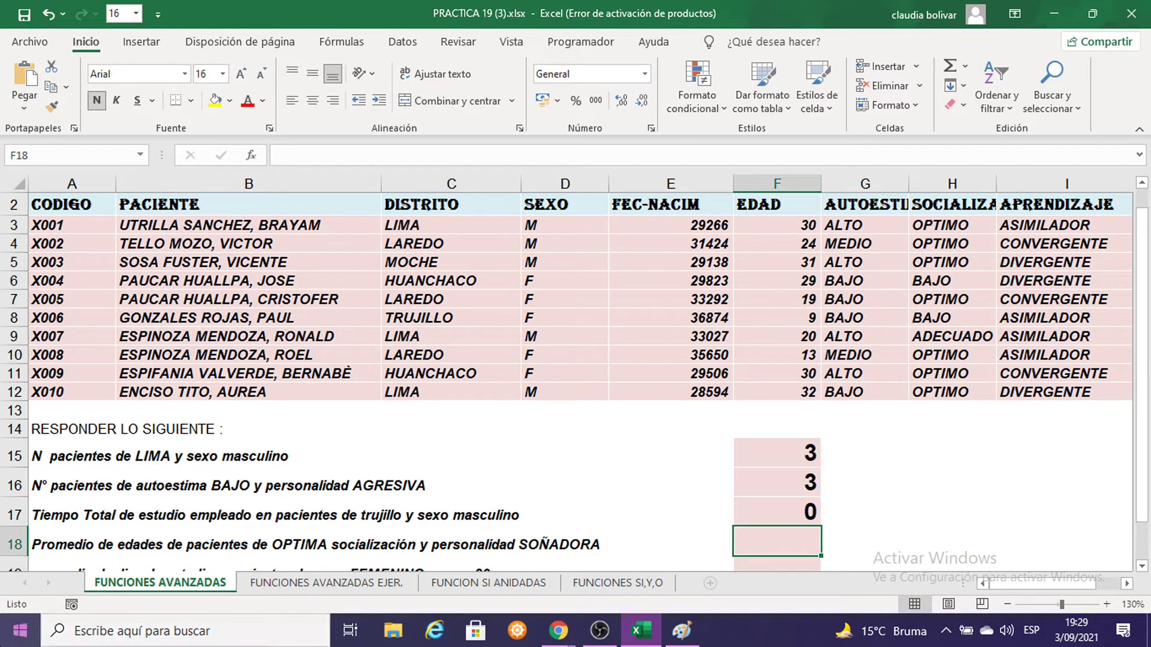
# Centre the ages in F3:F12 and widen columns G and H to fit headers
pyautogui.scroll(-1, 521, 405)
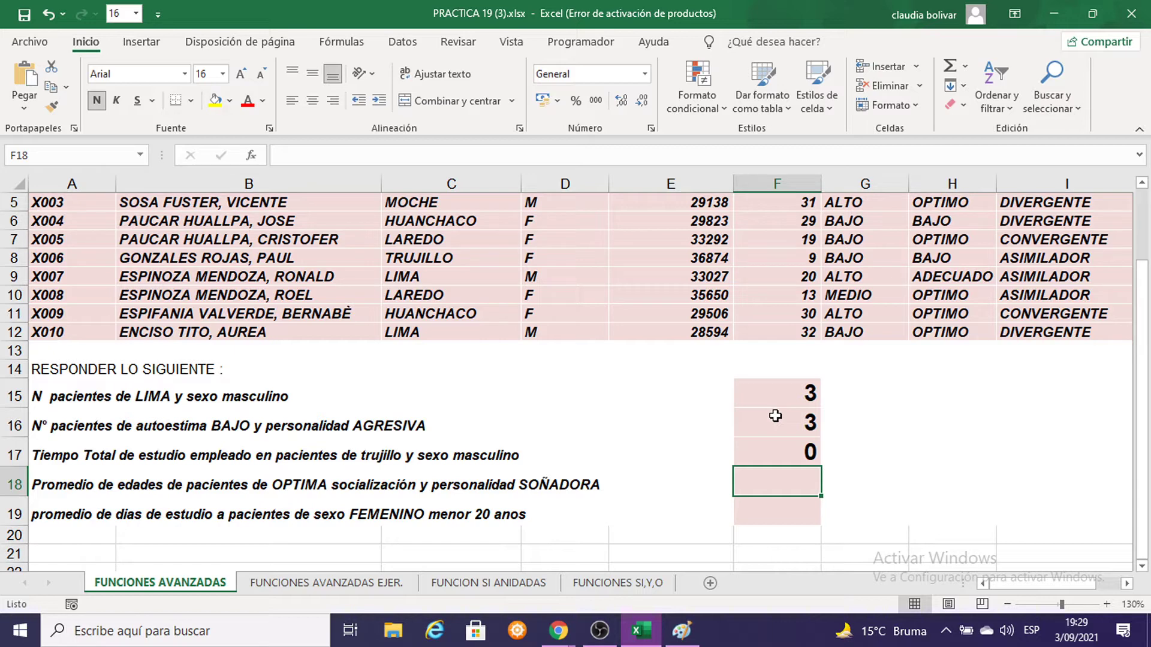
pyautogui.scroll(2, 491, 527)
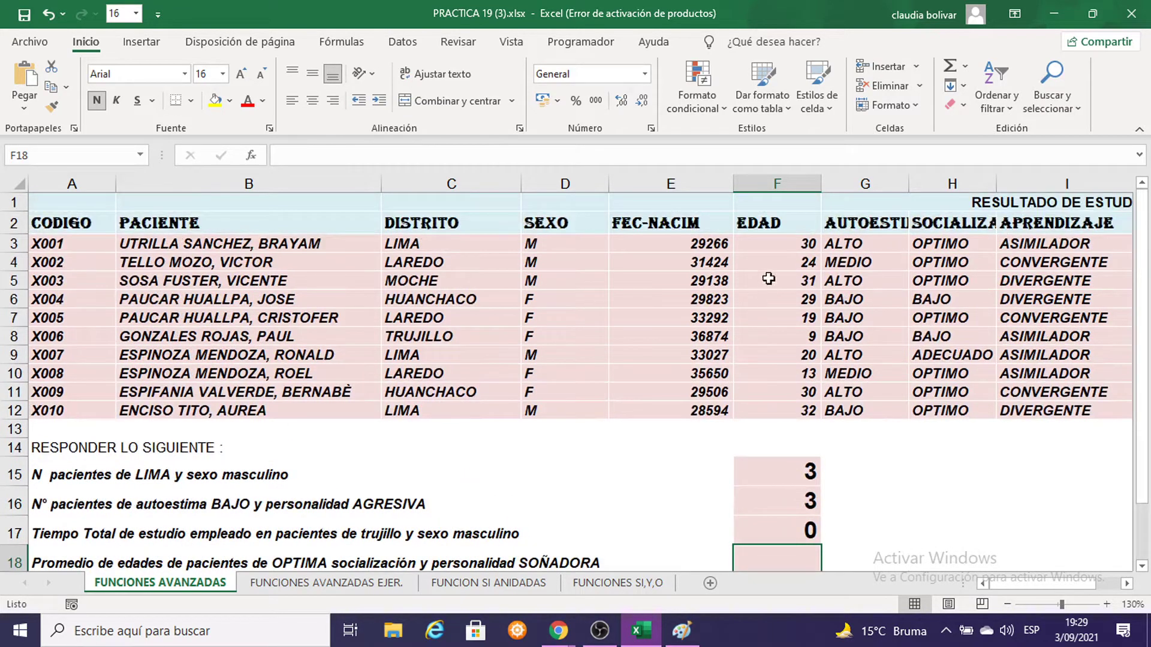
pyautogui.moveTo(775, 237)
pyautogui.mouseDown()
pyautogui.moveTo(745, 336)
pyautogui.moveTo(760, 406)
pyautogui.mouseUp()
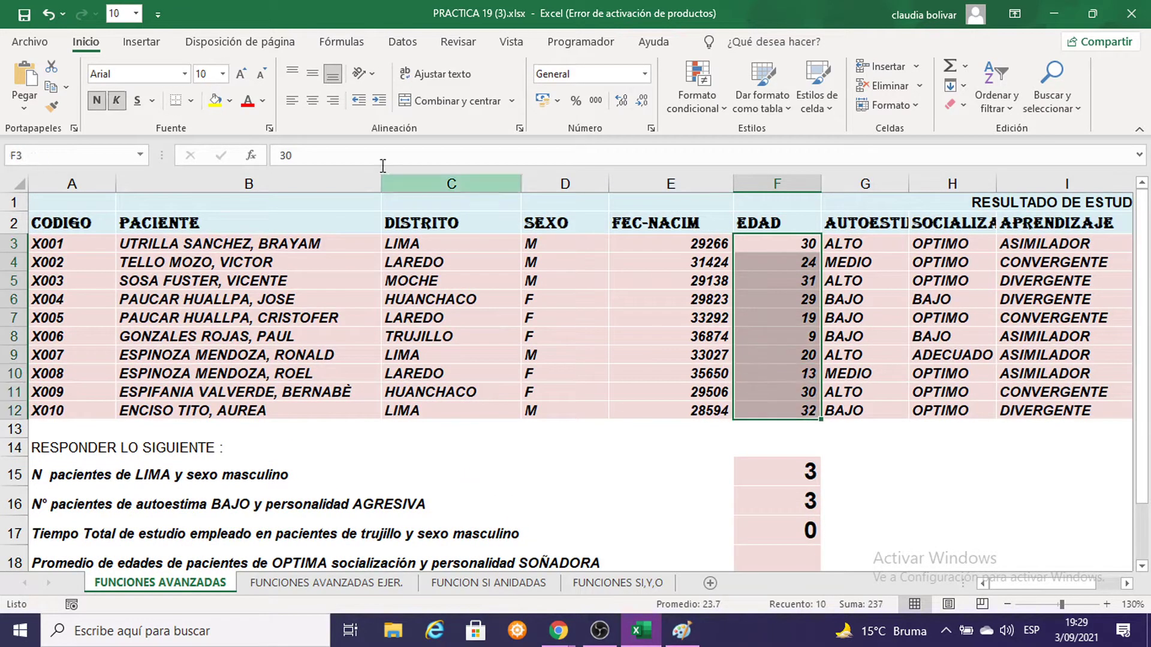
pyautogui.click(317, 101)
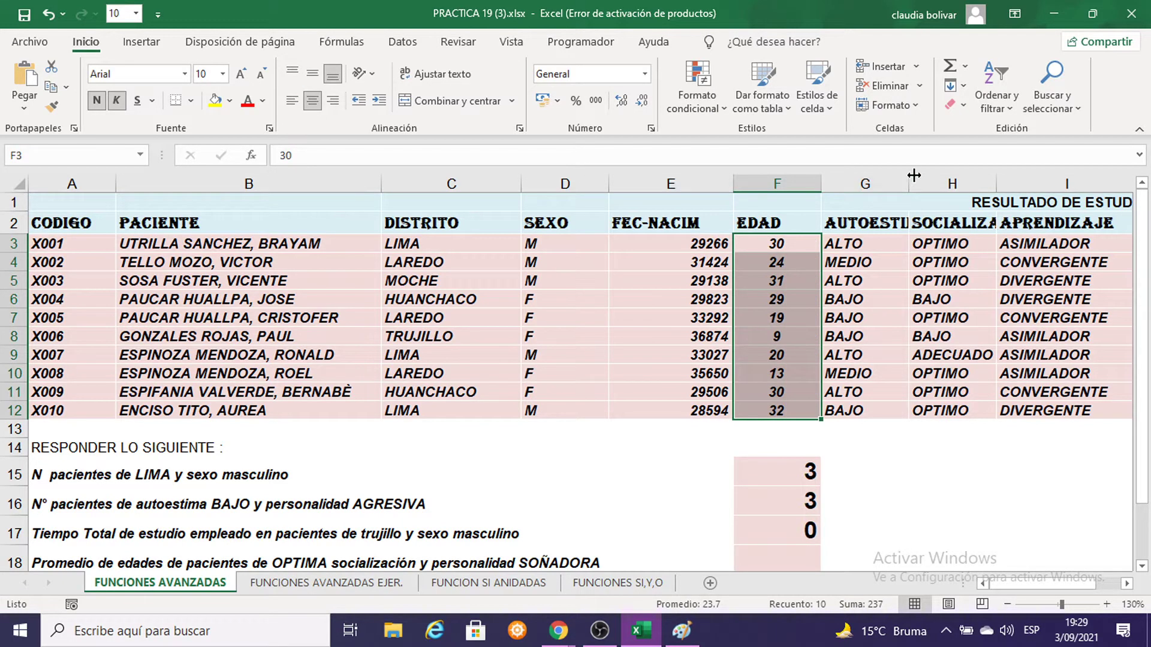
pyautogui.moveTo(908, 175); pyautogui.dragTo(933, 175)
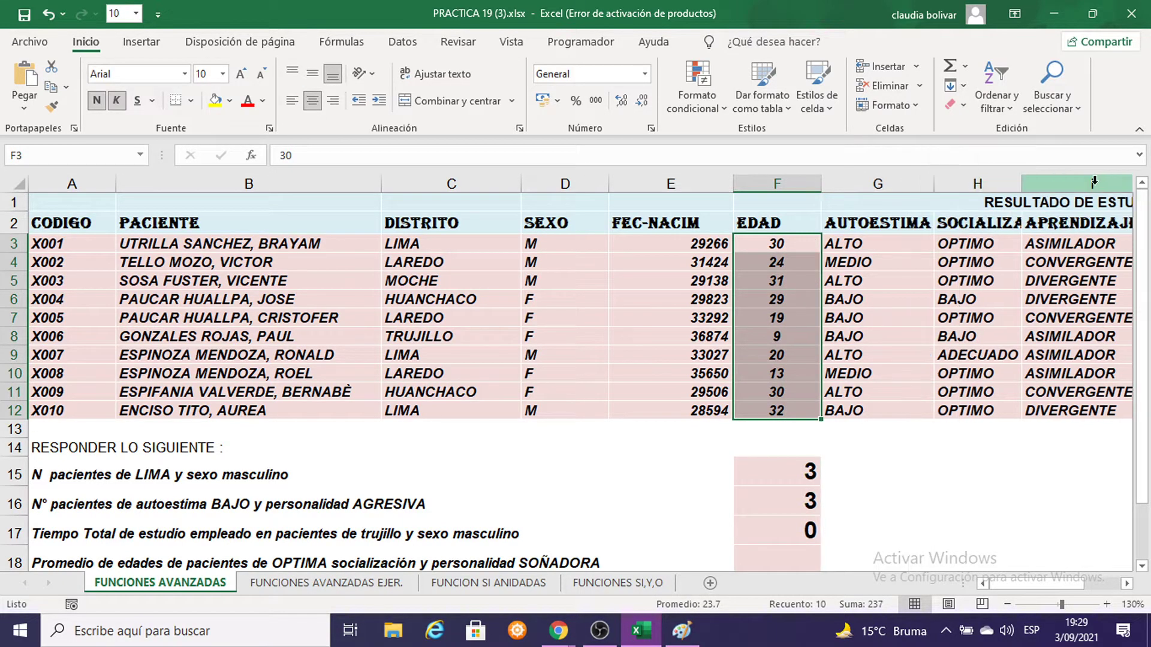
pyautogui.moveTo(1021, 181); pyautogui.dragTo(1044, 181)
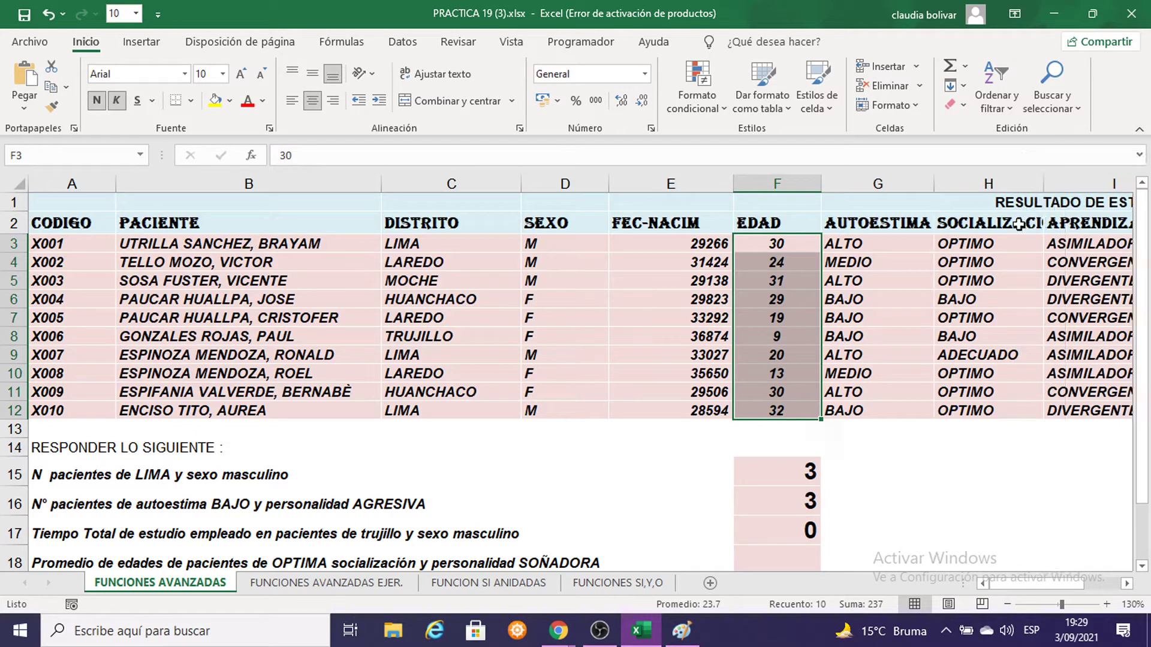
# Select row 18's empty answer cell F18 for the SOÑADORA question
pyautogui.scroll(-2, 697, 317)
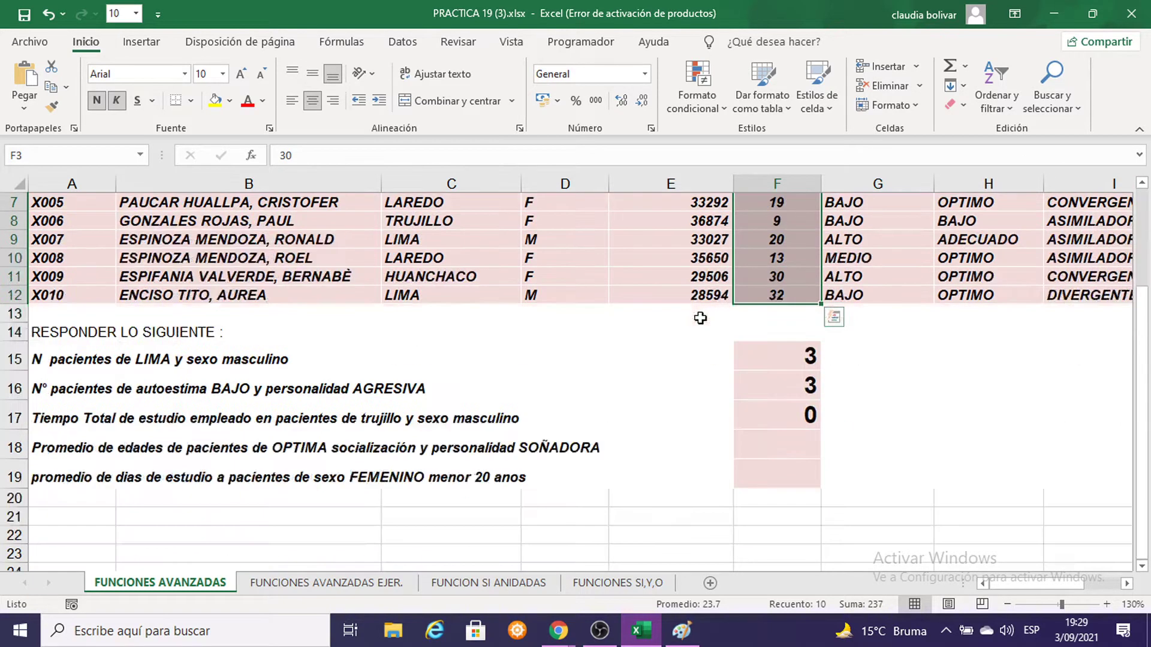
pyautogui.scroll(-1, 697, 317)
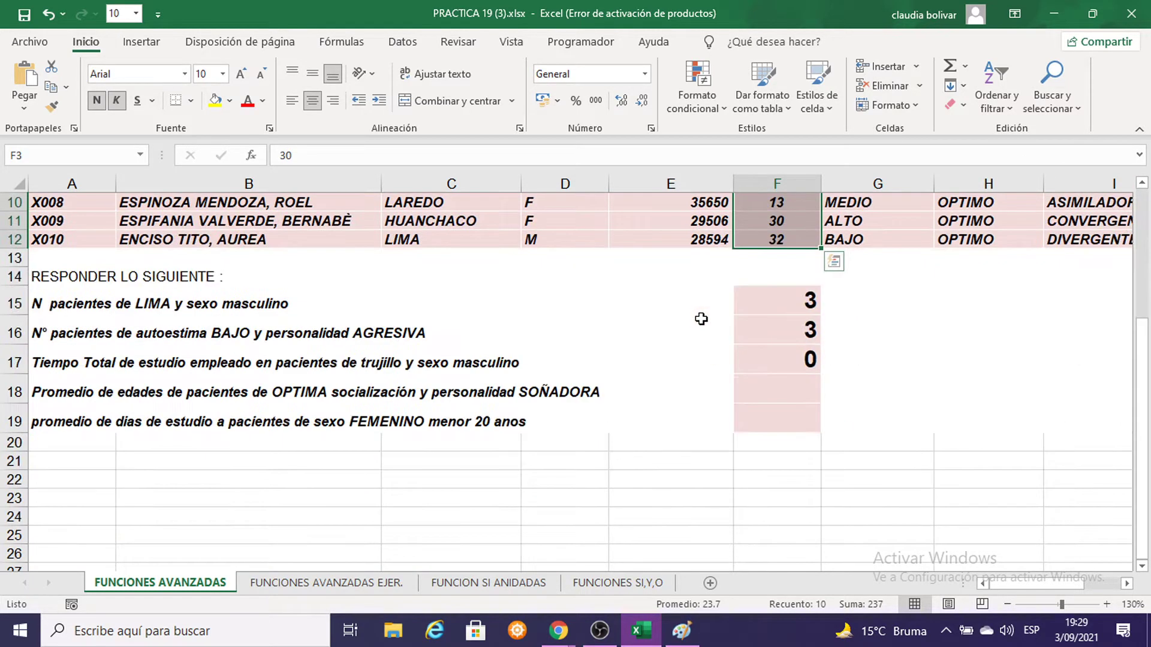
pyautogui.click(15, 392)
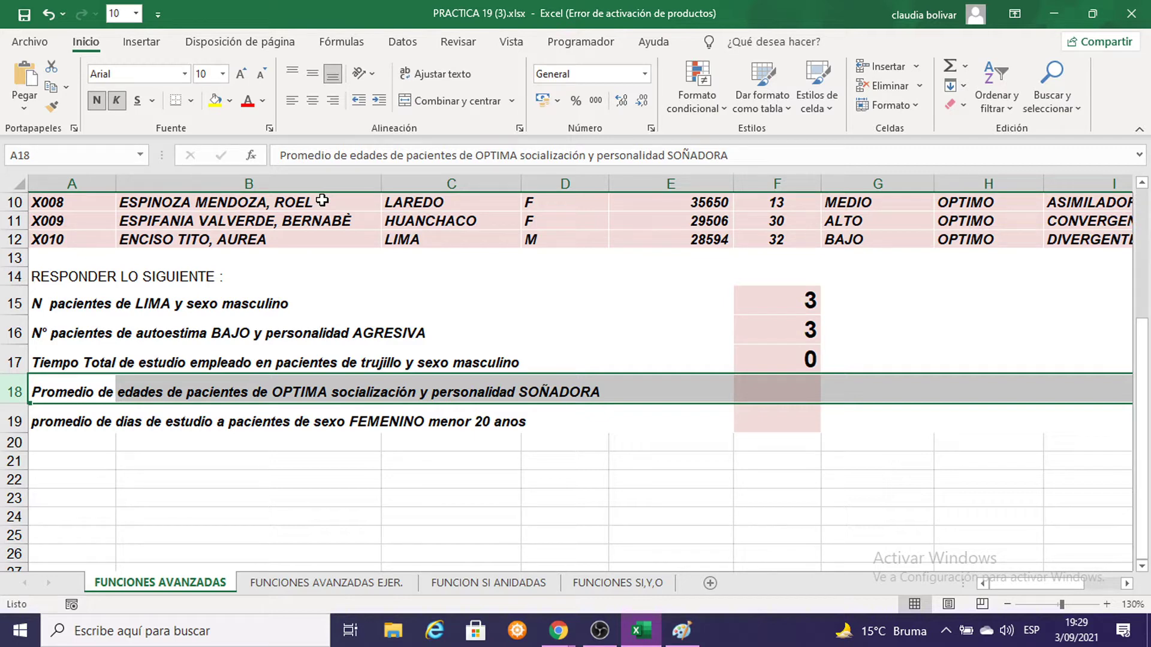
pyautogui.click(770, 393)
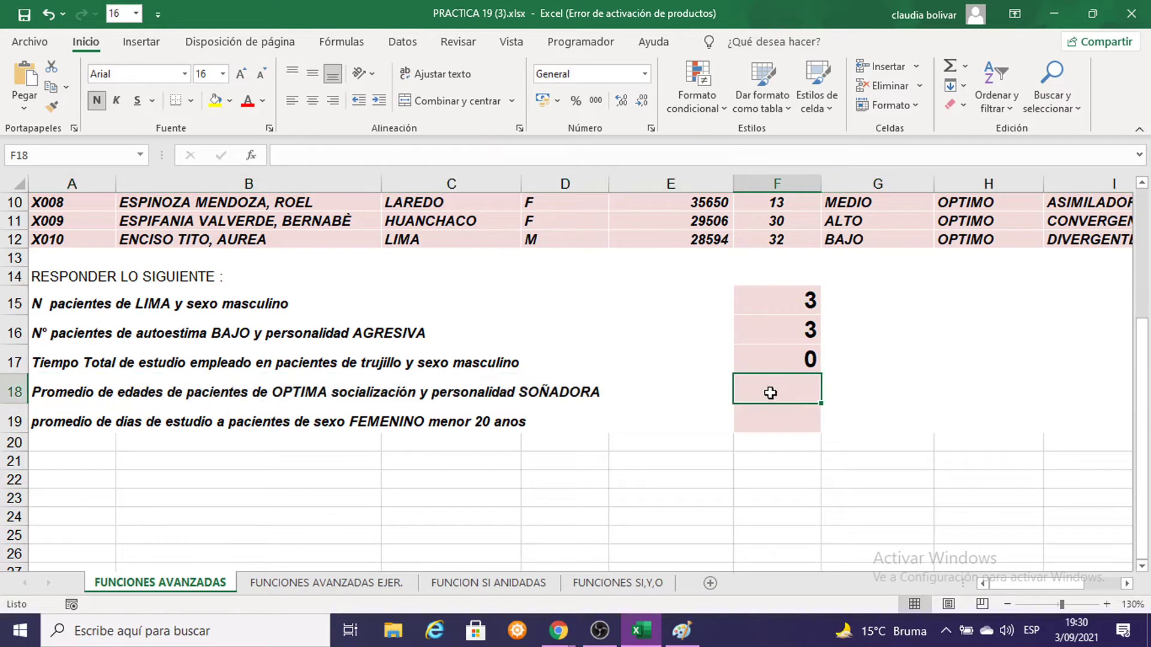
# Zoom to 140% and start F18 with =PROMEDIO.SI.CONJUNTO( from the autocomplete list
pyautogui.click(1106, 604)
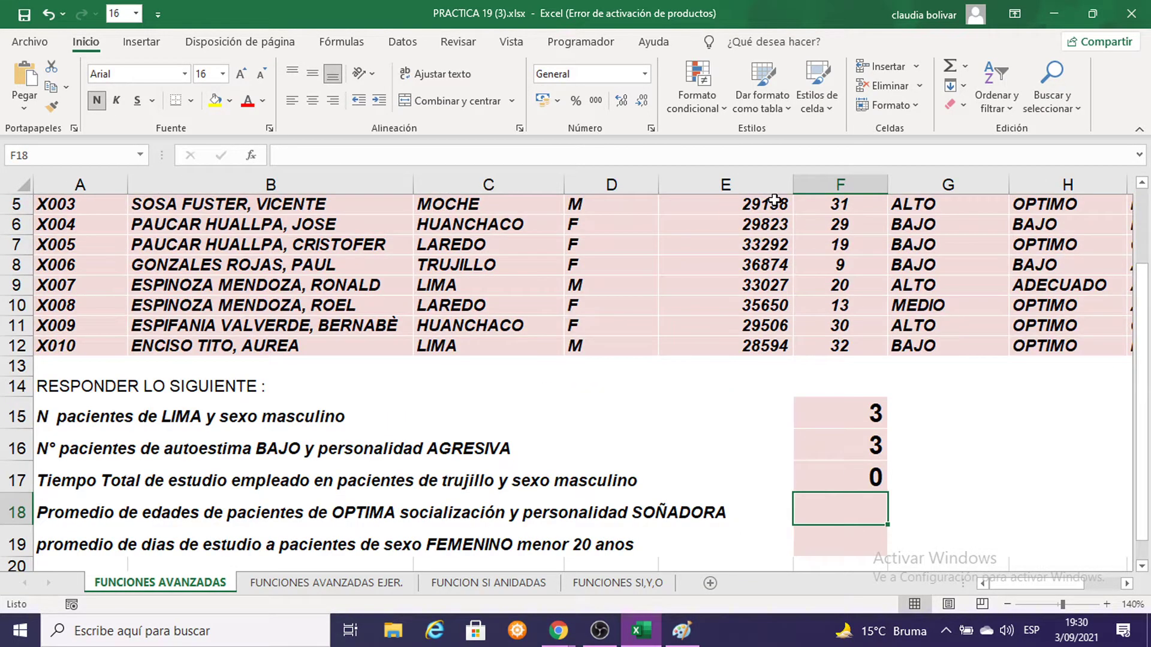
pyautogui.write('=PRO')
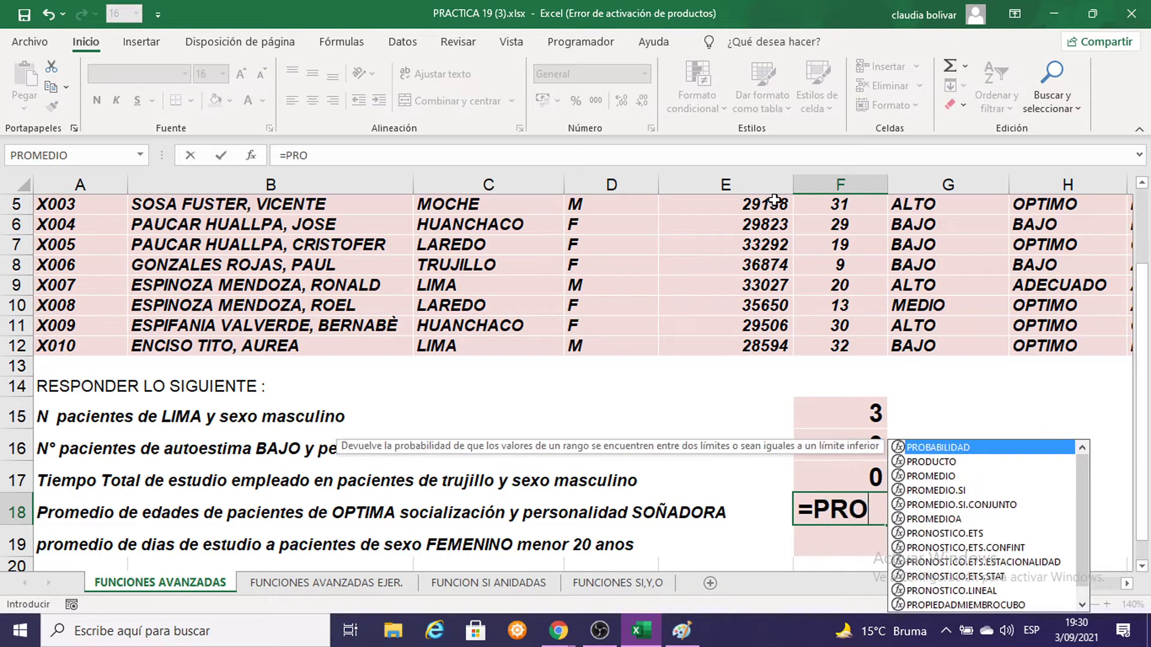
pyautogui.write('MEDIO')
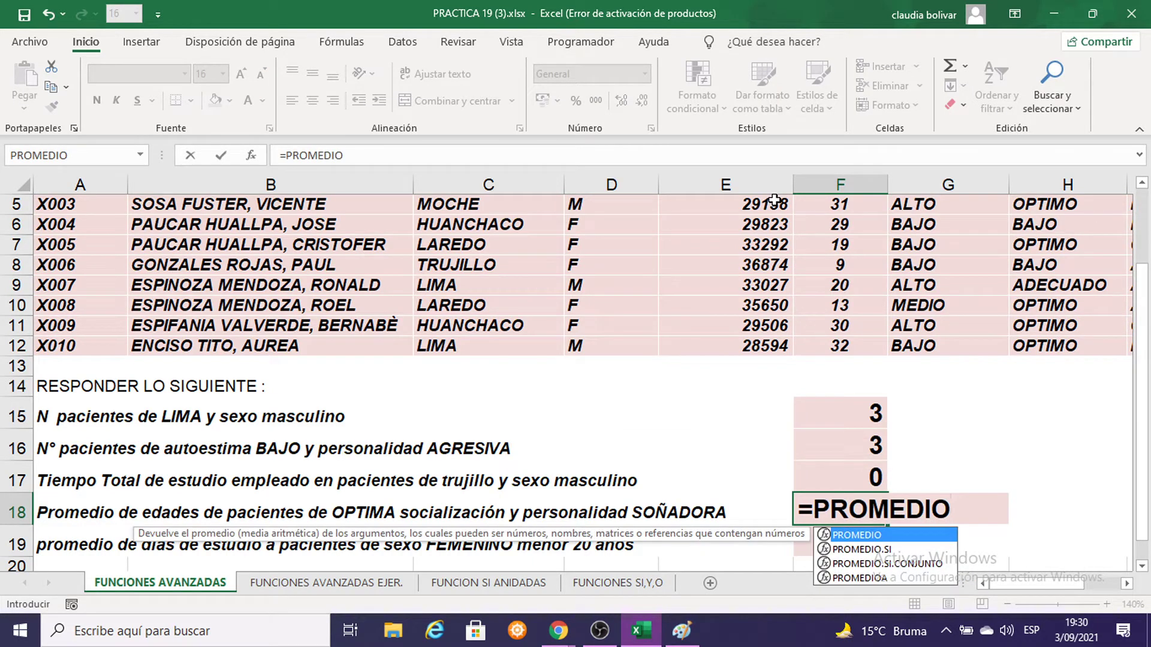
pyautogui.doubleClick(911, 565)
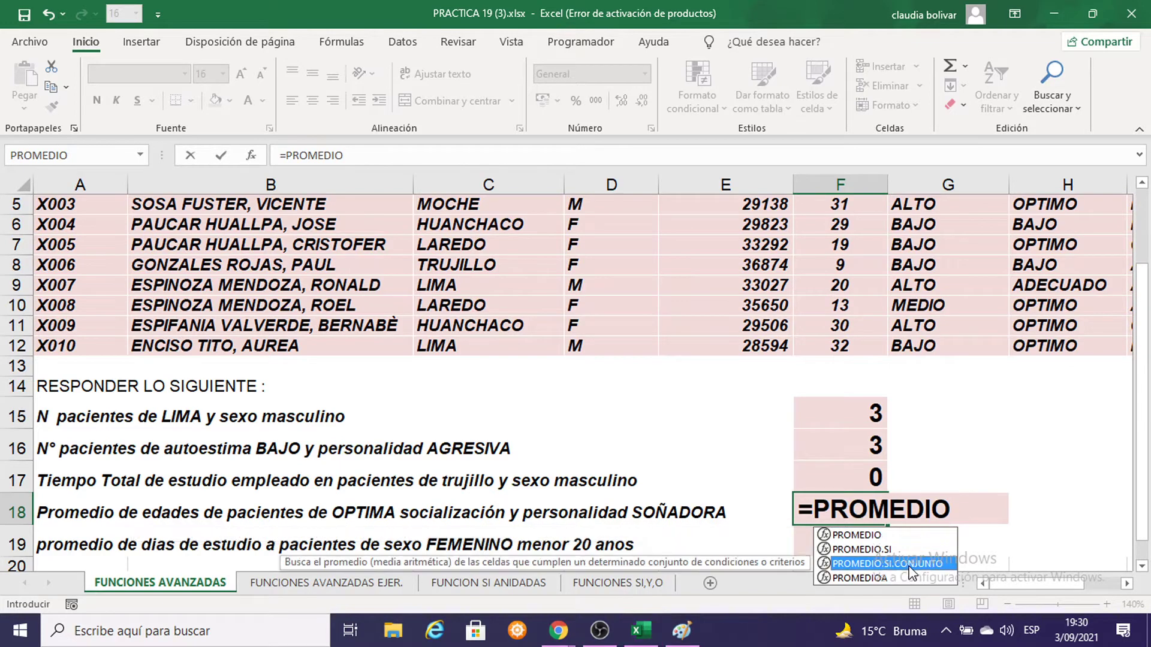
pyautogui.click(1129, 585)
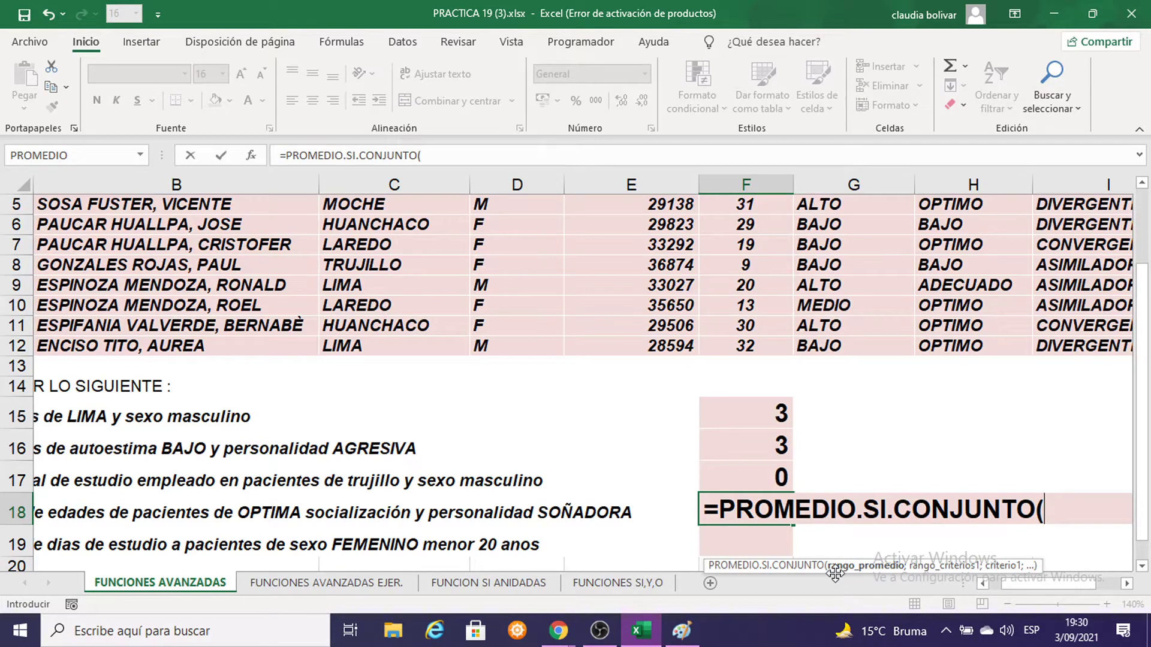
# Paste the F18 PROMEDIO.SI.CONJUNTO( screenshot into Paint, position it, and minimize Paint
pyautogui.click(681, 631)
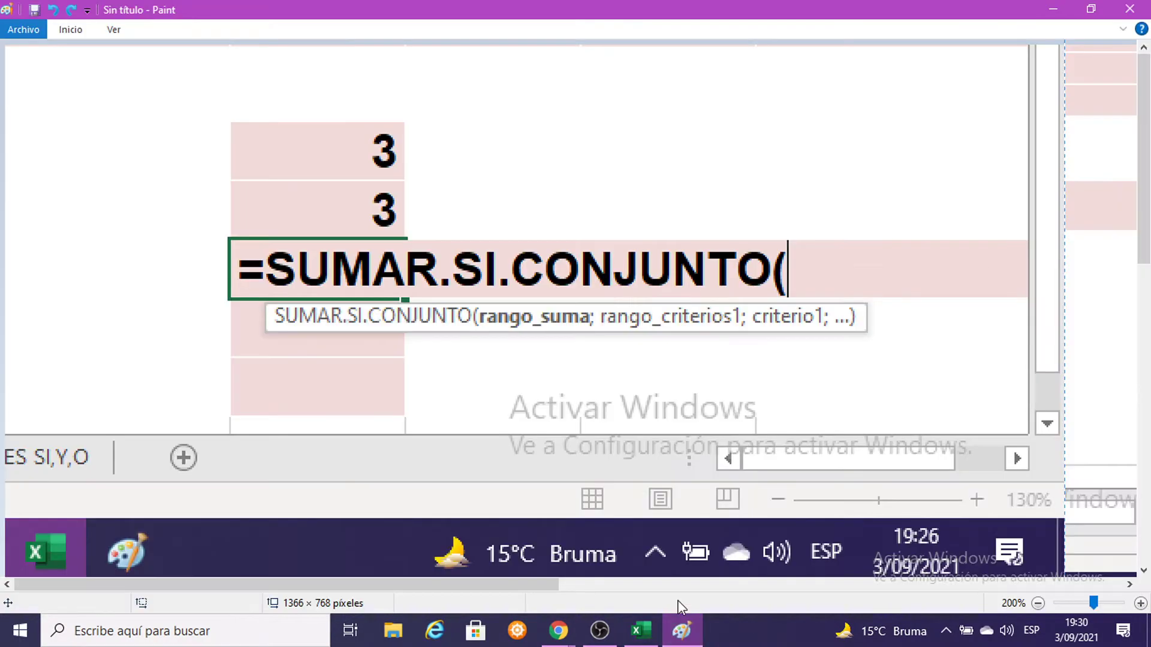
pyautogui.hotkey('ctrl', 'v')
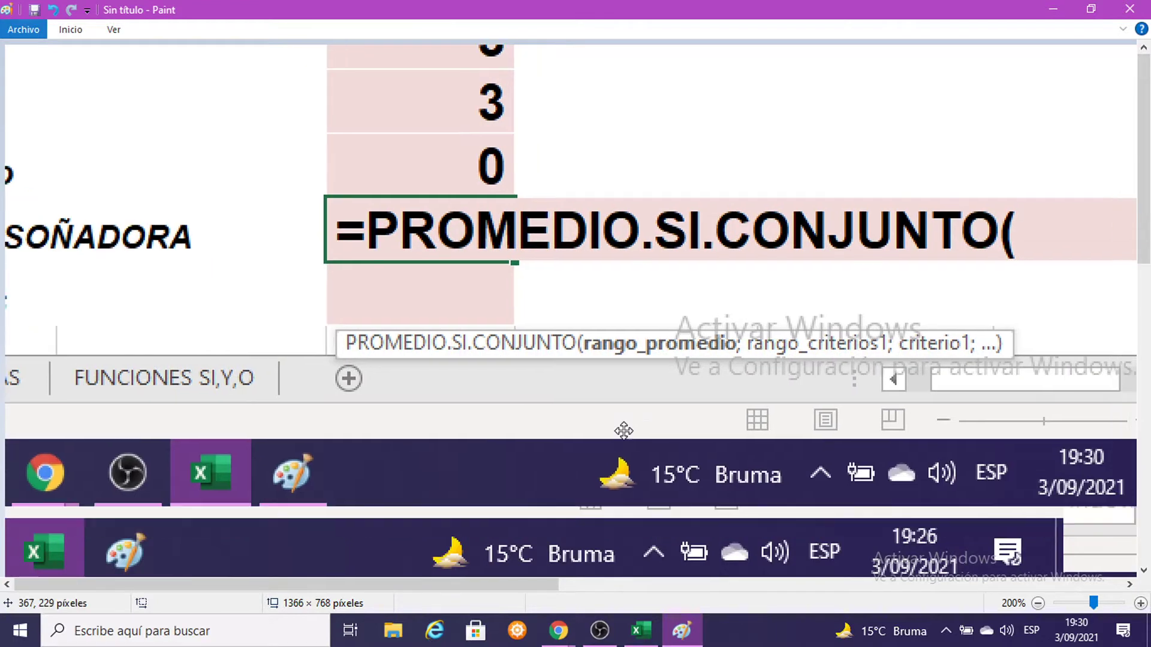
pyautogui.moveTo(623, 430); pyautogui.dragTo(637, 435)
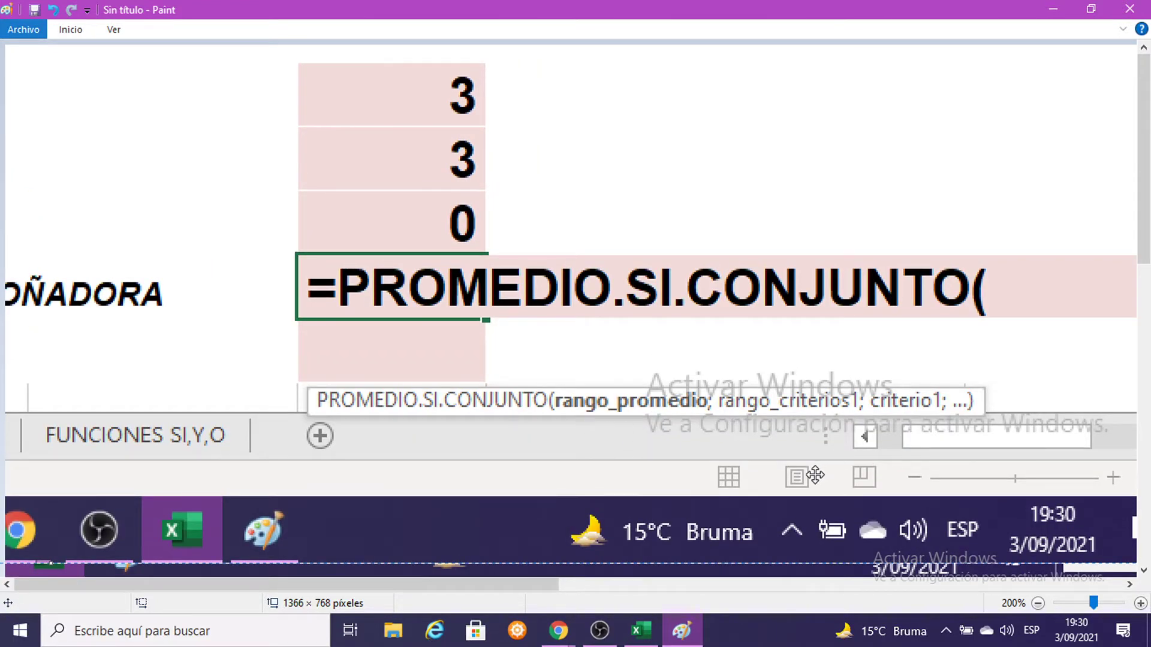
pyautogui.moveTo(730, 280); pyautogui.dragTo(830, 378)
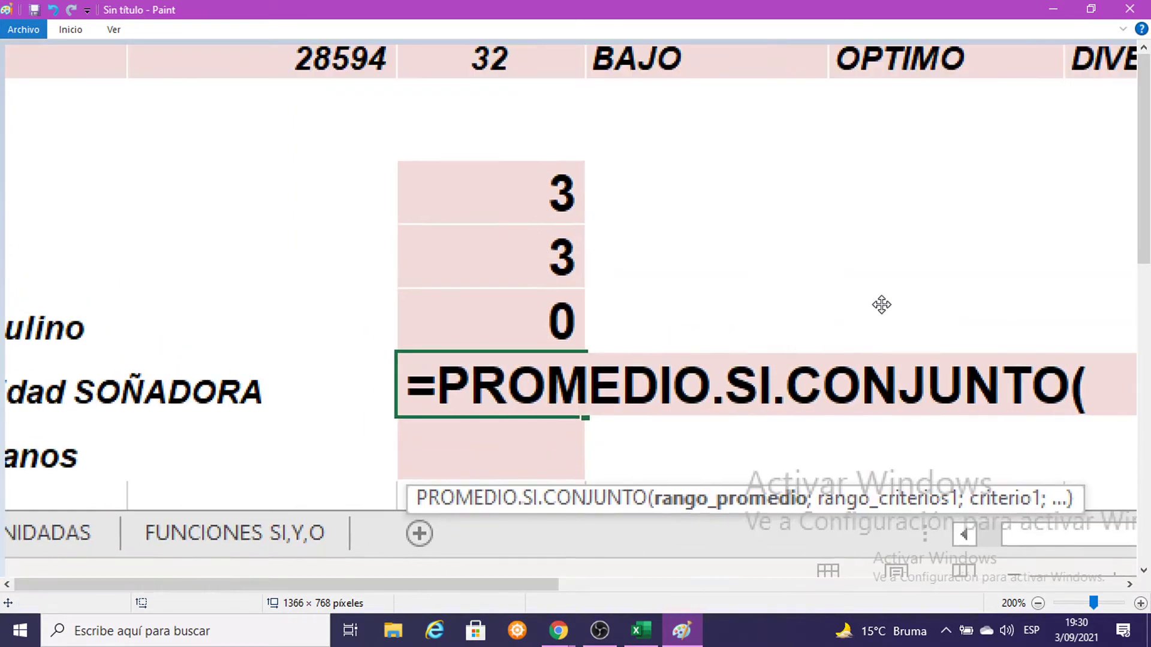
pyautogui.click(1053, 9)
pyautogui.scroll(2, 765, 336)
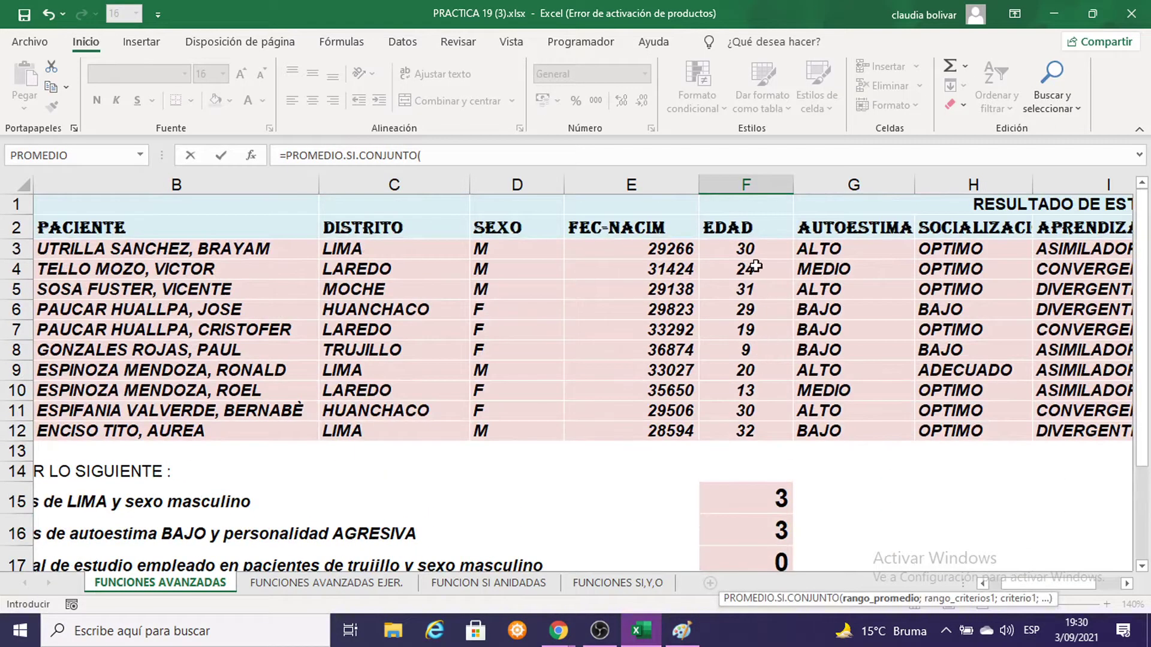
# Set the EDAD ages F3:F12 as the F18 range to average
pyautogui.moveTo(737, 248); pyautogui.dragTo(716, 433)
pyautogui.scroll(-3, 823, 268)
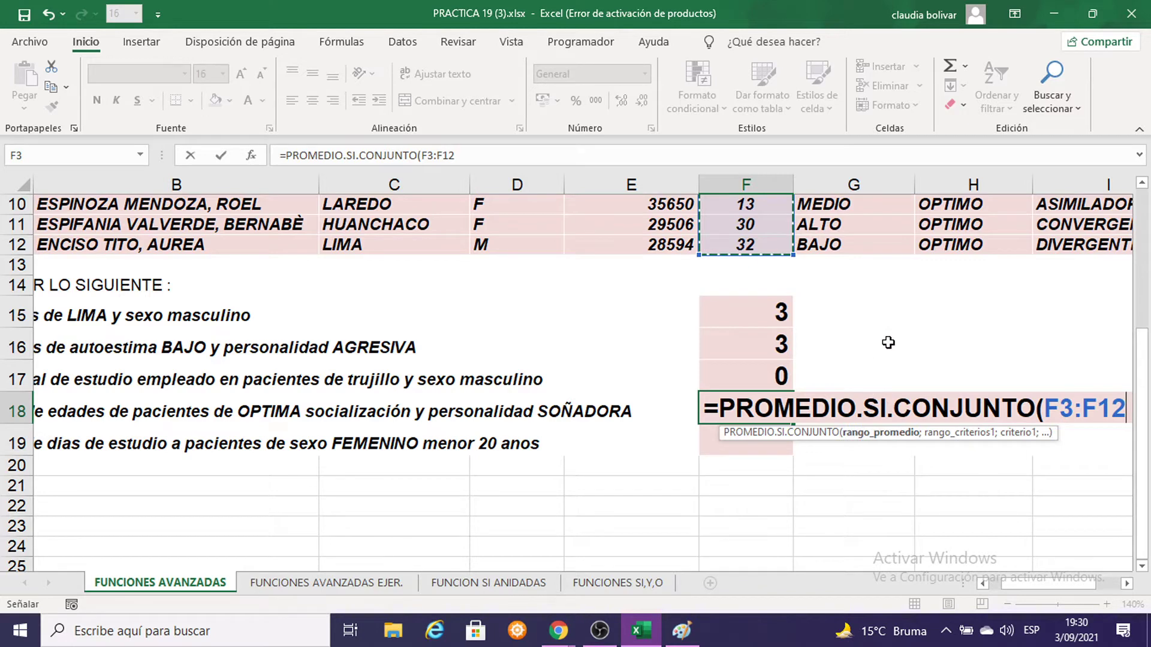
pyautogui.scroll(3, 889, 344)
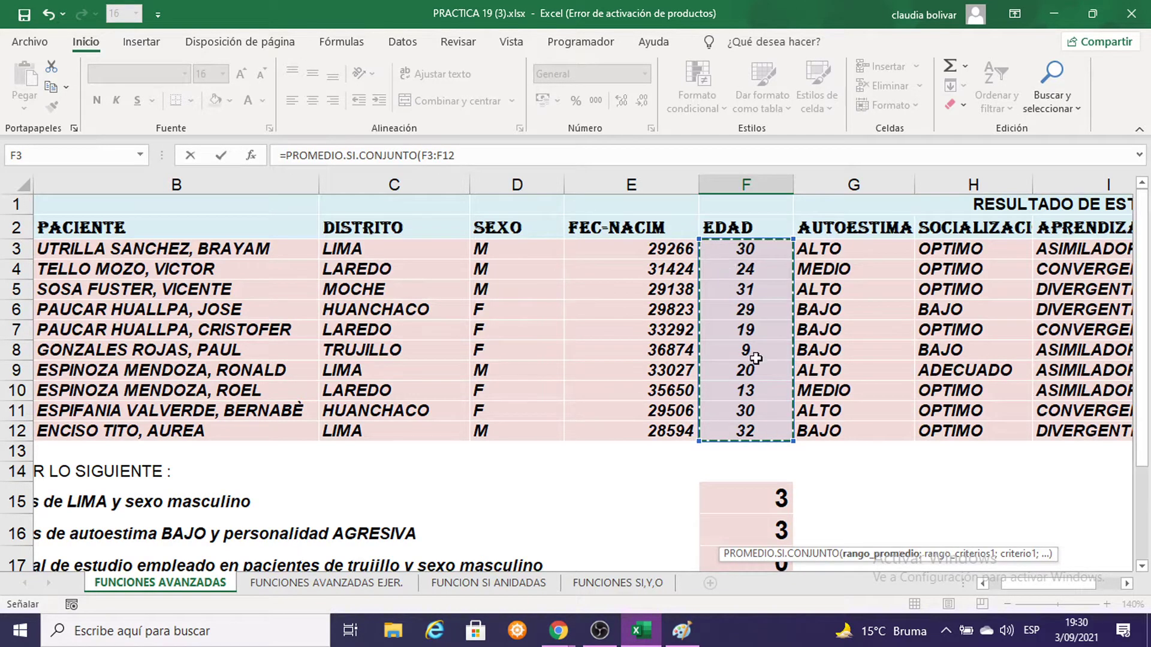
pyautogui.scroll(-1, 773, 435)
pyautogui.scroll(-1, 773, 434)
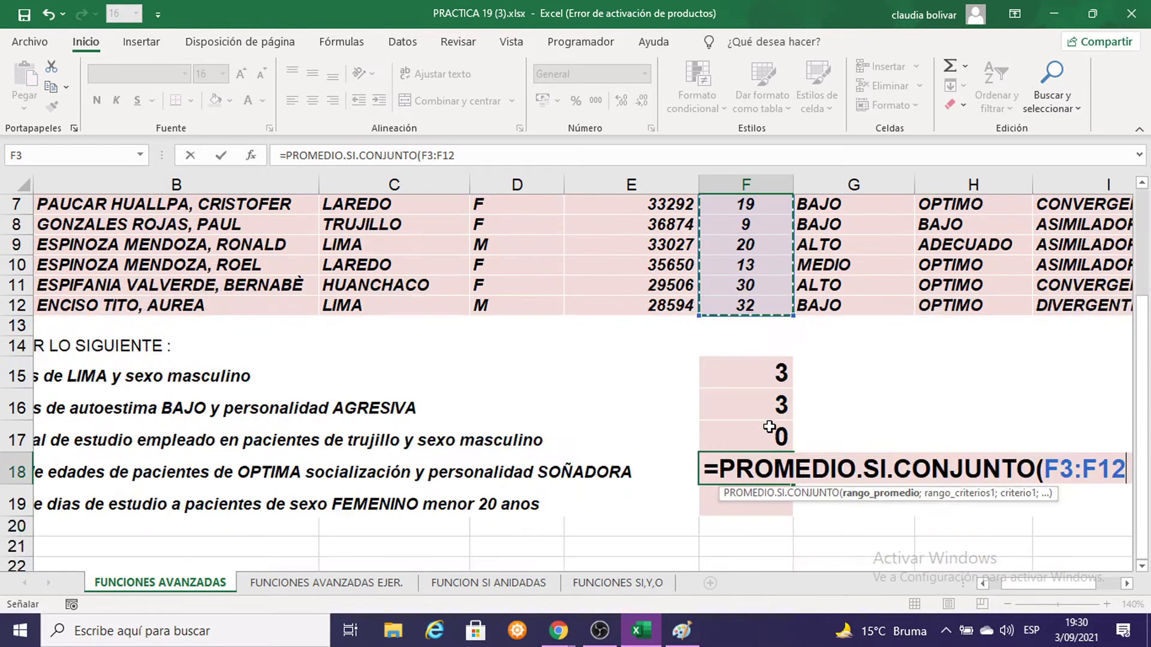
pyautogui.scroll(-1, 773, 435)
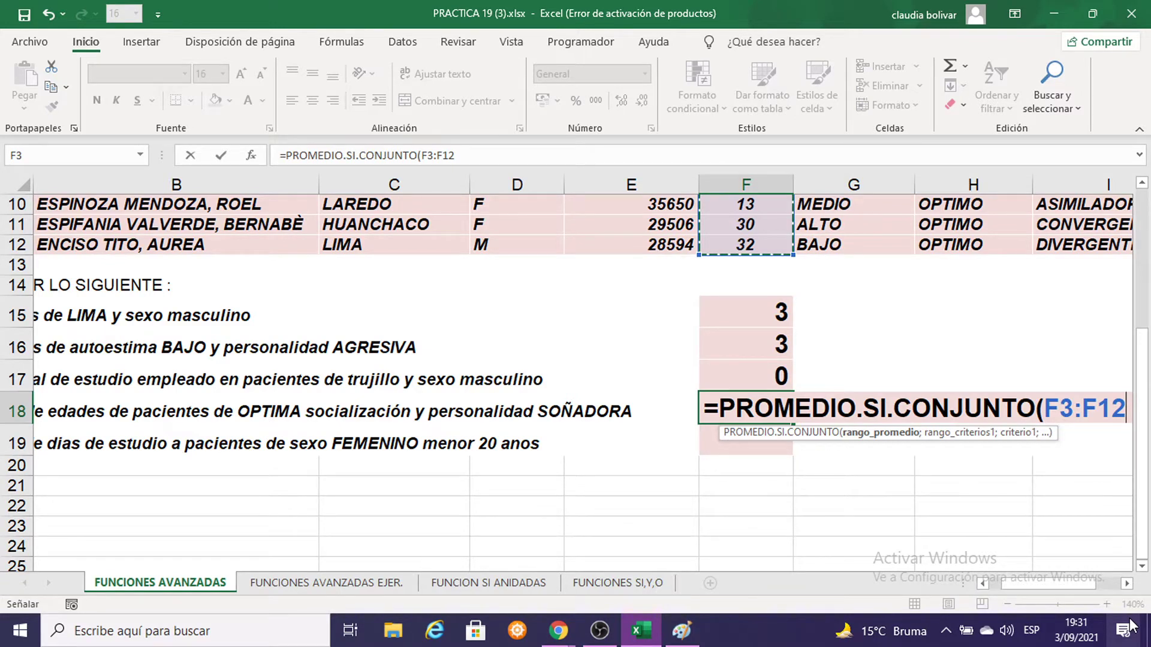
pyautogui.write(';')
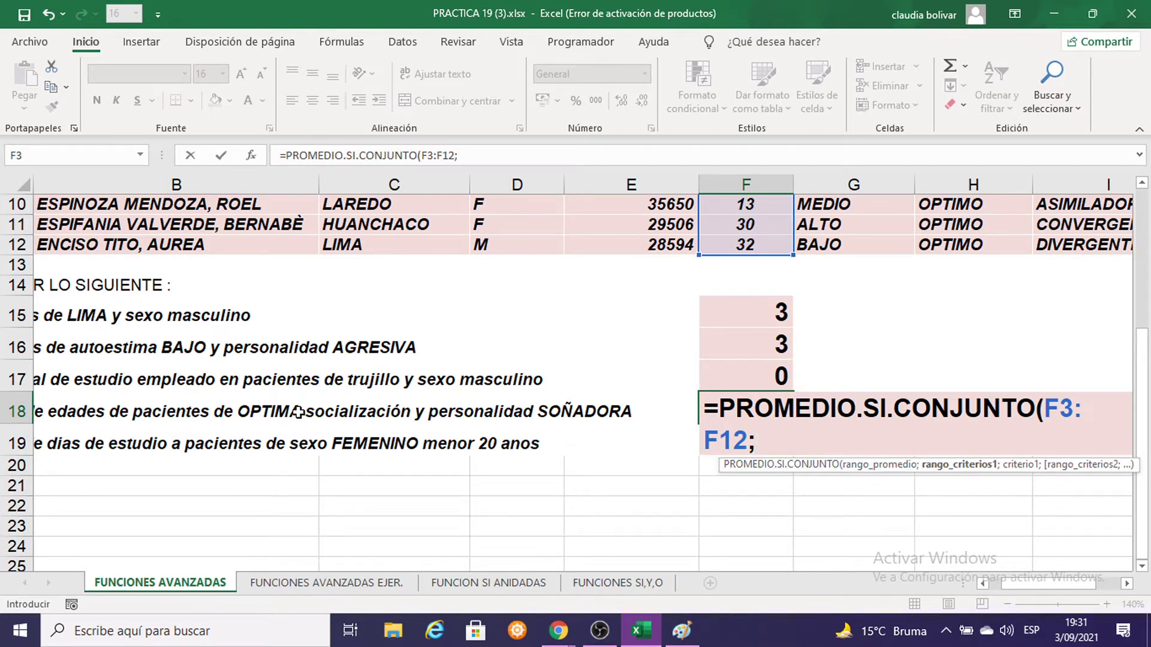
# Add socialization column H3:H12 as the first criteria range
pyautogui.scroll(2, 608, 395)
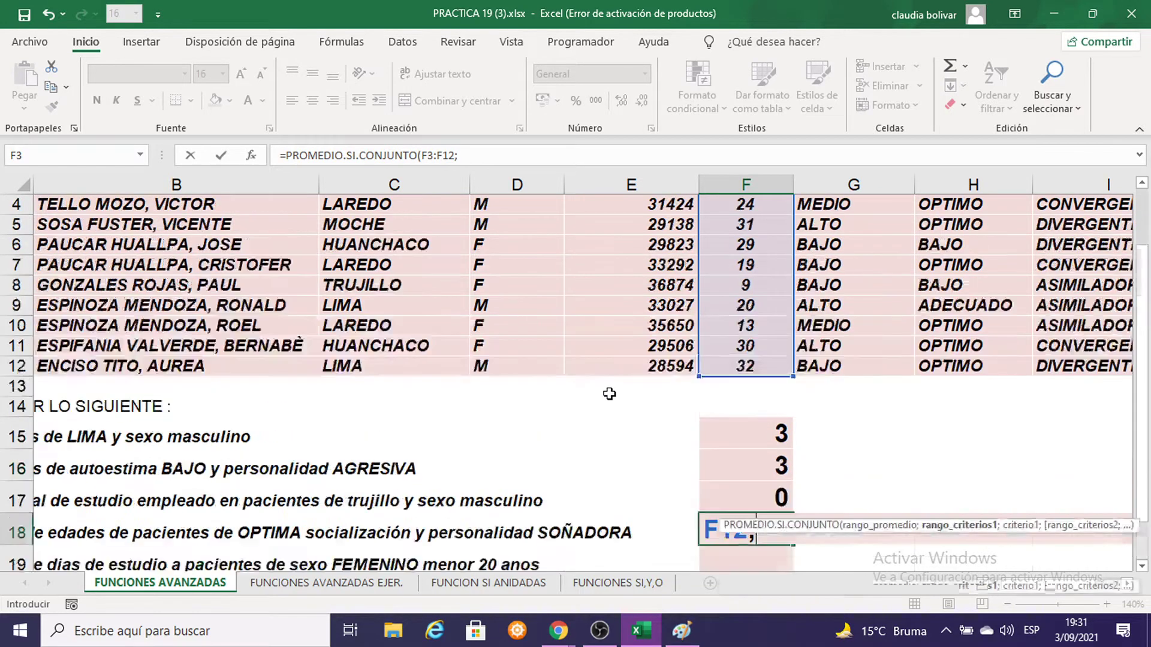
pyautogui.scroll(1, 608, 395)
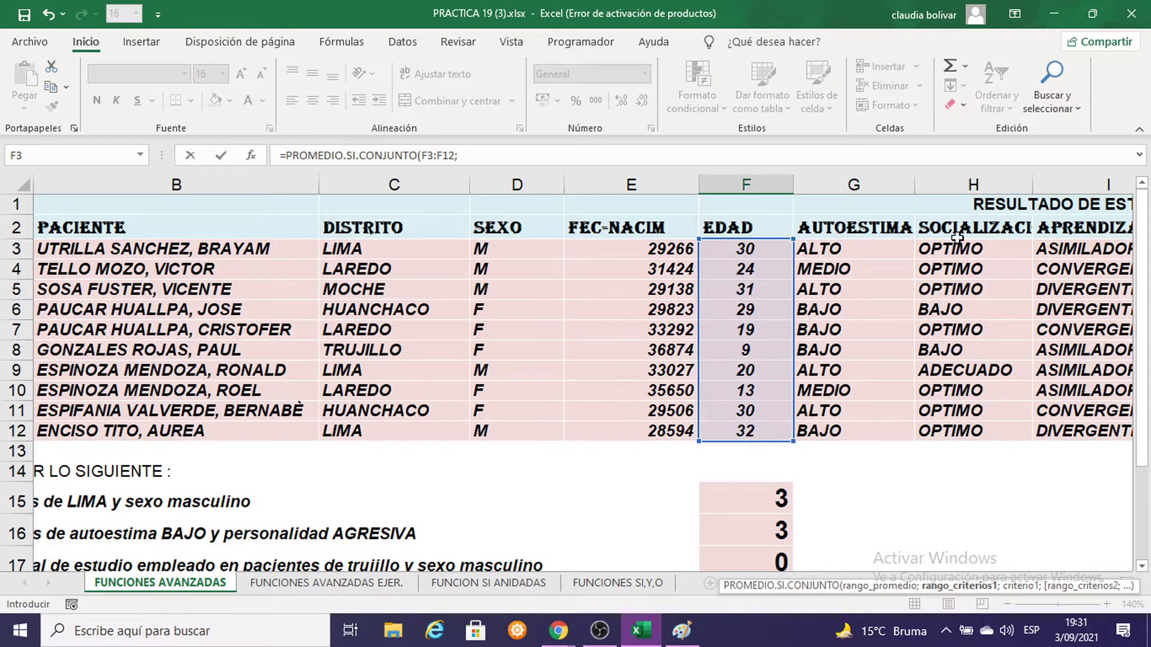
pyautogui.moveTo(951, 242); pyautogui.dragTo(941, 433)
pyautogui.scroll(-4, 938, 419)
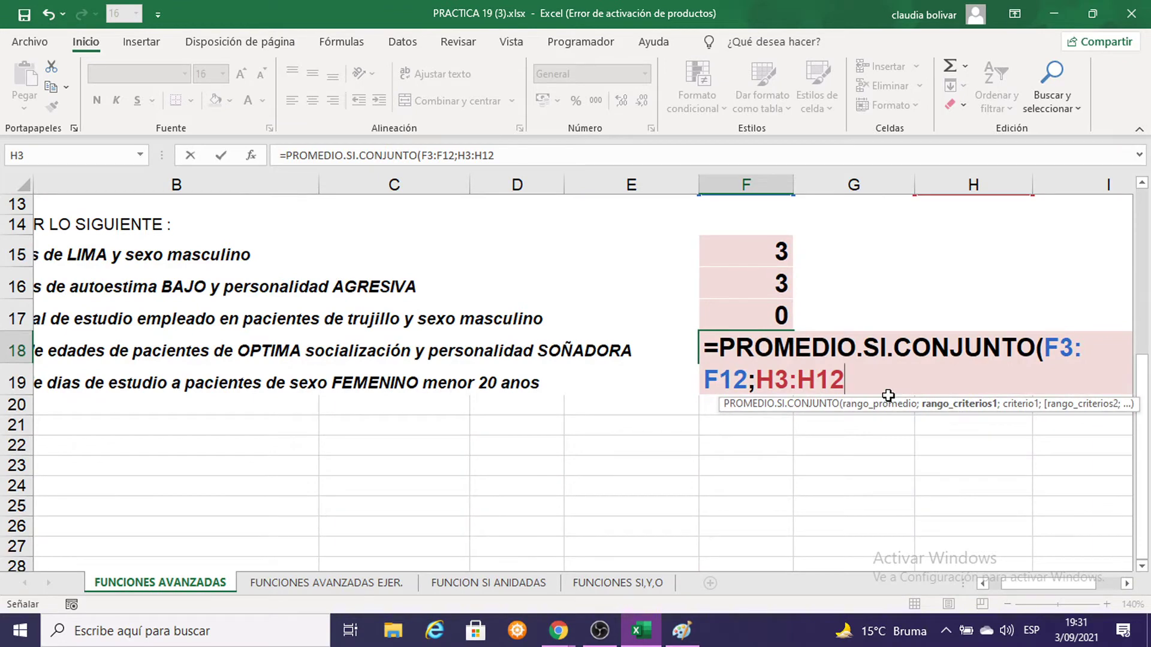
pyautogui.write(';')
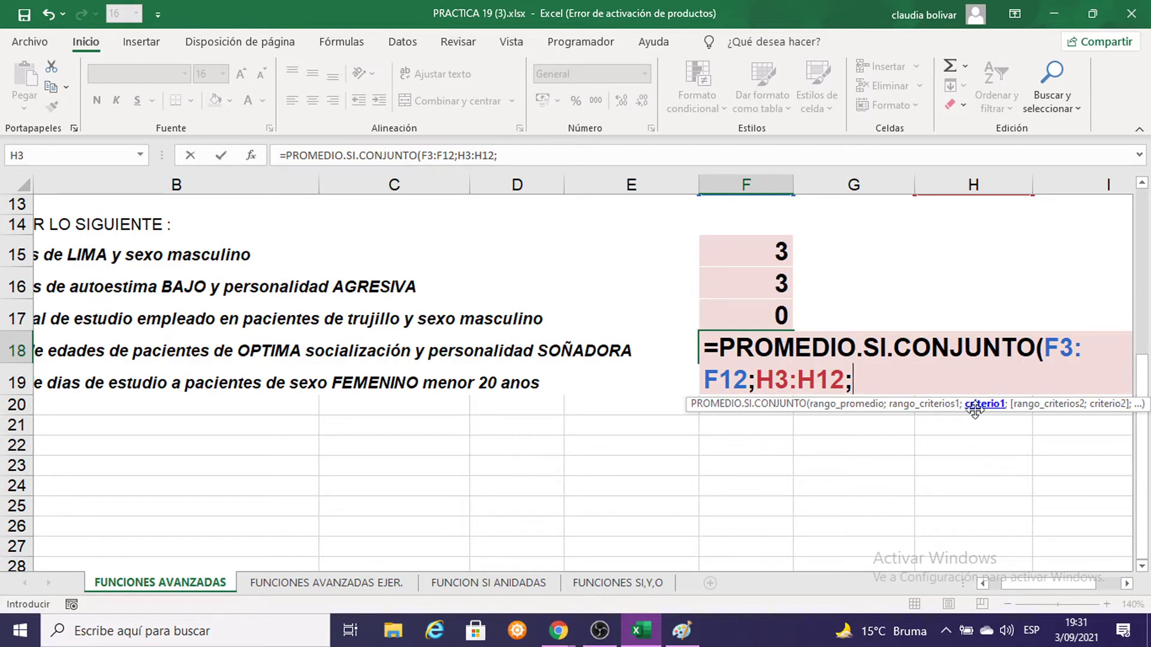
pyautogui.scroll(3, 803, 365)
pyautogui.scroll(1, 804, 364)
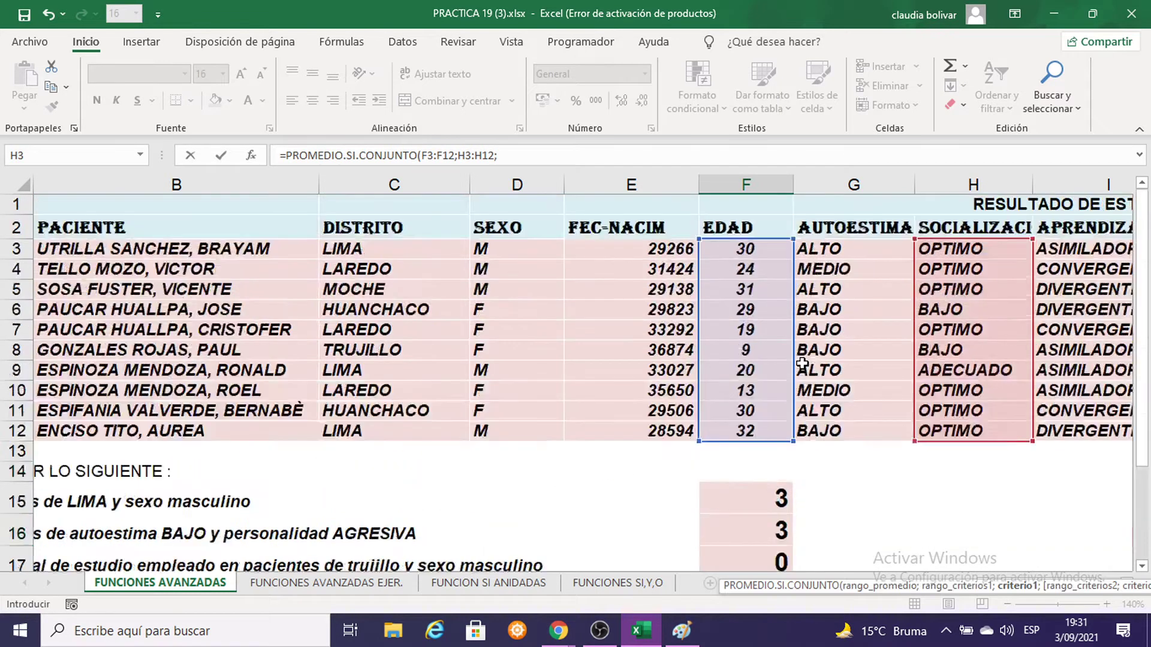
# Use the OPTIMO cell H11 as the socialization criterion in F18
pyautogui.click(958, 269)
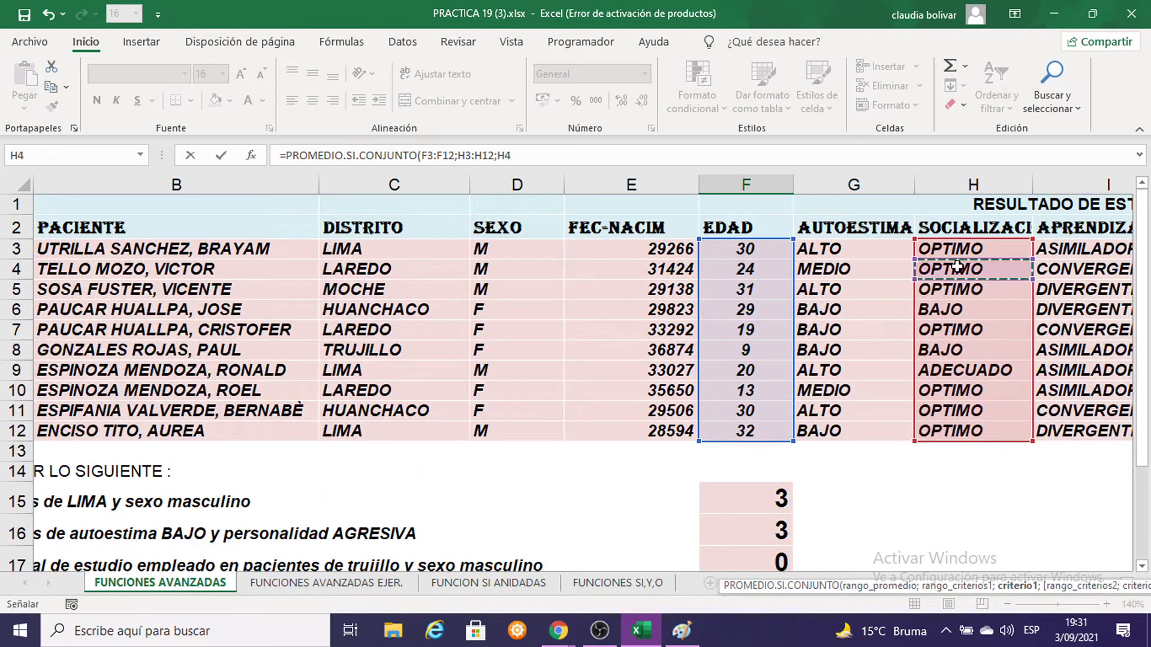
pyautogui.click(992, 391)
pyautogui.click(984, 411)
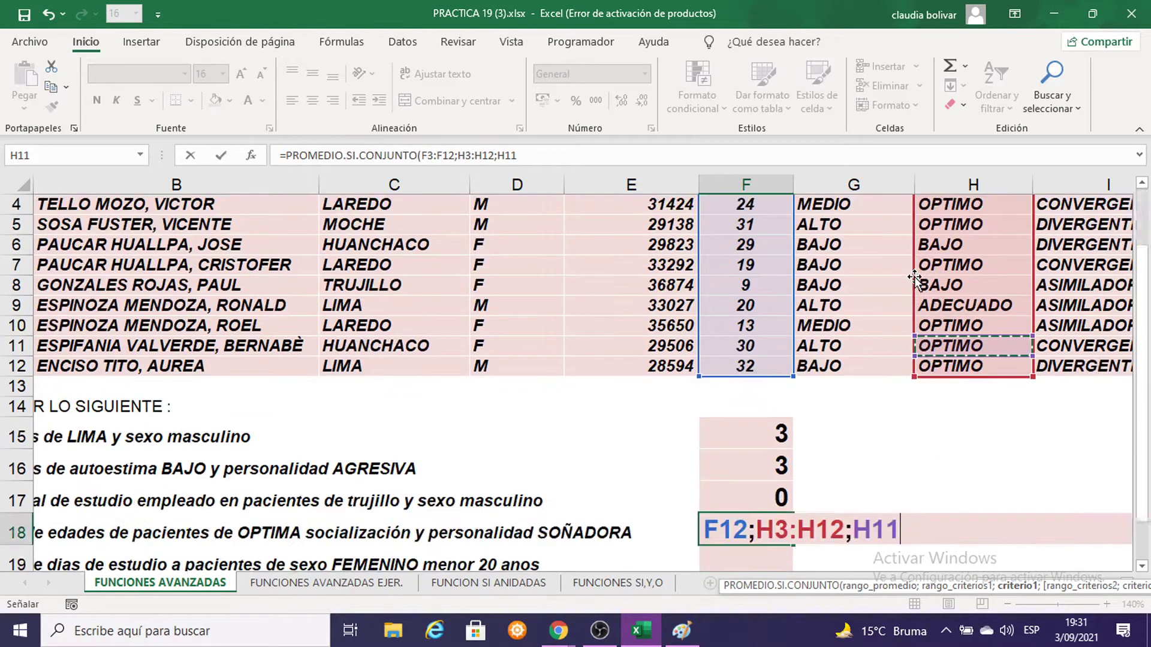
pyautogui.scroll(-1, 915, 292)
pyautogui.scroll(-1, 915, 292)
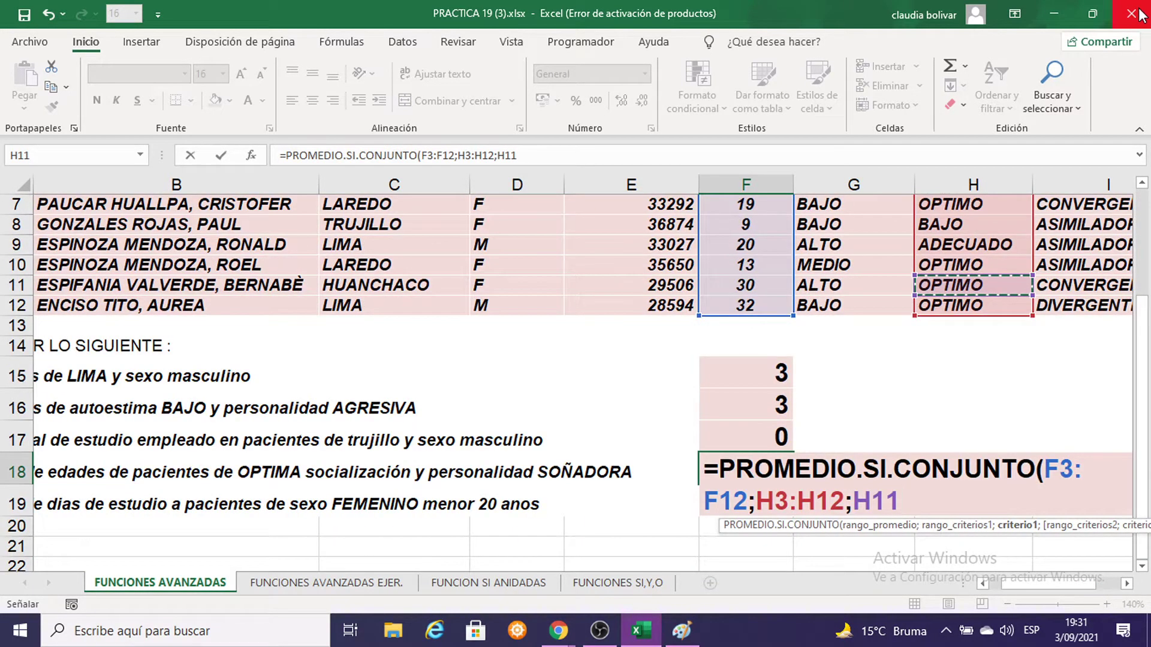
pyautogui.write(';')
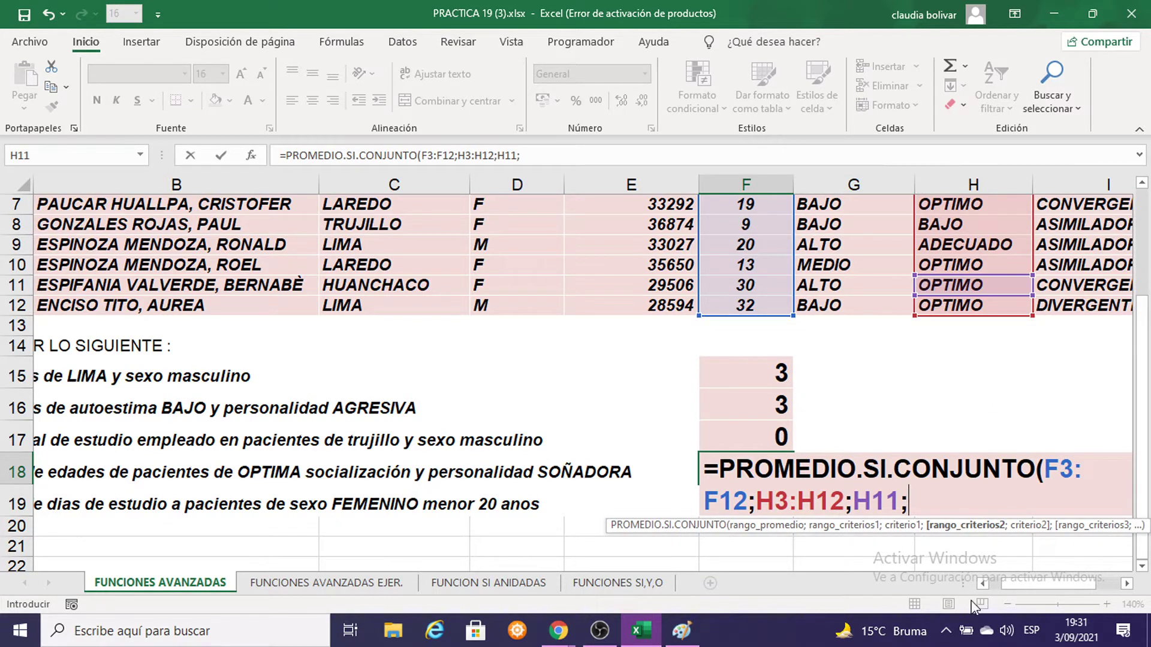
# Add personality column J3:J12 as the second criteria range
pyautogui.moveTo(1010, 585); pyautogui.dragTo(984, 584)
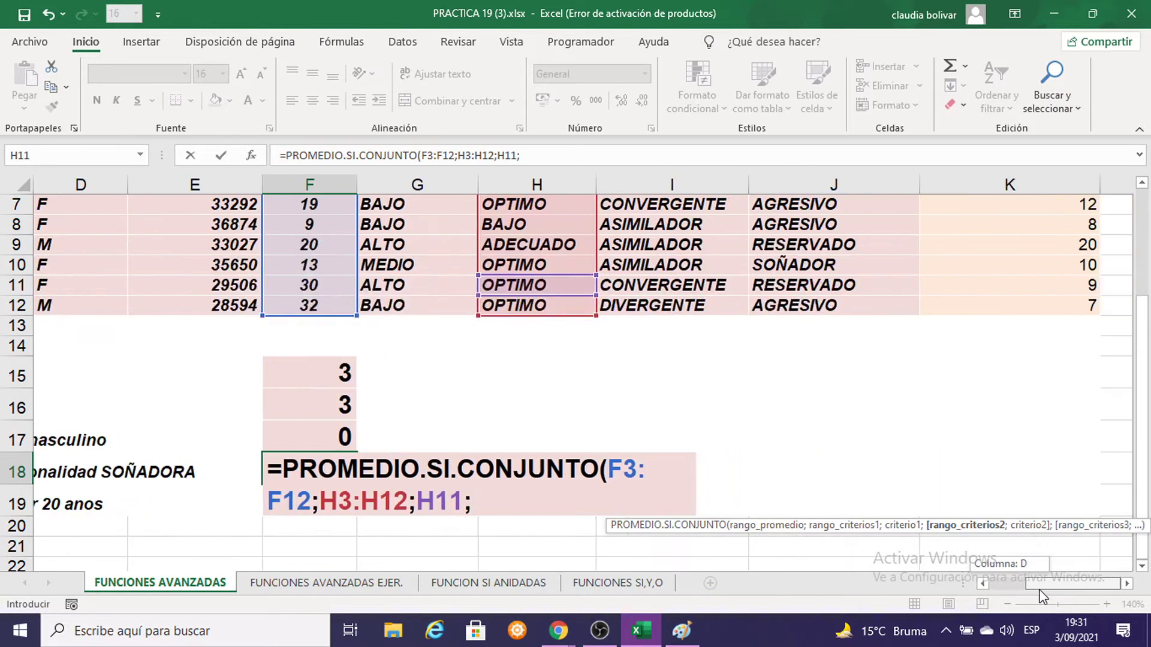
pyautogui.scroll(2, 1007, 525)
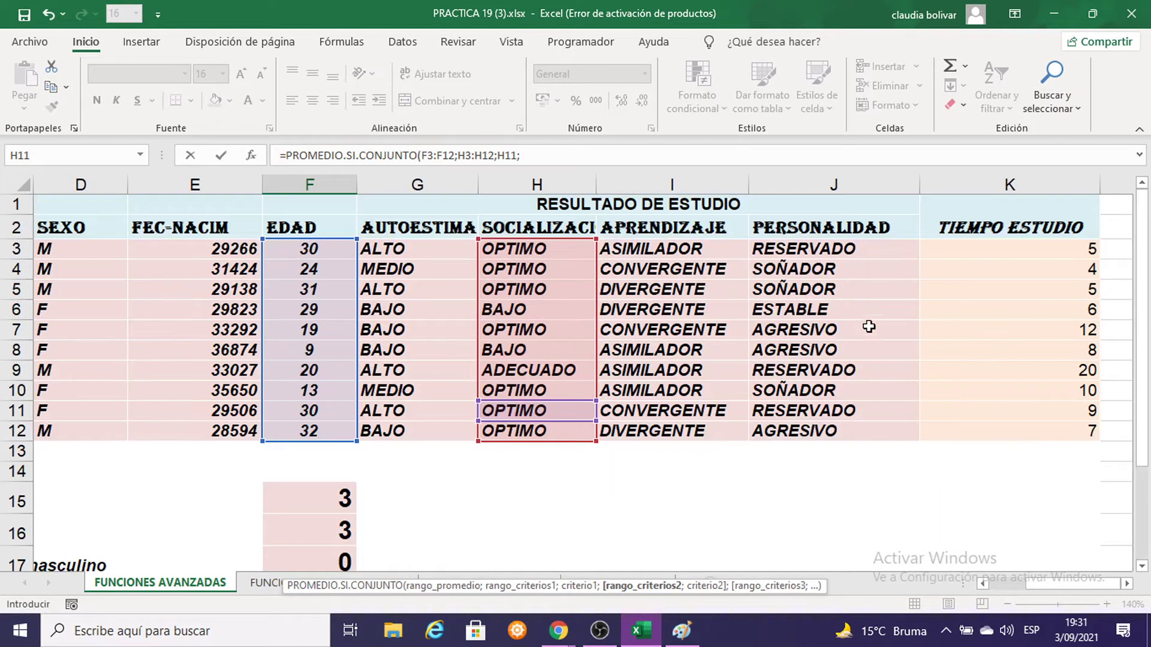
pyautogui.click(803, 248)
pyautogui.moveTo(803, 249); pyautogui.dragTo(823, 418)
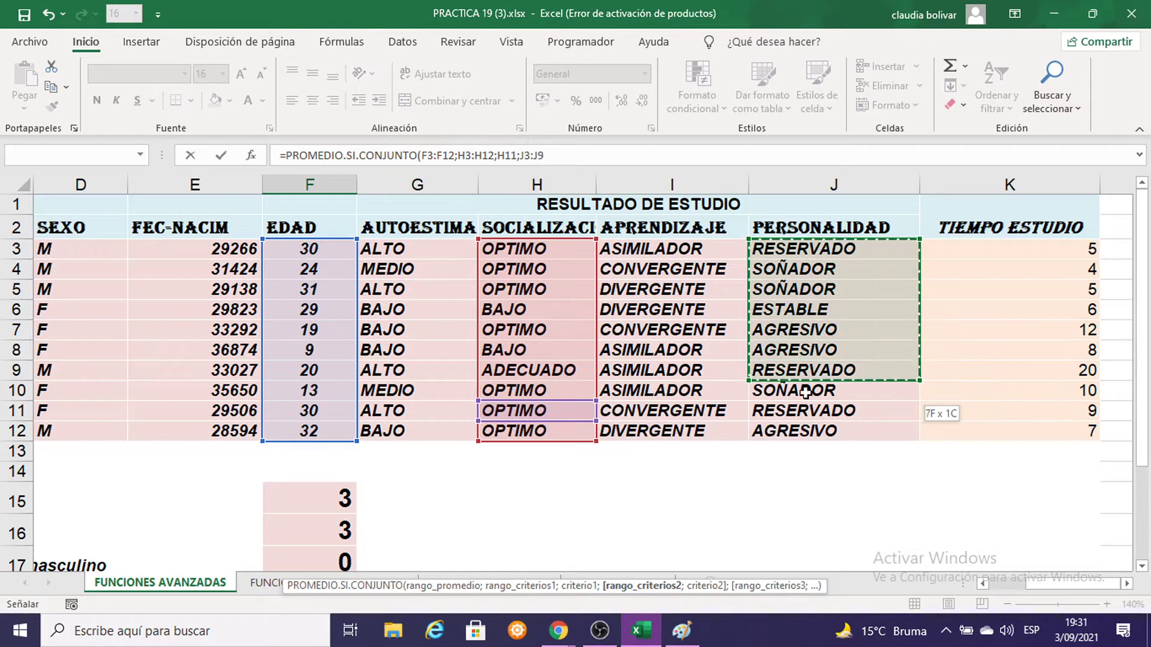
pyautogui.scroll(-2, 1038, 337)
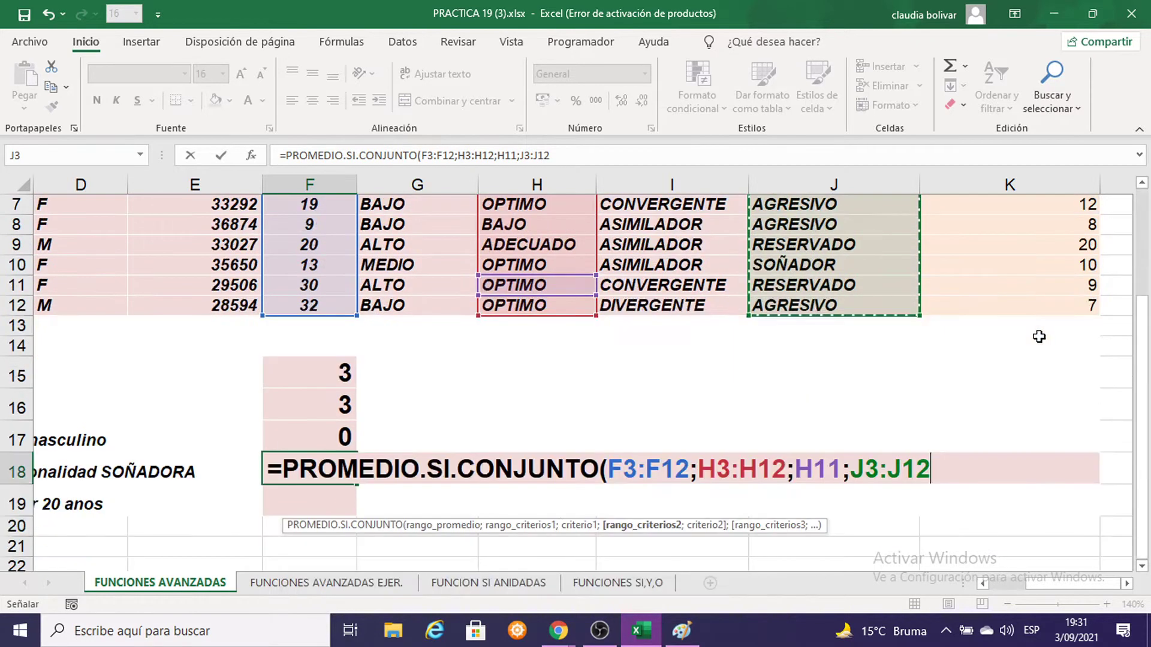
pyautogui.write(';')
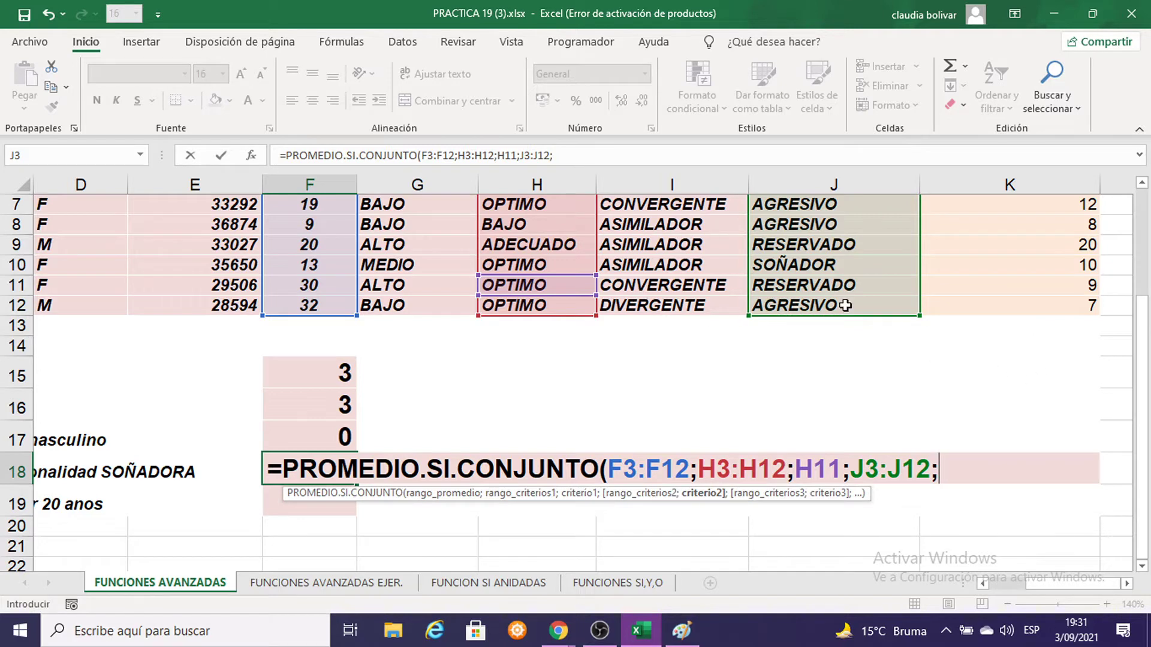
# Add J5 (SOÑADOR) as the personality criterion and close the parenthesis
pyautogui.scroll(1, 845, 306)
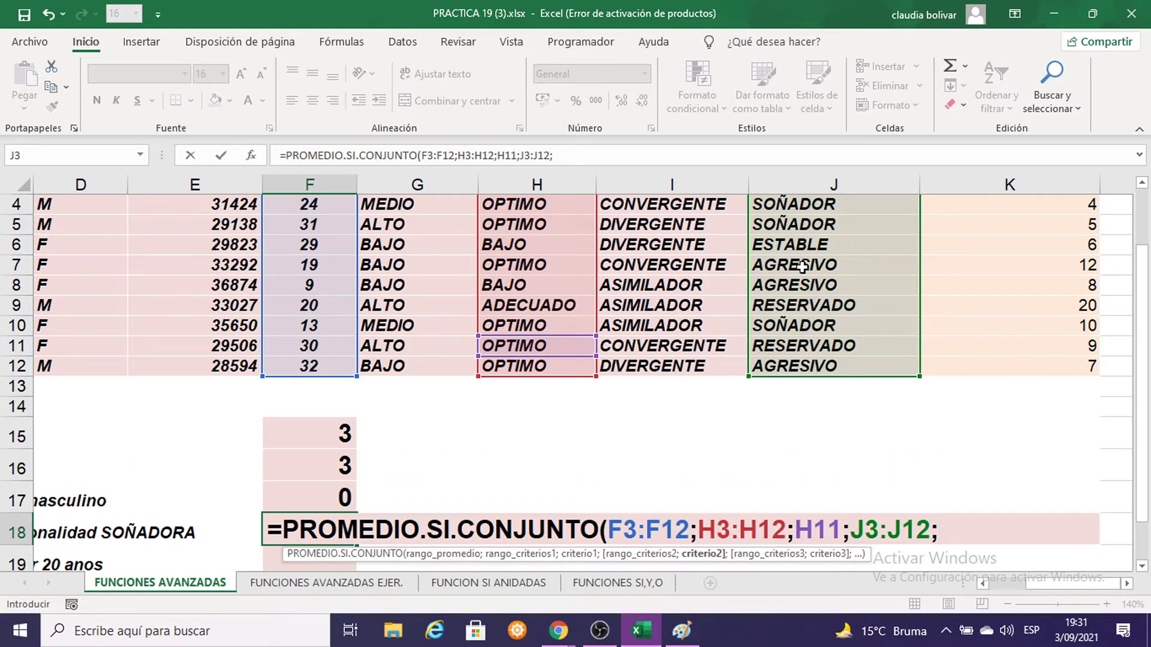
pyautogui.click(800, 227)
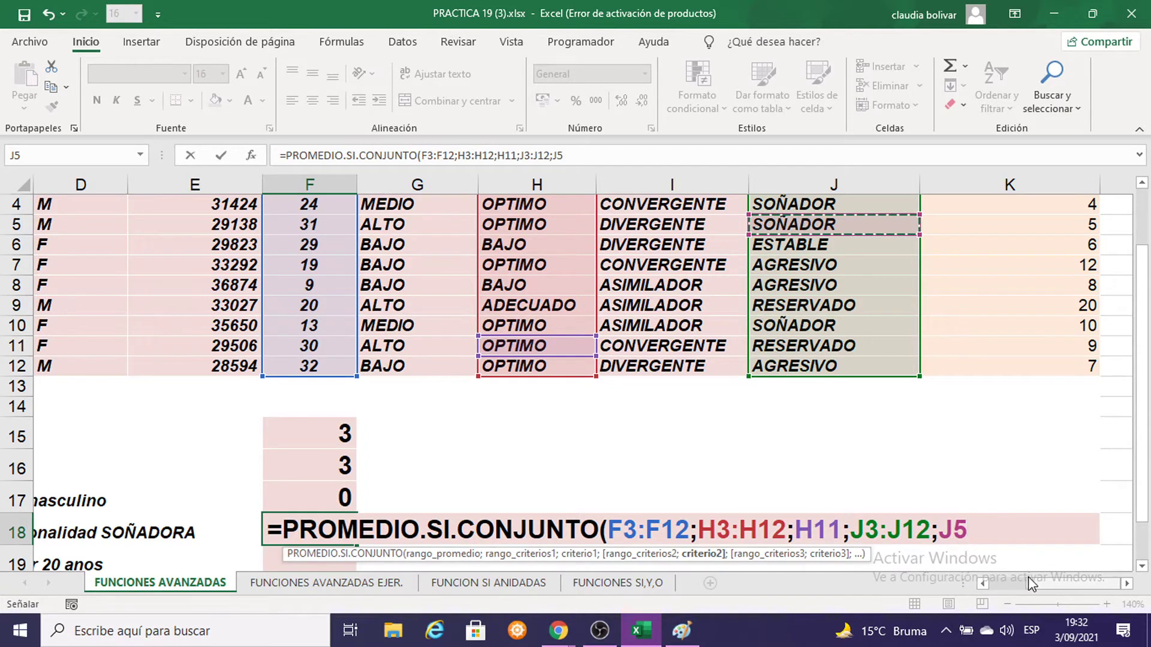
pyautogui.moveTo(1027, 580); pyautogui.dragTo(998, 607)
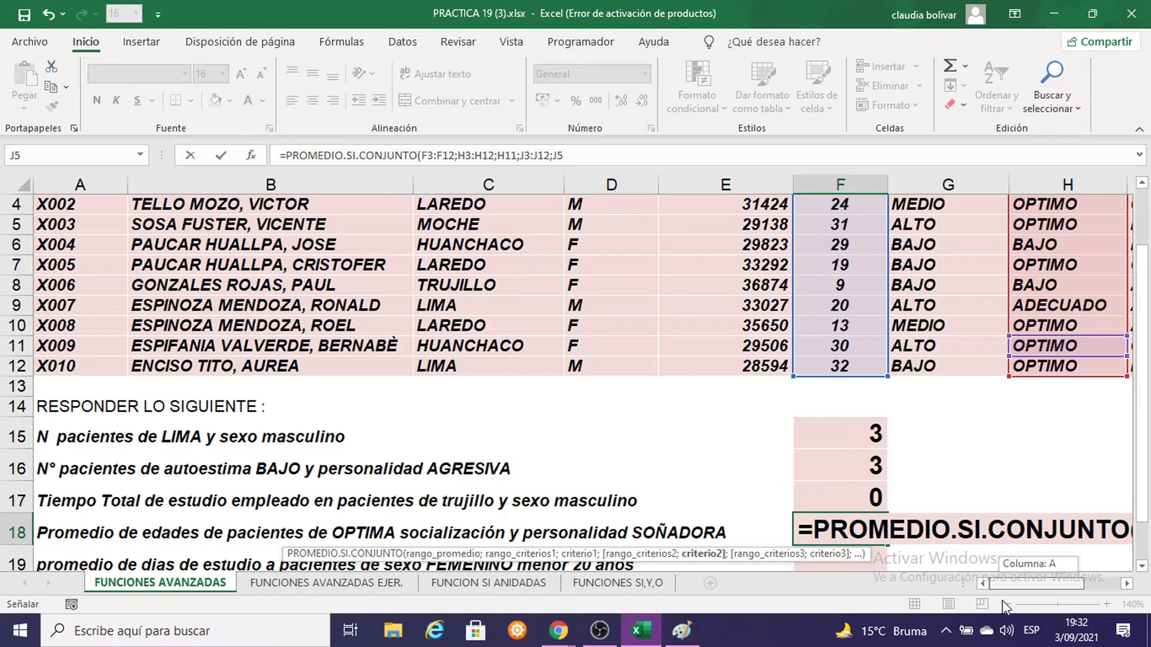
pyautogui.moveTo(1002, 605); pyautogui.dragTo(1045, 603)
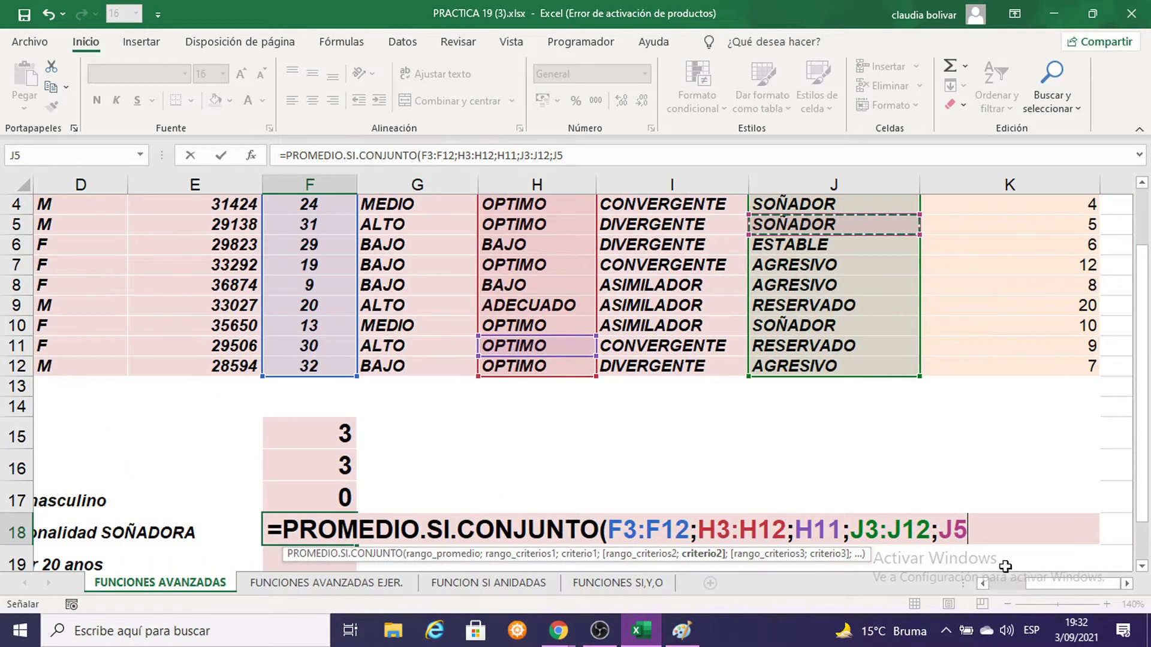
pyautogui.scroll(1, 579, 327)
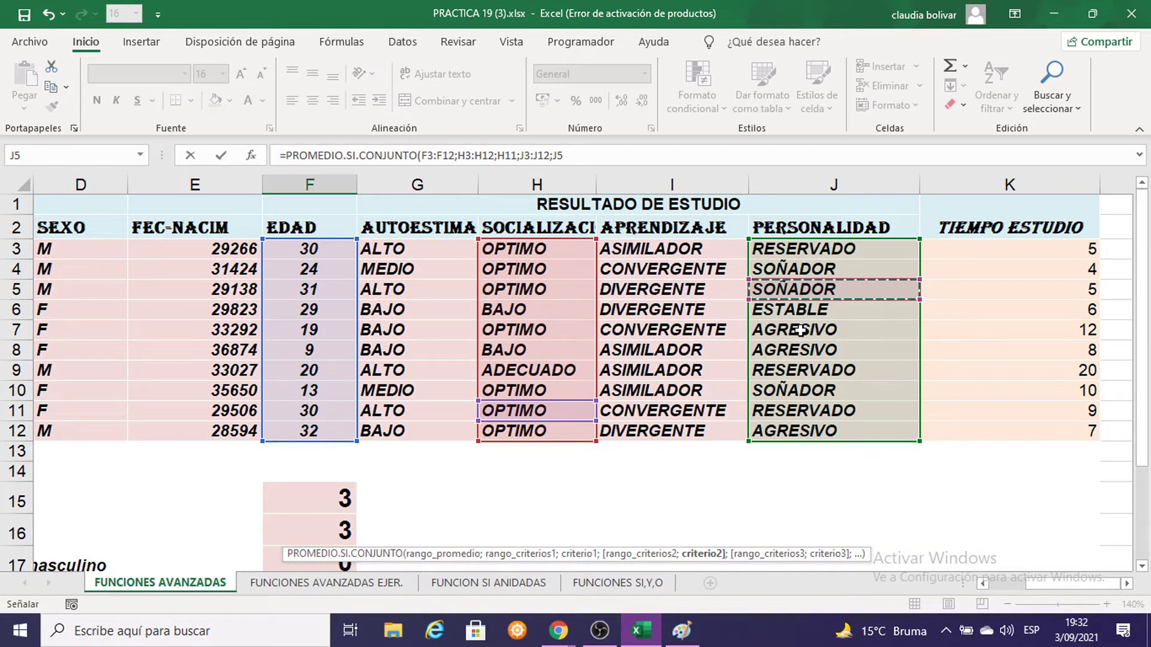
pyautogui.scroll(-2, 827, 390)
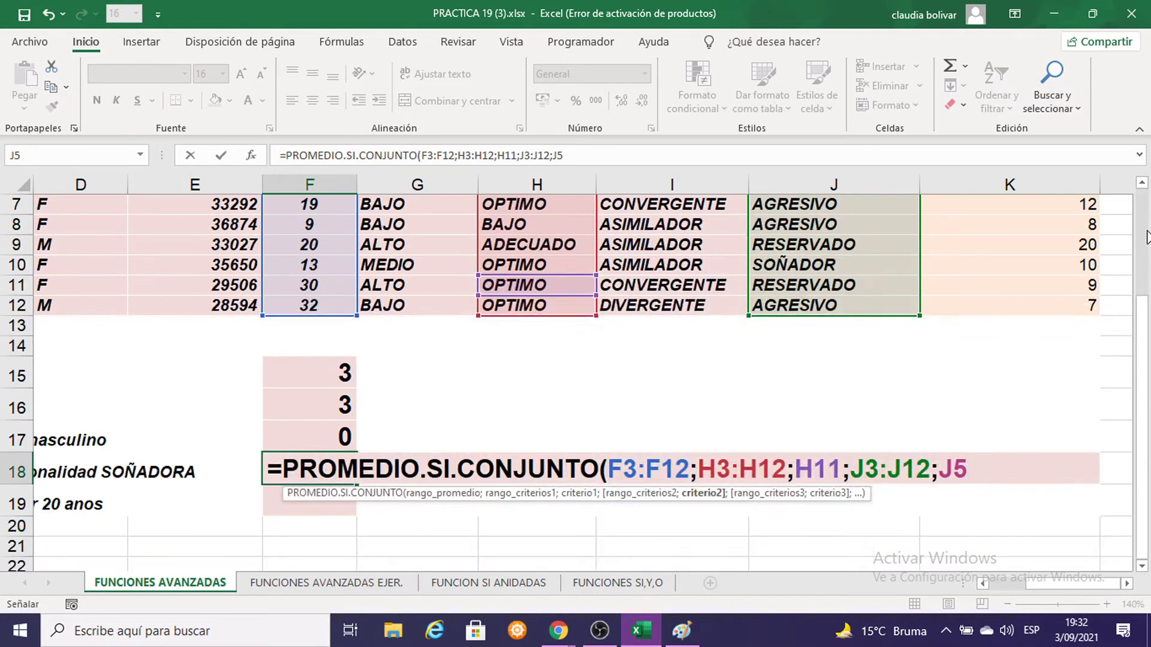
pyautogui.write(')')
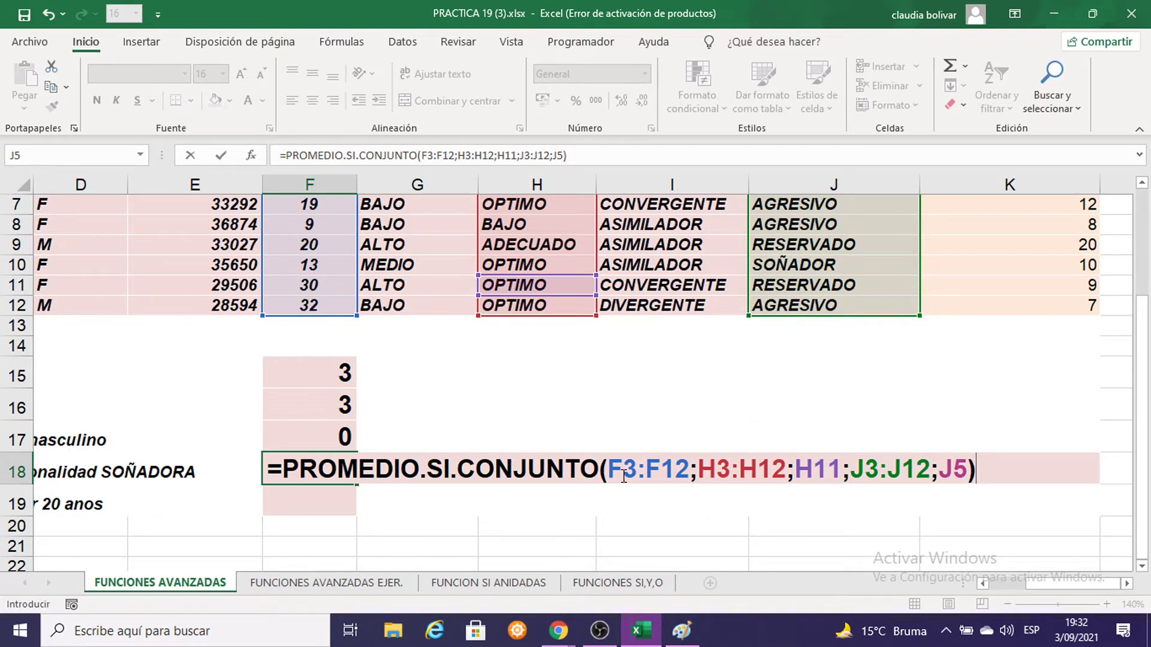
pyautogui.scroll(1, 462, 395)
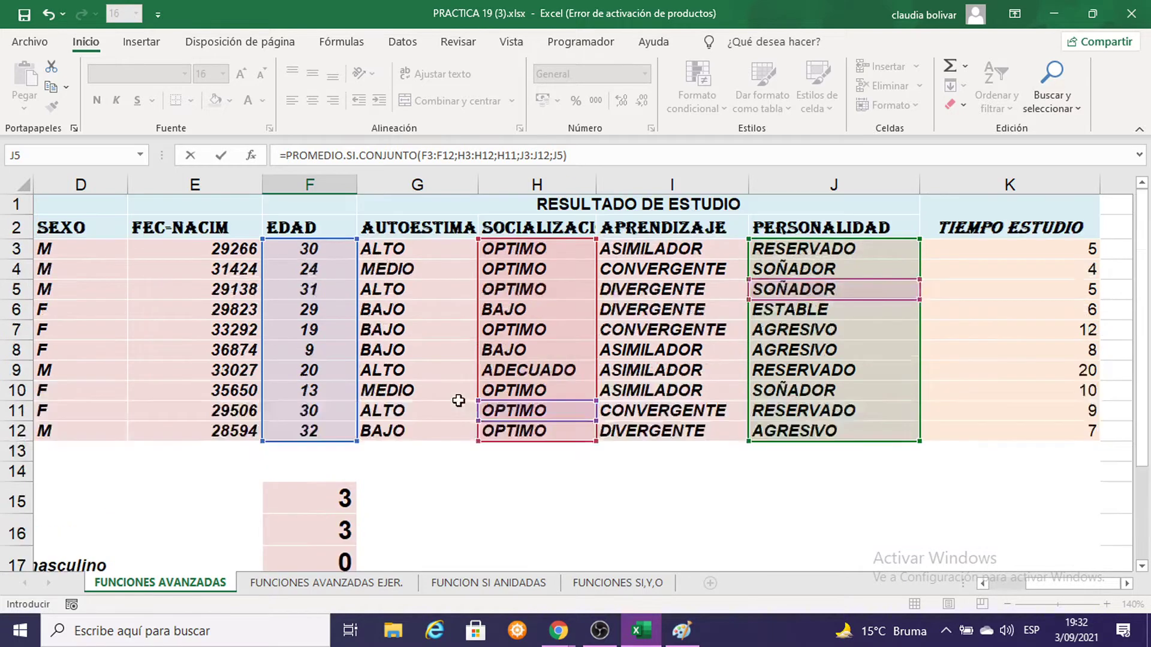
pyautogui.scroll(1, 458, 398)
pyautogui.scroll(-1, 753, 449)
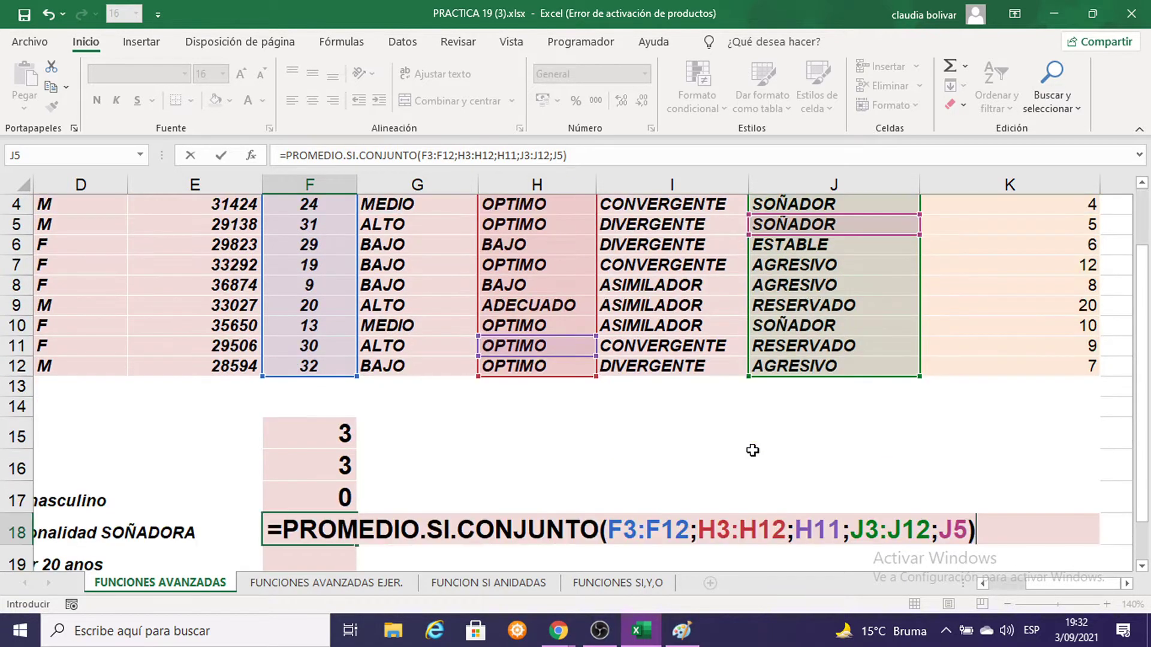
pyautogui.click(761, 530)
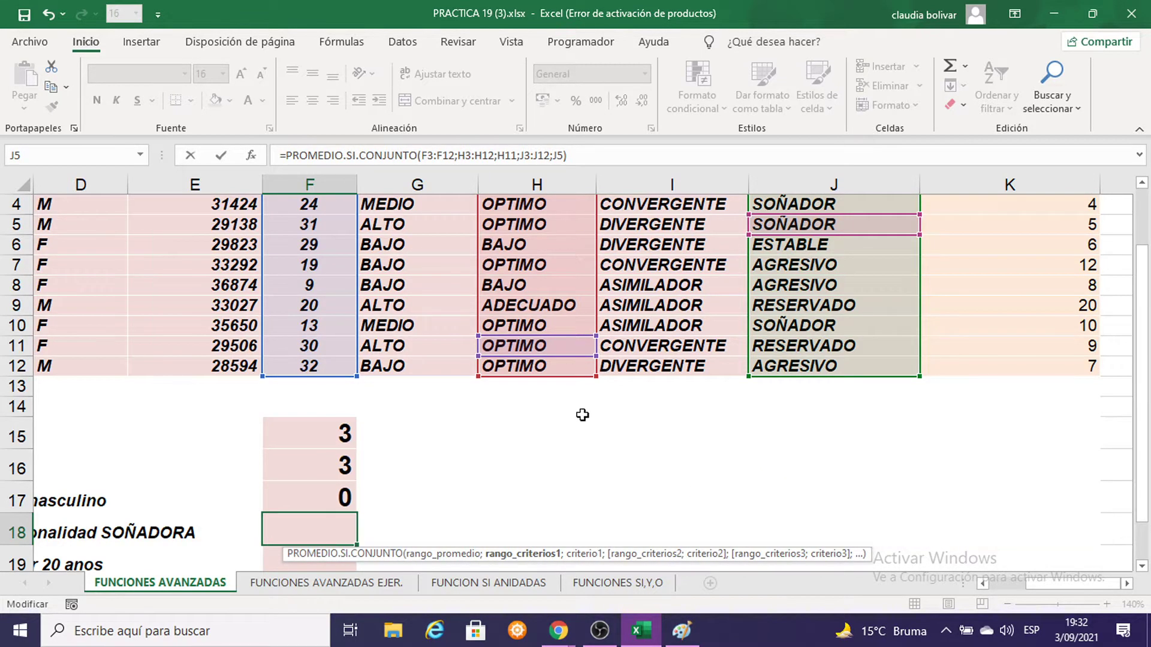
pyautogui.scroll(1, 582, 415)
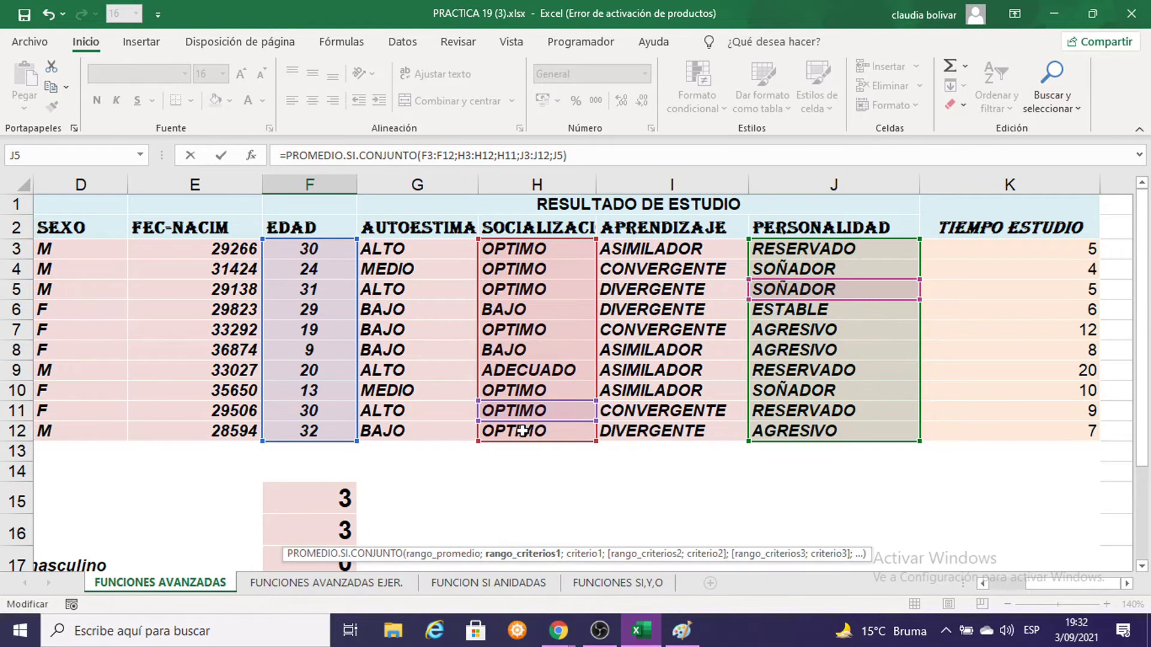
pyautogui.scroll(-2, 523, 430)
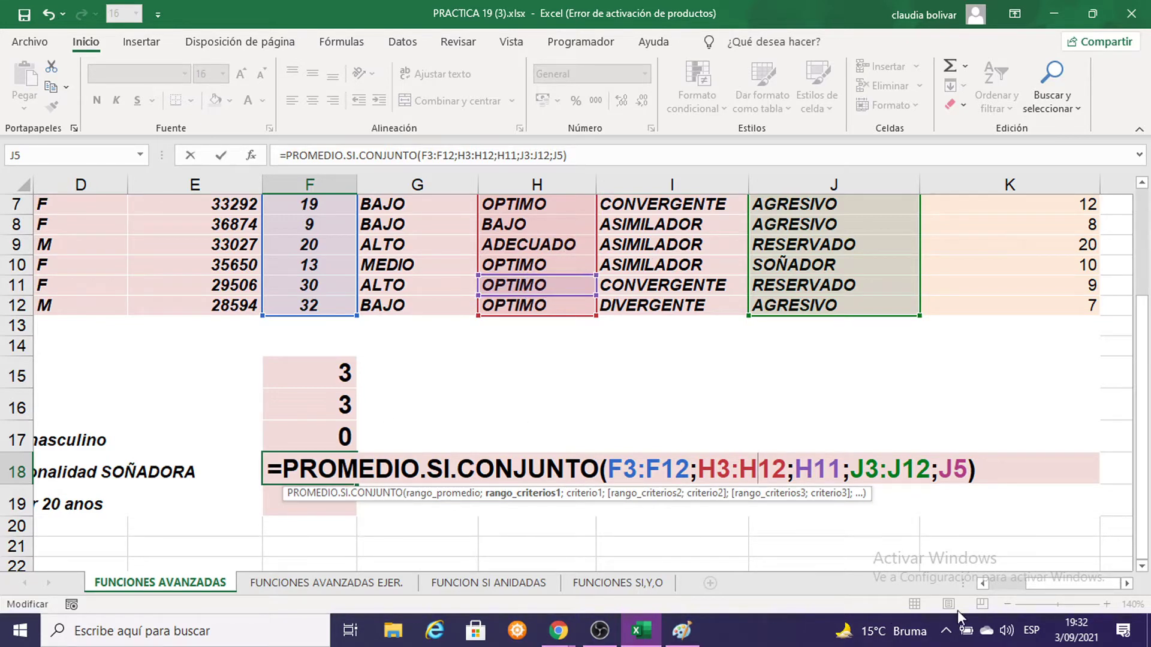
pyautogui.moveTo(1046, 582); pyautogui.dragTo(1038, 577)
pyautogui.scroll(2, 1034, 575)
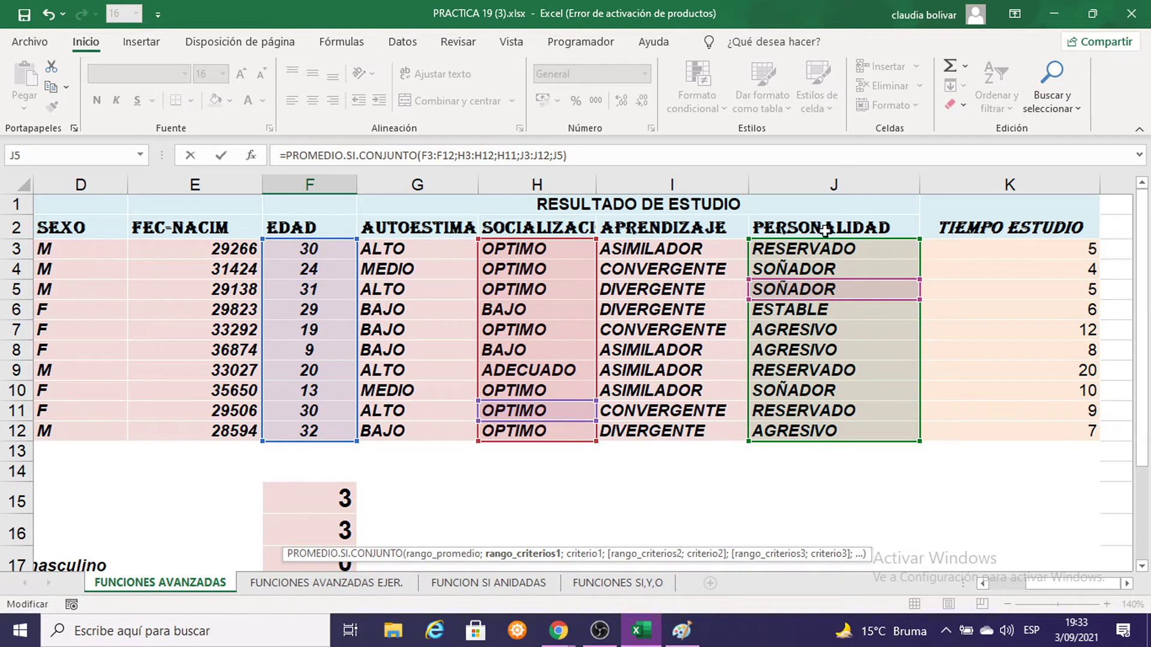
pyautogui.scroll(-1, 845, 440)
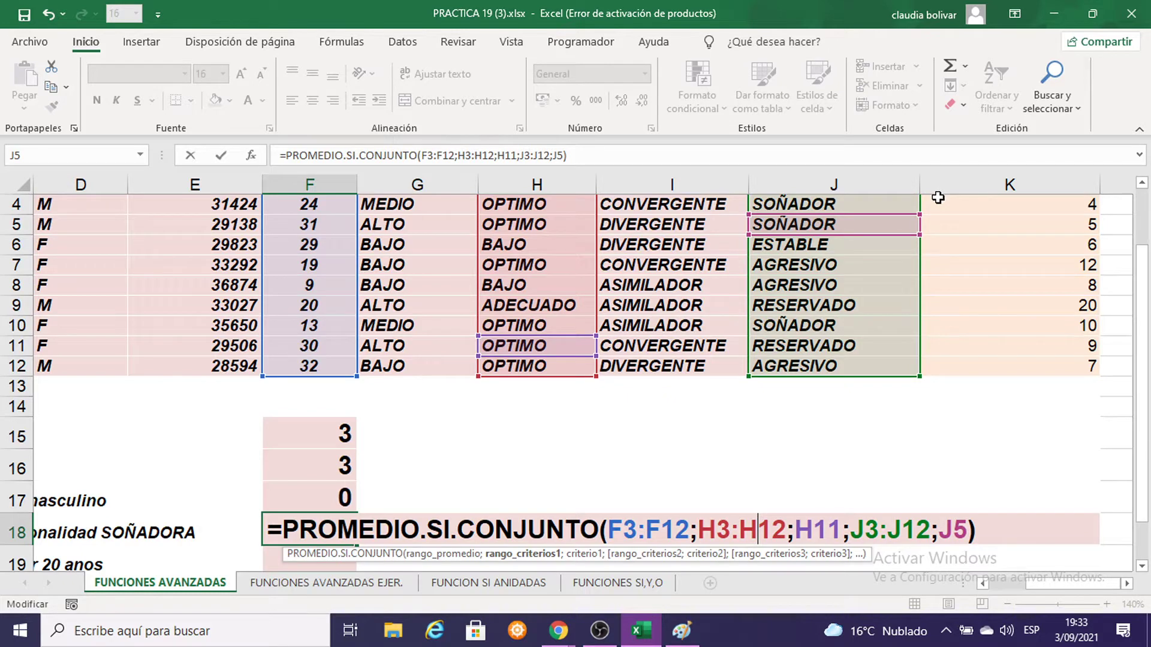
# Enter the F18 average formula (22.66667) and set F18 to font size 11
pyautogui.press('Return')
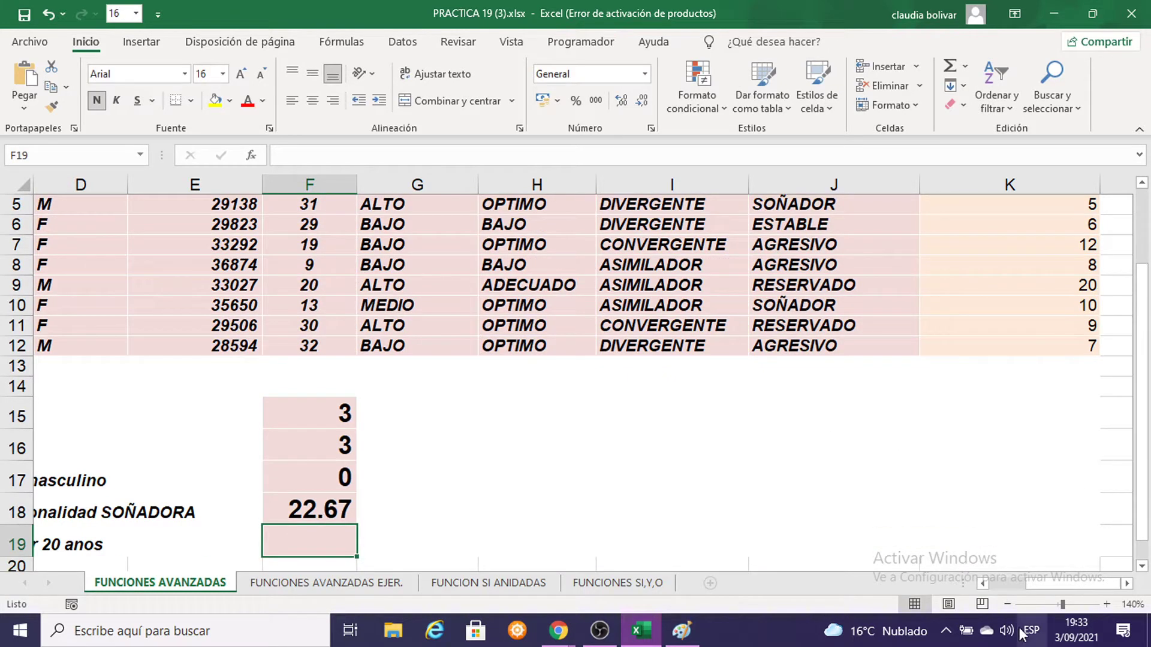
pyautogui.moveTo(1042, 582); pyautogui.dragTo(1013, 583)
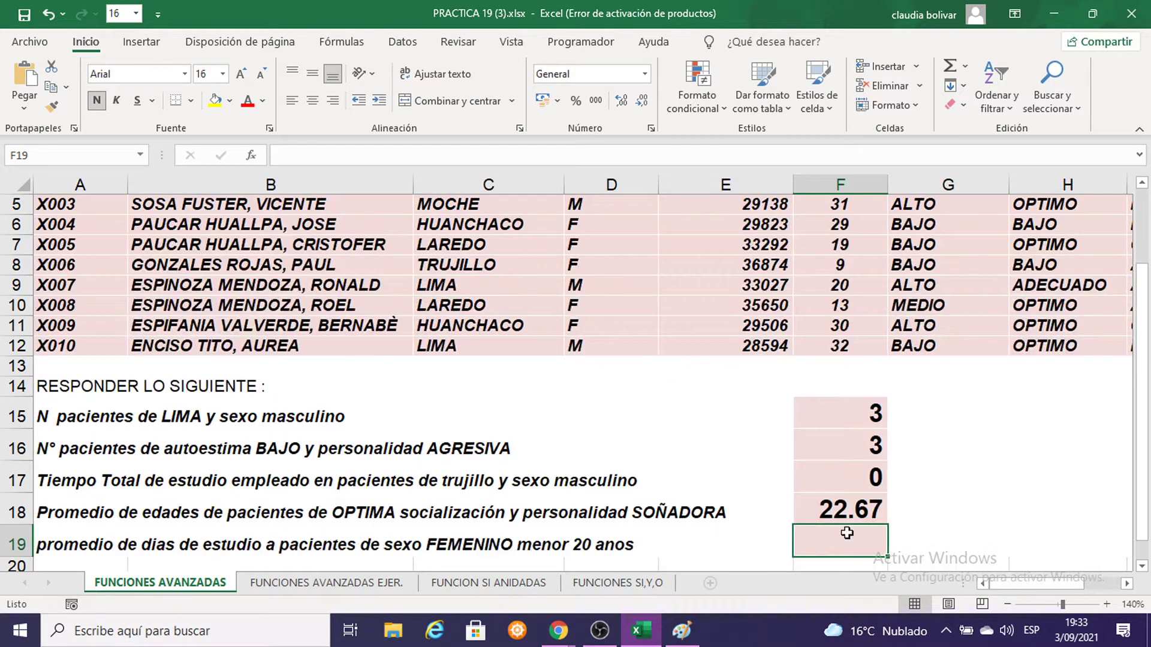
pyautogui.click(839, 511)
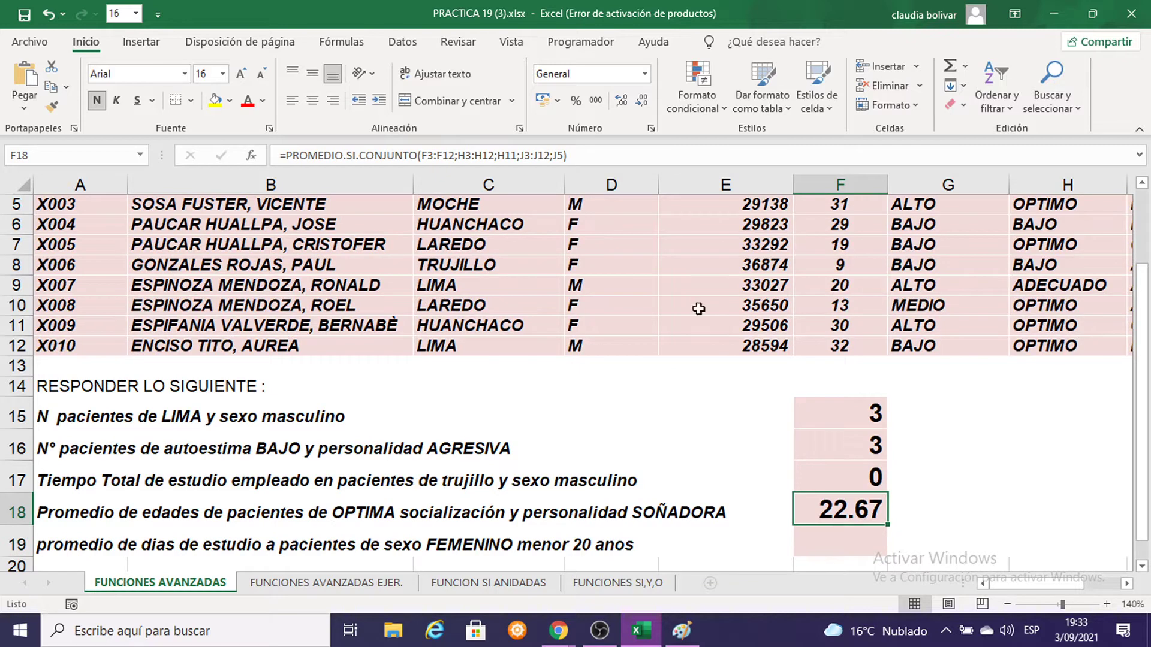
pyautogui.click(222, 74)
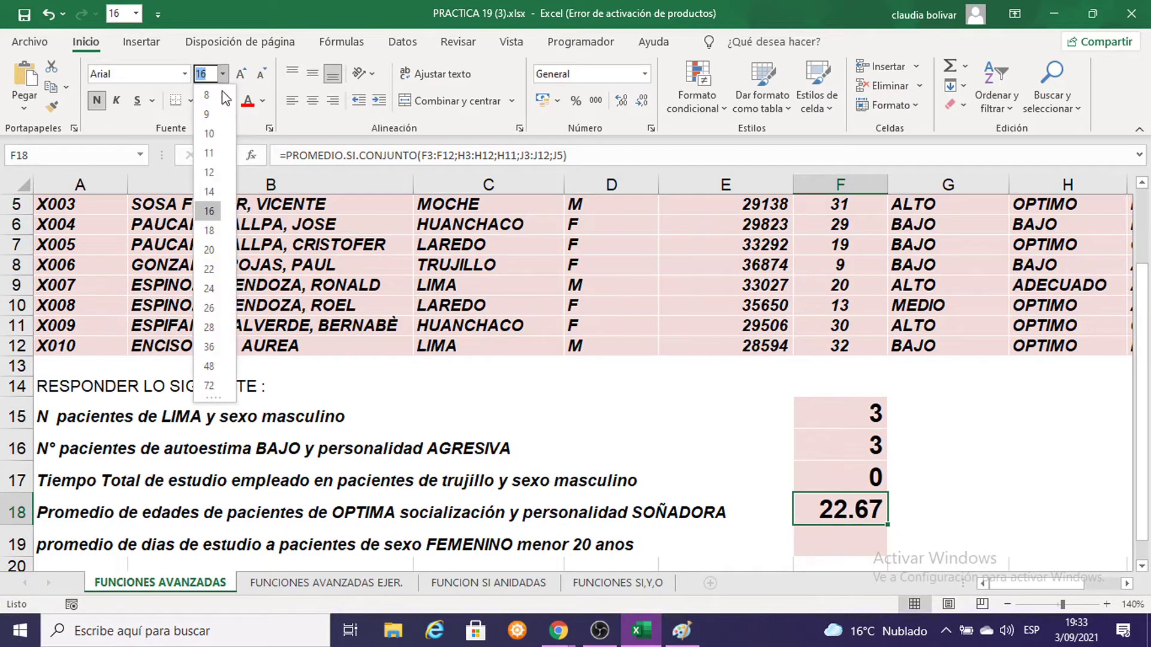
pyautogui.click(208, 154)
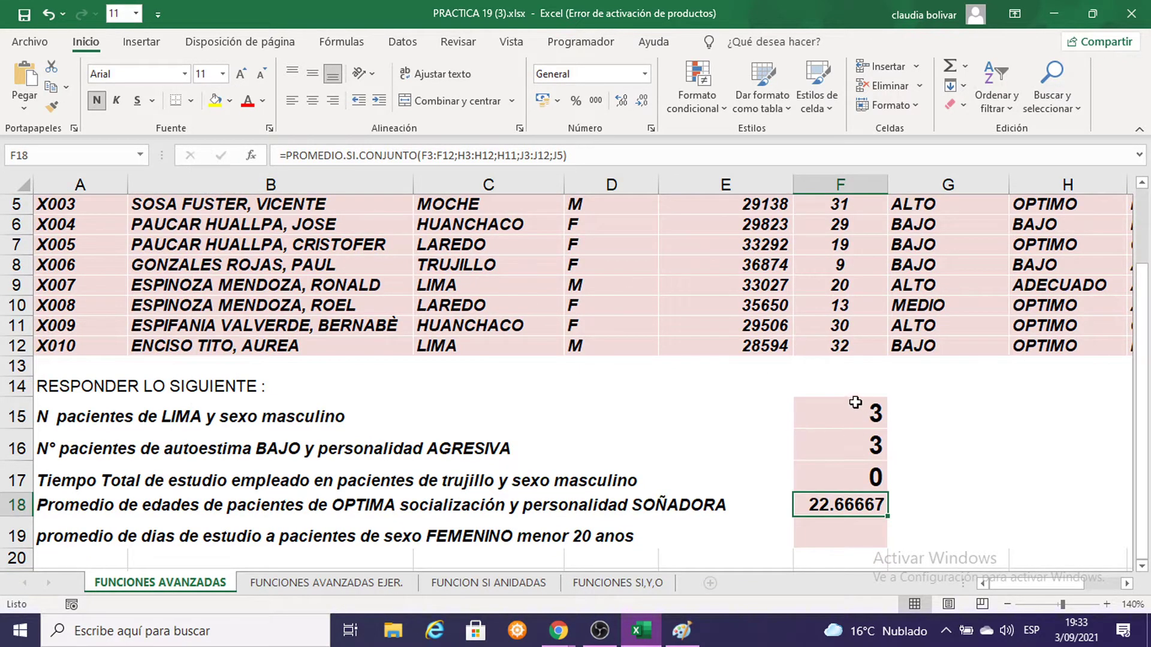
# Set the F15:F17 answers to font size 11
pyautogui.moveTo(856, 403); pyautogui.dragTo(850, 484)
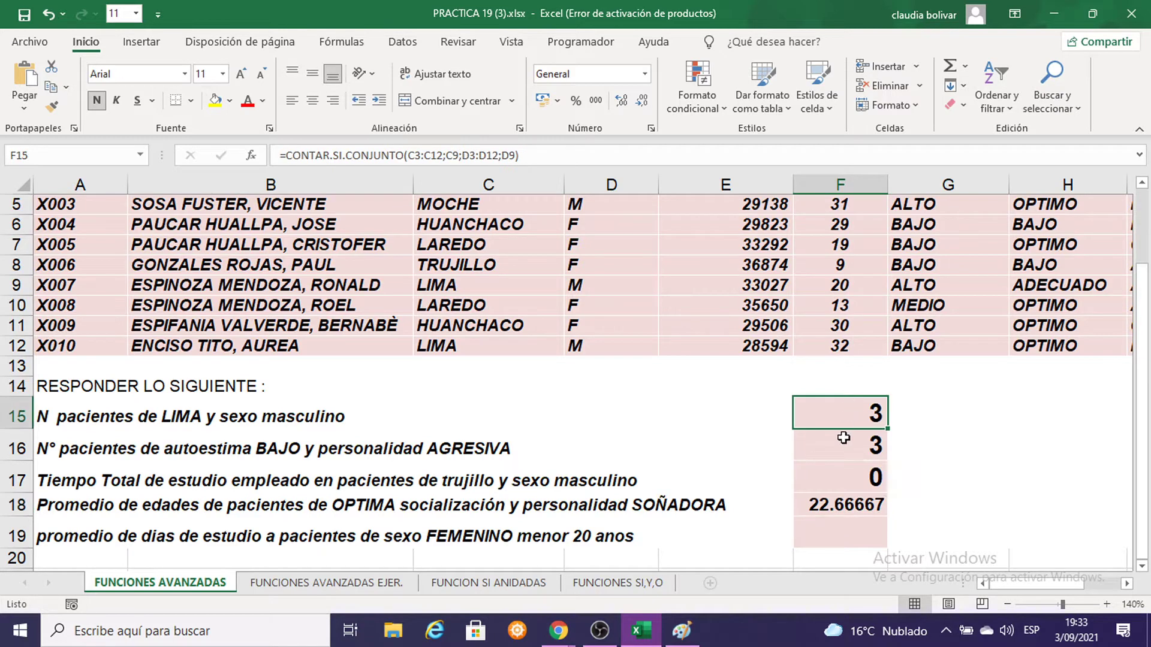
pyautogui.click(223, 74)
pyautogui.click(208, 153)
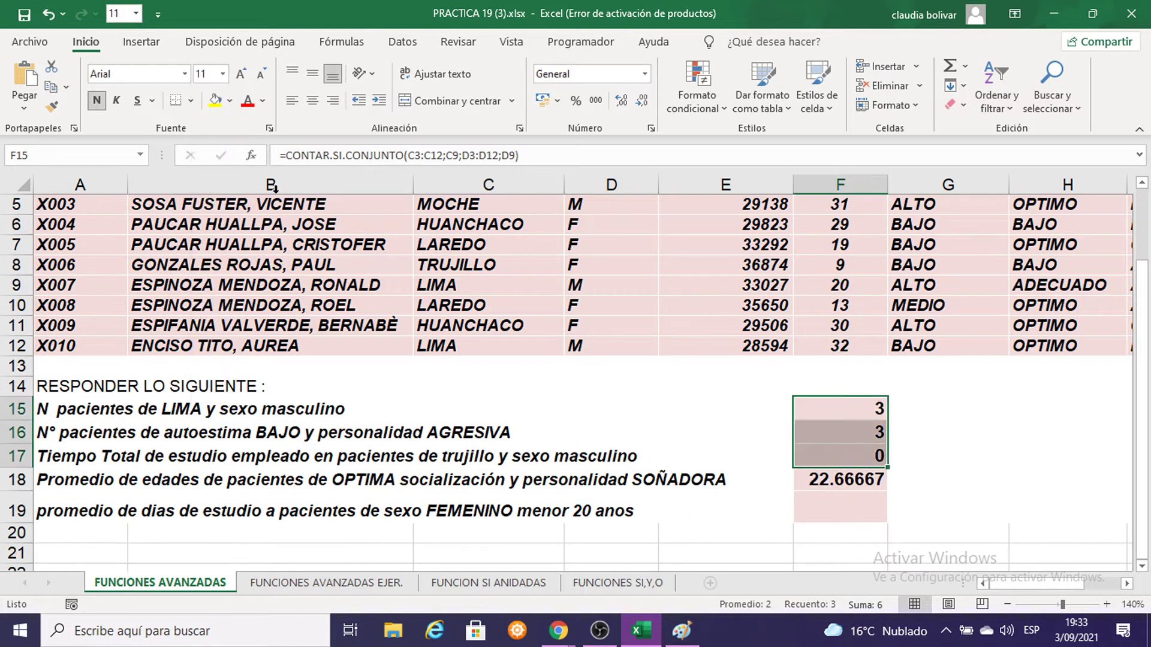
pyautogui.click(824, 499)
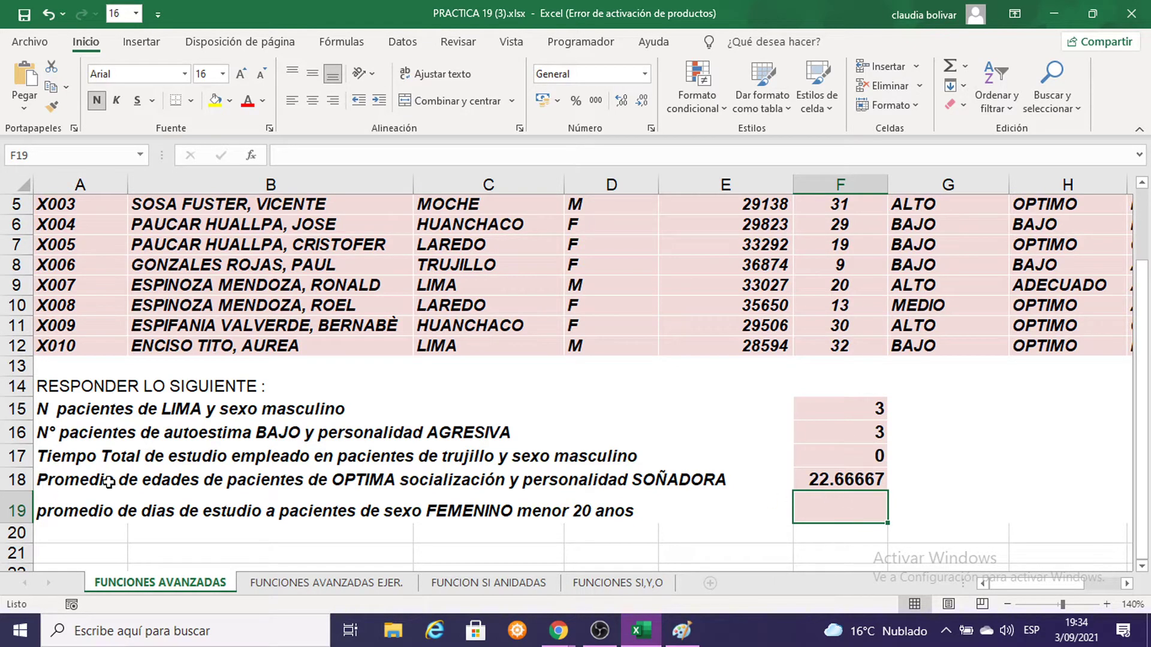
pyautogui.click(13, 510)
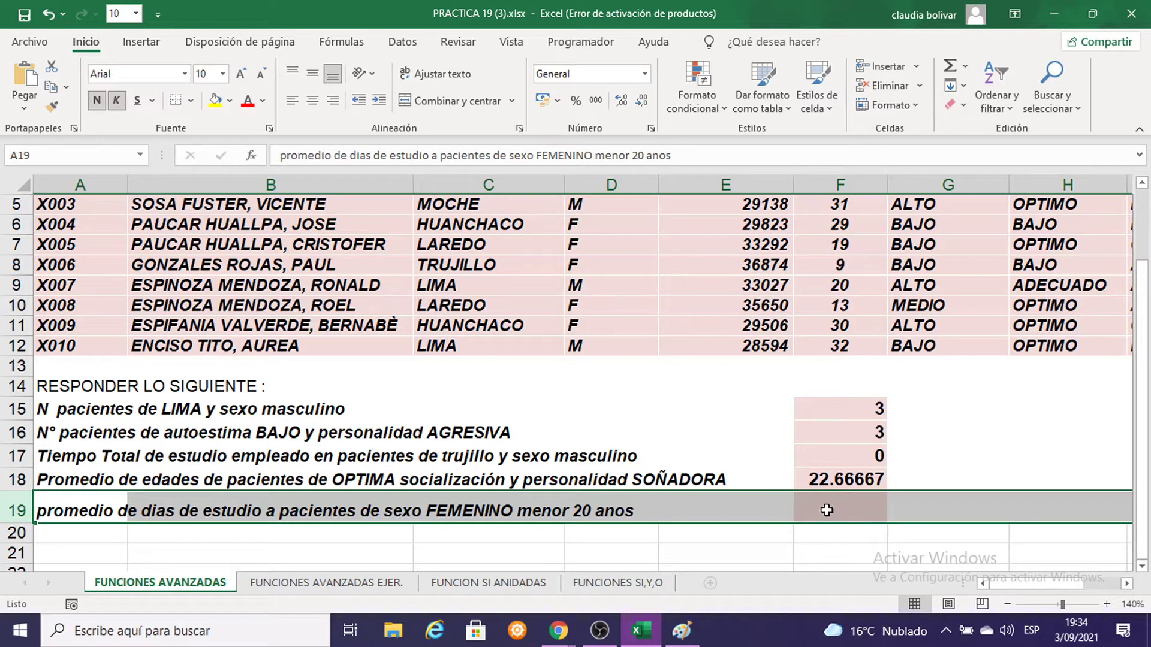
pyautogui.click(410, 512)
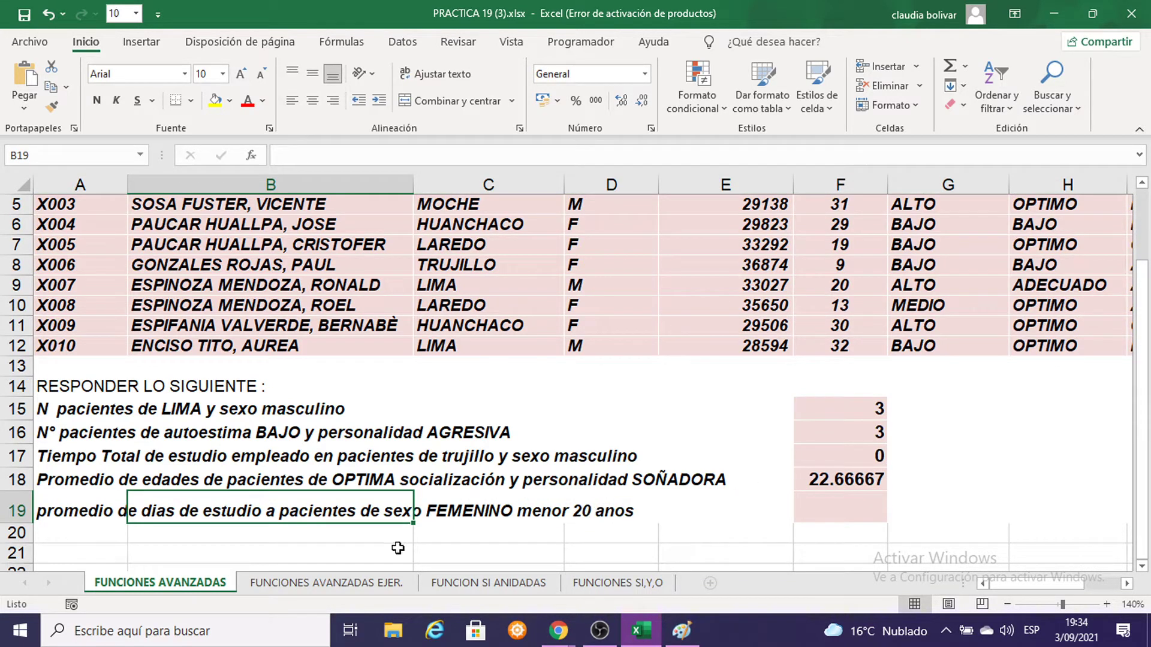
pyautogui.moveTo(1008, 584); pyautogui.dragTo(1045, 584)
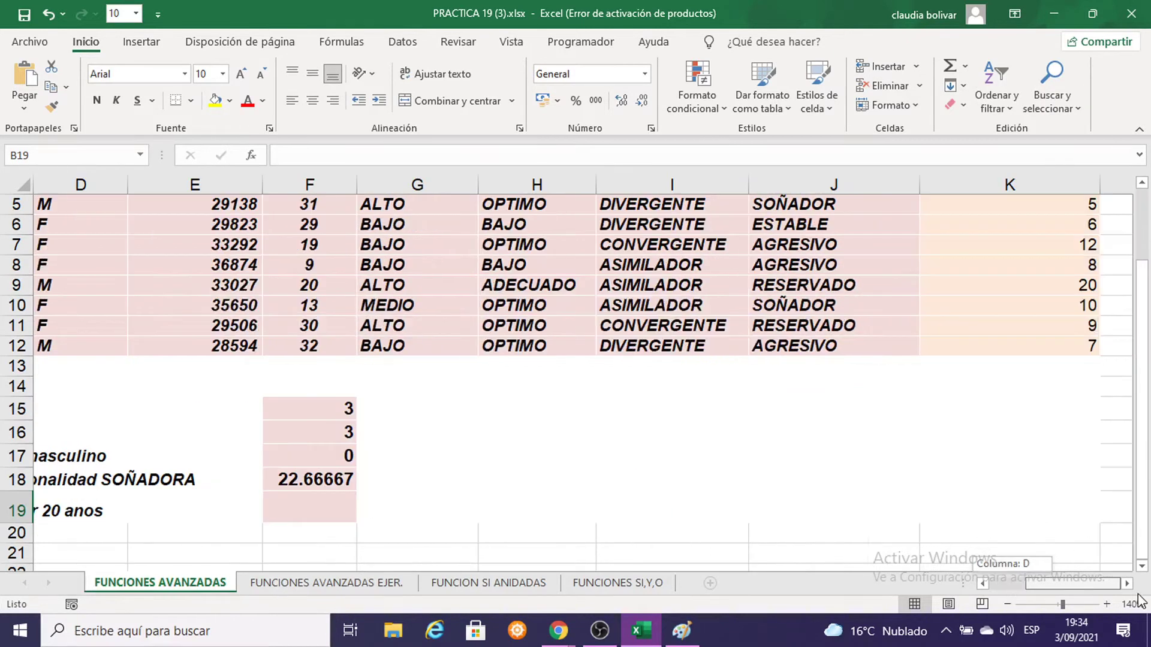
pyautogui.scroll(2, 1142, 410)
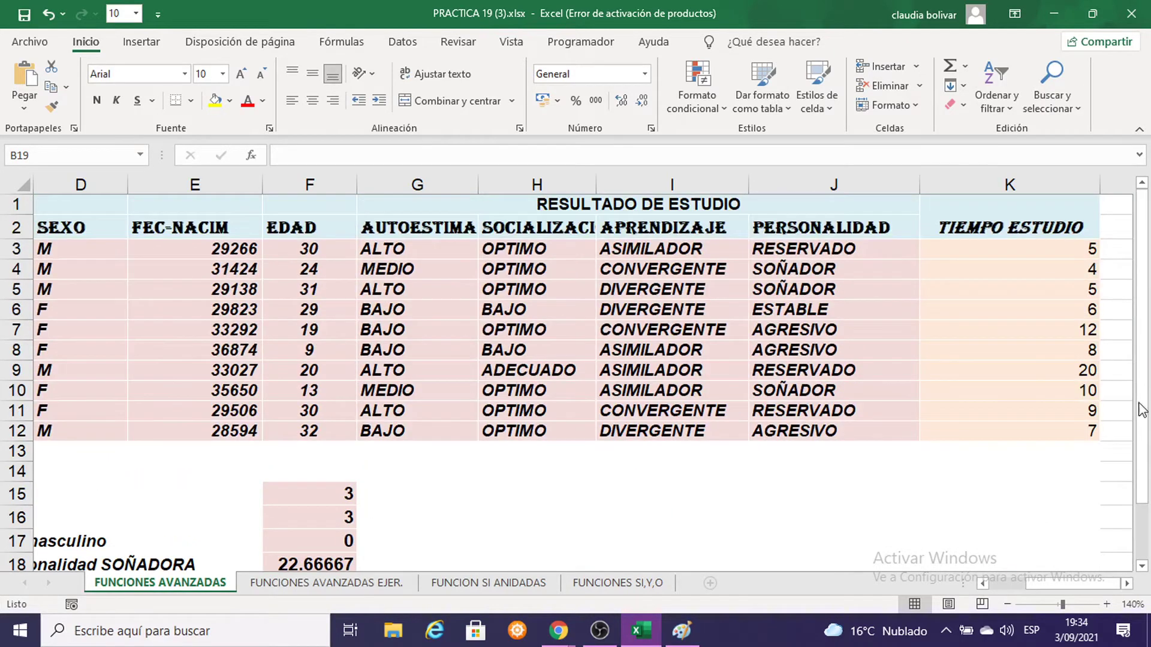
pyautogui.click(1016, 183)
pyautogui.moveTo(1035, 249); pyautogui.dragTo(1064, 410)
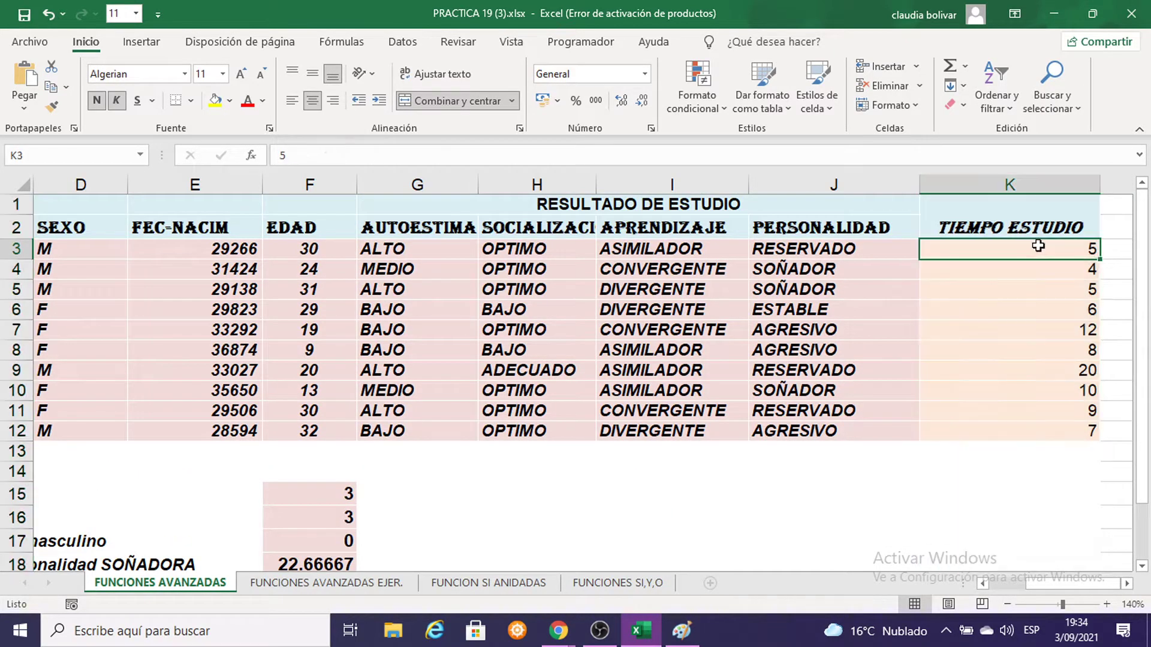
pyautogui.click(1042, 351)
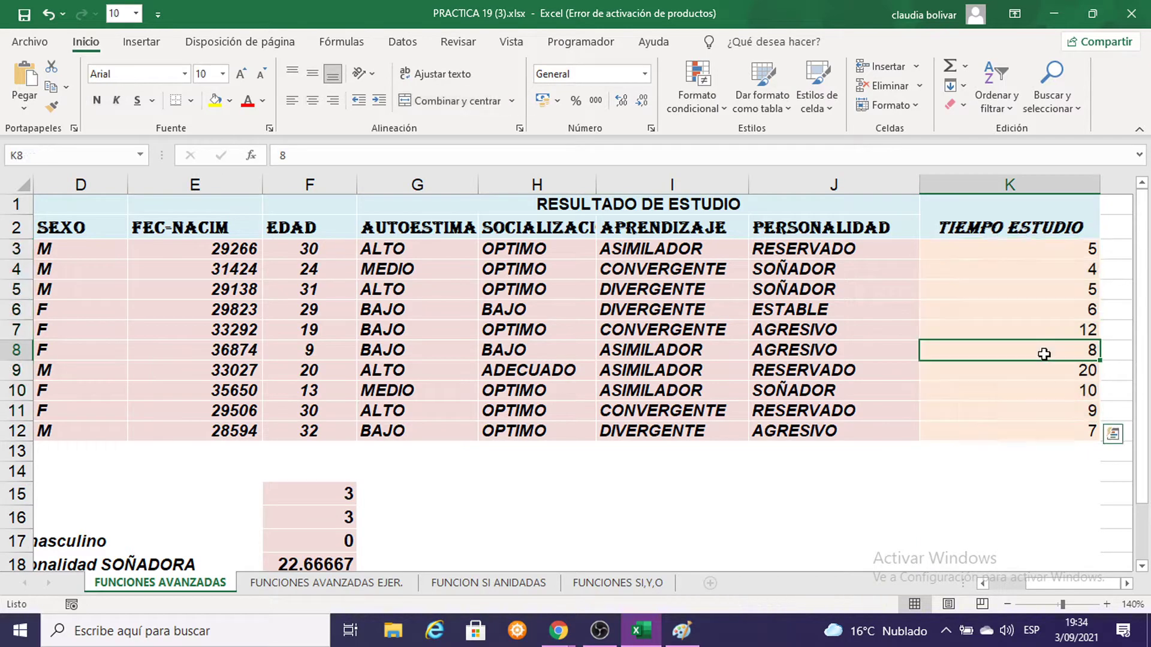
pyautogui.hscroll(-4, 1012, 582)
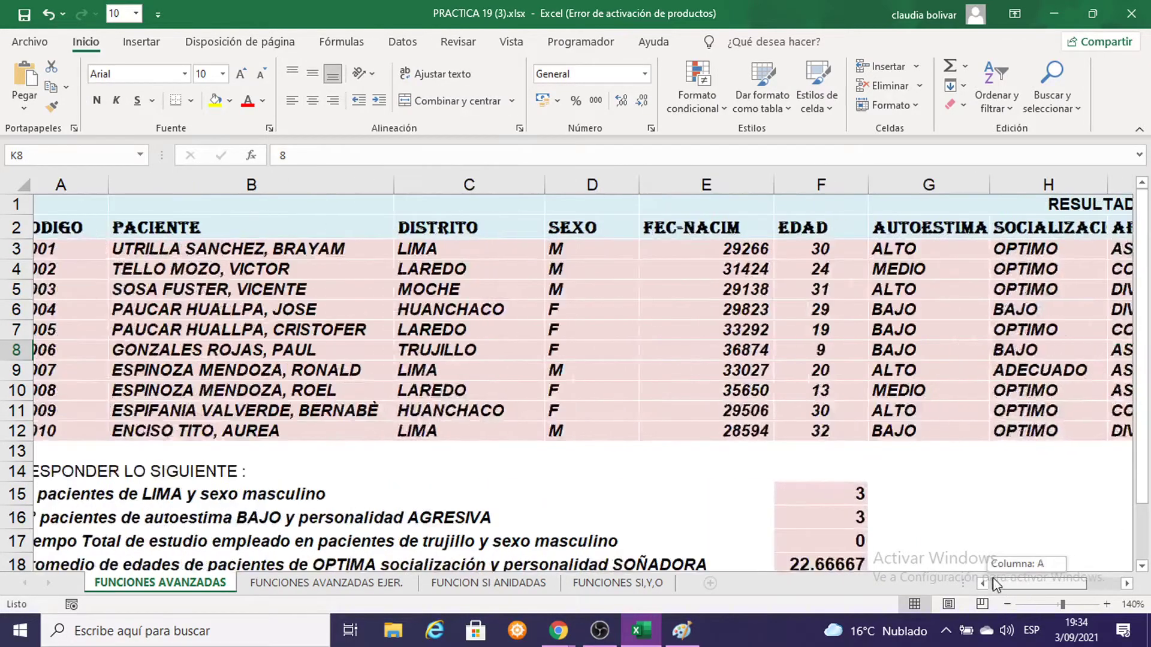
# In F19 type =PROME and insert PROMEDIO.SI.CONJUNTO( from the suggestions
pyautogui.scroll(-4, 912, 509)
pyautogui.click(822, 351)
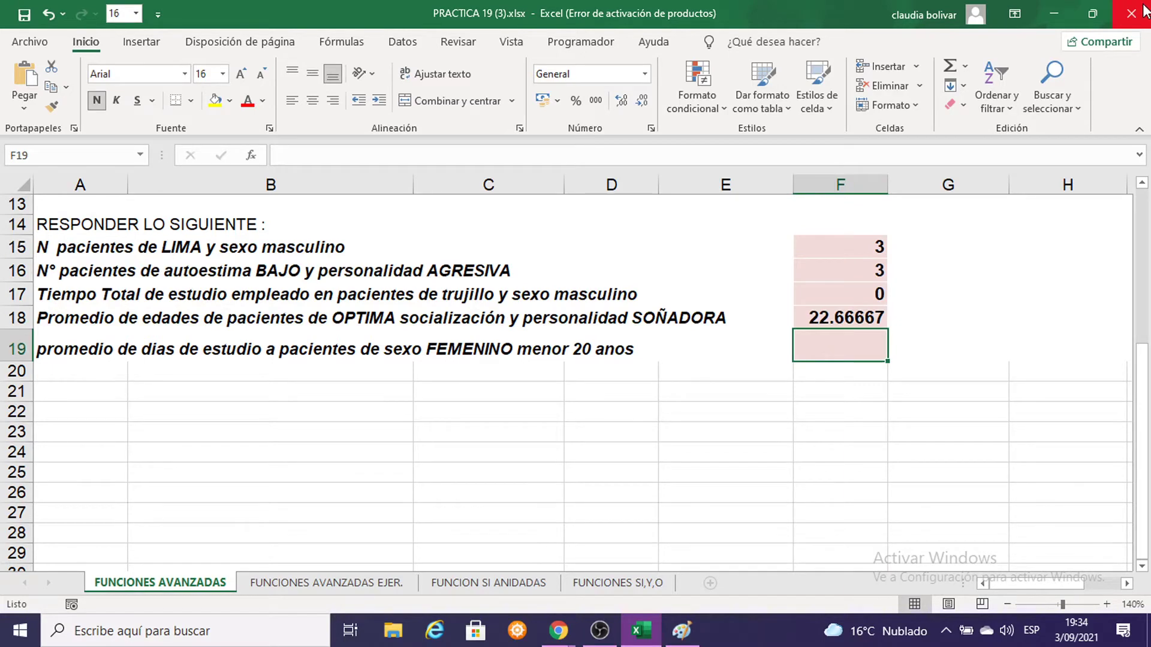
pyautogui.write('=PRO')
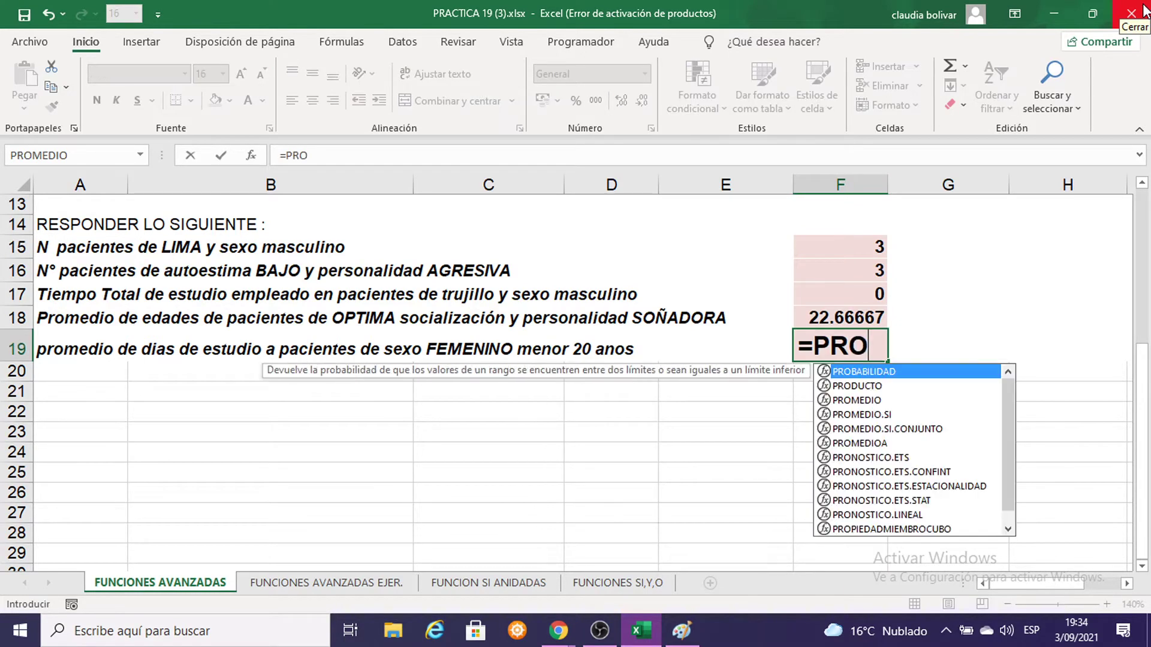
pyautogui.write(' E')
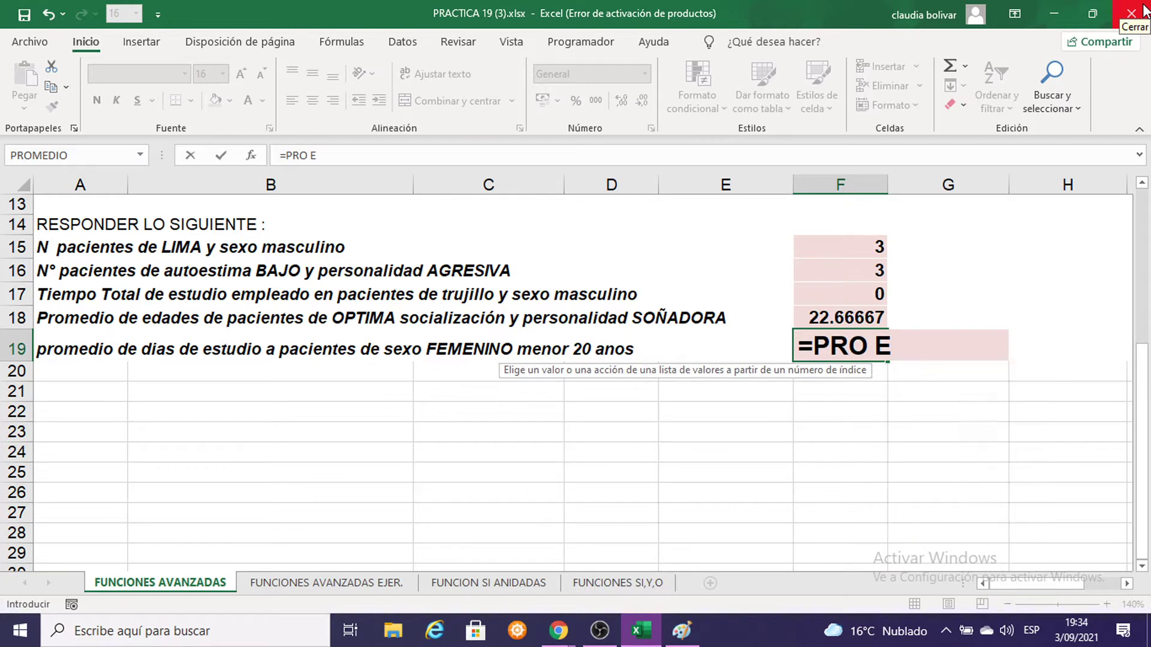
pyautogui.press('BackSpace')
pyautogui.press('BackSpace')
pyautogui.write('ME')
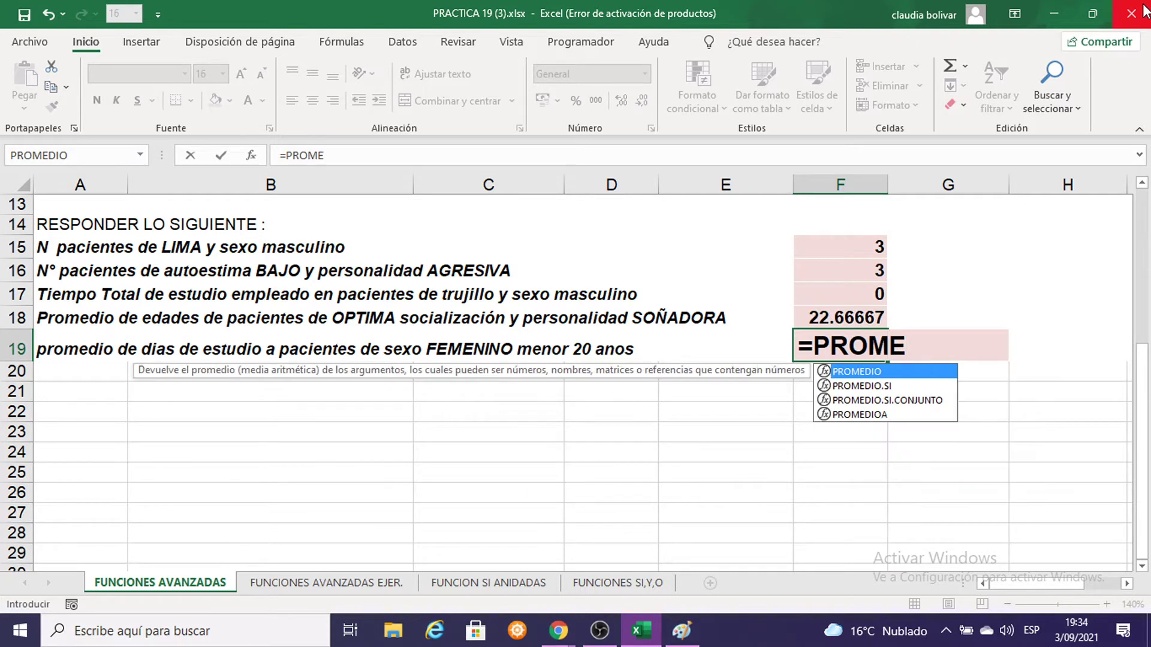
pyautogui.click(901, 405)
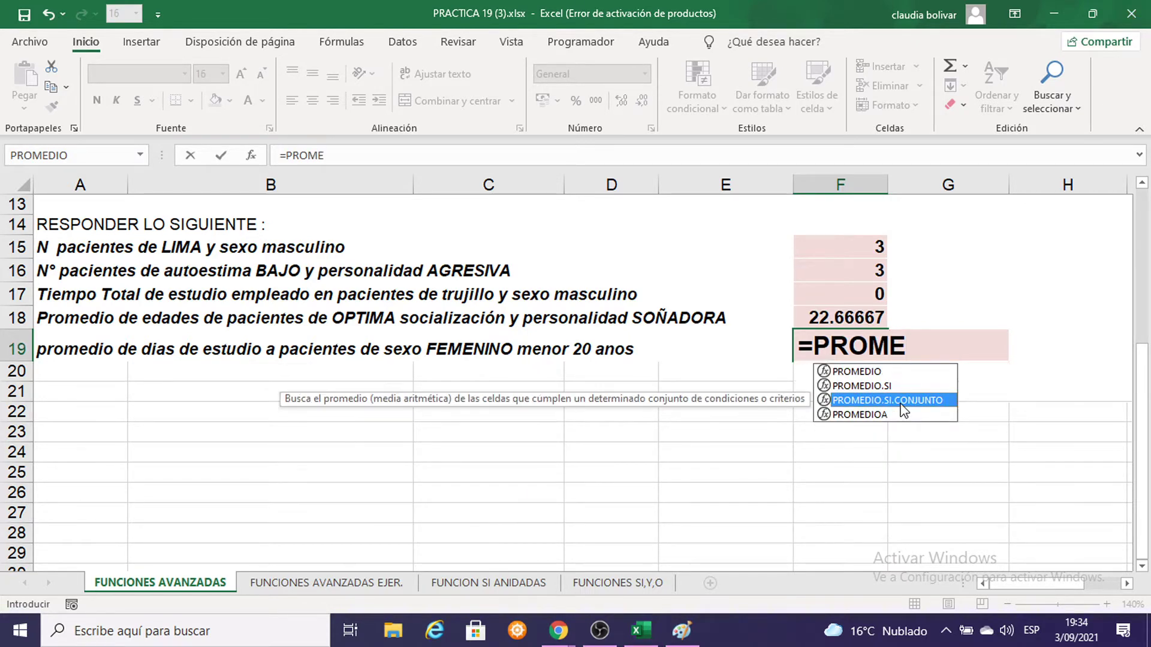
pyautogui.doubleClick(903, 409)
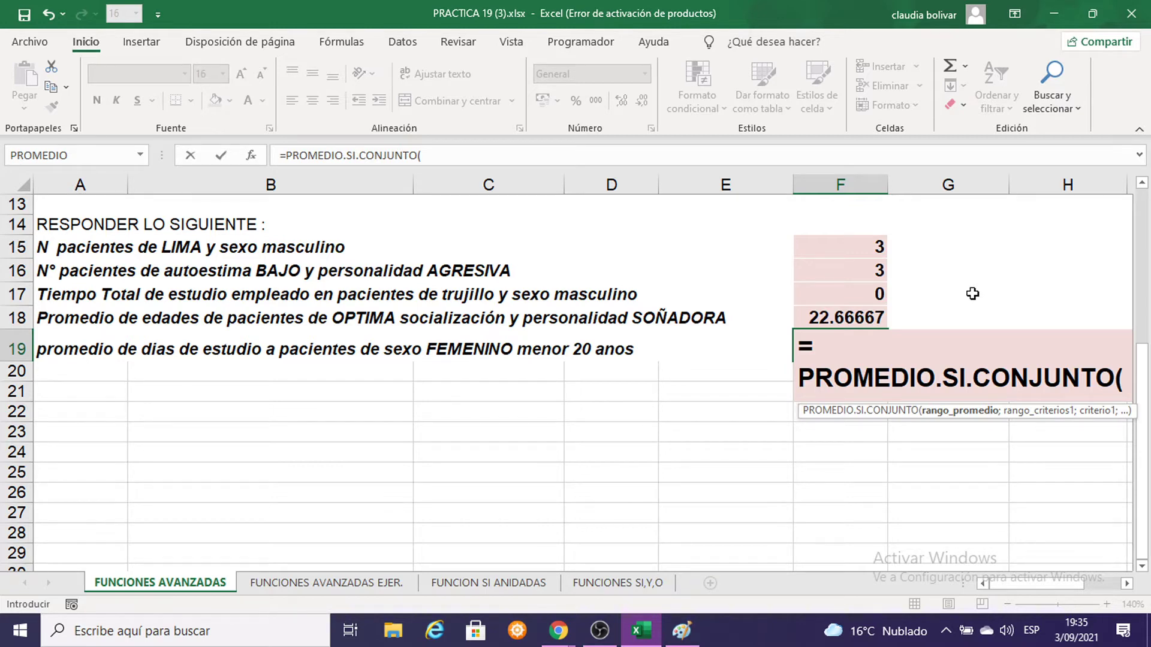
# Select K3:K12 as the F19 average range, followed by a semicolon separator
pyautogui.moveTo(1034, 581); pyautogui.dragTo(1099, 568)
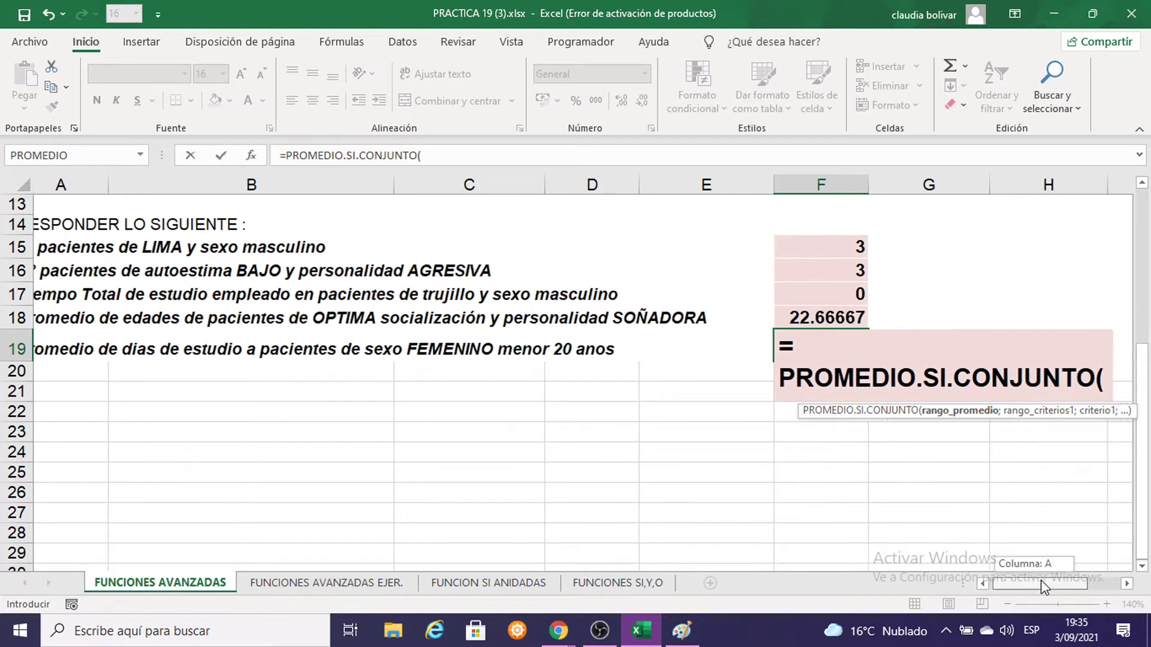
pyautogui.scroll(3, 1058, 423)
pyautogui.scroll(1, 1065, 392)
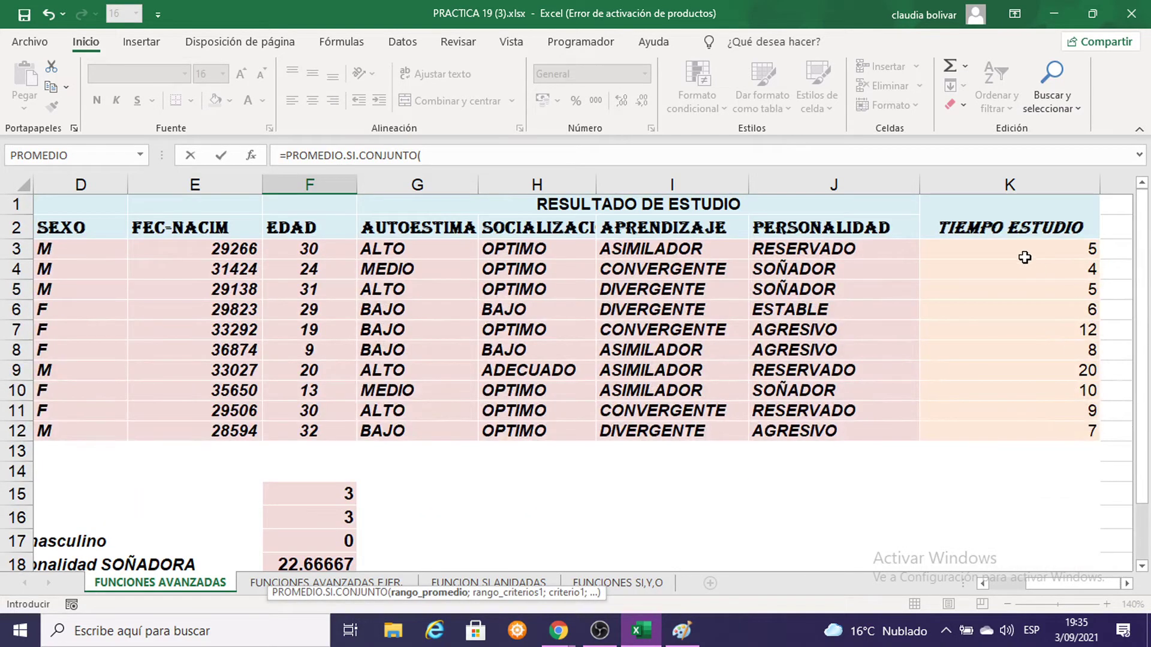
pyautogui.moveTo(1020, 252); pyautogui.dragTo(1029, 425)
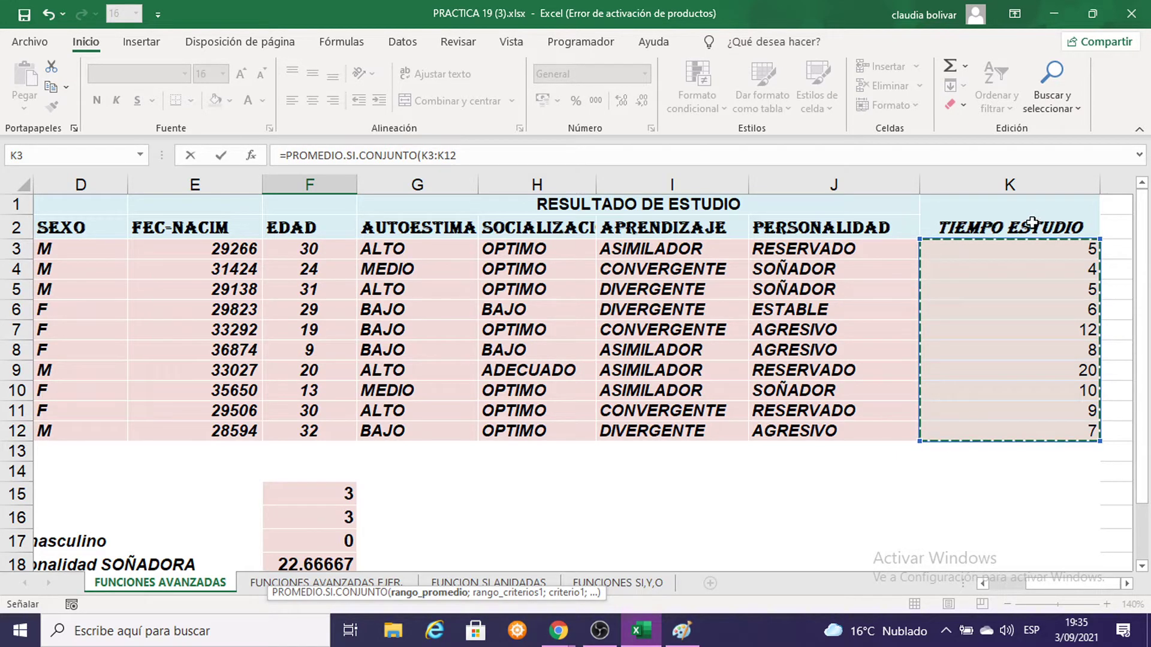
pyautogui.scroll(-2, 1027, 228)
pyautogui.scroll(-2, 1023, 234)
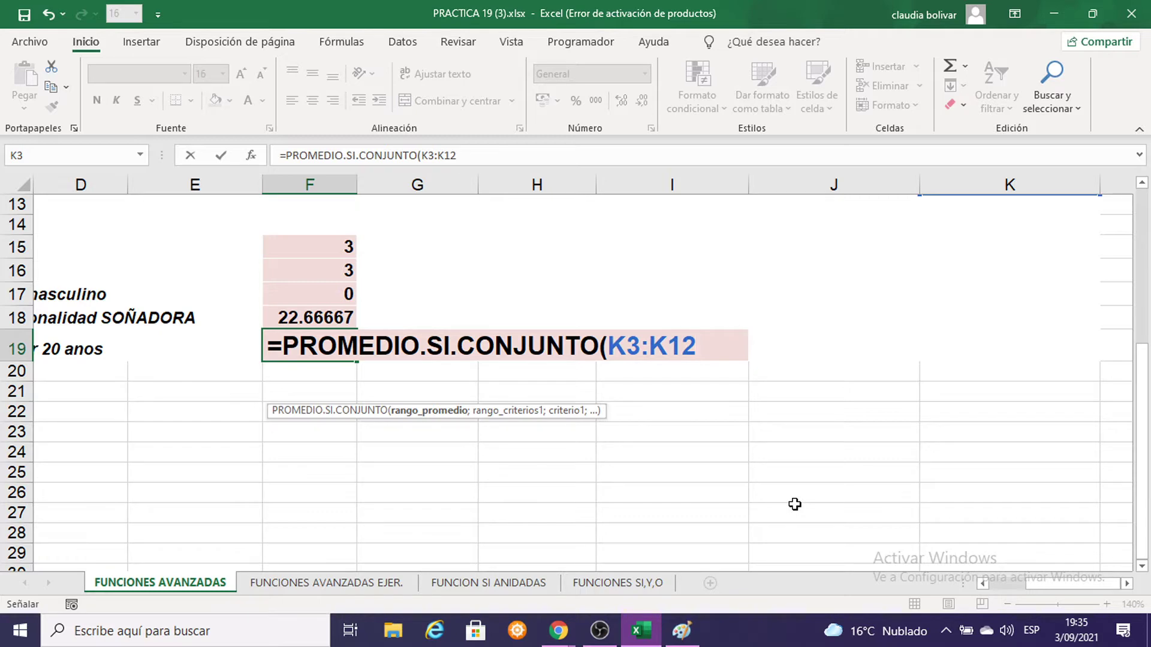
pyautogui.scroll(3, 875, 539)
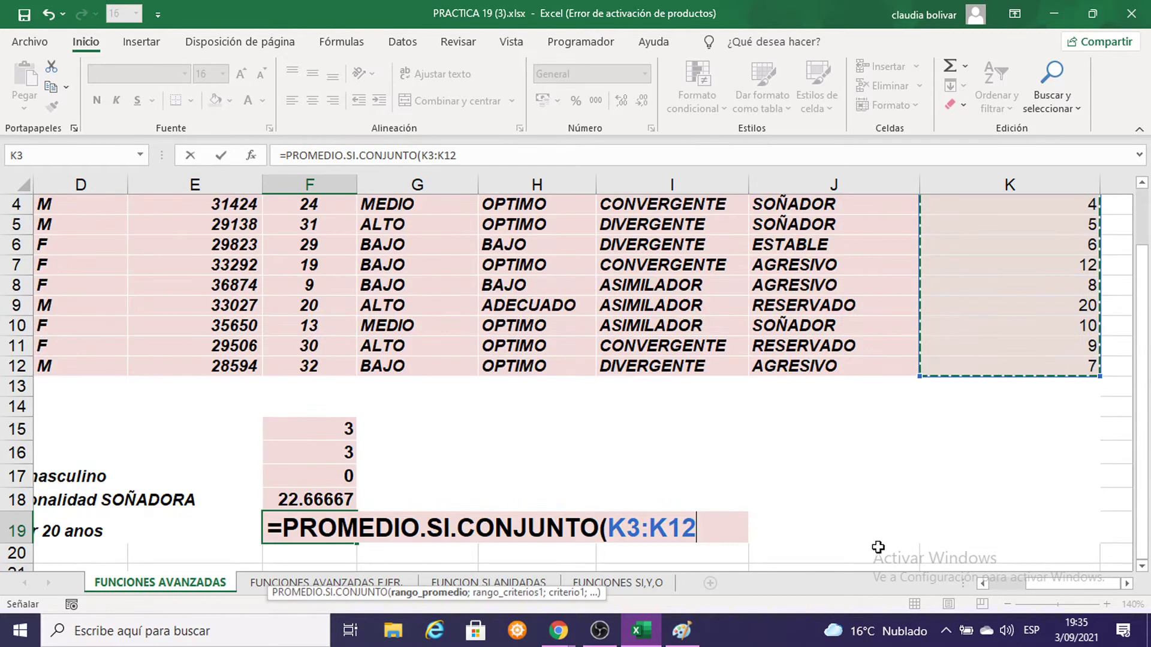
pyautogui.scroll(1, 876, 548)
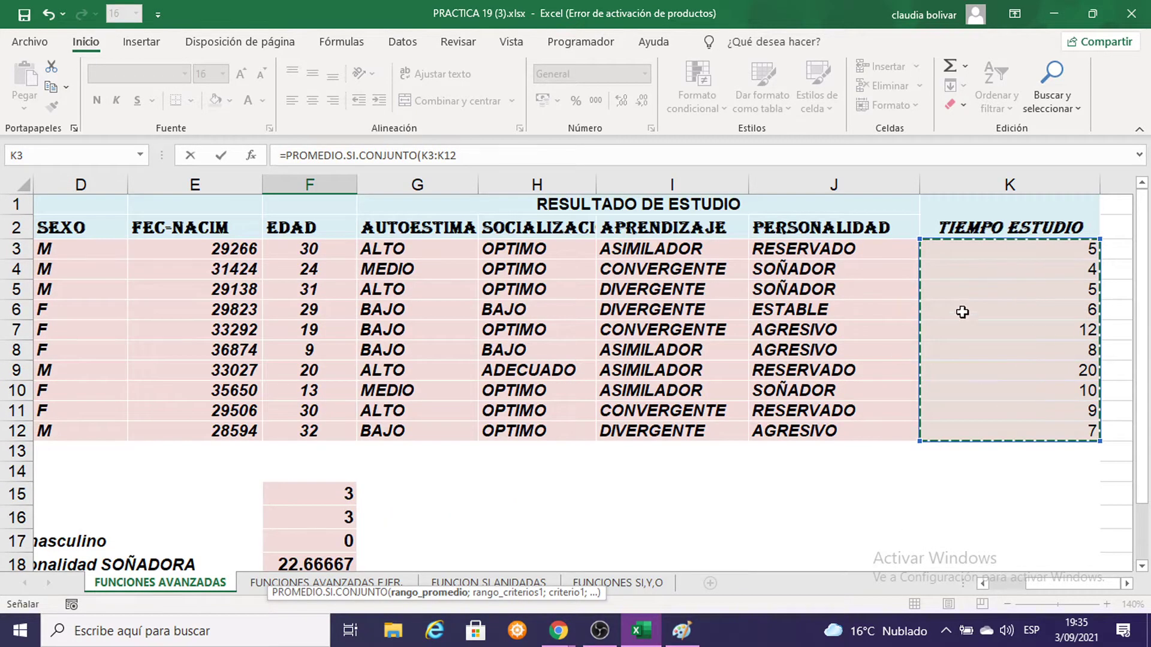
pyautogui.scroll(-1, 1026, 337)
pyautogui.scroll(-1, 1024, 337)
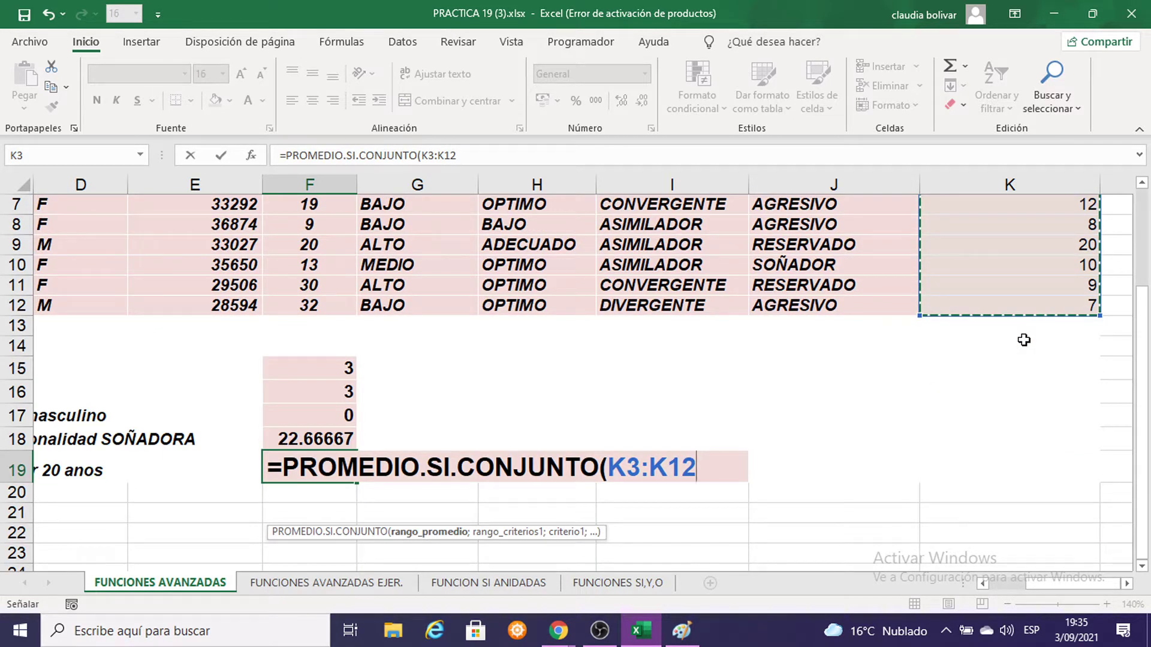
pyautogui.write(';')
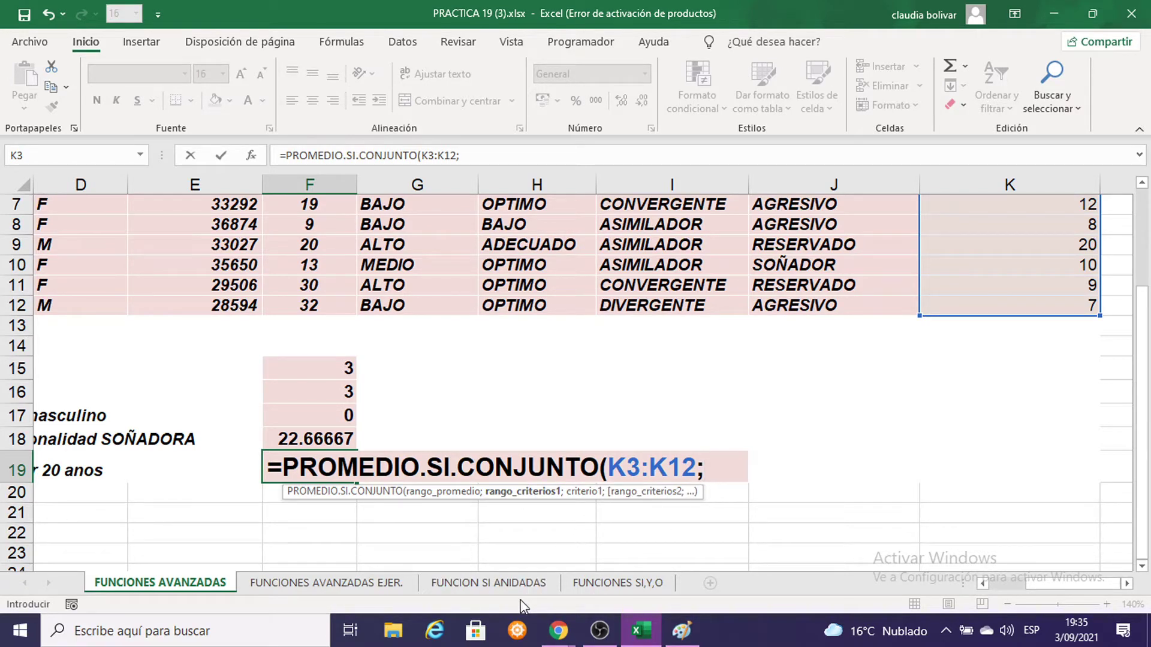
pyautogui.click(682, 631)
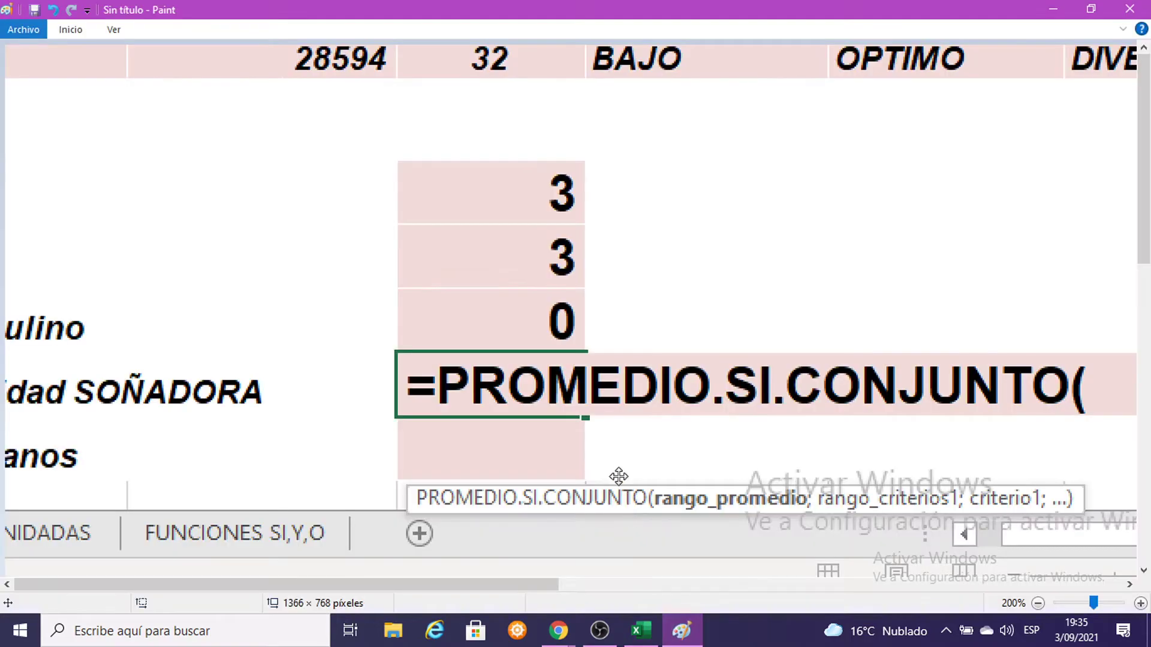
pyautogui.moveTo(619, 476); pyautogui.dragTo(617, 474)
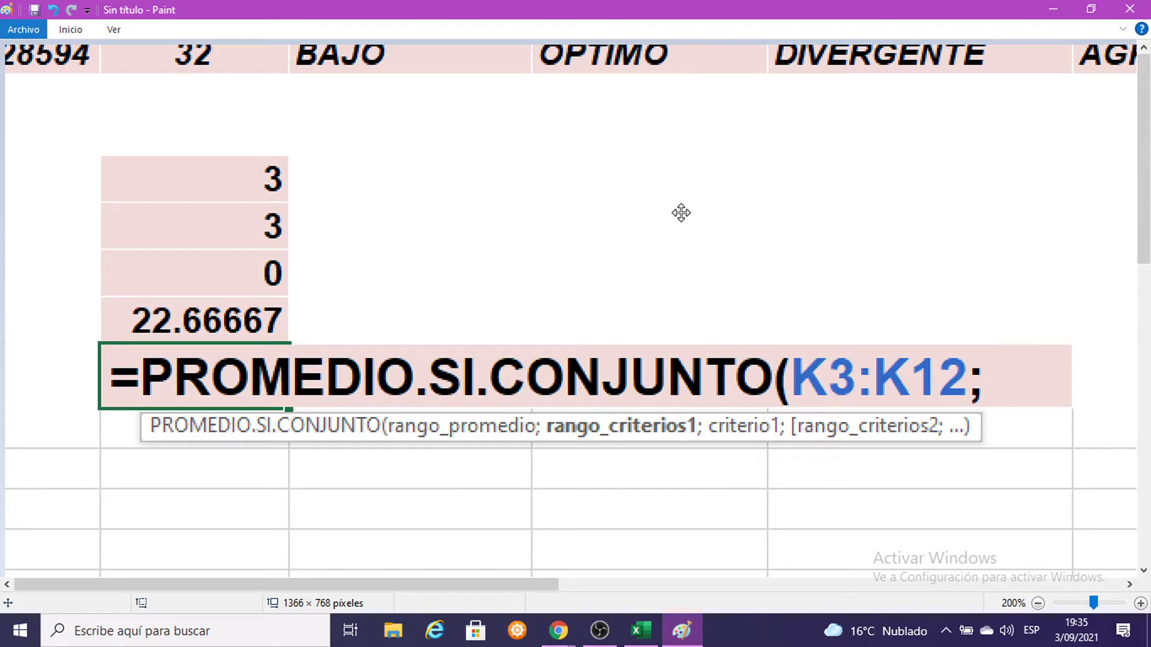
pyautogui.moveTo(677, 261); pyautogui.dragTo(493, 423)
pyautogui.moveTo(719, 308); pyautogui.dragTo(584, 403)
pyautogui.moveTo(904, 429); pyautogui.dragTo(481, 463)
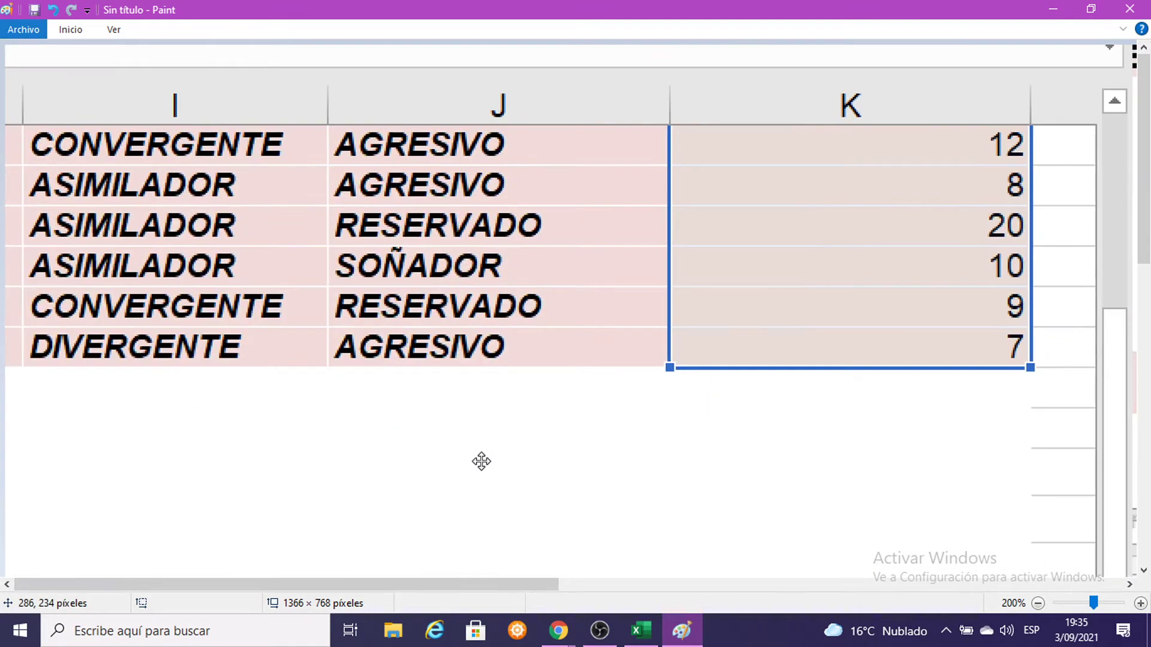
pyautogui.moveTo(697, 293); pyautogui.dragTo(620, 424)
pyautogui.moveTo(652, 379)
pyautogui.mouseDown()
pyautogui.moveTo(773, 370)
pyautogui.moveTo(796, 457)
pyautogui.moveTo(868, 324)
pyautogui.mouseUp()
pyautogui.moveTo(734, 317); pyautogui.dragTo(801, 337)
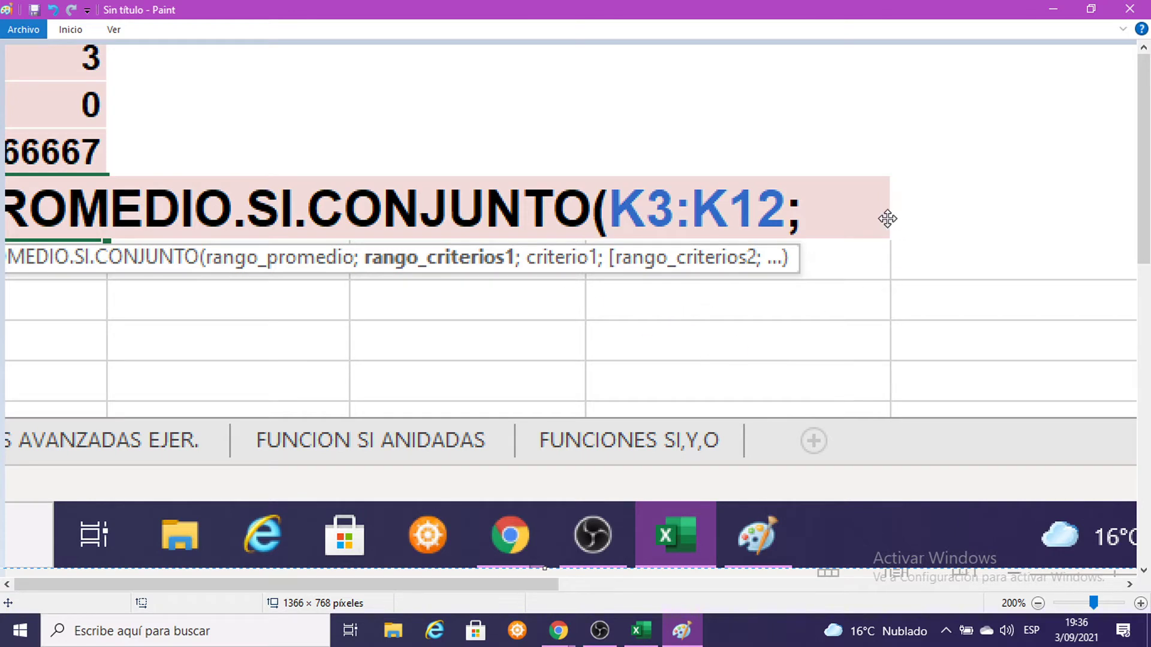
pyautogui.click(1053, 9)
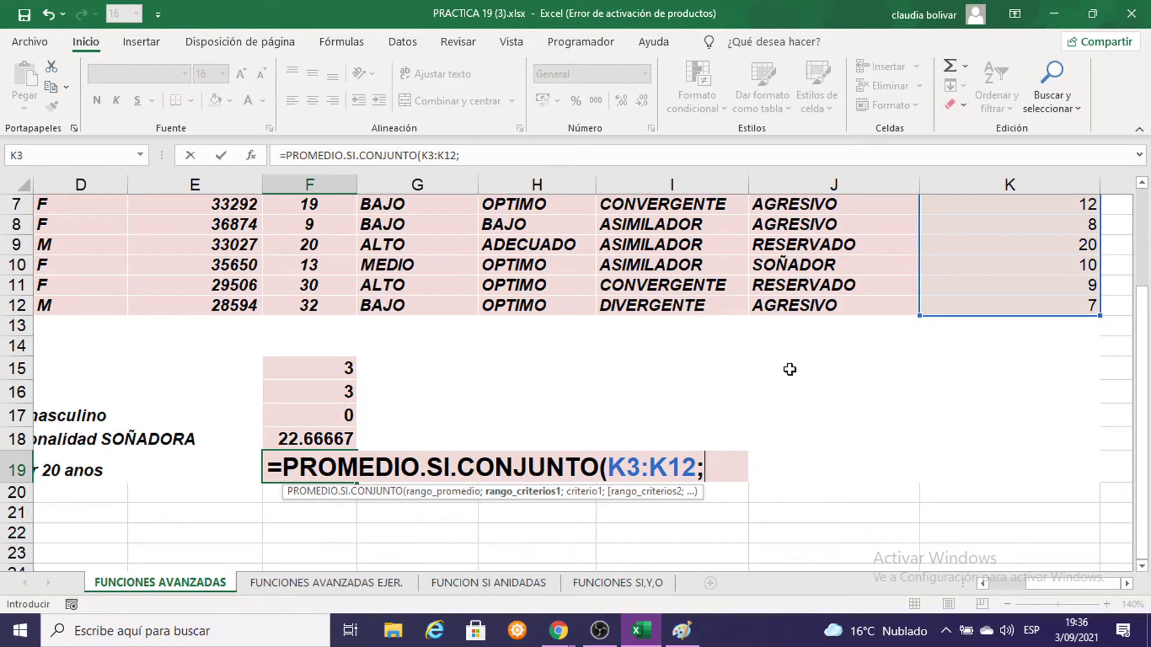
# Add the SEXO range D3:D12 with criterion D10 to the F19 PROMEDIO.SI.CONJUNTO formula
pyautogui.scroll(2, 782, 369)
pyautogui.scroll(-3, 777, 377)
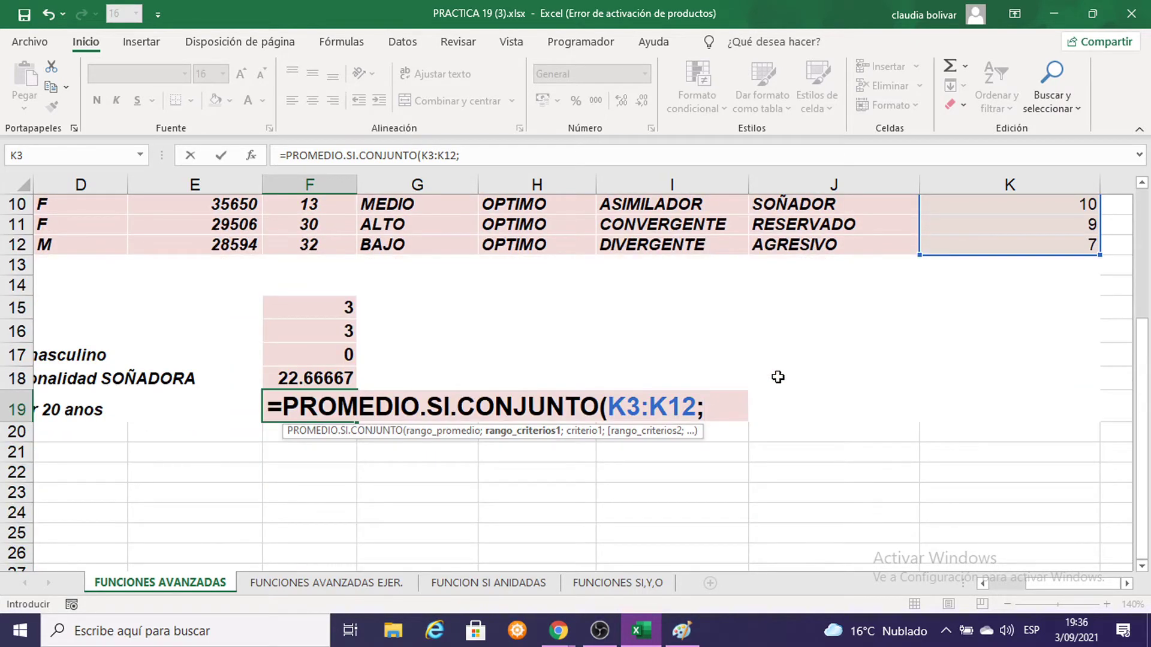
pyautogui.scroll(2, 776, 379)
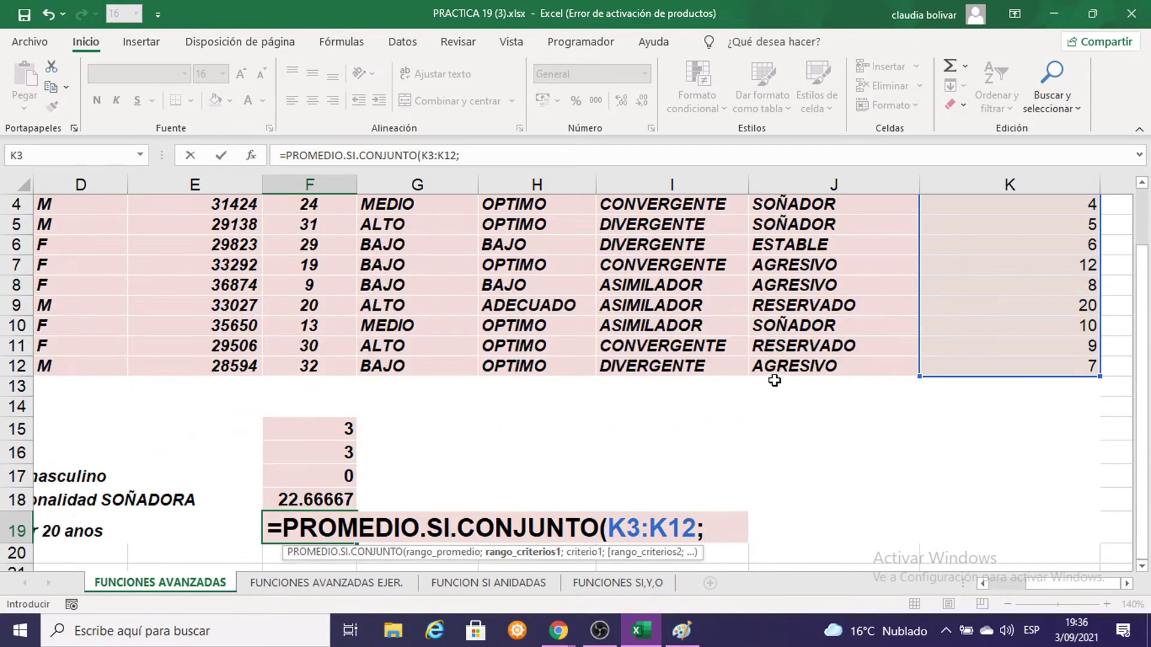
pyautogui.moveTo(1031, 592); pyautogui.dragTo(1011, 592)
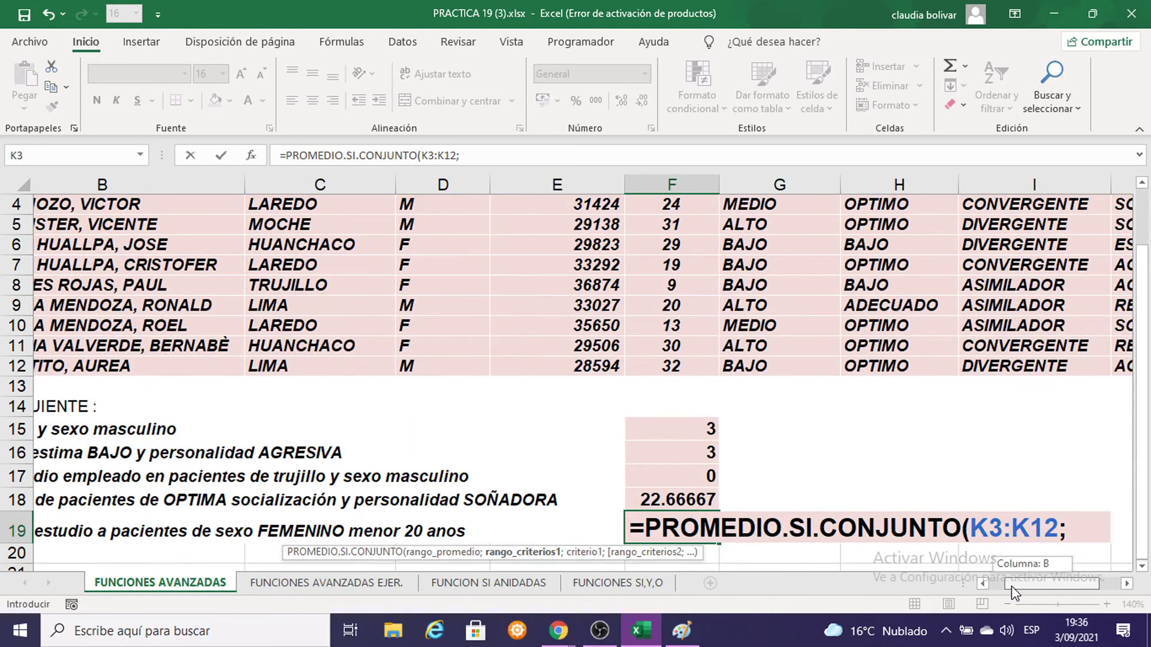
pyautogui.moveTo(1012, 587); pyautogui.dragTo(1010, 587)
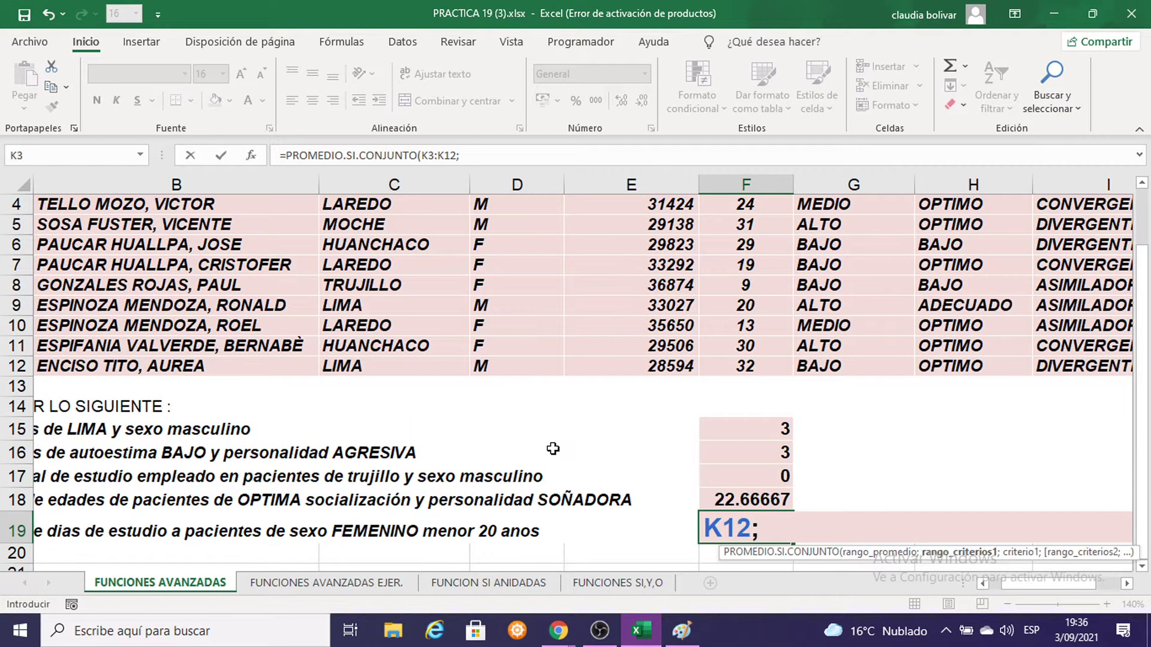
pyautogui.scroll(1, 554, 446)
pyautogui.moveTo(493, 248)
pyautogui.mouseDown()
pyautogui.moveTo(467, 372)
pyautogui.moveTo(479, 431)
pyautogui.mouseUp()
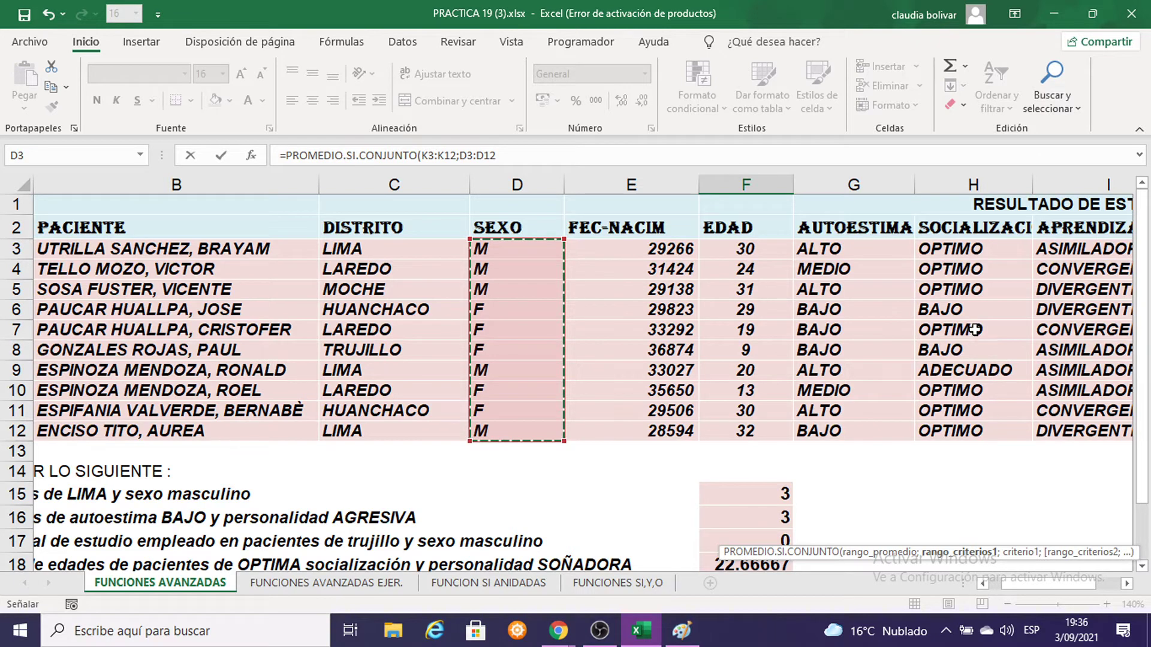
pyautogui.scroll(-2, 976, 326)
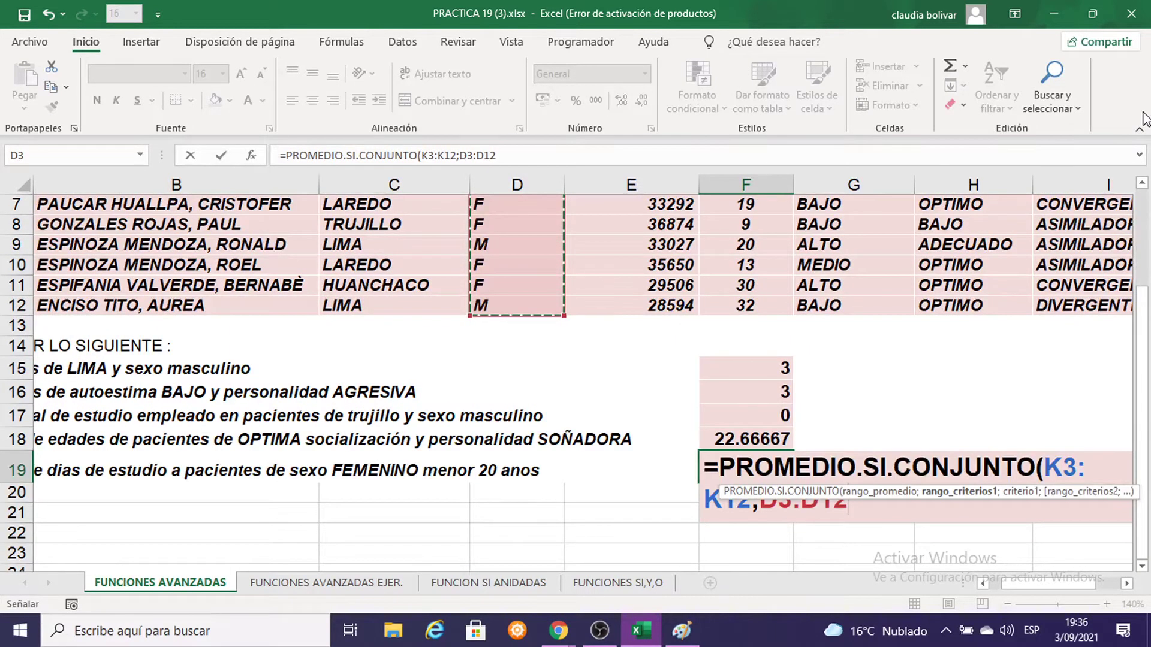
pyautogui.write(';')
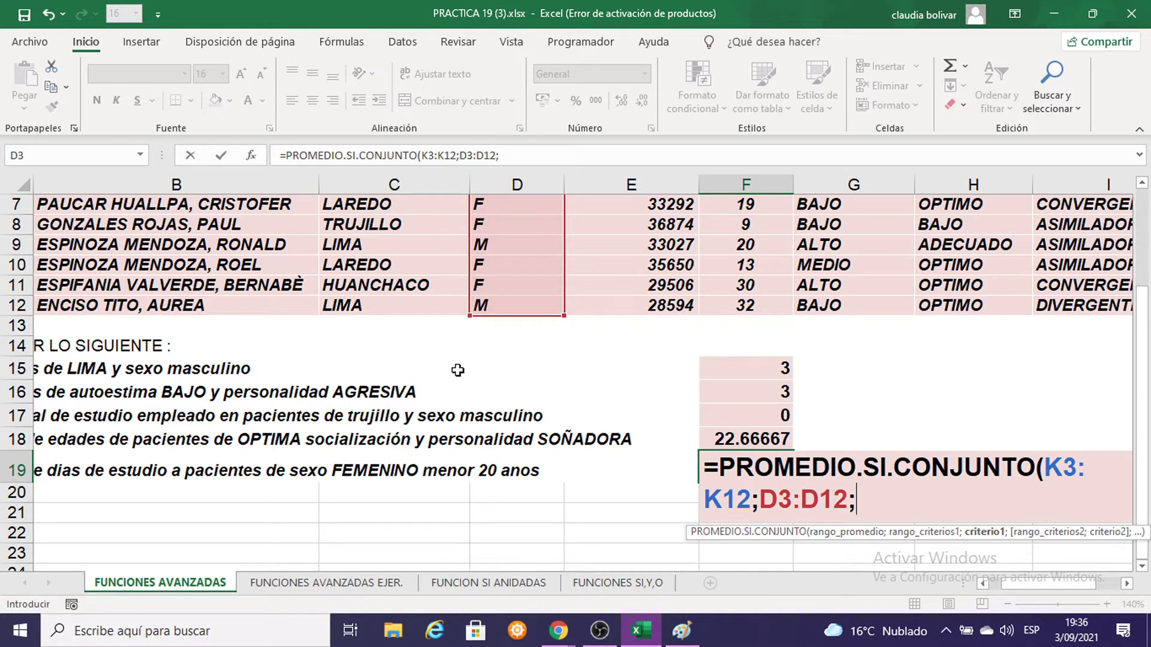
pyautogui.click(507, 267)
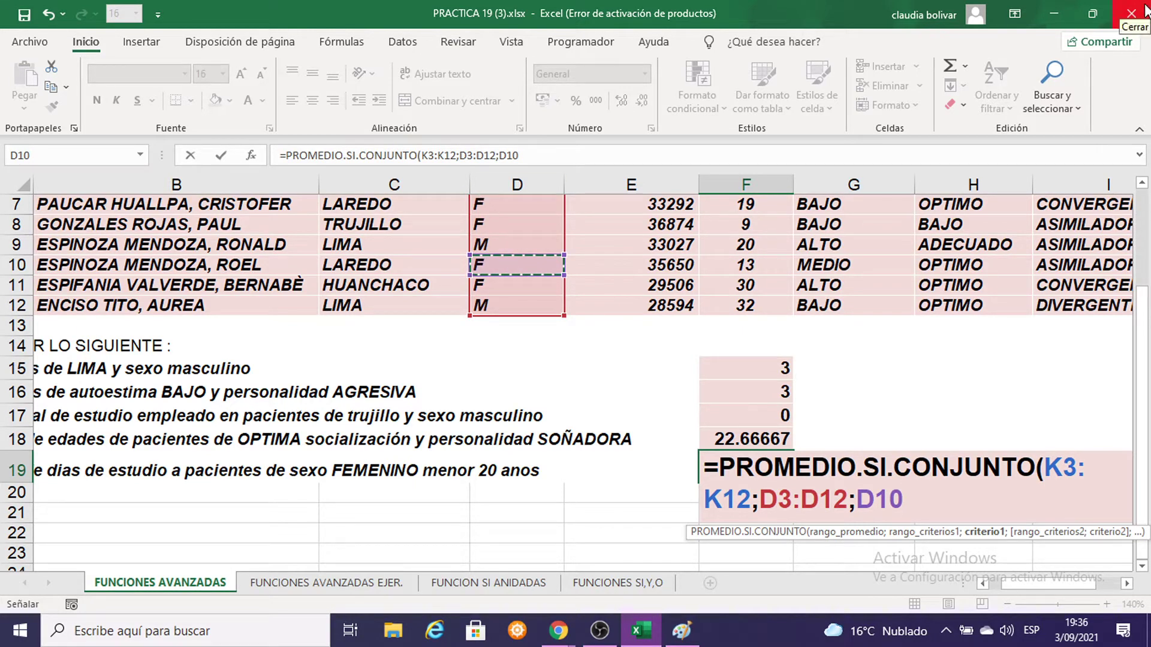
# Add the EDAD range F3:F12 as the next criteria range in F19
pyautogui.write(';')
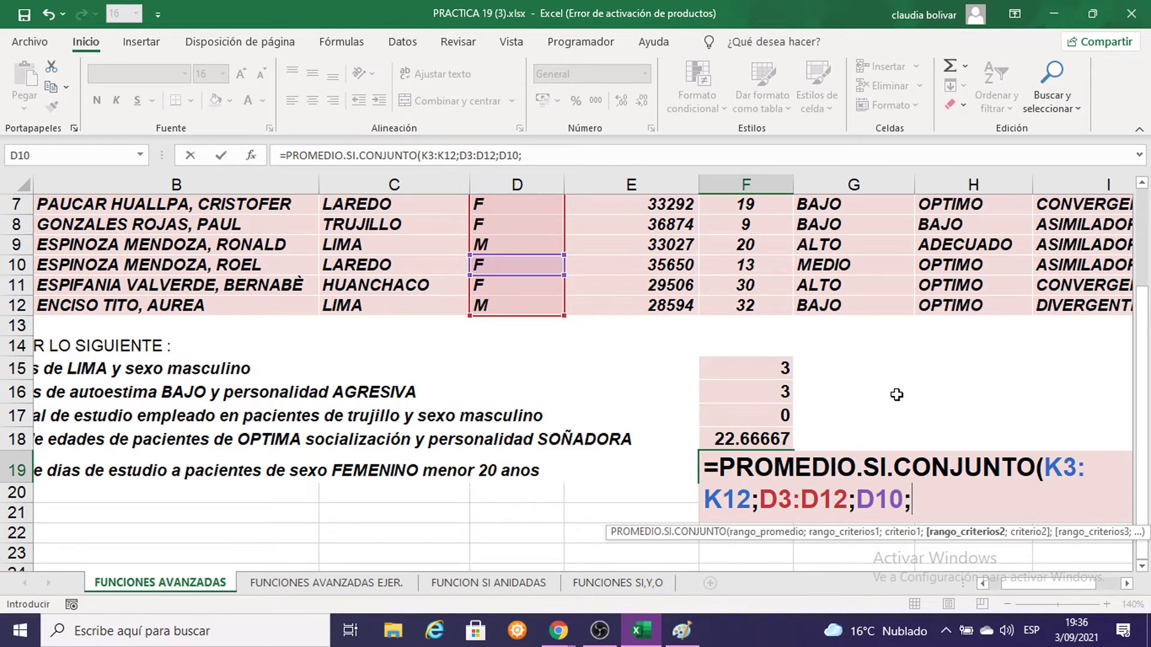
pyautogui.scroll(2, 903, 372)
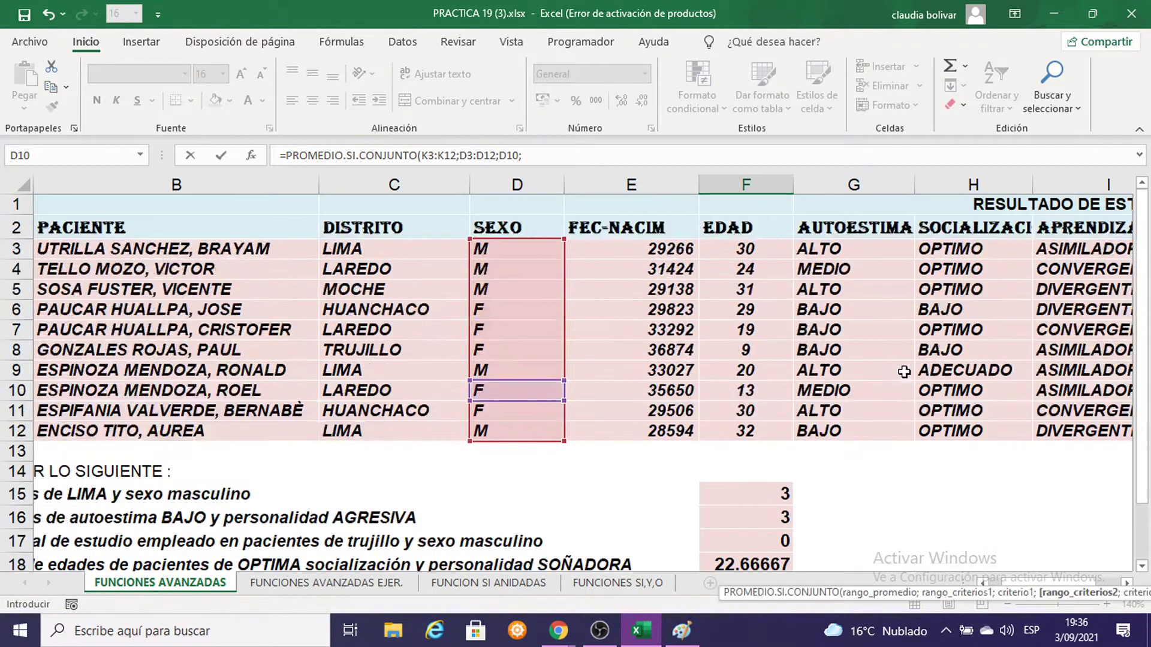
pyautogui.moveTo(756, 250); pyautogui.dragTo(768, 430)
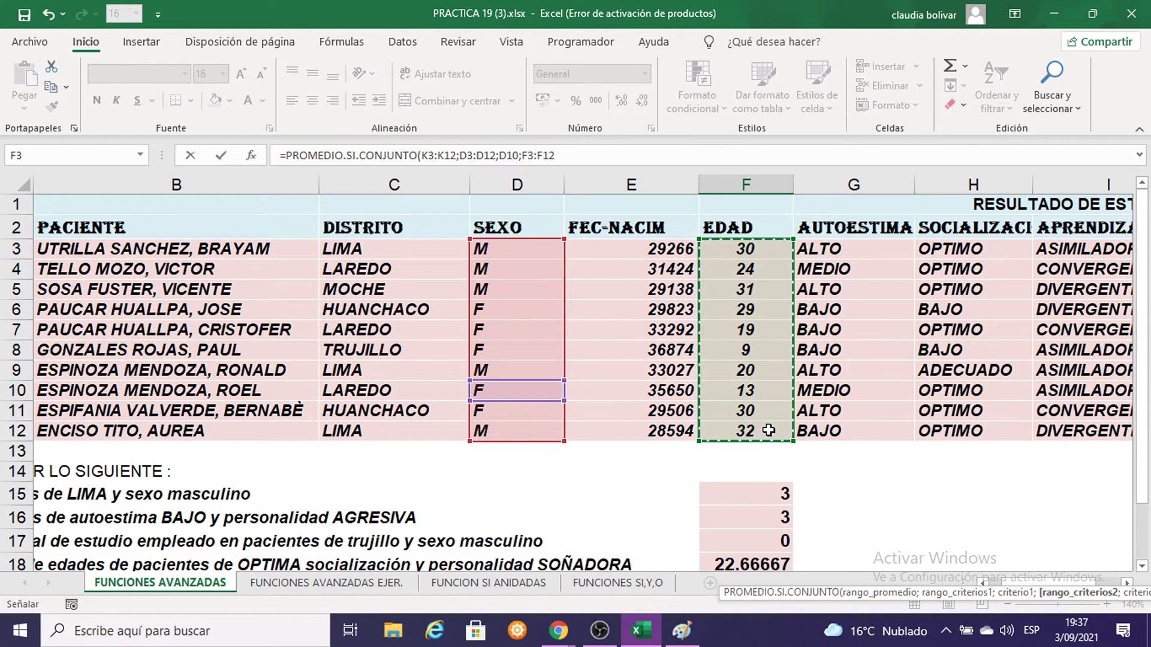
pyautogui.scroll(-3, 1032, 359)
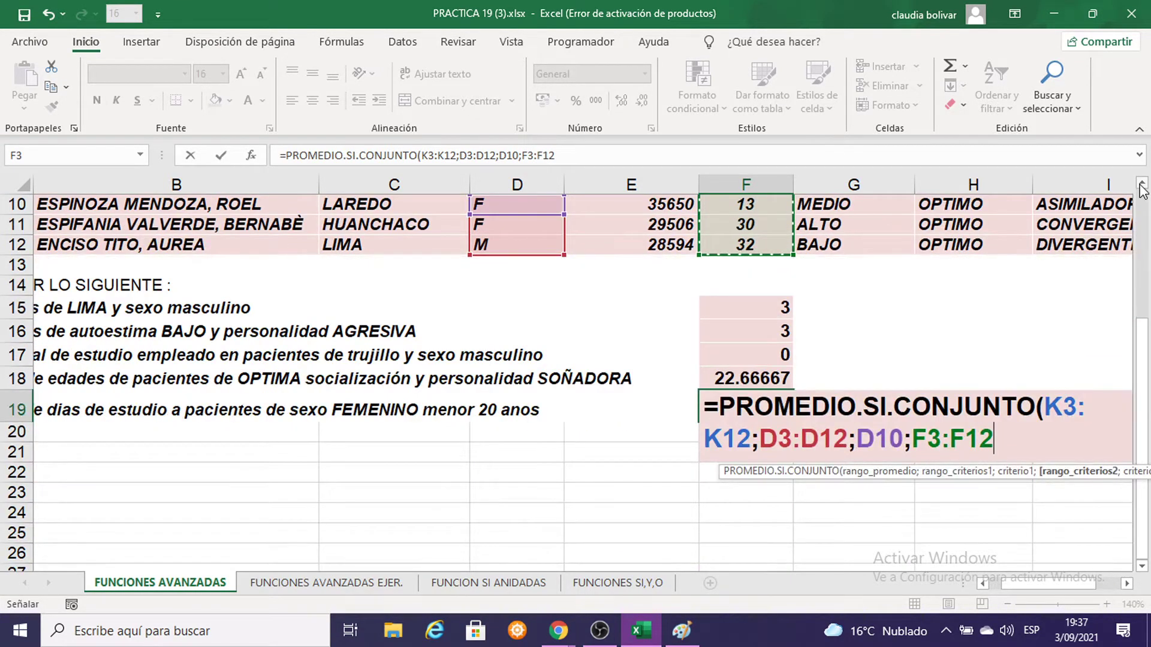
# Complete the F19 formula with the ">20" age criterion so it returns 7.5
pyautogui.write(';')
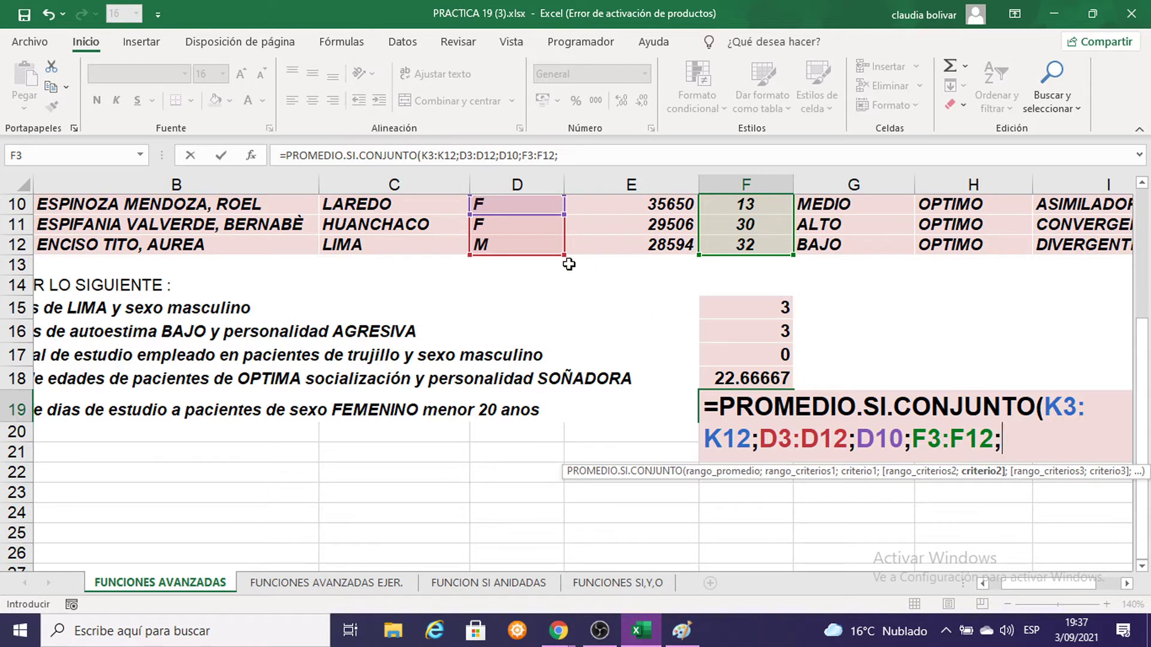
pyautogui.scroll(1, 549, 248)
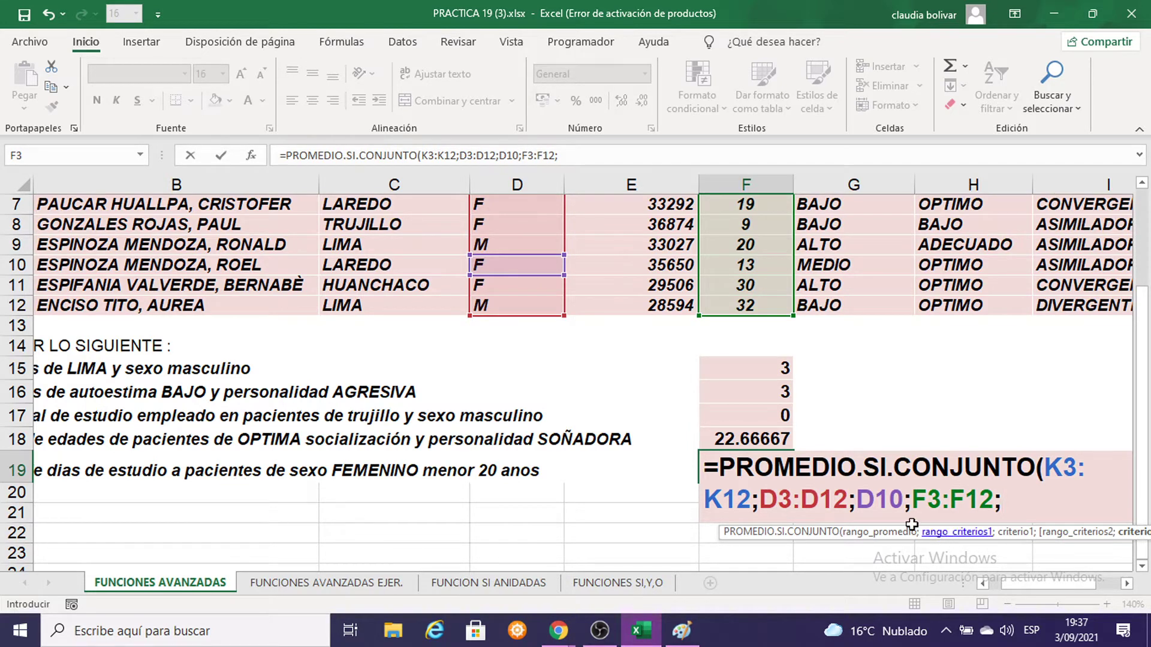
pyautogui.moveTo(1012, 576); pyautogui.dragTo(996, 585)
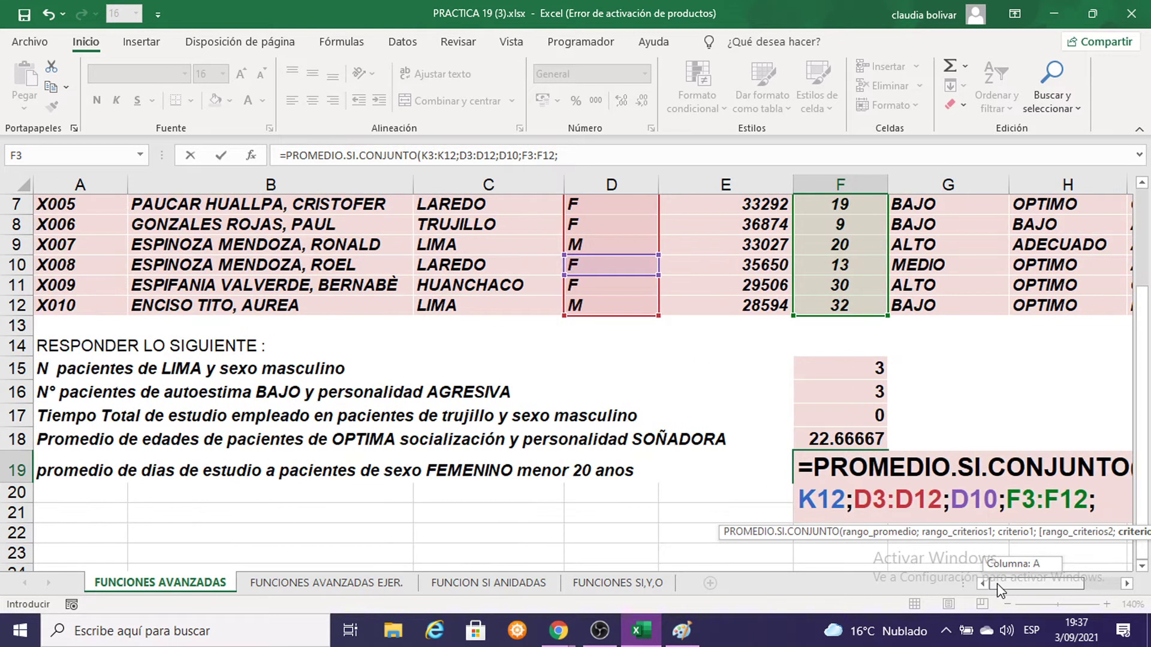
pyautogui.moveTo(998, 584); pyautogui.dragTo(1043, 584)
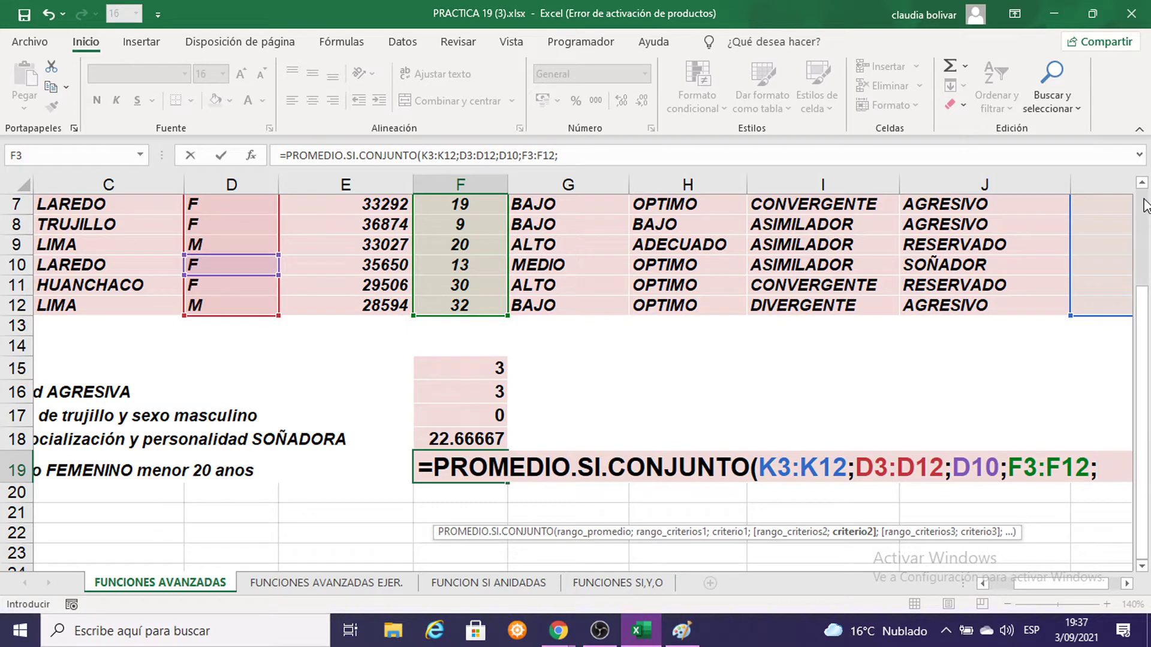
pyautogui.write('">')
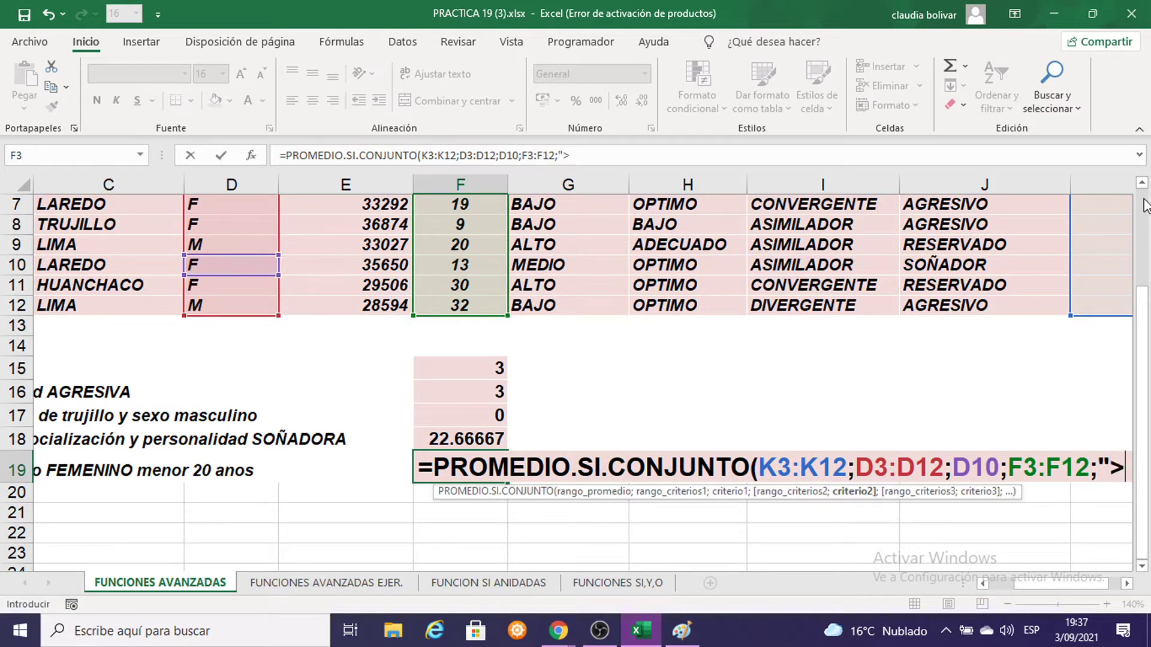
pyautogui.write('2')
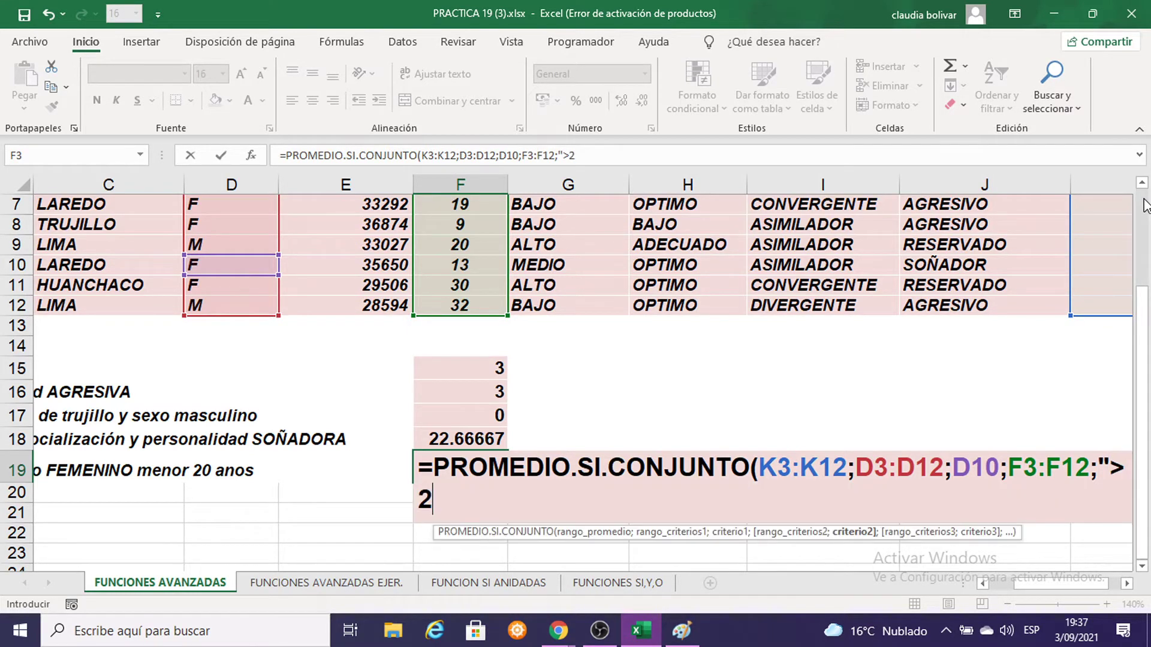
pyautogui.write('0')
pyautogui.write('"')
pyautogui.write(')')
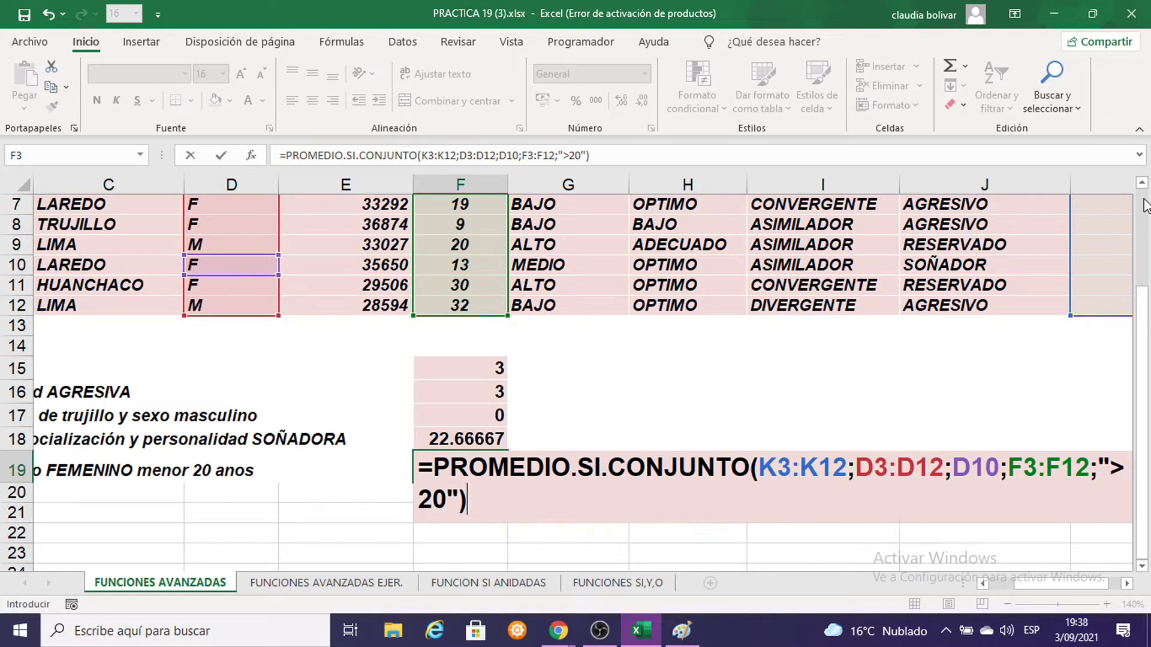
pyautogui.press('Return')
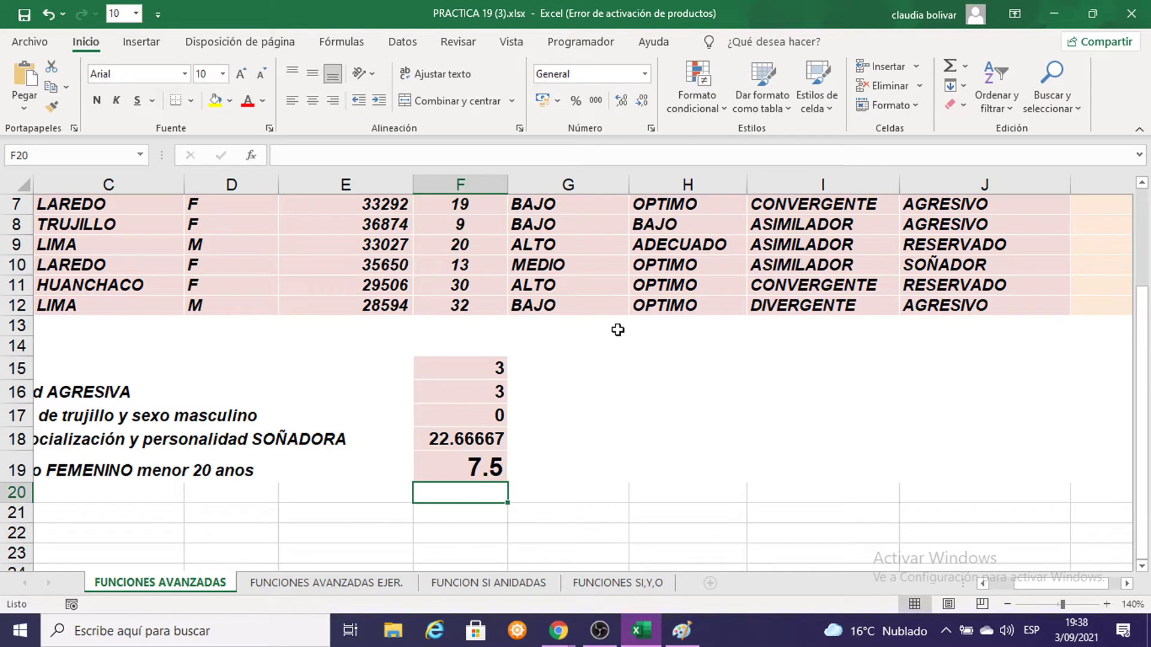
# Change F19's age criterion from ">20" to "<20" so the average becomes 10
pyautogui.doubleClick(480, 472)
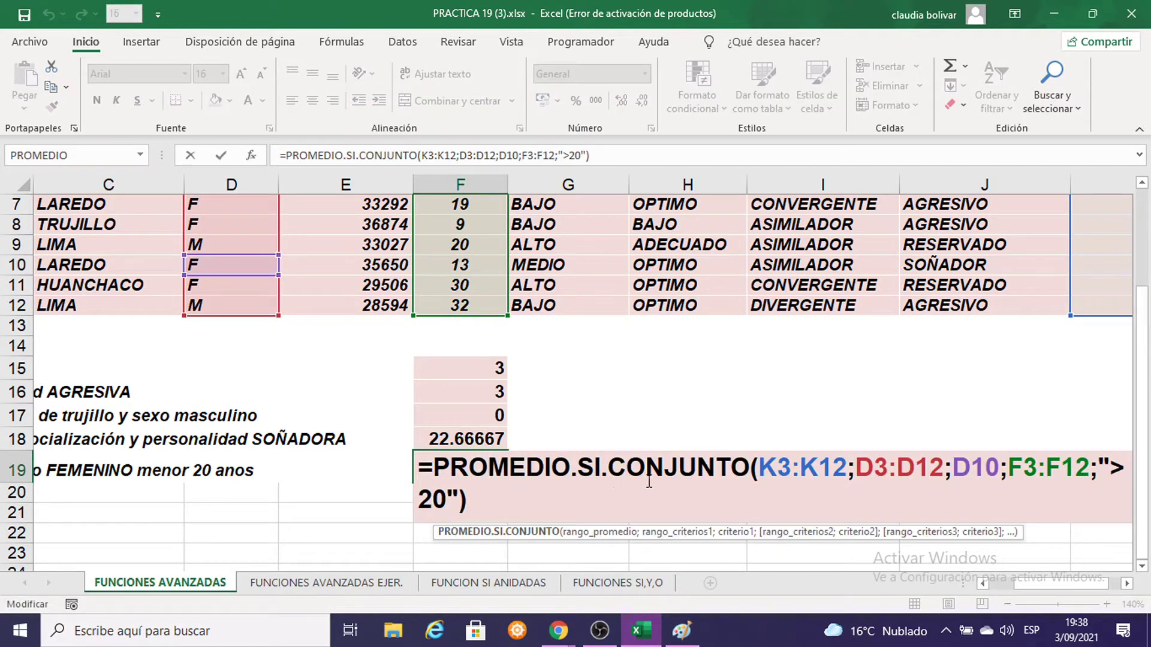
pyautogui.click(1127, 583)
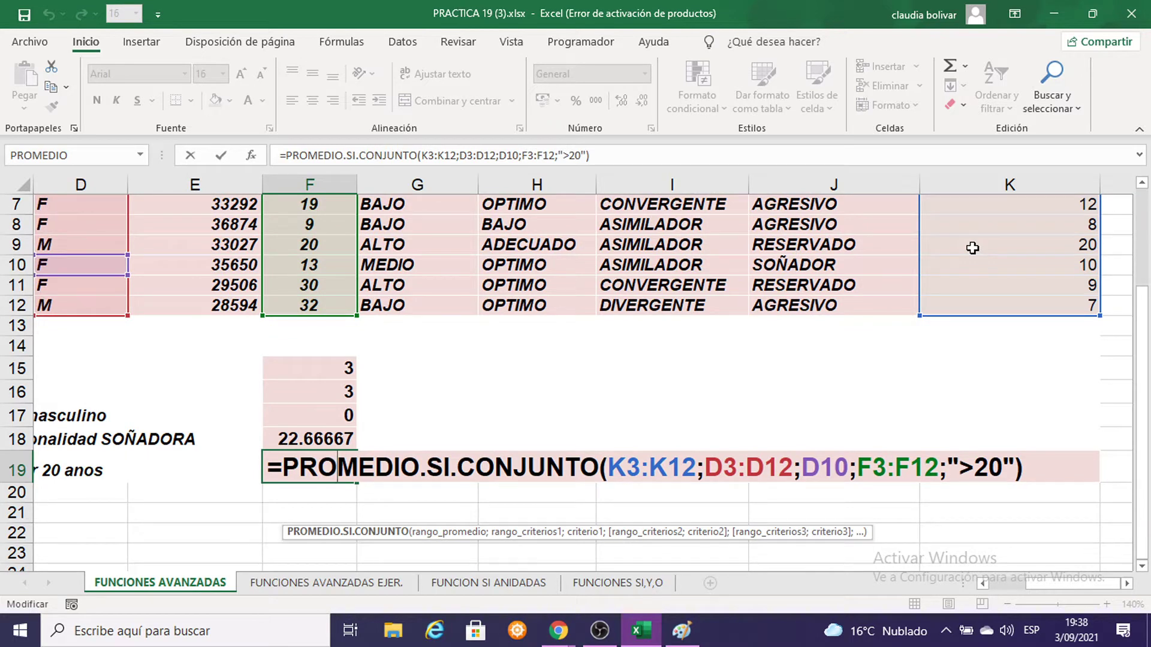
pyautogui.moveTo(1056, 583); pyautogui.dragTo(1041, 581)
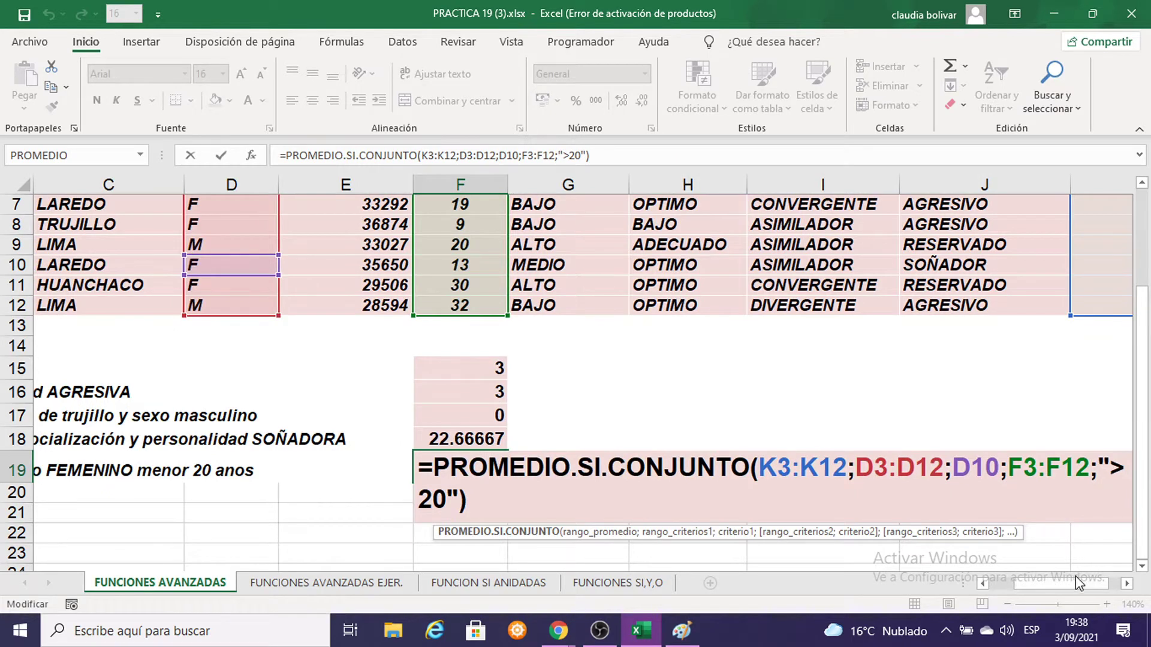
pyautogui.click(1125, 584)
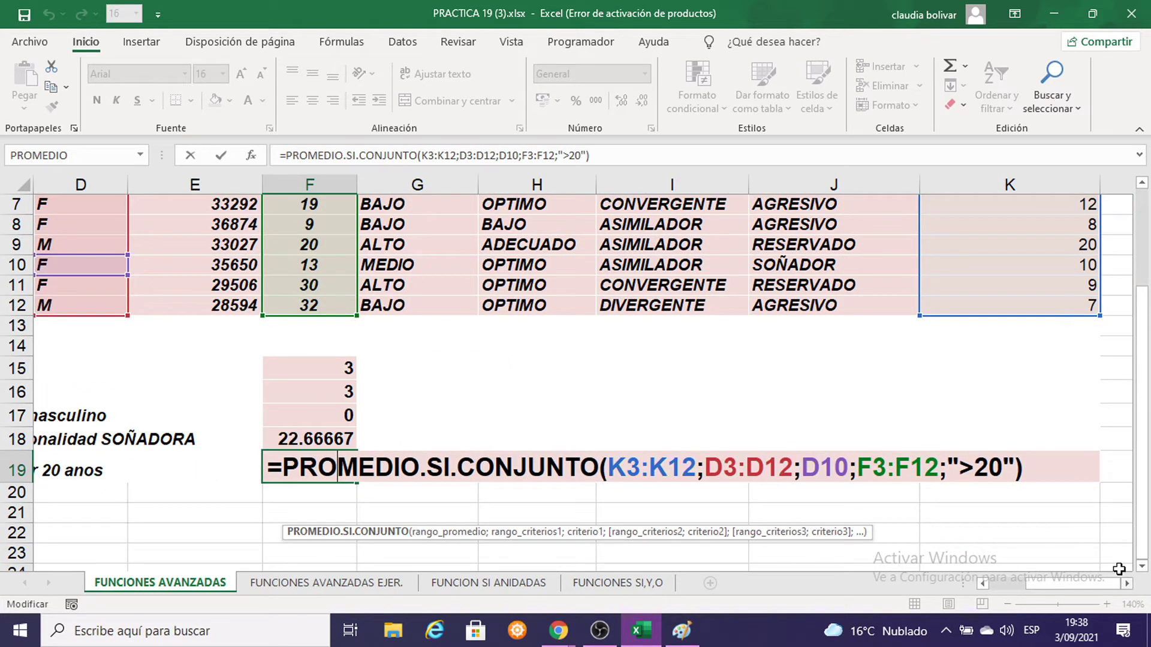
pyautogui.click(968, 460)
pyautogui.press('Delete')
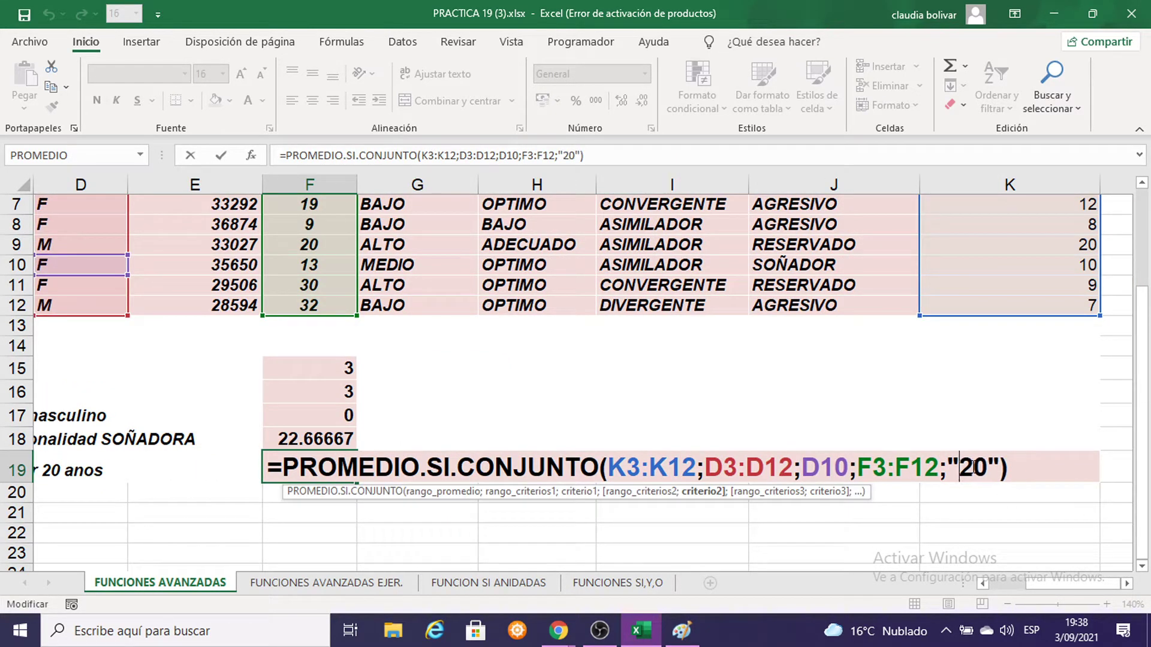
pyautogui.write('>')
pyautogui.press('BackSpace')
pyautogui.write('<')
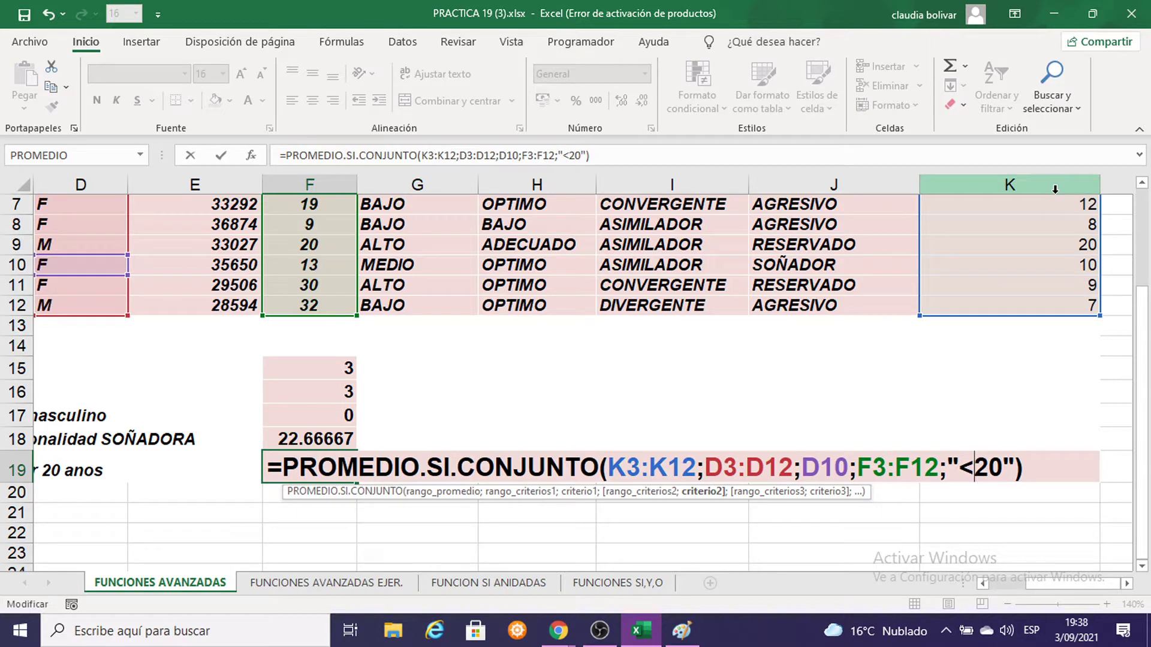
pyautogui.press('Return')
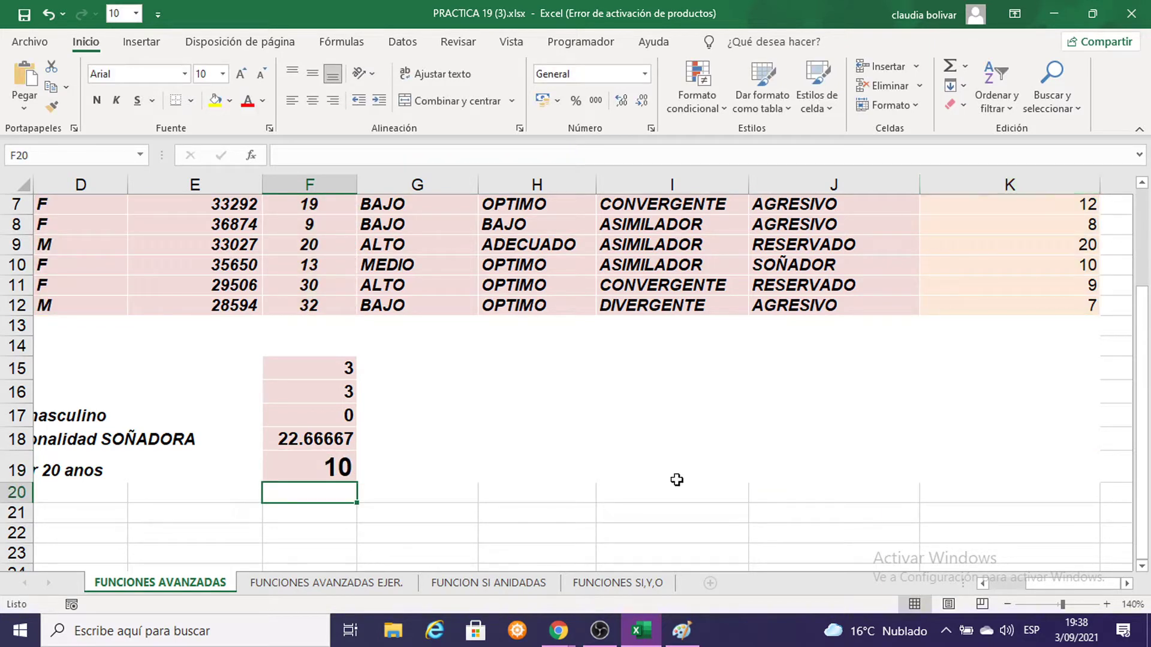
# Reopen the F19 formula to review the "<20" criterion
pyautogui.click(318, 464)
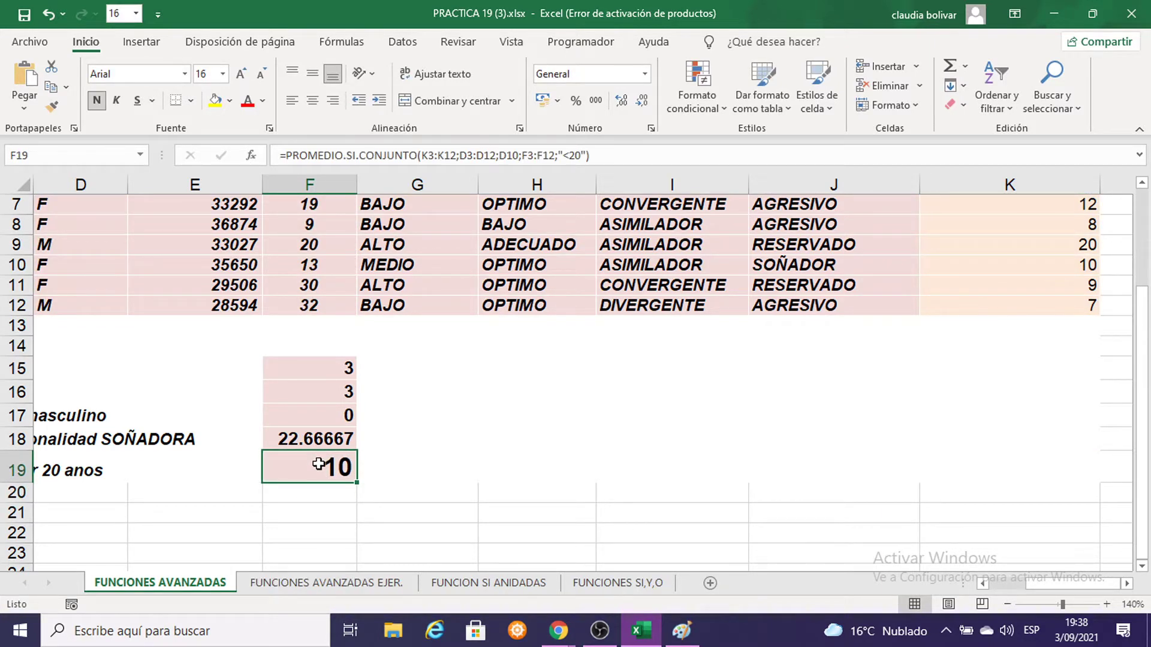
pyautogui.doubleClick(318, 467)
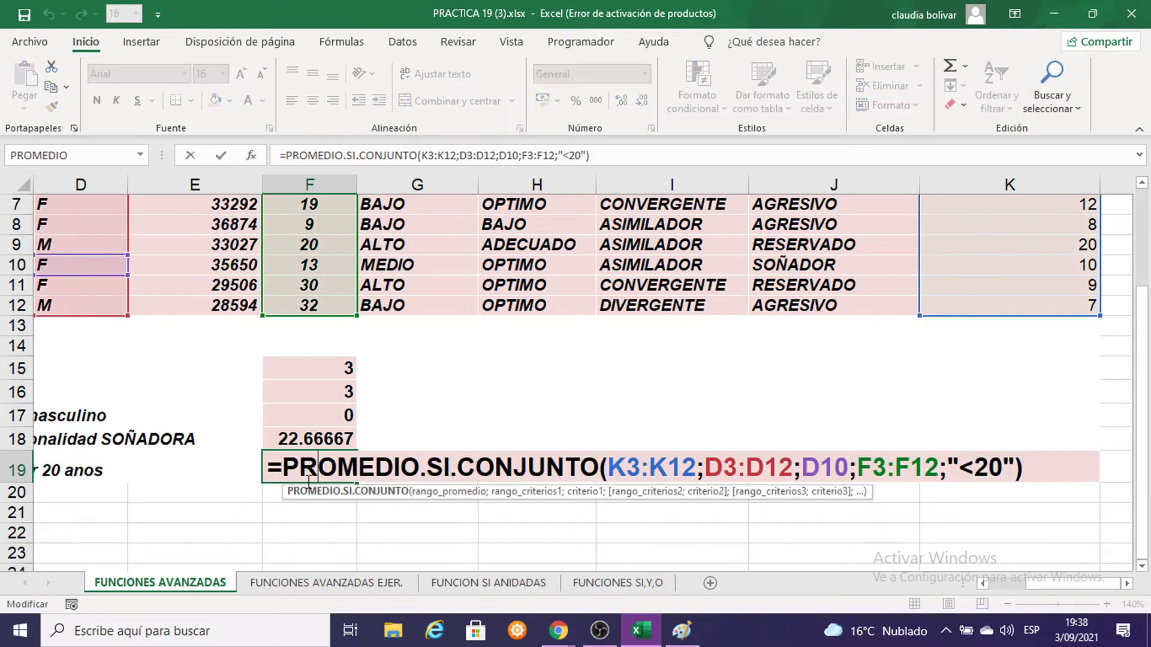
pyautogui.moveTo(1049, 583)
pyautogui.mouseDown()
pyautogui.moveTo(1005, 603)
pyautogui.moveTo(1066, 579)
pyautogui.mouseUp()
pyautogui.click(558, 630)
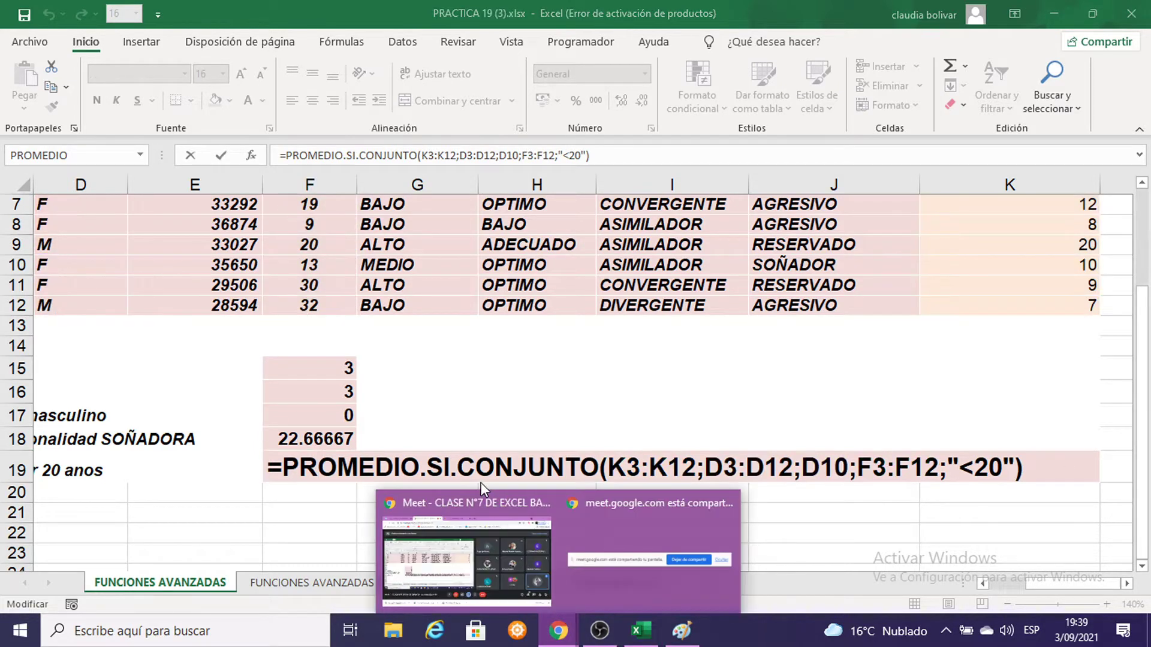
pyautogui.click(459, 501)
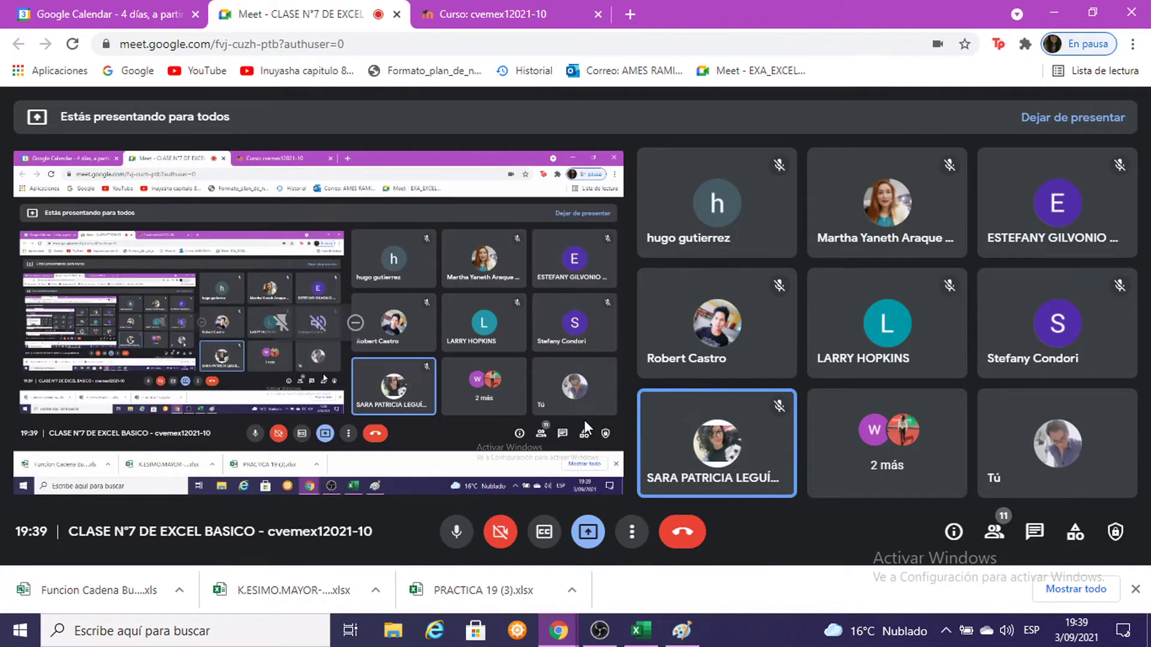
pyautogui.click(1055, 18)
pyautogui.click(1023, 469)
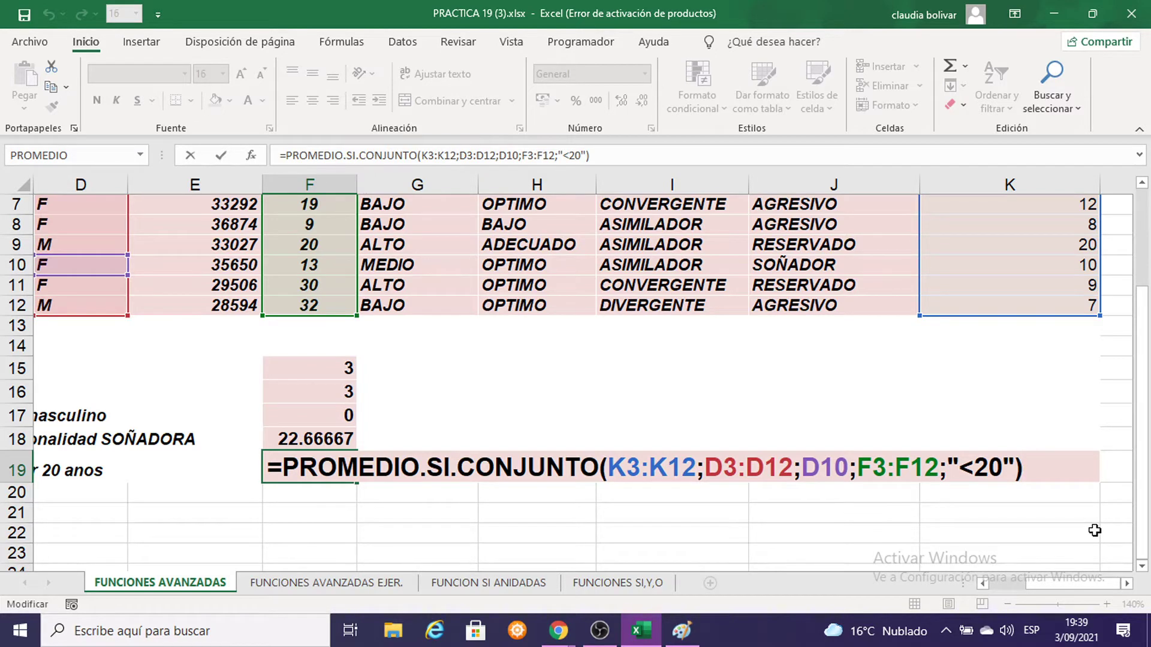
# Confirm F19's formula, give its result of 10 font size 11, and zoom the view out
pyautogui.press('Return')
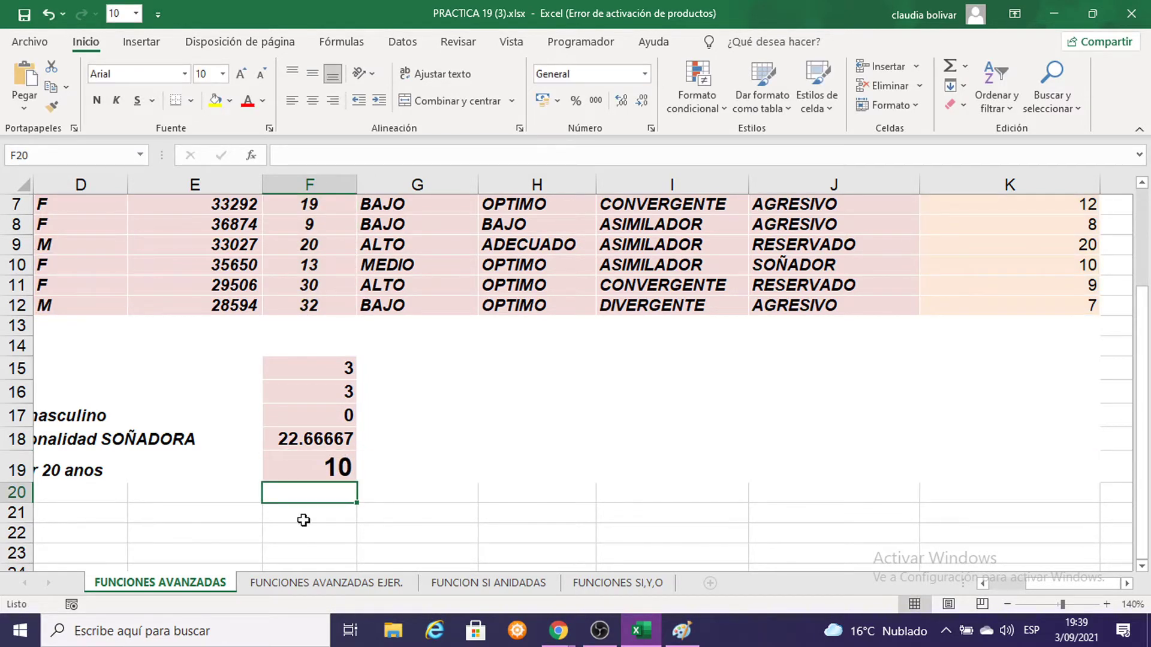
pyautogui.click(318, 472)
pyautogui.click(222, 74)
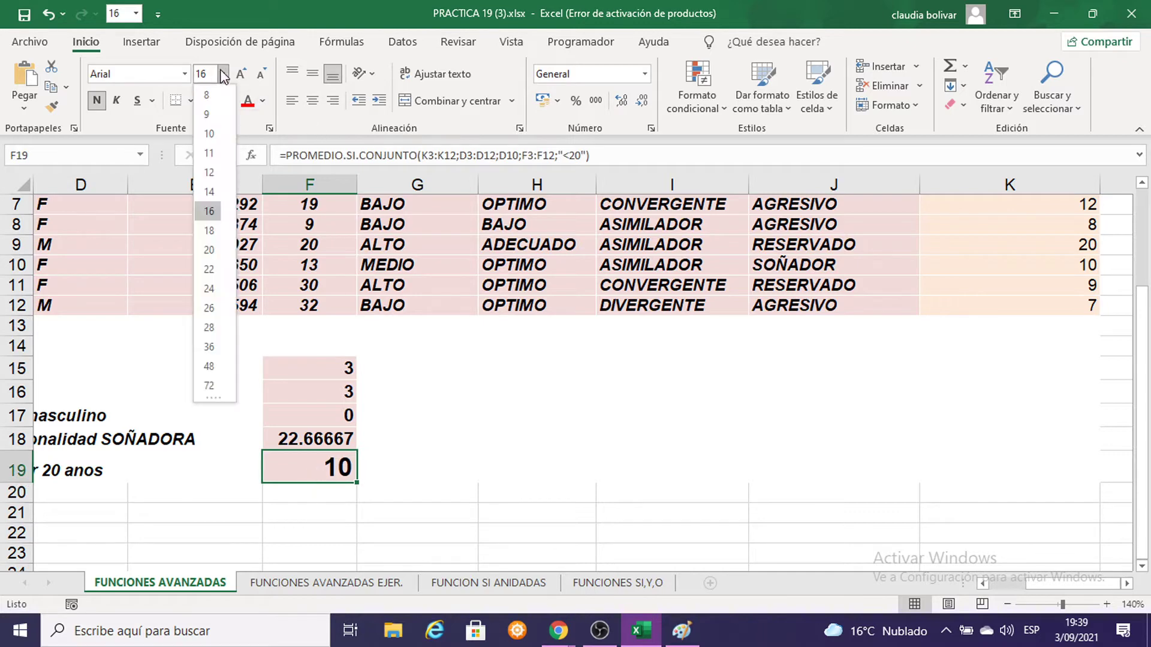
pyautogui.press('Escape')
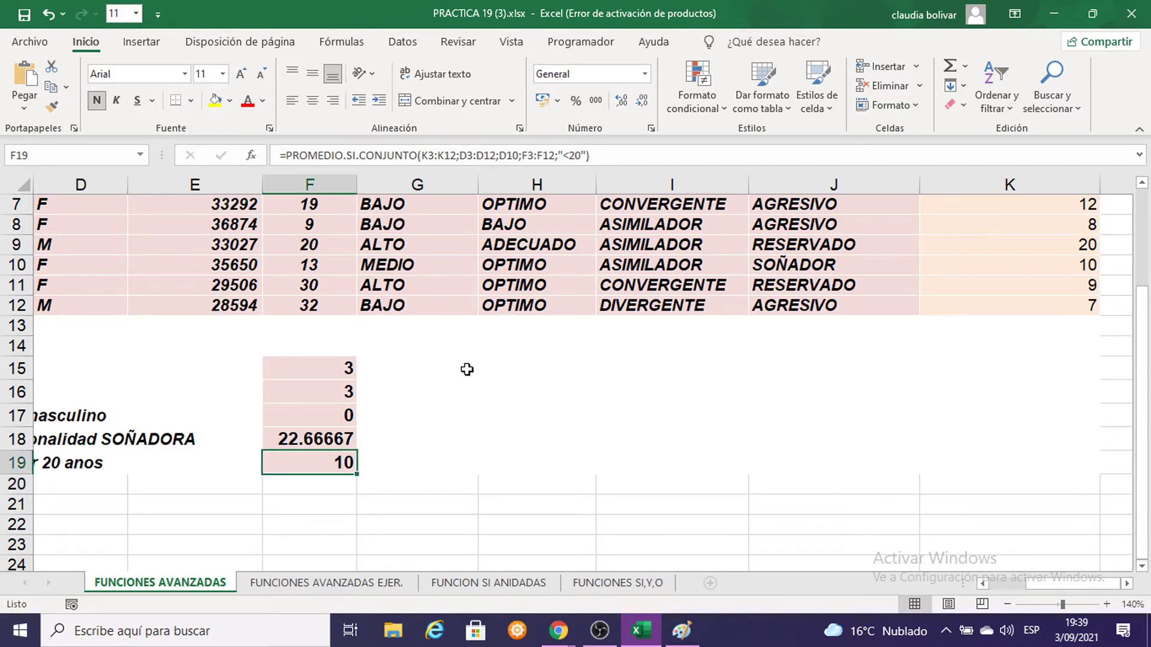
pyautogui.scroll(2, 465, 367)
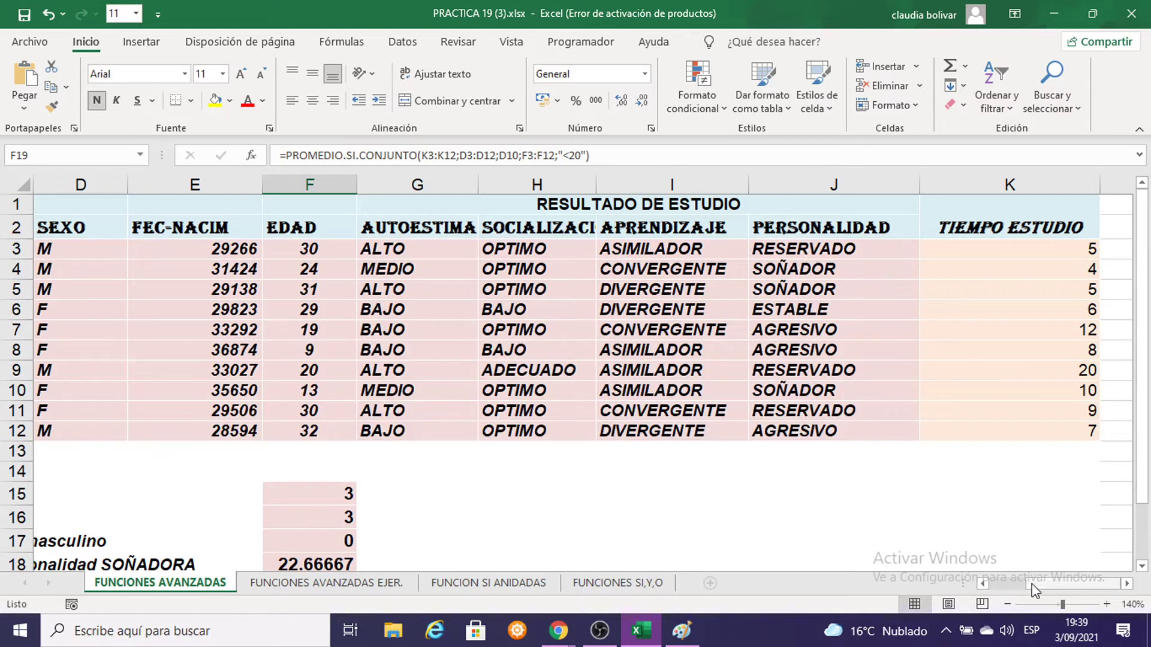
pyautogui.click(1007, 604)
pyautogui.click(1007, 604)
pyautogui.click(1008, 604)
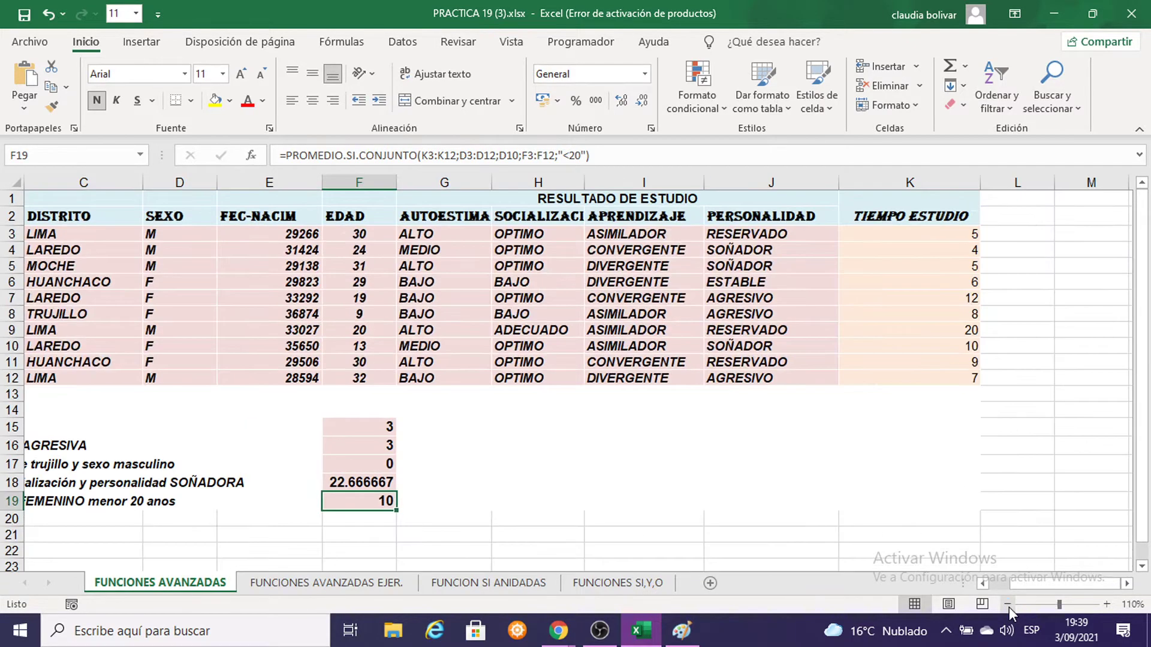
pyautogui.click(647, 413)
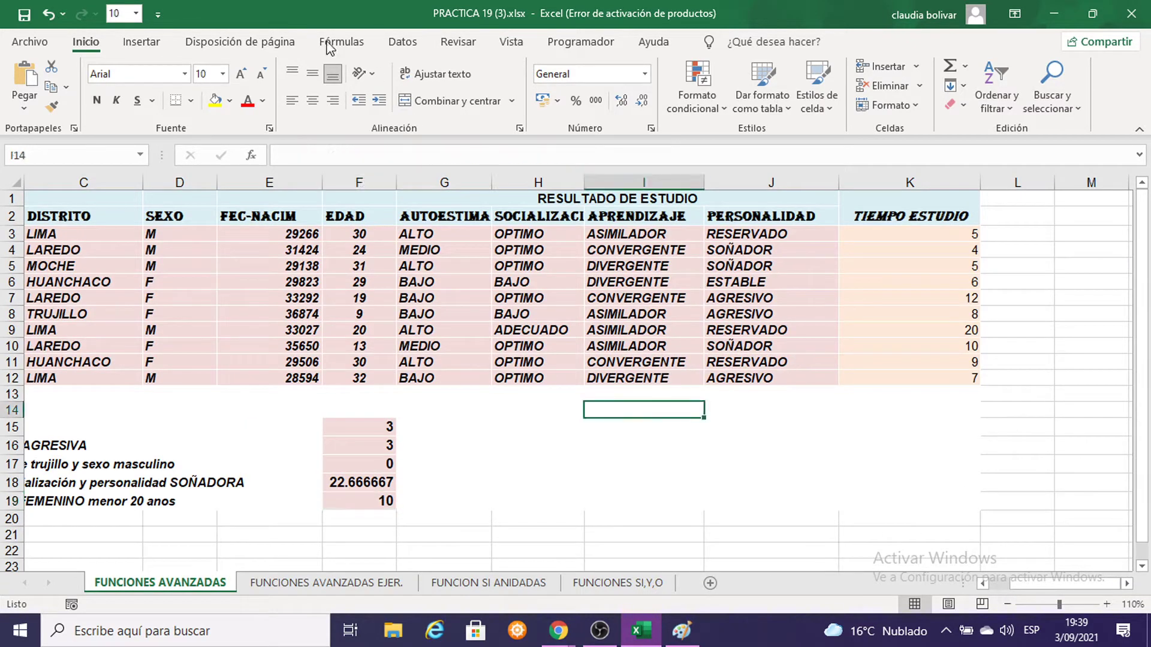
# On the FUNCIONES AVANZADAS EJER. sheet, make G7 under EDAD size 16 and bold
pyautogui.click(344, 583)
pyautogui.click(965, 282)
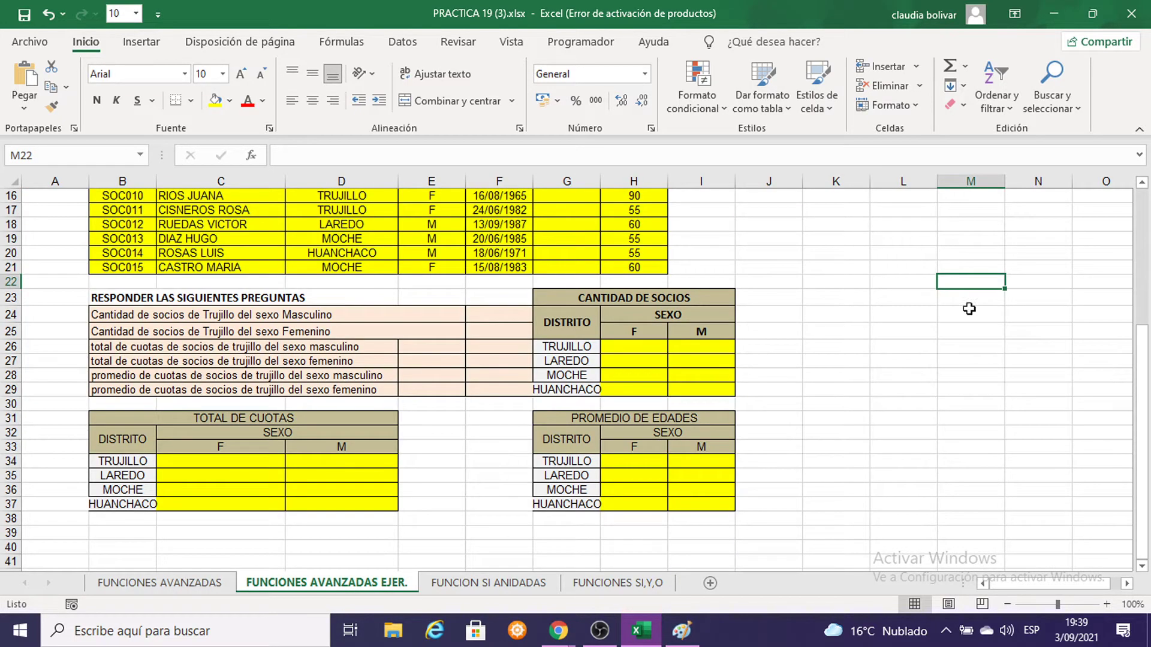
pyautogui.click(1107, 604)
pyautogui.click(1106, 604)
pyautogui.scroll(3, 978, 364)
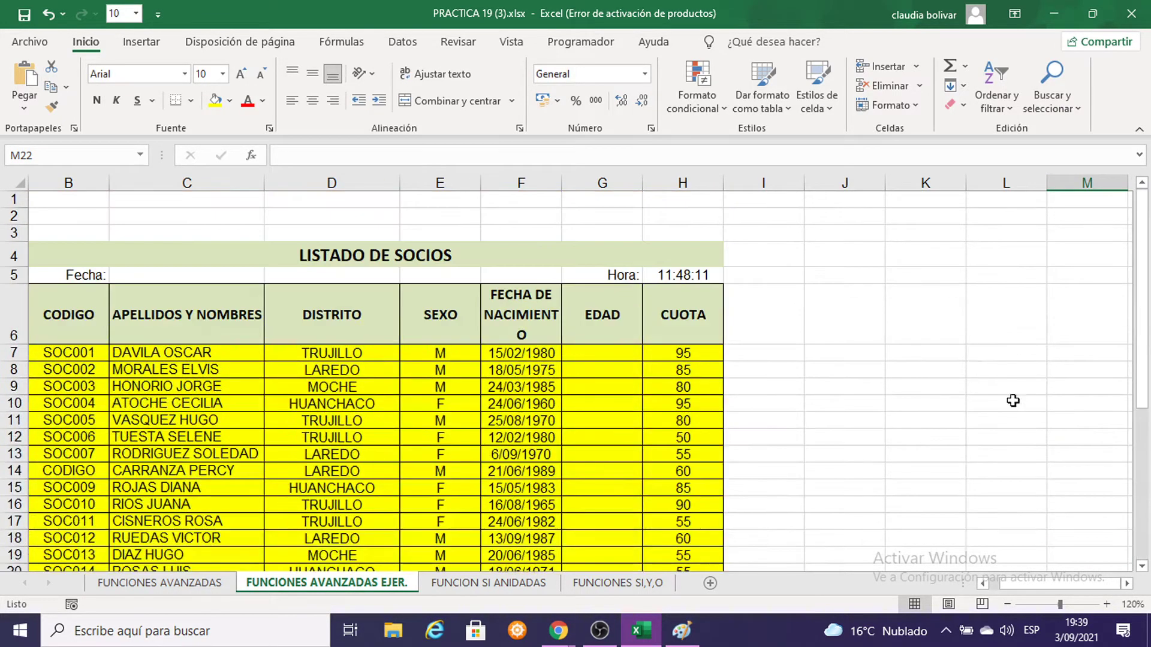
pyautogui.click(1106, 604)
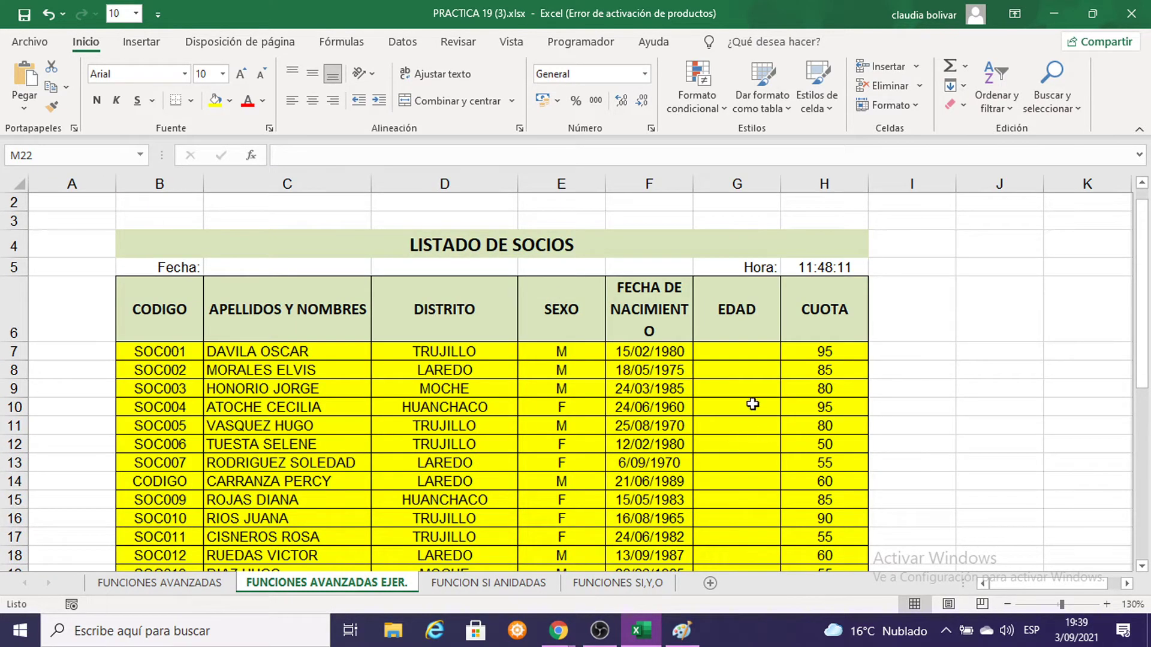
pyautogui.click(1105, 605)
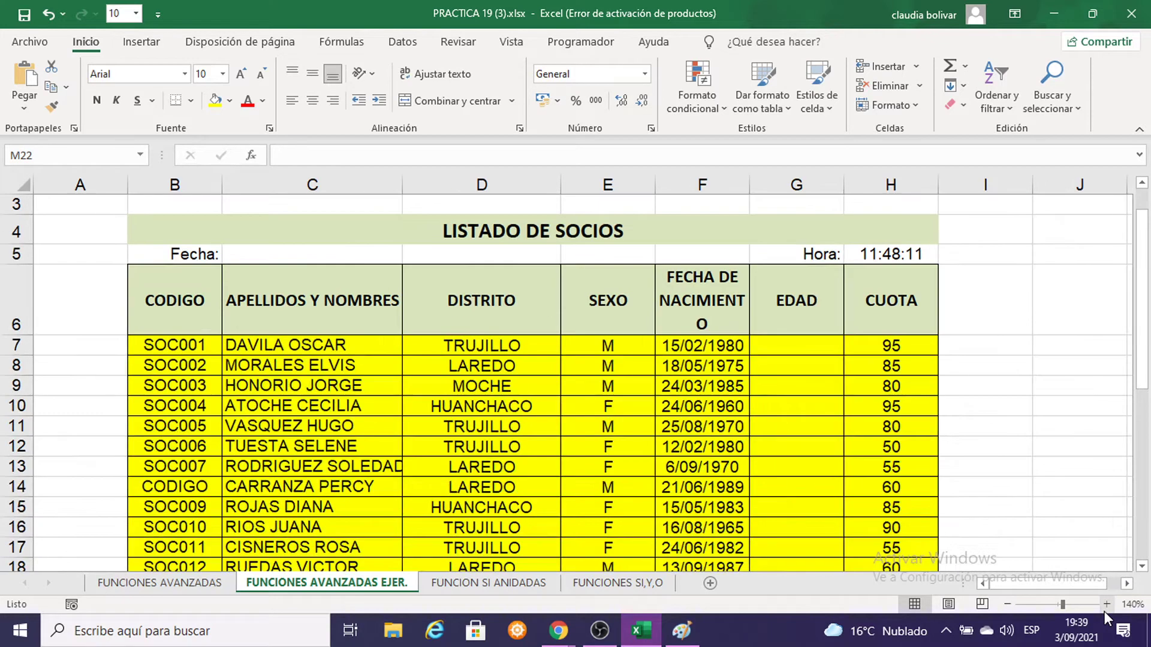
pyautogui.click(781, 347)
pyautogui.click(223, 74)
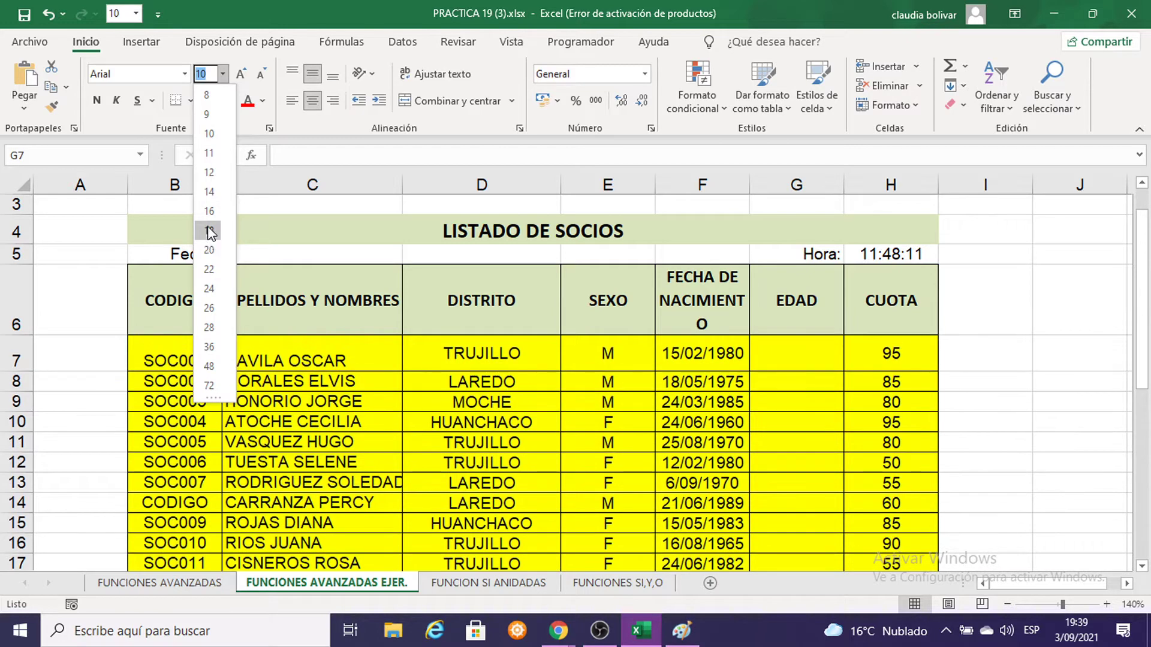
pyautogui.click(209, 211)
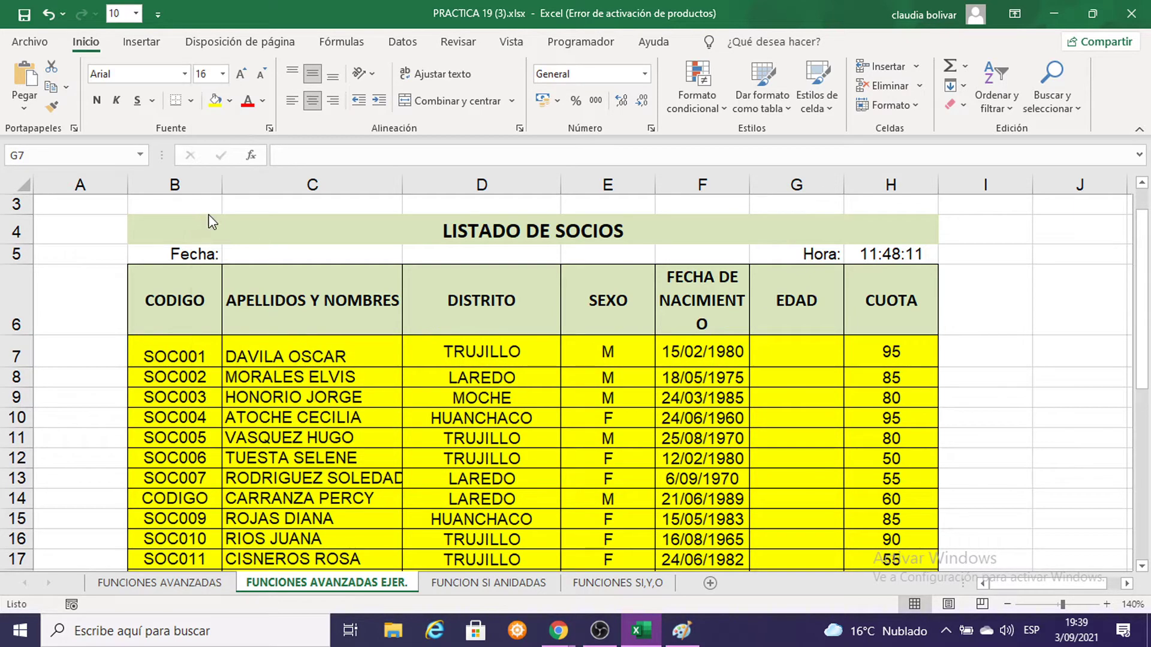
pyautogui.click(97, 101)
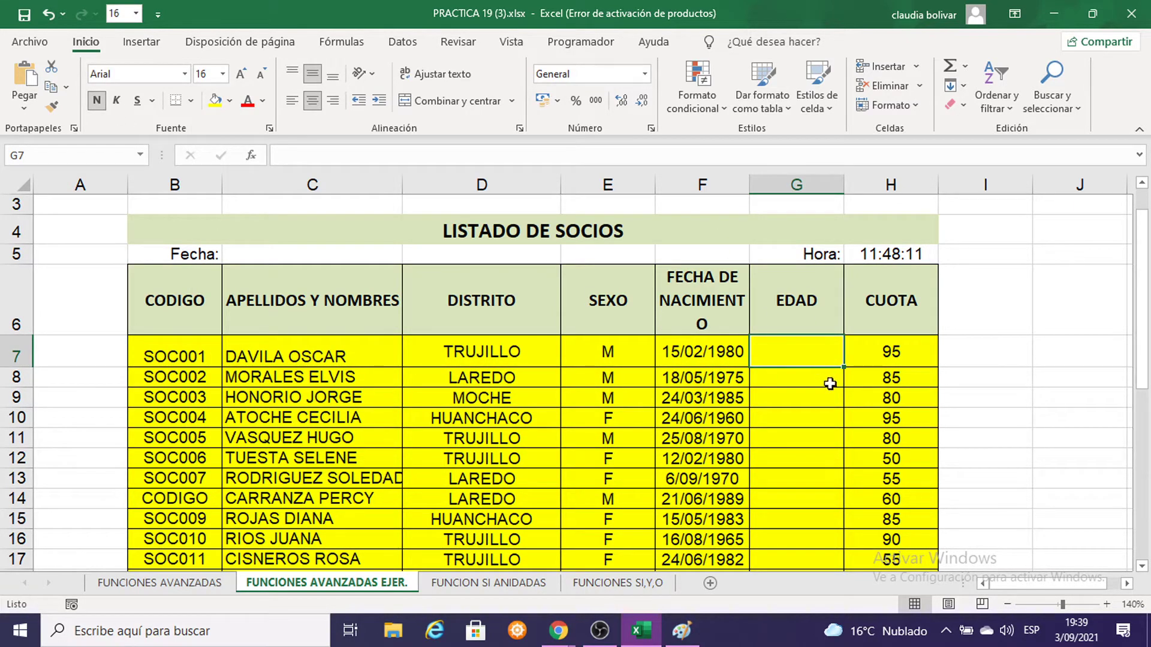
# Set the Fecha date cell C5 to font size 16 and bold
pyautogui.click(279, 254)
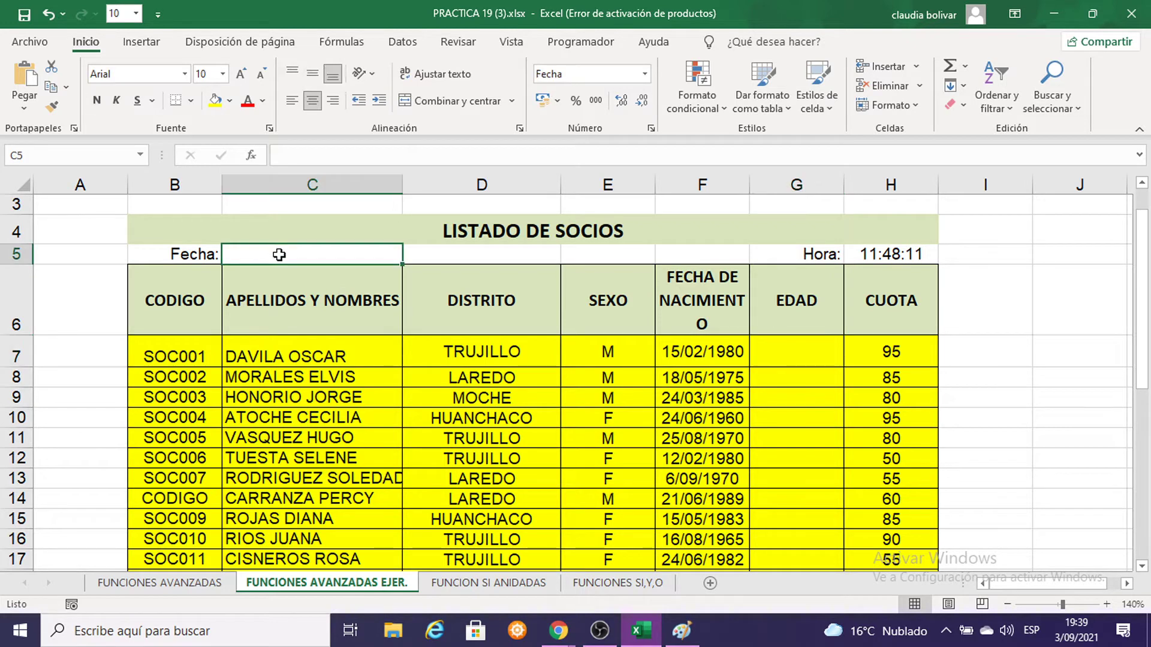
pyautogui.click(222, 74)
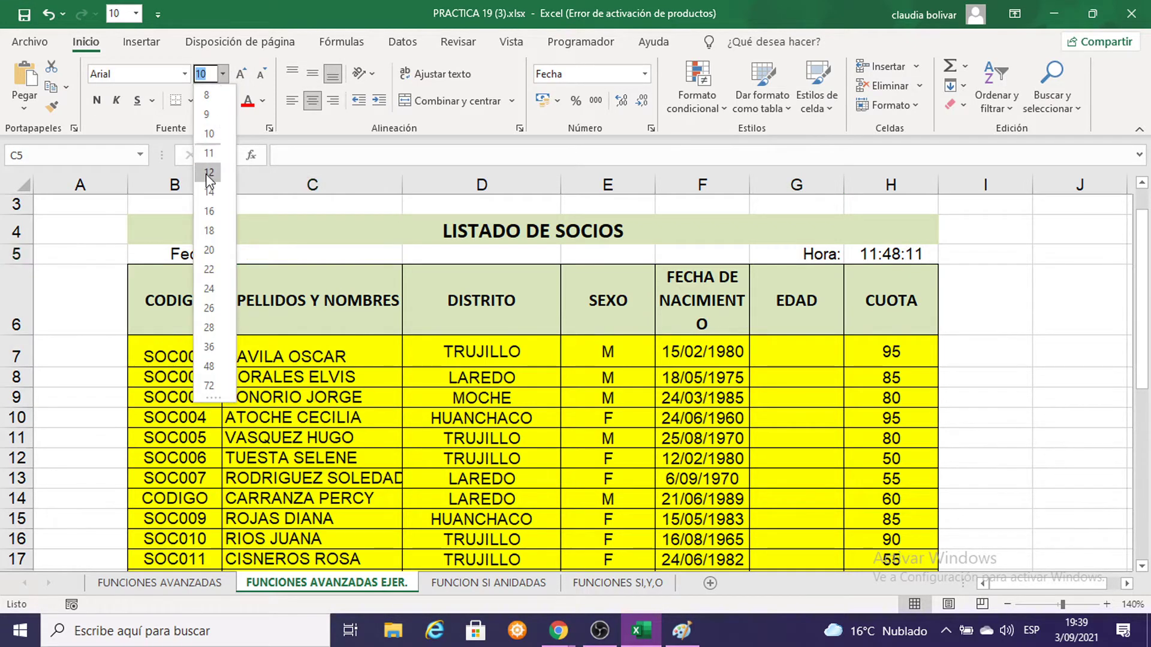
pyautogui.click(208, 211)
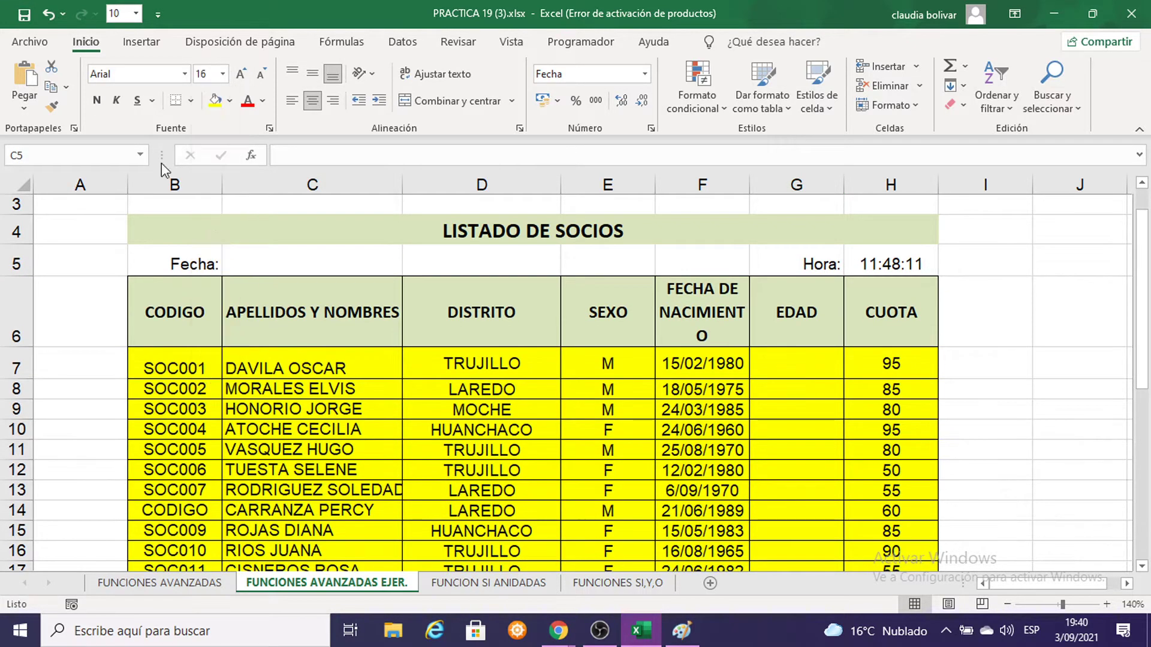
pyautogui.click(96, 100)
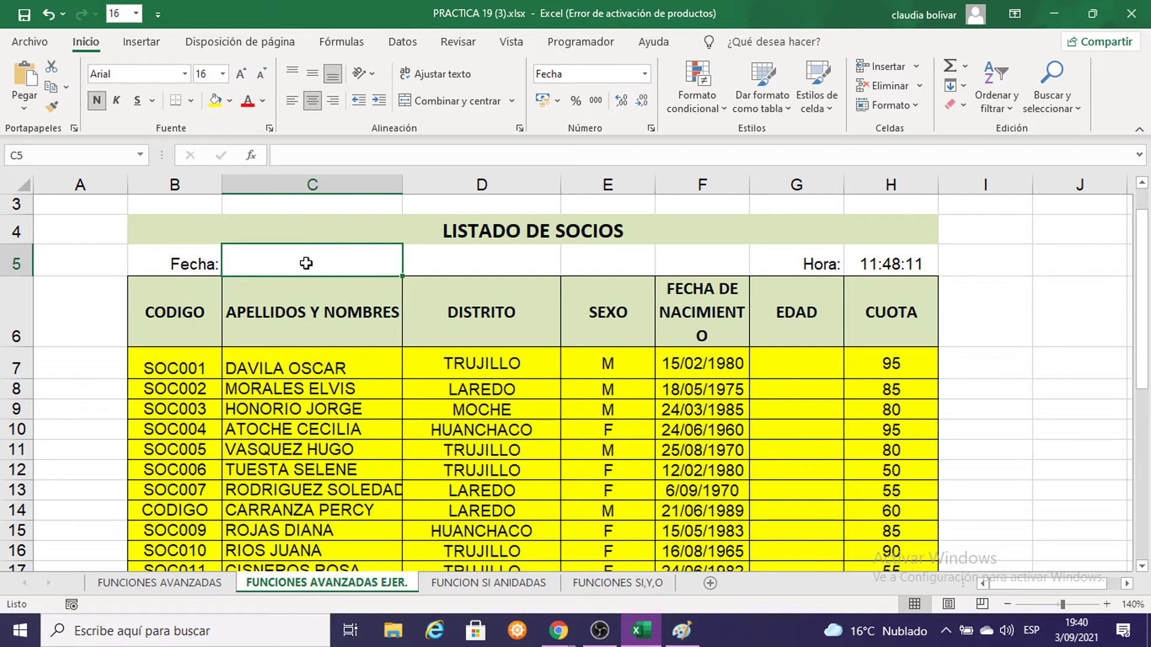
# Enter =HOY() in C5 so it shows today's date, 3/09/2021
pyautogui.write('=')
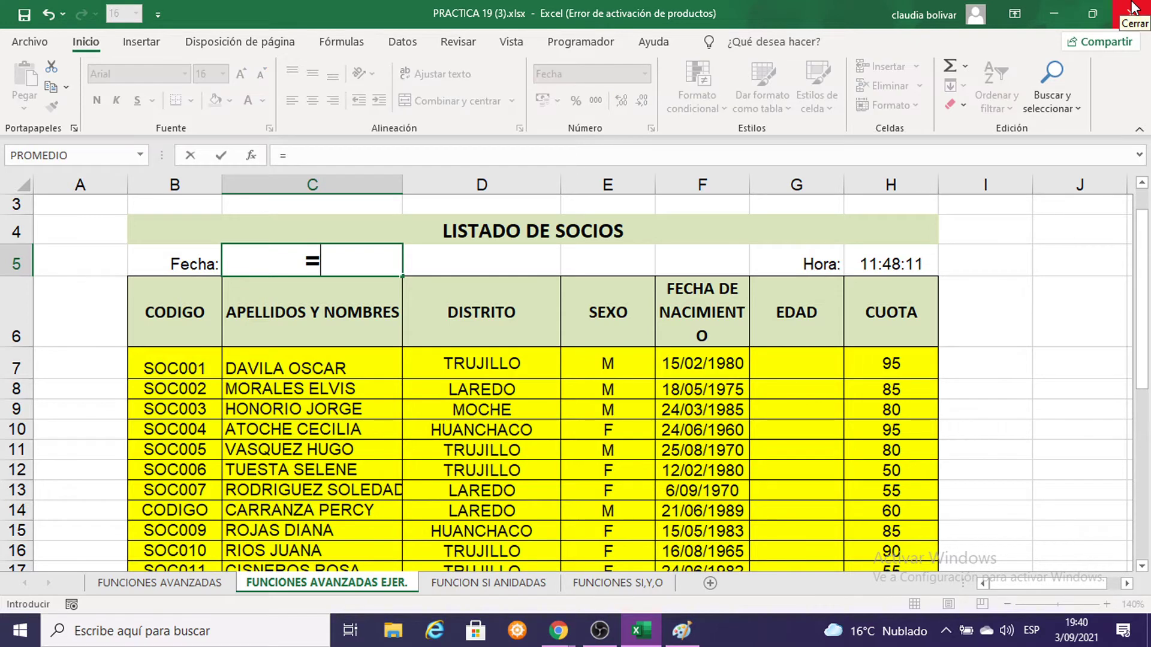
pyautogui.write('HOY')
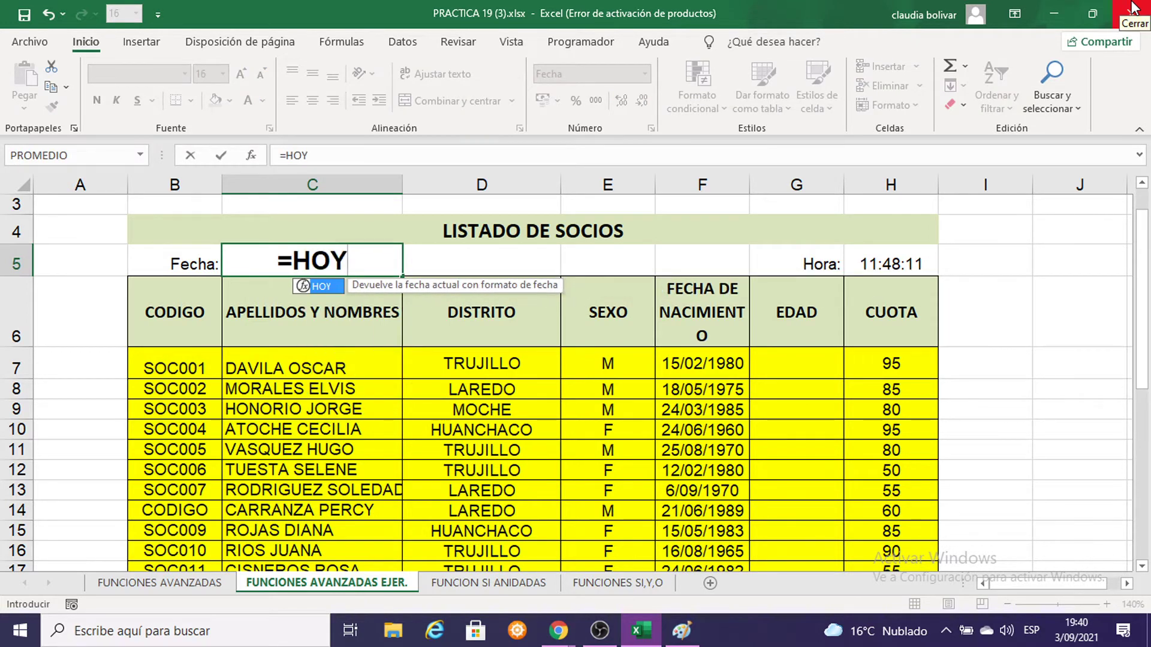
pyautogui.write('()')
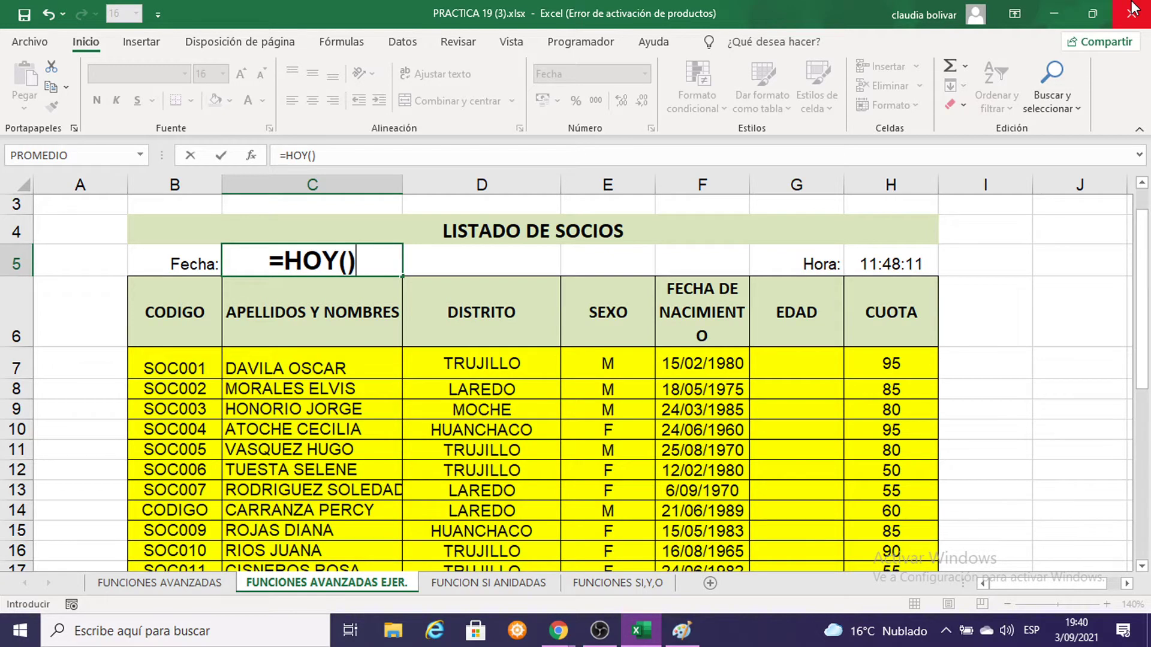
pyautogui.press('Return')
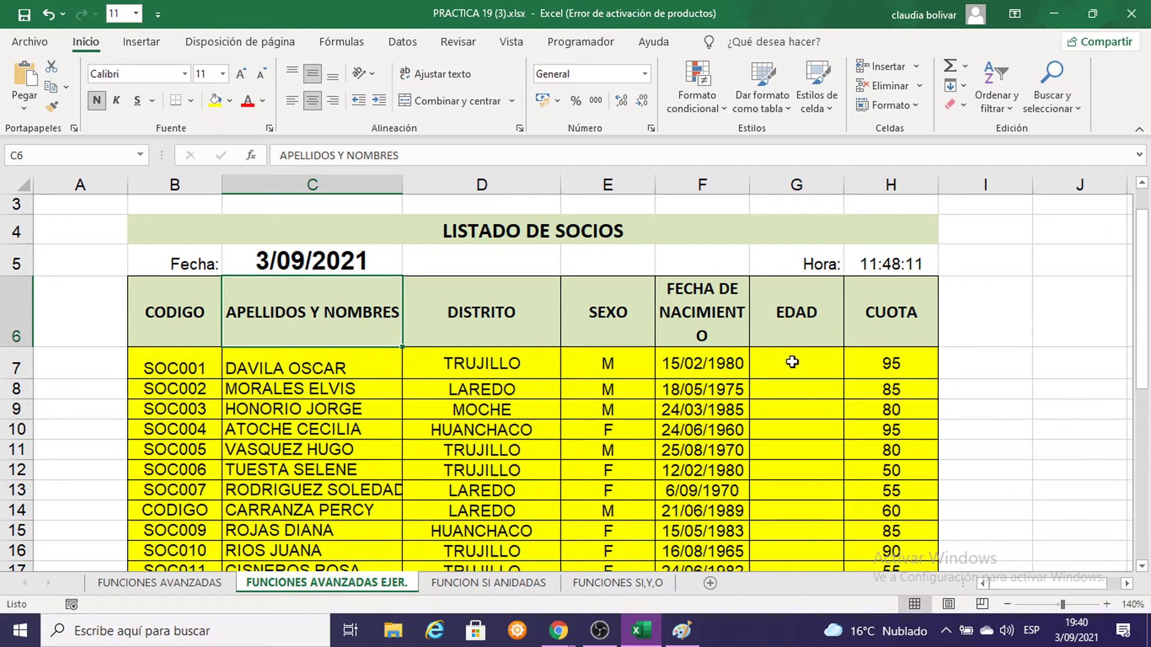
pyautogui.doubleClick(303, 261)
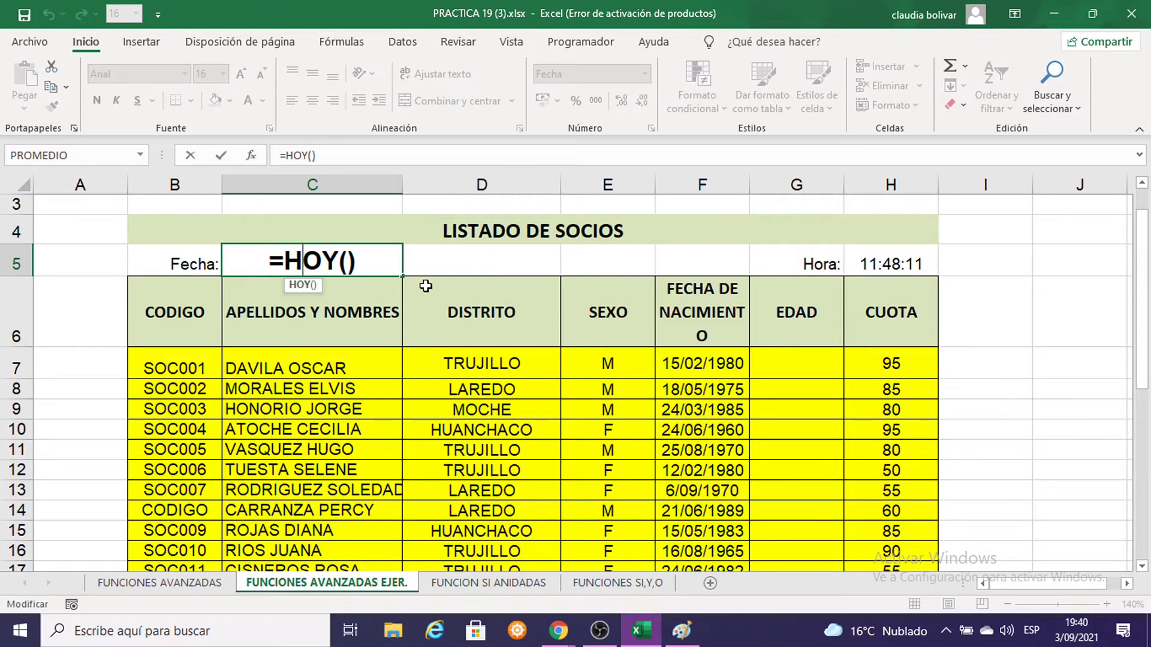
pyautogui.press('Return')
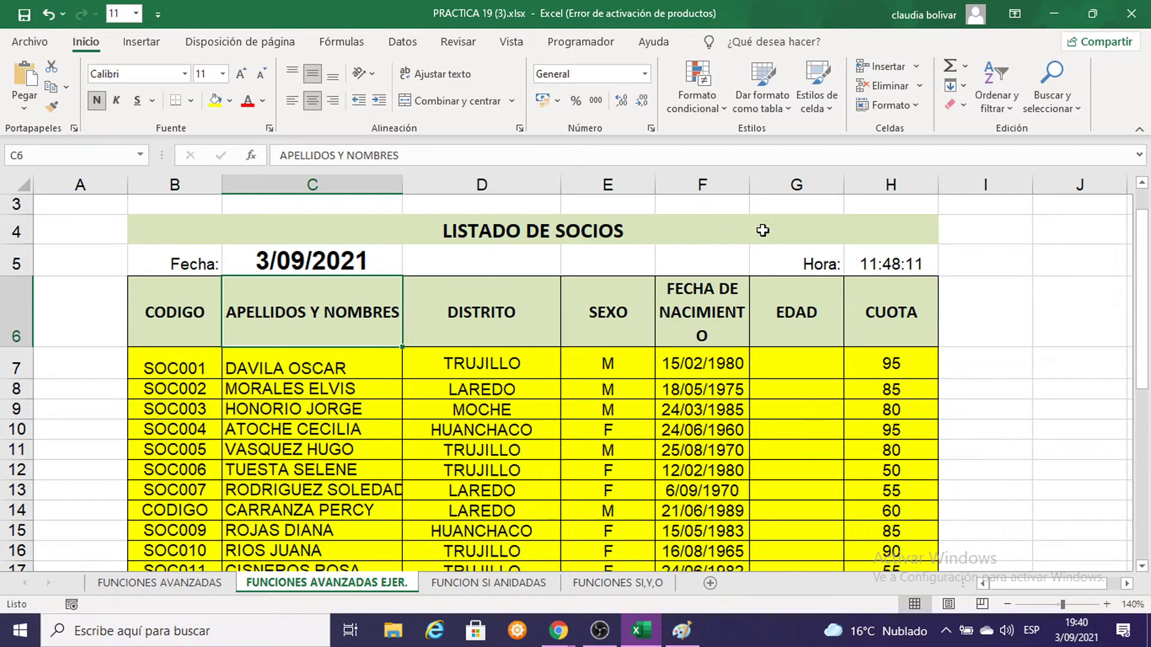
# Widen the birth-date column F so its header fits
pyautogui.moveTo(751, 184); pyautogui.dragTo(773, 184)
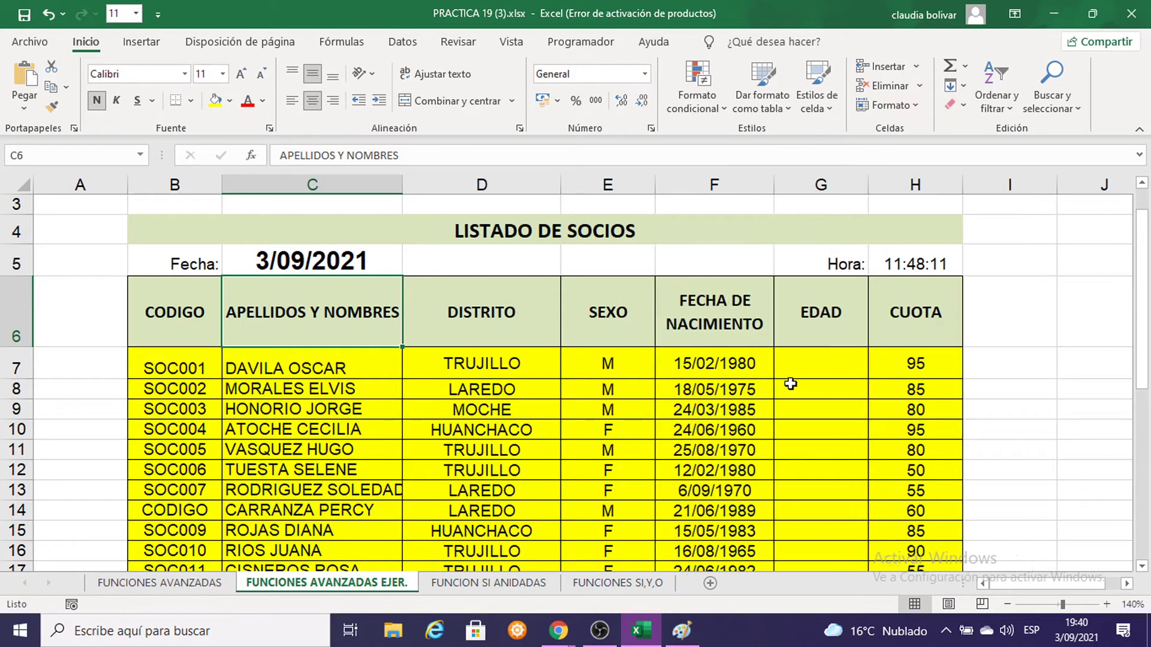
pyautogui.moveTo(710, 363); pyautogui.dragTo(713, 511)
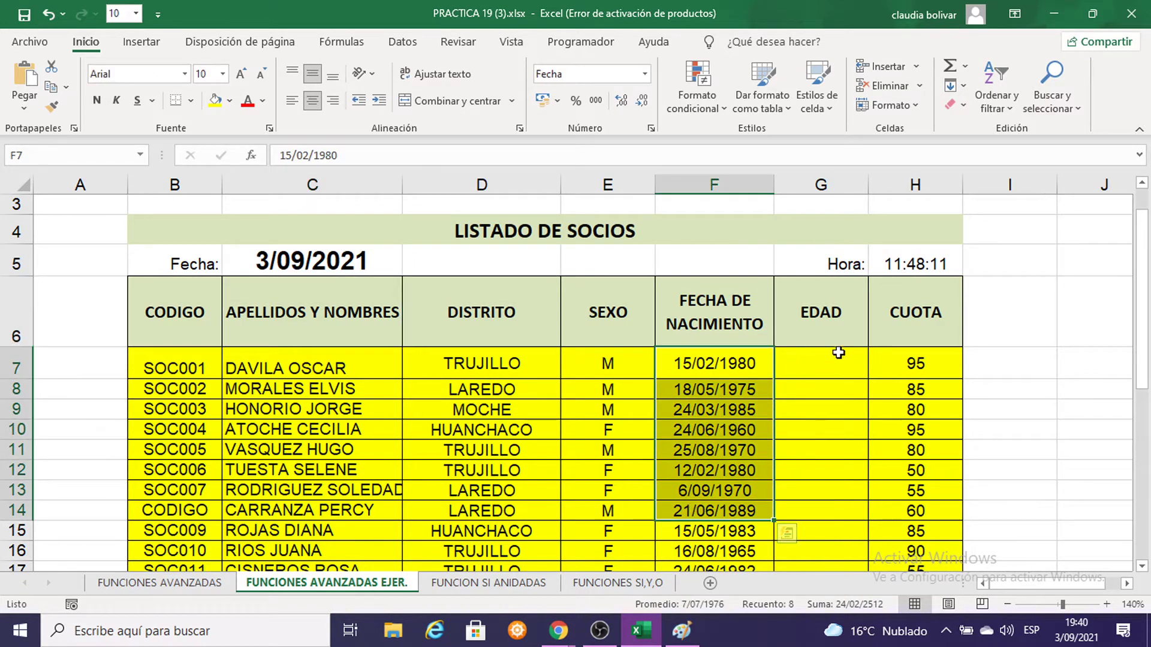
pyautogui.click(821, 364)
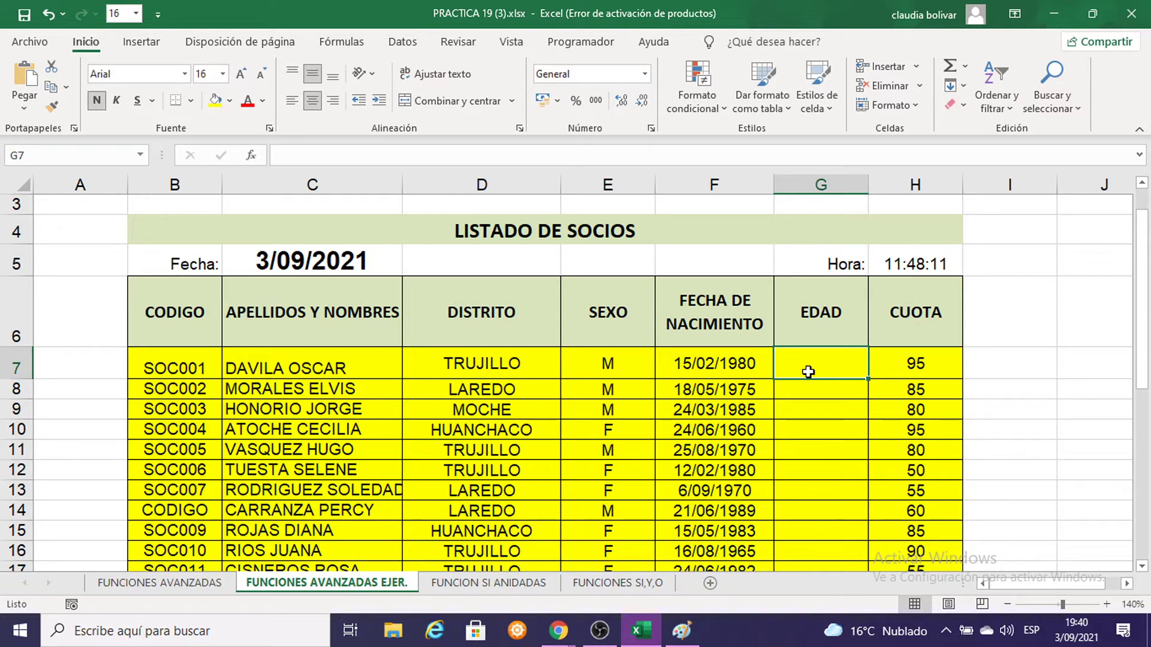
pyautogui.hotkey('ctrl', 'z')
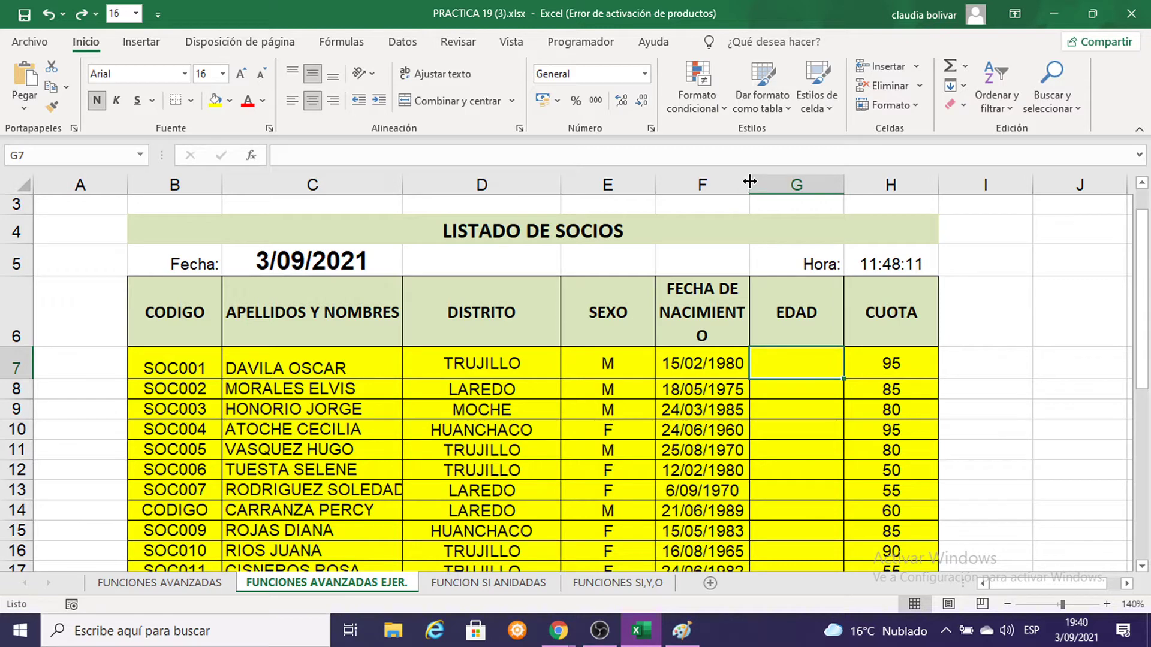
pyautogui.moveTo(749, 181); pyautogui.dragTo(789, 181)
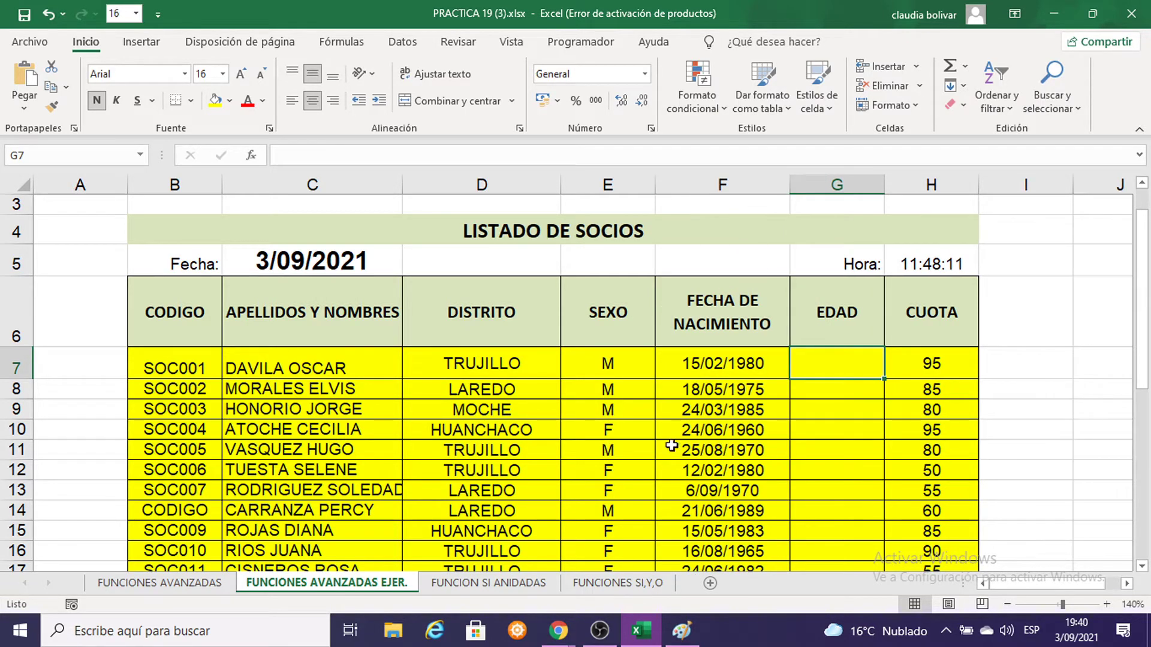
# Zoom to 150% and start a =SIFECHA( age formula in G7
pyautogui.click(728, 365)
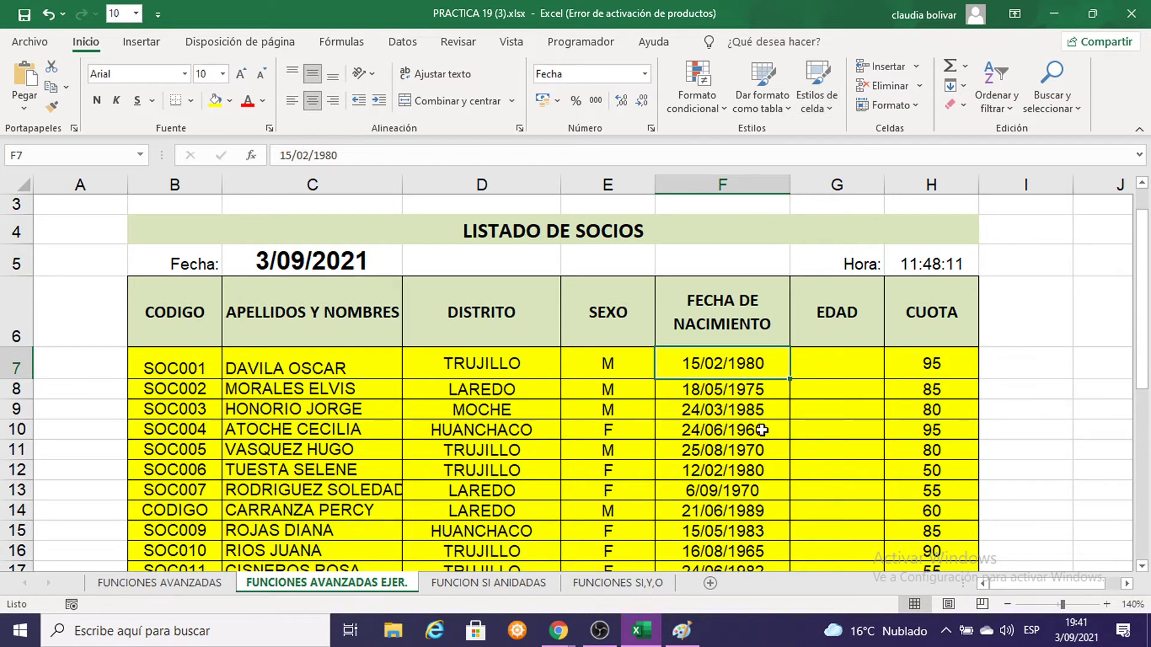
pyautogui.scroll(-2, 805, 466)
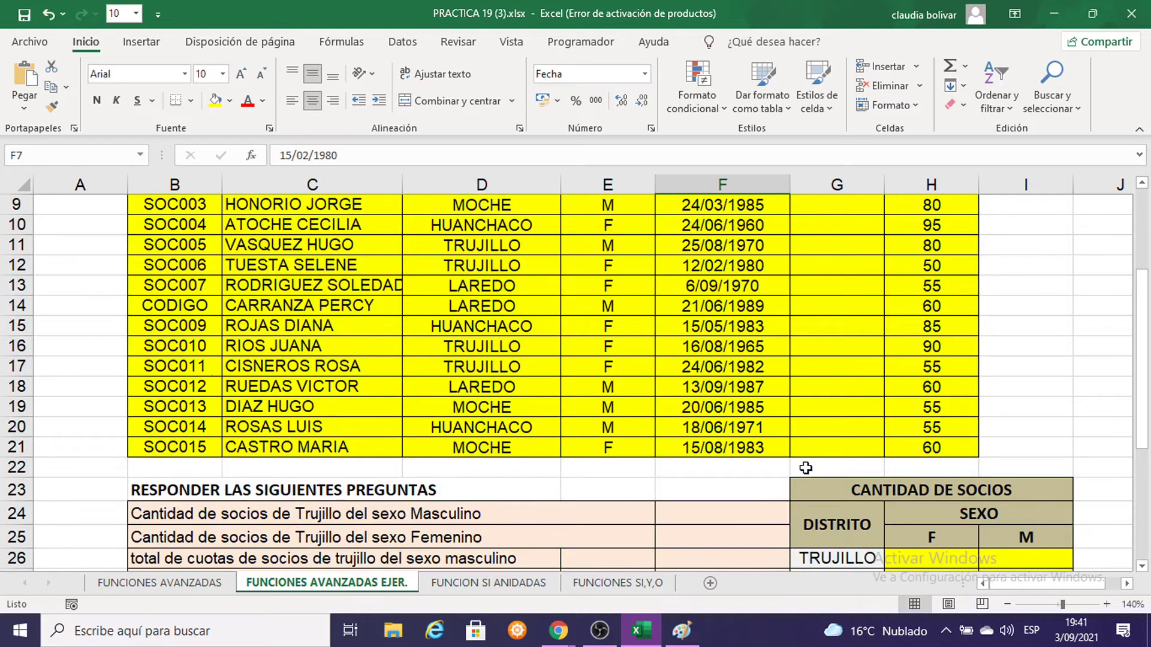
pyautogui.scroll(2, 804, 467)
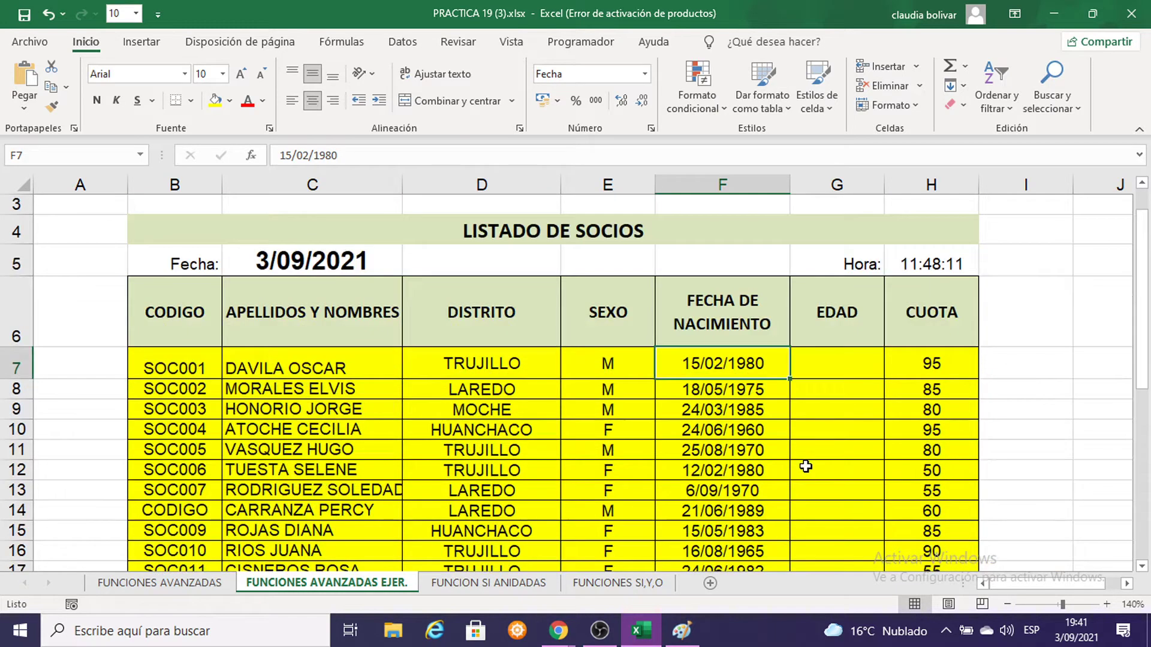
pyautogui.click(821, 350)
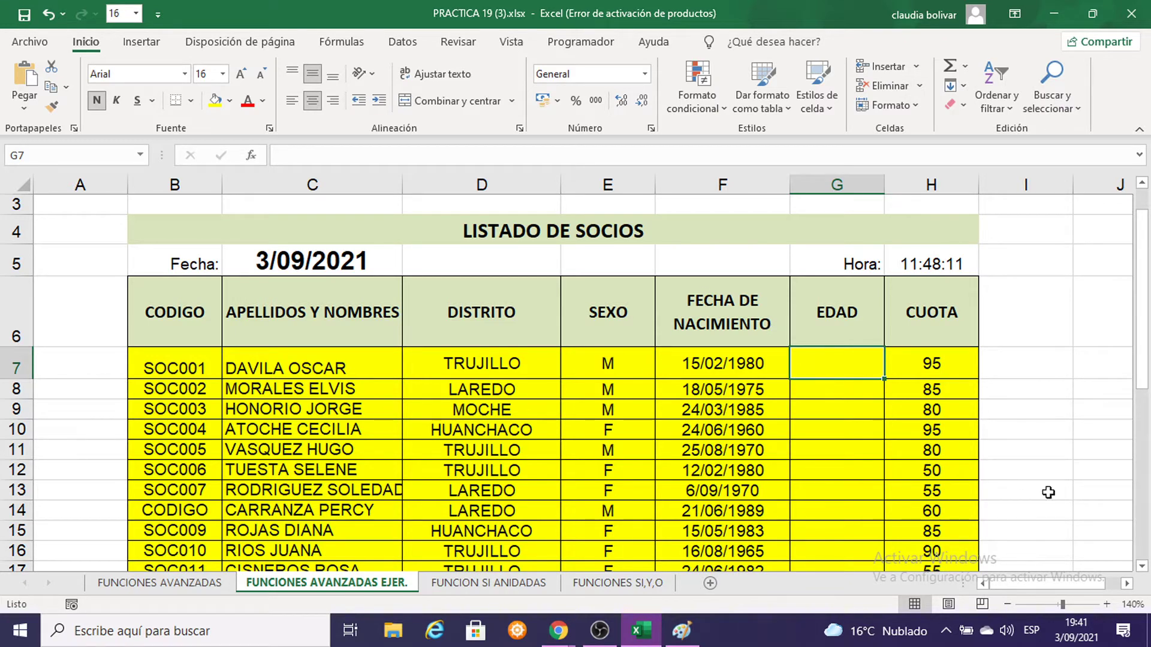
pyautogui.click(1107, 604)
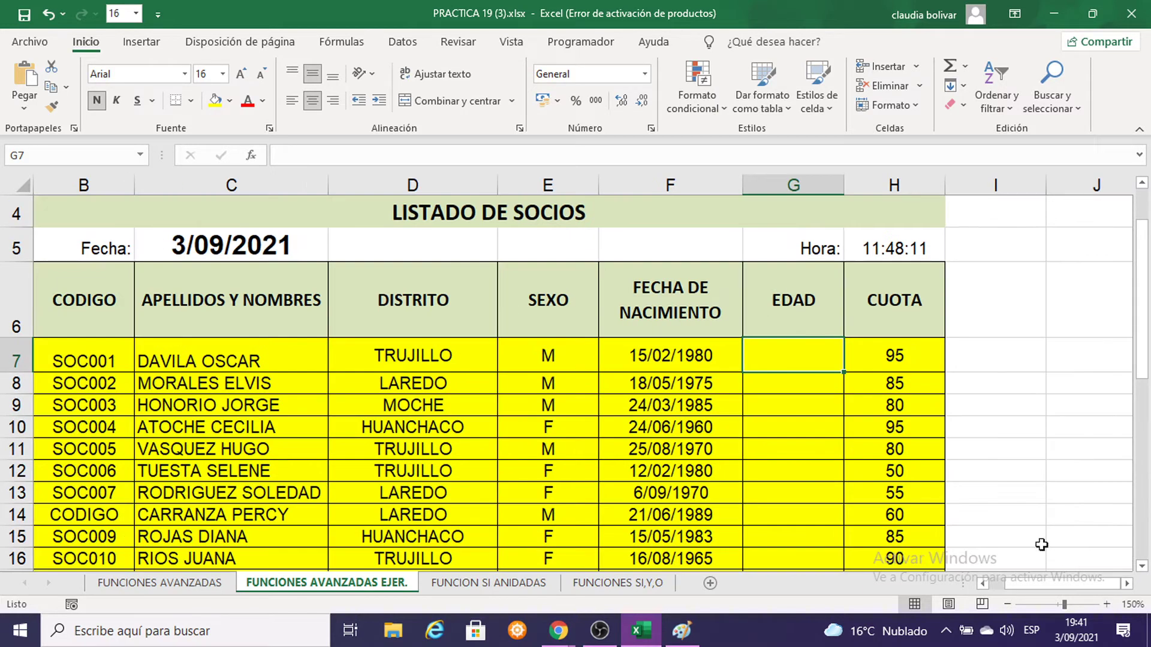
pyautogui.write('=')
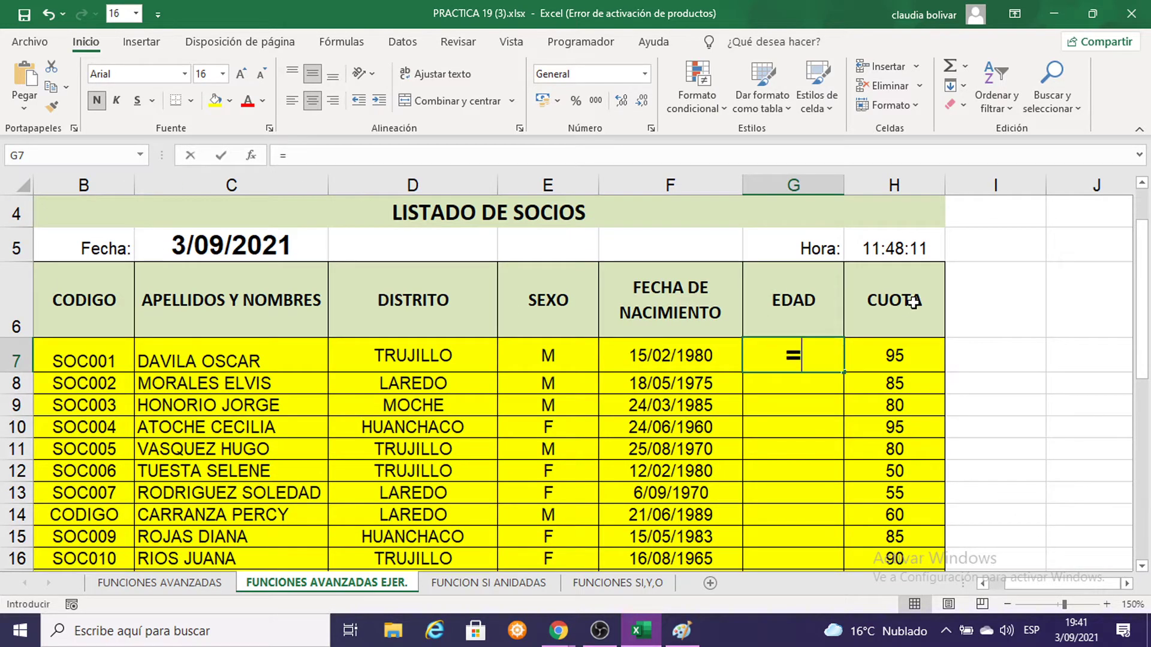
pyautogui.write('SIFECHA')
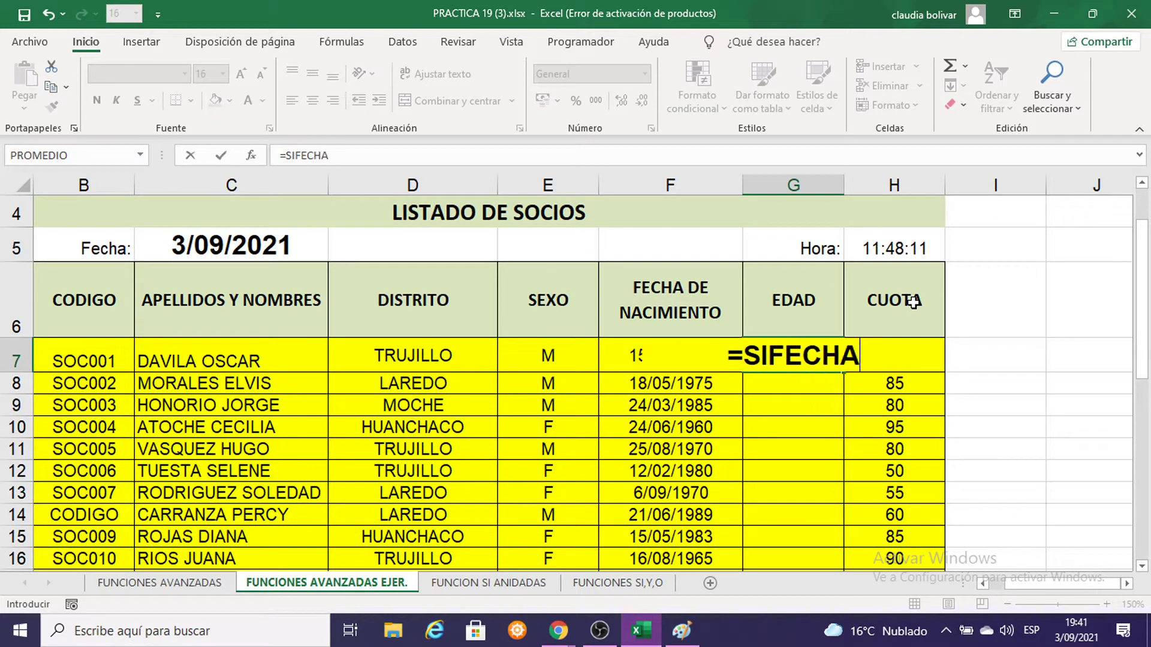
pyautogui.write('(')
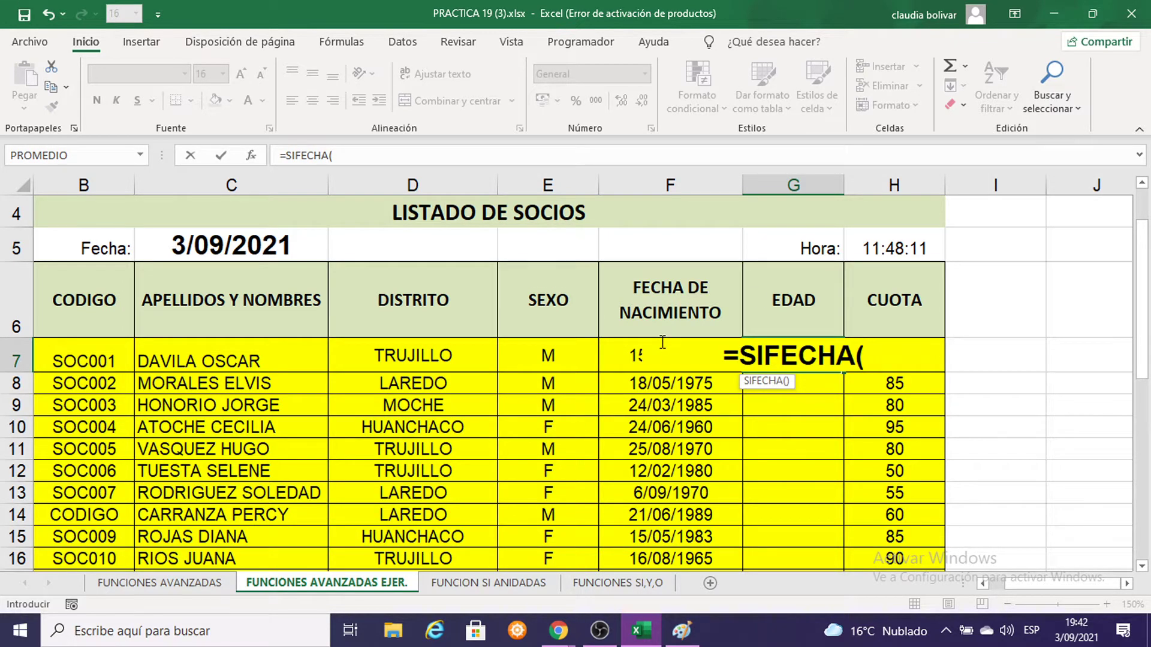
# Enter =SIFECHA(F7;$C$5;"Y") in G7 so the first member's EDAD shows 41
pyautogui.write('F7')
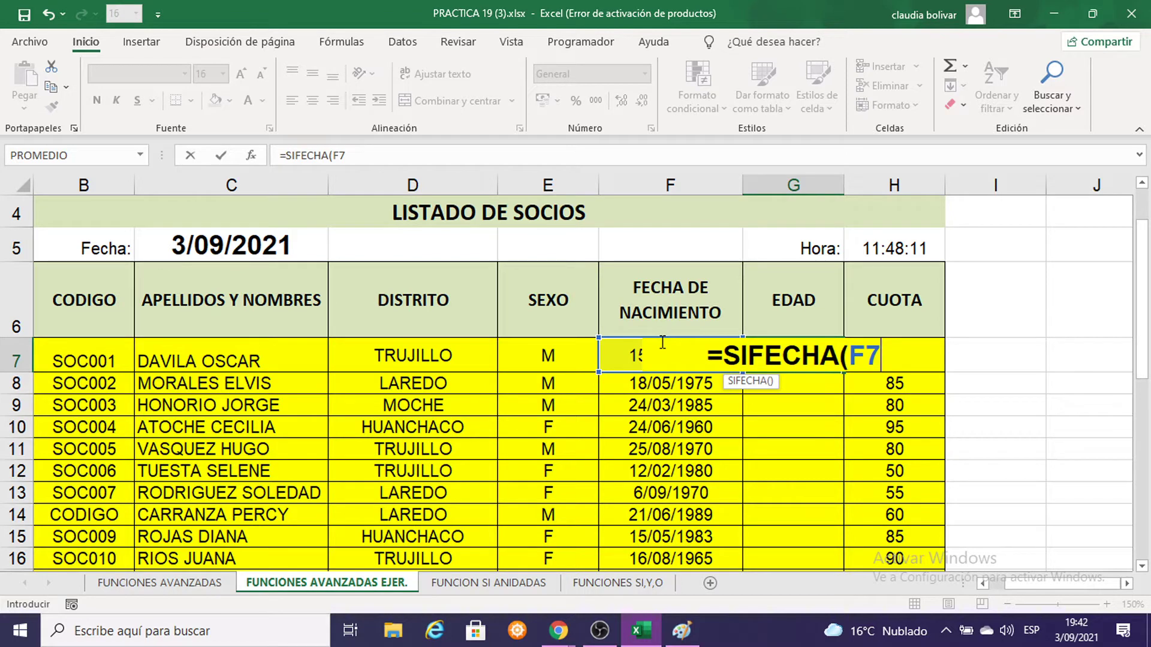
pyautogui.write(';')
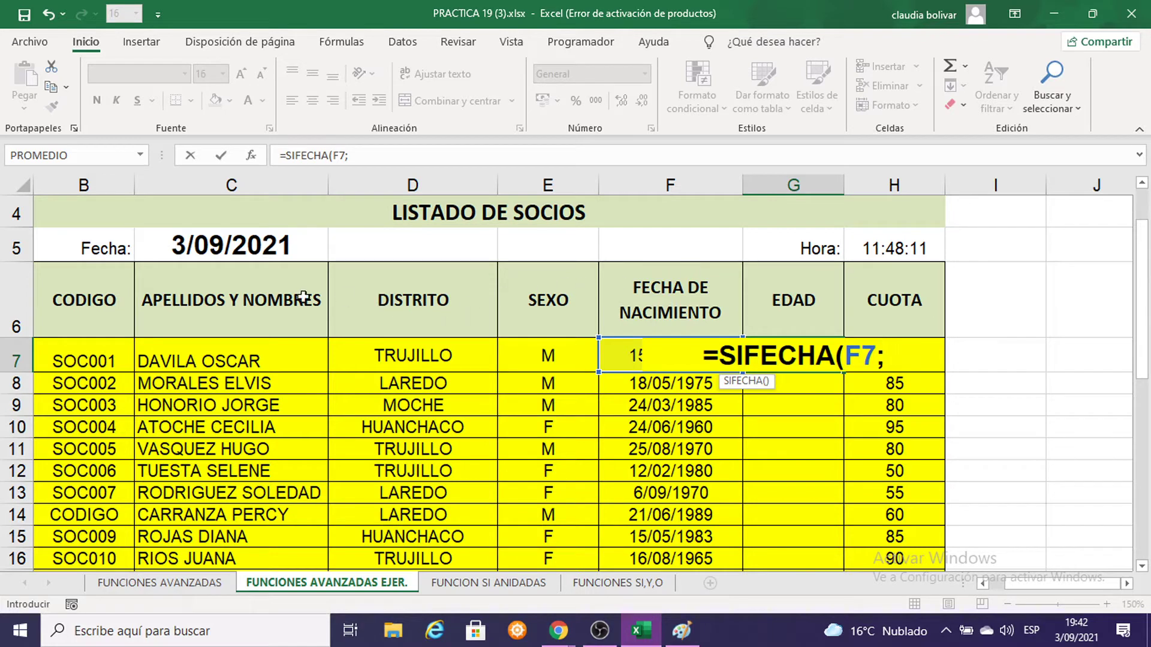
pyautogui.click(217, 253)
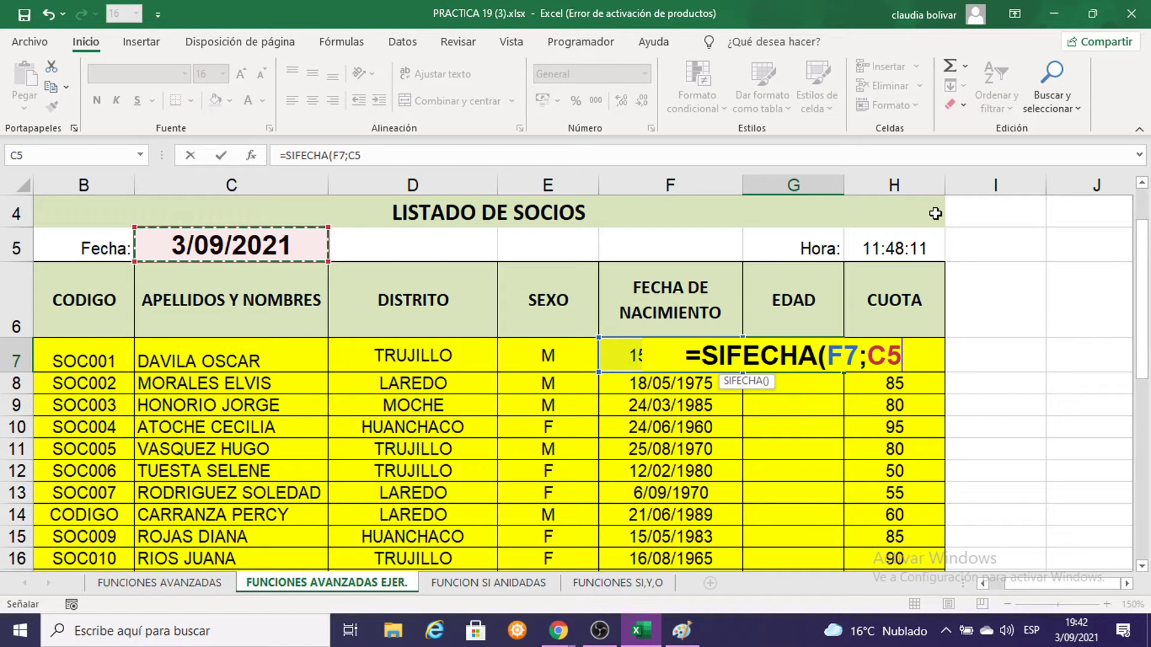
pyautogui.press('F4')
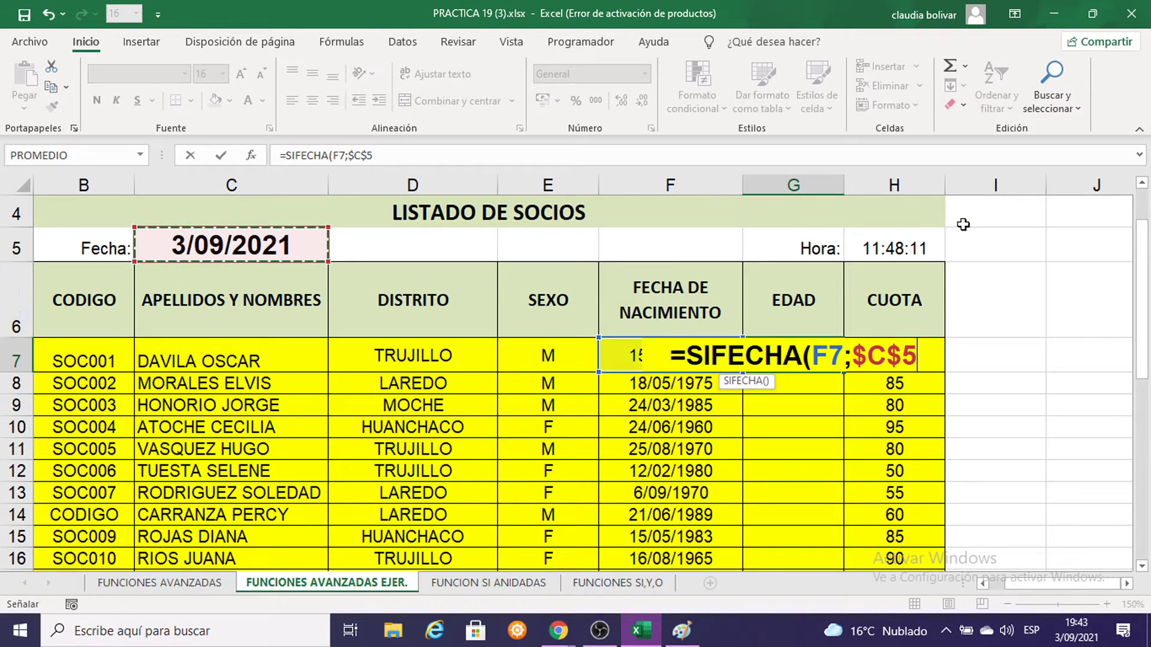
pyautogui.write(';')
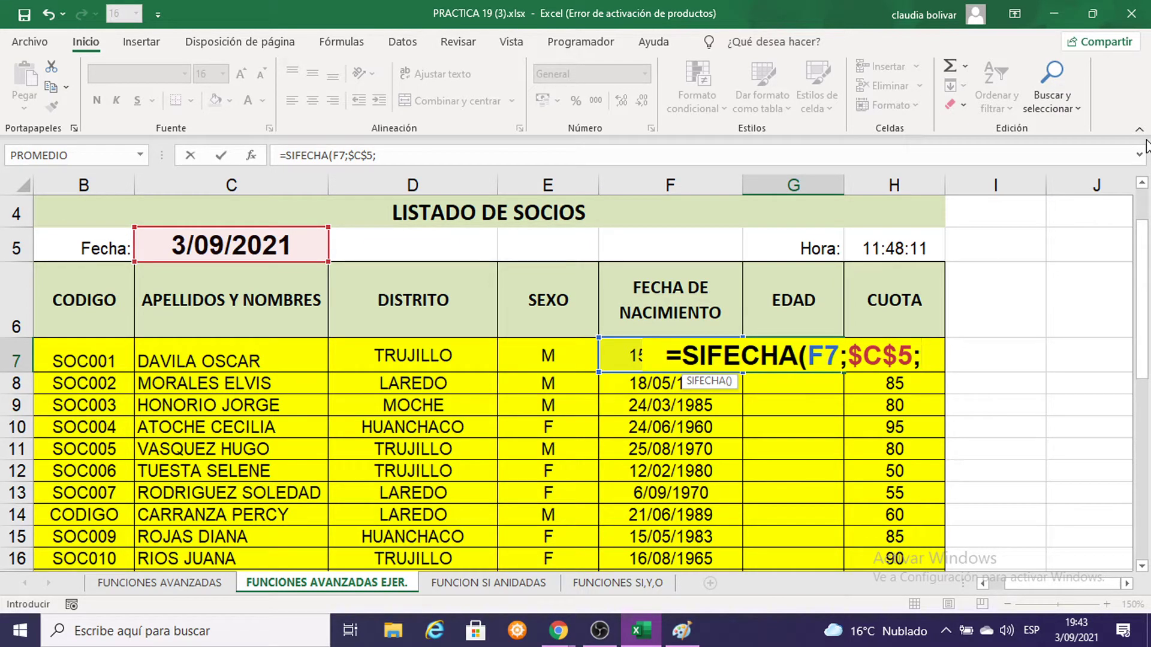
pyautogui.write('2')
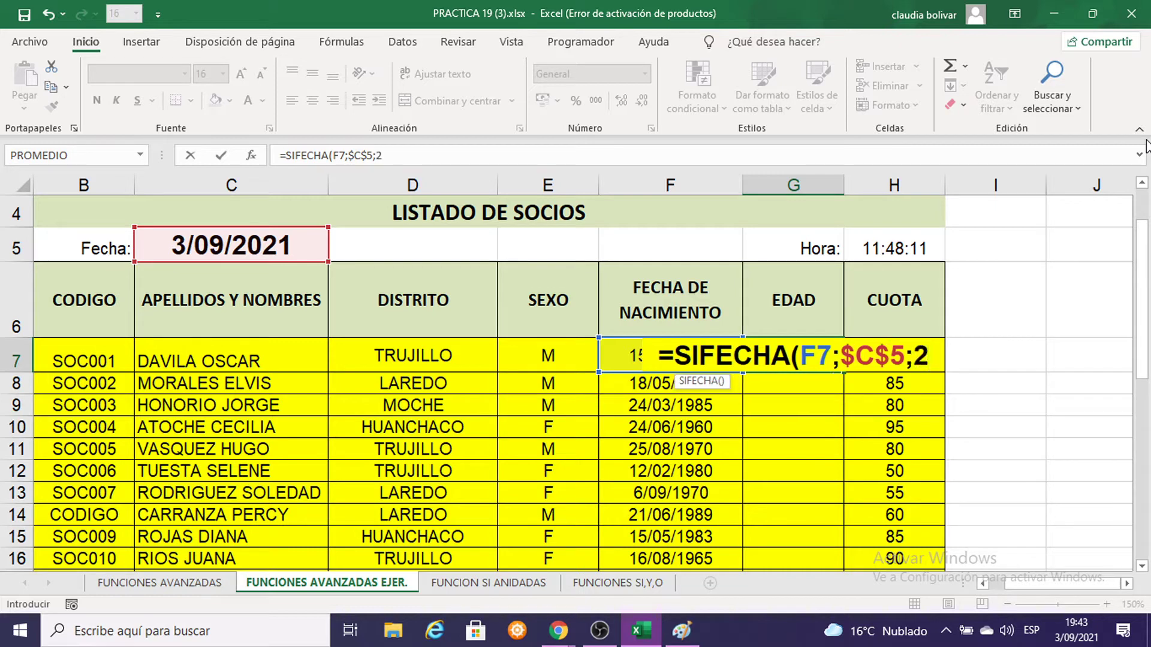
pyautogui.press('BackSpace')
pyautogui.write('"')
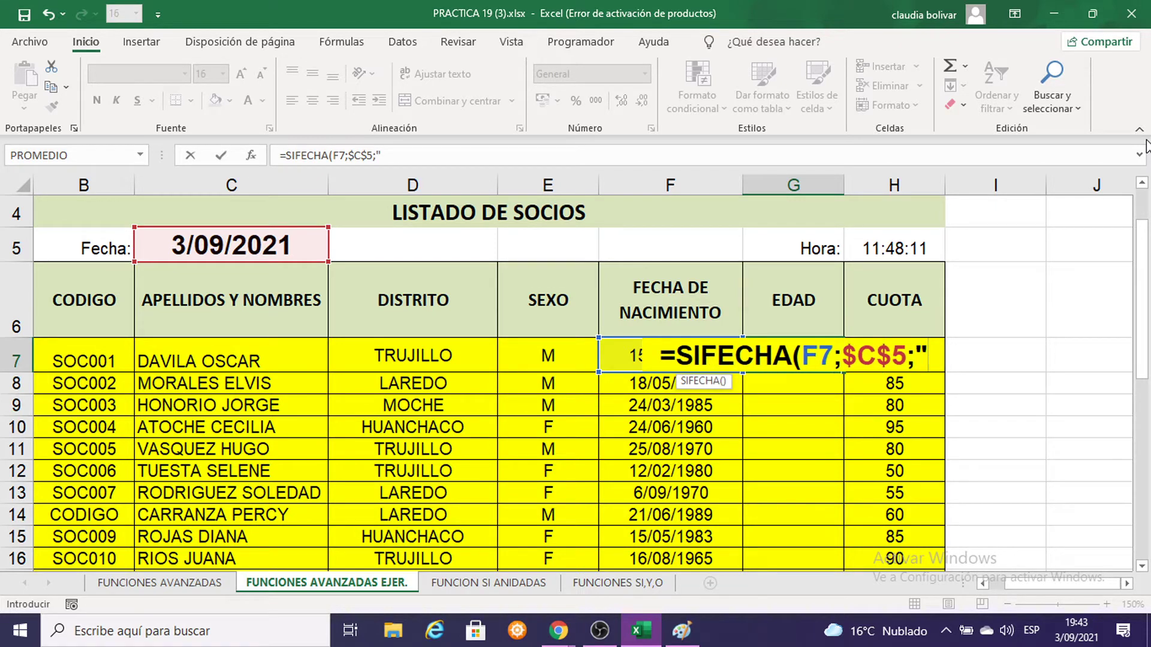
pyautogui.write('Y"')
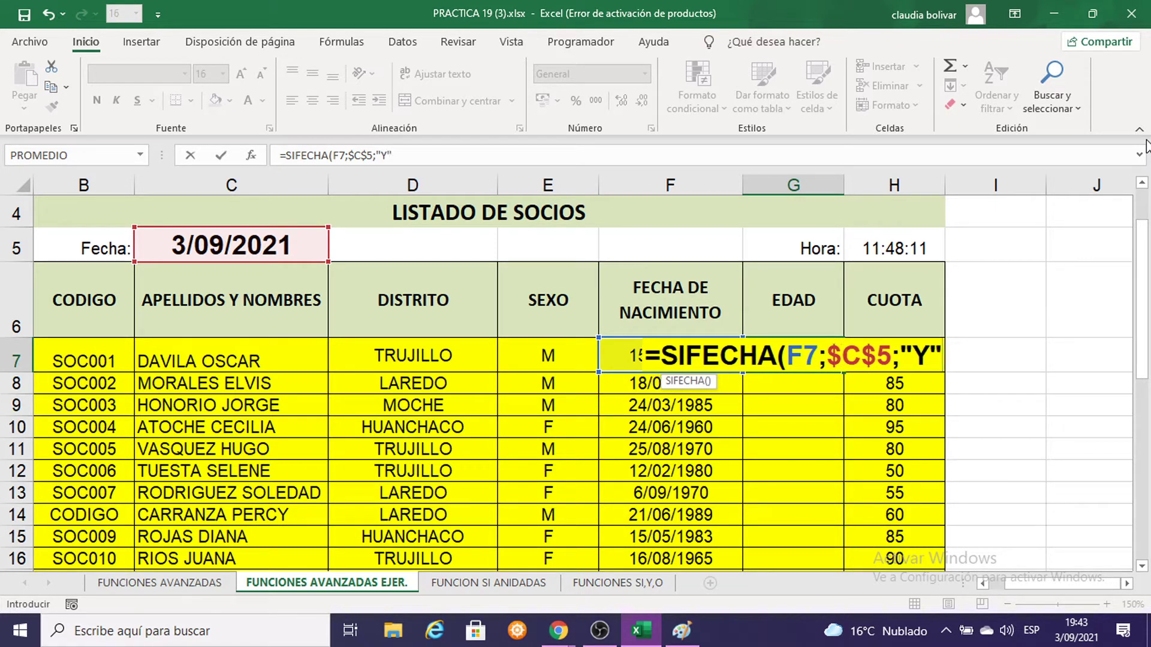
pyautogui.write(')')
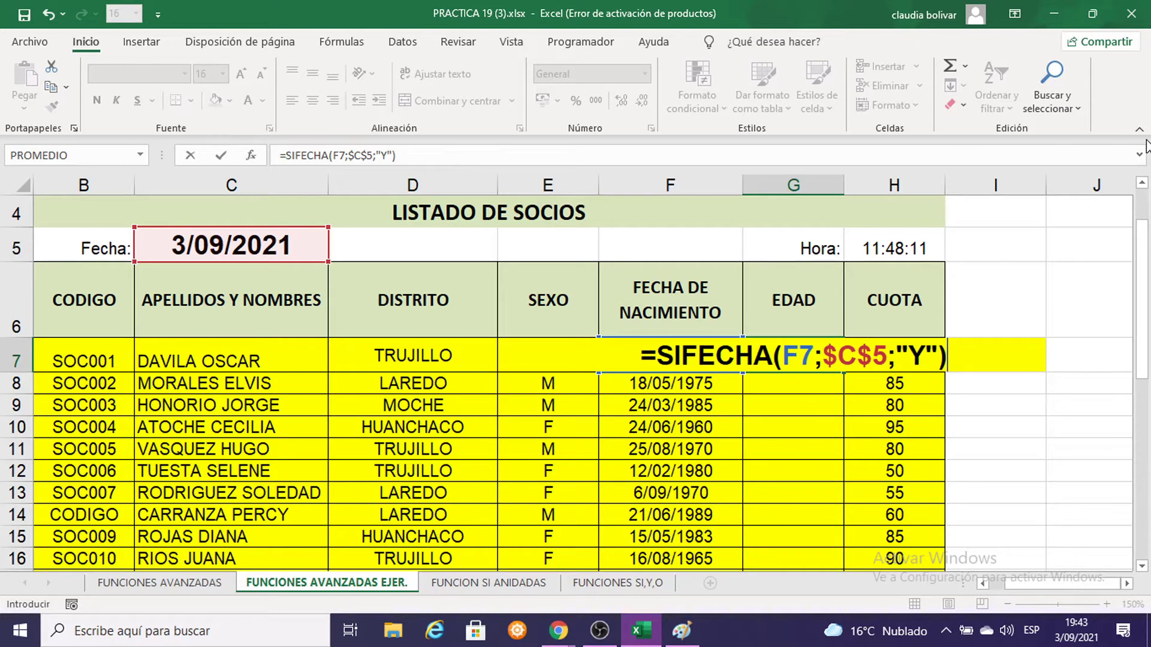
pyautogui.press('Return')
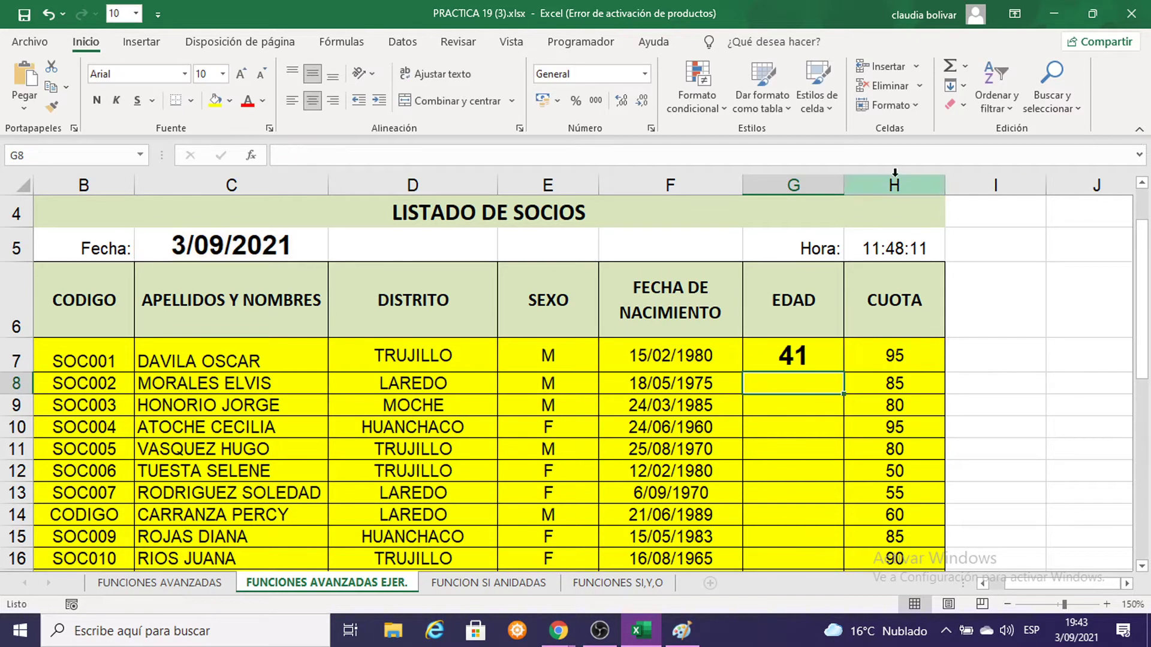
pyautogui.doubleClick(782, 364)
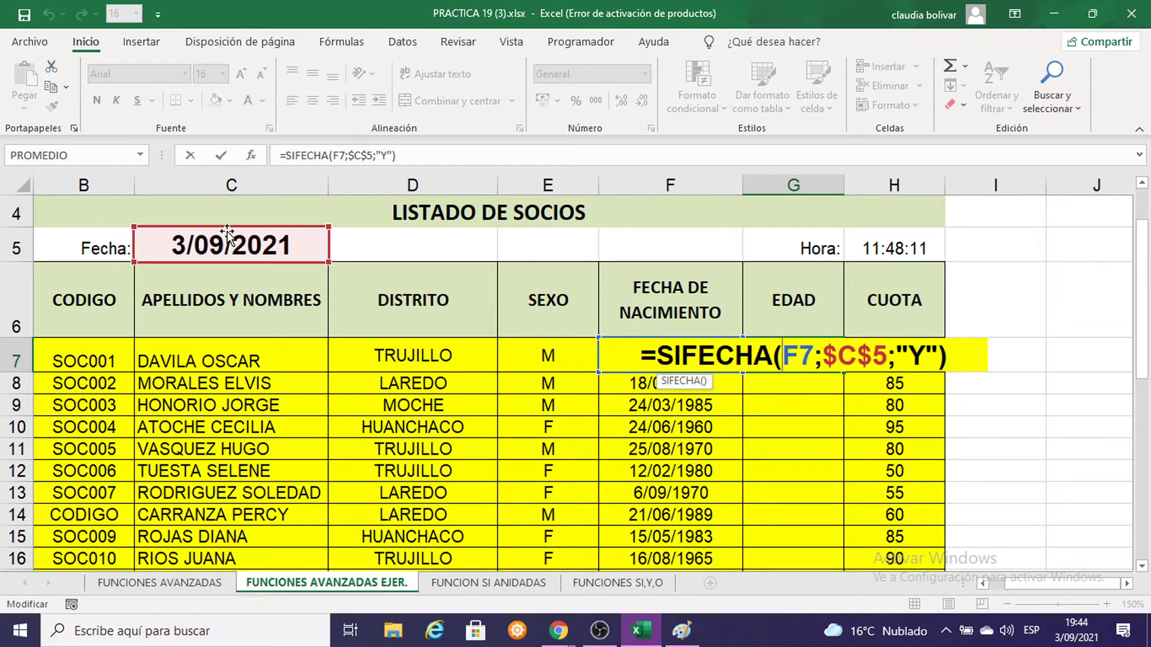
pyautogui.press('Return')
pyautogui.click(803, 356)
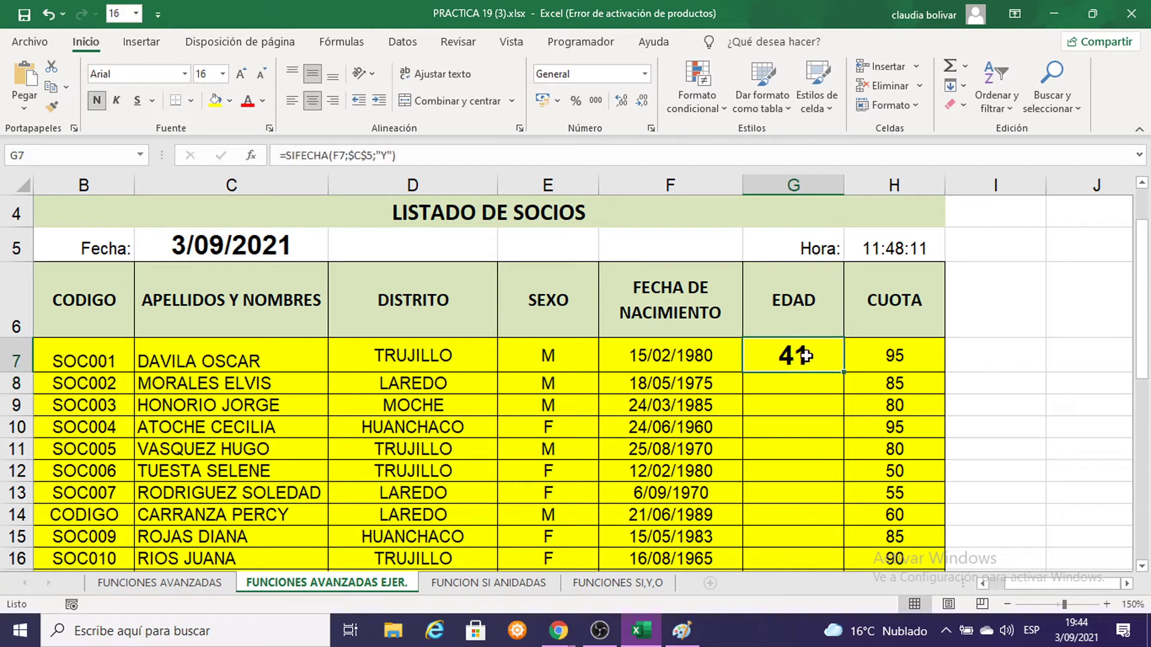
pyautogui.doubleClick(845, 374)
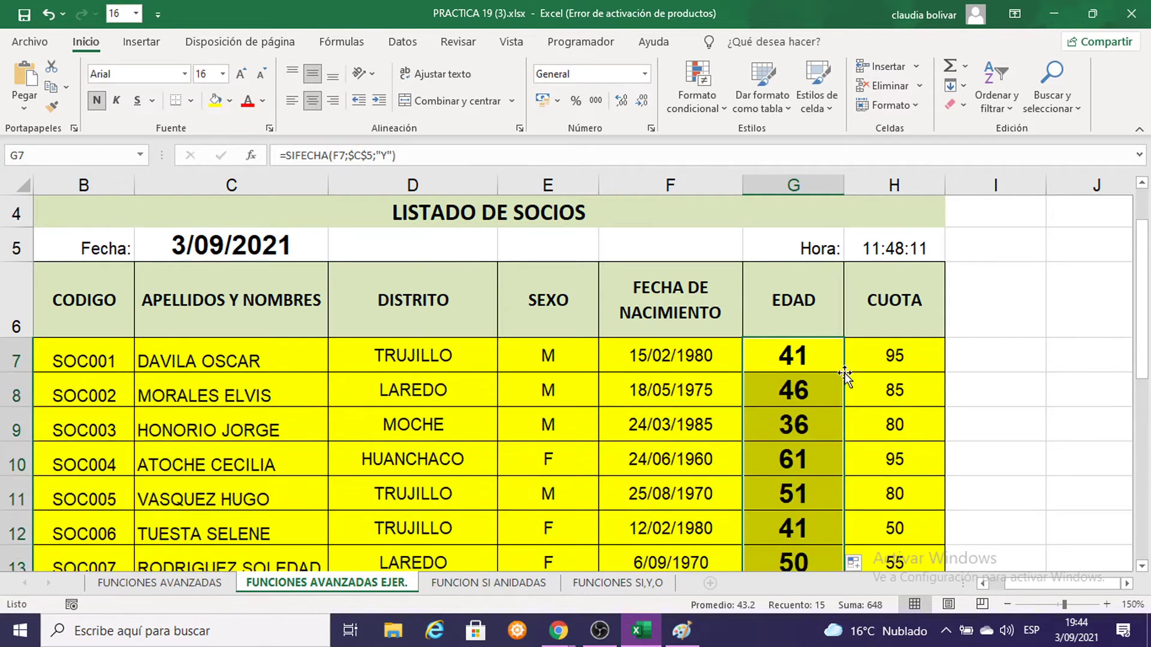
pyautogui.scroll(-3, 842, 449)
pyautogui.scroll(1, 839, 447)
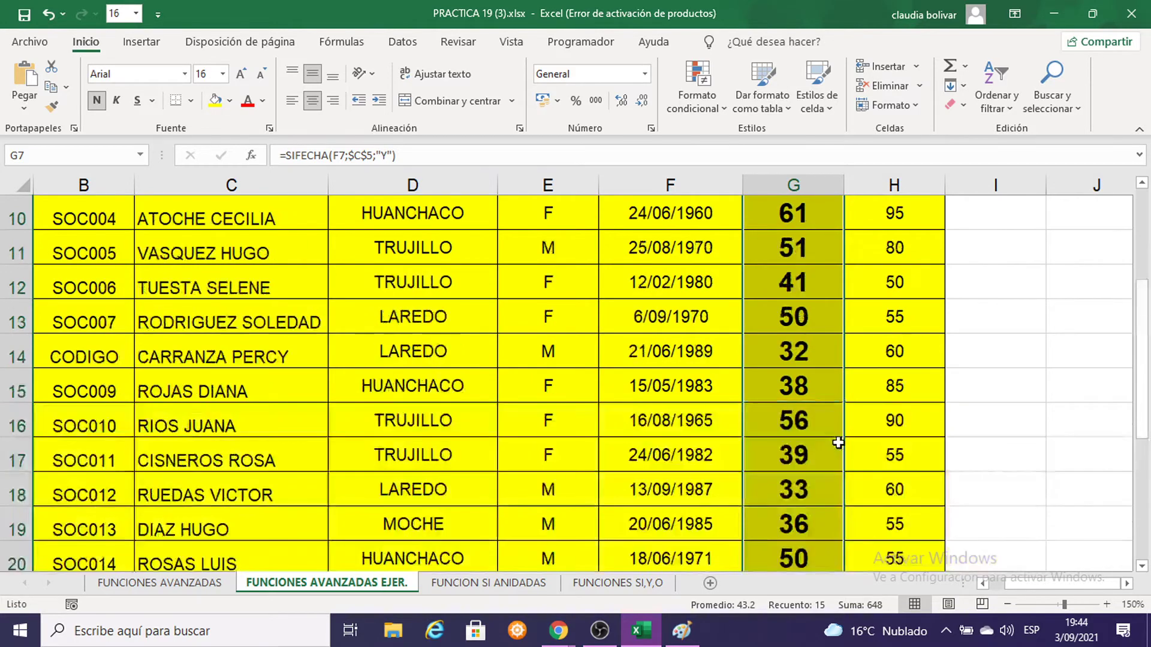
pyautogui.hotkey('ctrl', 'z')
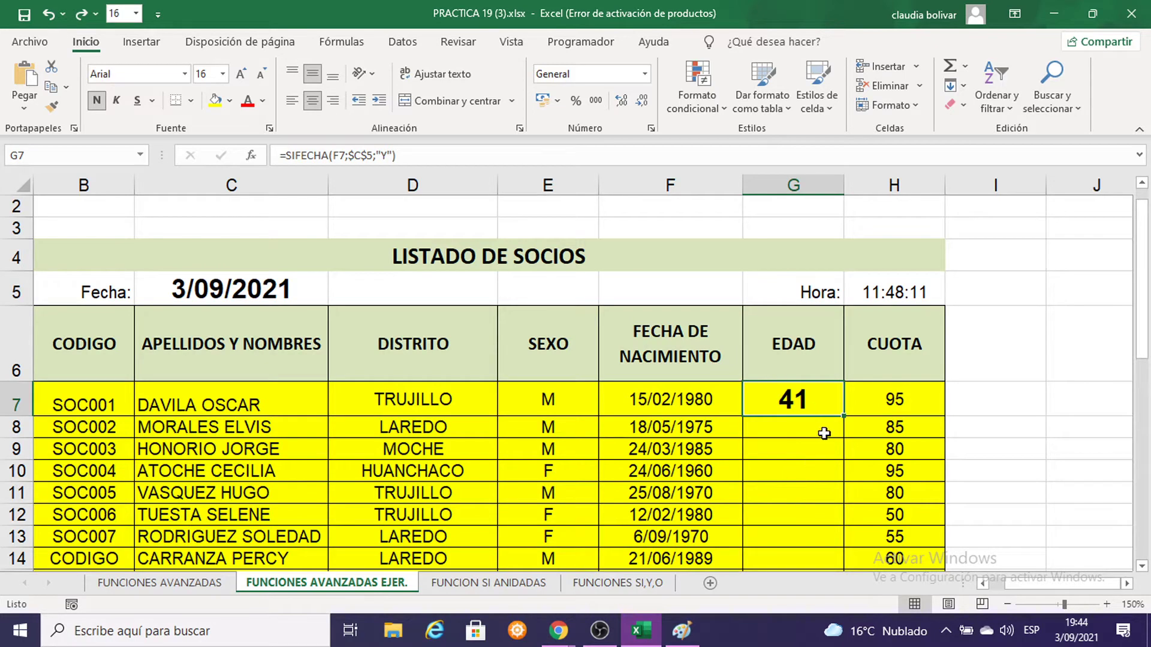
pyautogui.scroll(-1, 803, 387)
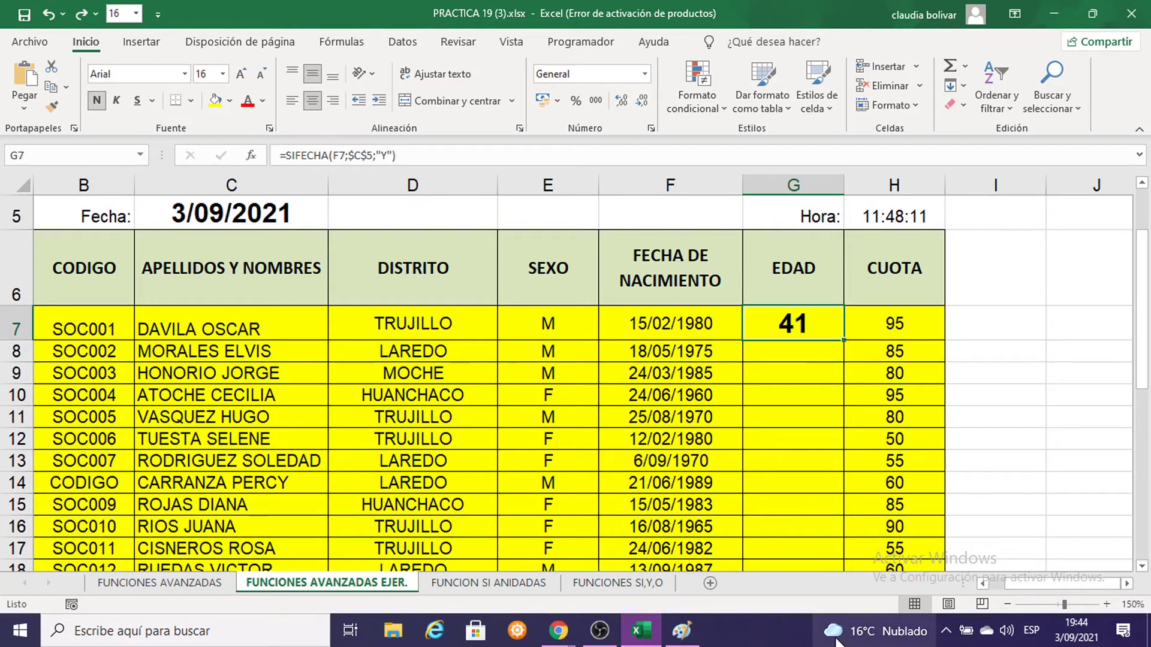
pyautogui.moveTo(869, 631)
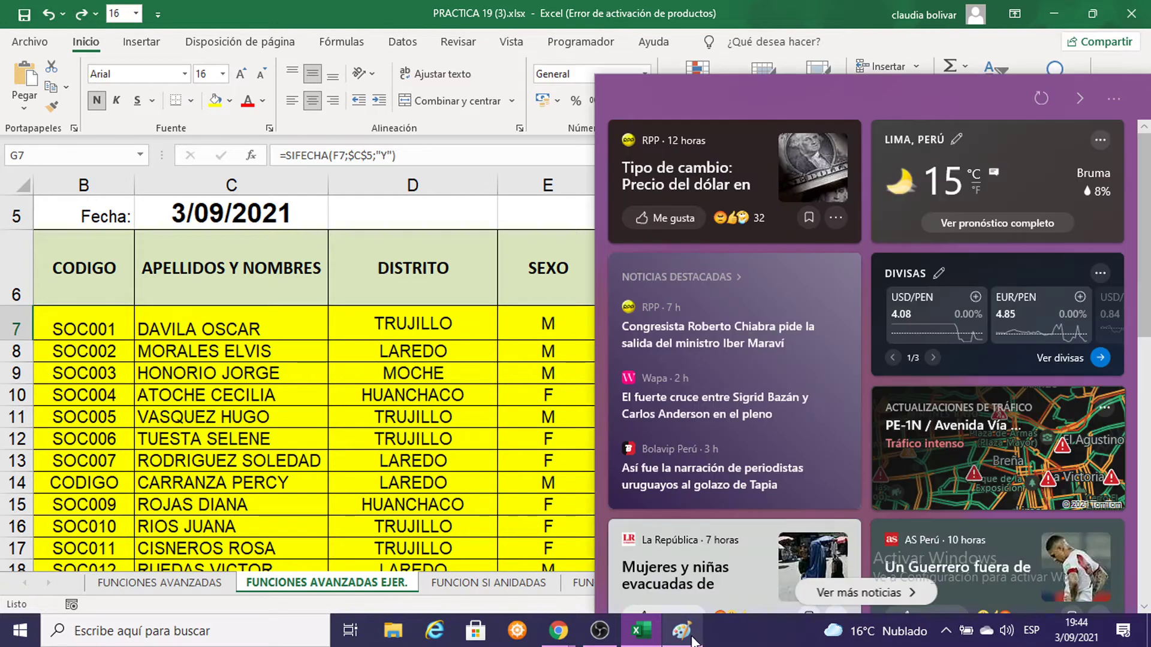
# Place a fresh screenshot of the members table showing age 41 on the Paint canvas
pyautogui.click(689, 635)
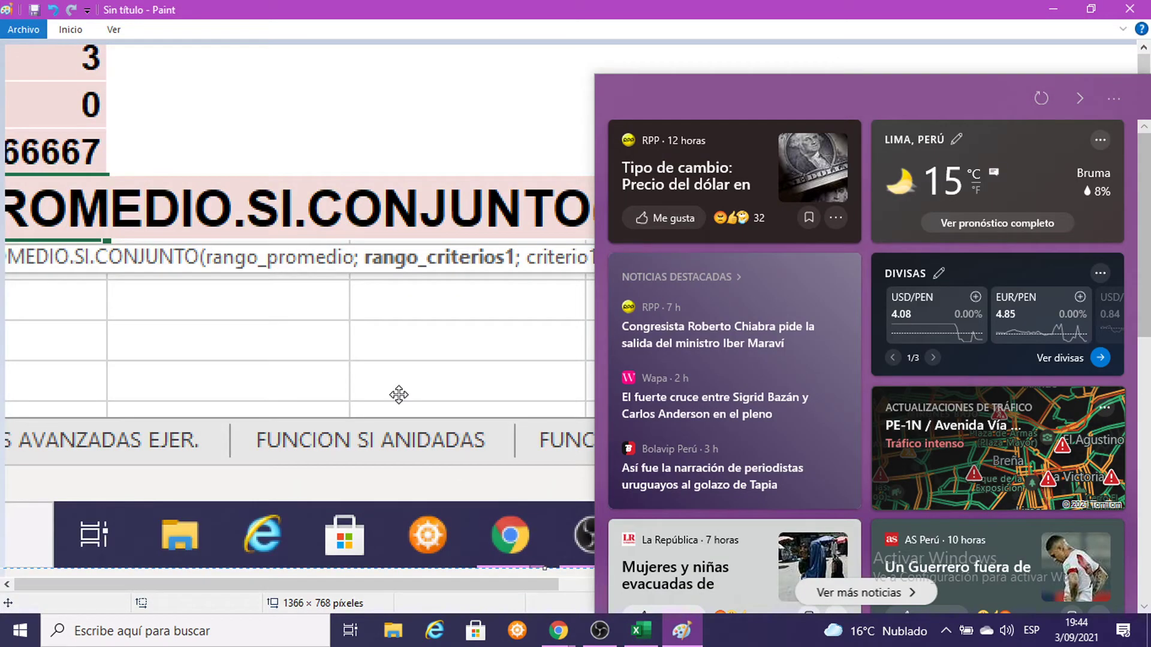
pyautogui.moveTo(399, 395); pyautogui.dragTo(400, 396)
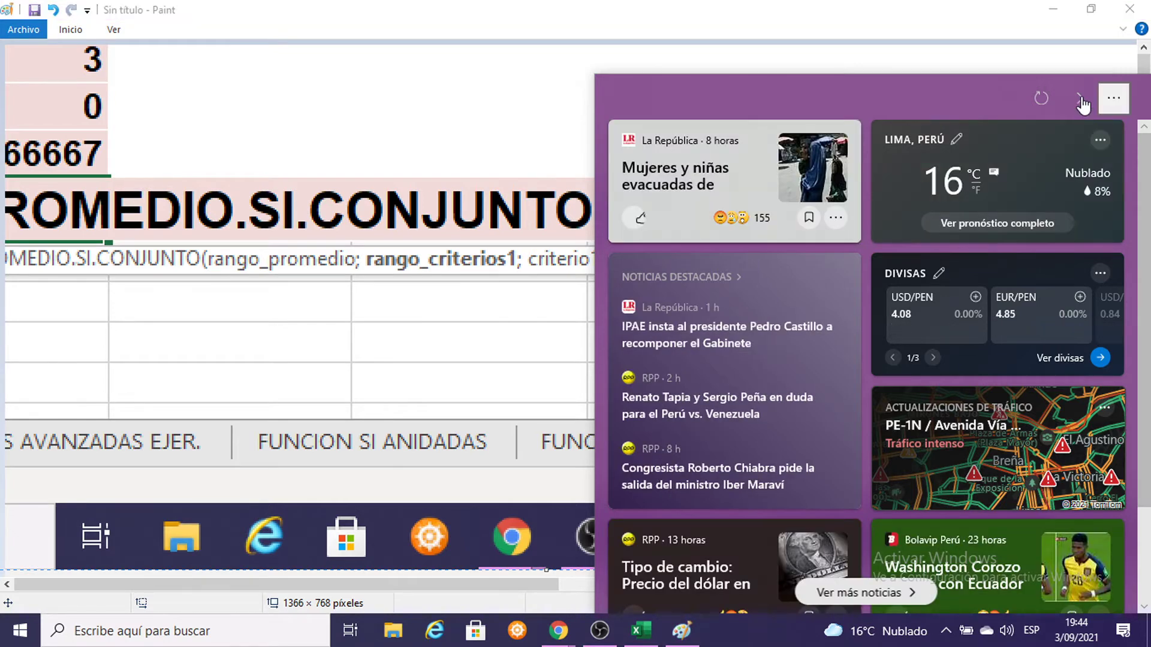
pyautogui.click(512, 482)
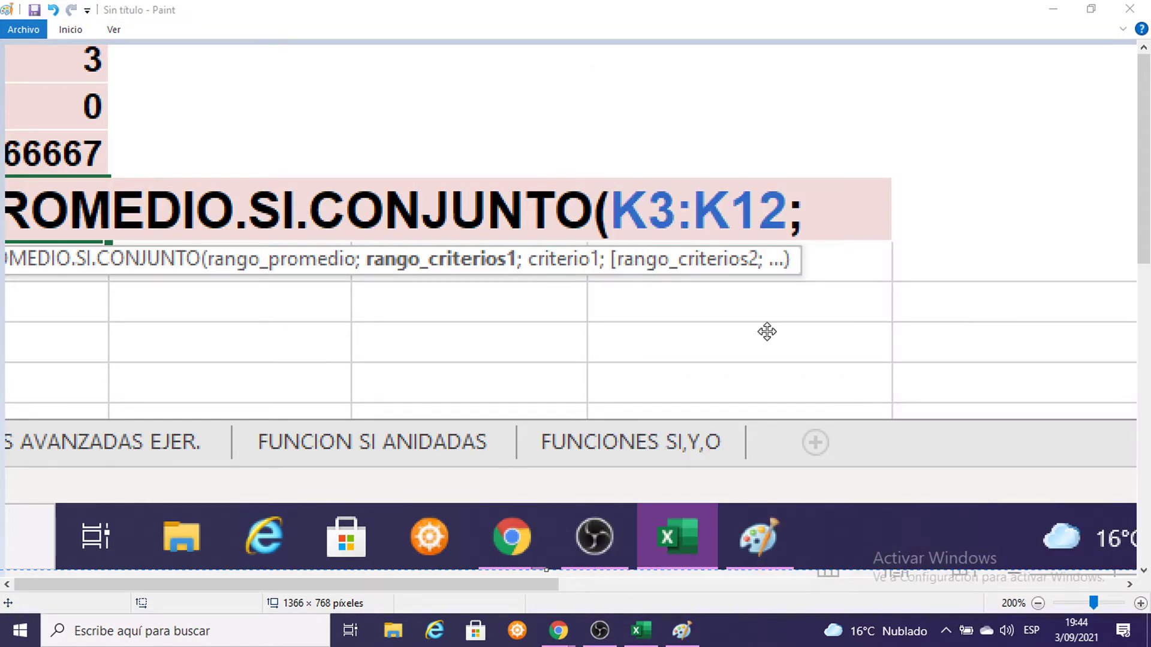
pyautogui.moveTo(780, 359); pyautogui.dragTo(777, 358)
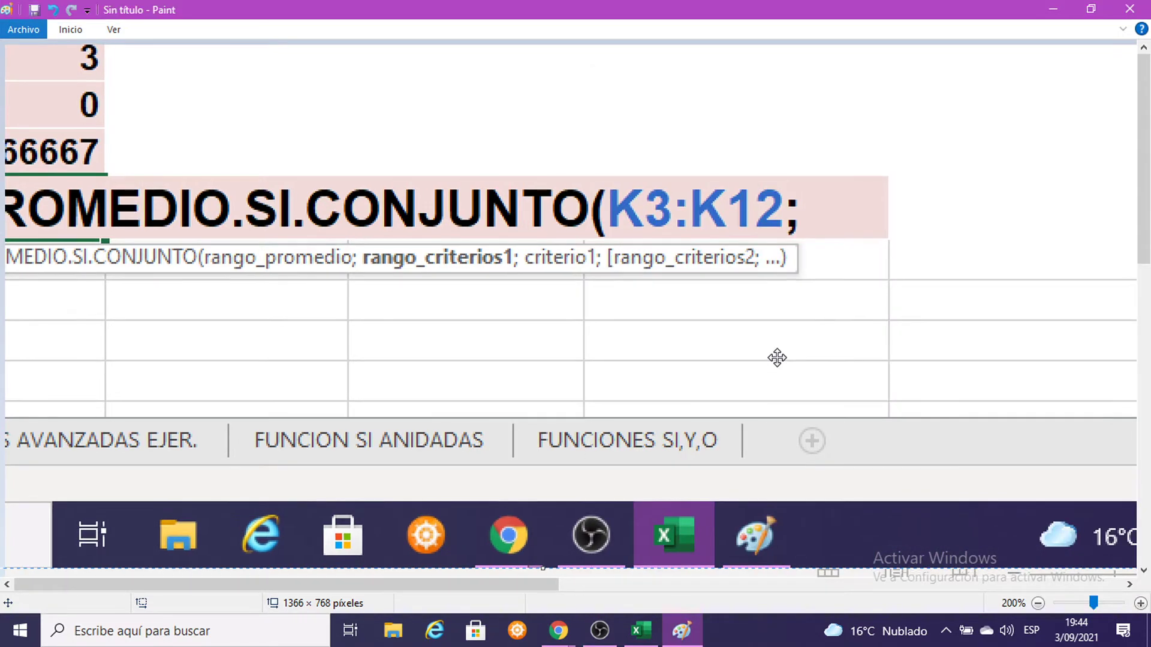
pyautogui.hotkey('ctrl', 'z')
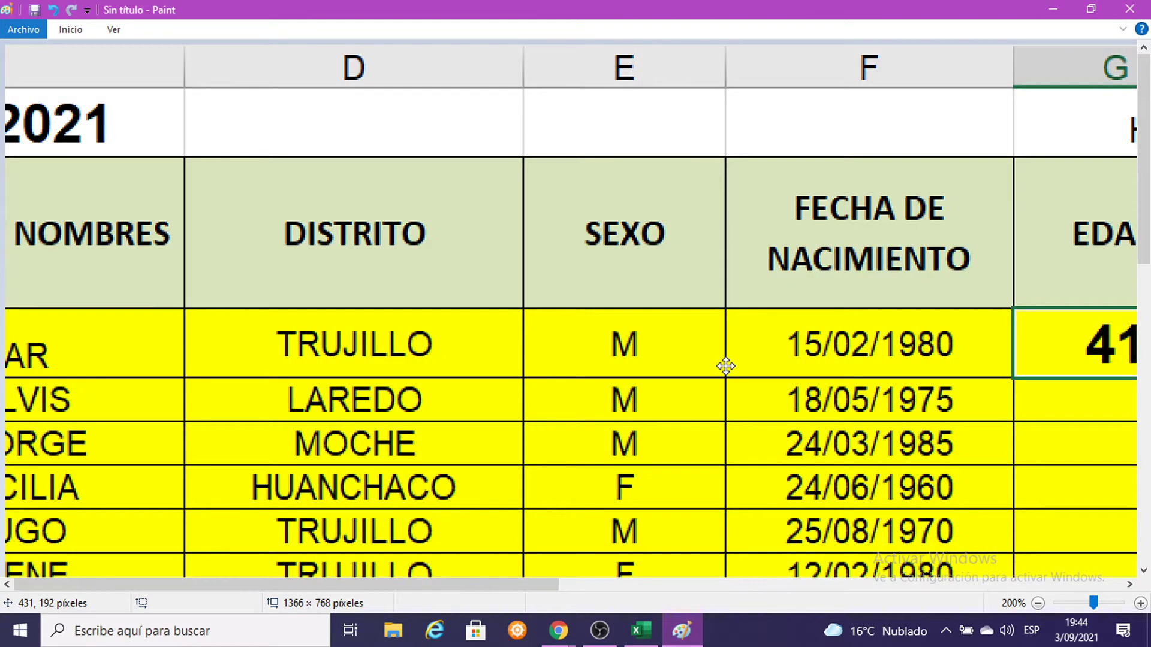
pyautogui.hotkey('ctrl', 'z')
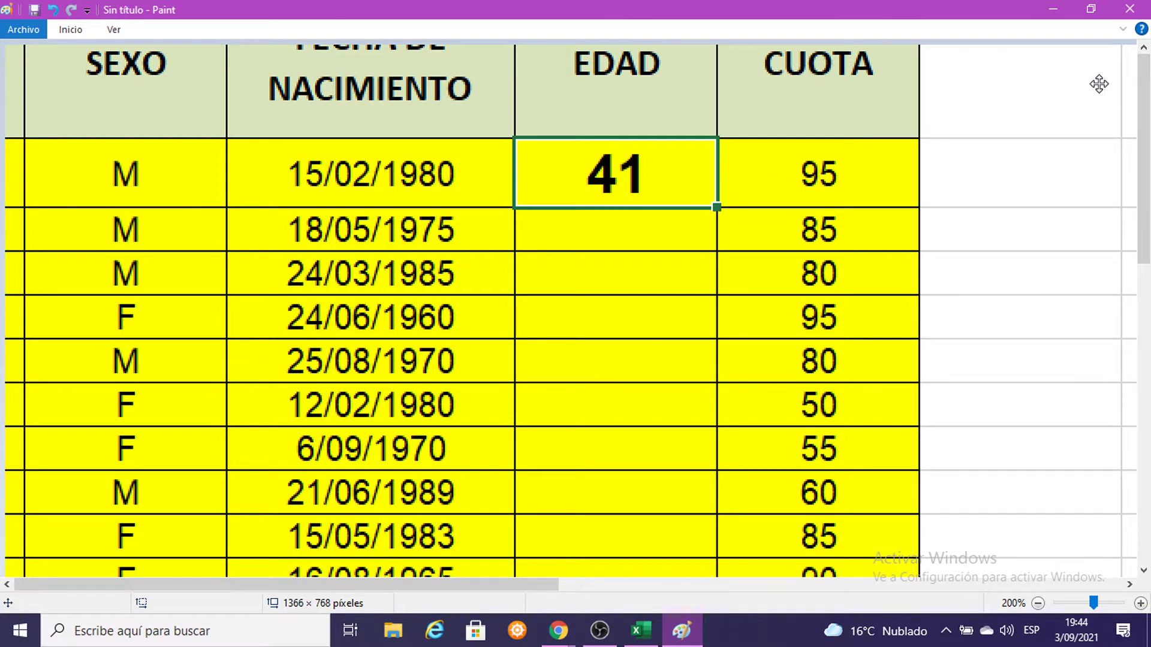
# Clear the Chrome presenting notification and minimize Paint to return to the workbook
pyautogui.click(1117, 631)
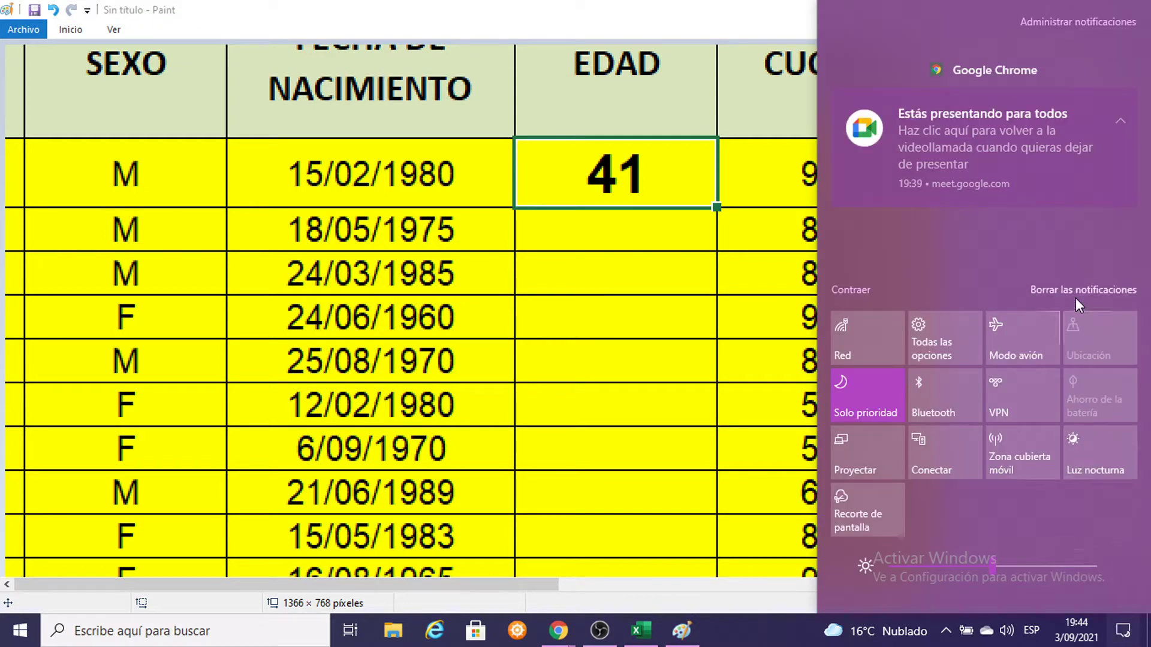
pyautogui.click(1073, 290)
pyautogui.click(624, 257)
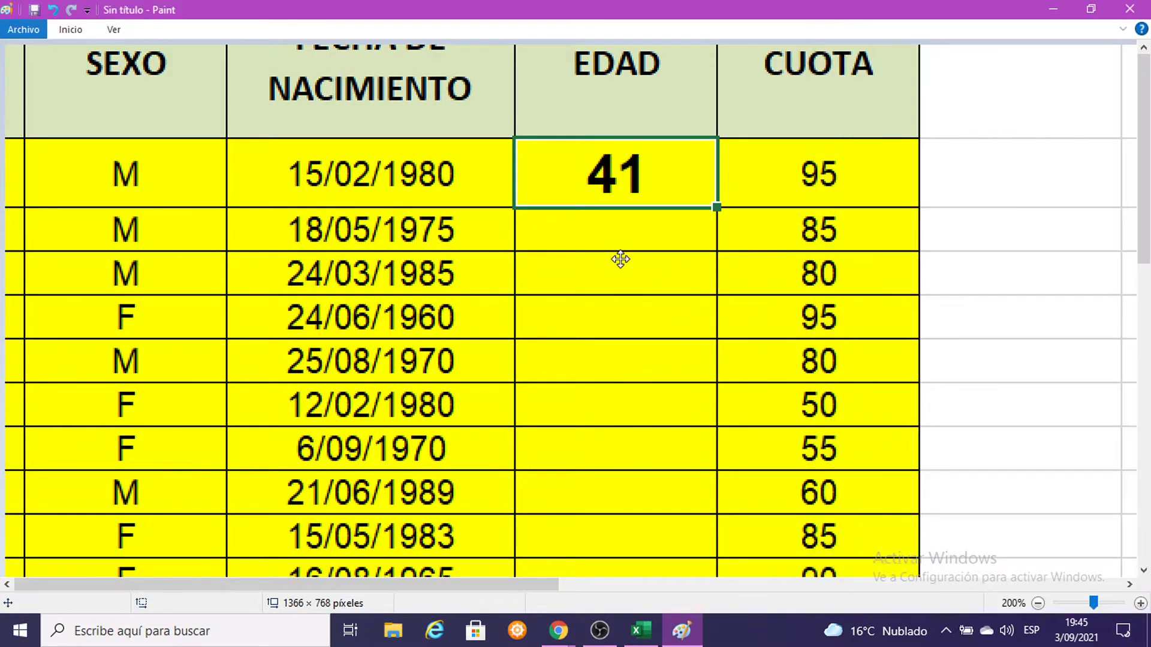
pyautogui.click(1053, 9)
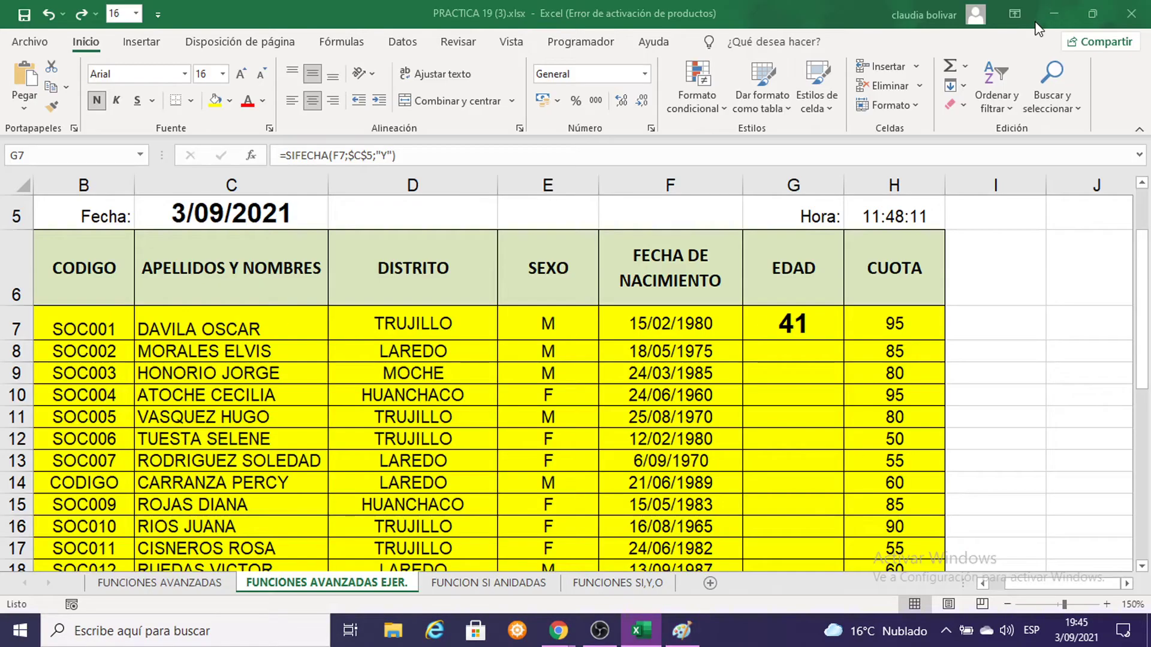
# Fill the SIFECHA age formula down the EDAD column and set those ages to font size 11
pyautogui.doubleClick(843, 350)
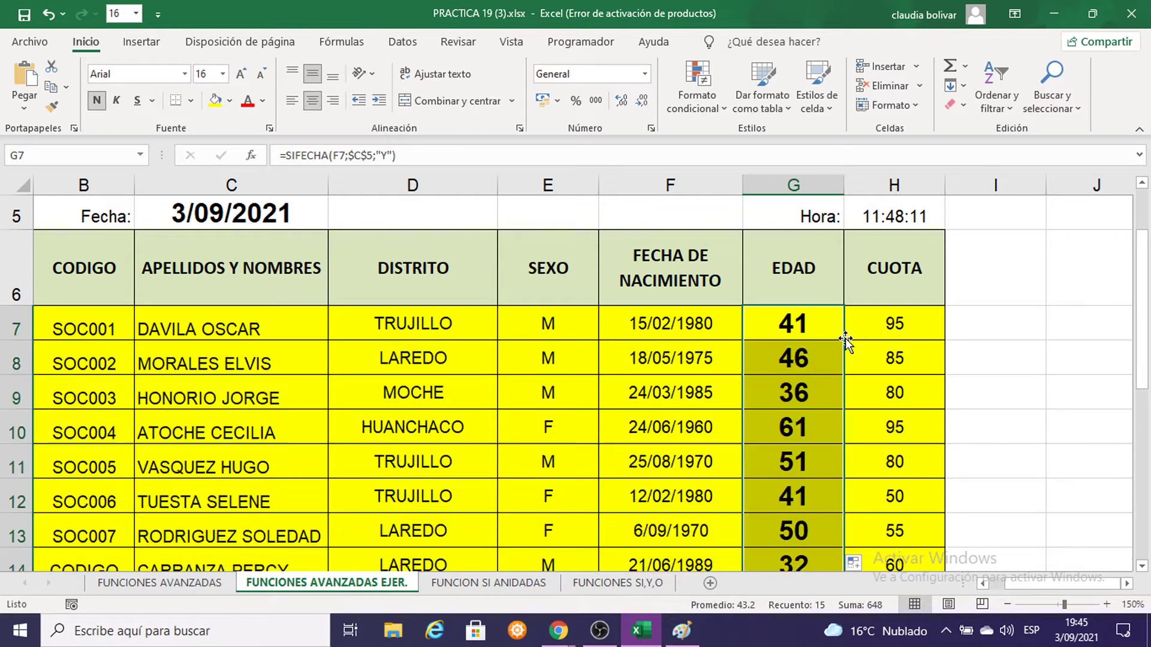
pyautogui.click(223, 74)
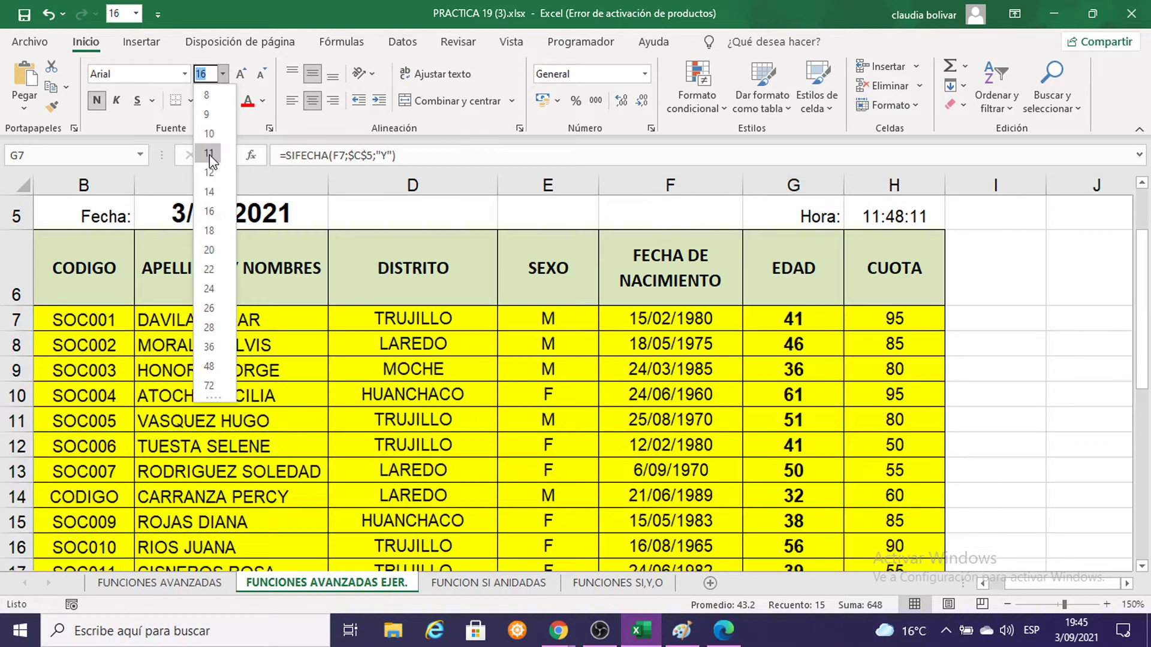
pyautogui.click(209, 153)
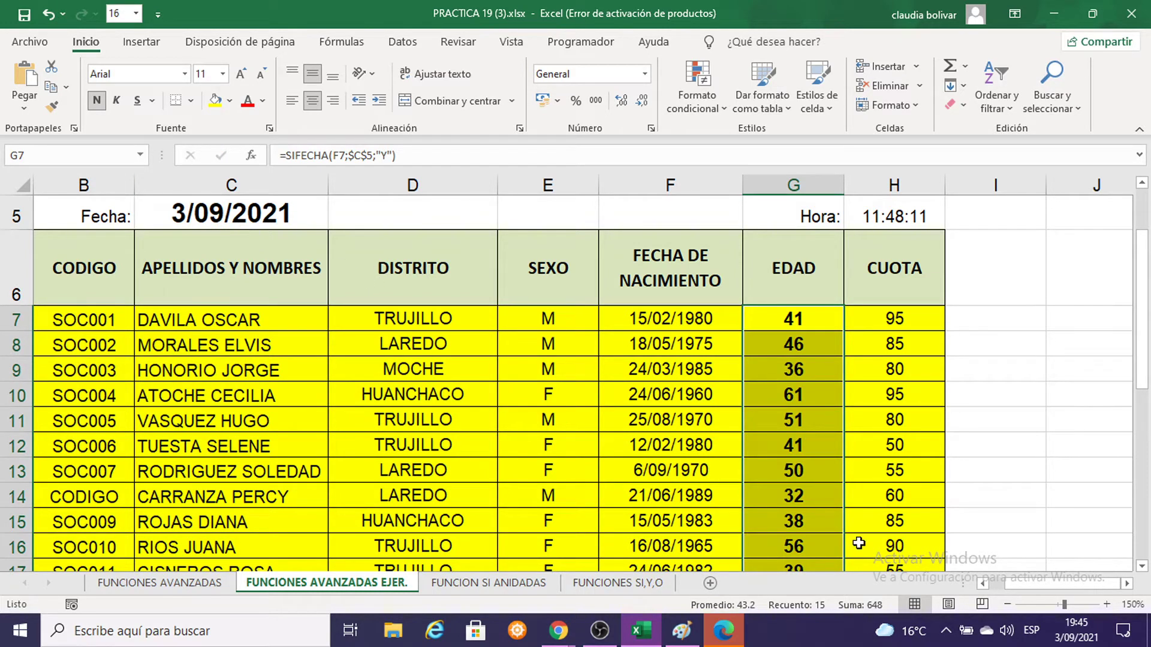
pyautogui.click(764, 326)
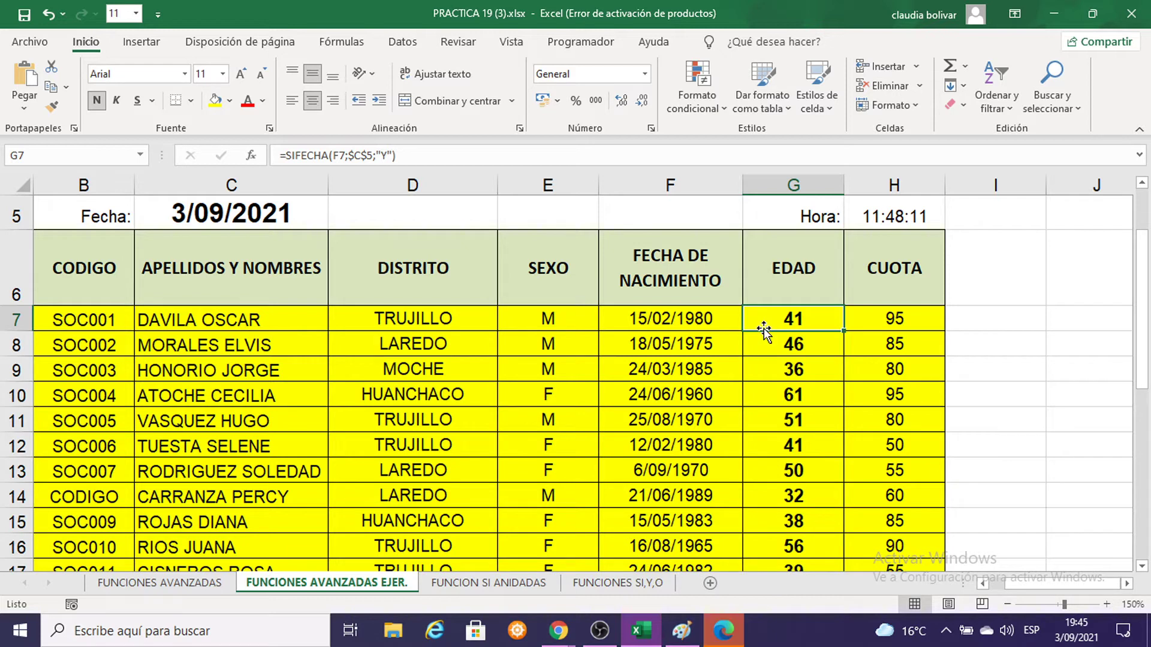
pyautogui.click(495, 363)
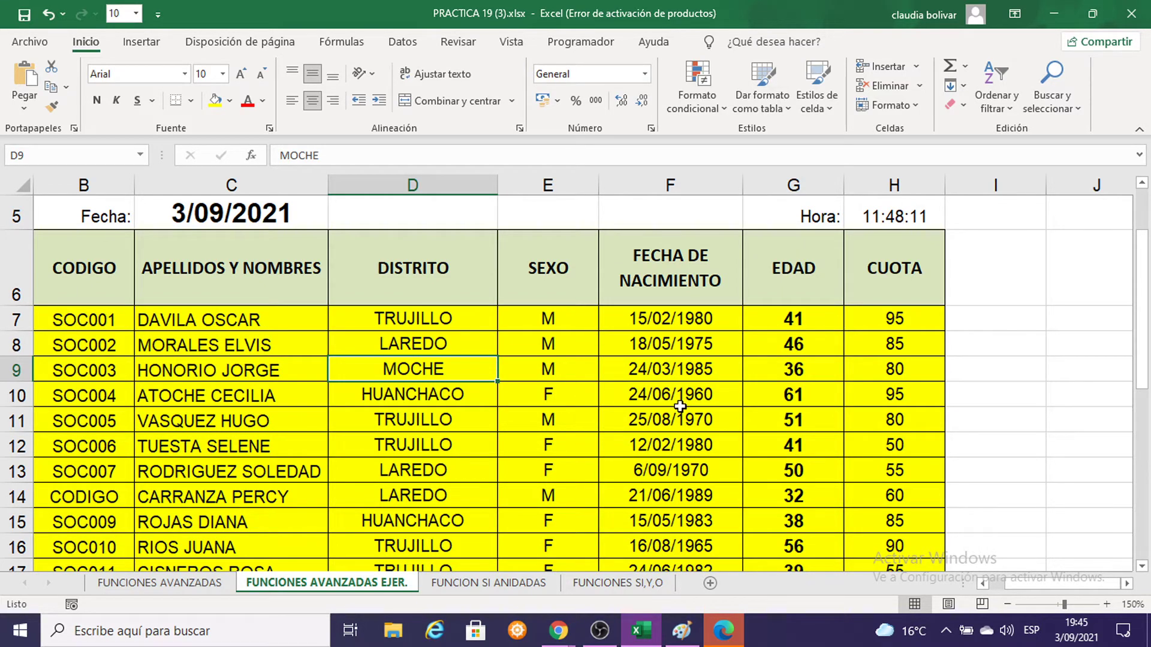
# Scroll down to the CANTIDAD DE SOCIOS table and select the Trujillo count cells H26:I26
pyautogui.scroll(-3, 679, 401)
pyautogui.scroll(-2, 679, 401)
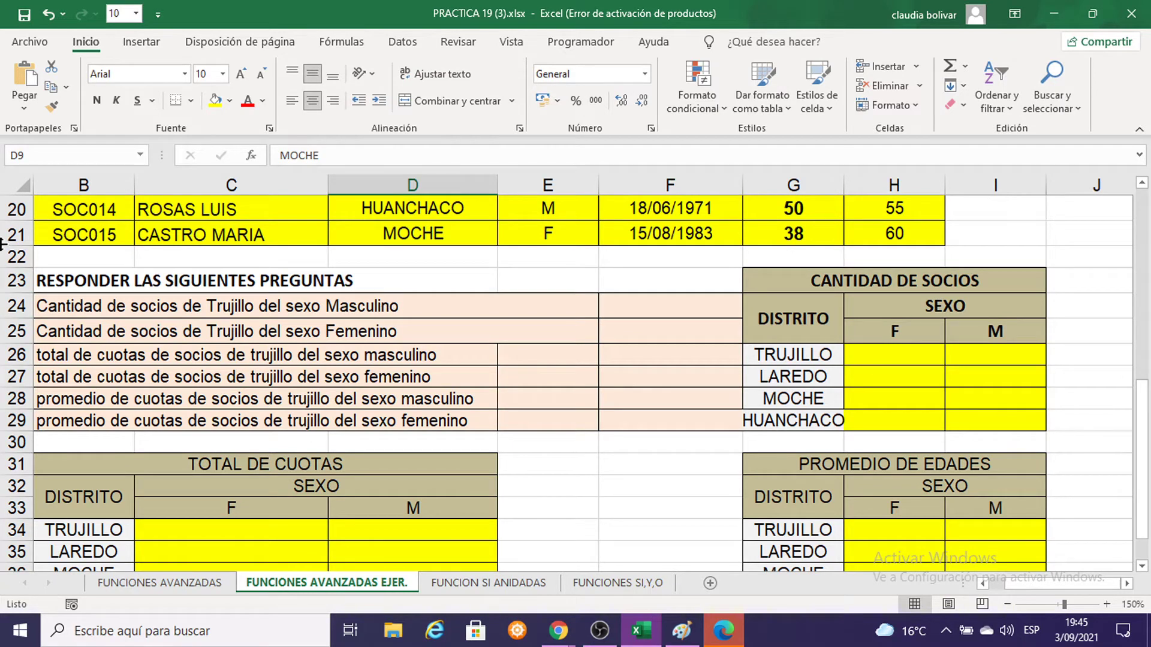
pyautogui.click(23, 307)
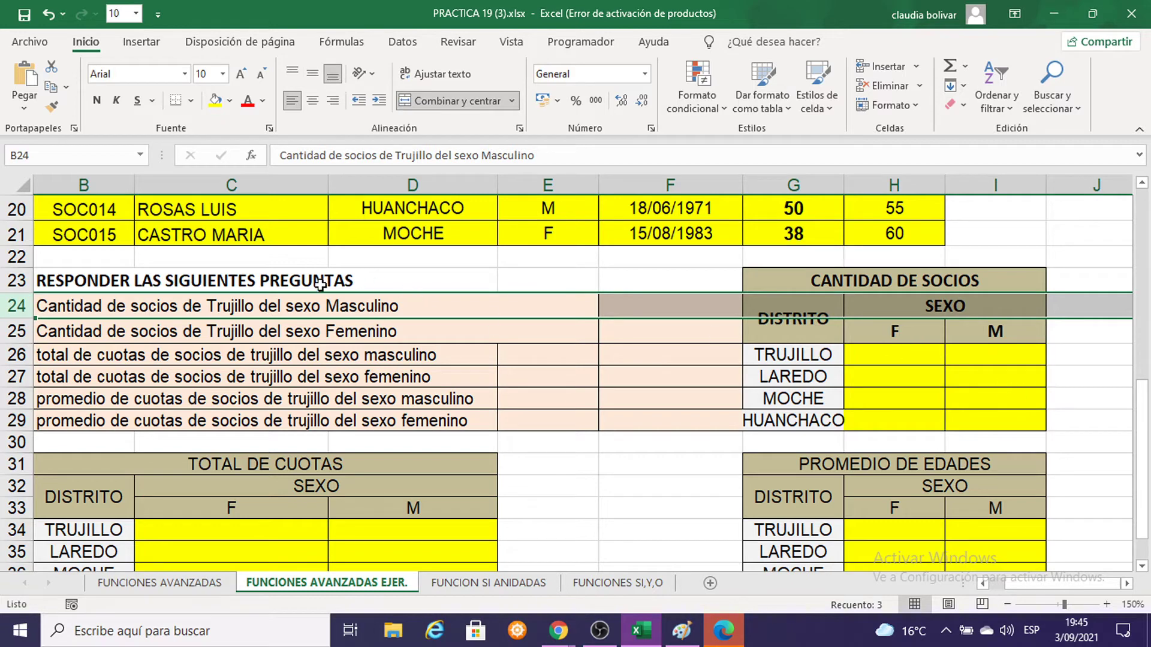
pyautogui.moveTo(266, 304); pyautogui.dragTo(354, 428)
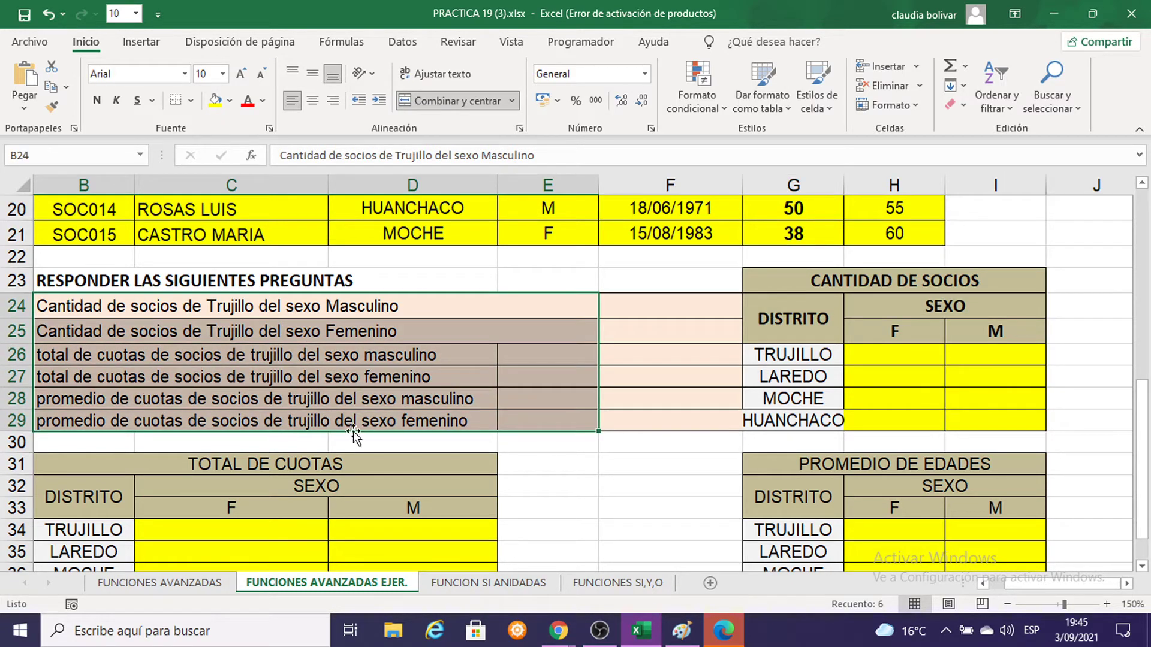
pyautogui.scroll(-2, 351, 428)
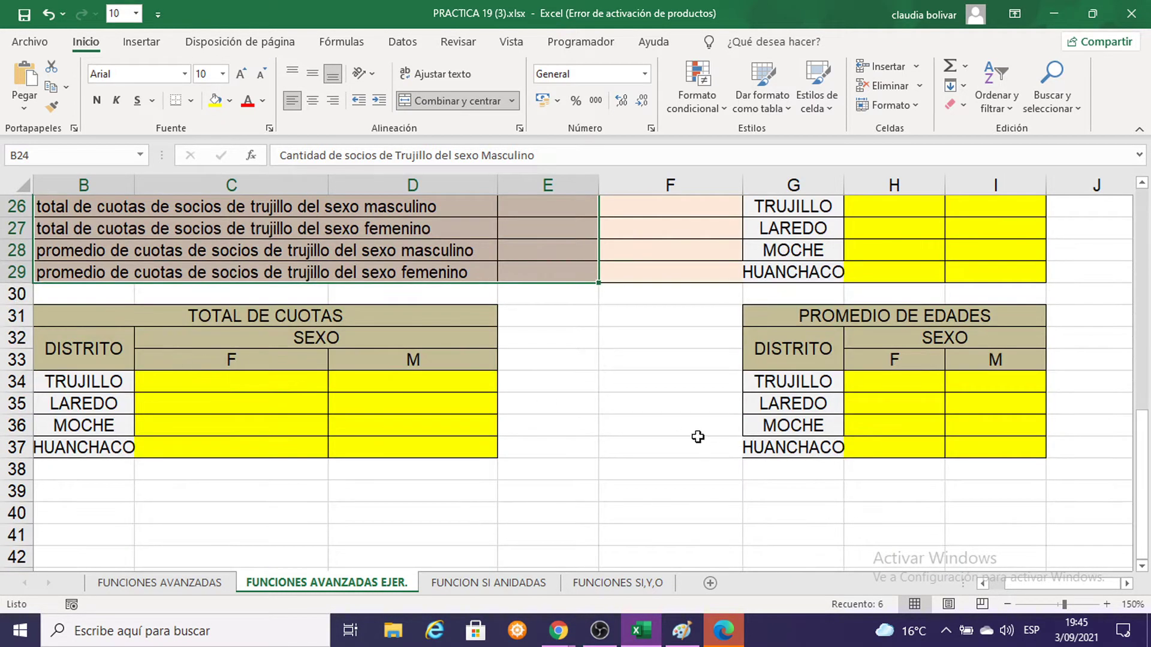
pyautogui.scroll(2, 691, 437)
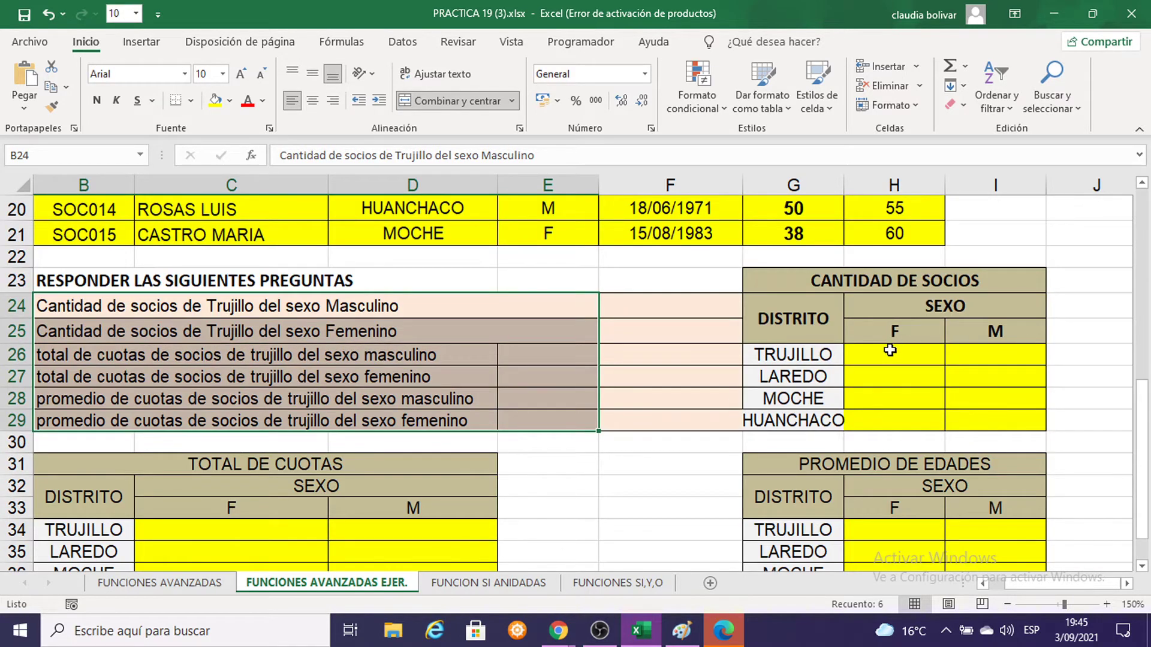
pyautogui.click(888, 351)
pyautogui.moveTo(889, 351); pyautogui.dragTo(984, 355)
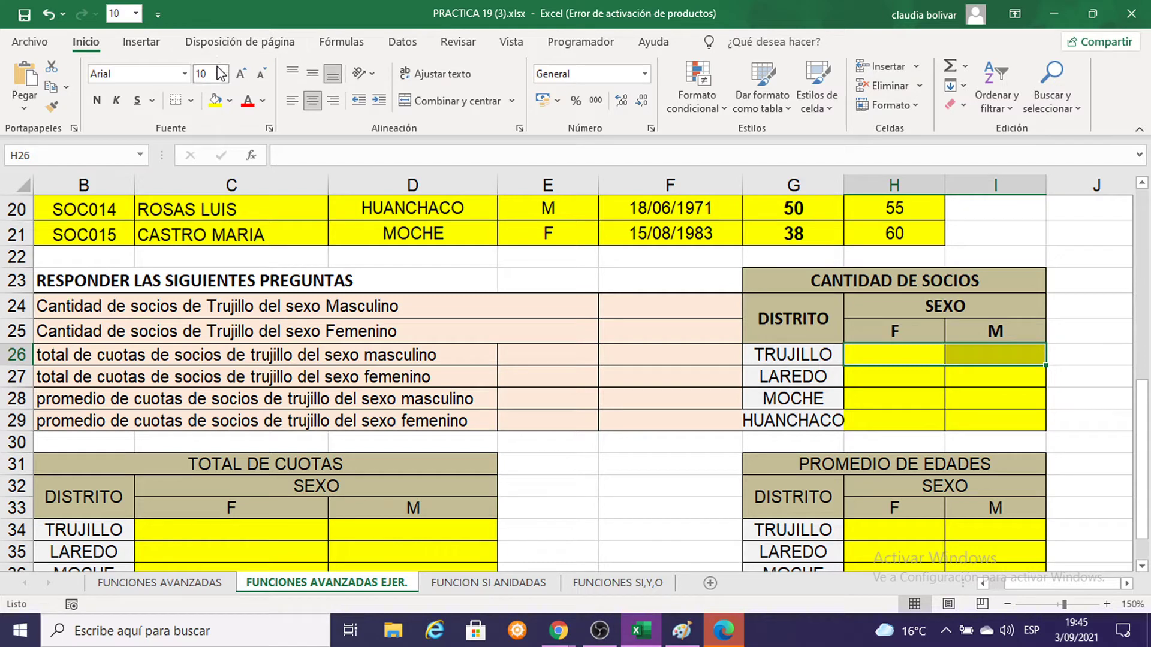
# Set the Trujillo count cells H26:I26 on FUNCIONES AVANZADAS EJER. to font size 16
pyautogui.click(179, 584)
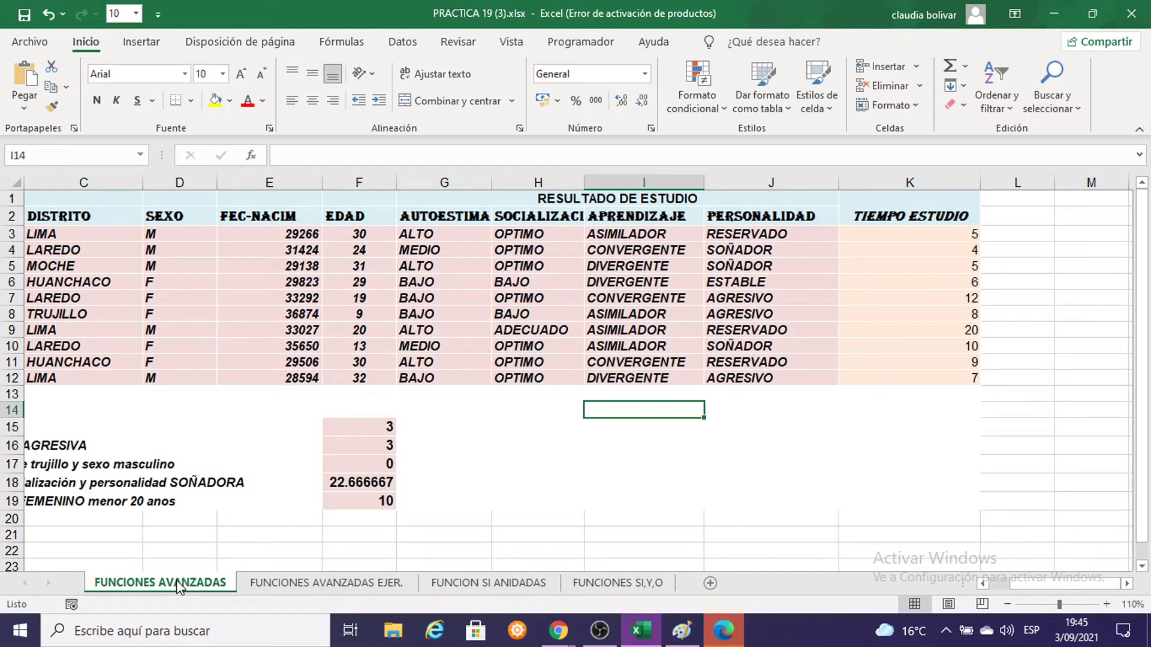
pyautogui.click(279, 587)
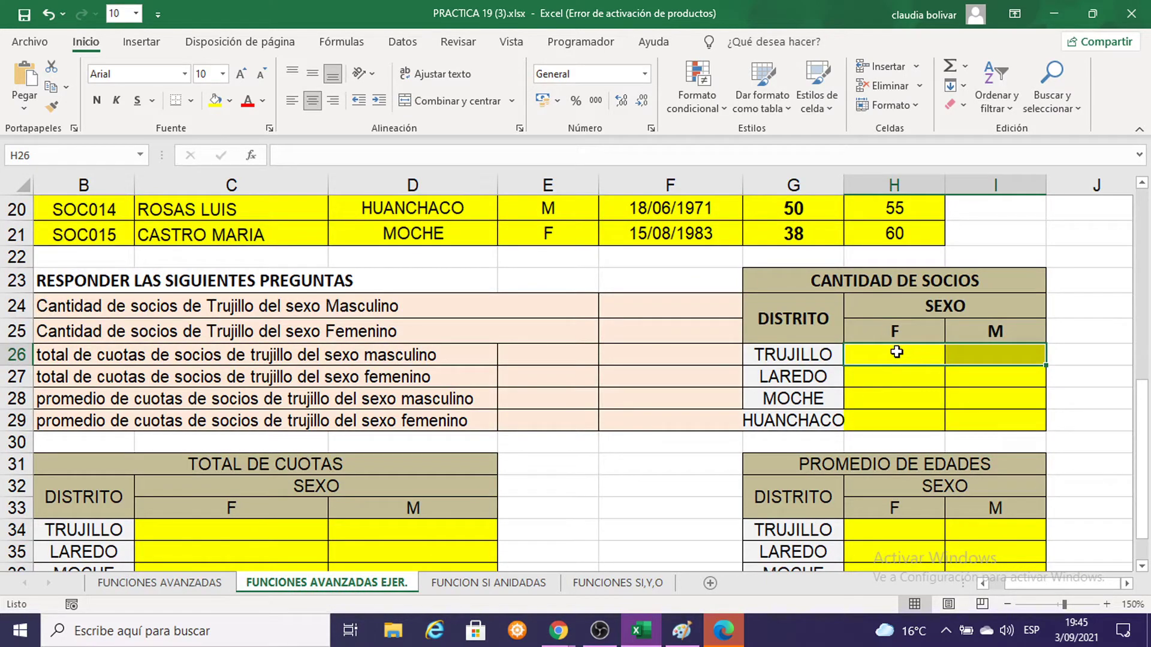
pyautogui.moveTo(897, 349)
pyautogui.mouseDown()
pyautogui.moveTo(939, 342)
pyautogui.moveTo(983, 357)
pyautogui.mouseUp()
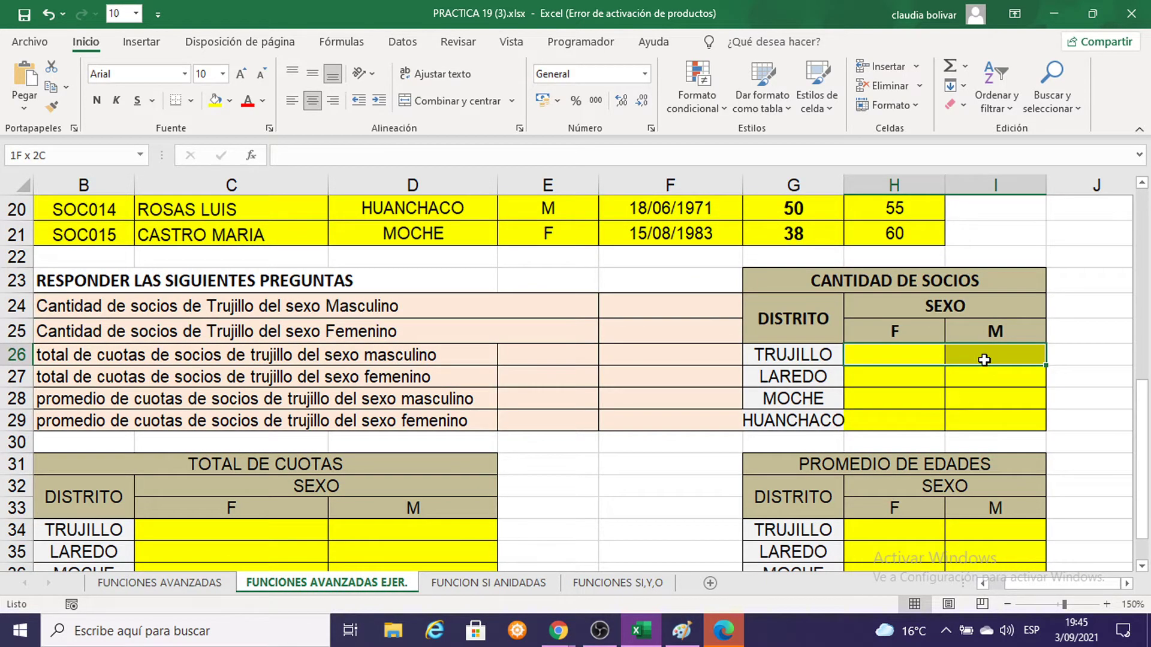
pyautogui.click(223, 75)
pyautogui.click(223, 215)
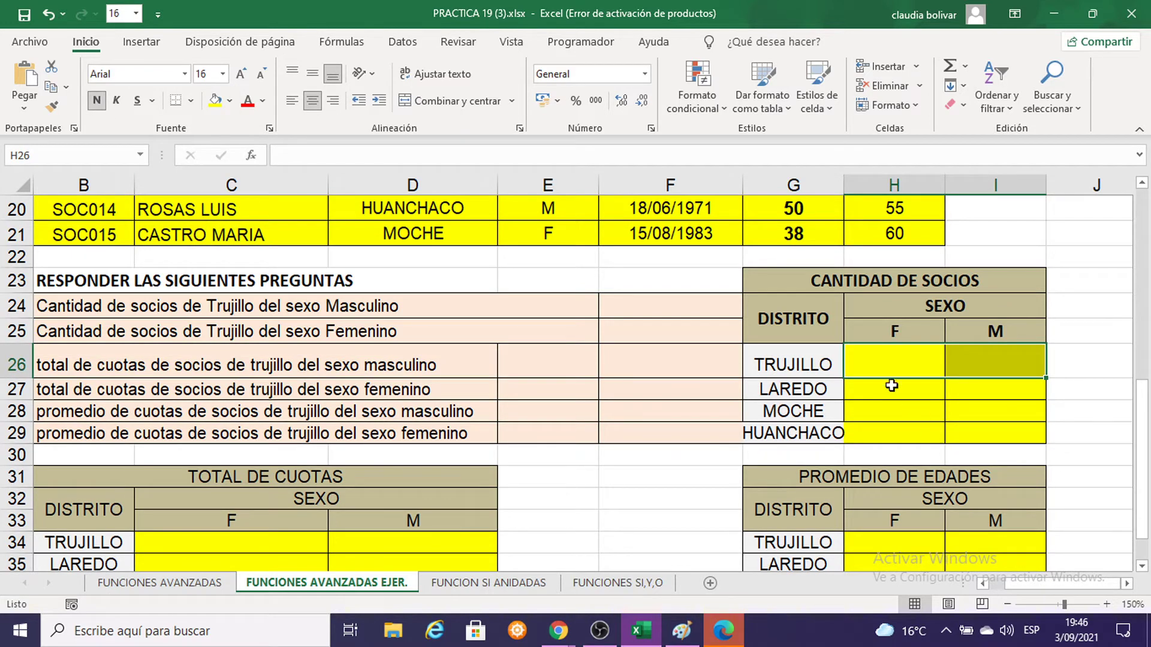
pyautogui.click(879, 360)
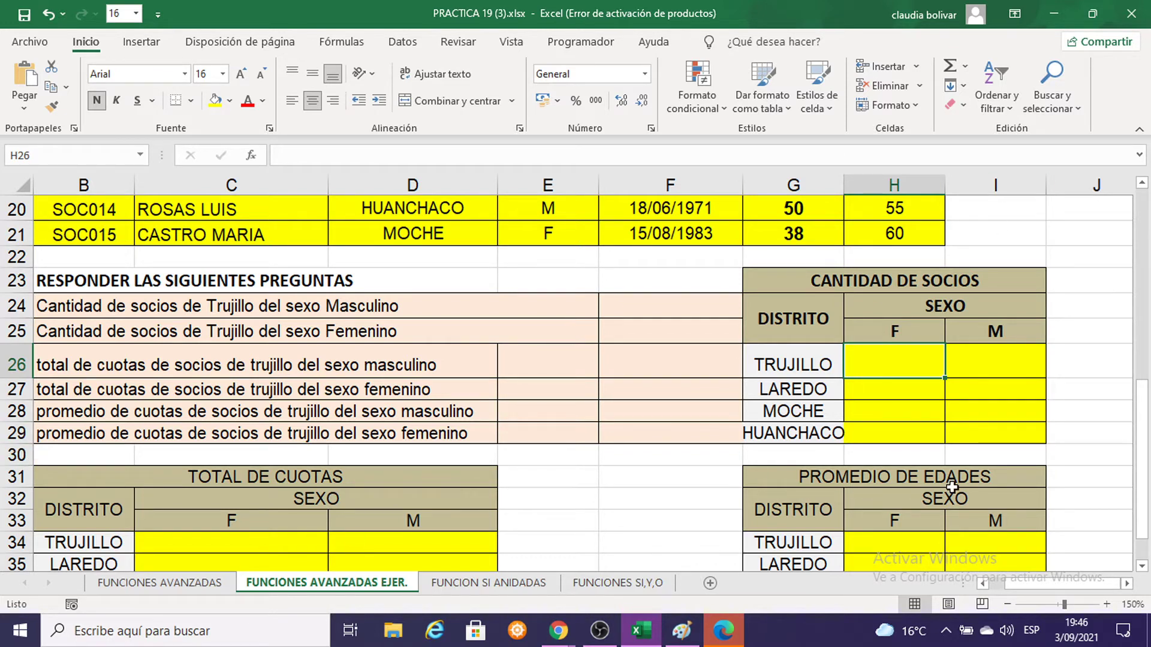
# View F15's =CONTAR.SI.CONJUNTO(C3:C12;C9;D3:D12;D9) formula counting Lima male patients on FUNCIONES AVANZADAS
pyautogui.click(161, 586)
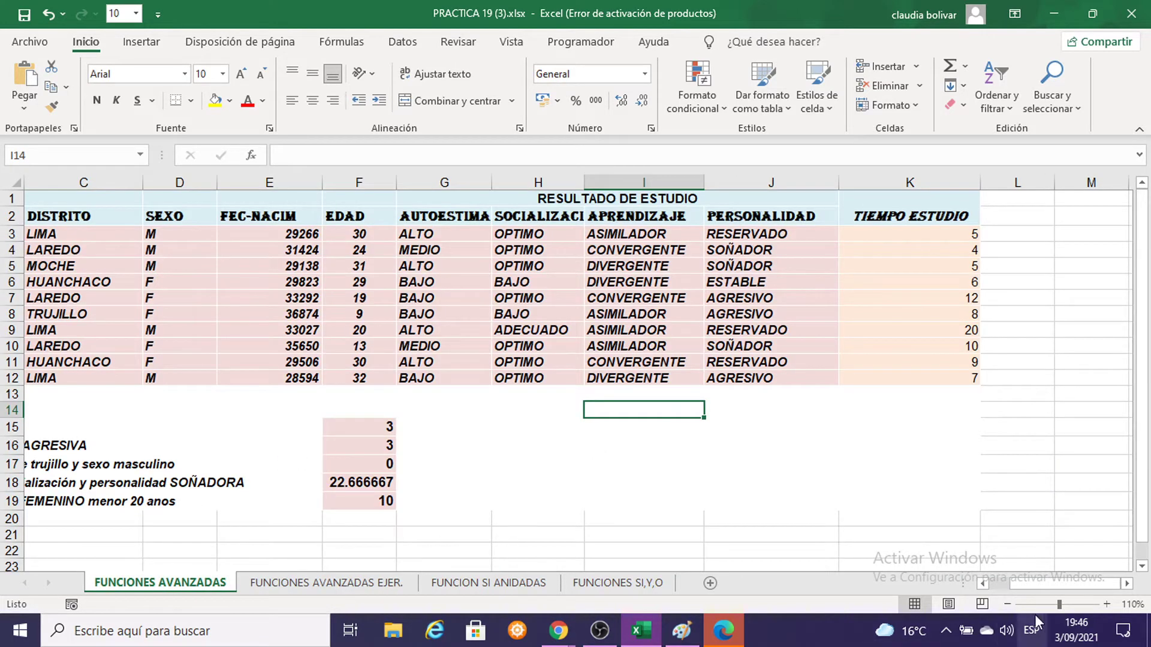
pyautogui.moveTo(1027, 587); pyautogui.dragTo(988, 582)
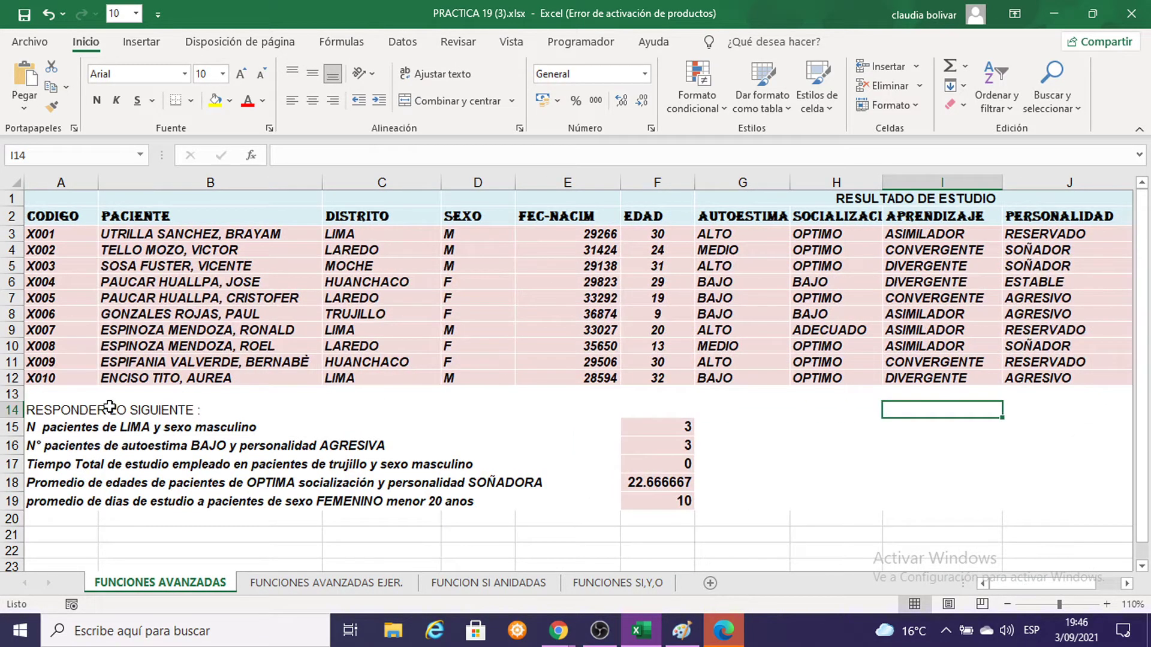
pyautogui.click(103, 429)
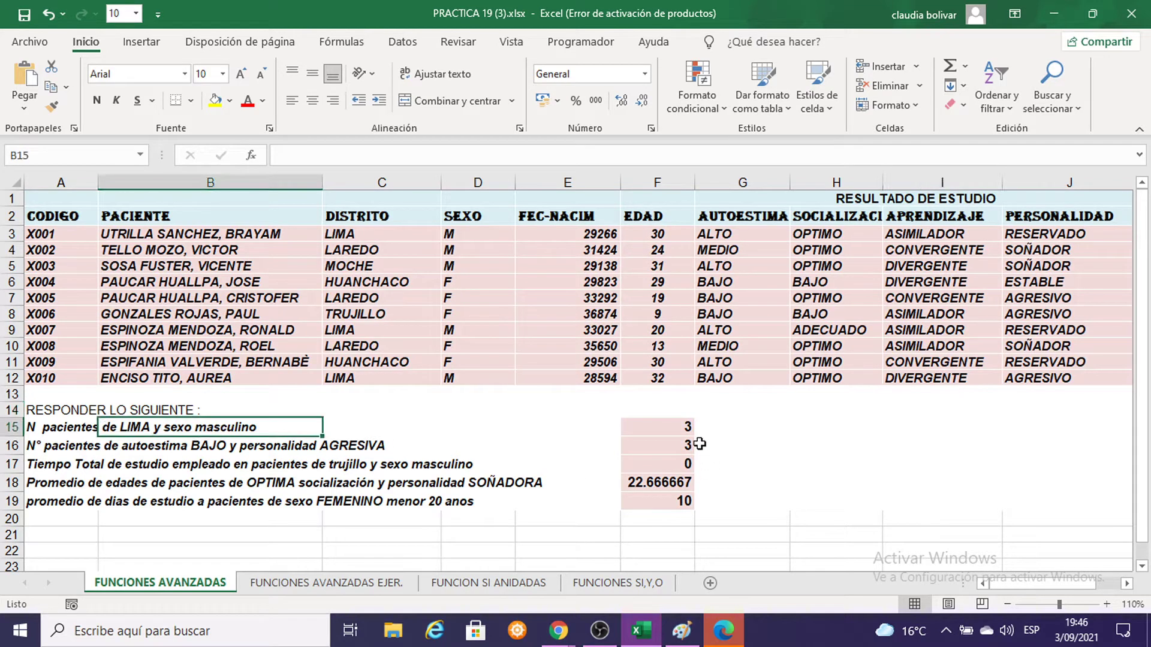
pyautogui.click(669, 424)
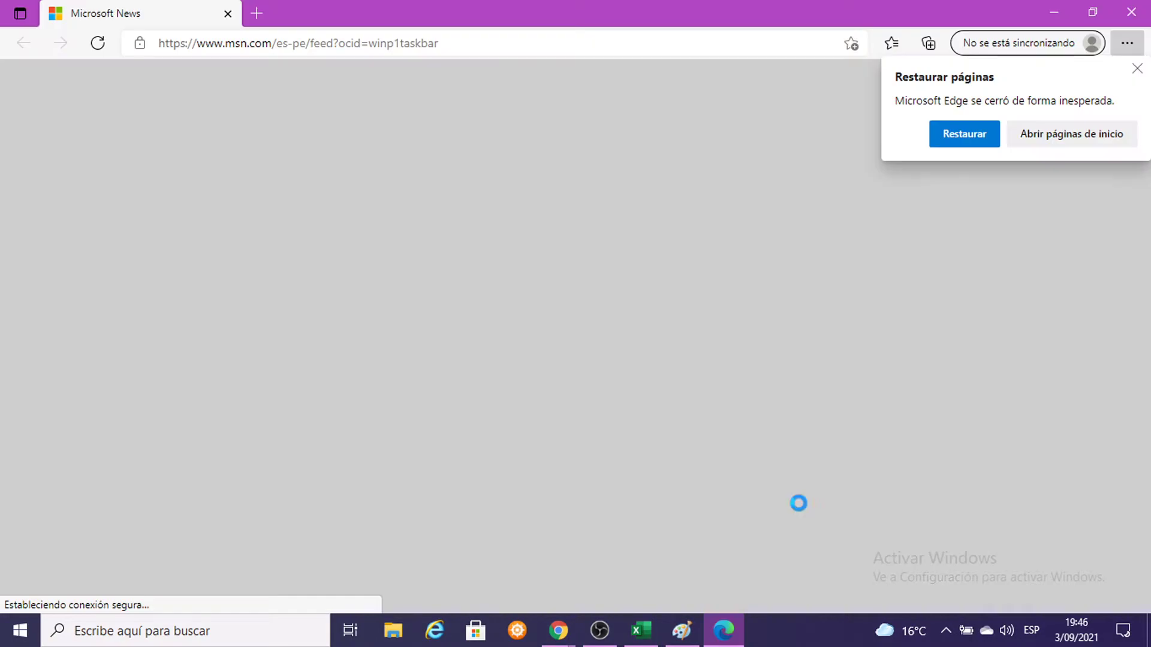
pyautogui.hotkey('alt', 'F4')
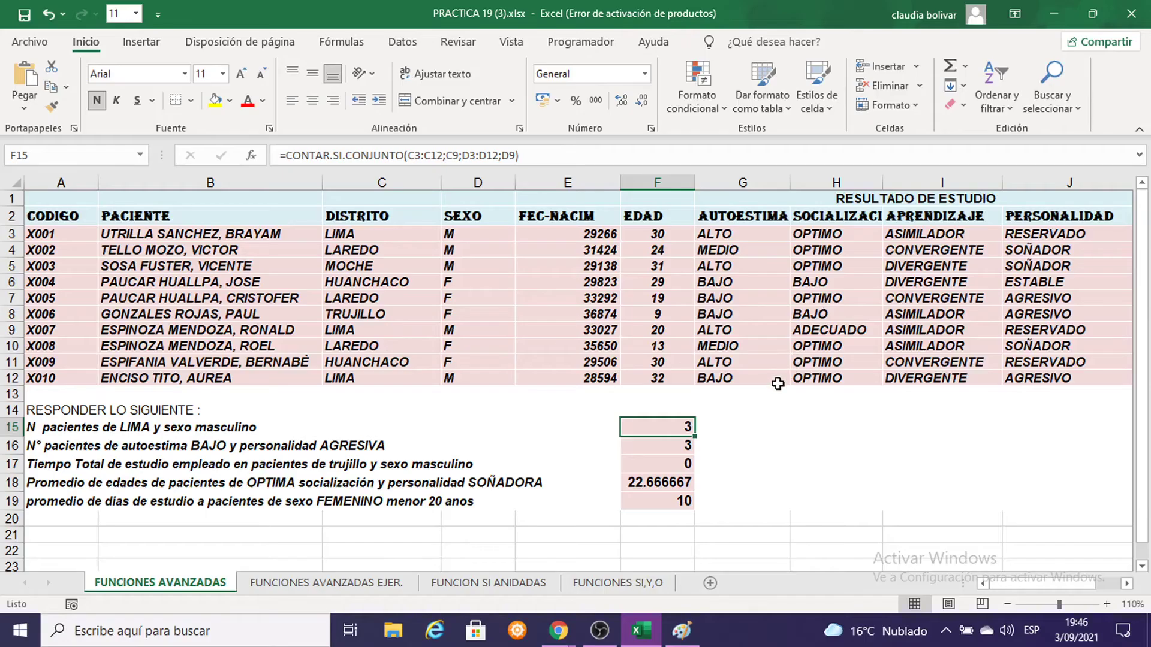
# Return to the FUNCIONES AVANZADAS EJER. sheet and select the Trujillo female-count cell H26
pyautogui.click(746, 410)
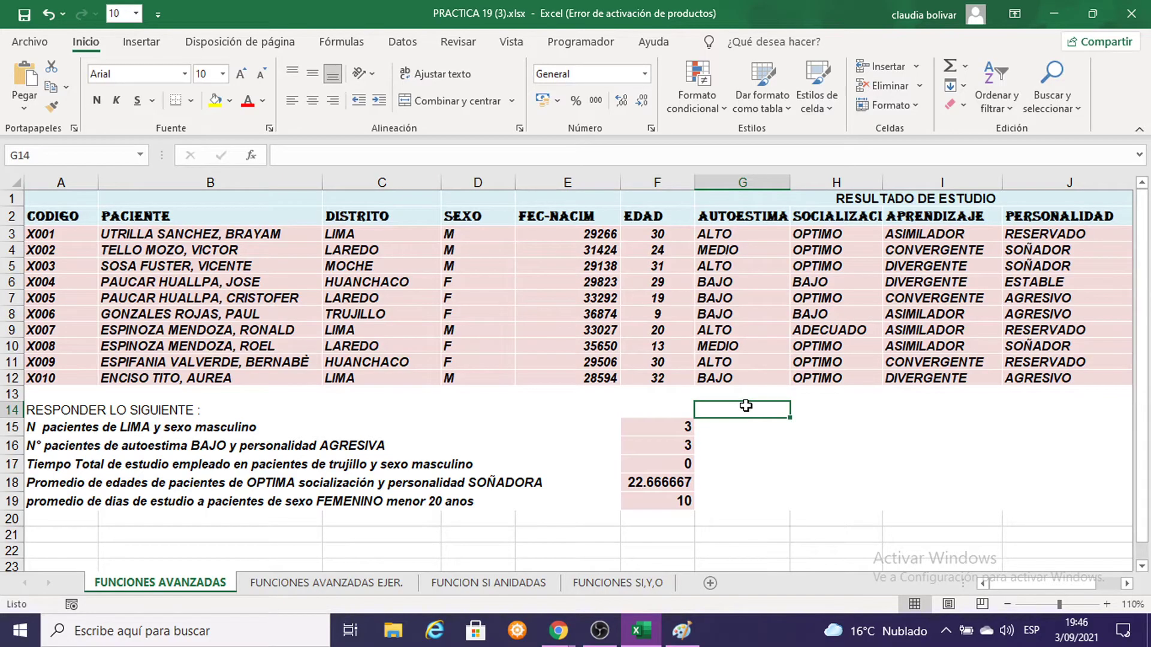
pyautogui.click(294, 585)
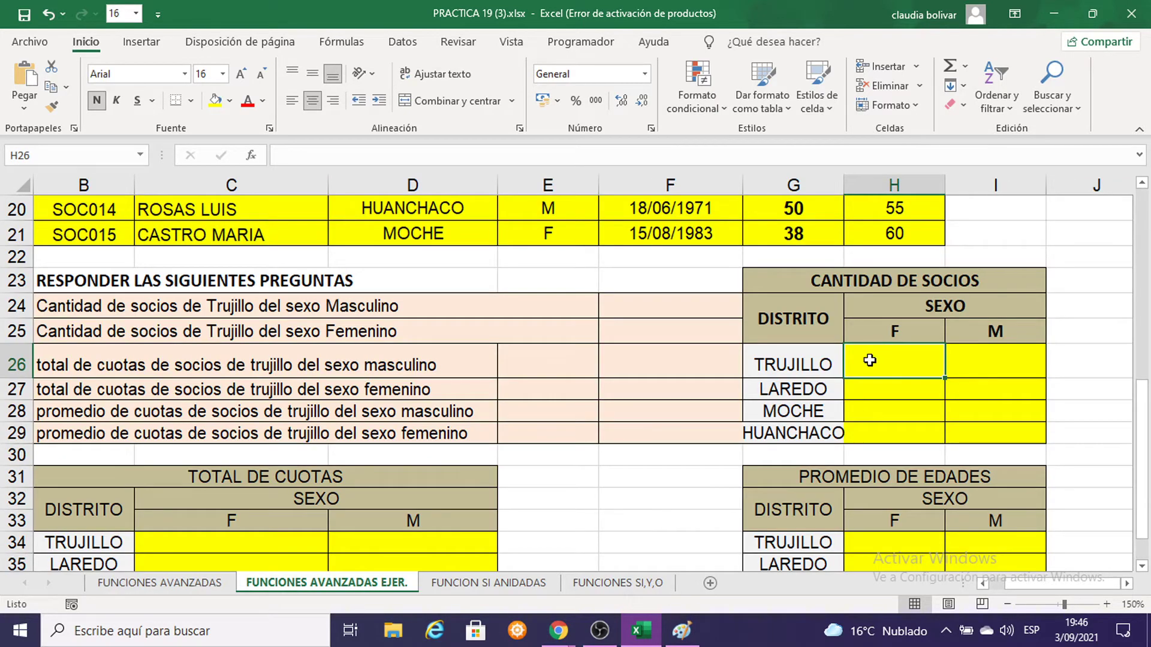
pyautogui.click(798, 358)
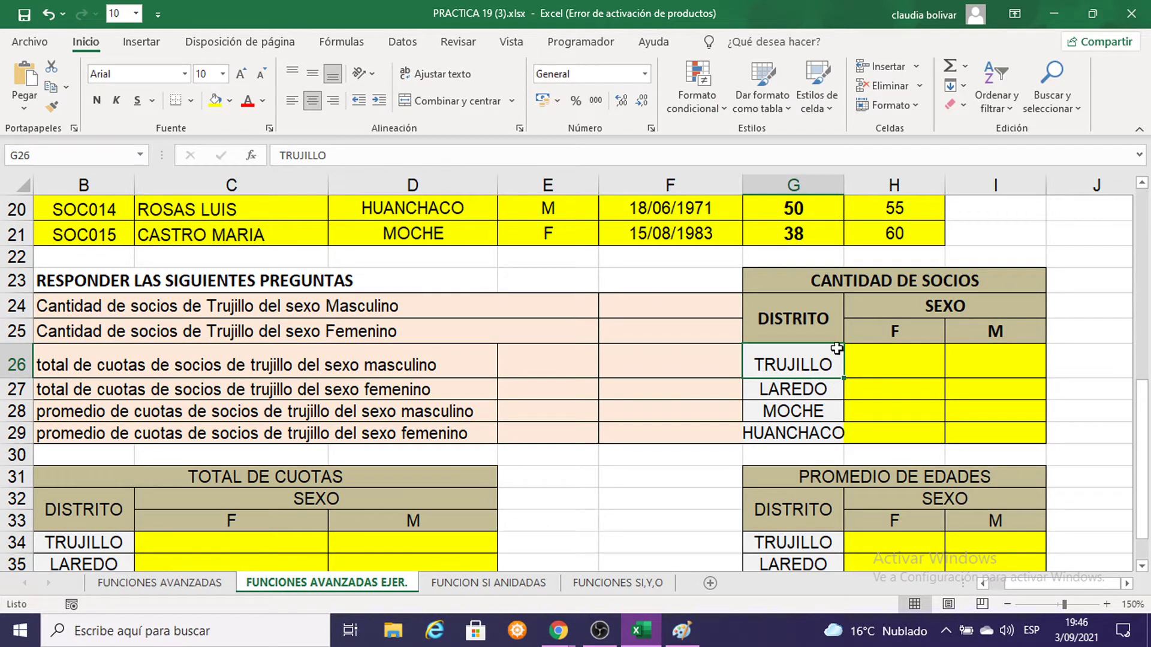
pyautogui.scroll(1, 836, 349)
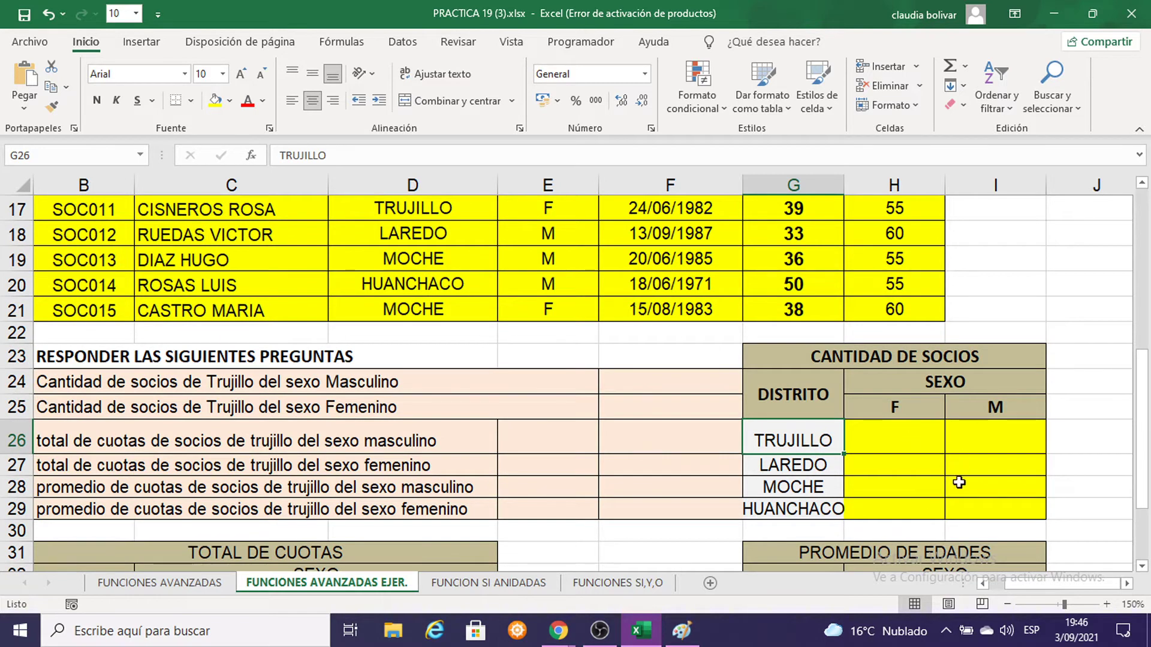
pyautogui.click(889, 436)
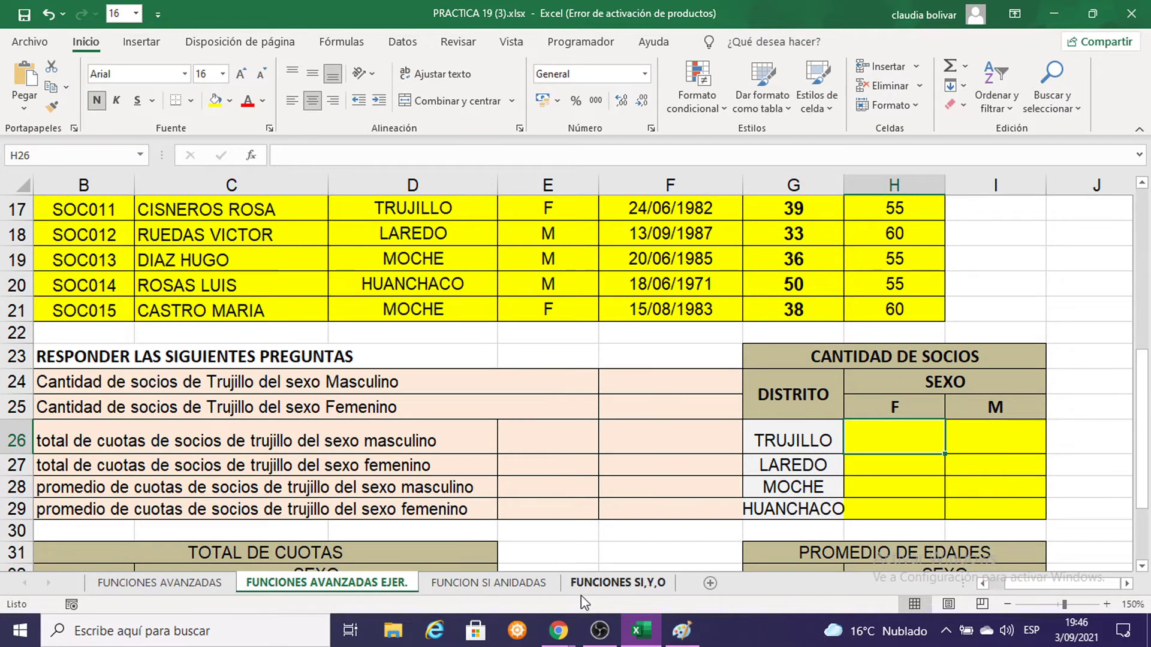
# Admit the waiting participant into the Google Meet class call, then go back to Excel
pyautogui.moveTo(558, 630)
pyautogui.click(516, 593)
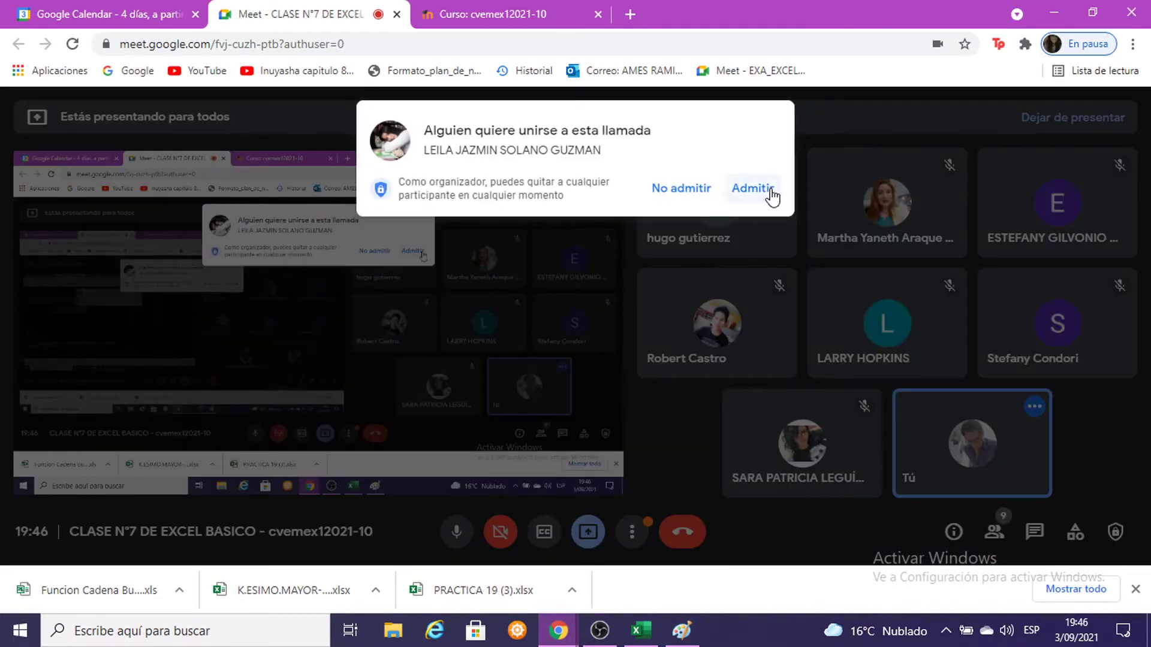
pyautogui.click(771, 197)
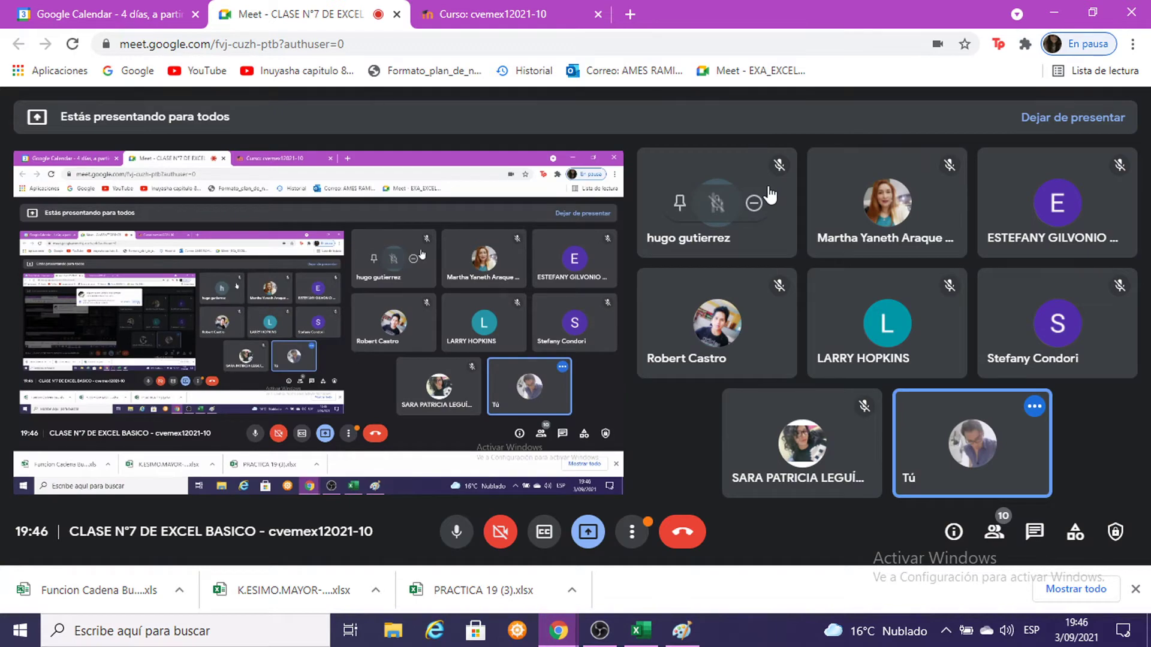
pyautogui.click(1050, 10)
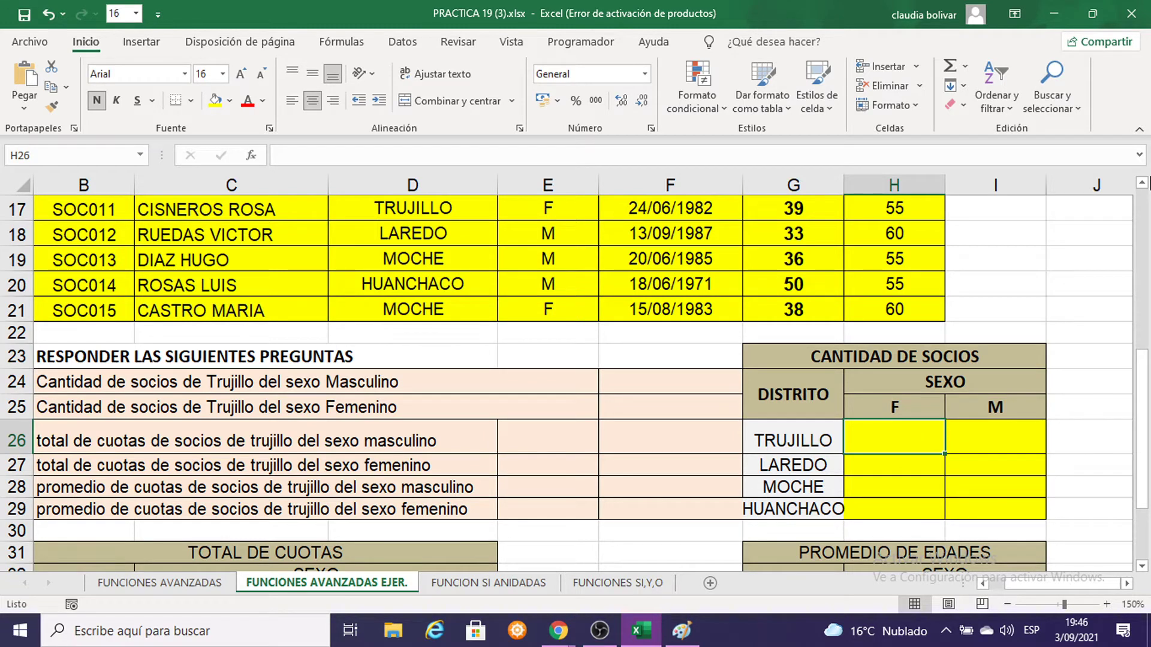
# Start =CONTAR.SI.CONJUNTO( in H26 with the SEXO range E7:E21 locked as $E$7:$E$21
pyautogui.write('=')
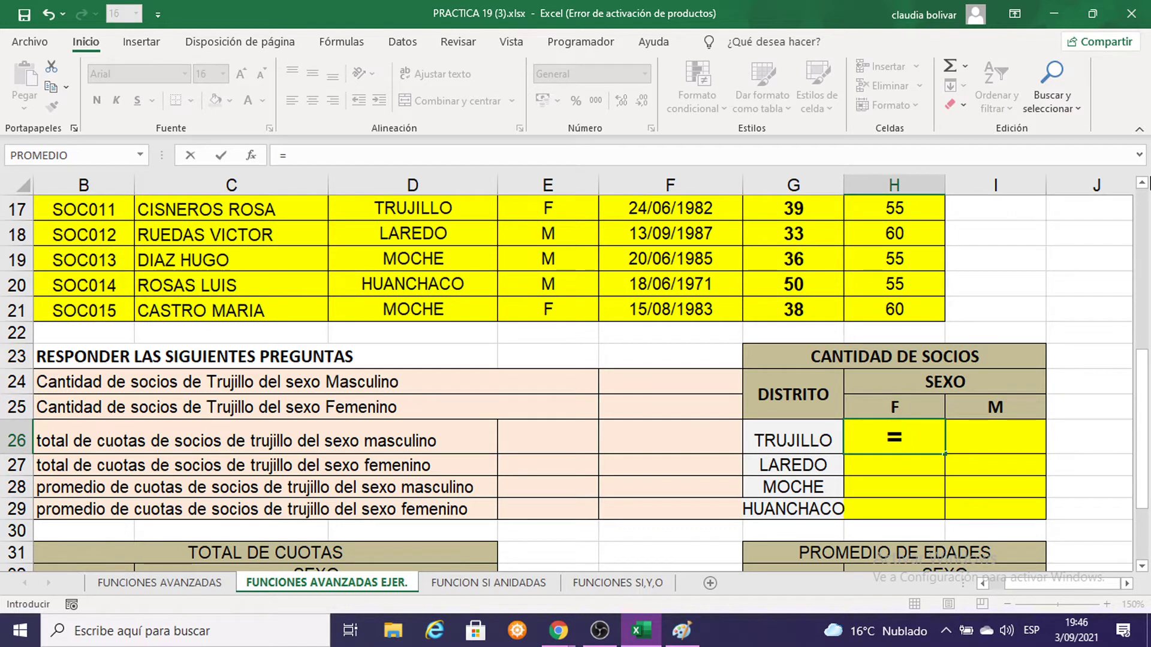
pyautogui.write('CONTAR')
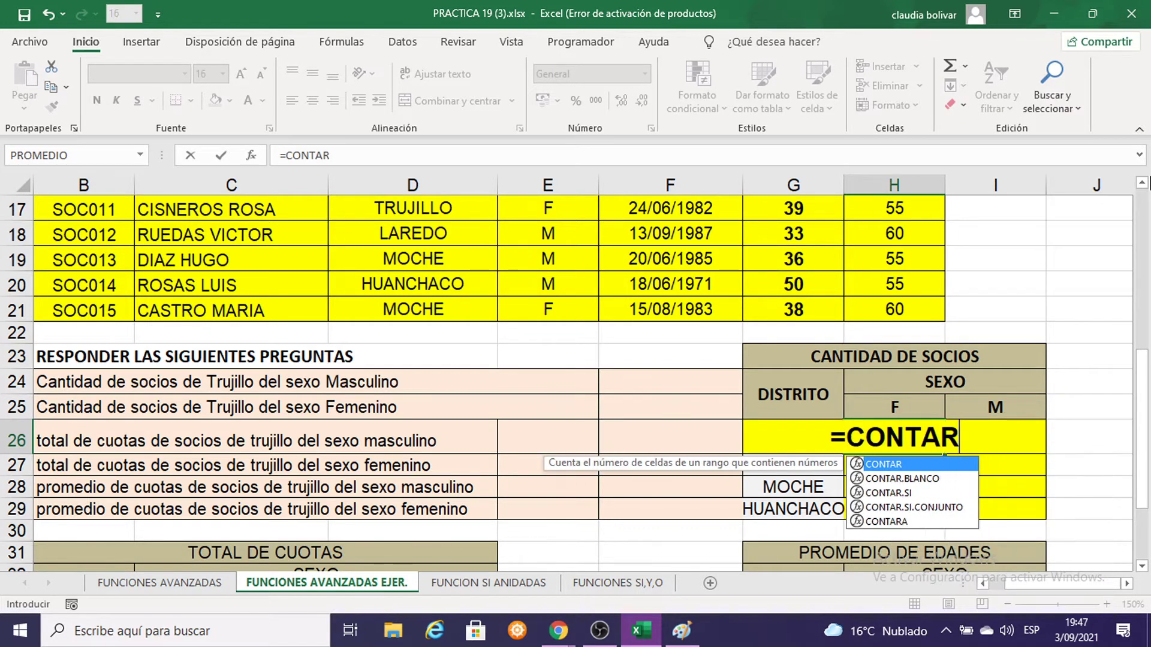
pyautogui.doubleClick(945, 507)
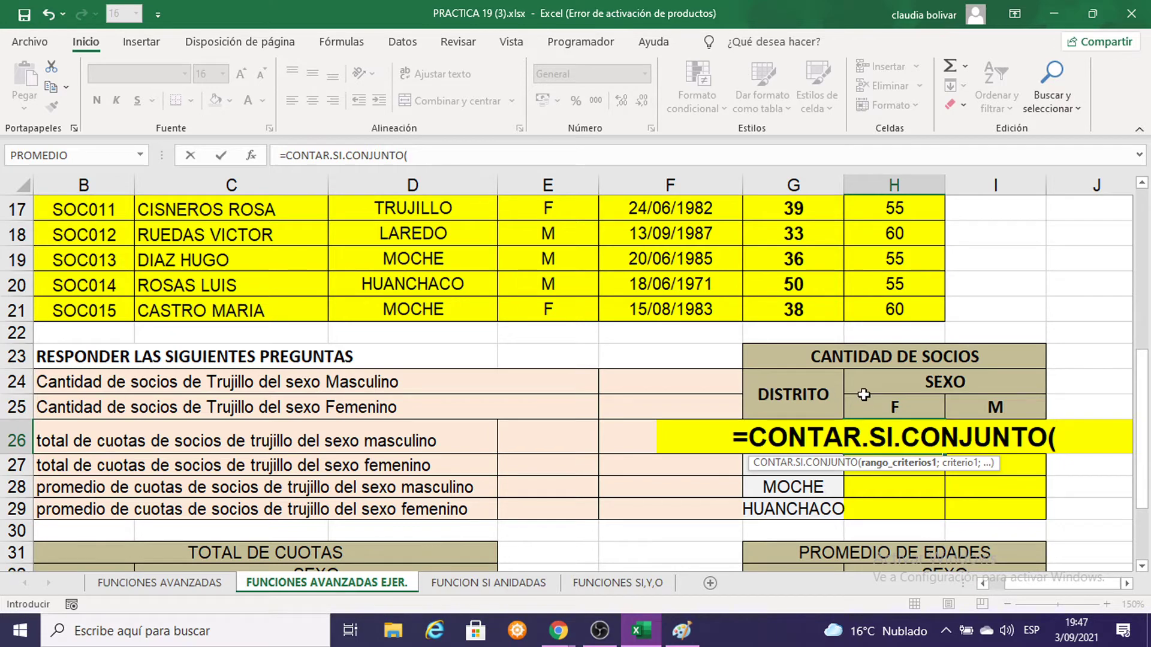
pyautogui.scroll(2, 297, 344)
pyautogui.scroll(1, 296, 336)
pyautogui.scroll(1, 296, 336)
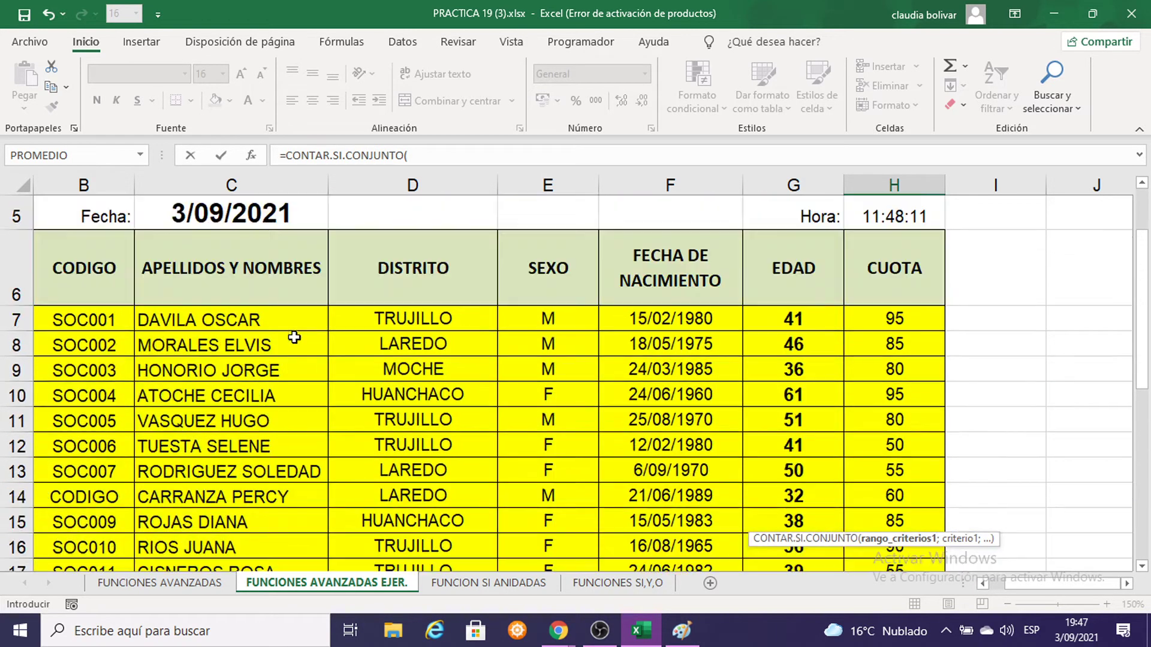
pyautogui.moveTo(534, 315); pyautogui.dragTo(552, 511)
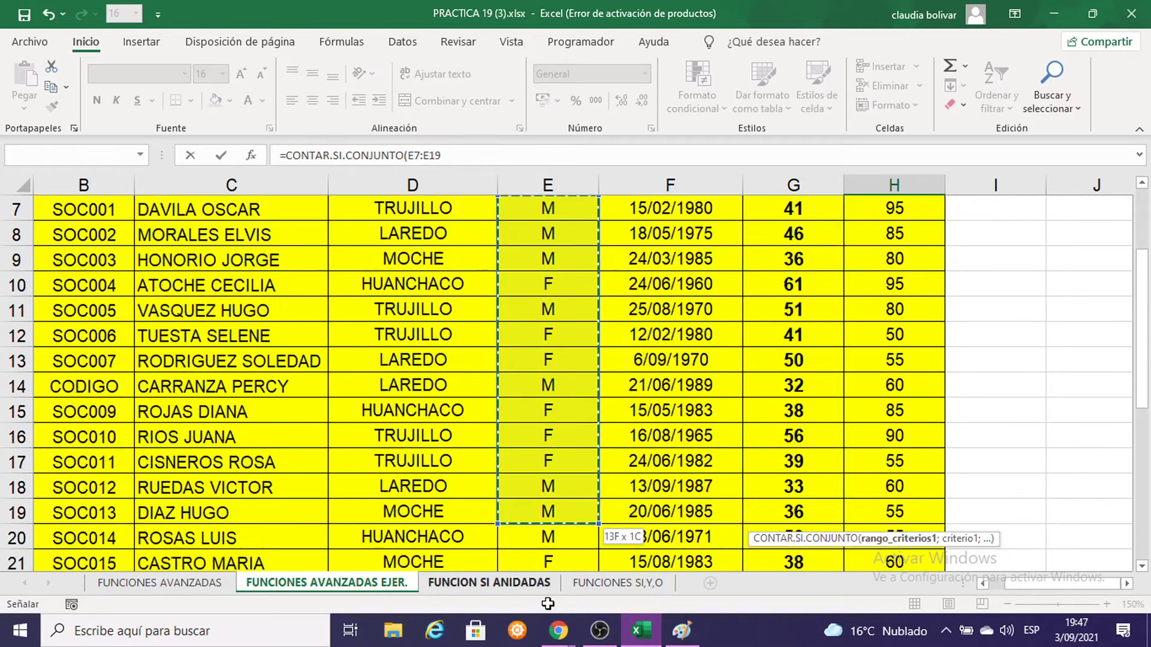
pyautogui.moveTo(552, 511); pyautogui.dragTo(555, 523)
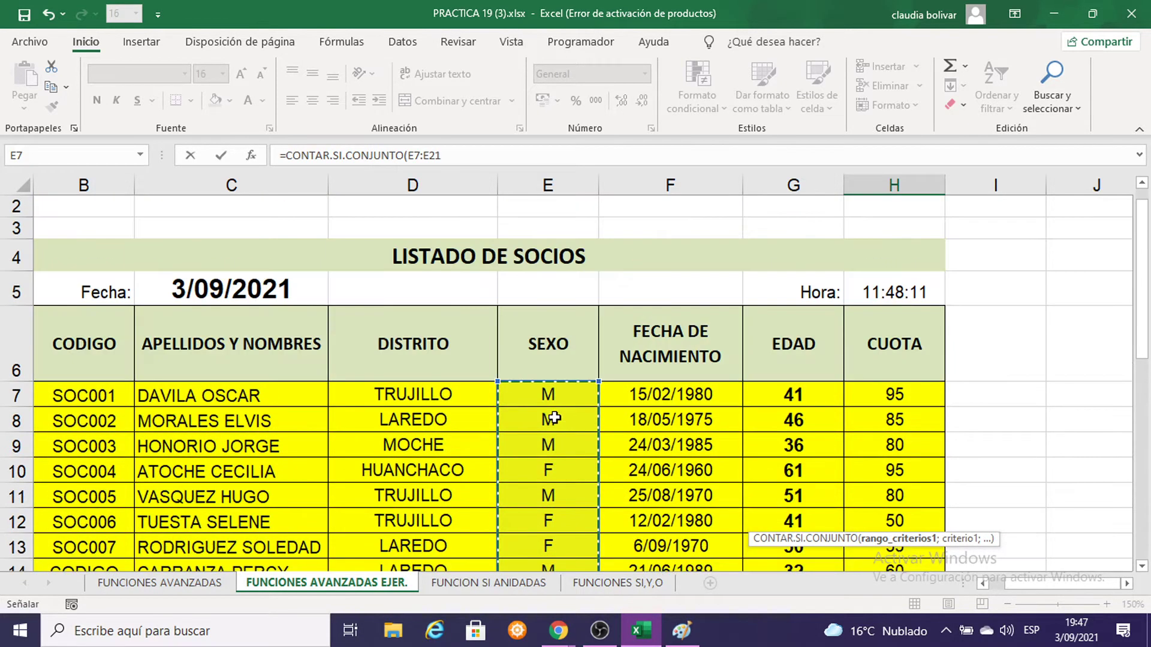
pyautogui.scroll(2, 548, 421)
pyautogui.scroll(-3, 547, 421)
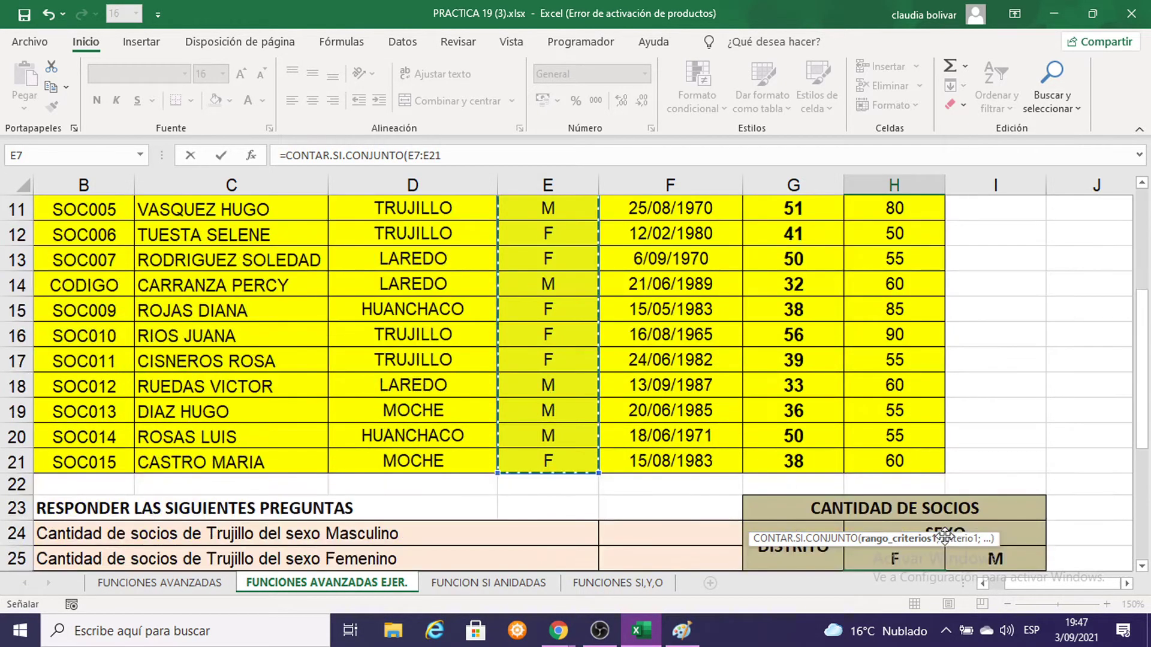
pyautogui.scroll(-3, 786, 489)
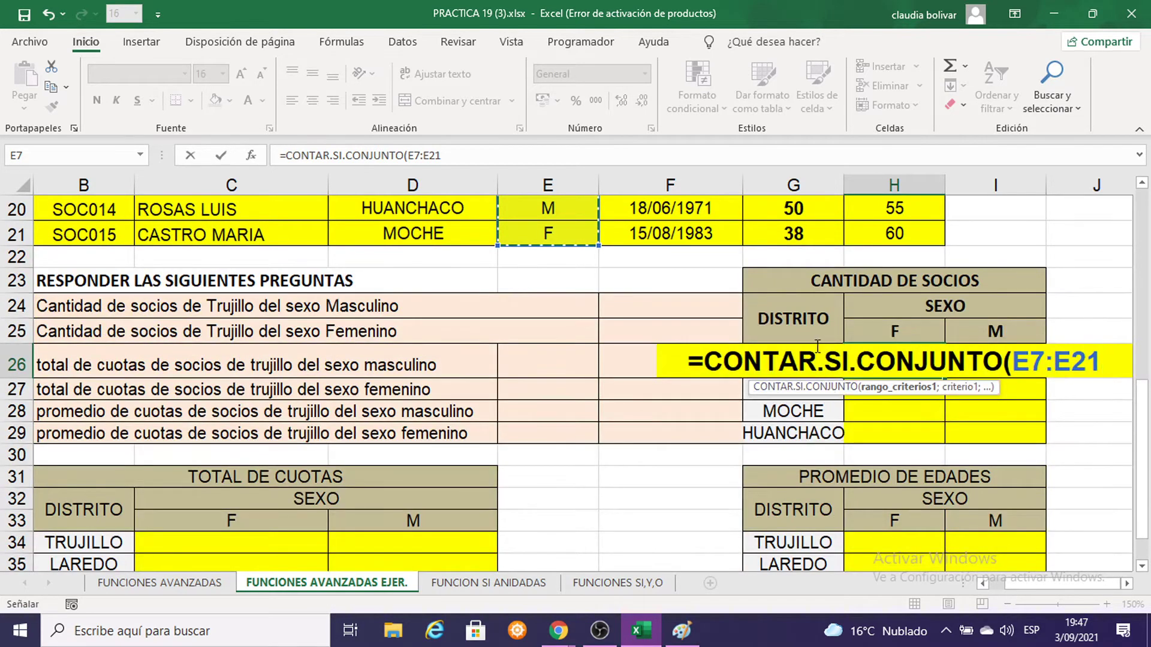
pyautogui.scroll(1, 746, 370)
pyautogui.scroll(1, 744, 371)
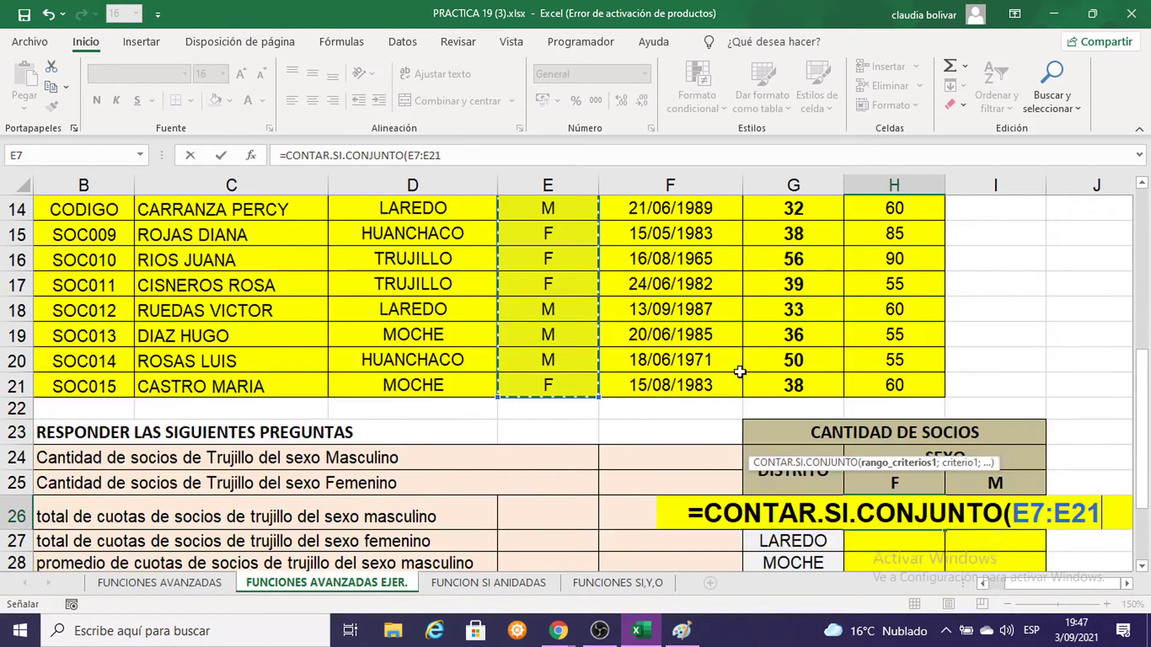
pyautogui.scroll(1, 741, 373)
pyautogui.scroll(2, 740, 373)
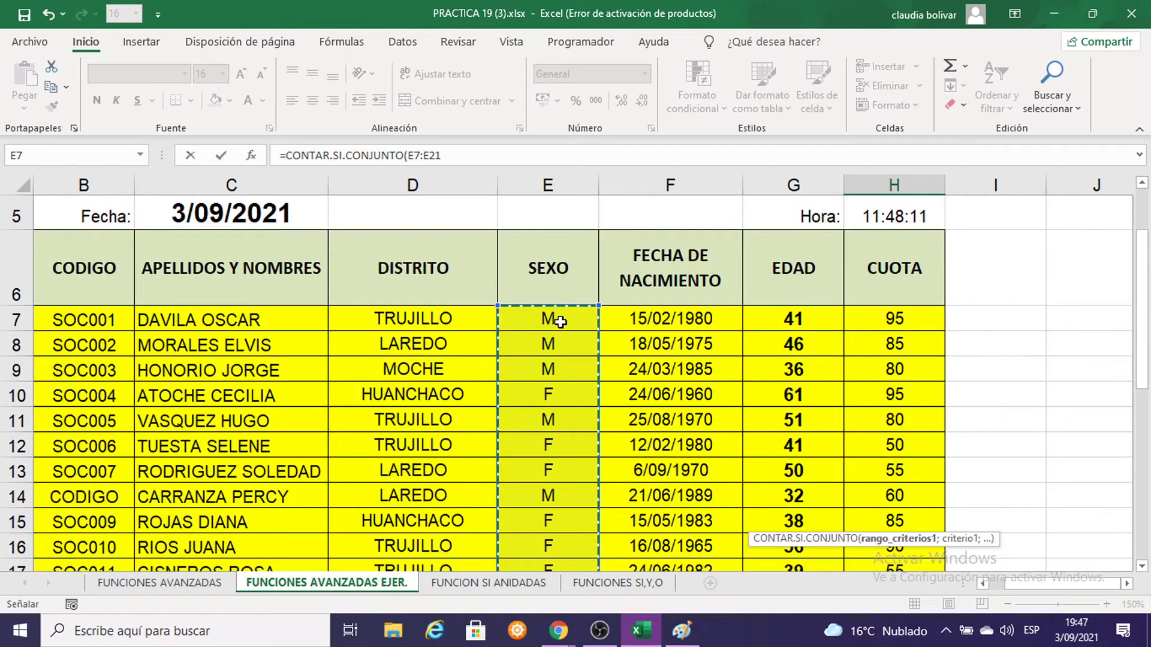
pyautogui.scroll(-3, 592, 441)
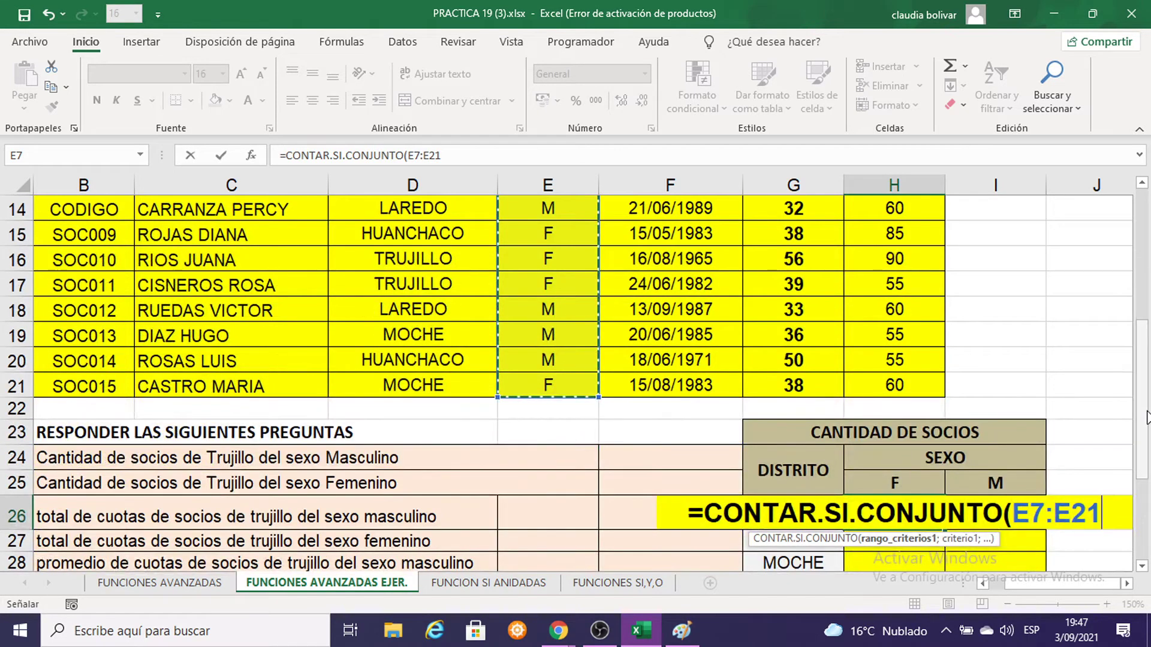
pyautogui.press('F4')
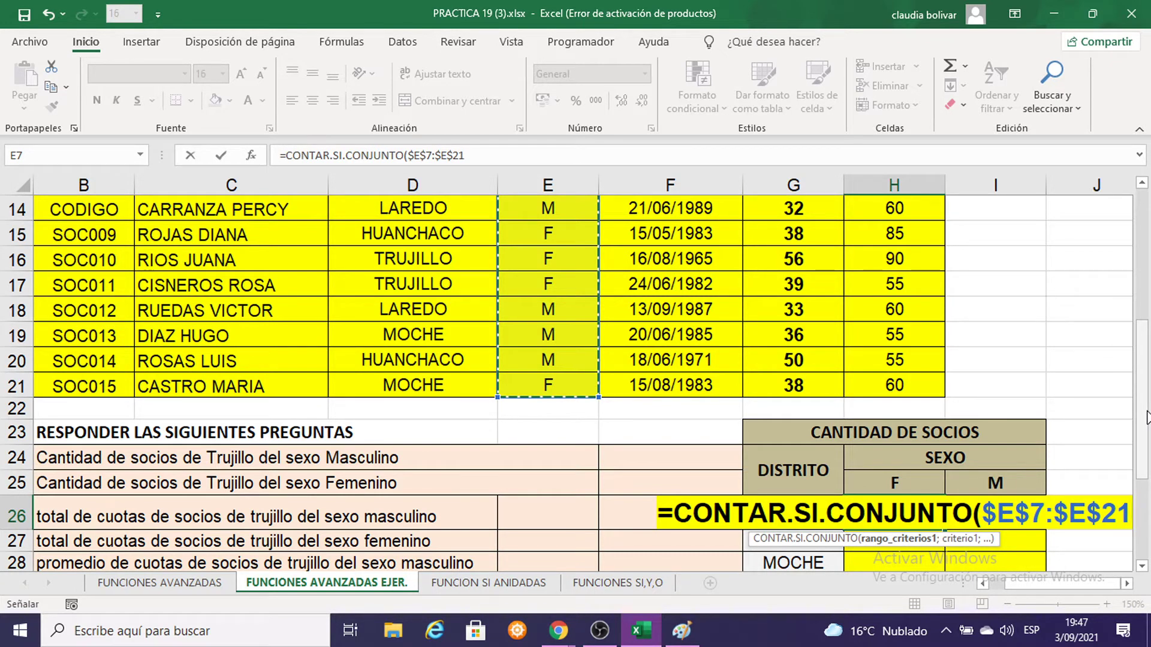
# Add the F header cell as the first criterion, locked as $H$25, to the count formula
pyautogui.write(';')
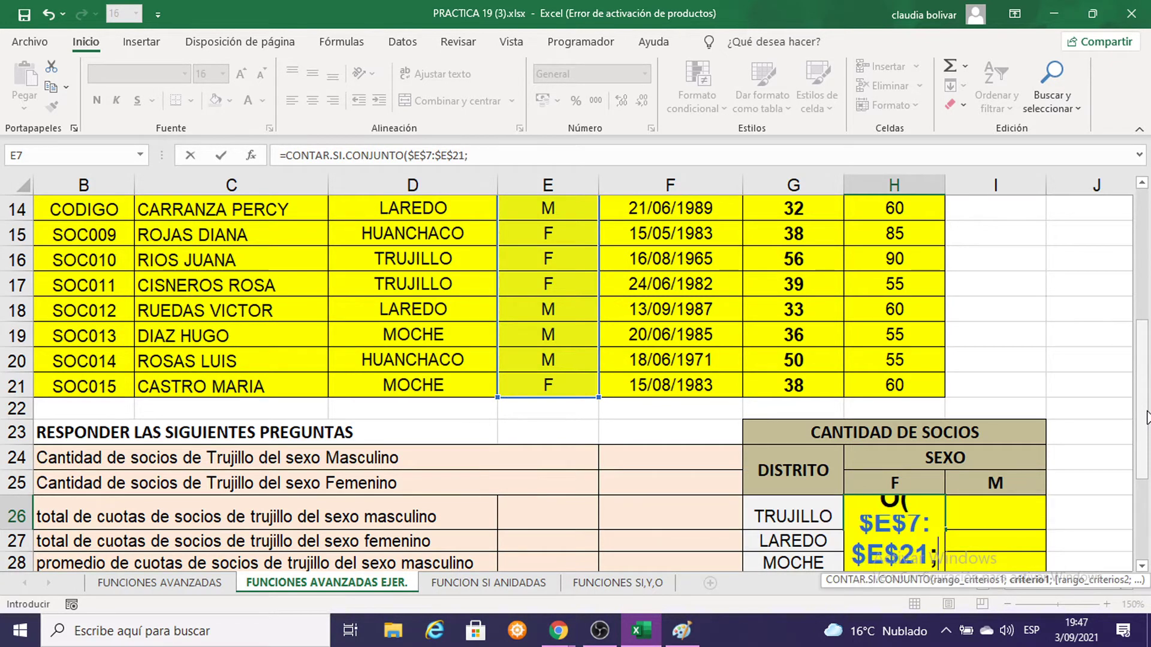
pyautogui.scroll(-1, 1031, 493)
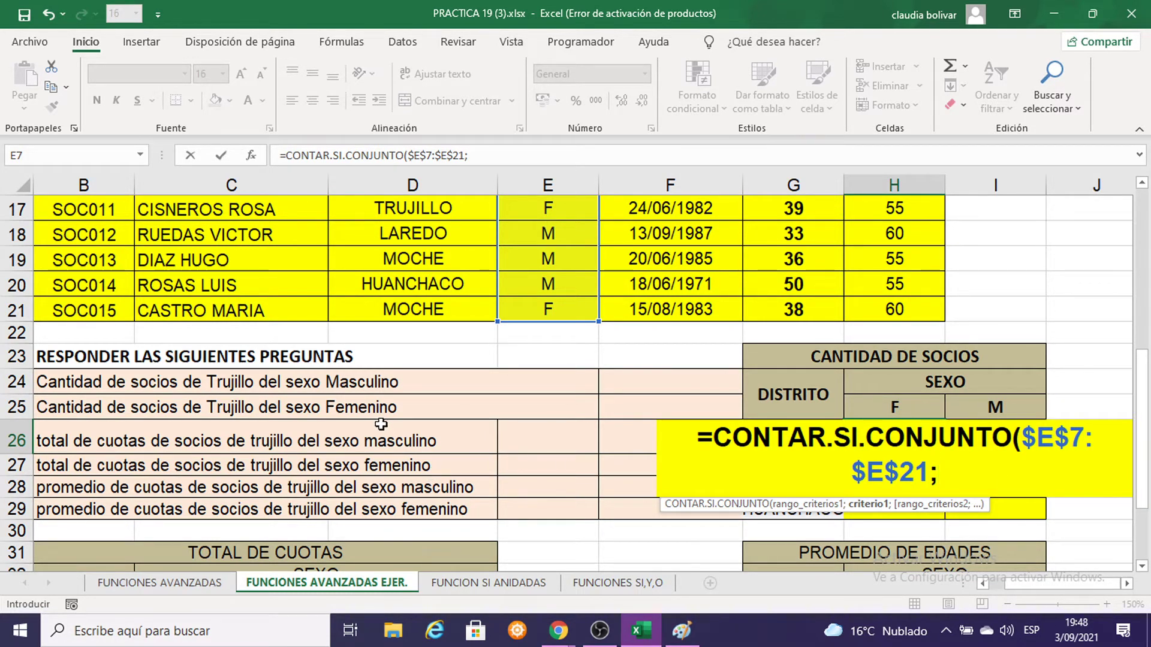
pyautogui.scroll(4, 382, 424)
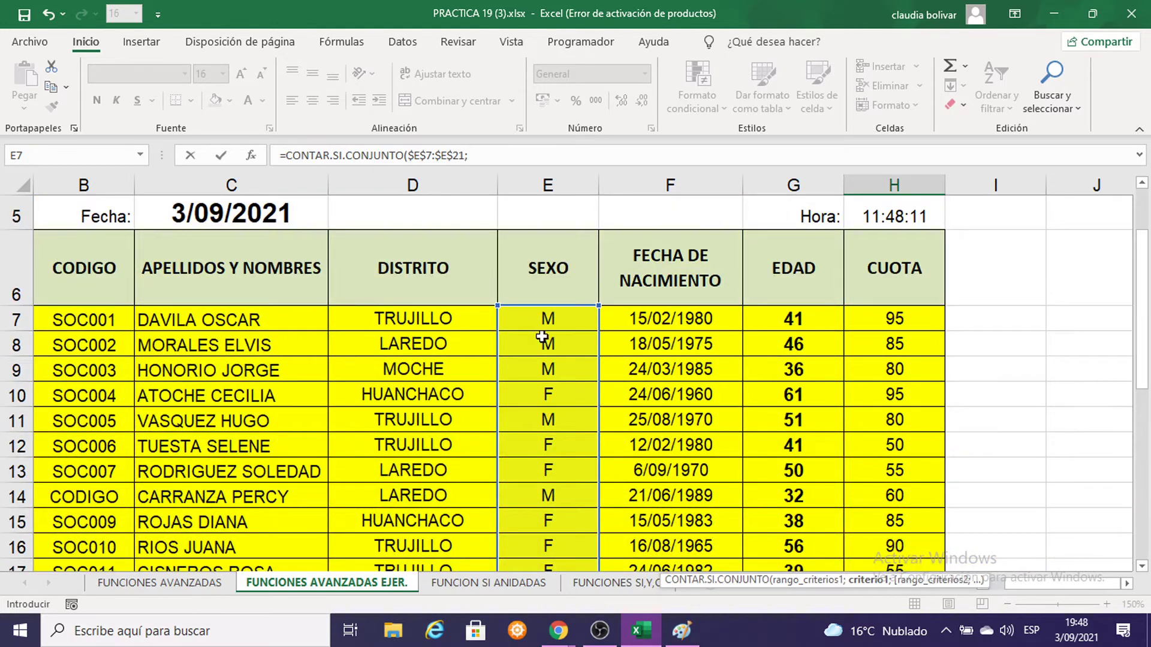
pyautogui.scroll(-2, 547, 360)
pyautogui.scroll(-3, 935, 551)
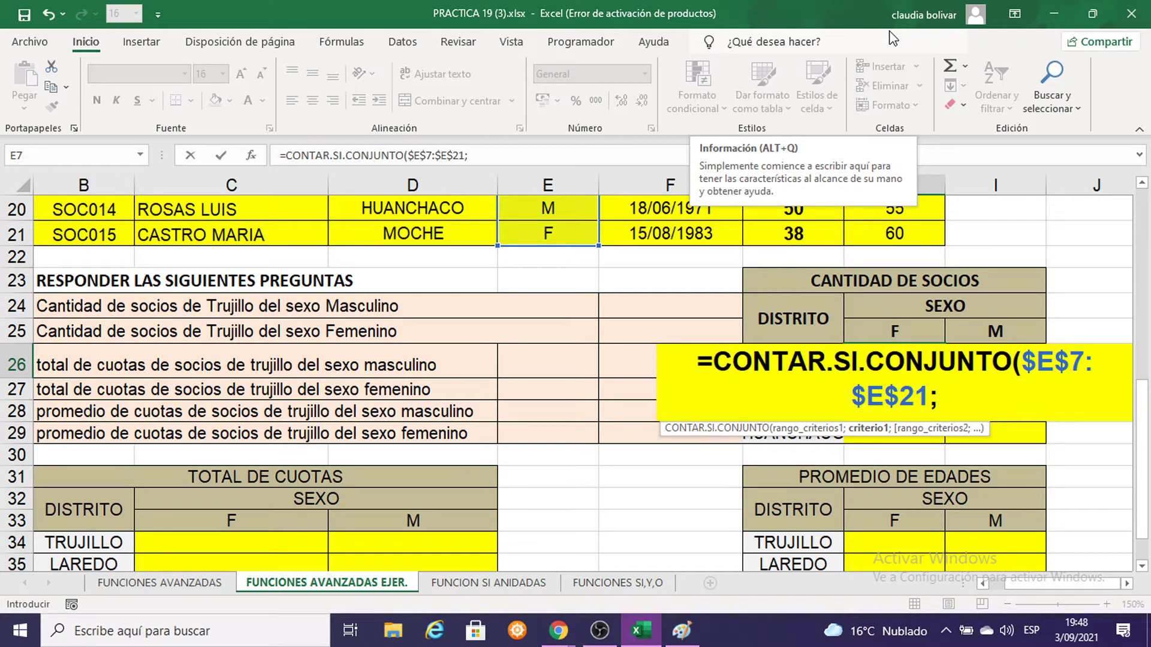
pyautogui.click(892, 331)
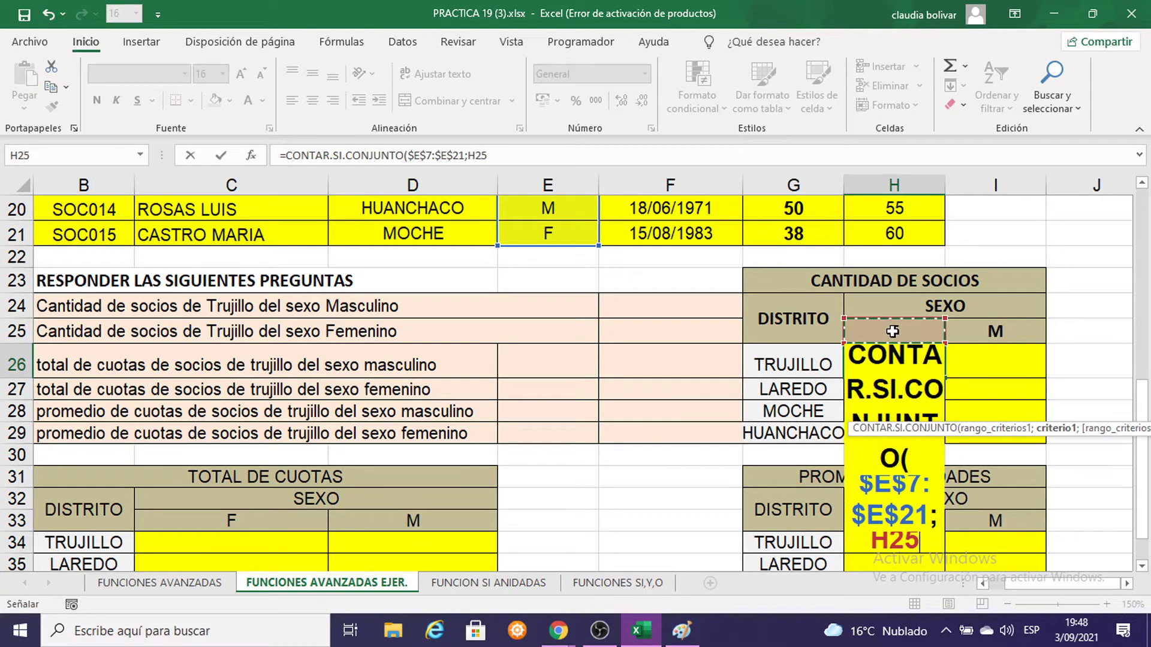
pyautogui.click(1126, 582)
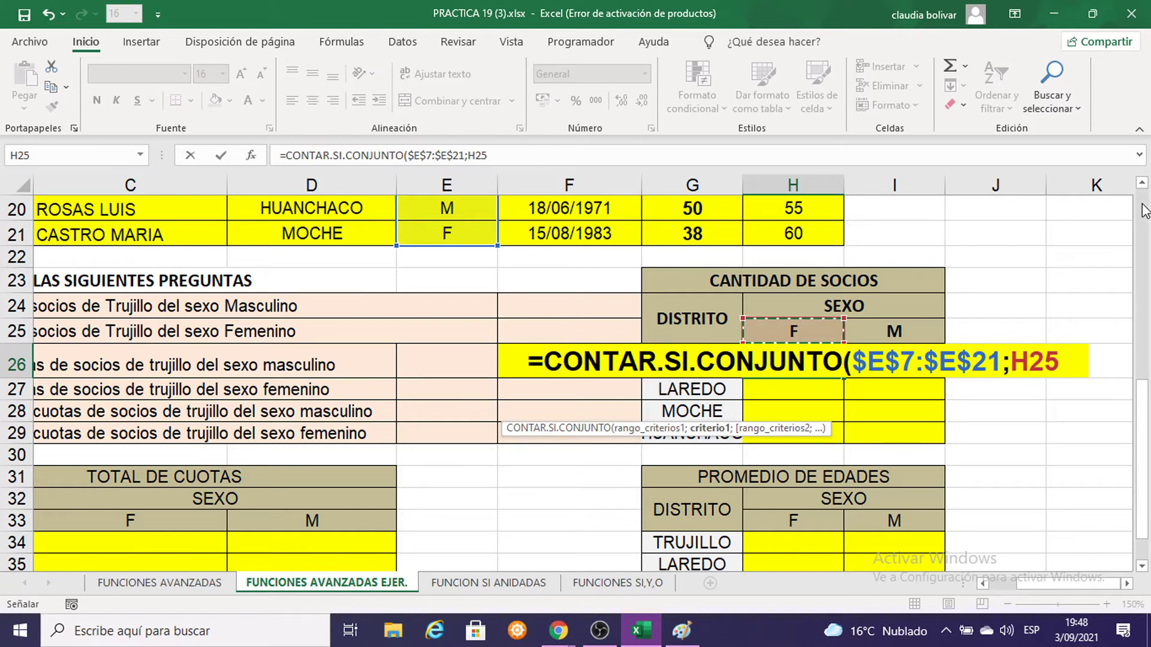
pyautogui.press('F4')
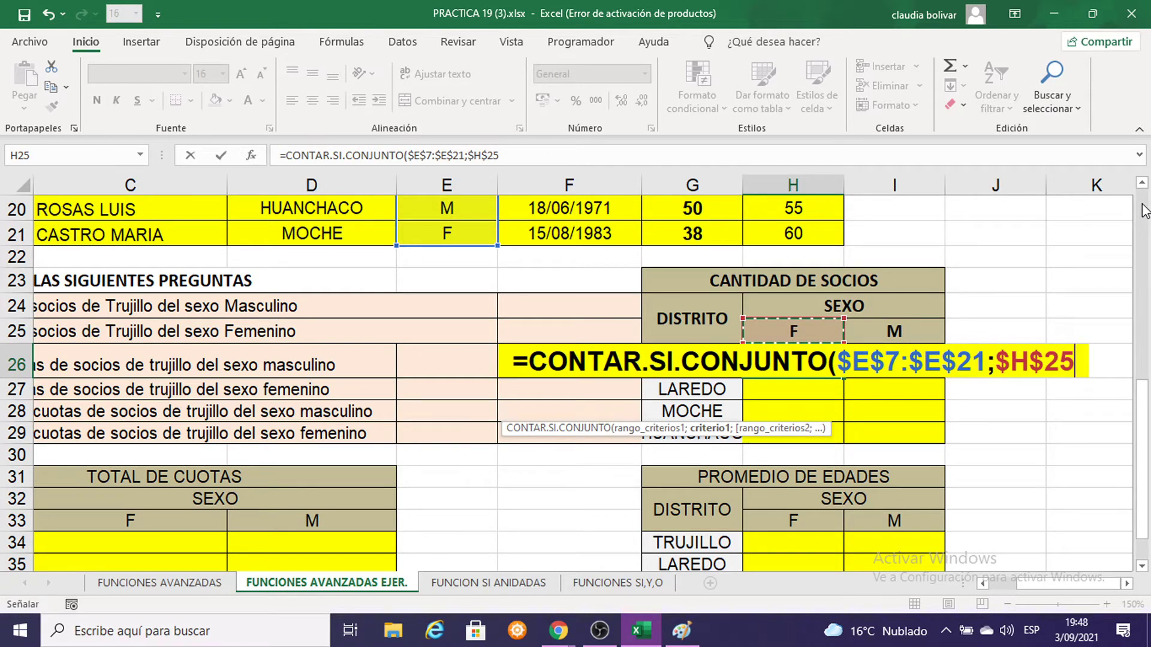
pyautogui.scroll(1, 803, 339)
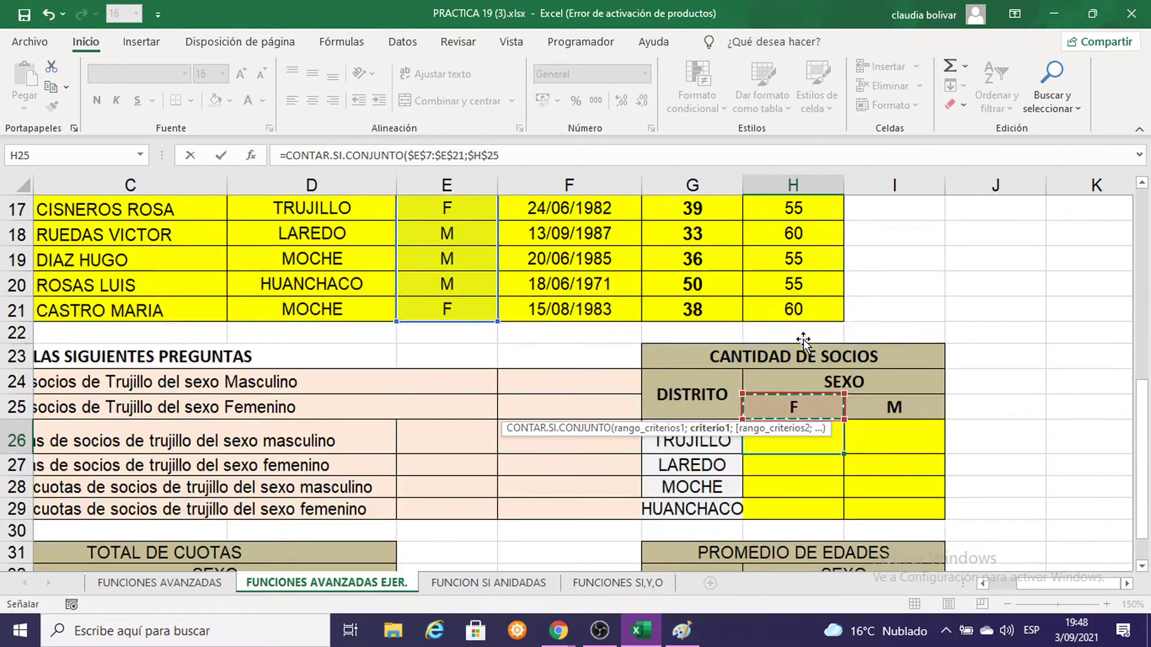
pyautogui.scroll(1, 803, 339)
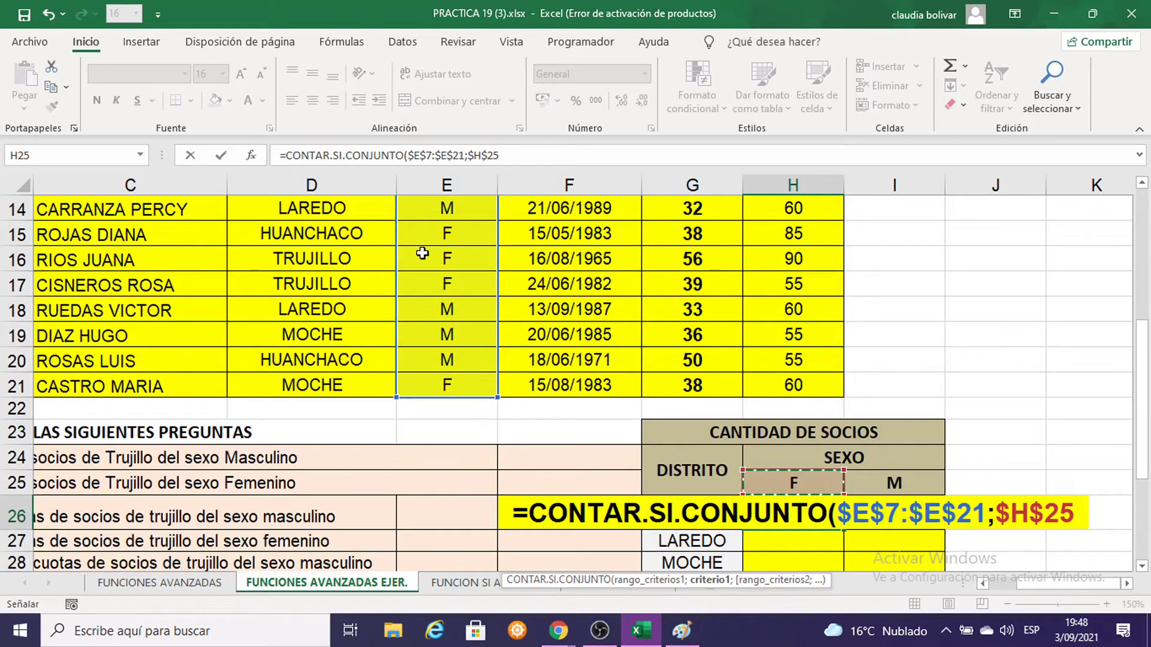
pyautogui.scroll(-1, 1035, 415)
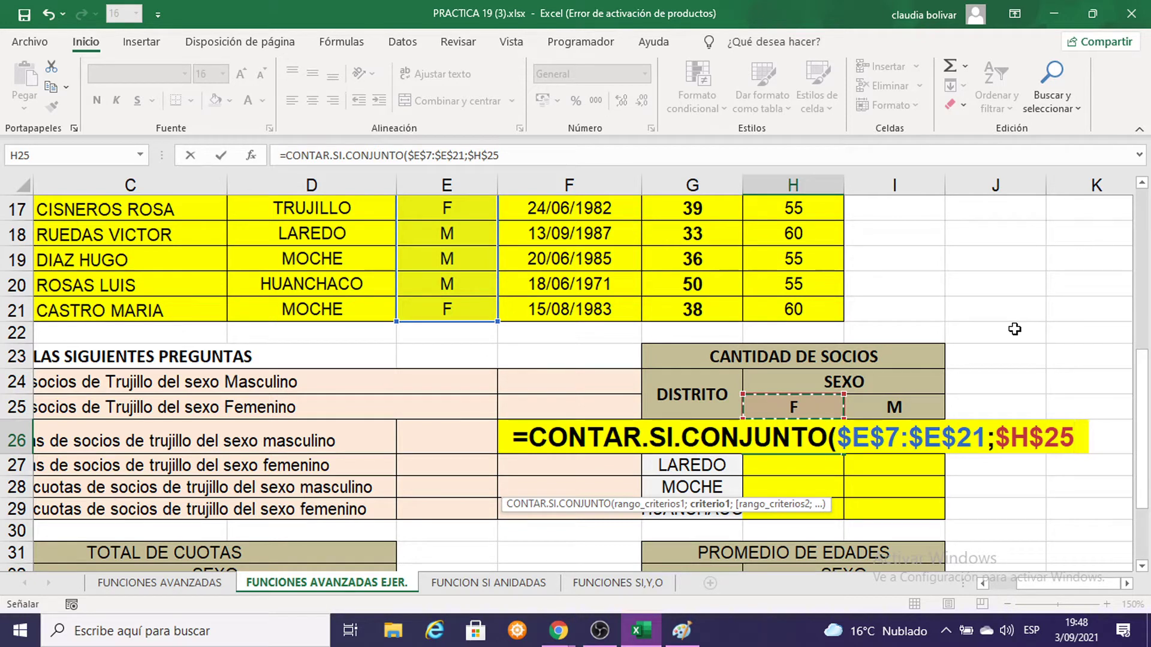
# Add the district range as the second criteria range, locked as $D$7:$D$21
pyautogui.write(';')
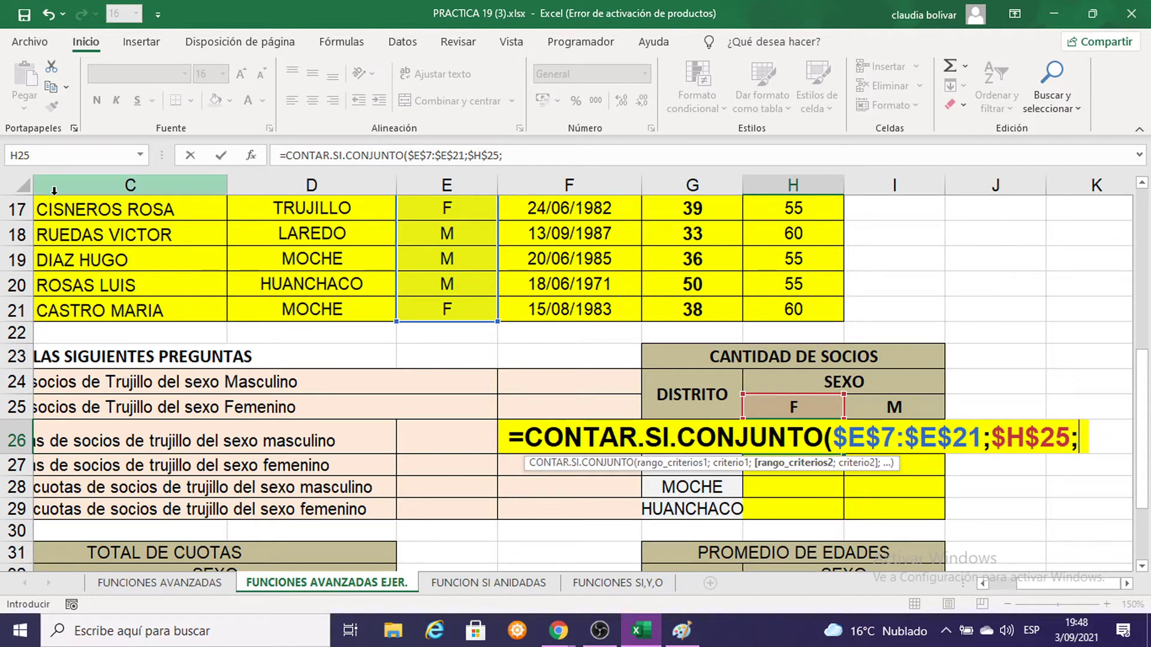
pyautogui.scroll(2, 196, 261)
pyautogui.scroll(1, 261, 283)
pyautogui.scroll(1, 260, 283)
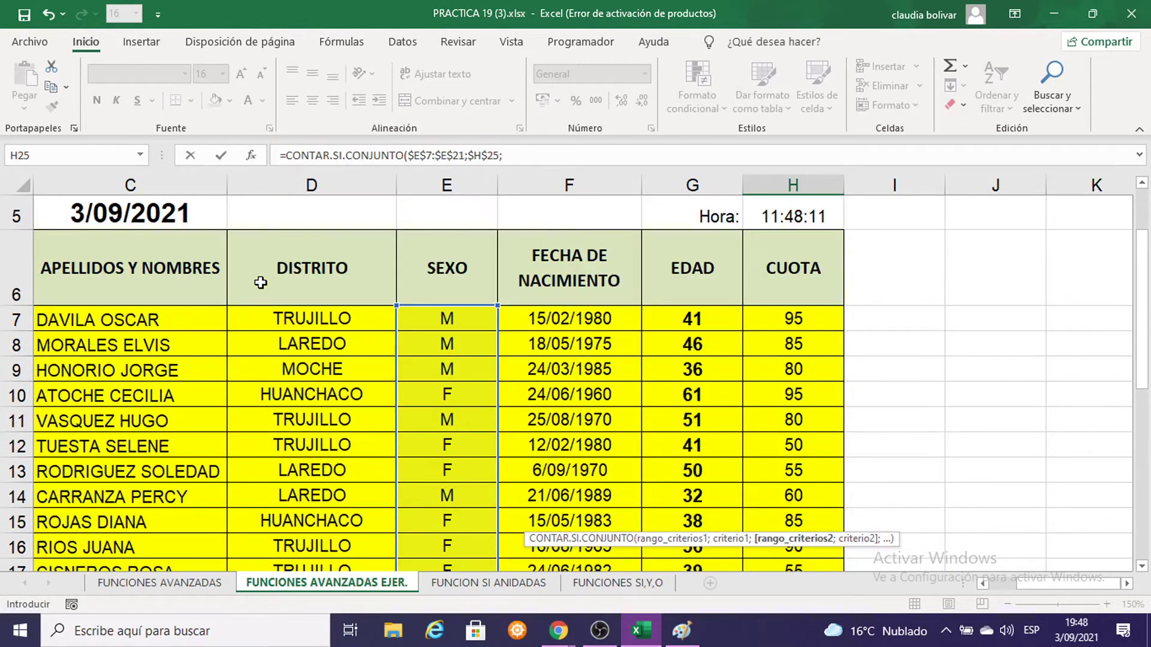
pyautogui.moveTo(277, 319)
pyautogui.mouseDown()
pyautogui.moveTo(274, 402)
pyautogui.moveTo(309, 547)
pyautogui.mouseUp()
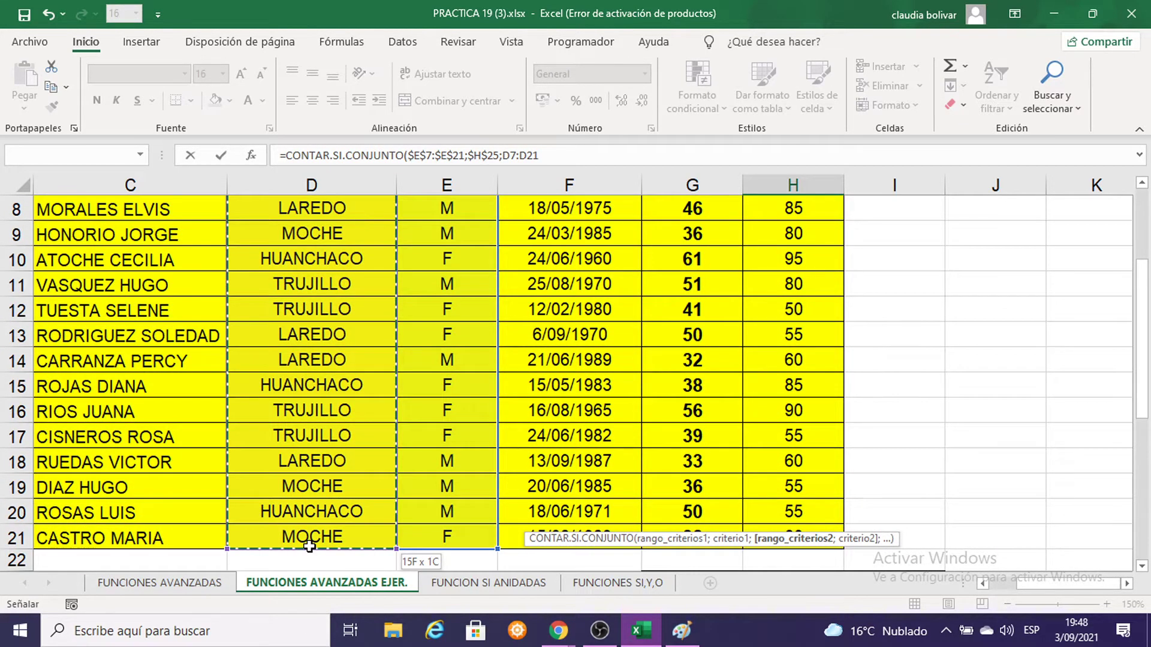
pyautogui.scroll(1, 350, 370)
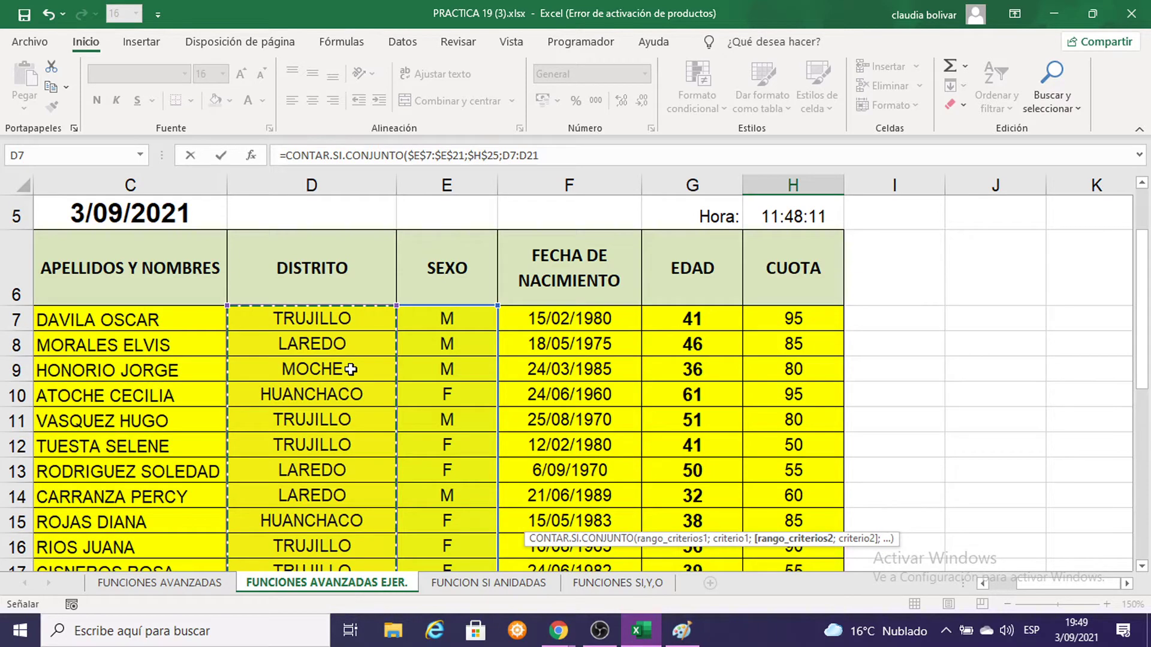
pyautogui.scroll(-3, 350, 370)
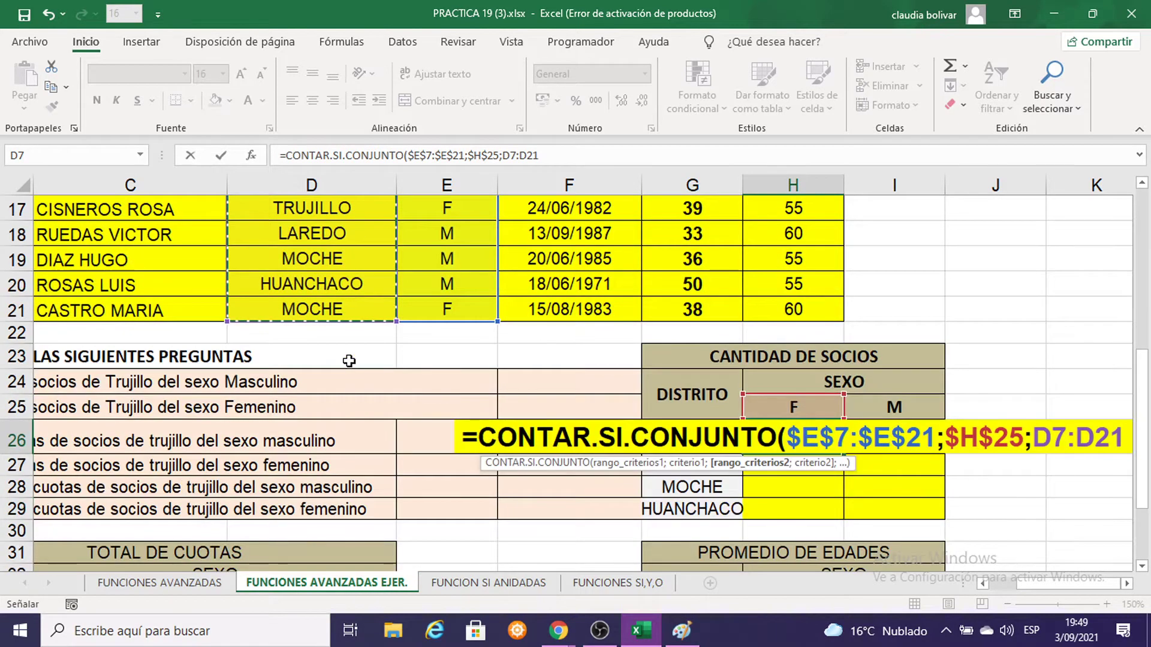
pyautogui.scroll(1, 348, 361)
pyautogui.scroll(2, 348, 360)
pyautogui.scroll(1, 344, 344)
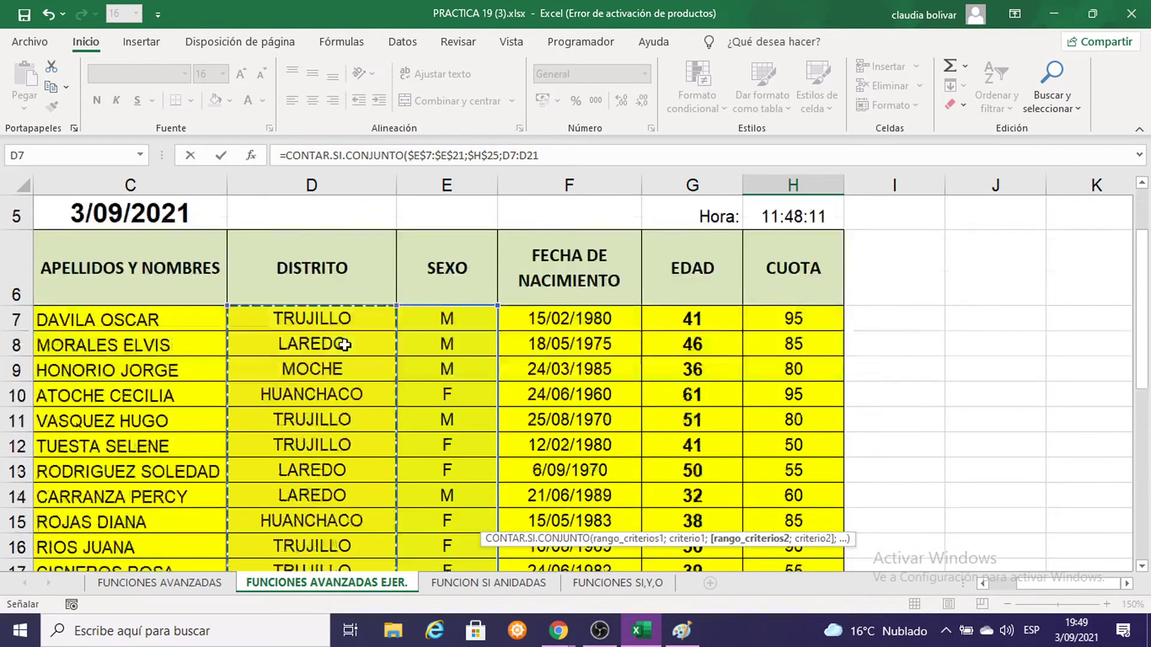
pyautogui.scroll(-2, 344, 345)
pyautogui.scroll(-2, 349, 339)
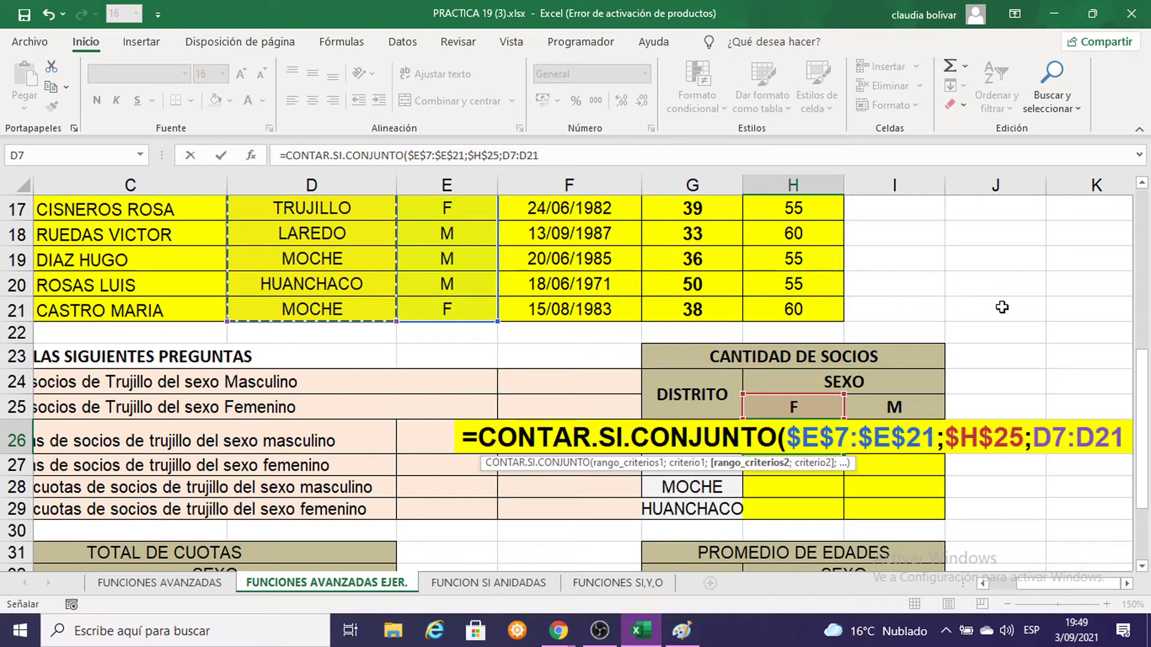
pyautogui.press('F4')
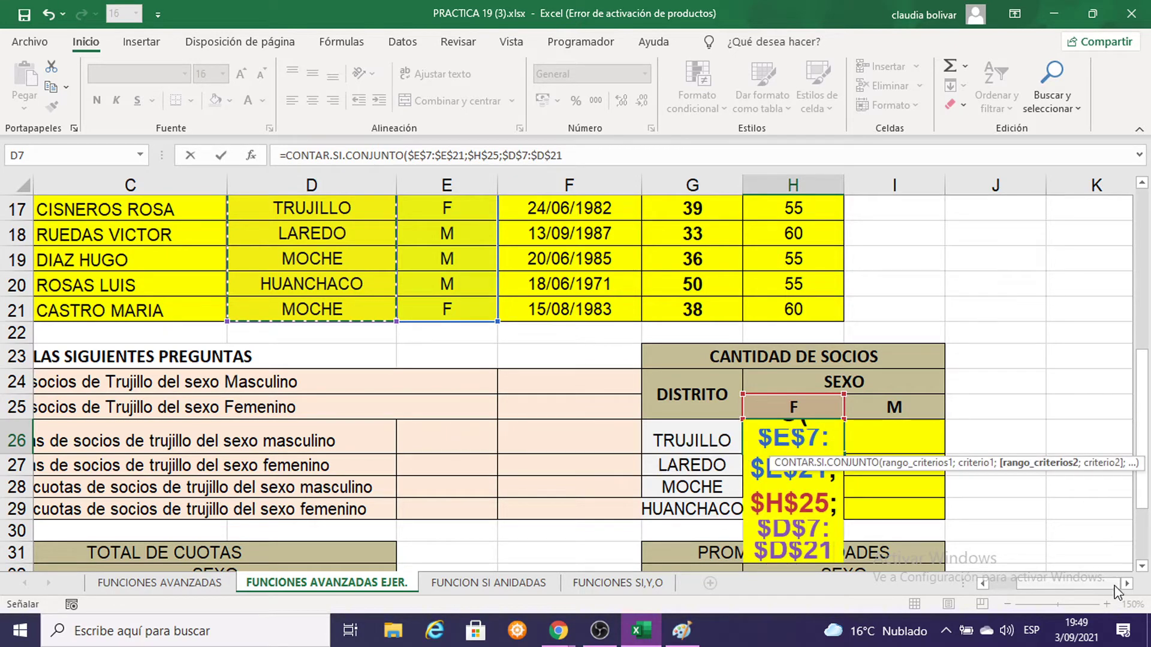
pyautogui.click(1127, 586)
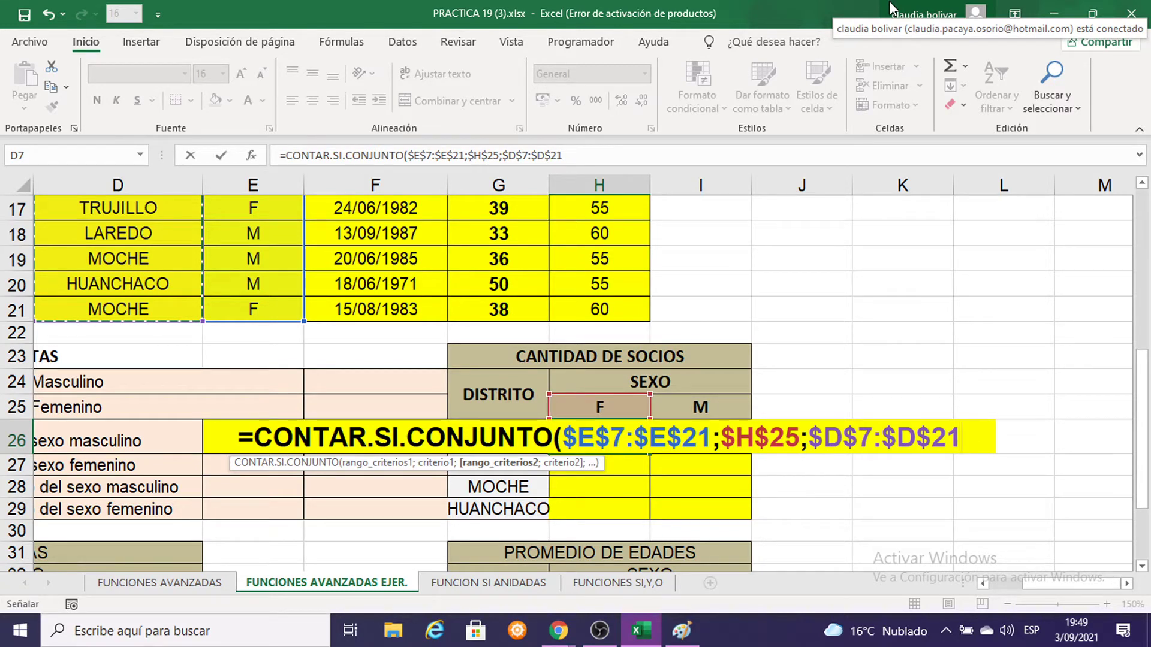
# Finish the formula with criterion G26 and close it, giving a Trujillo female count of 3
pyautogui.write(';')
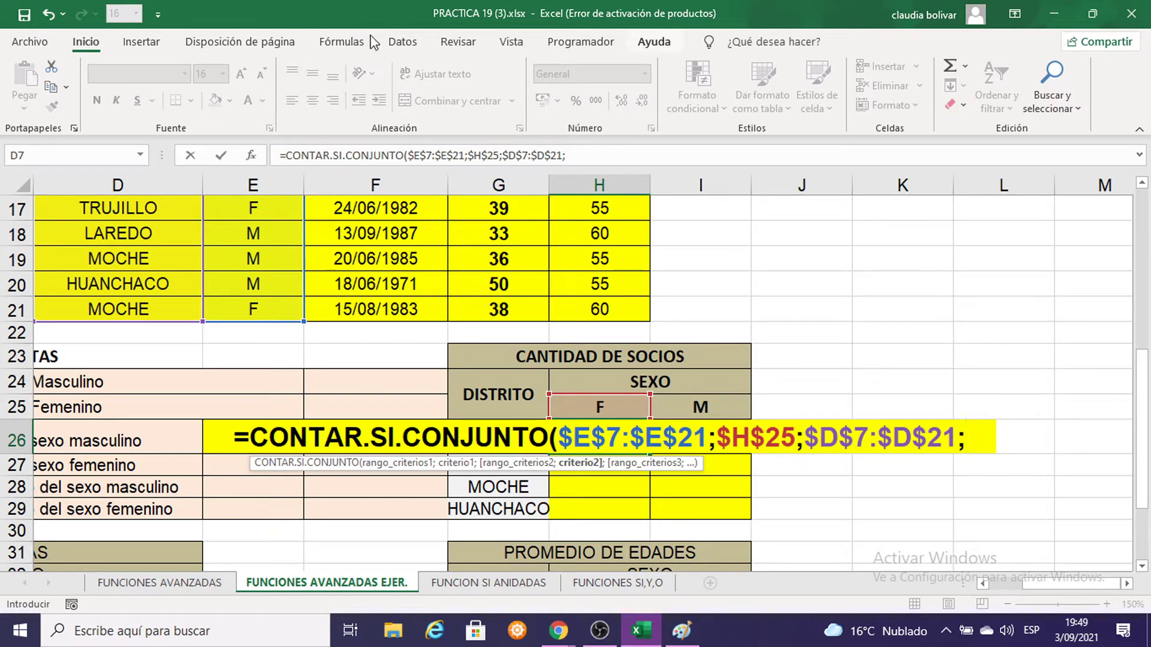
pyautogui.scroll(2, 93, 296)
pyautogui.scroll(2, 93, 297)
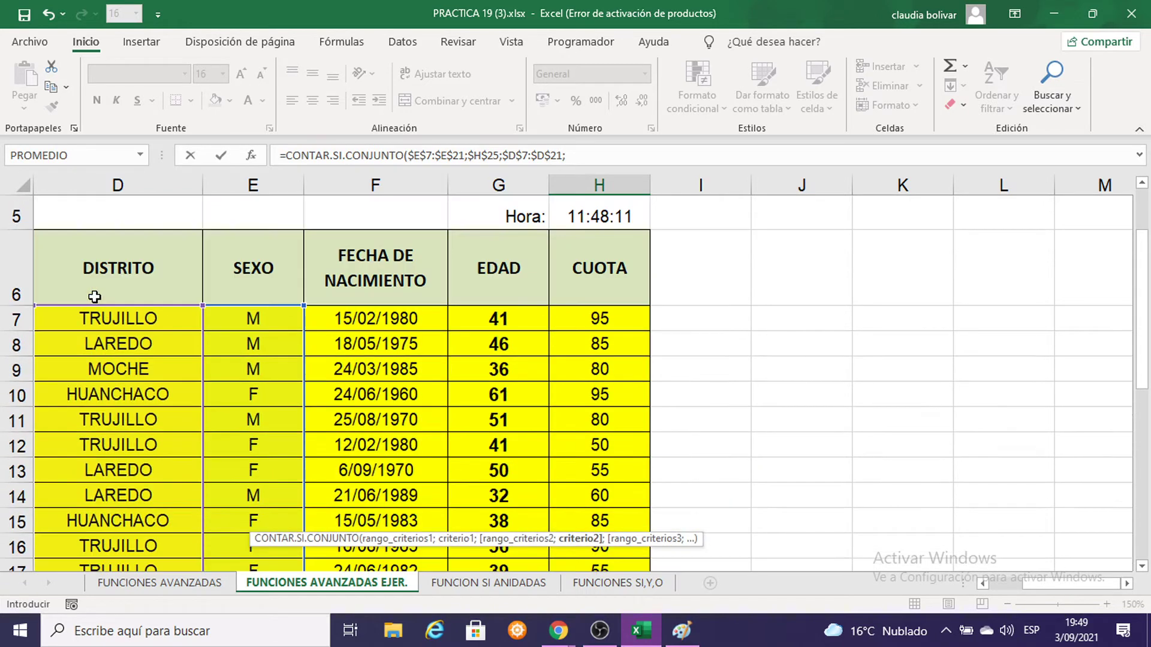
pyautogui.scroll(-3, 93, 296)
pyautogui.scroll(-1, 94, 296)
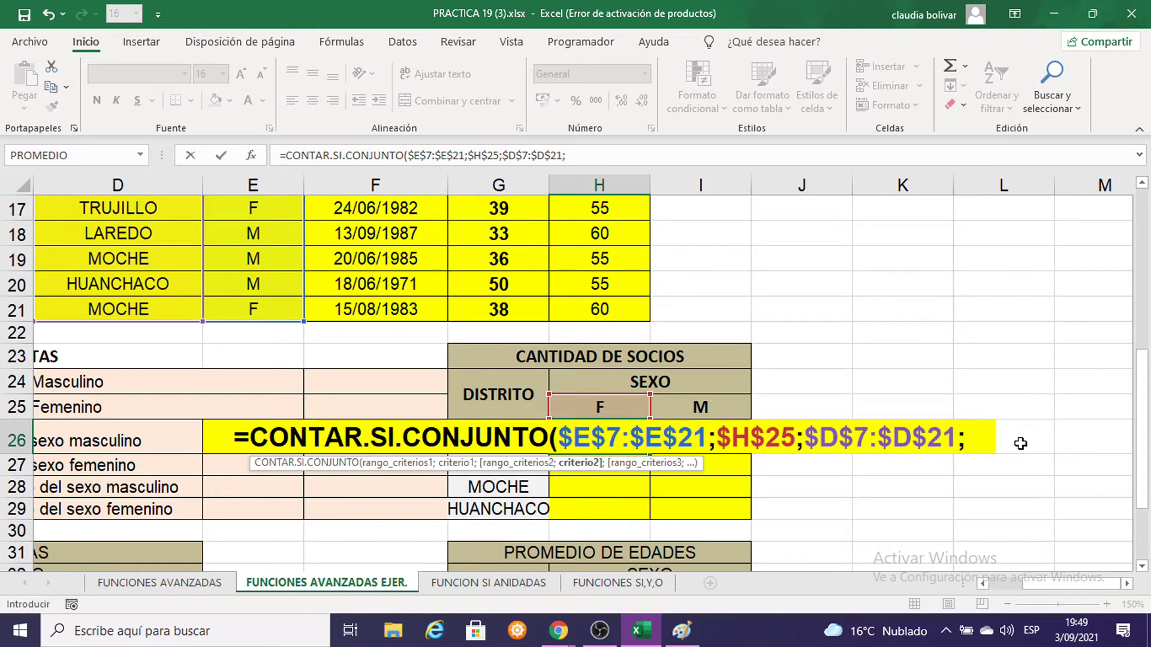
pyautogui.write('G26')
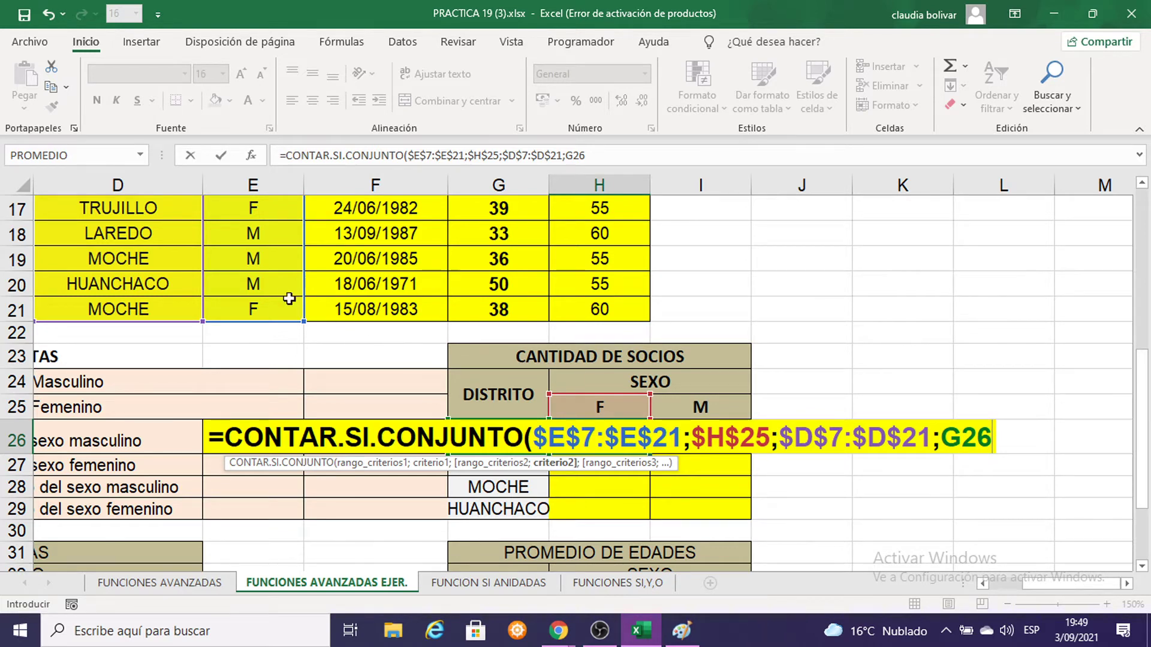
pyautogui.scroll(1, 288, 299)
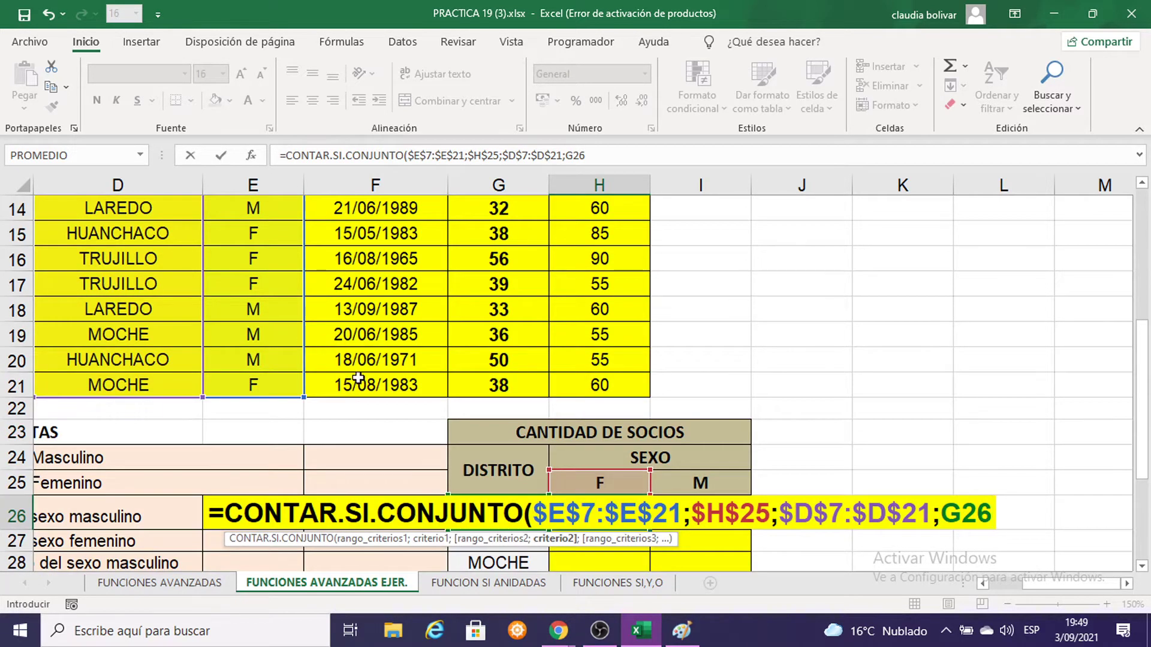
pyautogui.scroll(-2, 360, 379)
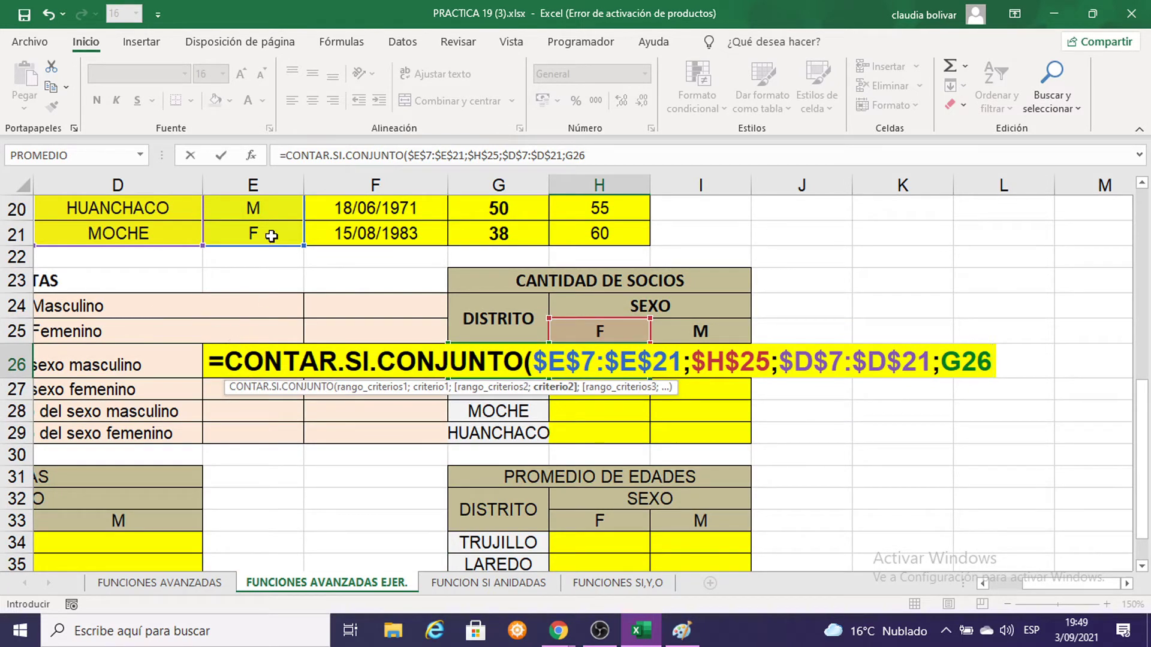
pyautogui.write(')')
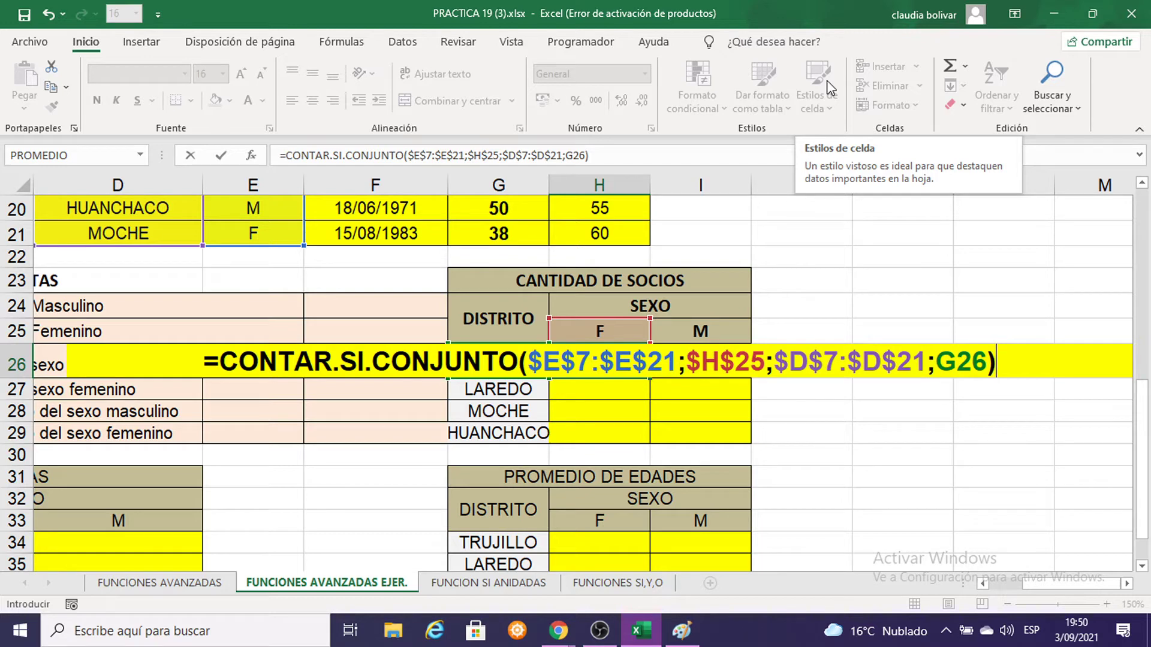
pyautogui.click(586, 329)
pyautogui.scroll(2, 586, 328)
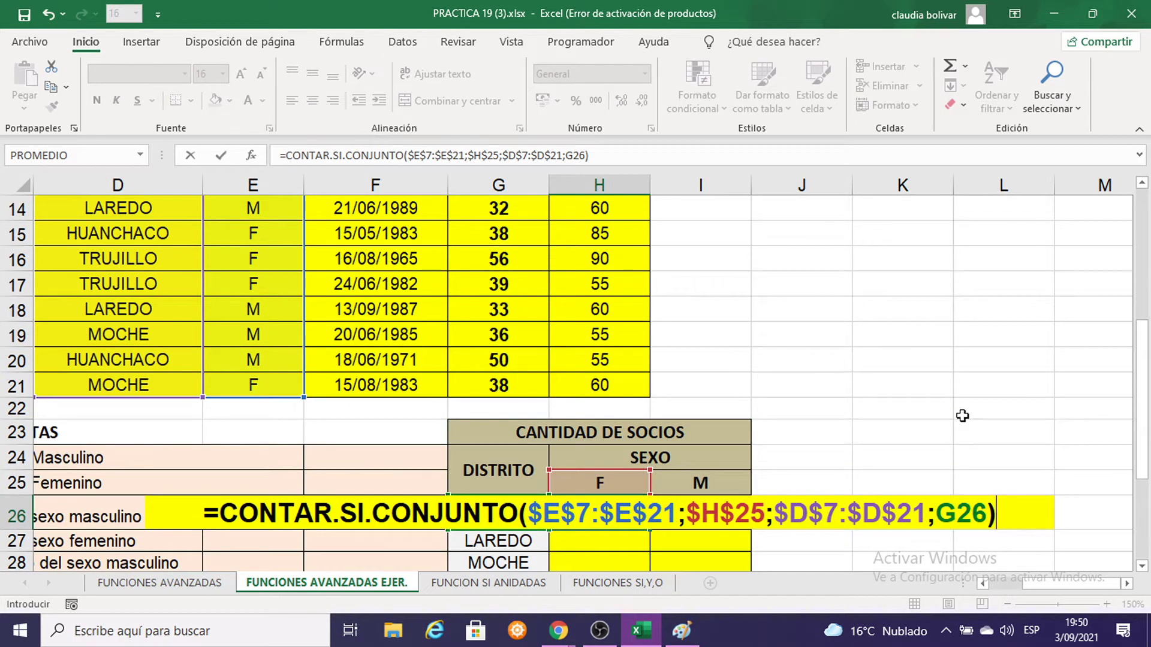
pyautogui.scroll(-1, 962, 416)
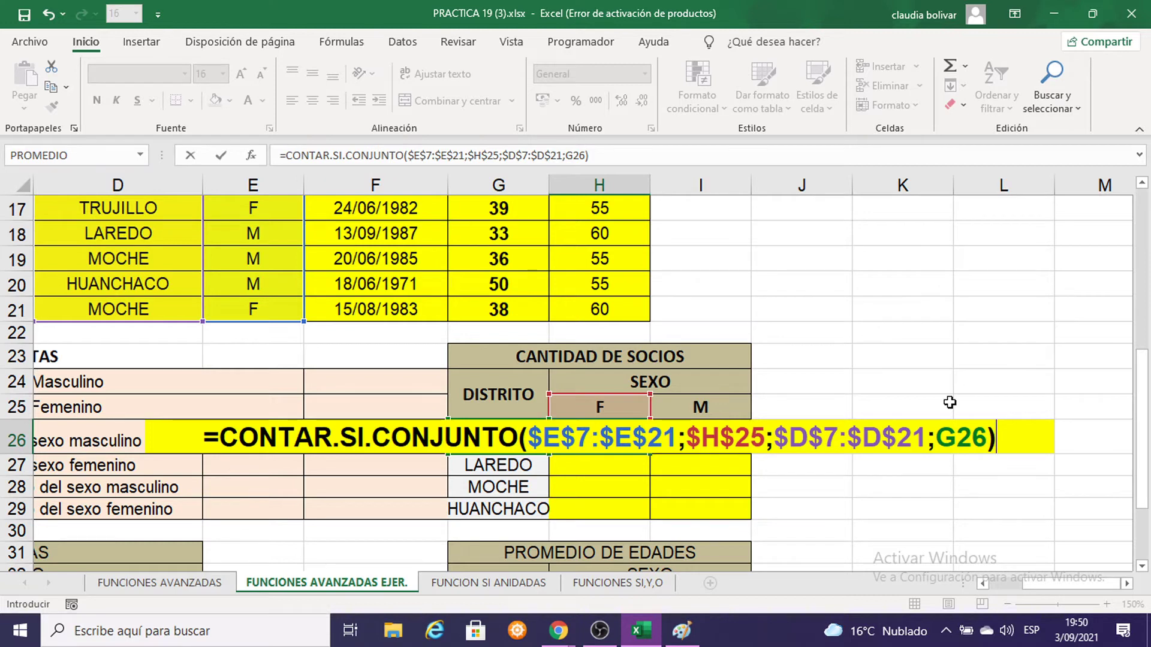
pyautogui.press('Return')
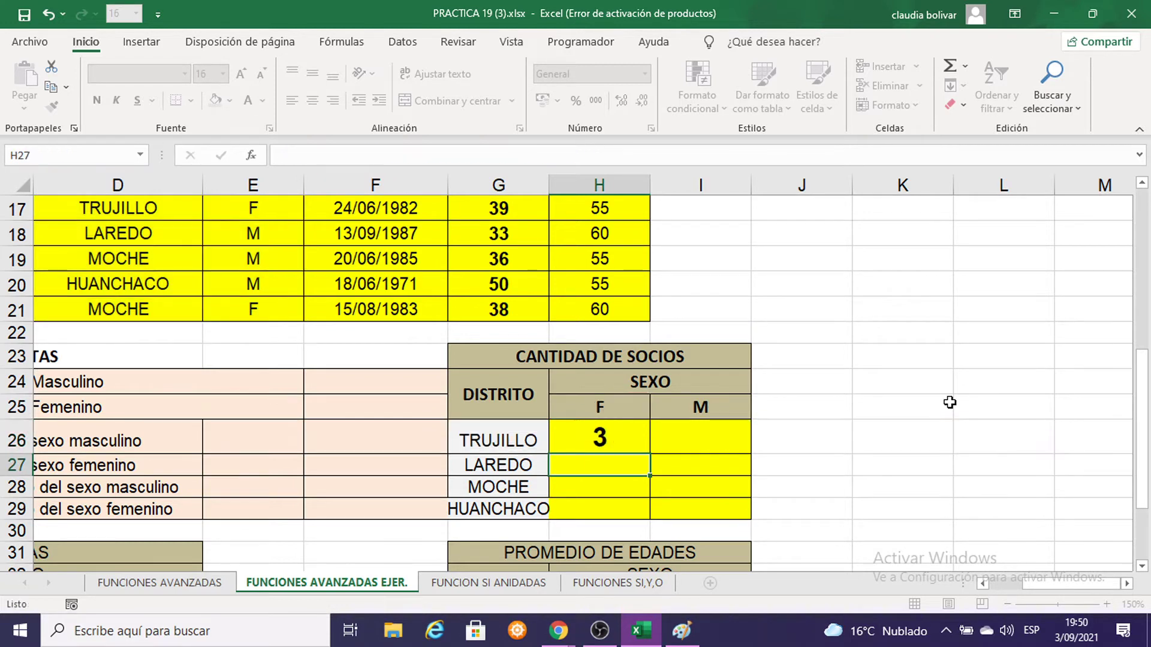
# Re-open the Trujillo female-count formula and confirm it unchanged with Ctrl+Enter
pyautogui.click(583, 435)
pyautogui.doubleClick(584, 435)
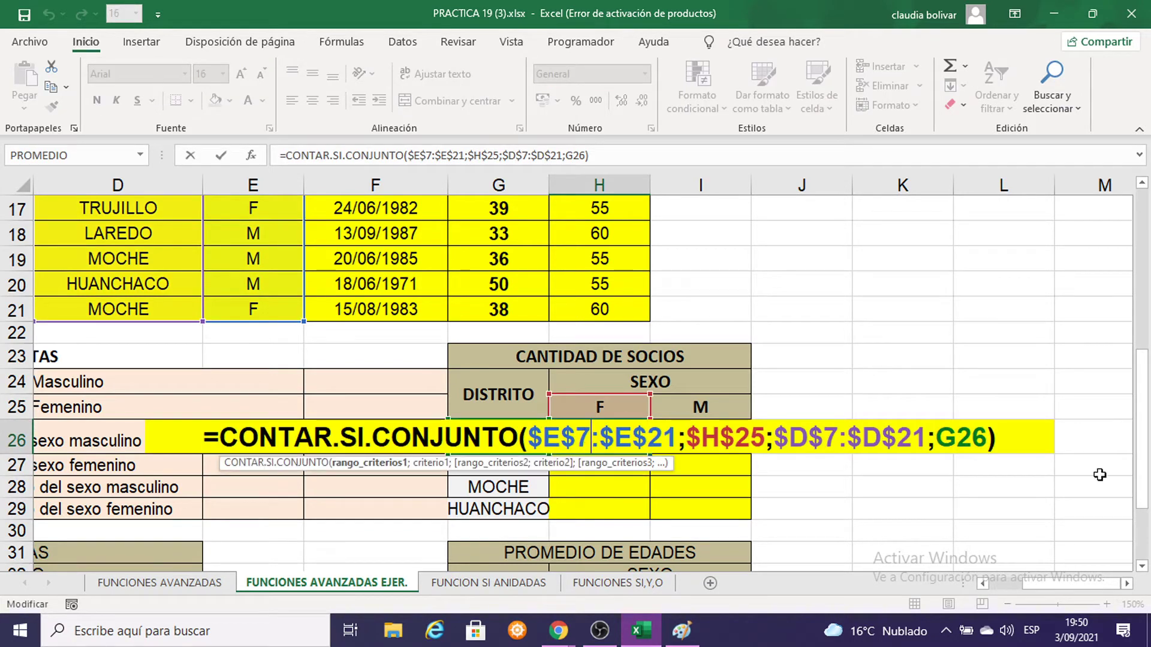
pyautogui.hotkey('ctrl', 'Return')
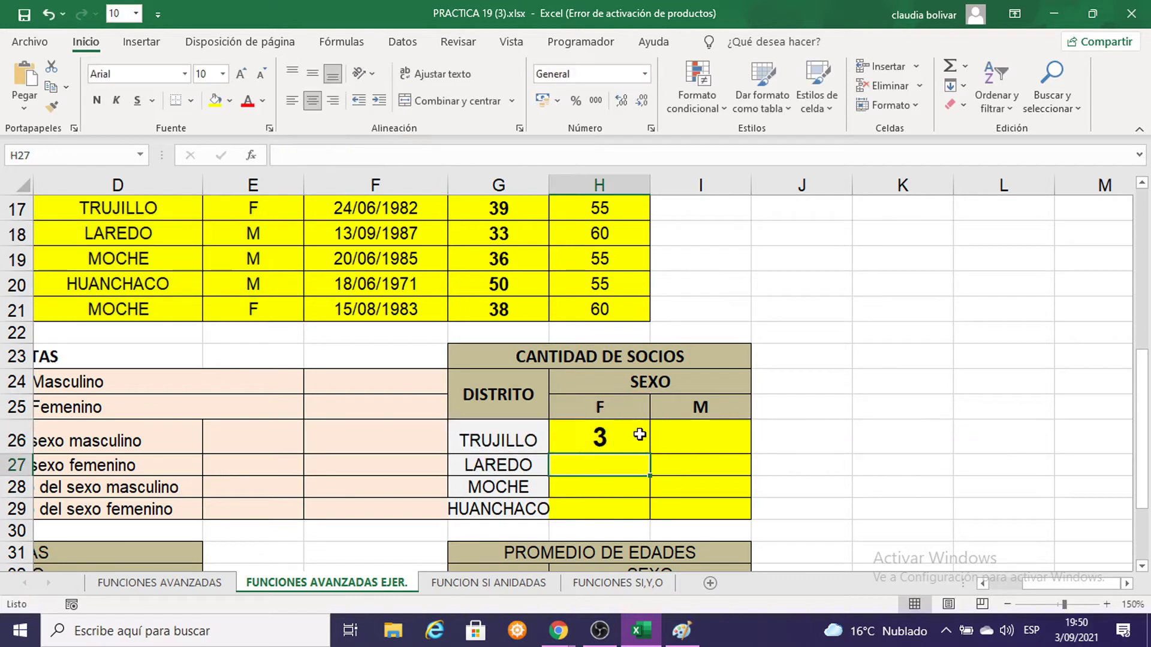
pyautogui.click(507, 427)
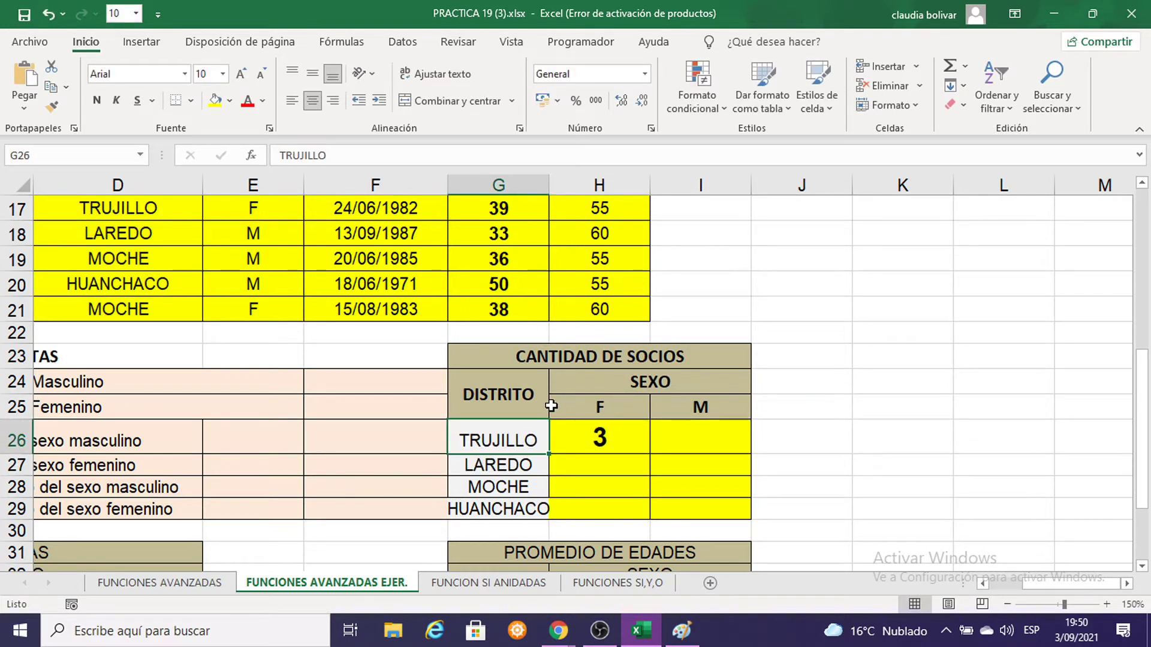
# Paste the sheet snapshot into Paint, positioned to show the CANTIDAD DE SOCIOS district and sex columns with row numbers
pyautogui.hotkey('alt', 'Tab')
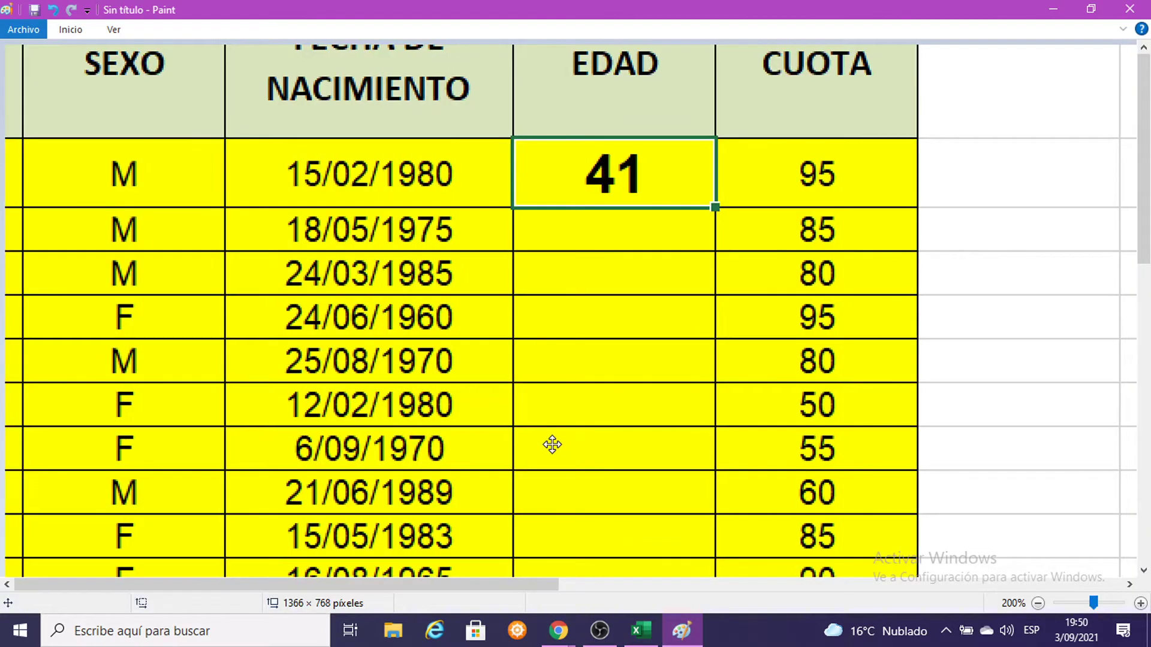
pyautogui.hotkey('ctrl', 'v')
pyautogui.moveTo(40, 356)
pyautogui.mouseDown()
pyautogui.moveTo(53, 304)
pyautogui.moveTo(17, 278)
pyautogui.mouseUp()
pyautogui.moveTo(354, 415)
pyautogui.mouseDown()
pyautogui.moveTo(227, 392)
pyautogui.moveTo(698, 322)
pyautogui.moveTo(702, 284)
pyautogui.mouseUp()
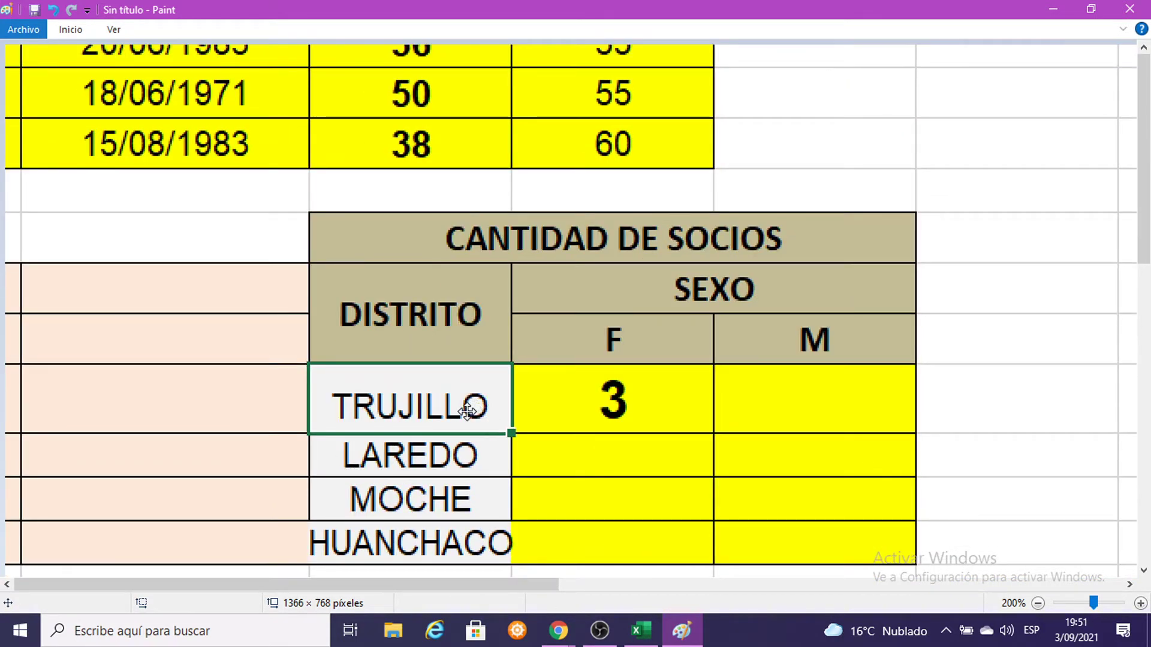
pyautogui.hotkey('ctrl', 'z')
pyautogui.hotkey('ctrl', 'z')
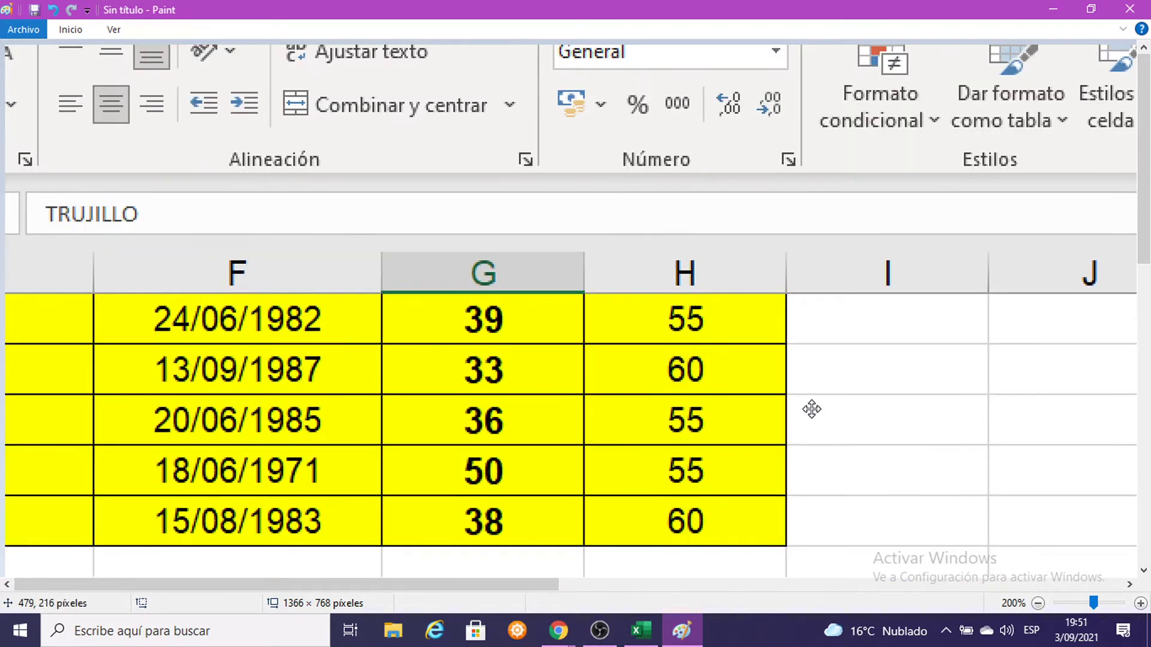
pyautogui.hotkey('ctrl', 'y')
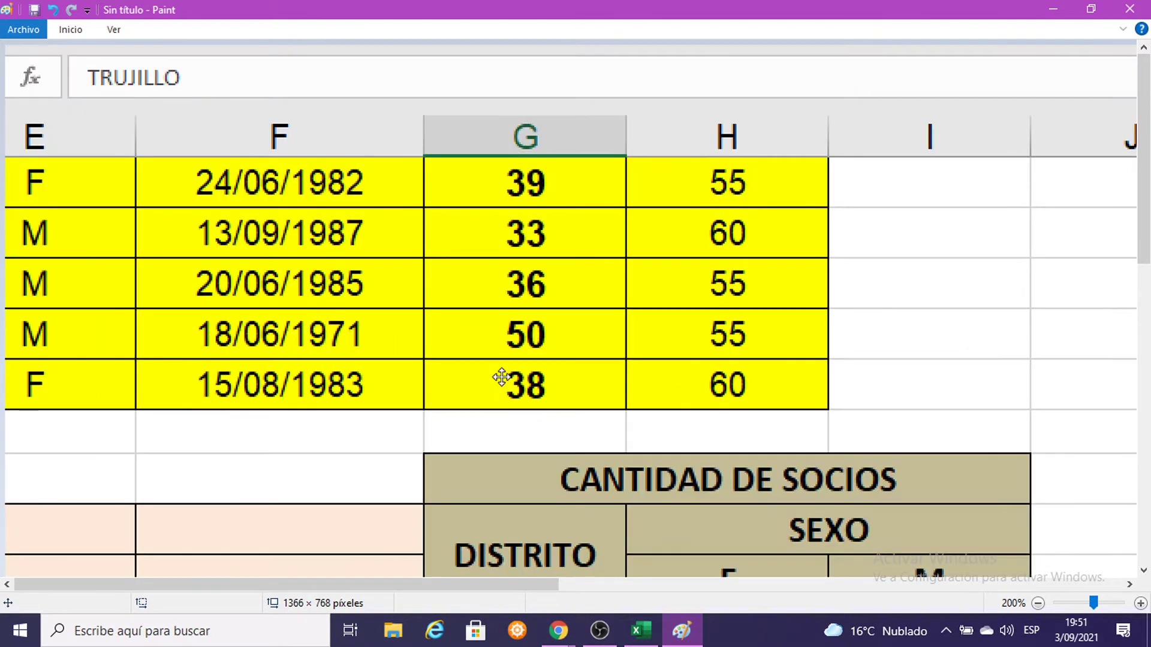
pyautogui.hotkey('ctrl', 'y')
pyautogui.hotkey('ctrl', 'y')
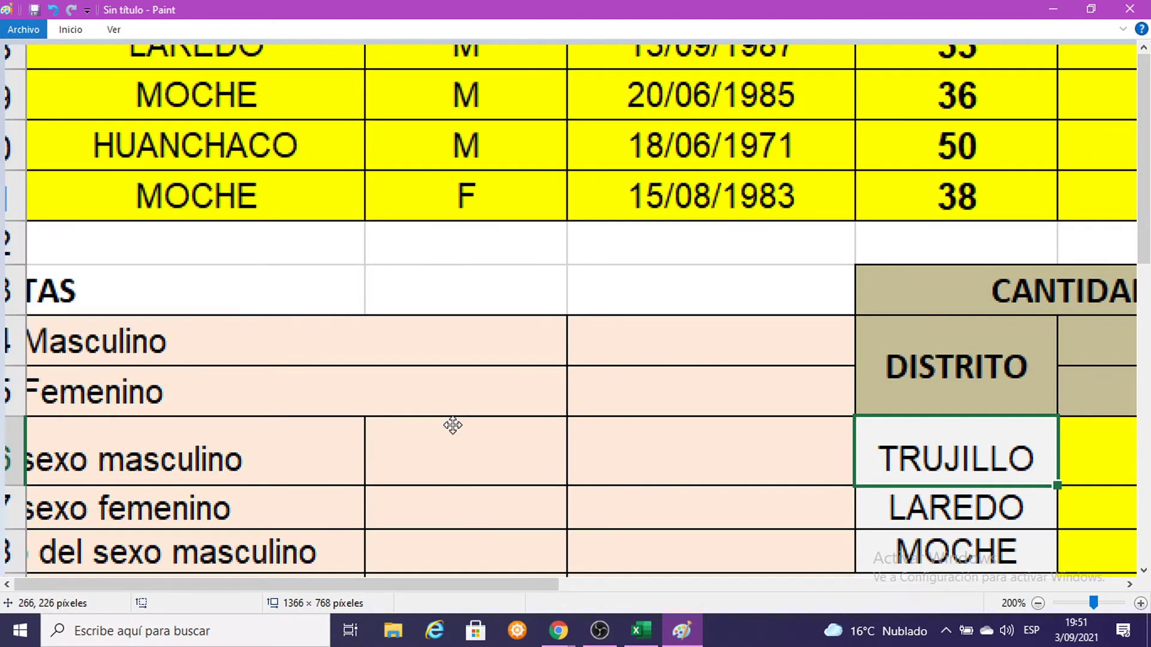
pyautogui.moveTo(452, 425); pyautogui.dragTo(501, 418)
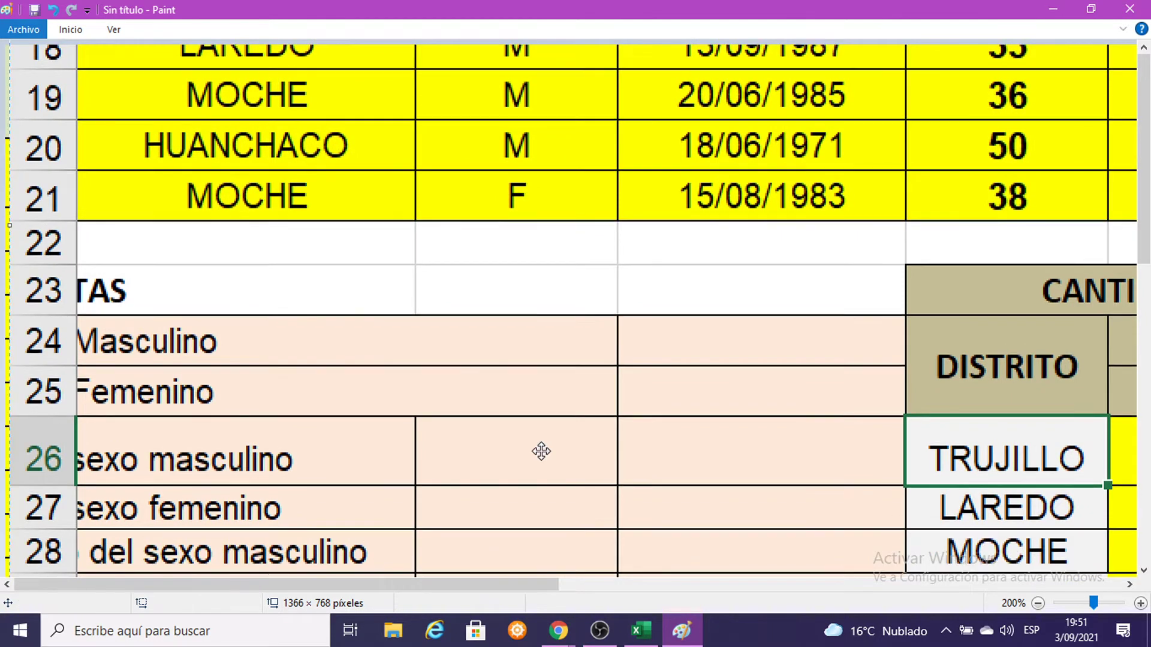
pyautogui.hotkey('alt', 'Tab')
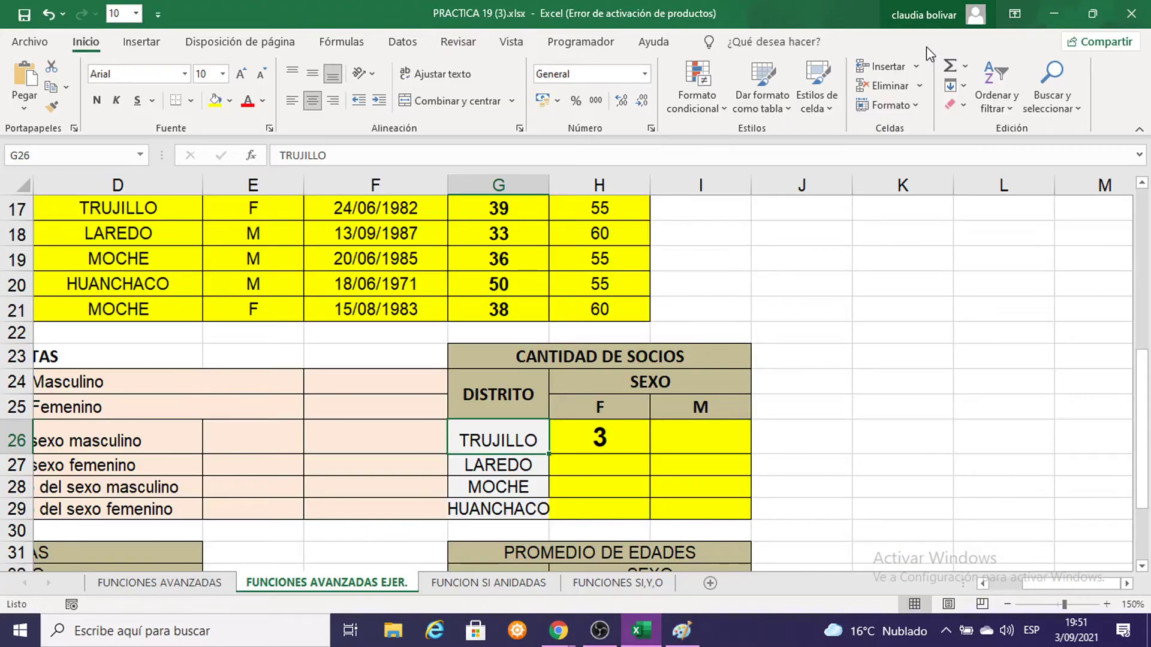
# Fill the female count formula from H26 down to H29 and set those counts to font size 11
pyautogui.click(564, 448)
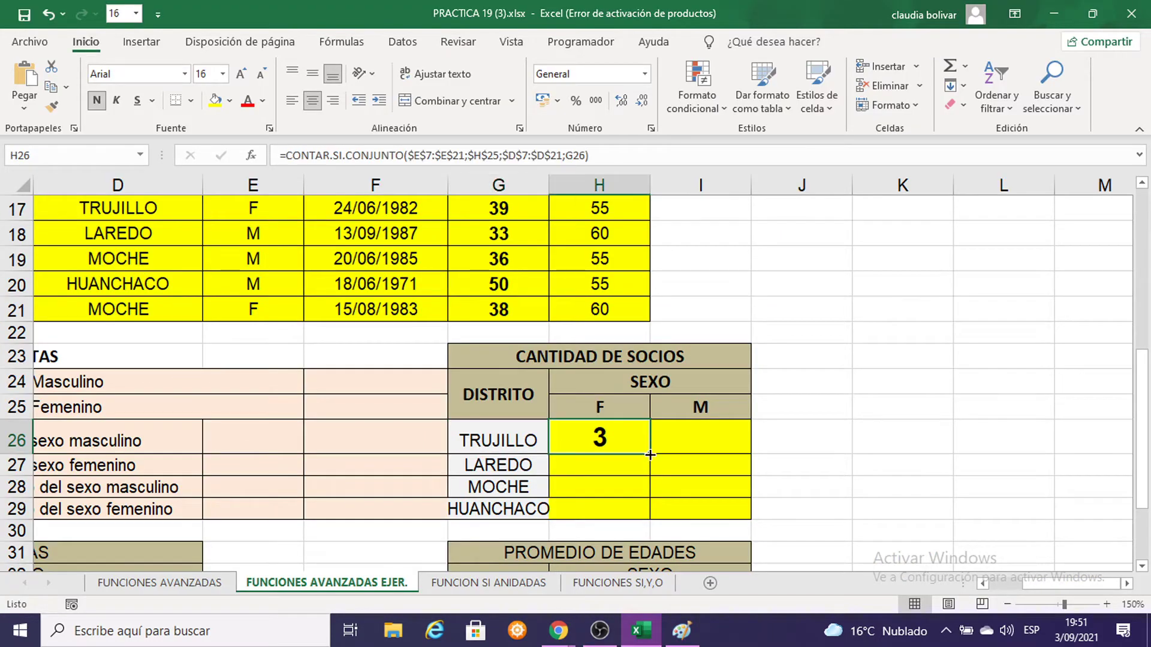
pyautogui.moveTo(651, 455); pyautogui.dragTo(655, 523)
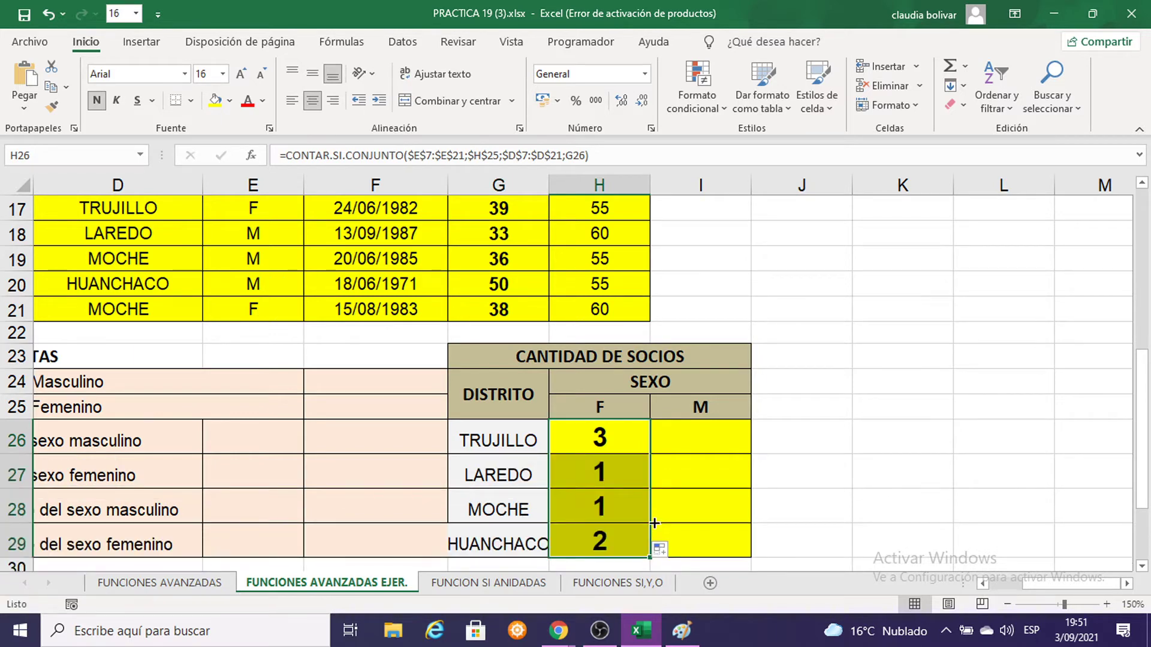
pyautogui.click(222, 75)
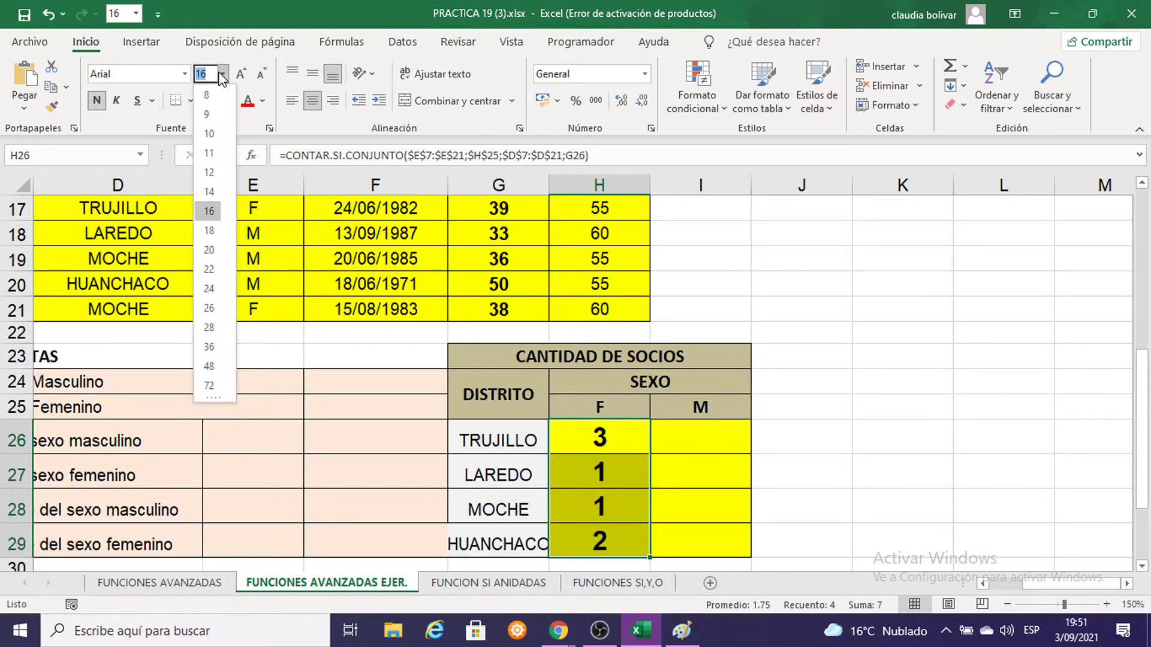
pyautogui.click(210, 153)
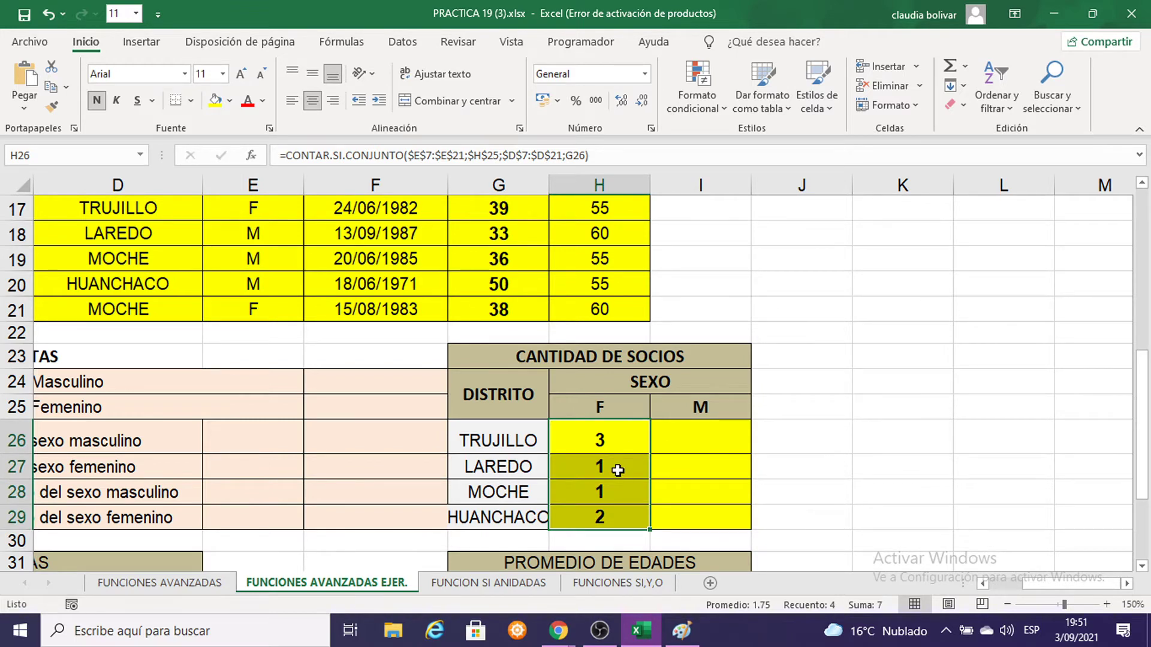
# Check and confirm the HUANCHACO female count formula in H29
pyautogui.scroll(-2, 603, 515)
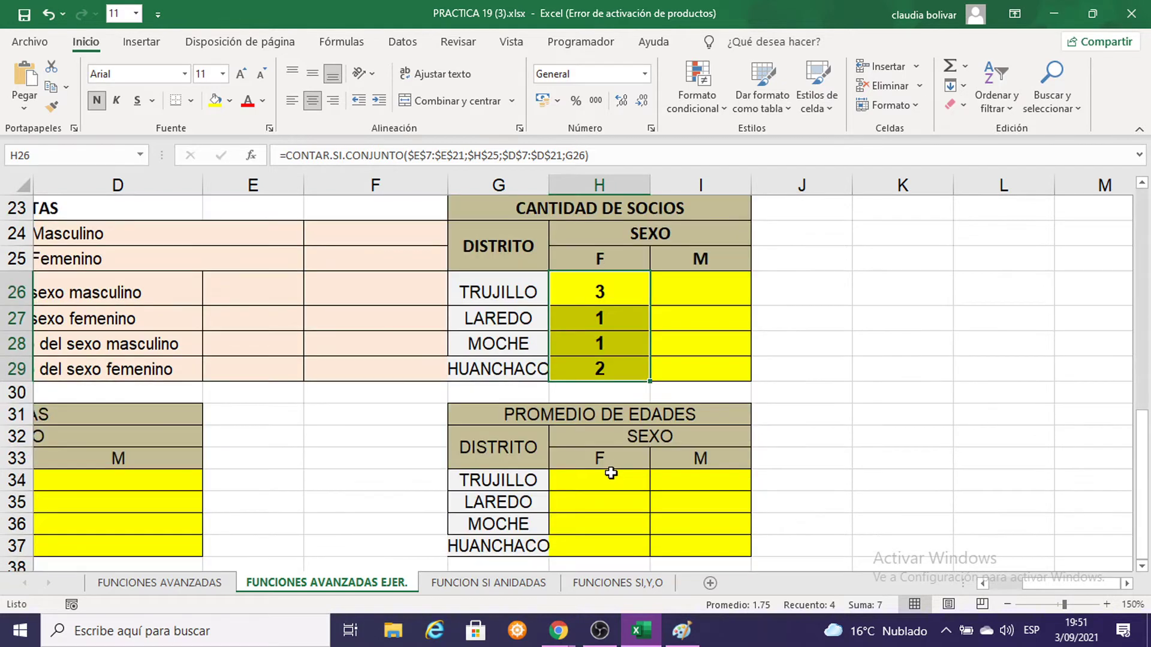
pyautogui.doubleClick(584, 364)
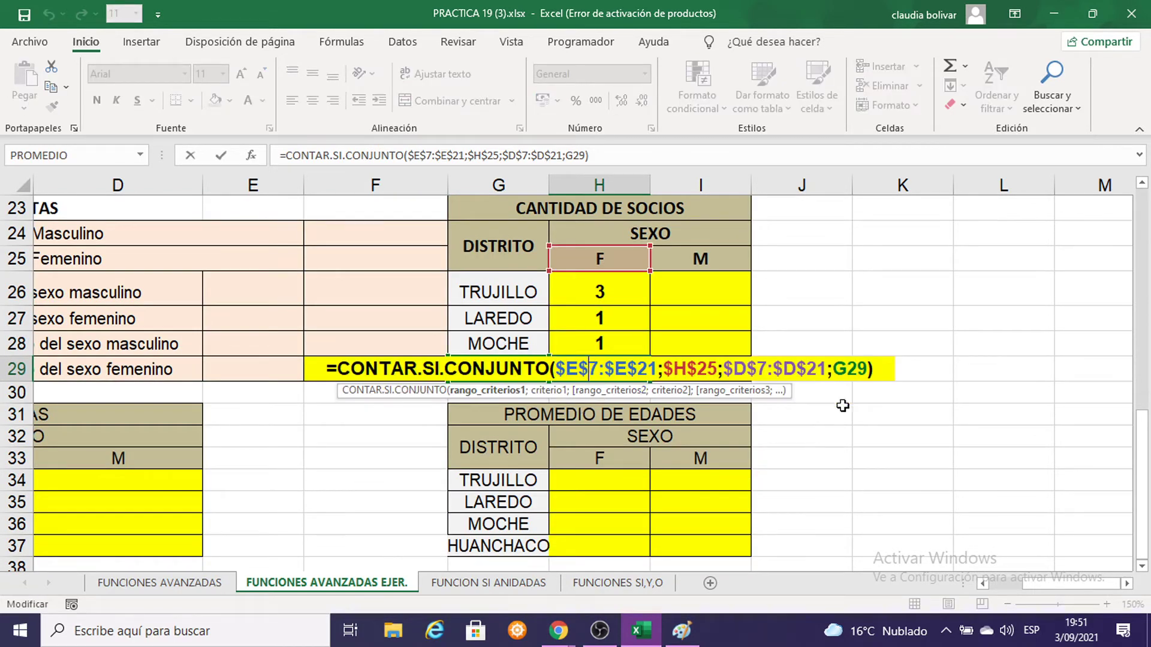
pyautogui.press('Return')
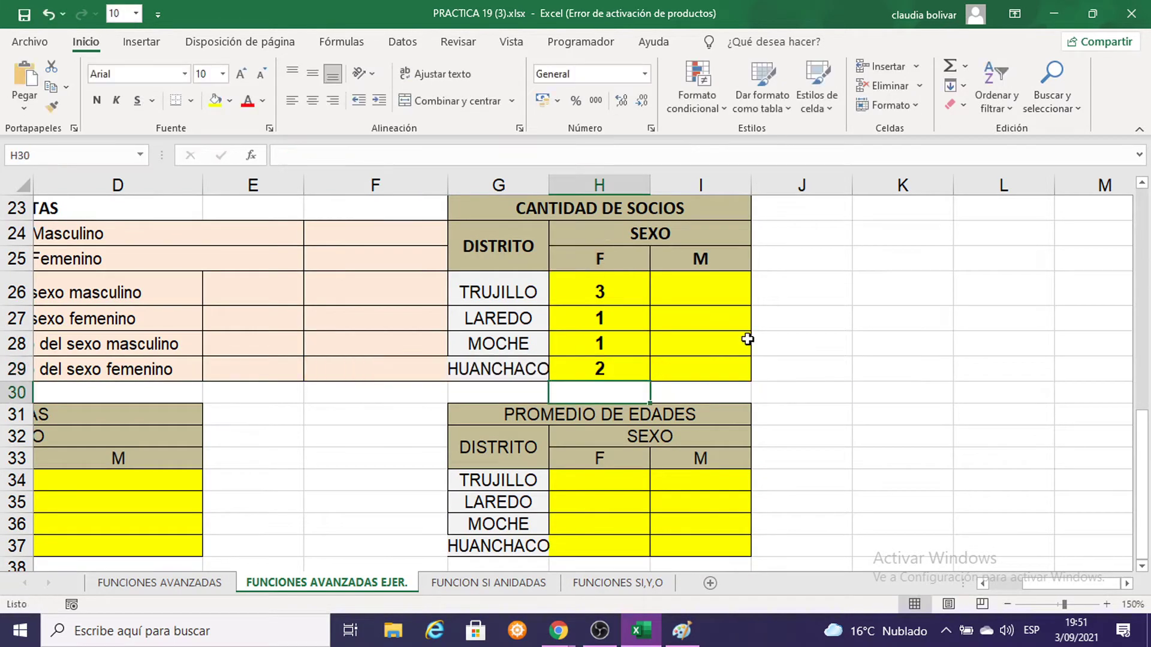
pyautogui.click(467, 375)
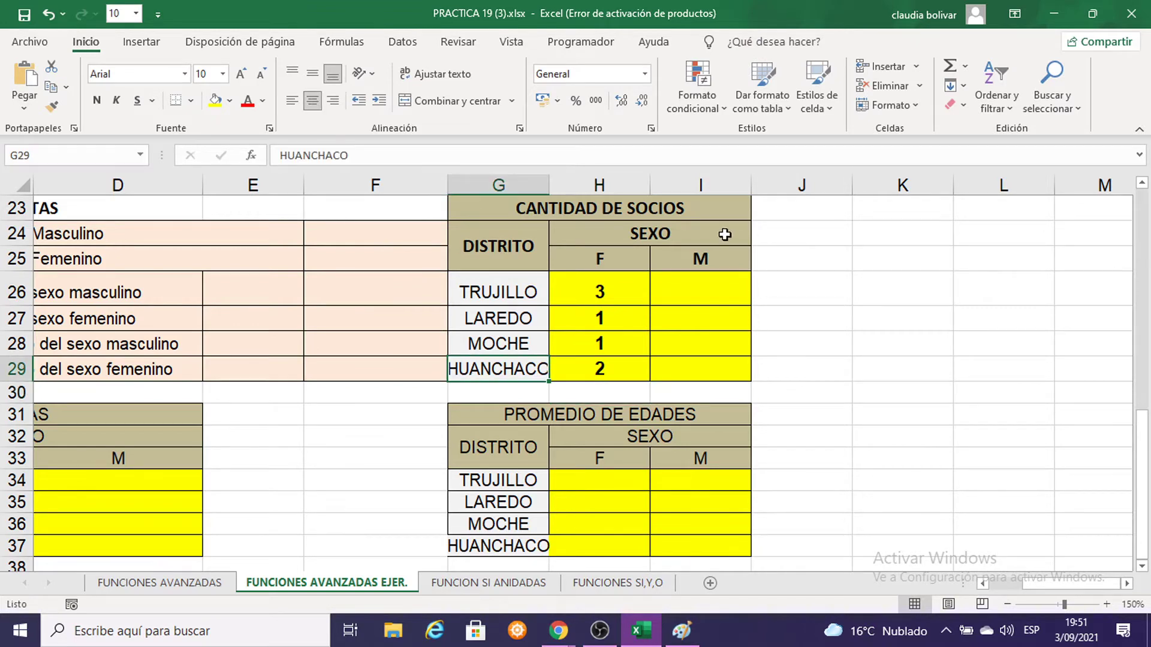
pyautogui.scroll(1, 802, 246)
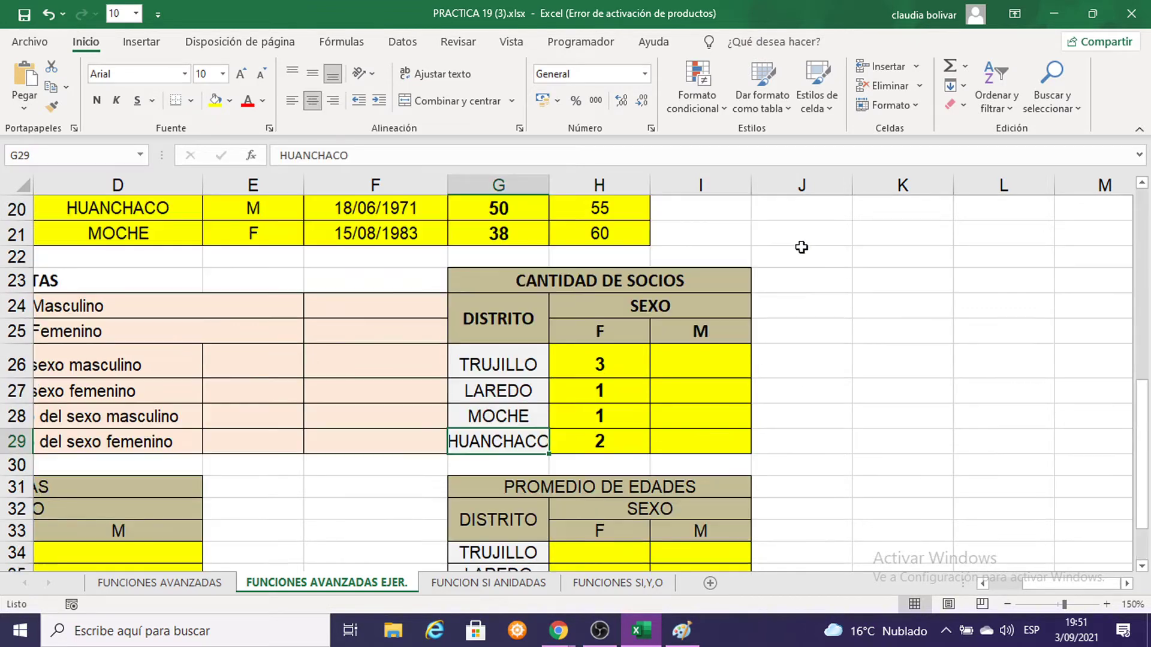
# Begin a CONTAR.SI.CONJUNTO formula in I26 for the Trujillo male count
pyautogui.click(714, 357)
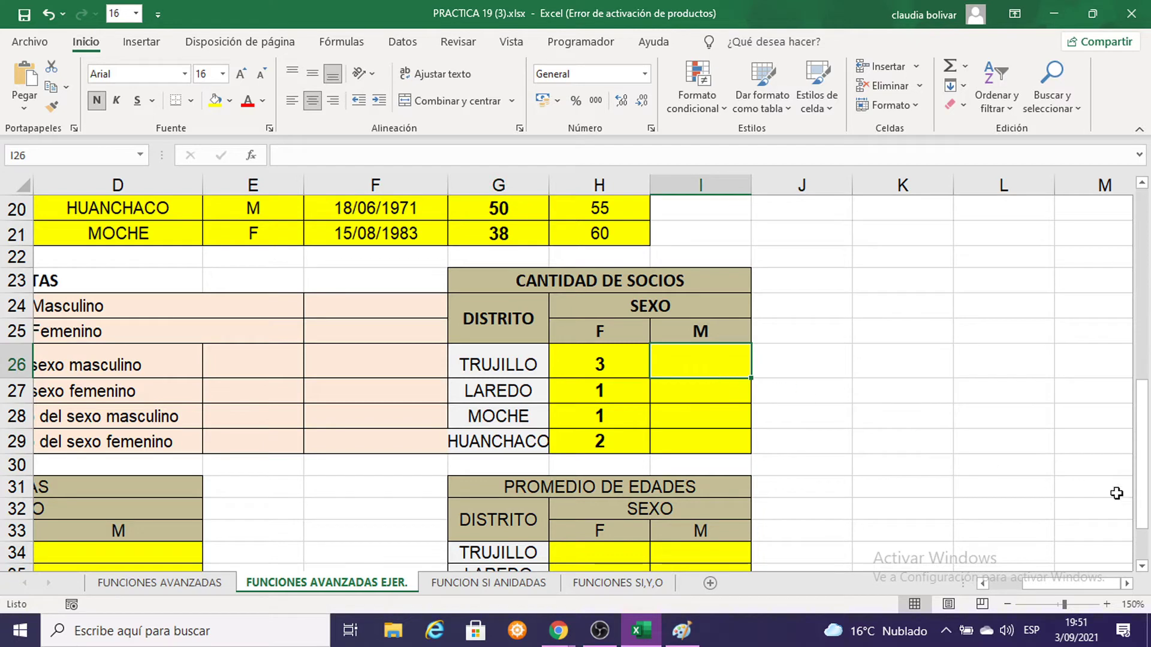
pyautogui.write('=')
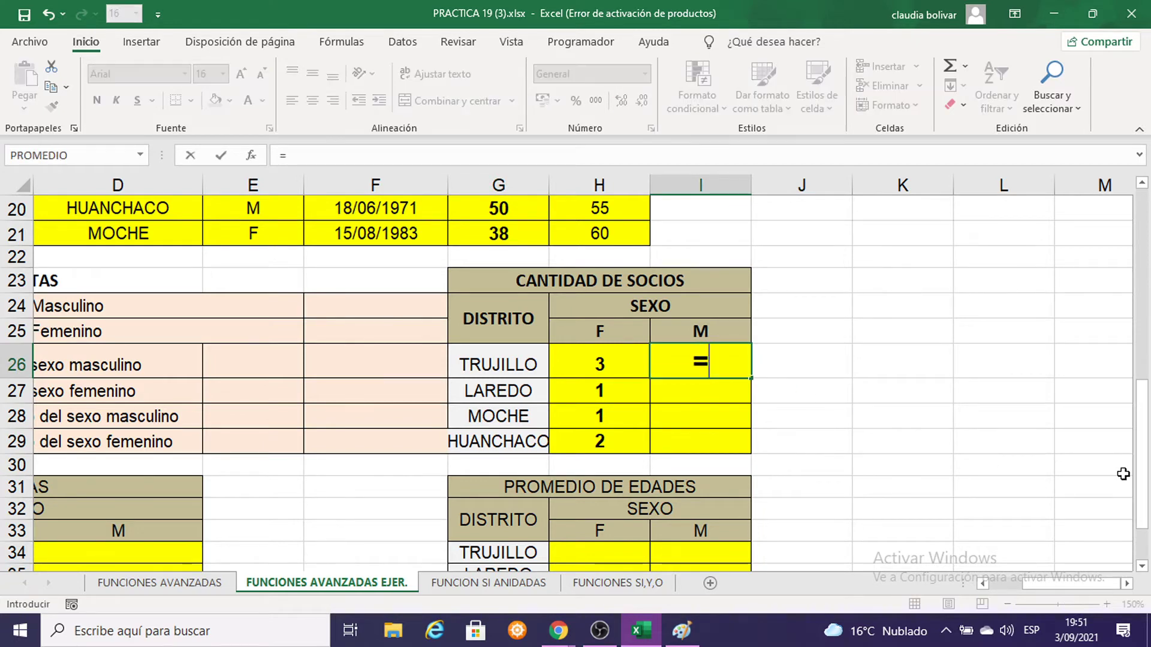
pyautogui.write('CONTAR')
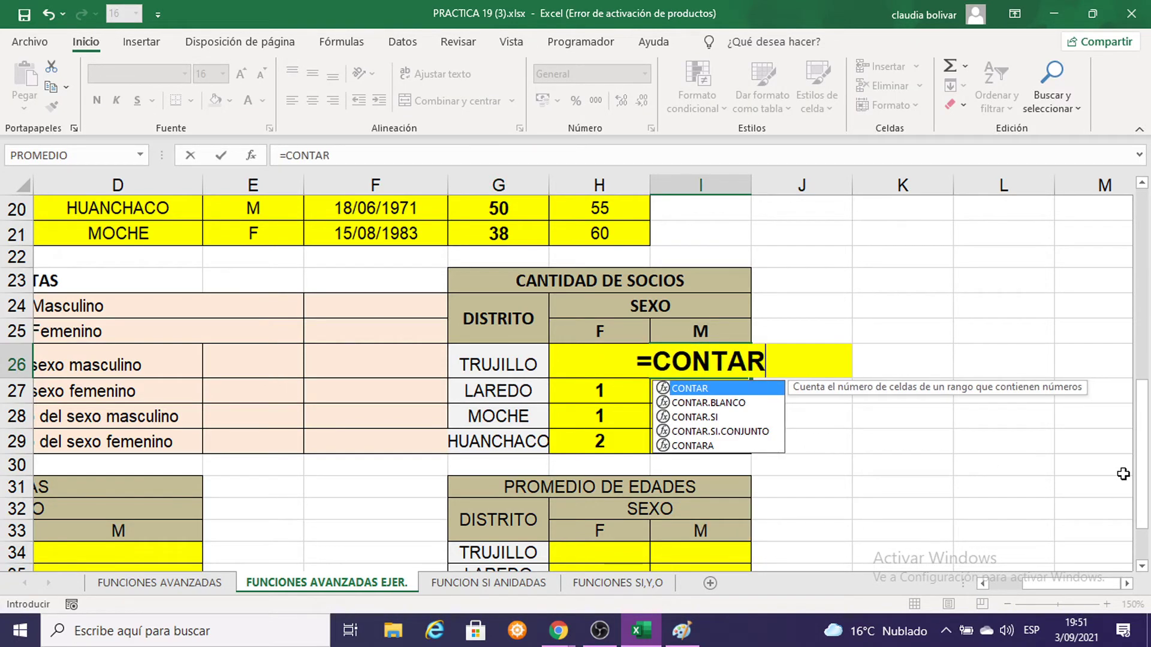
pyautogui.write('.SI')
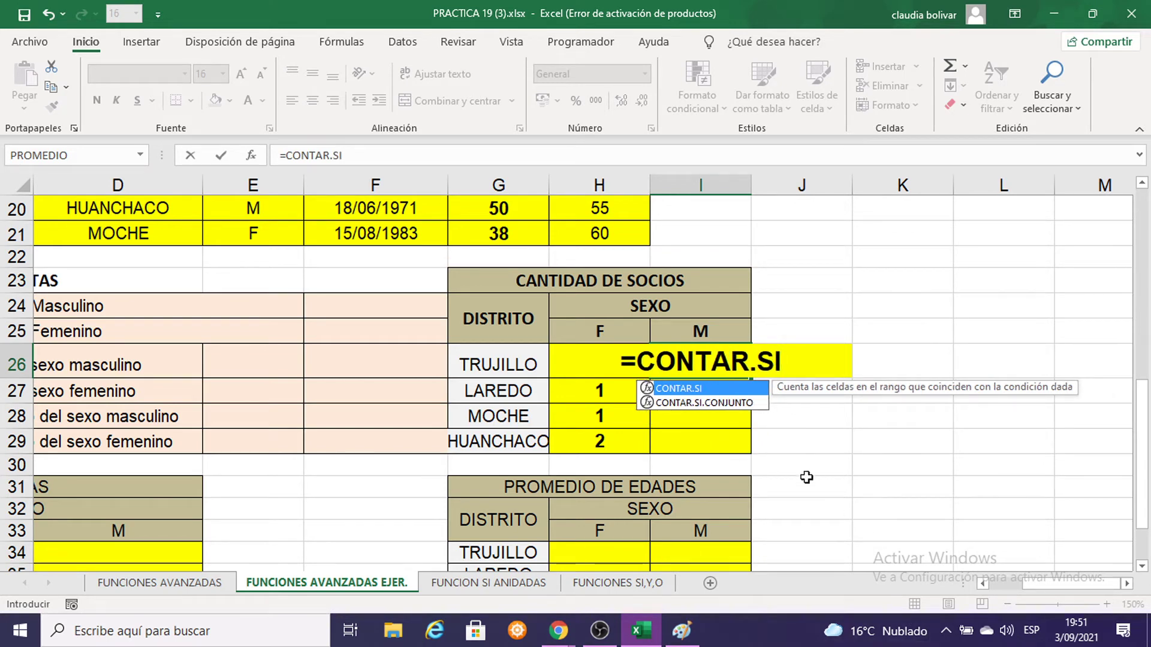
pyautogui.doubleClick(736, 403)
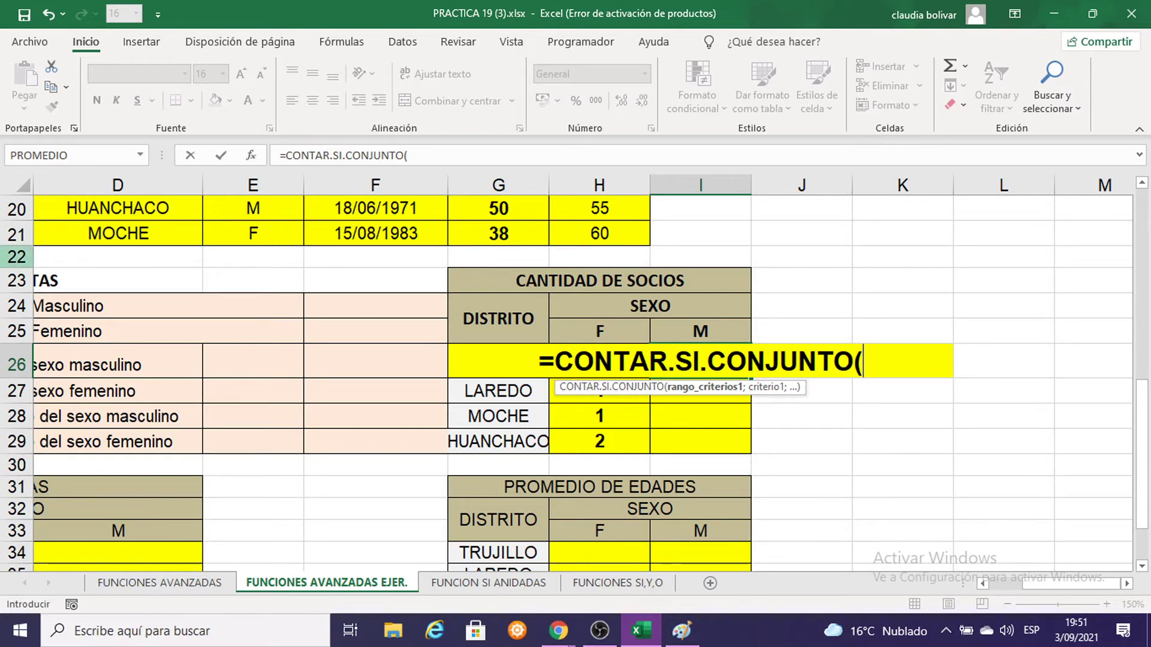
pyautogui.scroll(3, 150, 252)
pyautogui.scroll(1, 153, 258)
pyautogui.scroll(2, 180, 270)
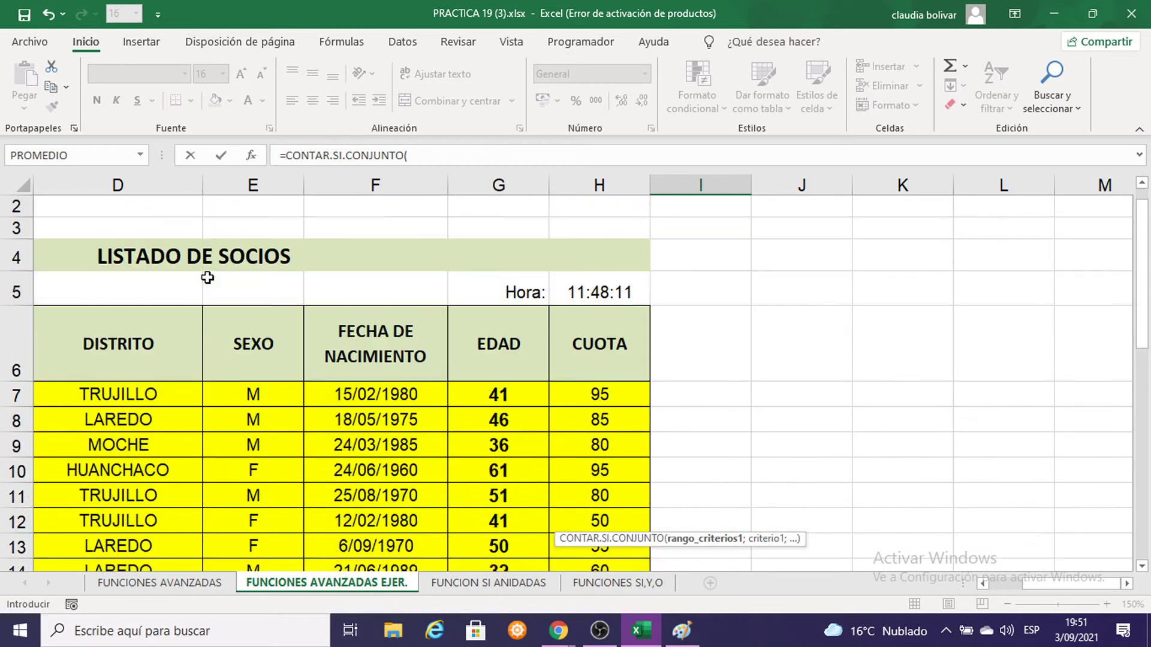
# Select the locked range $E$7:$E$20, then discard the unfinished formula so I26 stays empty
pyautogui.moveTo(245, 398); pyautogui.dragTo(272, 561)
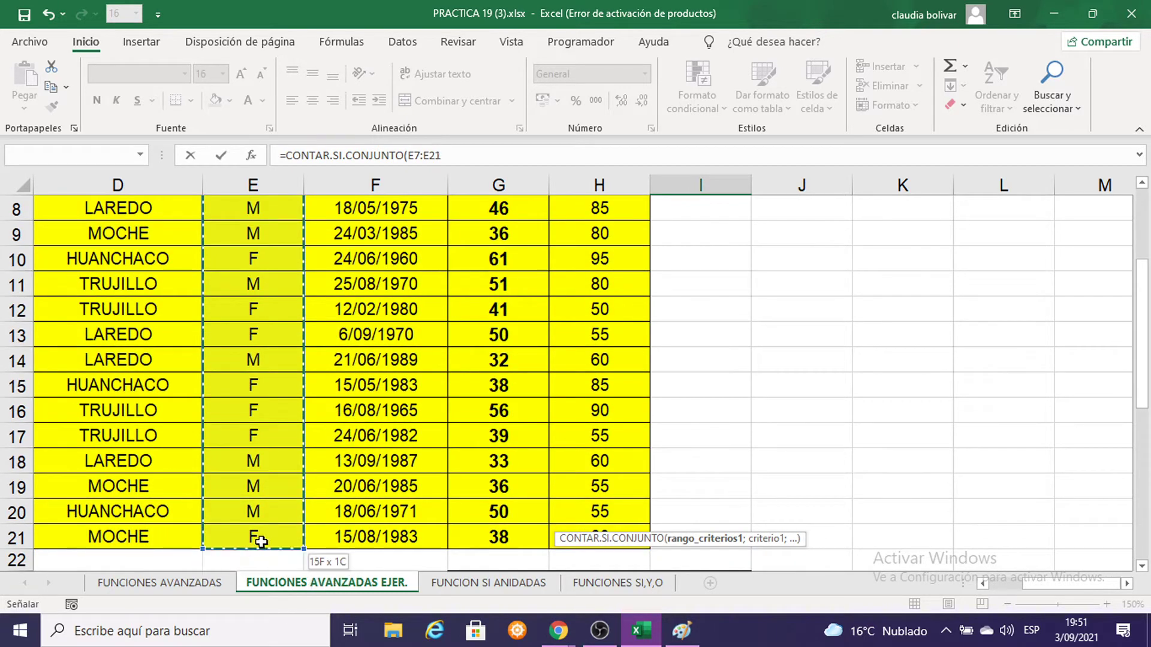
pyautogui.moveTo(271, 561); pyautogui.dragTo(257, 517)
pyautogui.scroll(-3, 937, 485)
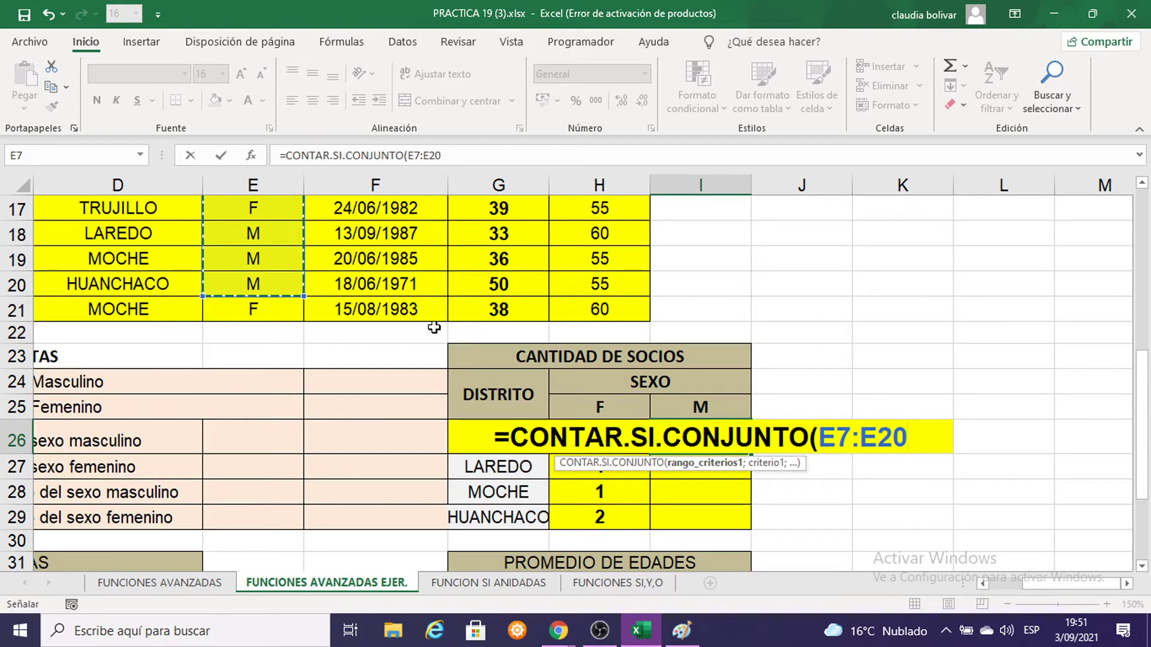
pyautogui.scroll(1, 844, 292)
pyautogui.scroll(5, 843, 291)
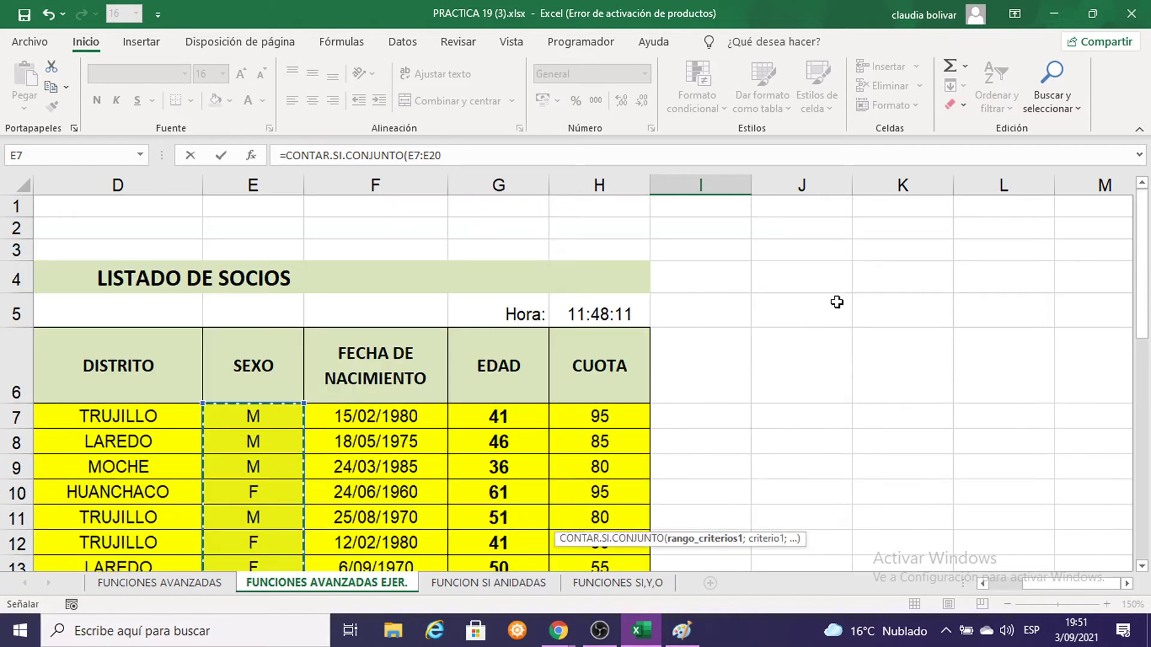
pyautogui.press('F4')
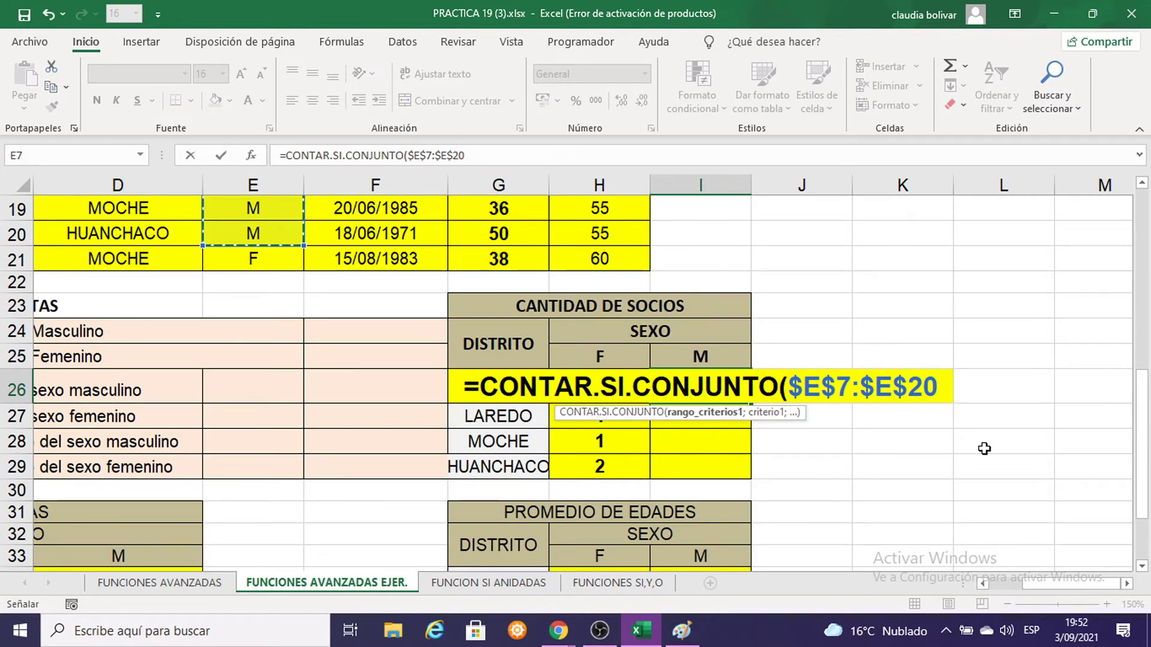
pyautogui.scroll(2, 447, 259)
pyautogui.scroll(1, 853, 398)
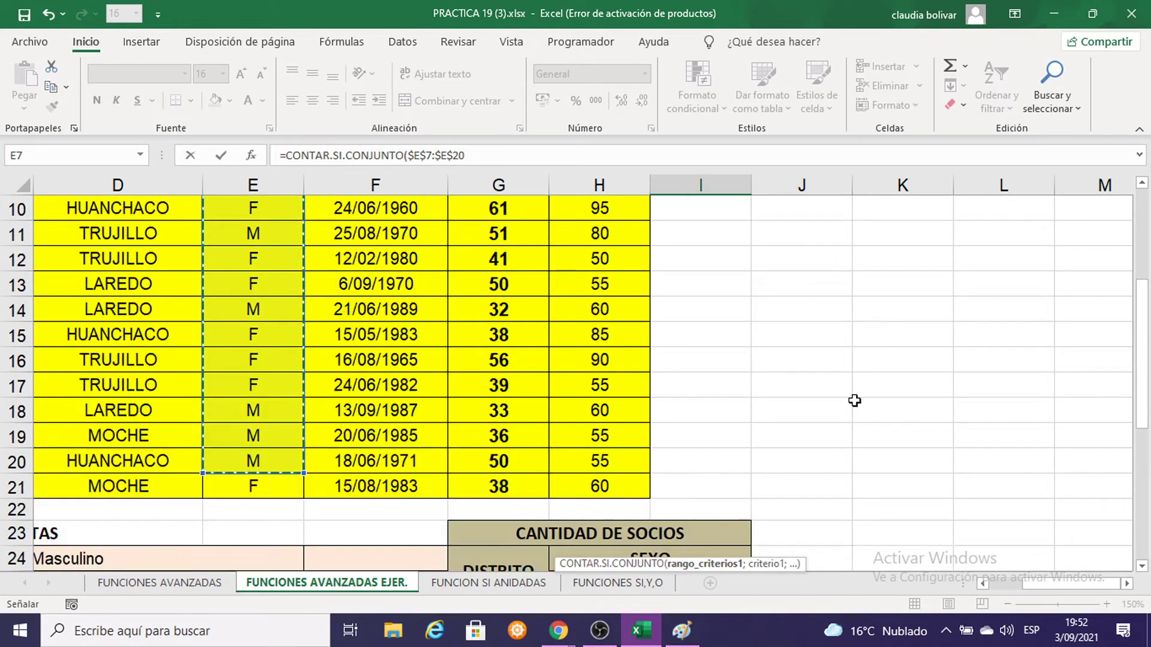
pyautogui.scroll(-3, 853, 398)
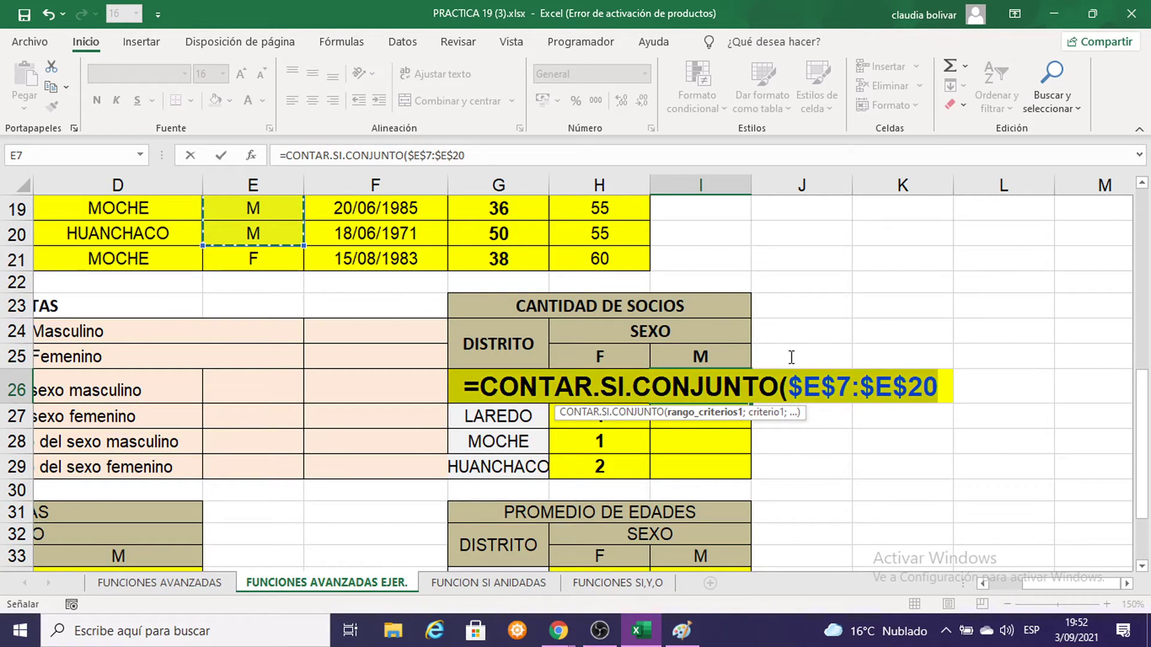
pyautogui.press('Escape')
# Return to the empty I26 cell and start a new CONTAR.SI.CONJUNTO formula
pyautogui.doubleClick(805, 400)
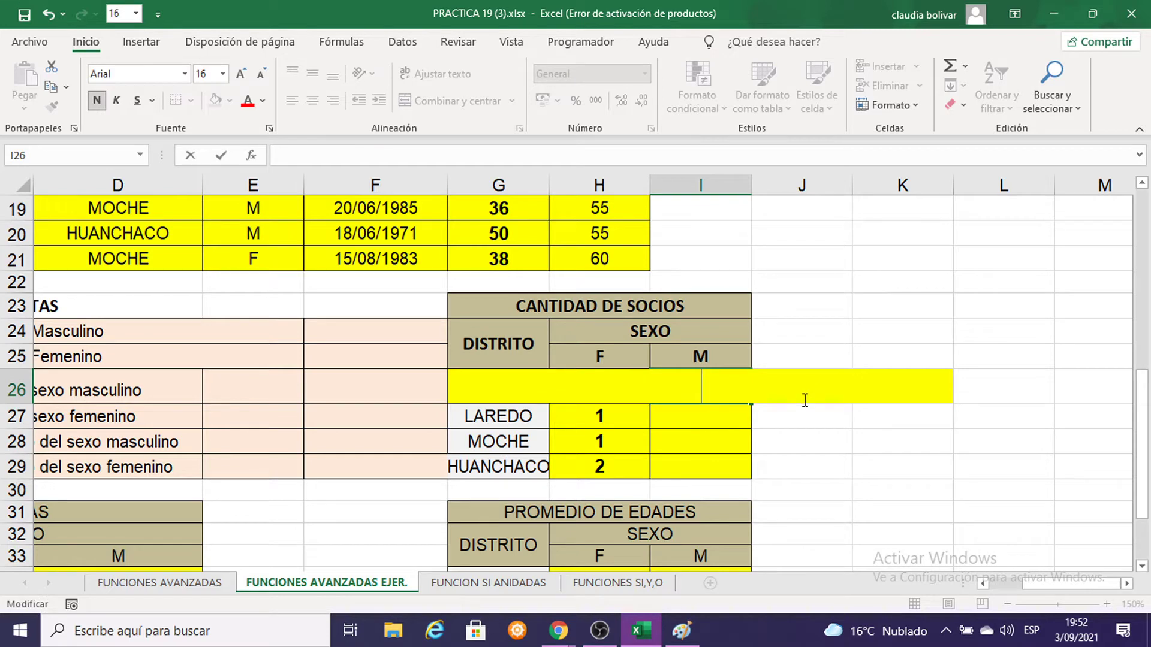
pyautogui.press('Return')
pyautogui.press('Up')
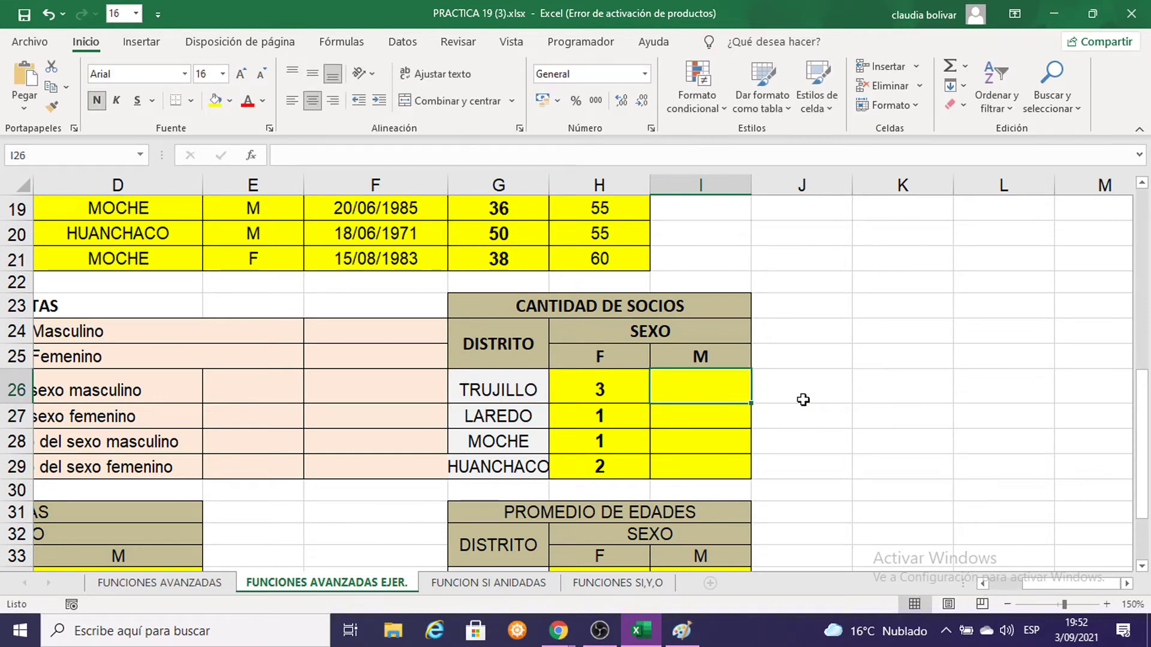
pyautogui.write('=')
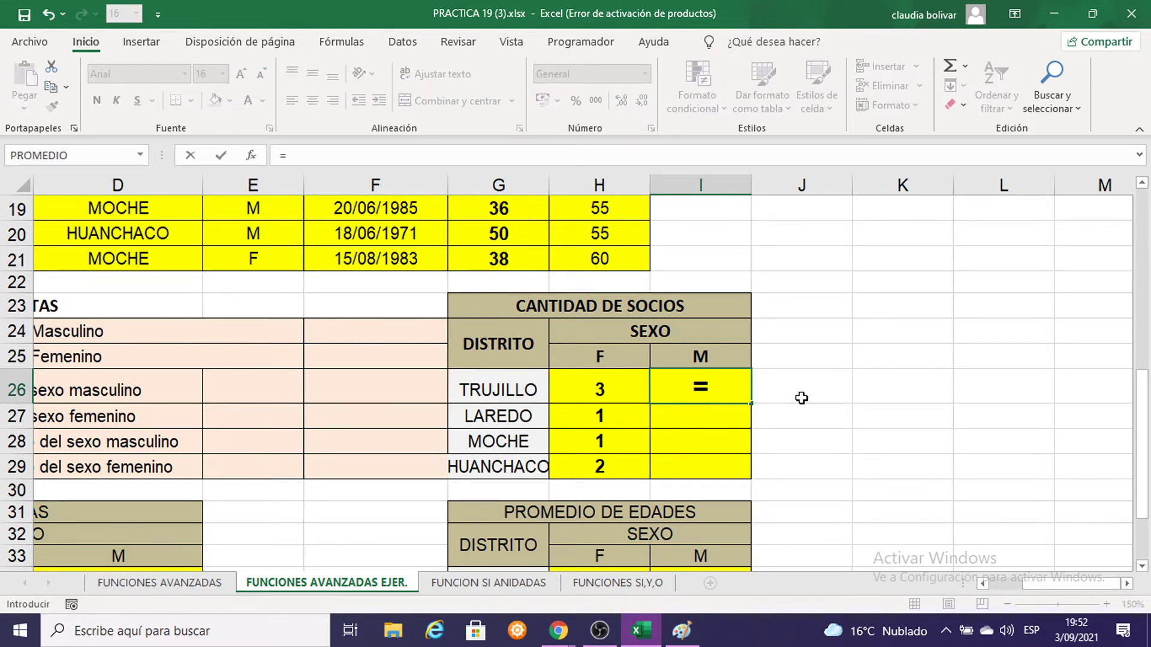
pyautogui.write('CONTA')
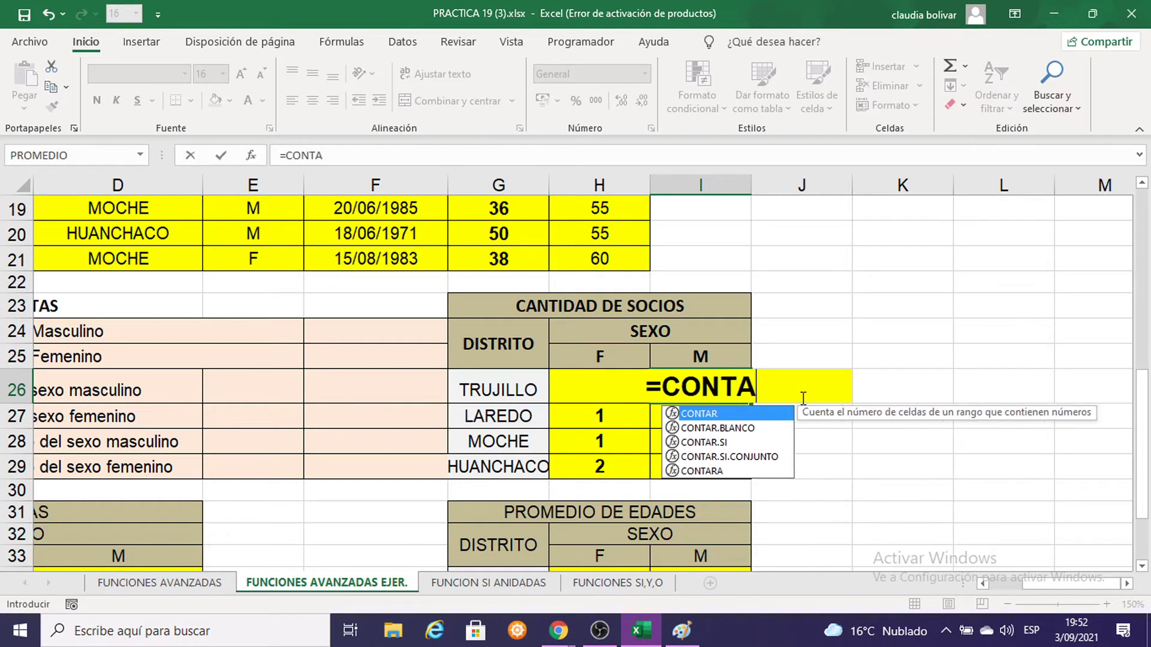
pyautogui.doubleClick(765, 456)
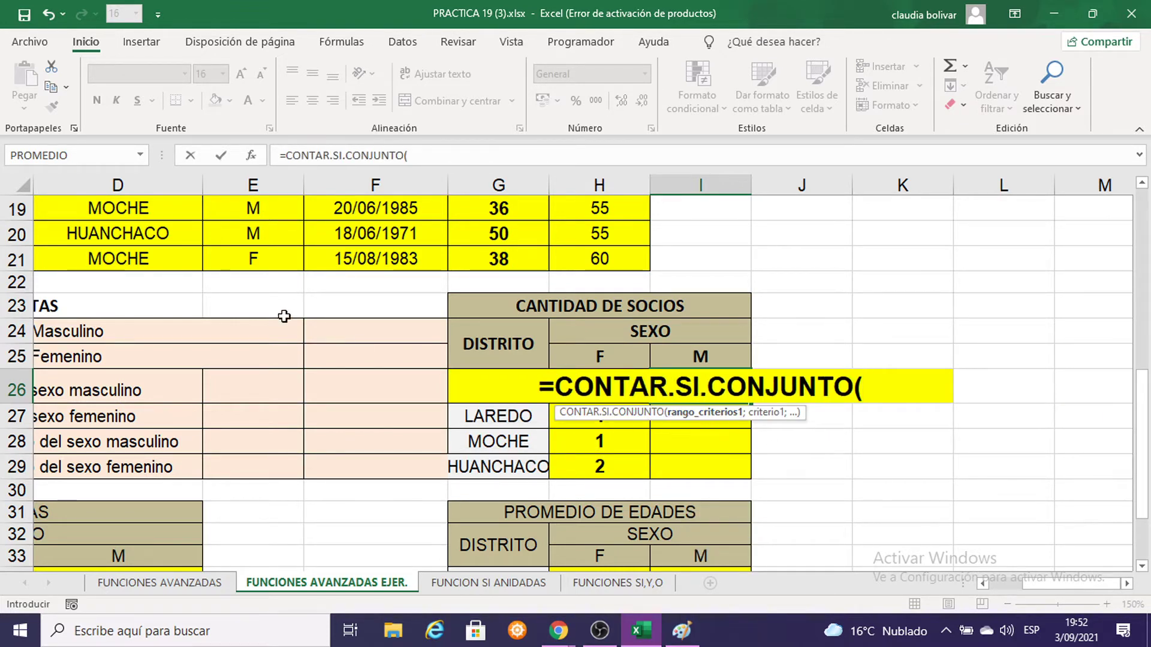
pyautogui.scroll(1, 281, 313)
pyautogui.scroll(2, 282, 314)
pyautogui.scroll(1, 281, 312)
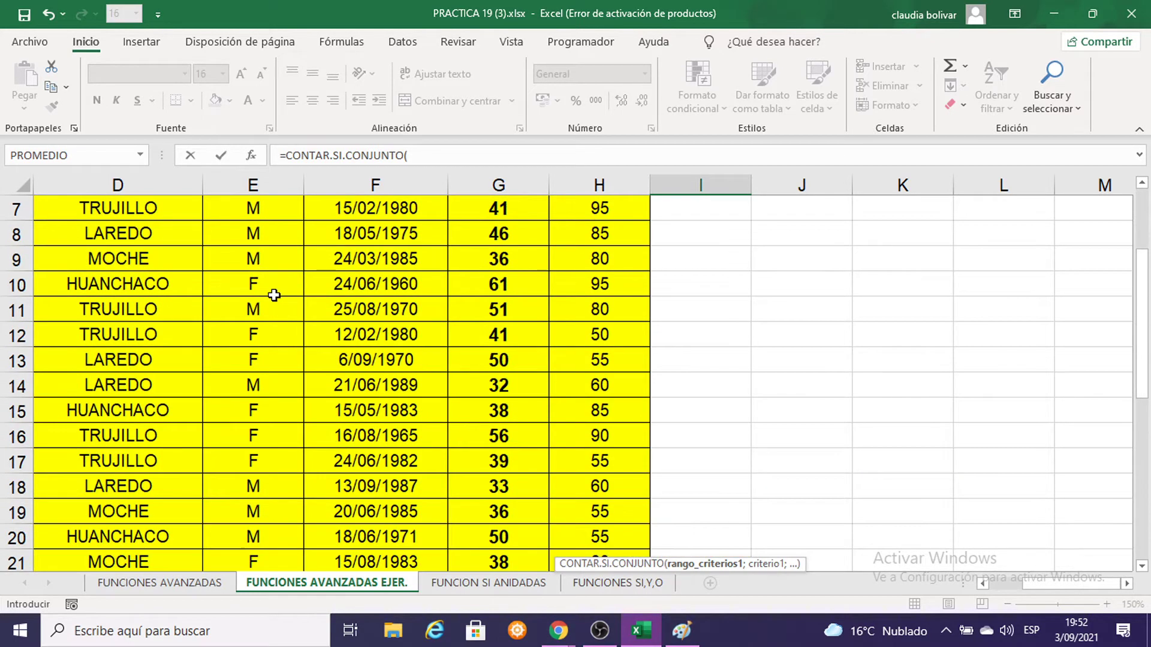
pyautogui.scroll(1, 281, 312)
# Use the locked sex column $E$7:$E$21 as the first criteria range
pyautogui.moveTo(253, 348); pyautogui.dragTo(296, 581)
pyautogui.moveTo(273, 542); pyautogui.dragTo(271, 541)
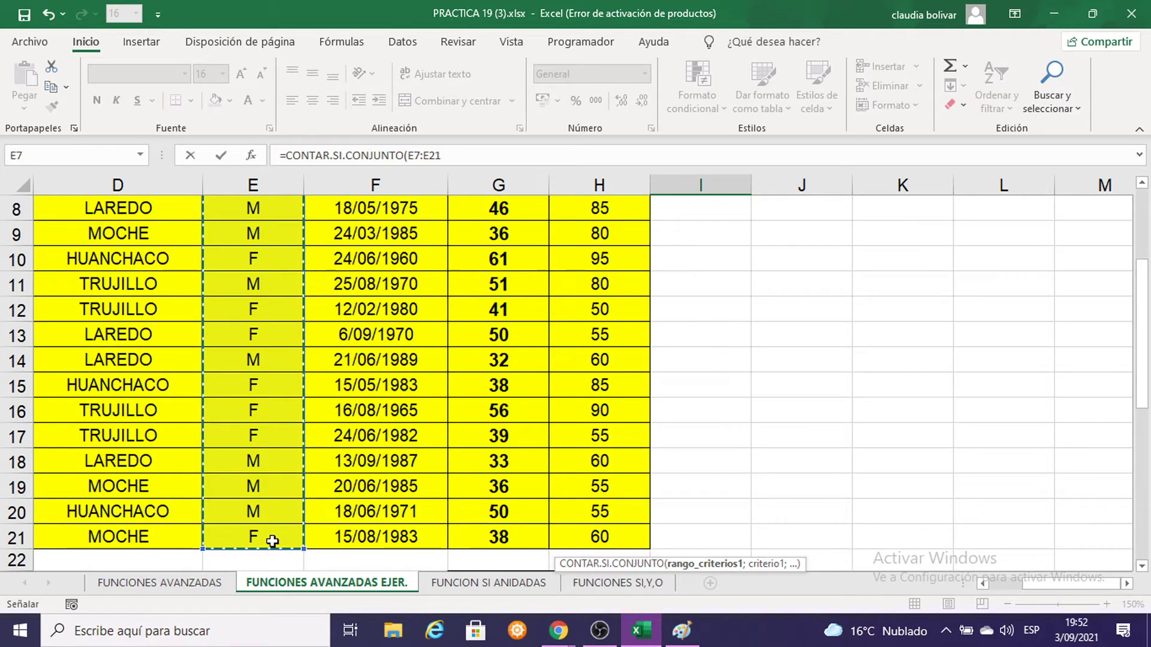
pyautogui.scroll(2, 964, 313)
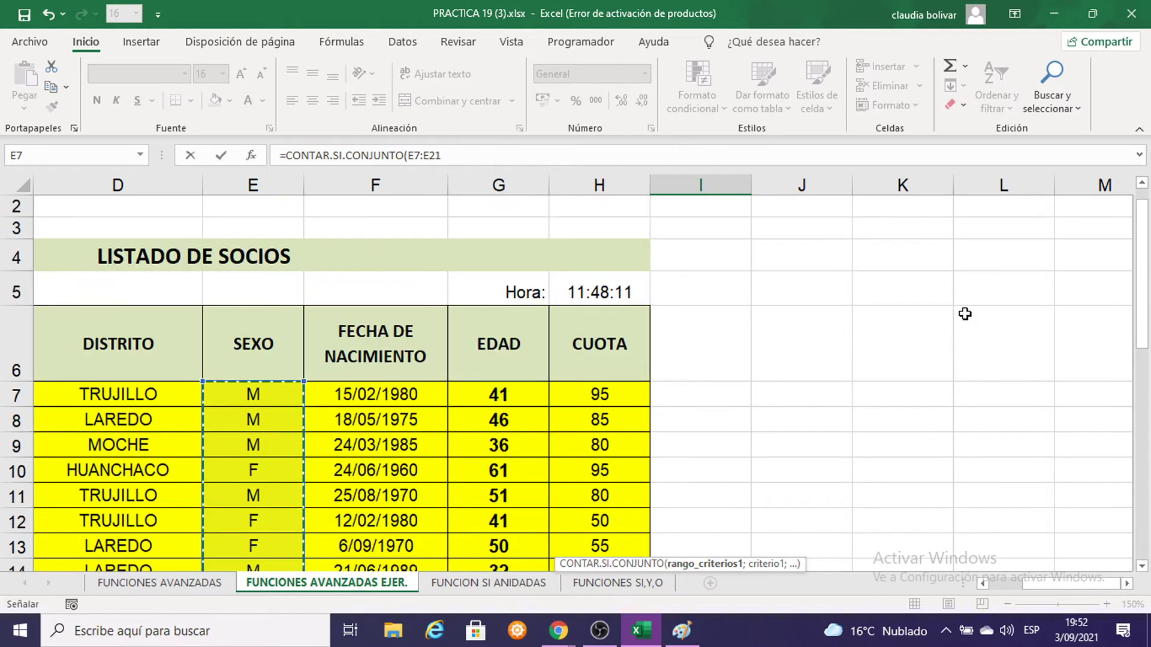
pyautogui.scroll(-2, 951, 319)
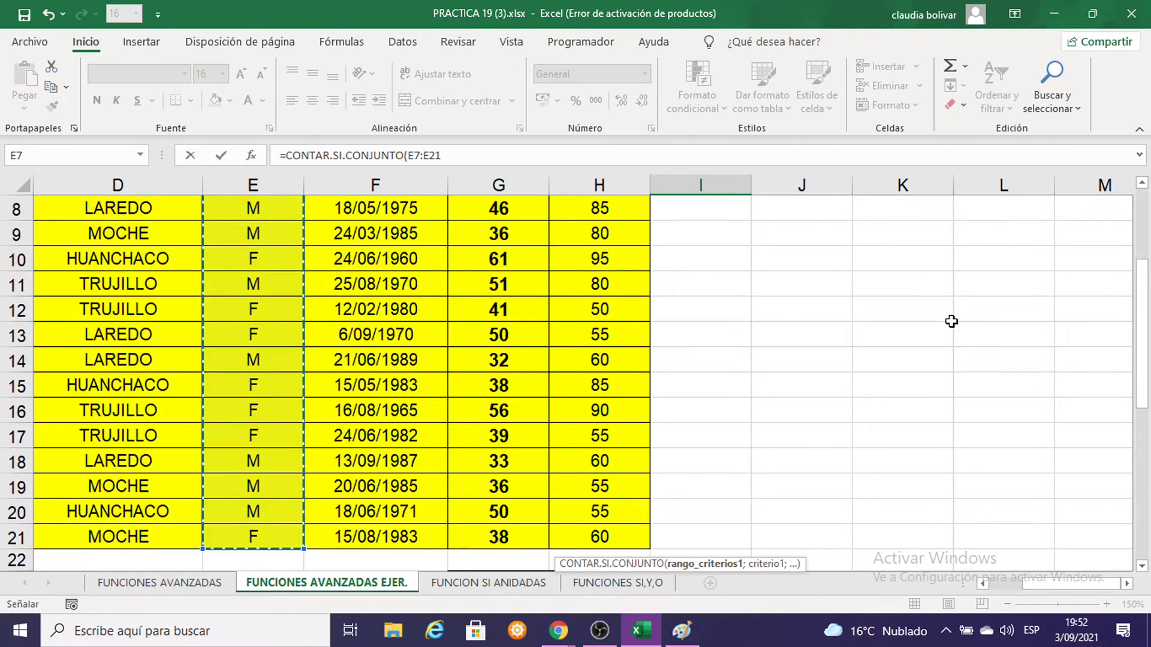
pyautogui.scroll(-3, 951, 321)
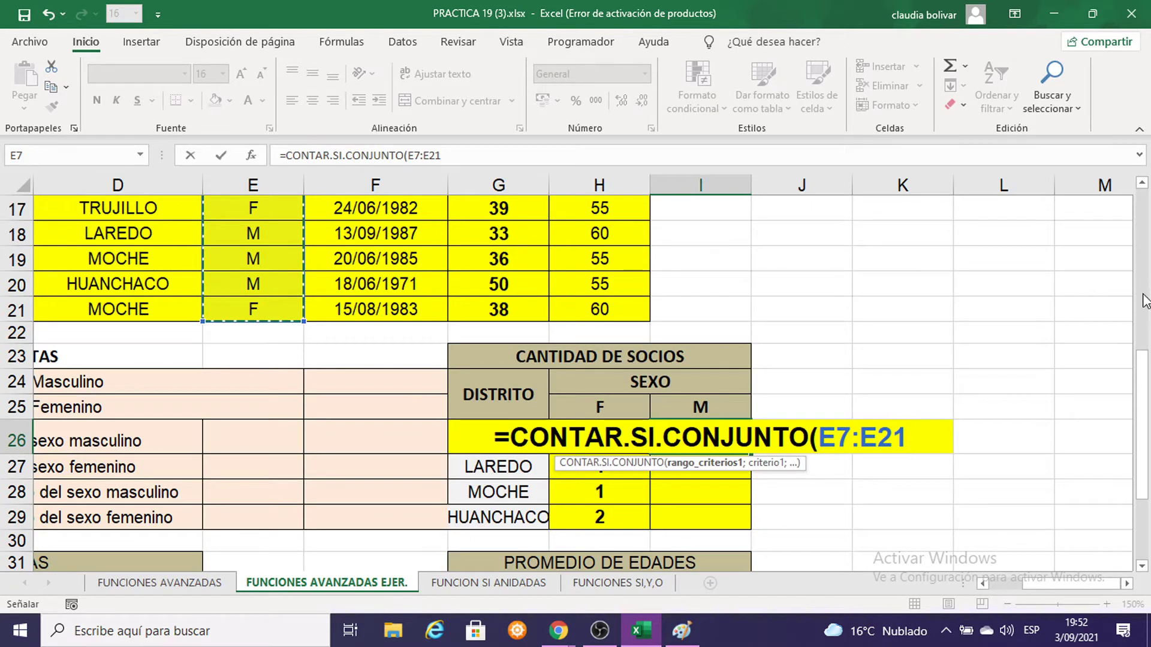
pyautogui.press('F4')
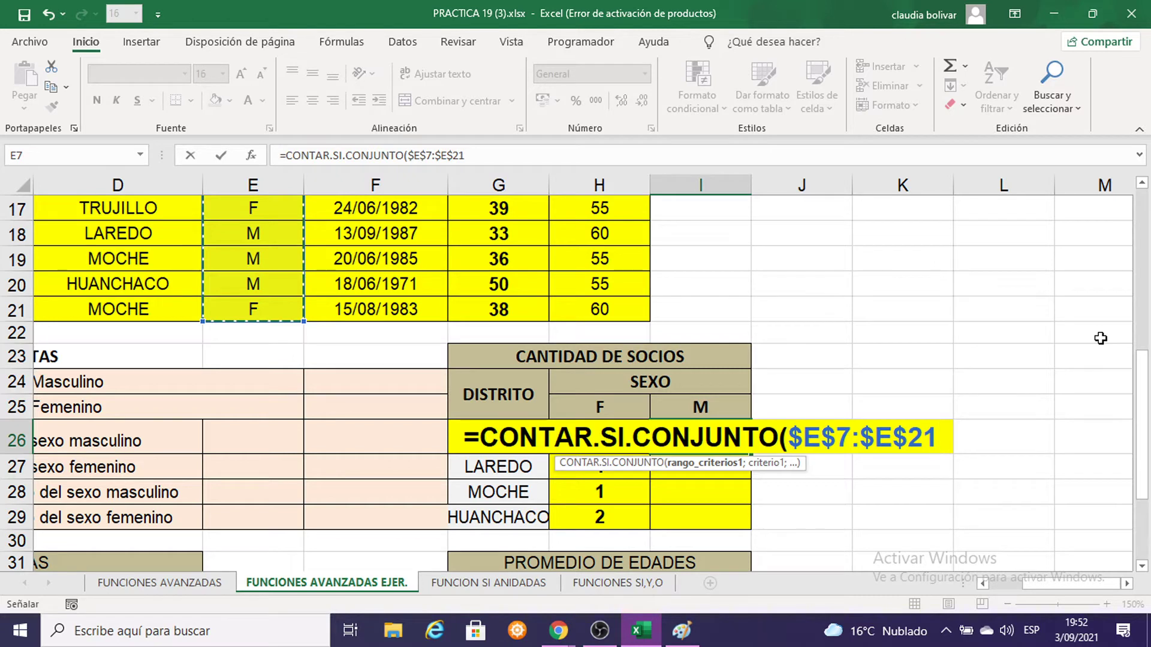
# Set the locked cell $E$20 (M) as the sex criterion, adding separators around it
pyautogui.write(';')
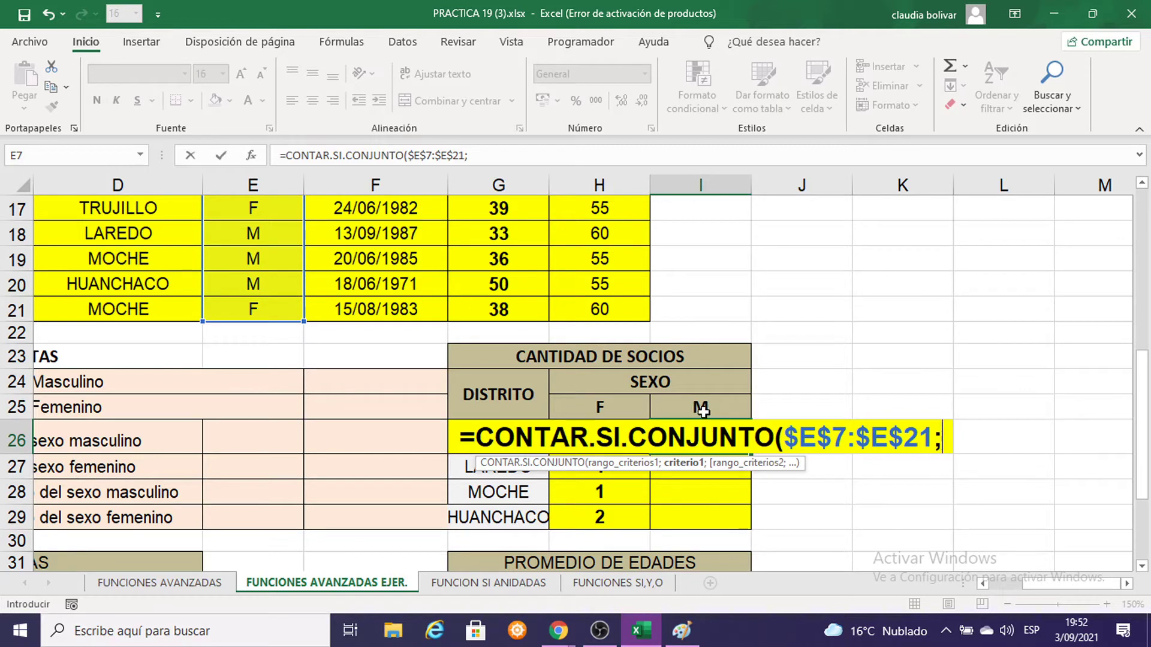
pyautogui.click(252, 286)
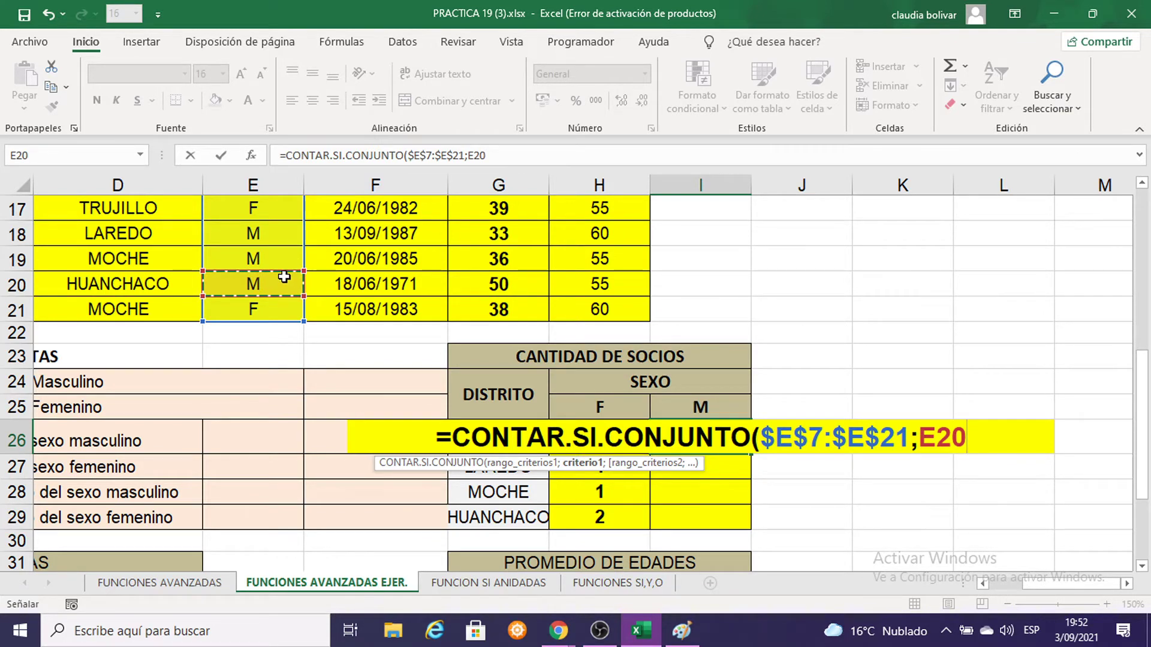
pyautogui.press('F4')
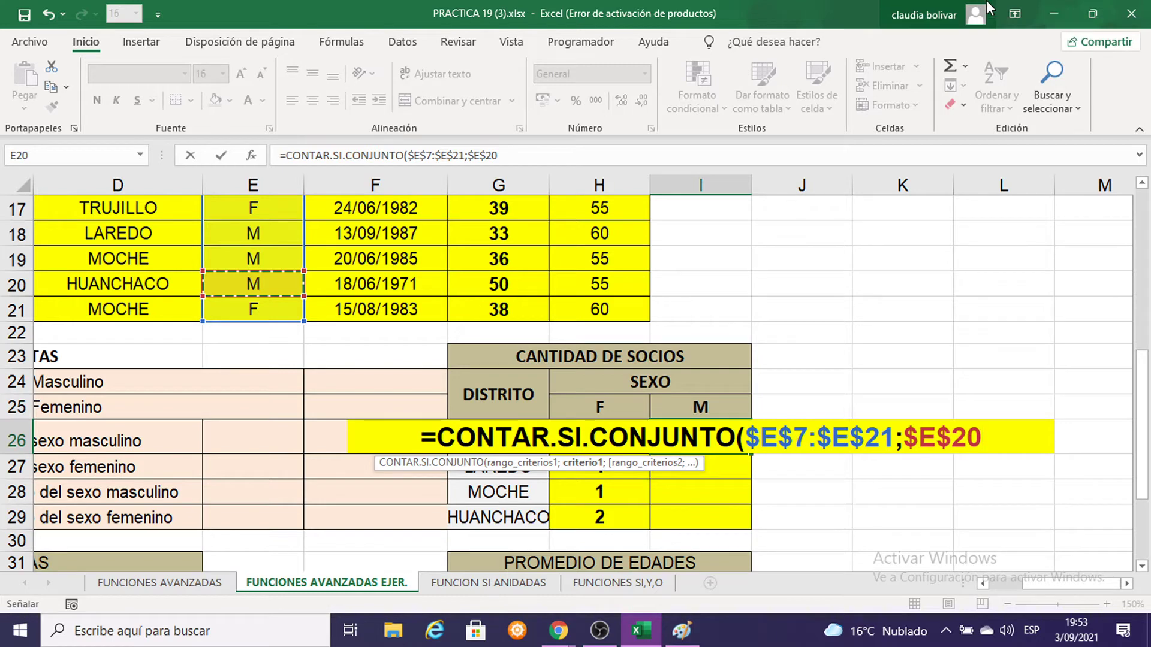
pyautogui.write(';')
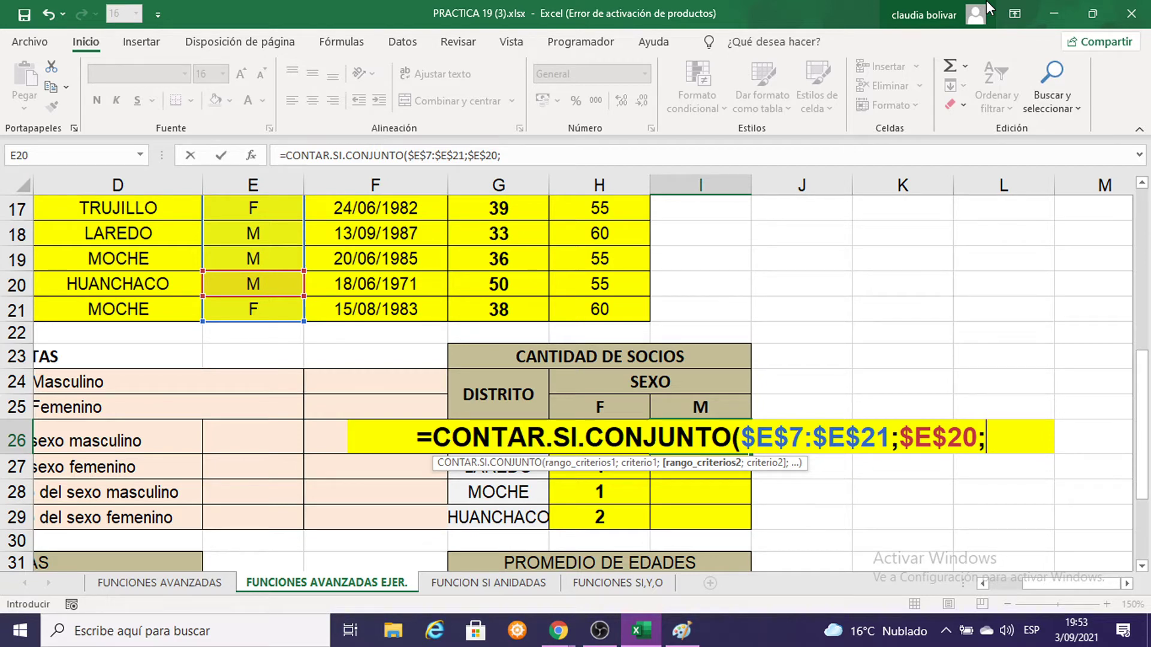
# Add the locked district range $D$7:$D$21 as the second criteria range
pyautogui.scroll(4, 191, 311)
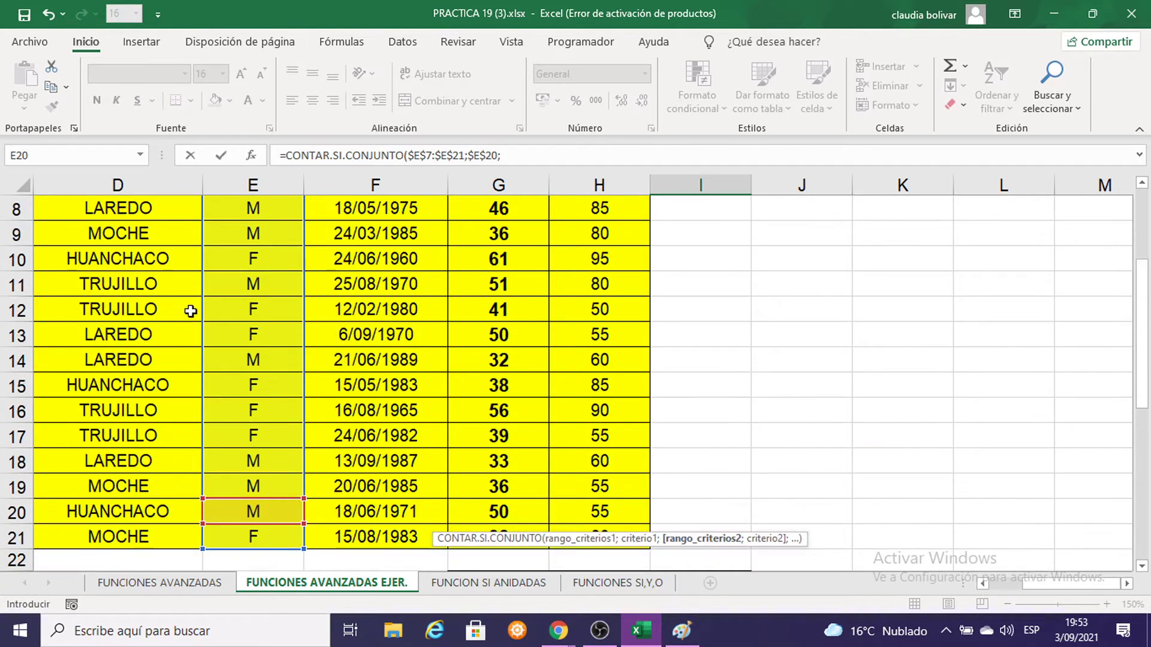
pyautogui.click(139, 317)
pyautogui.moveTo(129, 353); pyautogui.dragTo(120, 536)
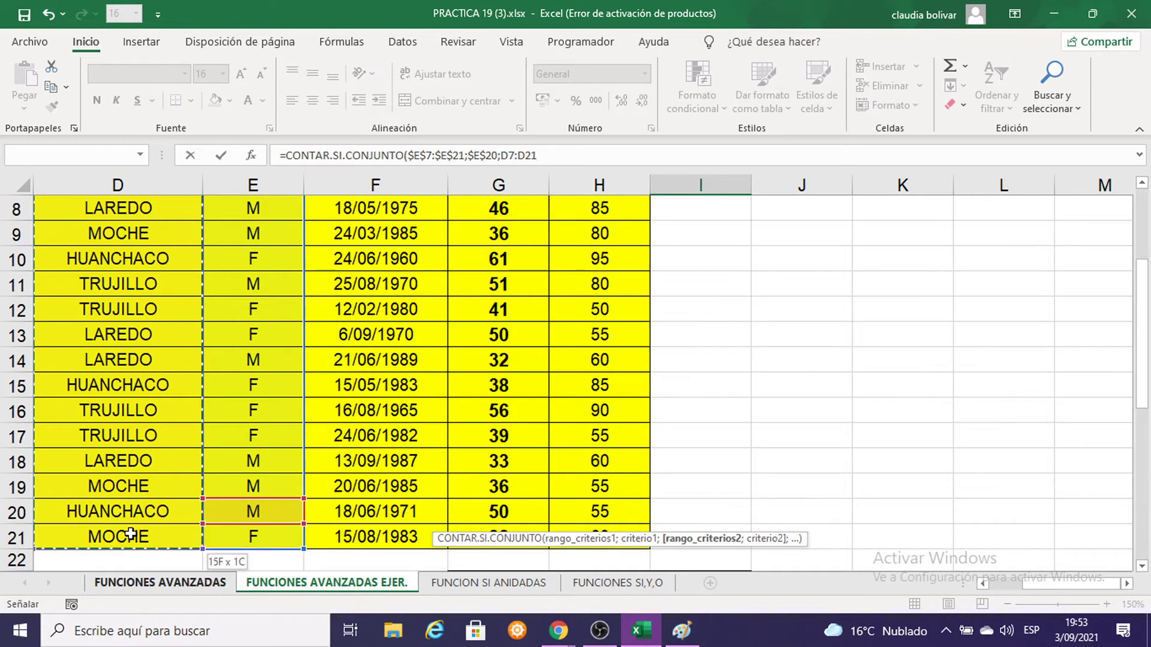
pyautogui.scroll(3, 123, 480)
pyautogui.scroll(-3, 122, 376)
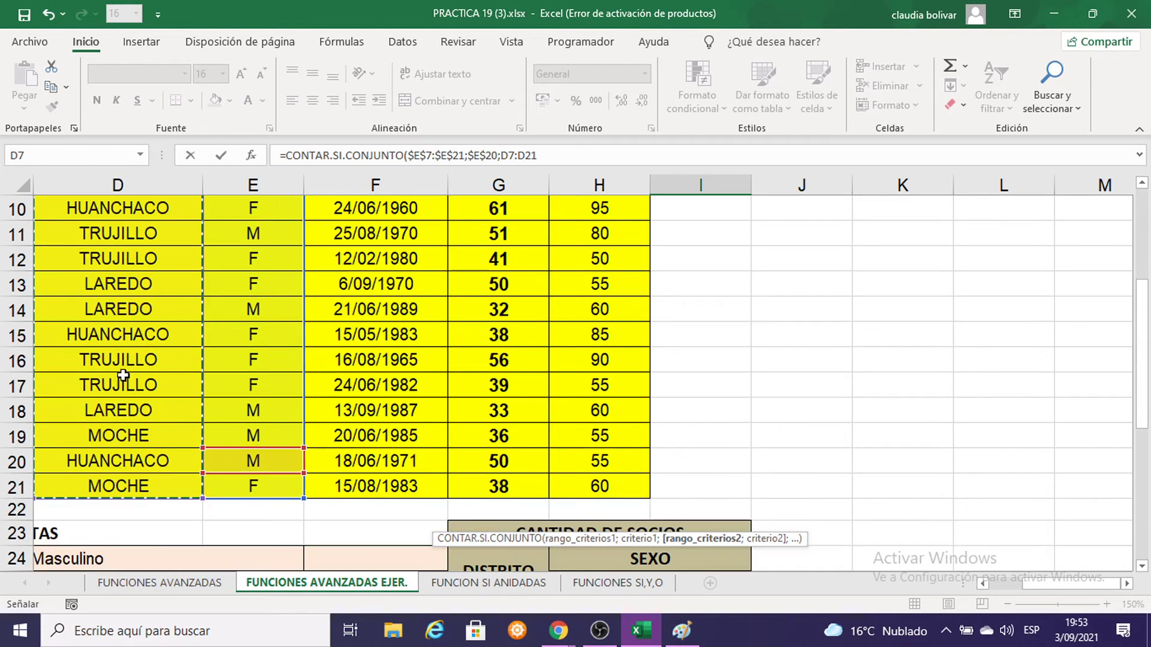
pyautogui.scroll(-2, 876, 465)
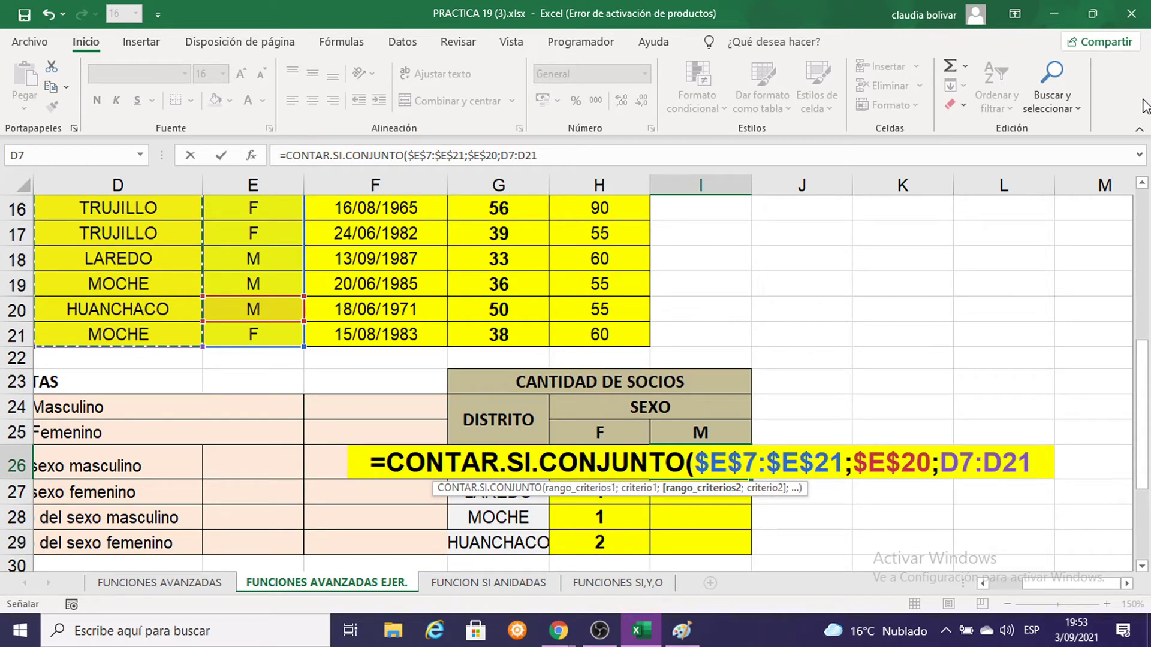
pyautogui.press('F4')
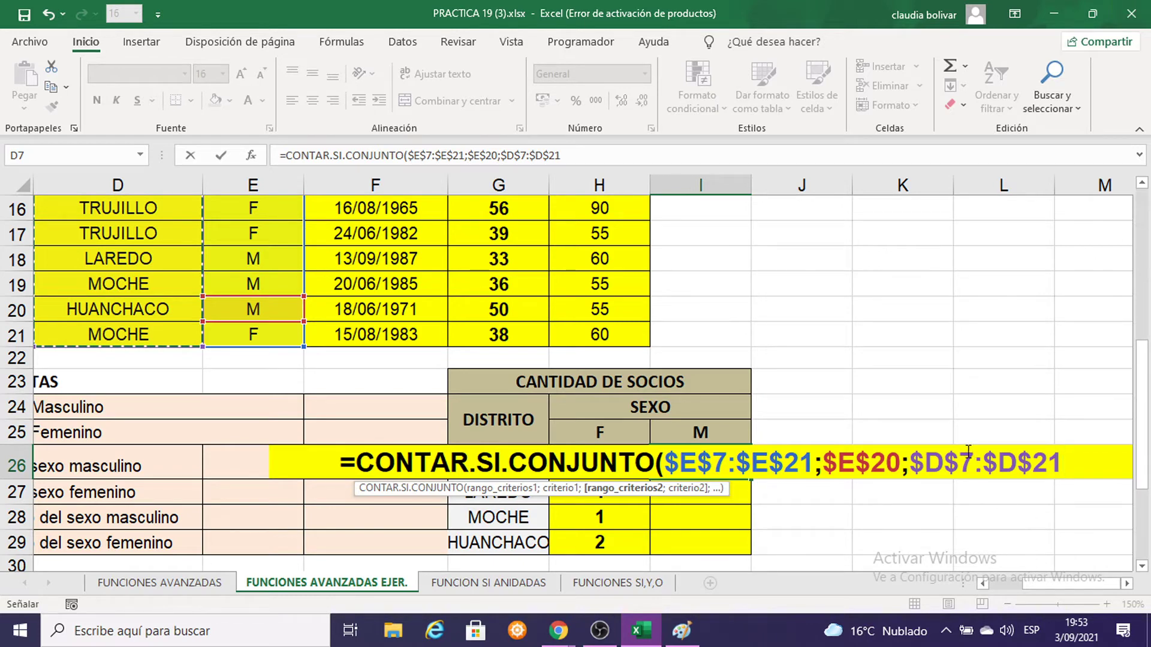
# Enter G26 as the district criterion and close the formula's parenthesis
pyautogui.scroll(-1, 969, 453)
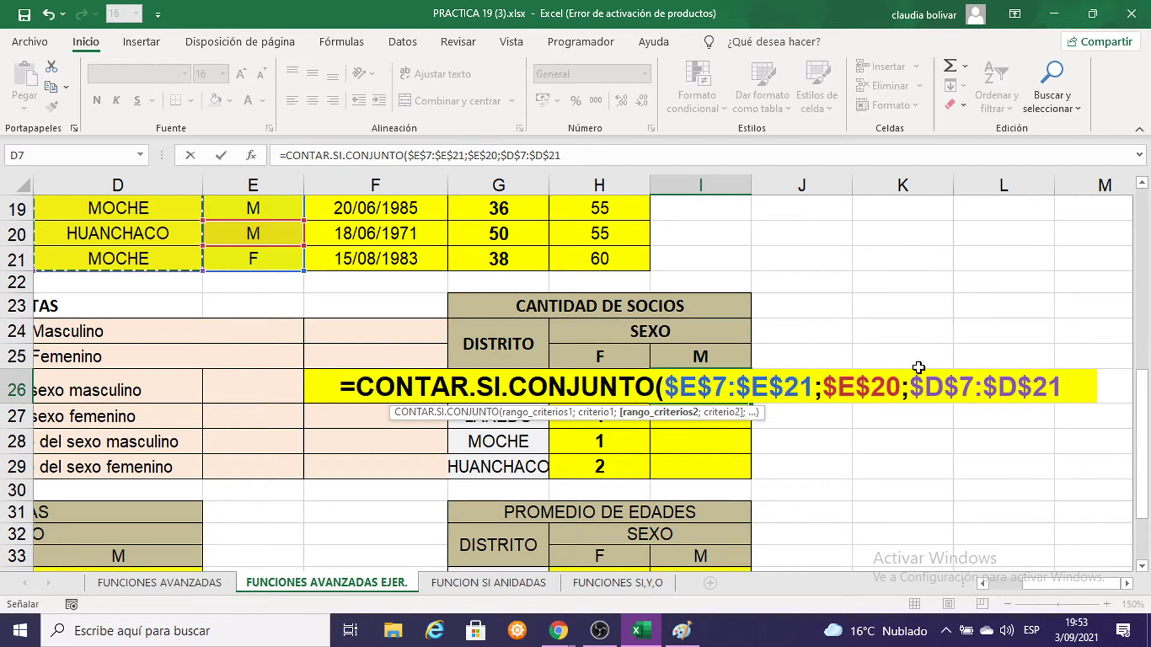
pyautogui.scroll(1, 923, 372)
pyautogui.scroll(2, 126, 303)
pyautogui.scroll(1, 144, 266)
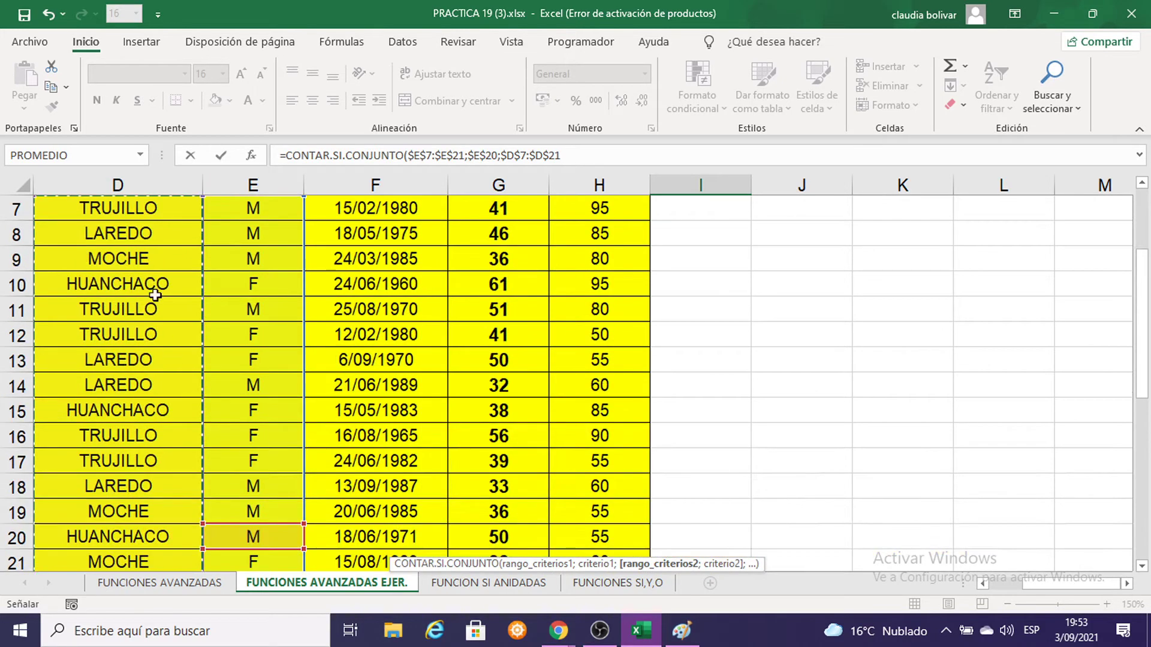
pyautogui.scroll(1, 155, 294)
pyautogui.scroll(-3, 148, 270)
pyautogui.scroll(-3, 148, 262)
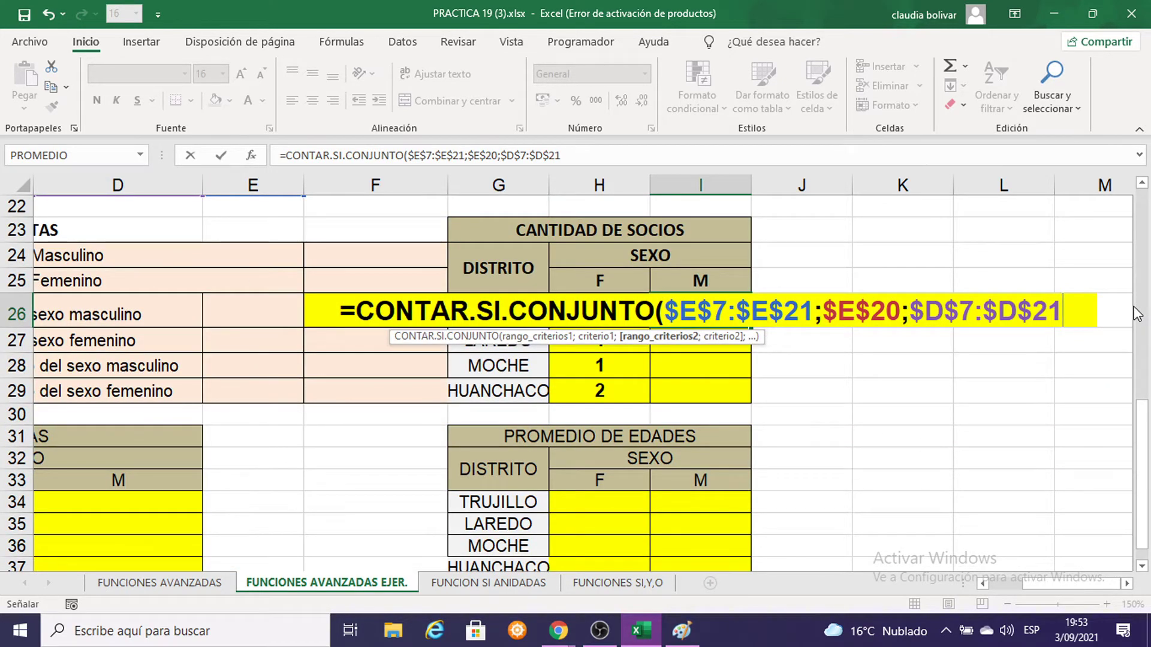
pyautogui.write(';')
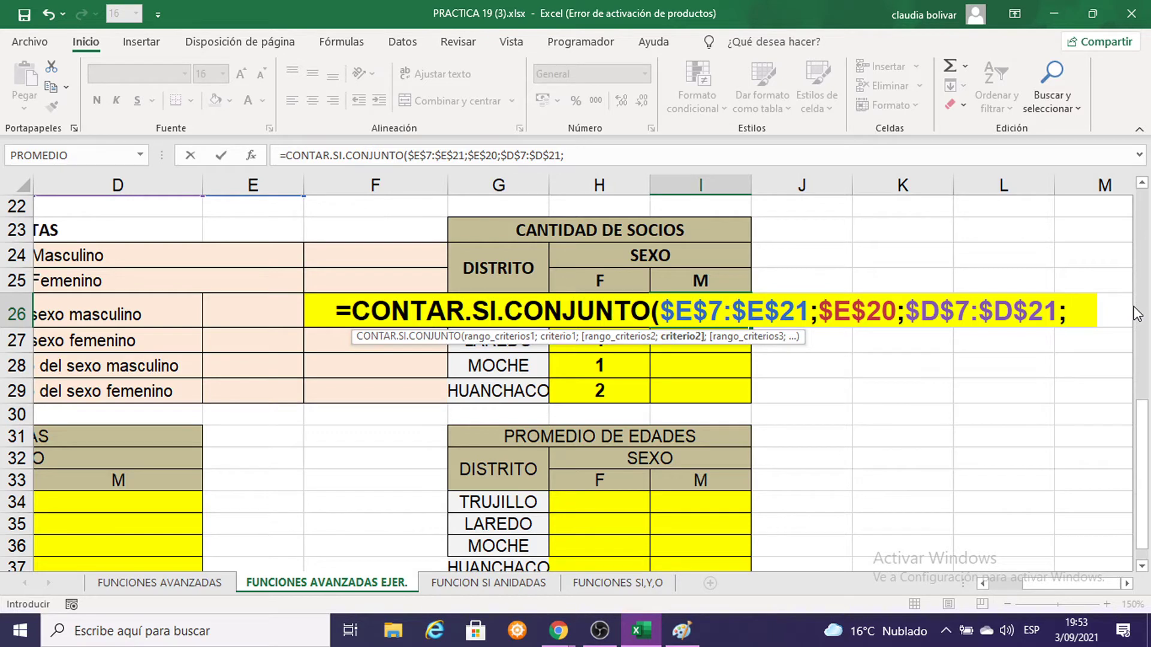
pyautogui.write('G')
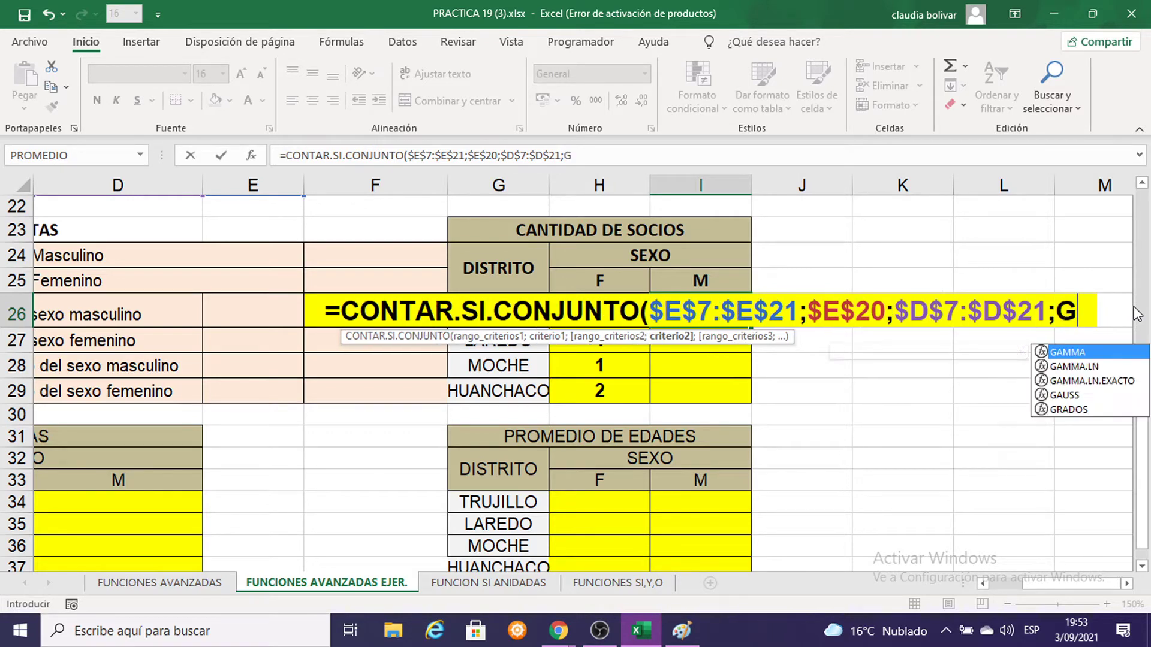
pyautogui.write('26')
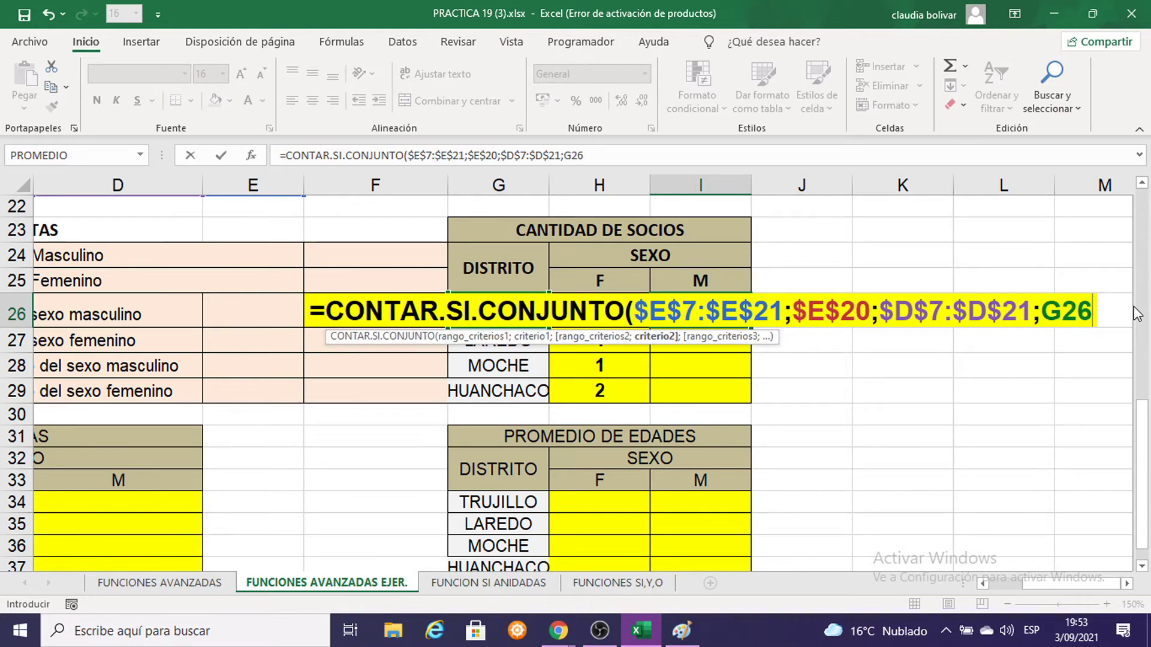
pyautogui.write(')')
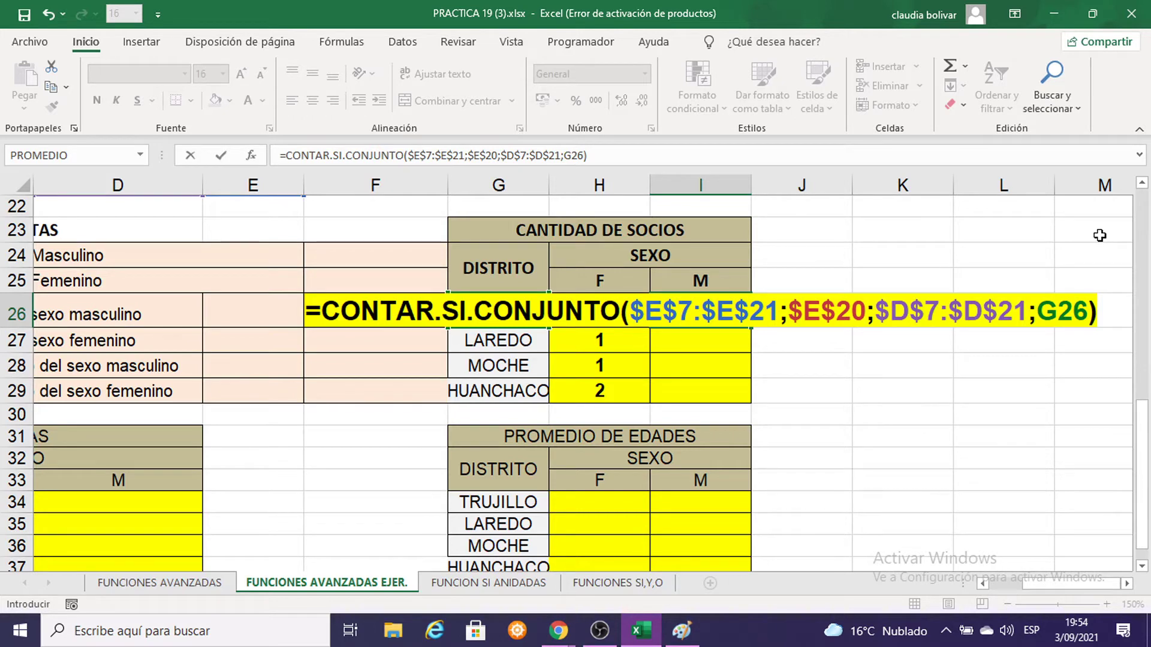
# Commit the Trujillo male count, fill it down from I26 to I29, and set size 11
pyautogui.press('Return')
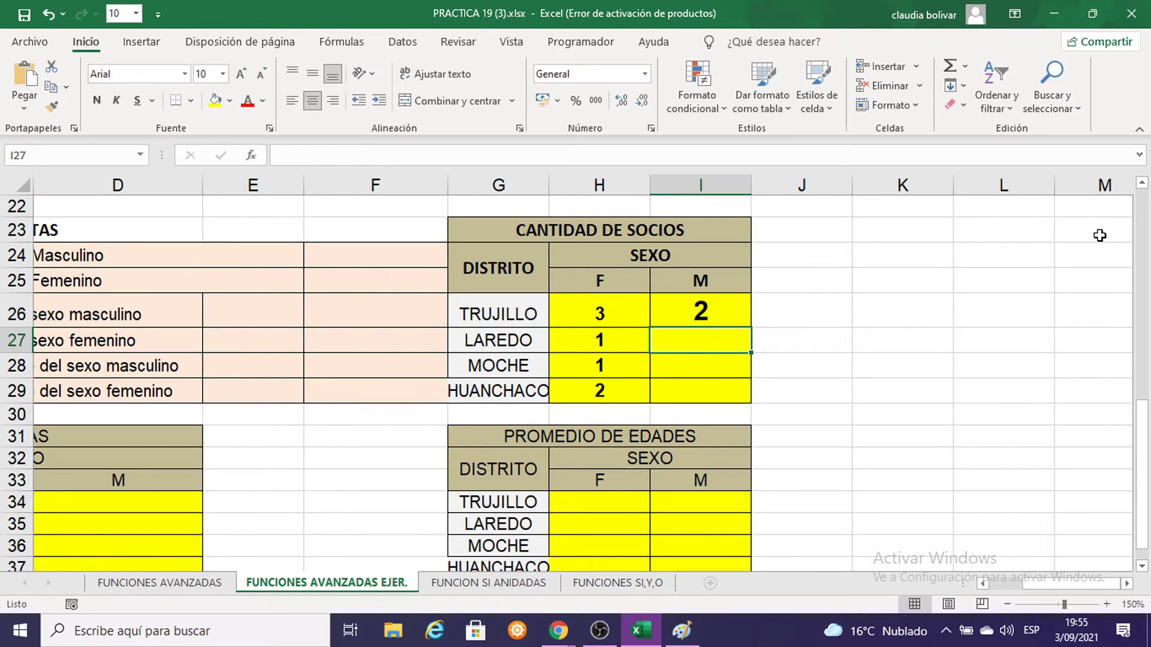
pyautogui.click(698, 313)
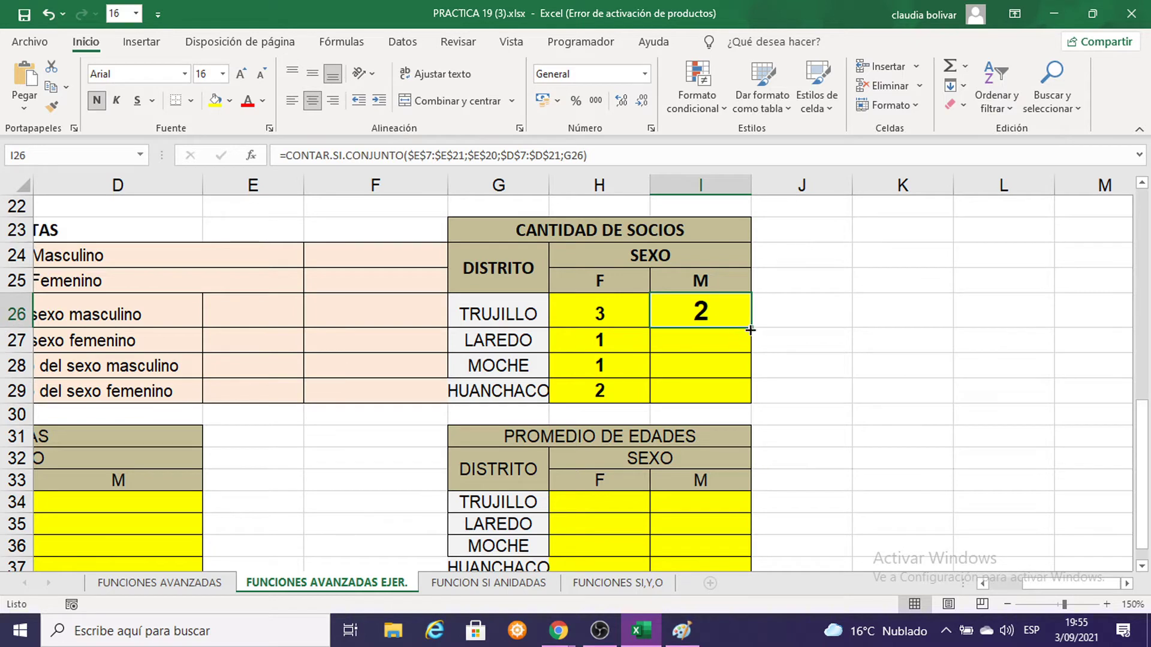
pyautogui.moveTo(750, 330); pyautogui.dragTo(752, 393)
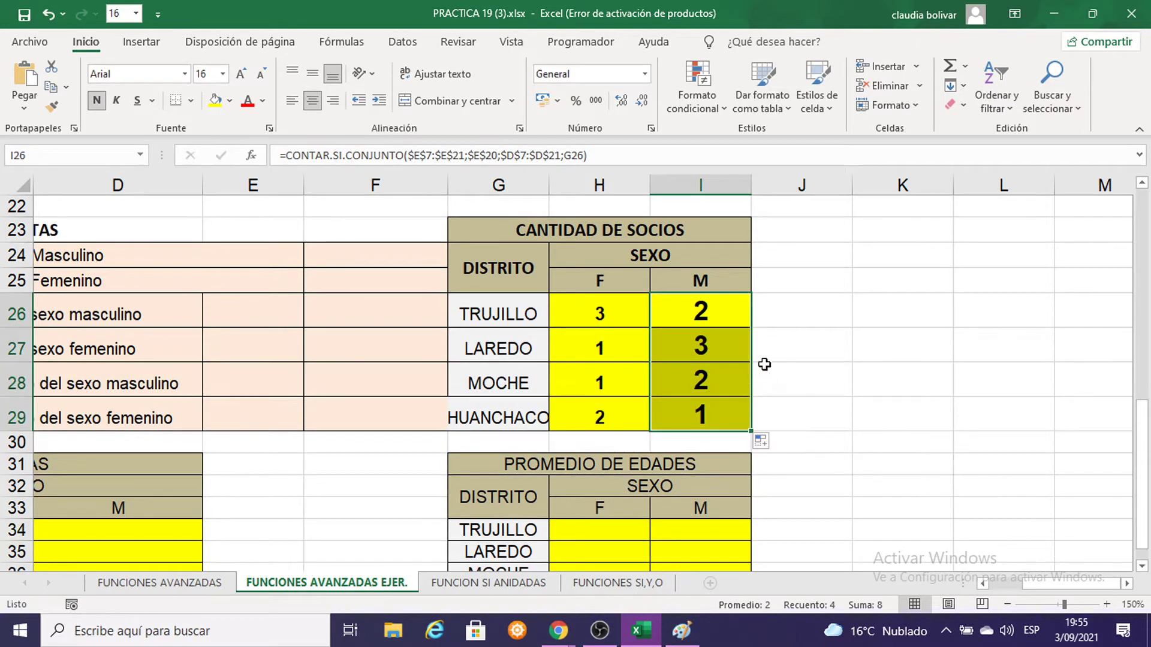
pyautogui.click(224, 74)
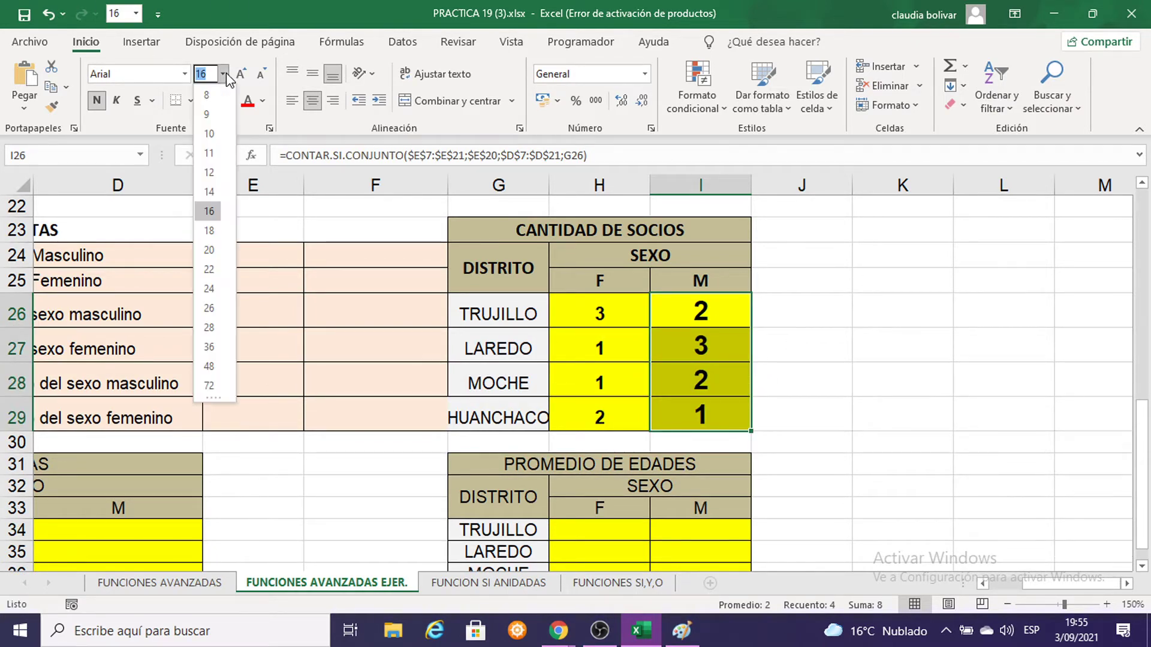
pyautogui.click(226, 154)
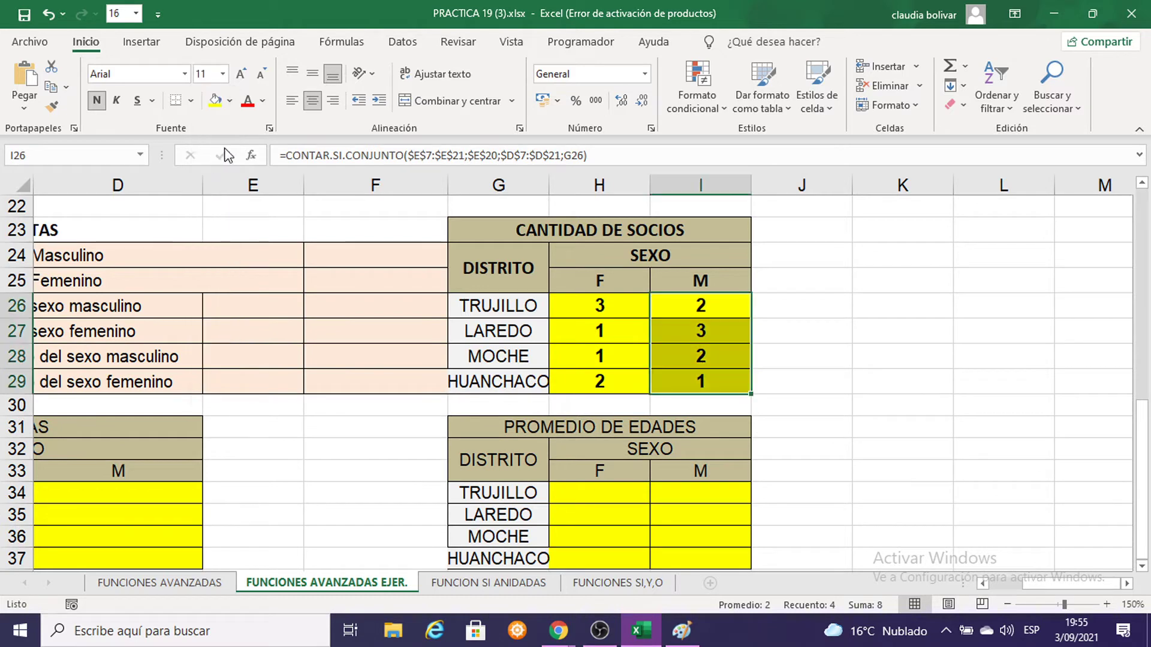
# Make the Trujillo total-cuota cells C34:D34 bold at font size 16
pyautogui.moveTo(1049, 582); pyautogui.dragTo(998, 579)
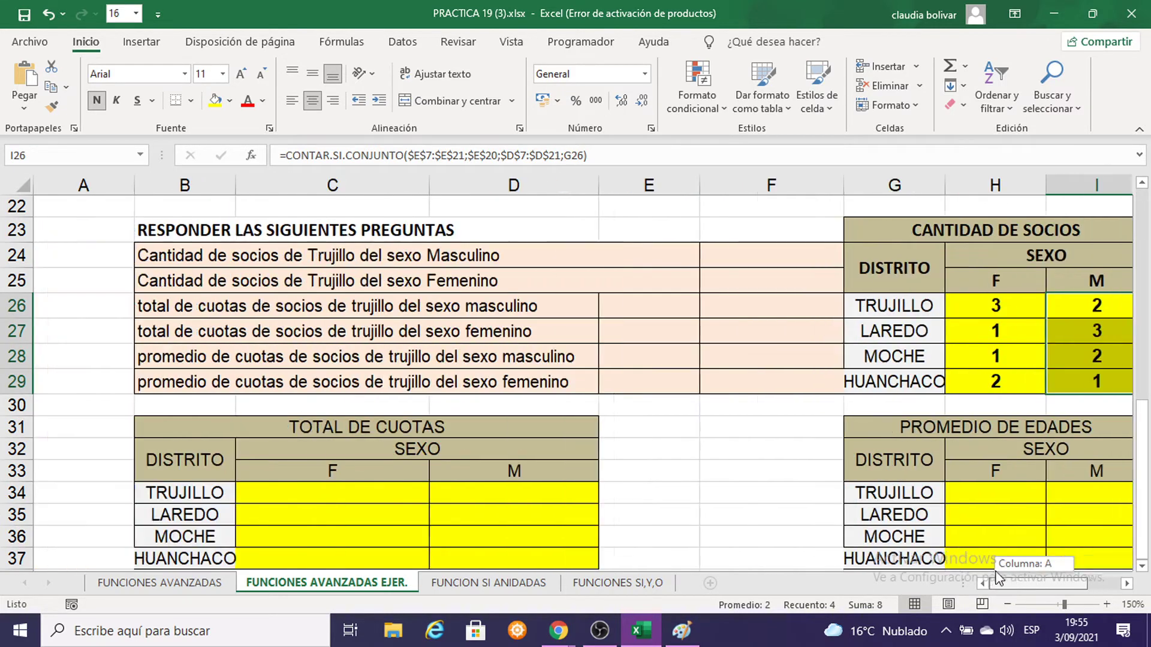
pyautogui.scroll(-1, 575, 399)
pyautogui.scroll(-1, 575, 400)
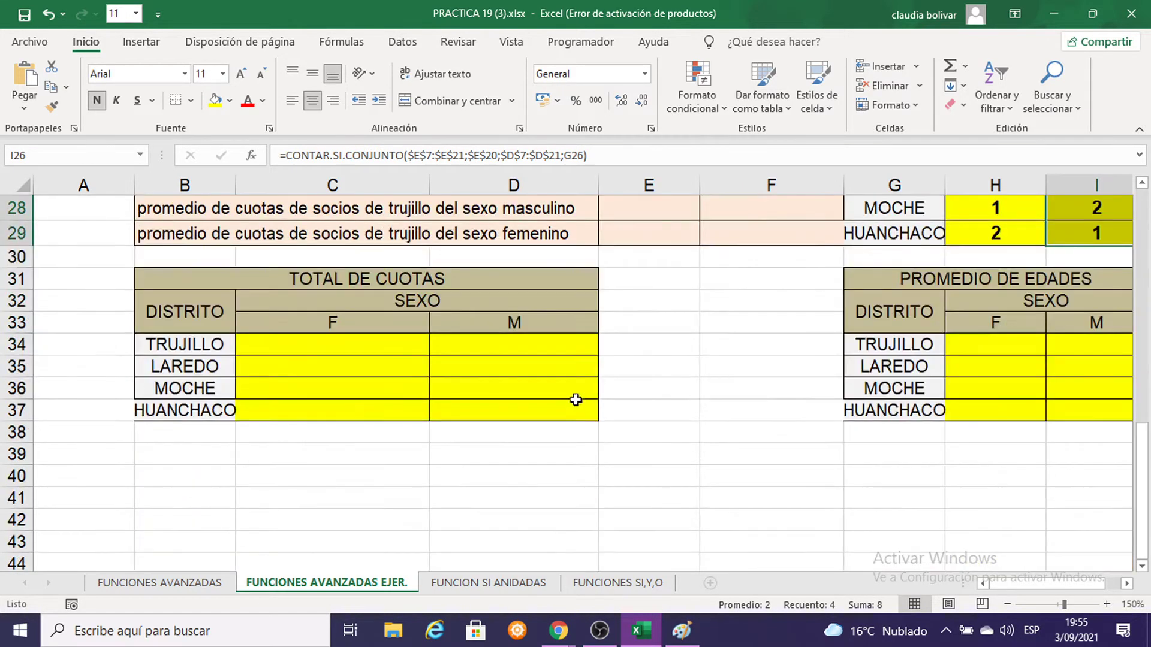
pyautogui.moveTo(257, 345)
pyautogui.mouseDown()
pyautogui.moveTo(461, 367)
pyautogui.moveTo(471, 343)
pyautogui.mouseUp()
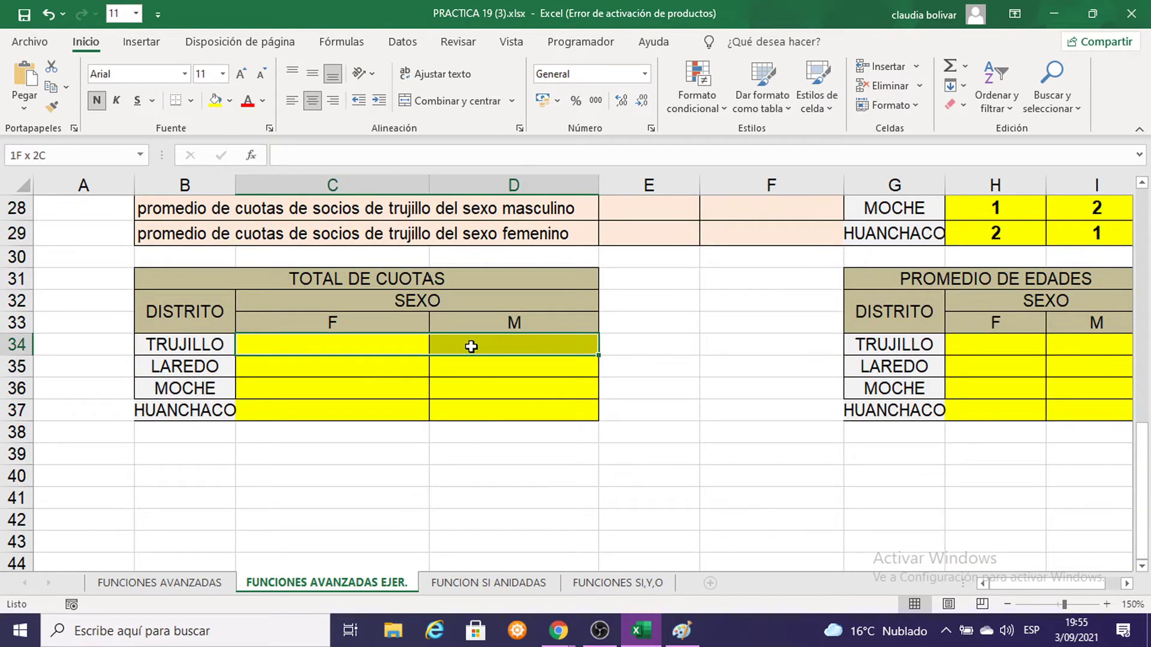
pyautogui.click(222, 74)
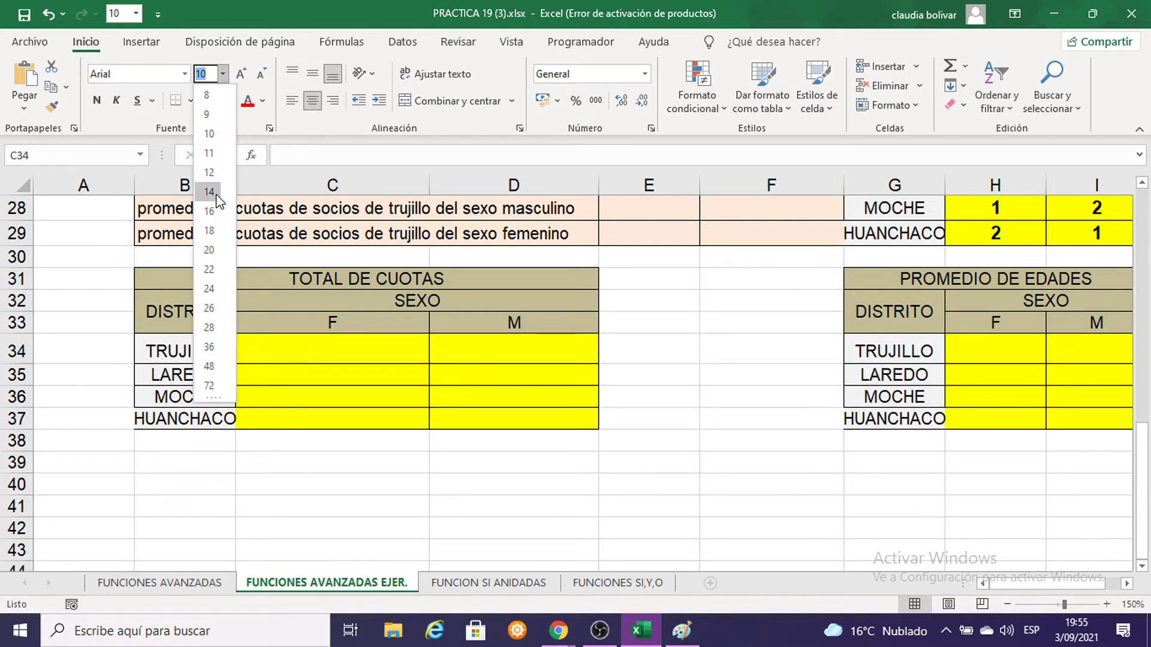
pyautogui.click(216, 195)
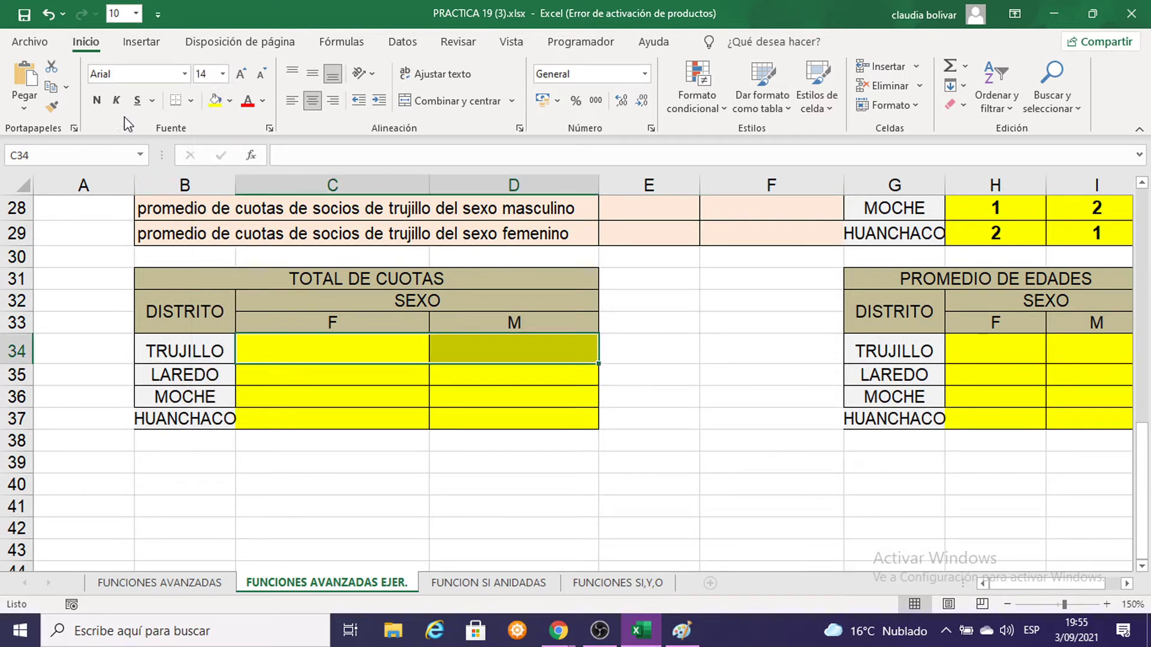
pyautogui.click(96, 100)
pyautogui.click(223, 73)
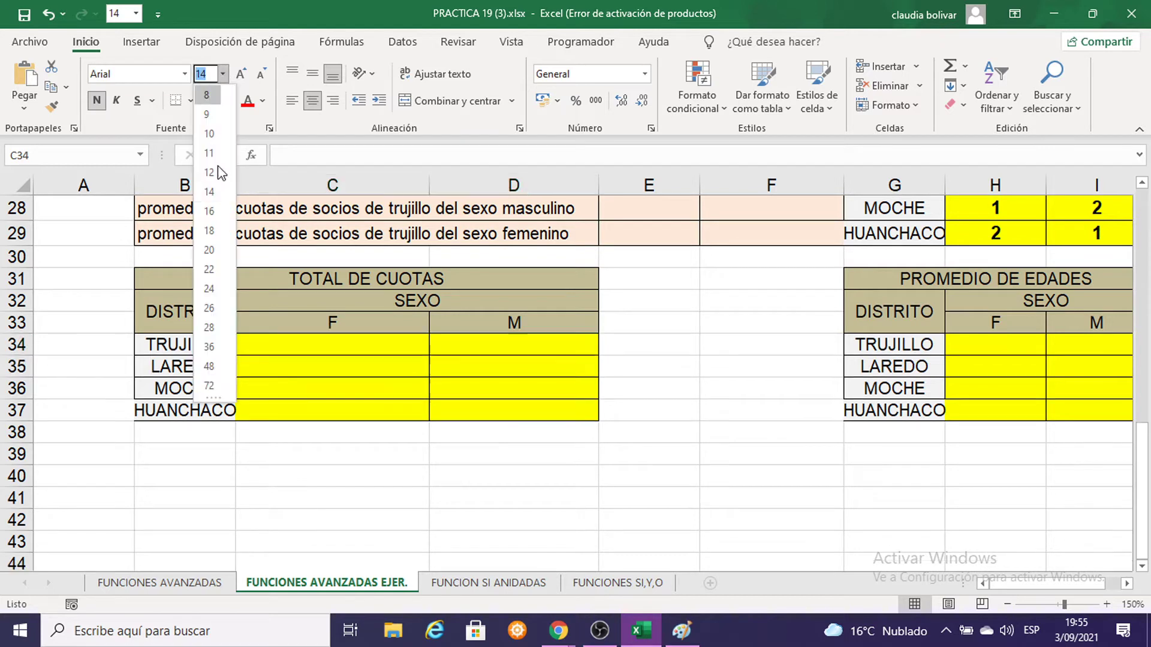
pyautogui.click(209, 211)
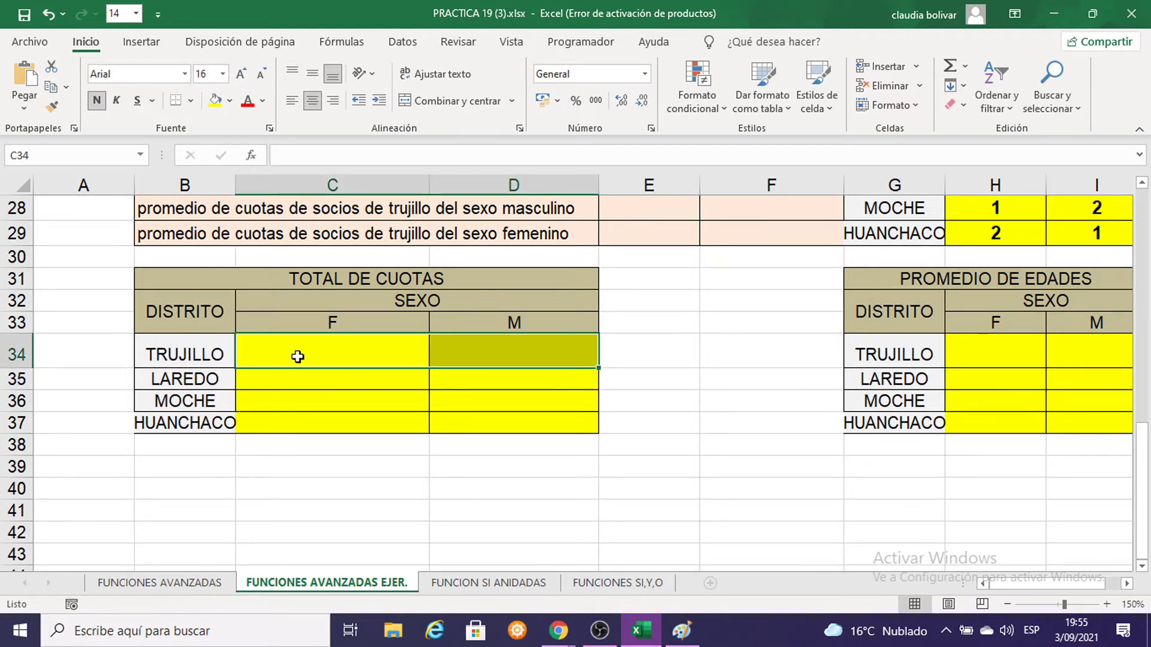
pyautogui.click(298, 356)
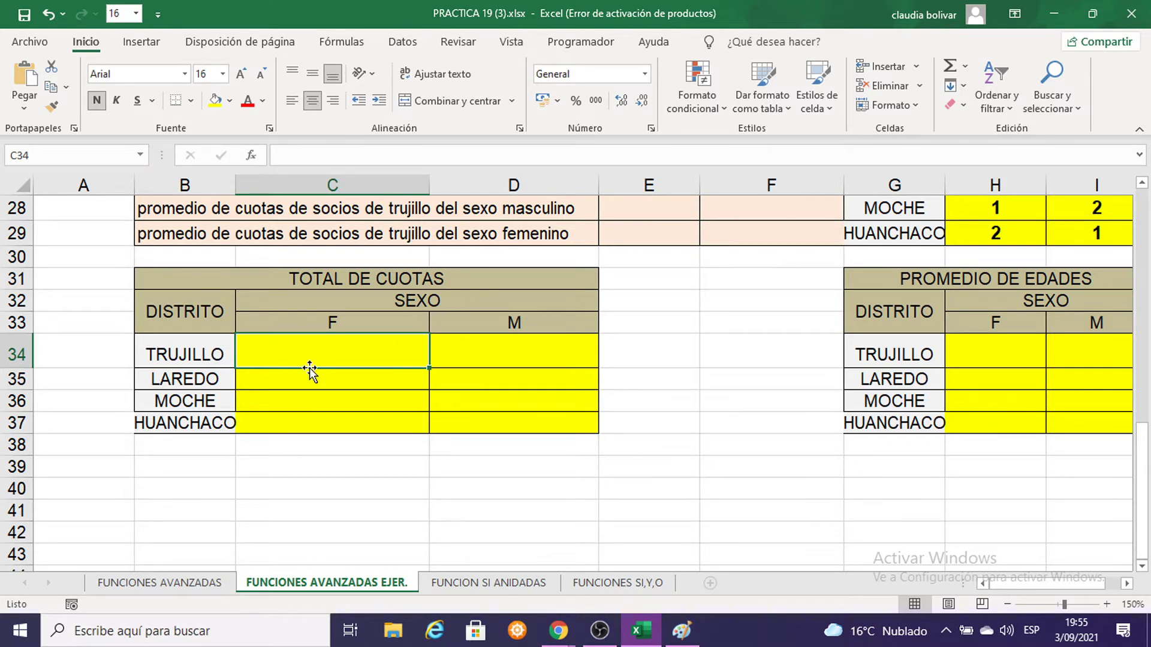
pyautogui.scroll(2, 751, 386)
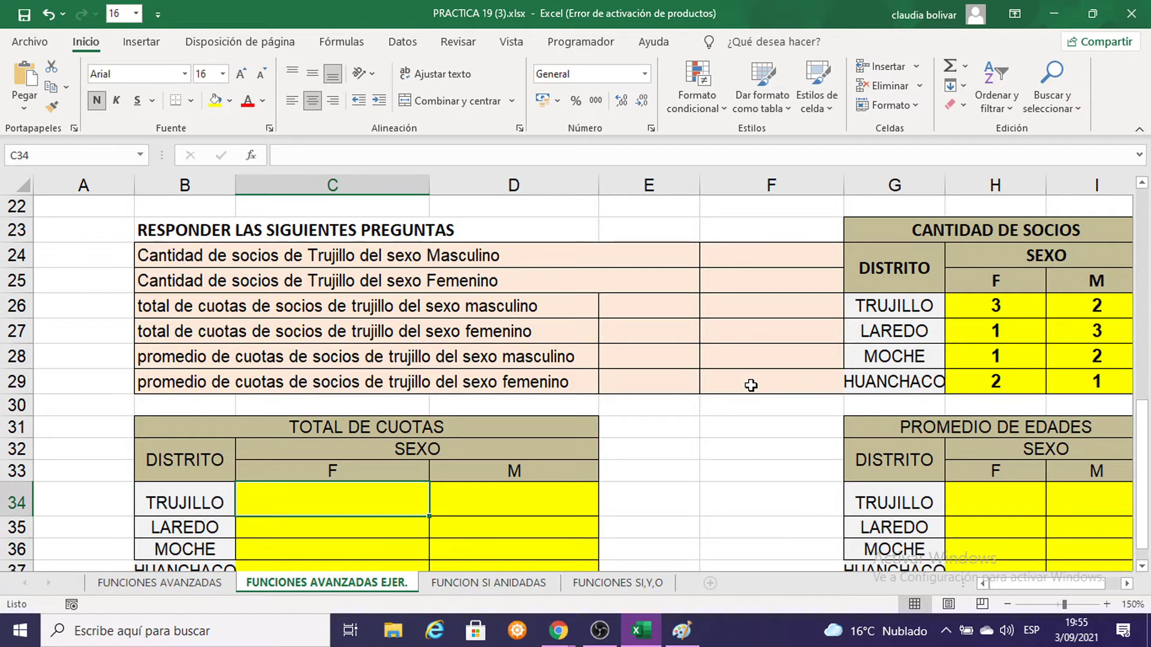
# Start a SUMAR.SI.CONJUNTO formula in C34 for the Trujillo female cuota total
pyautogui.write('=SUMA')
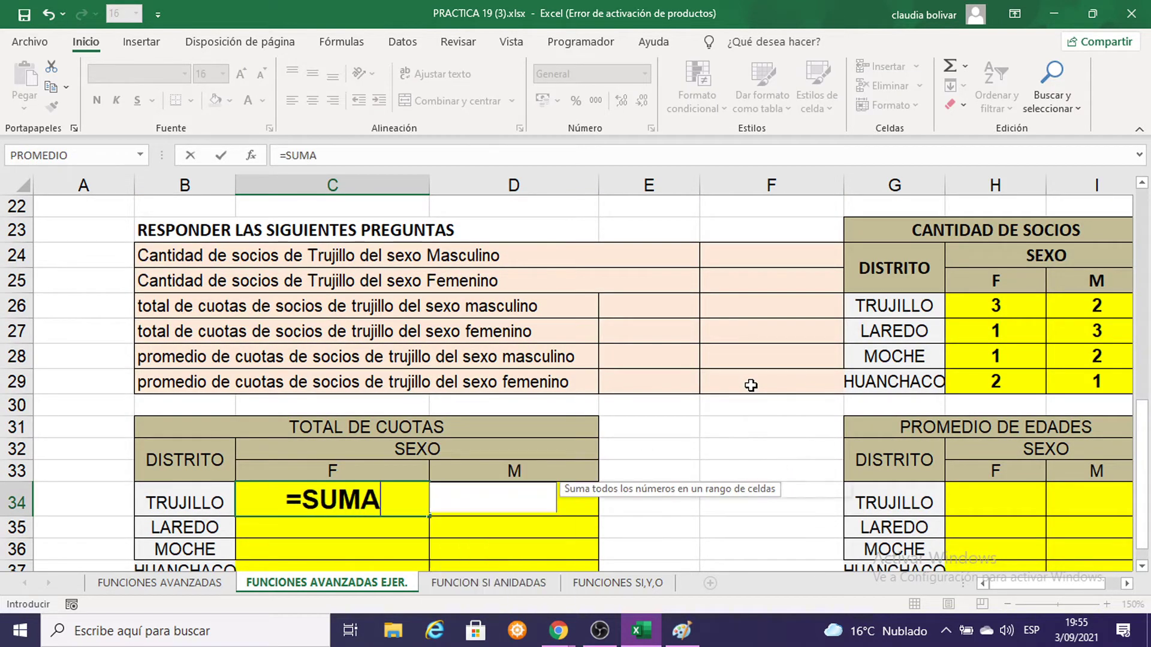
pyautogui.write('R')
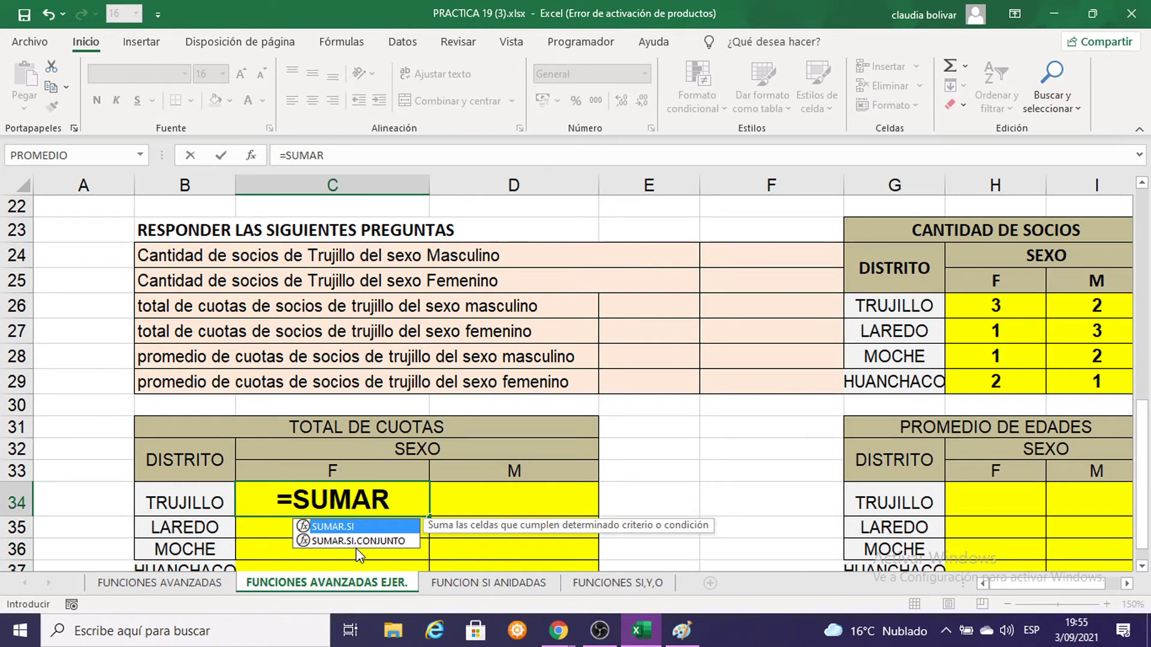
pyautogui.doubleClick(357, 541)
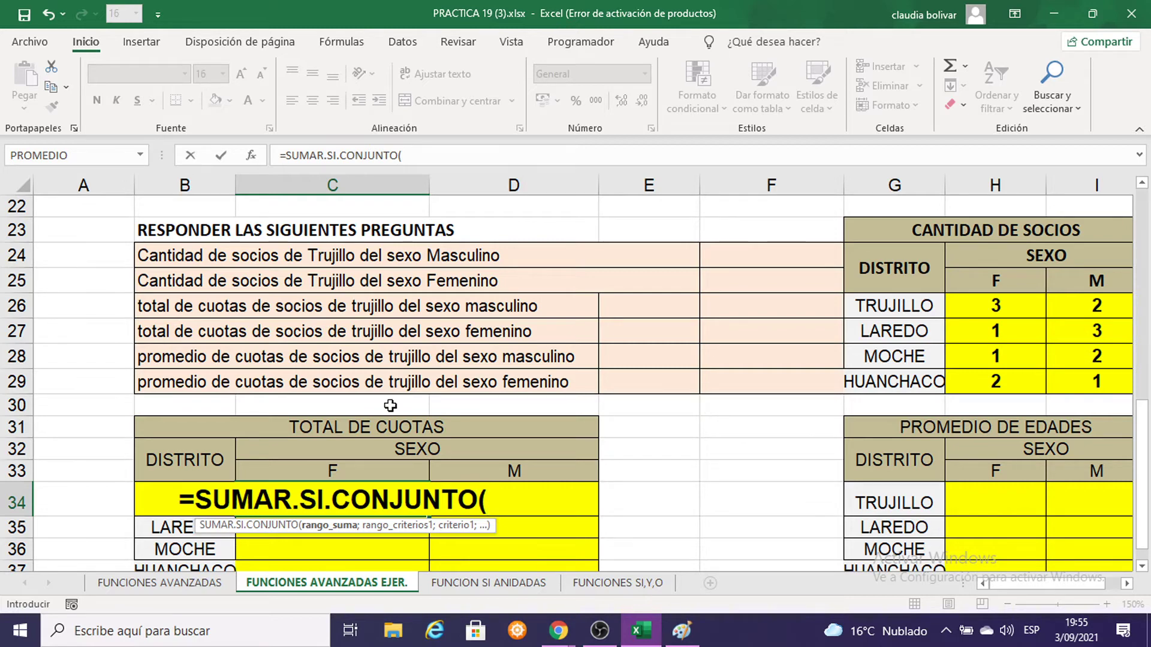
pyautogui.scroll(2, 638, 408)
pyautogui.scroll(2, 639, 410)
pyautogui.scroll(1, 639, 409)
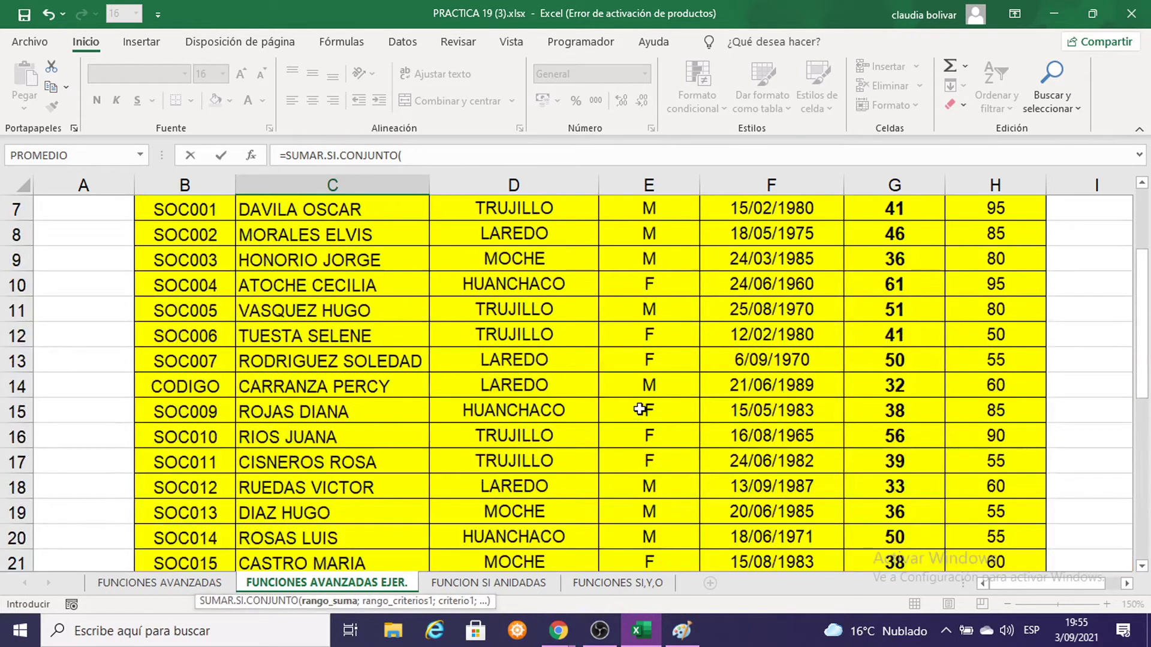
pyautogui.scroll(1, 639, 408)
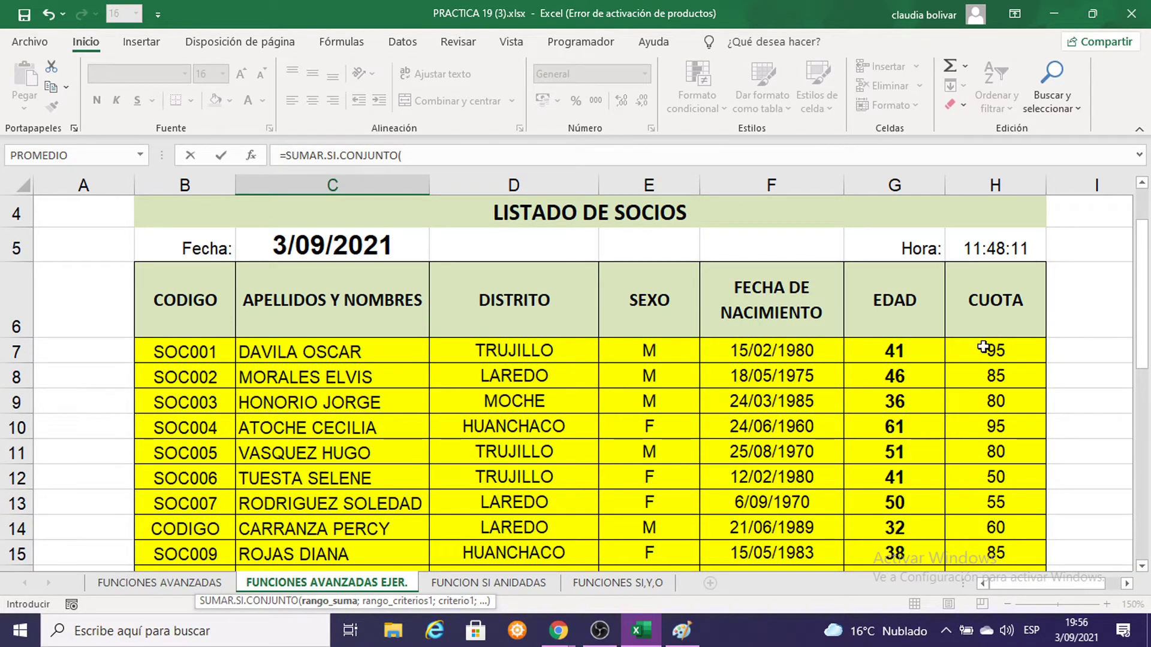
# Set the locked CUOTA column $H$7:$H$21 as the sum range, followed by a semicolon
pyautogui.moveTo(983, 347)
pyautogui.mouseDown()
pyautogui.moveTo(1030, 515)
pyautogui.moveTo(1023, 563)
pyautogui.moveTo(1015, 539)
pyautogui.mouseUp()
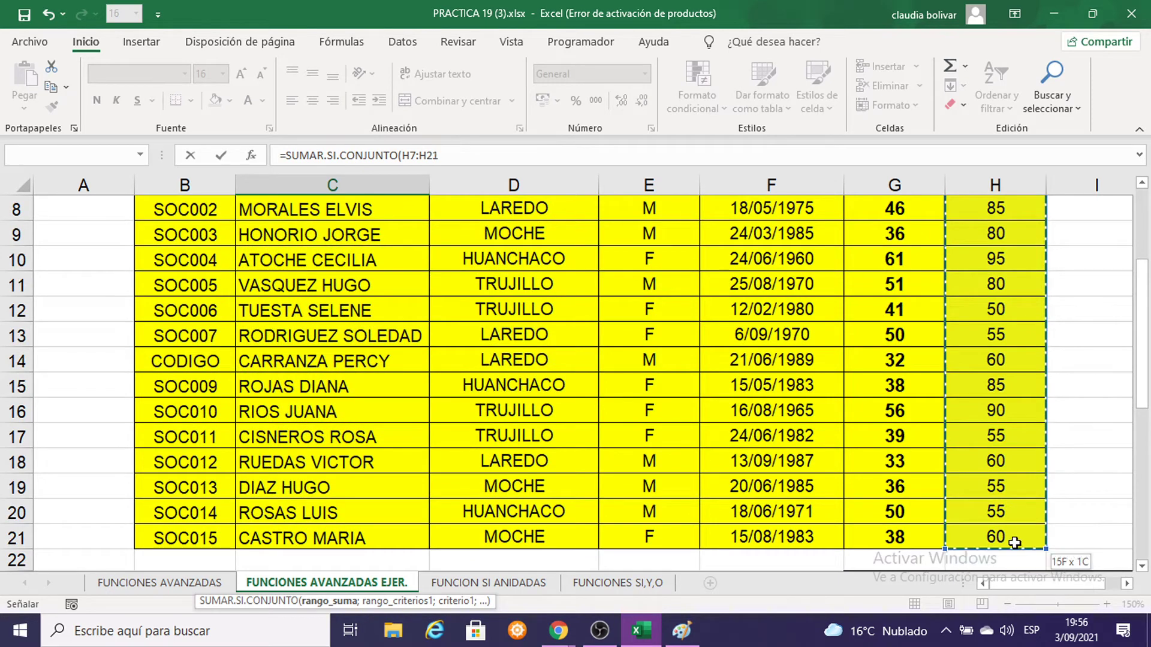
pyautogui.scroll(3, 1015, 539)
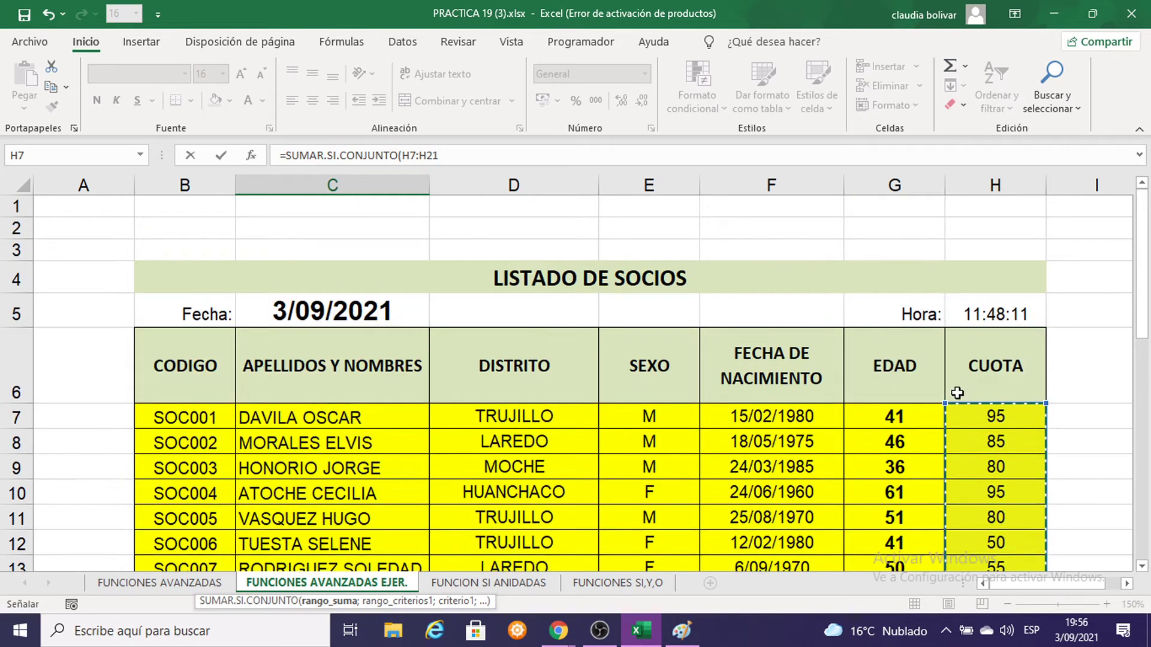
pyautogui.scroll(-2, 957, 392)
pyautogui.scroll(-1, 957, 393)
pyautogui.scroll(-1, 957, 392)
pyautogui.scroll(-2, 957, 392)
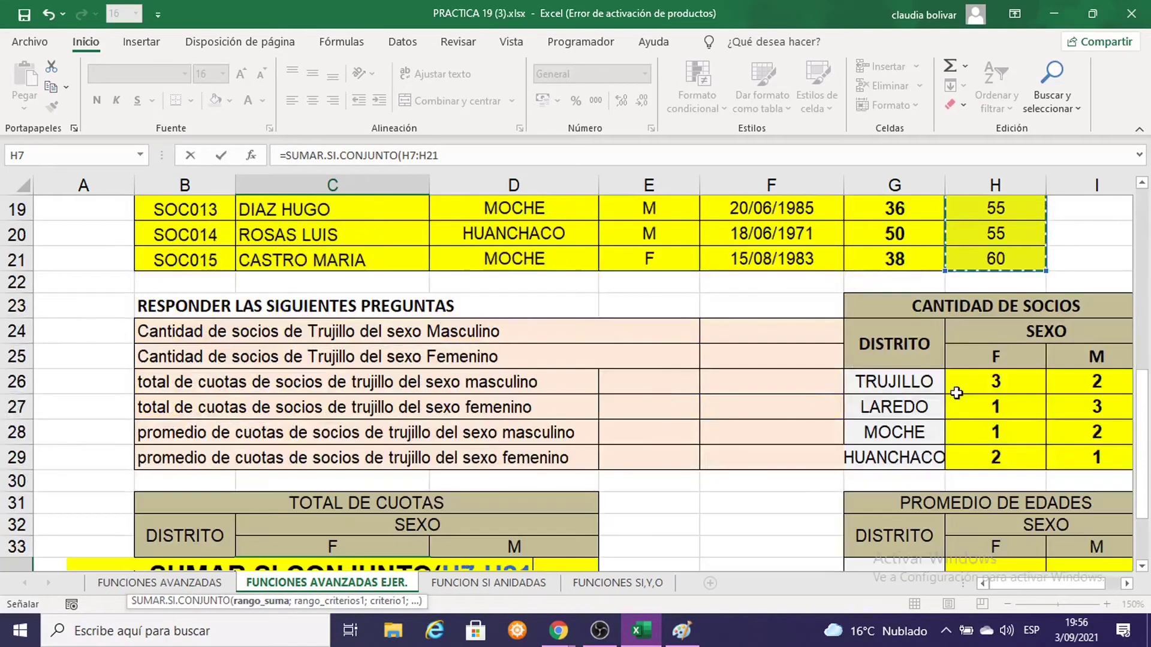
pyautogui.scroll(-3, 957, 393)
pyautogui.scroll(5, 956, 393)
pyautogui.scroll(2, 956, 393)
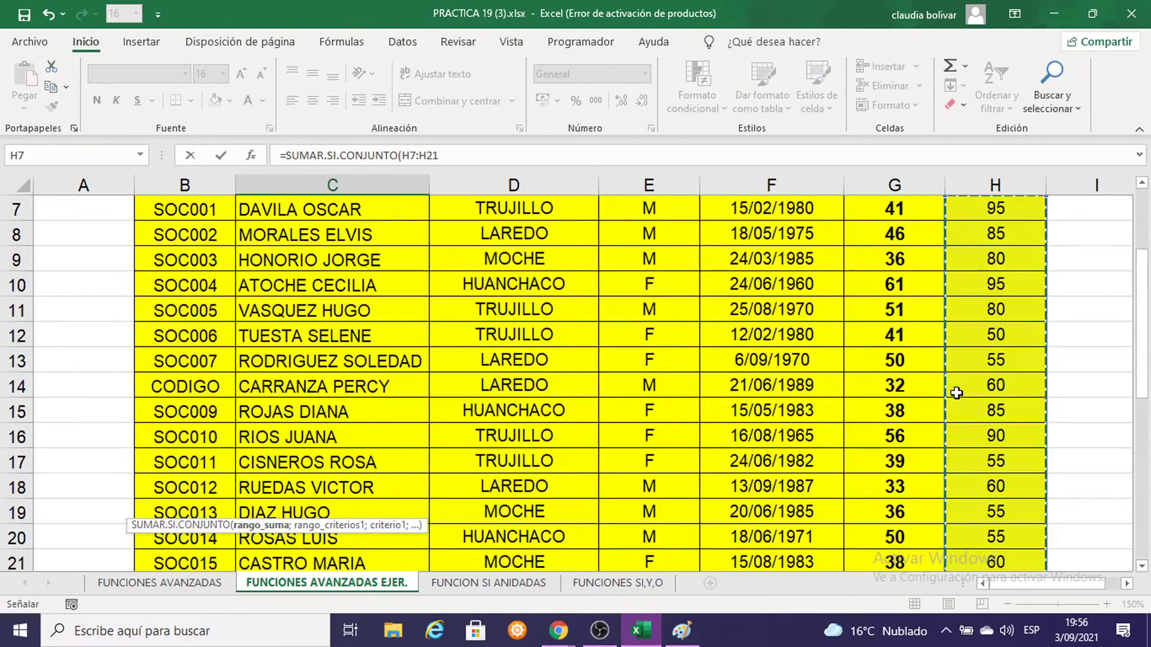
pyautogui.scroll(2, 957, 392)
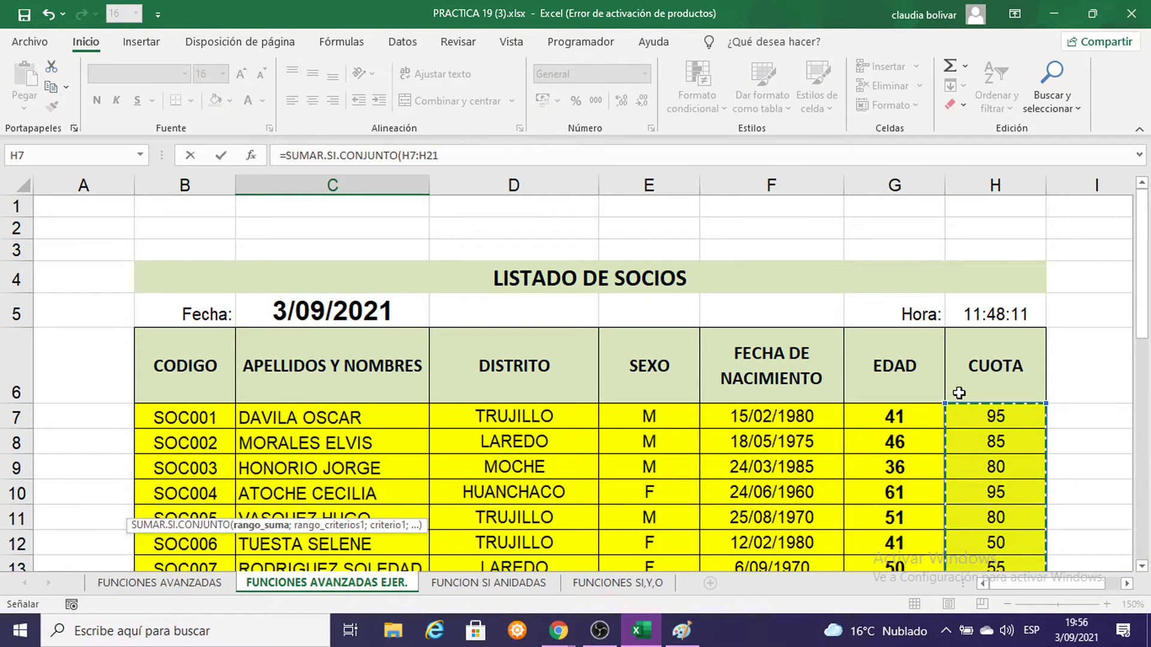
pyautogui.press('F4')
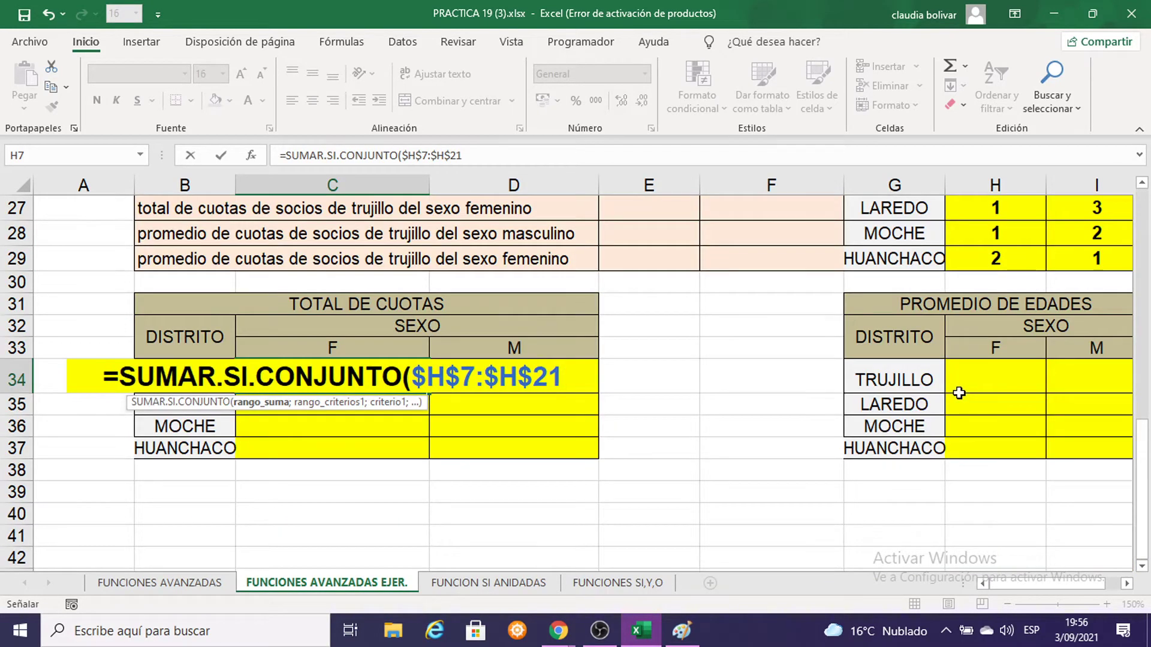
pyautogui.write(';')
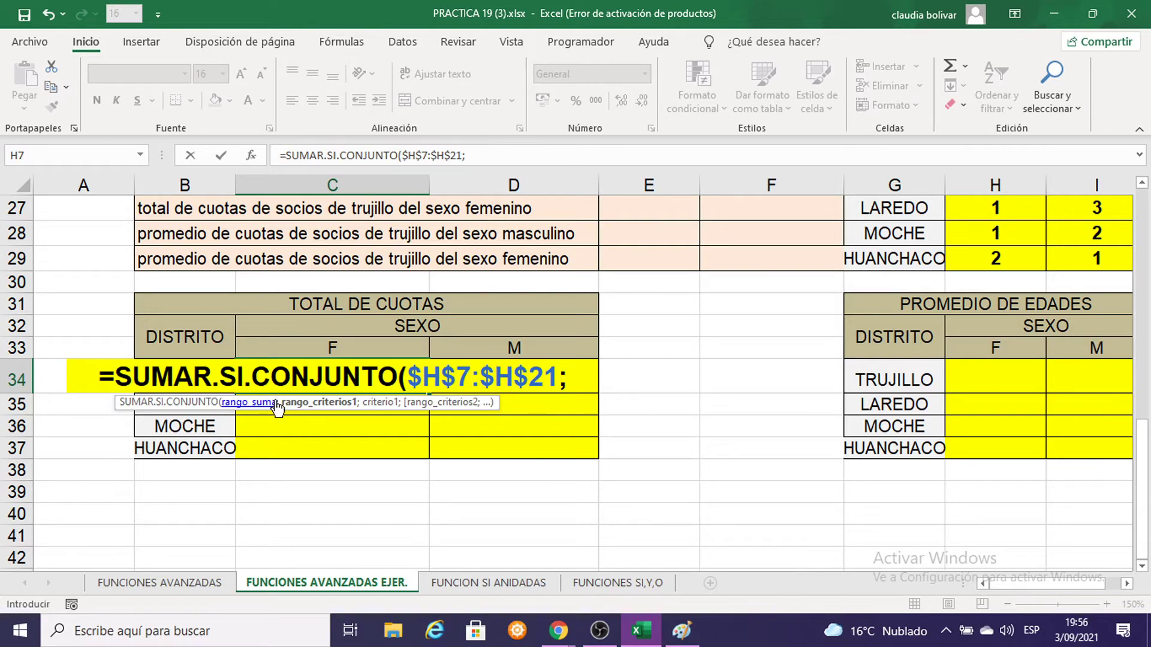
pyautogui.scroll(2, 886, 183)
pyautogui.scroll(5, 926, 177)
pyautogui.scroll(-1, 926, 180)
pyautogui.scroll(2, 926, 282)
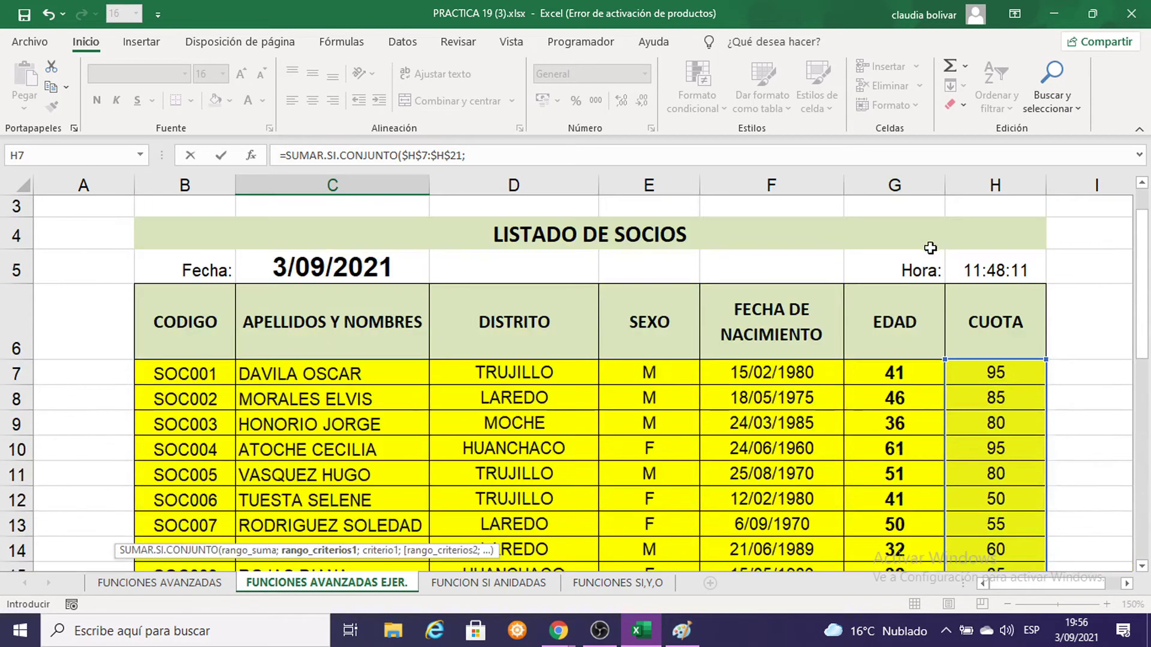
pyautogui.scroll(-3, 929, 246)
pyautogui.scroll(-1, 1019, 303)
pyautogui.scroll(-4, 996, 311)
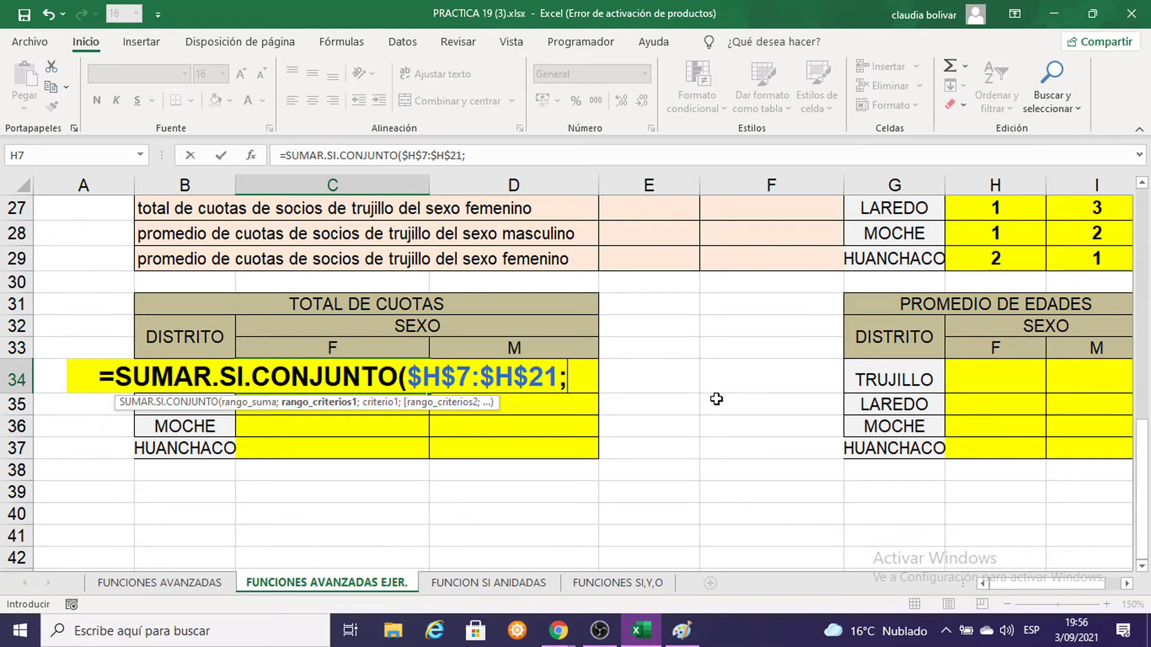
pyautogui.scroll(3, 716, 399)
pyautogui.scroll(2, 716, 398)
pyautogui.scroll(2, 716, 398)
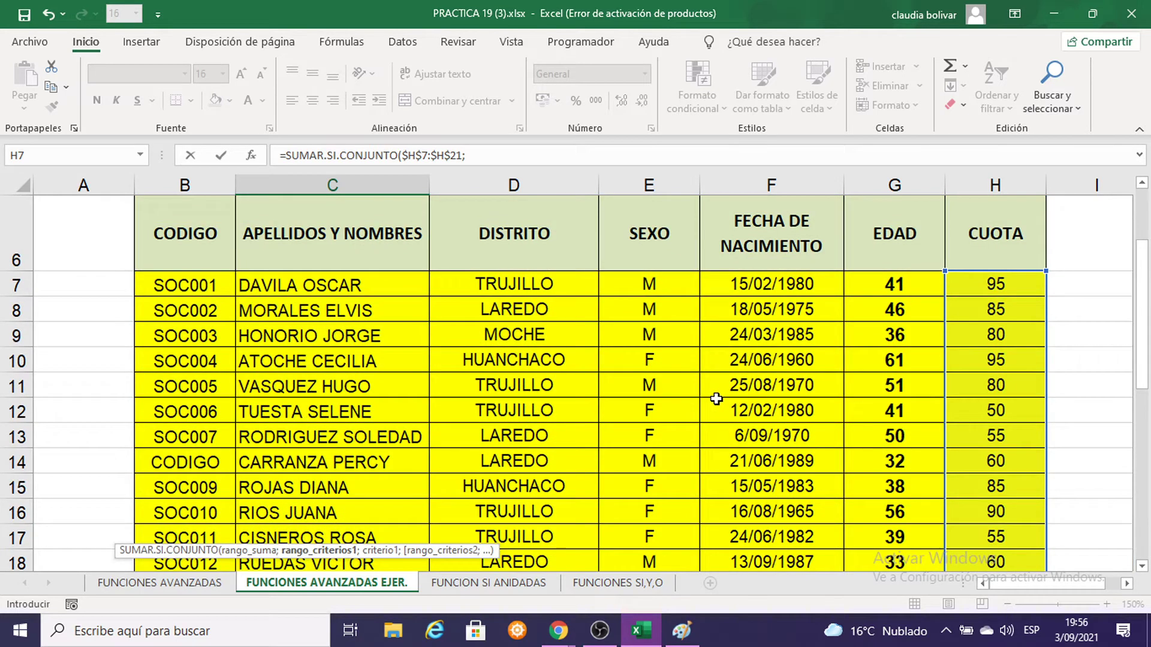
pyautogui.scroll(-3, 716, 398)
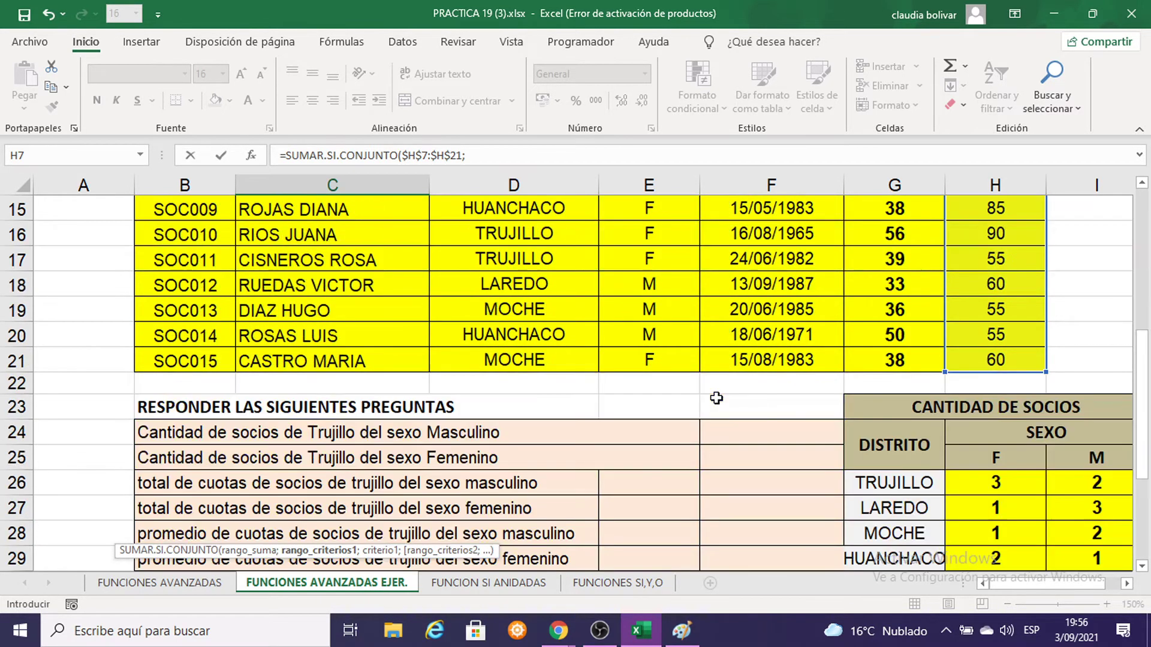
pyautogui.scroll(-3, 716, 399)
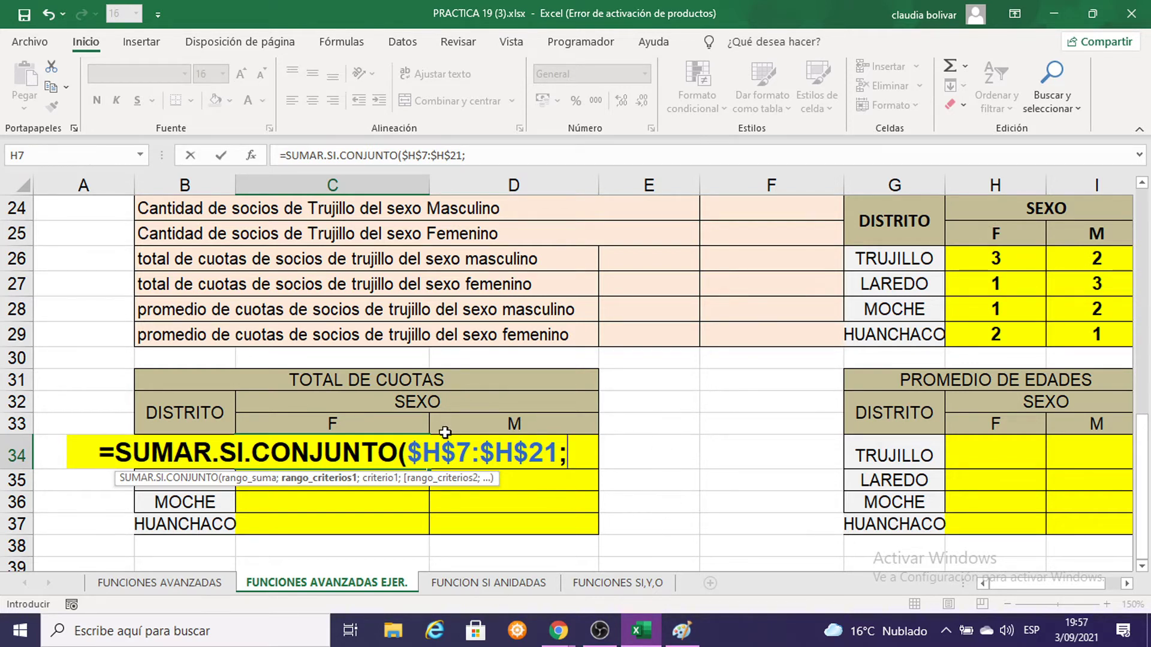
# Review the sum range argument, then move the cursor back to the formula's end
pyautogui.click(447, 453)
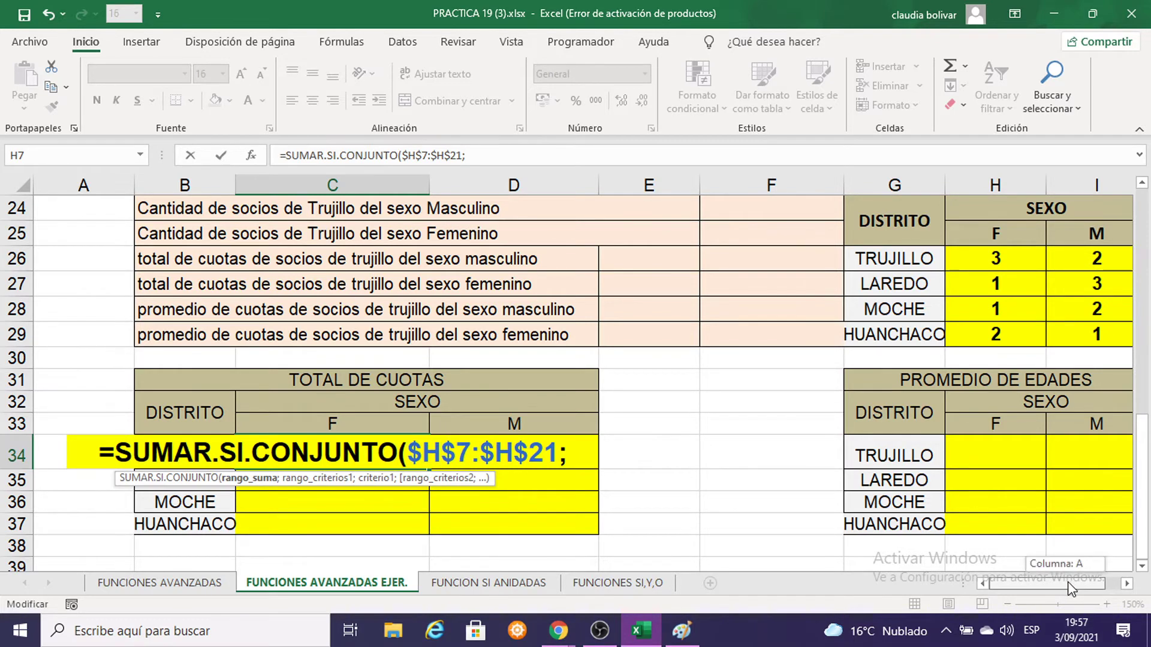
pyautogui.moveTo(995, 584); pyautogui.dragTo(1013, 584)
pyautogui.scroll(3, 1077, 564)
pyautogui.scroll(1, 955, 416)
pyautogui.scroll(4, 955, 416)
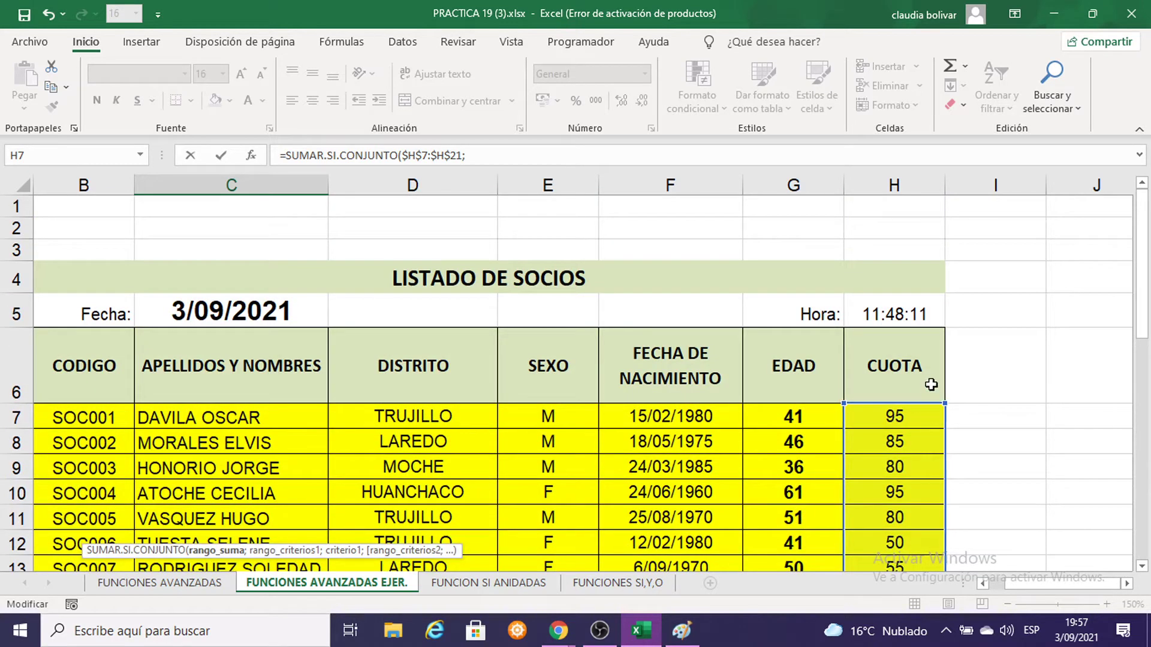
pyautogui.scroll(-1, 967, 454)
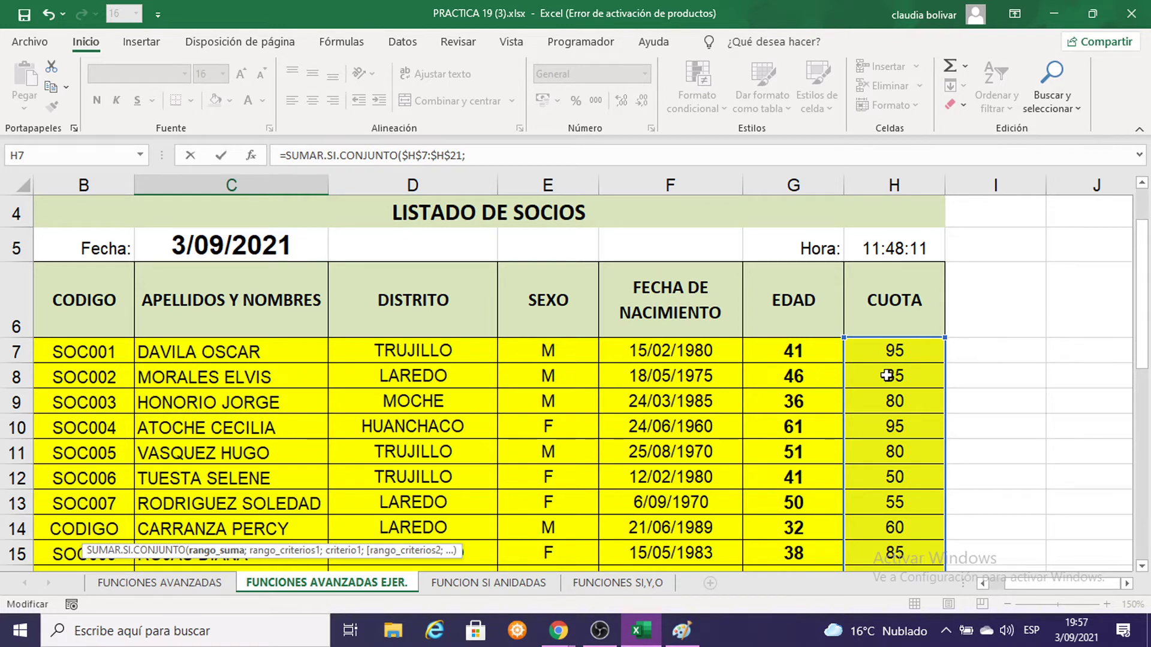
pyautogui.scroll(-2, 878, 401)
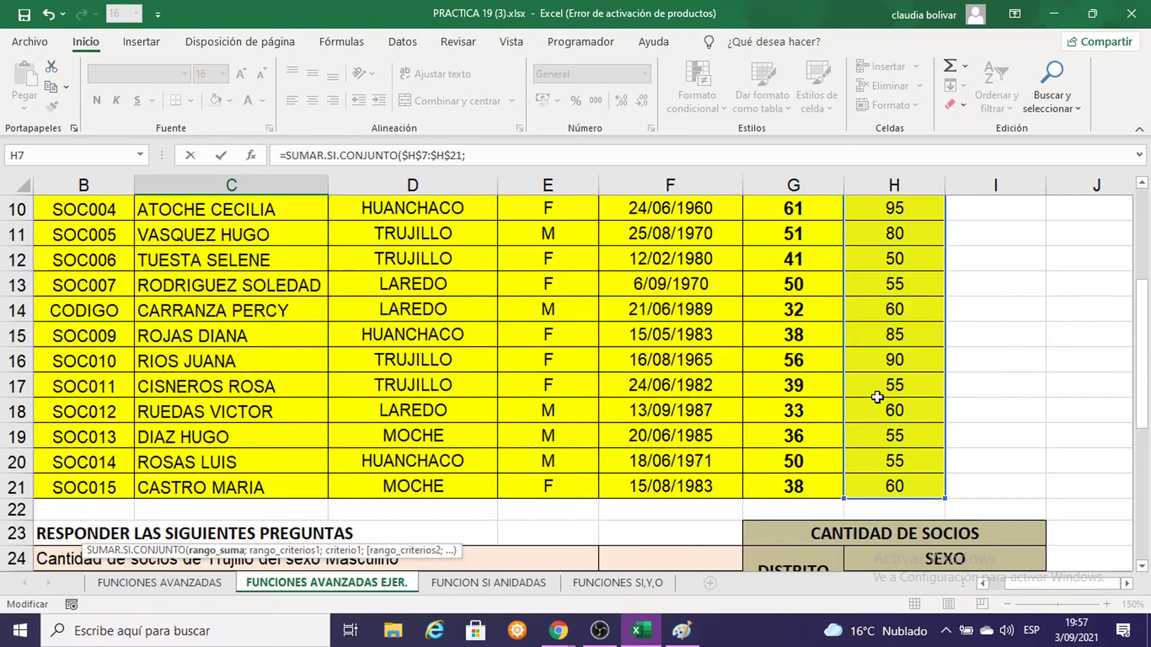
pyautogui.scroll(-2, 877, 398)
pyautogui.scroll(-3, 881, 530)
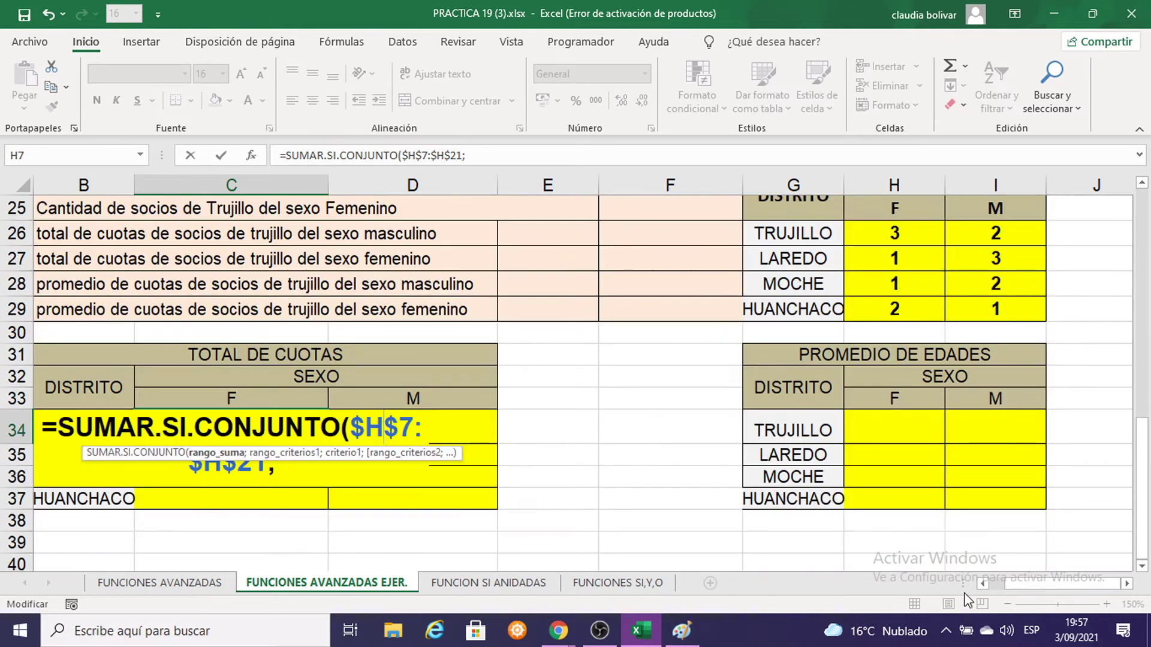
pyautogui.moveTo(1022, 585); pyautogui.dragTo(1001, 580)
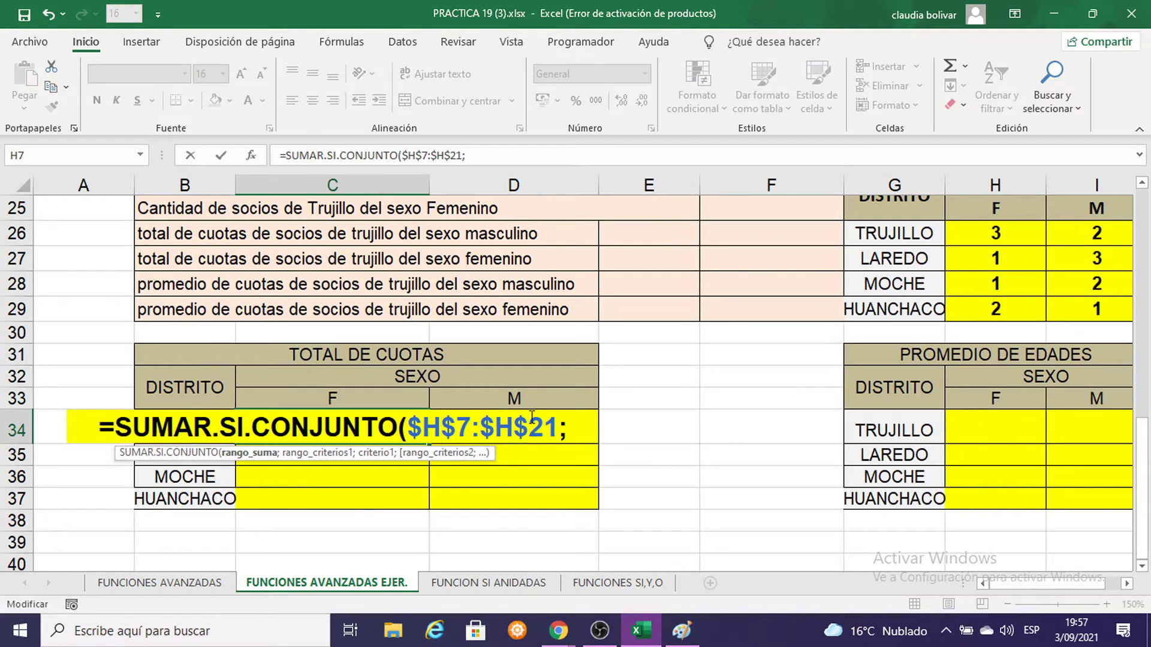
pyautogui.press('End')
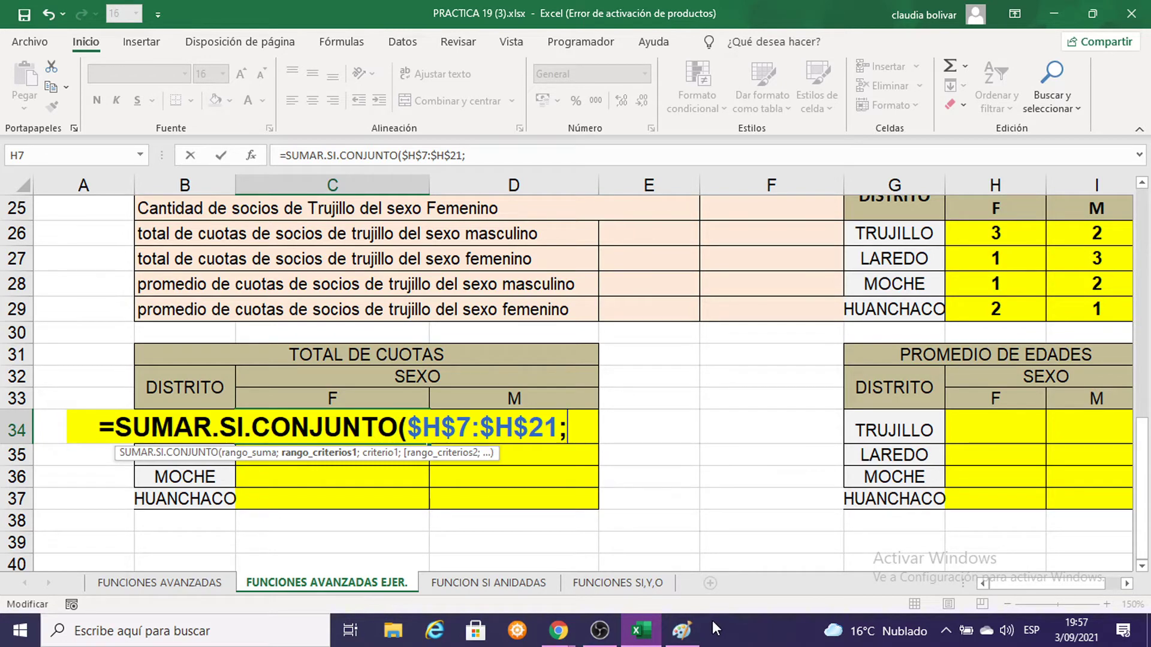
# Paste the sheet snapshot into Paint showing the row-34 TOTAL DE CUOTAS formula, then minimize Paint
pyautogui.click(683, 631)
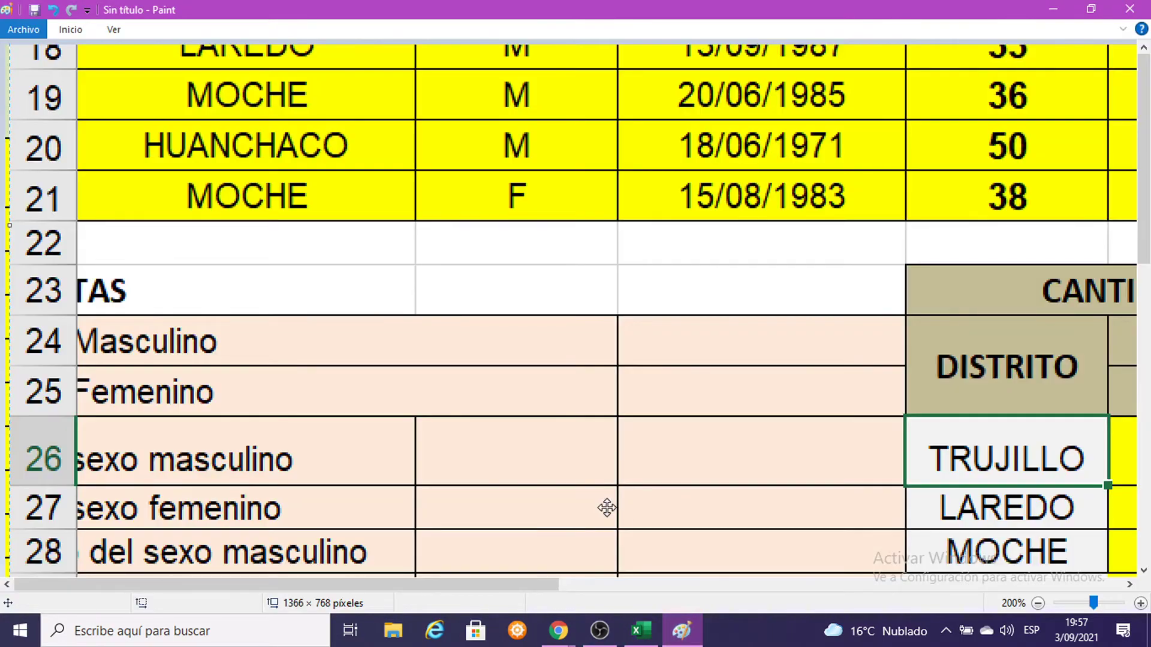
pyautogui.hotkey('ctrl', 'v')
pyautogui.moveTo(615, 511); pyautogui.dragTo(765, 491)
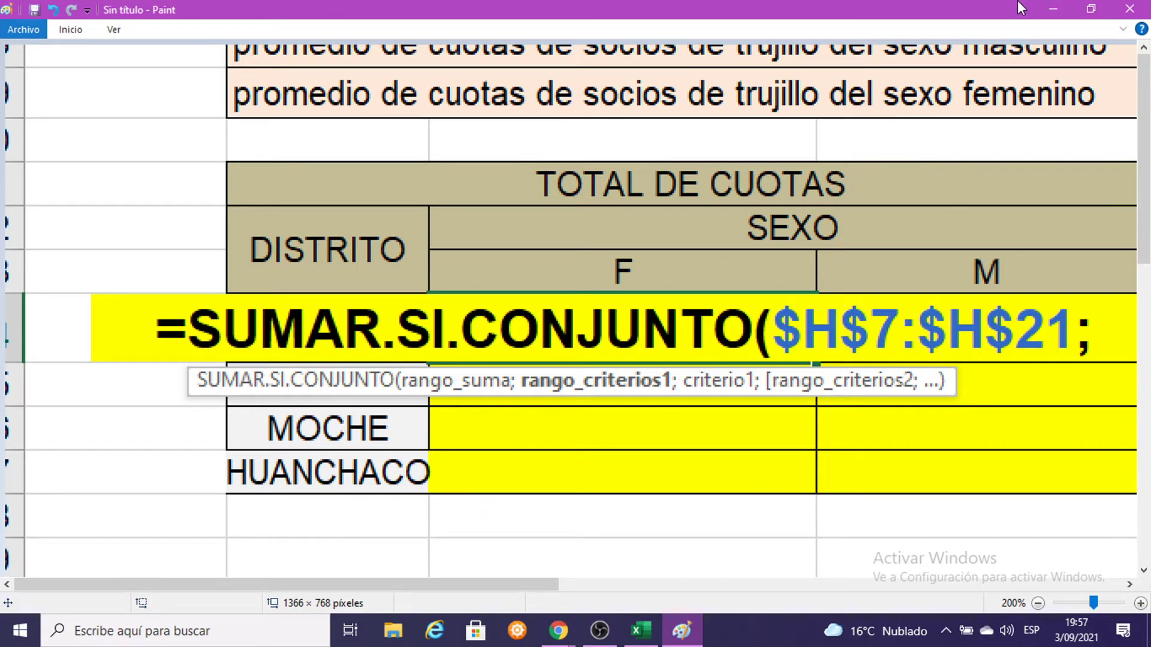
pyautogui.click(1044, 5)
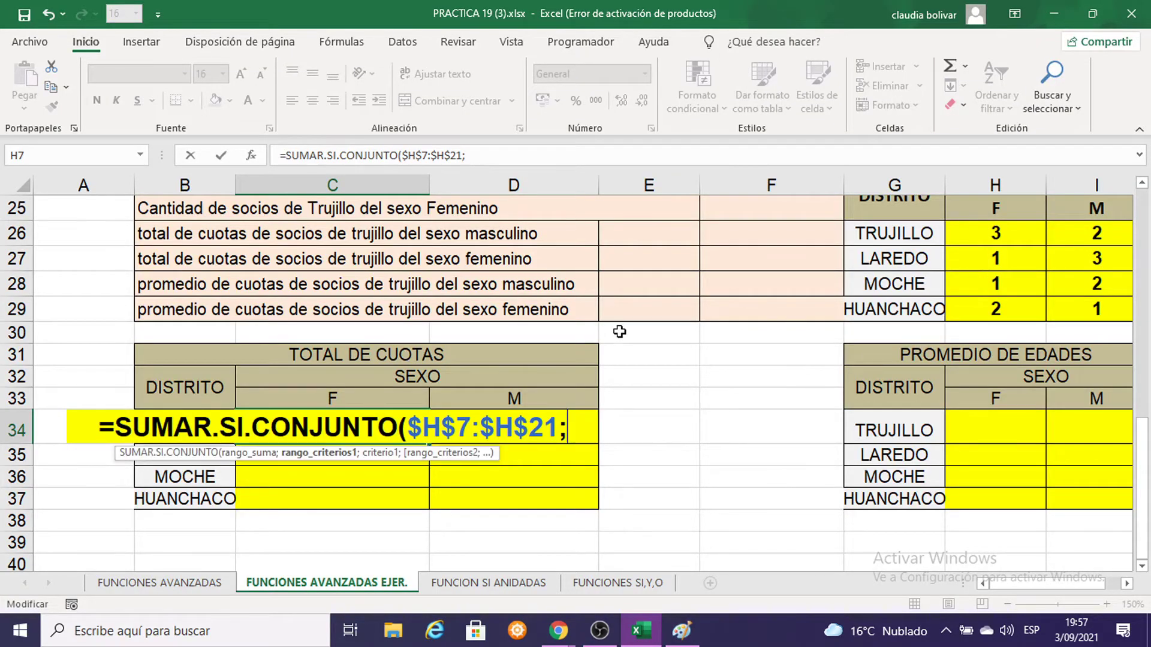
# Add the locked SEXO range $E$7:$E$21 as the first criteria range in C34's SUMAR.SI.CONJUNTO
pyautogui.scroll(4, 619, 332)
pyautogui.scroll(2, 619, 331)
pyautogui.scroll(1, 619, 331)
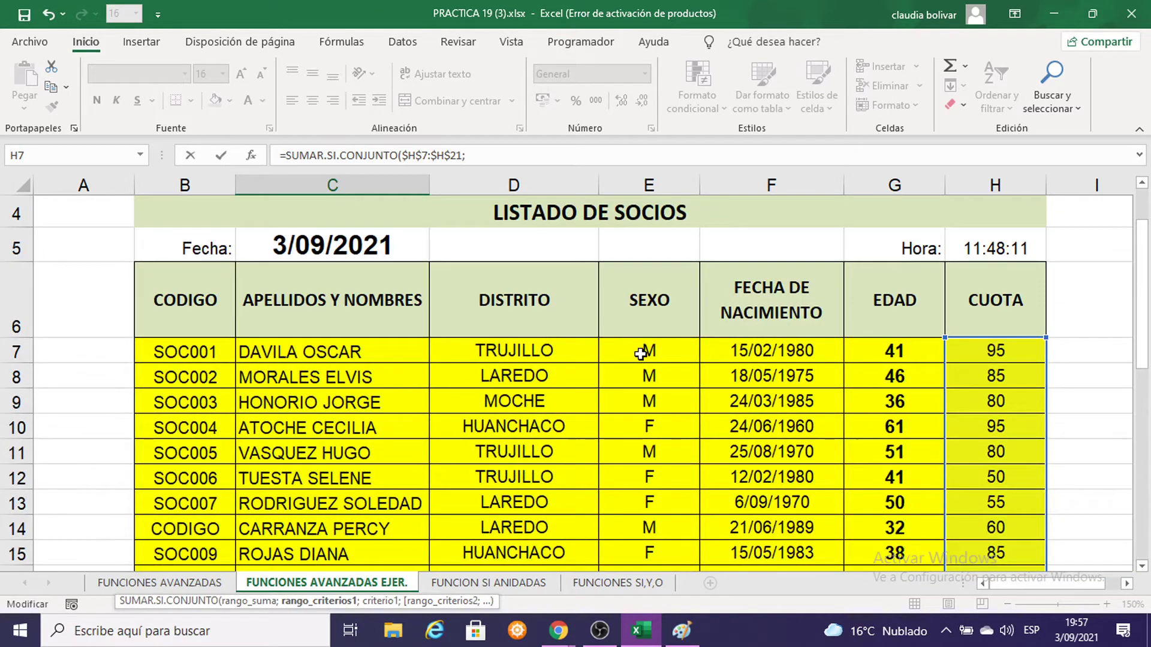
pyautogui.moveTo(644, 354)
pyautogui.mouseDown()
pyautogui.moveTo(673, 431)
pyautogui.moveTo(658, 527)
pyautogui.mouseUp()
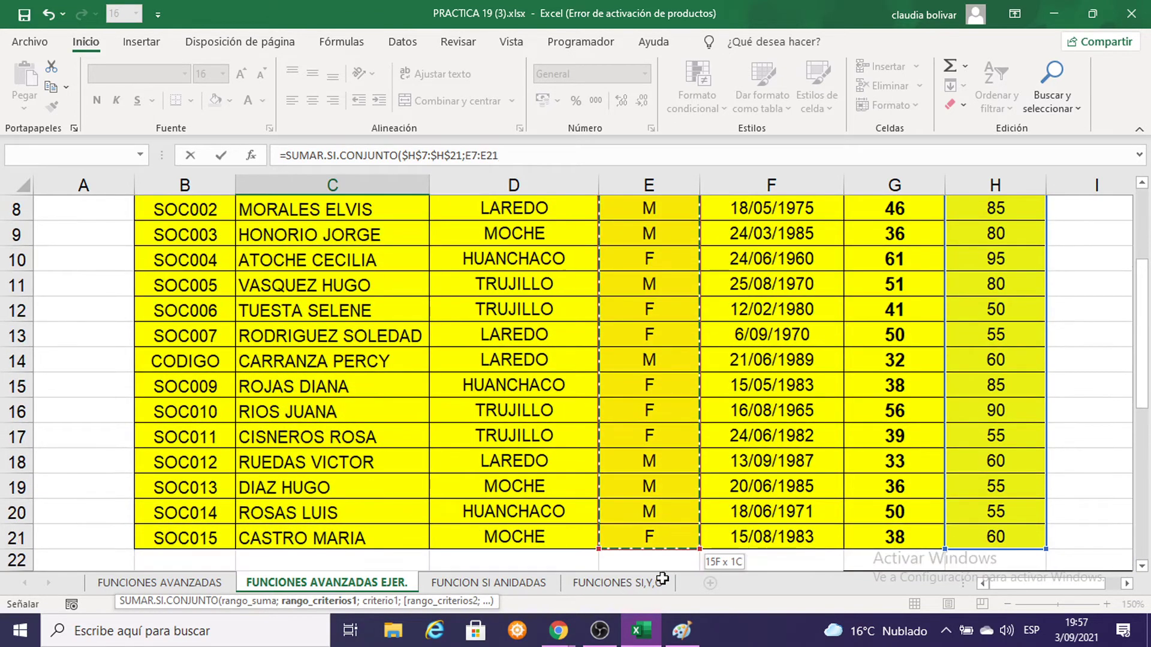
pyautogui.scroll(2, 674, 437)
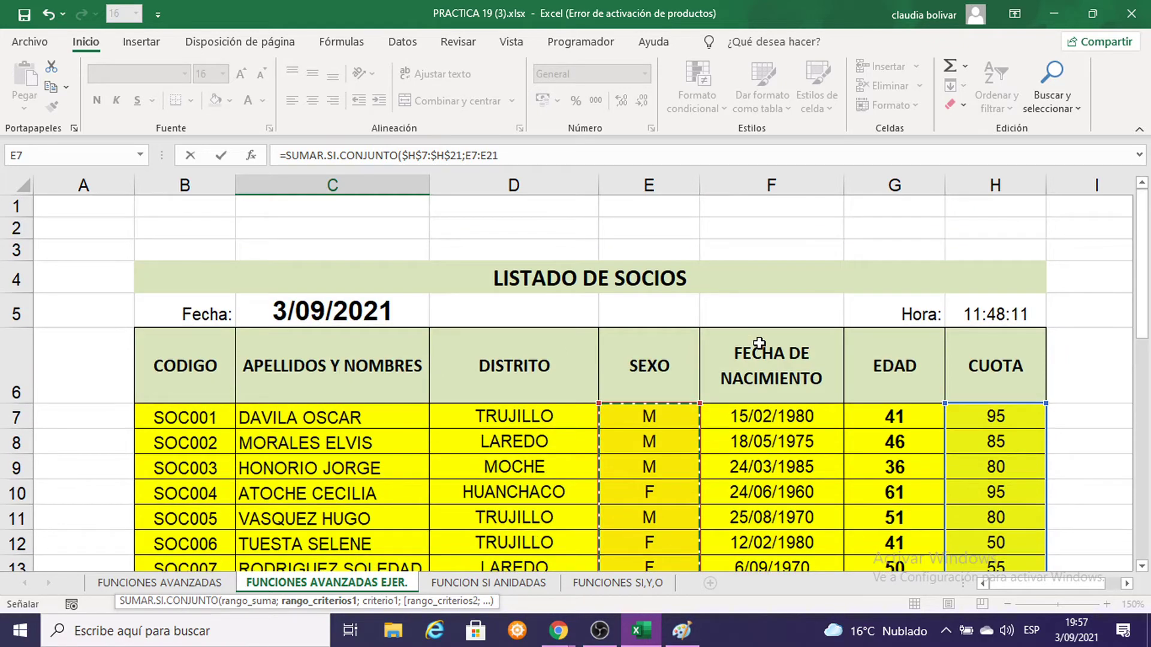
pyautogui.scroll(-3, 759, 342)
pyautogui.scroll(-1, 759, 342)
pyautogui.scroll(-2, 759, 324)
pyautogui.scroll(4, 759, 319)
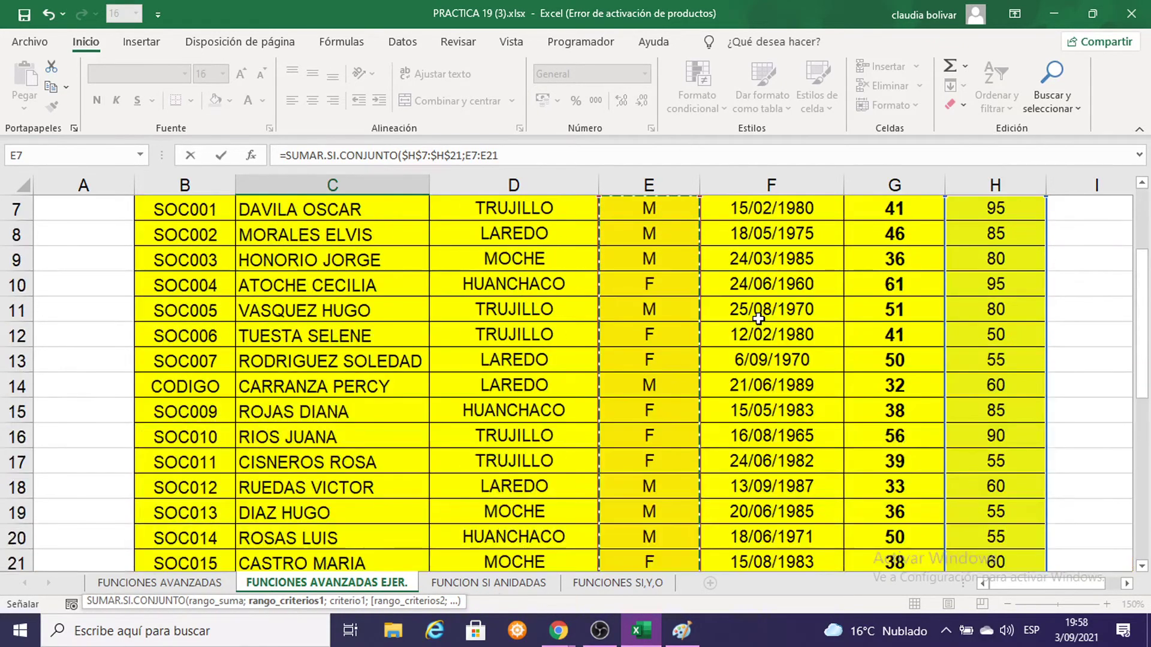
pyautogui.scroll(2, 759, 319)
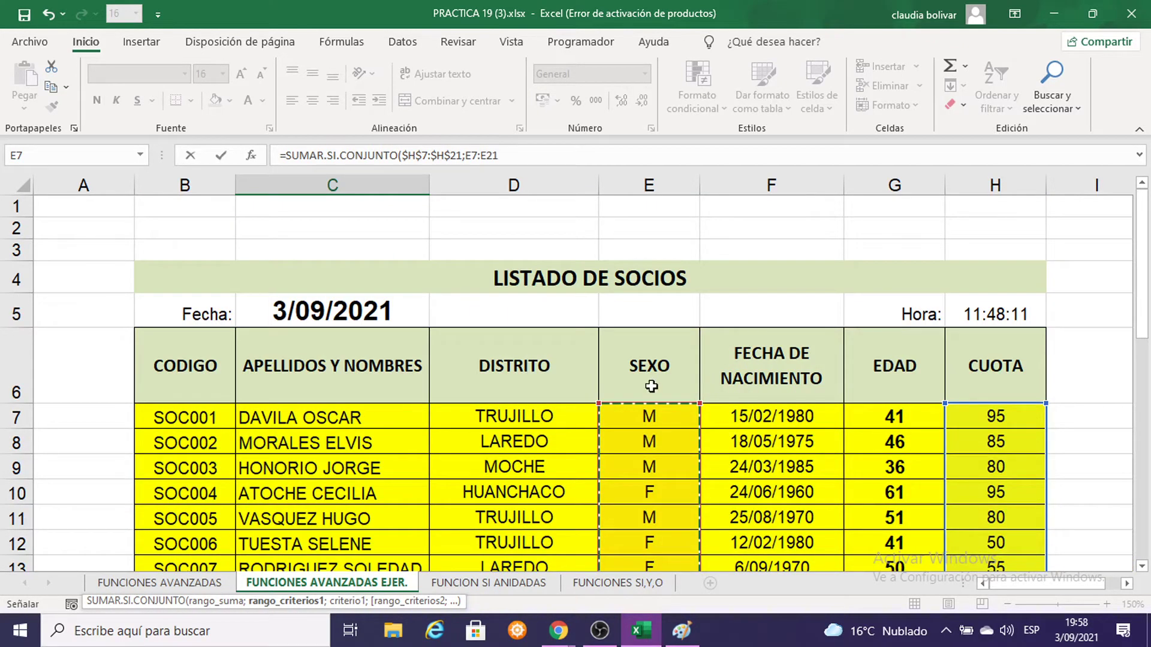
pyautogui.scroll(-2, 749, 412)
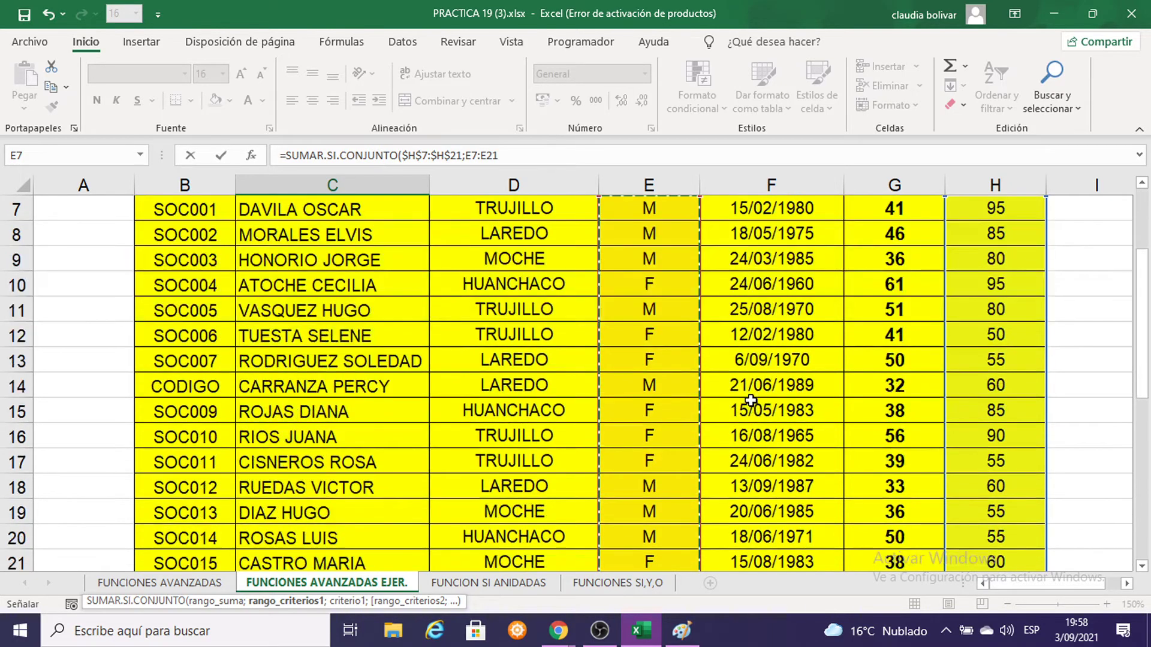
pyautogui.scroll(2, 751, 401)
pyautogui.press('F4')
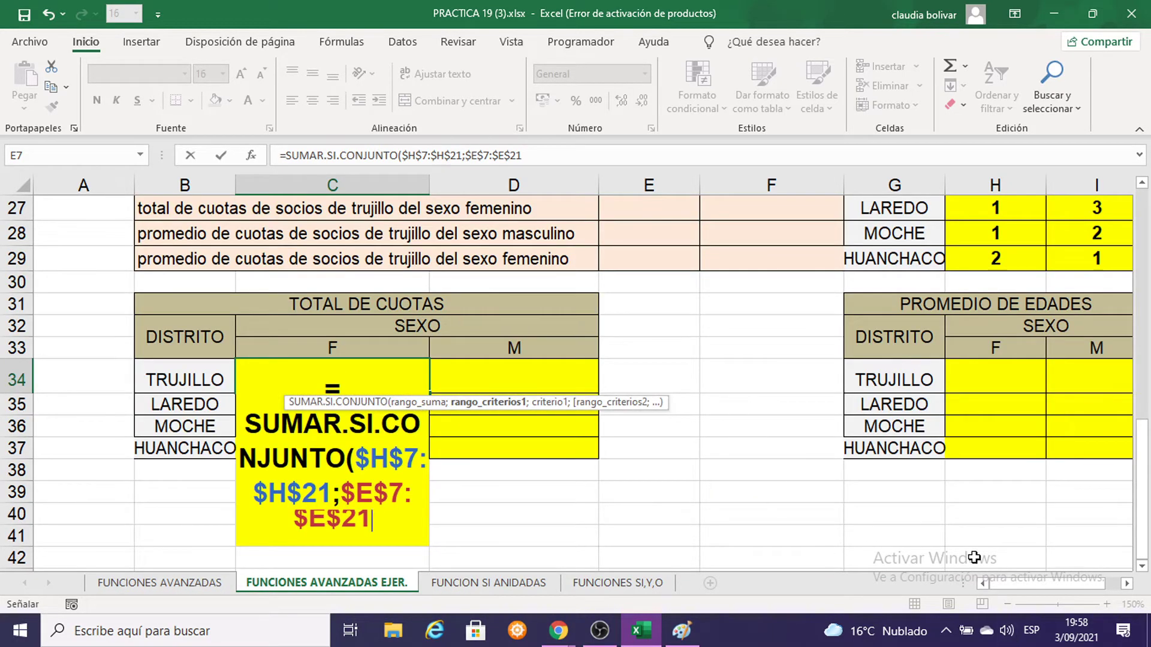
pyautogui.write(';')
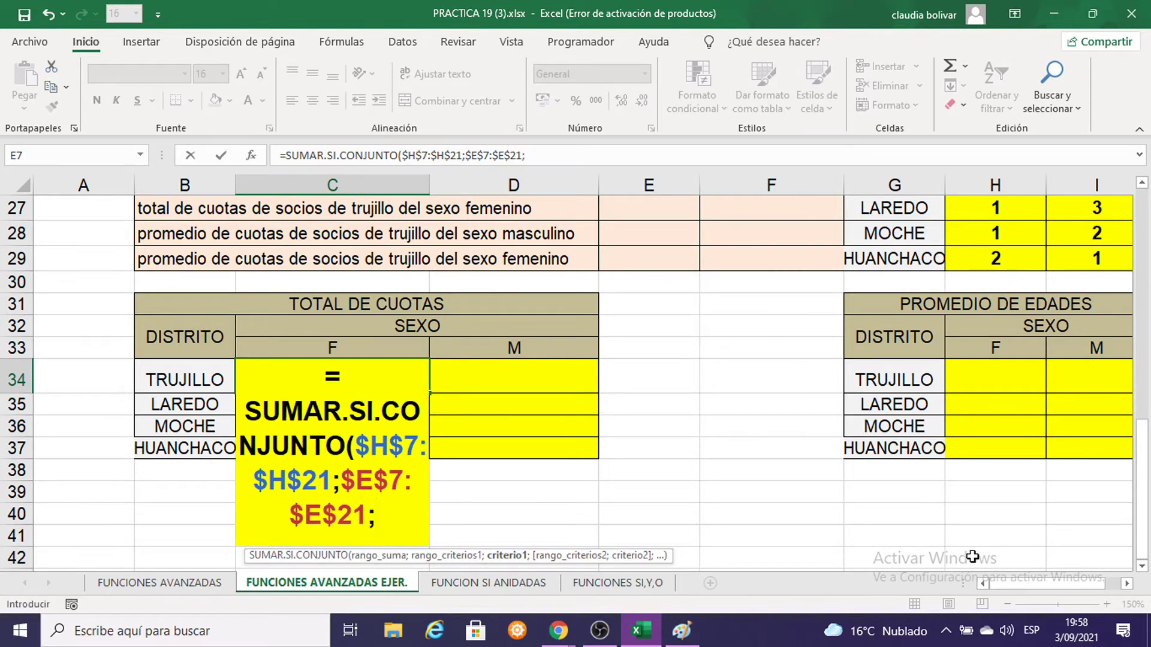
pyautogui.scroll(-2, 584, 536)
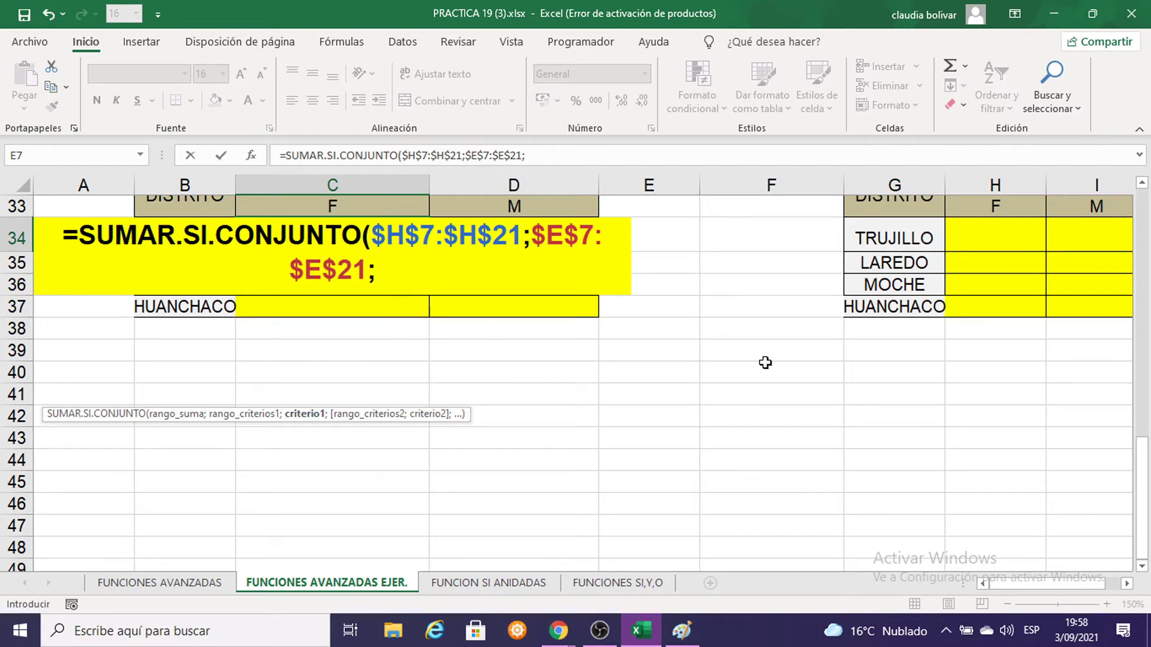
pyautogui.scroll(3, 842, 374)
pyautogui.scroll(4, 843, 374)
pyautogui.scroll(3, 723, 408)
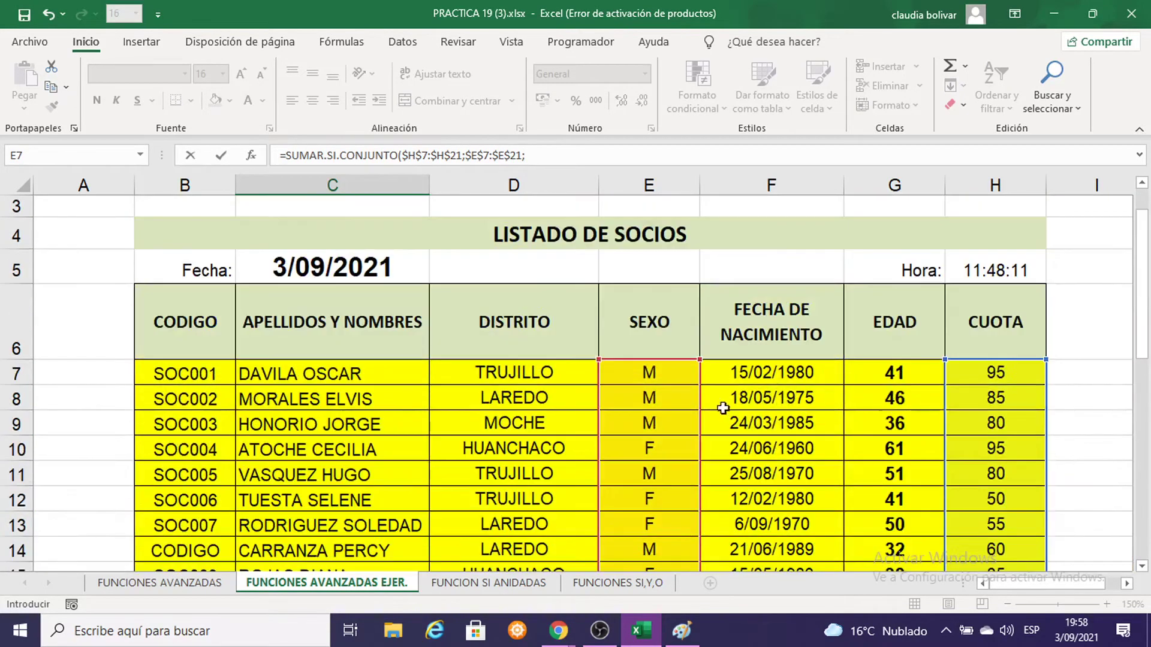
pyautogui.scroll(-4, 722, 420)
pyautogui.scroll(-2, 722, 420)
pyautogui.scroll(-2, 722, 420)
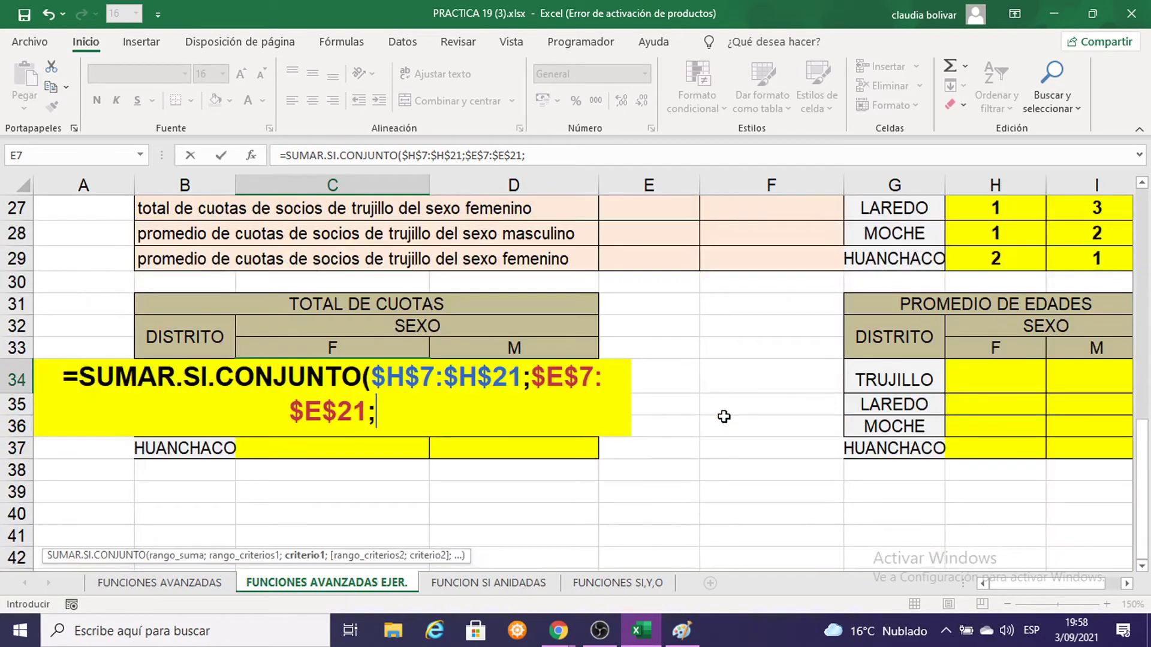
# Use the locked F header $C$33 as the sex criterion in the C34 formula
pyautogui.click(304, 350)
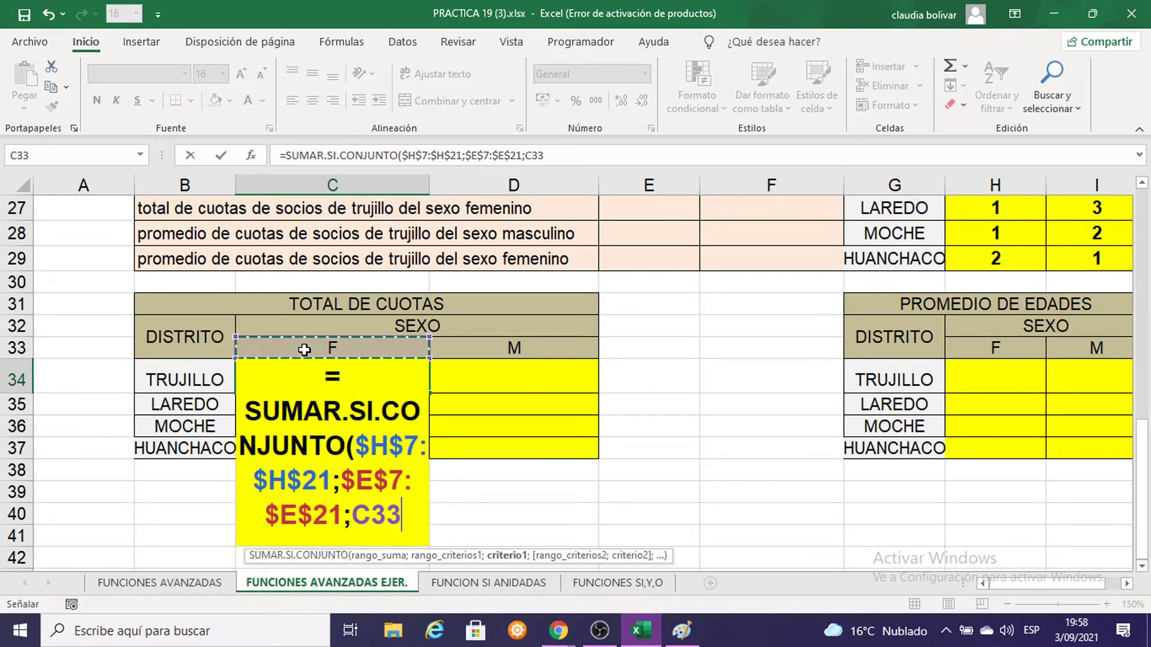
pyautogui.press('F4')
pyautogui.scroll(5, 650, 323)
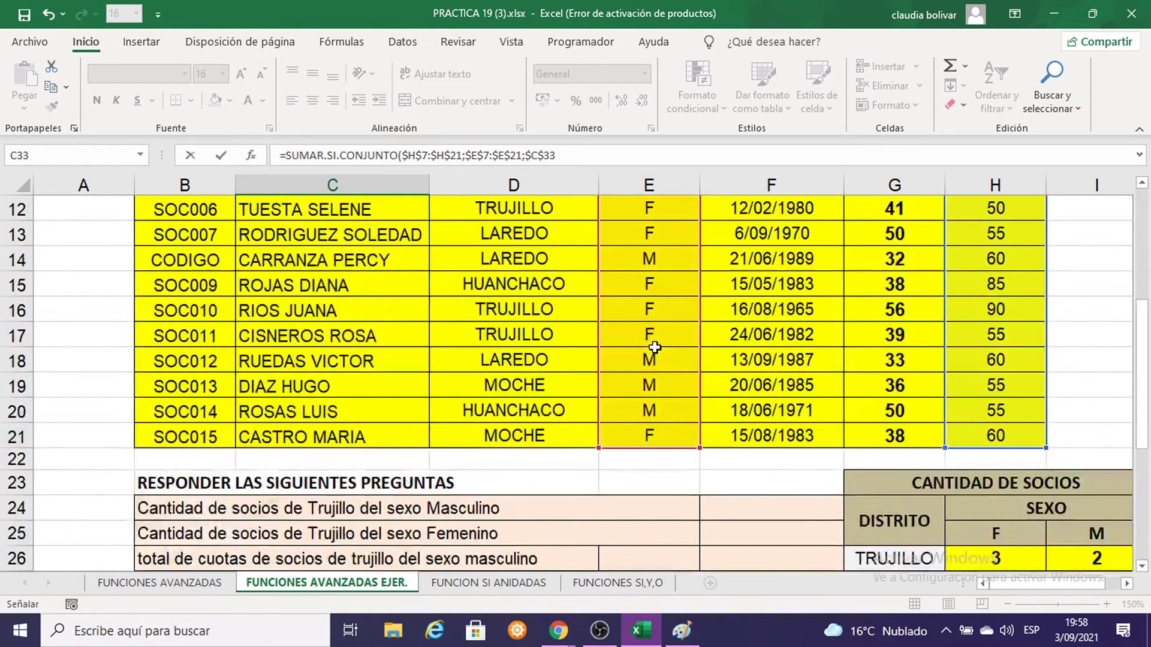
pyautogui.scroll(1, 653, 290)
pyautogui.scroll(-5, 654, 298)
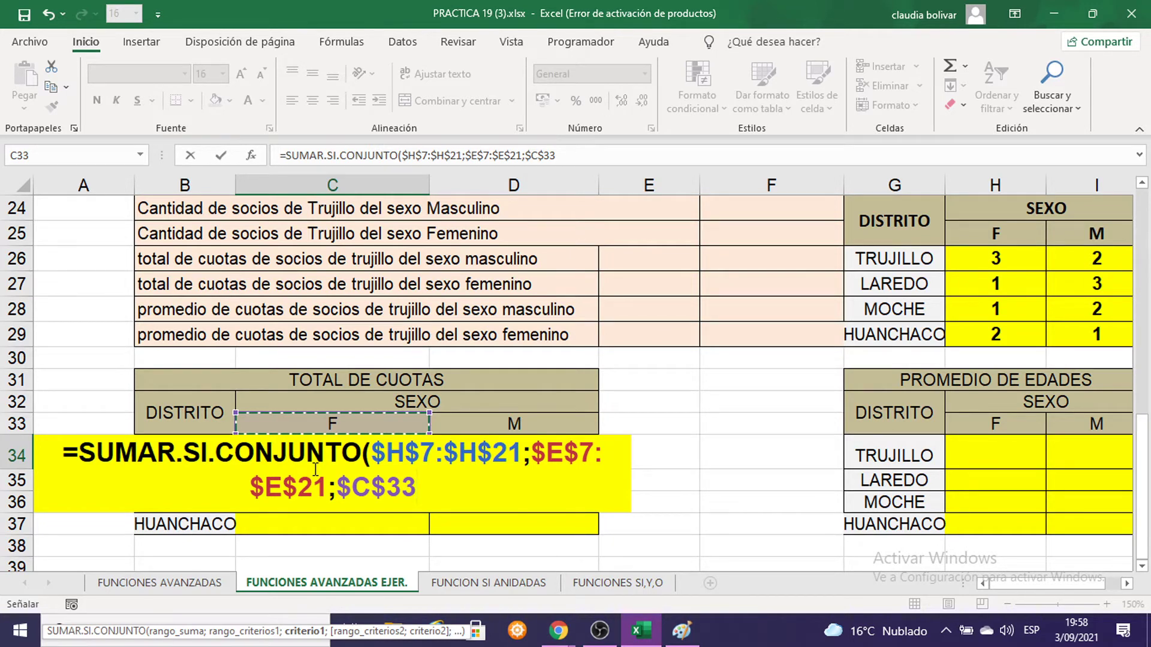
pyautogui.write(';')
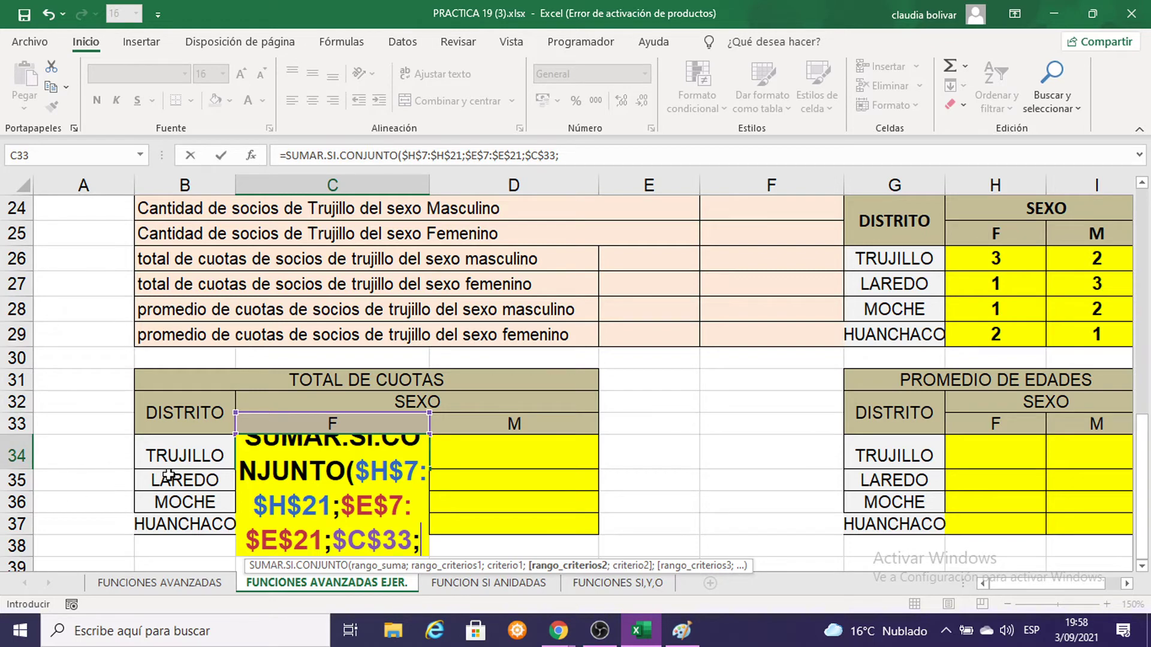
pyautogui.scroll(3, 766, 409)
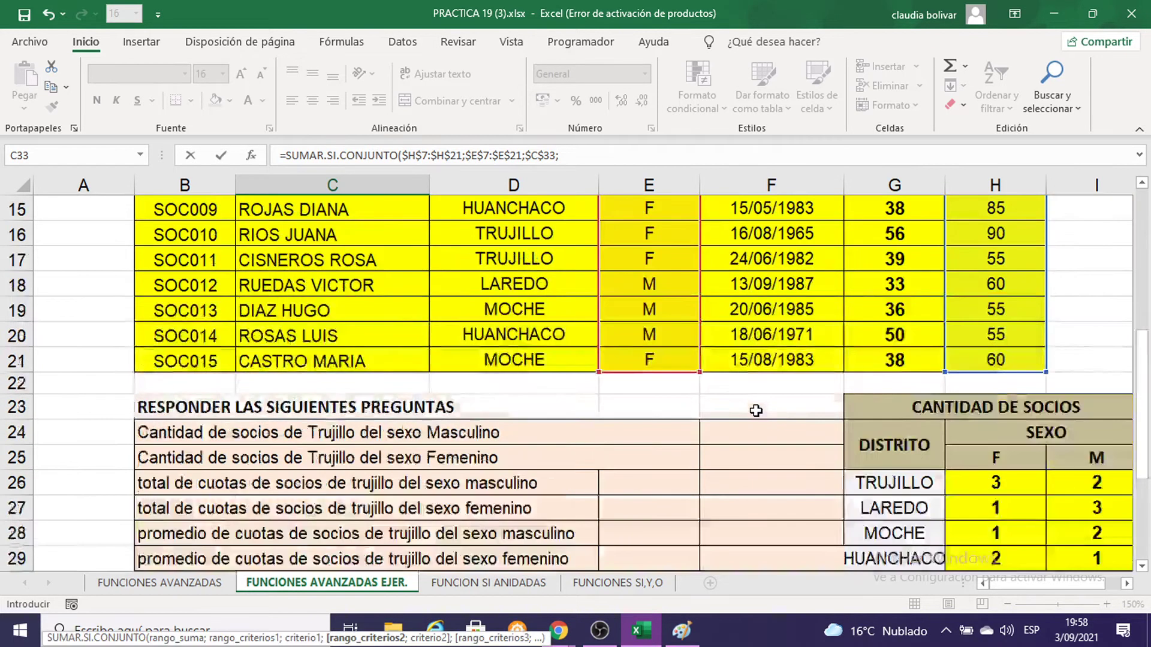
pyautogui.scroll(2, 755, 413)
pyautogui.scroll(1, 755, 412)
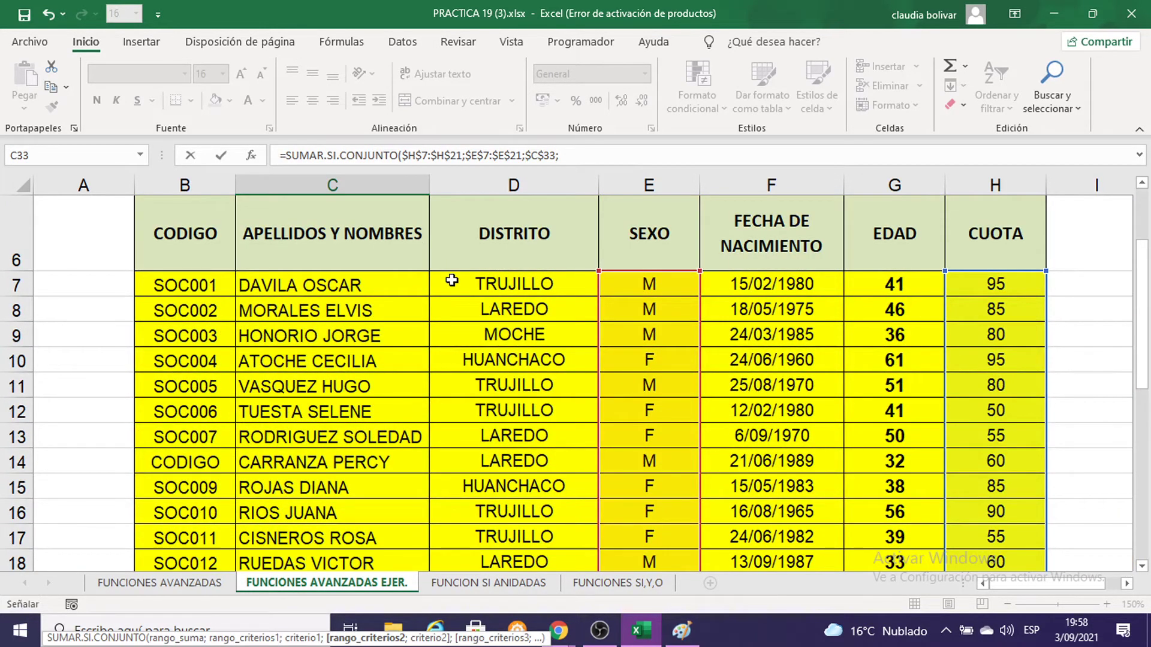
# Append the locked DISTRITO range $D$7:$D$21 as the second criteria range in C34
pyautogui.moveTo(447, 278)
pyautogui.mouseDown()
pyautogui.moveTo(482, 365)
pyautogui.moveTo(498, 535)
pyautogui.mouseUp()
pyautogui.scroll(3, 550, 393)
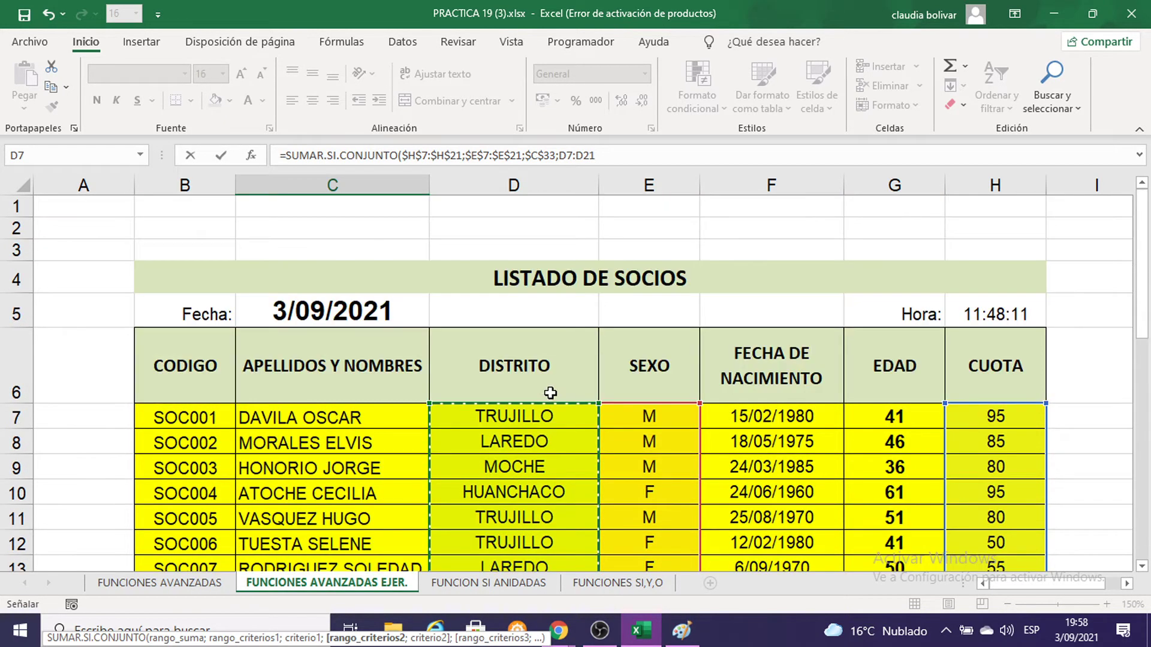
pyautogui.scroll(-5, 549, 394)
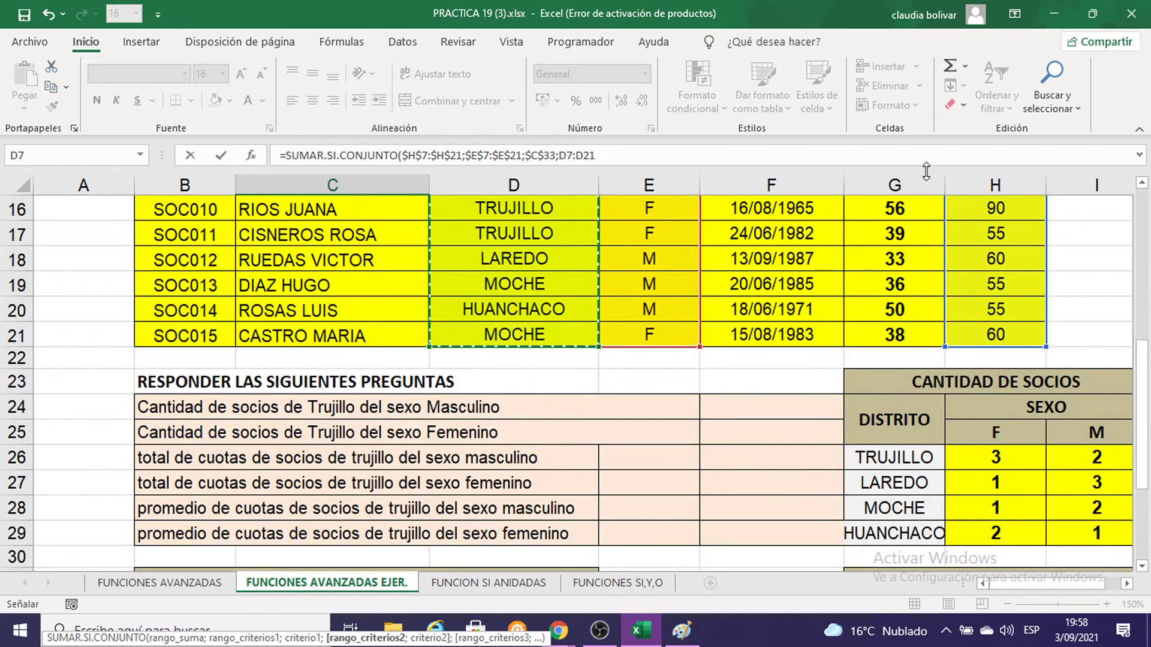
pyautogui.press('F4')
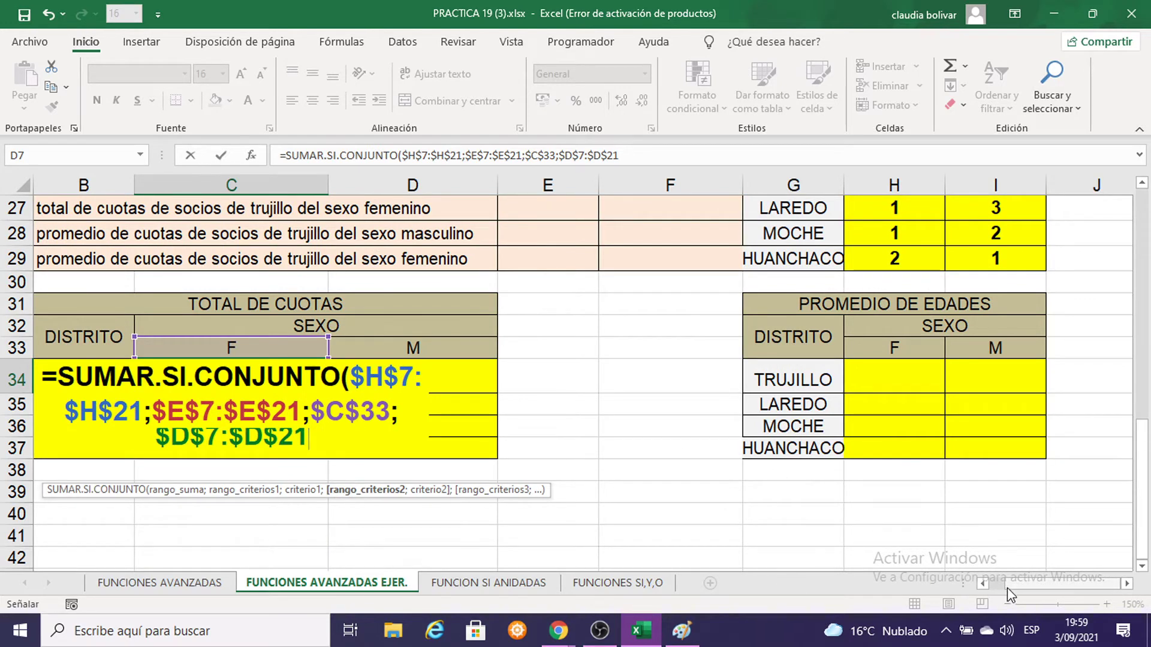
pyautogui.moveTo(1007, 587); pyautogui.dragTo(991, 587)
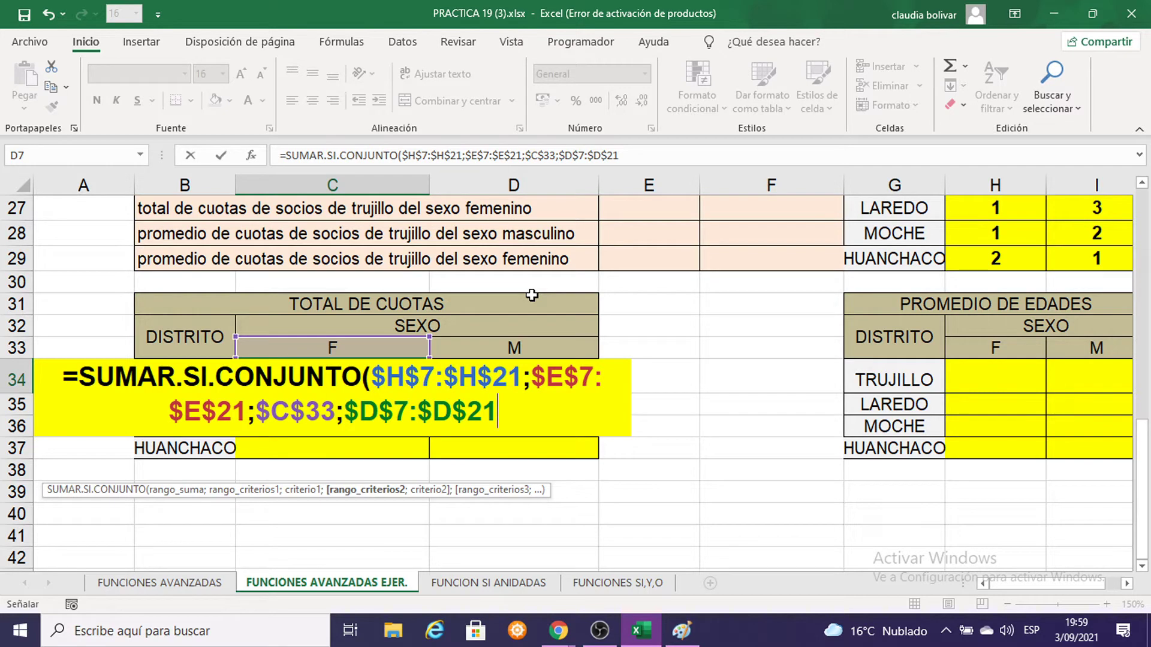
pyautogui.write(';')
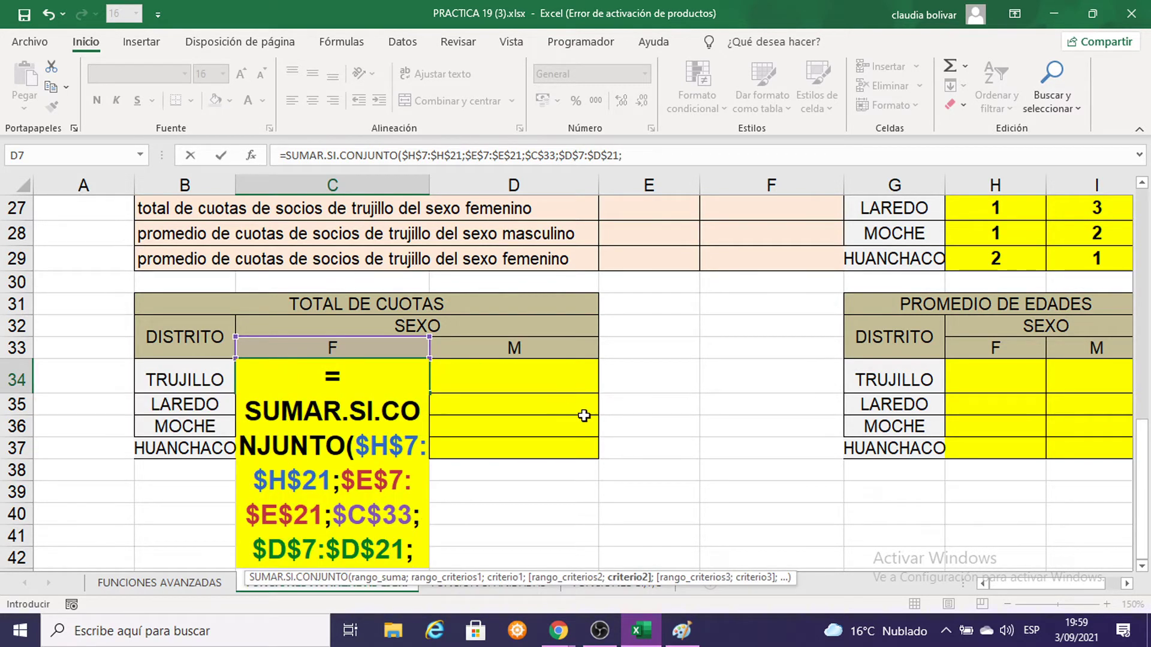
pyautogui.scroll(-1, 584, 415)
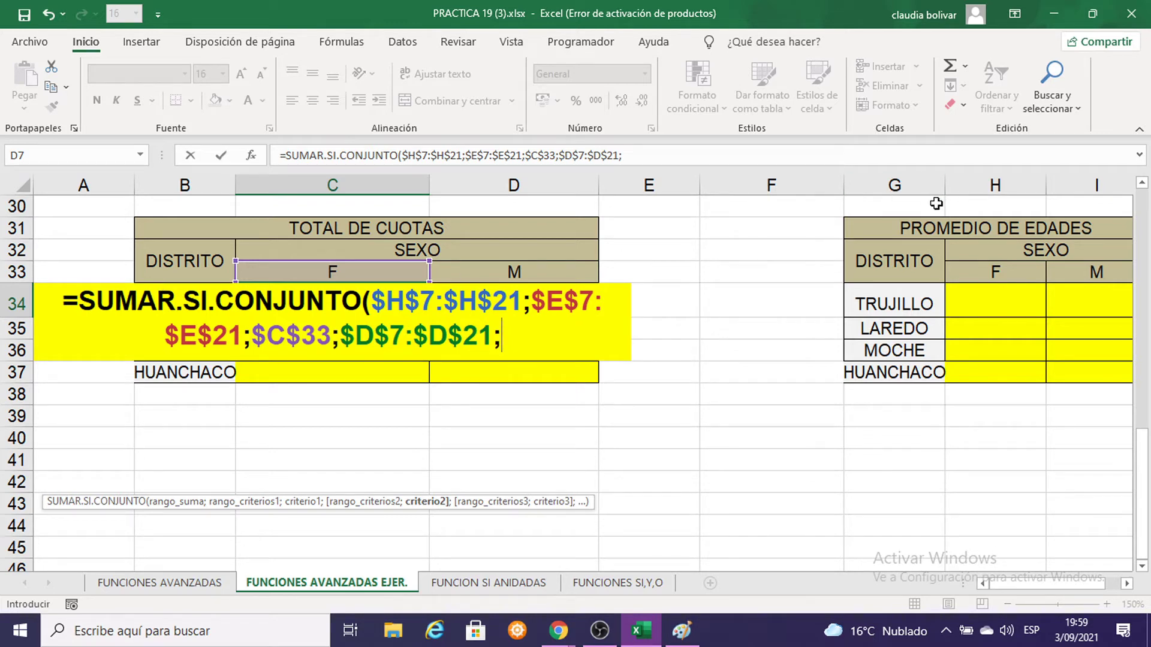
# Close the C34 formula with district criterion B34, giving 195 for Trujillo women
pyautogui.write('B')
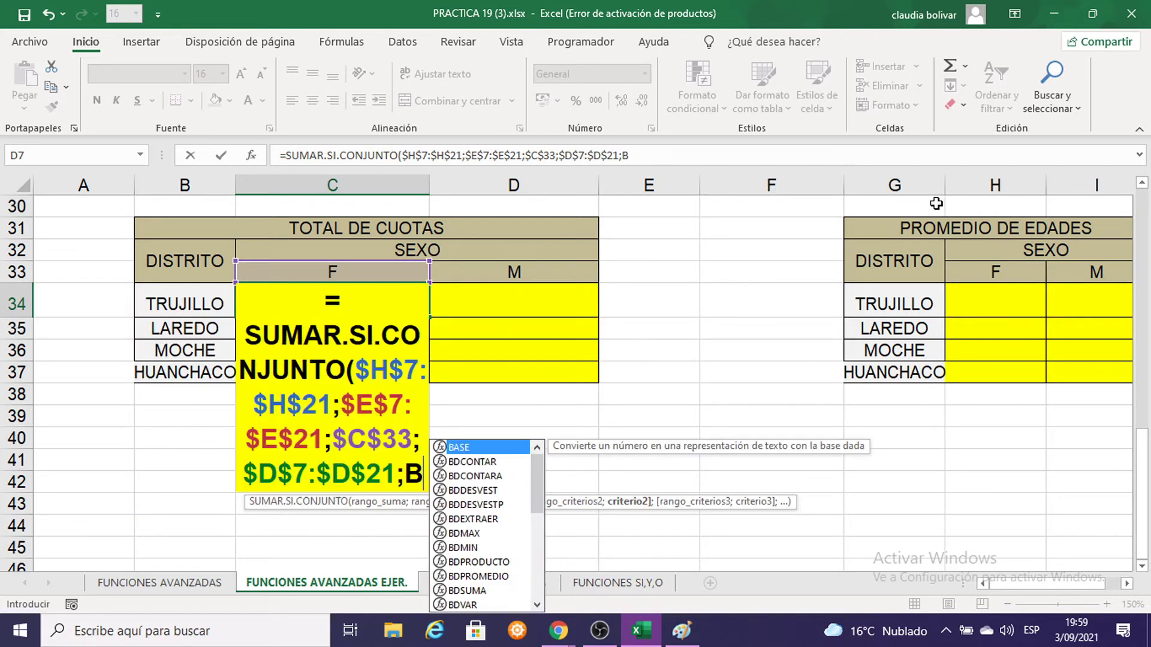
pyautogui.write('3')
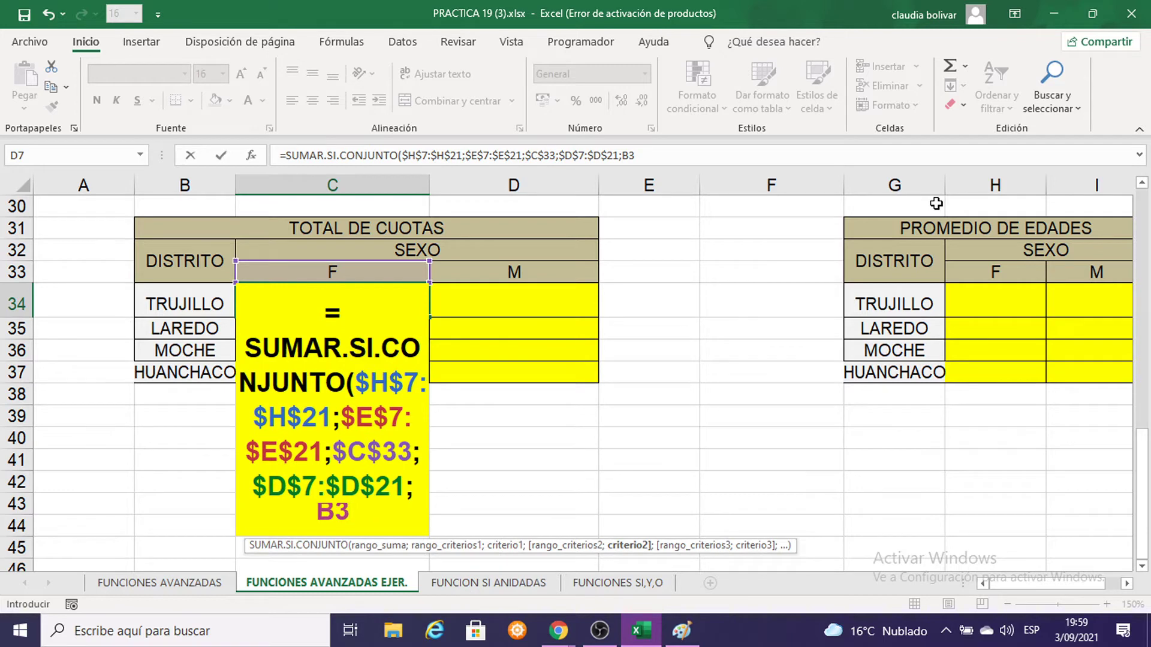
pyautogui.write('4')
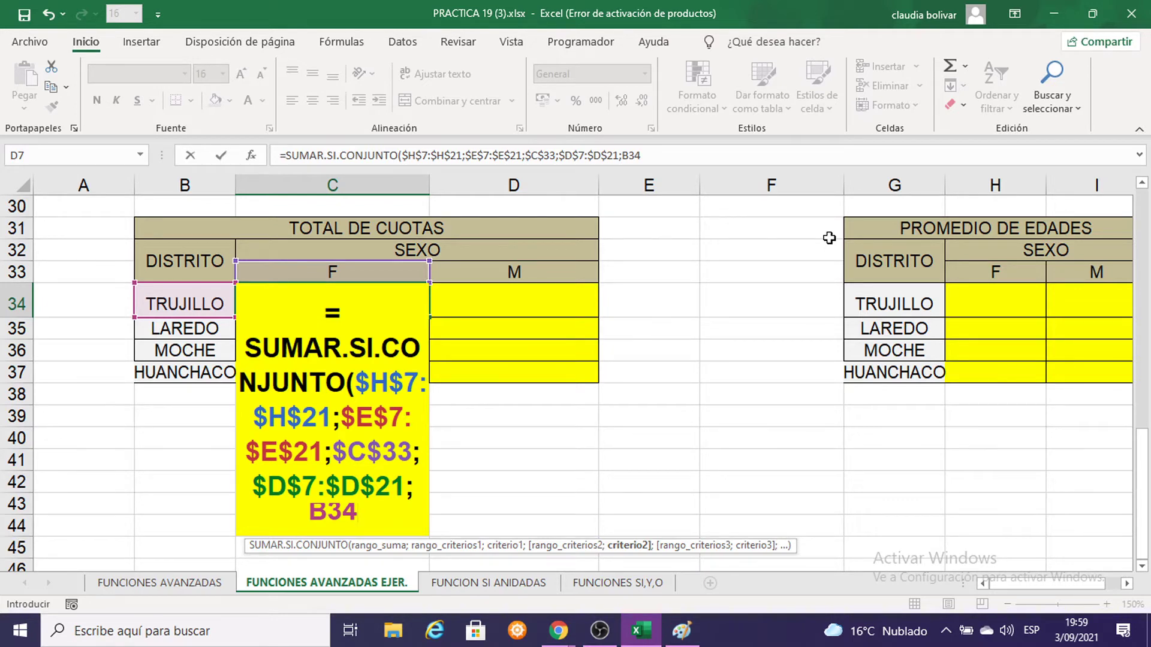
pyautogui.write(')')
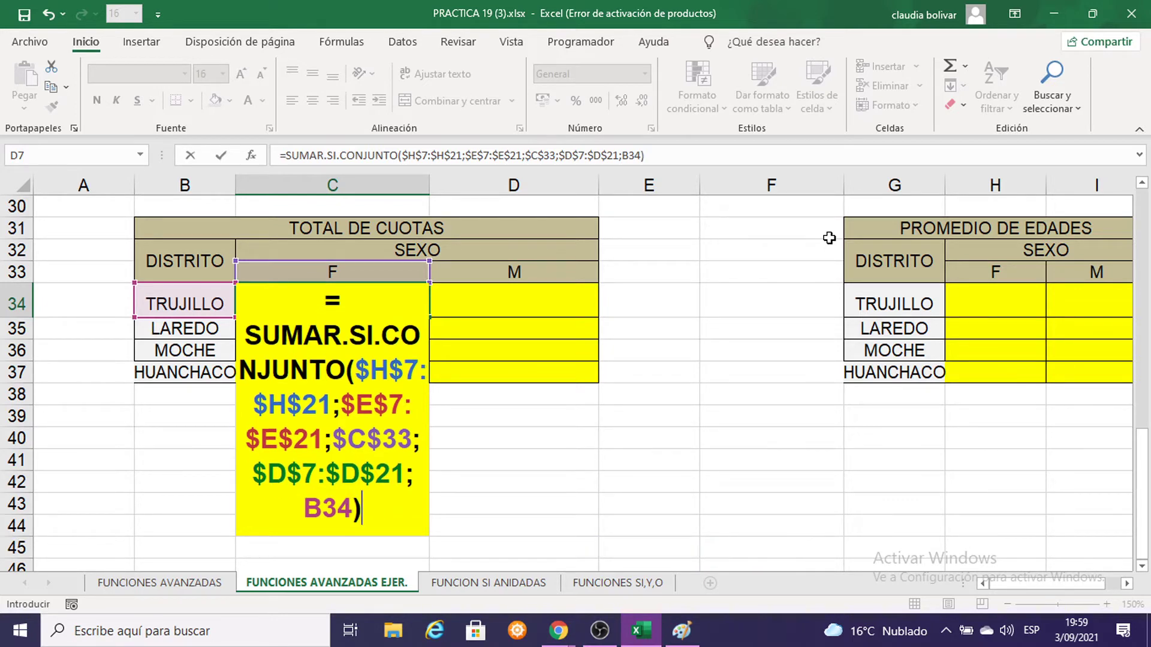
pyautogui.press('Return')
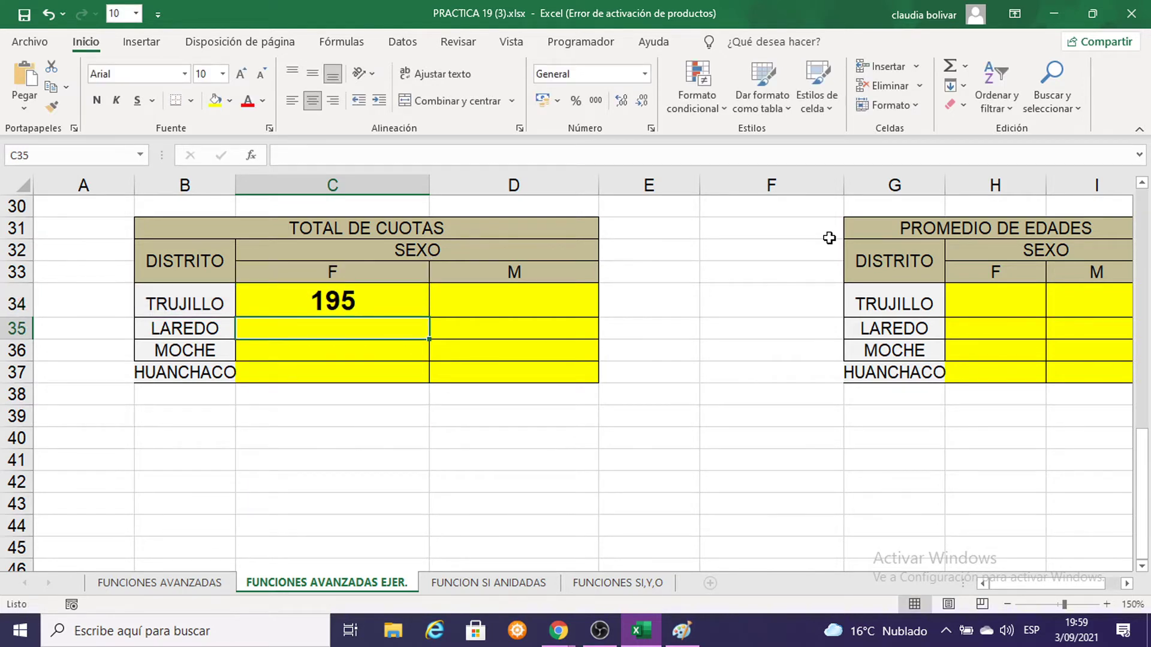
# Review C34's SUMAR.SI.CONJUNTO ranges against the member table above
pyautogui.doubleClick(312, 298)
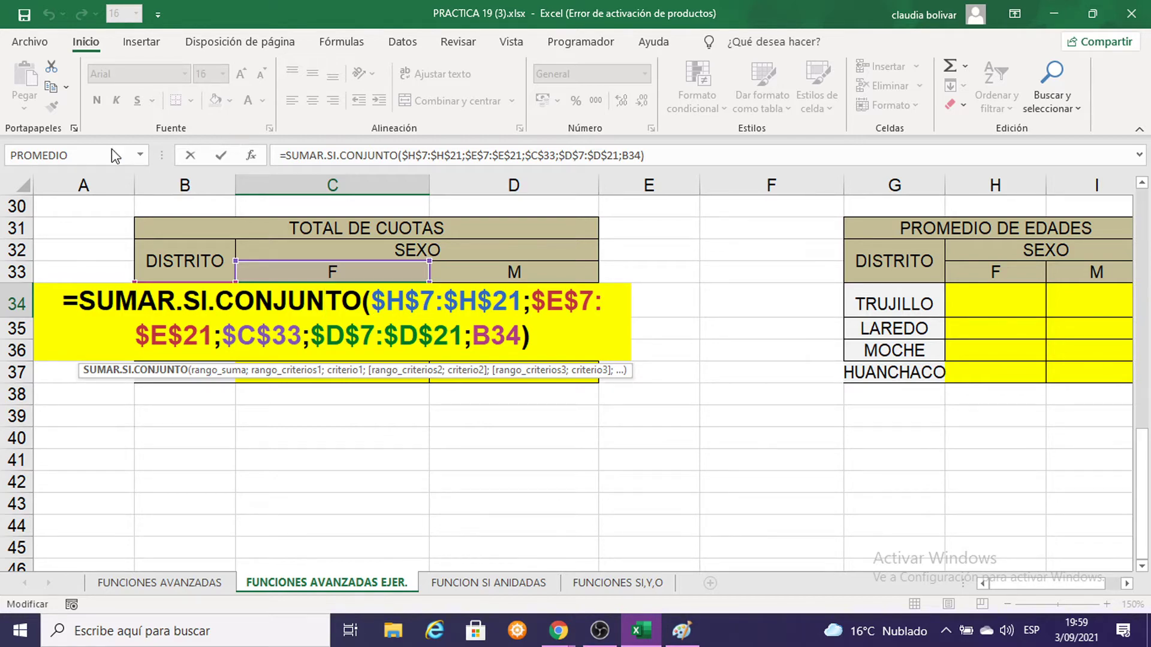
pyautogui.scroll(2, 692, 333)
pyautogui.scroll(5, 699, 303)
pyautogui.scroll(-1, 689, 204)
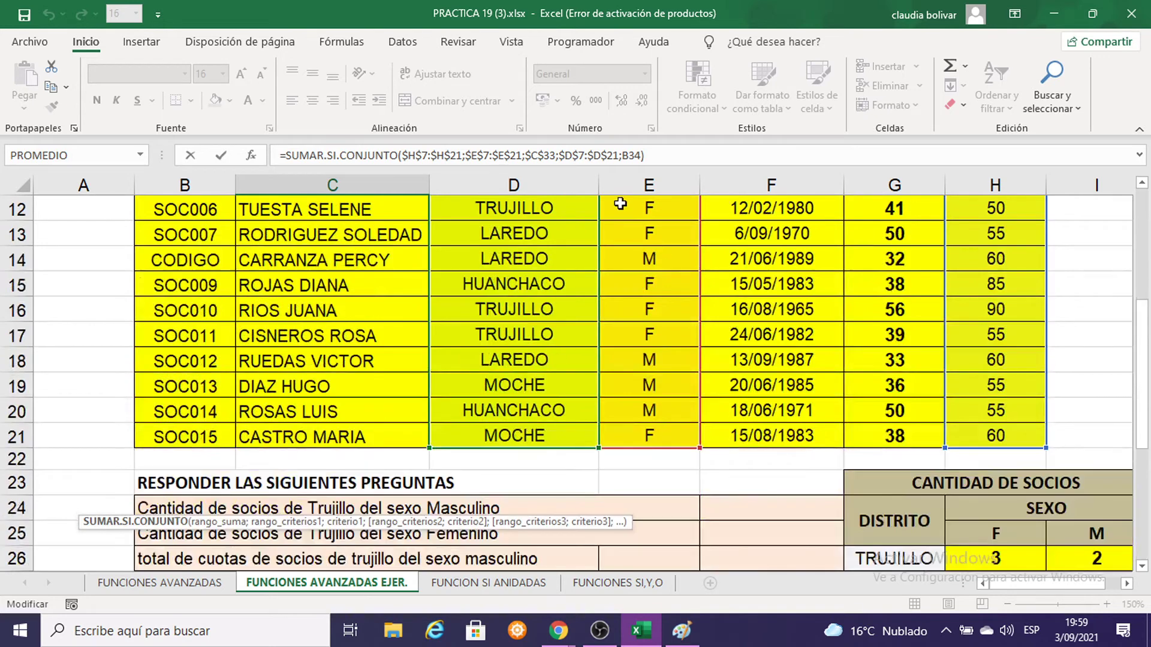
pyautogui.scroll(2, 689, 311)
pyautogui.scroll(-3, 681, 406)
pyautogui.scroll(-1, 678, 396)
pyautogui.scroll(-2, 678, 397)
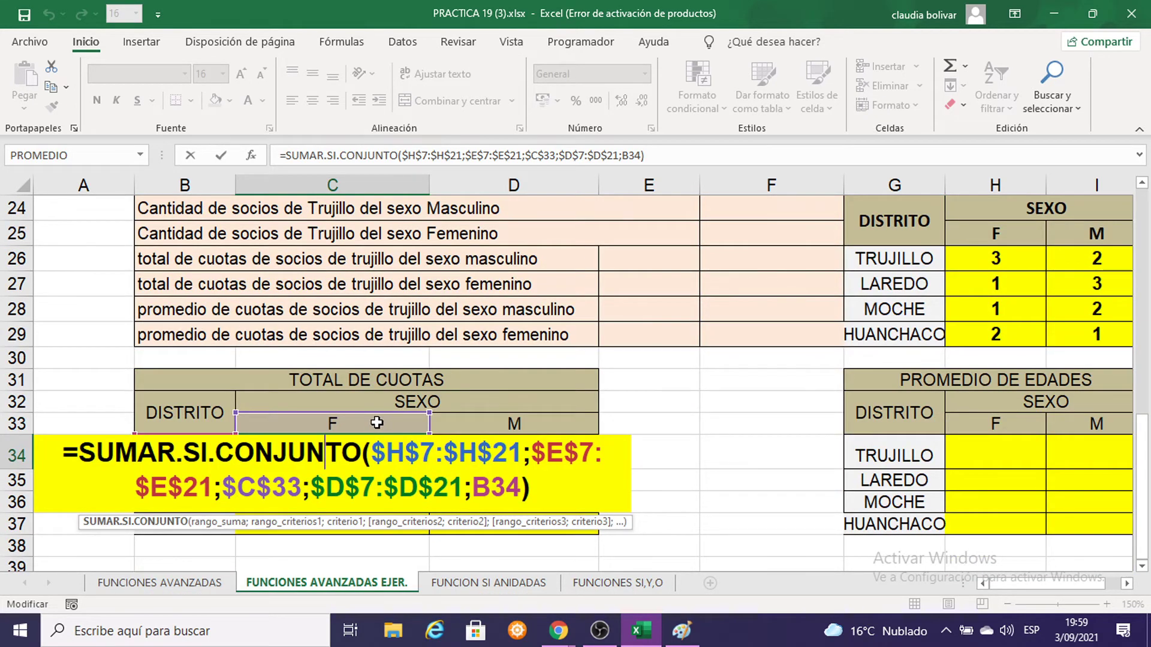
pyautogui.scroll(3, 688, 333)
pyautogui.scroll(3, 635, 257)
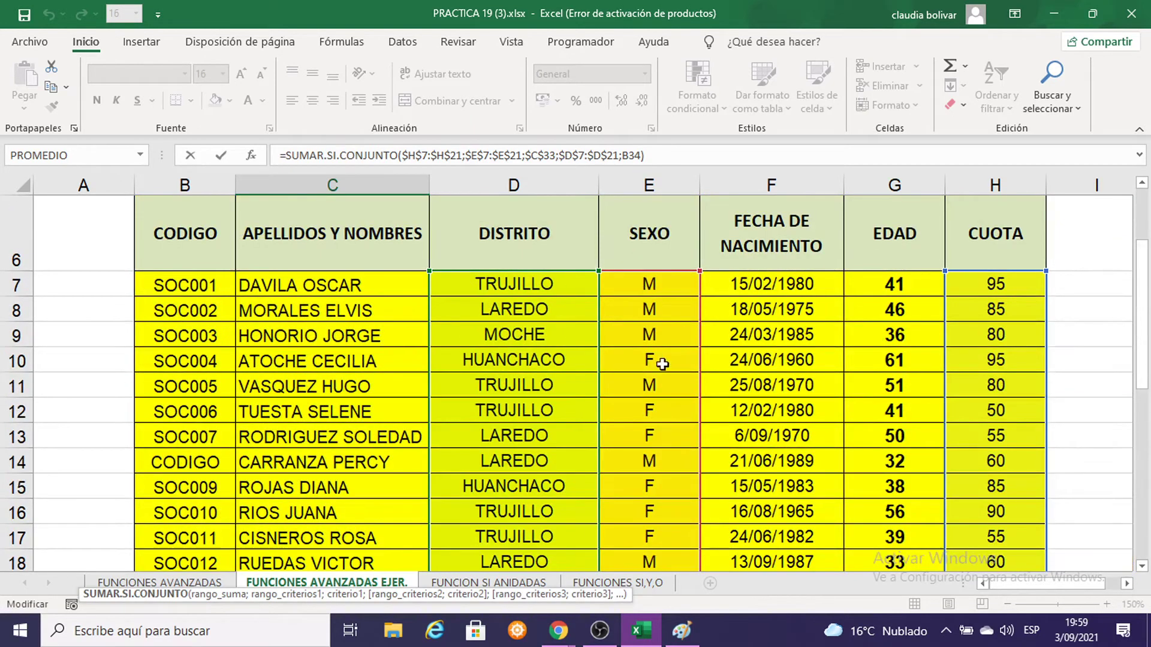
pyautogui.scroll(-1, 661, 364)
pyautogui.scroll(-4, 647, 341)
pyautogui.scroll(-3, 641, 329)
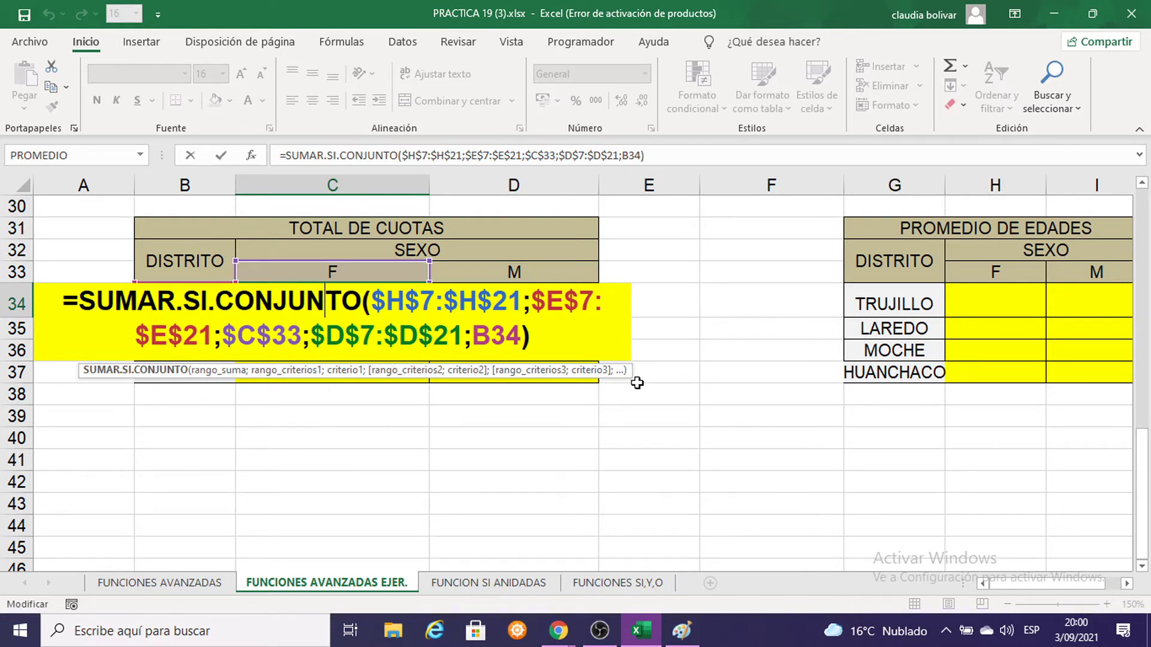
pyautogui.scroll(3, 654, 379)
pyautogui.scroll(5, 654, 379)
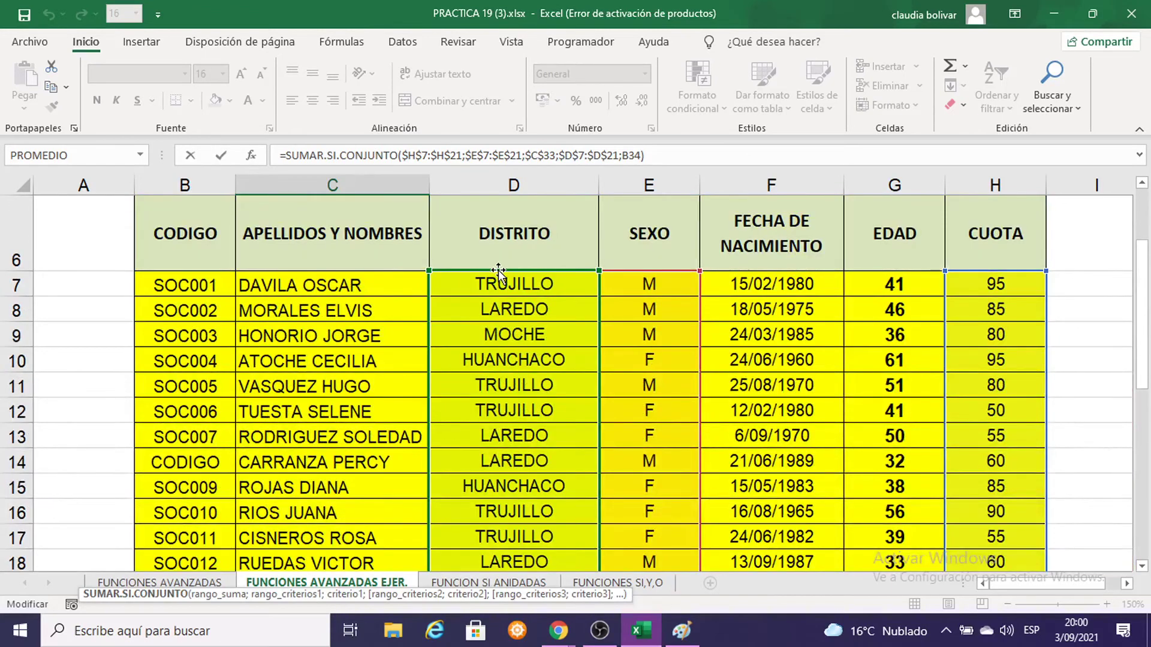
pyautogui.scroll(-4, 527, 372)
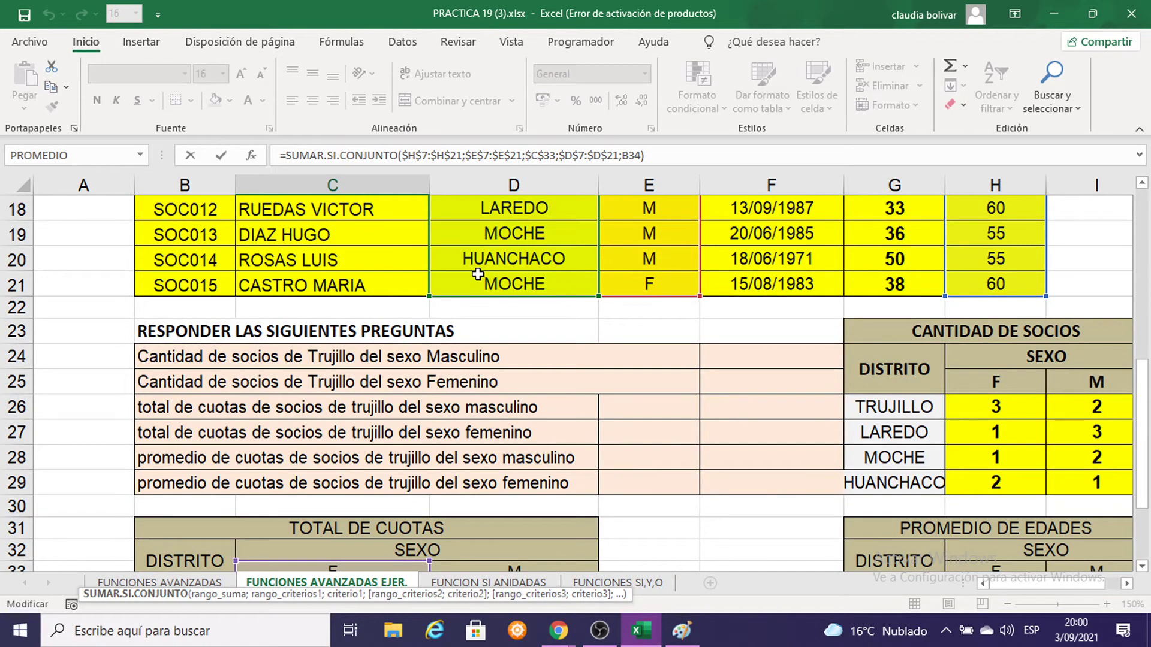
pyautogui.scroll(-5, 478, 274)
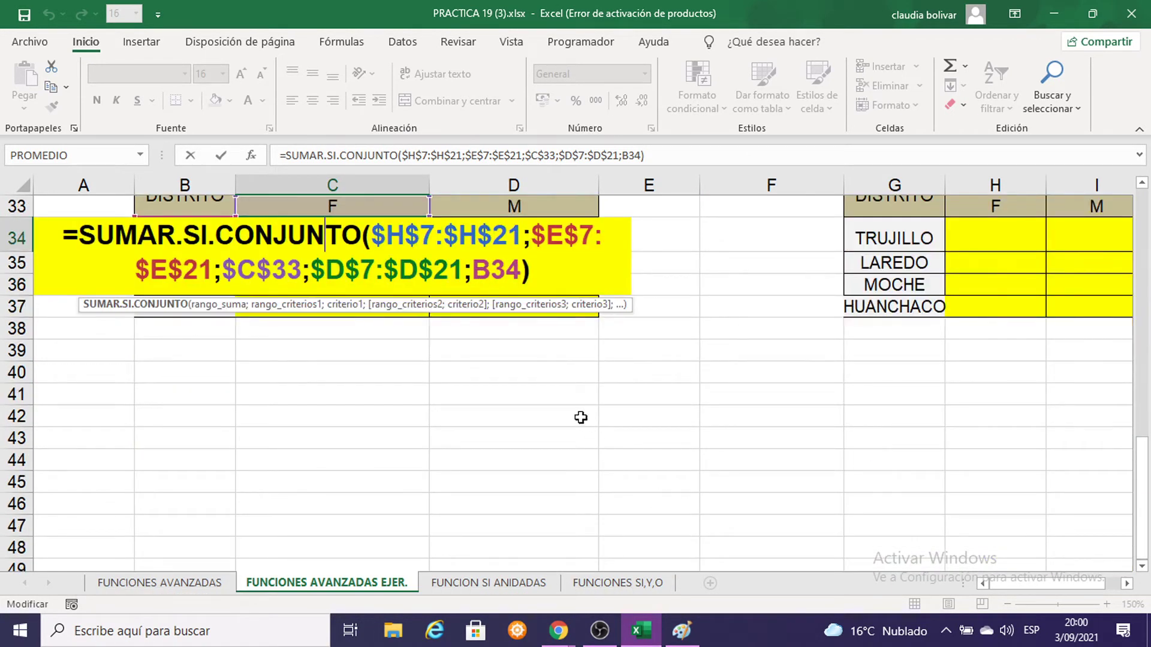
pyautogui.scroll(1, 581, 417)
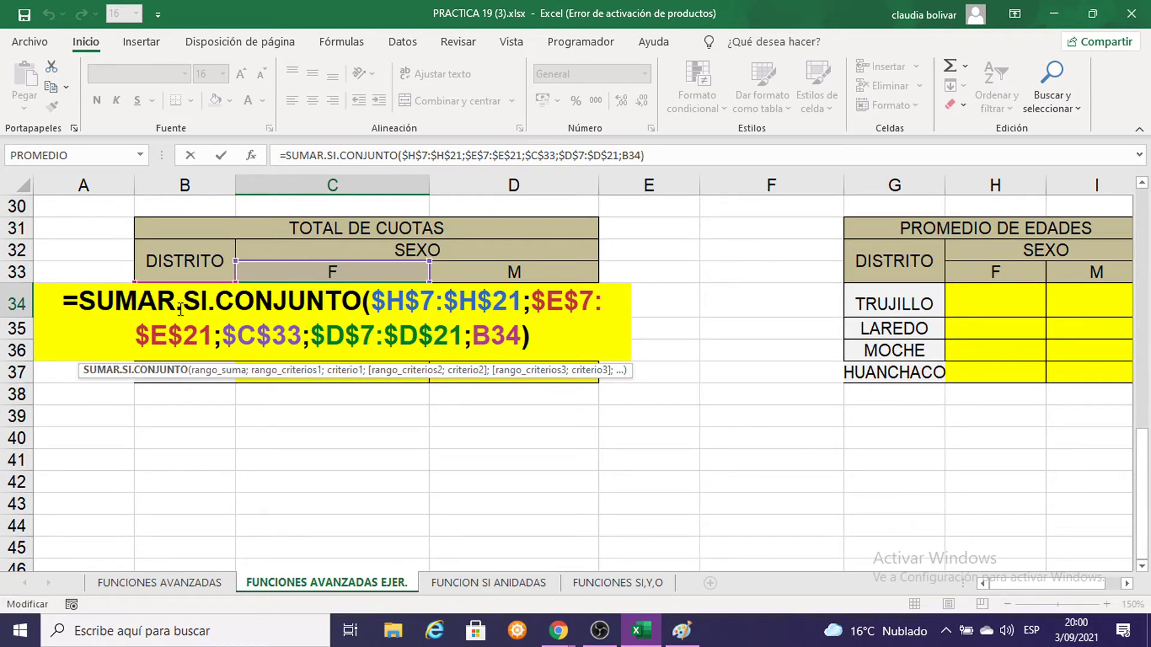
# Copy the C34 female total formula down to C37 and verify the last result of 180
pyautogui.press('Return')
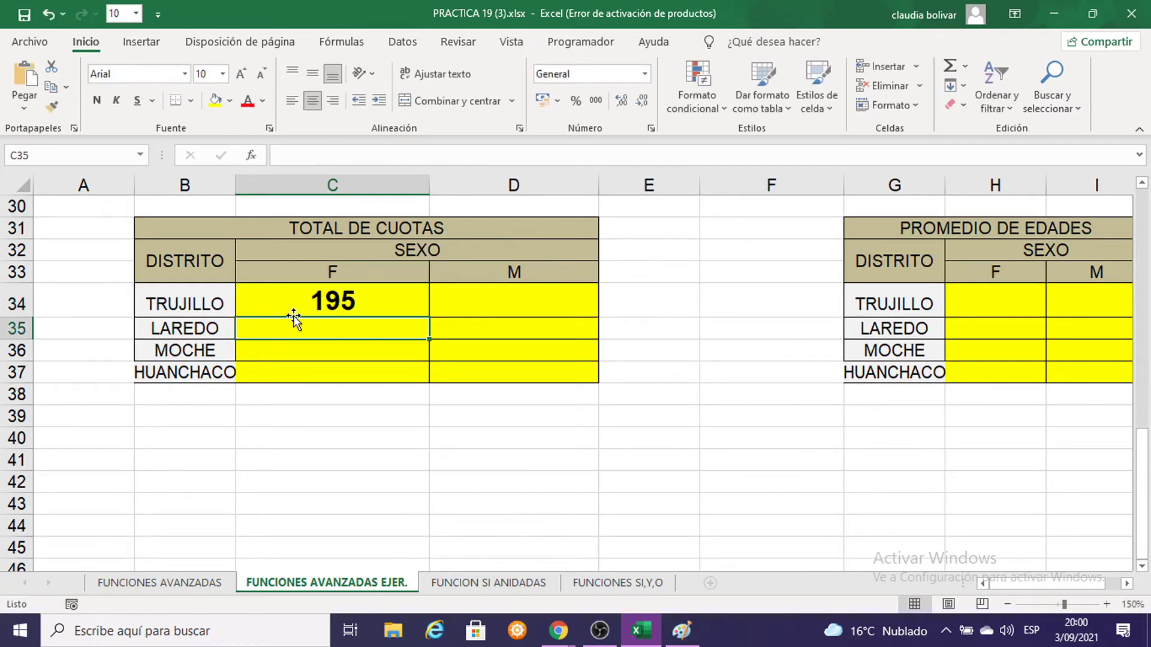
pyautogui.click(301, 305)
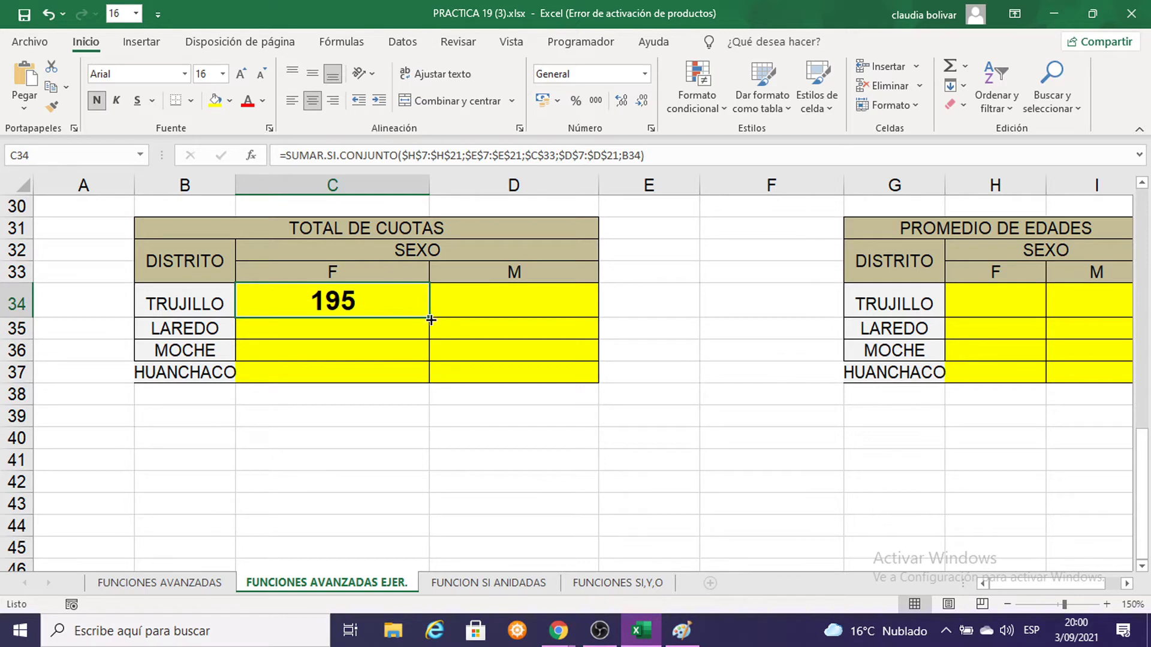
pyautogui.moveTo(429, 317)
pyautogui.mouseDown()
pyautogui.moveTo(475, 418)
pyautogui.moveTo(441, 374)
pyautogui.mouseUp()
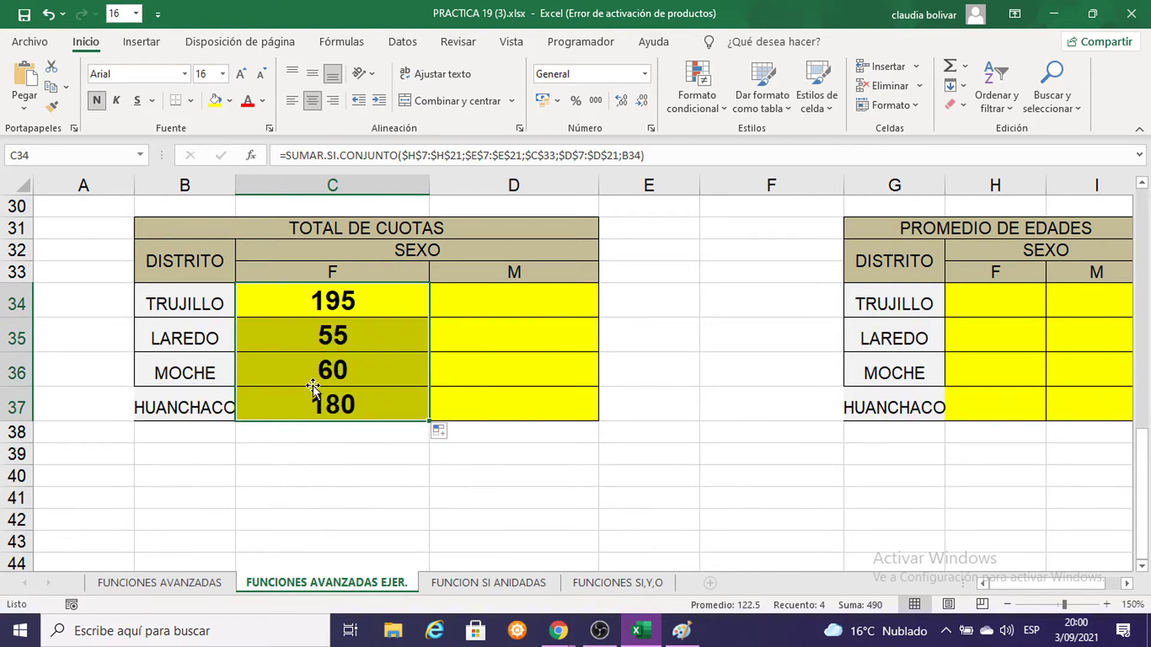
pyautogui.doubleClick(284, 408)
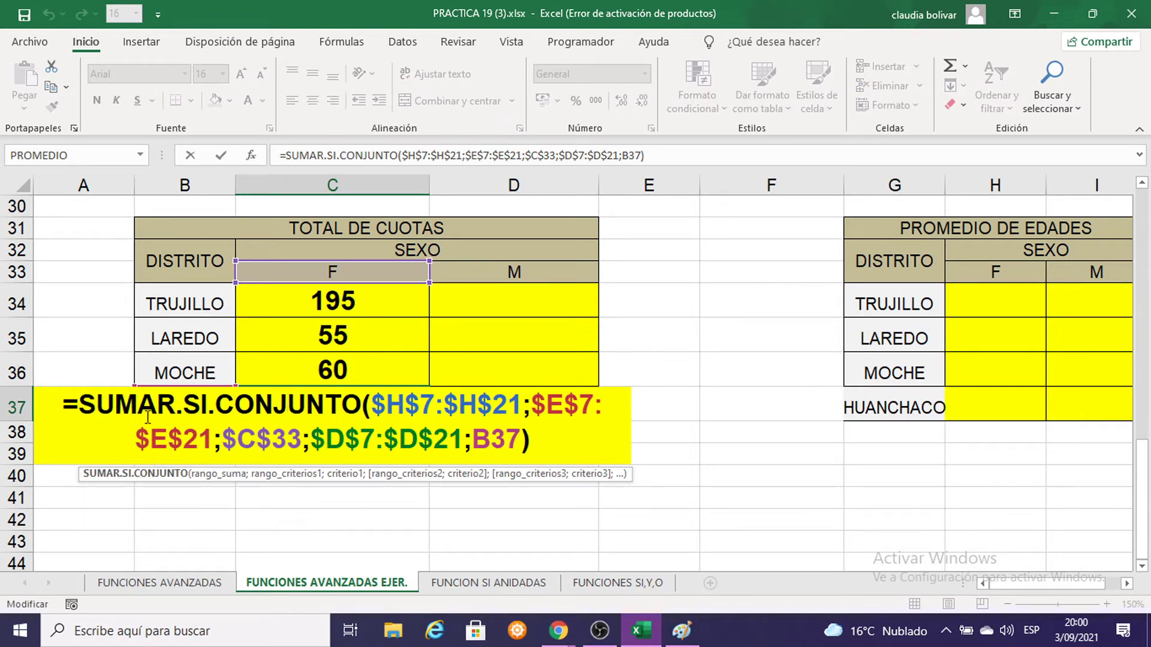
pyautogui.scroll(2, 644, 333)
pyautogui.scroll(4, 644, 334)
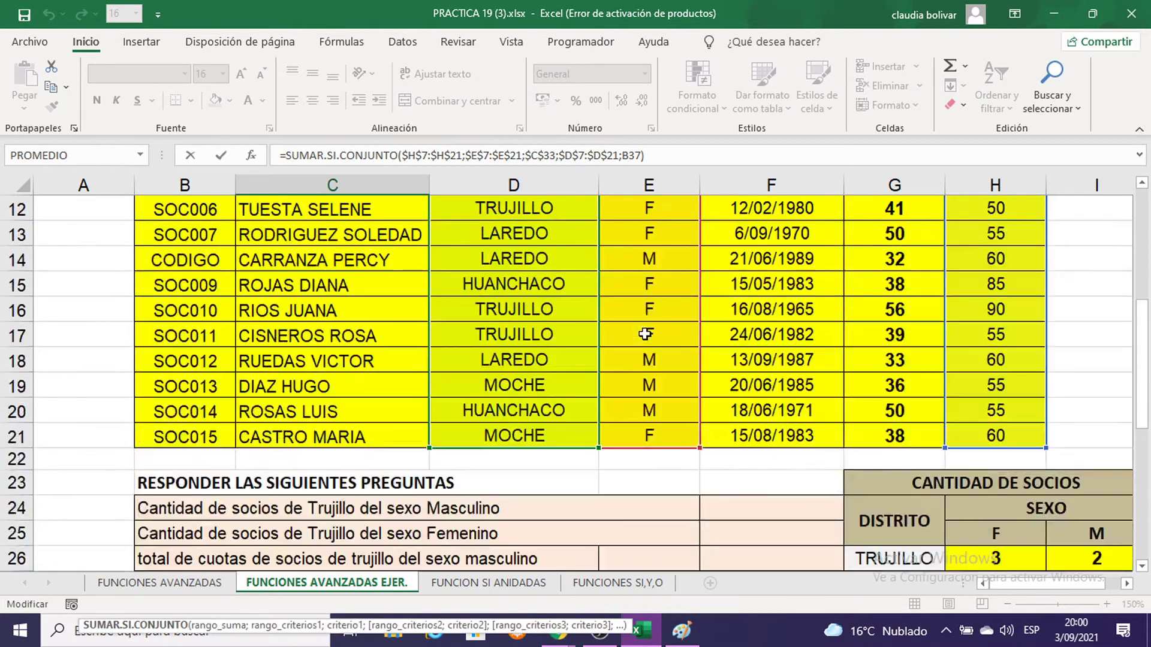
pyautogui.scroll(3, 645, 334)
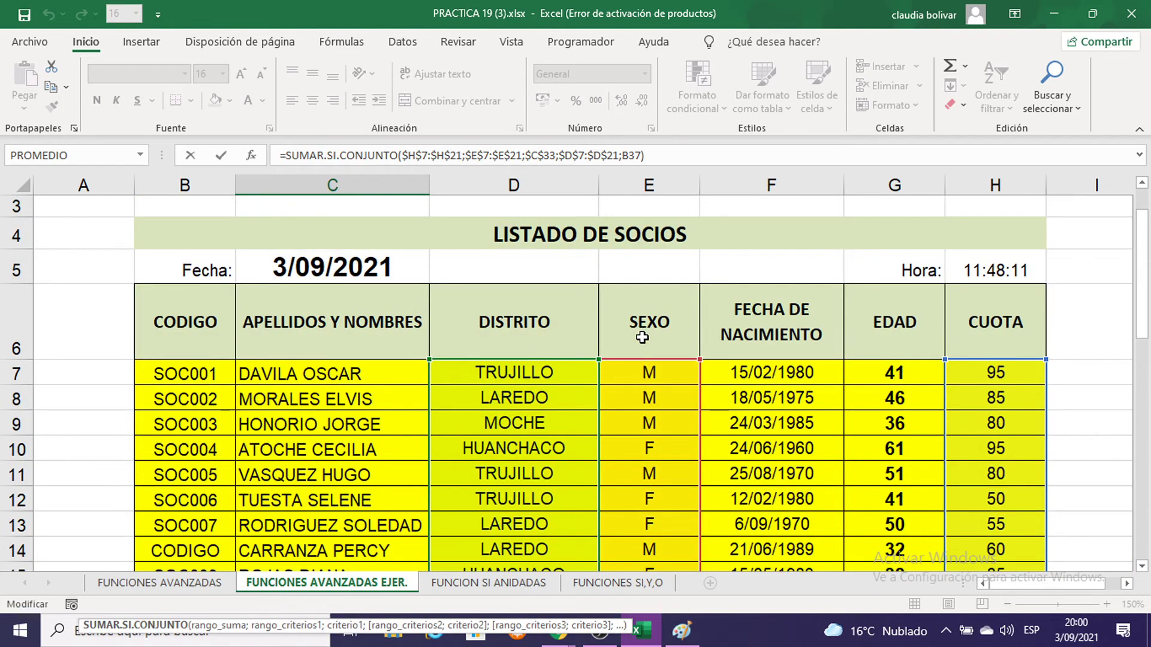
pyautogui.scroll(-1, 641, 338)
pyautogui.scroll(-4, 648, 432)
pyautogui.scroll(-6, 647, 441)
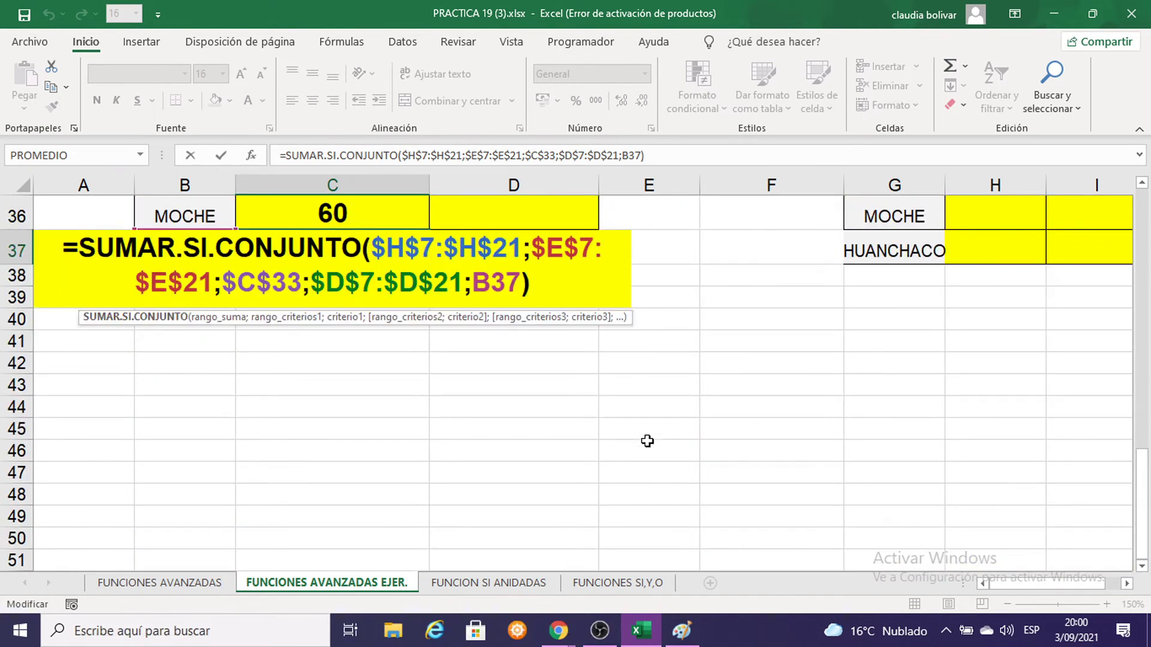
pyautogui.scroll(2, 647, 441)
pyautogui.press('Return')
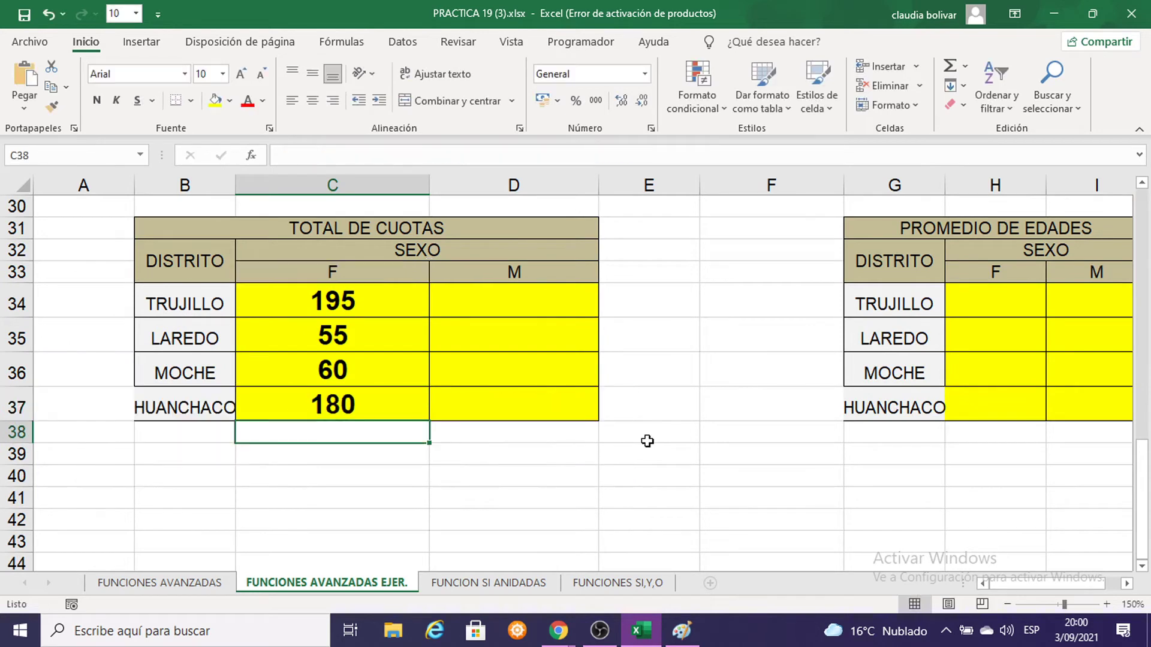
# Format the female totals C34:C37 as S/. accounting amounts at font size 11
pyautogui.moveTo(372, 300); pyautogui.dragTo(372, 398)
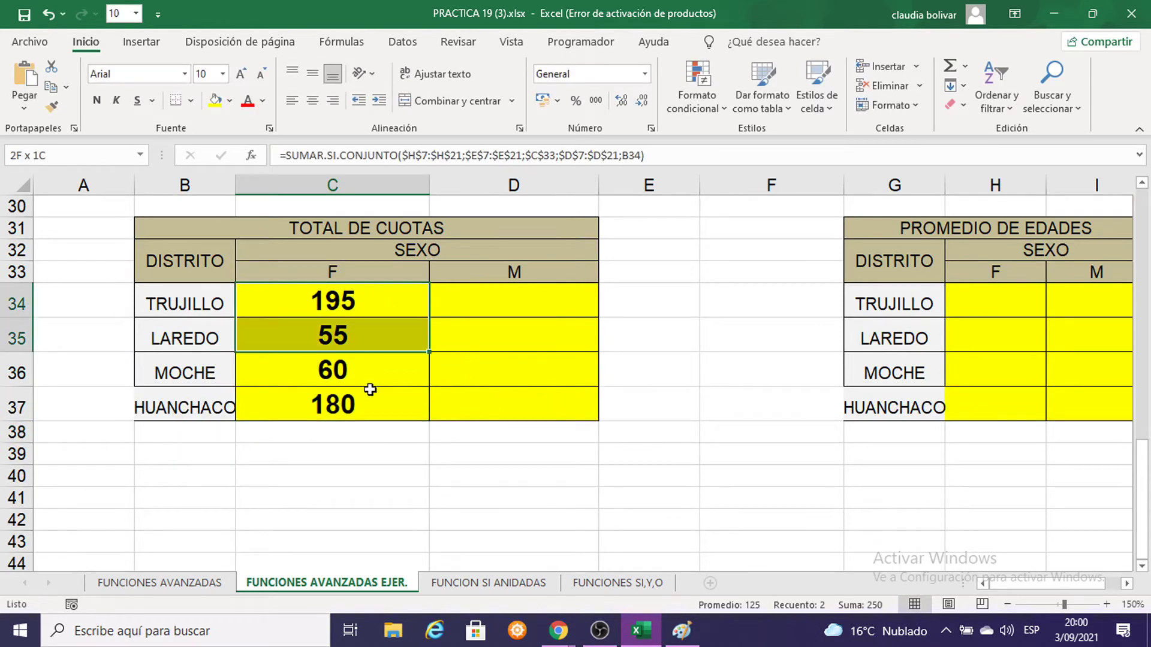
pyautogui.click(559, 100)
pyautogui.click(569, 124)
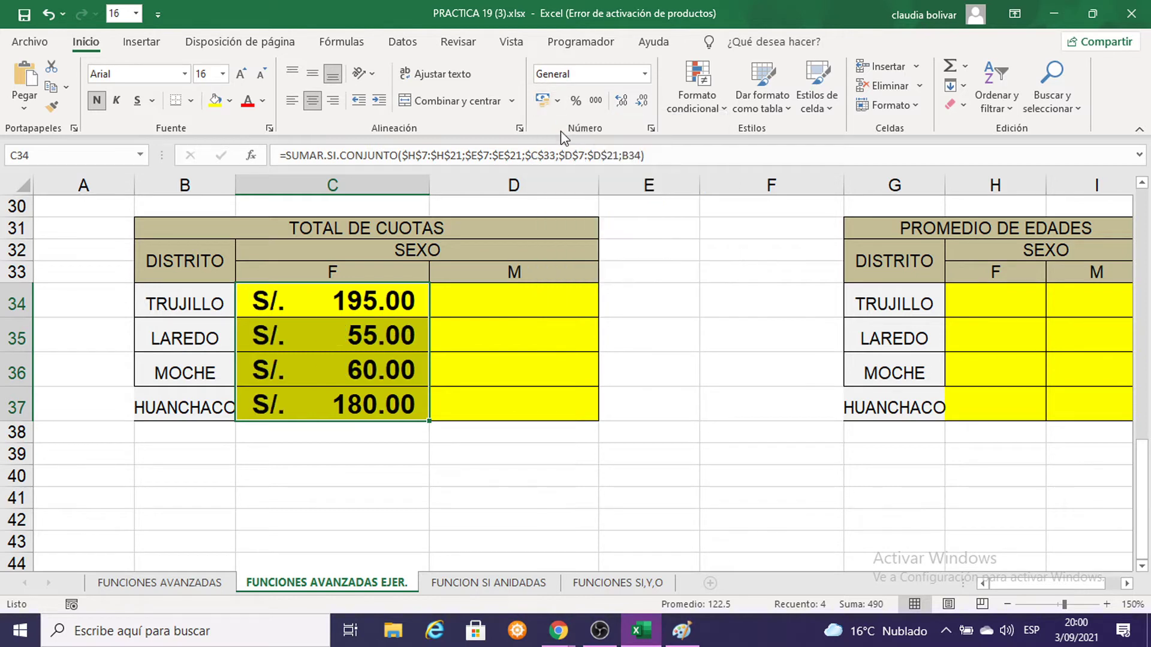
pyautogui.click(223, 74)
pyautogui.click(211, 154)
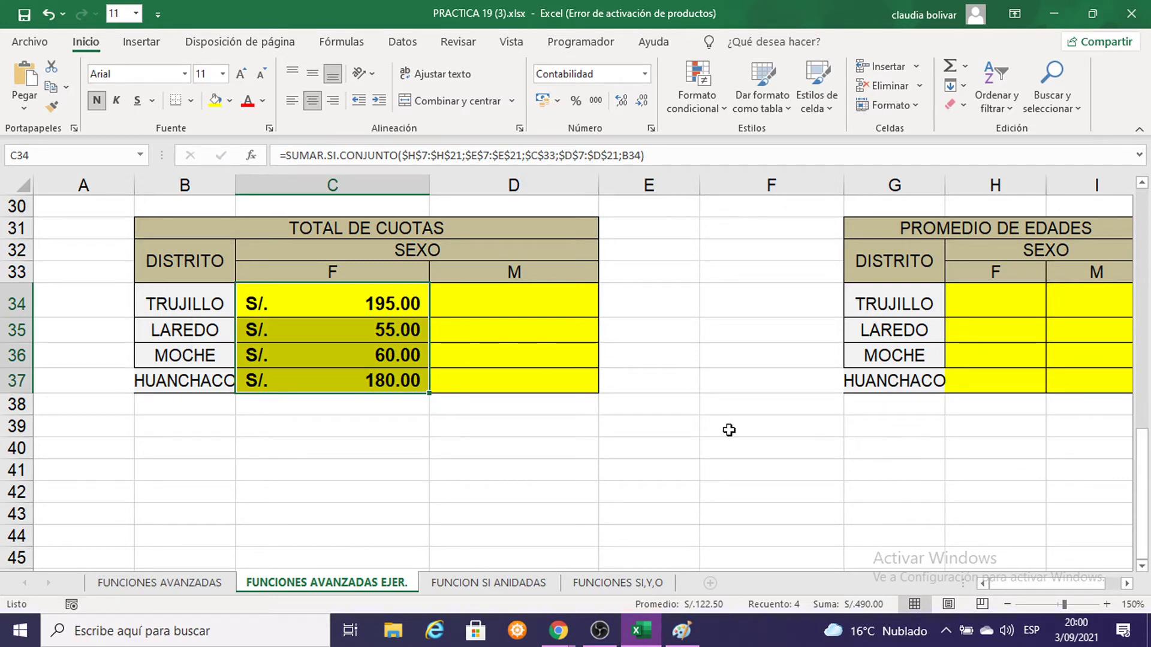
pyautogui.click(465, 294)
# Start a SUMAR.SI.CONJUNTO formula in D34 with the locked cuota sum range $H$7:$H$20
pyautogui.scroll(2, 499, 320)
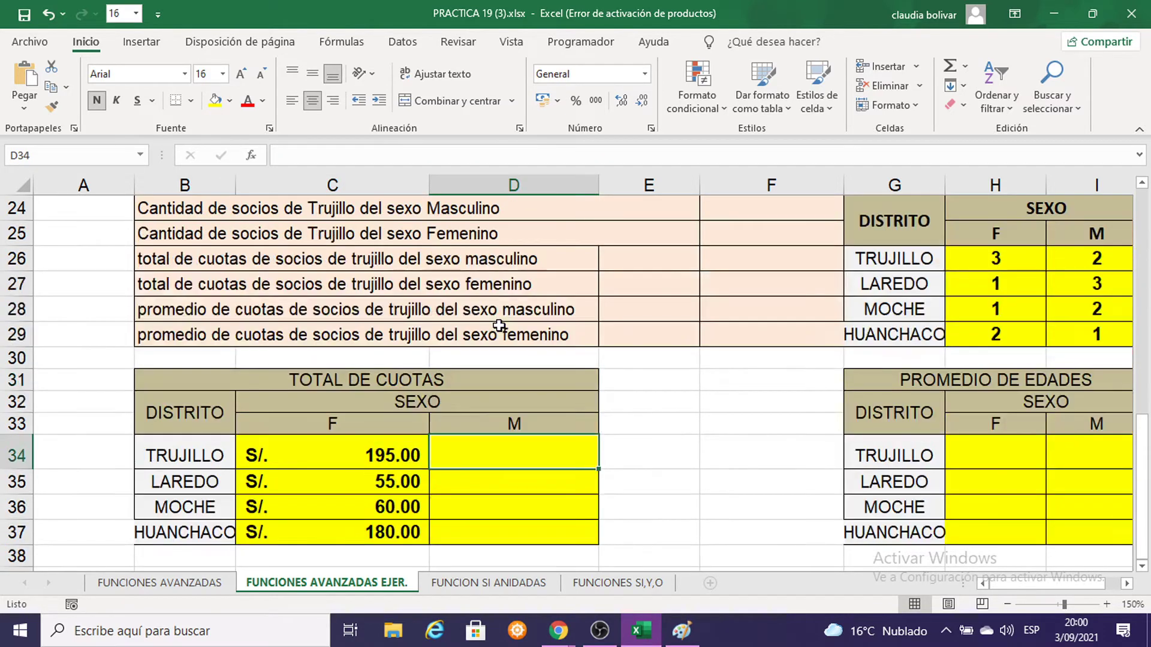
pyautogui.scroll(-1, 500, 323)
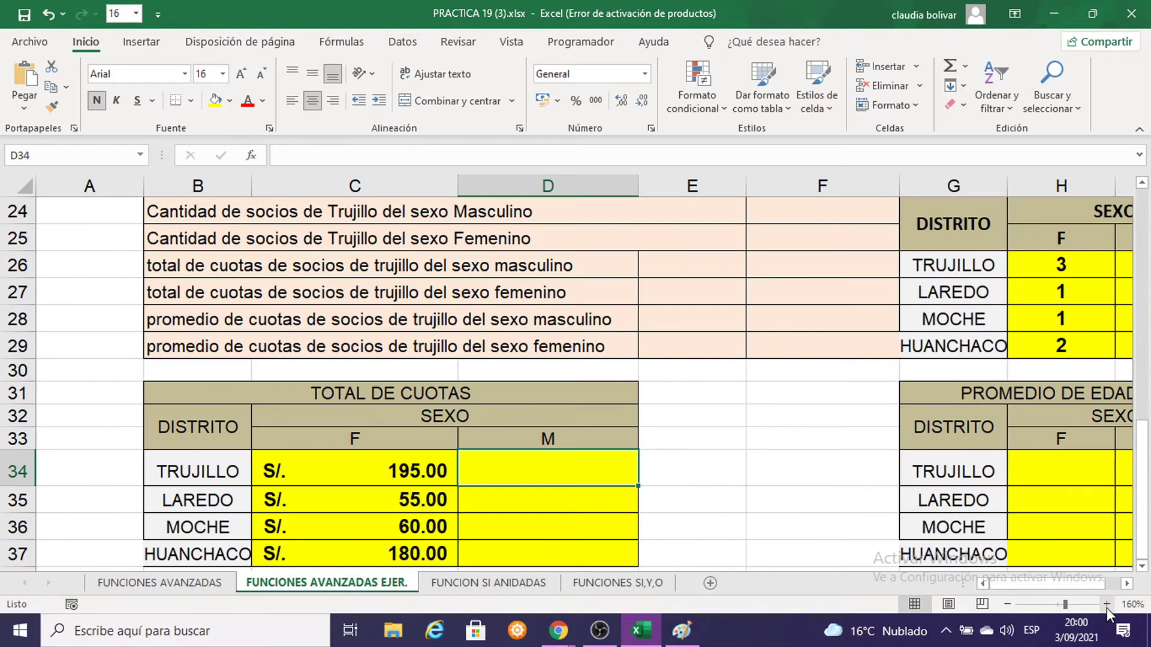
pyautogui.write('=')
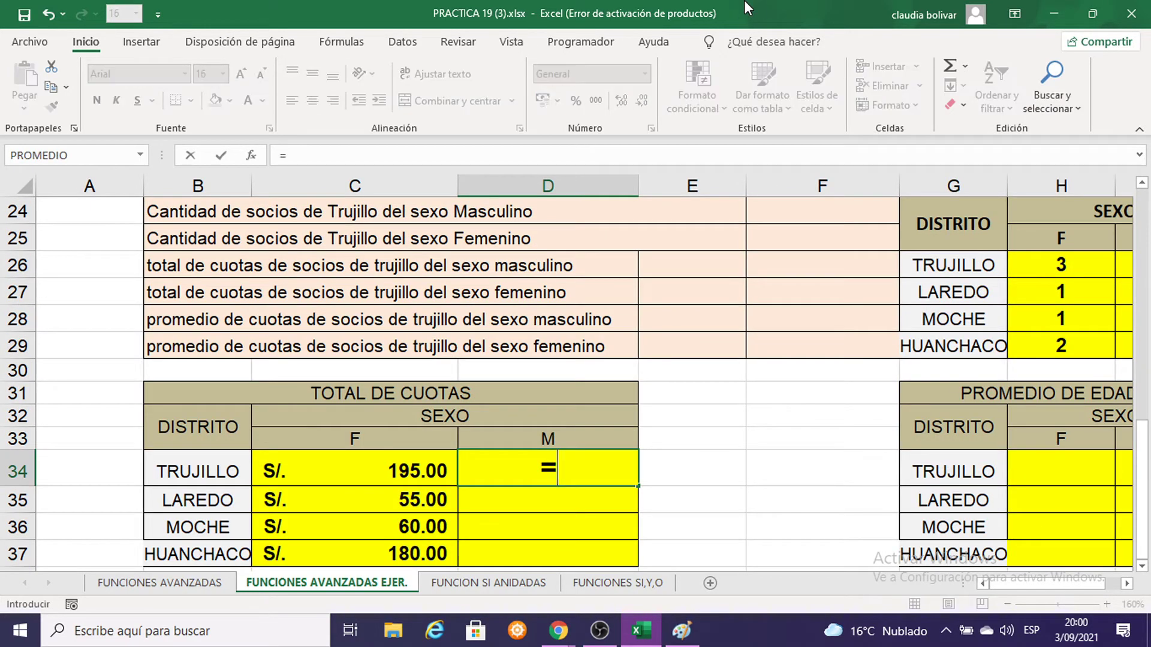
pyautogui.write('S')
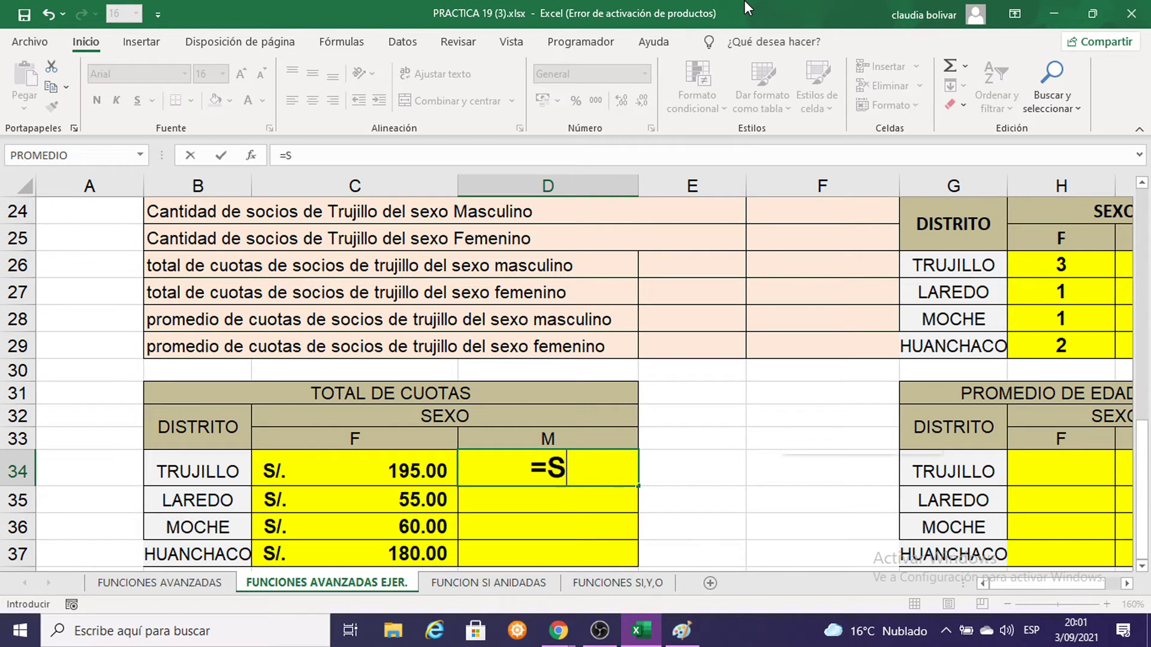
pyautogui.write('UMA')
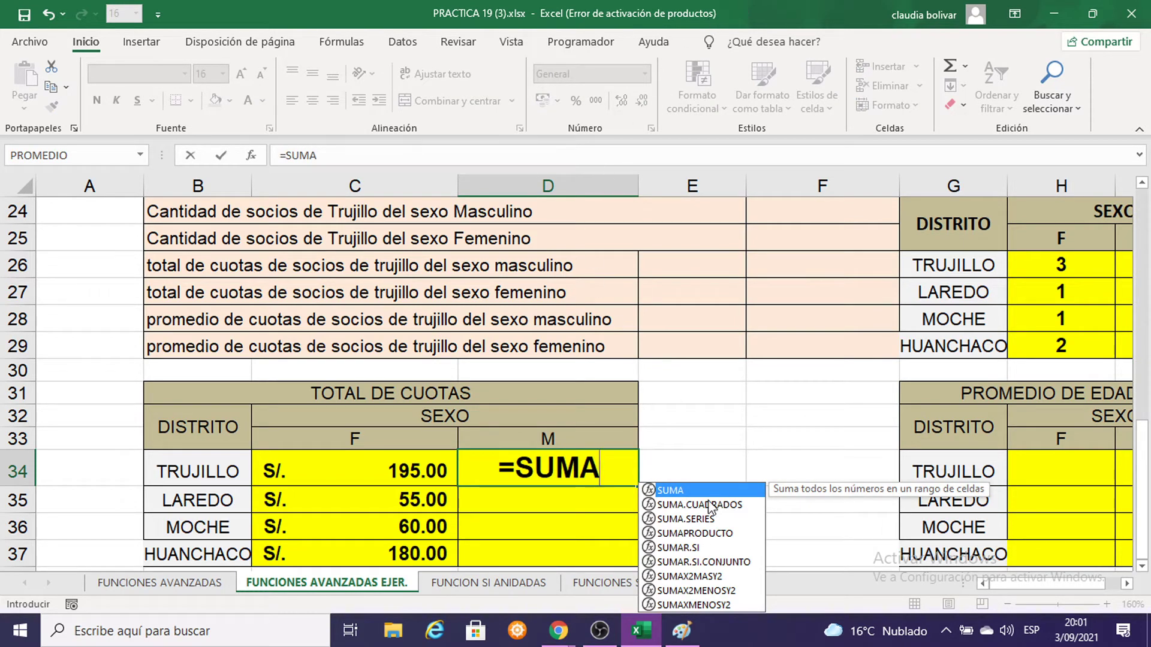
pyautogui.doubleClick(703, 562)
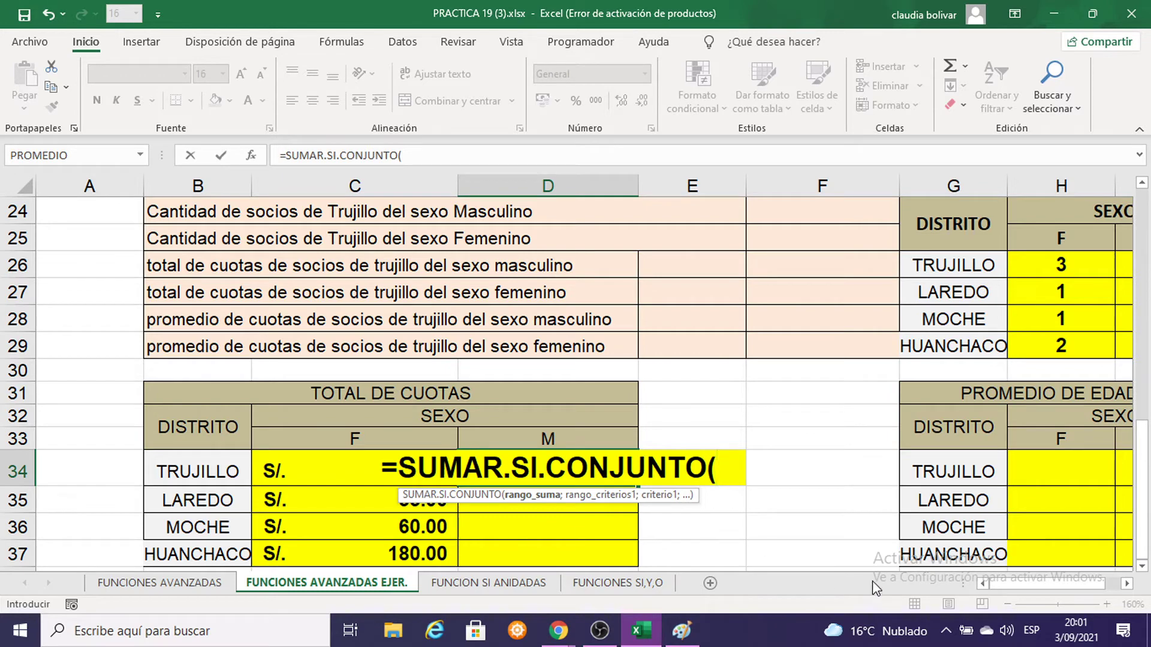
pyautogui.moveTo(1019, 583); pyautogui.dragTo(1046, 583)
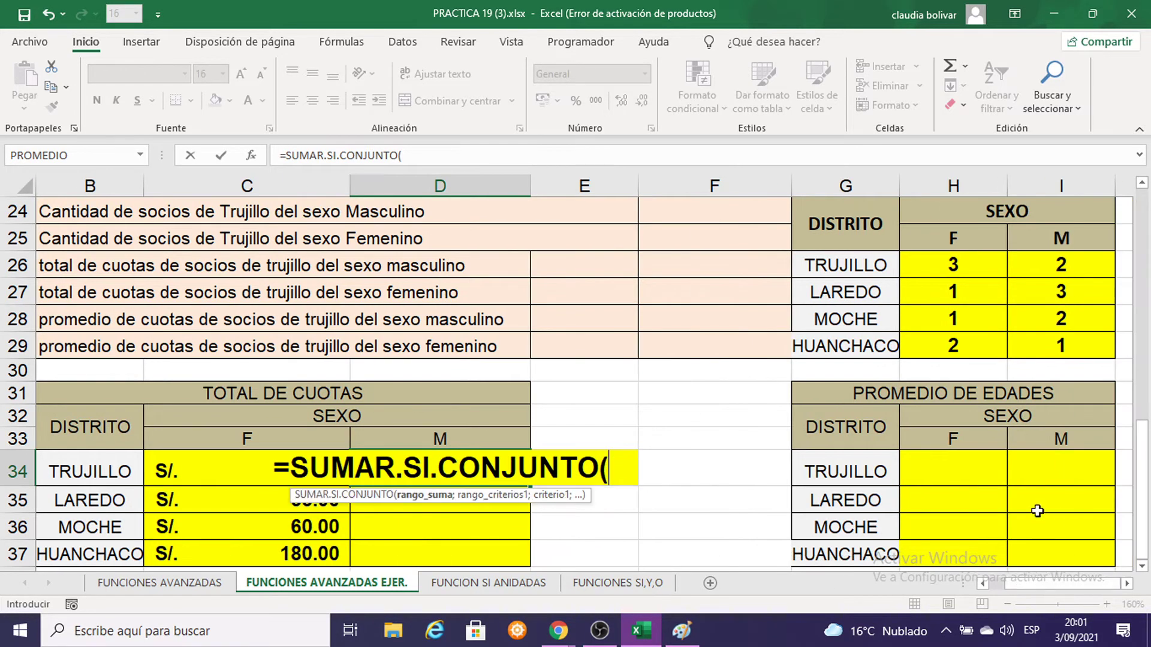
pyautogui.scroll(7, 1036, 510)
pyautogui.scroll(-1, 1036, 511)
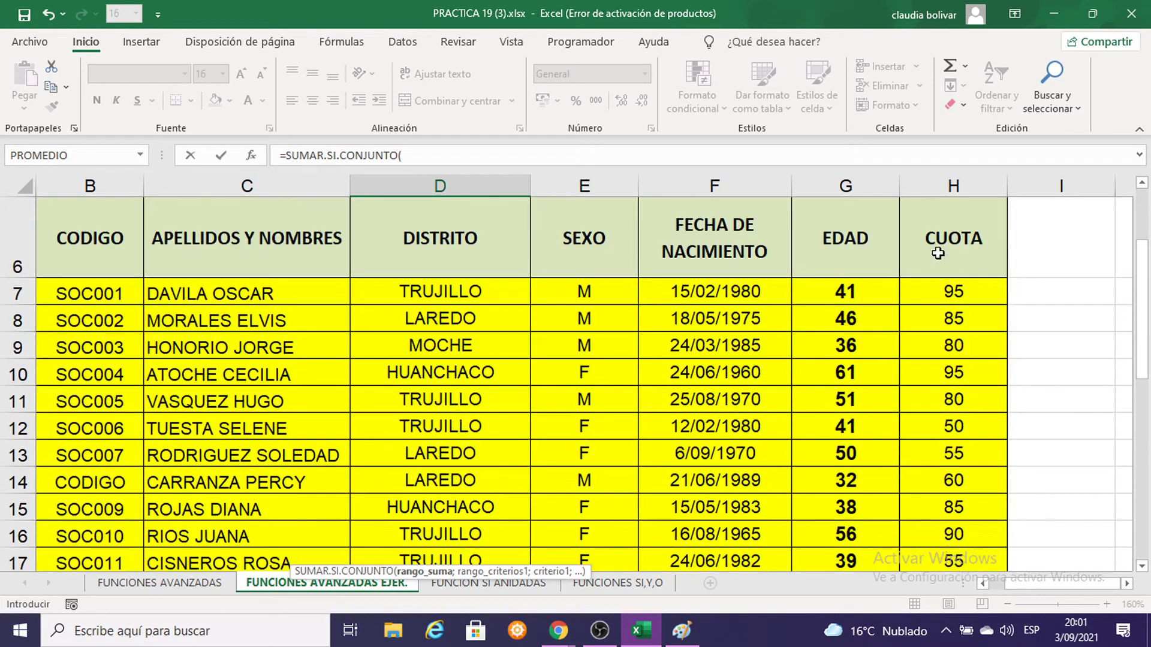
pyautogui.moveTo(945, 289)
pyautogui.mouseDown()
pyautogui.moveTo(950, 586)
pyautogui.moveTo(935, 516)
pyautogui.mouseUp()
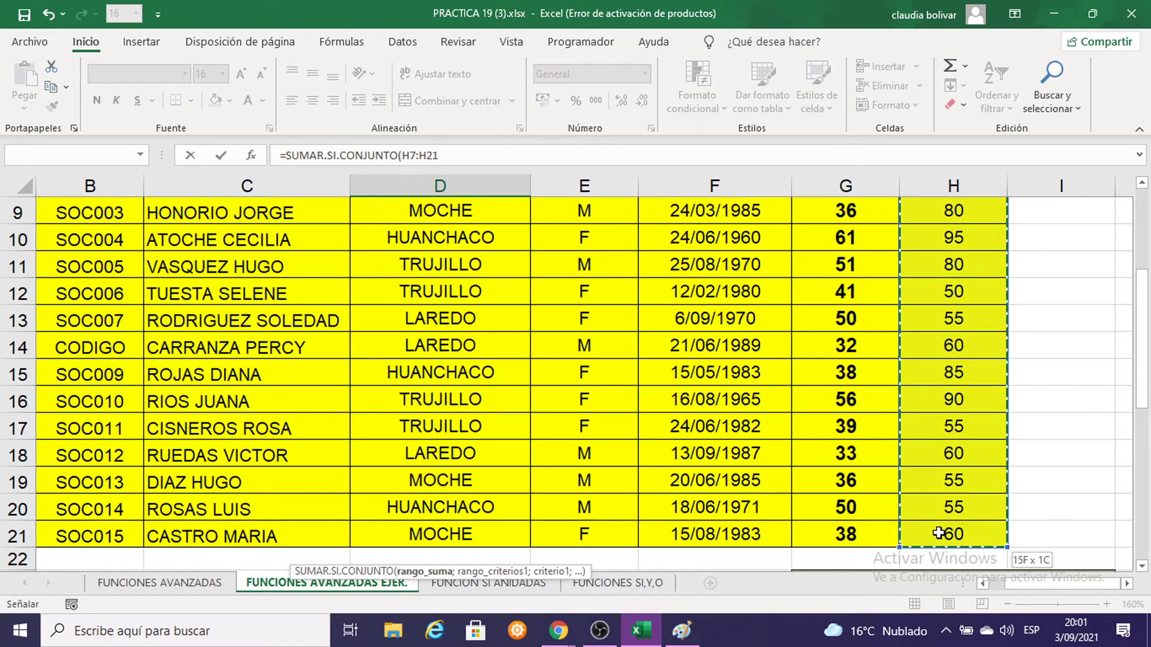
pyautogui.scroll(2, 948, 424)
pyautogui.scroll(-1, 949, 424)
pyautogui.scroll(-1, 949, 424)
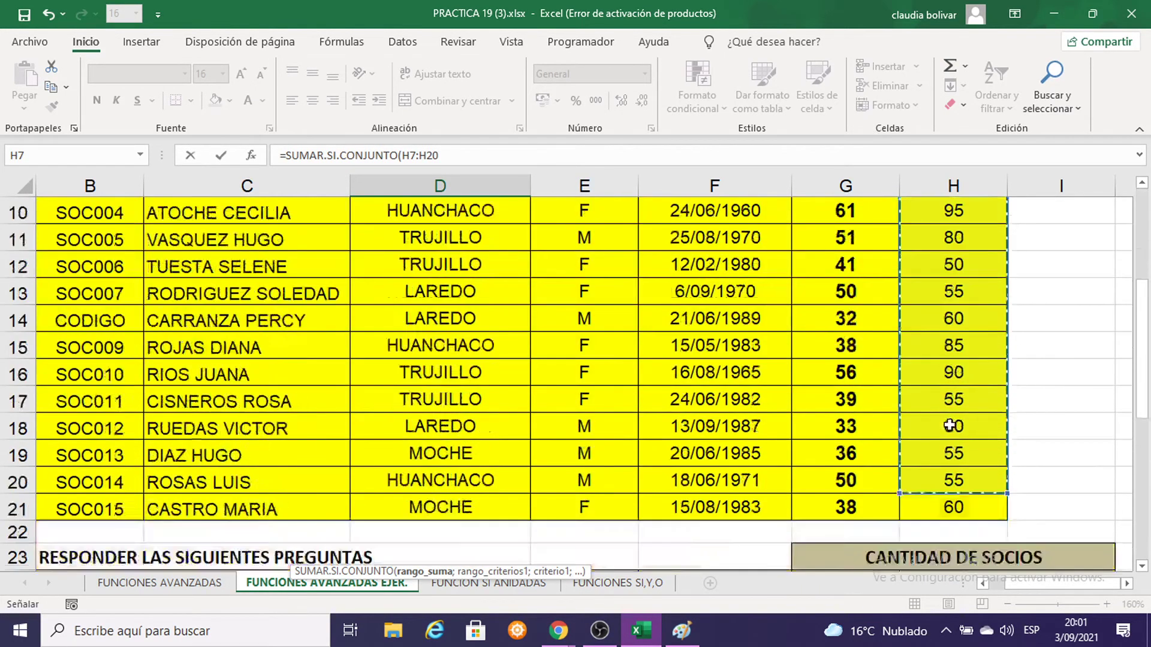
pyautogui.scroll(-3, 949, 424)
pyautogui.scroll(-3, 563, 317)
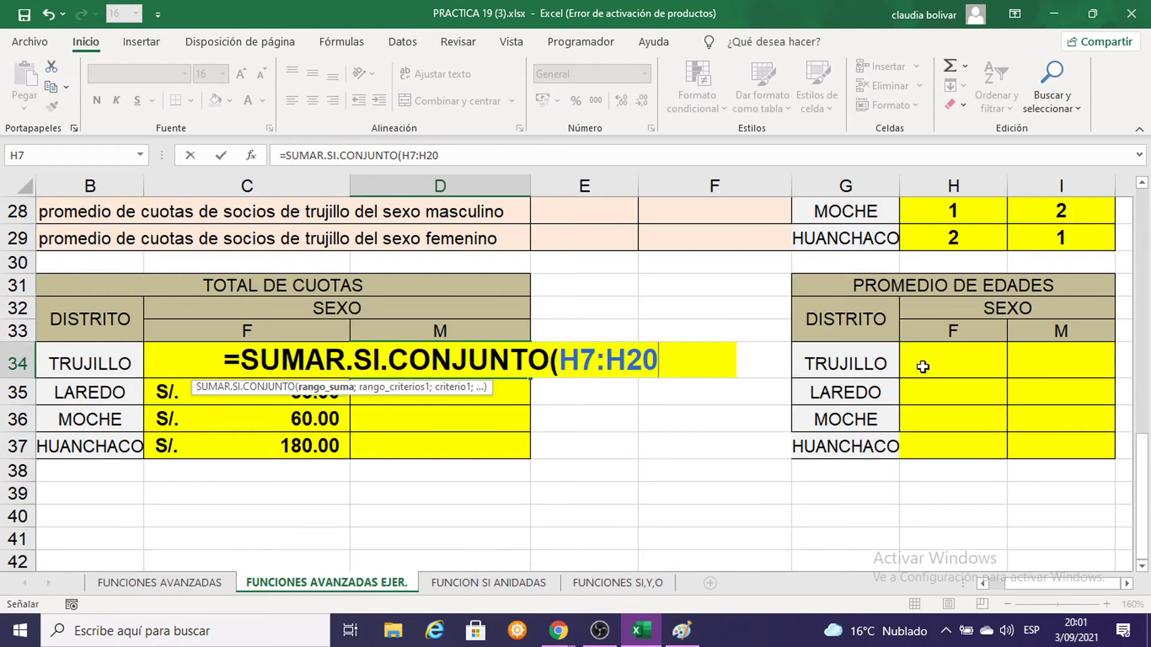
pyautogui.scroll(3, 920, 364)
pyautogui.scroll(4, 921, 380)
pyautogui.scroll(2, 920, 380)
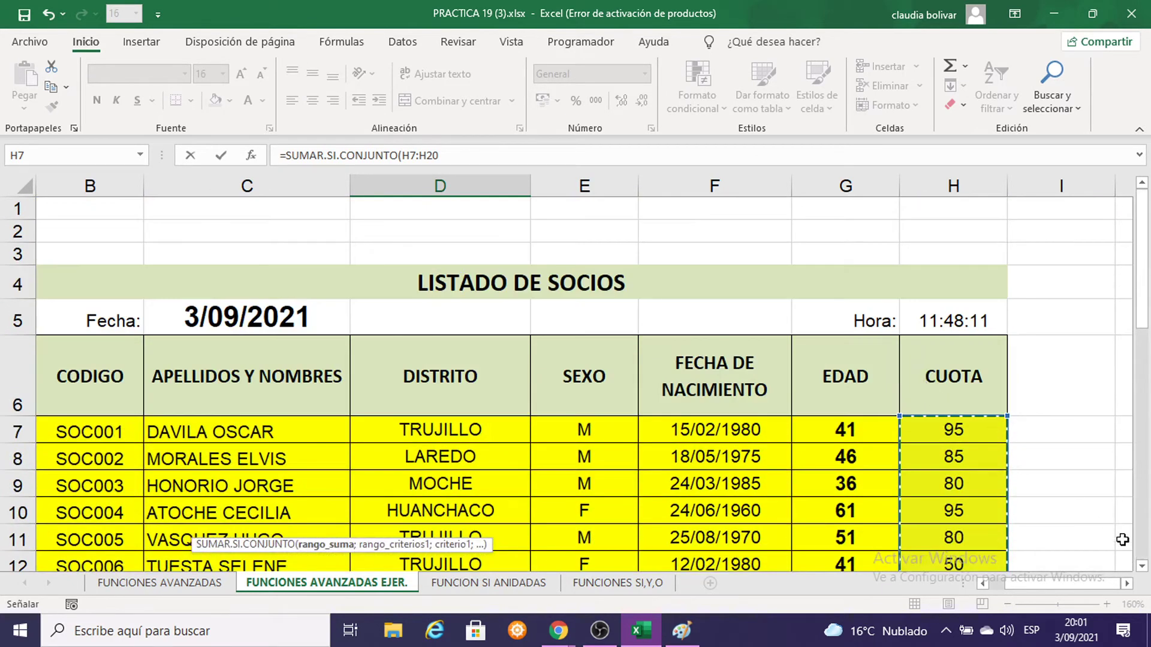
pyautogui.press('F4')
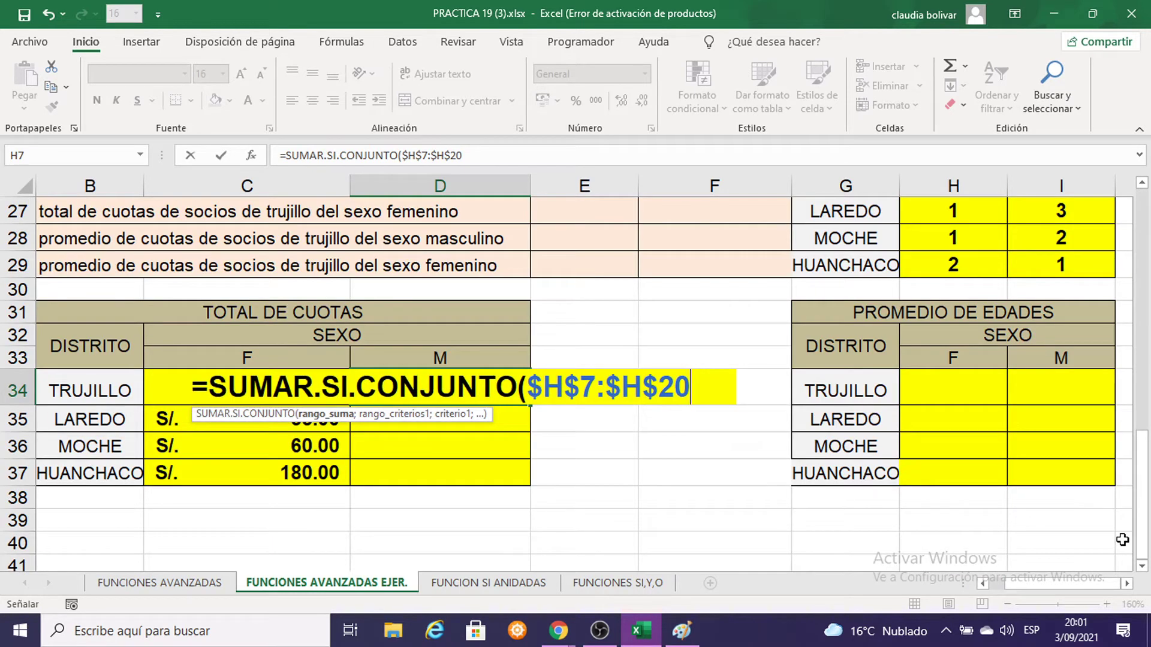
pyautogui.write(';')
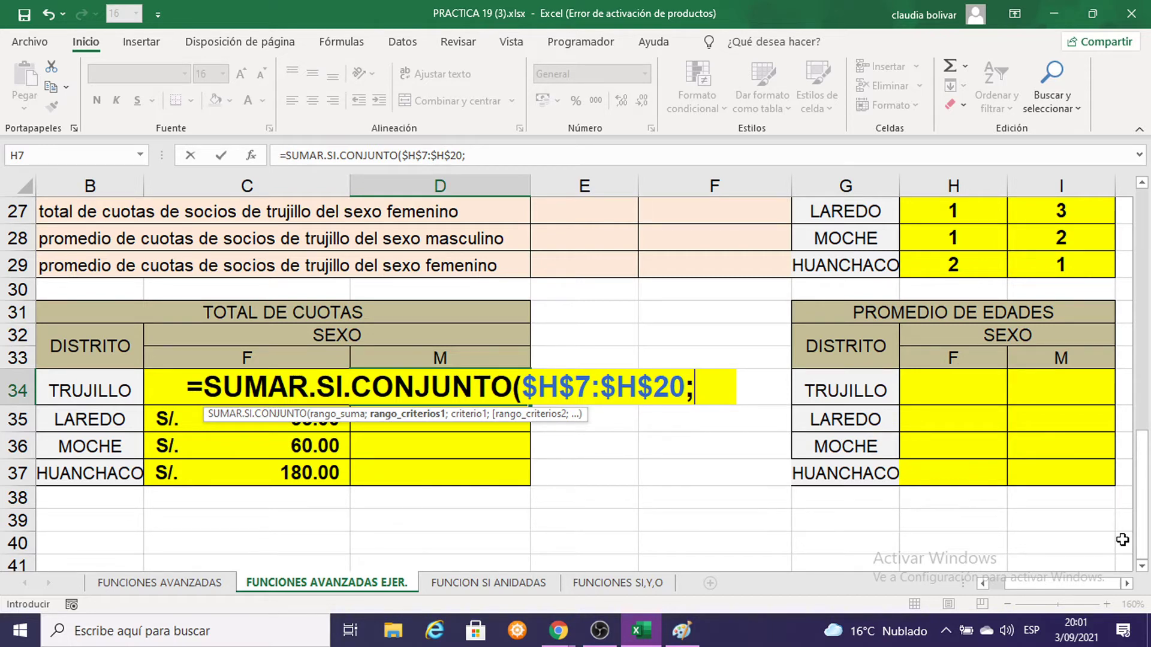
# Add the locked sexo range $E$7:$E$21, then paste a screenshot of the formula into Paint
pyautogui.scroll(2, 737, 334)
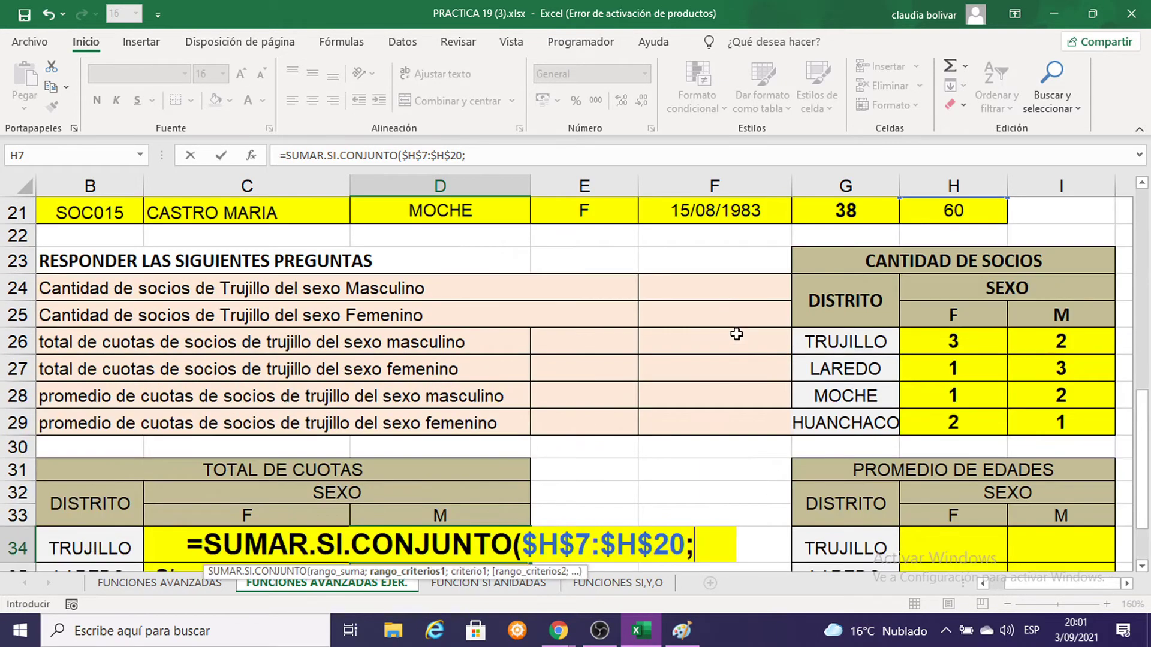
pyautogui.scroll(2, 736, 334)
pyautogui.scroll(2, 736, 336)
pyautogui.scroll(1, 524, 308)
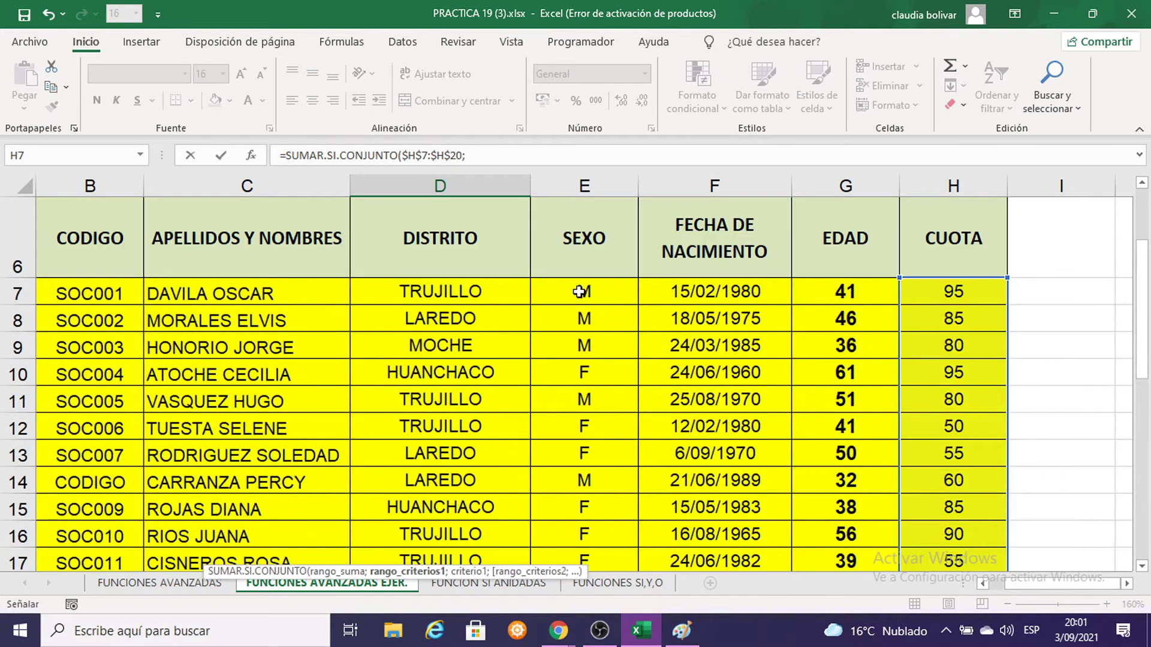
pyautogui.moveTo(579, 292)
pyautogui.mouseDown()
pyautogui.moveTo(583, 620)
pyautogui.moveTo(582, 538)
pyautogui.mouseUp()
pyautogui.scroll(3, 642, 486)
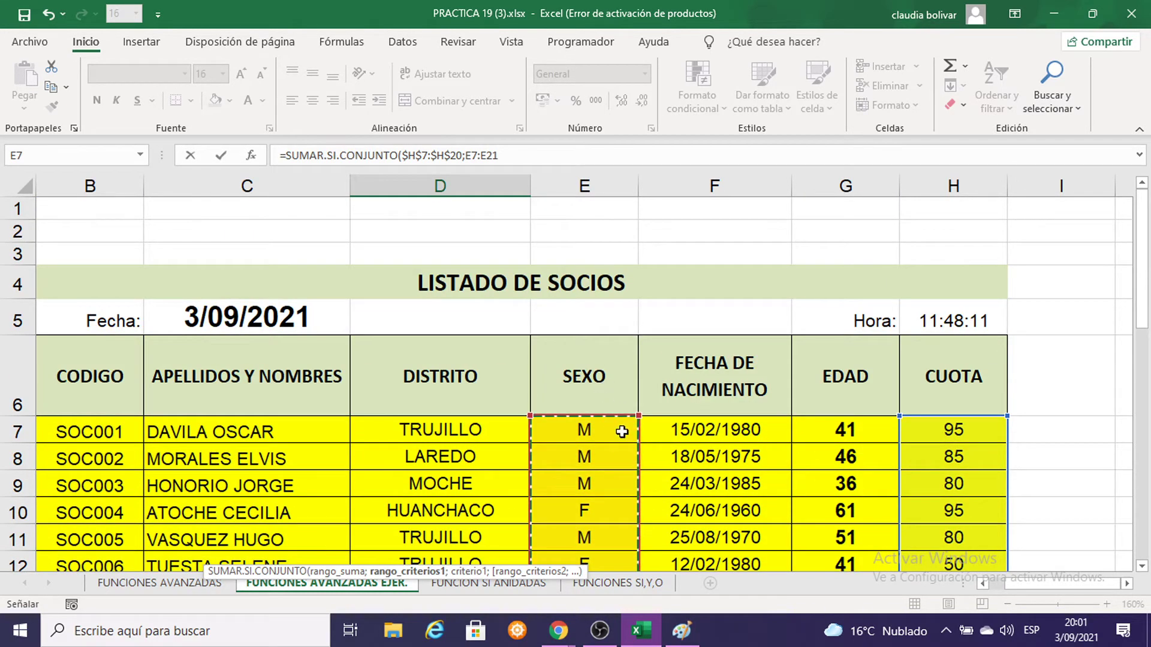
pyautogui.scroll(-4, 629, 450)
pyautogui.scroll(-1, 959, 432)
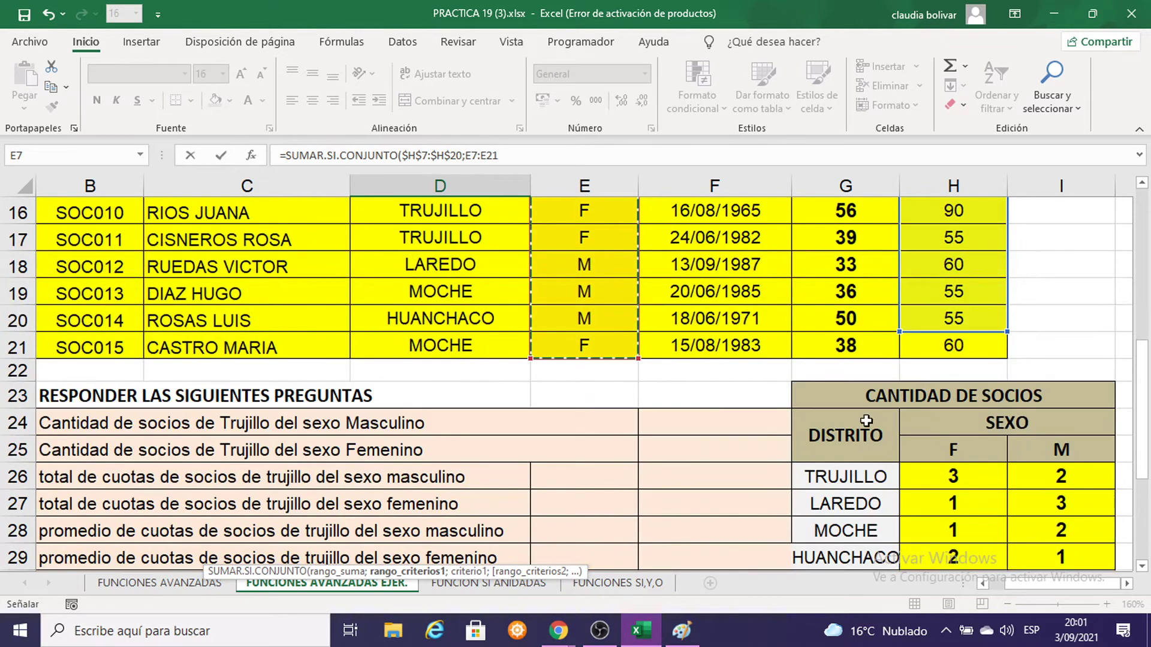
pyautogui.scroll(-2, 841, 418)
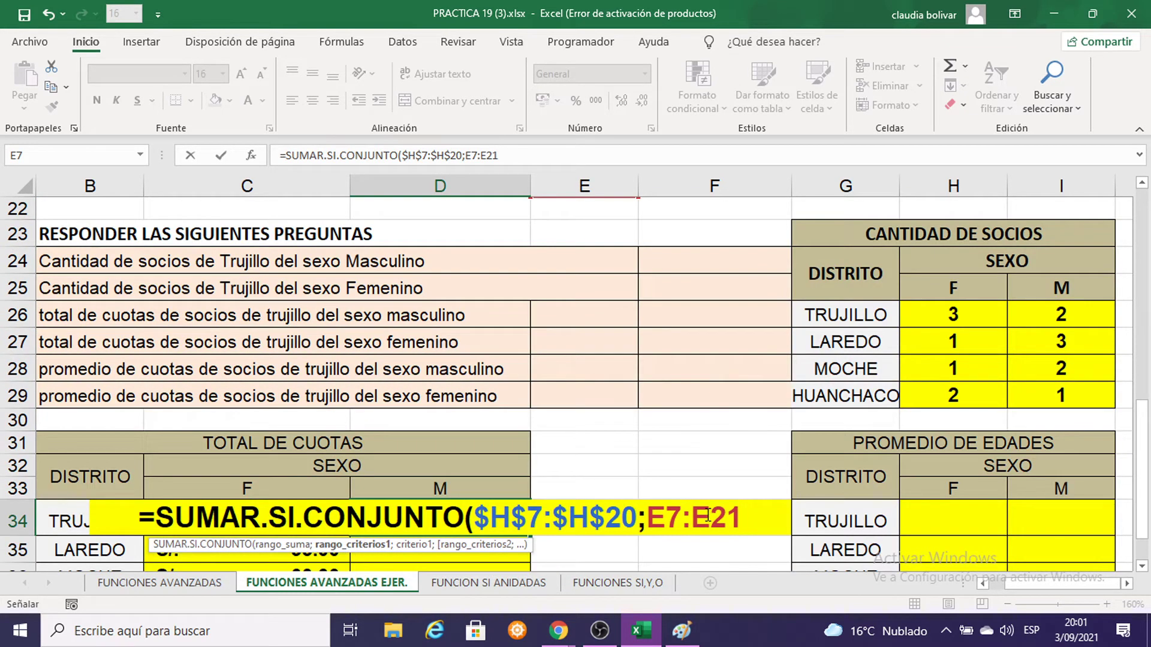
pyautogui.press('F4')
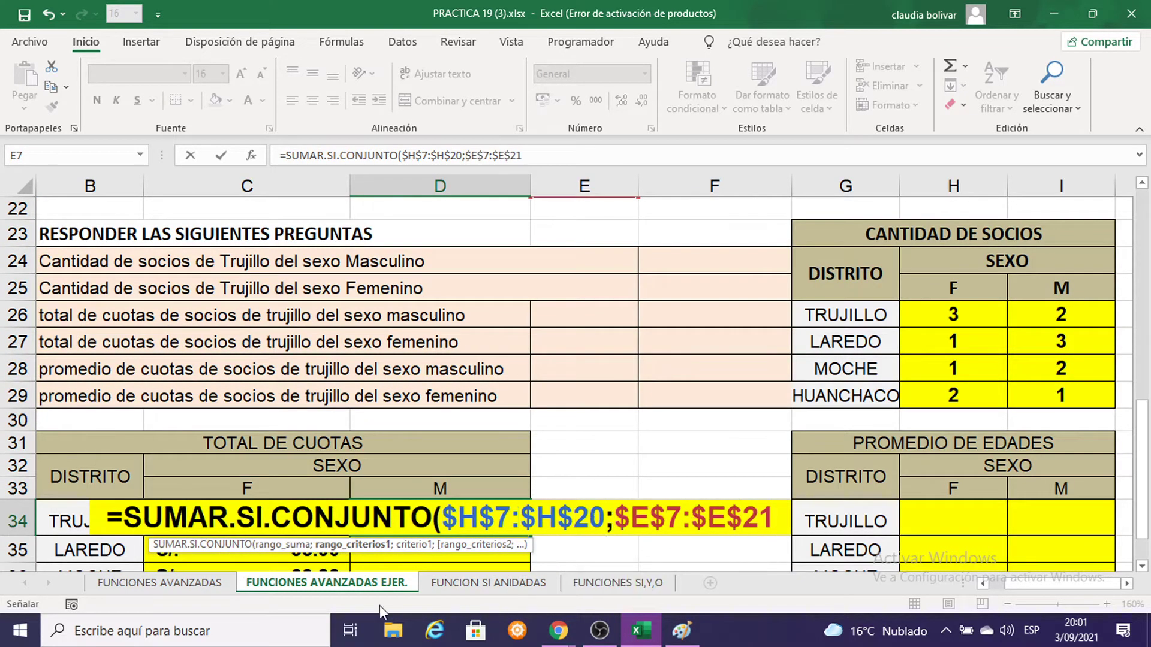
pyautogui.scroll(-1, 427, 509)
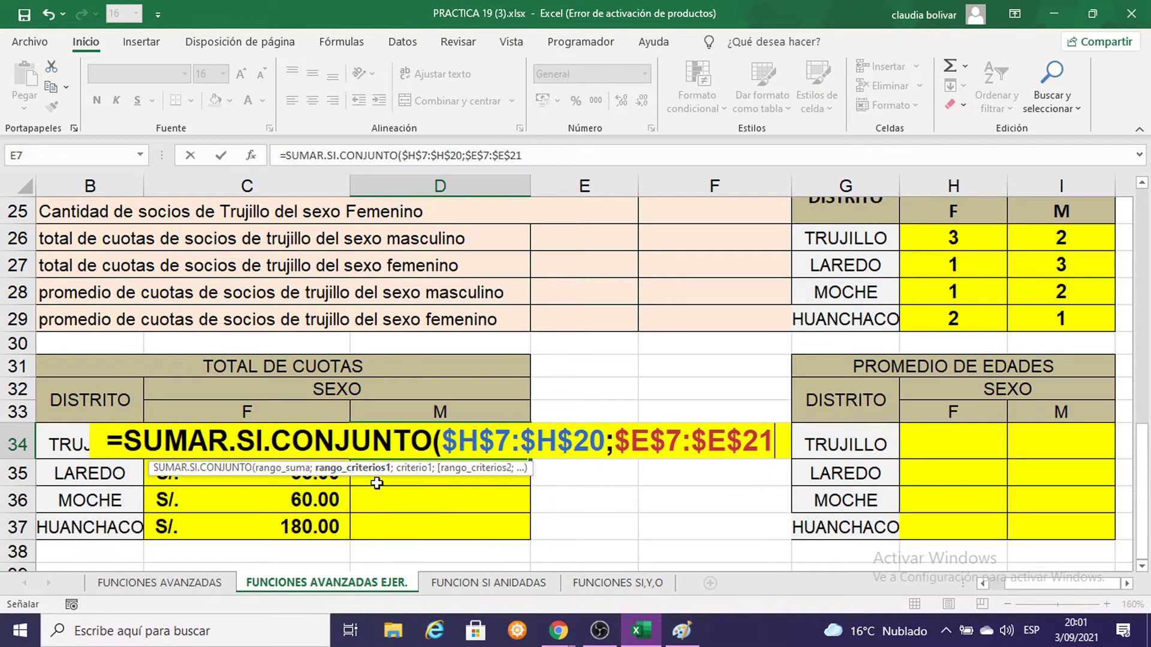
pyautogui.click(681, 635)
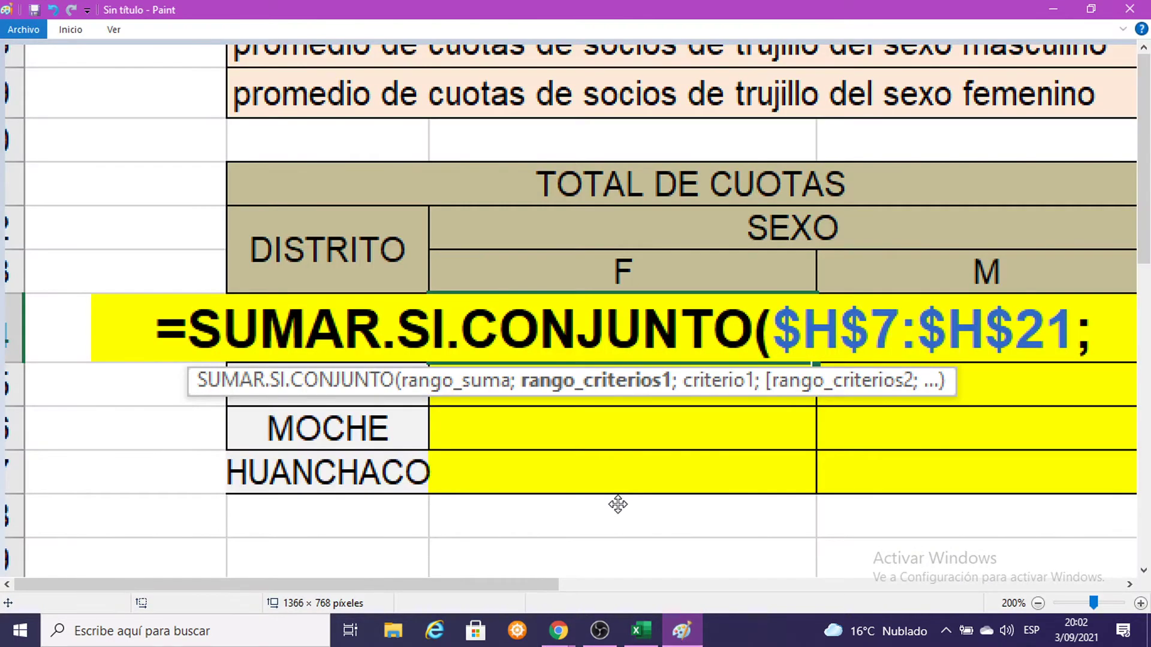
pyautogui.hotkey('ctrl', 'v')
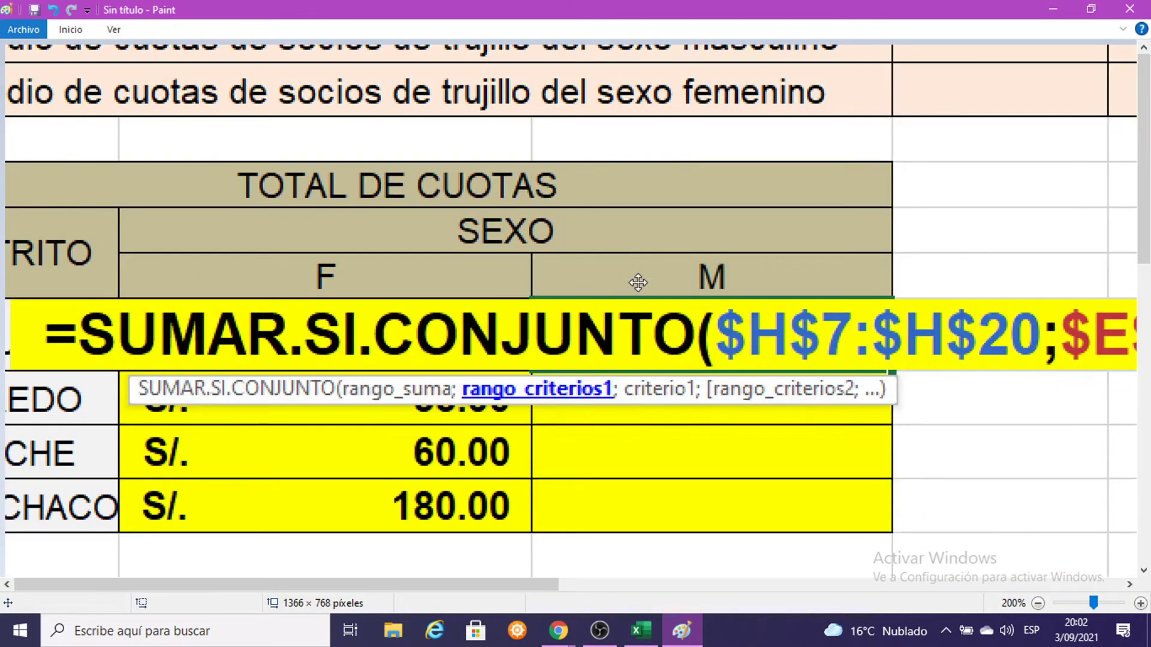
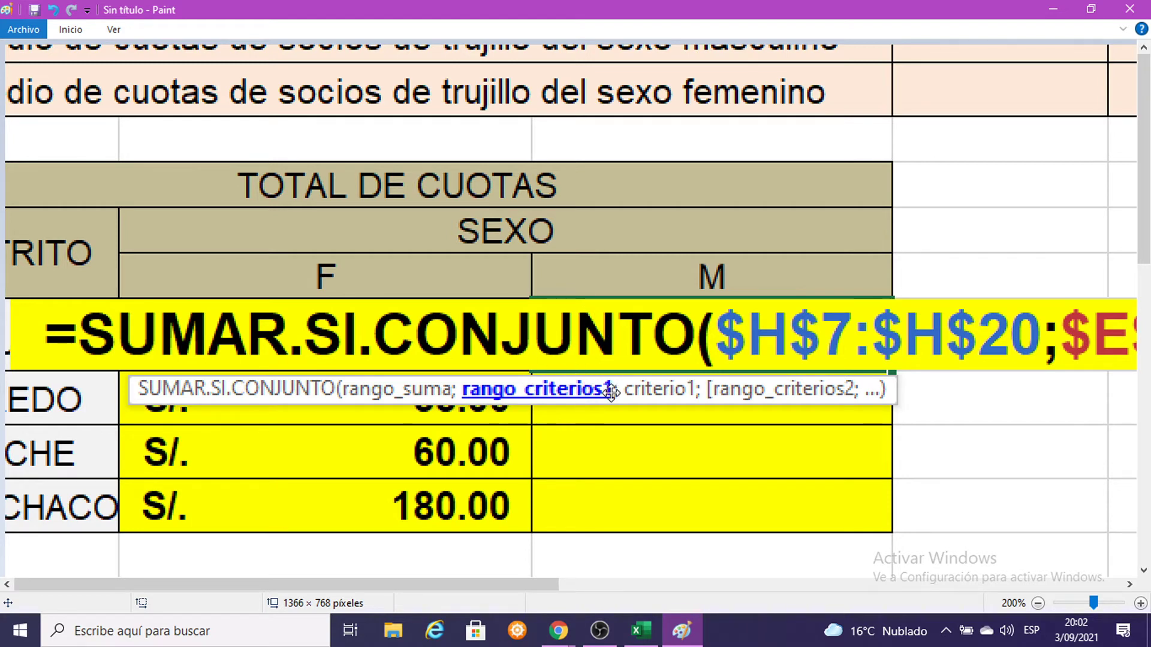
# Back in the workbook, try adding header D33 as an absolute criterion in D34's formula
pyautogui.click(1050, 9)
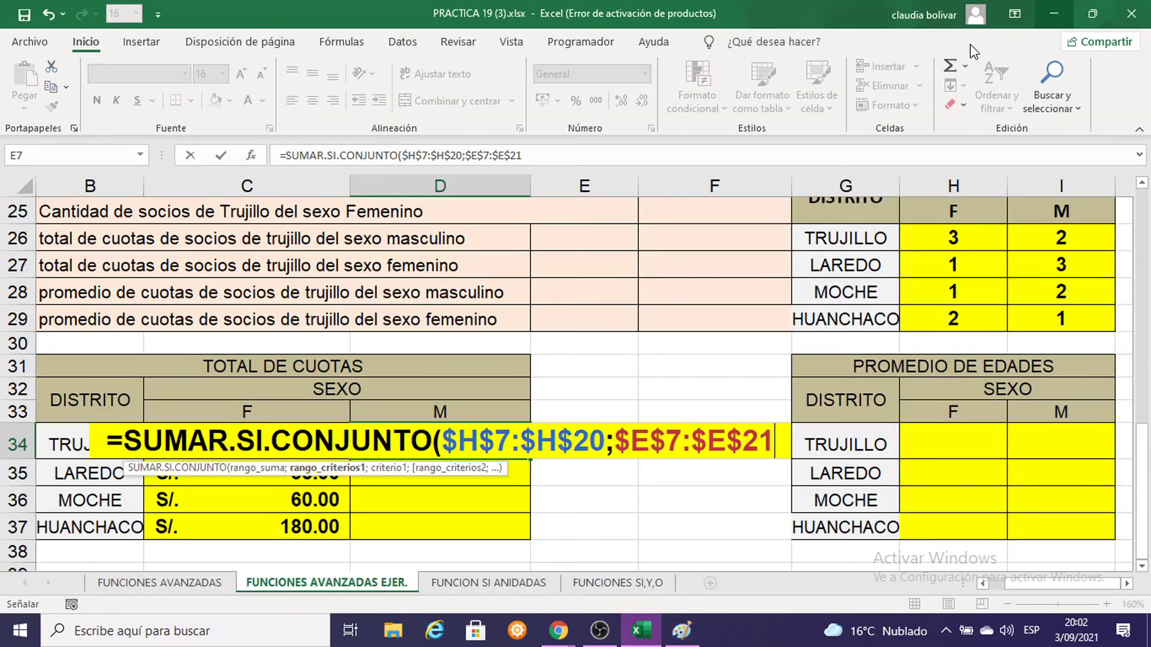
pyautogui.write(';')
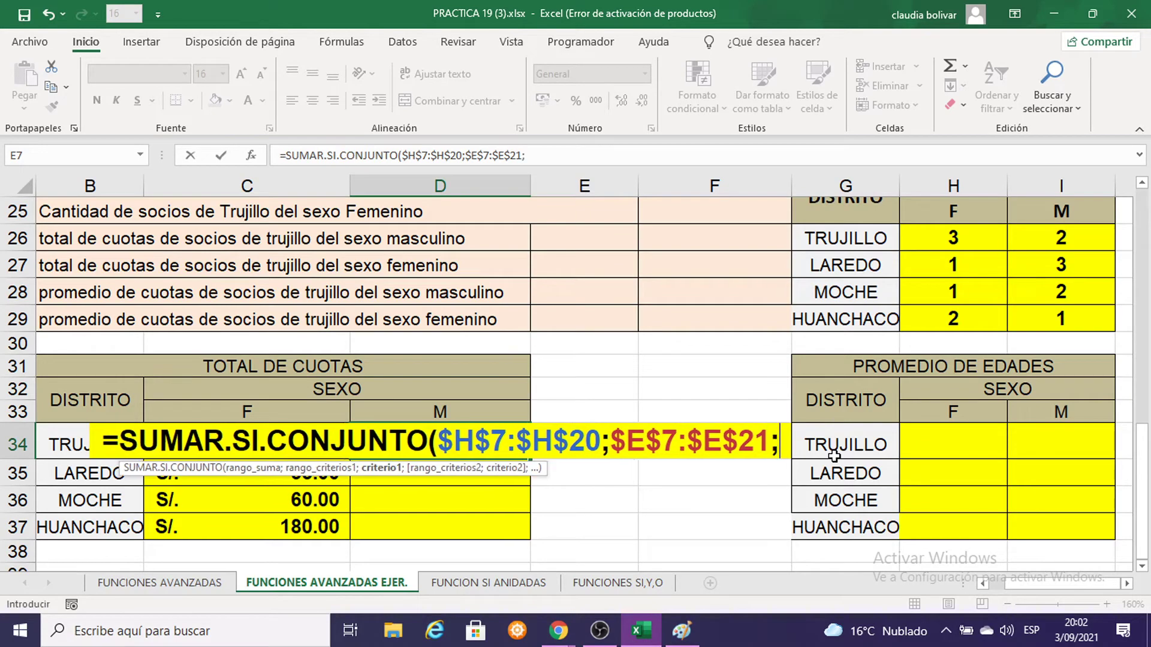
pyautogui.scroll(2, 539, 479)
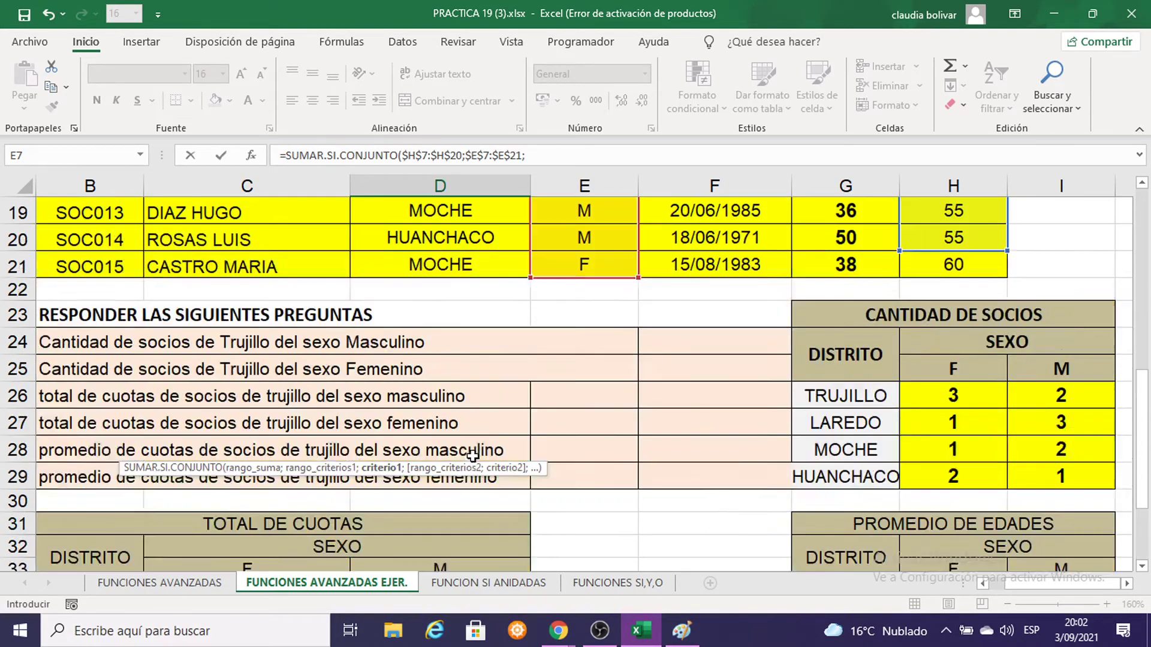
pyautogui.scroll(2, 477, 390)
pyautogui.scroll(3, 476, 389)
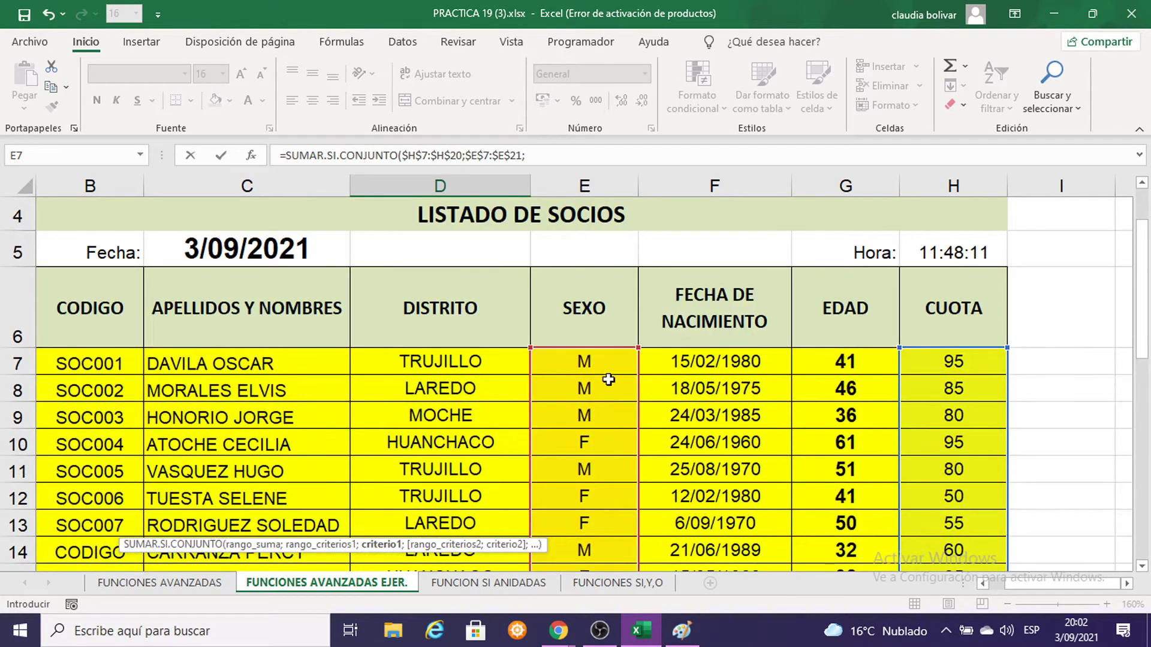
pyautogui.scroll(-4, 598, 426)
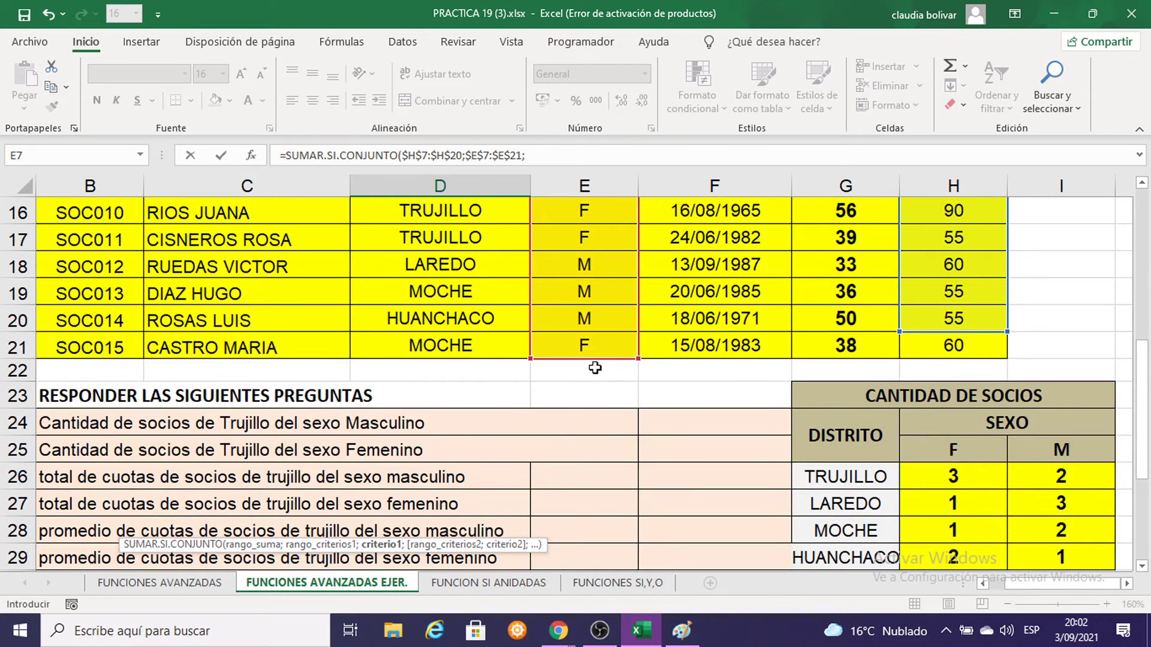
pyautogui.scroll(-3, 622, 401)
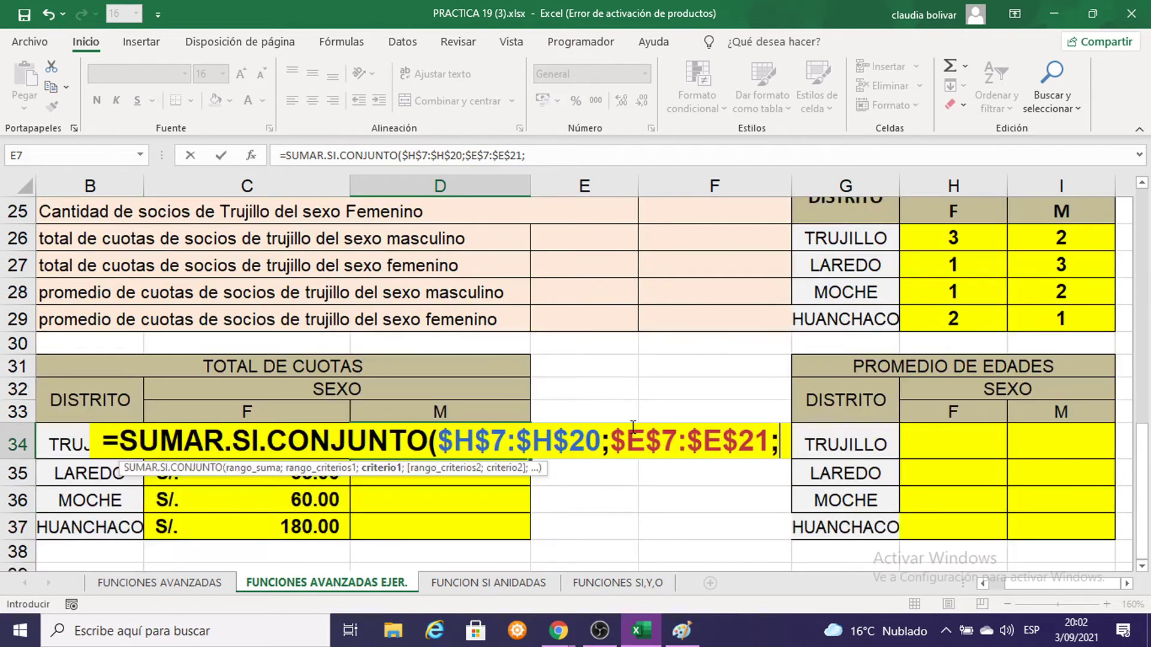
pyautogui.click(429, 413)
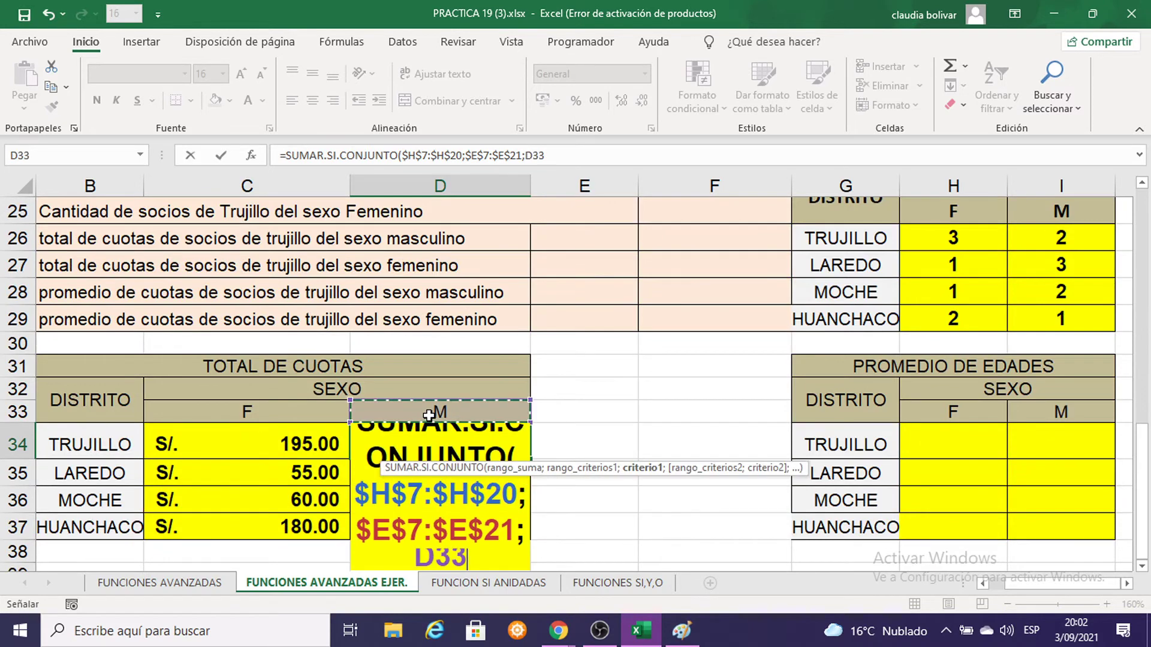
pyautogui.scroll(-2, 433, 412)
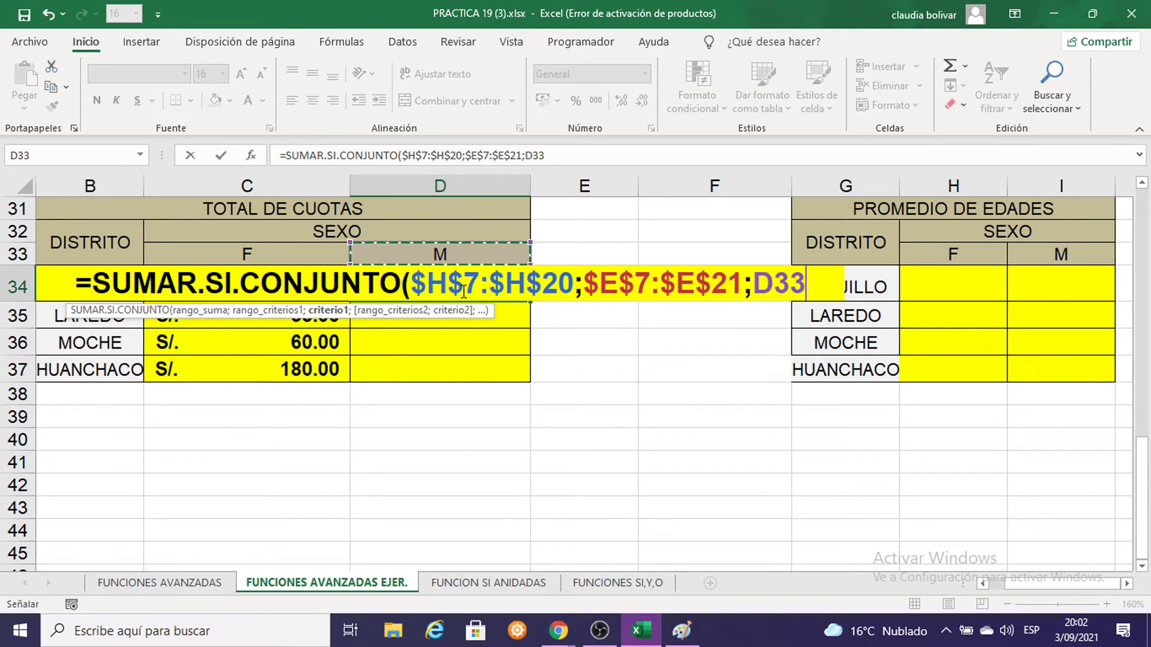
pyautogui.press('F4')
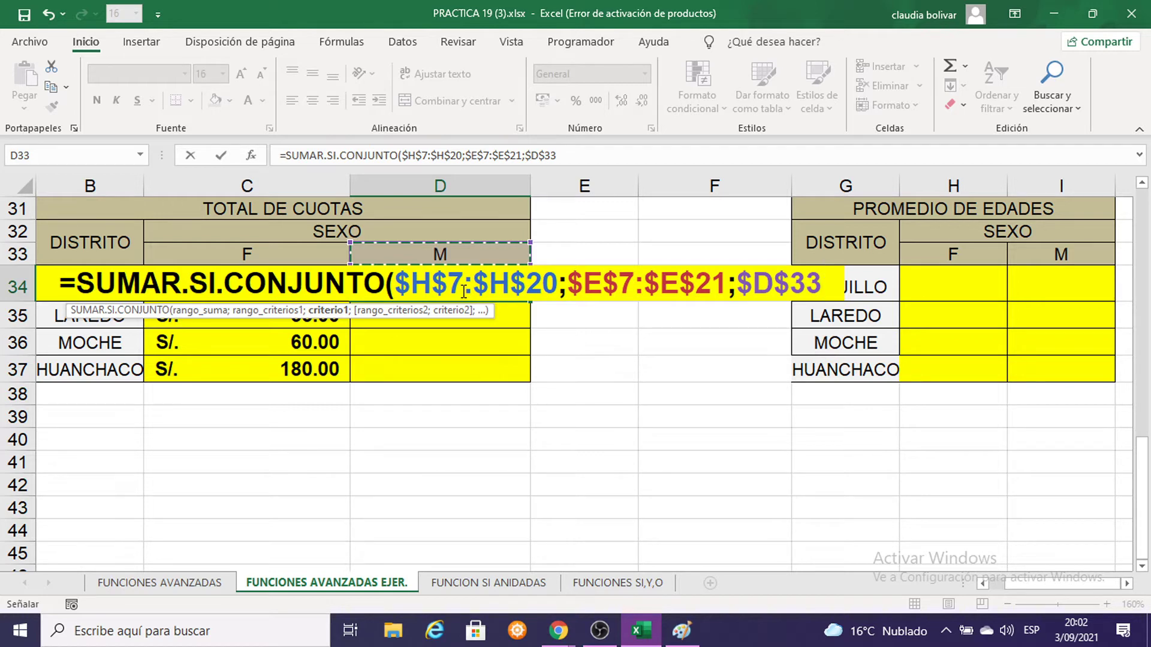
pyautogui.press('F8')
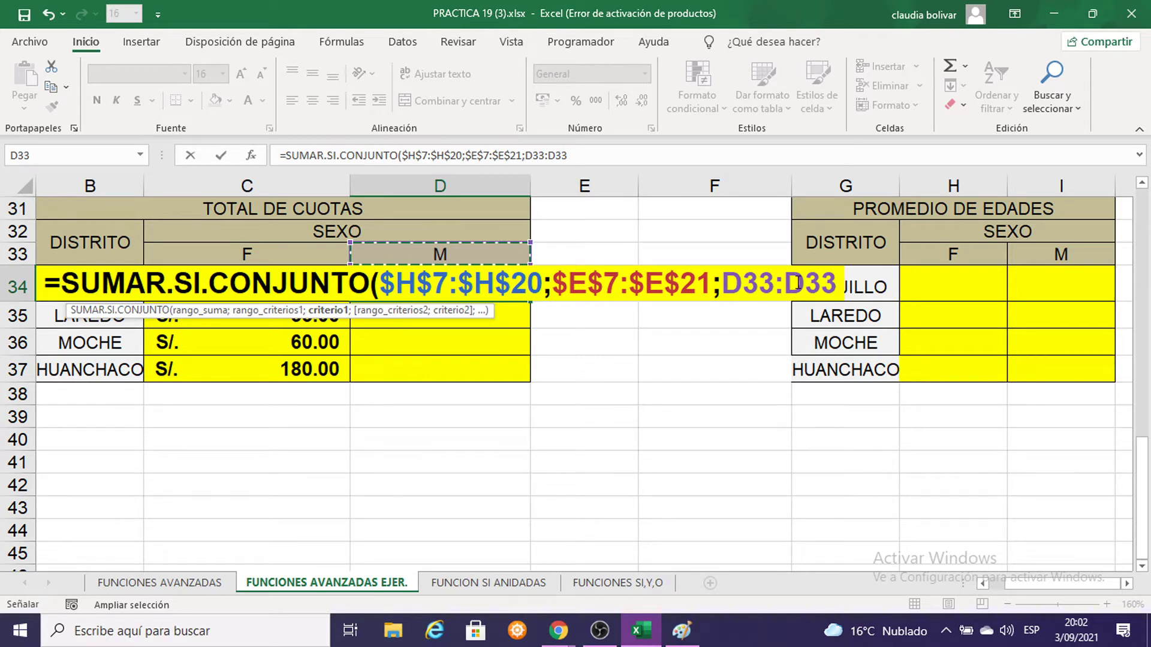
# Erase the D33 reference and cancel the unfinished SUMAR.SI.CONJUNTO formula, leaving D34 empty
pyautogui.press('BackSpace')
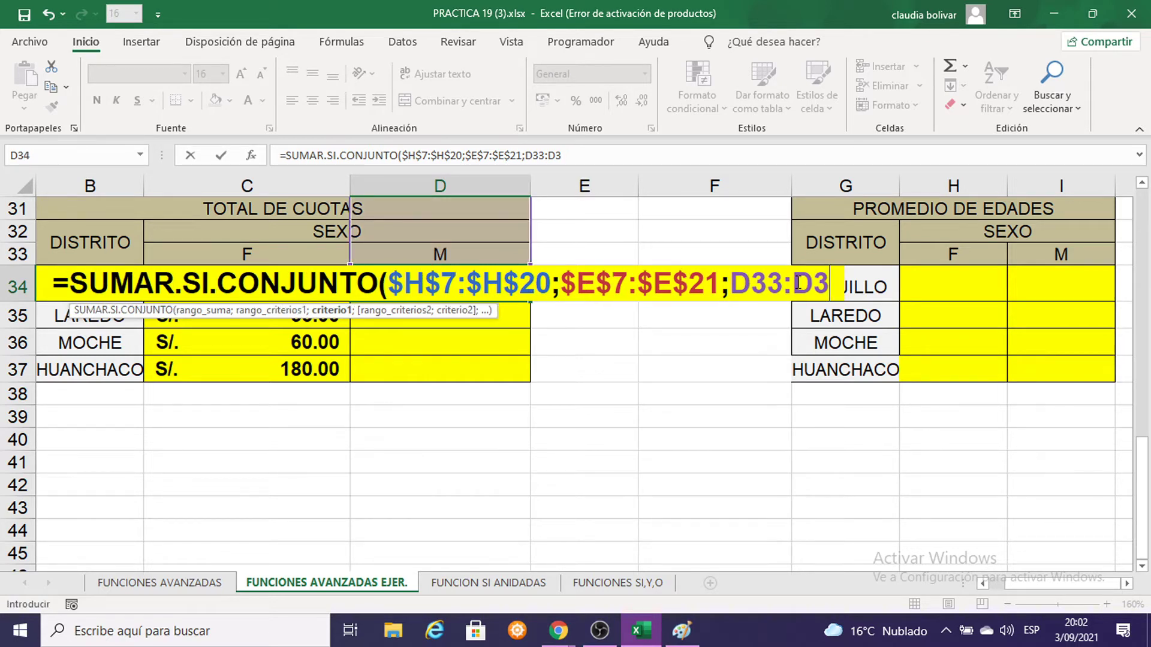
pyautogui.press('BackSpace')
pyautogui.press('BackSpace')
pyautogui.press('BackSpace')
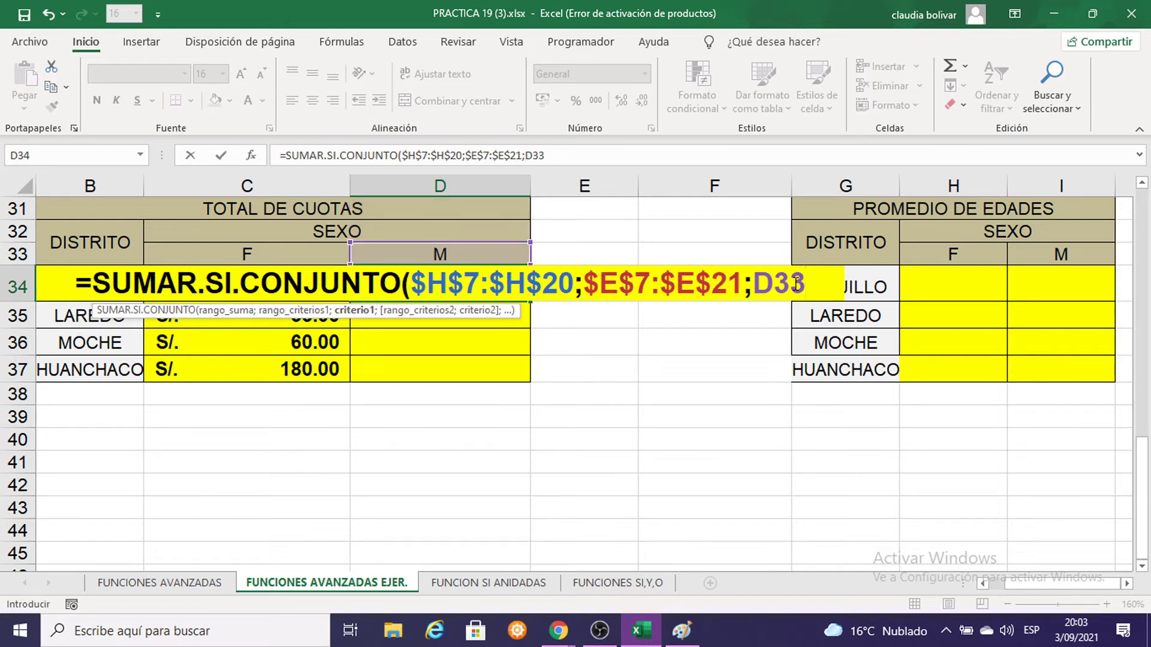
pyautogui.press('BackSpace')
pyautogui.press('BackSpace')
pyautogui.press('BackSpace')
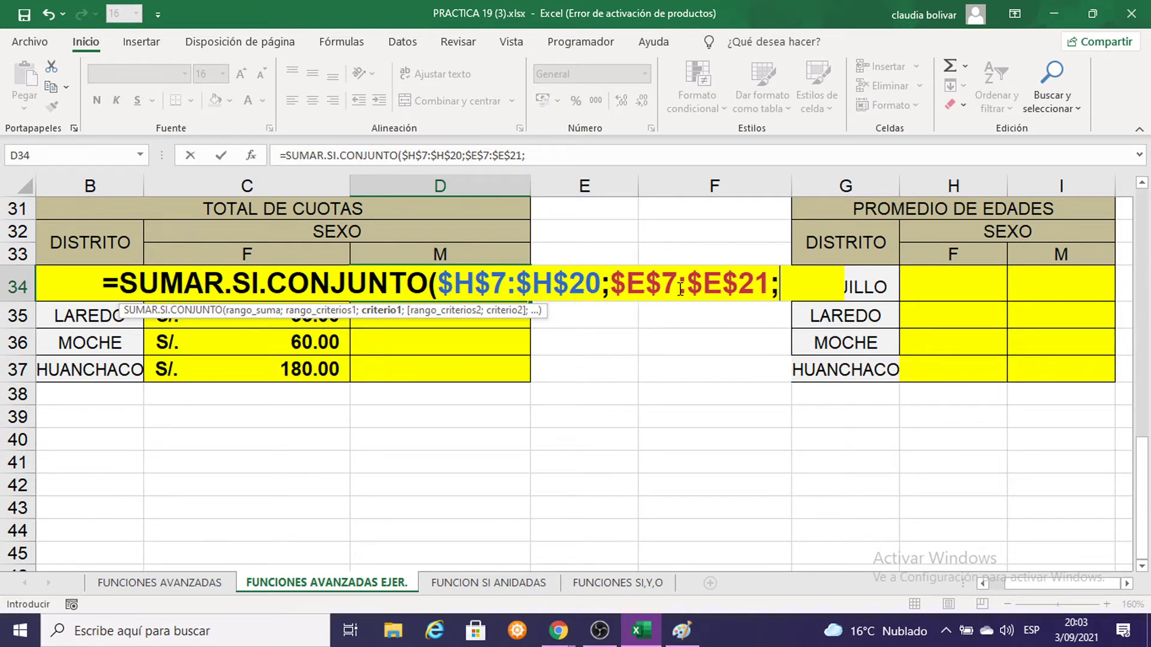
pyautogui.scroll(1, 659, 294)
pyautogui.click(434, 328)
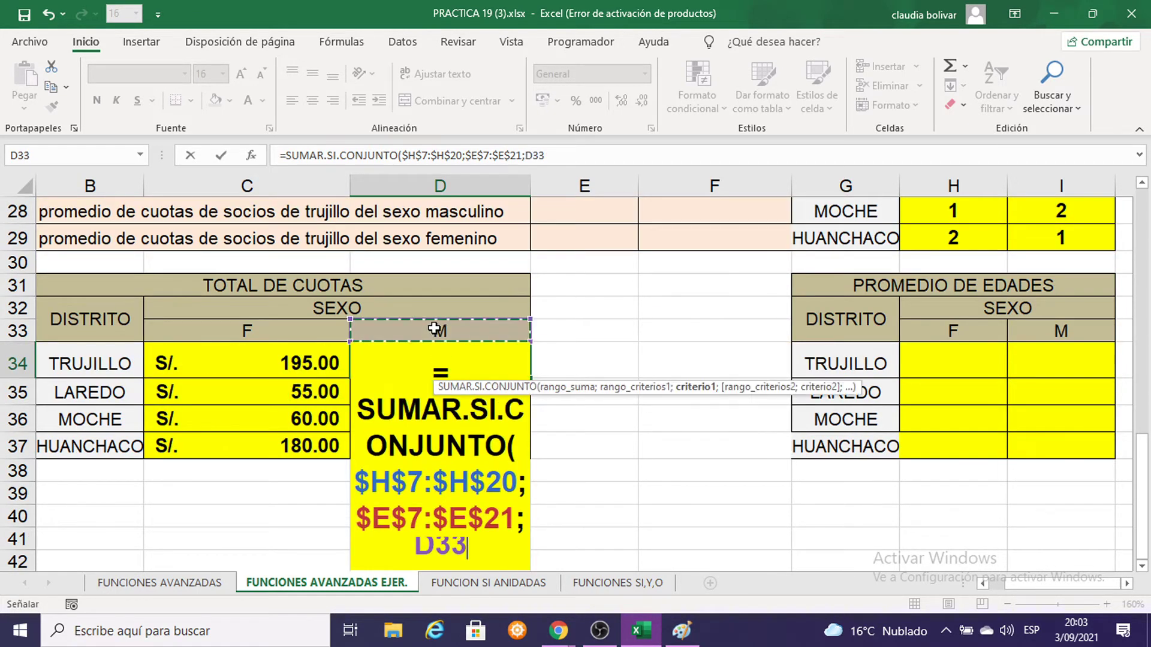
pyautogui.press('F4')
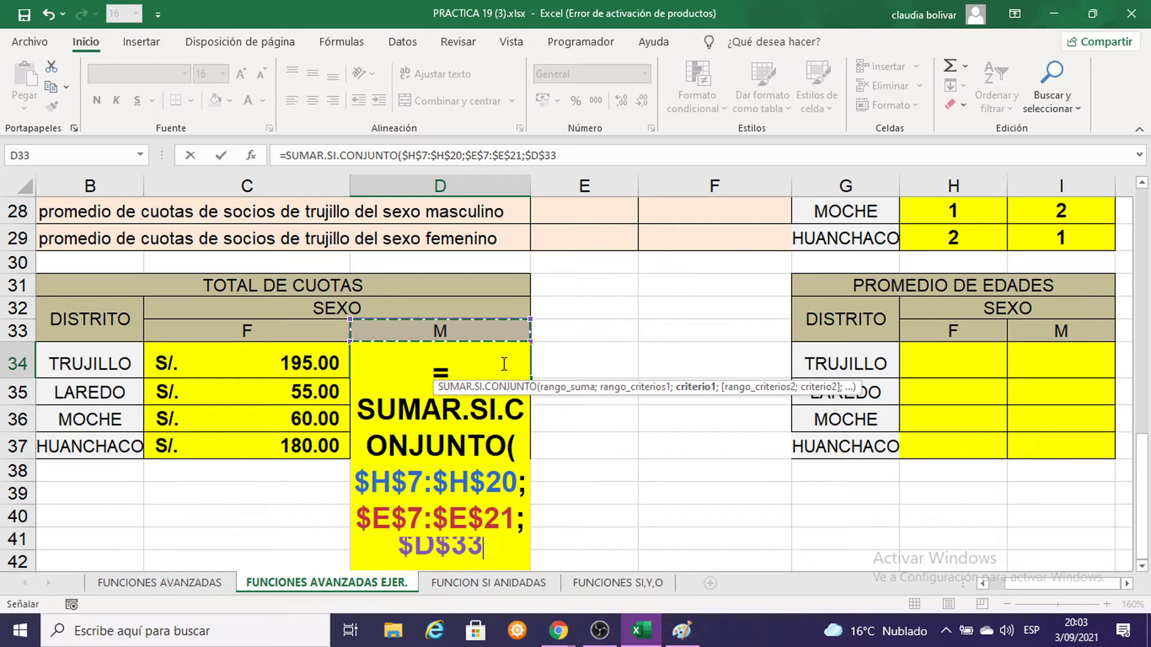
pyautogui.press('BackSpace')
pyautogui.press('BackSpace')
pyautogui.press('BackSpace')
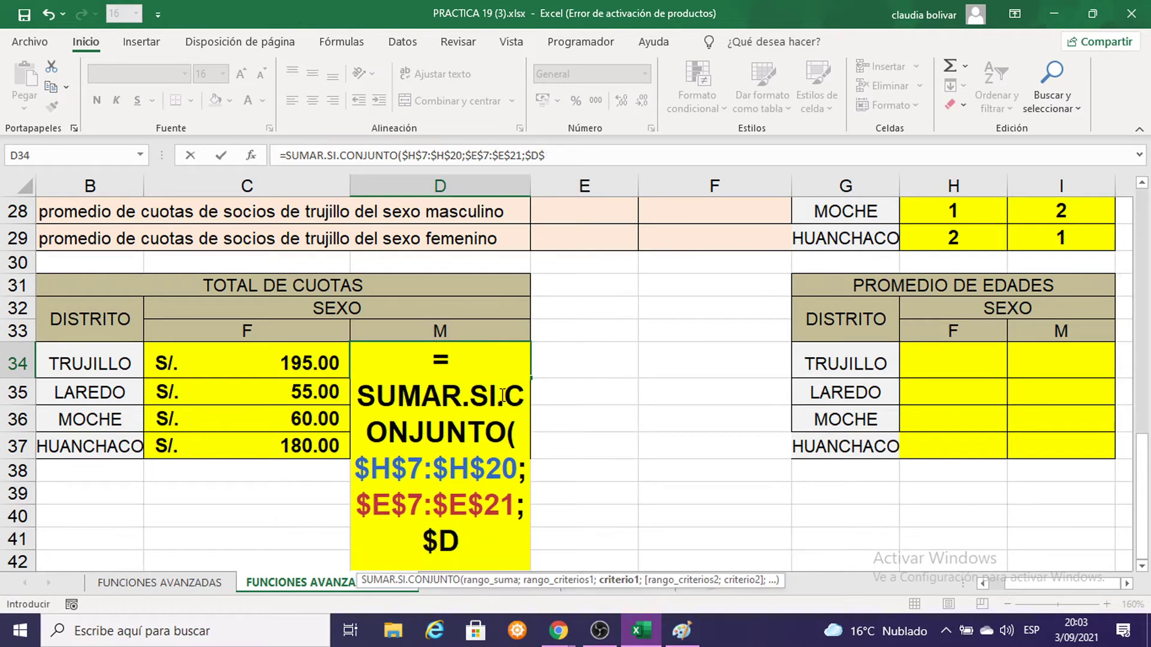
pyautogui.press('BackSpace')
pyautogui.press('BackSpace')
pyautogui.press('BackSpace')
pyautogui.press('BackSpace')
pyautogui.press('BackSpace')
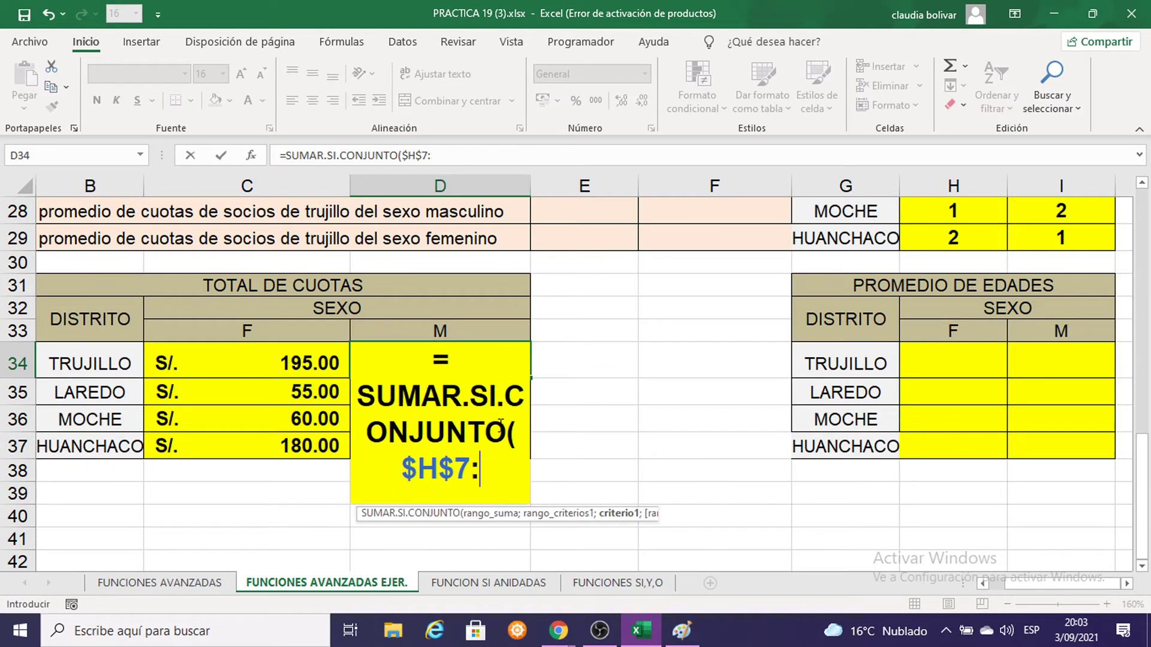
pyautogui.press('BackSpace')
pyautogui.press('BackSpace')
pyautogui.press('BackSpace')
pyautogui.press('Return')
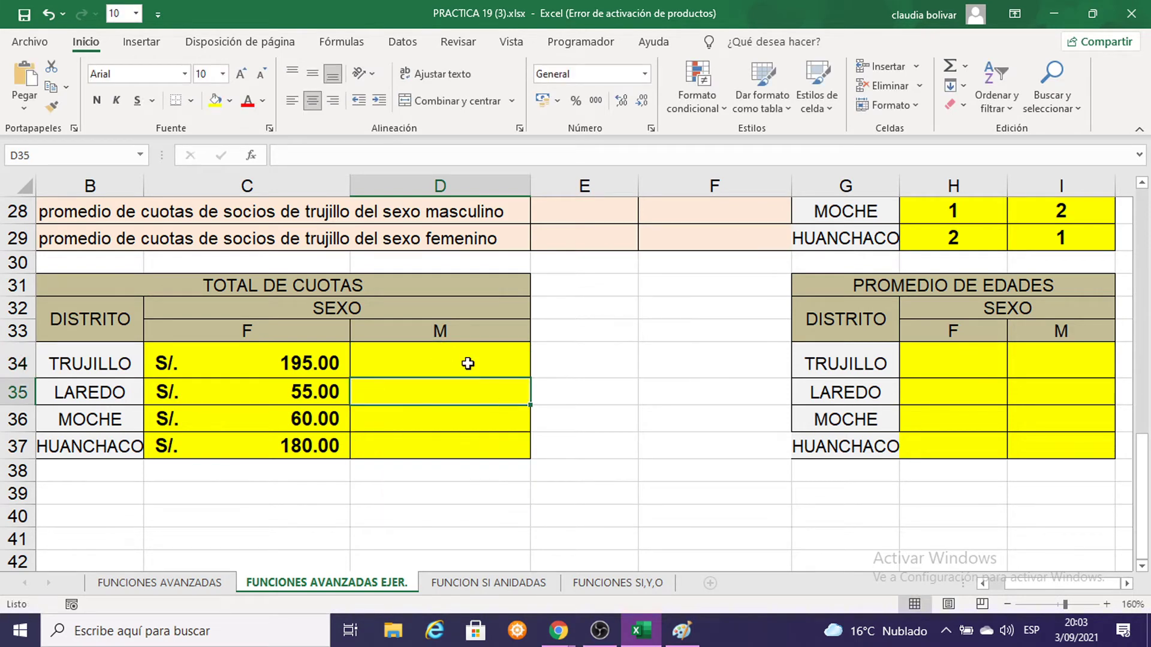
# Start =SUMAR.SI.CONJUNTO in D34 with the CUOTA range $H$7:$H$21 as the sum range
pyautogui.click(468, 360)
pyautogui.write('=SU')
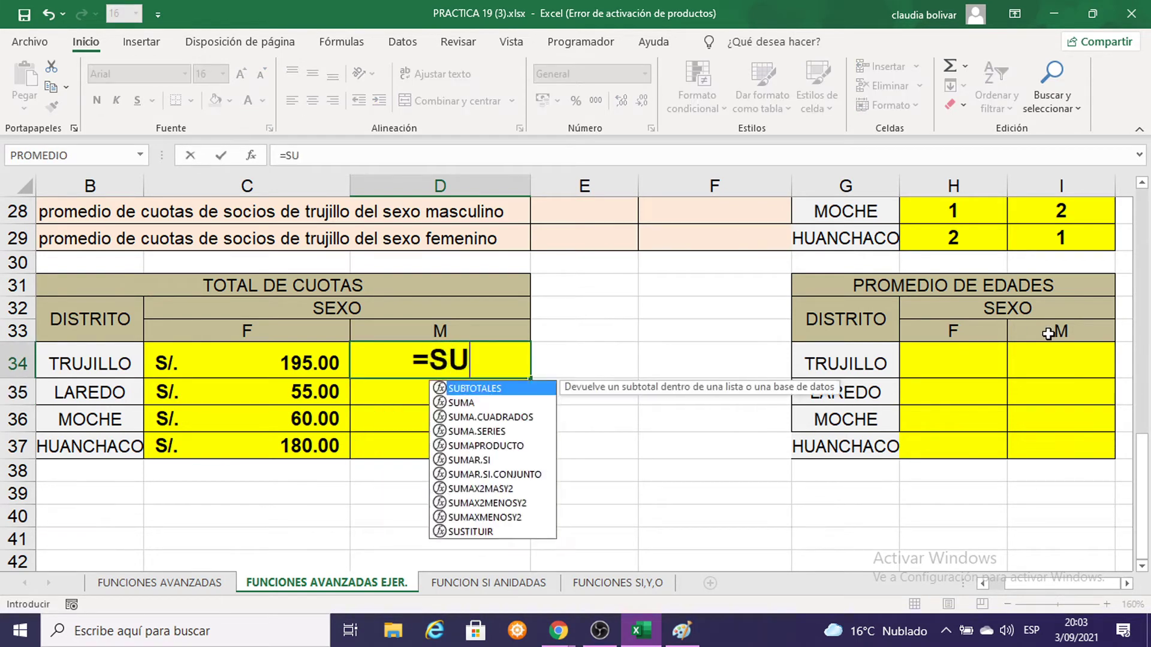
pyautogui.write('MAR.SI')
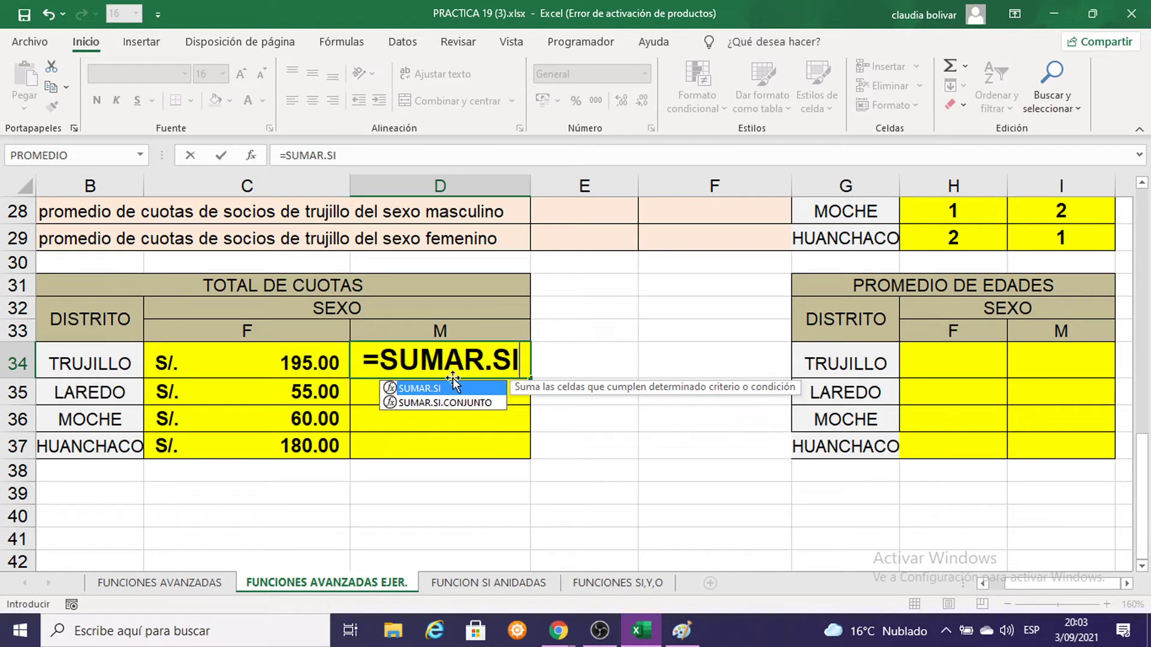
pyautogui.click(462, 406)
pyautogui.doubleClick(462, 406)
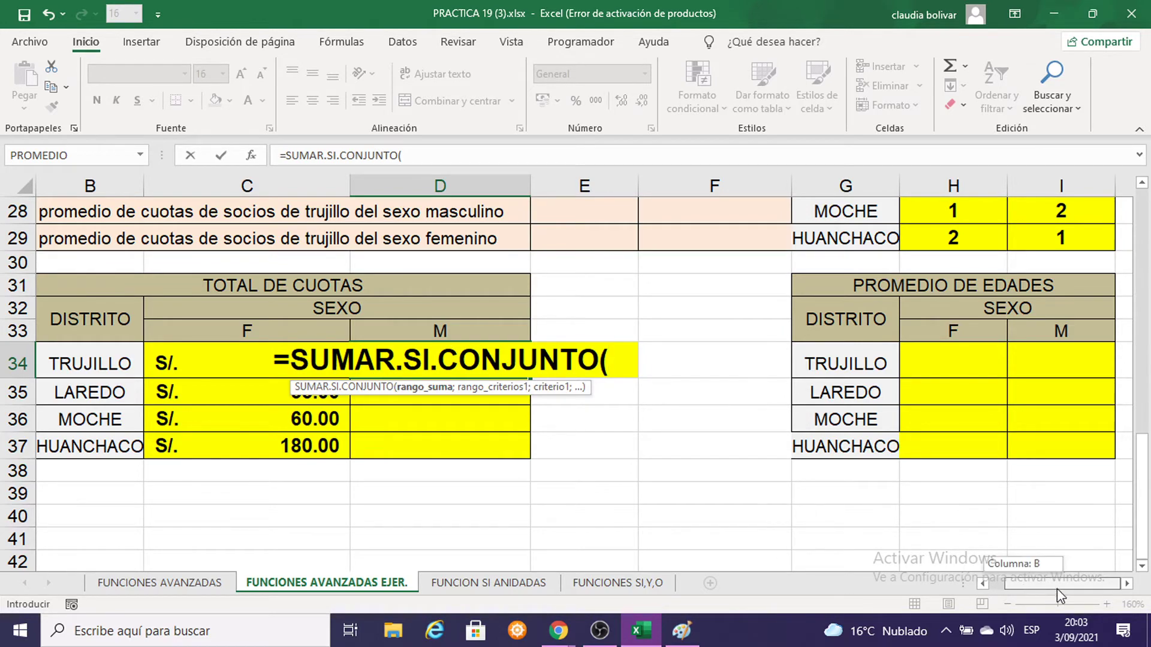
pyautogui.scroll(2, 1036, 541)
pyautogui.scroll(3, 1036, 542)
pyautogui.scroll(2, 973, 413)
pyautogui.scroll(1, 962, 383)
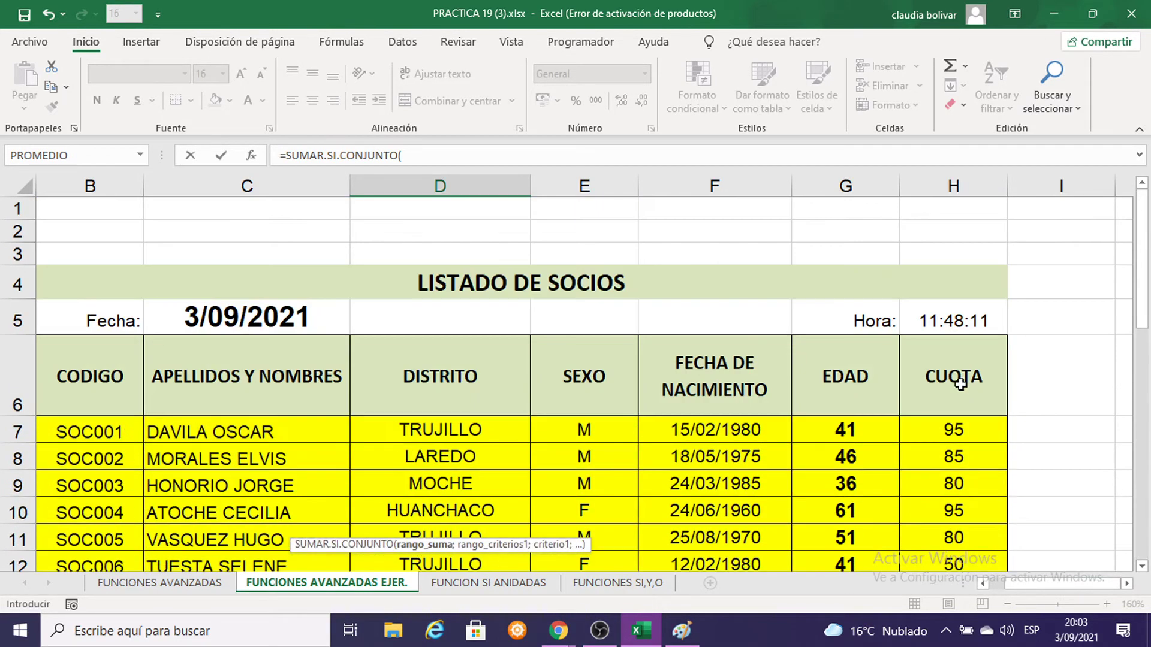
pyautogui.scroll(-1, 960, 385)
pyautogui.scroll(1, 953, 360)
pyautogui.moveTo(966, 367)
pyautogui.mouseDown()
pyautogui.moveTo(957, 606)
pyautogui.moveTo(936, 539)
pyautogui.mouseUp()
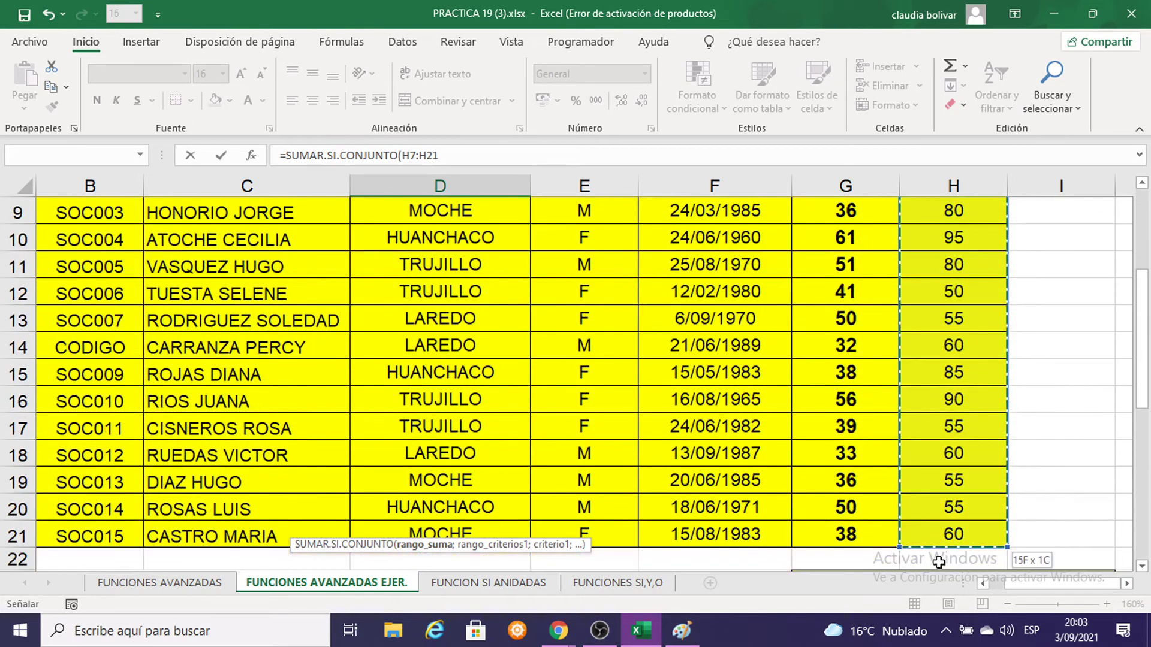
pyautogui.scroll(2, 977, 312)
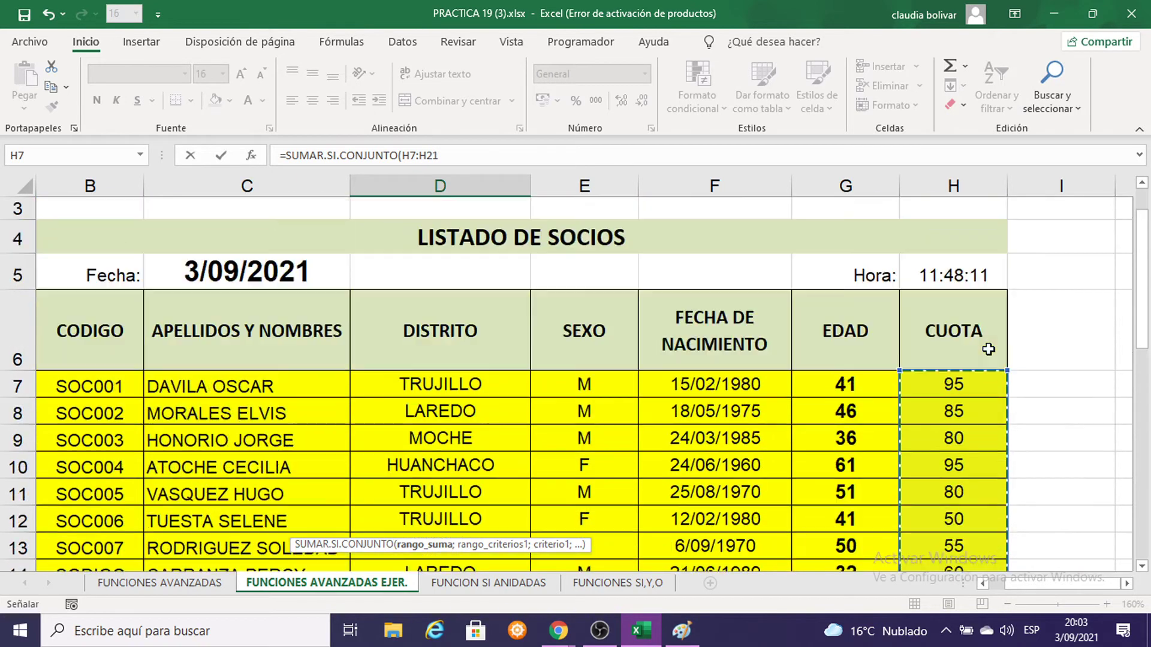
pyautogui.scroll(-5, 988, 348)
pyautogui.scroll(-3, 987, 349)
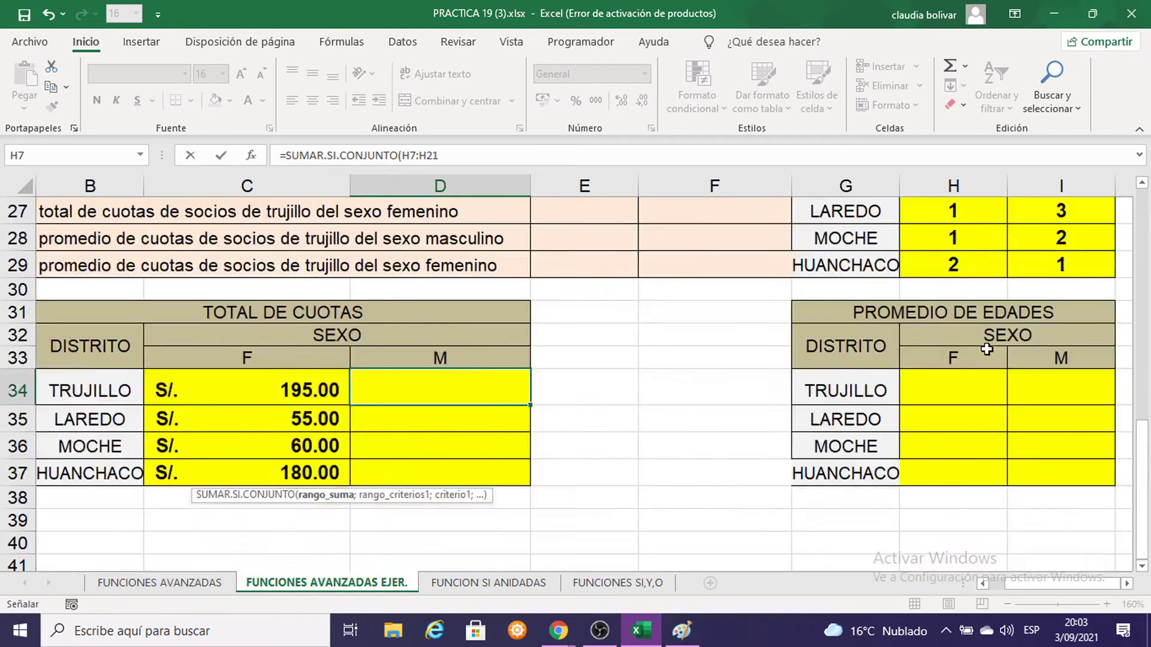
pyautogui.scroll(-1, 986, 348)
pyautogui.press('F4')
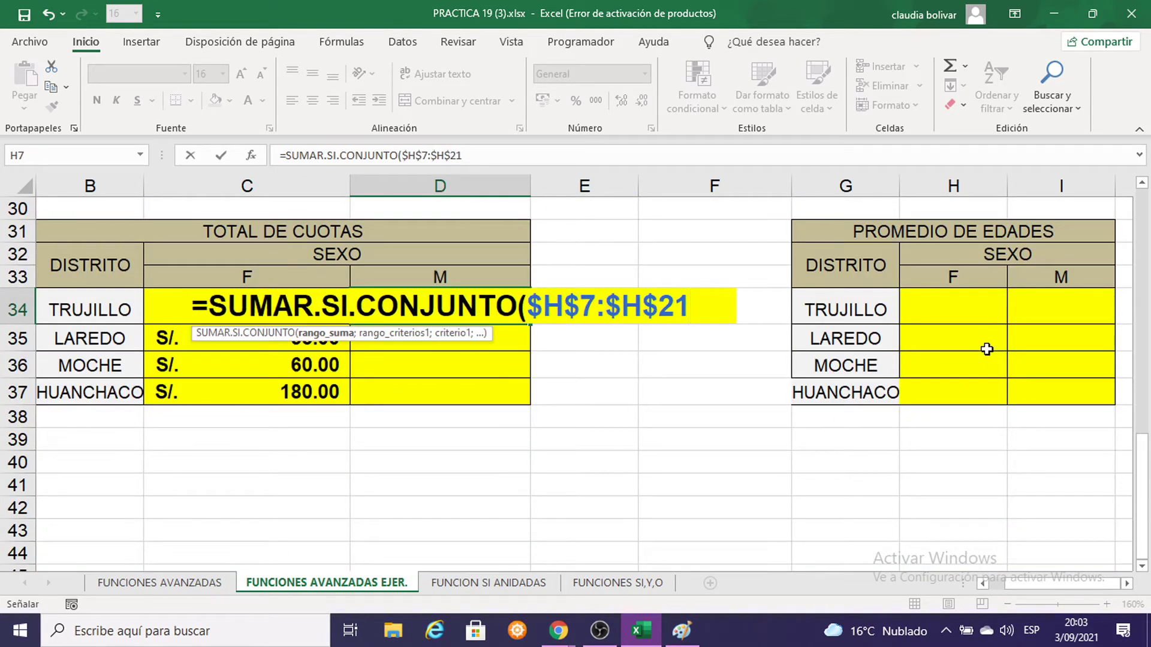
pyautogui.write(';')
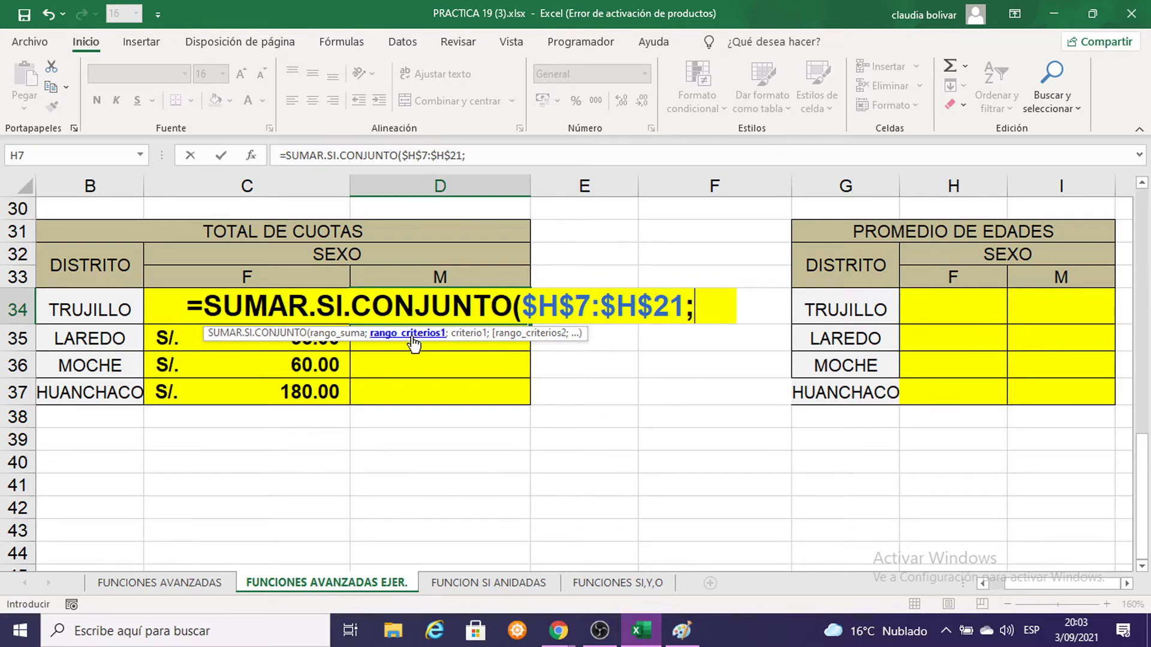
# Add the SEXO column $E$7:$E$21 as the first absolute criteria range
pyautogui.scroll(4, 625, 327)
pyautogui.scroll(3, 626, 328)
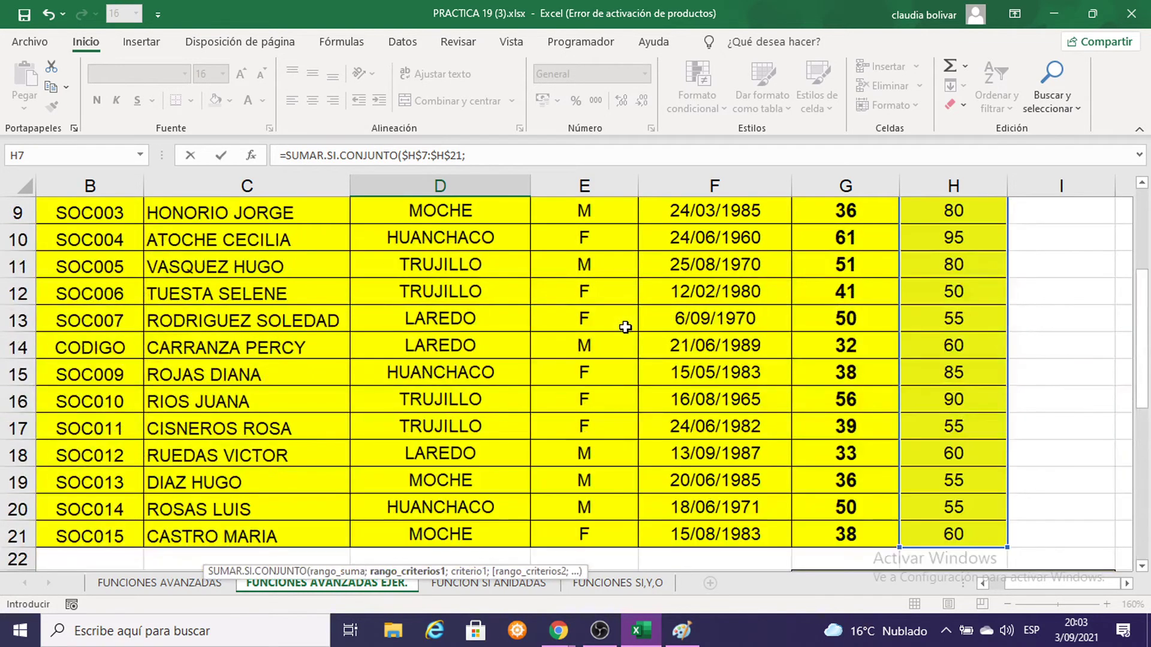
pyautogui.scroll(1, 625, 327)
pyautogui.moveTo(585, 292)
pyautogui.mouseDown()
pyautogui.moveTo(587, 447)
pyautogui.moveTo(606, 534)
pyautogui.mouseUp()
pyautogui.scroll(-1, 647, 488)
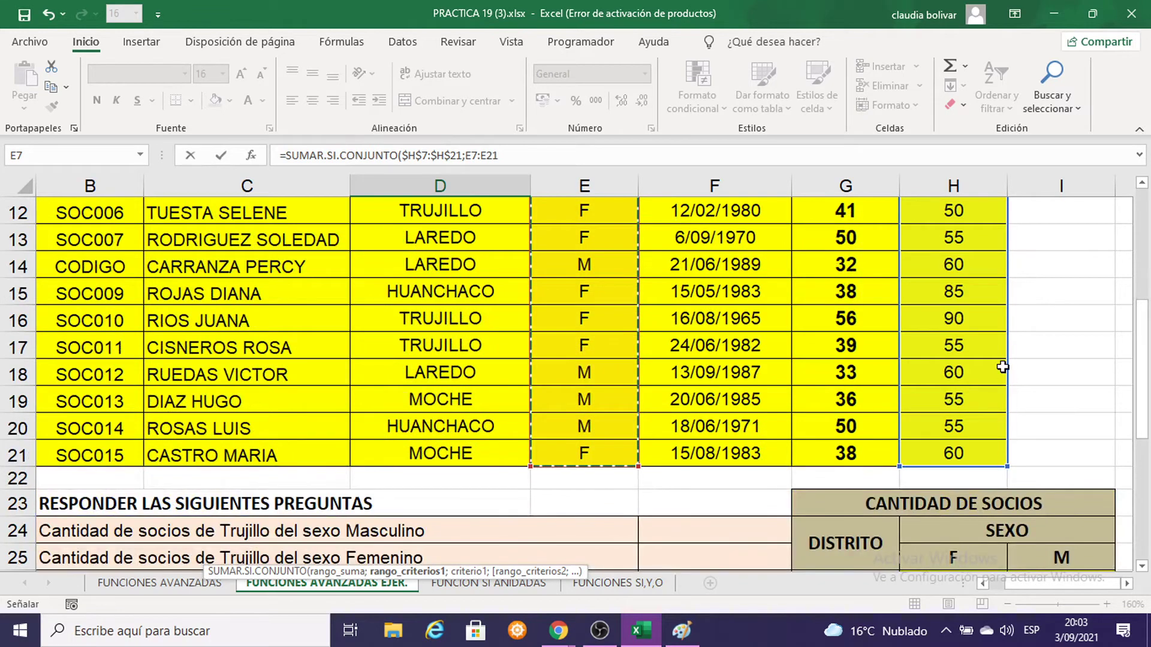
pyautogui.scroll(3, 746, 387)
pyautogui.scroll(-1, 745, 392)
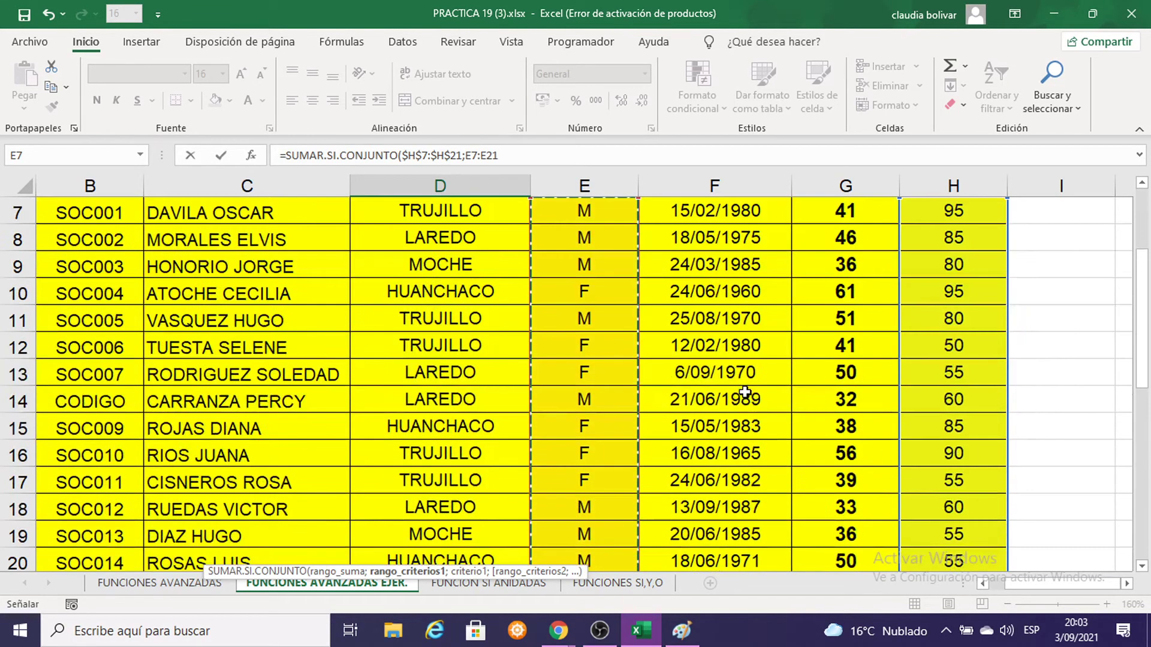
pyautogui.scroll(-2, 744, 392)
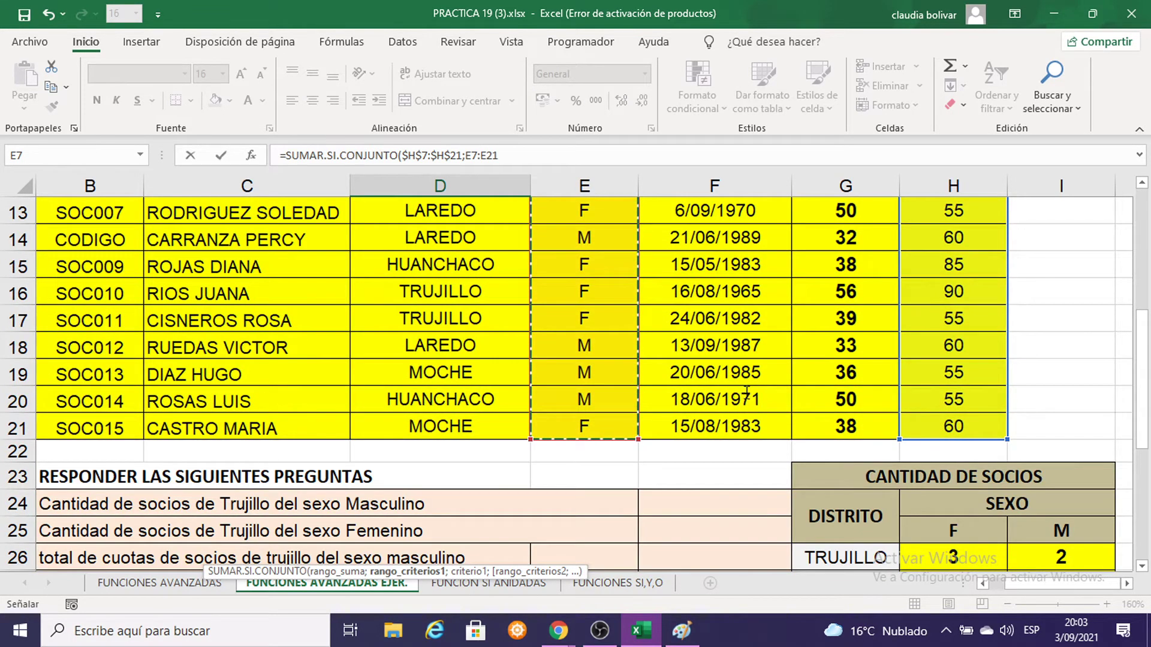
pyautogui.press('F4')
pyautogui.write('$E$21;')
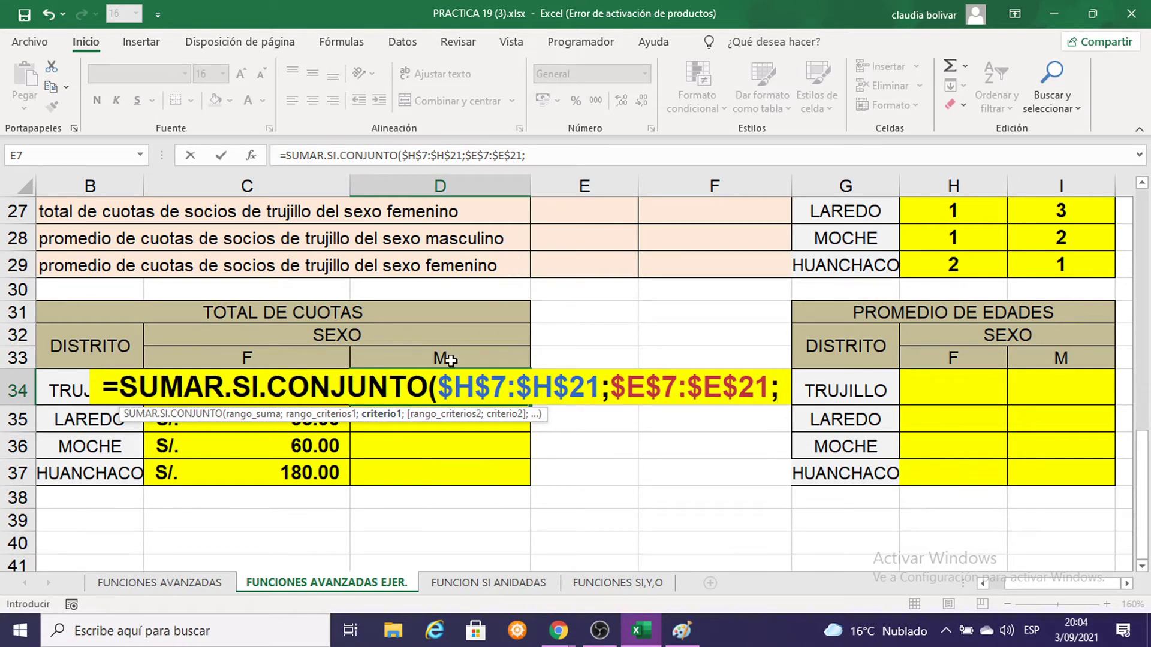
pyautogui.scroll(5, 676, 284)
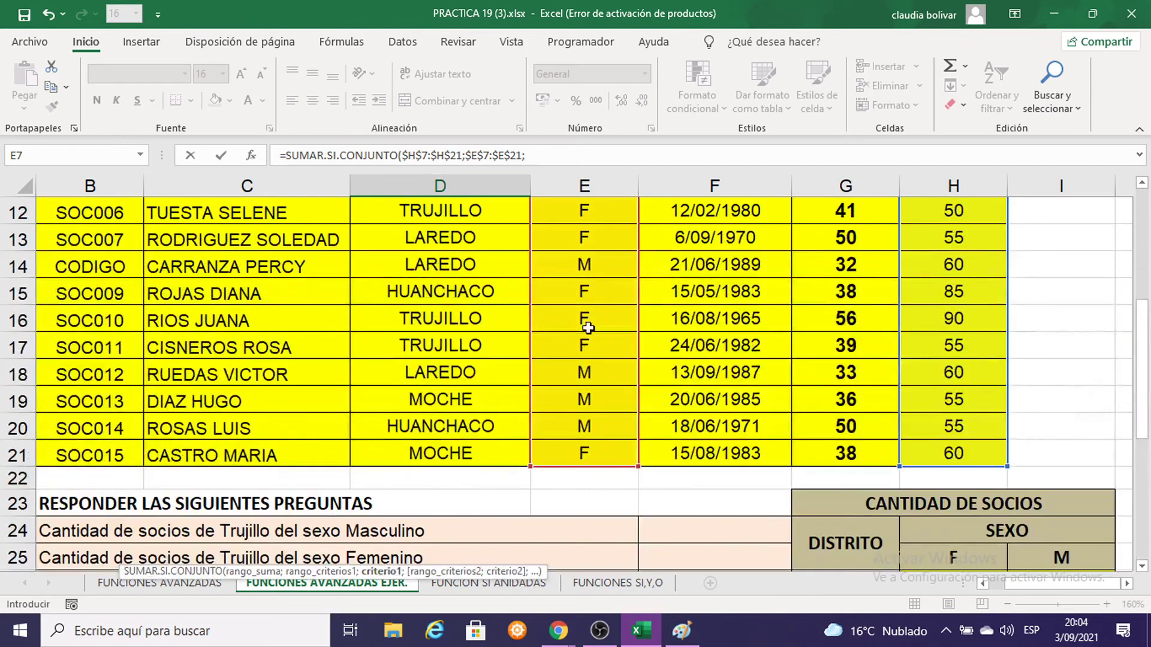
pyautogui.scroll(-4, 585, 311)
pyautogui.scroll(-2, 585, 308)
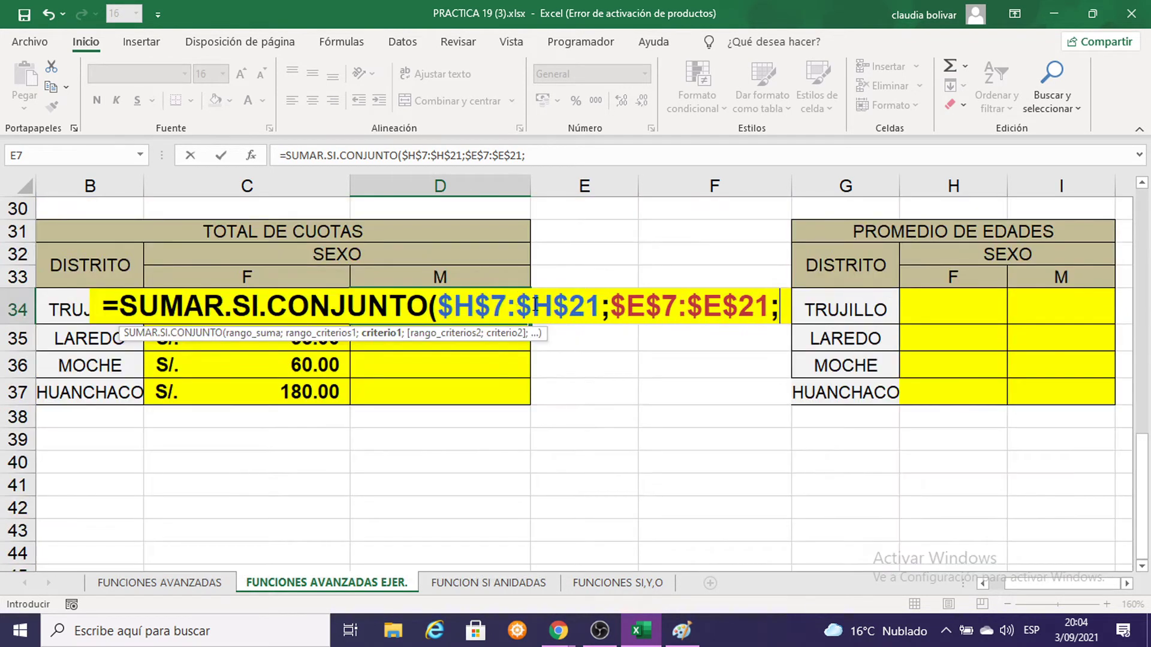
# Add $D$33 (M header) as the sex criterion and $D$7:$D$21 as the district range
pyautogui.click(447, 274)
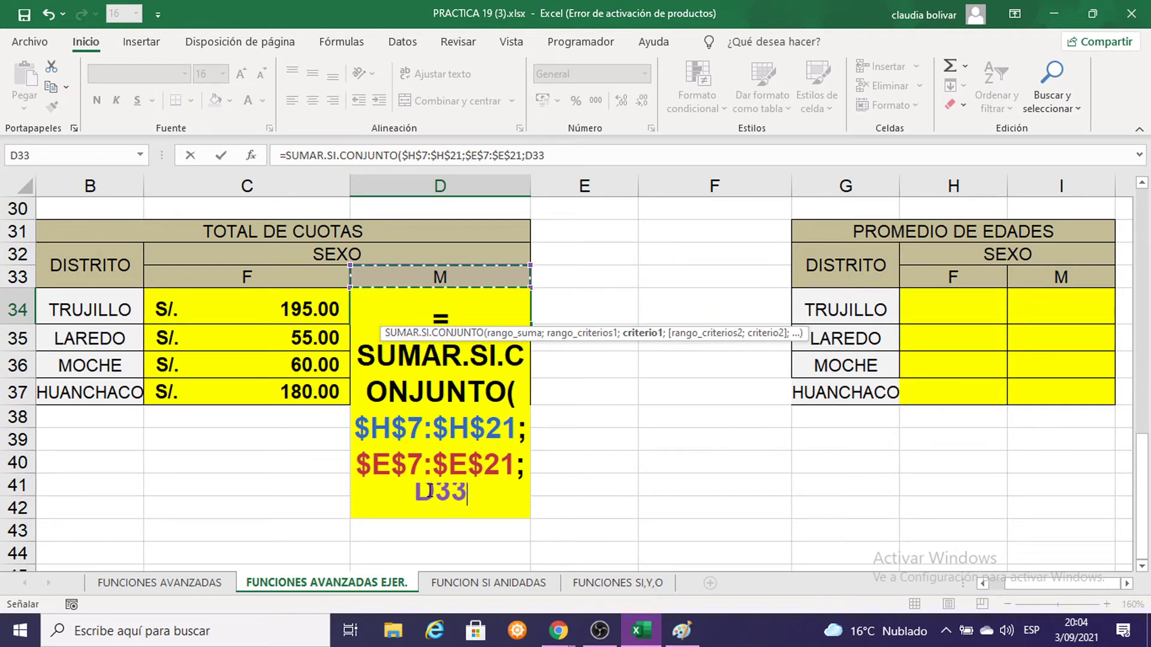
pyautogui.press('F4')
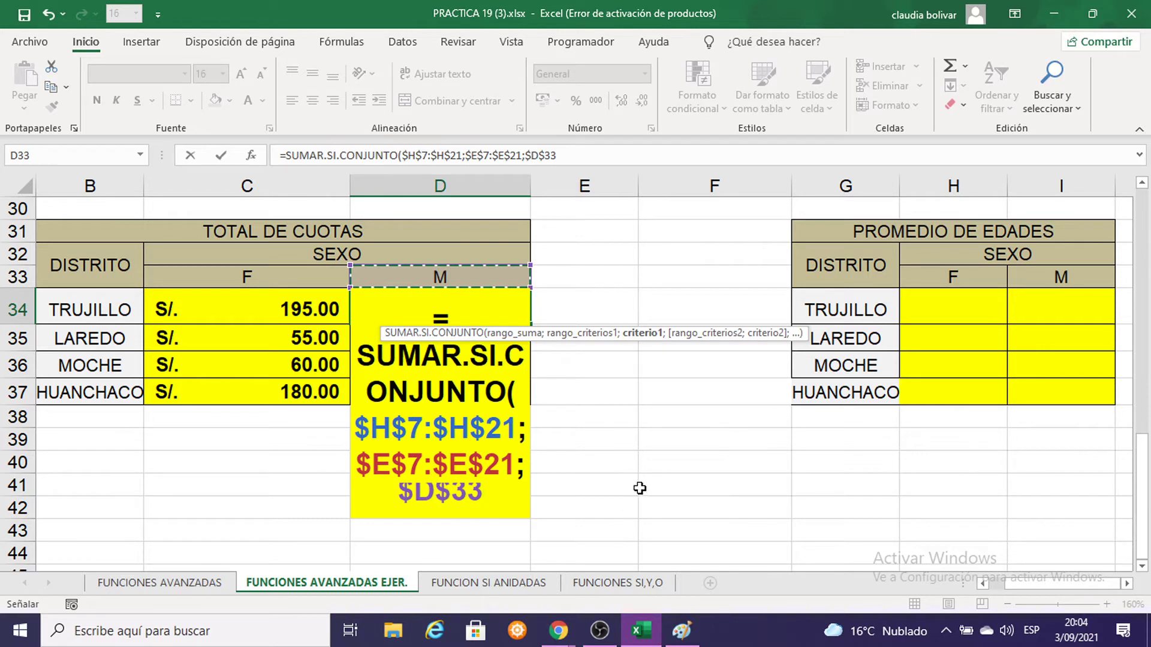
pyautogui.write(';')
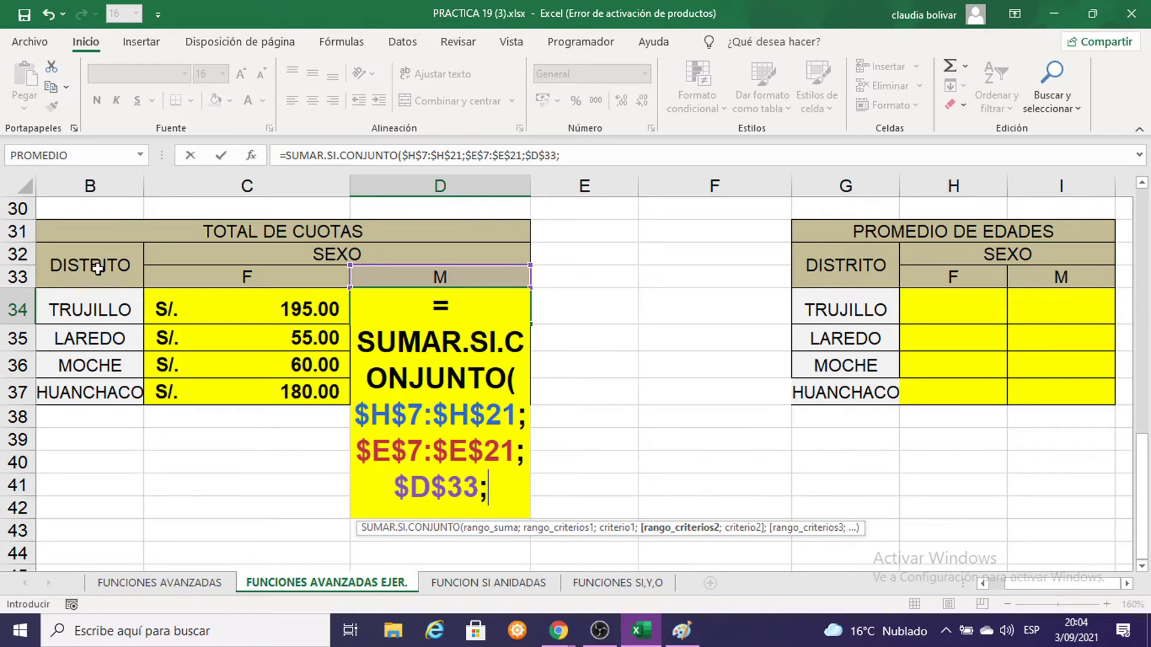
pyautogui.scroll(2, 634, 336)
pyautogui.scroll(4, 636, 337)
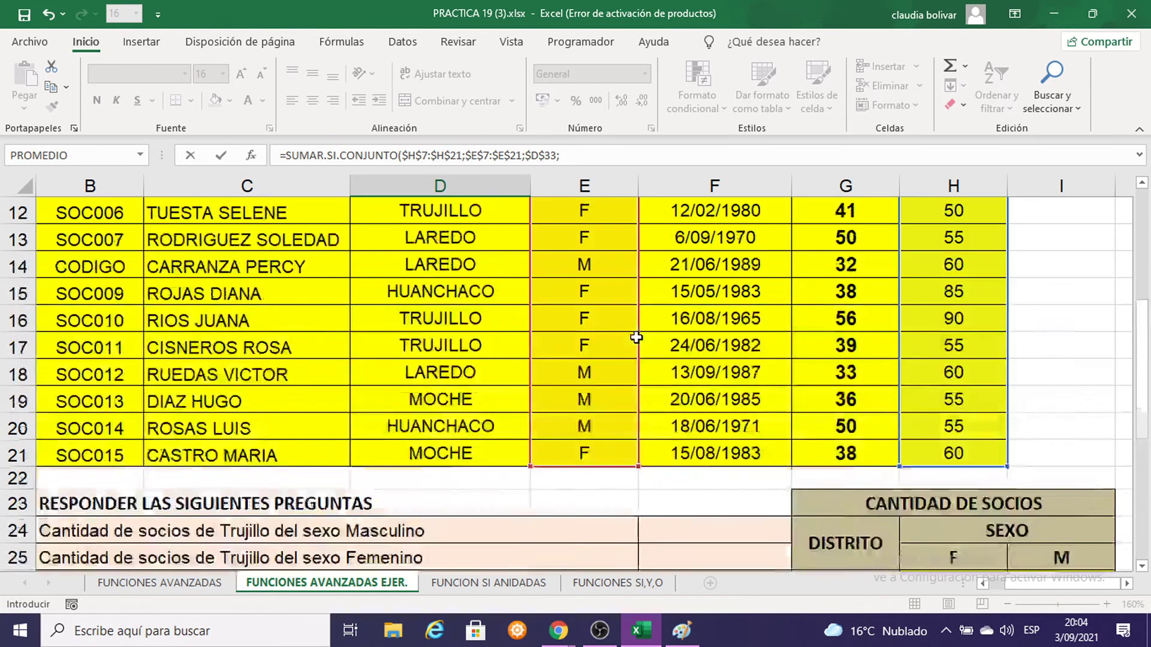
pyautogui.scroll(2, 637, 337)
pyautogui.moveTo(435, 291)
pyautogui.mouseDown()
pyautogui.moveTo(410, 409)
pyautogui.moveTo(446, 512)
pyautogui.mouseUp()
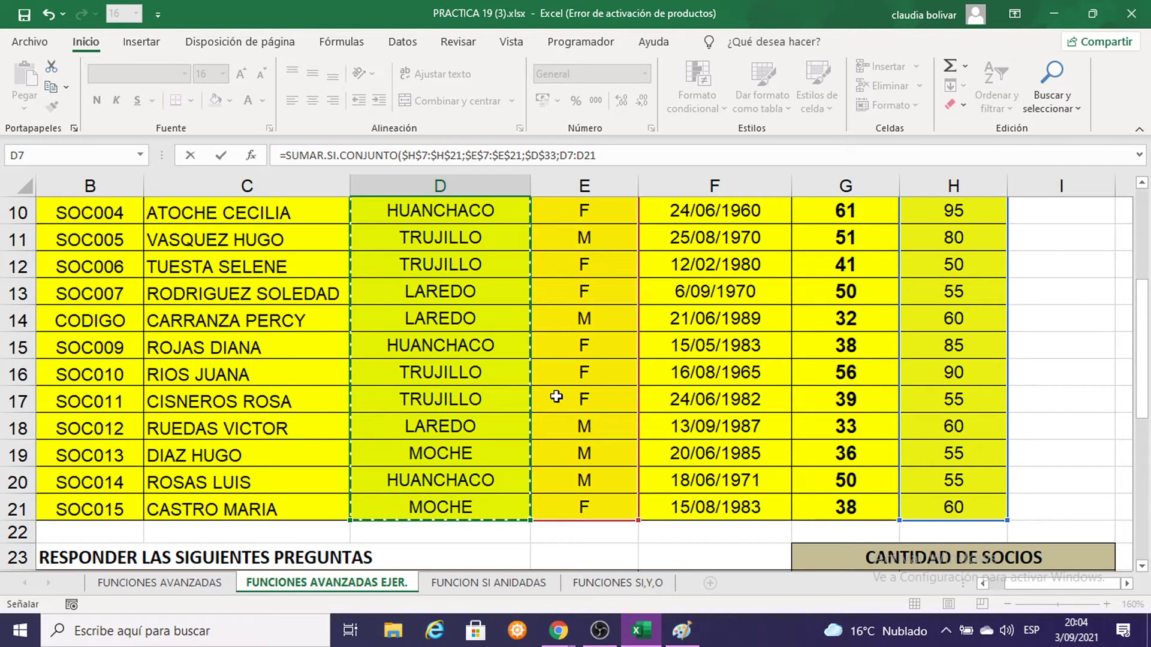
pyautogui.scroll(-2, 533, 431)
pyautogui.scroll(-1, 533, 431)
pyautogui.scroll(-3, 533, 430)
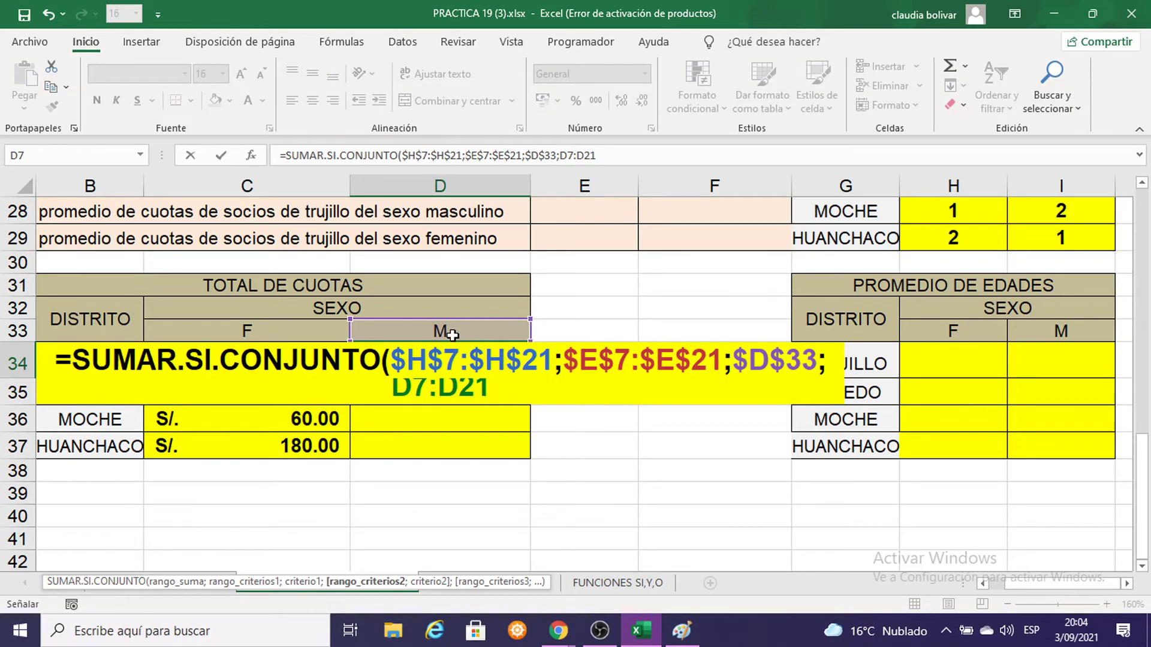
pyautogui.scroll(1, 665, 276)
pyautogui.scroll(3, 679, 302)
pyautogui.scroll(2, 679, 303)
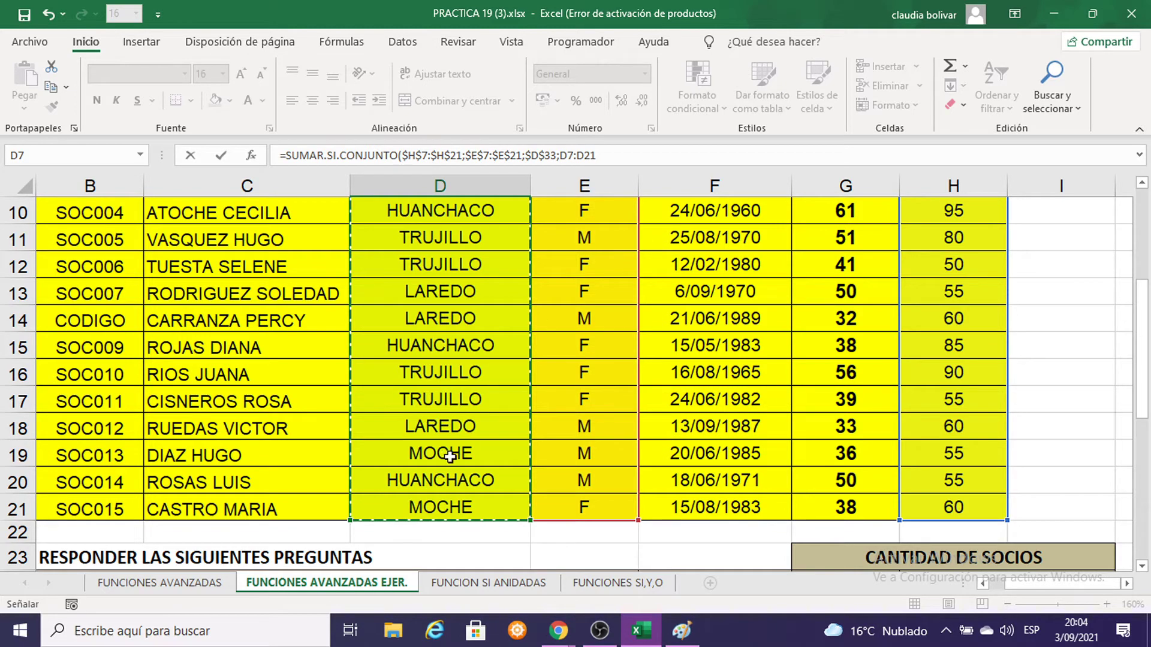
pyautogui.scroll(-2, 449, 456)
pyautogui.scroll(-4, 450, 456)
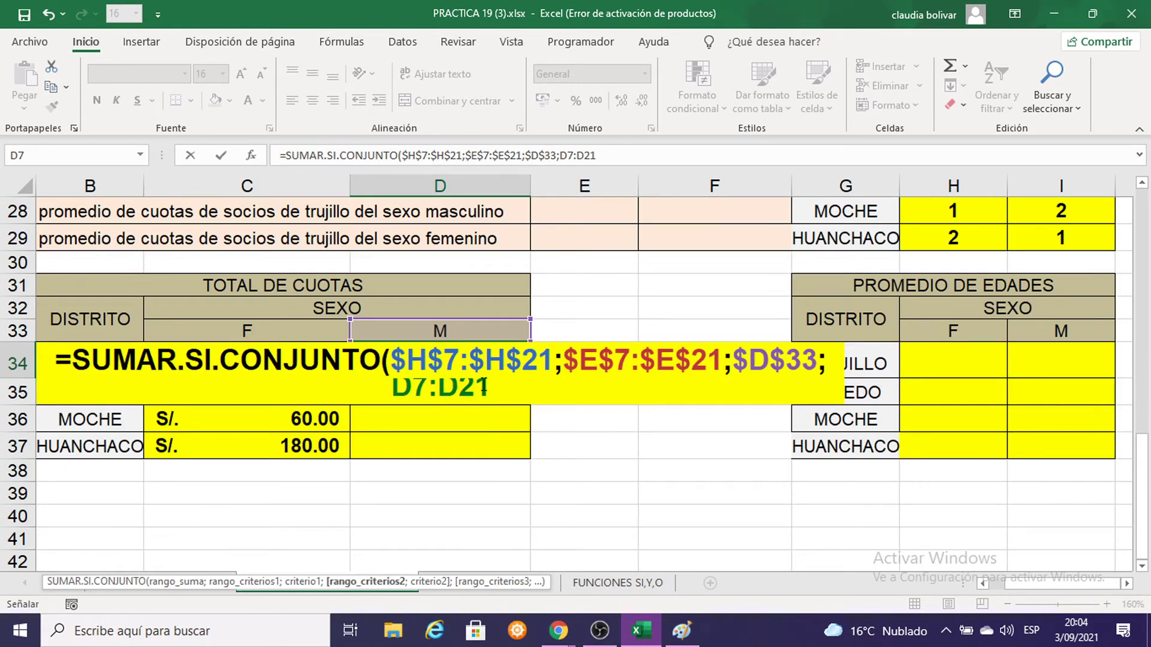
pyautogui.press('F4')
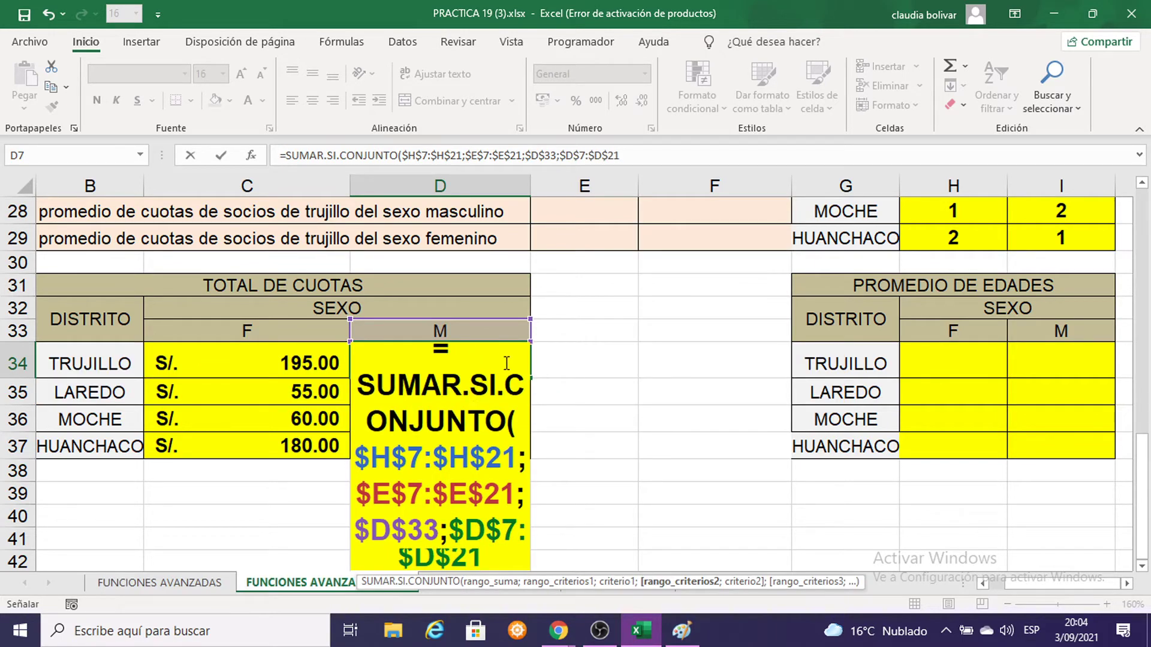
# Use TRUJILLO in B34 as the district criterion and enter the formula, giving 175
pyautogui.scroll(4, 510, 357)
pyautogui.scroll(3, 508, 358)
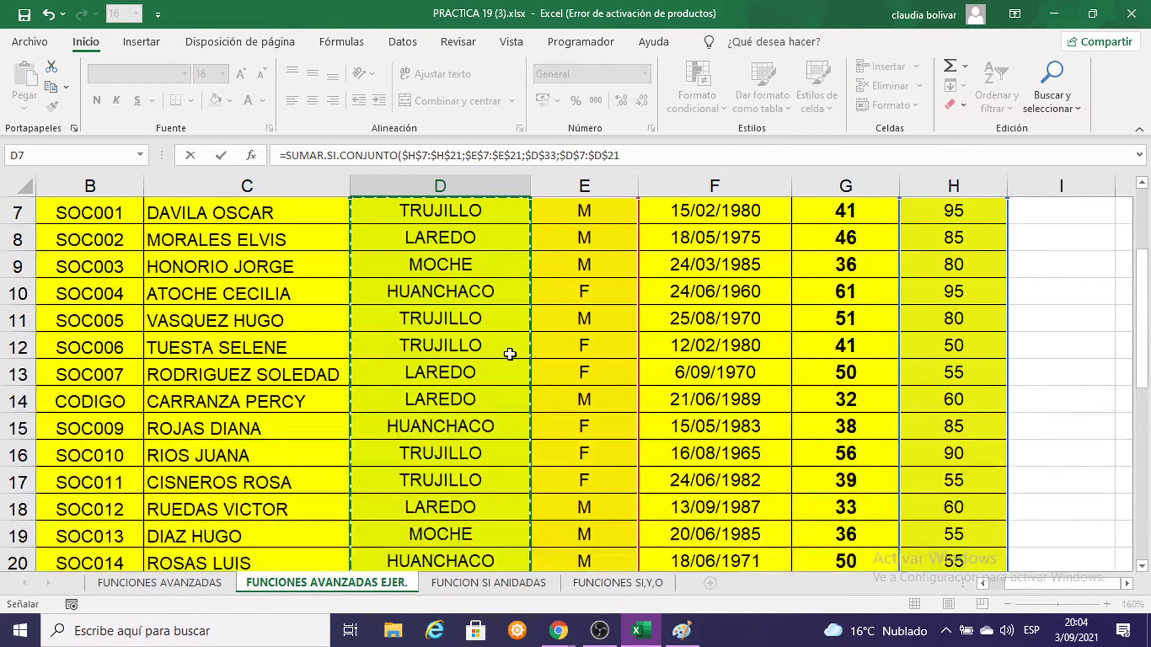
pyautogui.scroll(1, 506, 358)
pyautogui.scroll(-4, 506, 358)
pyautogui.scroll(-3, 506, 359)
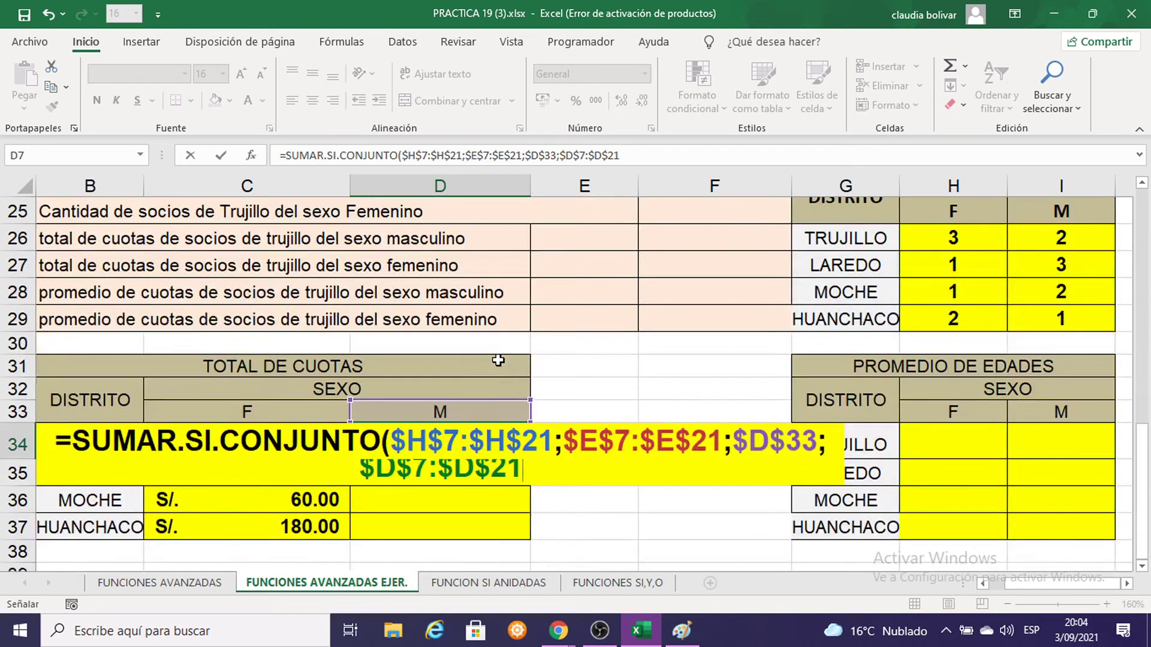
pyautogui.write(';')
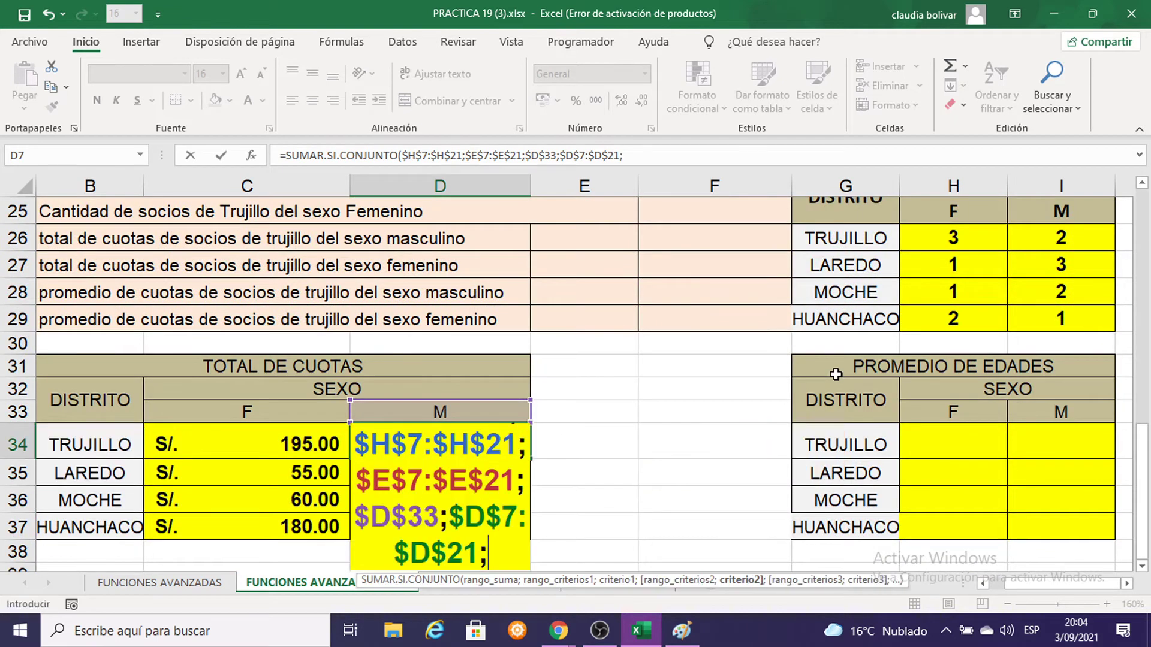
pyautogui.click(89, 450)
pyautogui.press('Return')
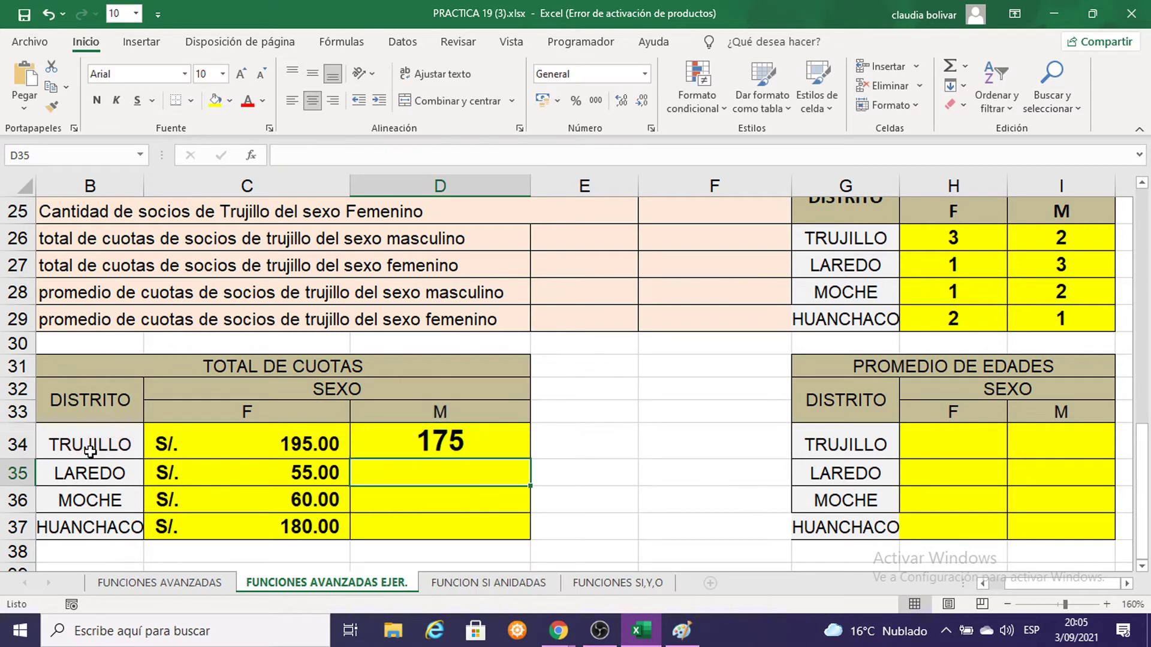
# Reopen D34's formula and review its references H7:H21, E7:E21, D33, D7:D21 and B34
pyautogui.doubleClick(407, 441)
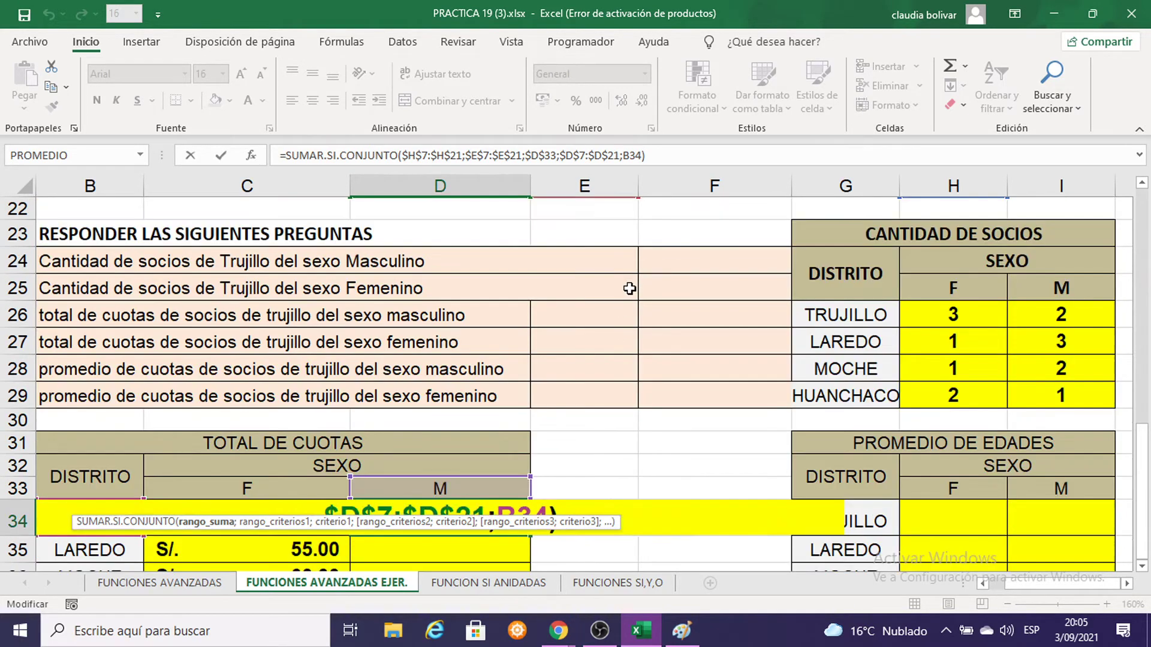
pyautogui.scroll(2, 629, 289)
pyautogui.scroll(-3, 629, 289)
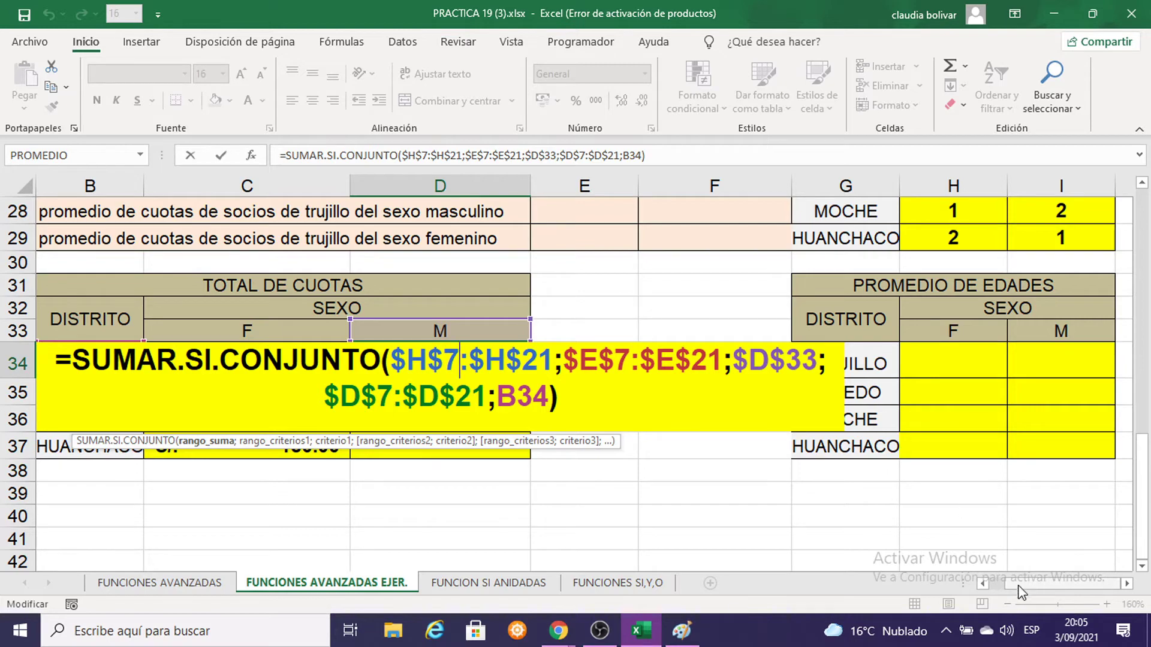
pyautogui.moveTo(1014, 584); pyautogui.dragTo(1084, 603)
pyautogui.scroll(1, 1018, 479)
pyautogui.scroll(5, 995, 444)
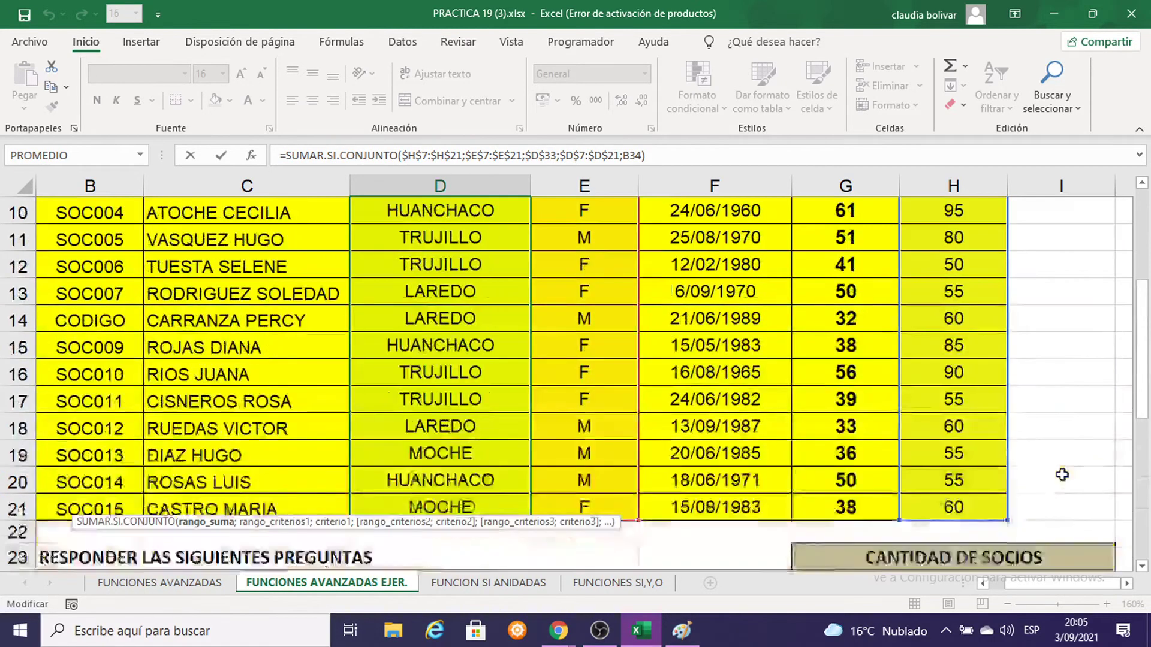
pyautogui.scroll(1, 946, 299)
pyautogui.scroll(1, 1011, 327)
pyautogui.scroll(-6, 1011, 327)
pyautogui.scroll(-3, 803, 353)
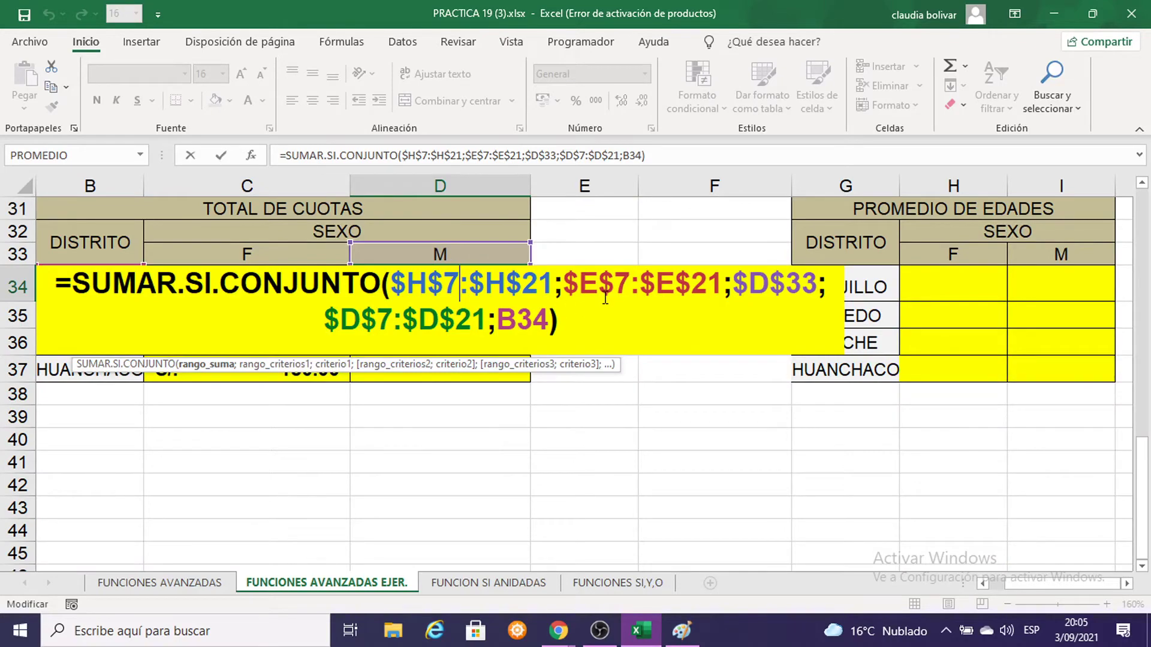
pyautogui.scroll(1, 649, 277)
pyautogui.scroll(5, 630, 288)
pyautogui.scroll(2, 600, 305)
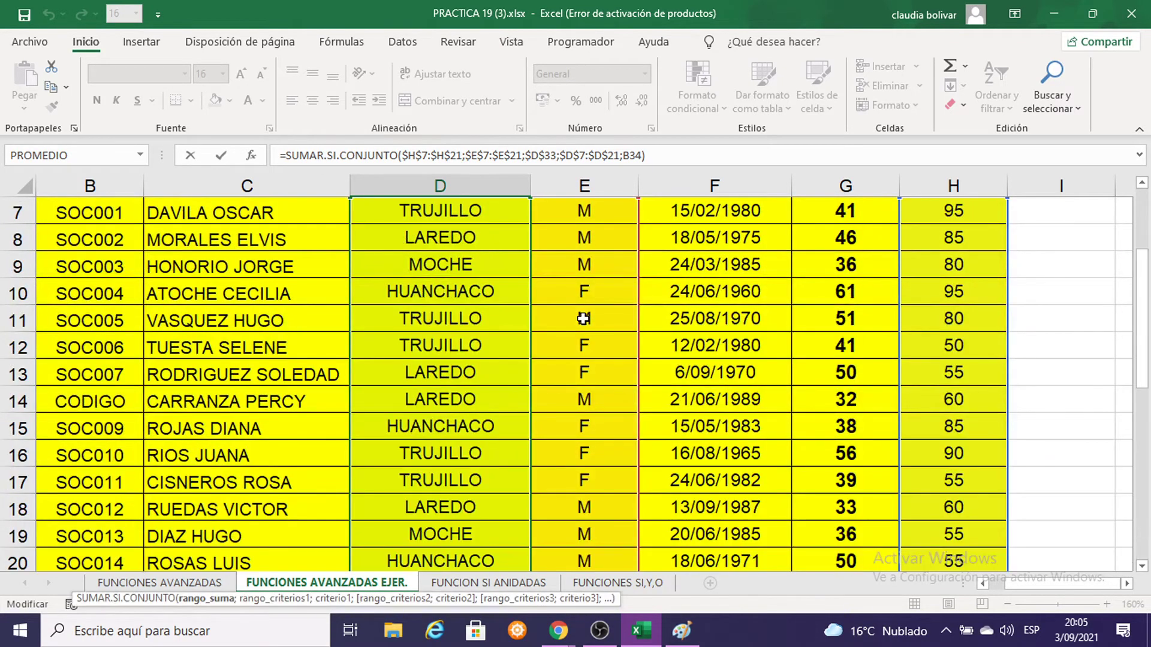
pyautogui.scroll(2, 583, 319)
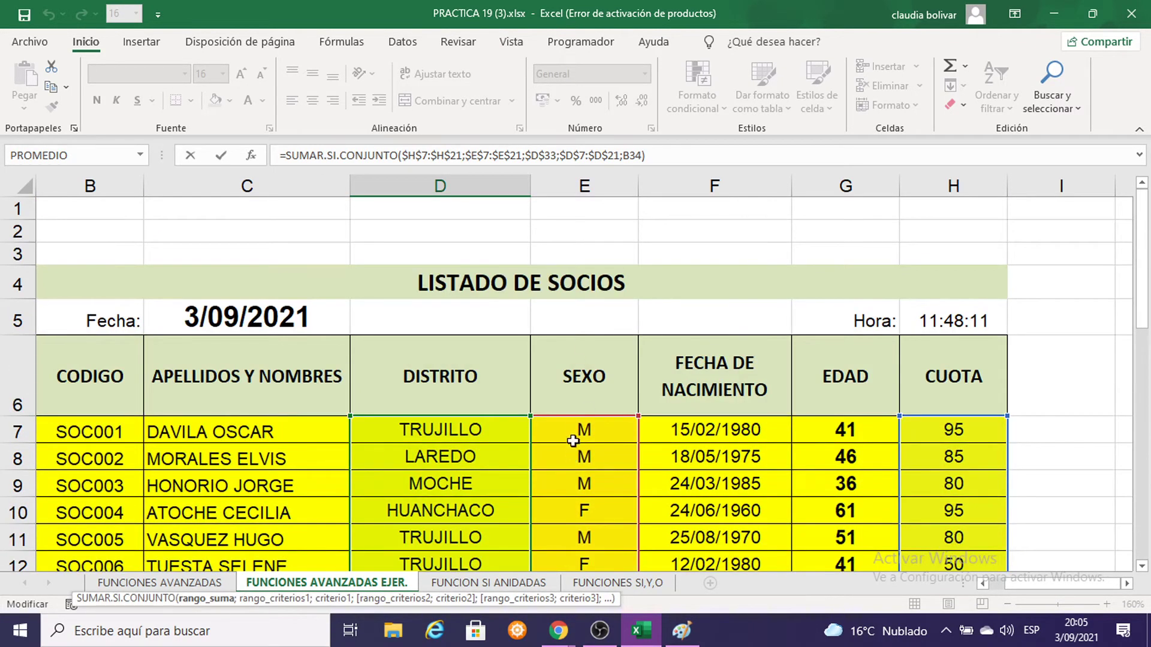
pyautogui.scroll(-3, 578, 436)
pyautogui.scroll(-4, 576, 432)
pyautogui.scroll(-2, 578, 422)
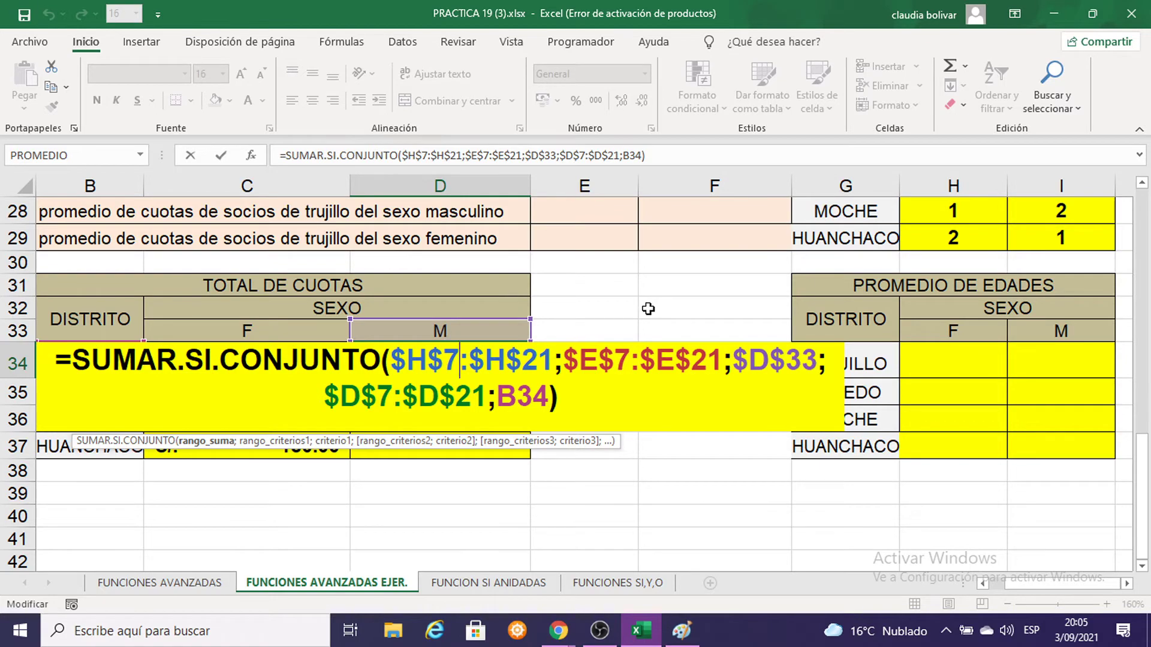
pyautogui.scroll(4, 646, 306)
pyautogui.scroll(1, 646, 306)
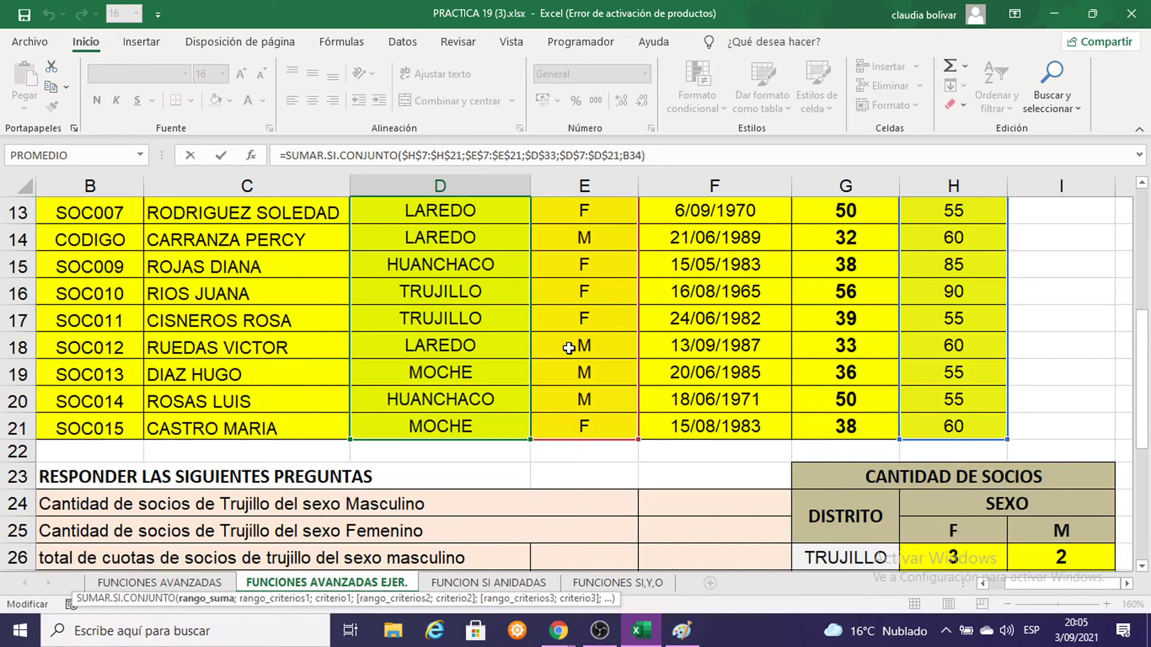
pyautogui.scroll(-1, 622, 384)
pyautogui.scroll(-3, 624, 385)
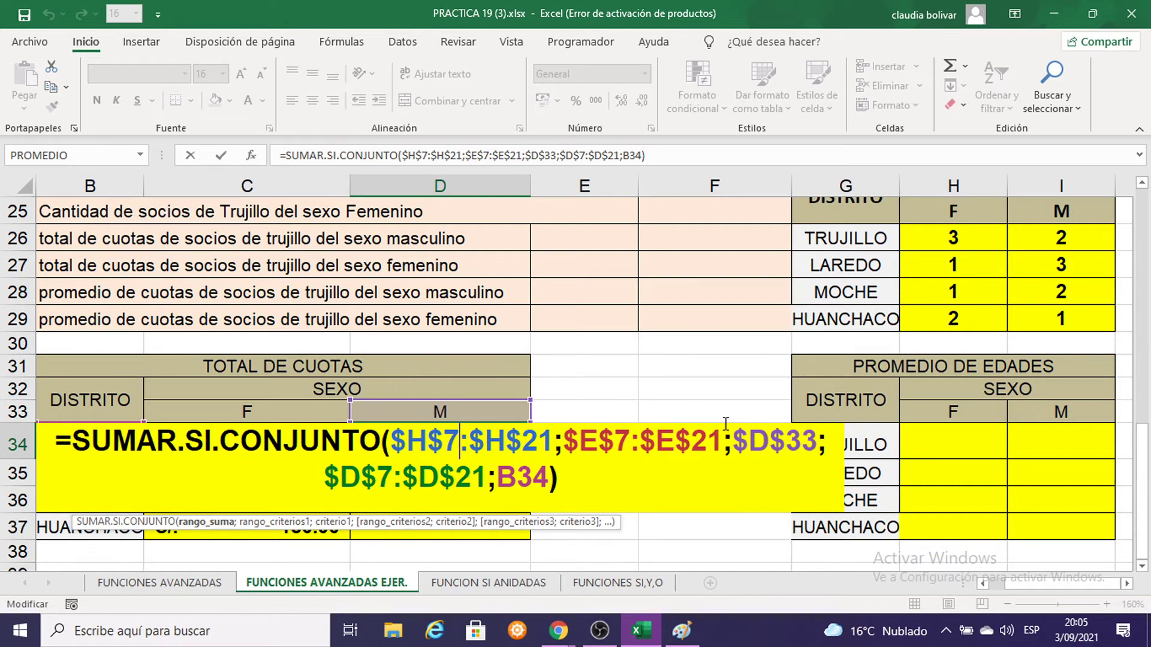
pyautogui.scroll(-1, 480, 440)
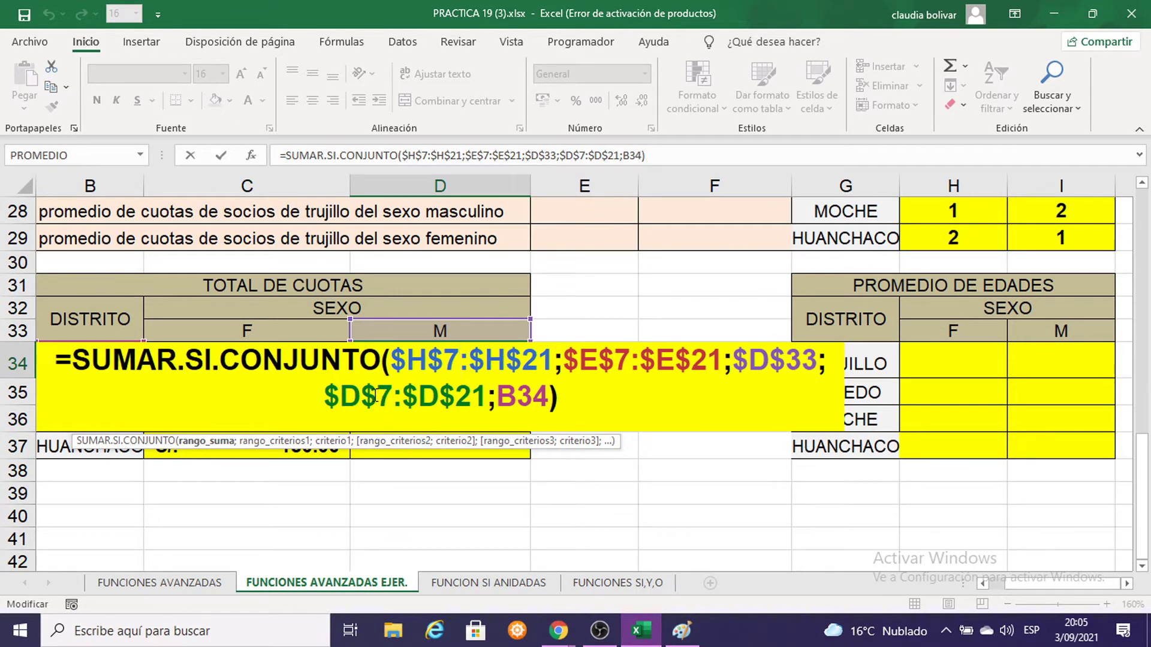
pyautogui.scroll(2, 473, 394)
pyautogui.scroll(3, 474, 384)
pyautogui.scroll(3, 474, 377)
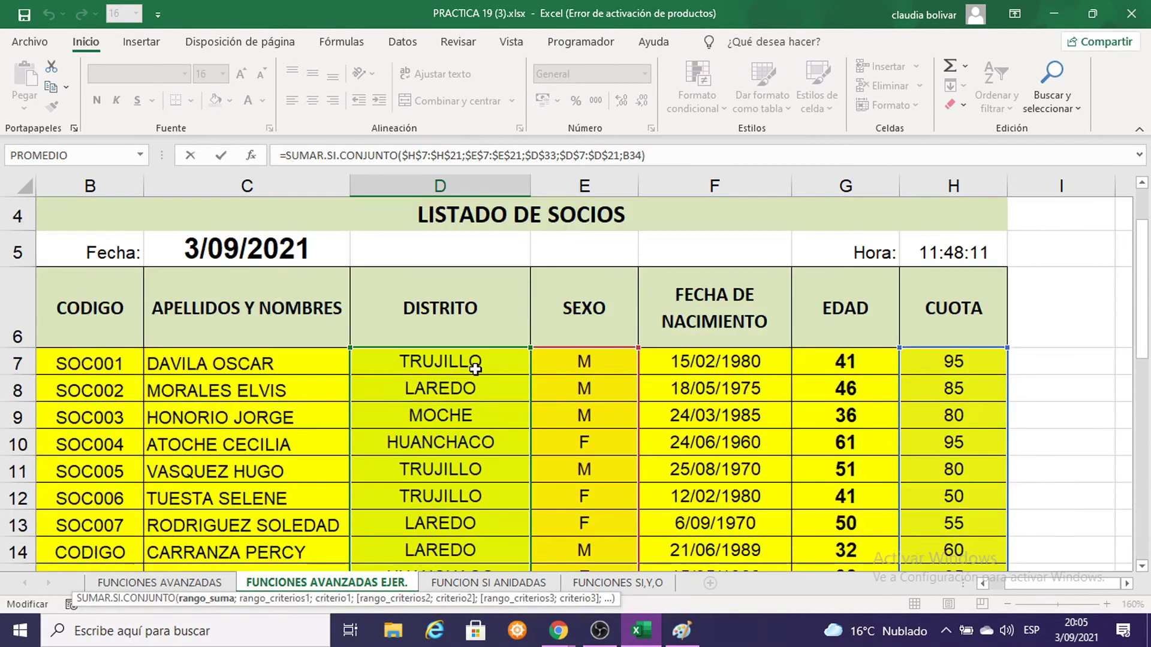
pyautogui.scroll(1, 475, 372)
pyautogui.scroll(-2, 475, 371)
pyautogui.scroll(-3, 475, 371)
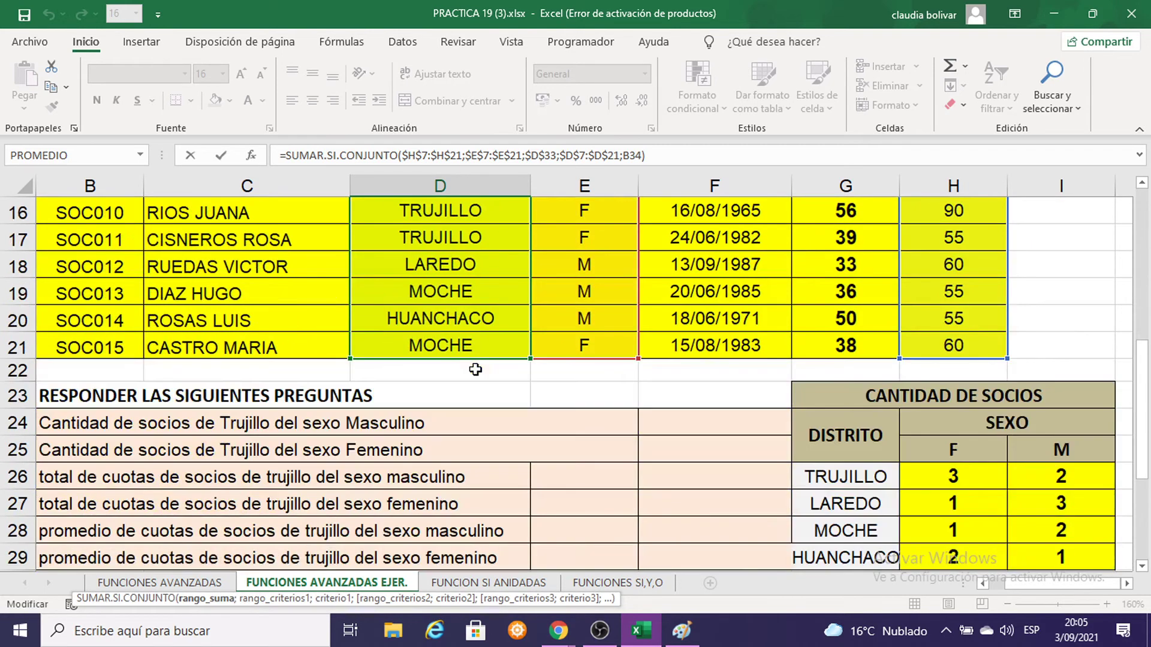
pyautogui.scroll(-4, 476, 370)
pyautogui.scroll(-1, 476, 371)
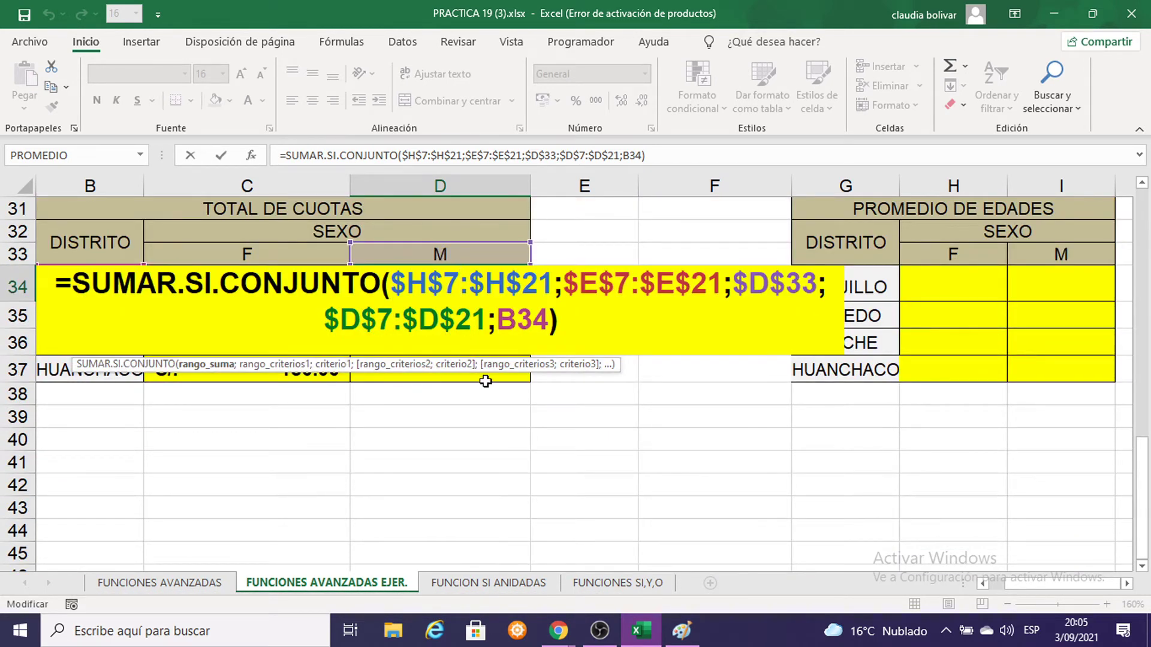
pyautogui.scroll(1, 465, 393)
# Confirm D34's formula and fill it down to D37
pyautogui.press('Return')
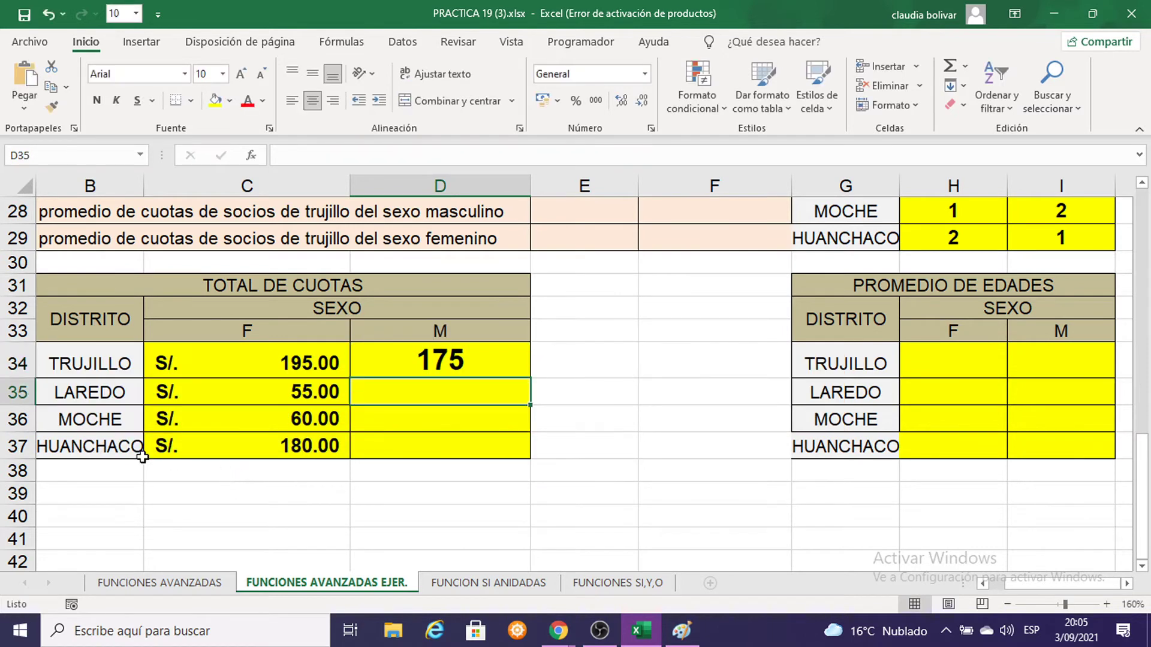
pyautogui.click(60, 368)
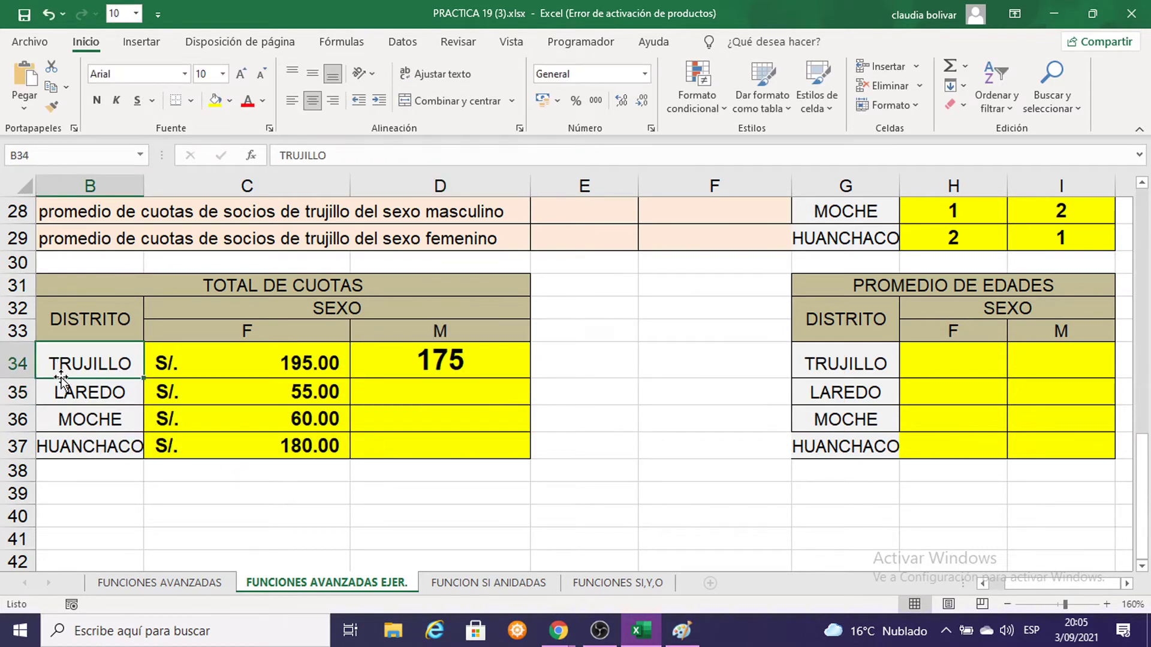
pyautogui.click(395, 356)
pyautogui.moveTo(530, 377); pyautogui.dragTo(518, 456)
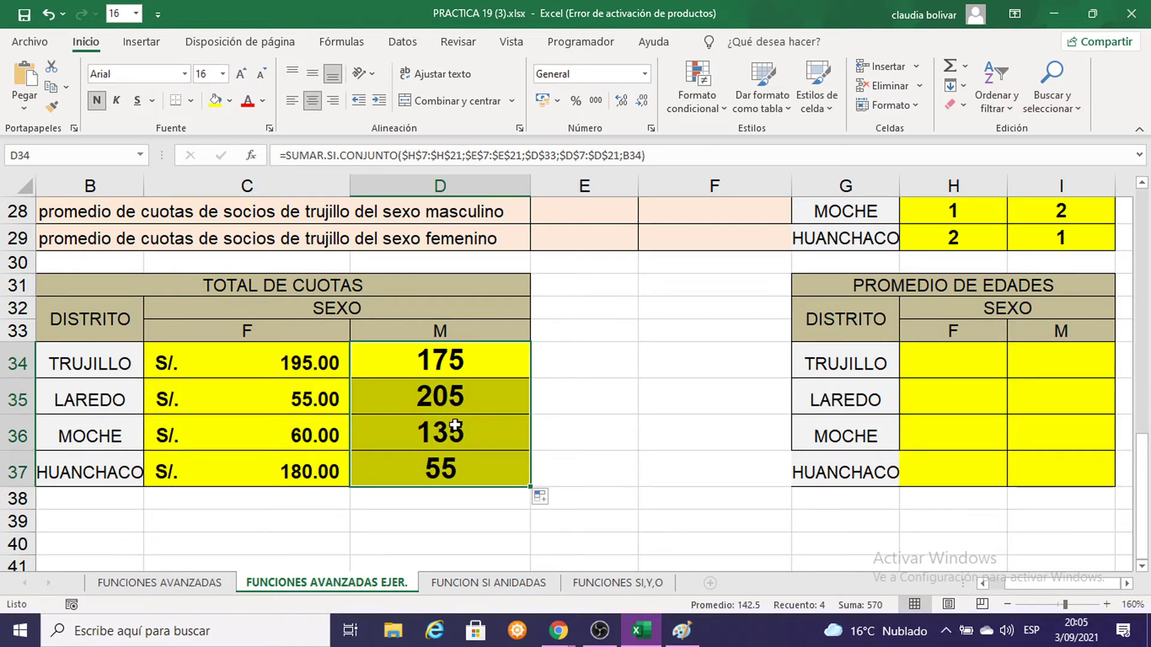
# Check the copied formulas in D35, D36 and D37 without changing them
pyautogui.doubleClick(453, 403)
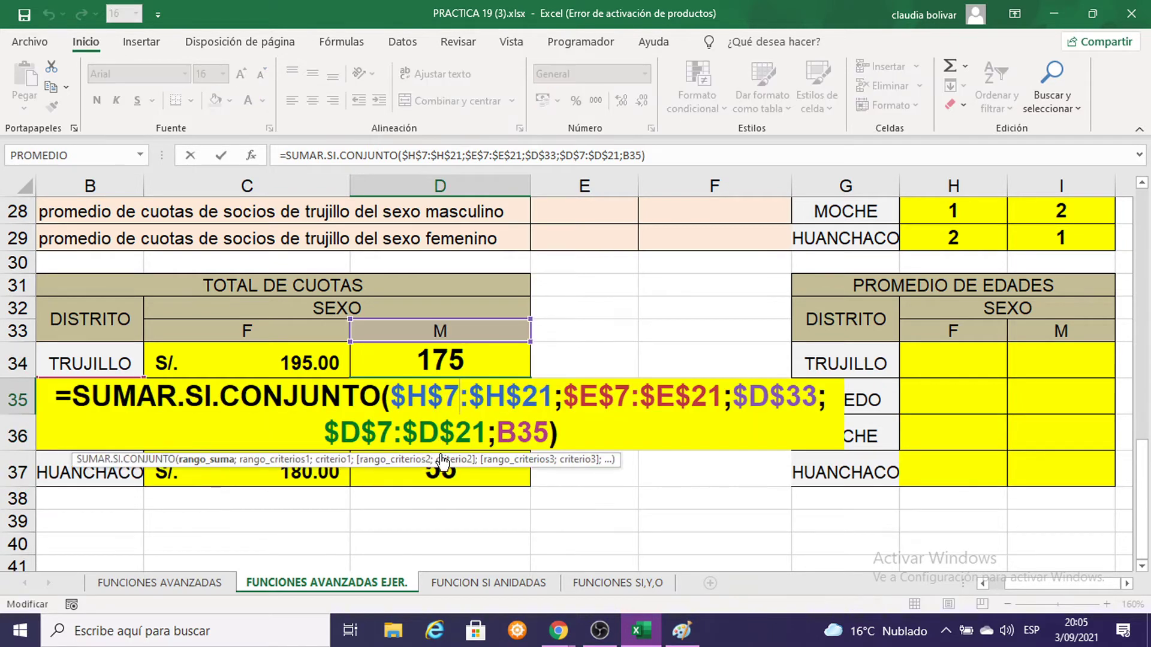
pyautogui.press('Return')
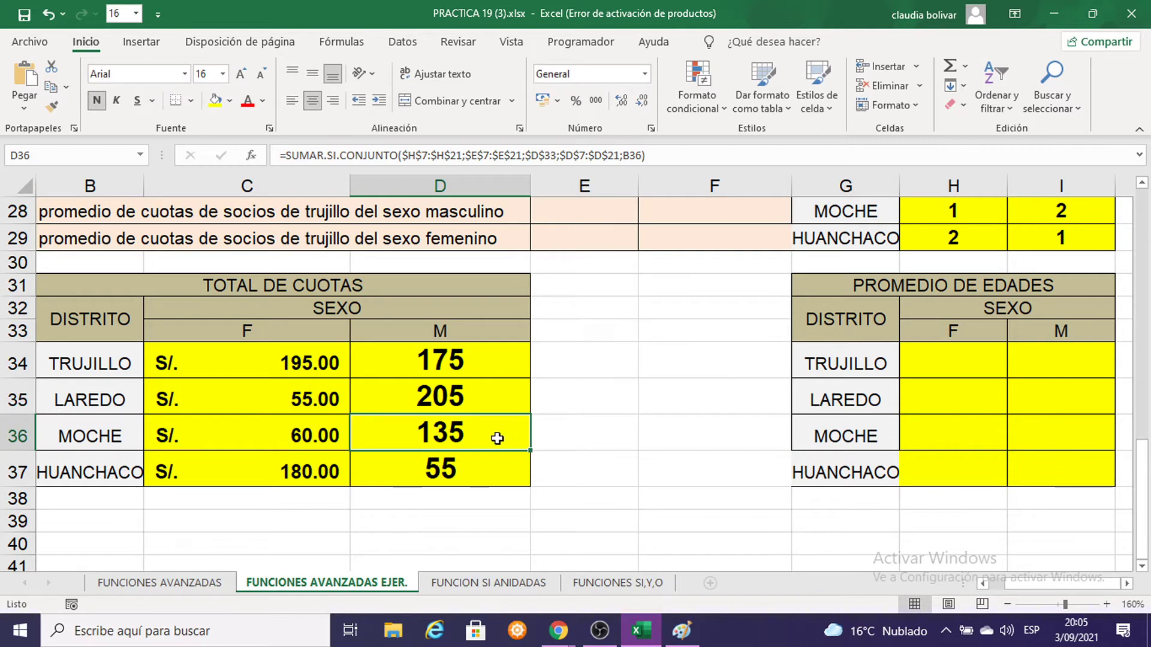
pyautogui.doubleClick(496, 437)
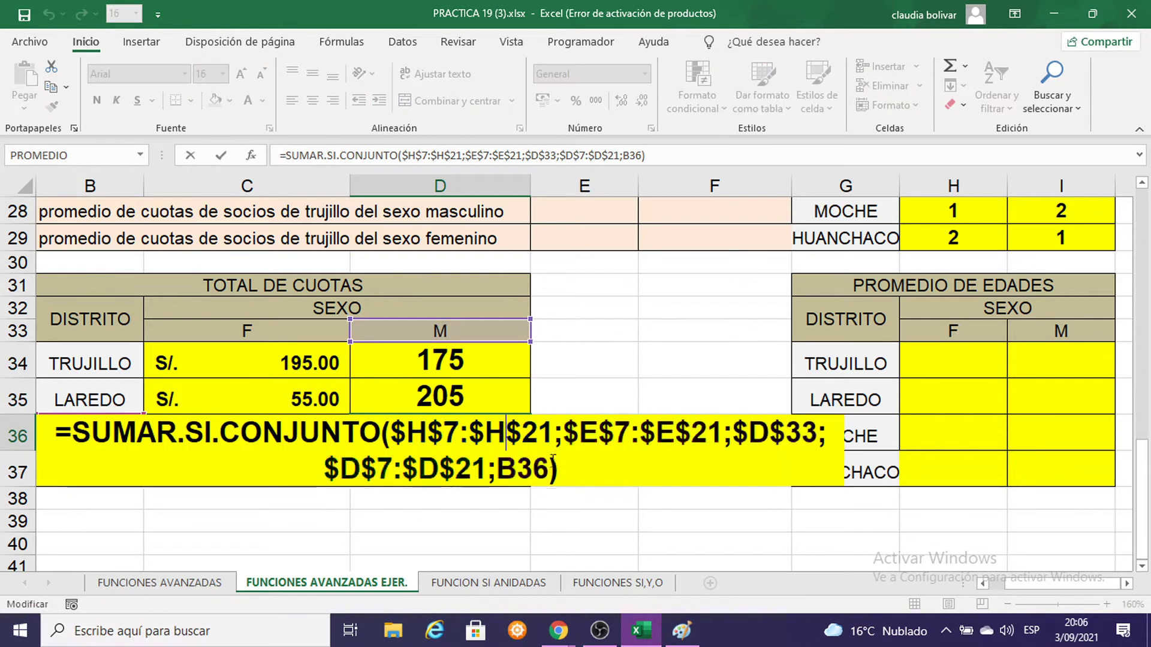
pyautogui.press('Return')
pyautogui.doubleClick(501, 475)
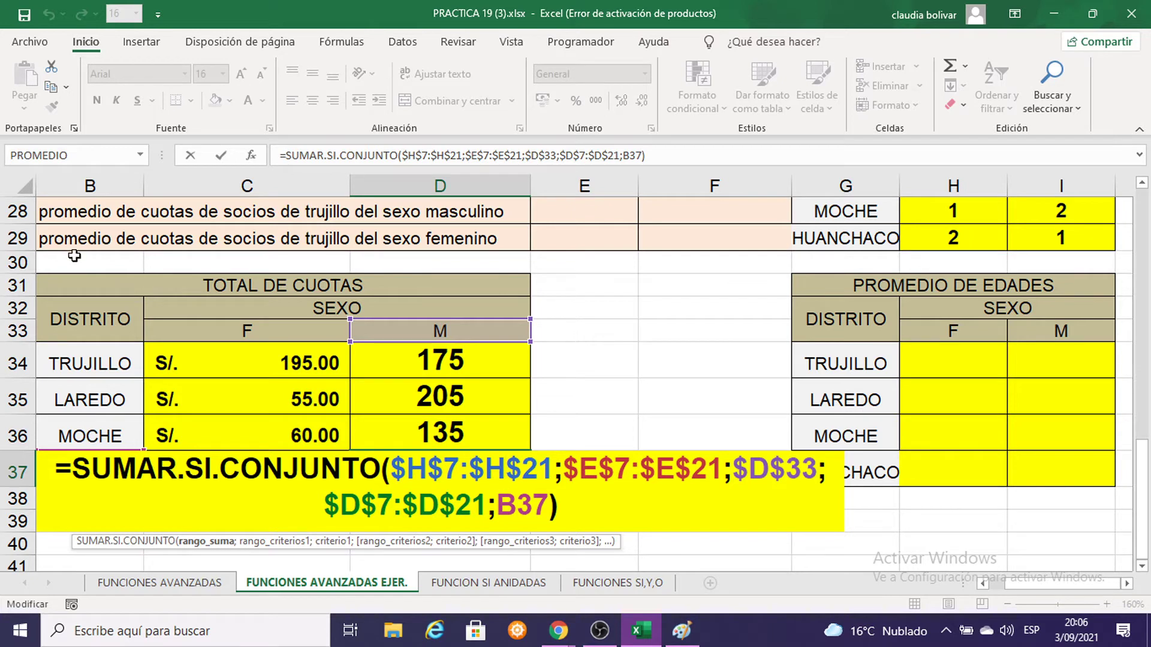
pyautogui.press('Return')
# Give D34:D37 font size 11 and the S/. accounting number format
pyautogui.click(430, 360)
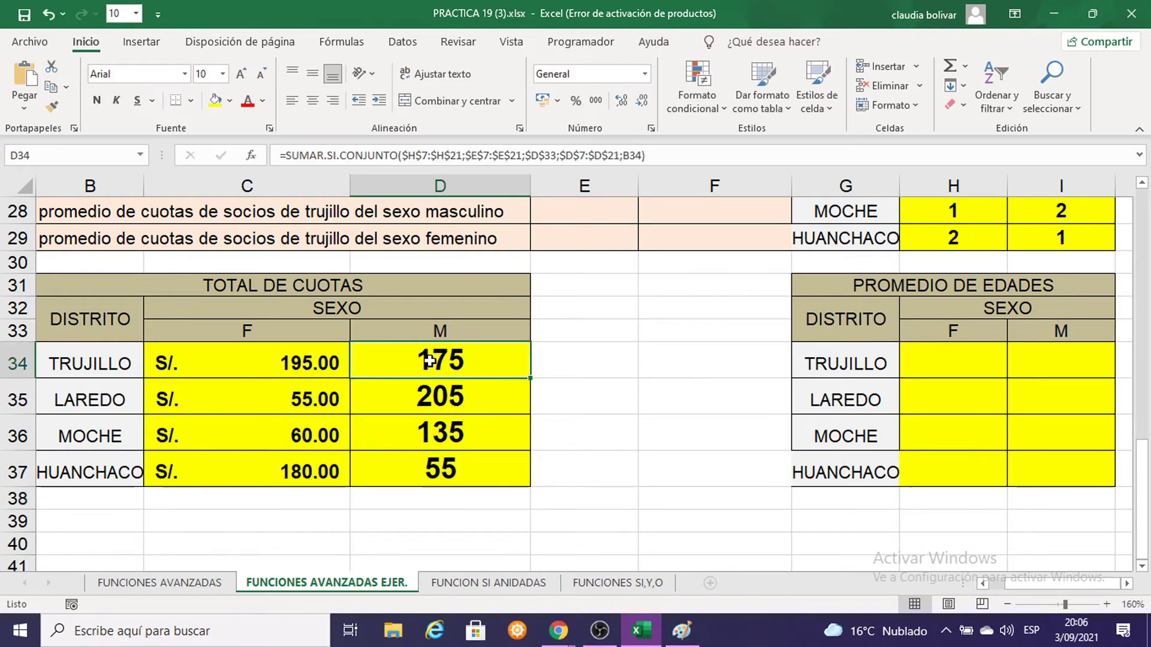
pyautogui.moveTo(429, 361); pyautogui.dragTo(395, 476)
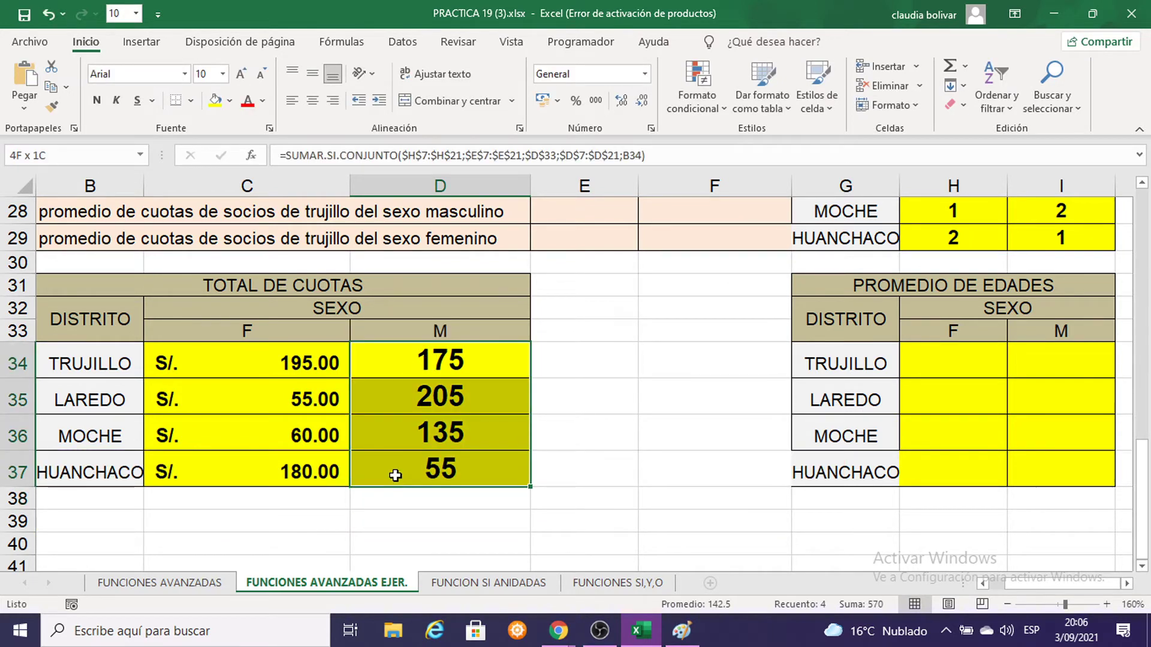
pyautogui.click(223, 74)
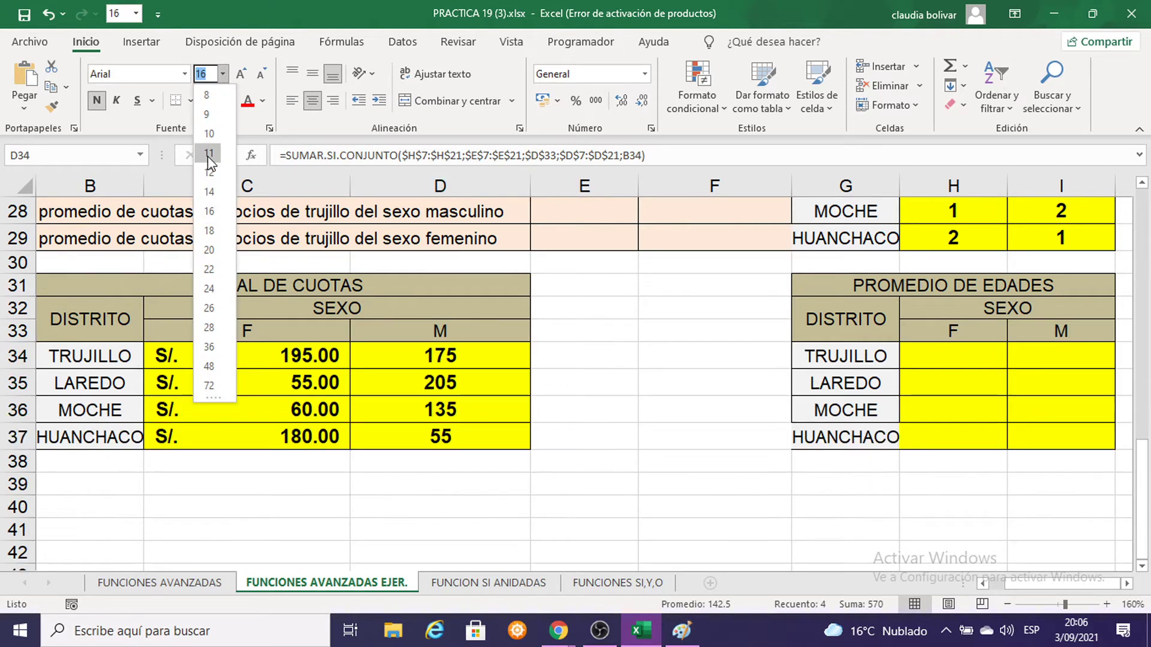
pyautogui.click(208, 155)
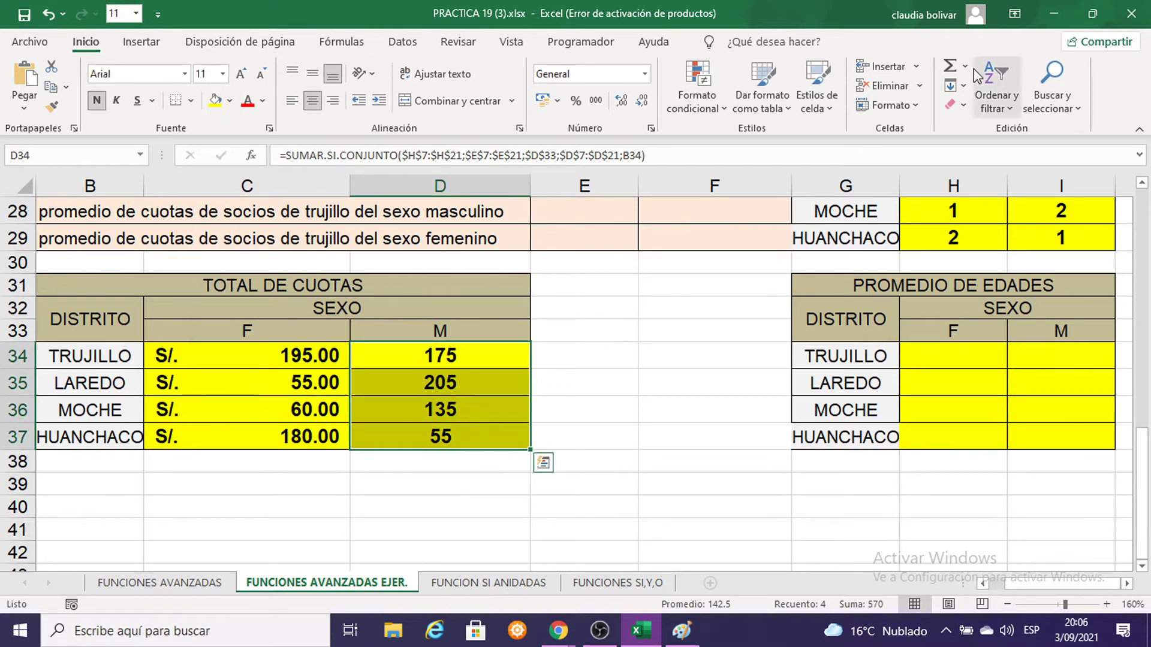
pyautogui.click(557, 100)
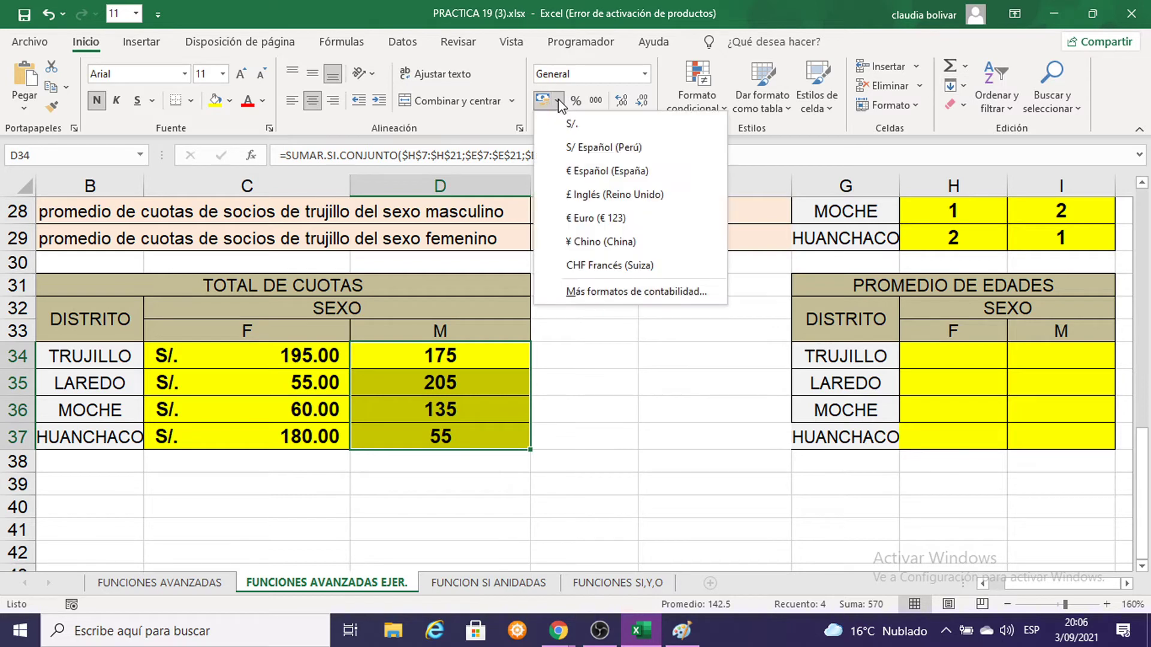
pyautogui.click(573, 124)
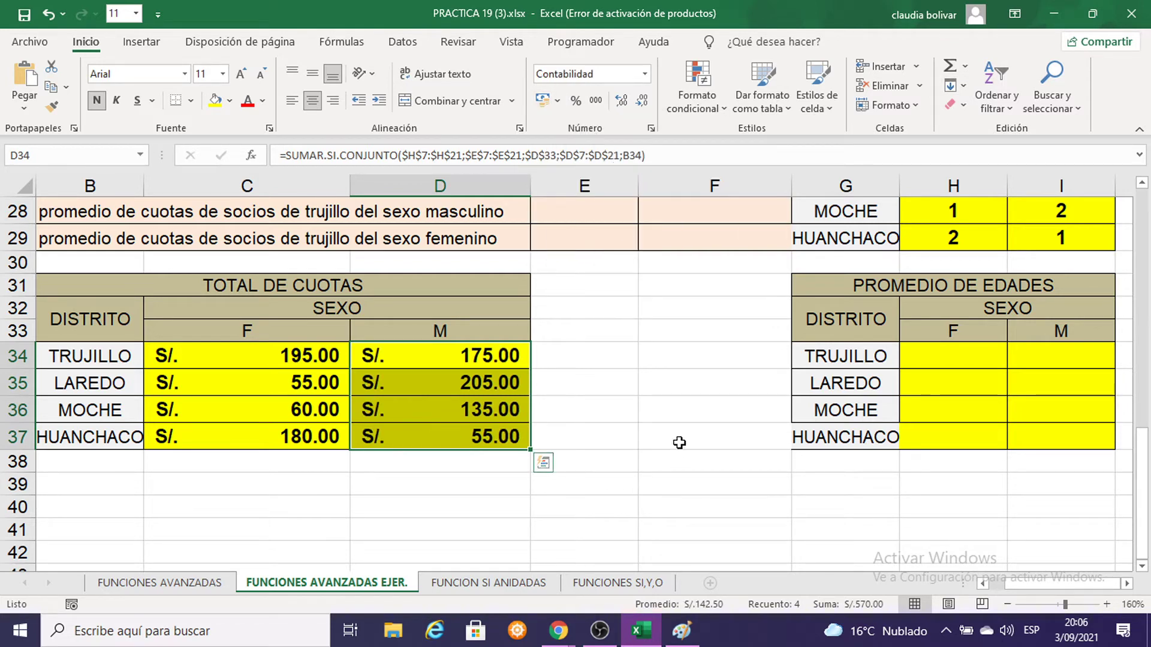
pyautogui.scroll(2, 678, 441)
pyautogui.scroll(3, 676, 439)
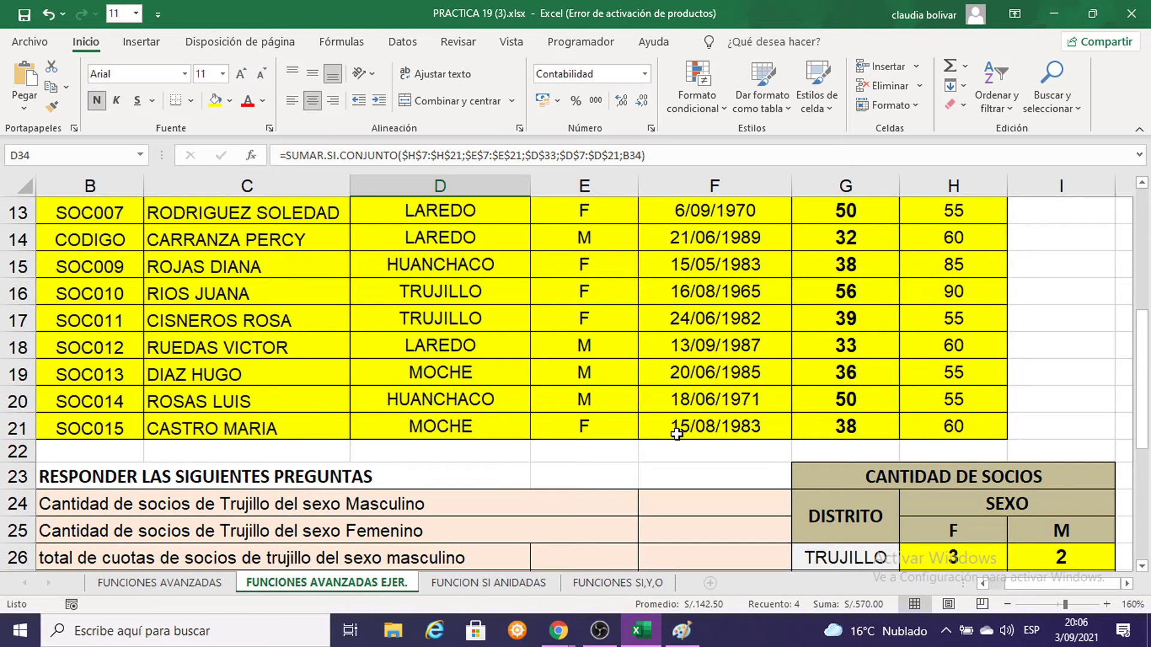
pyautogui.scroll(1, 677, 434)
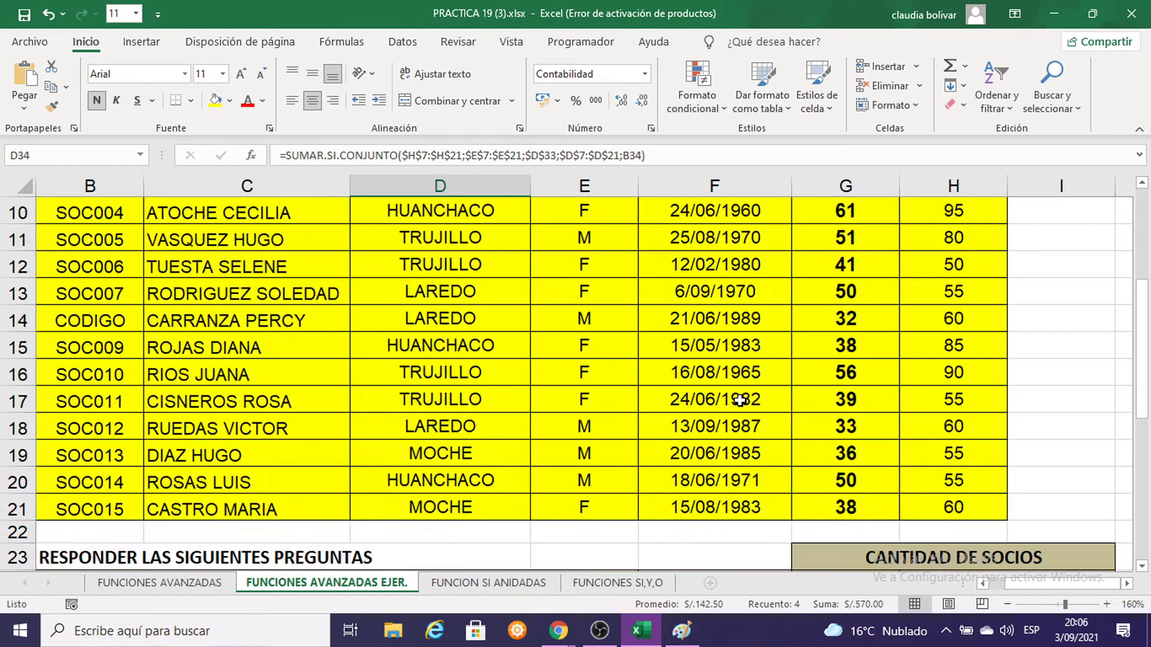
pyautogui.scroll(2, 677, 434)
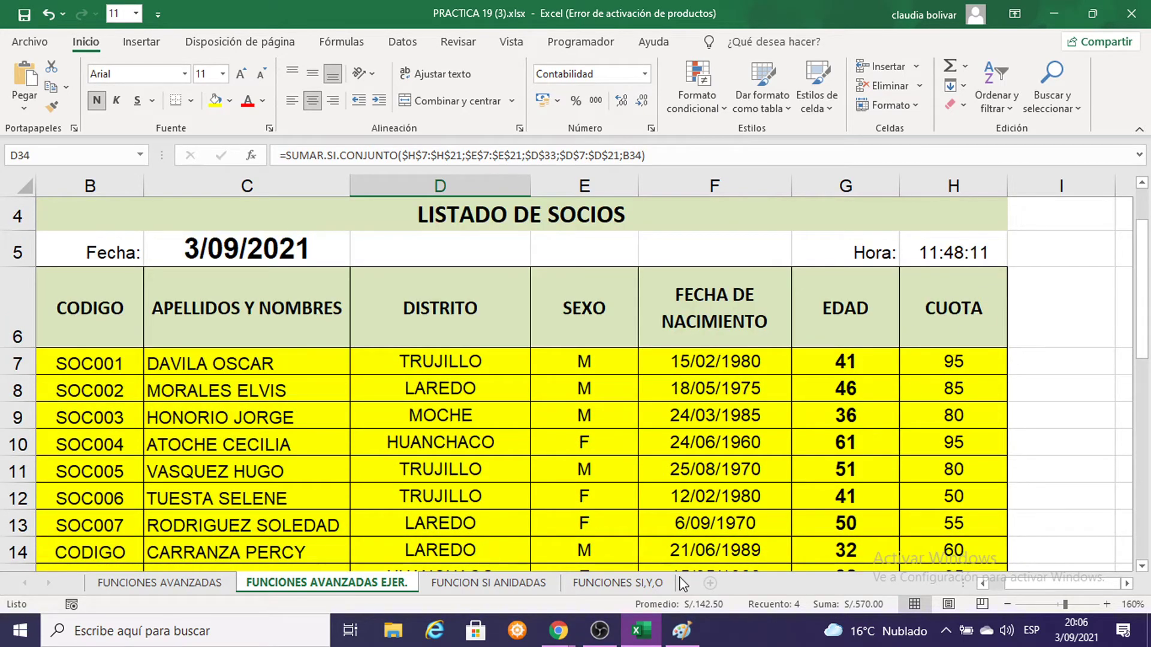
pyautogui.moveTo(558, 631)
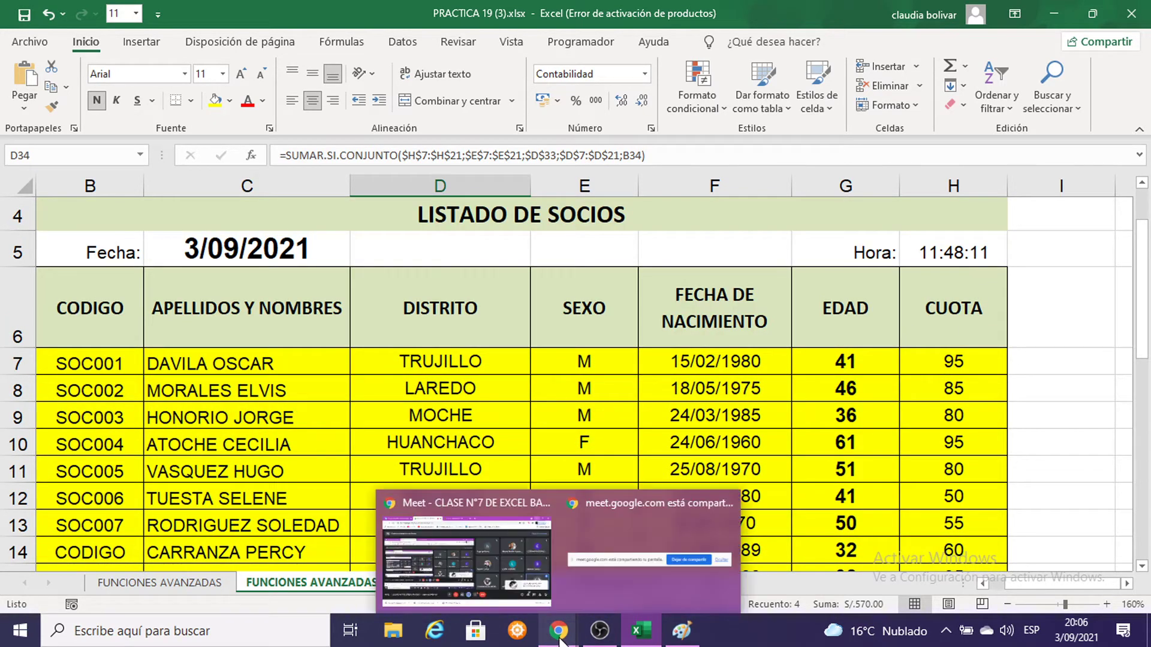
pyautogui.scroll(-4, 885, 360)
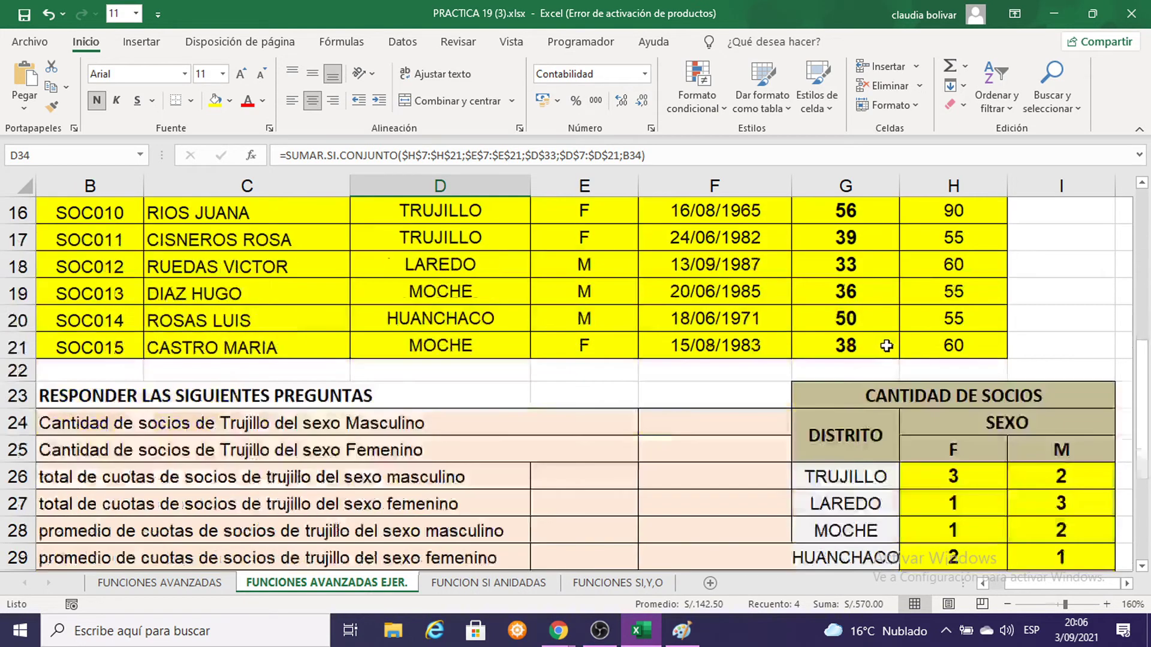
pyautogui.scroll(-2, 884, 343)
pyautogui.scroll(-1, 884, 343)
pyautogui.scroll(-1, 883, 342)
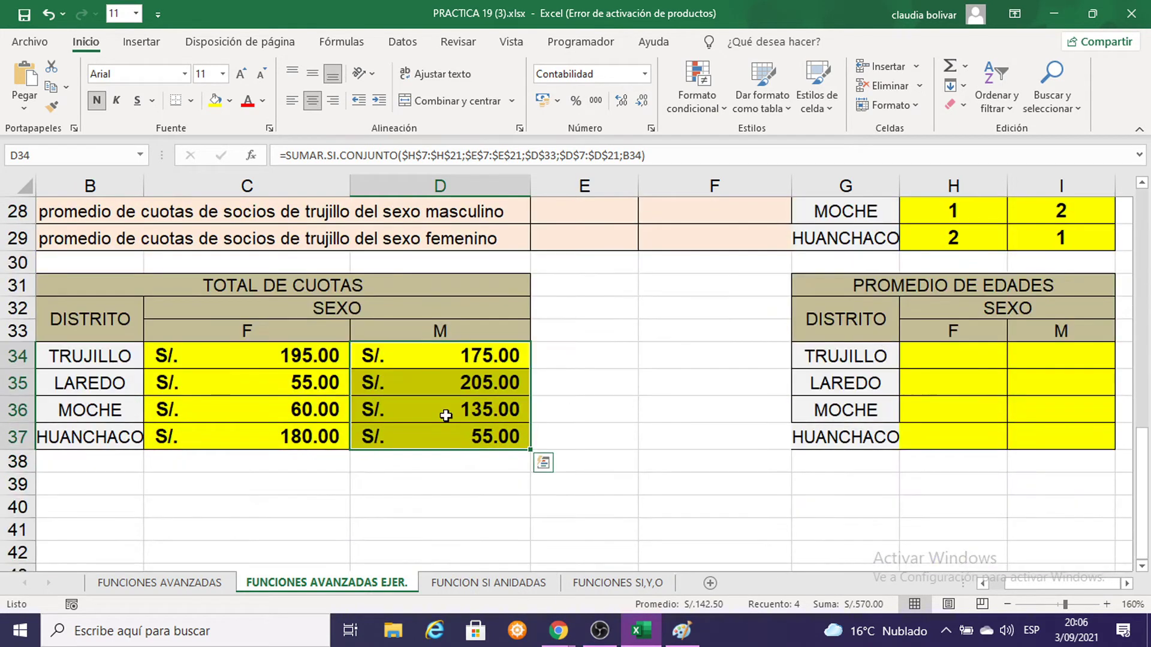
# Set the Trujillo total in D34 to font size 16
pyautogui.click(454, 357)
pyautogui.click(223, 74)
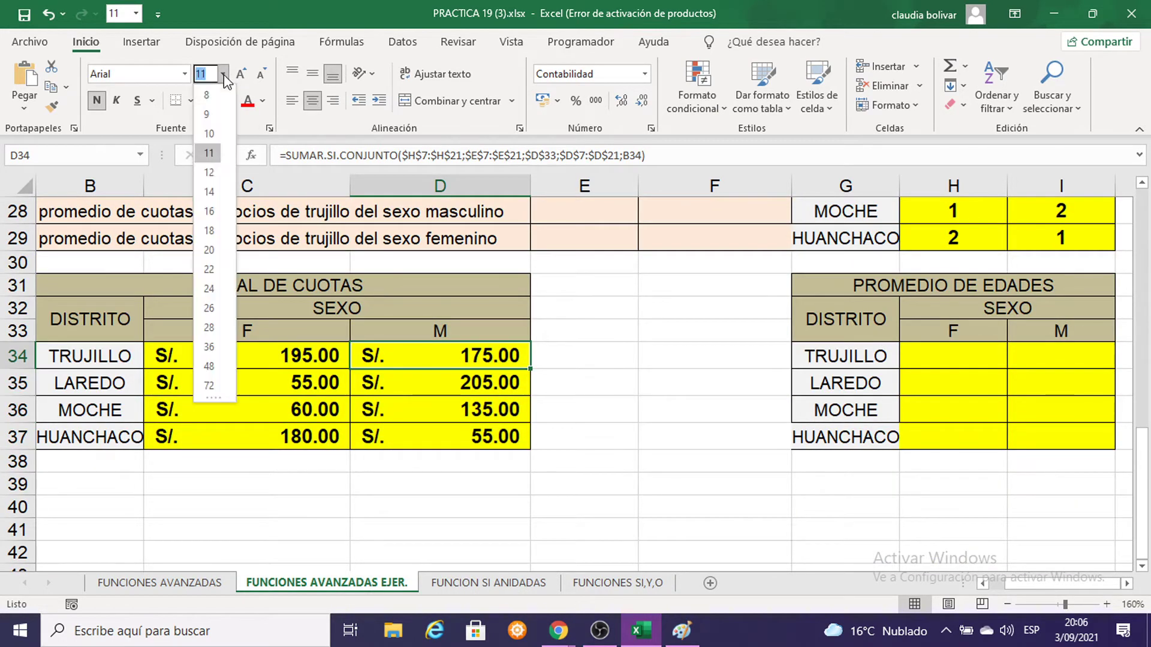
pyautogui.click(209, 211)
# Review D34's formula in edit mode twice and leave it unchanged
pyautogui.doubleClick(462, 348)
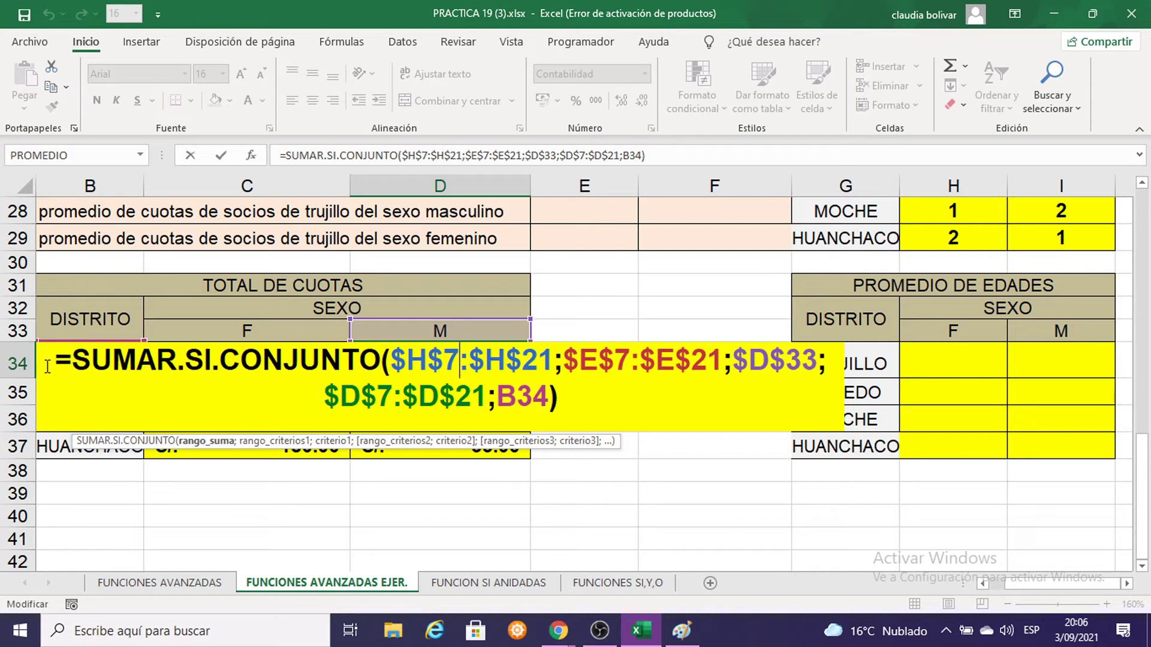
pyautogui.press('Return')
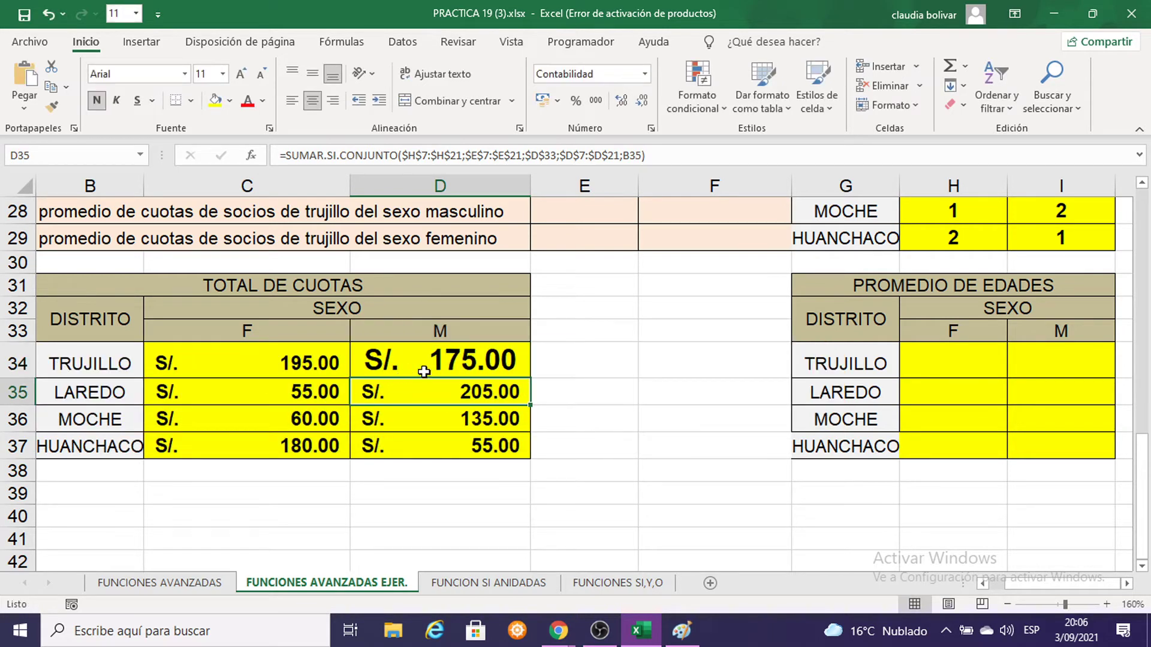
pyautogui.click(95, 361)
pyautogui.doubleClick(418, 358)
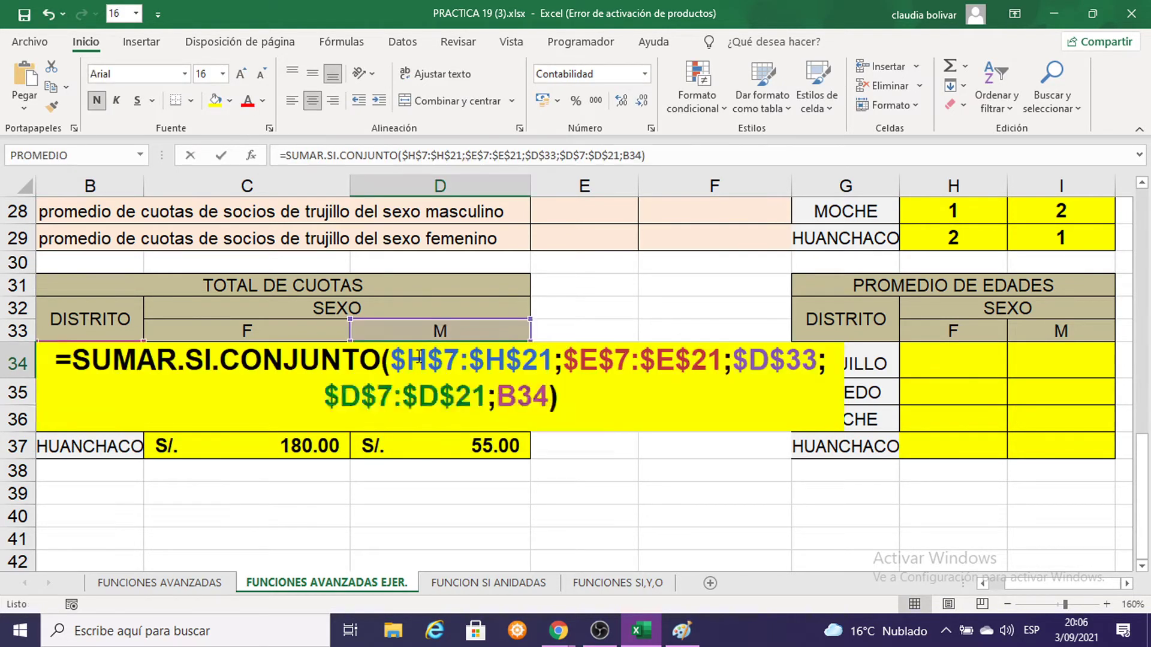
pyautogui.doubleClick(419, 357)
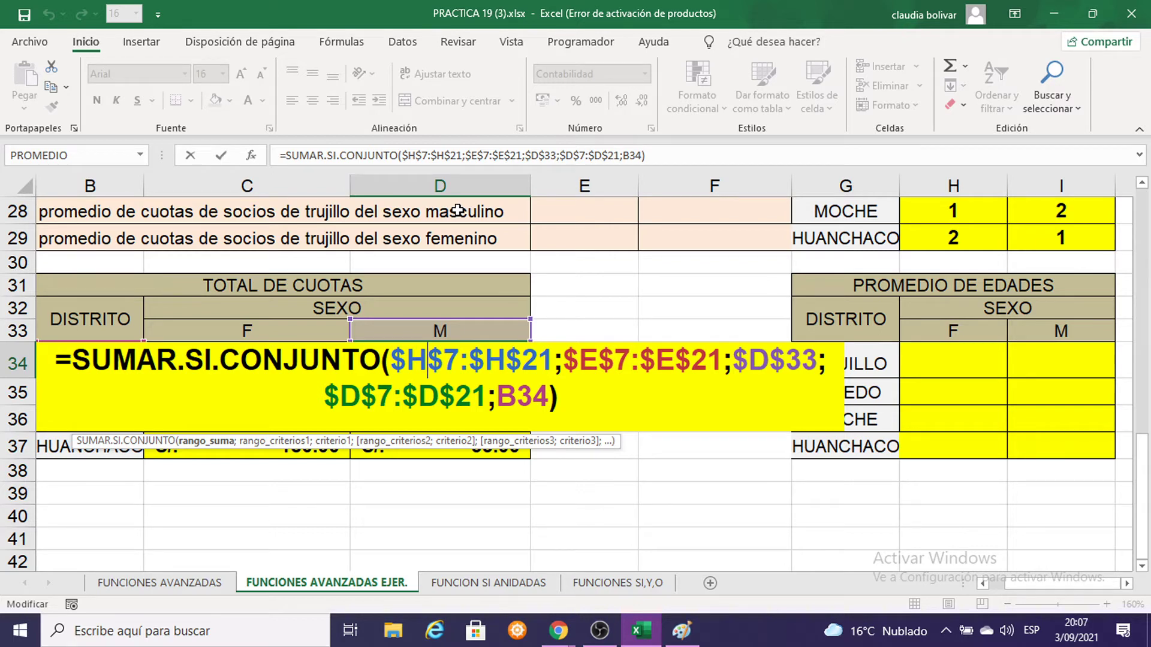
pyautogui.press('Return')
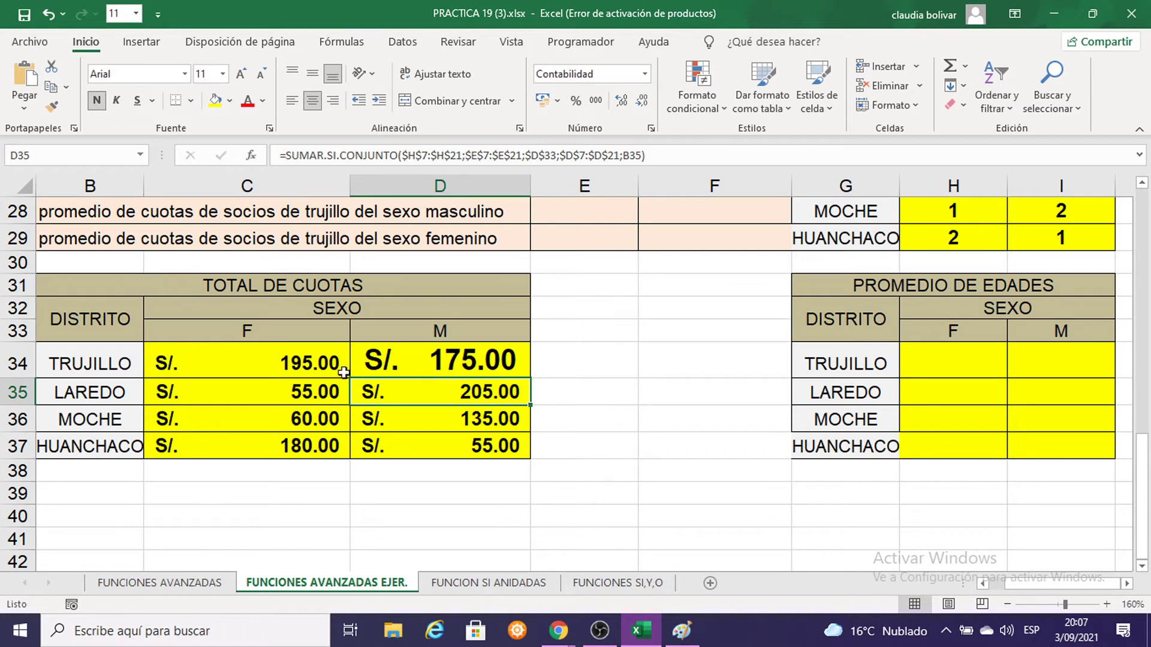
# Check the video call window, then return to the spreadsheet
pyautogui.click(557, 631)
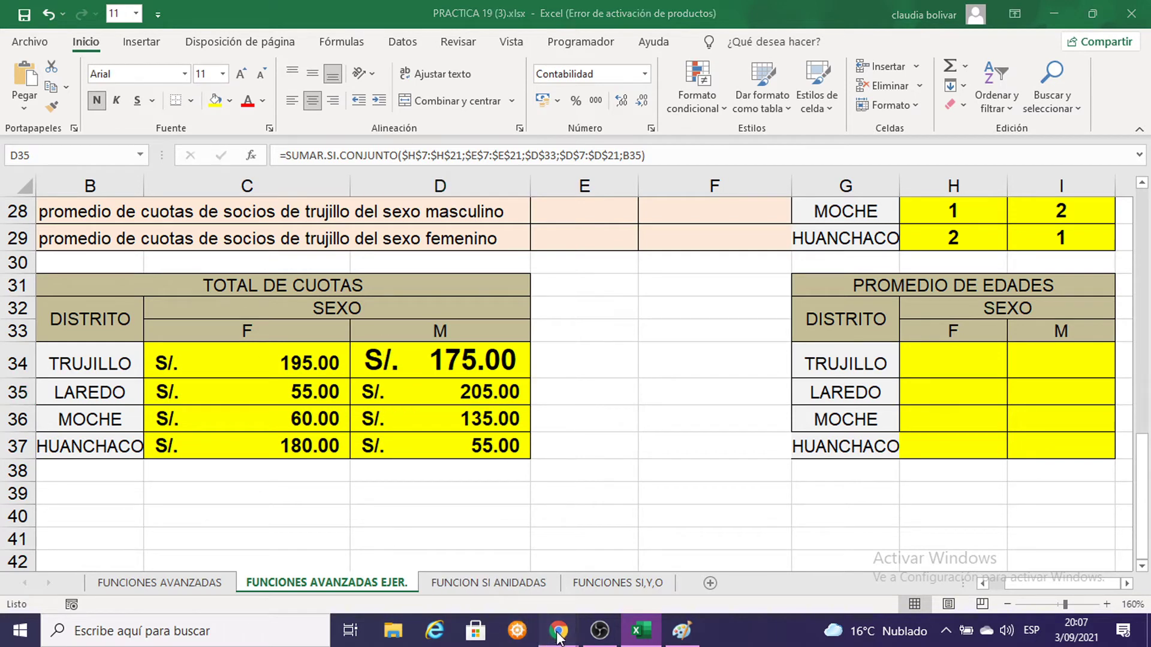
pyautogui.click(416, 514)
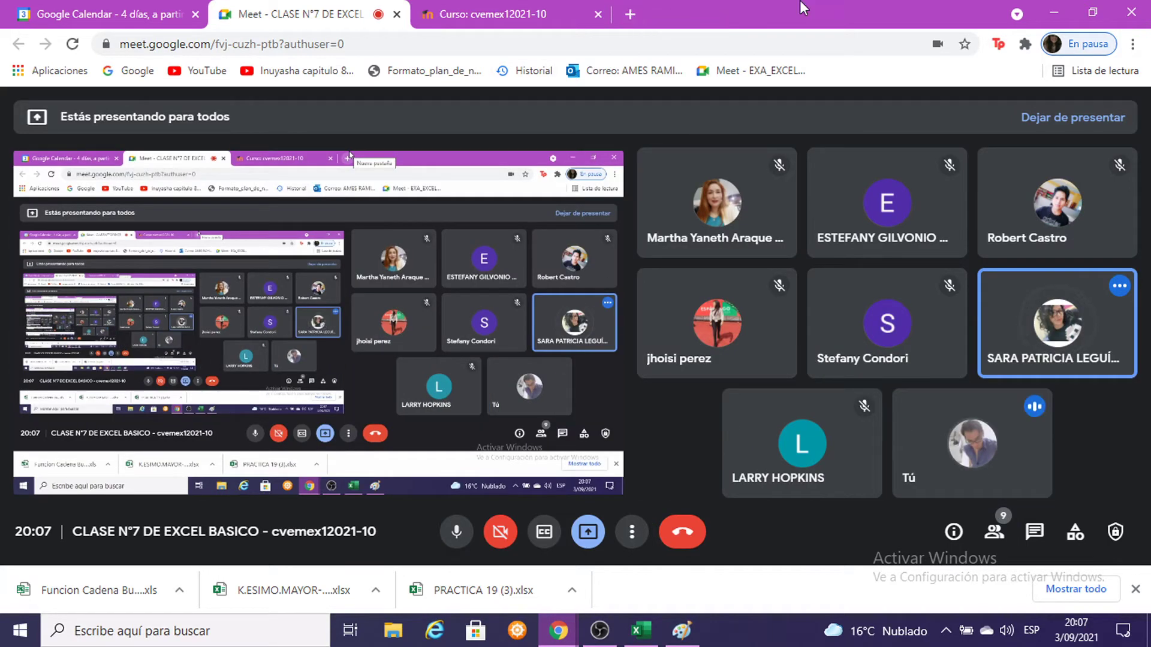
pyautogui.click(1055, 12)
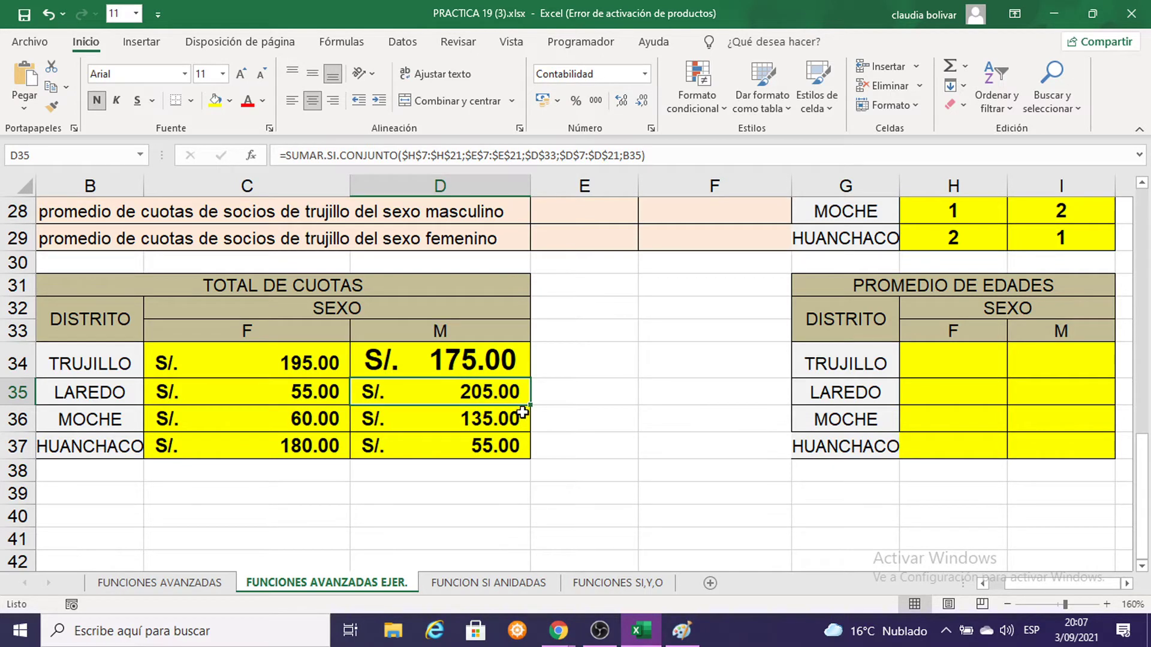
# Fill D35's formula and formatting up into D34
pyautogui.moveTo(529, 406); pyautogui.dragTo(531, 356)
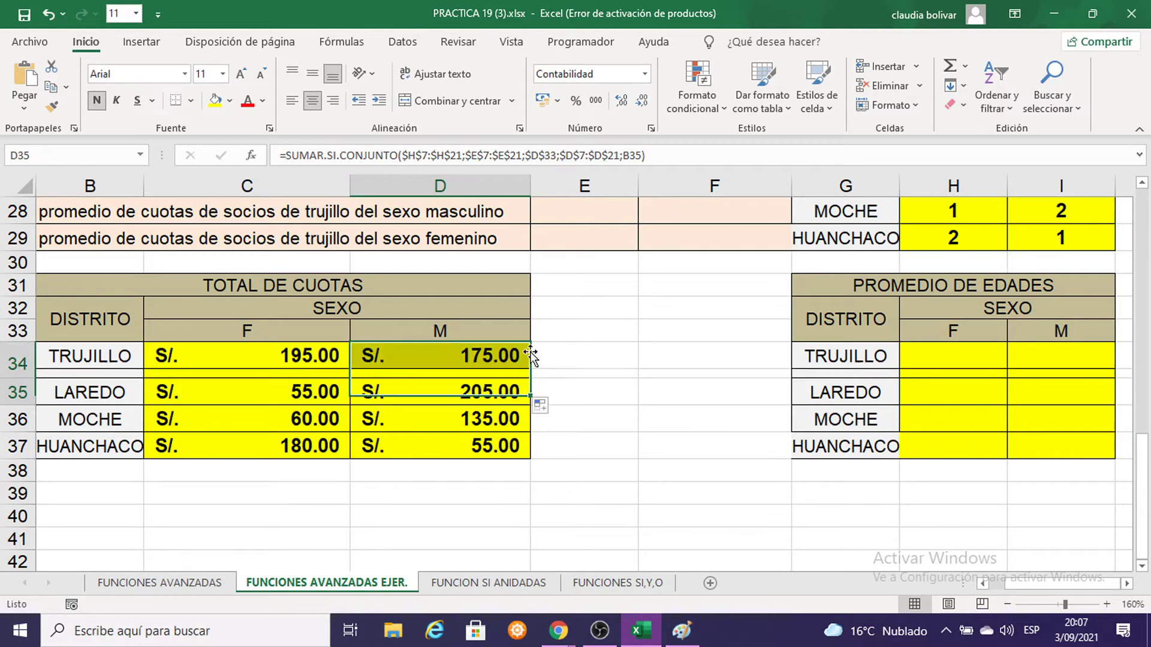
pyautogui.moveTo(1027, 585); pyautogui.dragTo(1038, 591)
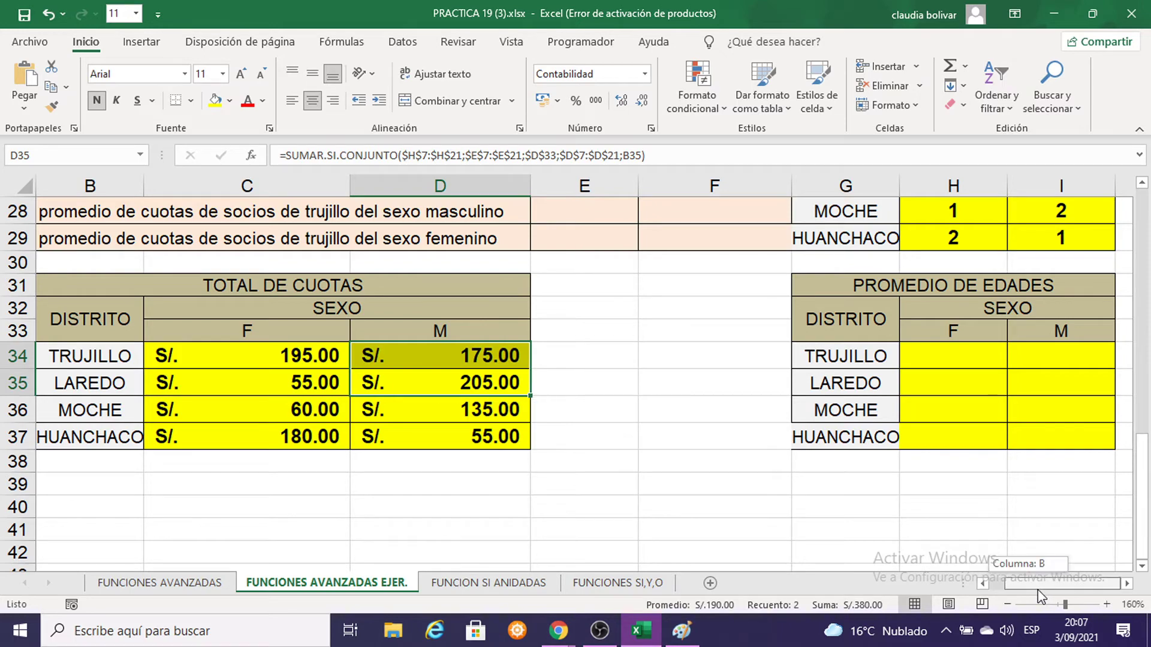
pyautogui.scroll(4, 958, 413)
pyautogui.scroll(2, 956, 411)
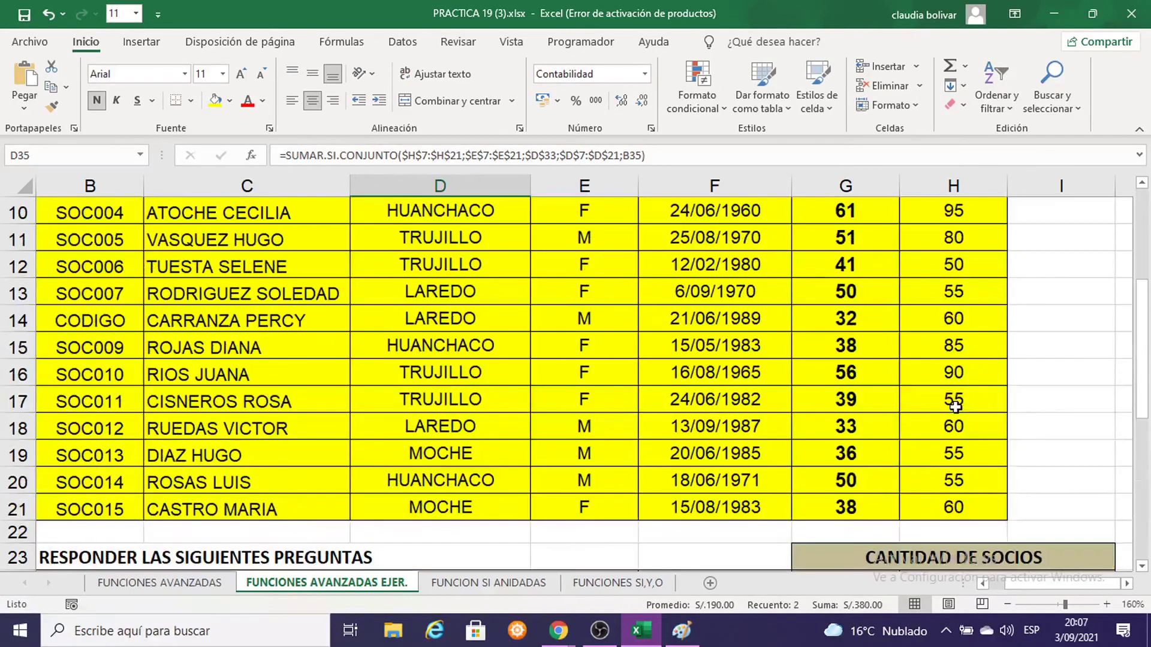
pyautogui.scroll(1, 954, 406)
pyautogui.scroll(3, 954, 408)
pyautogui.scroll(1, 952, 404)
pyautogui.scroll(-1, 952, 404)
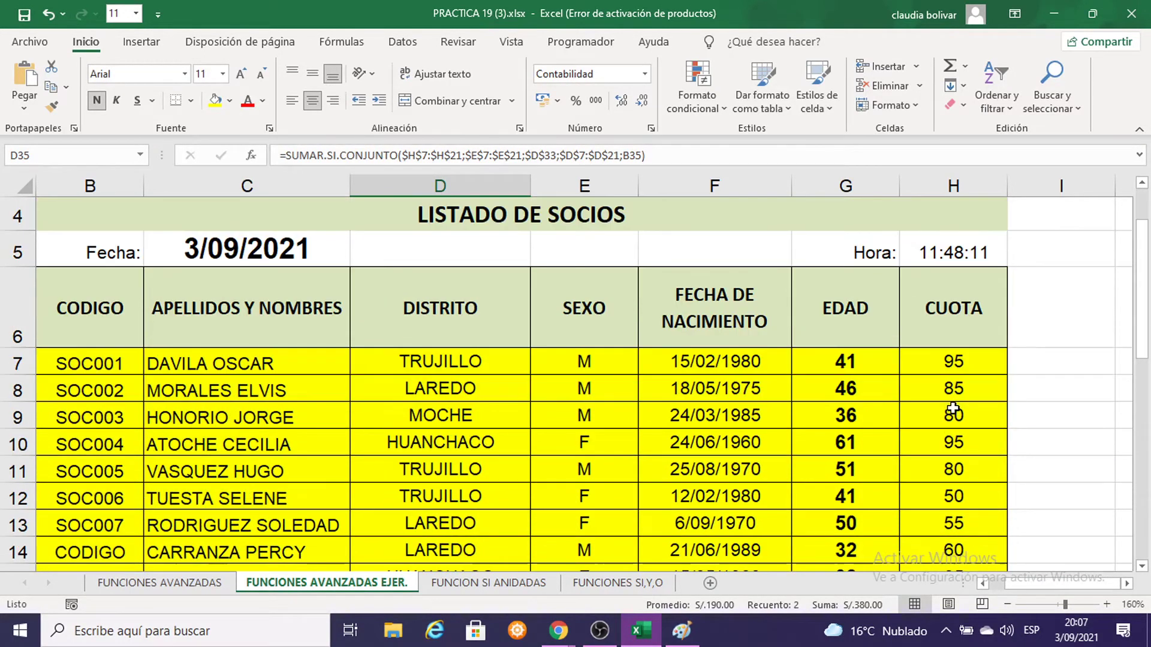
# Format the CUOTA values H7:H21 as S/. accounting amounts
pyautogui.moveTo(952, 359)
pyautogui.mouseDown()
pyautogui.moveTo(977, 560)
pyautogui.moveTo(965, 535)
pyautogui.mouseUp()
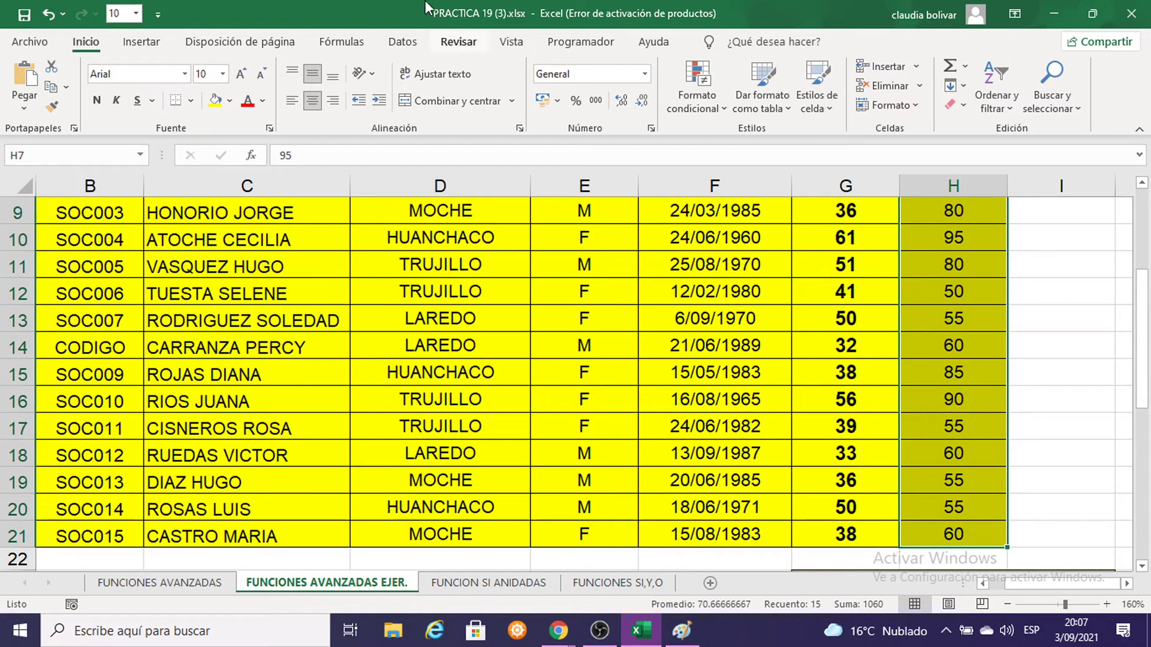
pyautogui.click(557, 100)
pyautogui.click(574, 132)
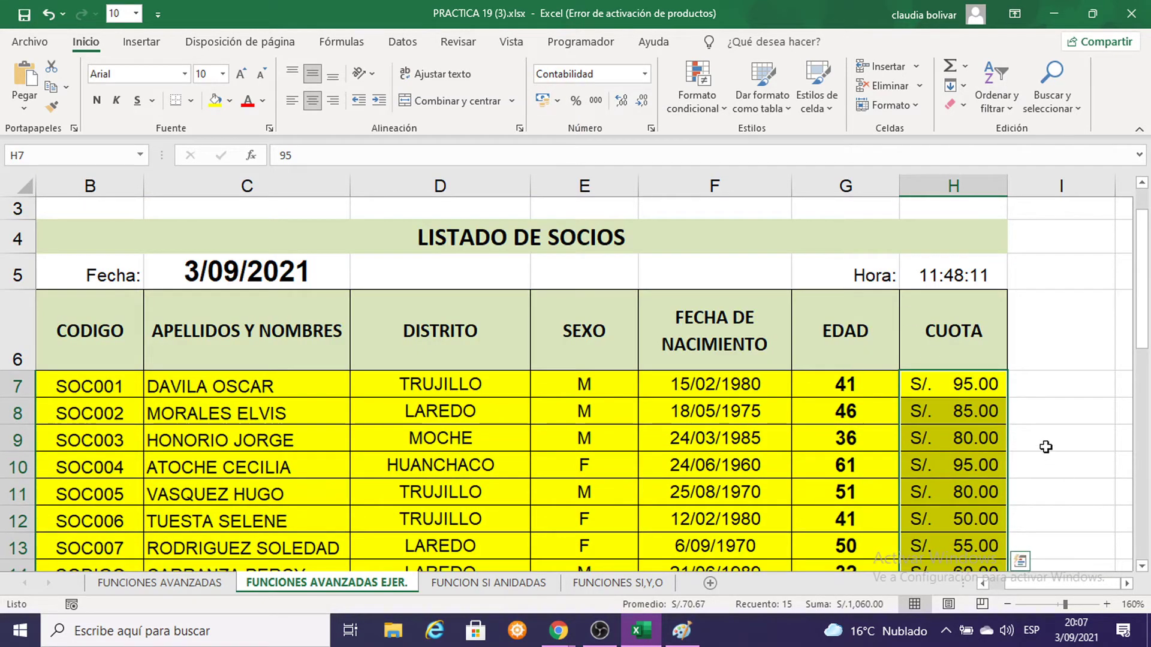
pyautogui.scroll(-2, 1045, 447)
pyautogui.scroll(-4, 1045, 444)
pyautogui.scroll(-2, 1045, 437)
# Set the TRUJILLO female average cell H34 to font size 16
pyautogui.scroll(-1, 1044, 437)
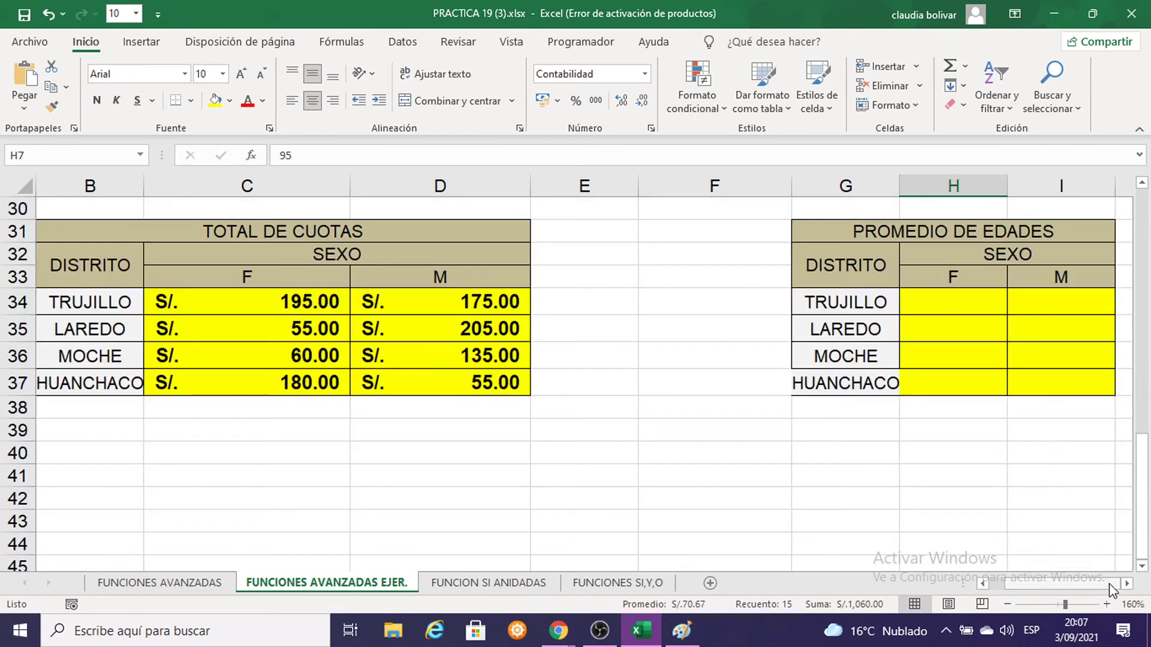
pyautogui.click(1127, 583)
pyautogui.click(1127, 583)
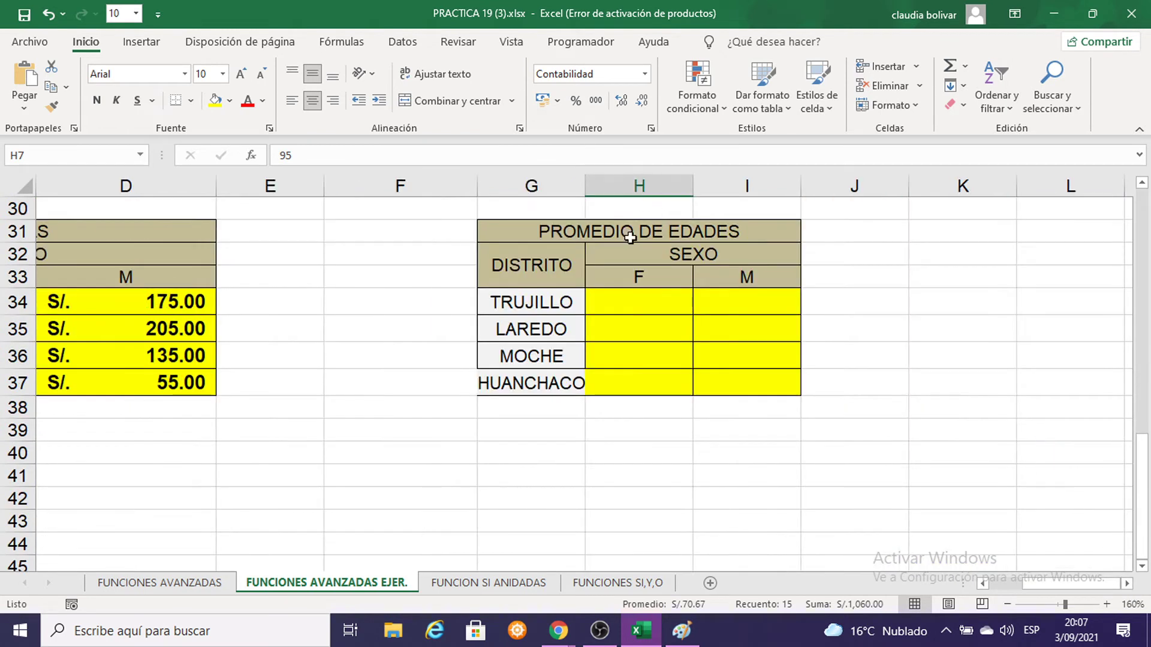
pyautogui.click(610, 299)
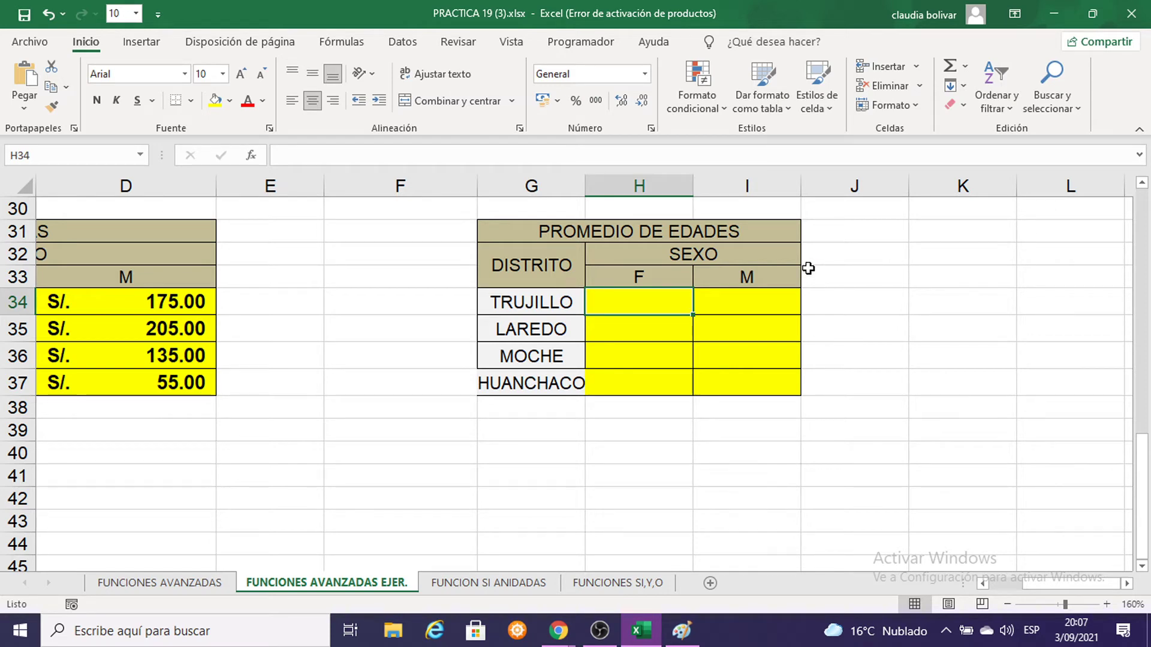
pyautogui.click(691, 262)
pyautogui.click(634, 280)
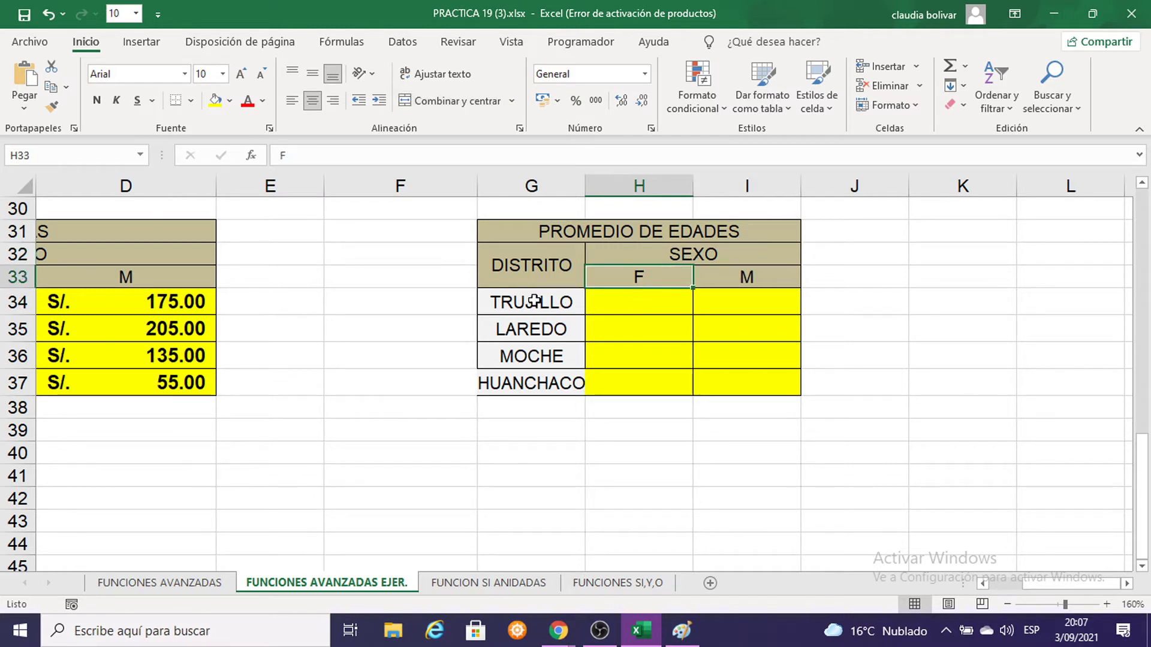
pyautogui.click(616, 301)
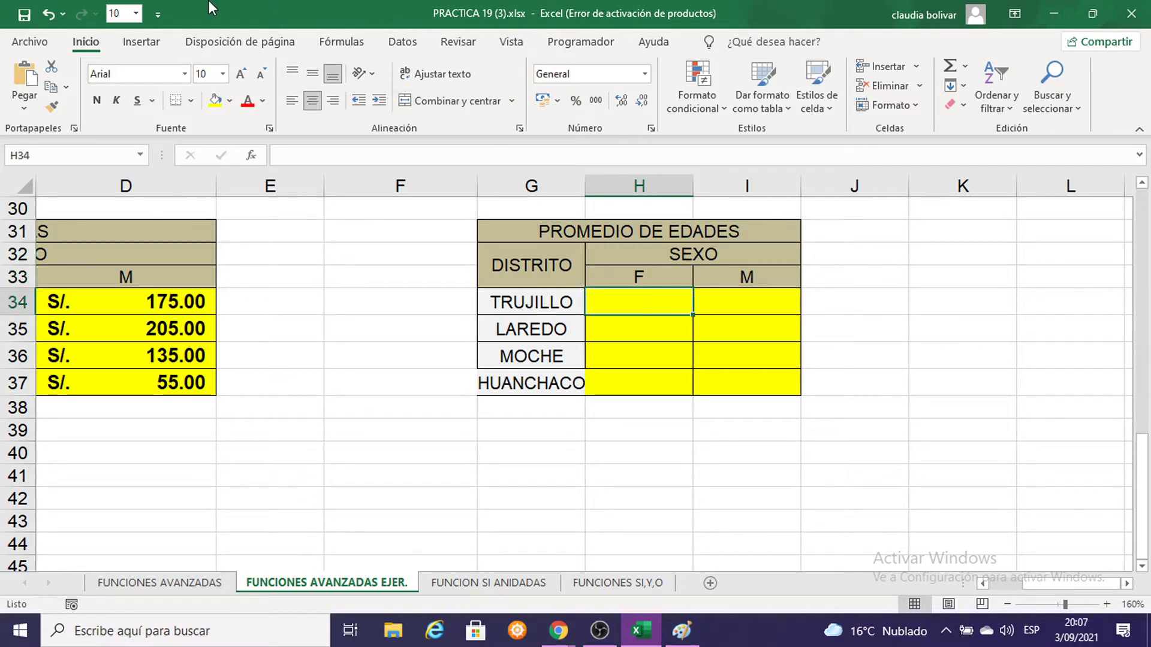
pyautogui.click(222, 77)
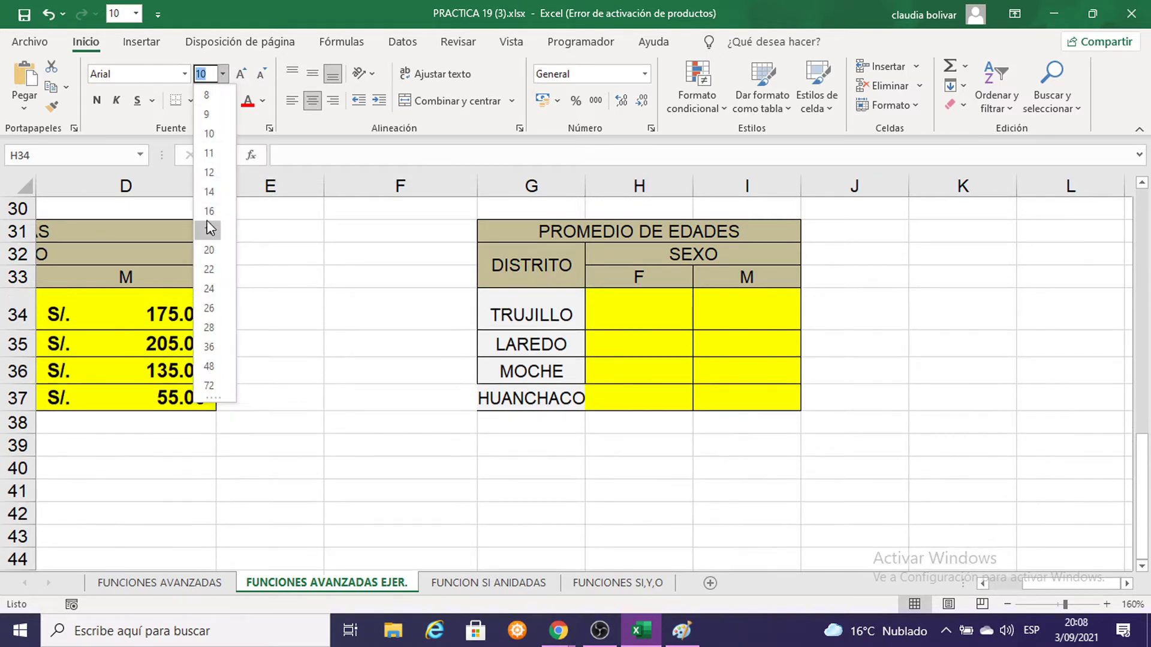
pyautogui.click(208, 211)
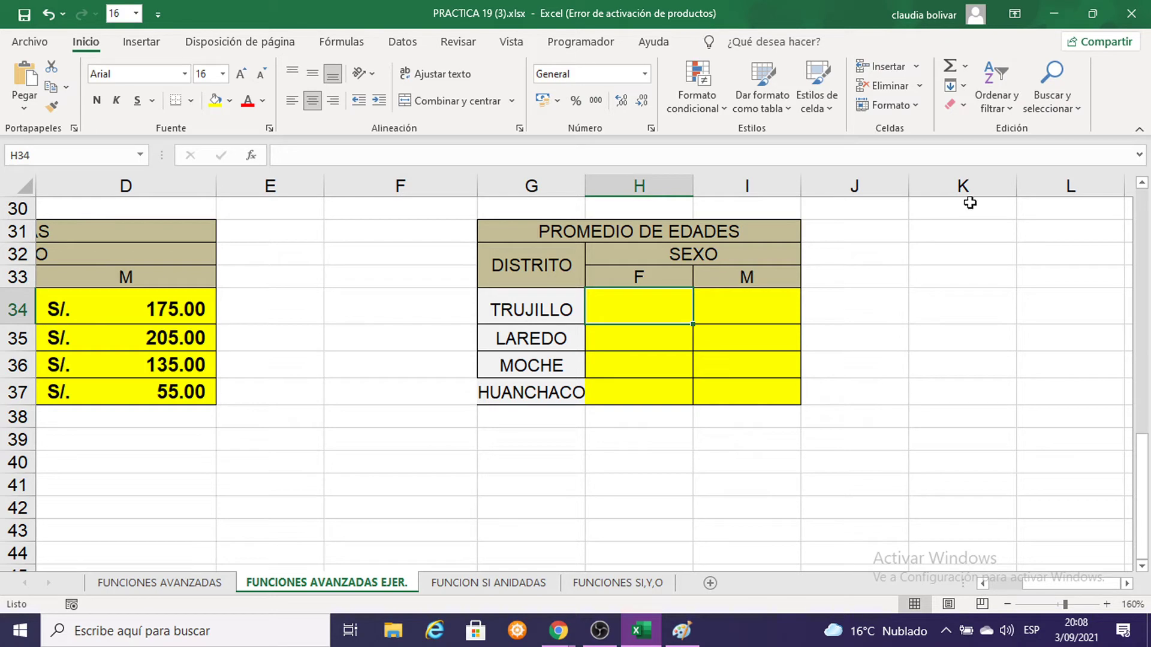
pyautogui.scroll(1, 768, 305)
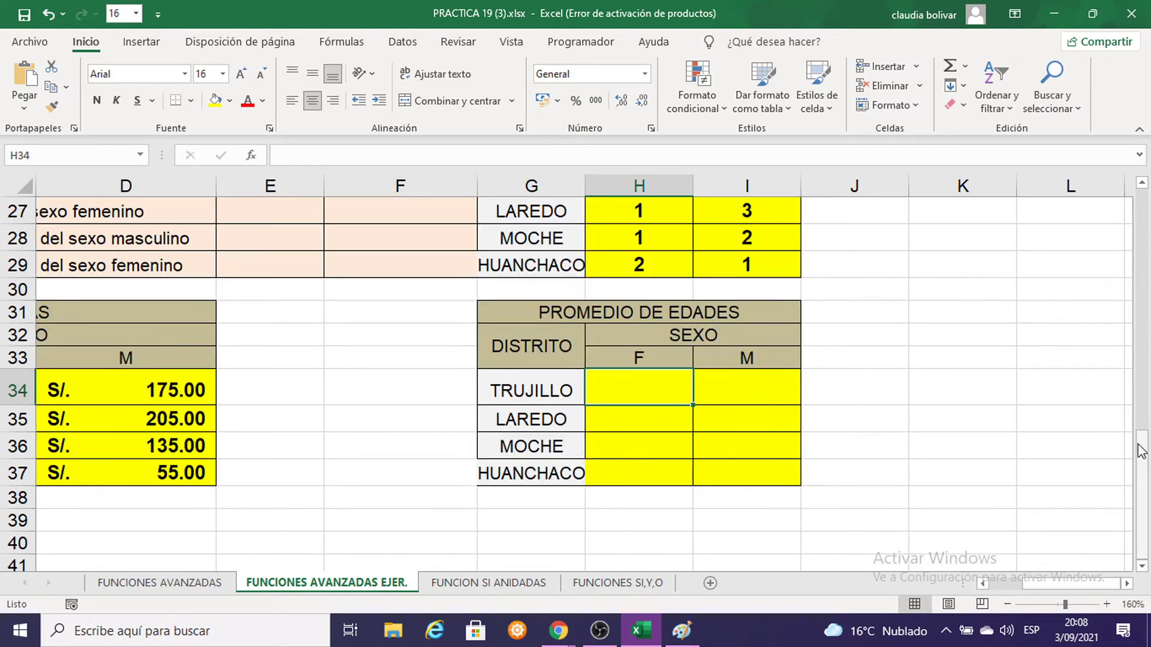
# Start a PROMEDIO.SI.CONJUNTO formula in H34 using the =PROME autocomplete
pyautogui.write('=PRO')
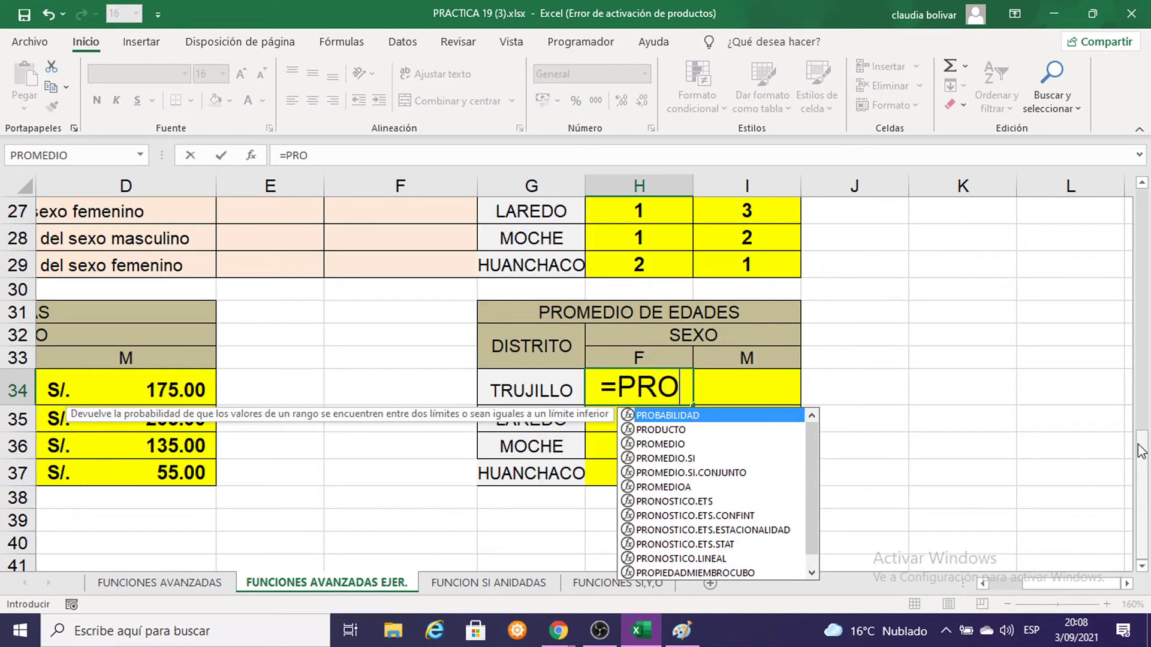
pyautogui.write('ME')
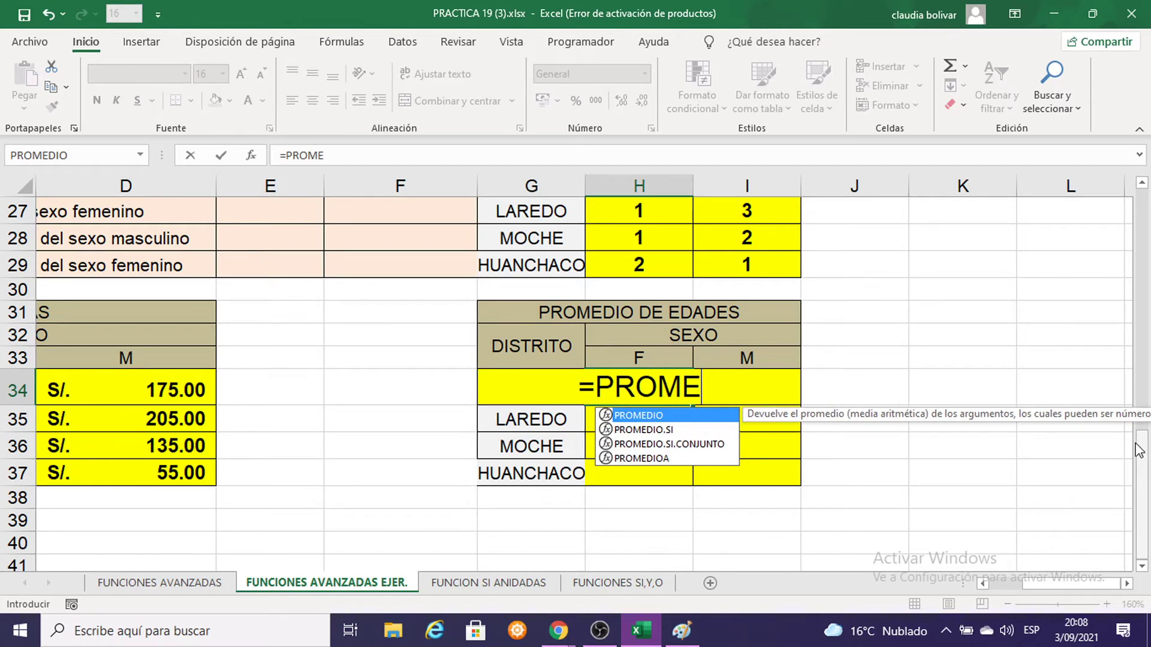
pyautogui.doubleClick(712, 445)
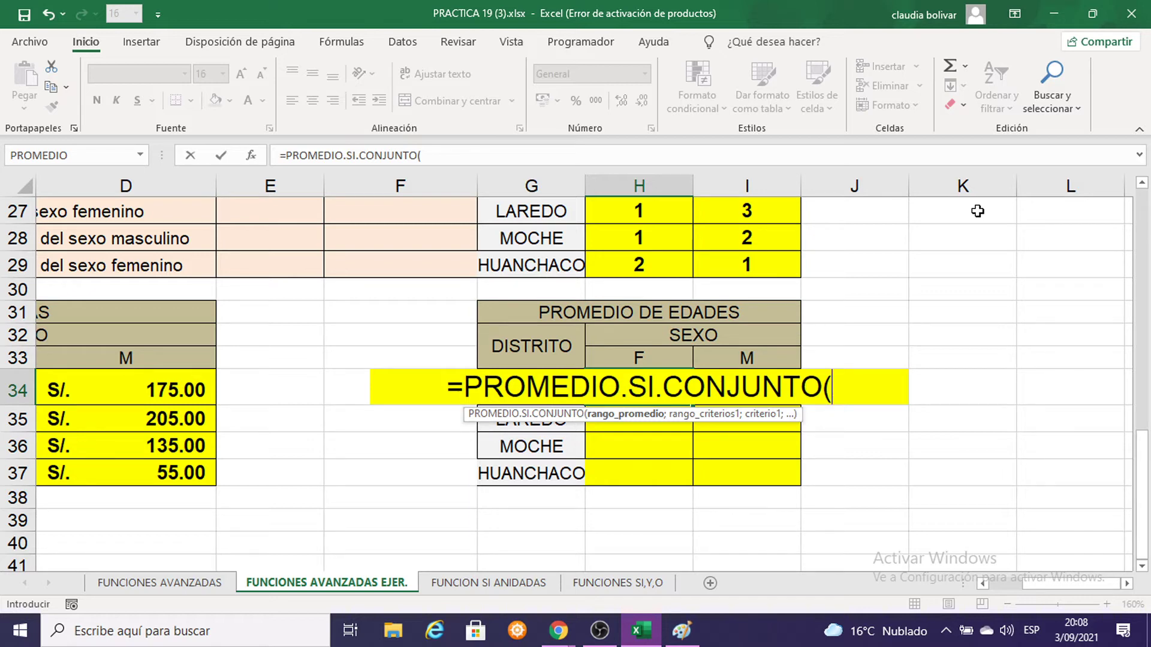
pyautogui.scroll(1, 255, 272)
pyautogui.scroll(4, 255, 271)
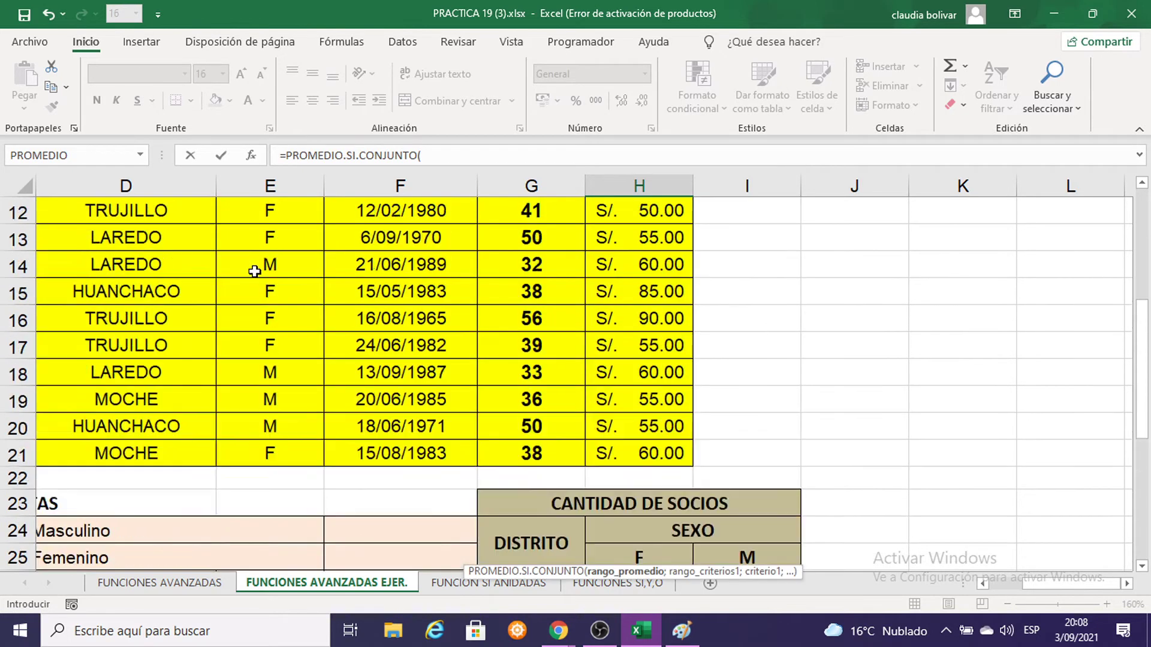
pyautogui.scroll(1, 255, 272)
pyautogui.scroll(2, 254, 272)
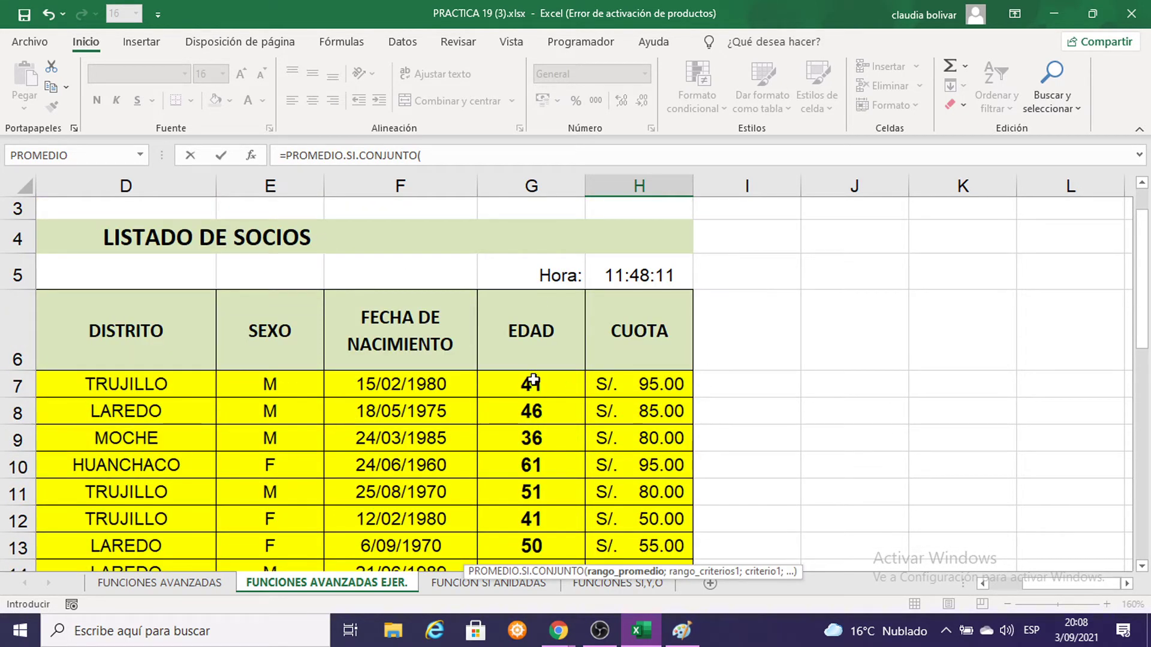
# Set the average range to the absolute EDAD range $G$7:$G$21, followed by a semicolon
pyautogui.moveTo(533, 381); pyautogui.dragTo(544, 637)
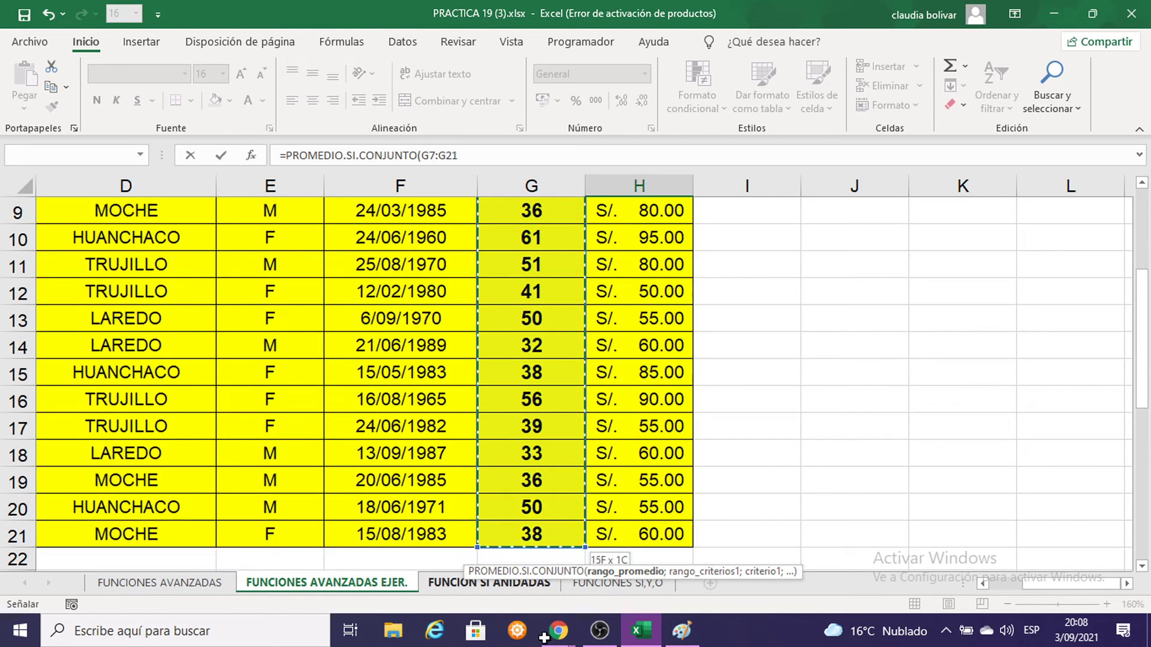
pyautogui.moveTo(543, 637); pyautogui.dragTo(548, 540)
pyautogui.scroll(-2, 842, 350)
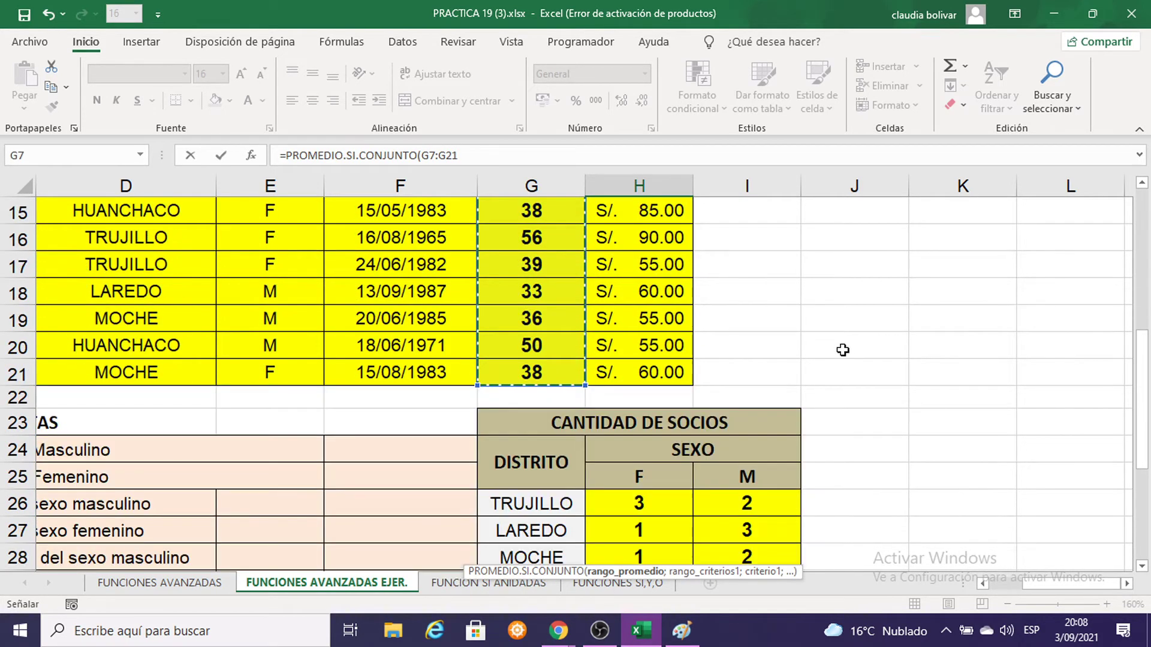
pyautogui.scroll(4, 832, 305)
pyautogui.scroll(-1, 832, 311)
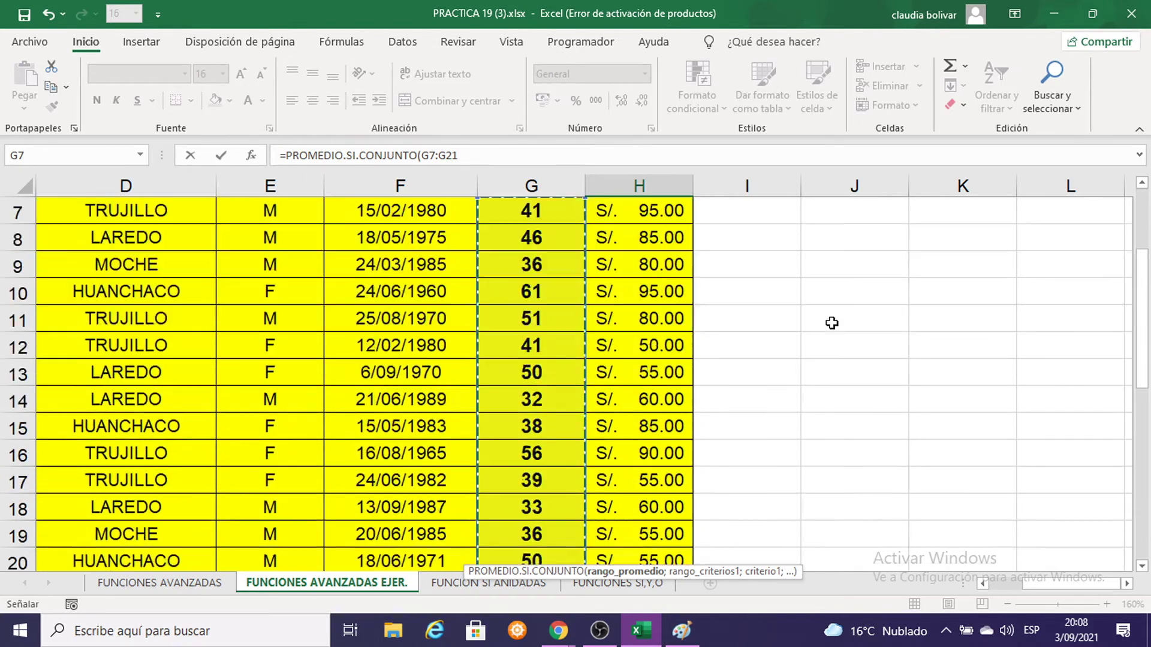
pyautogui.scroll(-1, 831, 323)
pyautogui.scroll(2, 831, 323)
pyautogui.scroll(-1, 831, 323)
pyautogui.scroll(-4, 831, 323)
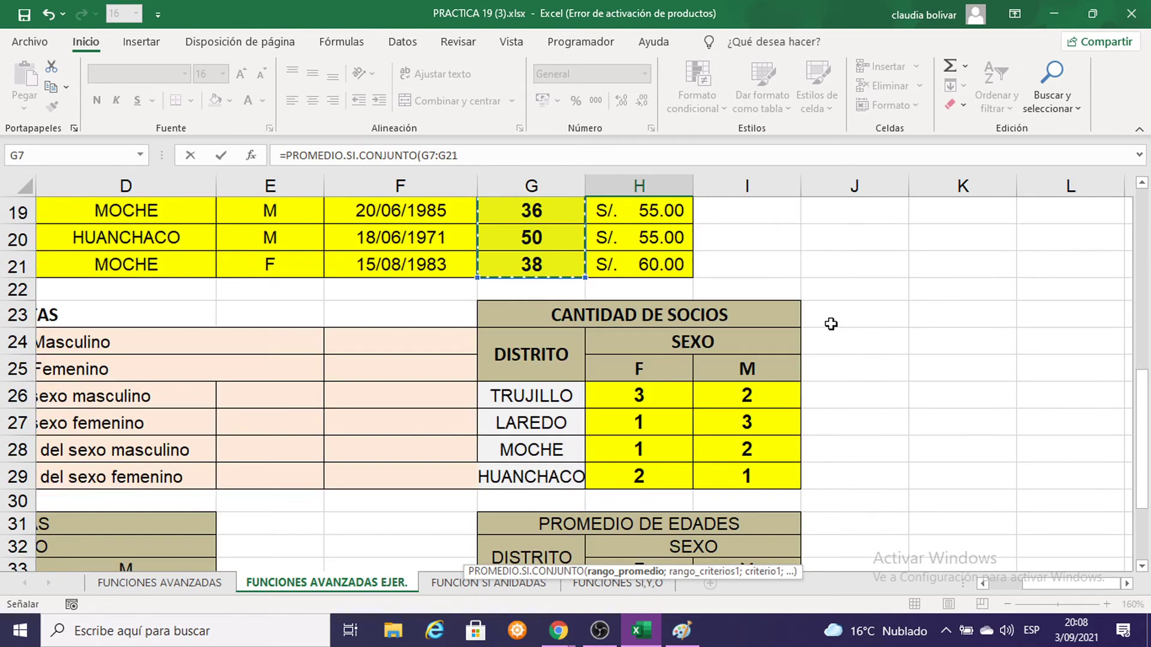
pyautogui.scroll(-2, 831, 324)
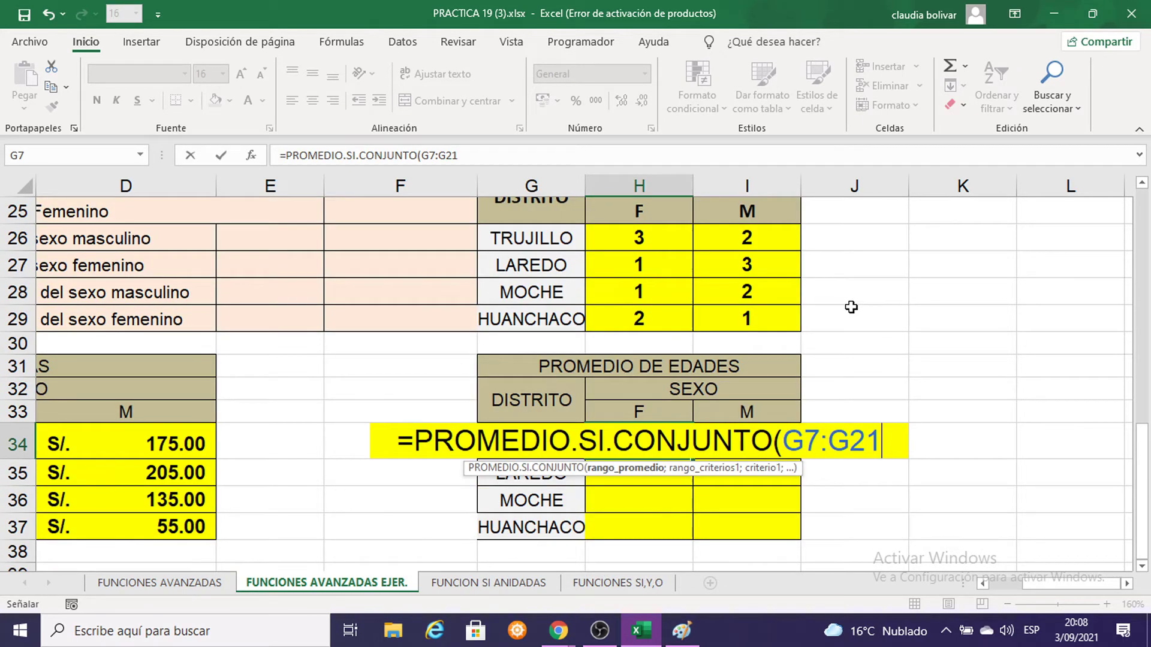
pyautogui.press('F4')
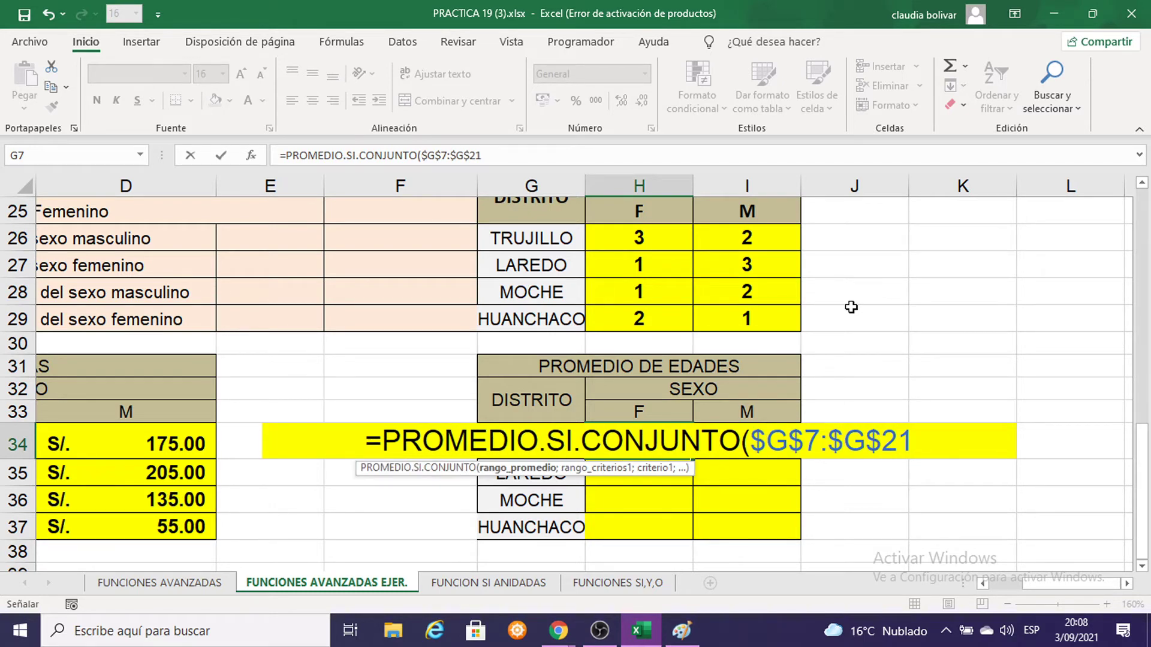
pyautogui.write(';')
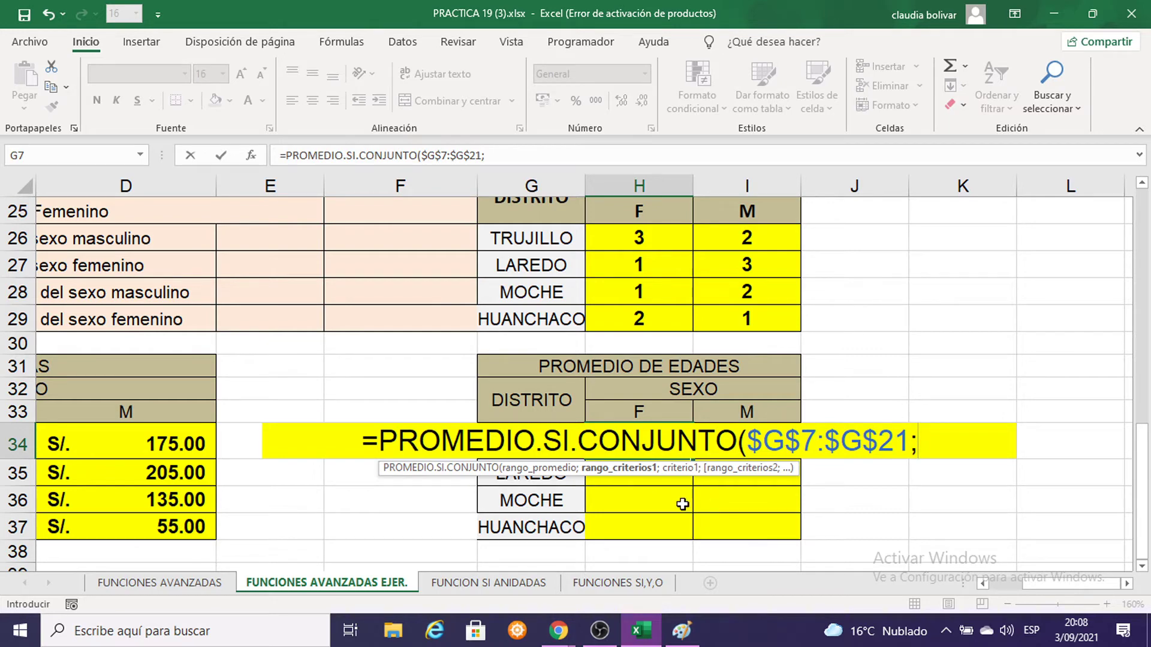
pyautogui.scroll(1, 406, 375)
# Add the absolute sex range $E$7:$E$21 as the first criteria range
pyautogui.scroll(3, 402, 375)
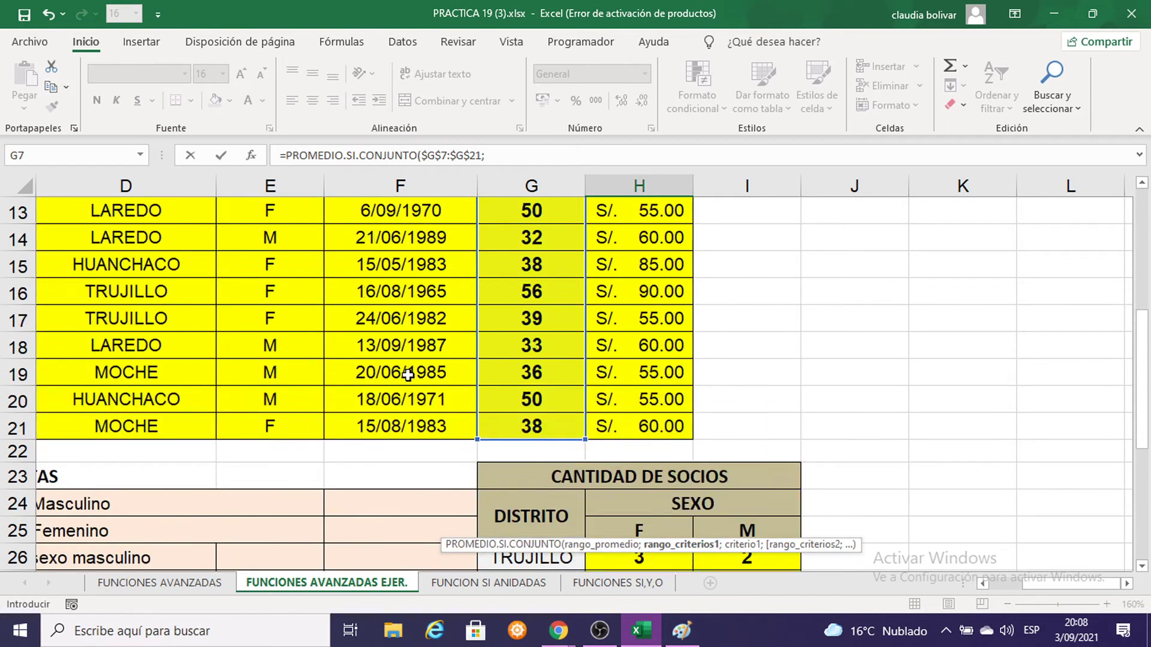
pyautogui.scroll(3, 411, 372)
pyautogui.moveTo(270, 361); pyautogui.dragTo(253, 597)
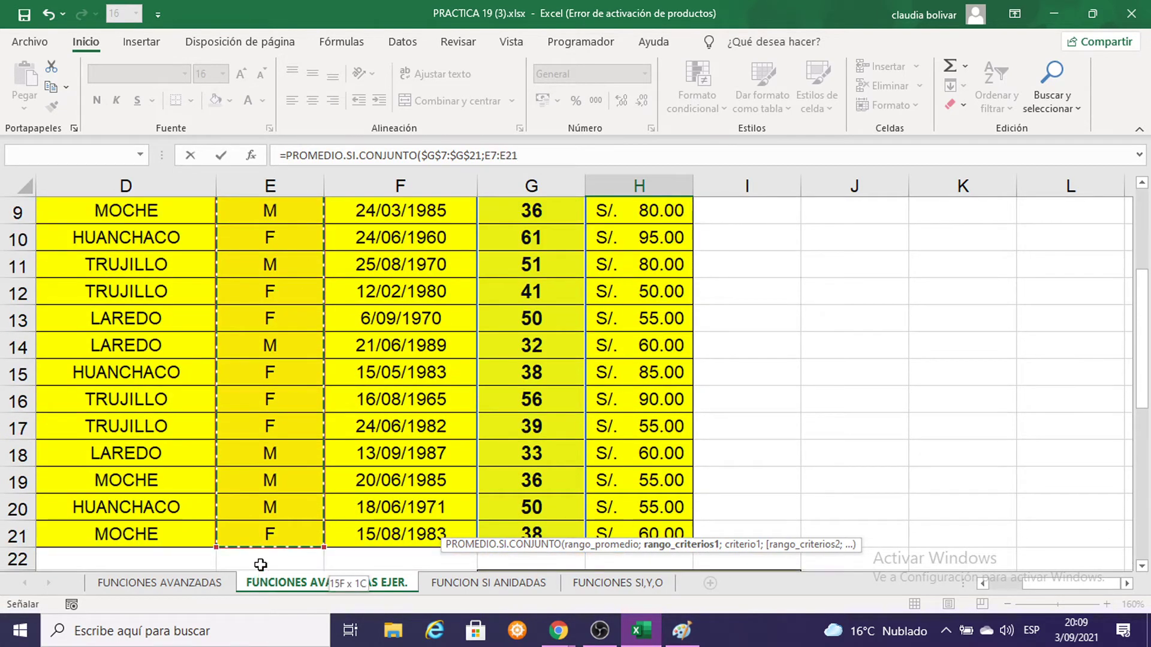
pyautogui.scroll(3, 267, 385)
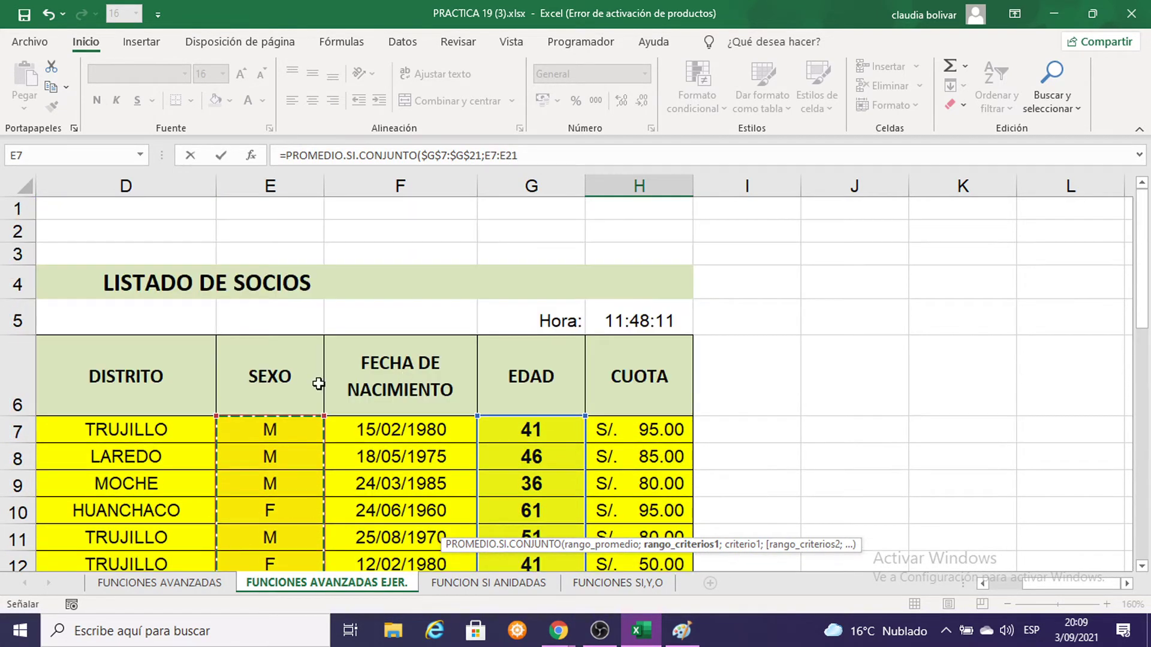
pyautogui.scroll(-1, 300, 346)
pyautogui.scroll(-2, 300, 346)
pyautogui.scroll(-2, 300, 346)
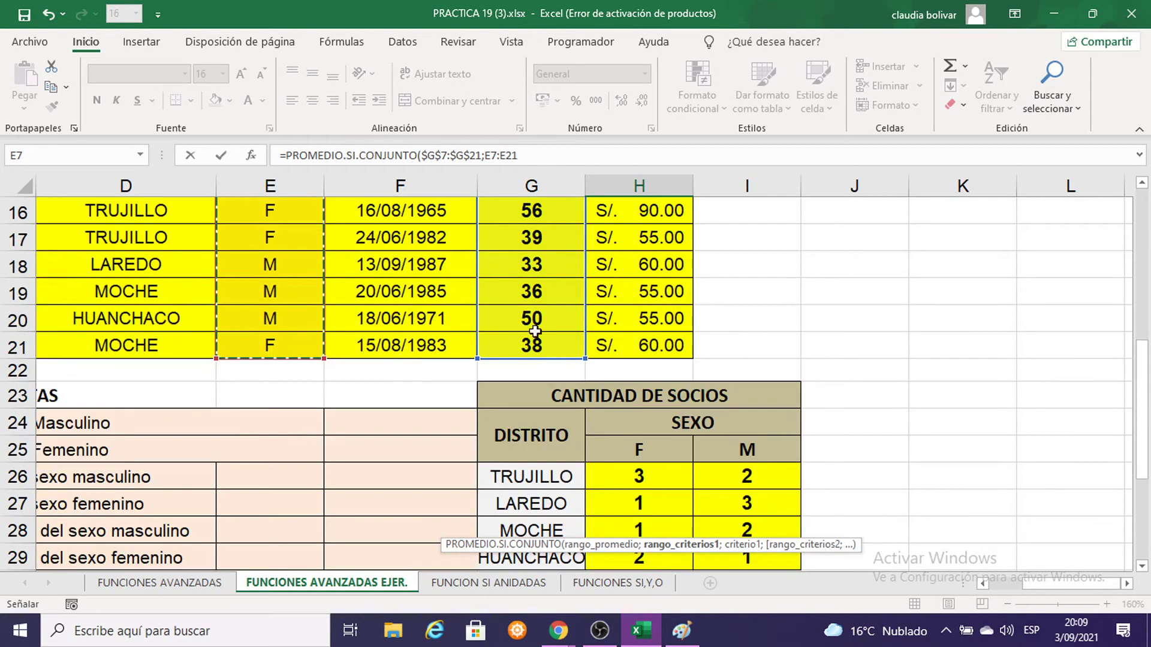
pyautogui.scroll(1, 897, 362)
pyautogui.scroll(-2, 897, 362)
pyautogui.scroll(-2, 963, 236)
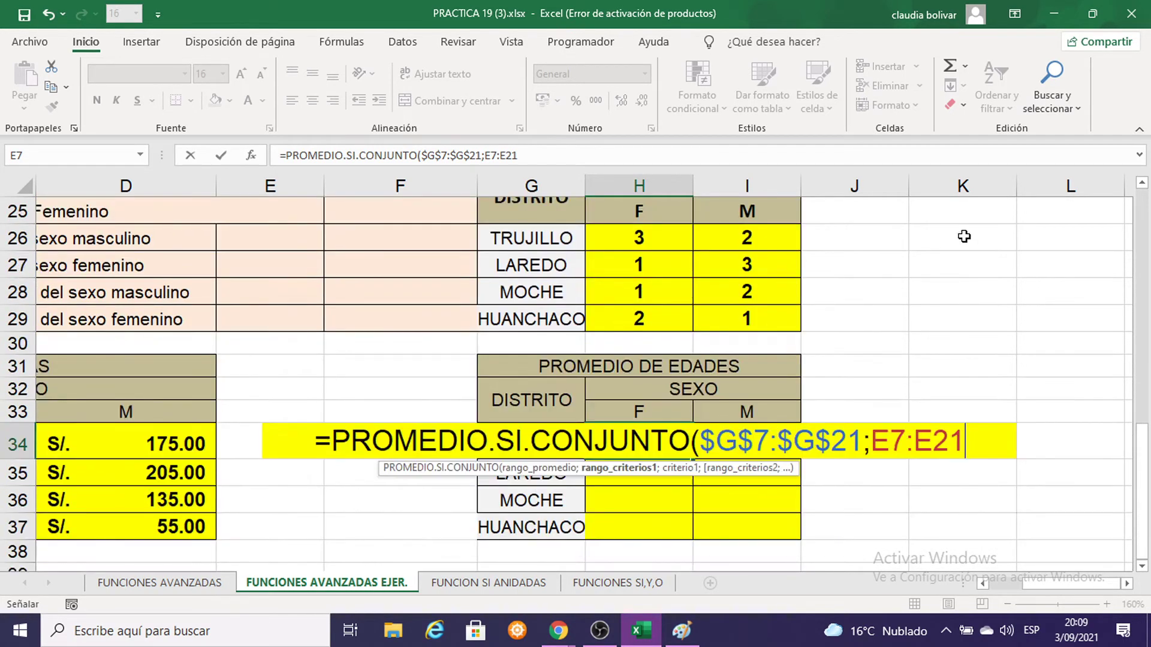
pyautogui.press('F4')
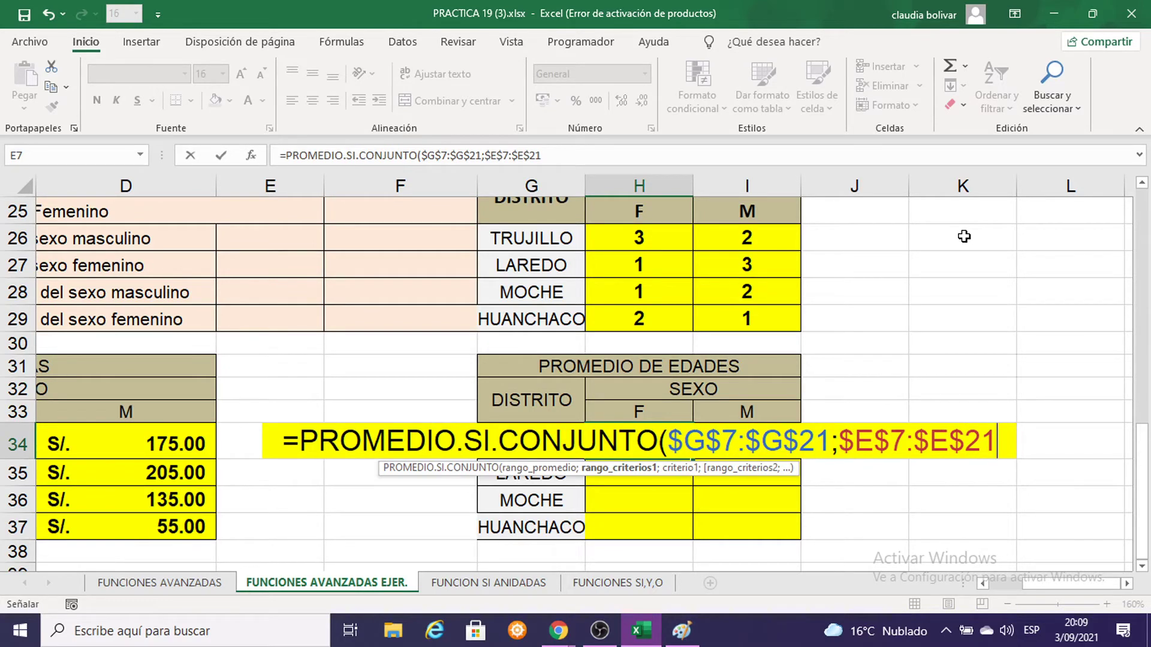
pyautogui.write(';')
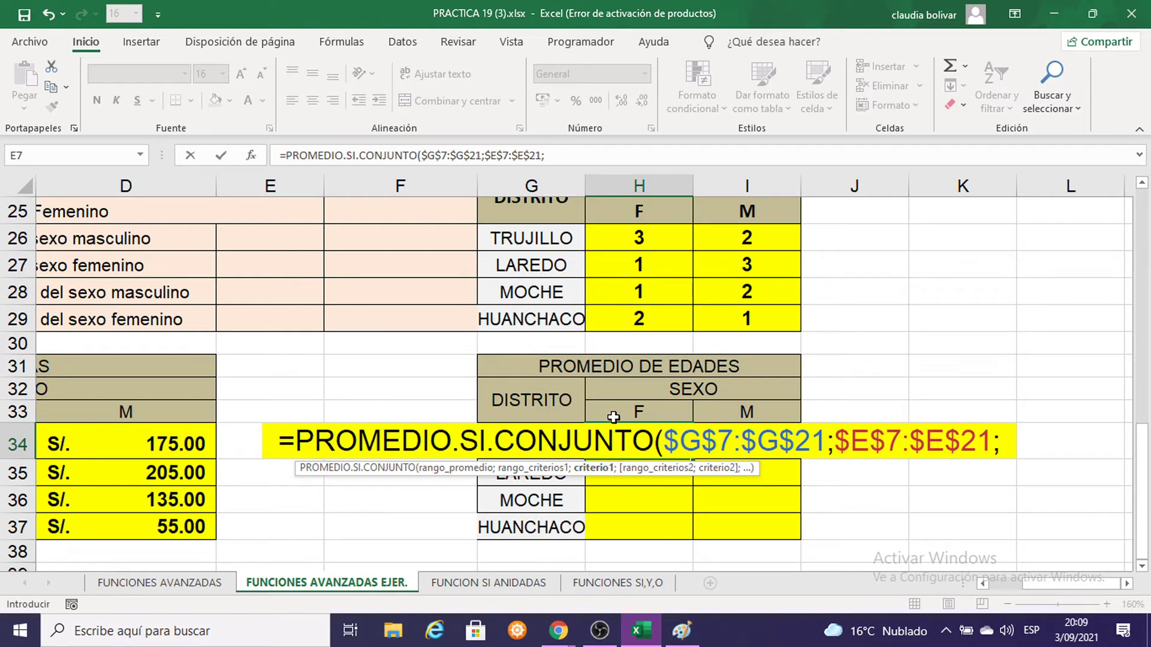
# Use the F heading $H$33 as the absolute sex criterion
pyautogui.scroll(4, 449, 362)
pyautogui.scroll(1, 249, 339)
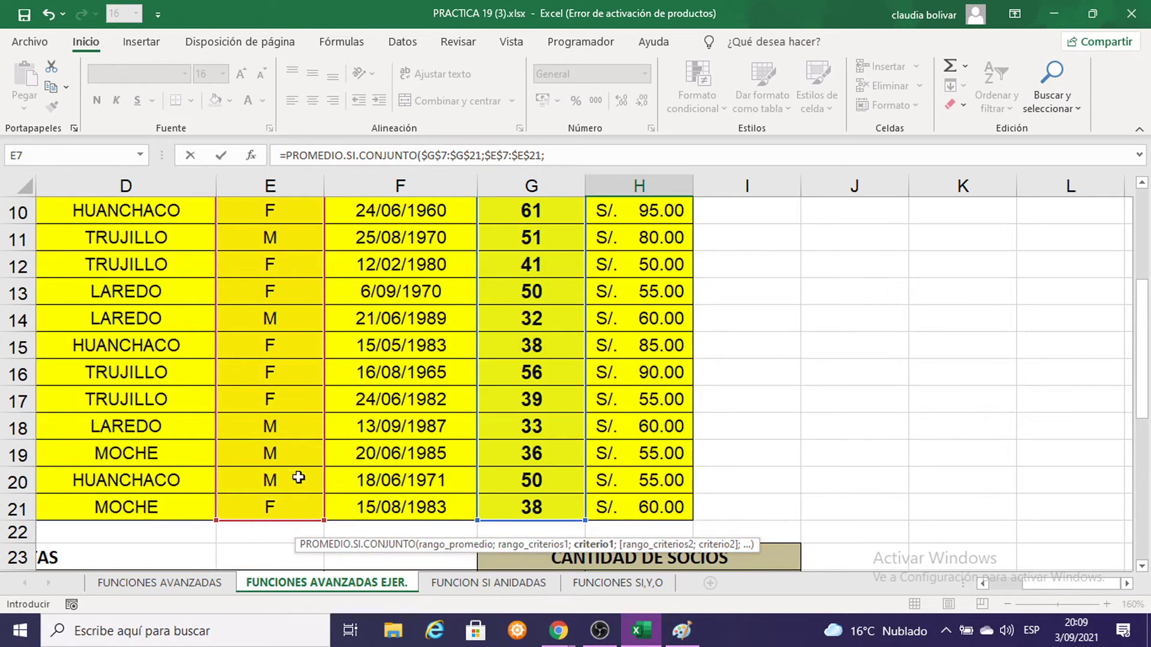
pyautogui.scroll(-2, 298, 478)
pyautogui.scroll(-2, 294, 456)
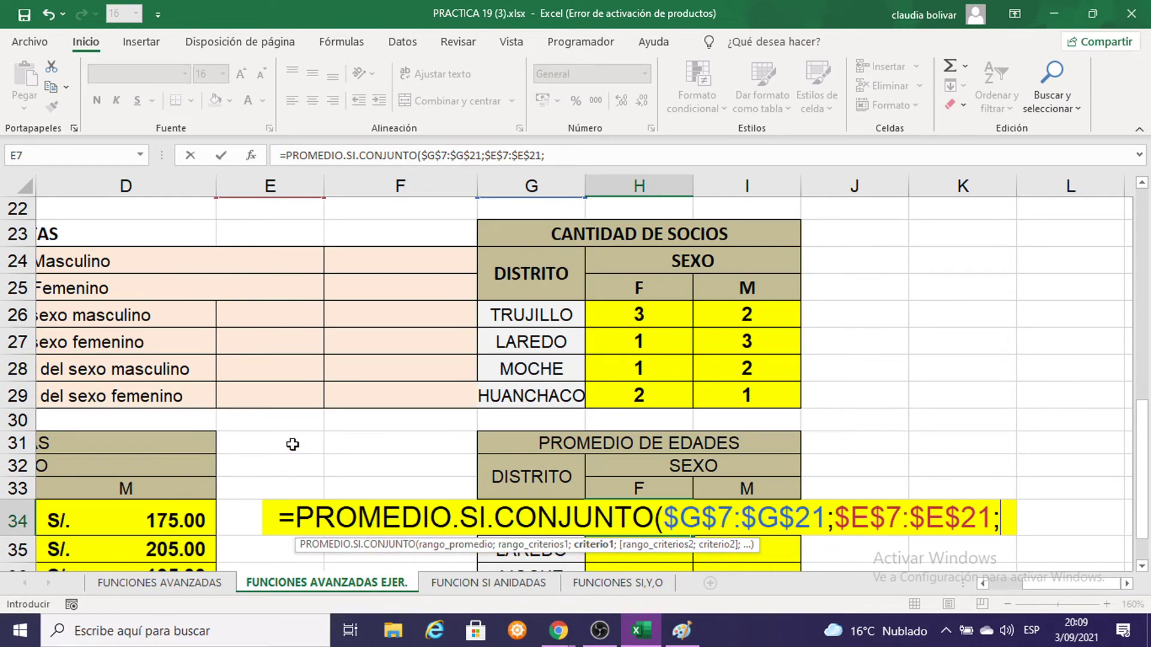
pyautogui.click(667, 489)
pyautogui.scroll(-1, 818, 386)
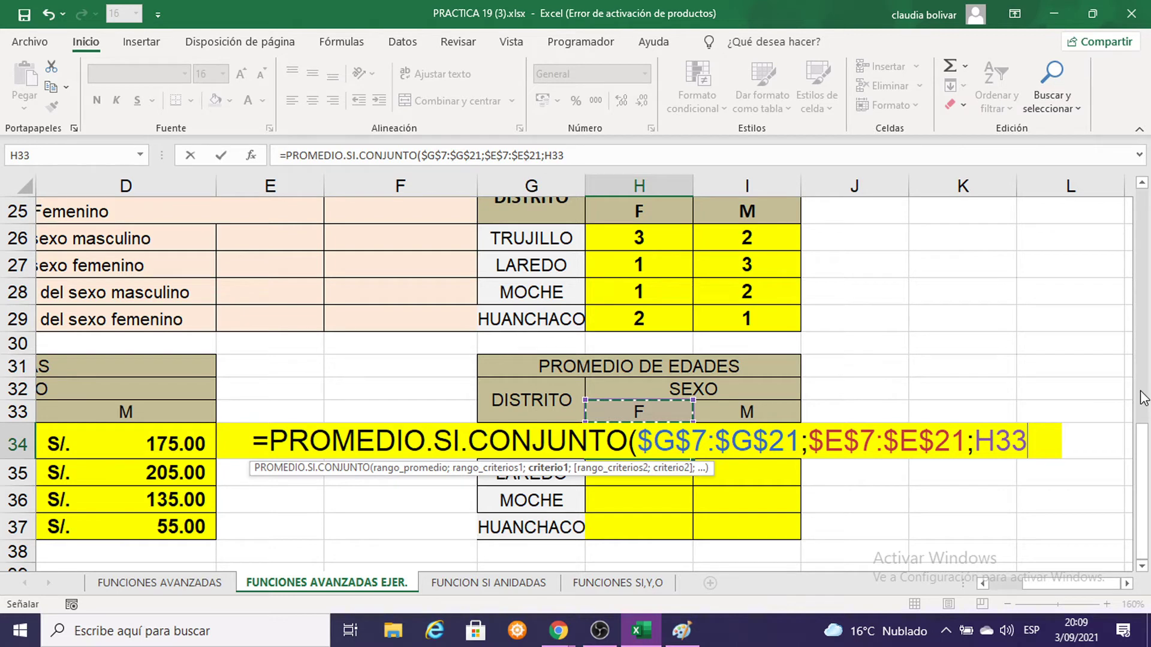
pyautogui.press('F4')
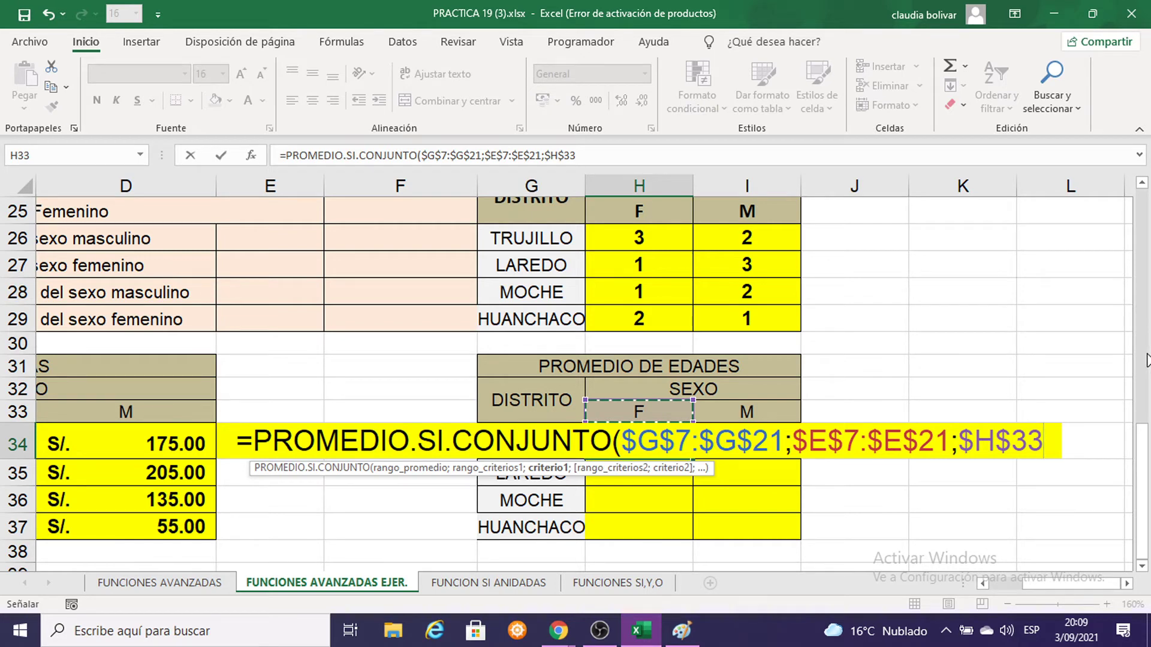
pyautogui.write(';')
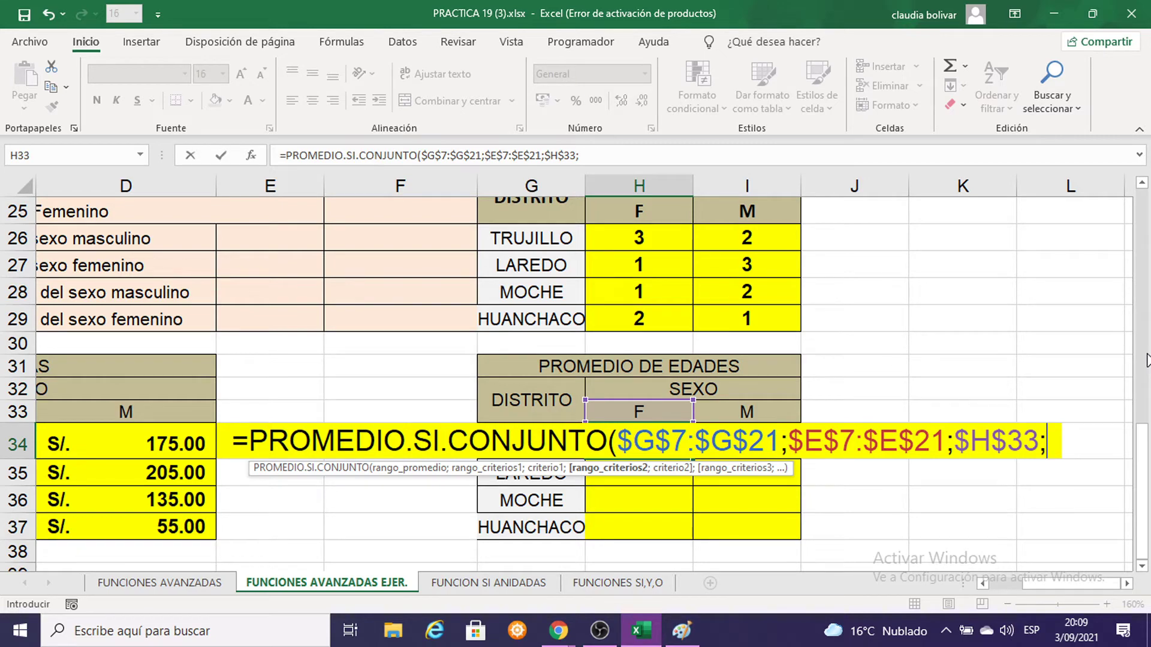
# Add the absolute district range $D$7:$D$21 as the second criteria range
pyautogui.scroll(3, 263, 360)
pyautogui.scroll(2, 255, 371)
pyautogui.scroll(1, 249, 380)
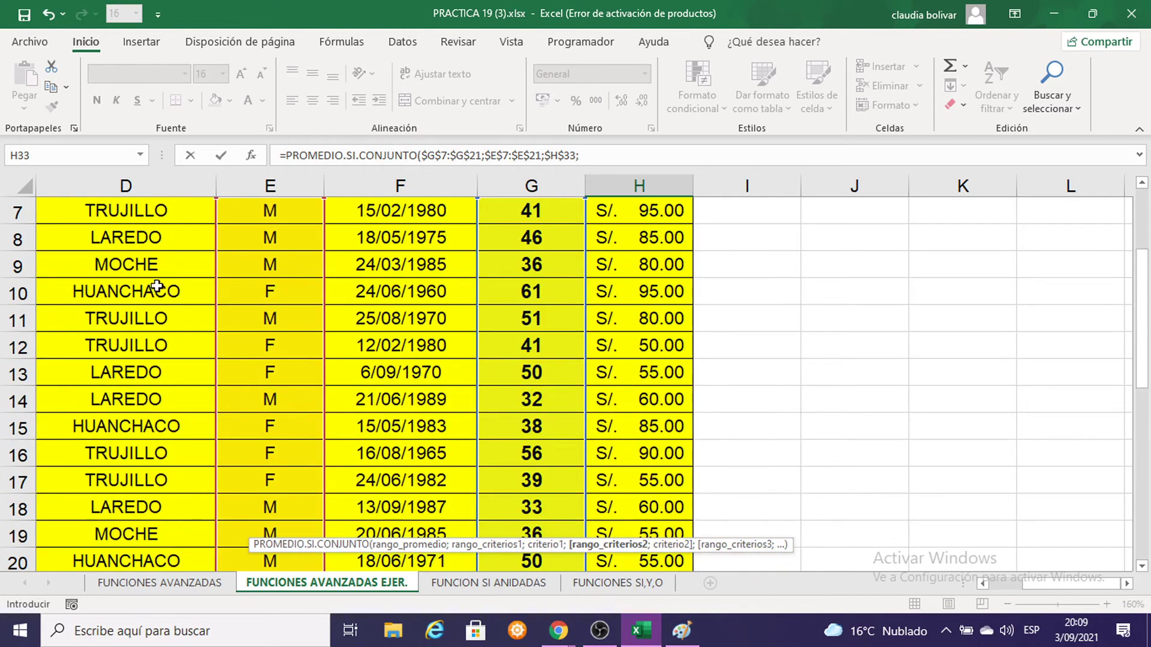
pyautogui.scroll(2, 157, 286)
pyautogui.moveTo(83, 429)
pyautogui.mouseDown()
pyautogui.moveTo(74, 488)
pyautogui.moveTo(84, 605)
pyautogui.moveTo(99, 528)
pyautogui.mouseUp()
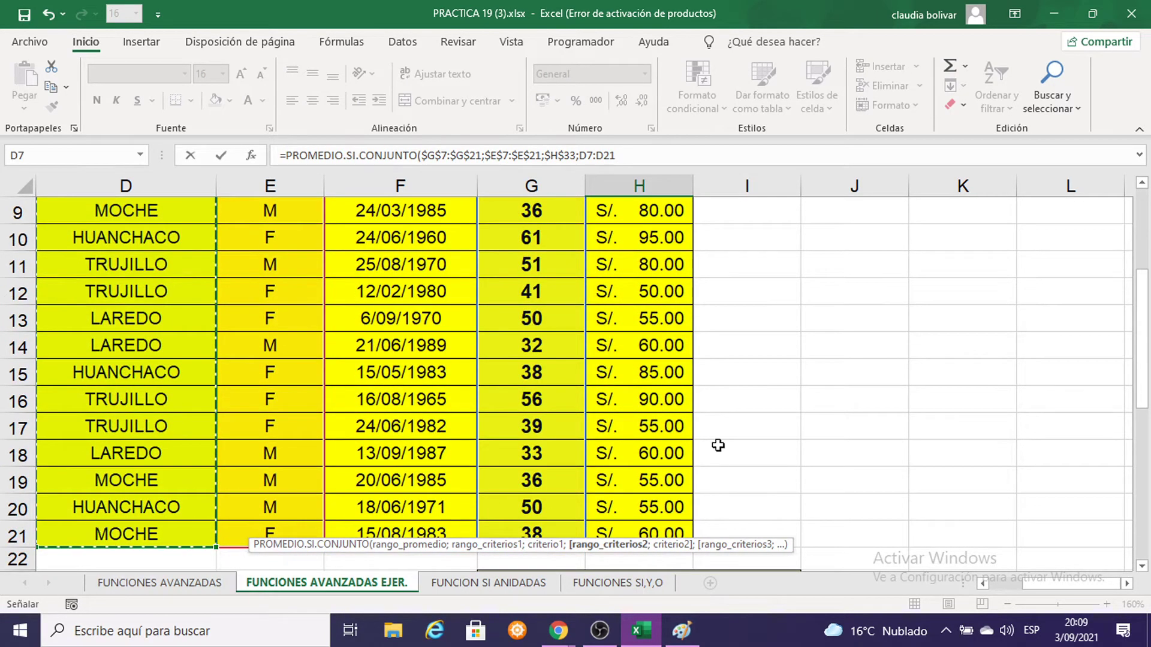
pyautogui.scroll(2, 716, 444)
pyautogui.scroll(-2, 716, 445)
pyautogui.scroll(1, 716, 444)
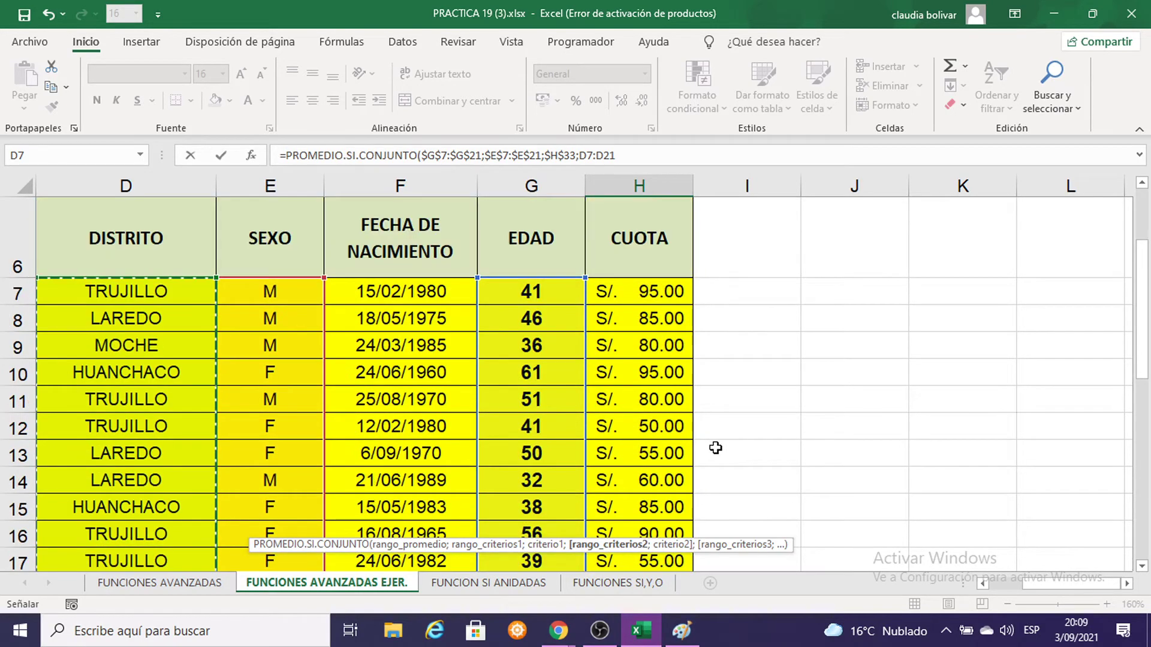
pyautogui.moveTo(1031, 594); pyautogui.dragTo(1007, 592)
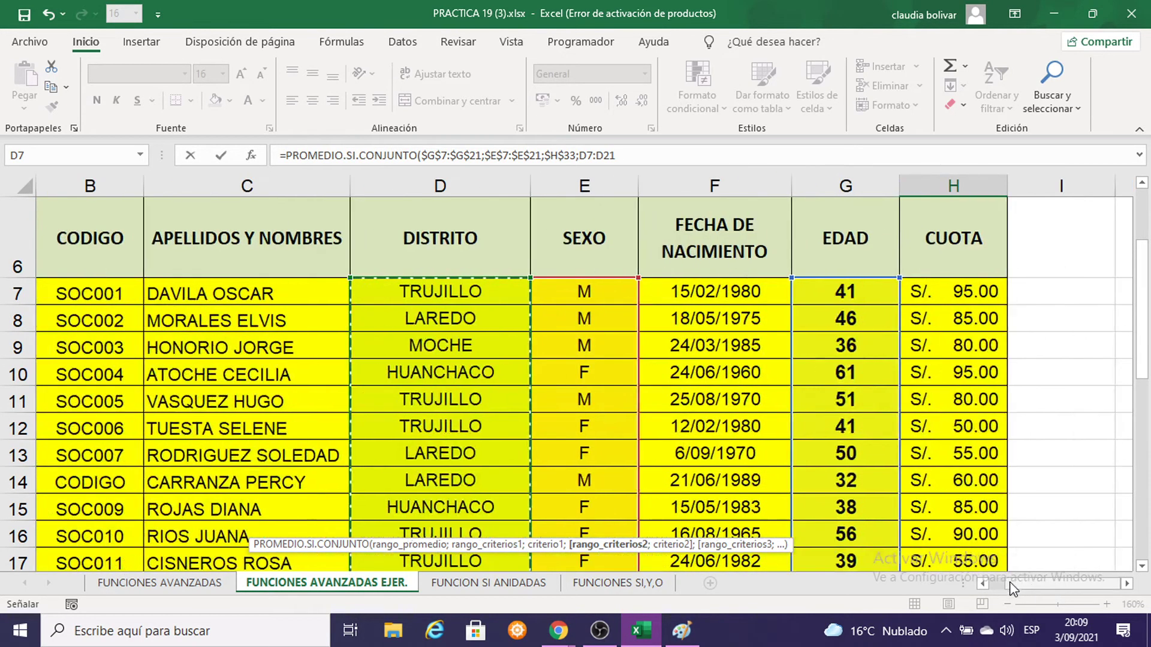
pyautogui.scroll(-3, 448, 462)
pyautogui.scroll(4, 448, 462)
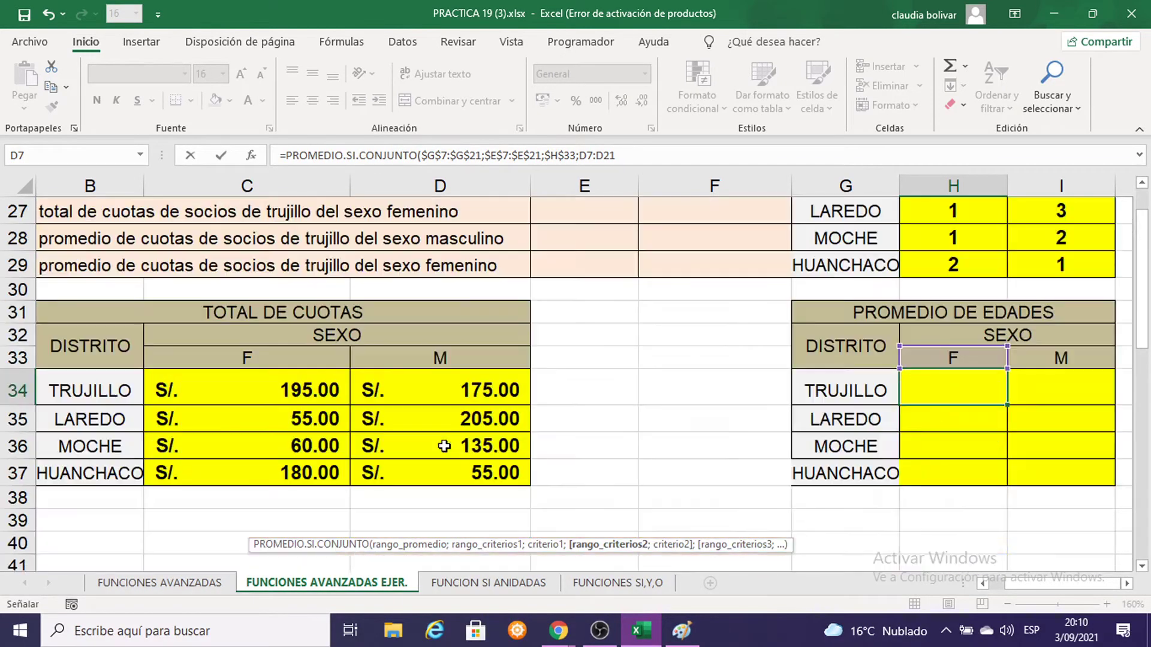
pyautogui.press('F4')
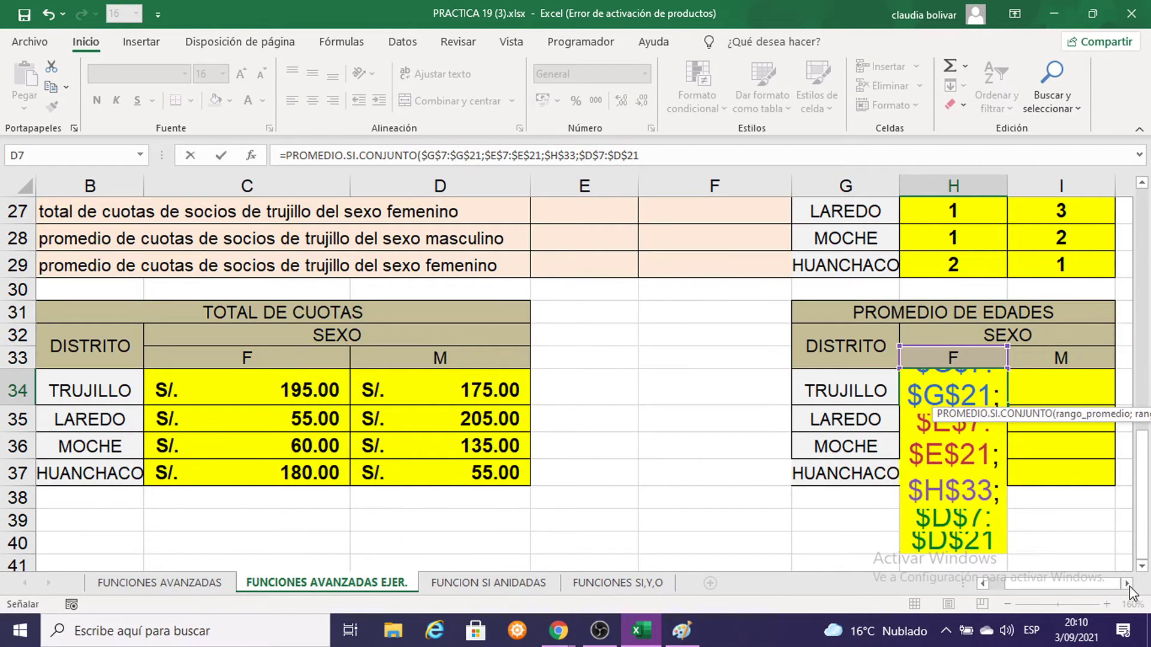
# Finish the formula with criterion G34 and confirm it, giving 45.333
pyautogui.click(1127, 583)
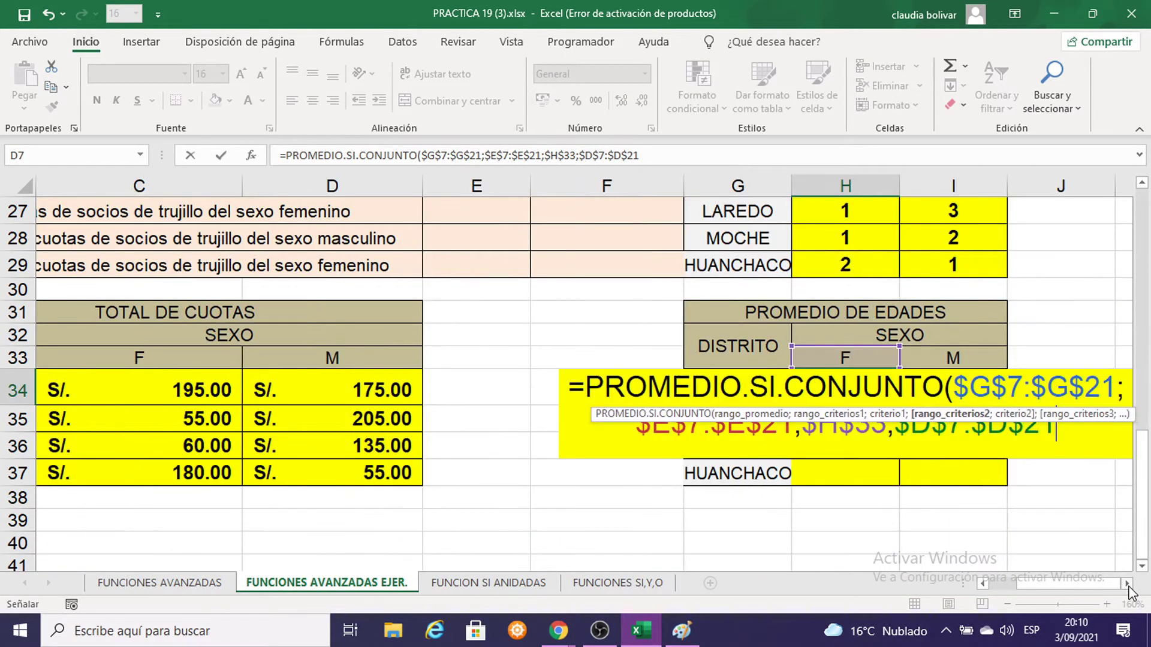
pyautogui.click(1065, 433)
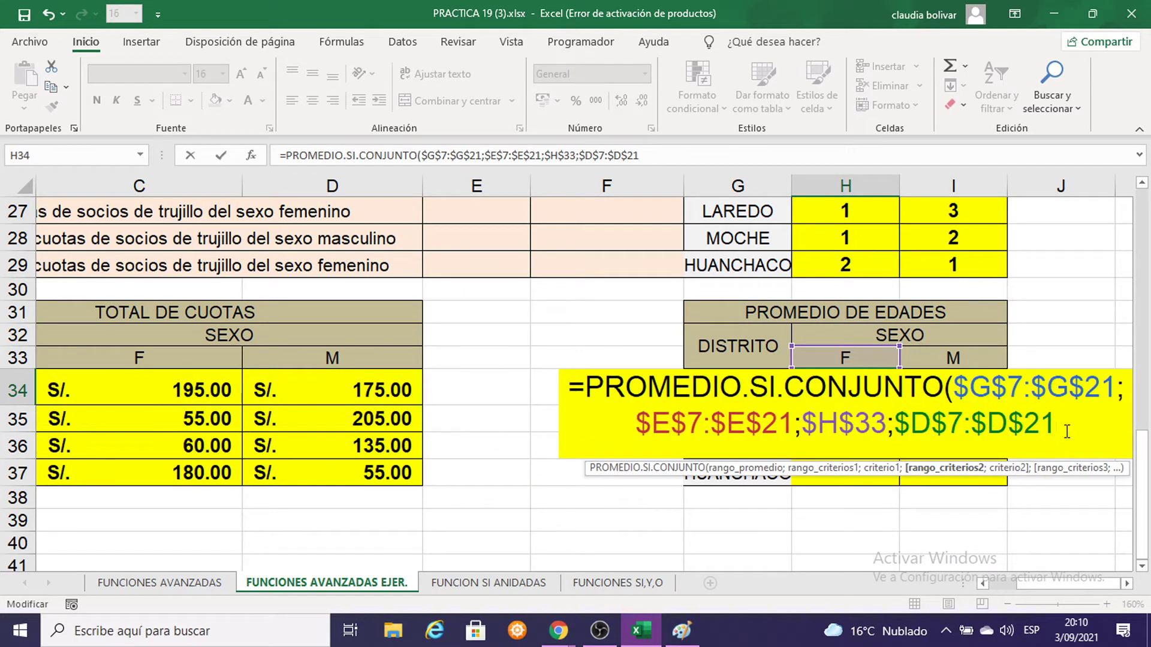
pyautogui.write(';')
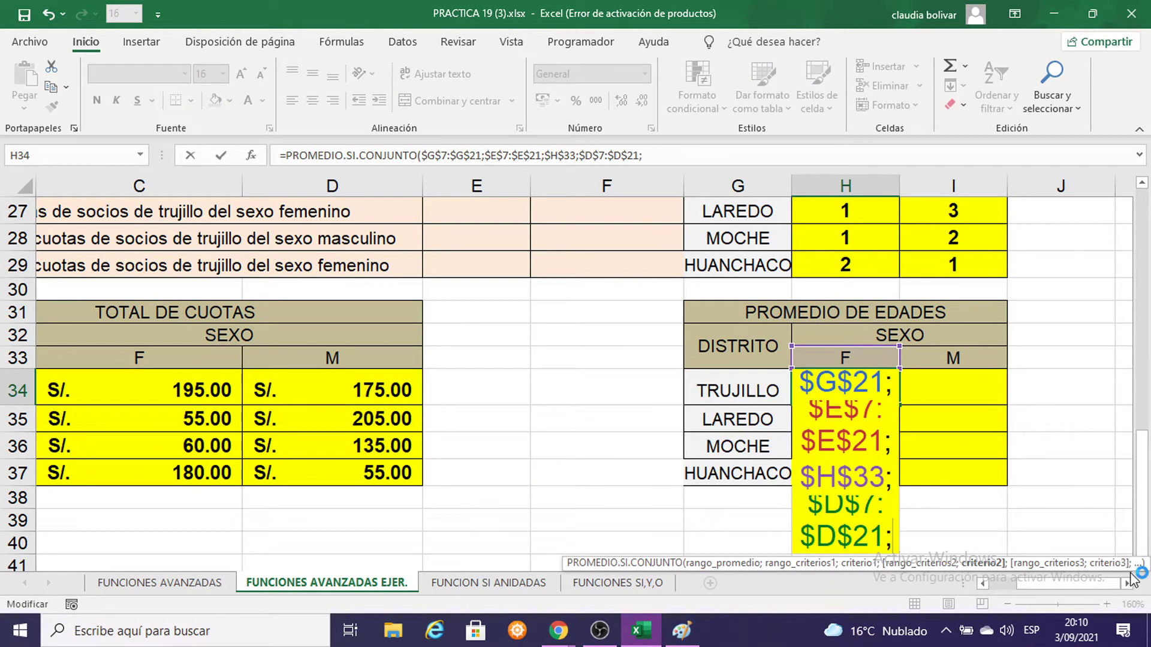
pyautogui.click(1127, 584)
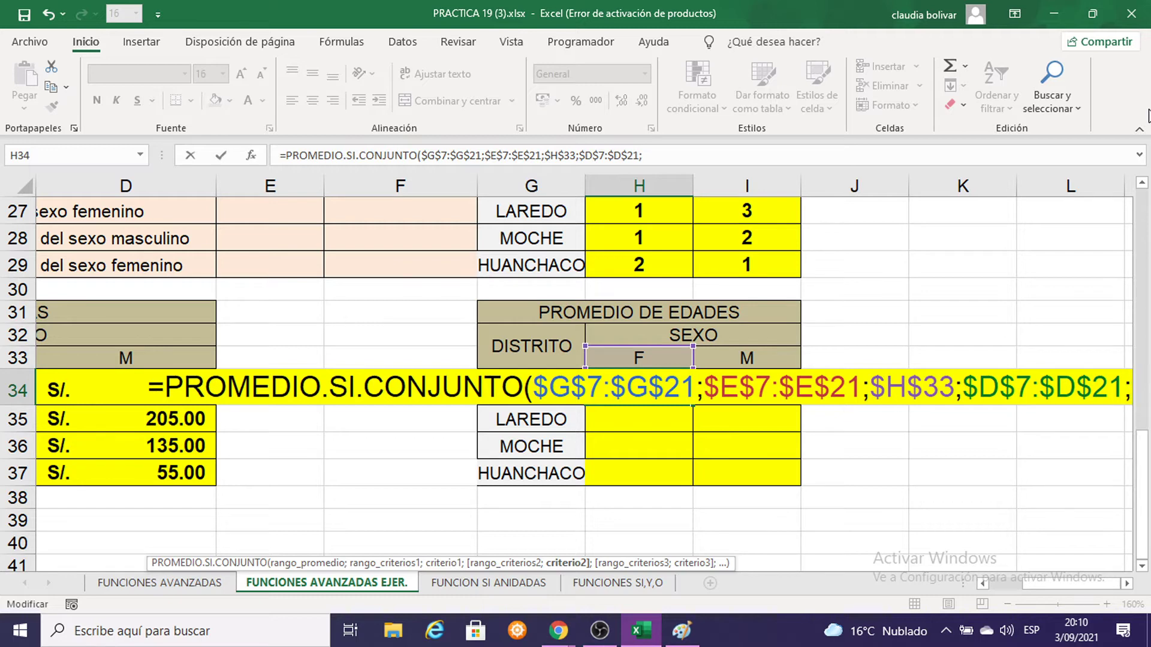
pyautogui.write('G34')
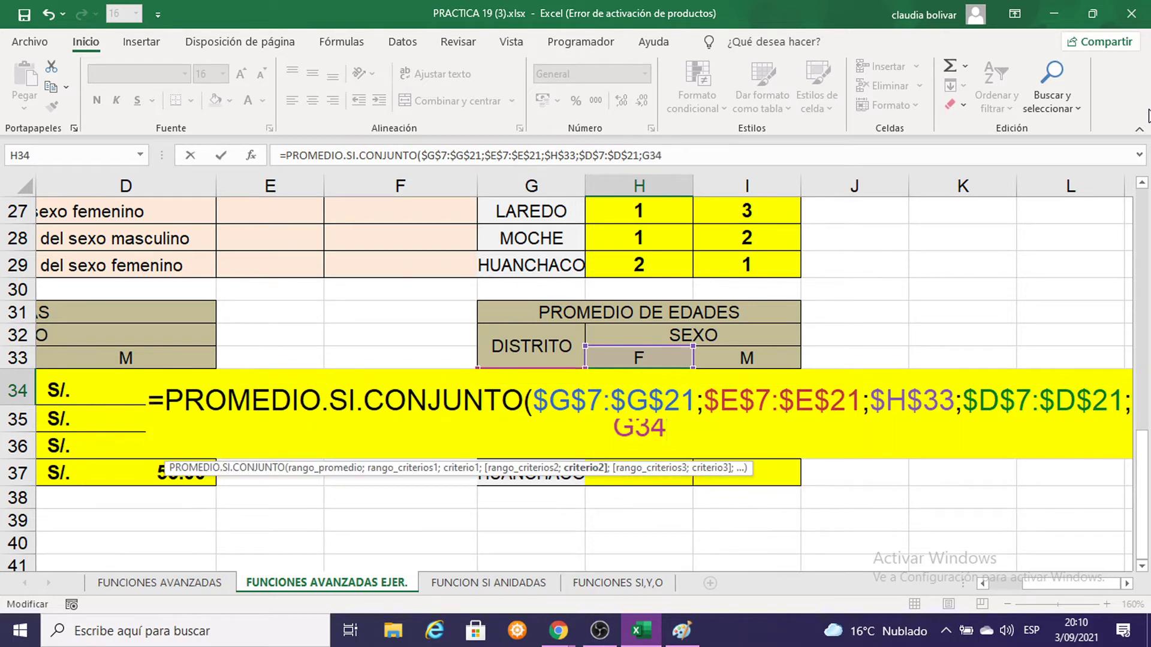
pyautogui.write(')')
pyautogui.press('Return')
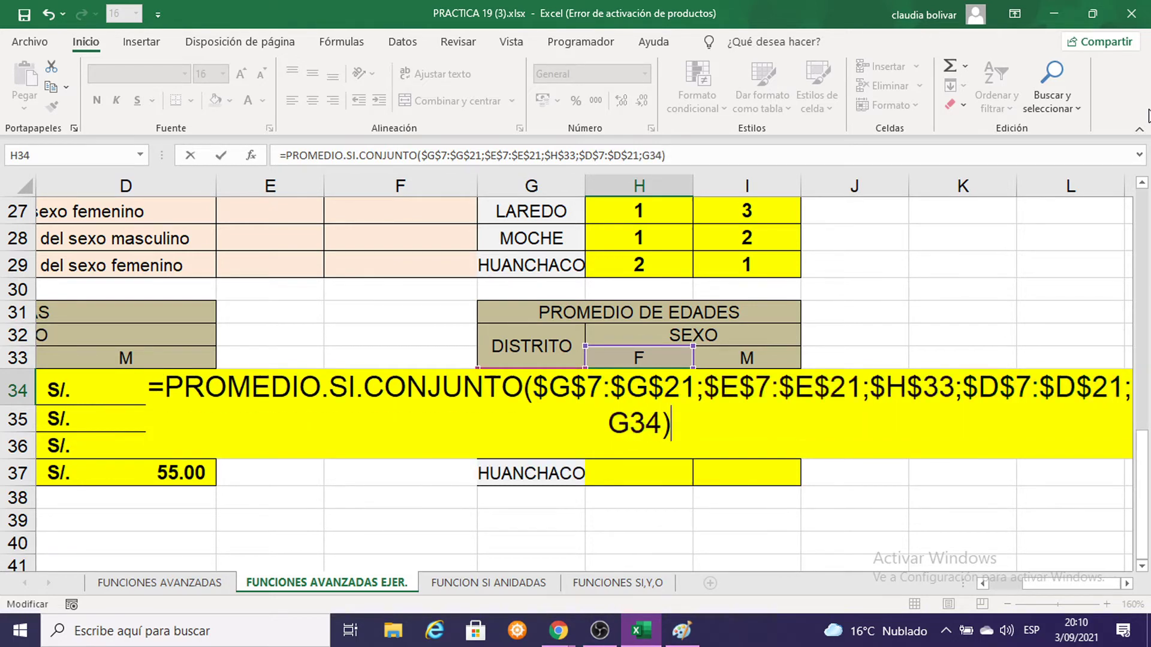
pyautogui.doubleClick(649, 390)
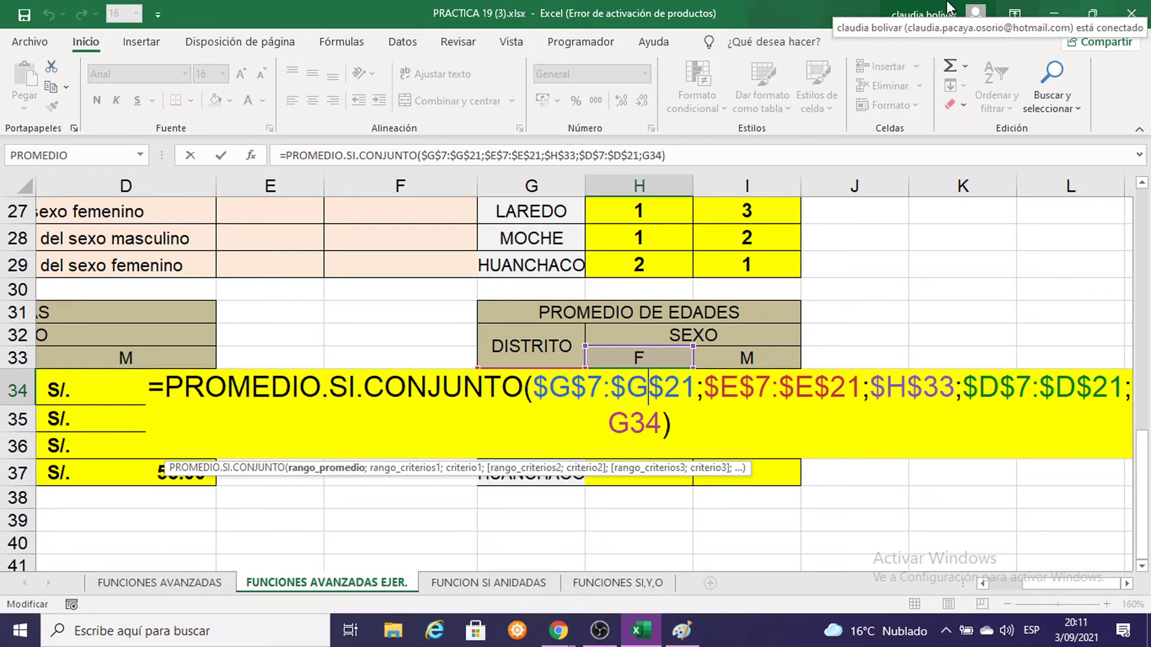
pyautogui.press('Return')
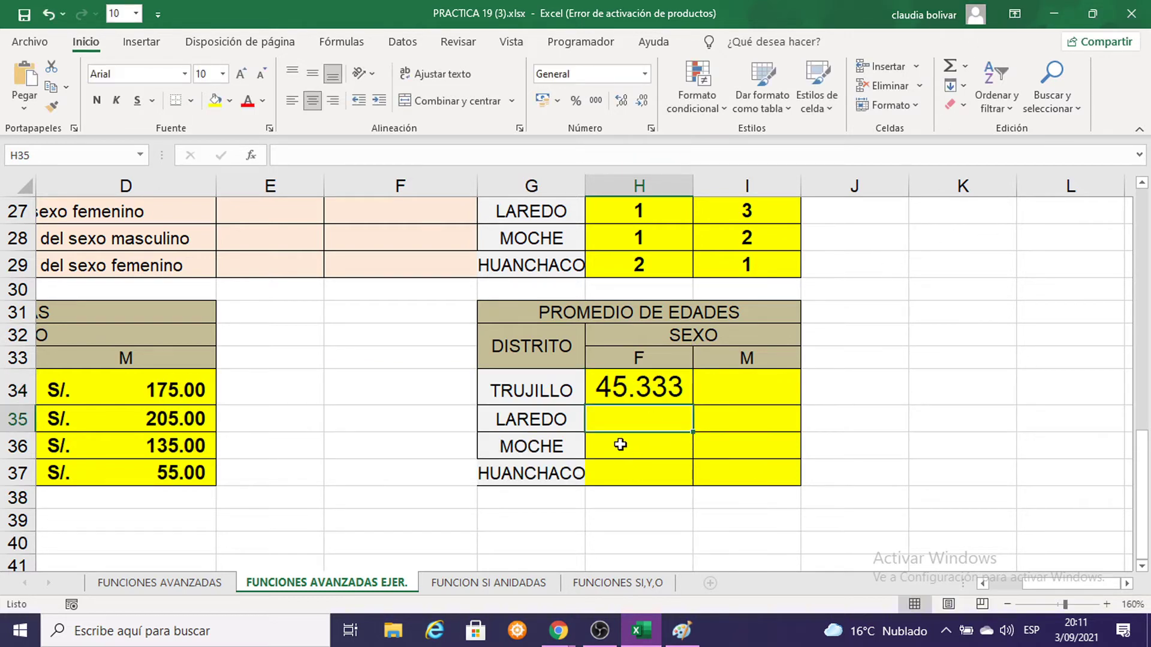
# Fill H34's average formula down to H37 and set those cells to font size 11
pyautogui.click(638, 388)
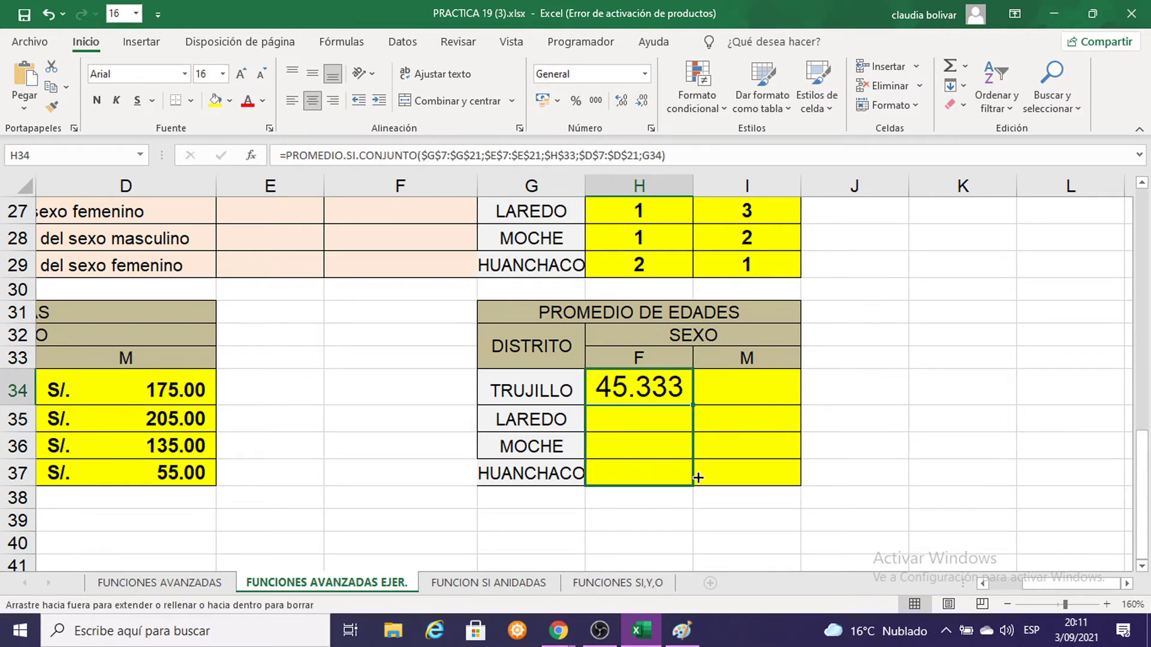
pyautogui.moveTo(692, 412); pyautogui.dragTo(695, 478)
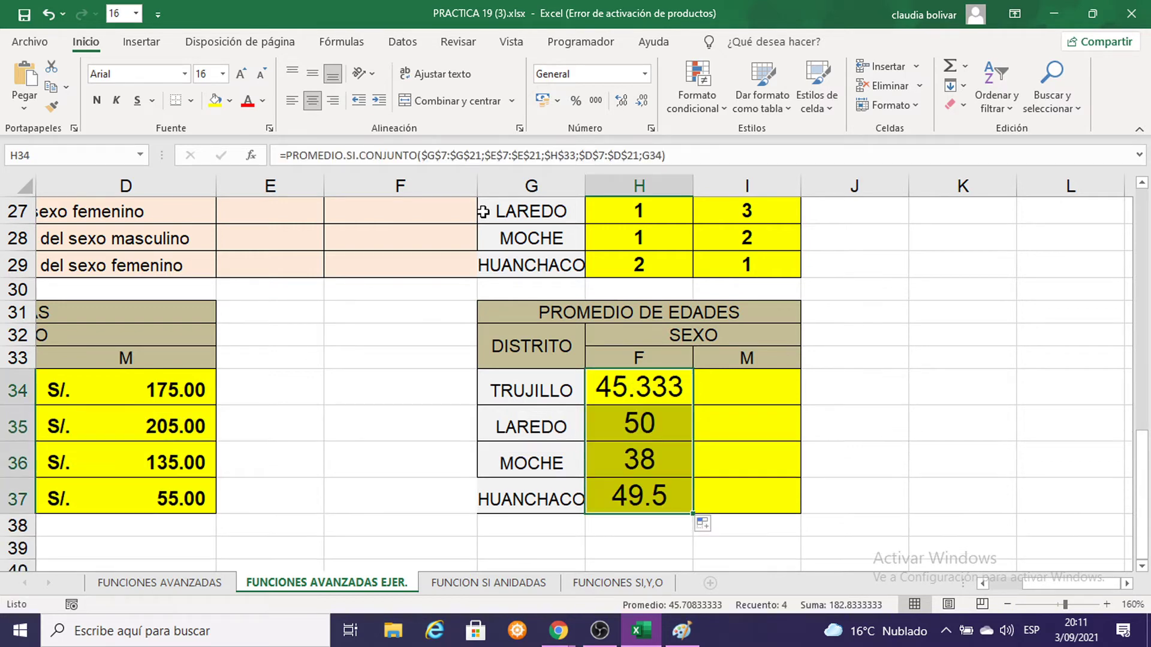
pyautogui.click(223, 73)
pyautogui.click(209, 153)
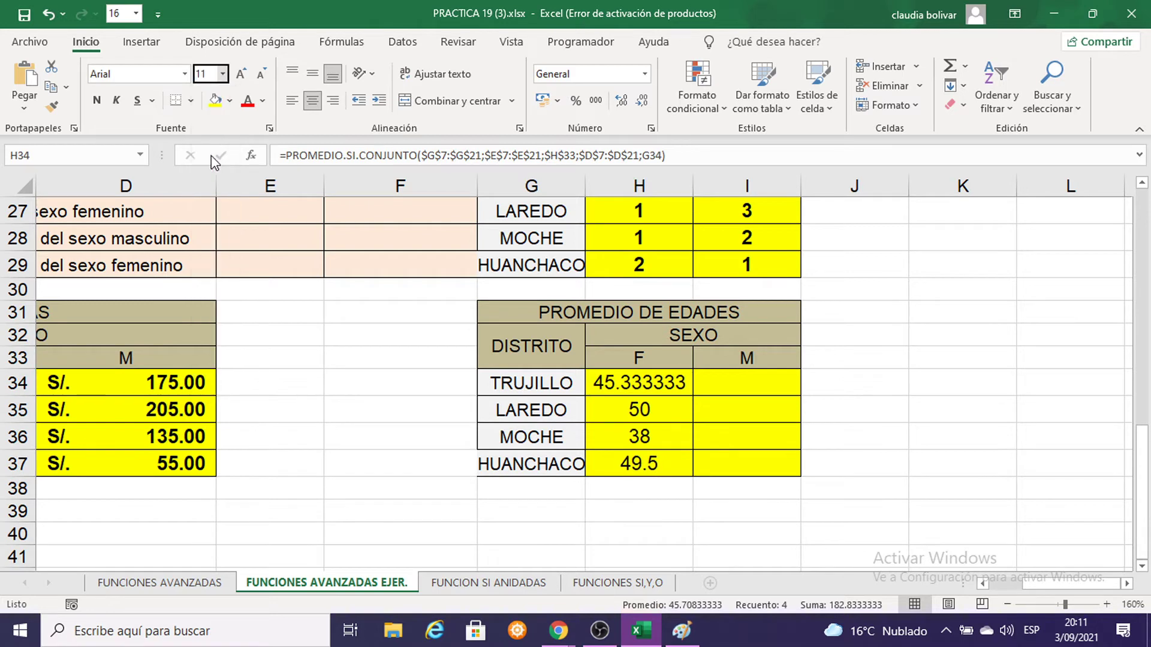
# Set the TRUJILLO male average cell I34 to font size 16
pyautogui.click(731, 384)
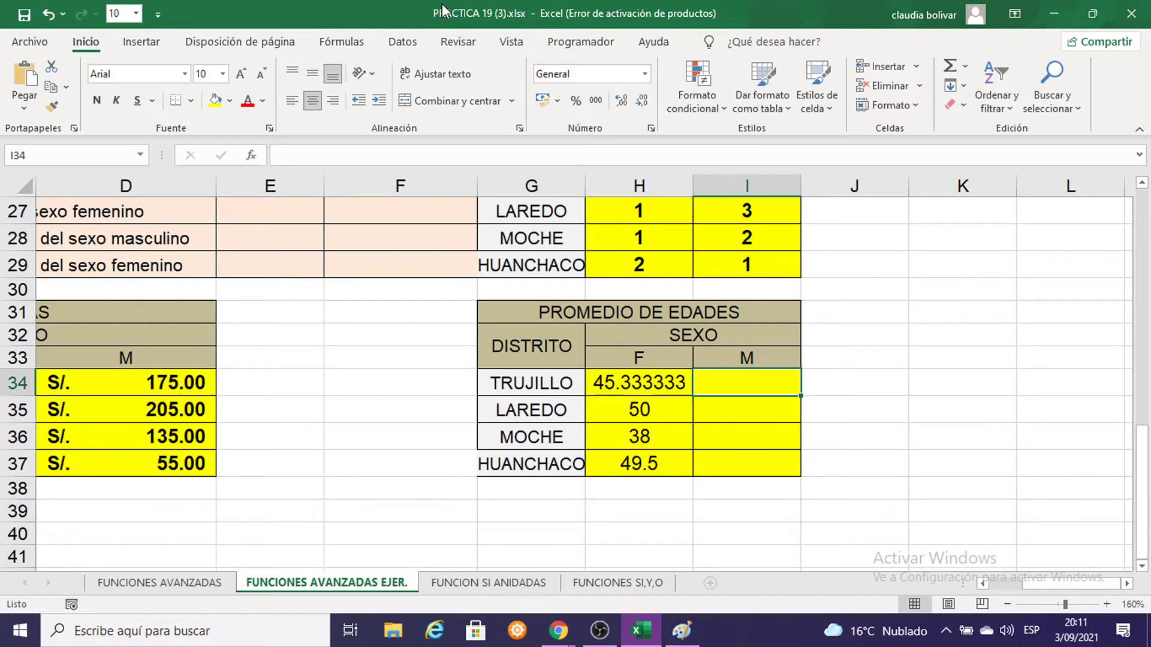
pyautogui.click(224, 78)
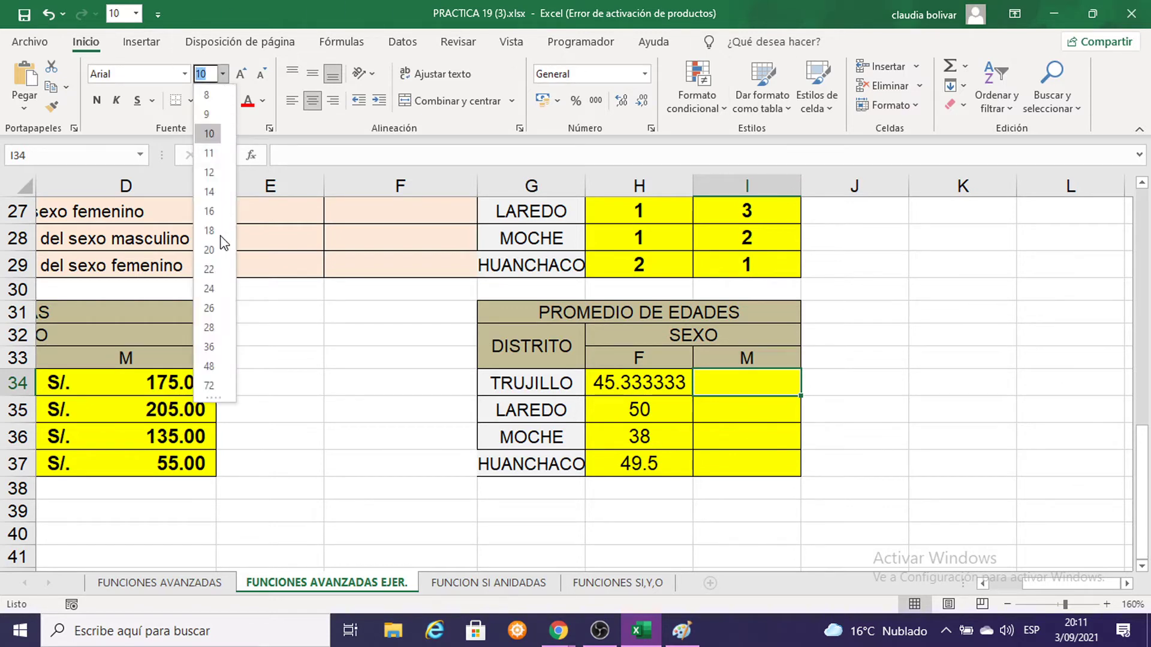
pyautogui.click(208, 211)
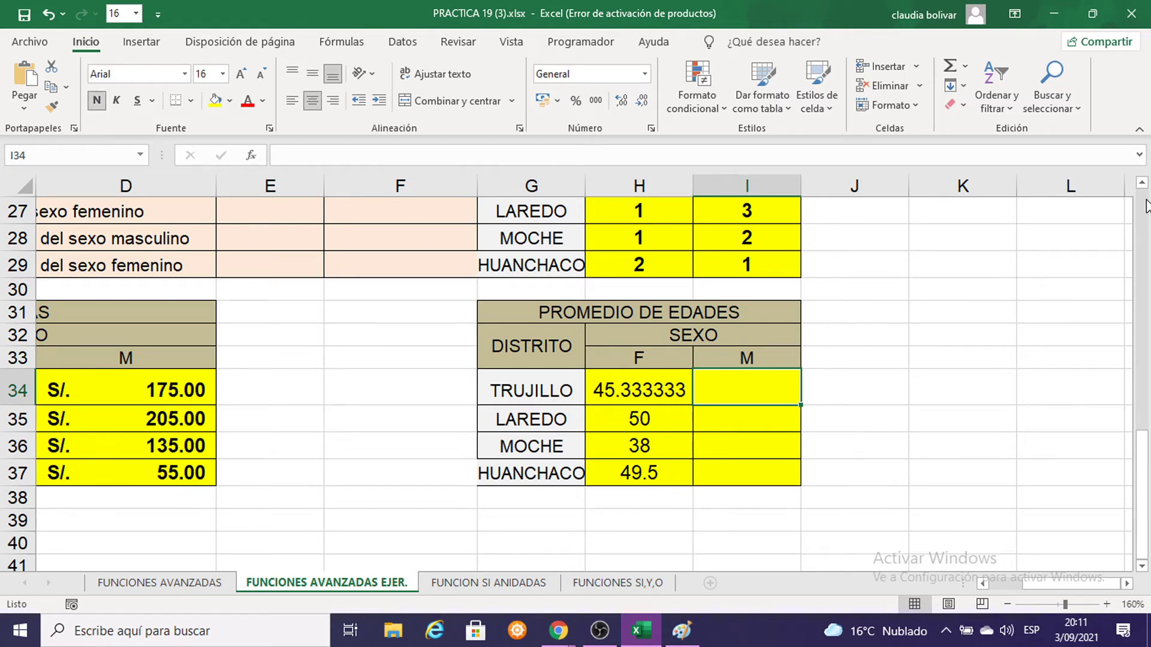
# Start a PROMEDIO.SI.CONJUNTO formula in I34 via the =PROME autocomplete
pyautogui.write('=')
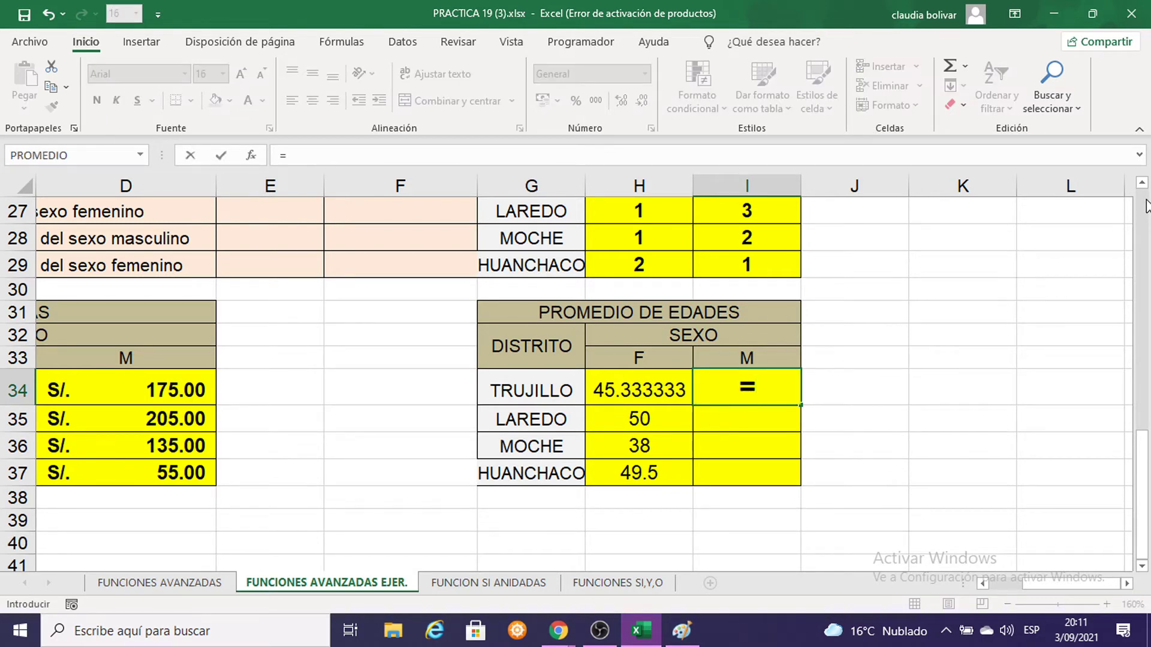
pyautogui.write('PRO')
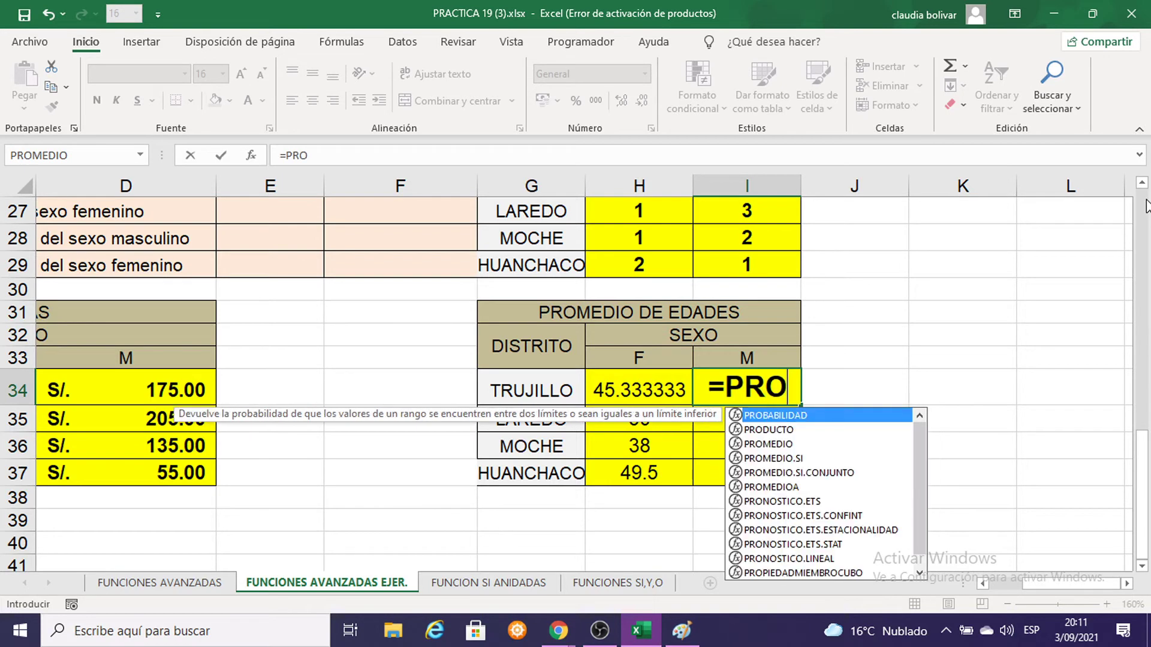
pyautogui.write('ME')
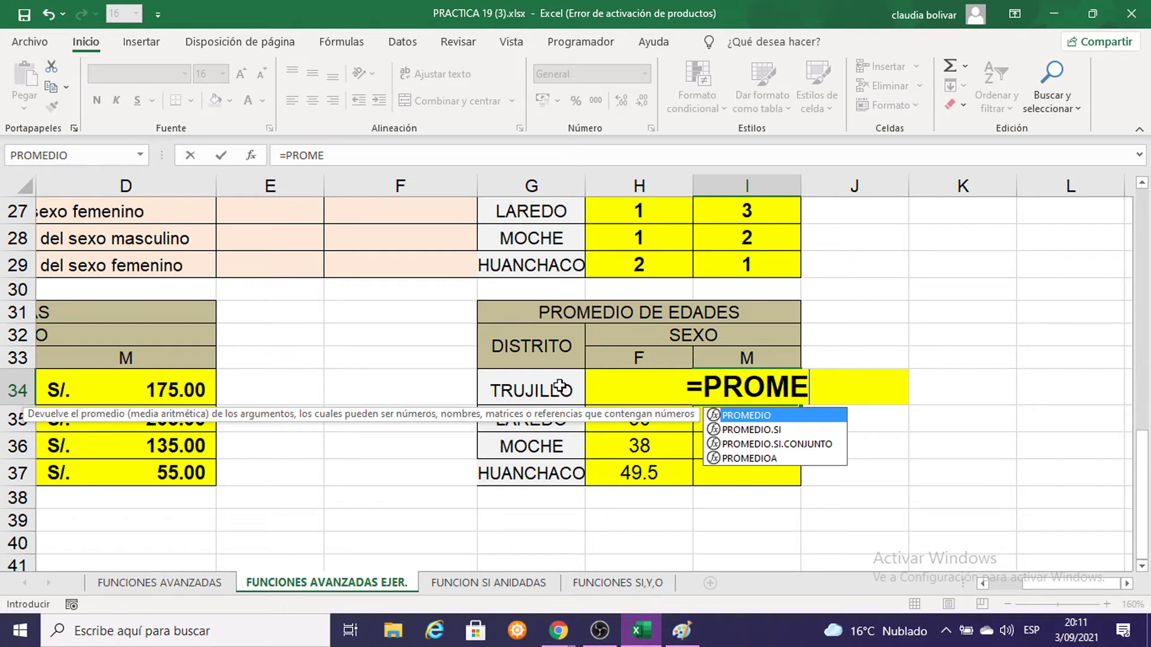
pyautogui.doubleClick(777, 444)
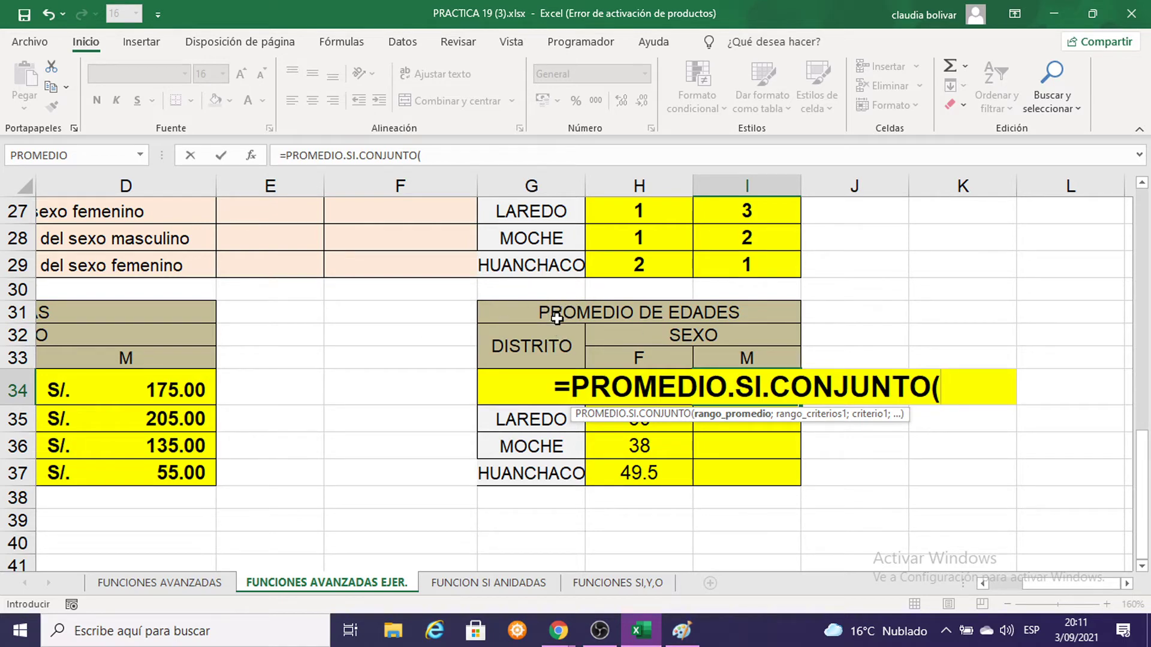
pyautogui.scroll(5, 395, 337)
pyautogui.scroll(1, 393, 333)
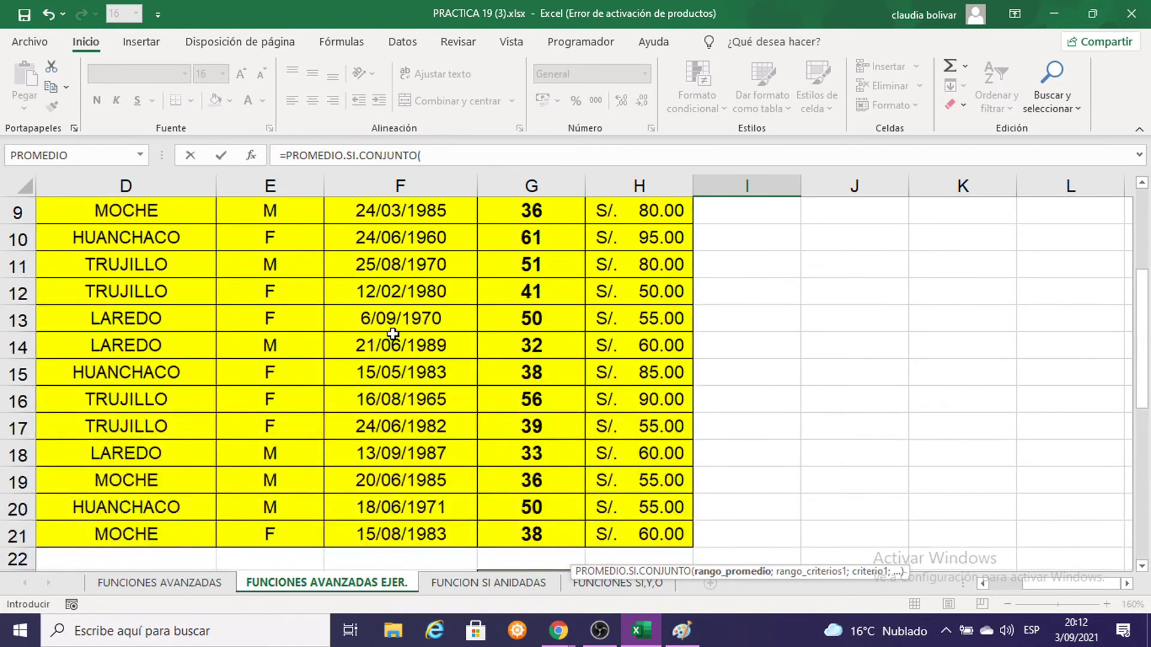
pyautogui.scroll(1, 389, 334)
# Set the average range to the absolute age range $G$7:$G$21, followed by a semicolon
pyautogui.moveTo(525, 293); pyautogui.dragTo(520, 642)
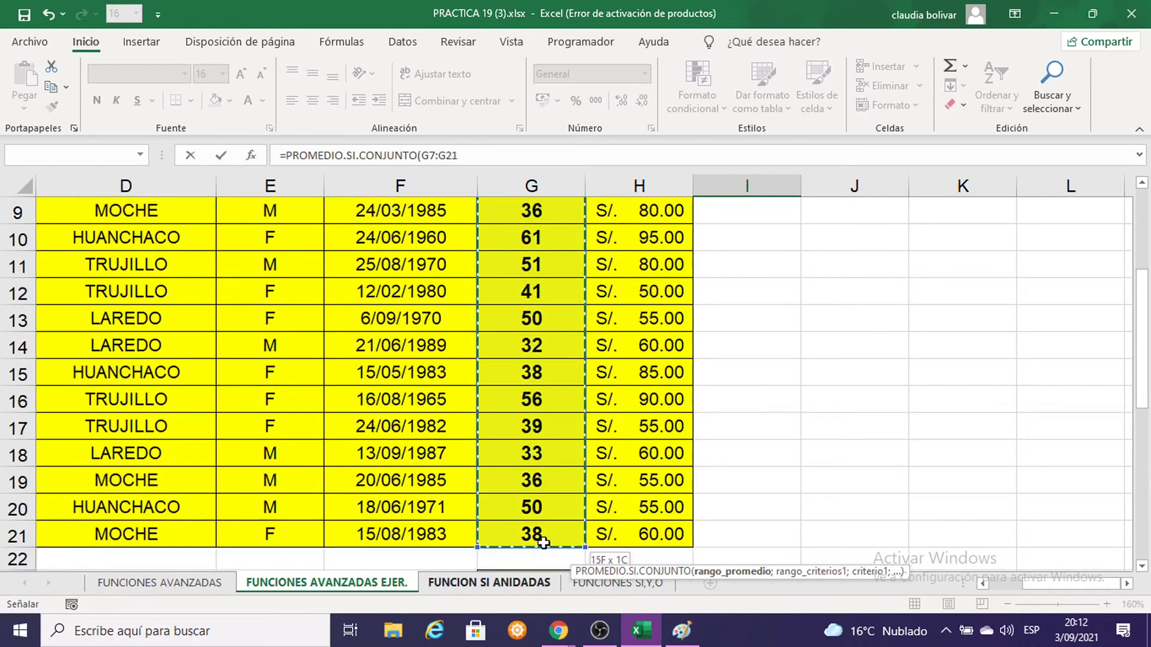
pyautogui.moveTo(520, 641); pyautogui.dragTo(514, 398)
pyautogui.scroll(-1, 509, 384)
pyautogui.scroll(-3, 508, 383)
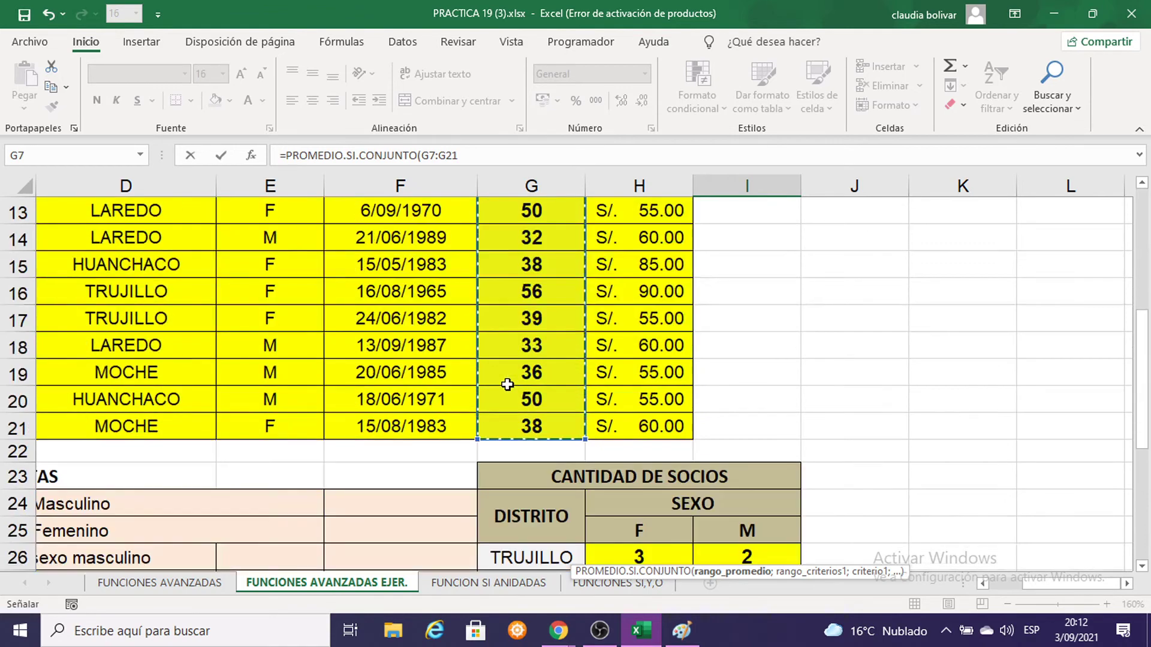
pyautogui.scroll(-3, 506, 381)
pyautogui.scroll(-2, 505, 379)
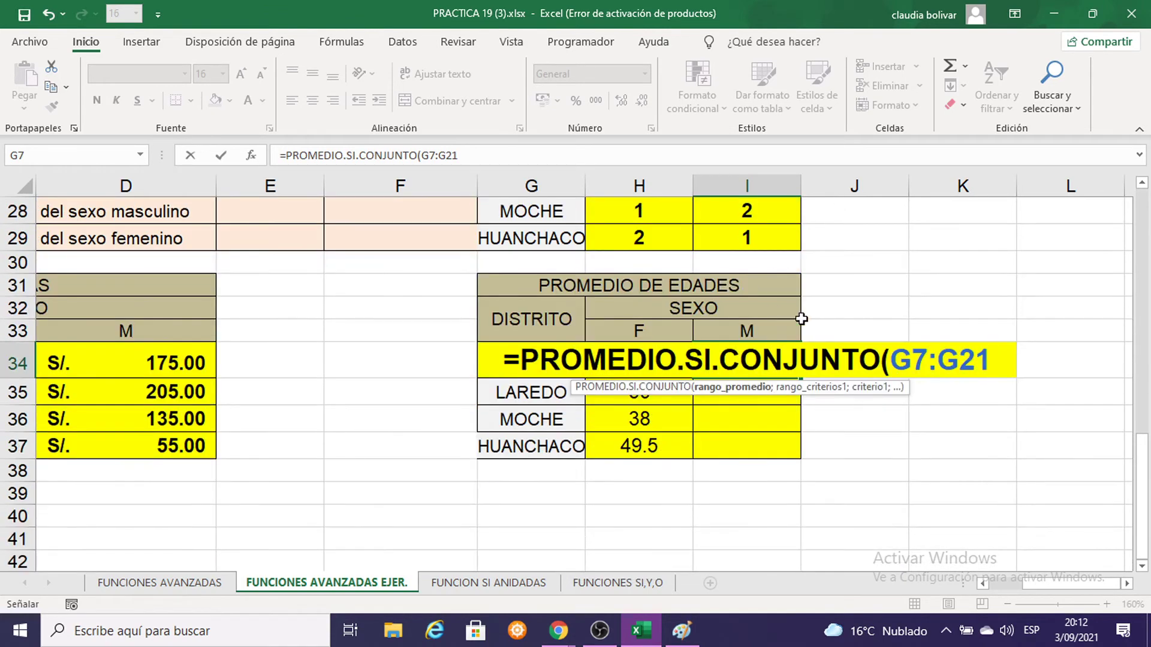
pyautogui.scroll(1, 852, 281)
pyautogui.scroll(7, 857, 286)
pyautogui.scroll(-2, 857, 288)
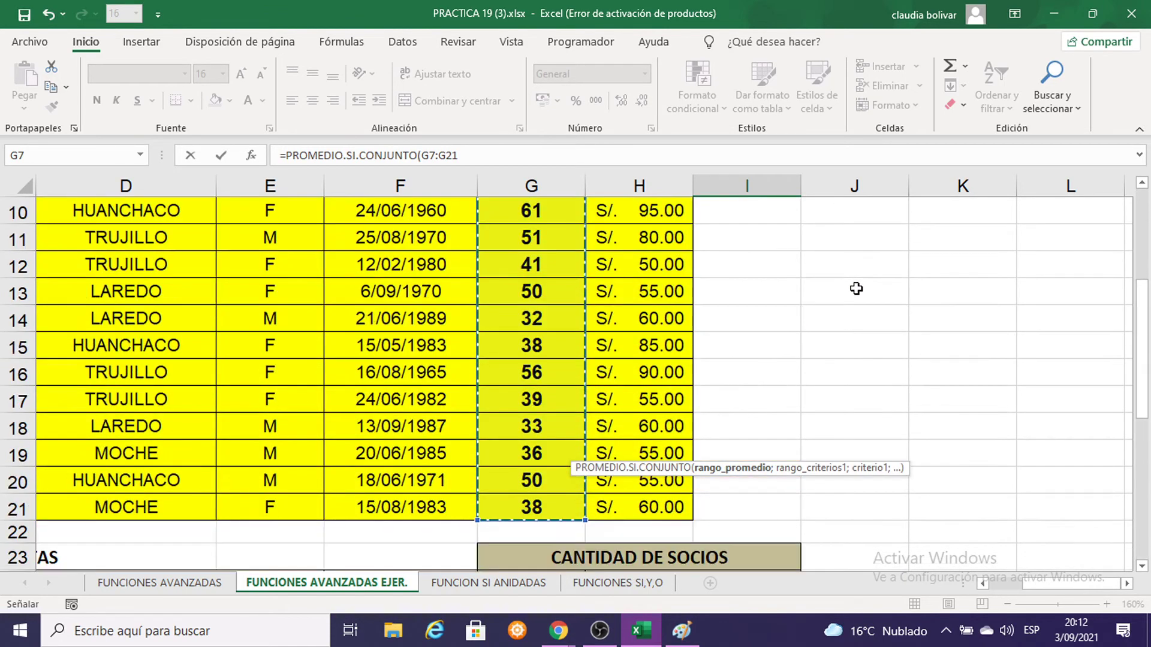
pyautogui.press('F4')
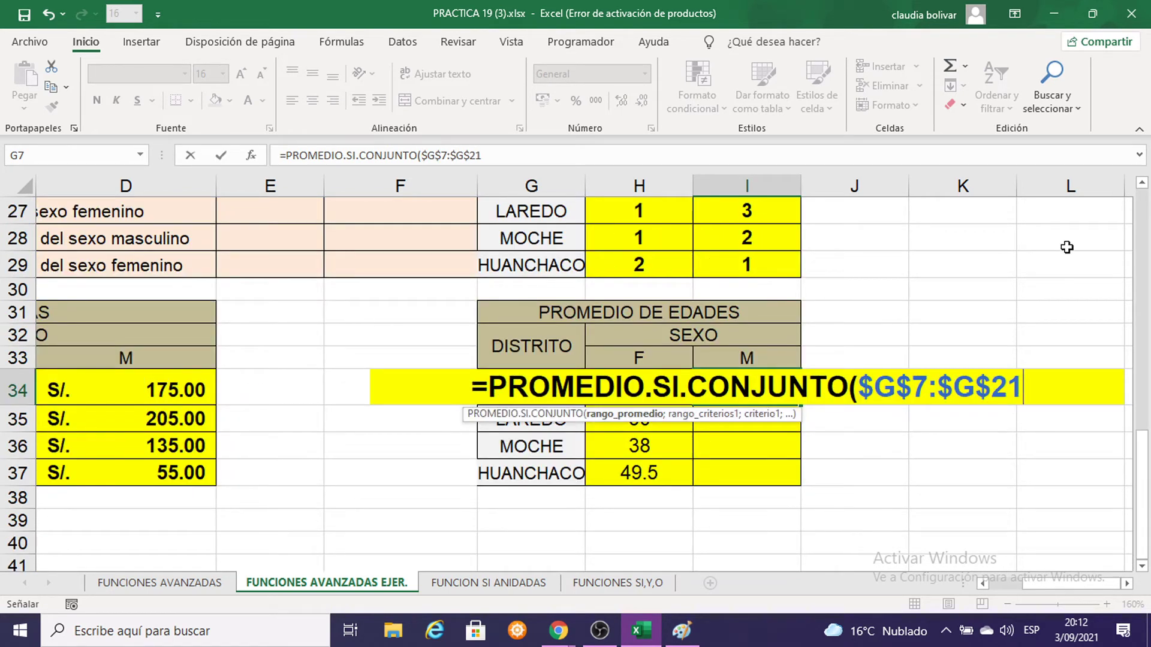
pyautogui.write(';')
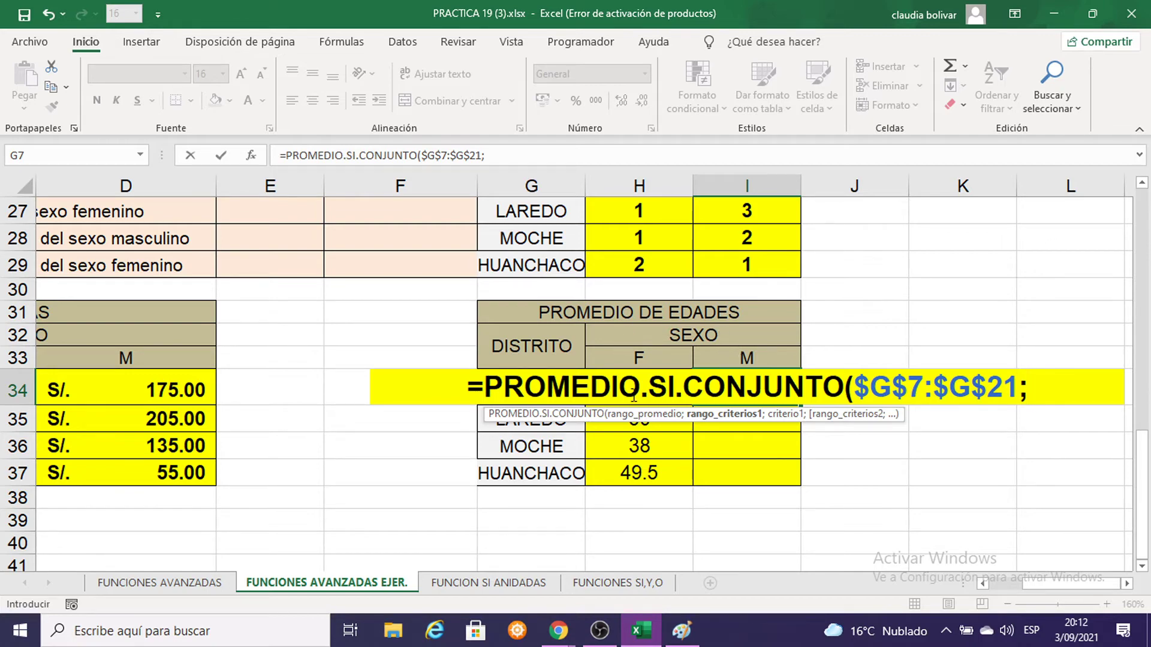
# Add the SEXO column as the absolute criteria range $E$7:$E$21 in the I34 formula
pyautogui.scroll(4, 512, 388)
pyautogui.scroll(3, 511, 388)
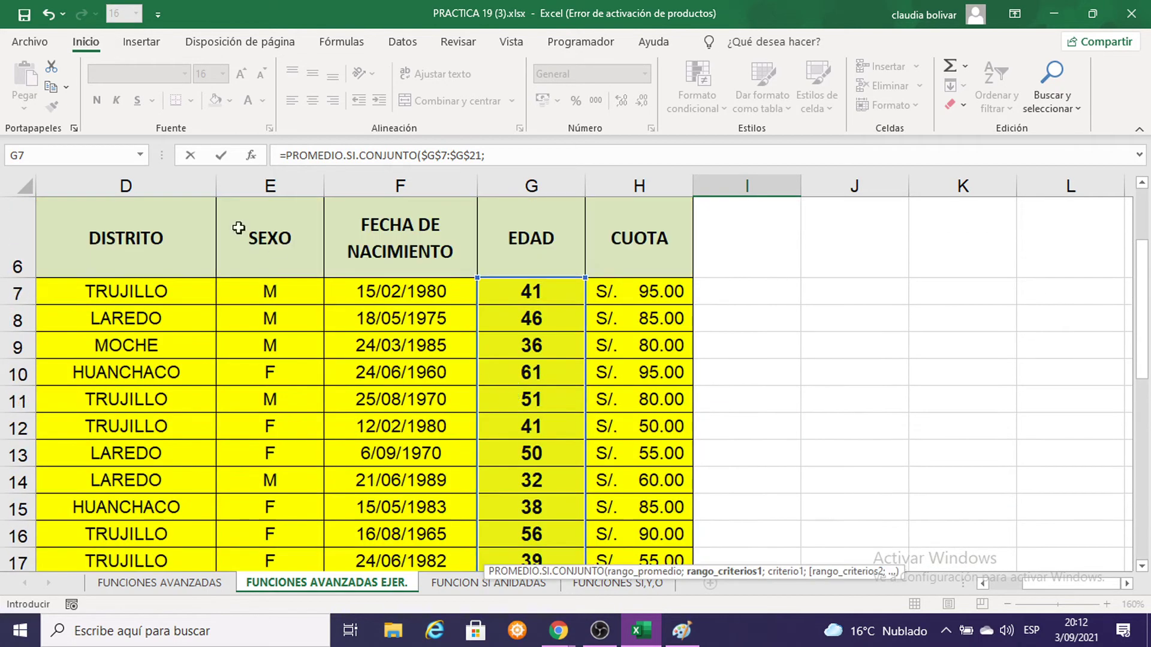
pyautogui.click(270, 290)
pyautogui.moveTo(262, 309)
pyautogui.mouseDown()
pyautogui.moveTo(281, 562)
pyautogui.moveTo(274, 534)
pyautogui.mouseUp()
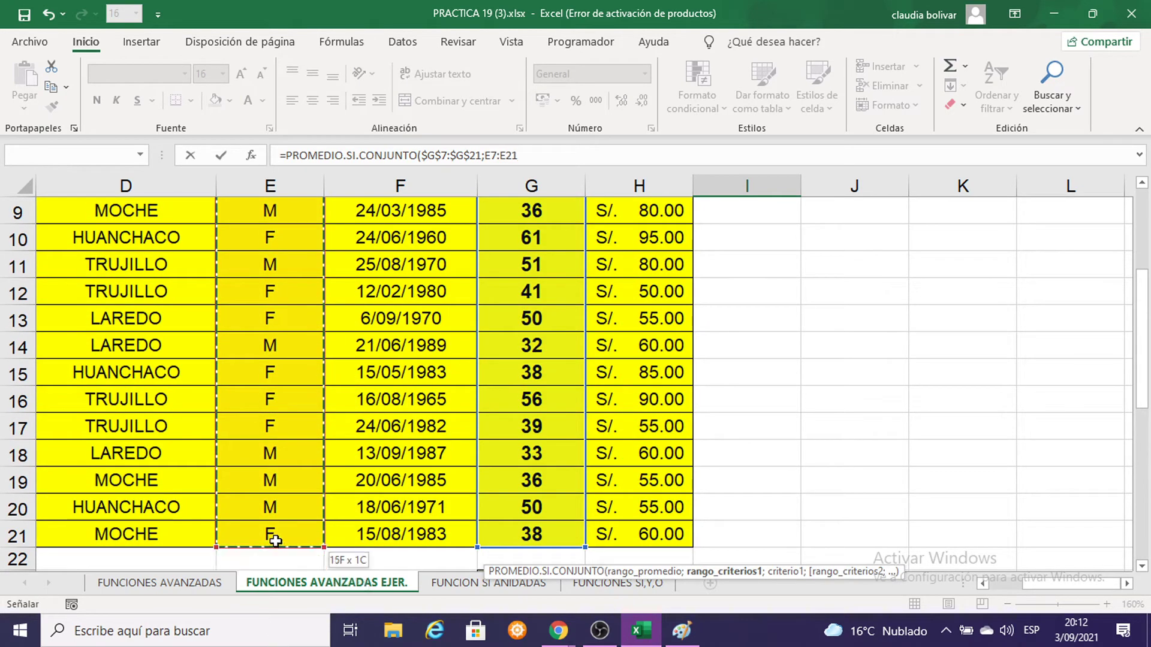
pyautogui.scroll(3, 274, 511)
pyautogui.scroll(-6, 673, 352)
pyautogui.scroll(-1, 766, 323)
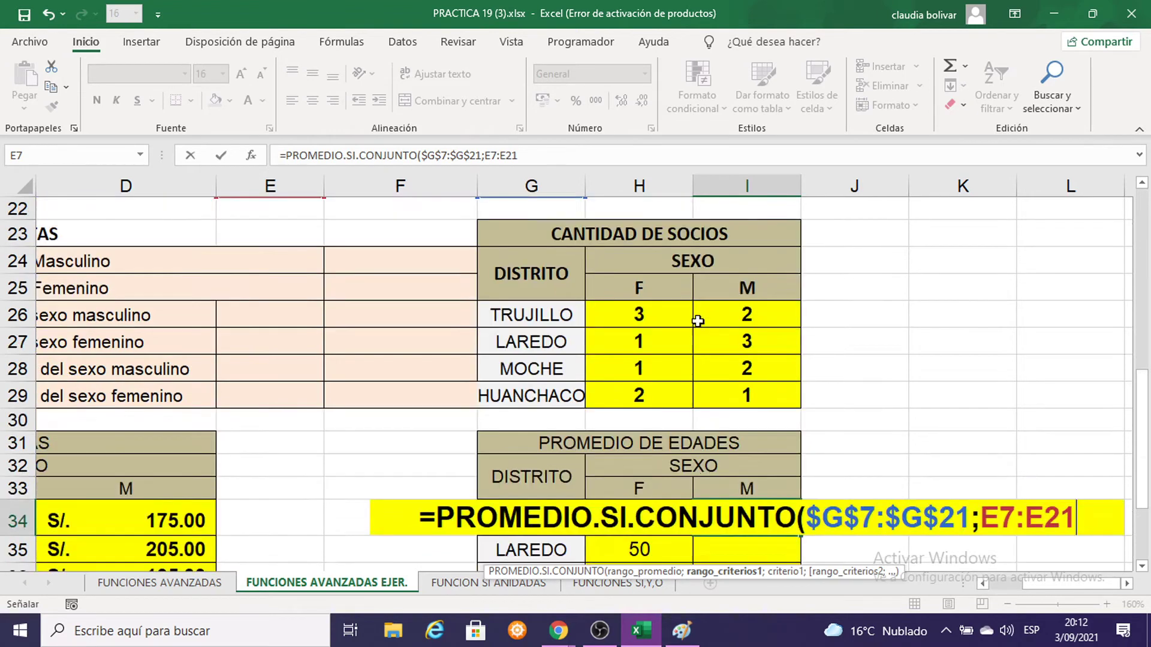
pyautogui.scroll(-2, 765, 324)
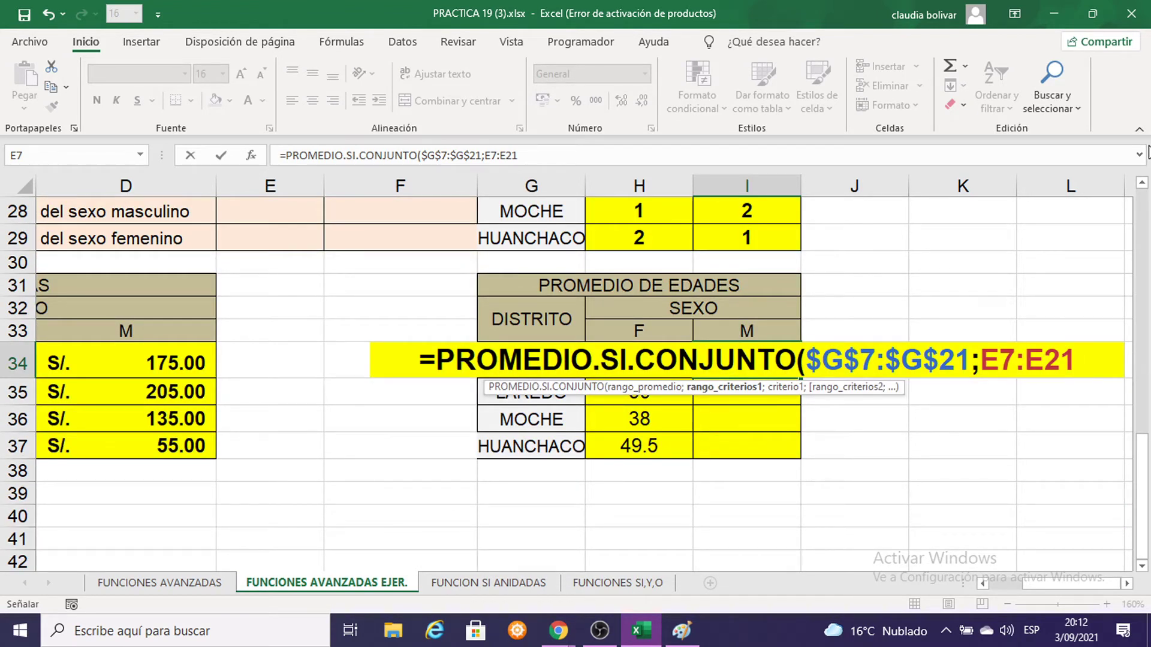
pyautogui.scroll(4, 453, 404)
pyautogui.scroll(2, 489, 375)
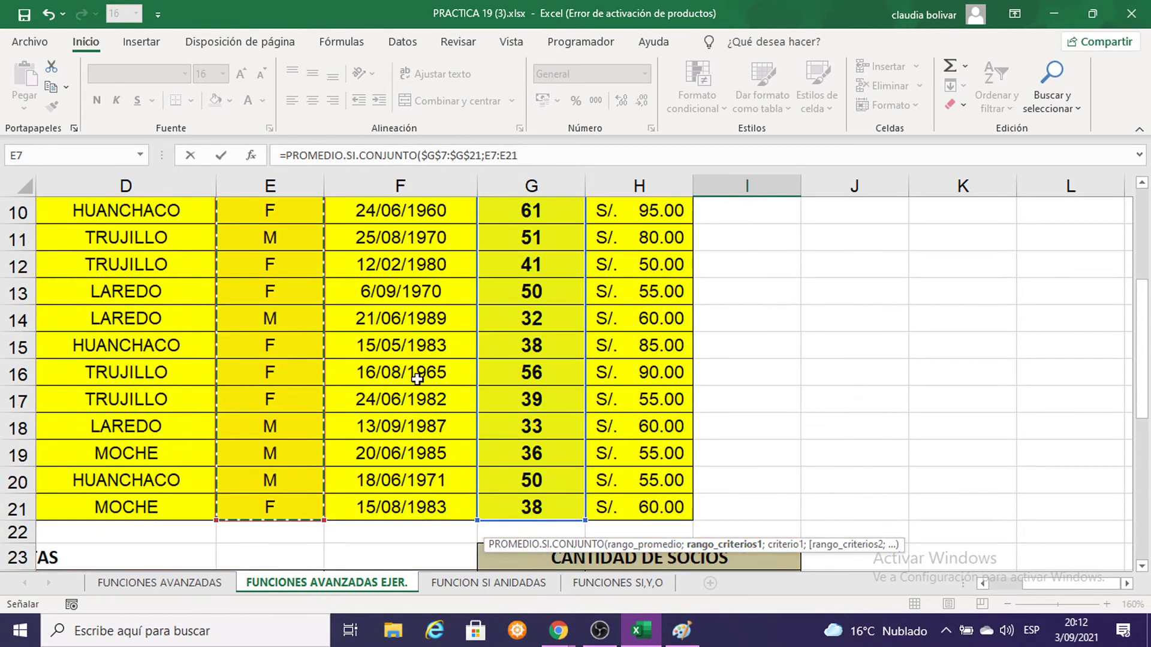
pyautogui.scroll(3, 418, 380)
pyautogui.scroll(-3, 396, 410)
pyautogui.scroll(-1, 396, 410)
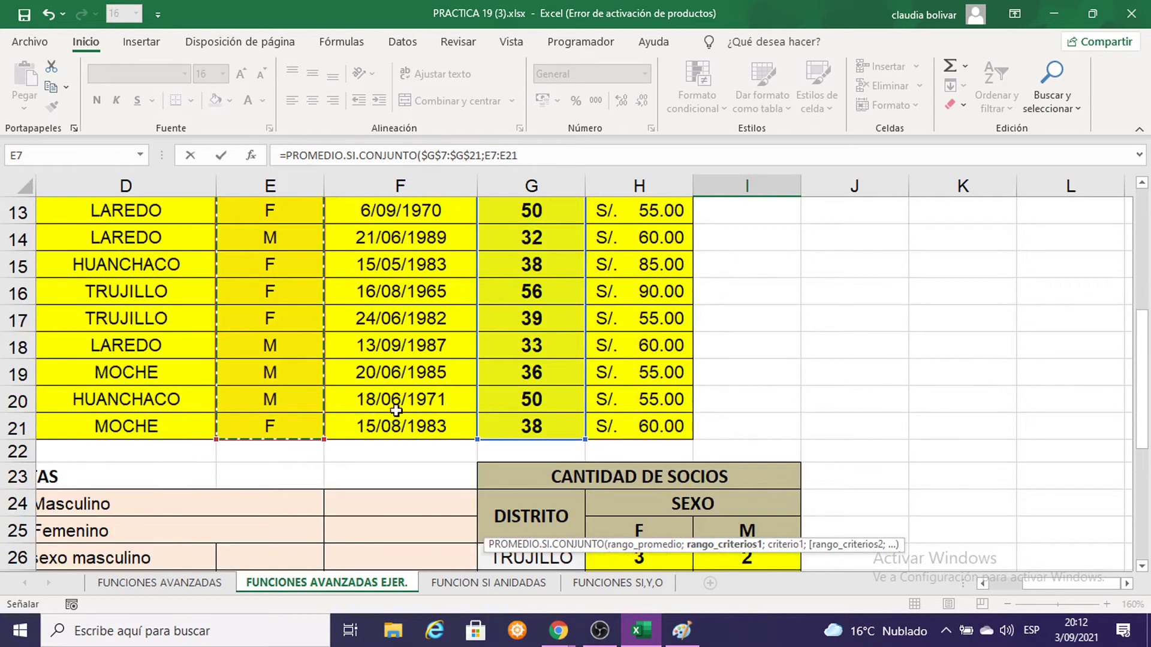
pyautogui.scroll(-3, 396, 410)
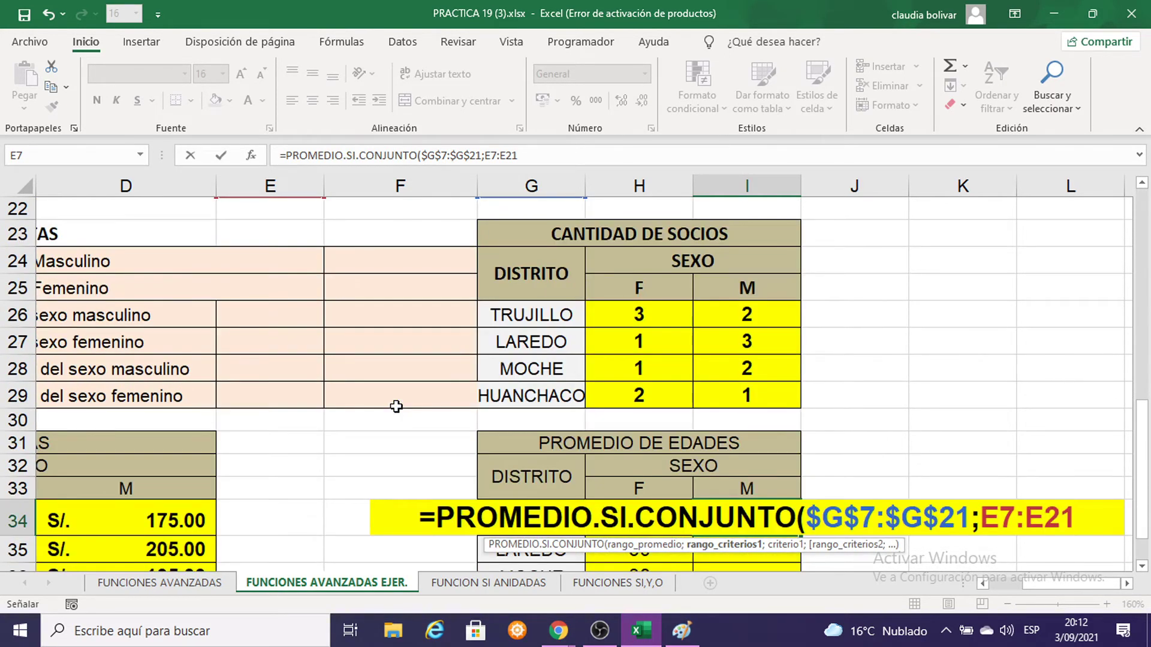
pyautogui.press('F4')
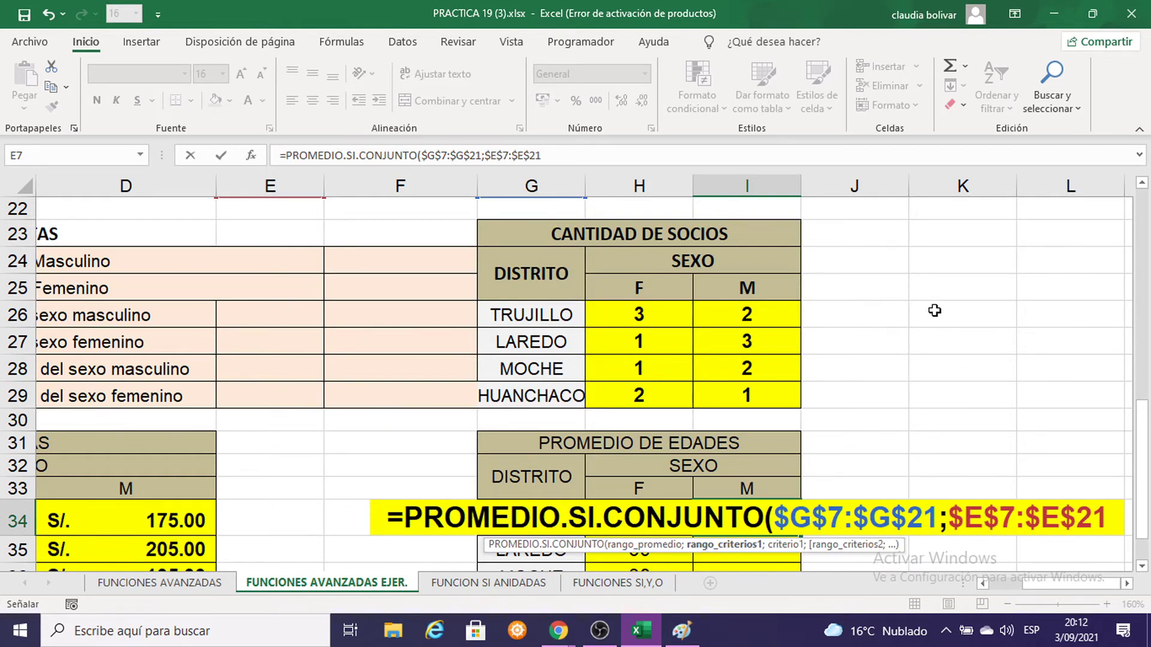
# Use the absolute cell $E$11 (M) as the sex criterion, replacing a mistaken I33 reference
pyautogui.scroll(-1, 934, 310)
pyautogui.scroll(5, 292, 442)
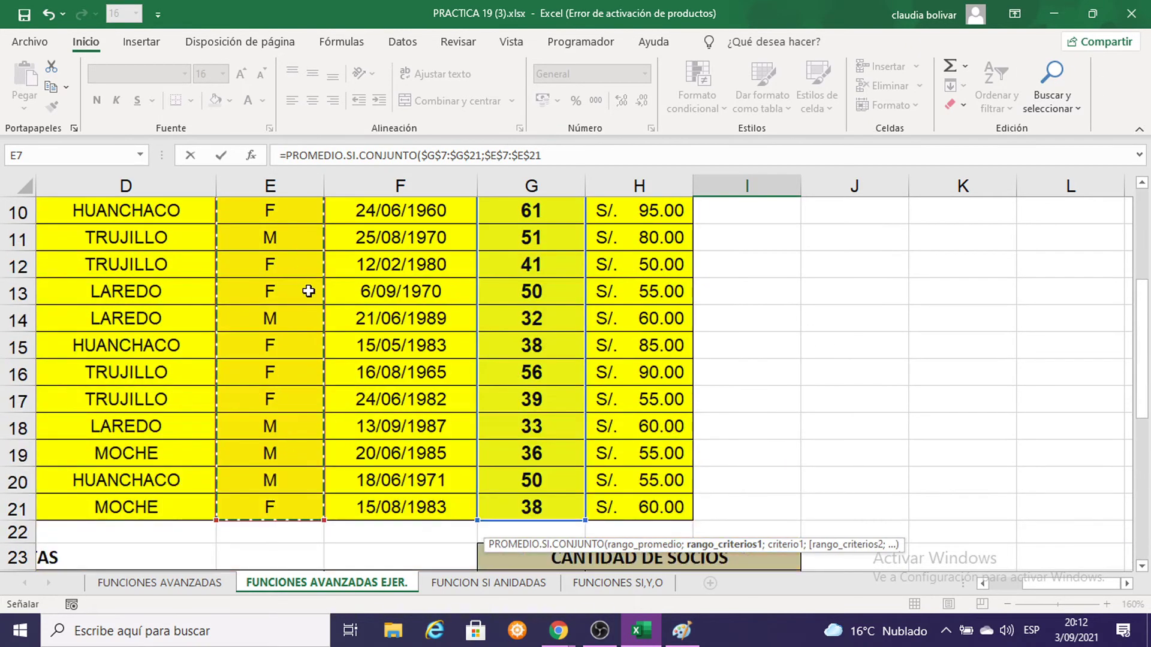
pyautogui.scroll(2, 308, 291)
pyautogui.scroll(-3, 959, 252)
pyautogui.scroll(-3, 957, 251)
pyautogui.scroll(-1, 962, 246)
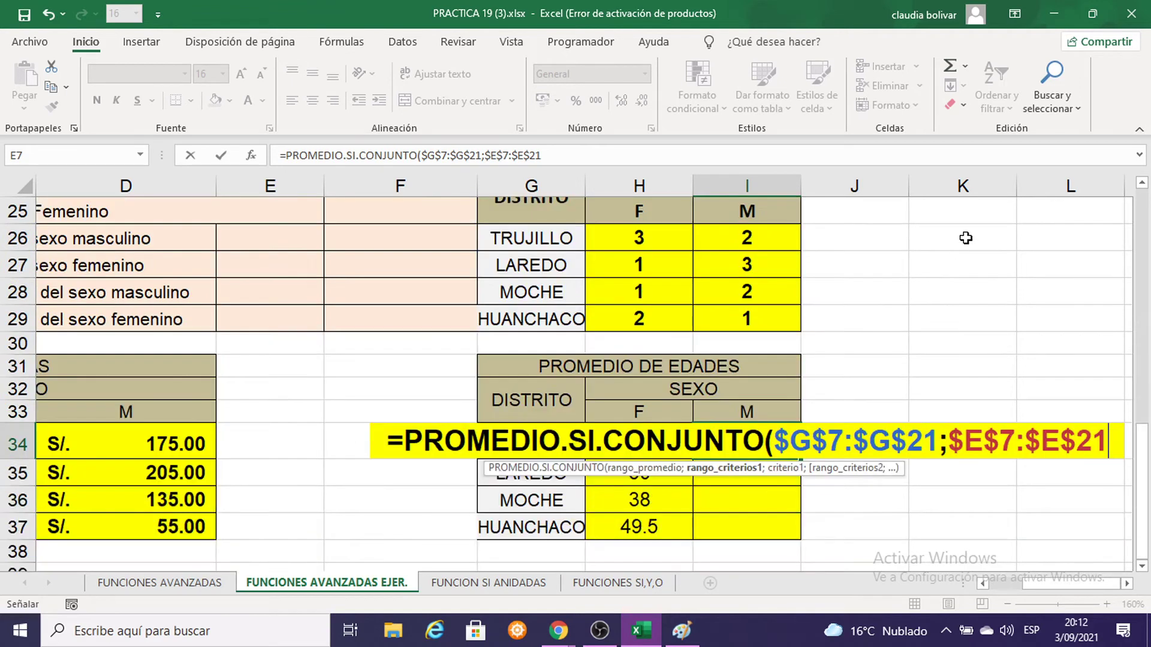
pyautogui.write(';')
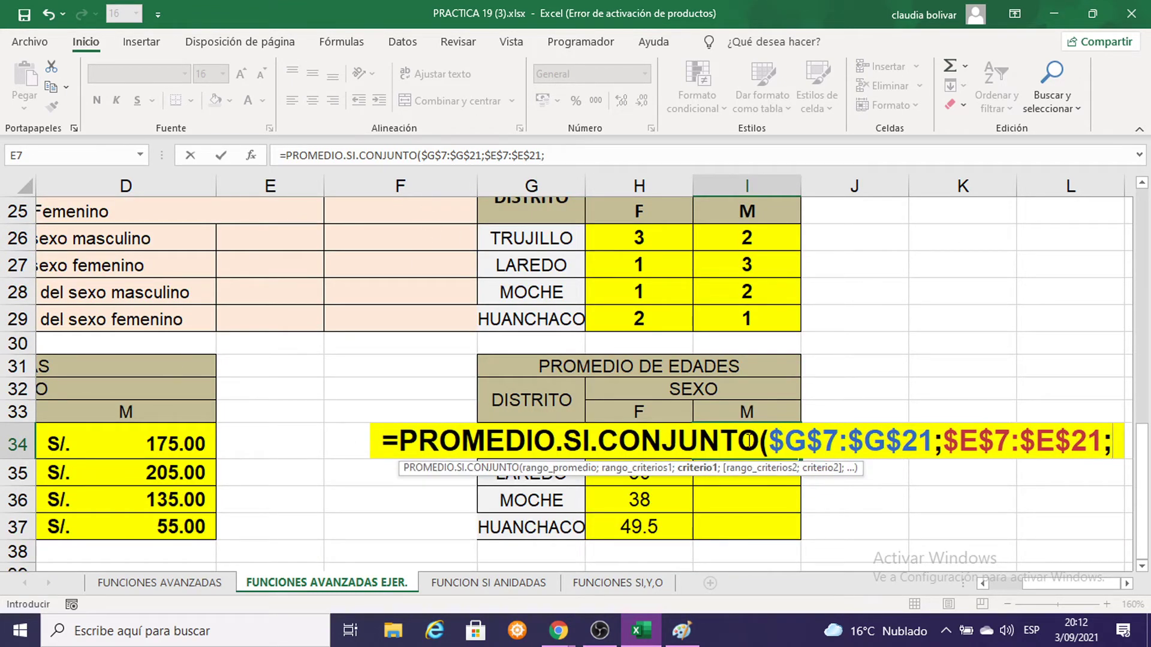
pyautogui.click(754, 413)
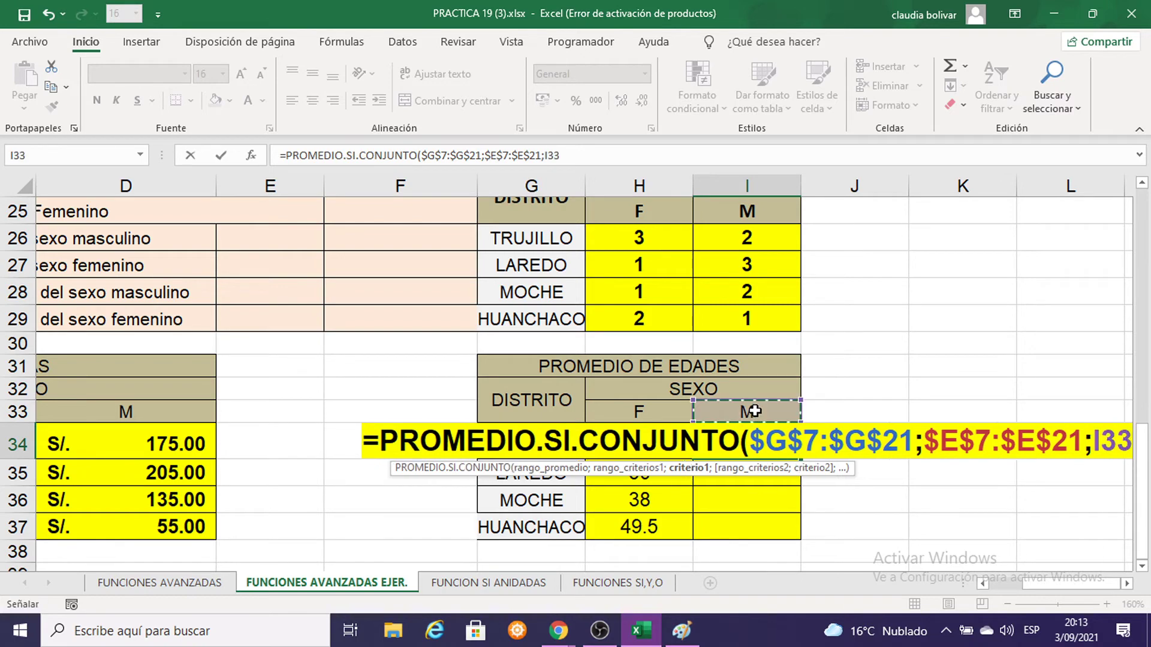
pyautogui.press('BackSpace')
pyautogui.press('BackSpace')
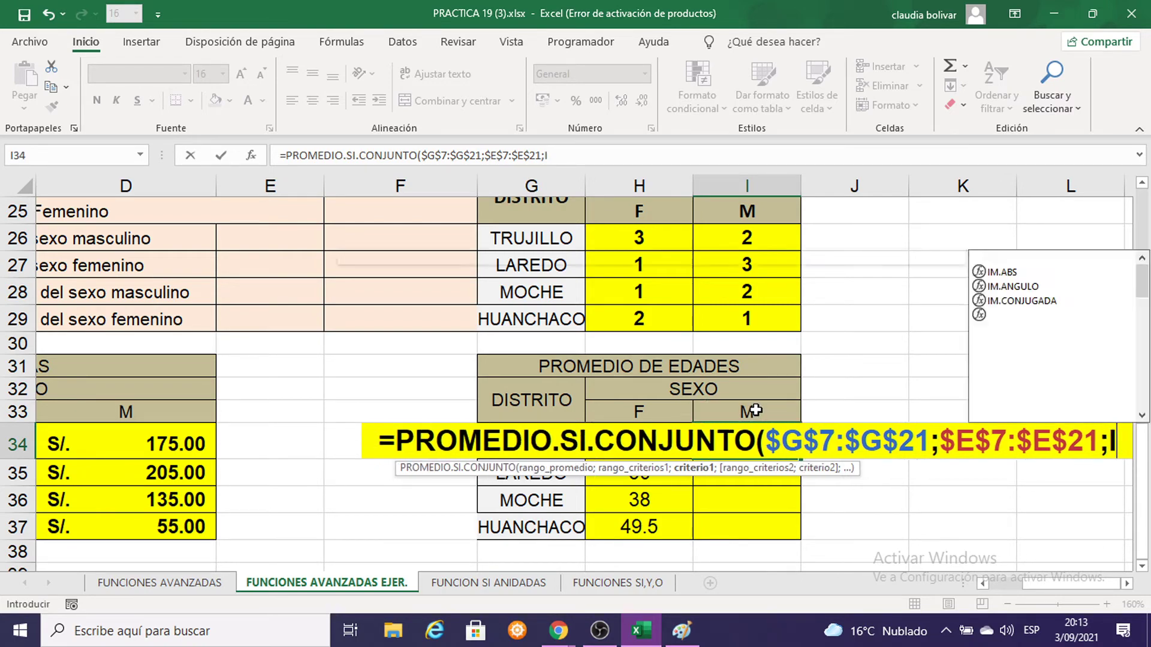
pyautogui.press('BackSpace')
pyautogui.scroll(4, 442, 354)
pyautogui.scroll(2, 426, 345)
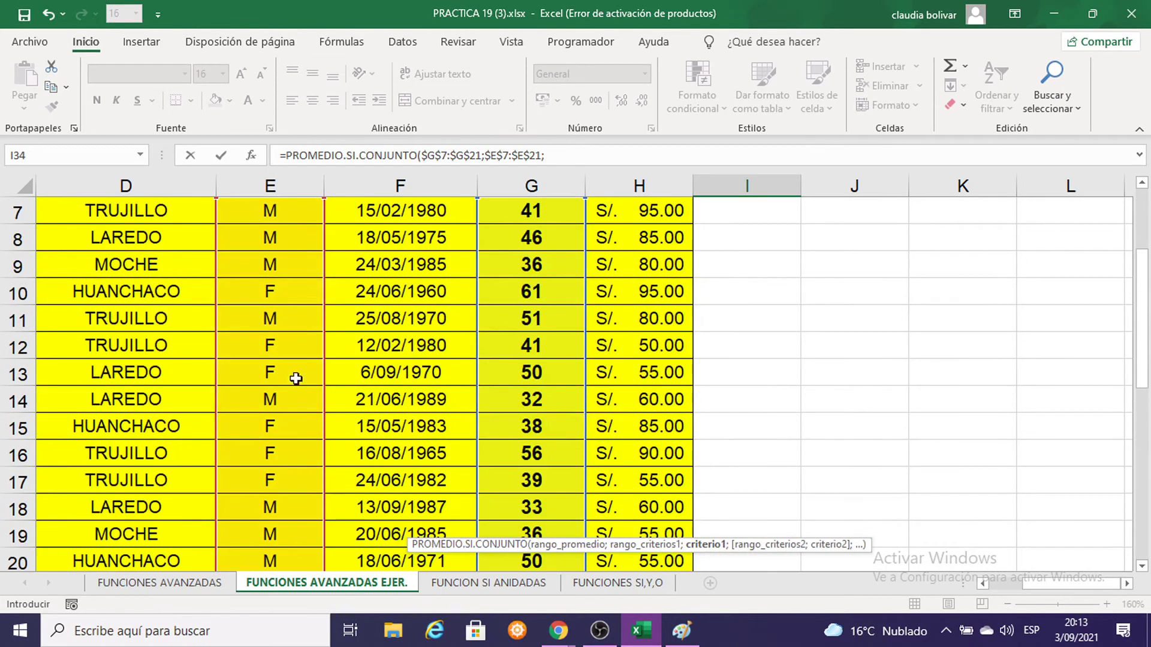
pyautogui.click(273, 321)
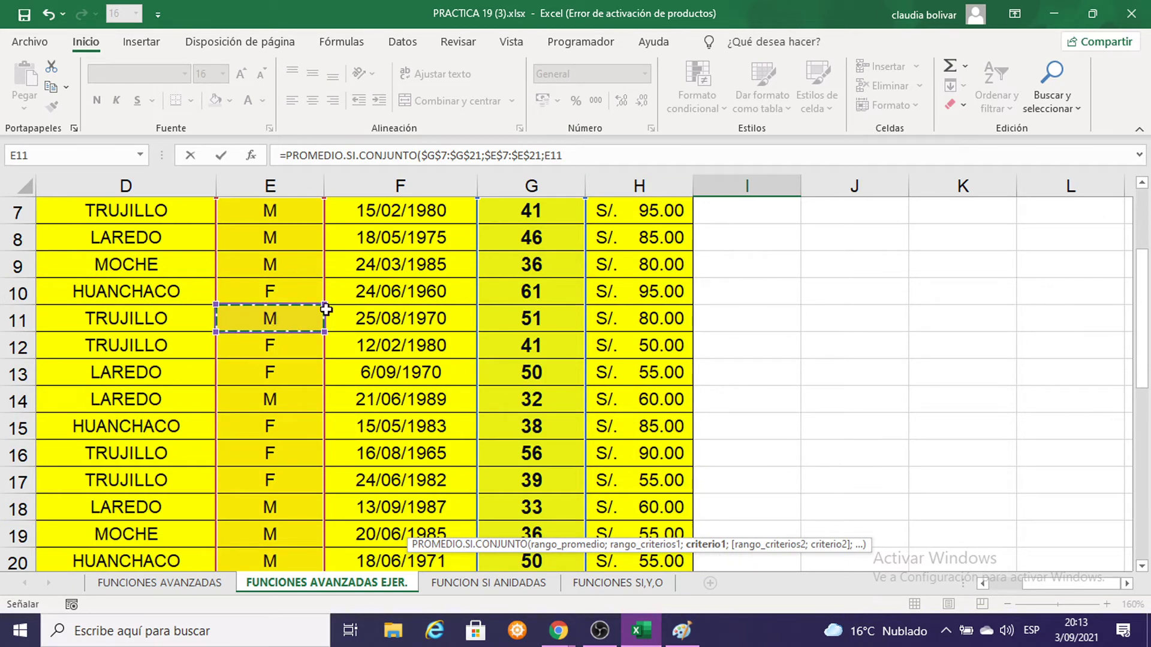
pyautogui.scroll(-5, 835, 294)
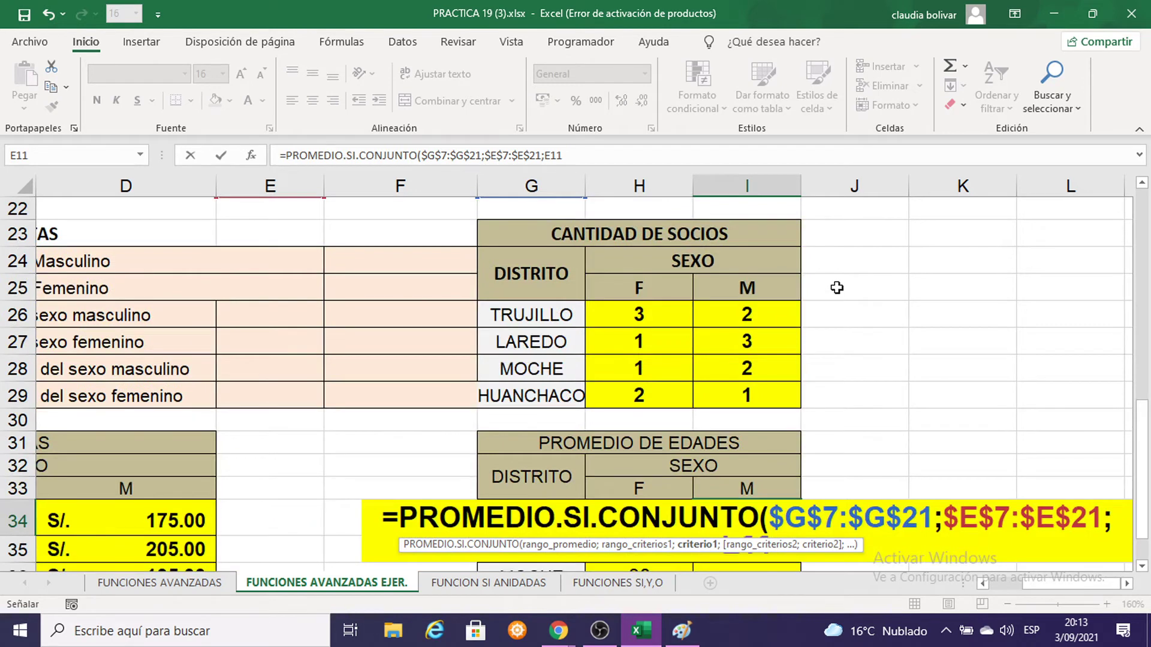
pyautogui.scroll(-1, 837, 288)
pyautogui.scroll(-1, 837, 287)
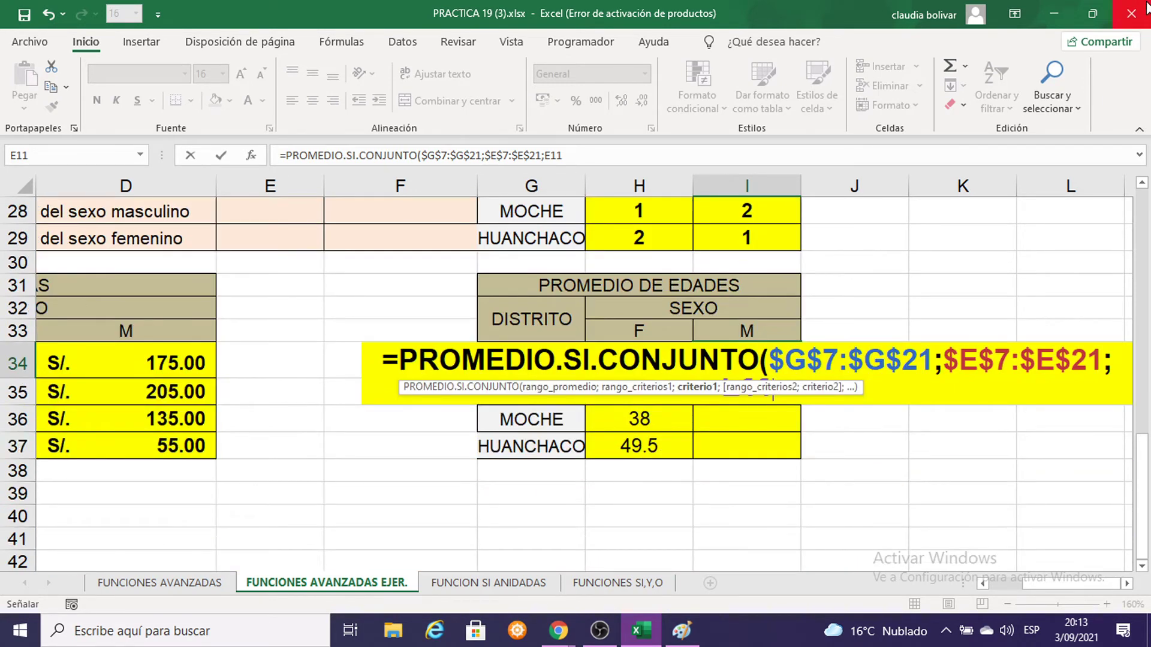
pyautogui.press('F4')
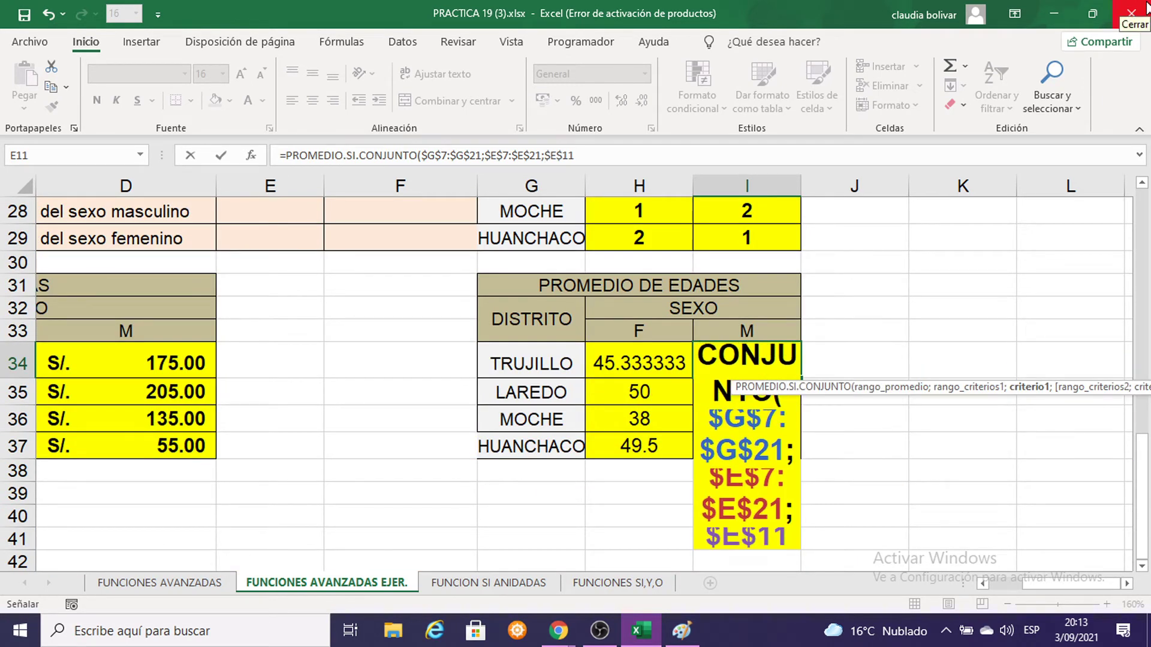
# Add a separator and begin selecting the DISTRITO range D7:D21 as the next criteria range
pyautogui.write(';')
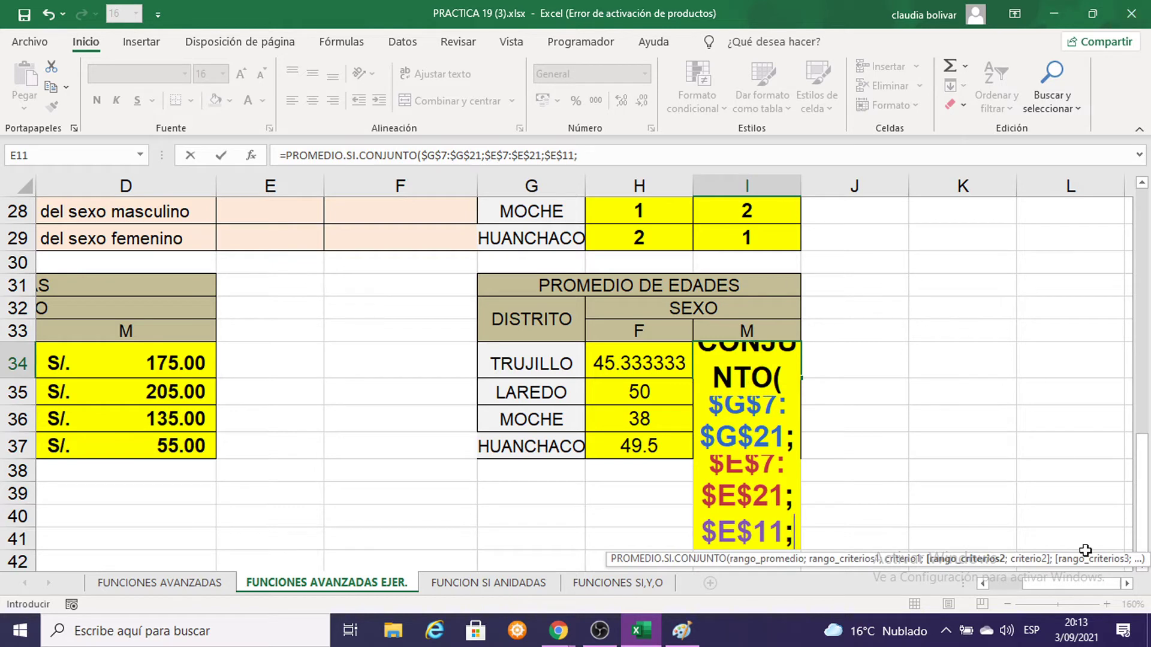
pyautogui.click(1126, 583)
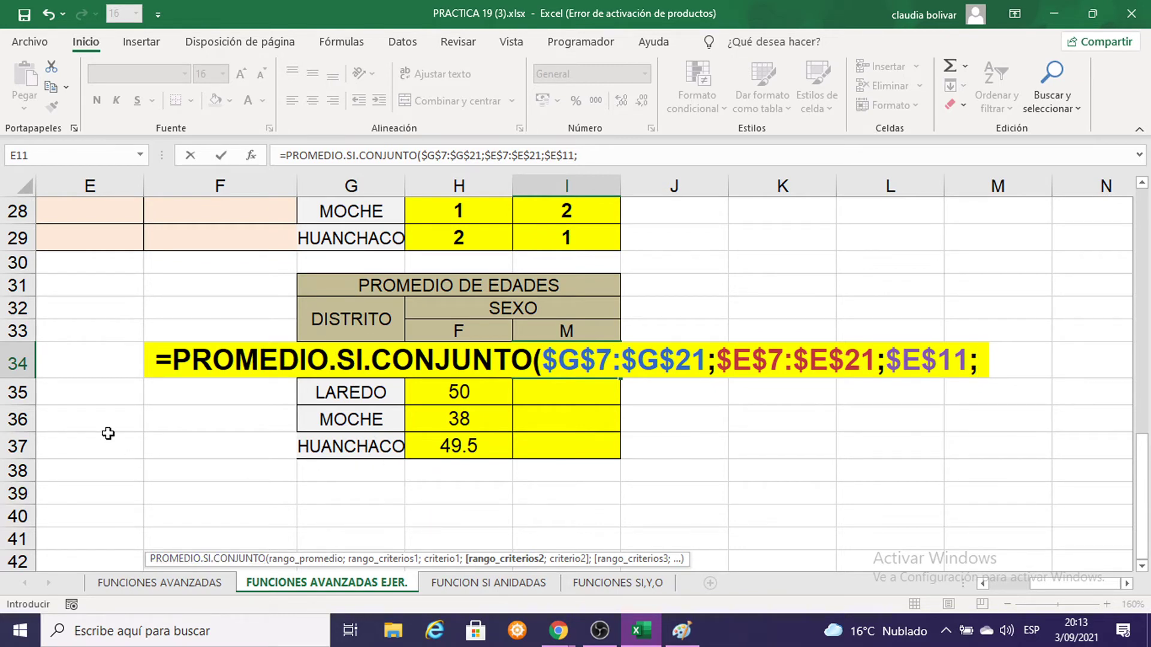
pyautogui.scroll(4, 108, 434)
pyautogui.scroll(3, 157, 441)
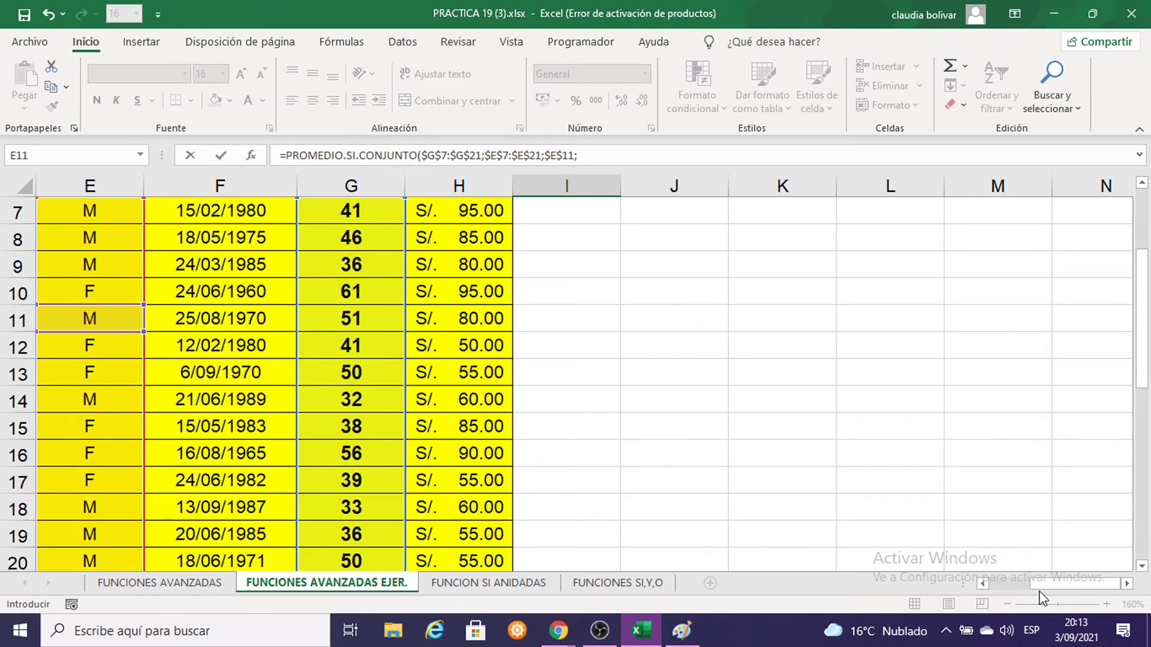
pyautogui.moveTo(1037, 583); pyautogui.dragTo(1010, 584)
pyautogui.scroll(2, 623, 433)
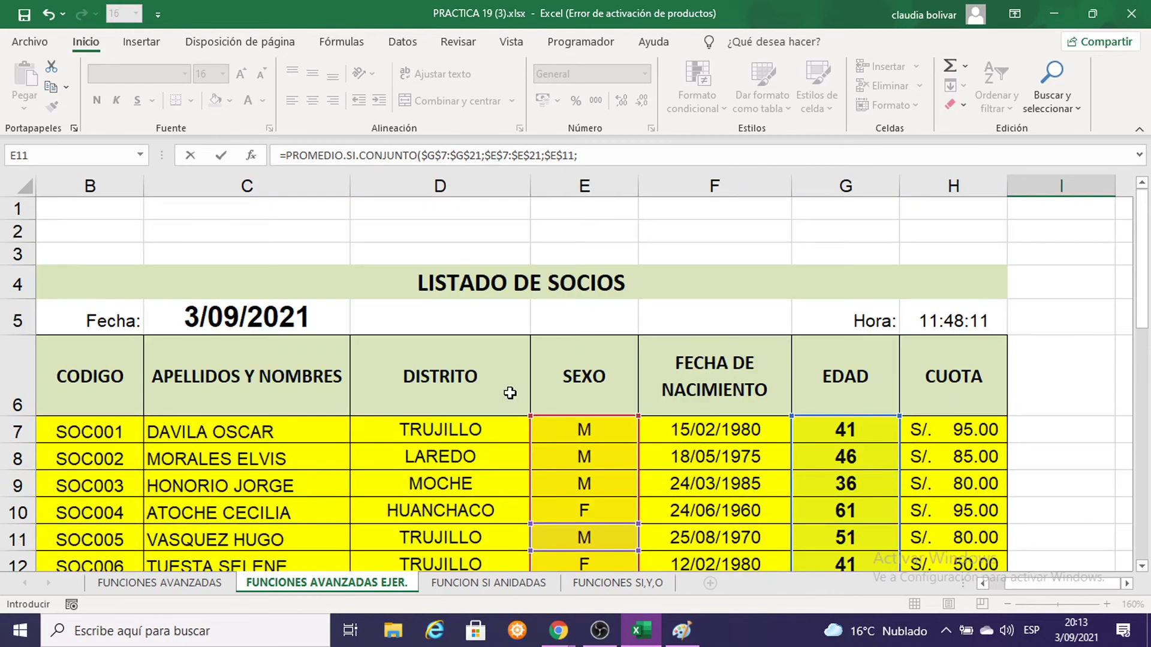
pyautogui.moveTo(418, 435)
pyautogui.mouseDown()
pyautogui.moveTo(416, 576)
pyautogui.moveTo(414, 543)
pyautogui.mouseUp()
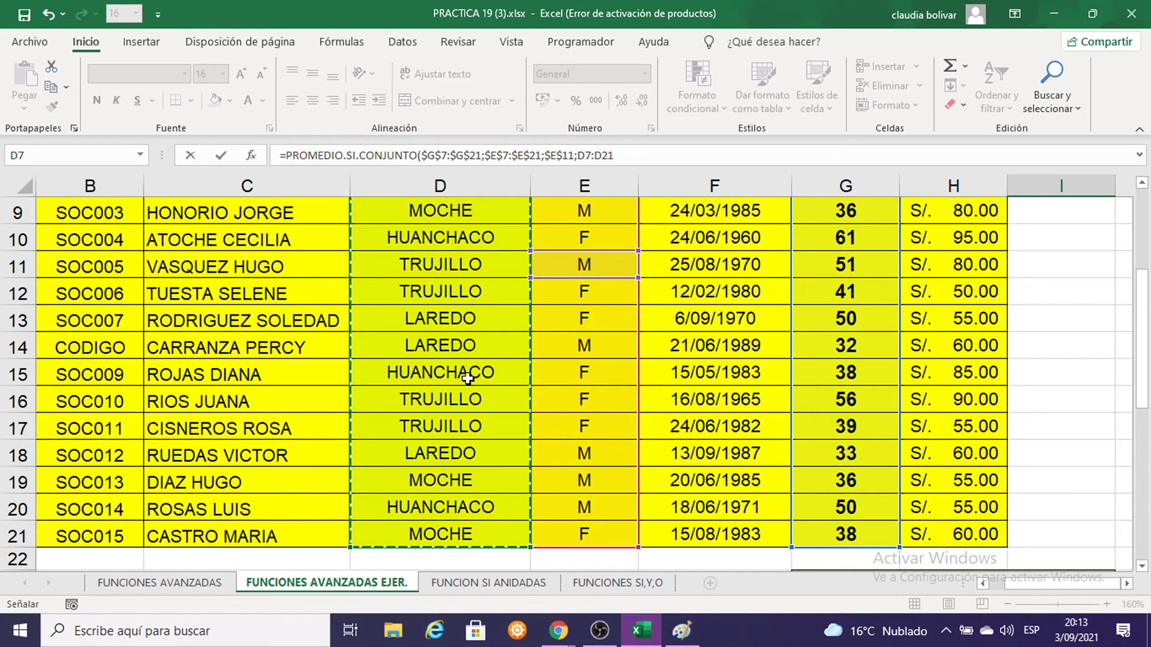
# Lock the district range as $D$7:$D$21, use G34 (TRUJILLO) as criterion, and commit to get 46
pyautogui.press('F4')
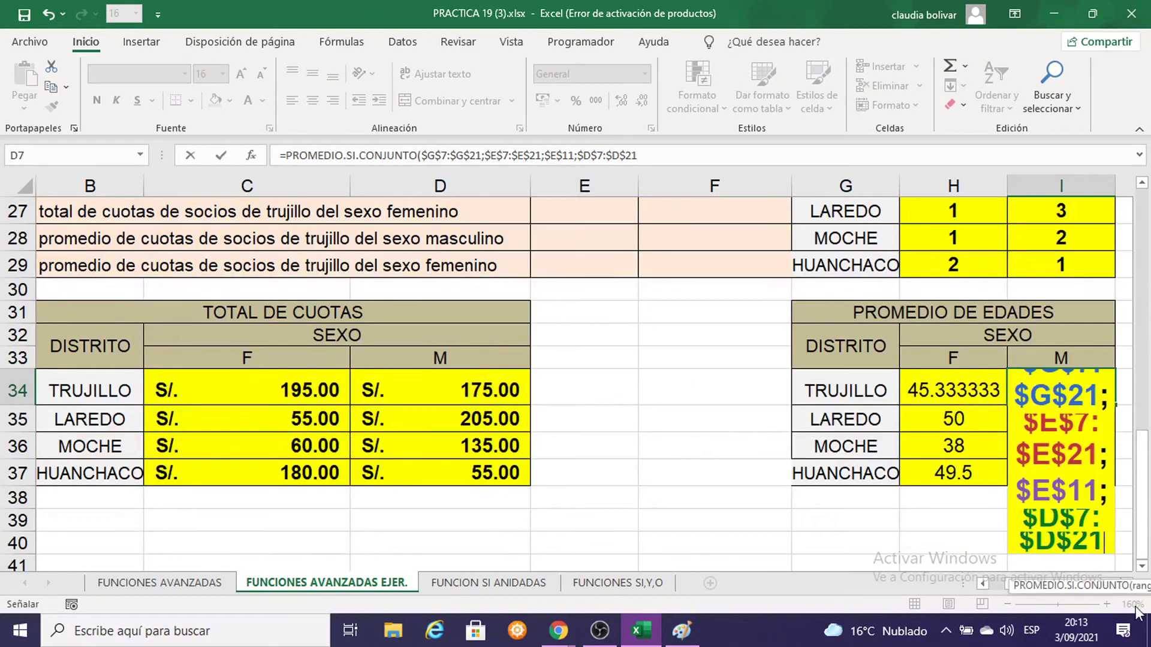
pyautogui.scroll(-2, 1031, 566)
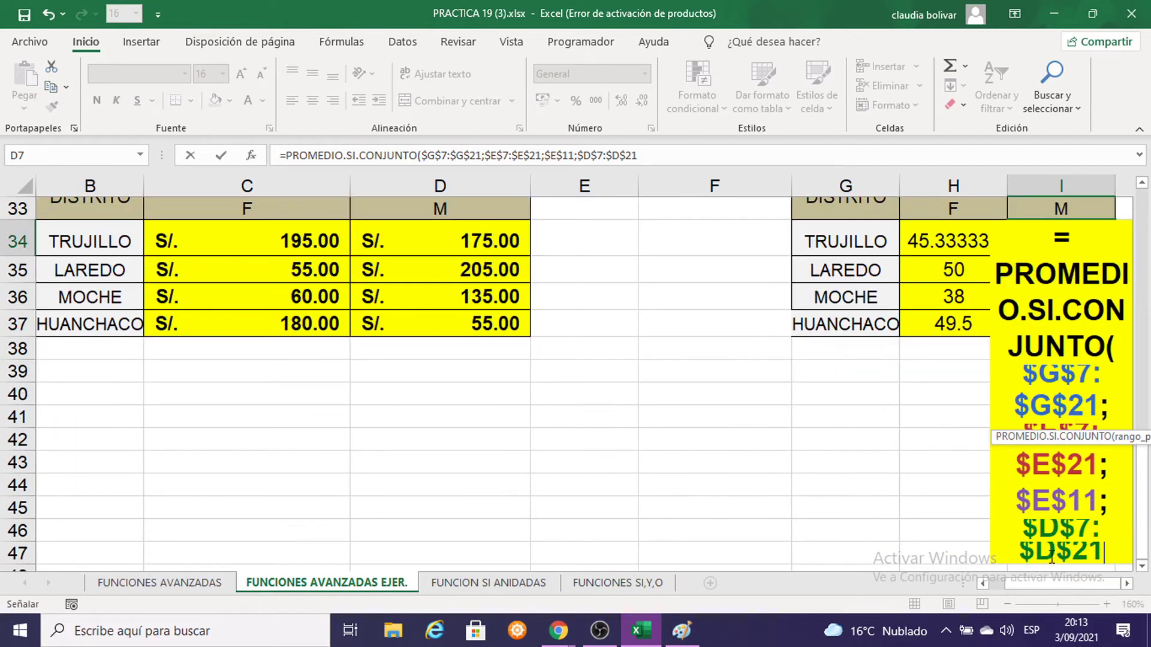
pyautogui.click(1126, 584)
pyautogui.click(1127, 584)
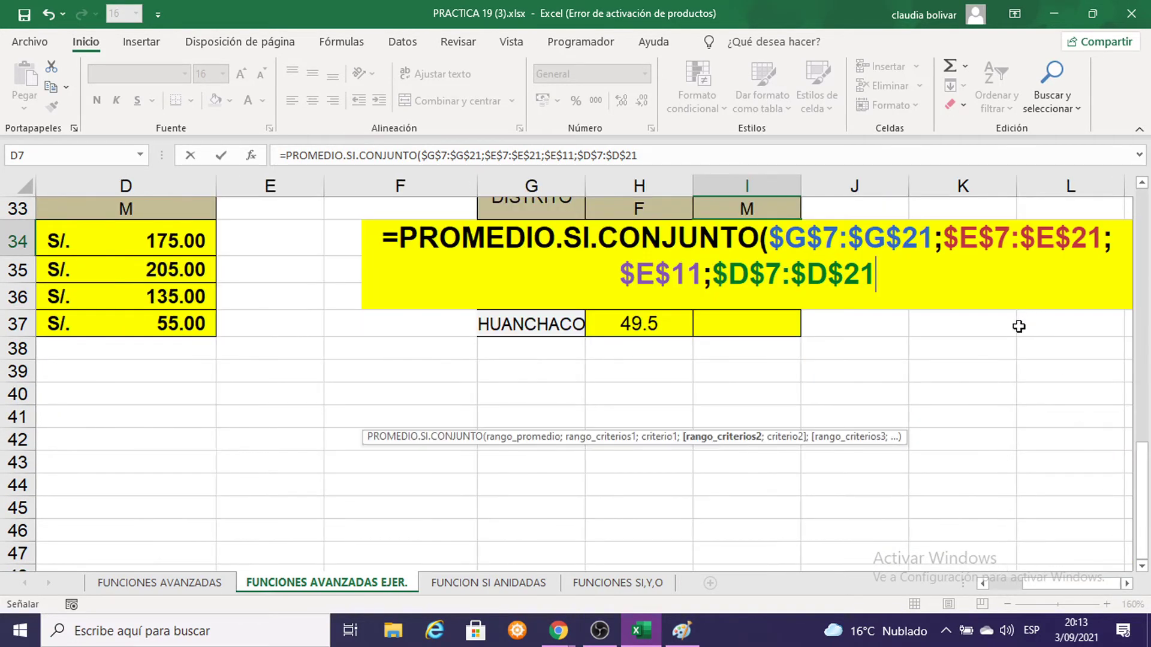
pyautogui.write(';')
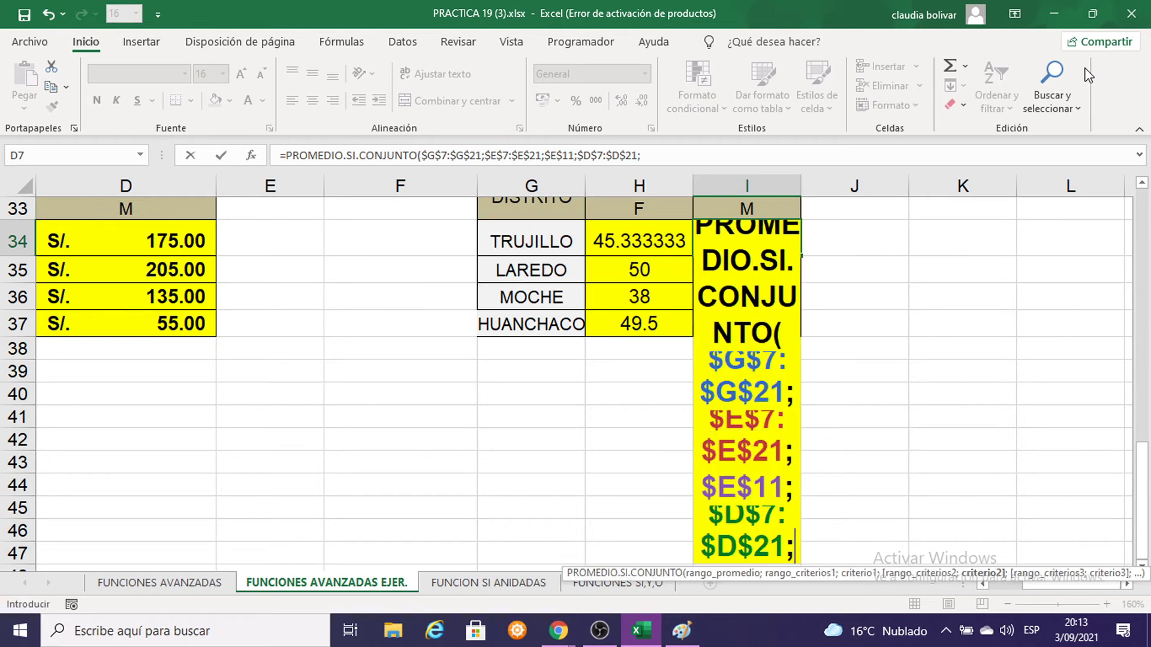
pyautogui.click(496, 239)
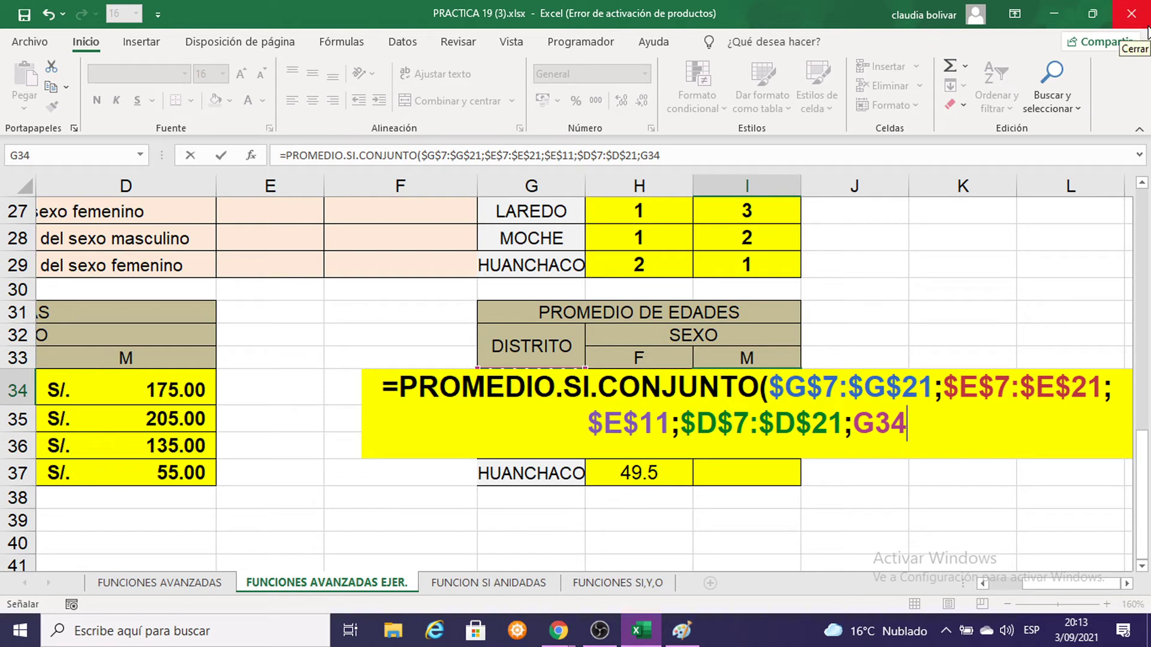
pyautogui.press('Return')
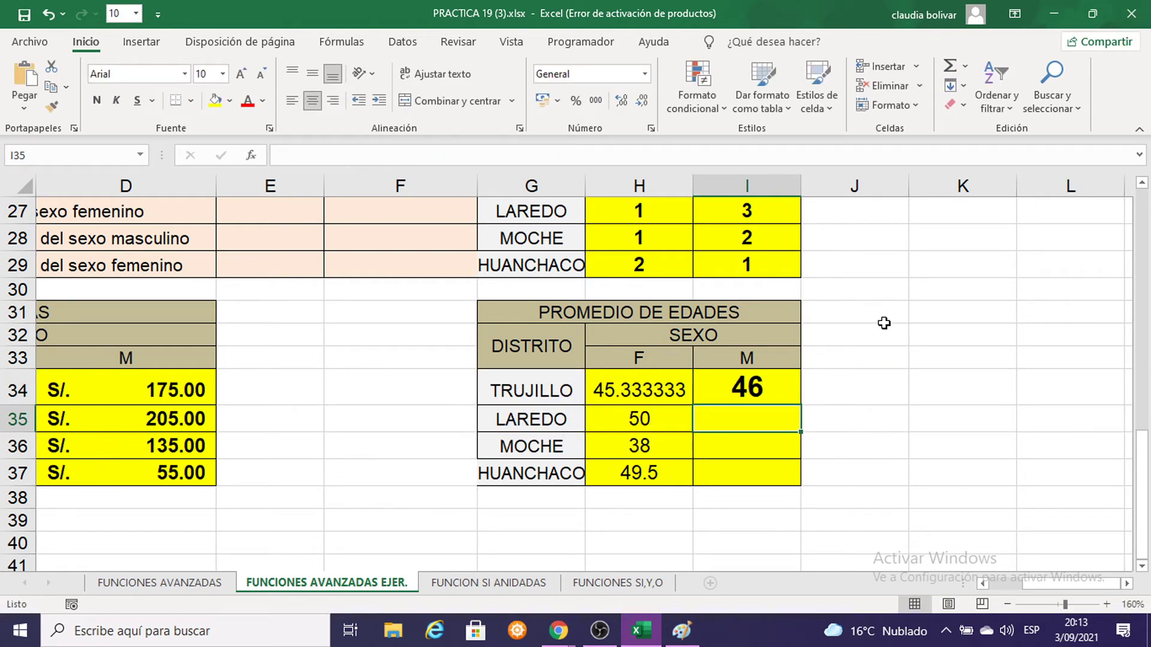
pyautogui.doubleClick(755, 388)
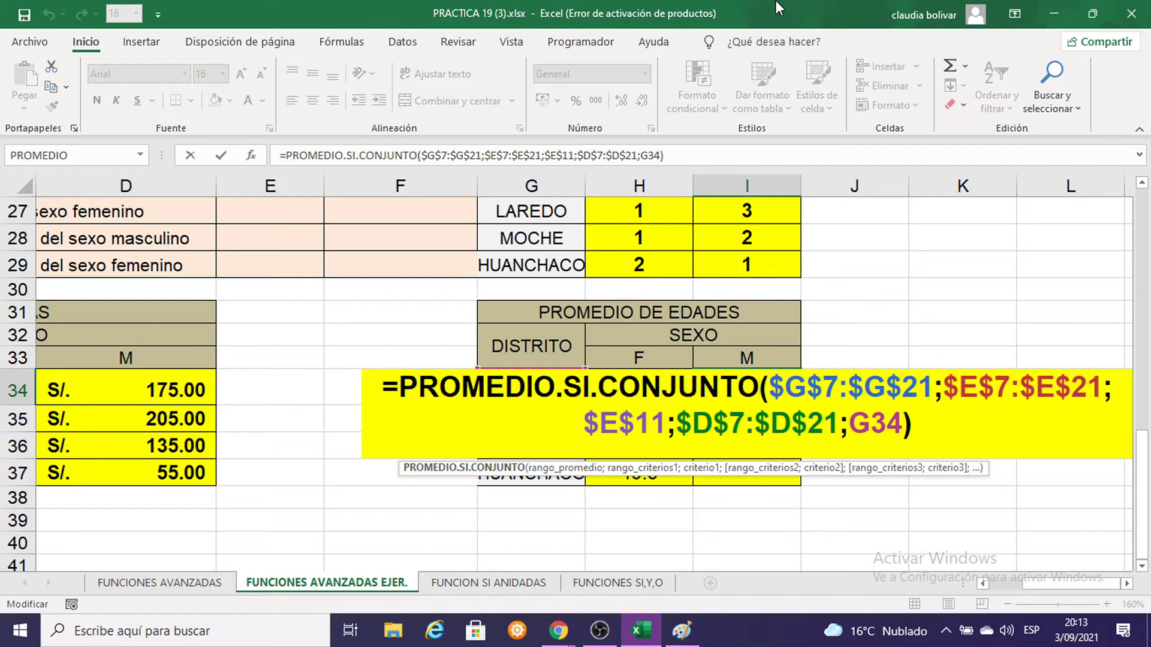
pyautogui.press('Return')
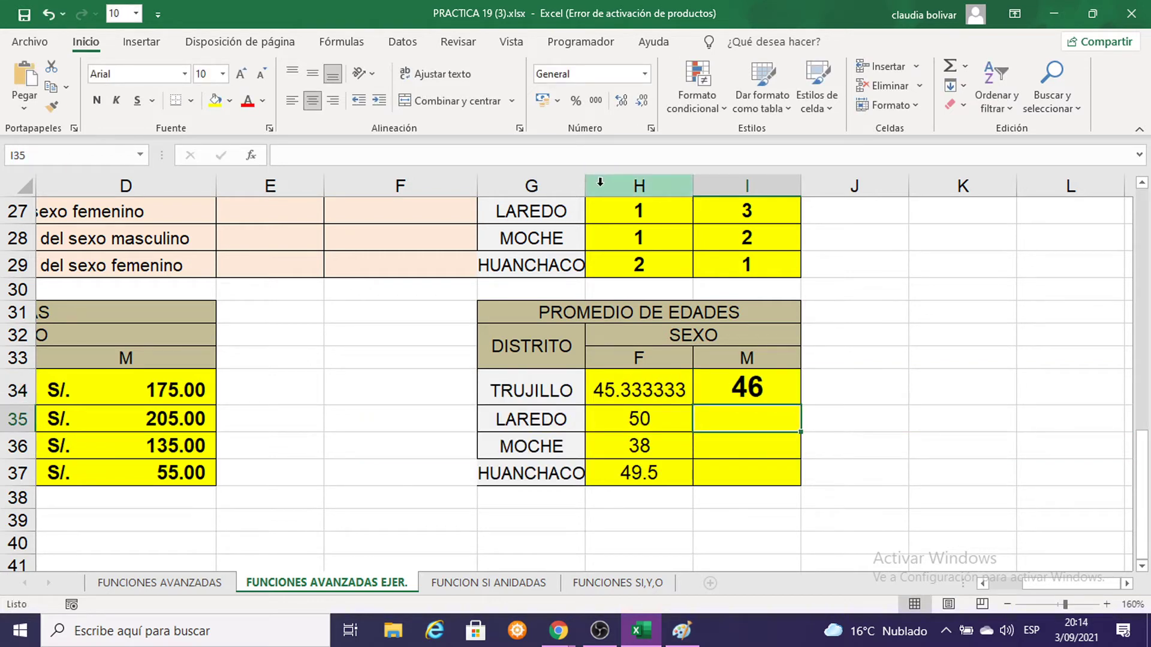
pyautogui.click(712, 388)
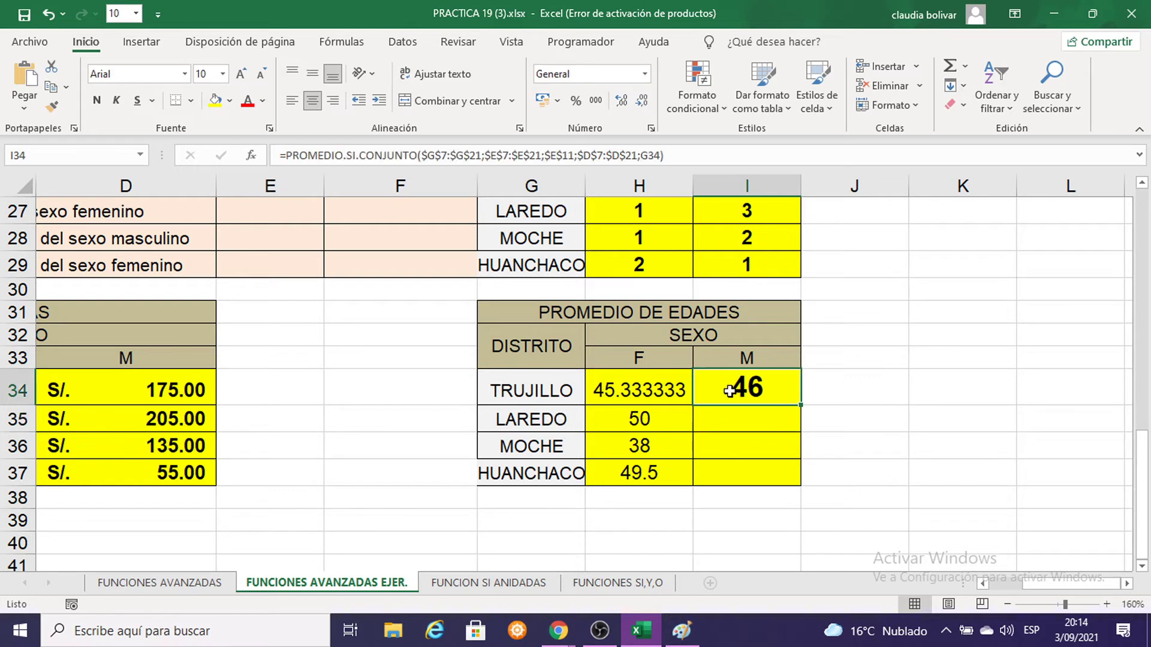
pyautogui.doubleClick(732, 390)
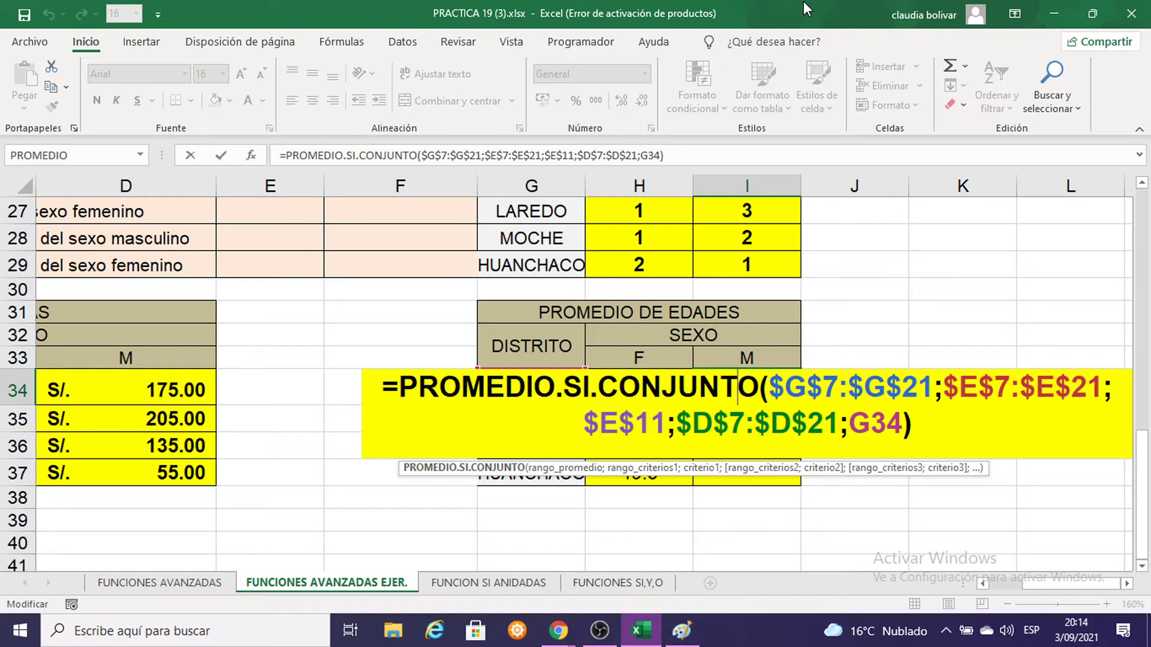
pyautogui.press('Return')
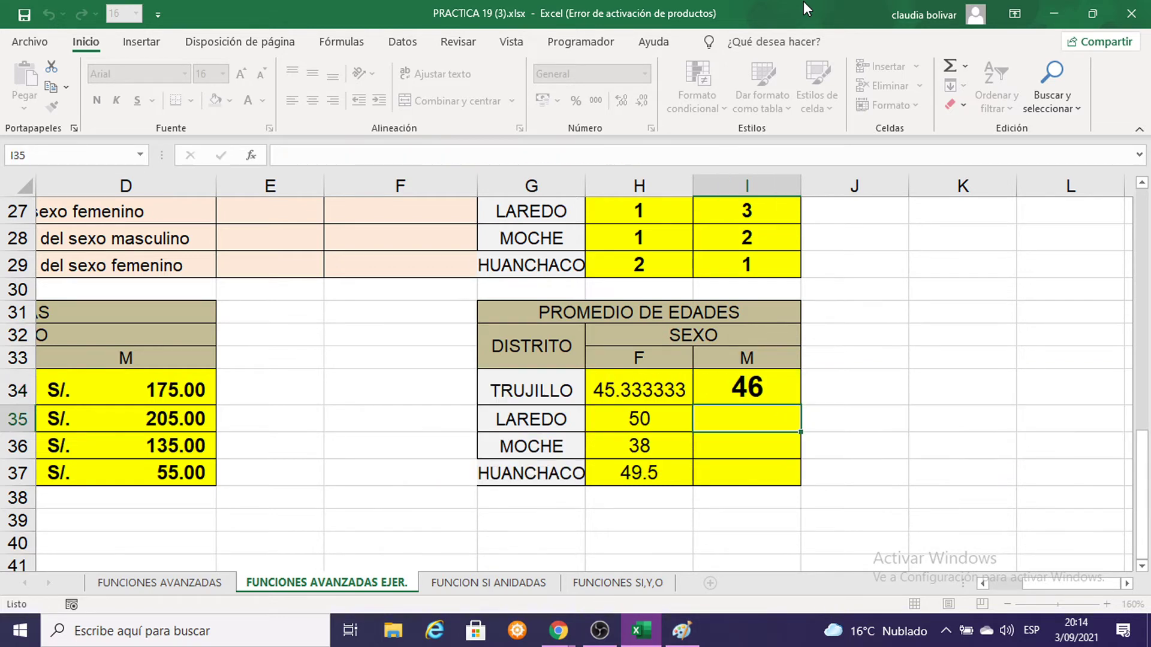
# Stop presenting the screen in the Google Meet call
pyautogui.click(558, 631)
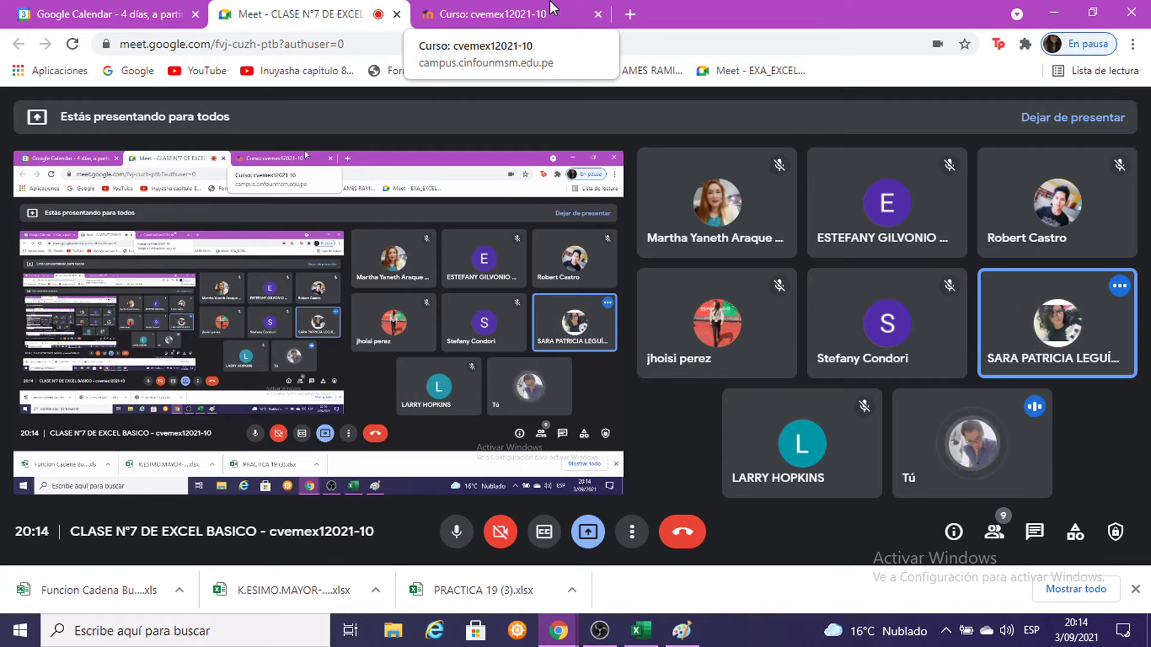
pyautogui.click(589, 534)
pyautogui.click(663, 492)
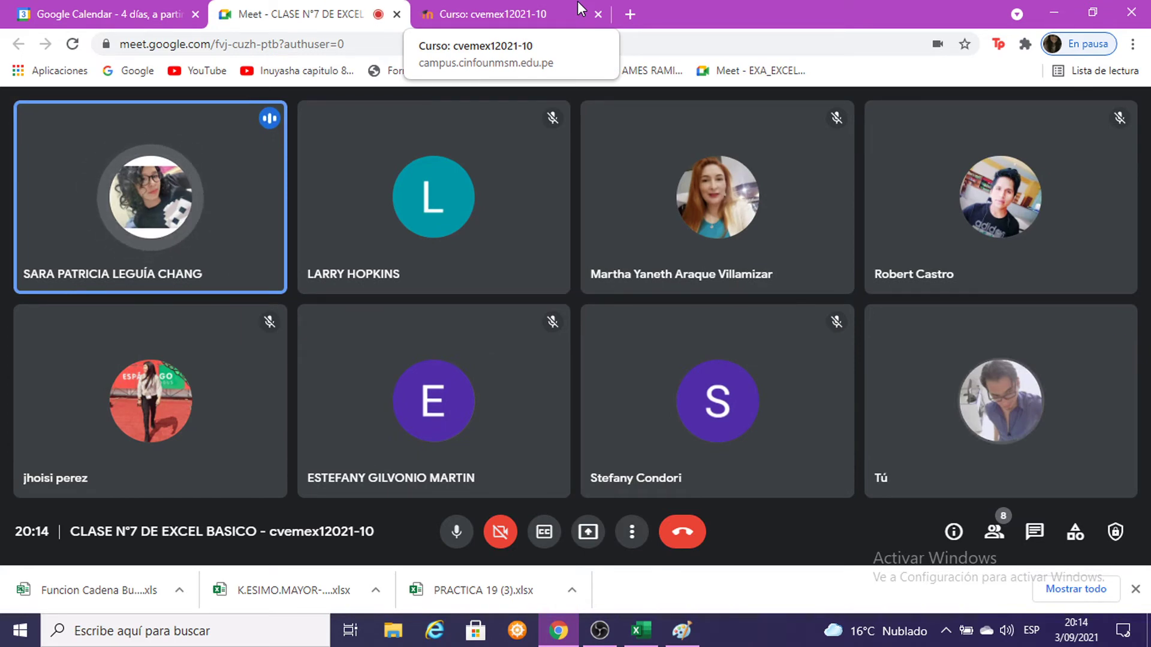
# Leave the Meet microphone muted
pyautogui.click(458, 538)
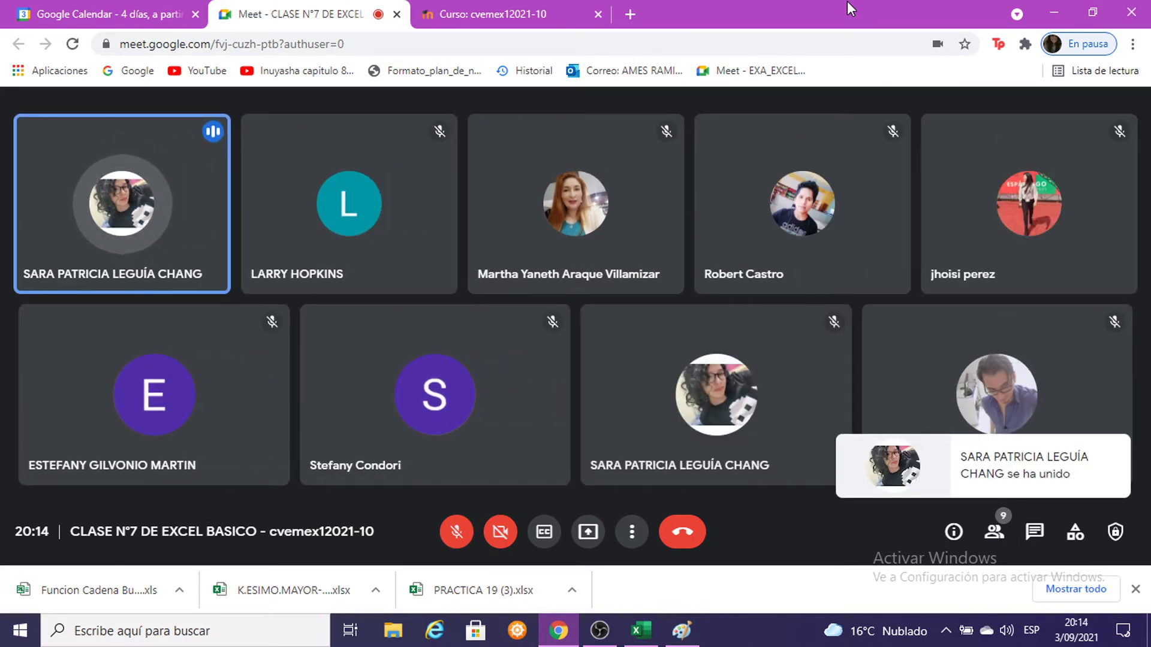
pyautogui.click(457, 535)
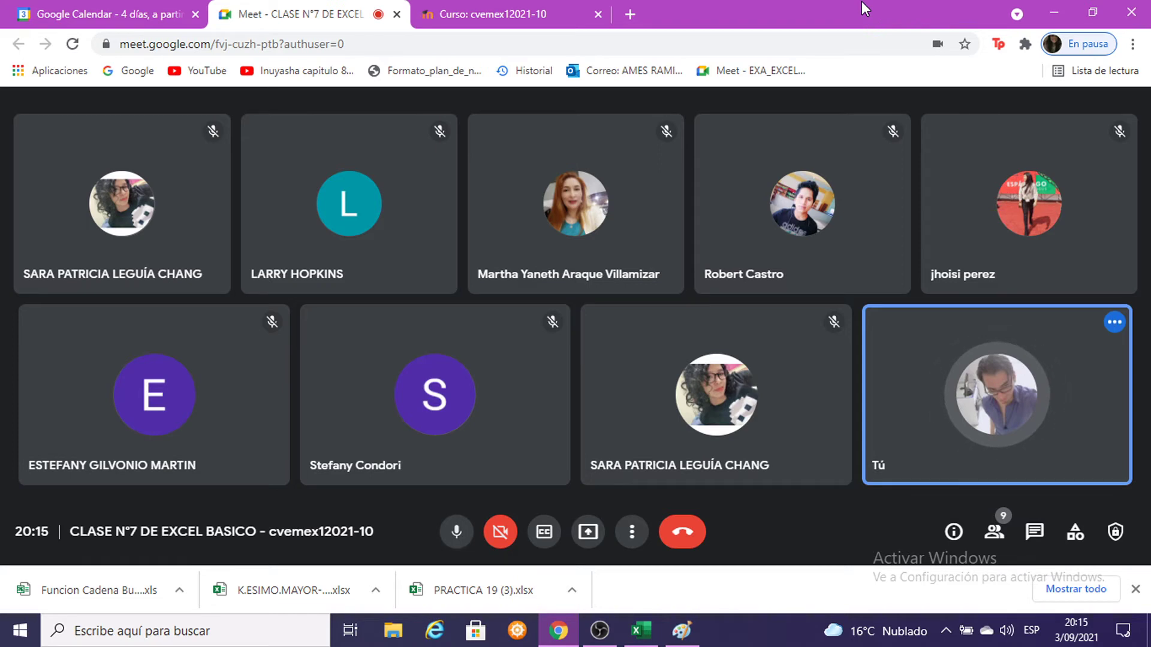
pyautogui.click(457, 532)
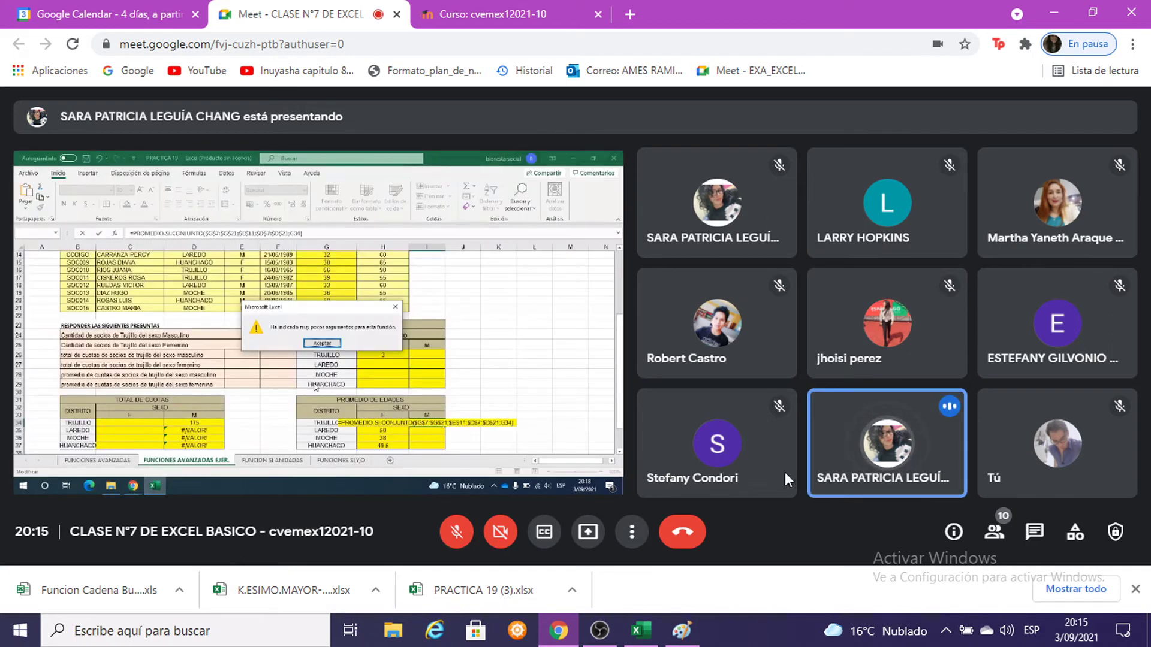
# Unmute the microphone in Google Meet
pyautogui.click(454, 539)
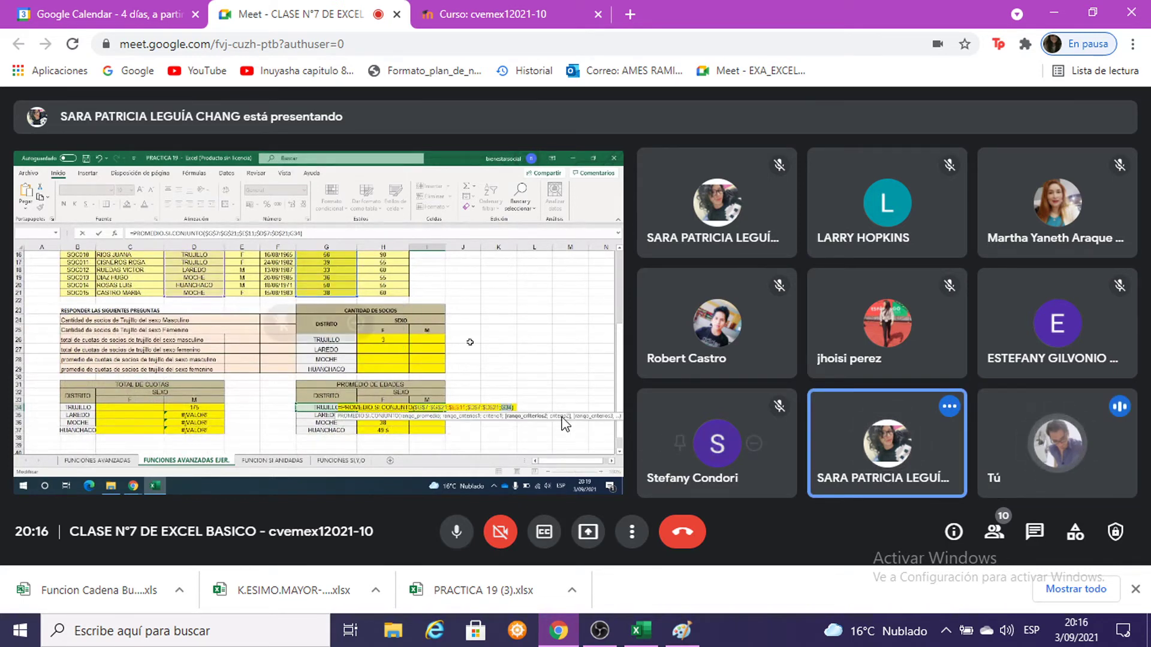
pyautogui.moveTo(587, 531)
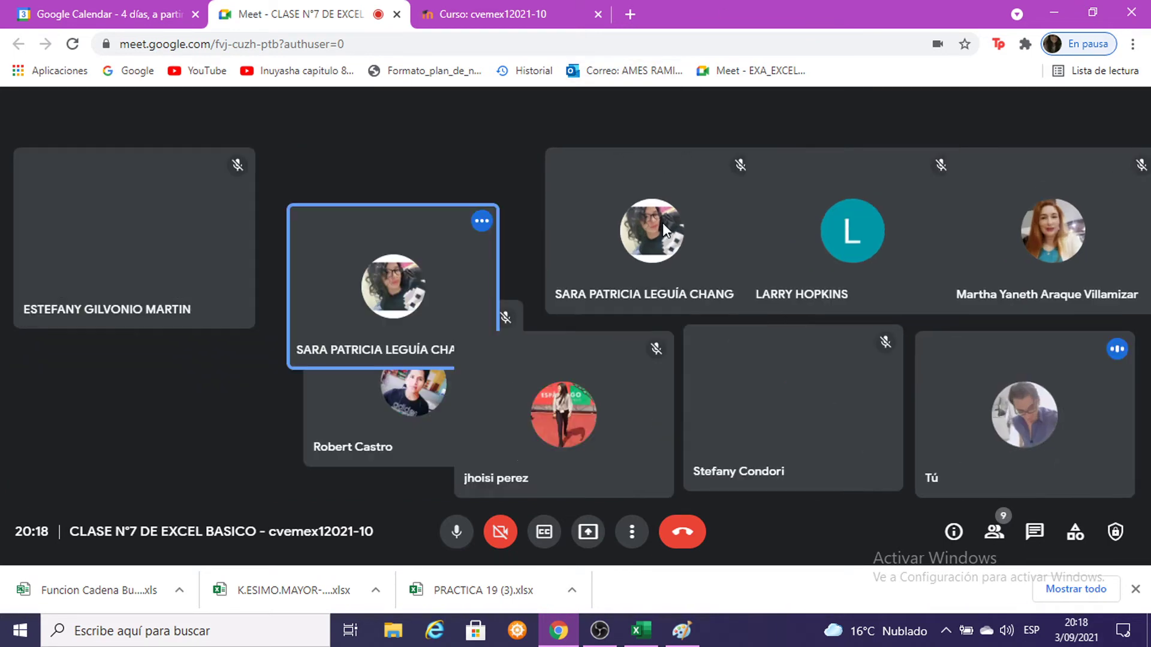
# Present the entire screen in Meet, hide the sharing bar, and return to Excel
pyautogui.click(589, 532)
pyautogui.click(661, 422)
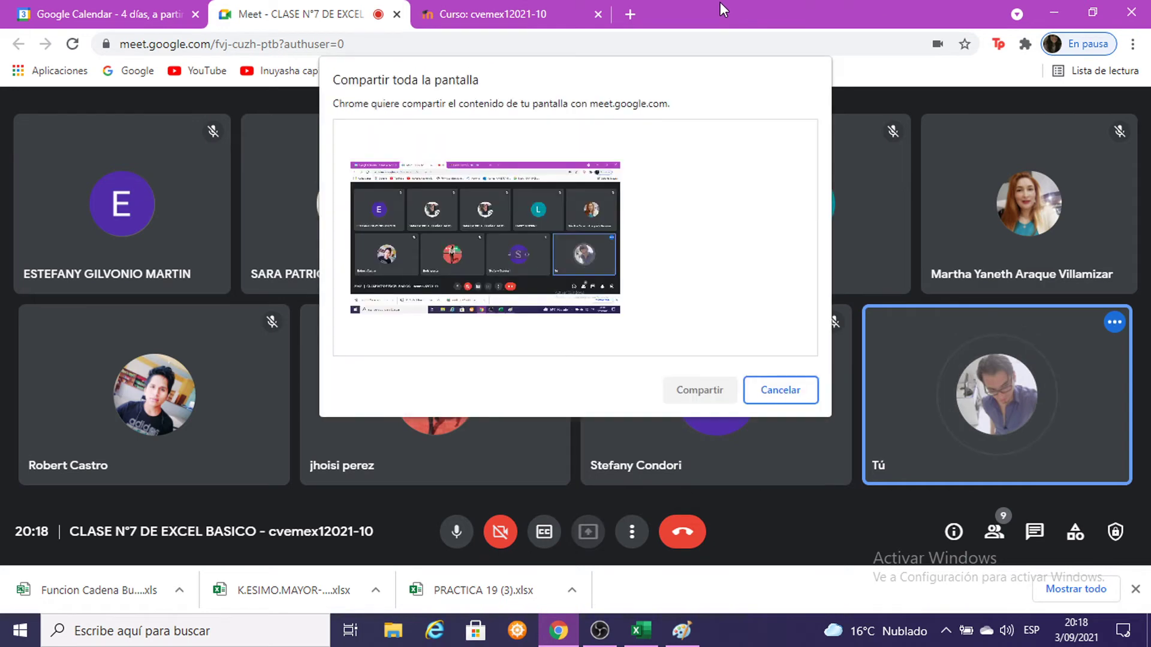
pyautogui.click(543, 200)
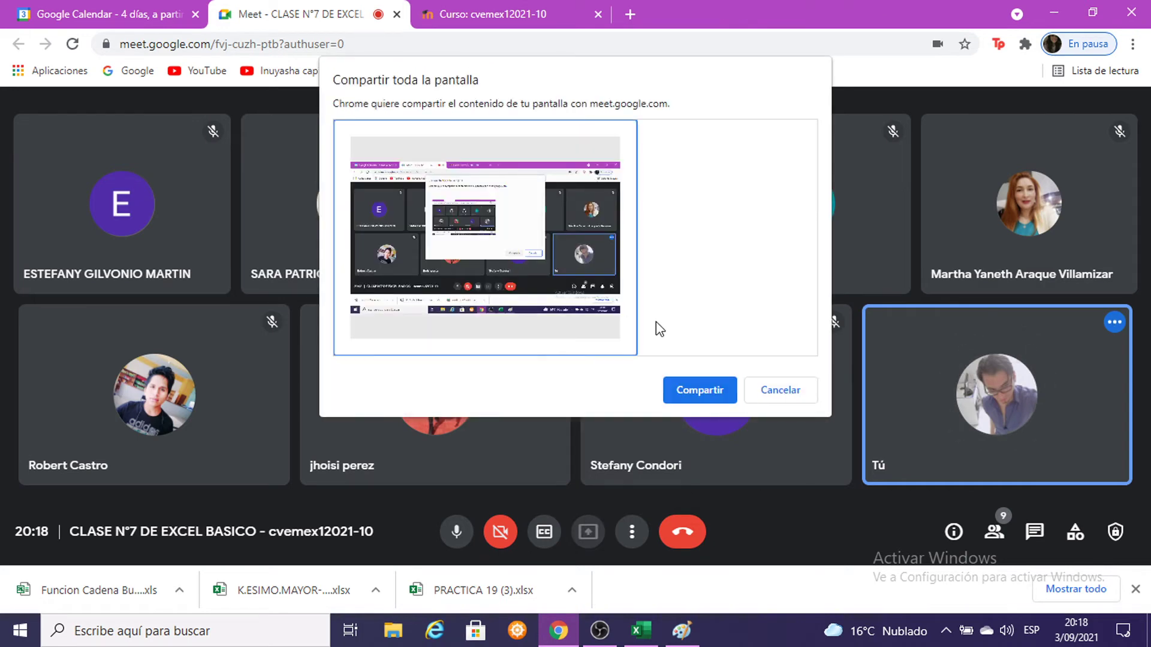
pyautogui.click(718, 392)
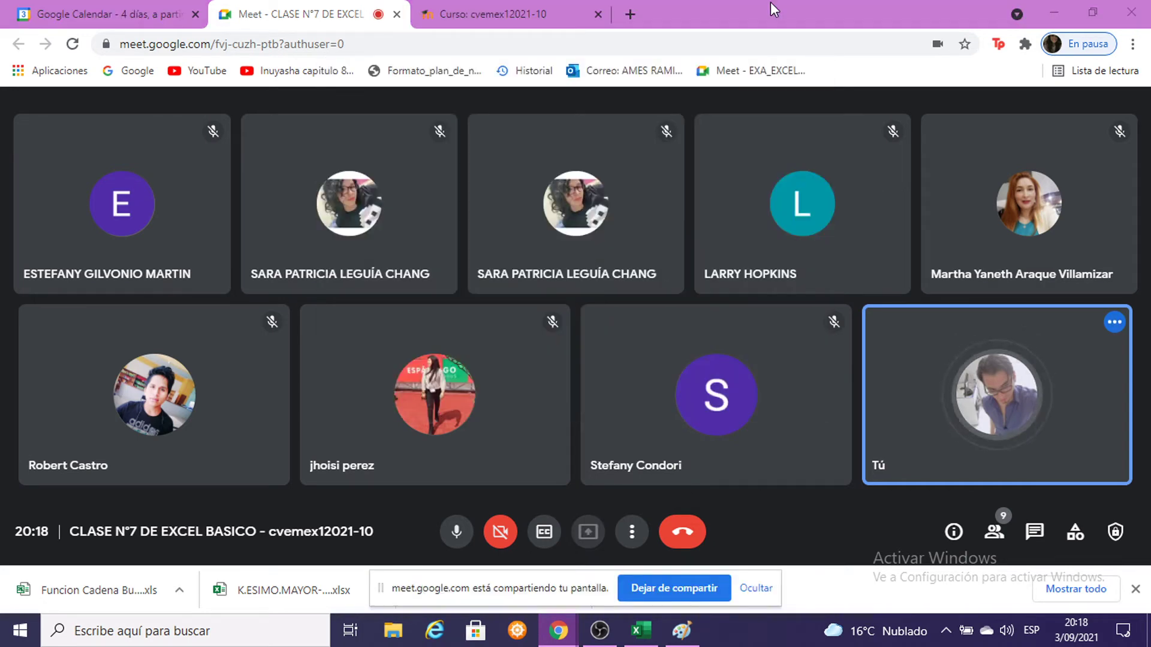
pyautogui.click(766, 593)
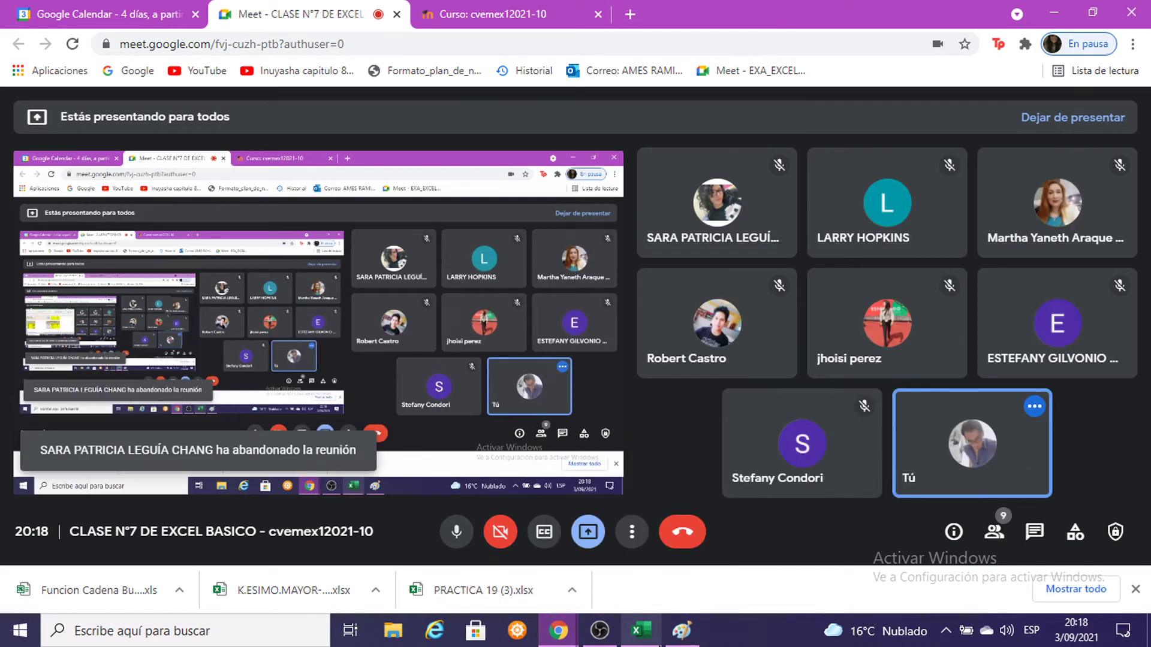
pyautogui.hotkey('alt', 'Tab')
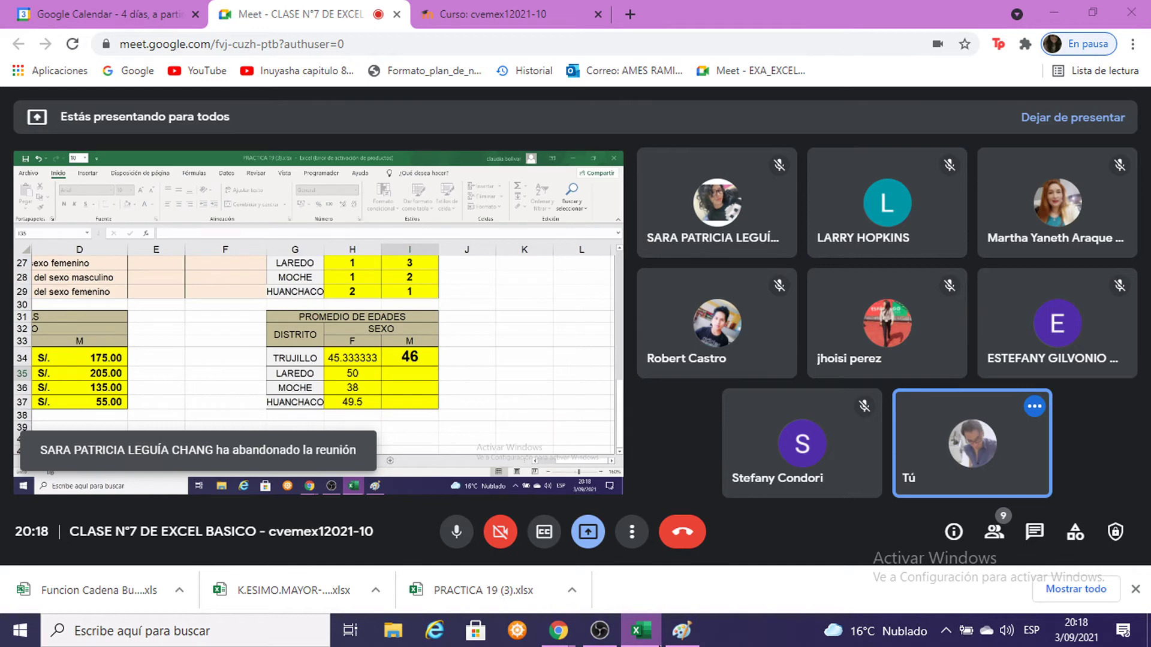
# Fill the male average formula down to I37 and set I34:I37 to font size 11
pyautogui.hotkey('alt', 'Tab')
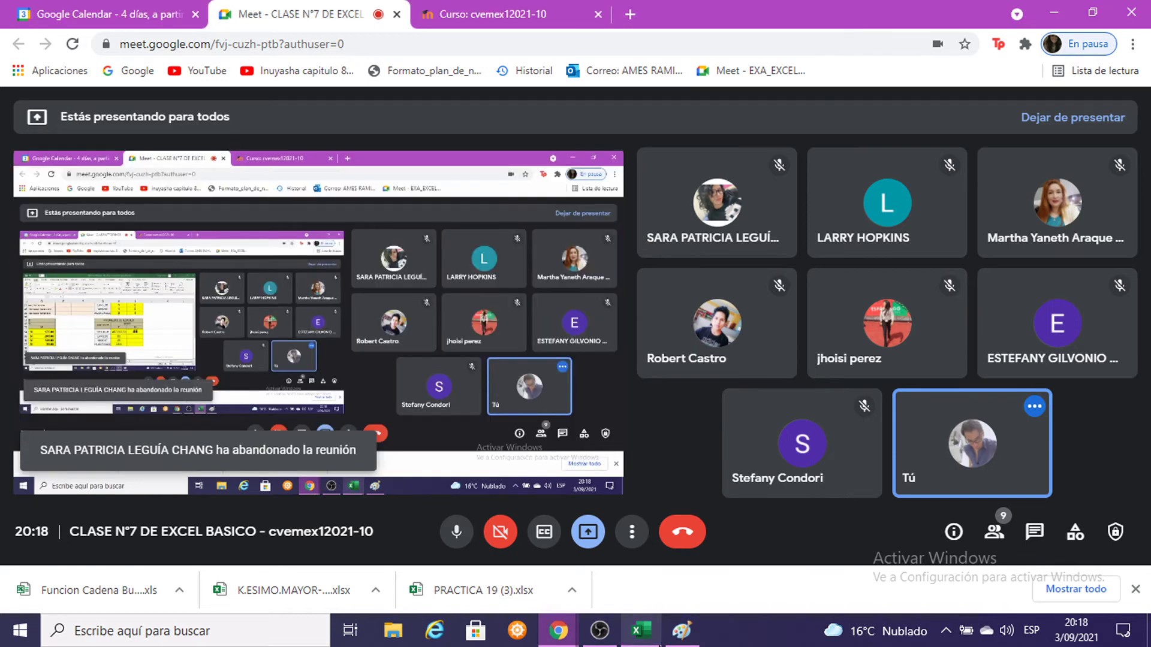
pyautogui.hotkey('alt', 'Tab')
pyautogui.moveTo(803, 405); pyautogui.dragTo(830, 485)
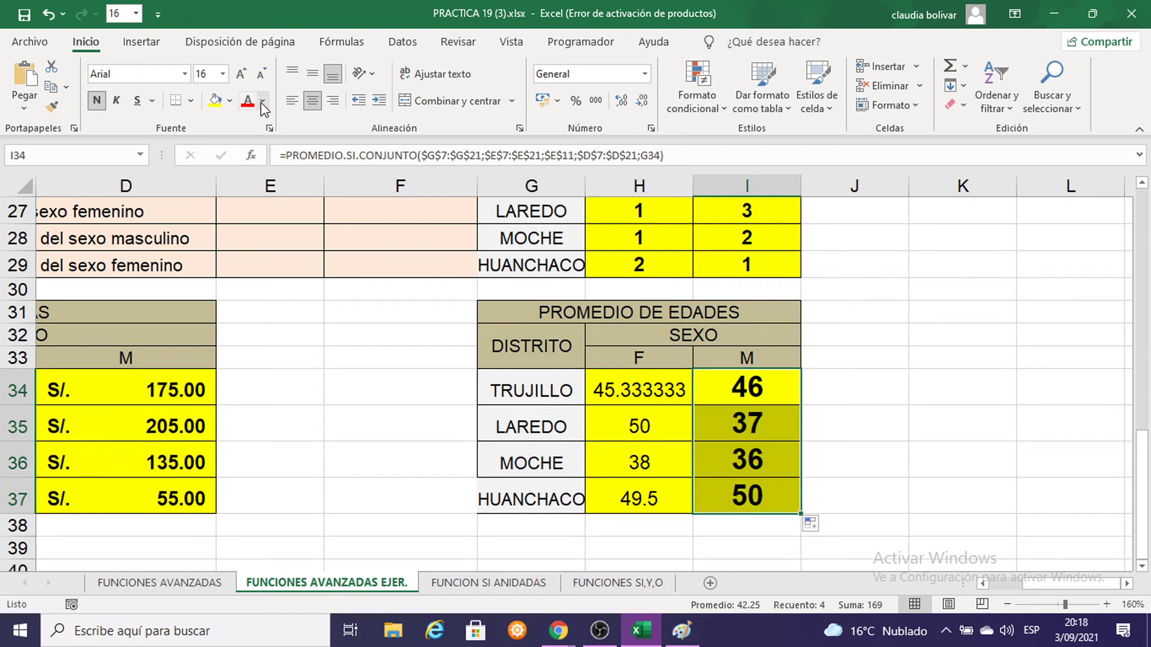
pyautogui.click(222, 74)
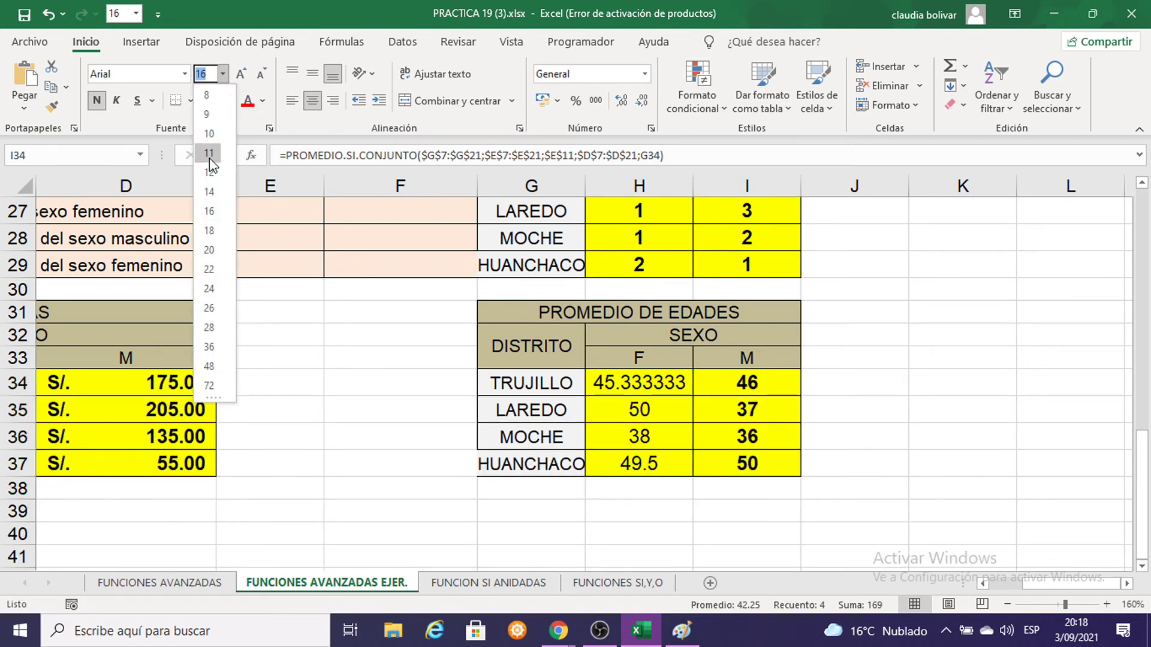
pyautogui.click(208, 154)
pyautogui.click(833, 358)
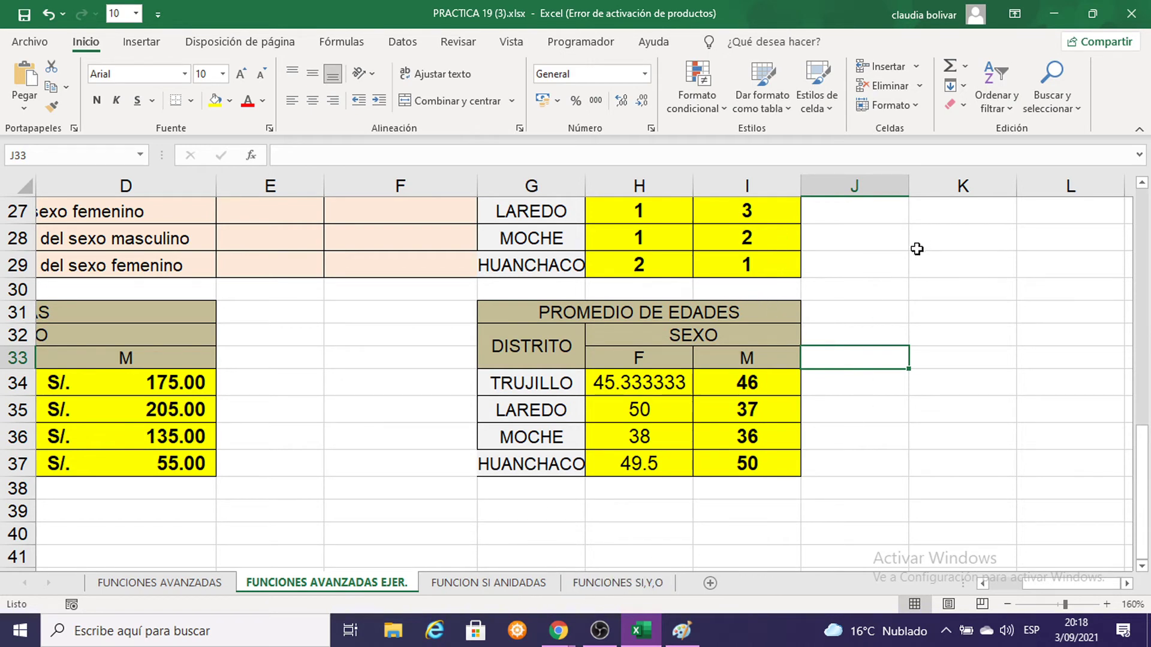
pyautogui.click(893, 286)
pyautogui.scroll(6, 897, 309)
pyautogui.scroll(-4, 896, 309)
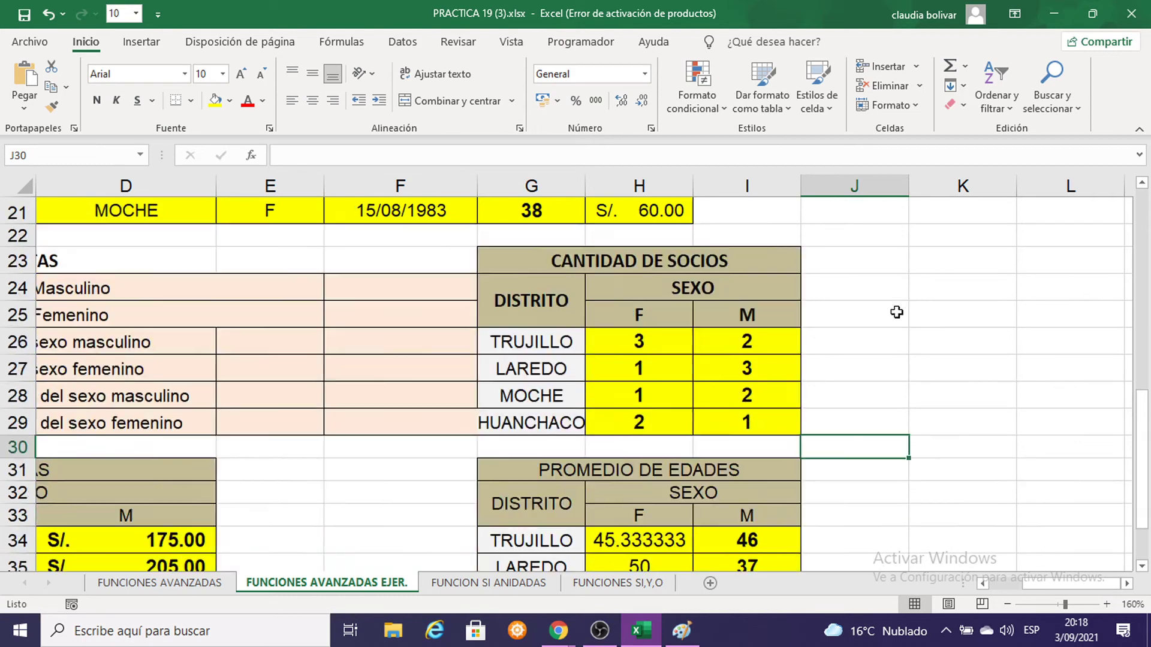
pyautogui.scroll(-4, 896, 312)
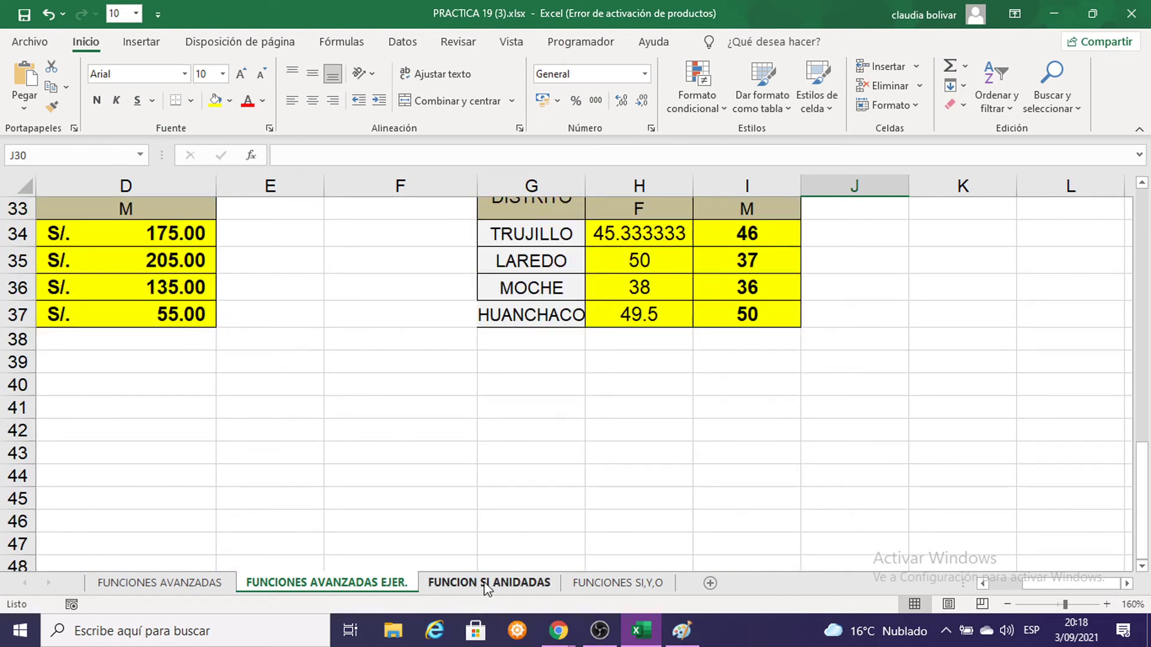
pyautogui.click(185, 590)
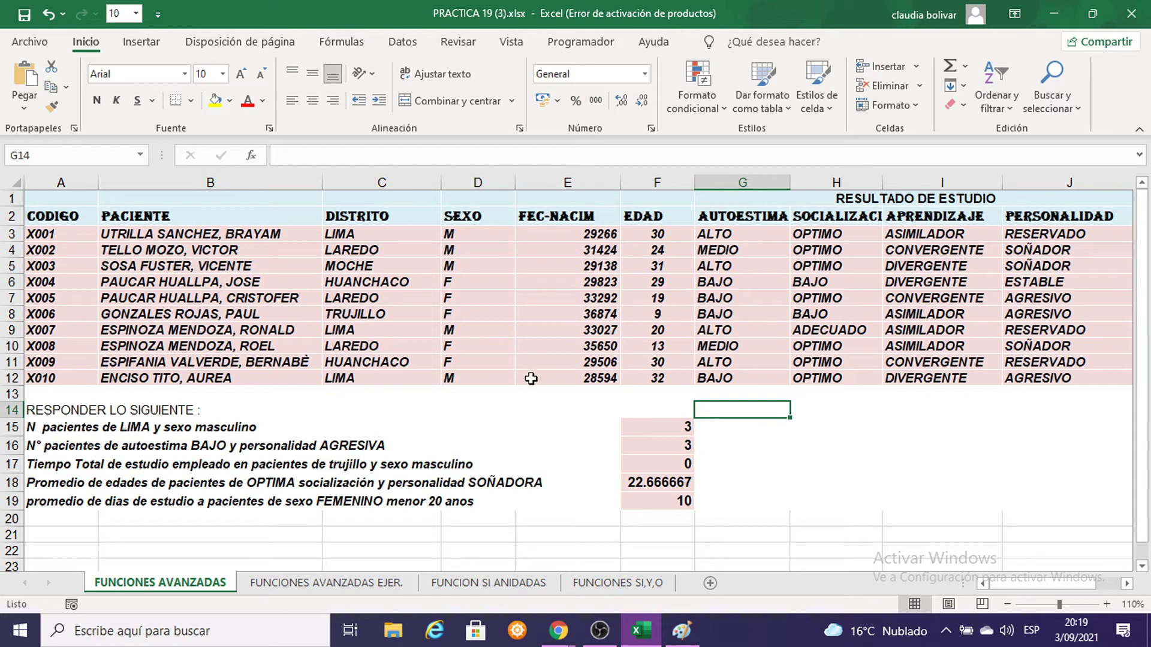
pyautogui.click(1107, 605)
pyautogui.click(1107, 605)
pyautogui.click(1107, 605)
pyautogui.scroll(-2, 1043, 595)
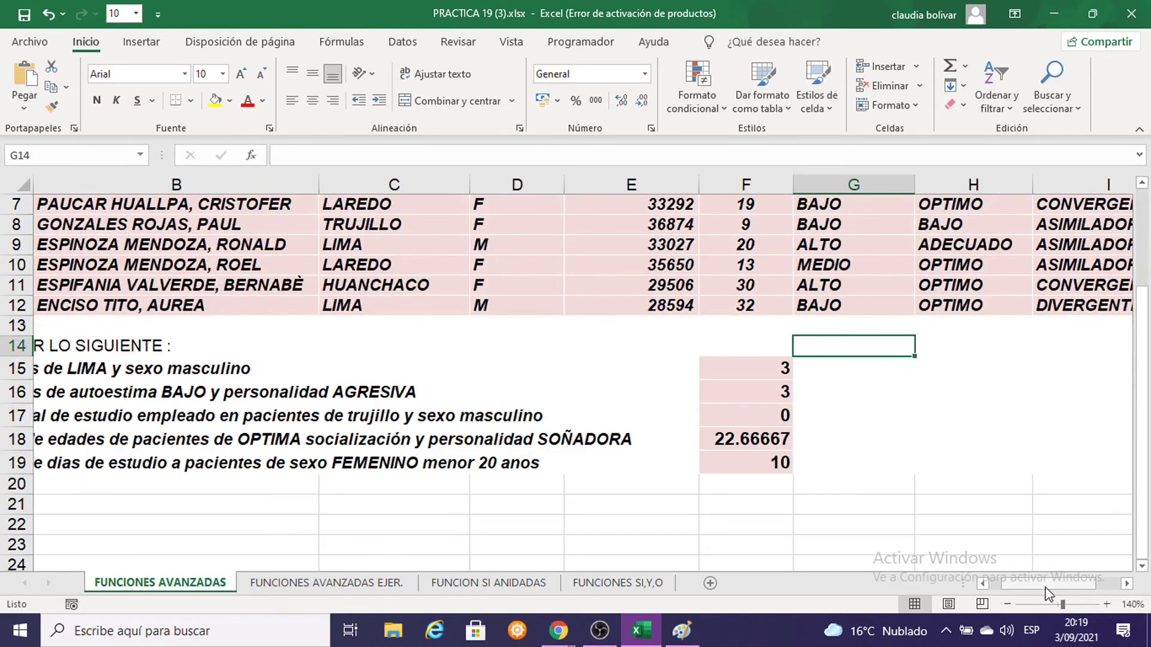
pyautogui.moveTo(1046, 594); pyautogui.dragTo(1032, 593)
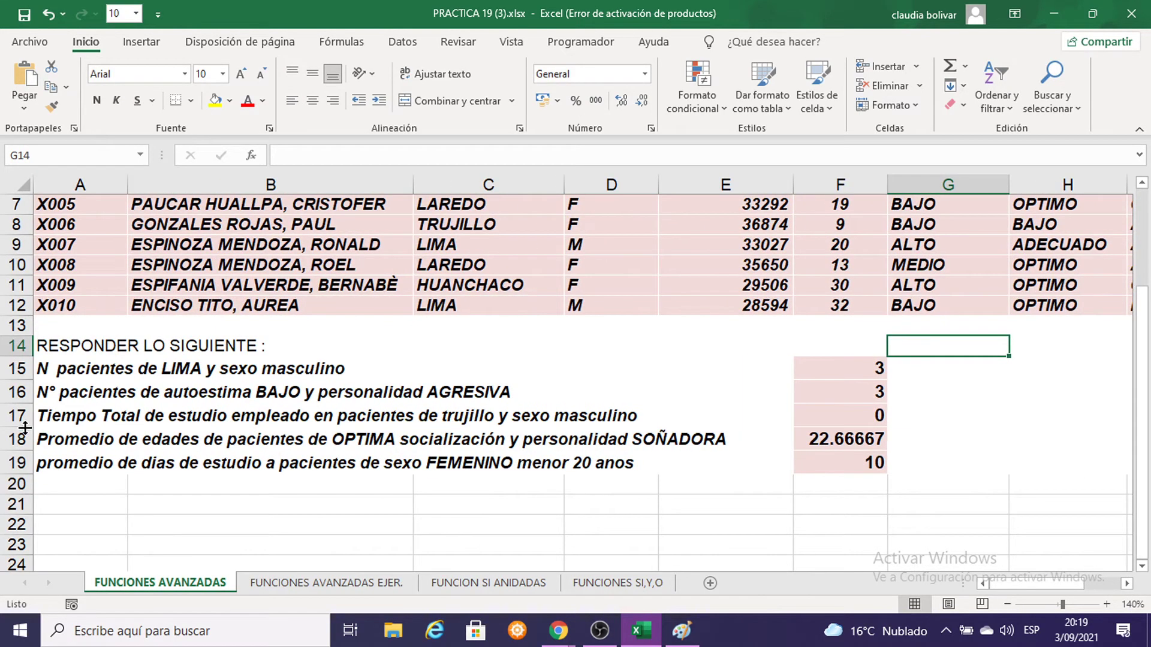
pyautogui.click(18, 415)
pyautogui.click(843, 420)
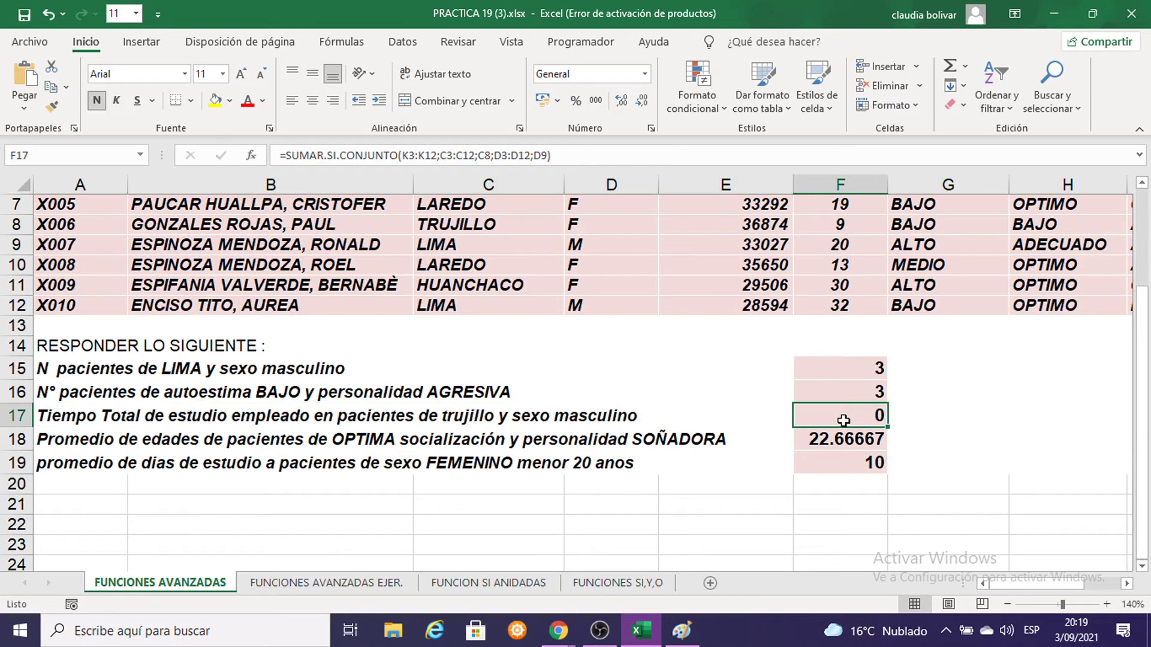
pyautogui.doubleClick(843, 420)
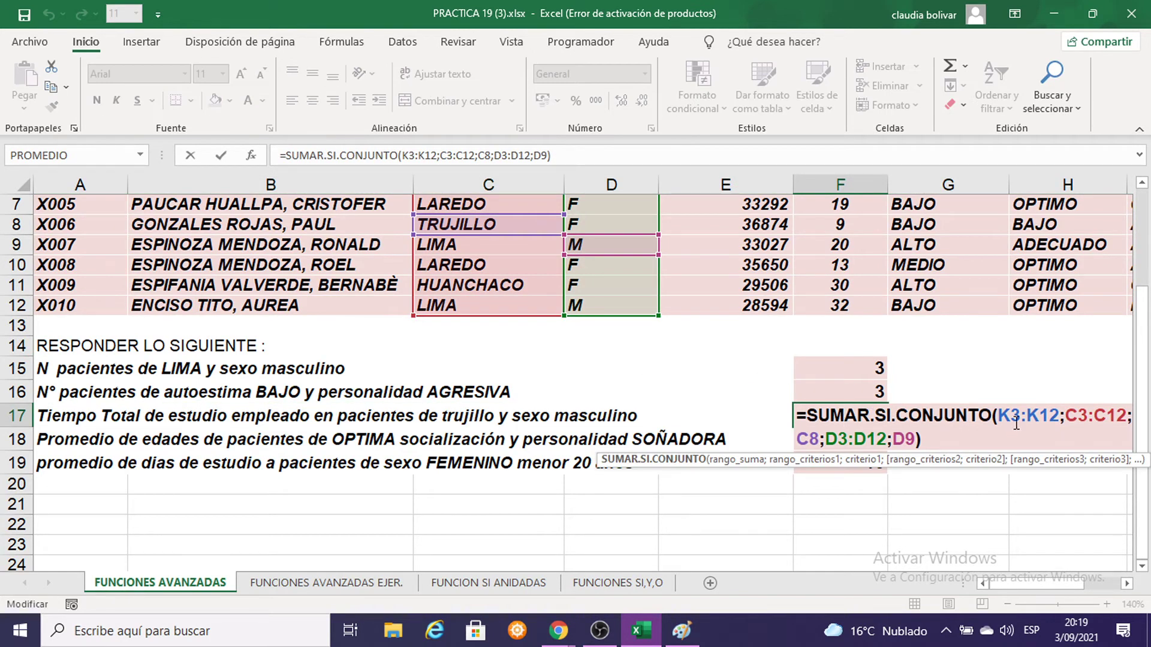
pyautogui.press('Return')
# On FUNCIONES AVANZADAS EJER., inspect the I26 CONTAR.SI.CONJUNTO formula and leave it unchanged
pyautogui.click(327, 584)
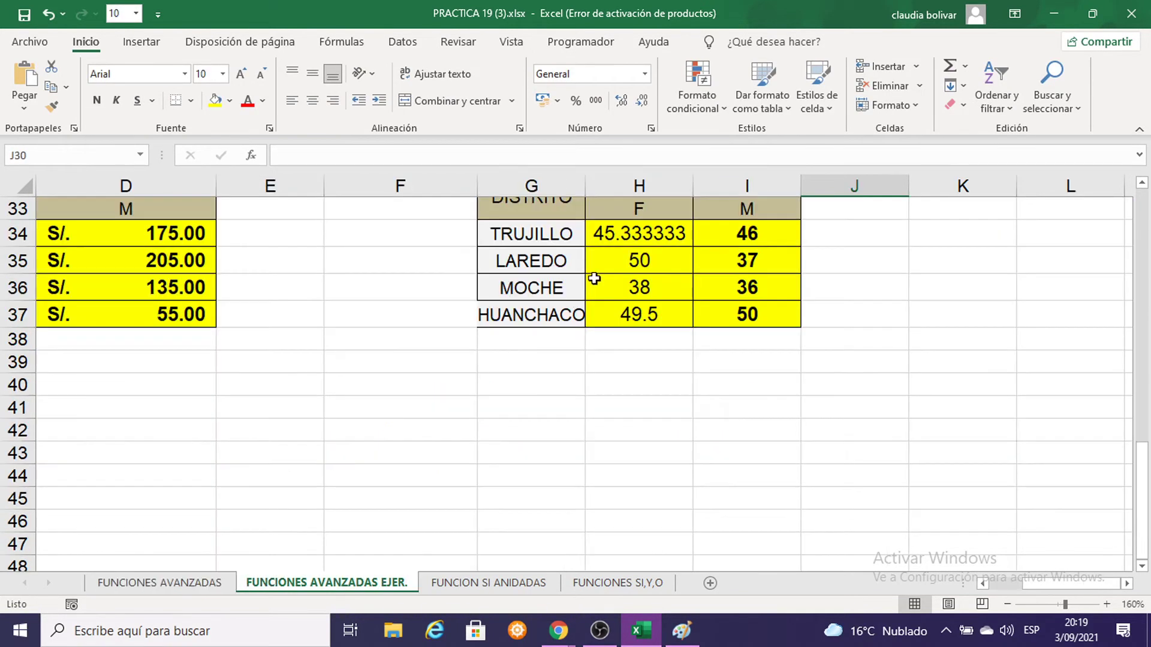
pyautogui.scroll(3, 636, 335)
pyautogui.scroll(2, 681, 391)
pyautogui.doubleClick(742, 423)
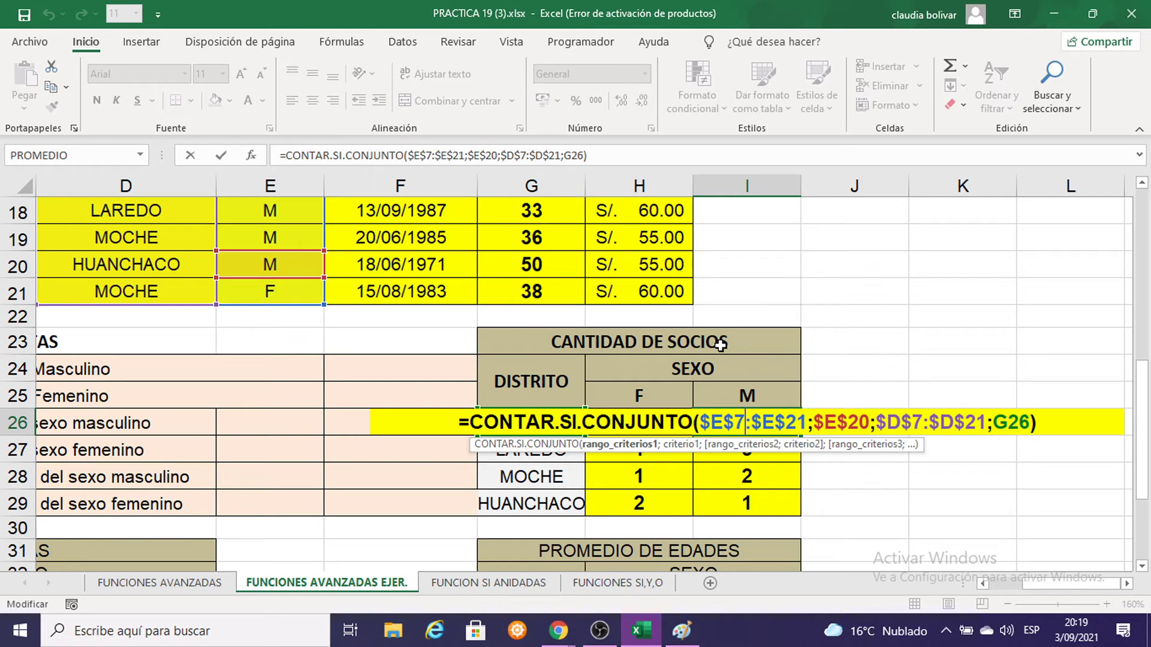
pyautogui.press('Return')
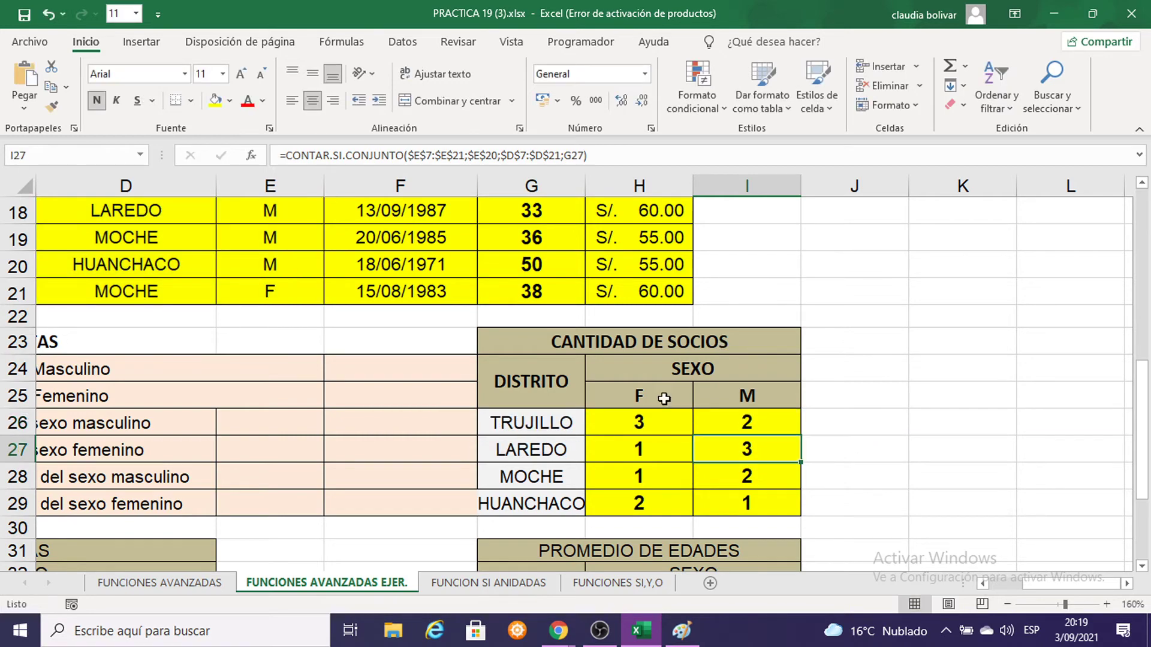
# Switch to the FUNCION SI ANIDADAS sheet
pyautogui.scroll(3, 290, 354)
pyautogui.scroll(2, 293, 354)
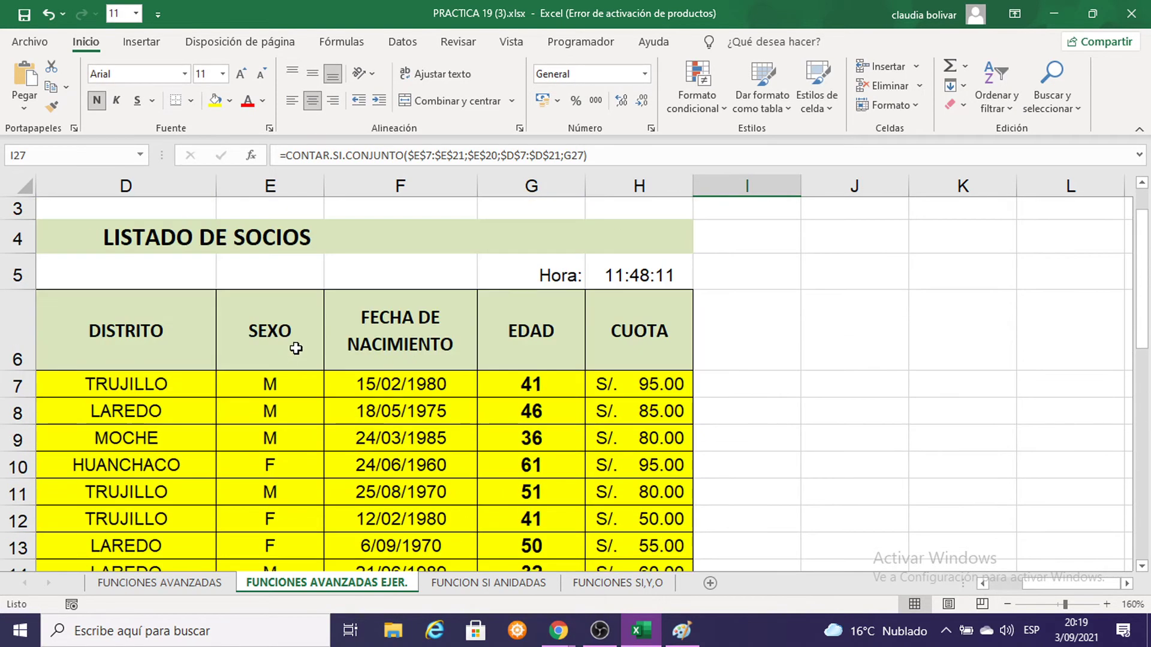
pyautogui.scroll(-3, 296, 348)
pyautogui.scroll(-4, 296, 348)
pyautogui.scroll(-1, 298, 342)
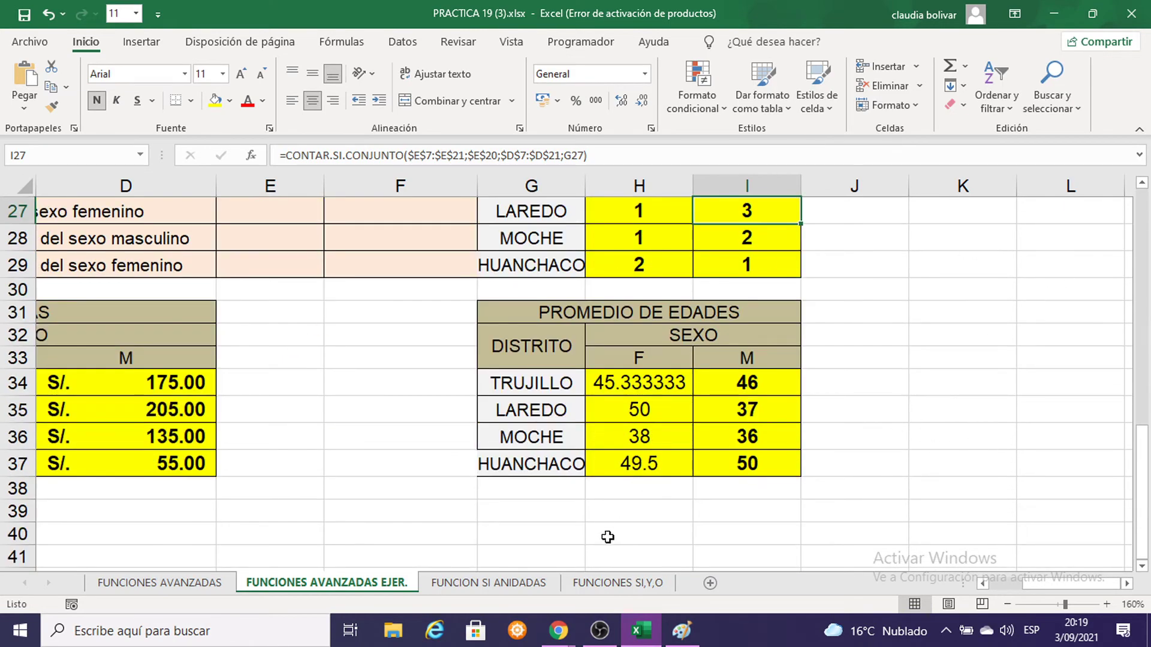
pyautogui.click(509, 579)
# Zoom the sheet to 150%, briefly checking the nested-formula example comment
pyautogui.click(890, 313)
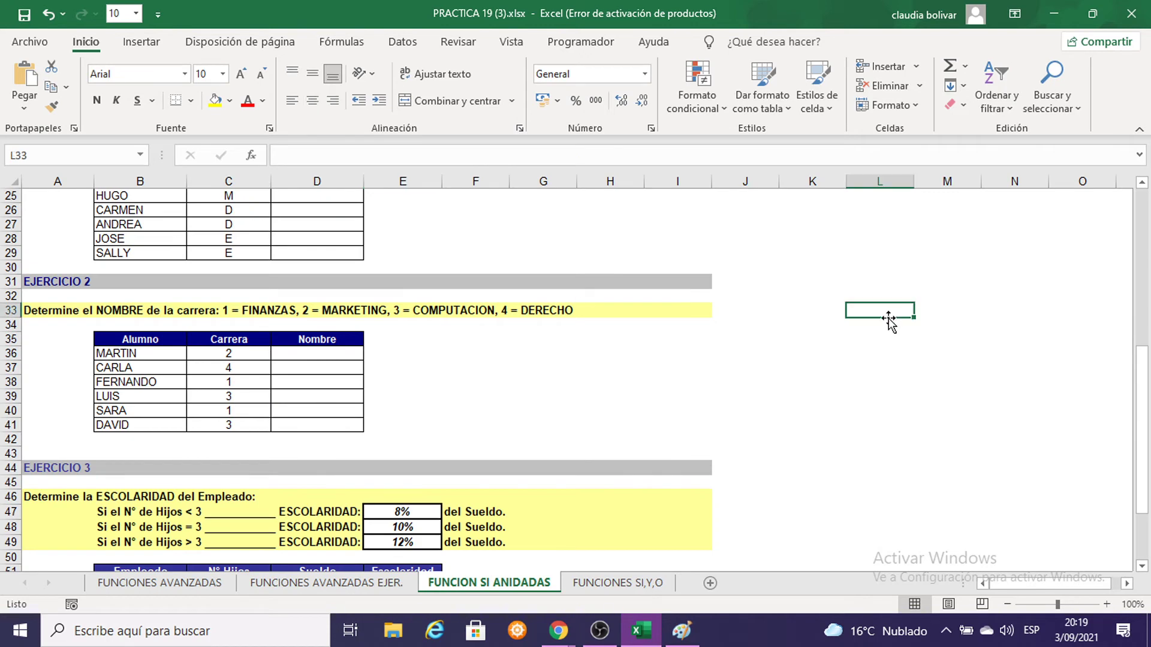
pyautogui.scroll(3, 890, 322)
pyautogui.scroll(5, 887, 327)
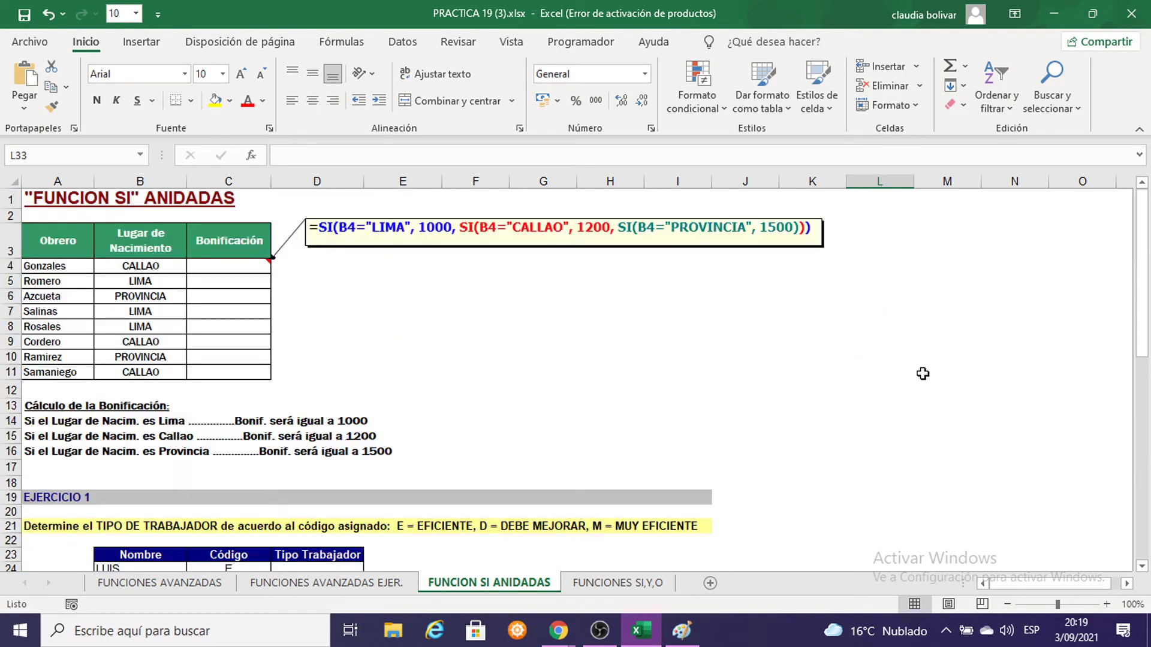
pyautogui.click(1107, 605)
pyautogui.click(1107, 605)
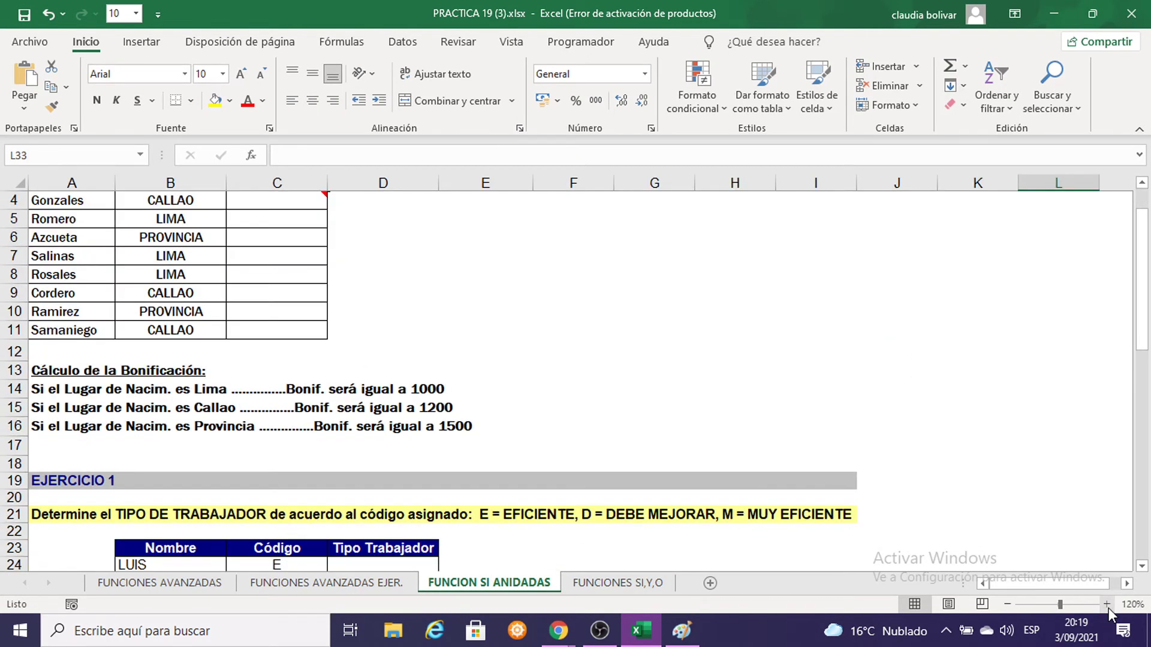
pyautogui.scroll(1, 674, 435)
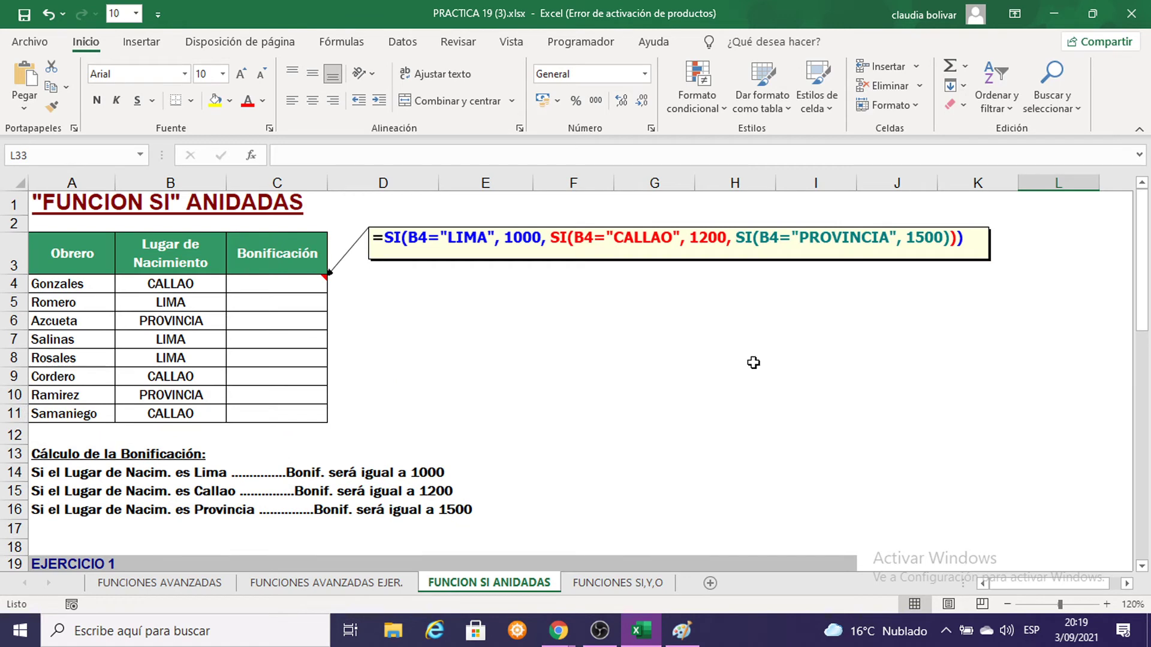
pyautogui.click(566, 225)
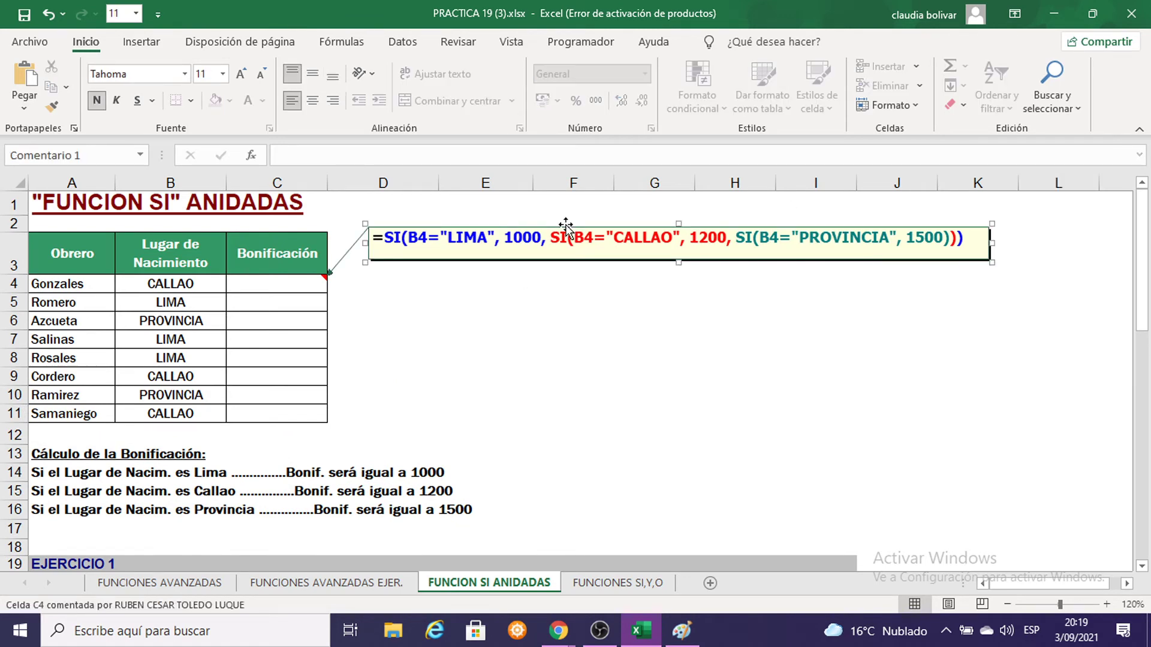
pyautogui.press('Escape')
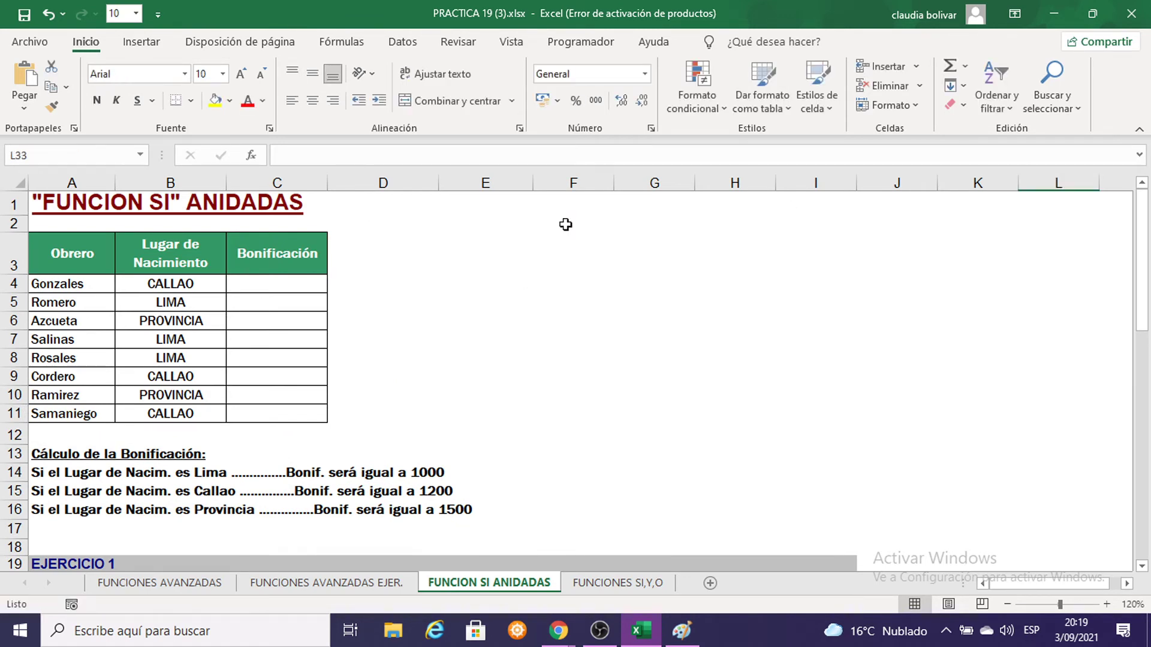
pyautogui.click(1106, 604)
pyautogui.click(1105, 605)
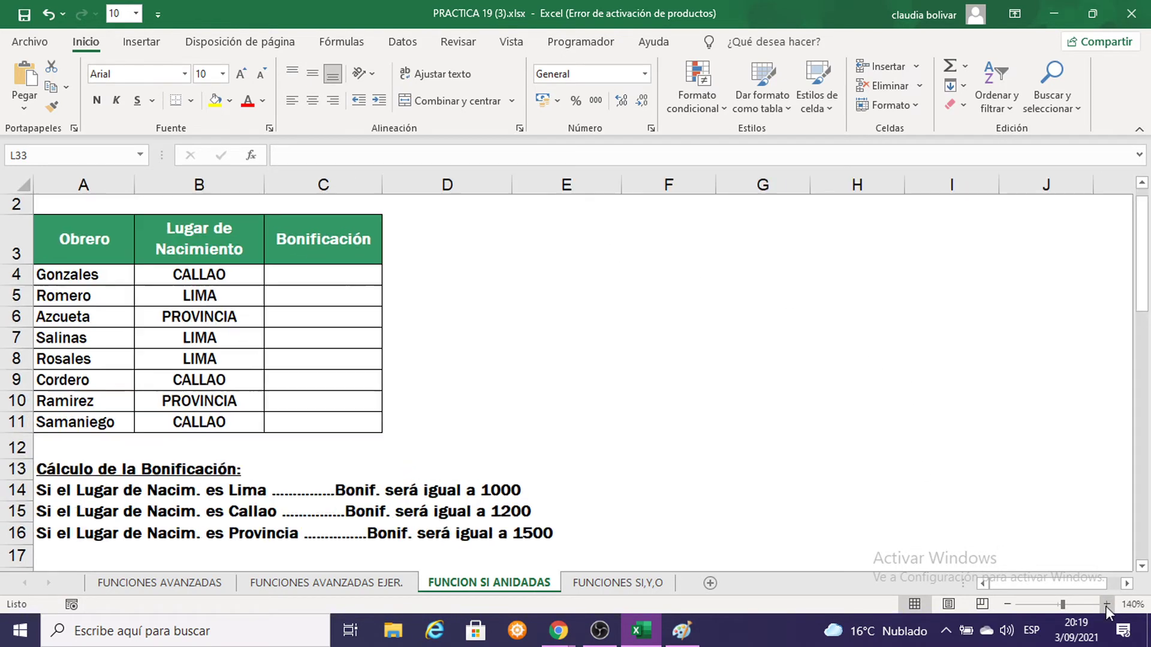
pyautogui.click(1105, 605)
pyautogui.moveTo(1040, 587); pyautogui.dragTo(1016, 587)
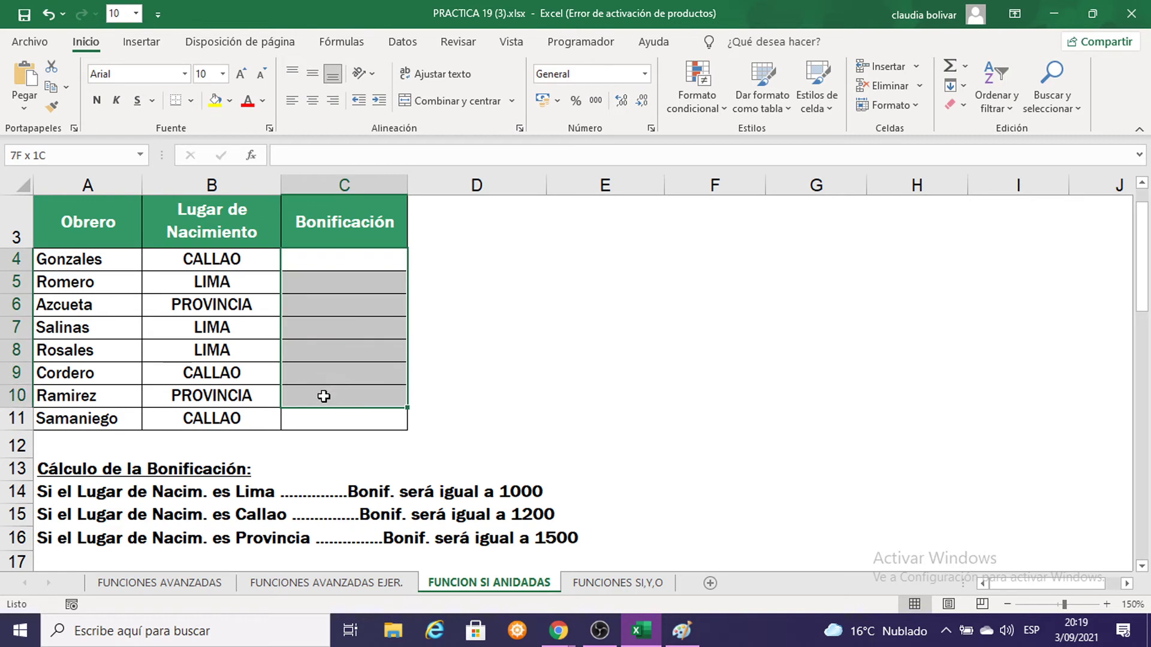
# Format cell C4 with font size 16 and bold
pyautogui.moveTo(377, 269); pyautogui.dragTo(386, 264)
pyautogui.click(223, 74)
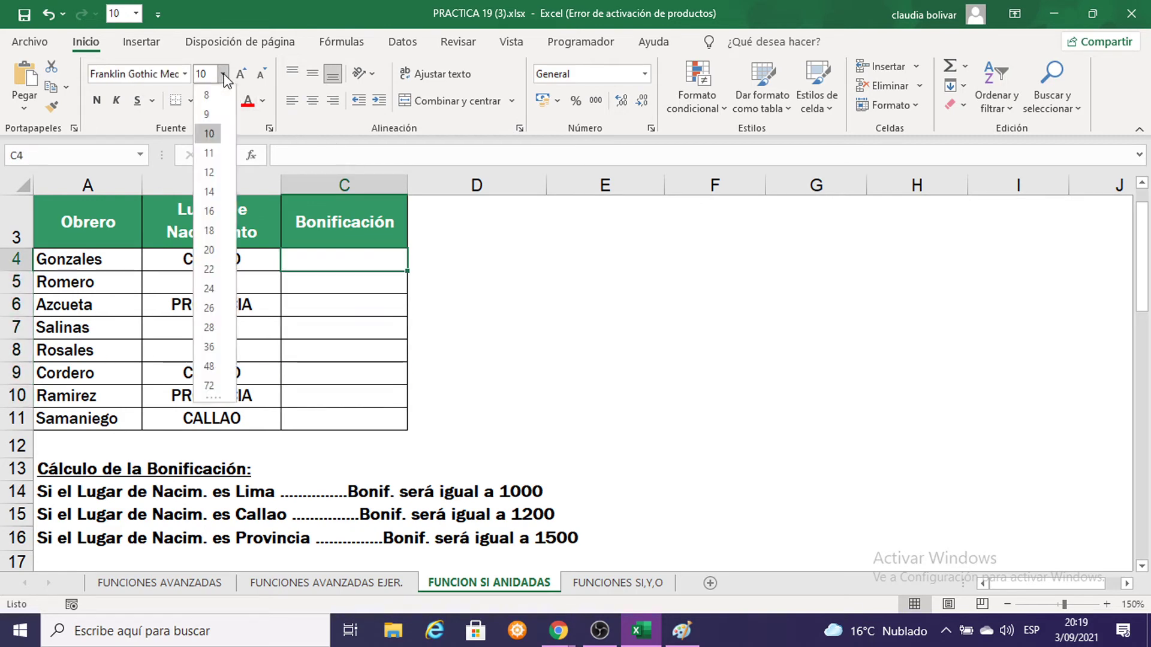
pyautogui.click(204, 214)
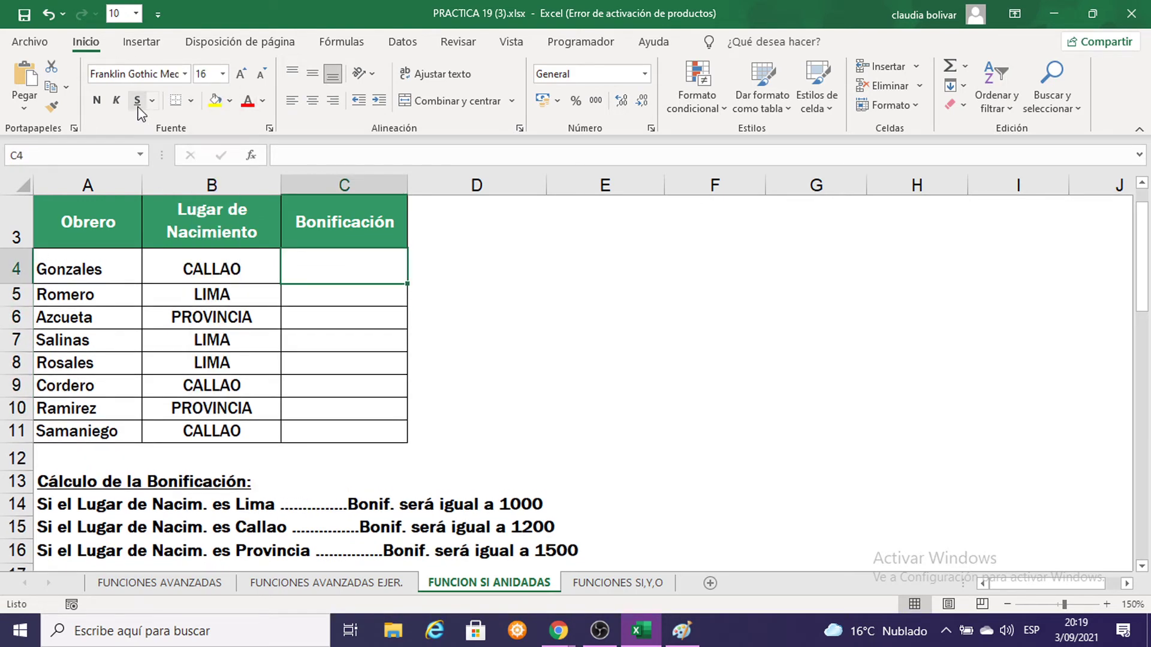
pyautogui.click(98, 102)
# Point out the Lima, Callao and Provincia bonus rules in rows 14–16, then select C4
pyautogui.scroll(-2, 532, 285)
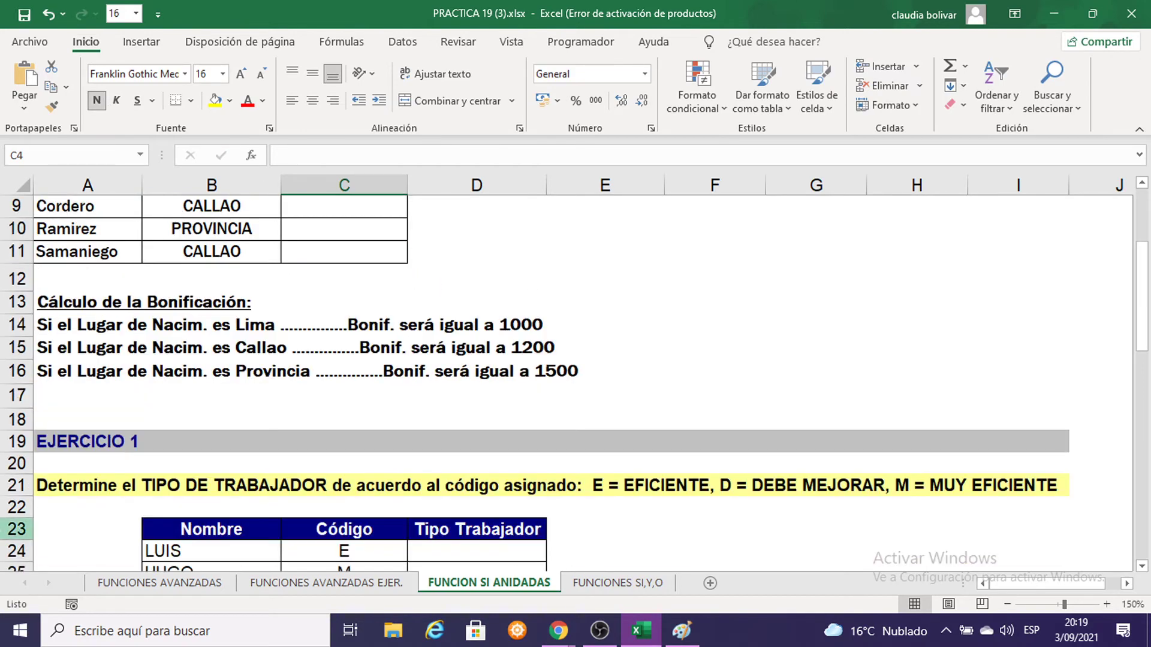
pyautogui.scroll(3, 301, 300)
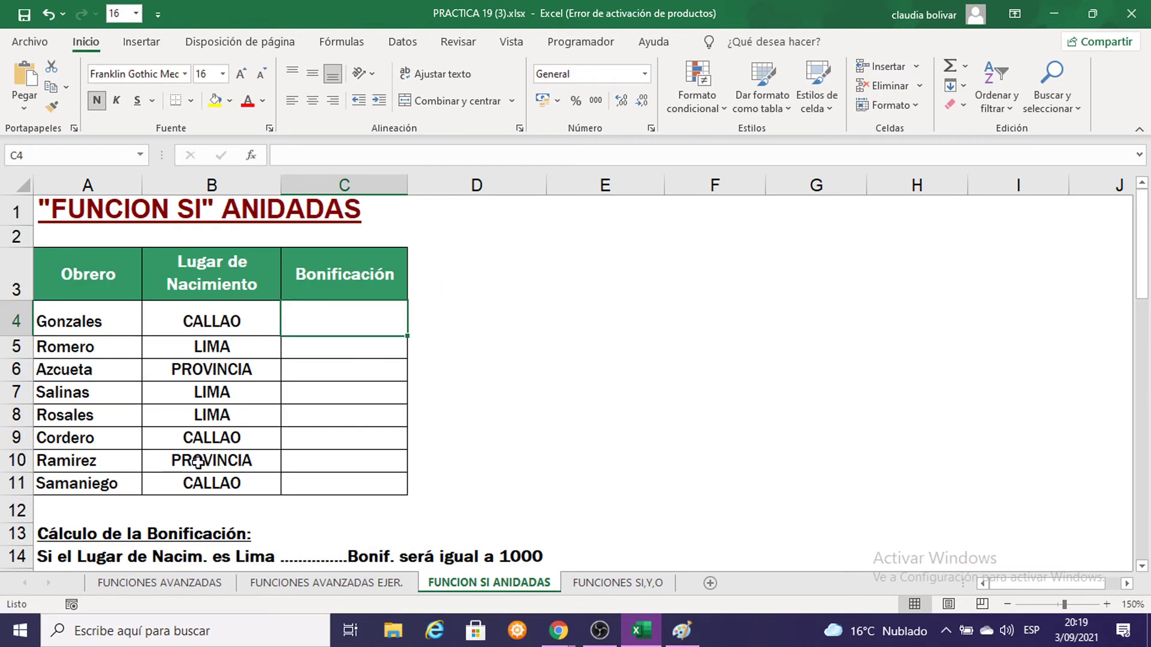
pyautogui.scroll(-2, 198, 460)
pyautogui.scroll(2, 196, 441)
pyautogui.scroll(-2, 198, 437)
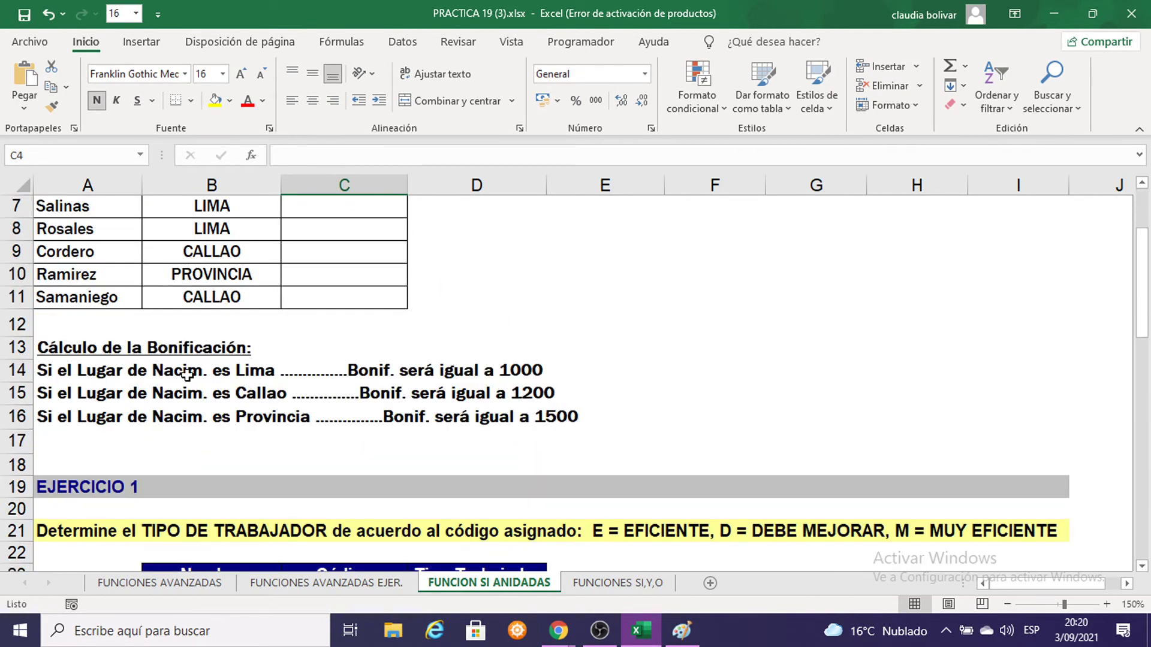
pyautogui.click(7, 370)
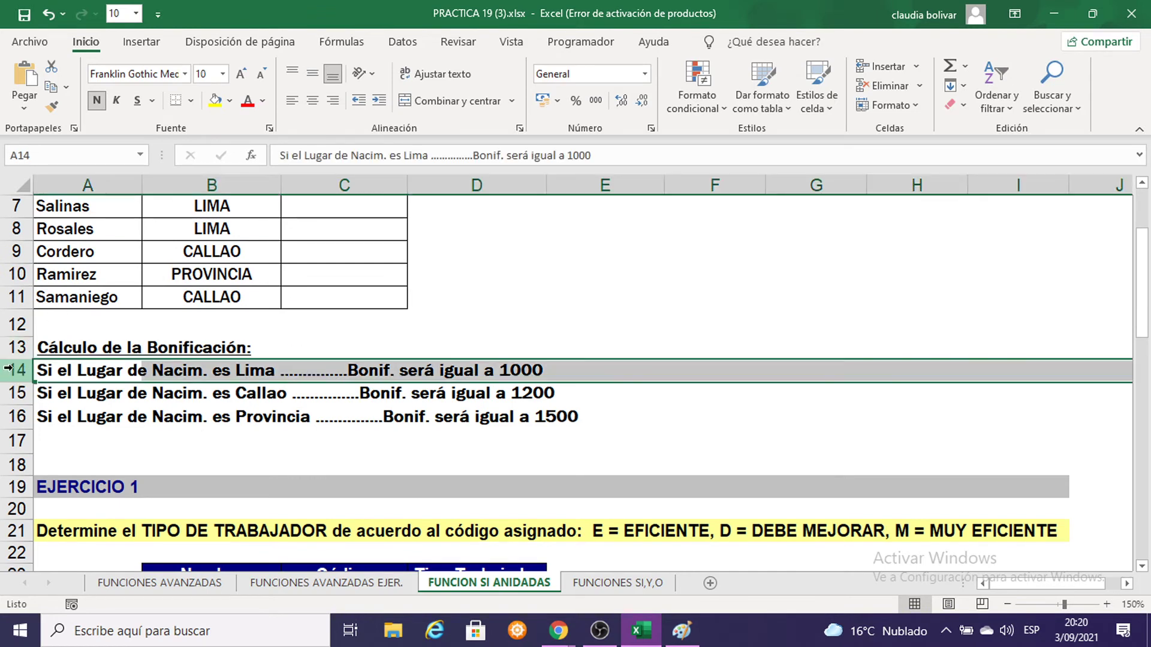
pyautogui.click(6, 392)
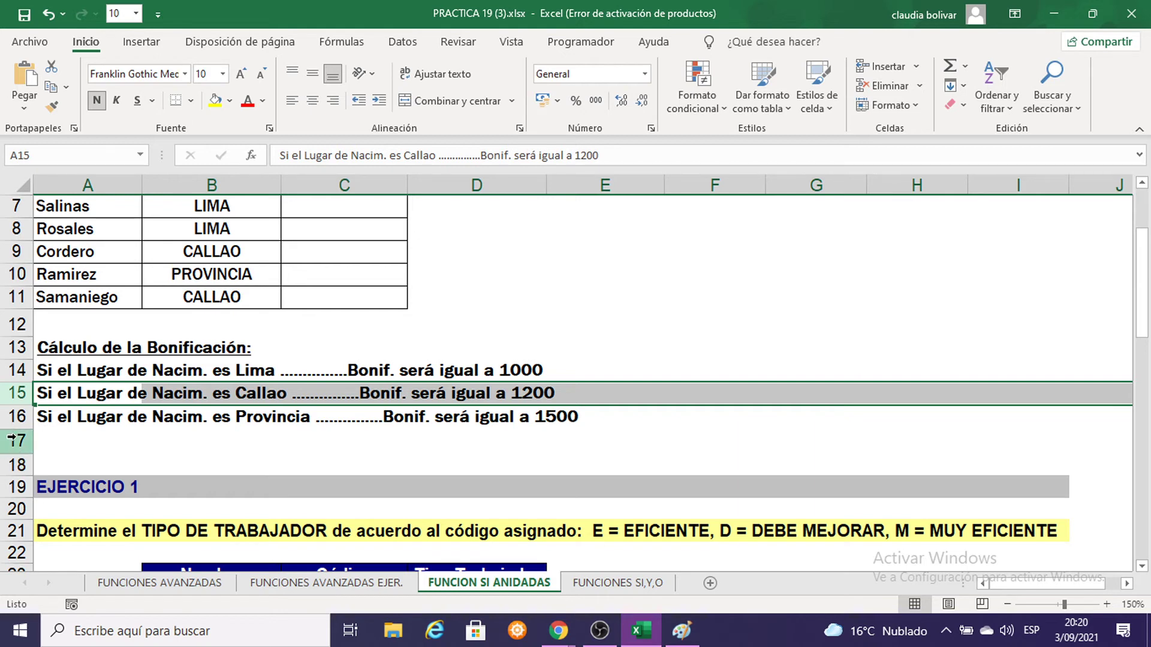
pyautogui.click(13, 417)
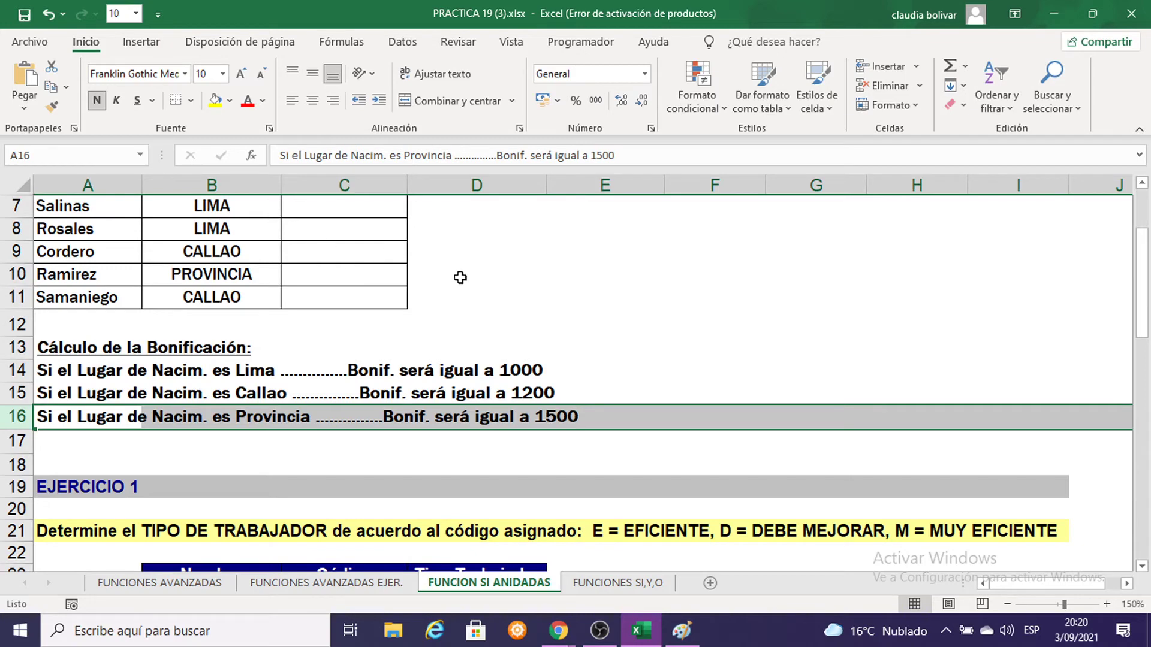
pyautogui.scroll(2, 456, 253)
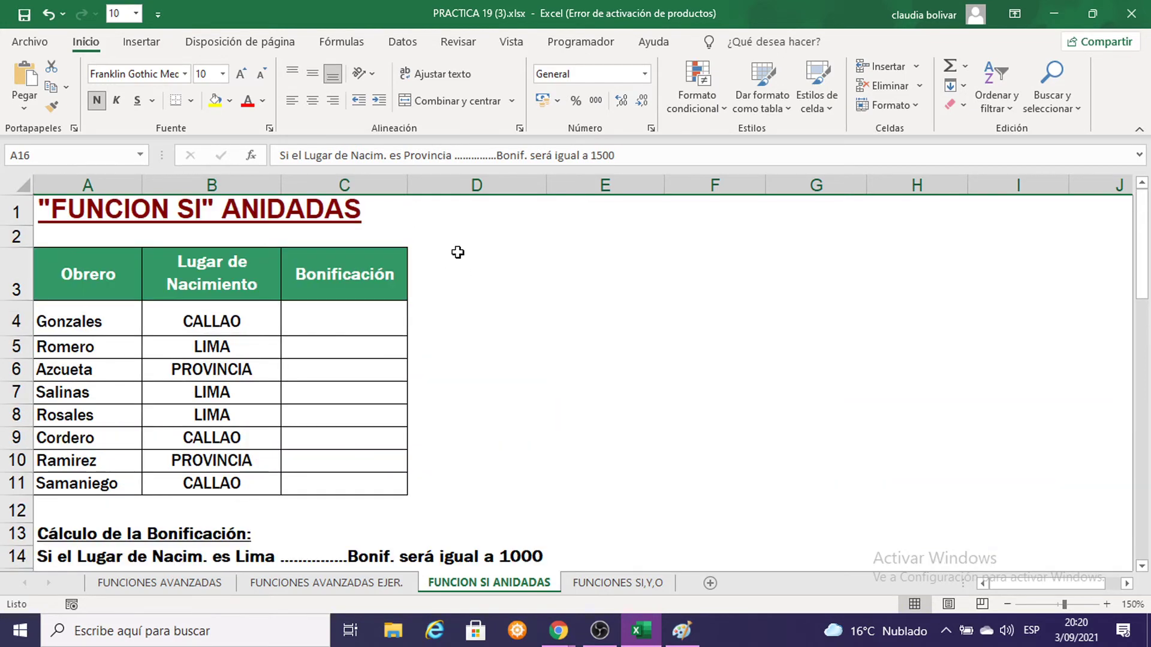
pyautogui.click(338, 327)
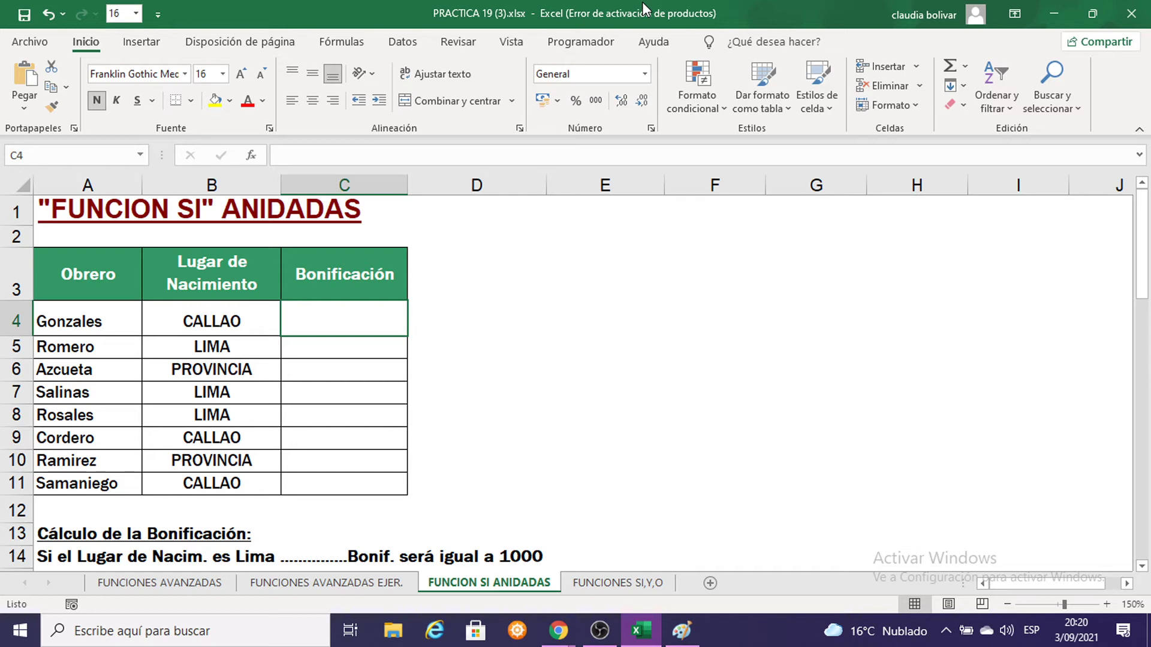
# Enter =SI( in C4 to start the SI function
pyautogui.write('=')
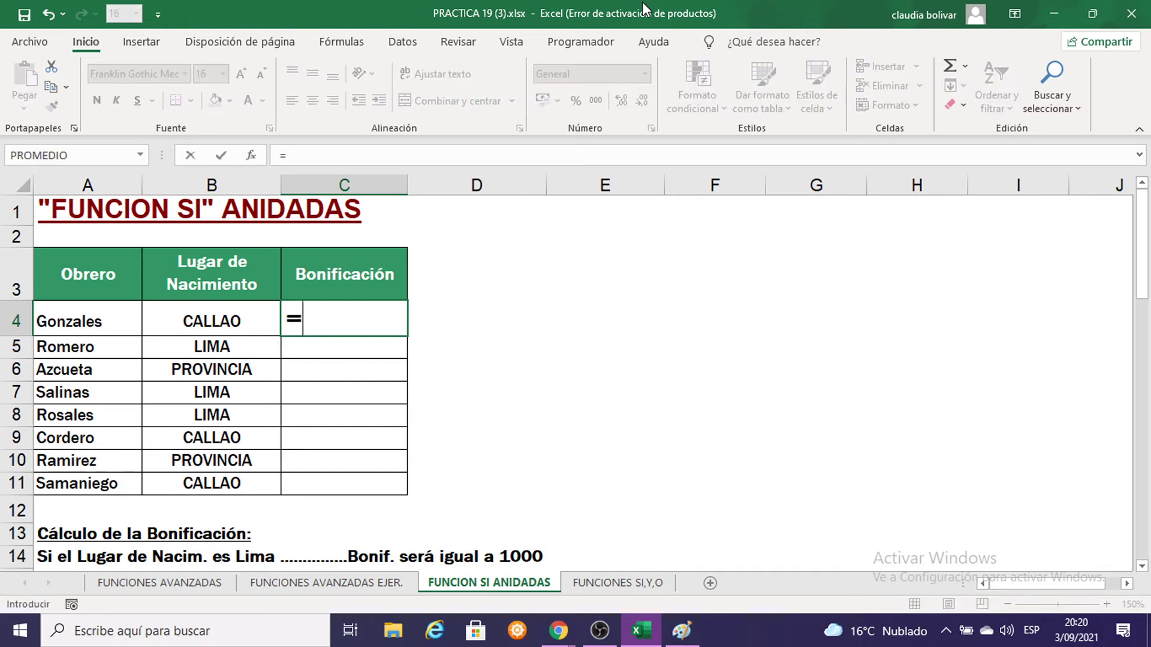
pyautogui.write('SI')
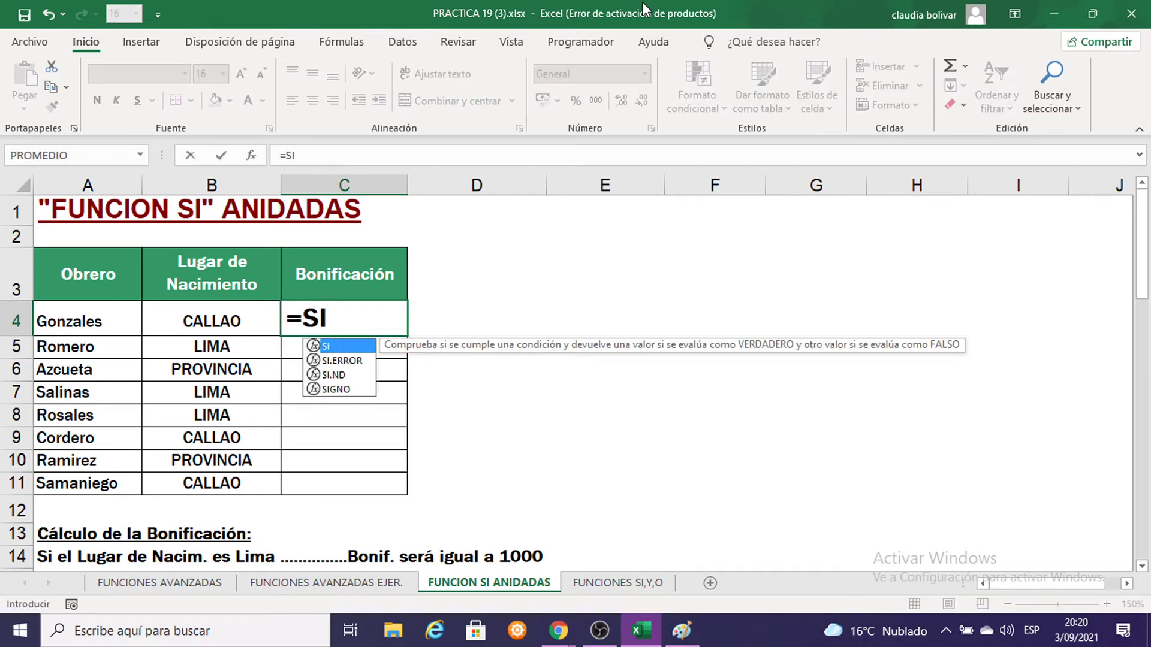
pyautogui.write('(')
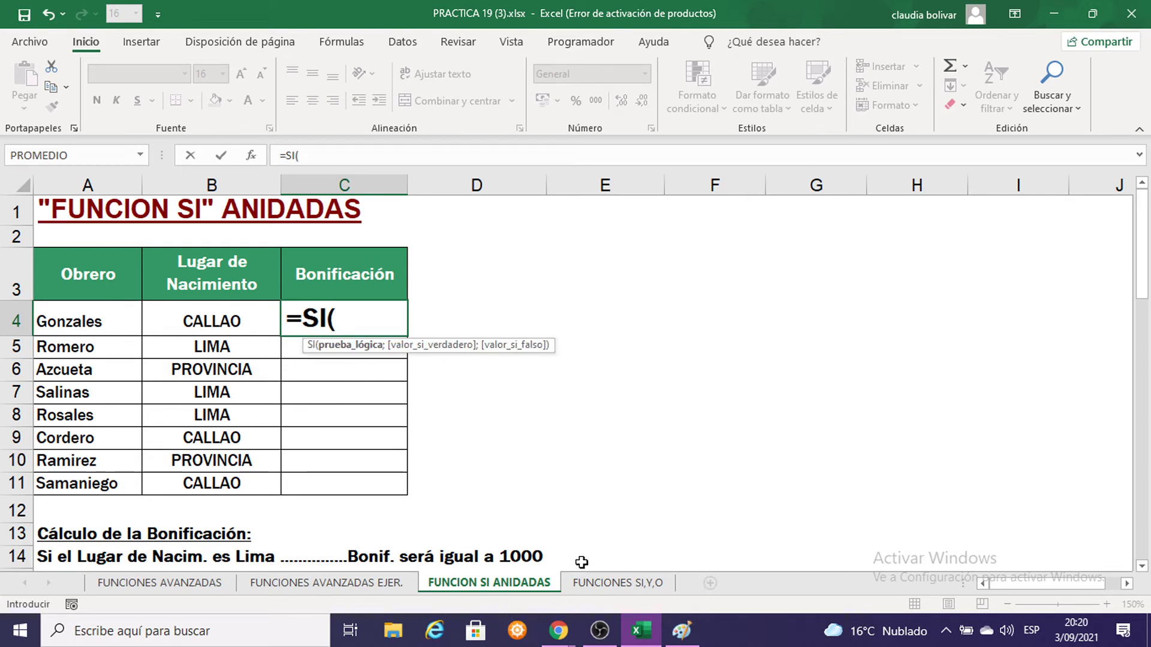
pyautogui.click(681, 630)
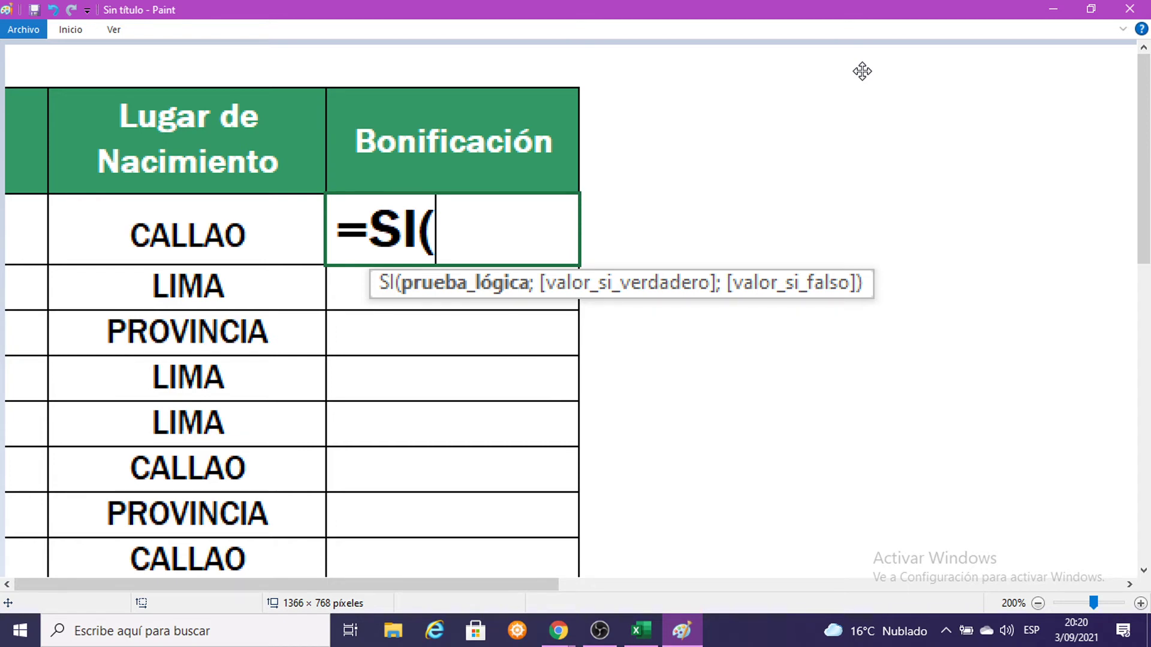
# Complete C4 as =SI(B4="LIMA";1000;0), which shows 0 because B4 is CALLAO
pyautogui.click(1053, 9)
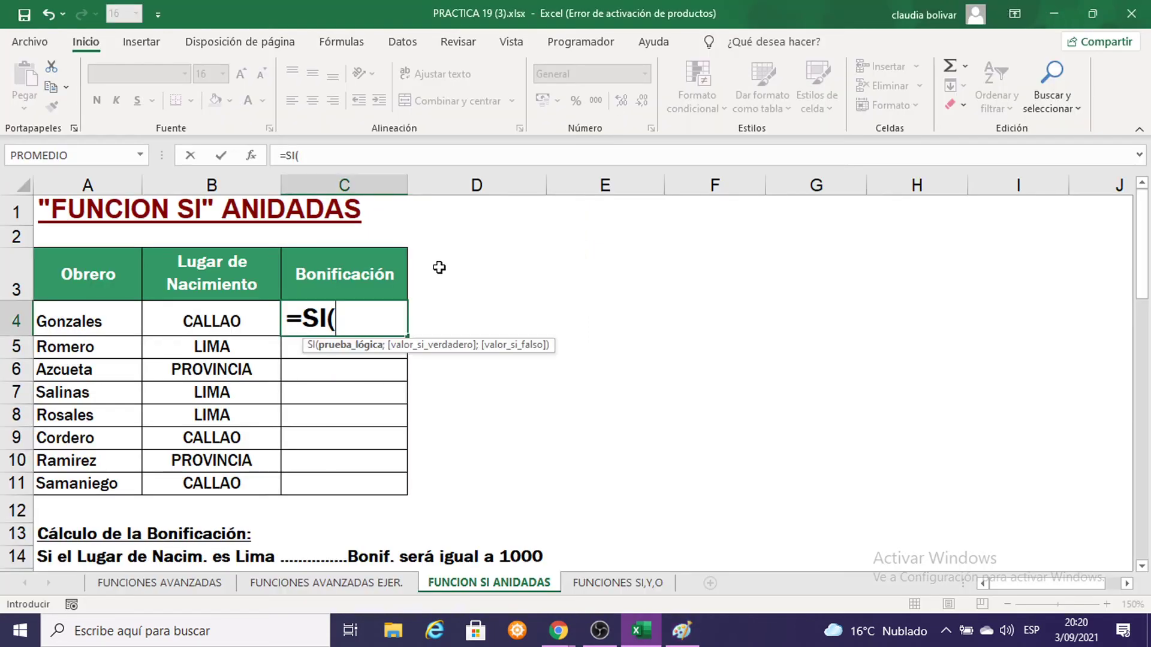
pyautogui.click(206, 321)
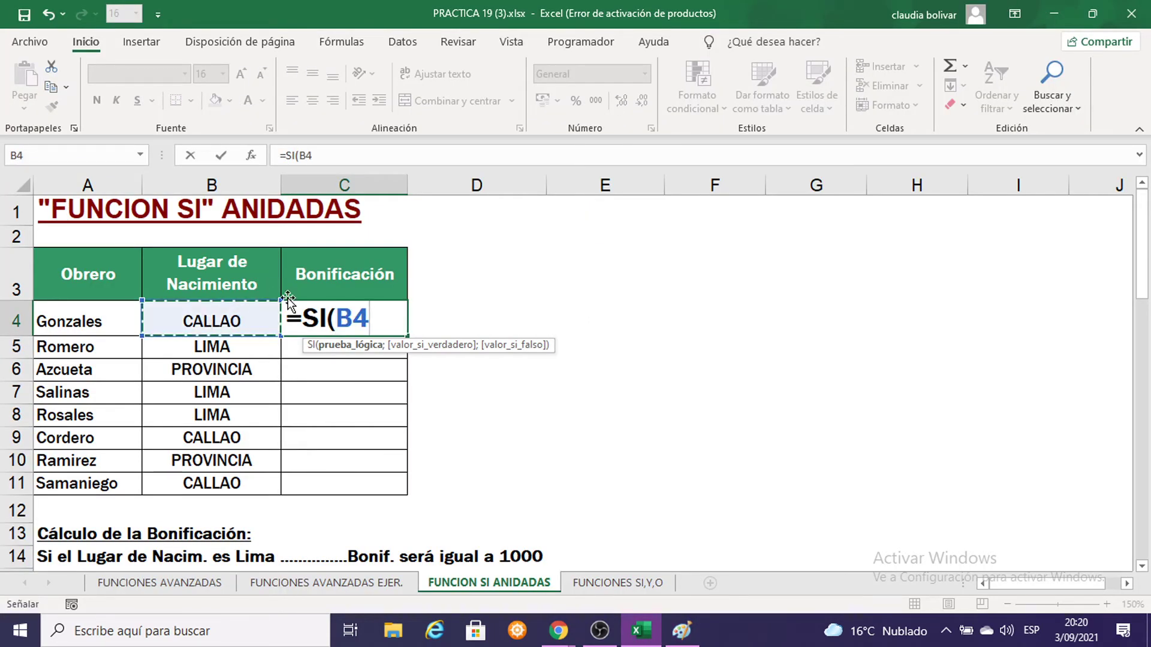
pyautogui.write('=')
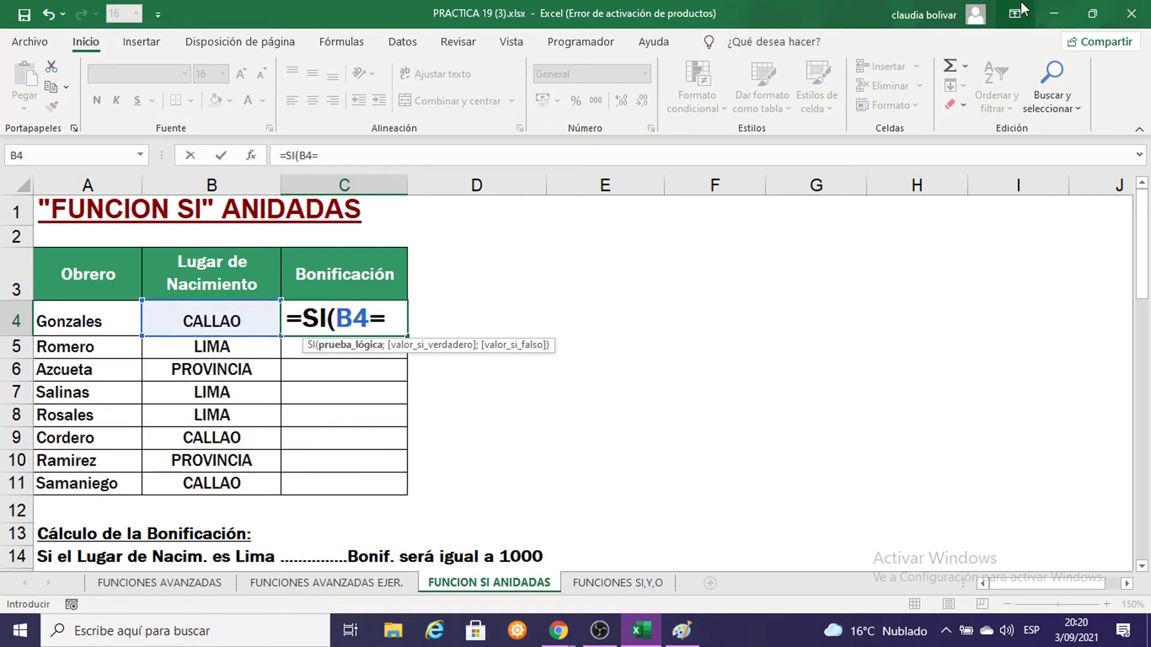
pyautogui.scroll(-2, 893, 247)
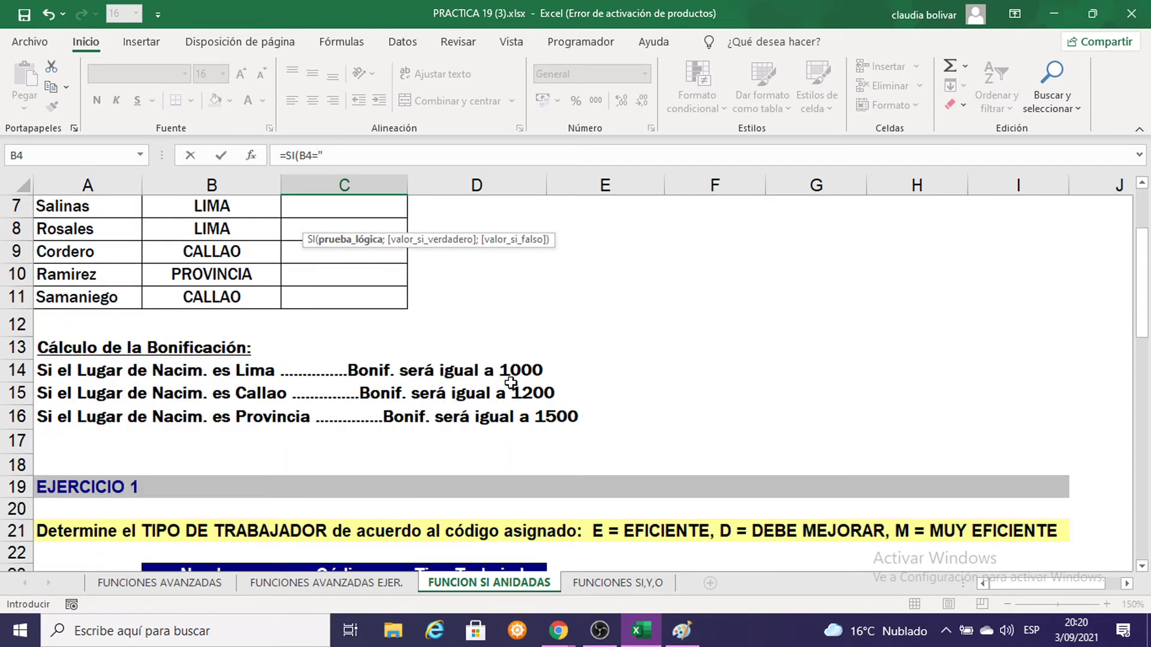
pyautogui.scroll(2, 721, 236)
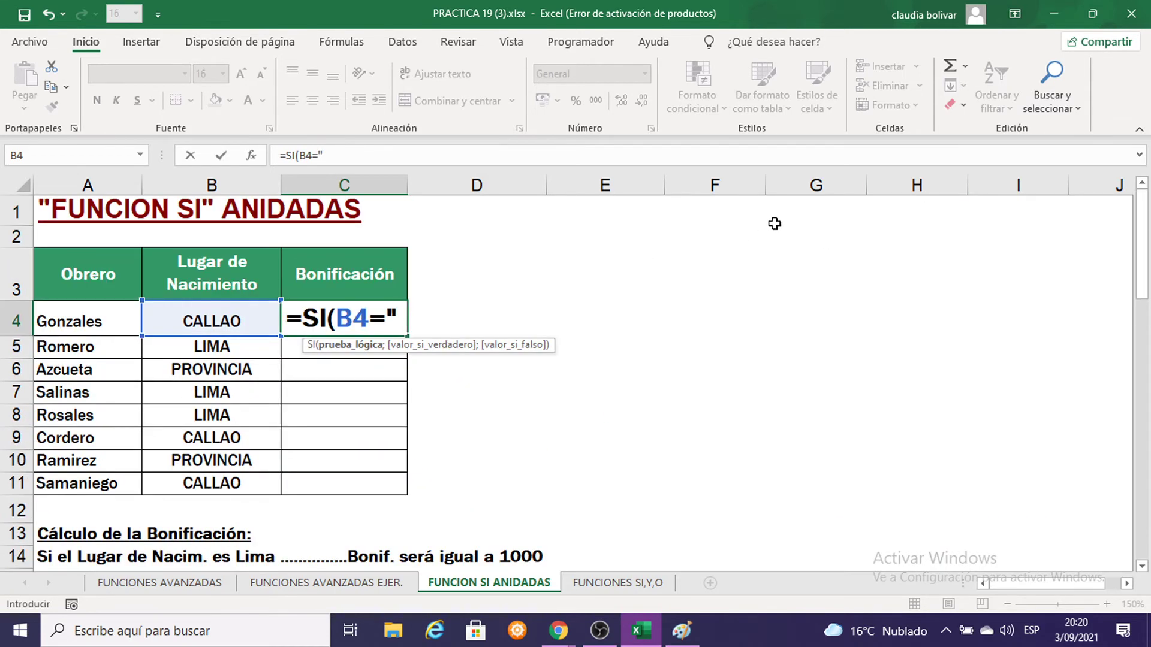
pyautogui.write('LIMA')
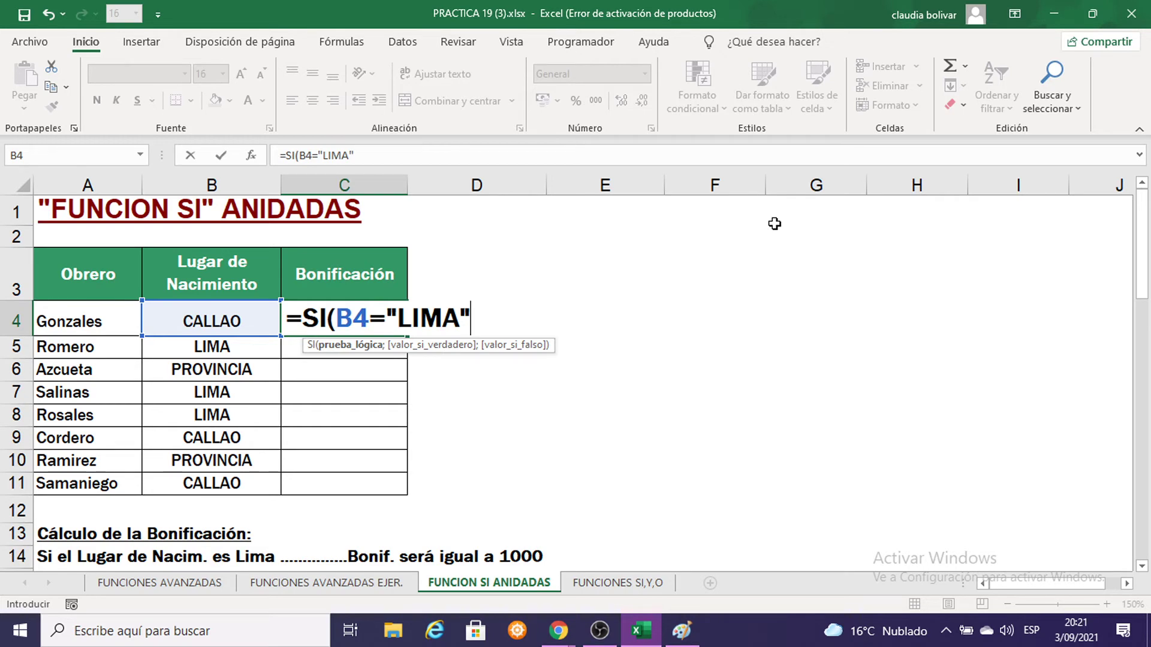
pyautogui.scroll(-1, 633, 432)
pyautogui.scroll(1, 633, 432)
pyautogui.write(';')
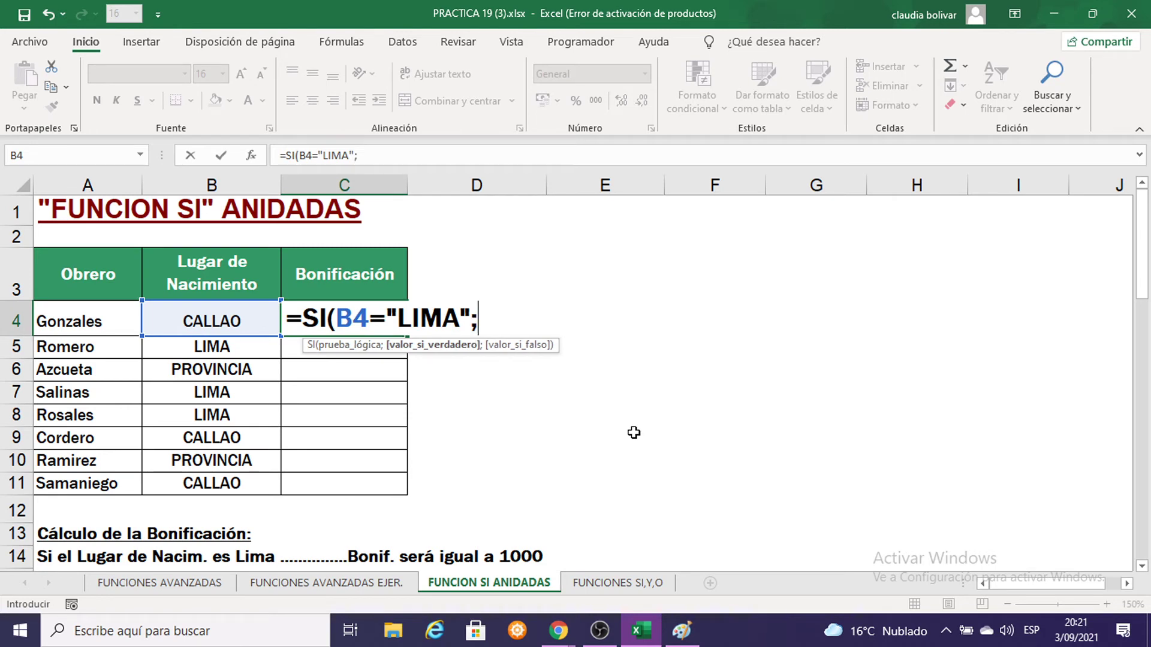
pyautogui.write('100')
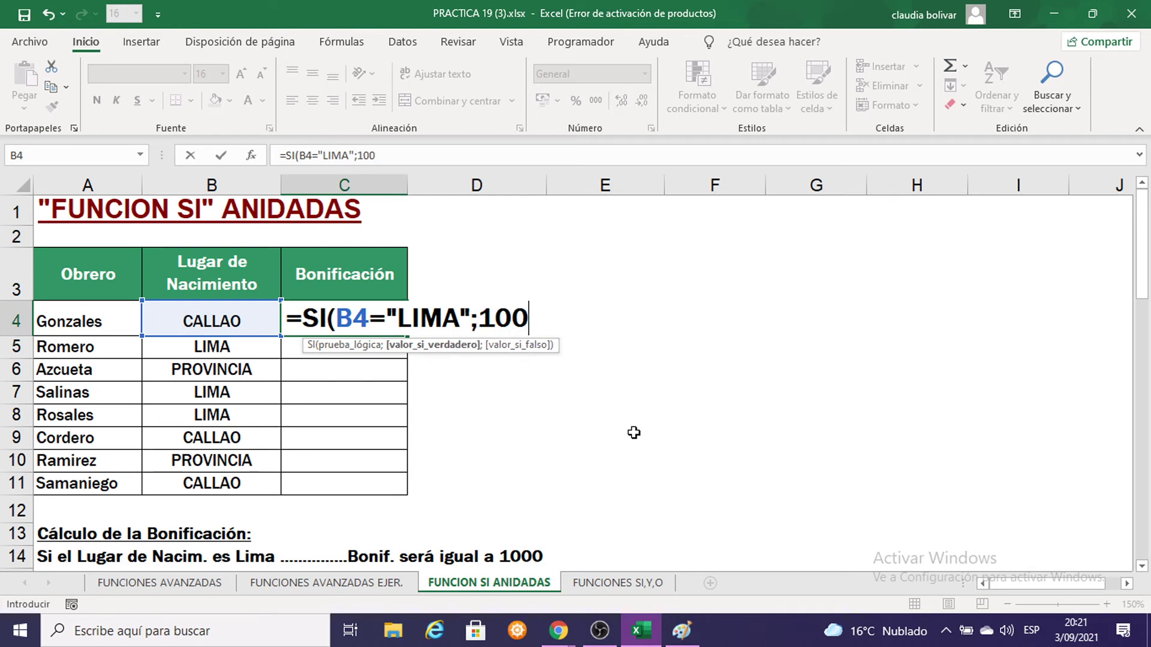
pyautogui.write('0;')
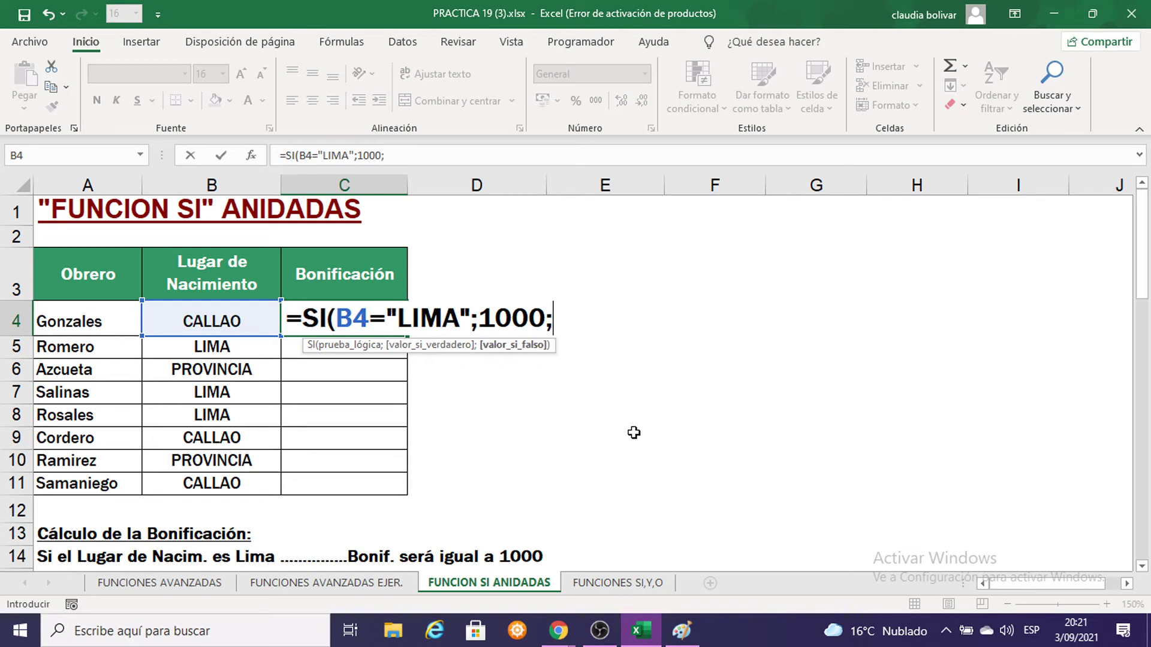
pyautogui.write('0)')
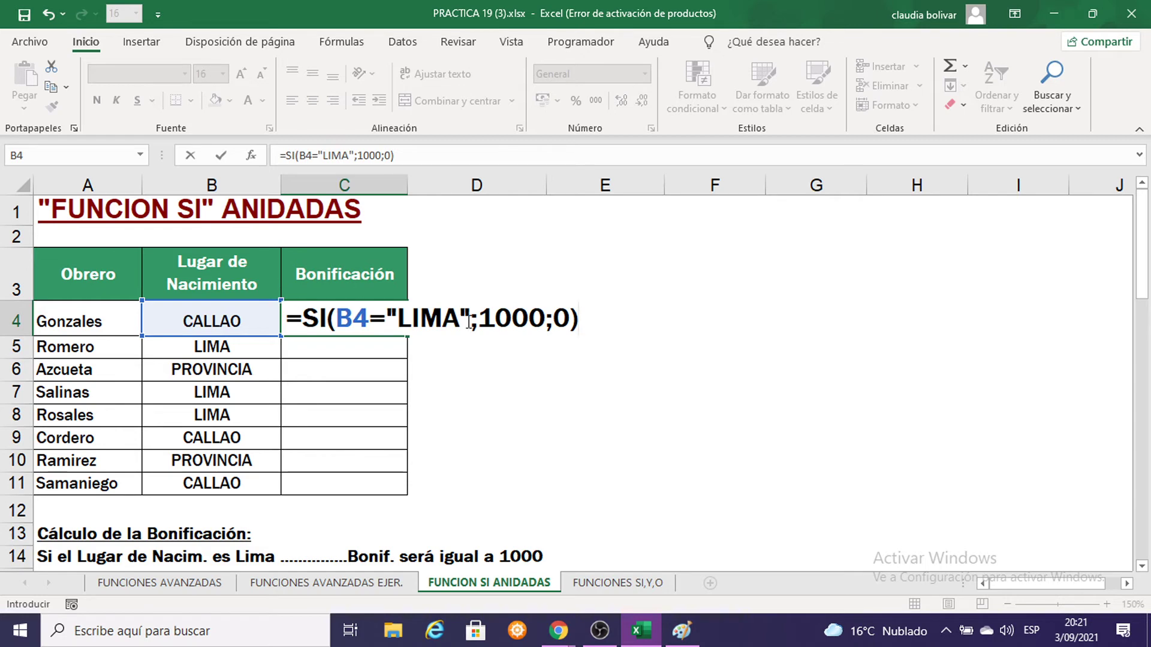
pyautogui.scroll(-2, 561, 322)
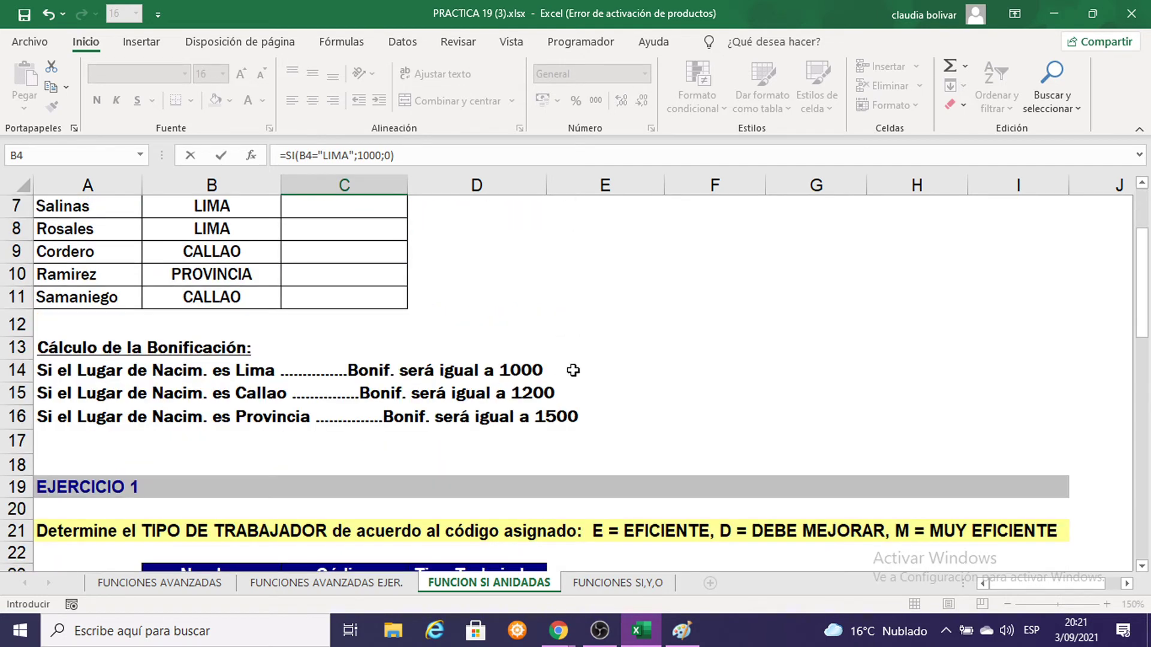
pyautogui.scroll(2, 606, 355)
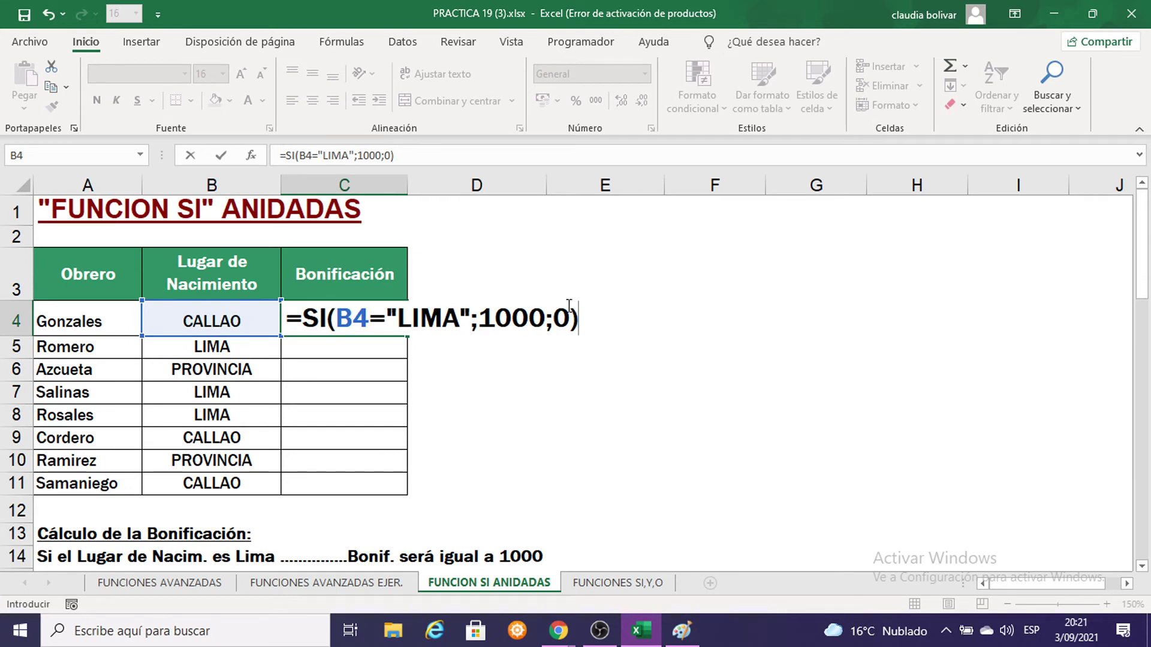
pyautogui.press('Return')
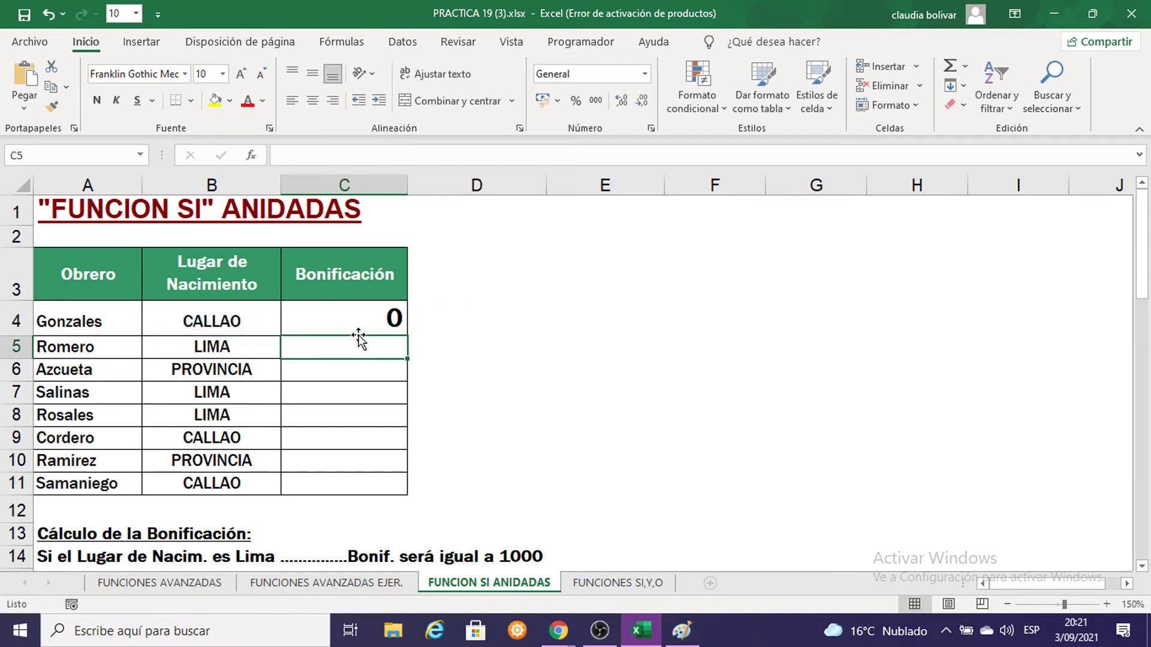
# Fill C4's formula down to C11 and check that the LIMA rows Romero, Salinas and Rosales get 1000
pyautogui.click(375, 329)
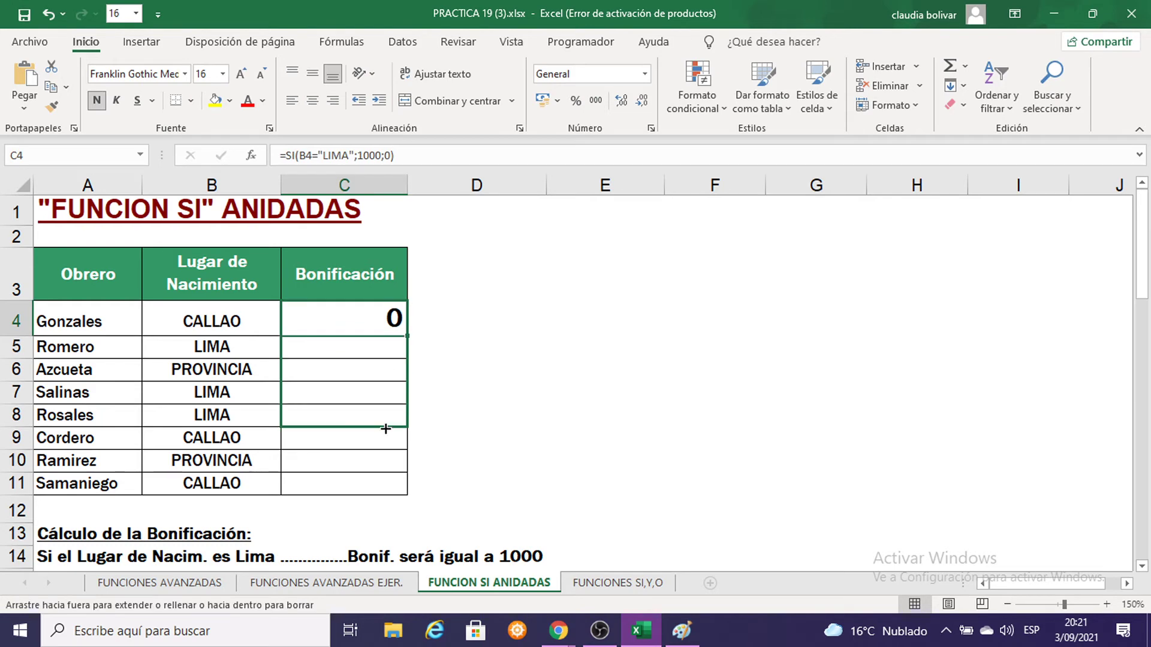
pyautogui.moveTo(409, 337); pyautogui.dragTo(387, 486)
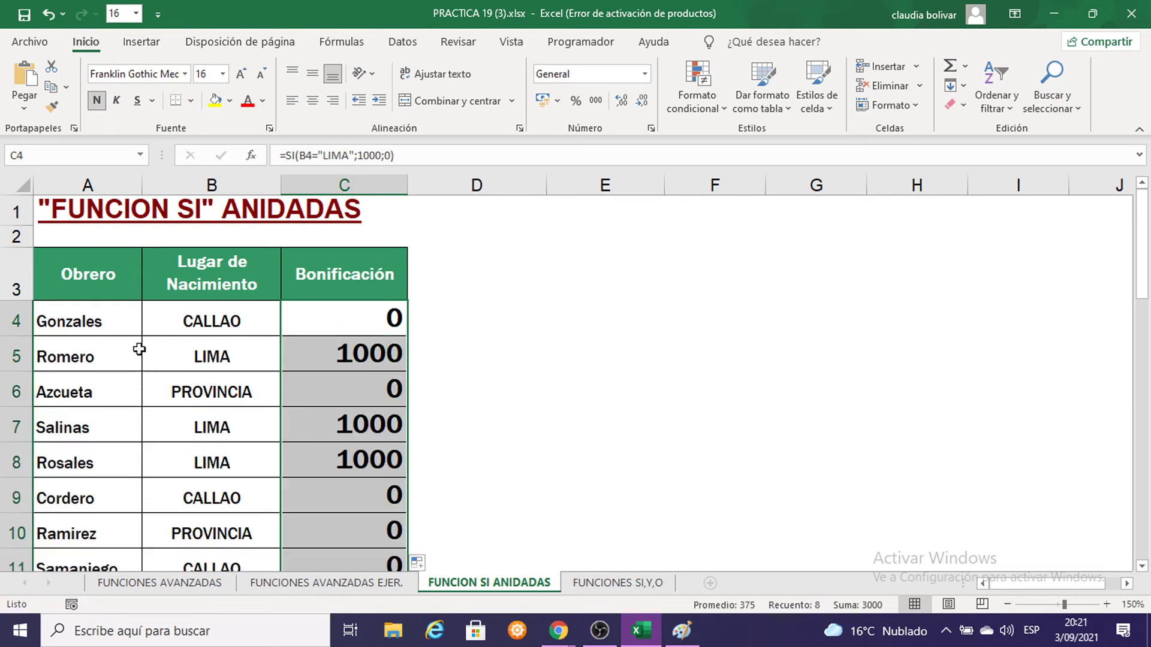
pyautogui.click(8, 358)
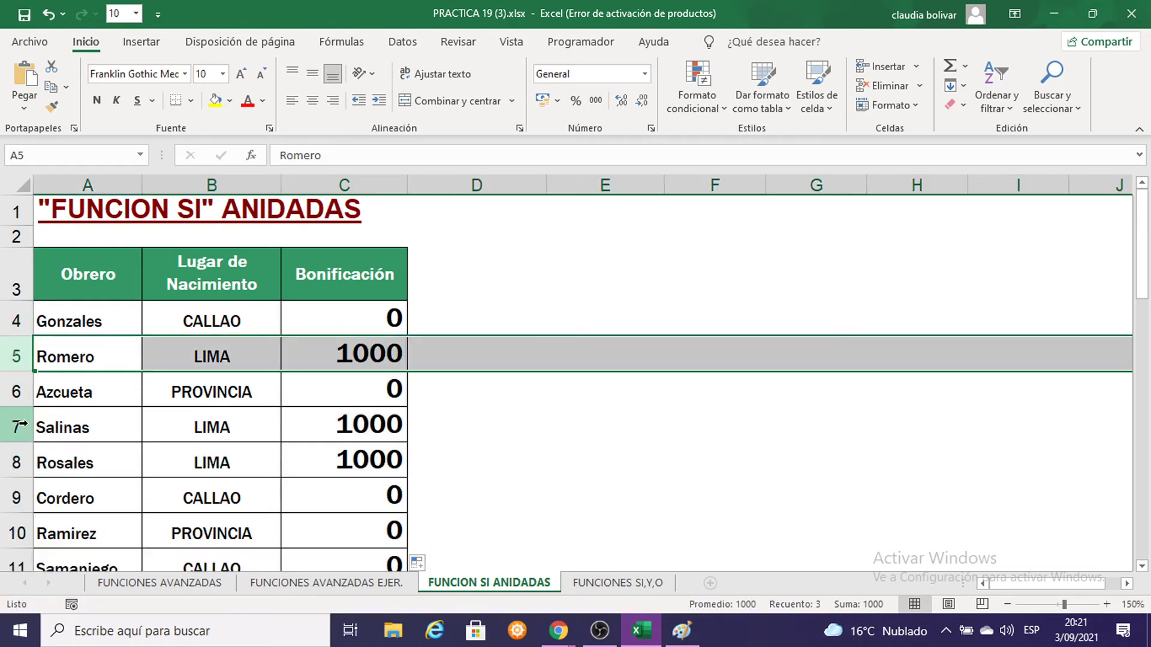
pyautogui.click(16, 426)
pyautogui.click(13, 463)
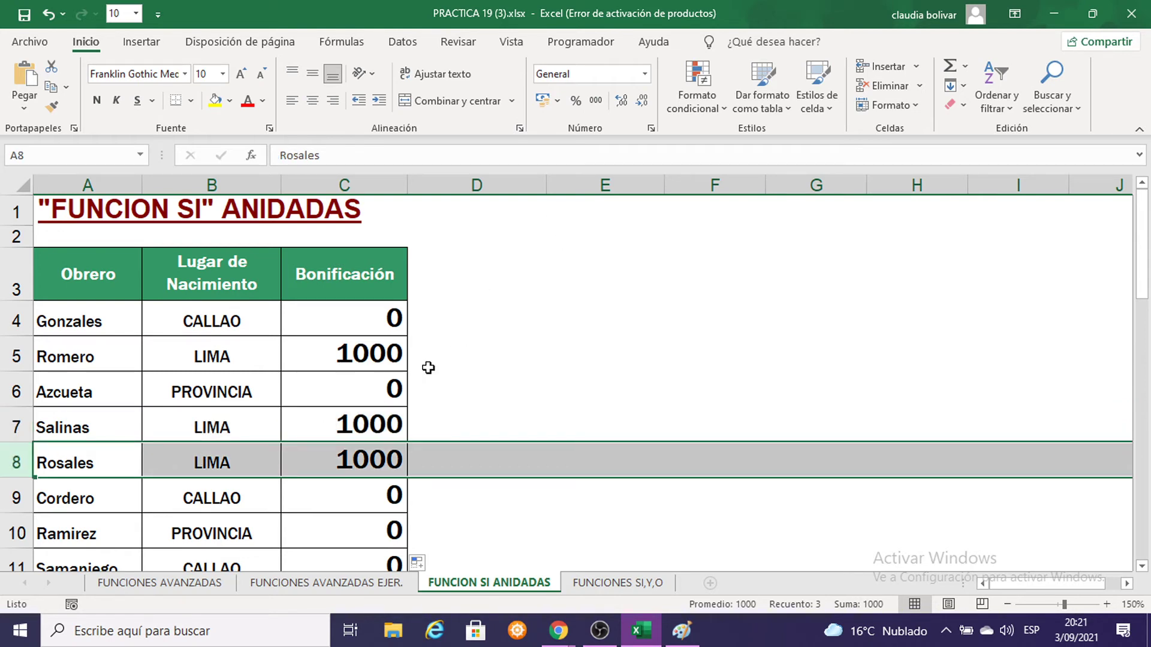
# Review the Lima, Callao and Provincia bonus rules in rows 14-16, then undo the fill-down
pyautogui.scroll(-1, 492, 367)
pyautogui.scroll(-1, 491, 362)
pyautogui.scroll(-1, 491, 363)
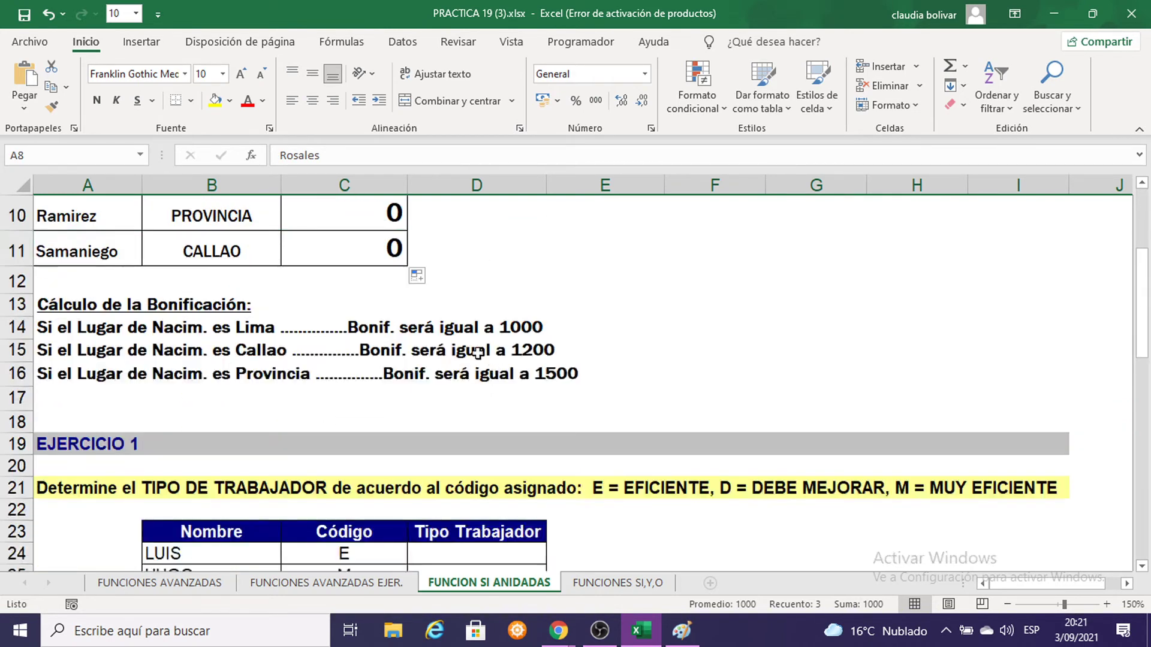
pyautogui.click(16, 335)
pyautogui.click(17, 350)
pyautogui.click(17, 373)
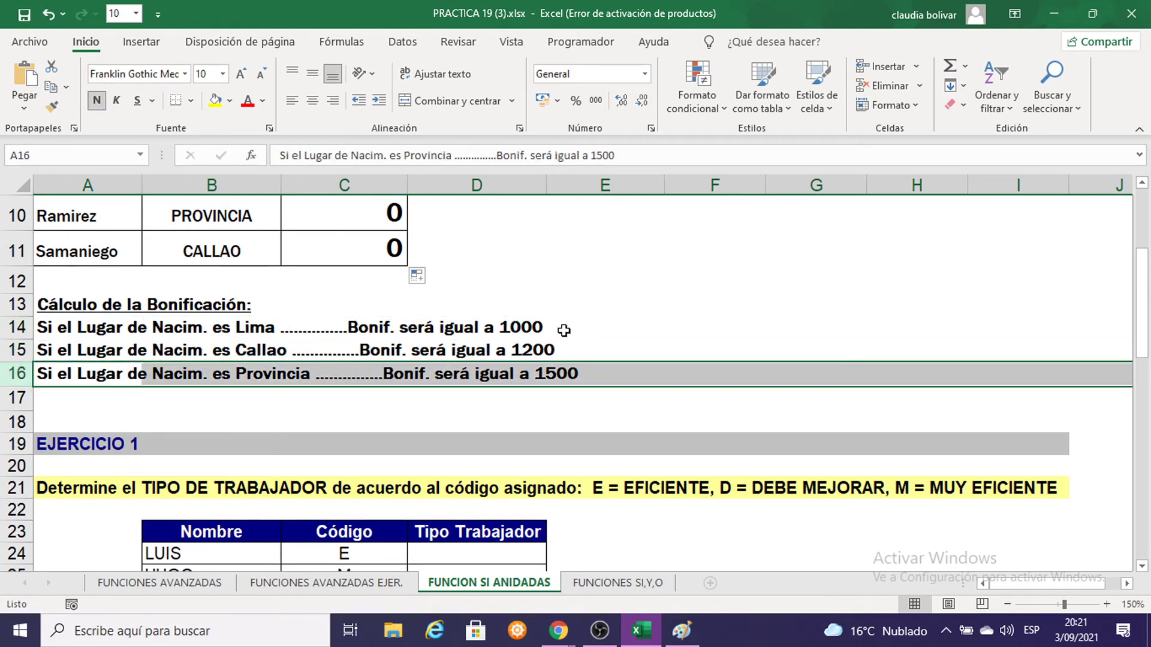
pyautogui.scroll(3, 556, 335)
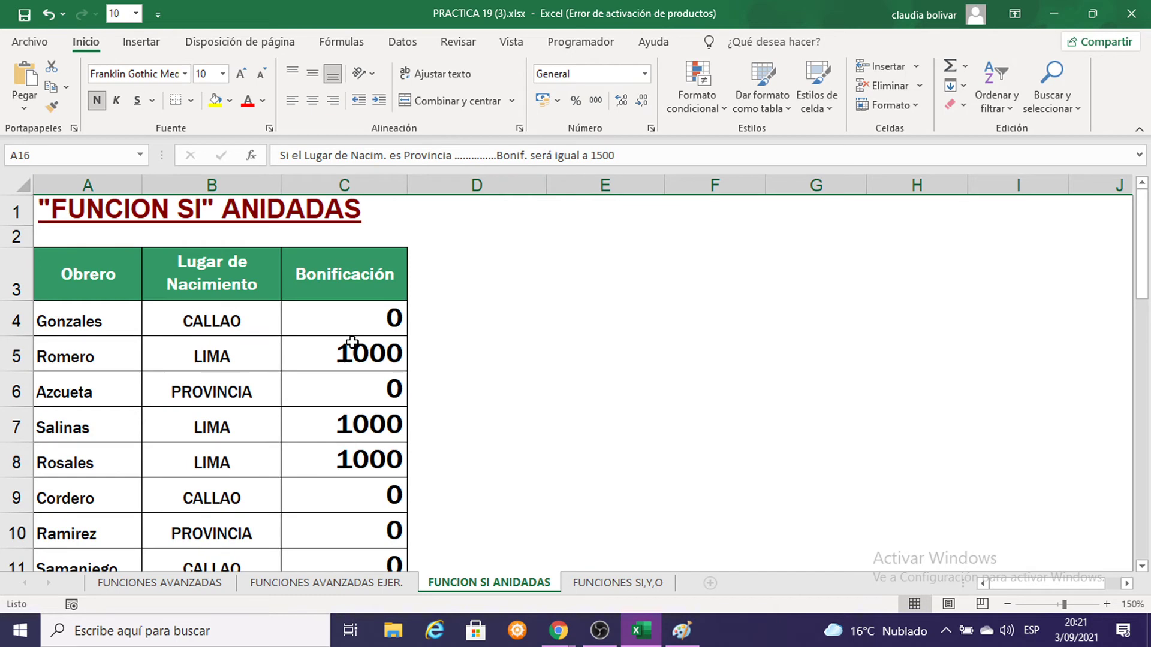
pyautogui.hotkey('ctrl', 'z')
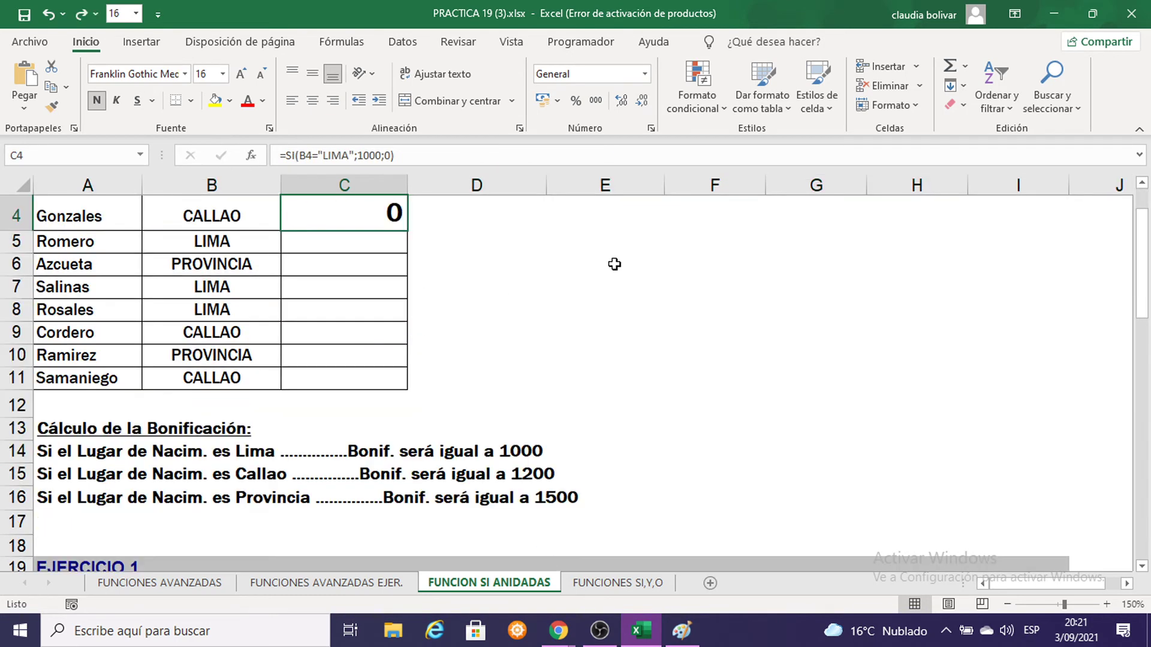
pyautogui.scroll(1, 522, 294)
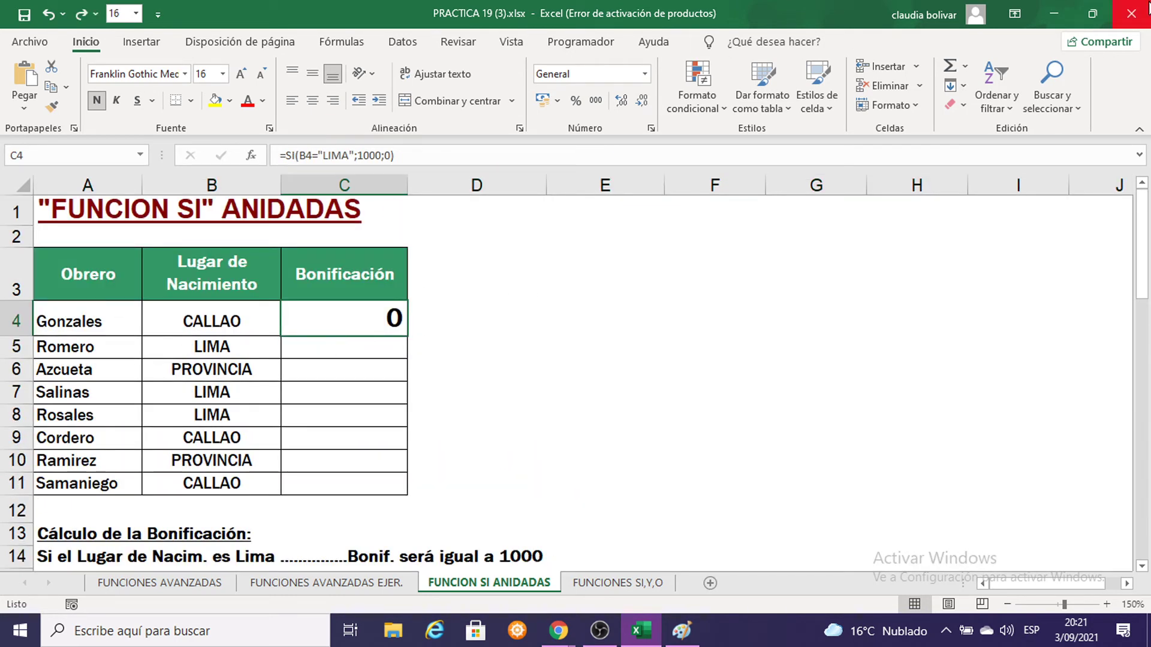
# Restart C4's formula as =SI(B4="LIMA"; and bring up the enlarged formula screenshot in Paint
pyautogui.write('=SI')
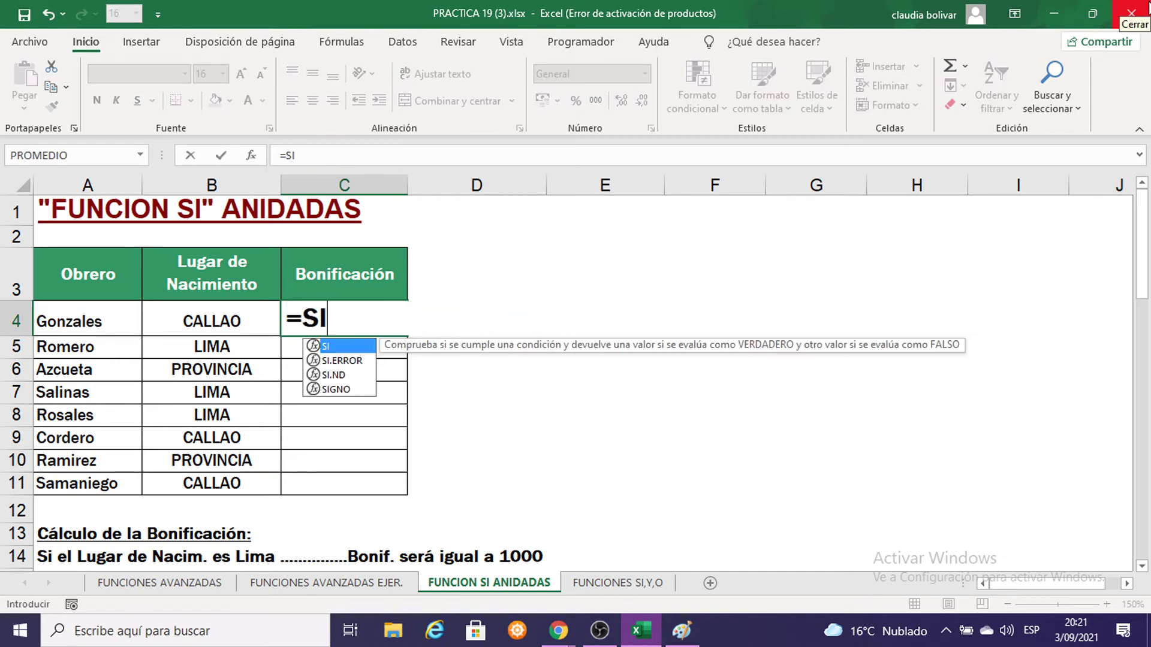
pyautogui.write('(')
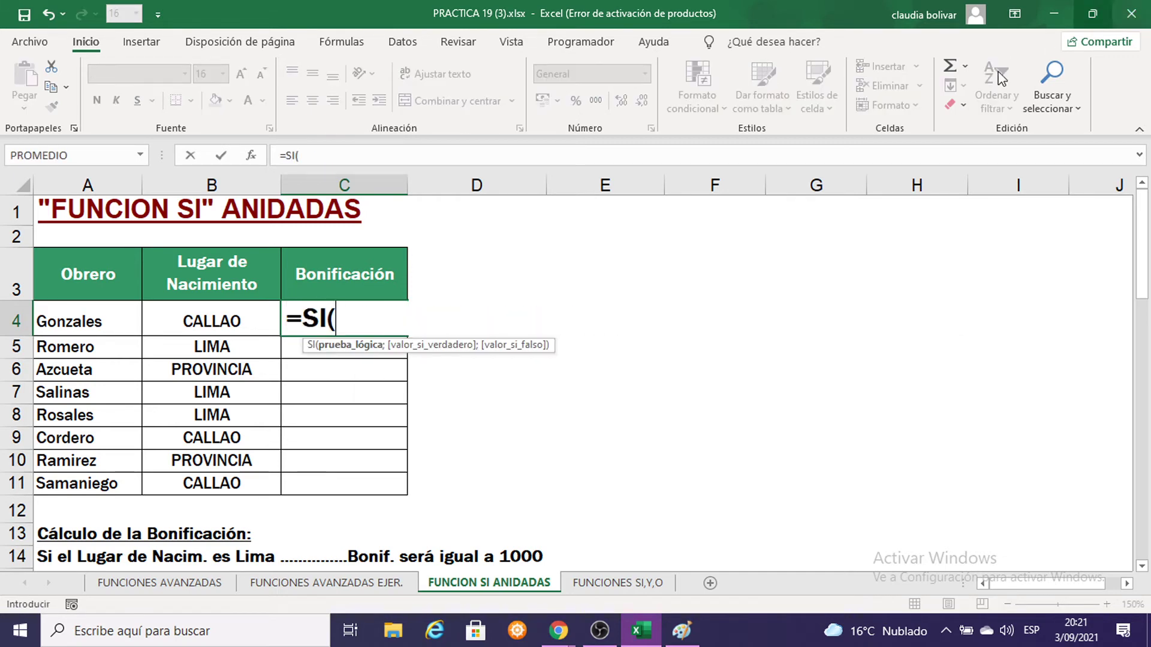
pyautogui.click(204, 319)
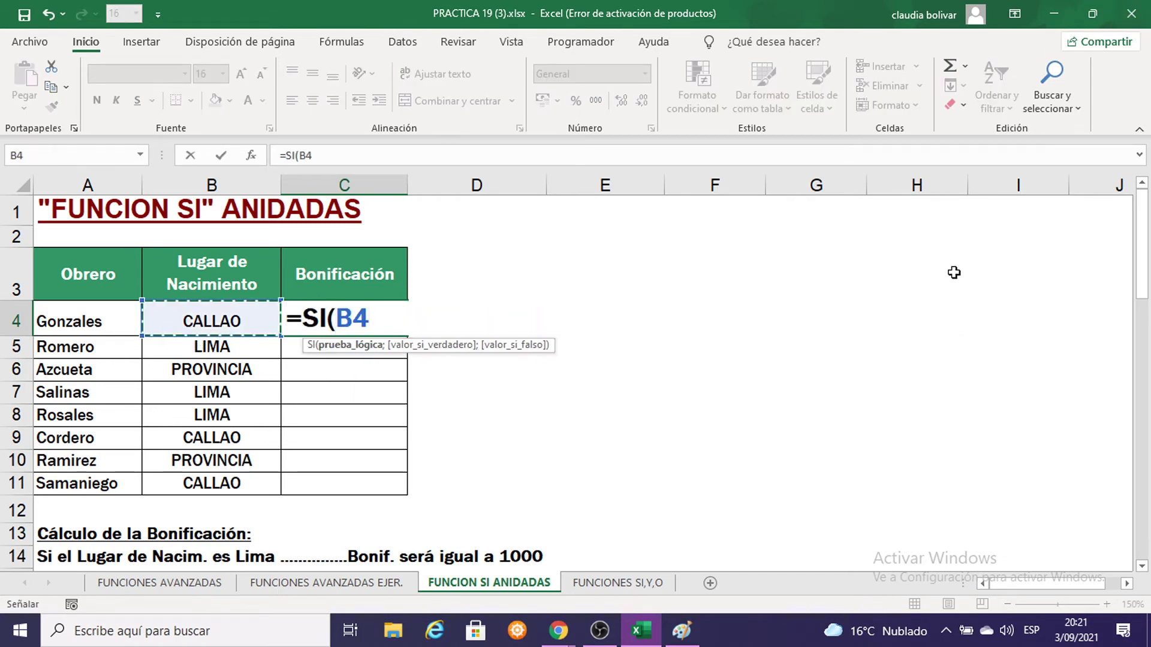
pyautogui.write('="')
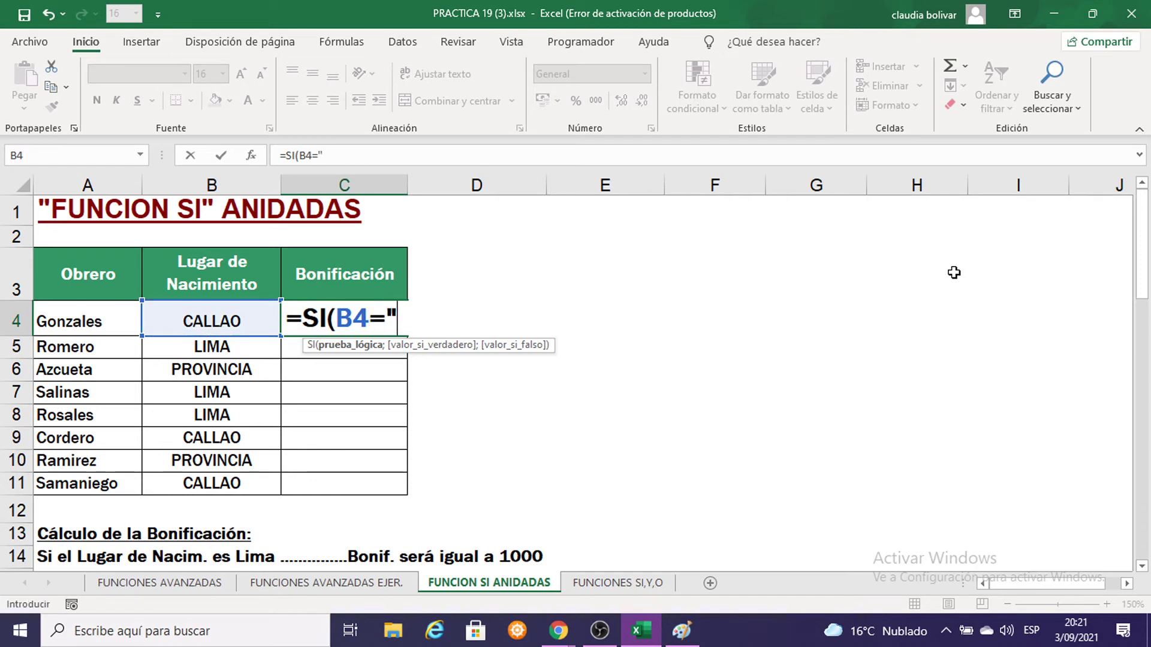
pyautogui.write('LI')
pyautogui.write('MA"')
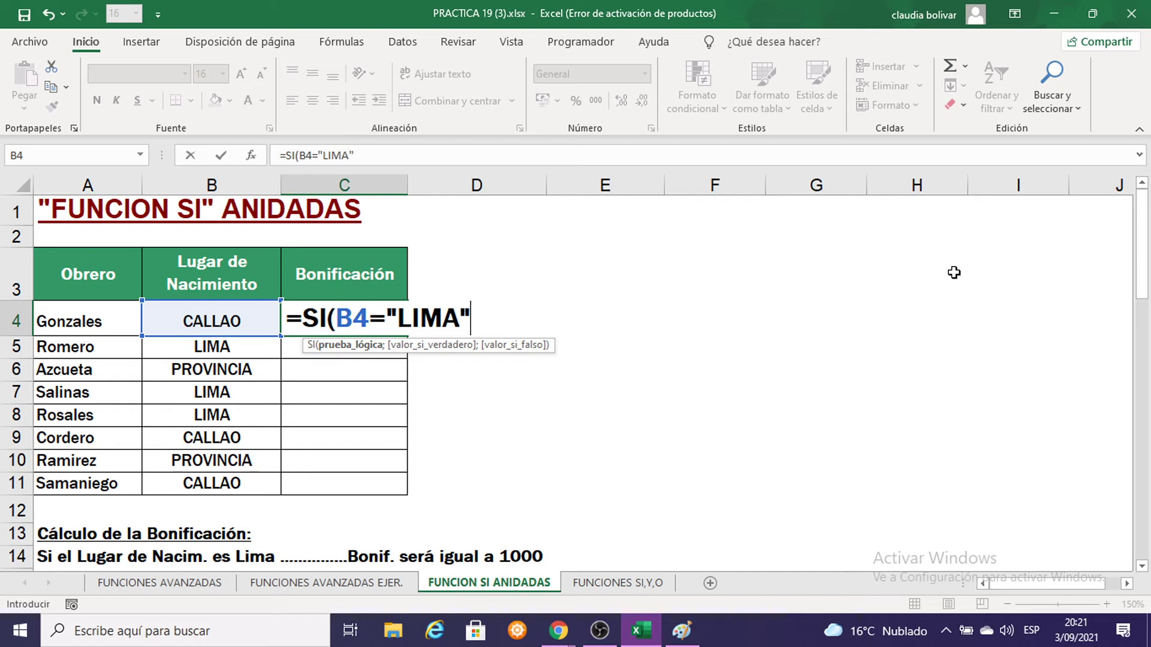
pyautogui.write(';')
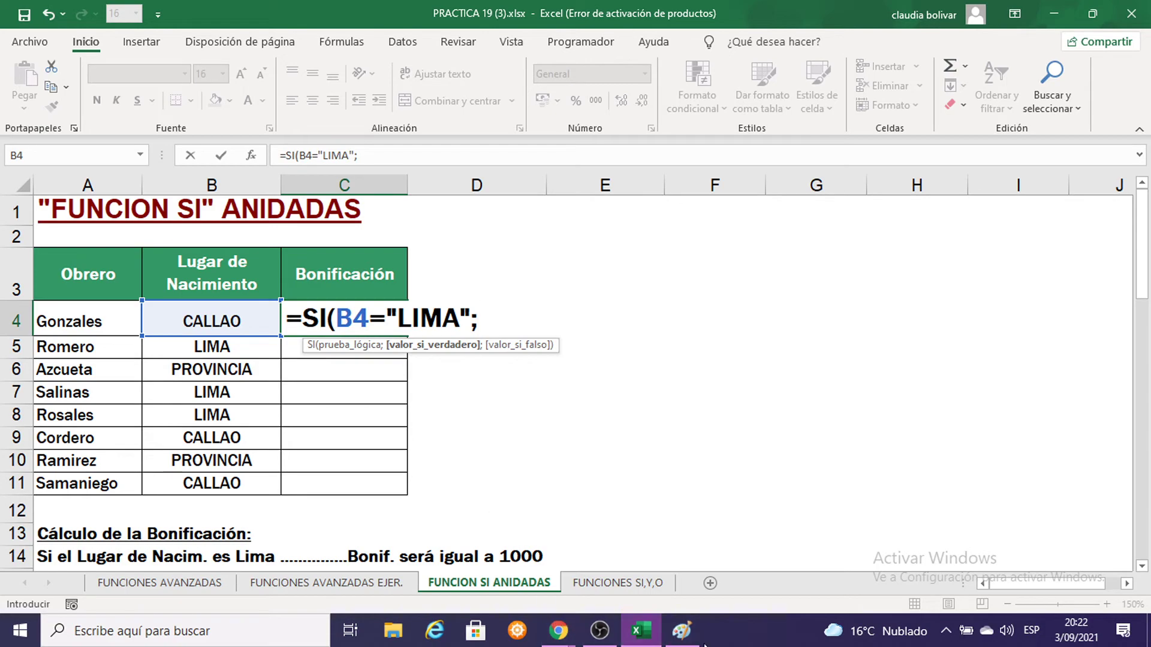
pyautogui.click(683, 635)
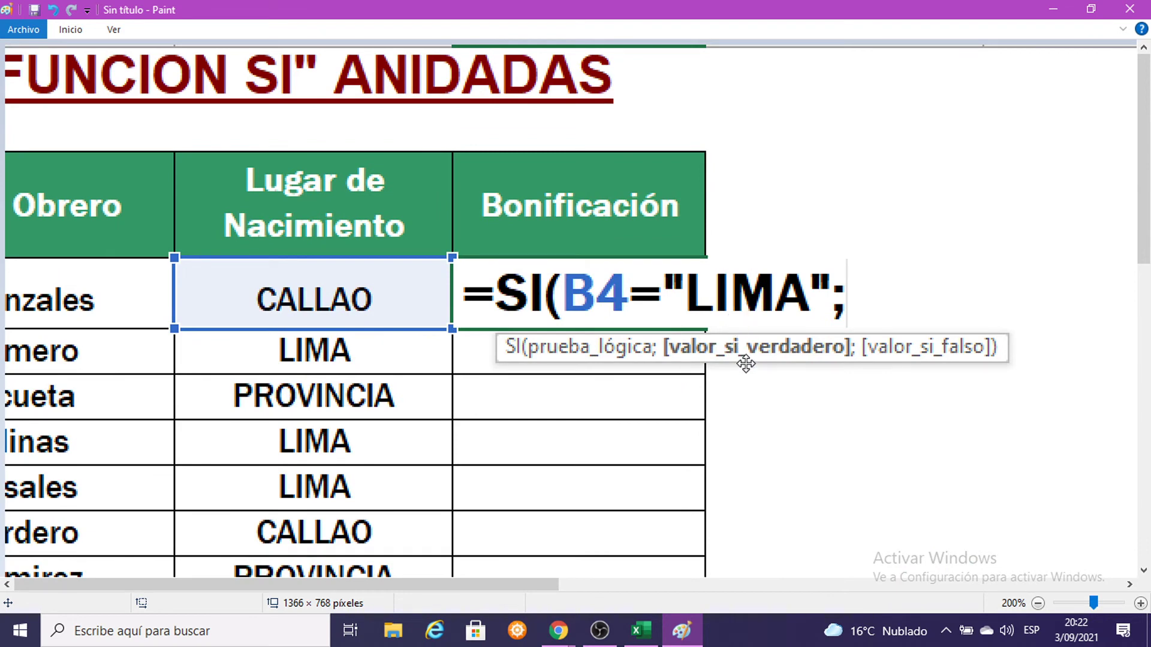
# Minimize Paint to bring back the Excel workbook with C4's unfinished formula
pyautogui.click(1055, 8)
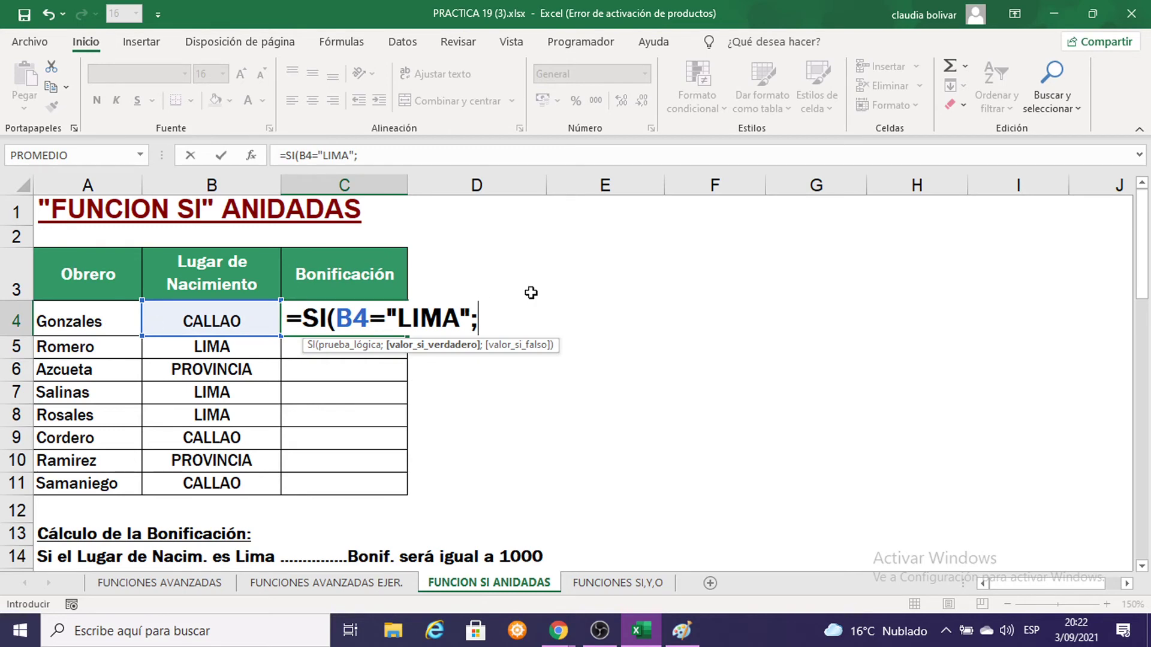
# Add 1000 as LIMA's result and a nested SI(B4="CALLAO"; test to C4's formula
pyautogui.scroll(-1, 519, 395)
pyautogui.scroll(-1, 519, 398)
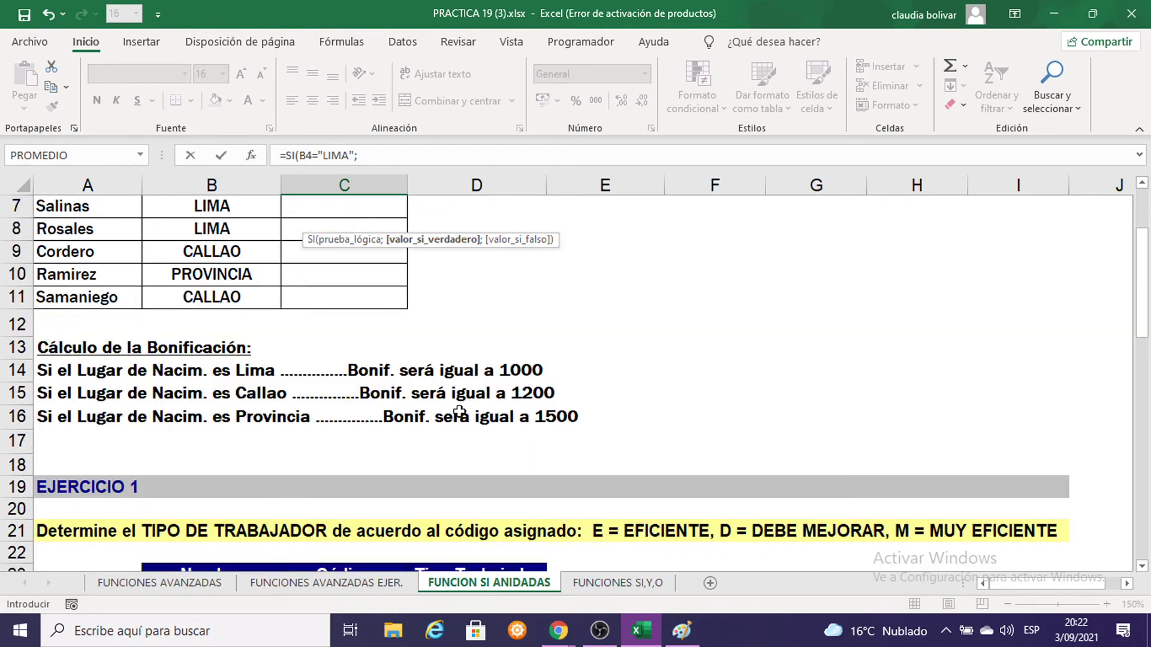
pyautogui.scroll(1, 628, 389)
pyautogui.scroll(1, 627, 388)
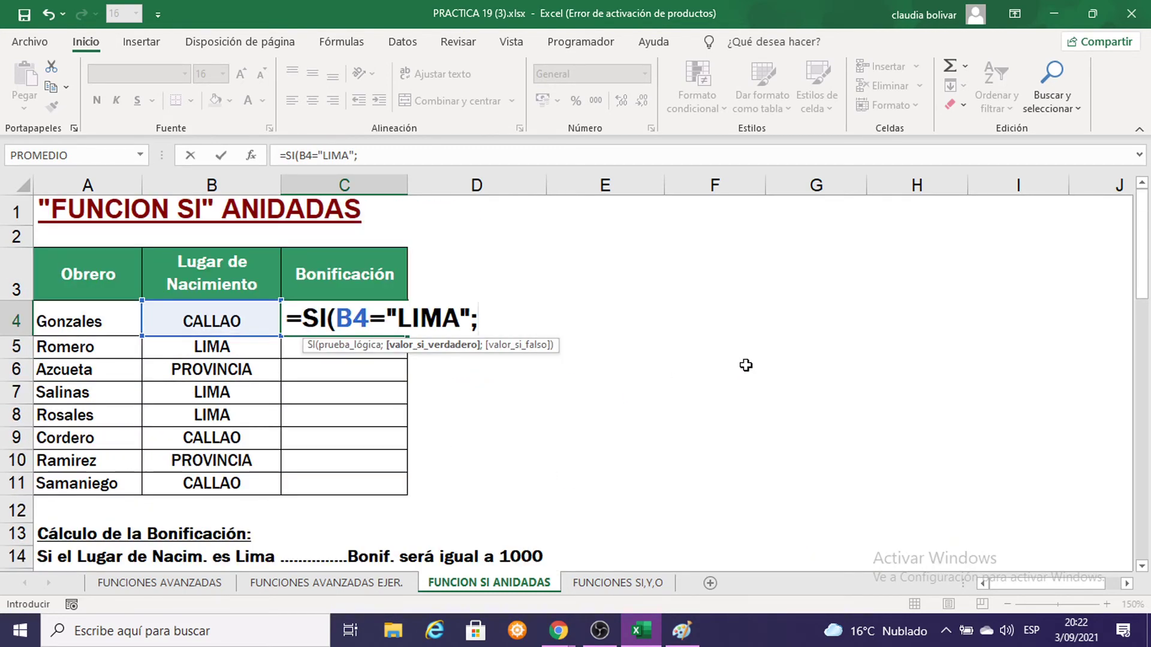
pyautogui.write('100')
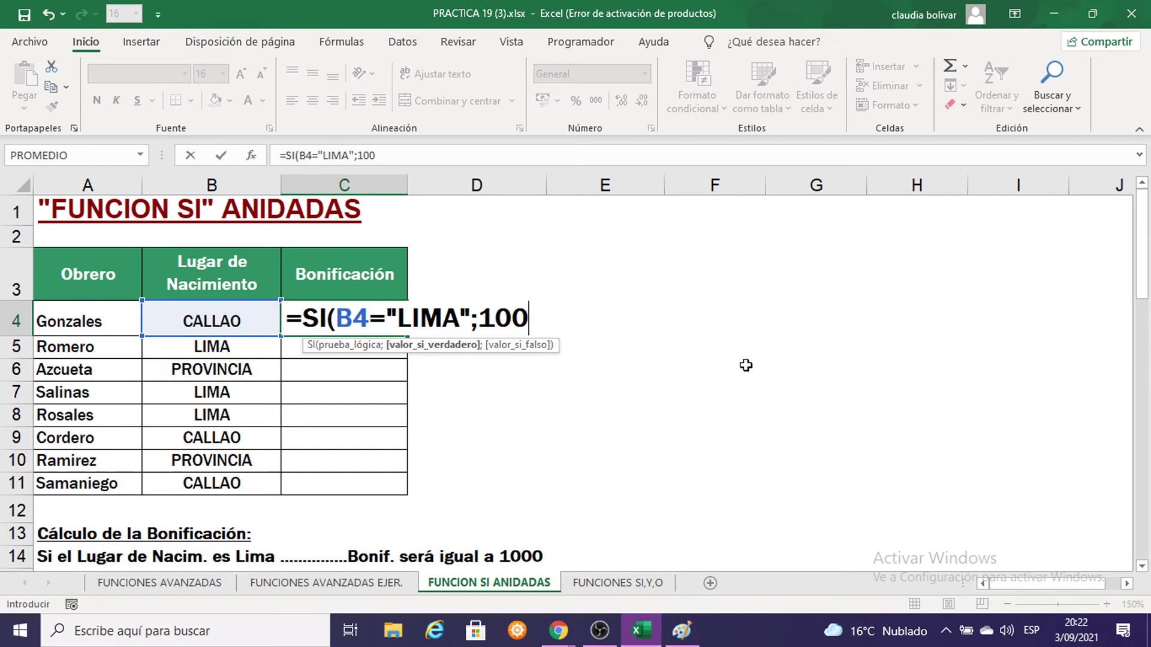
pyautogui.write('0')
pyautogui.write(';S')
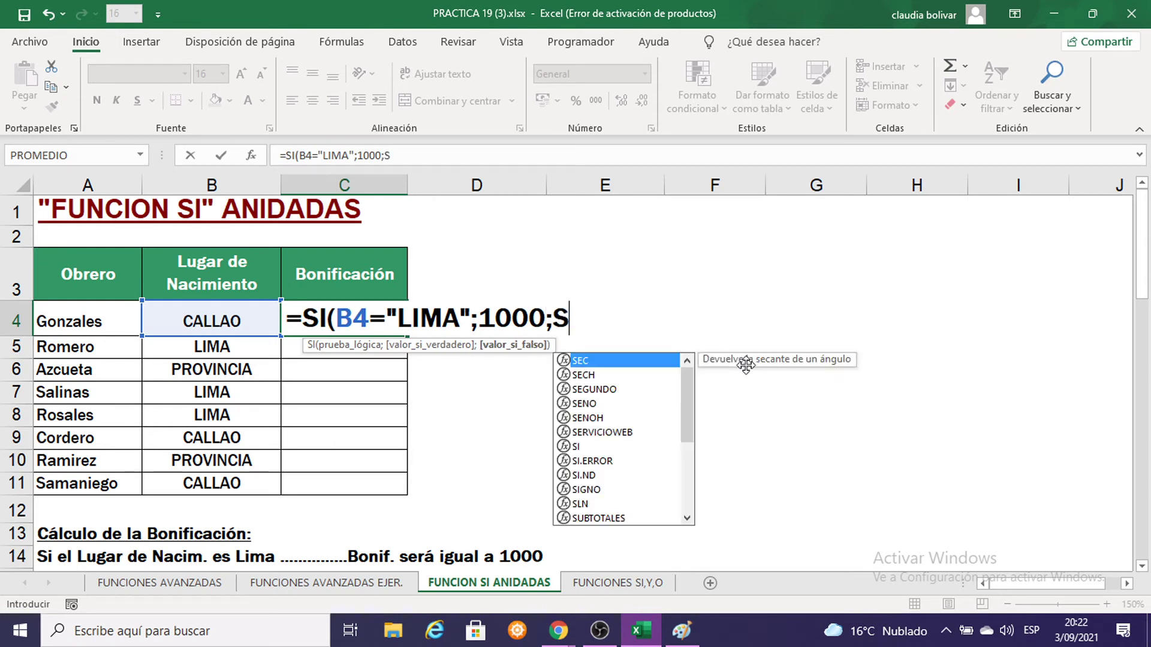
pyautogui.write('I')
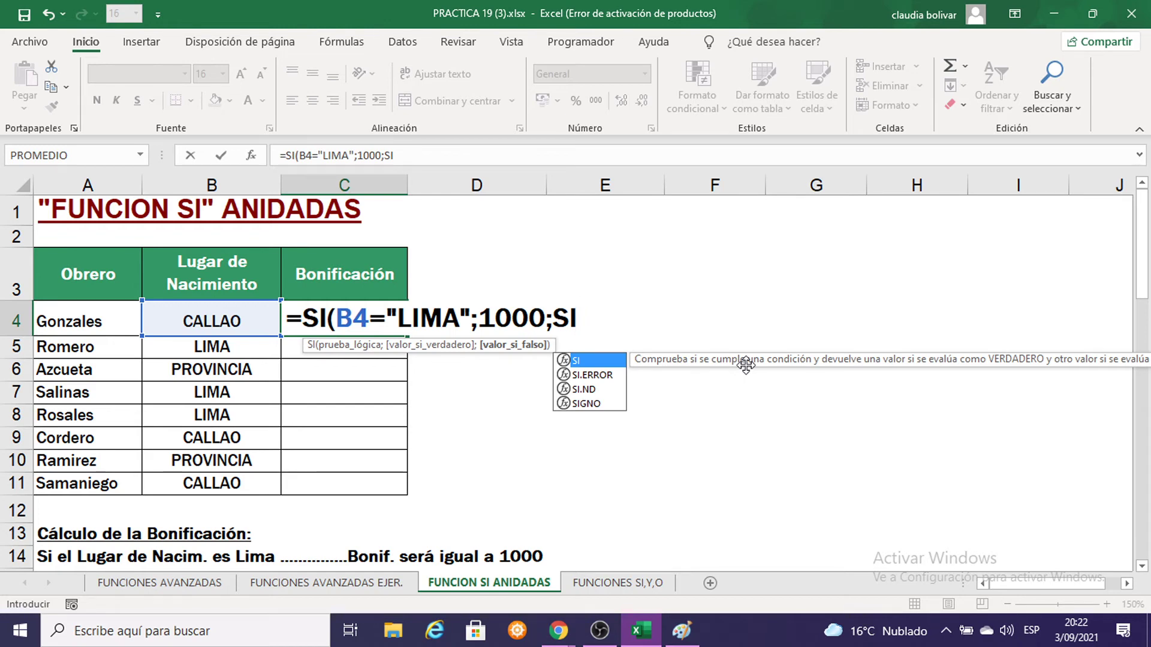
pyautogui.write('(')
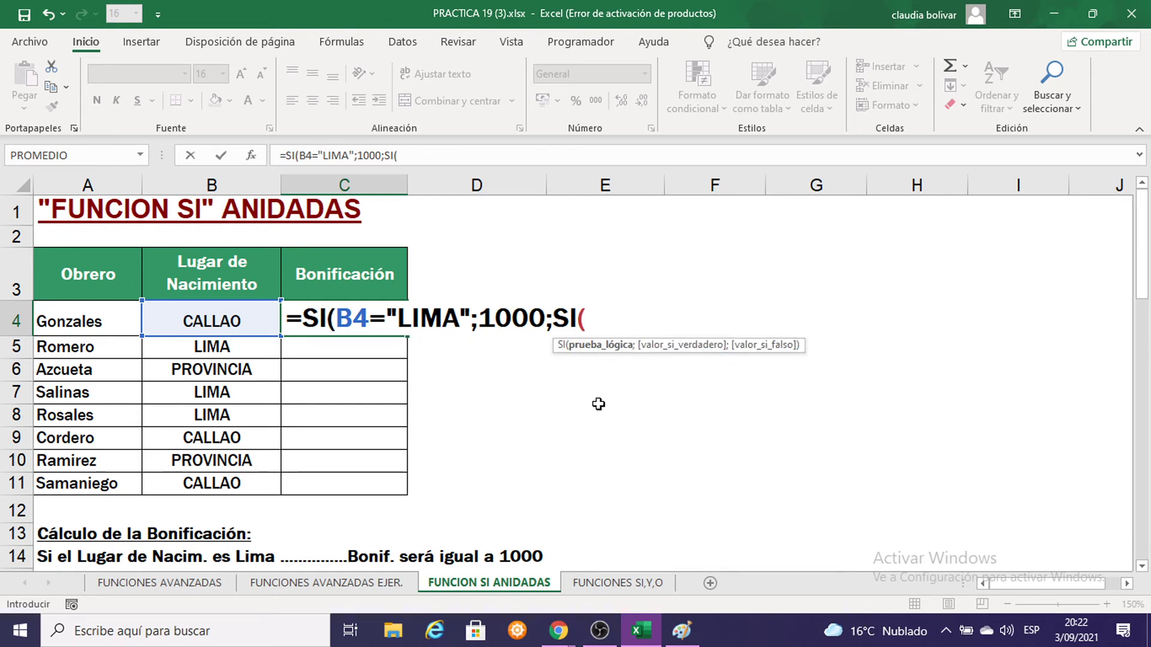
pyautogui.click(207, 310)
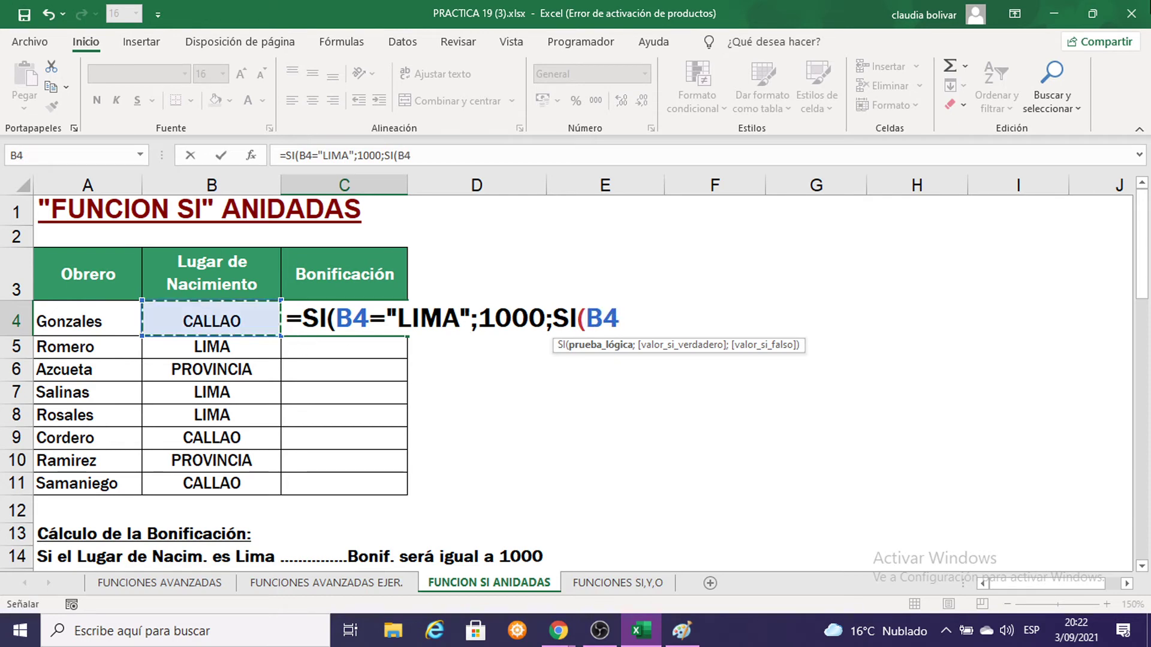
pyautogui.write('=')
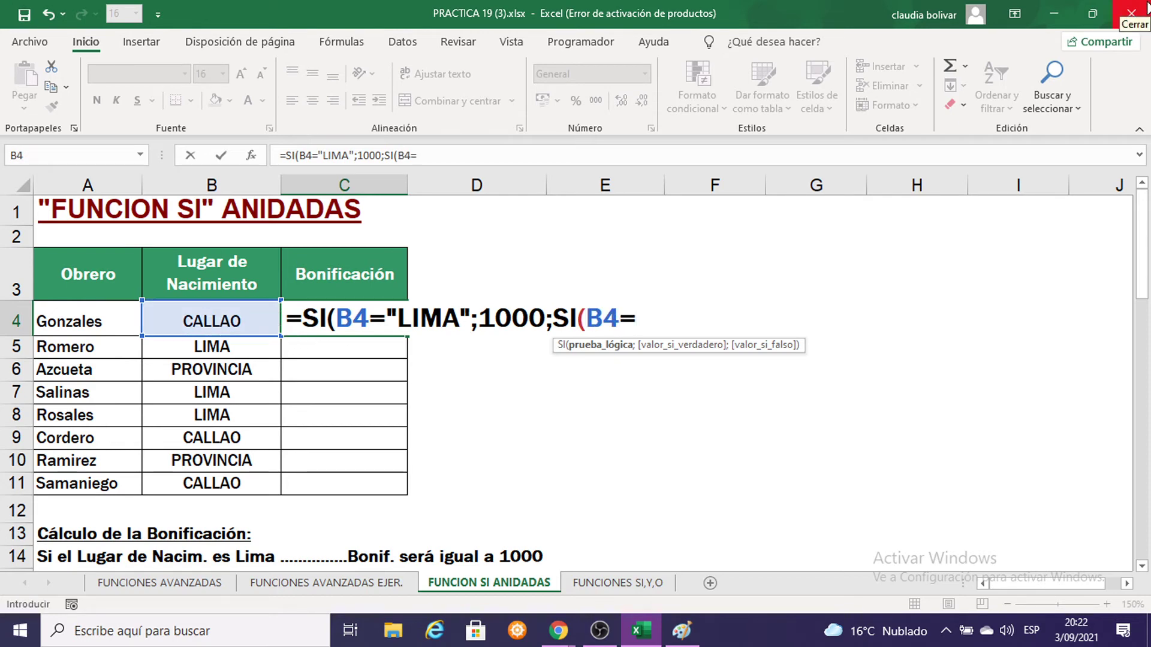
pyautogui.write('"')
pyautogui.scroll(-2, 386, 467)
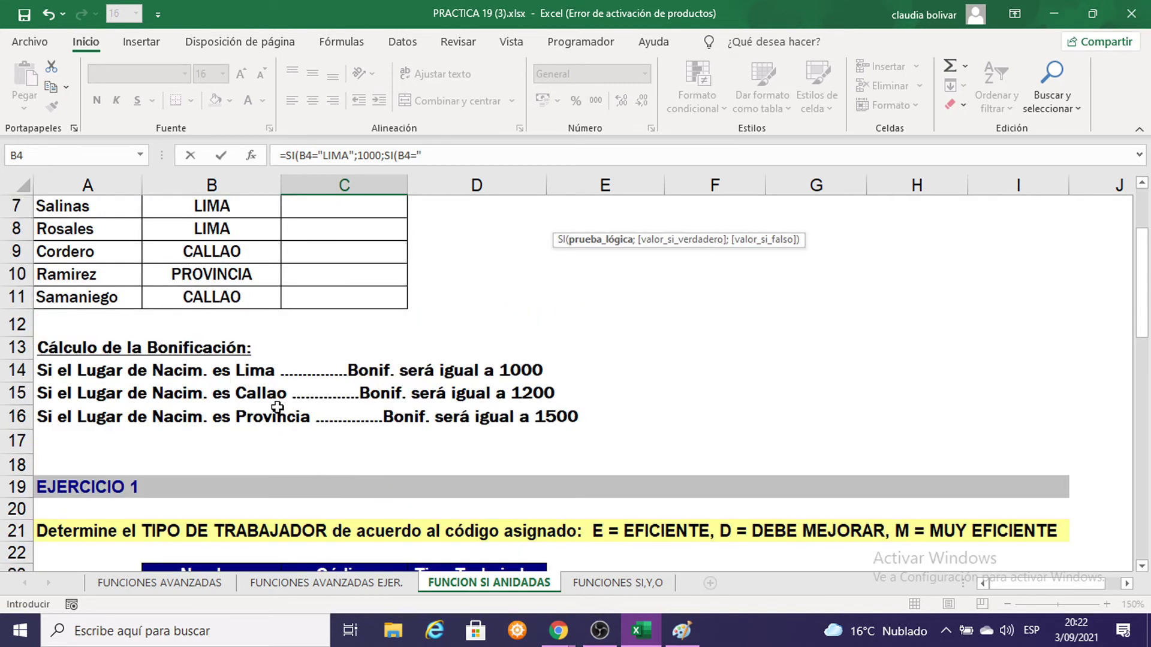
pyautogui.scroll(2, 831, 346)
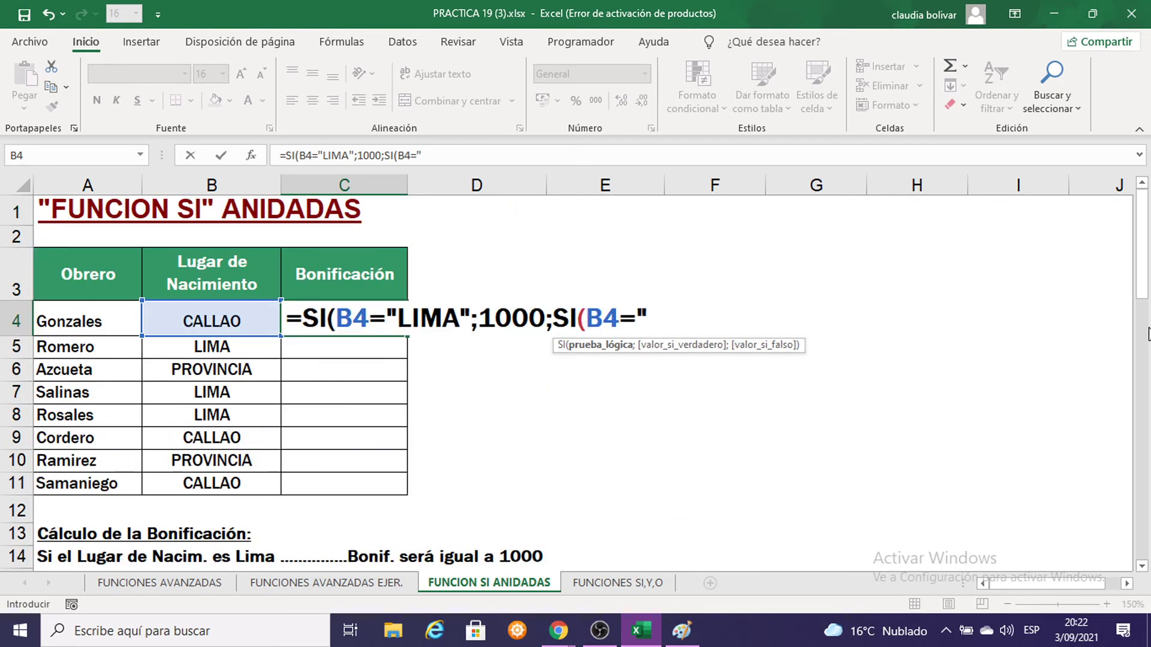
pyautogui.write('CALLA')
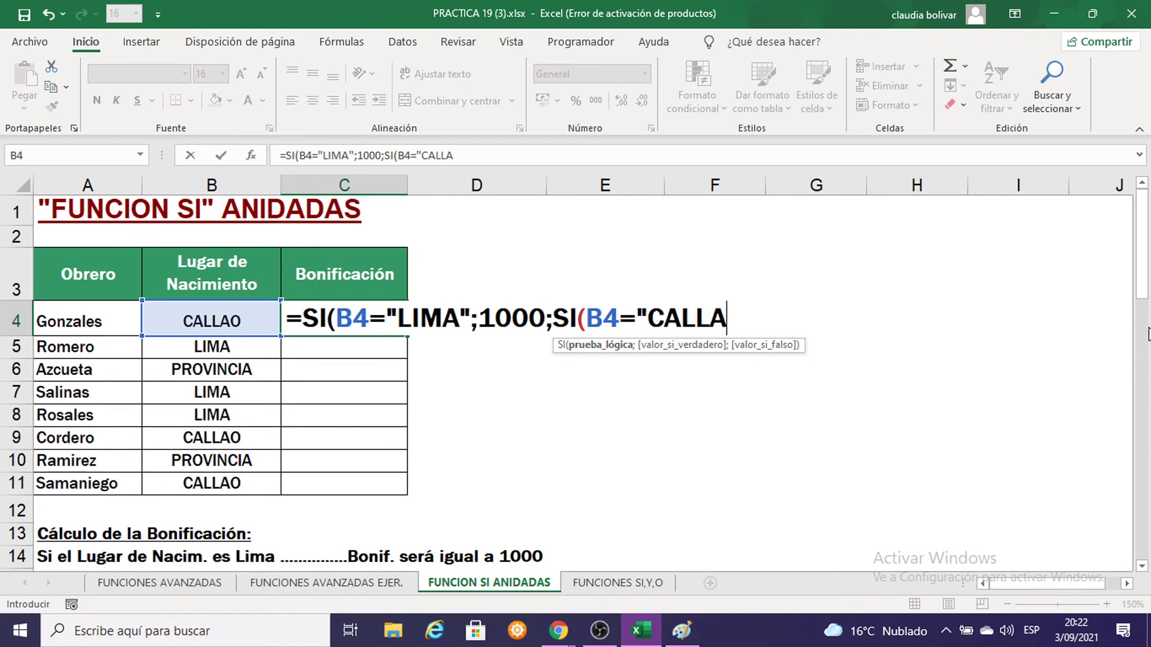
pyautogui.write('O"')
pyautogui.write(';')
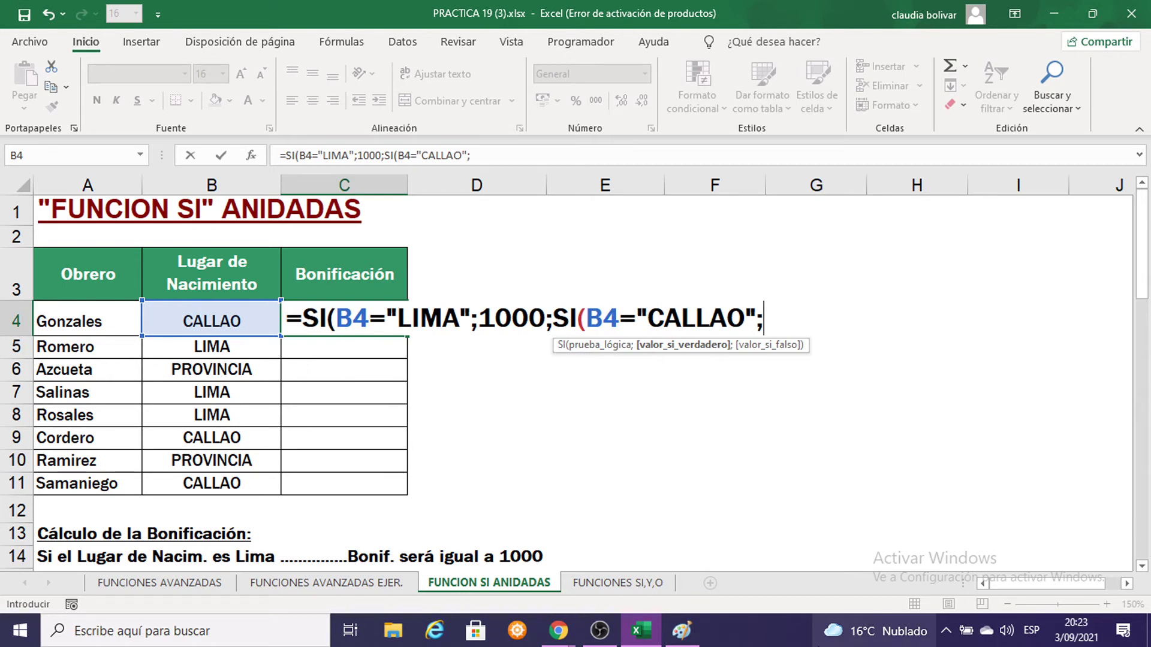
pyautogui.click(681, 630)
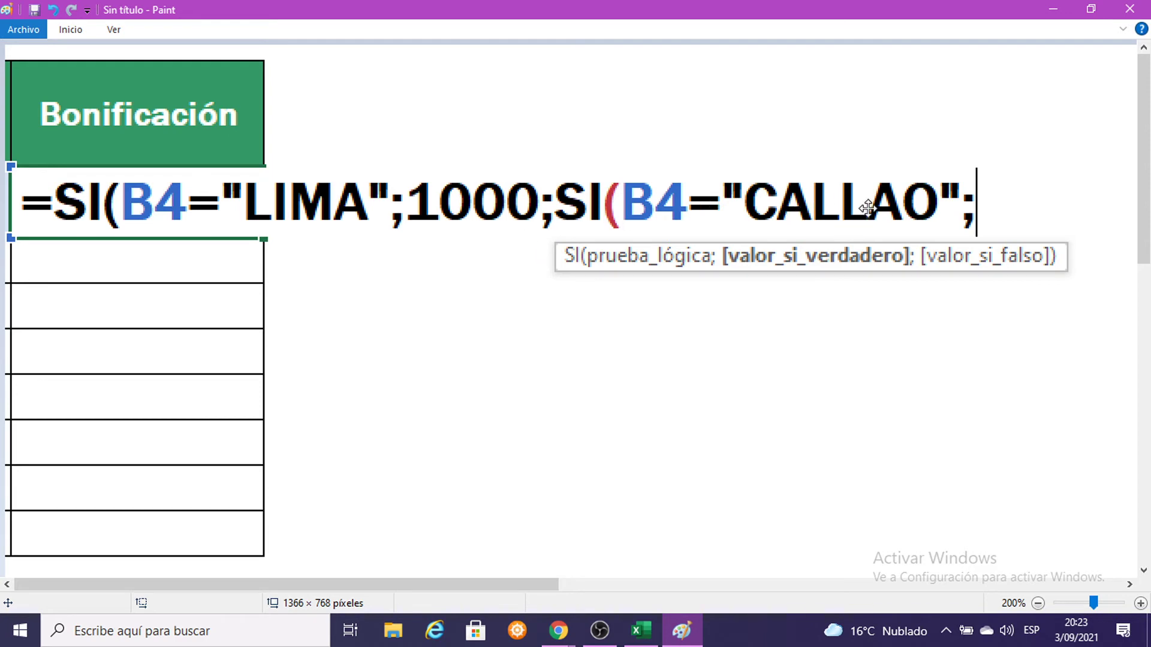
# Add 1200 for CALLAO and start a third nested SI(B4=" comparison in C4
pyautogui.click(1054, 8)
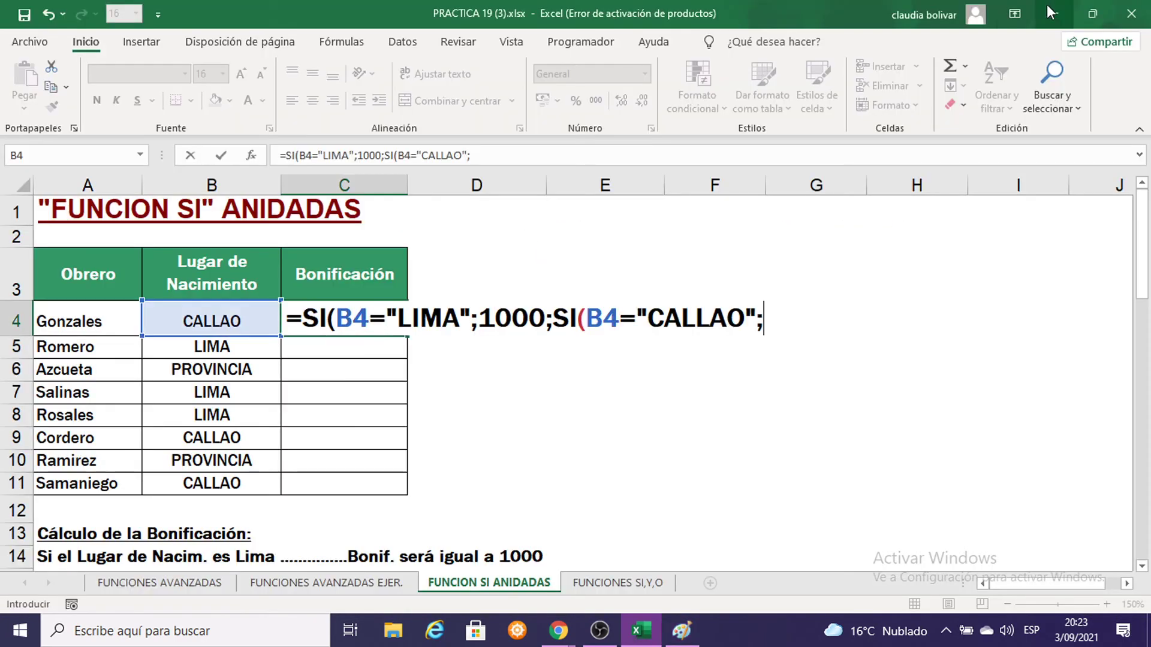
pyautogui.write('1200')
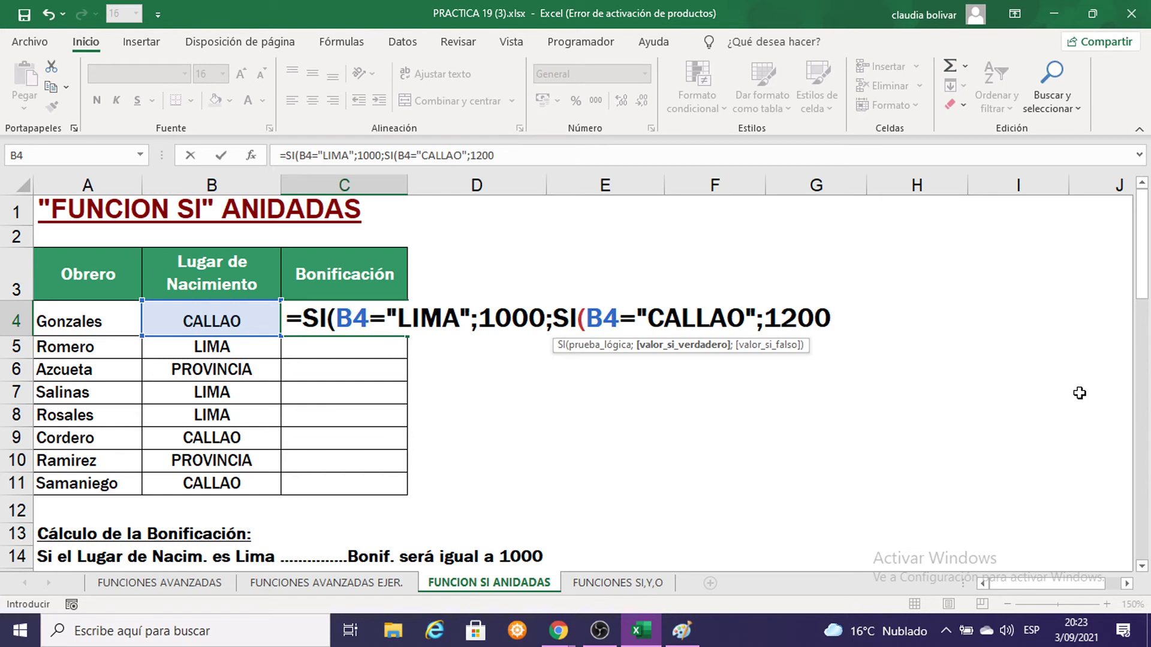
pyautogui.write(';')
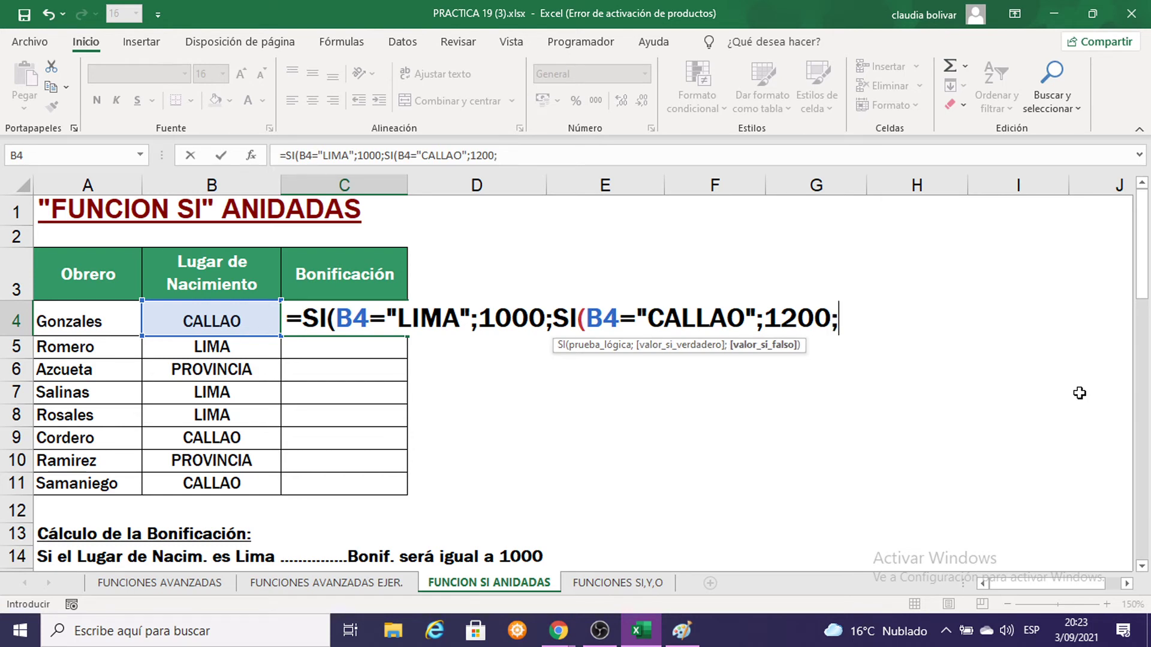
pyautogui.write('SI(')
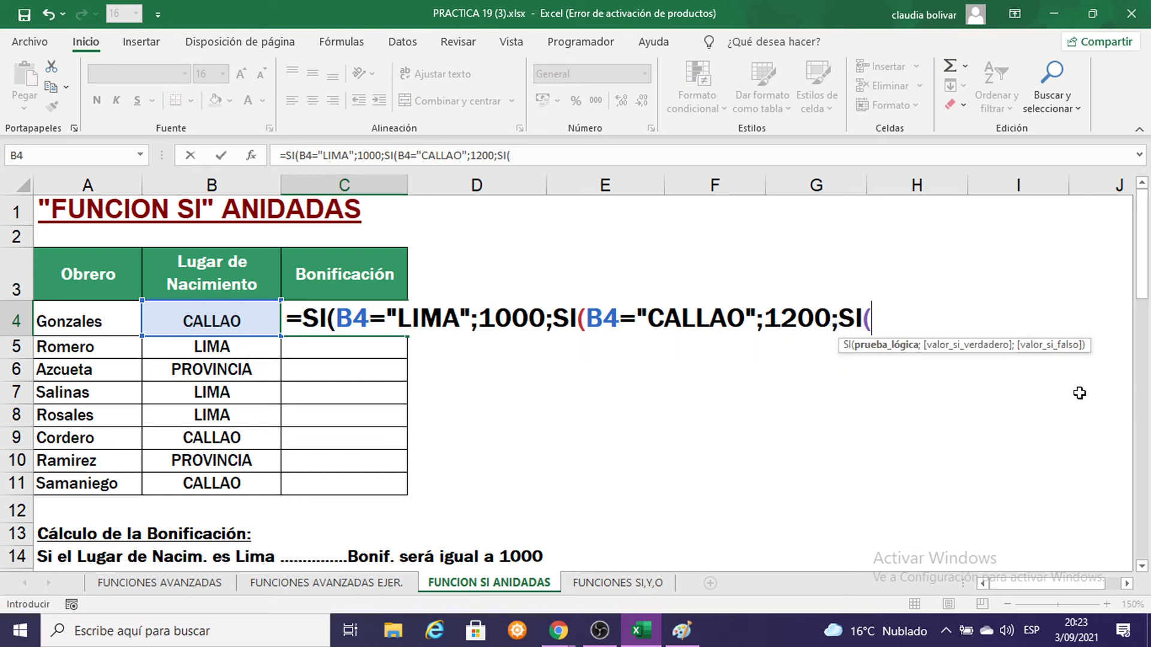
pyautogui.click(216, 318)
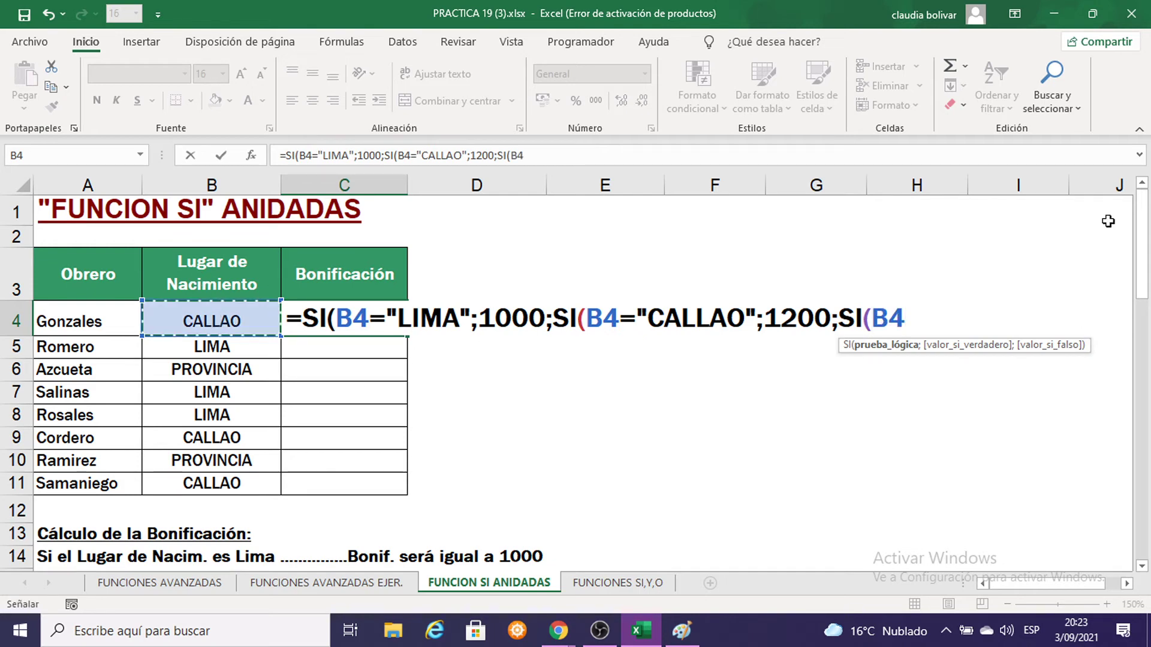
pyautogui.write('="')
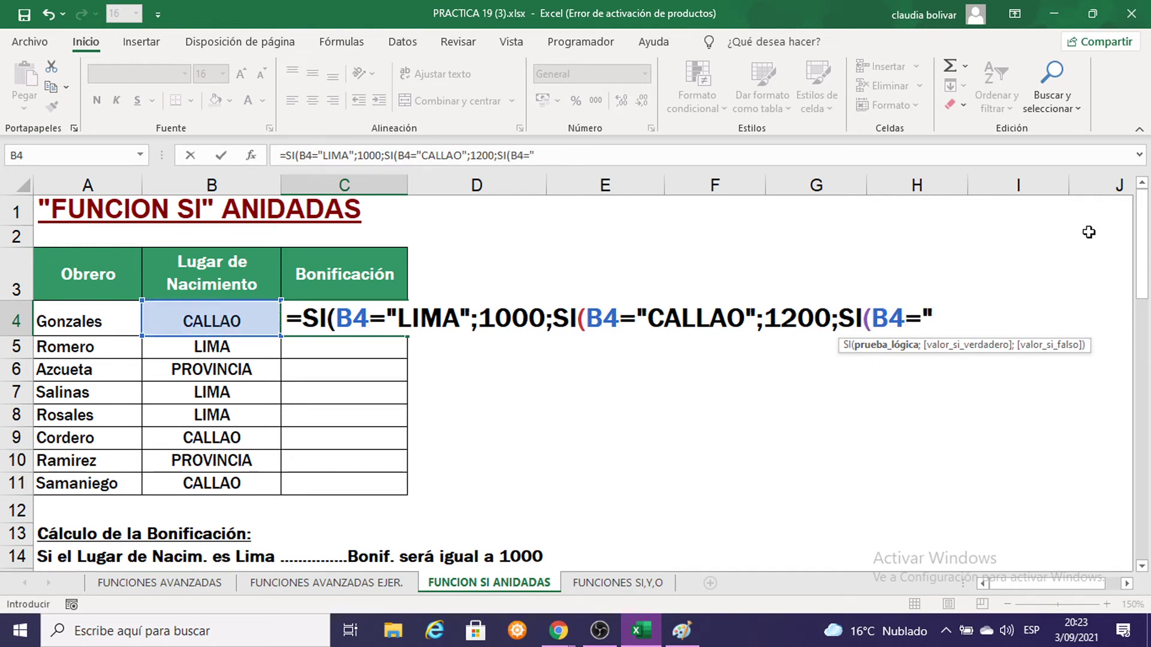
pyautogui.scroll(-2, 626, 512)
pyautogui.scroll(-1, 626, 512)
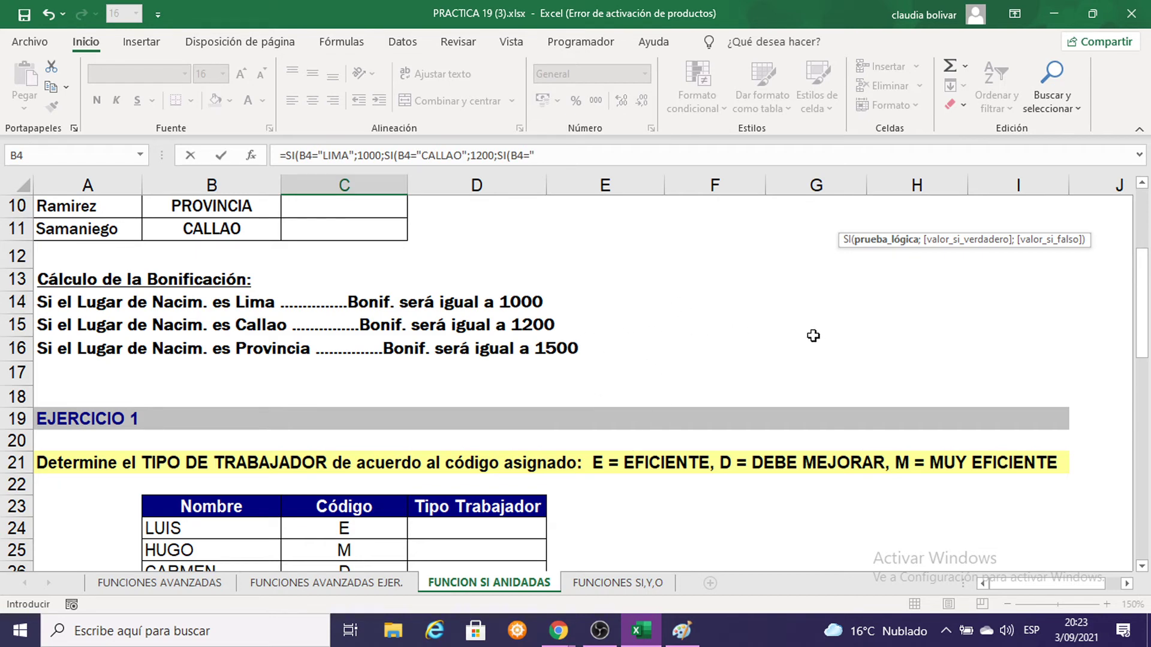
# Finish C4's nested SI with PROVINCIA returning 1500, closing all parentheses, and commit it
pyautogui.scroll(1, 813, 335)
pyautogui.scroll(1, 813, 335)
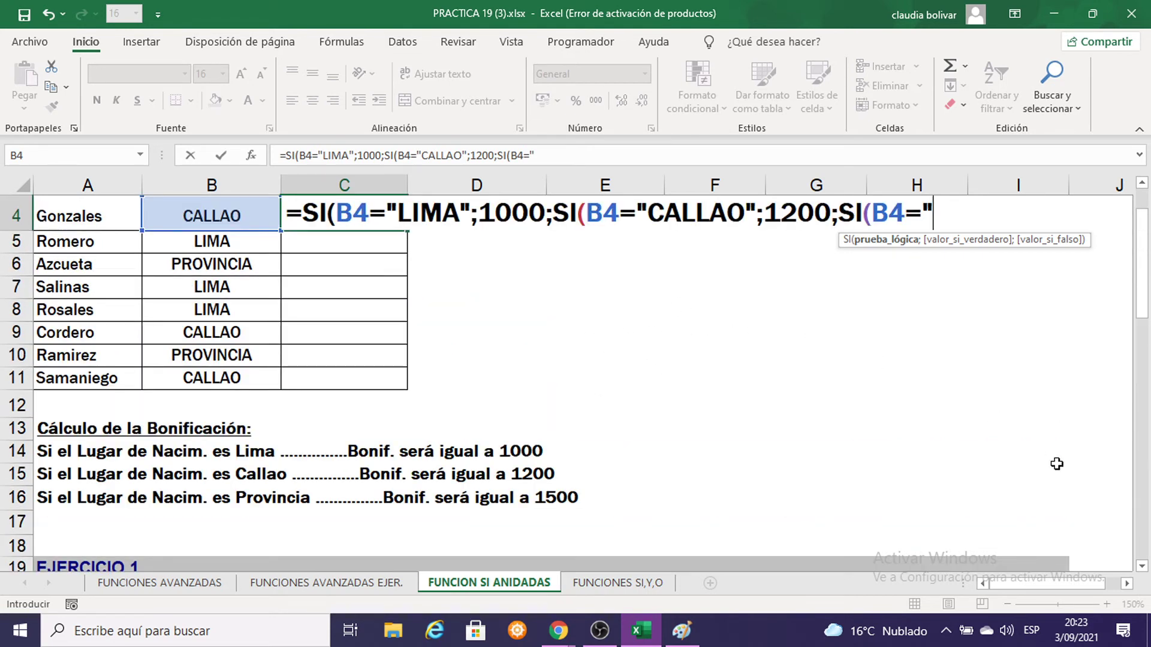
pyautogui.write('PROVIN')
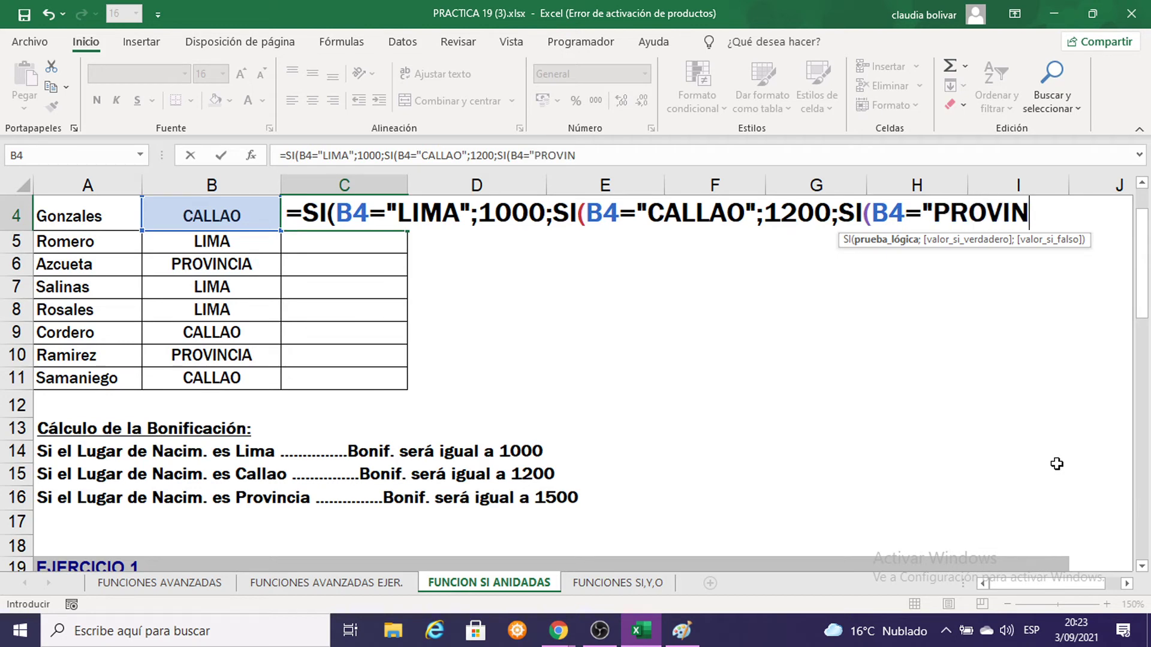
pyautogui.write('CIA')
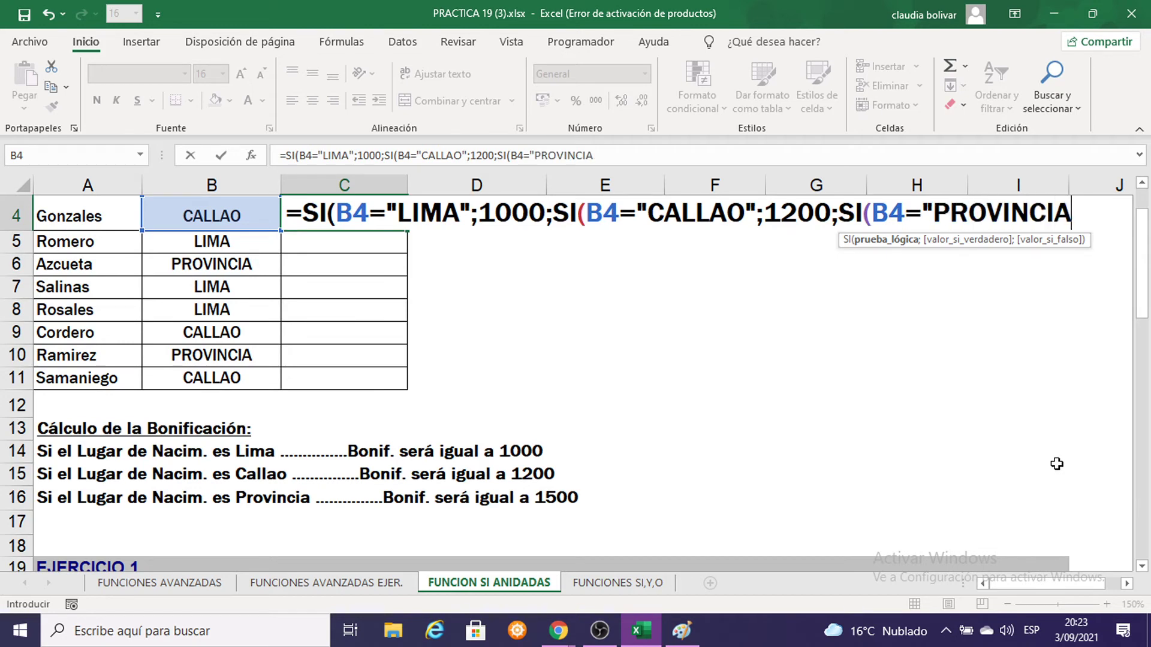
pyautogui.write('";')
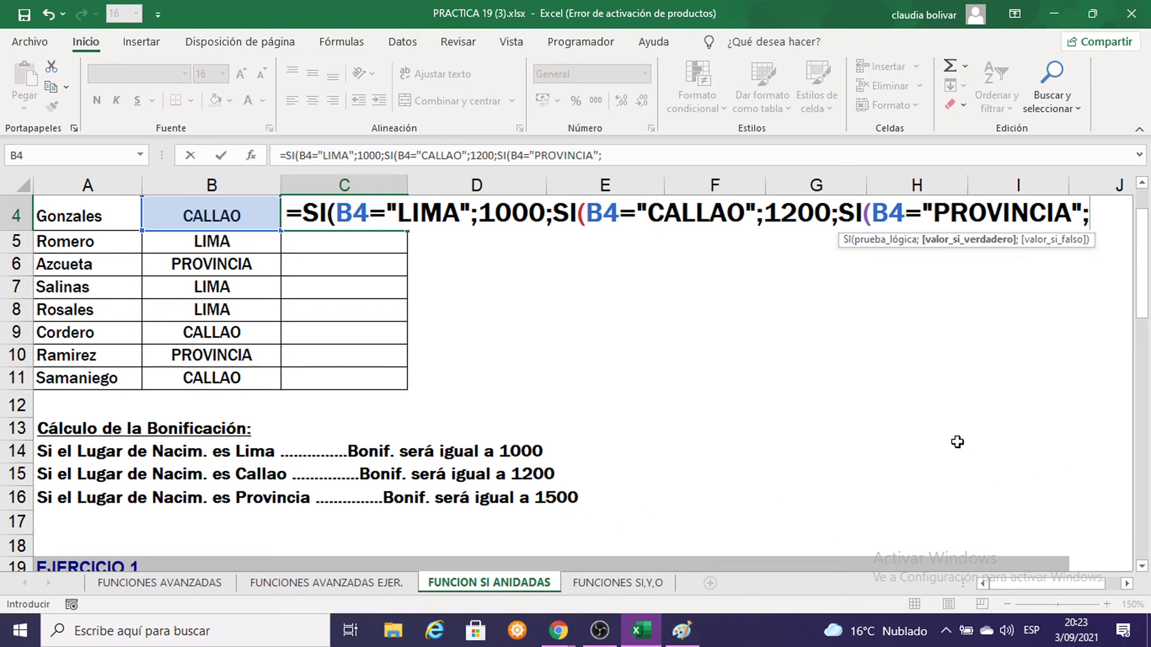
pyautogui.write('15')
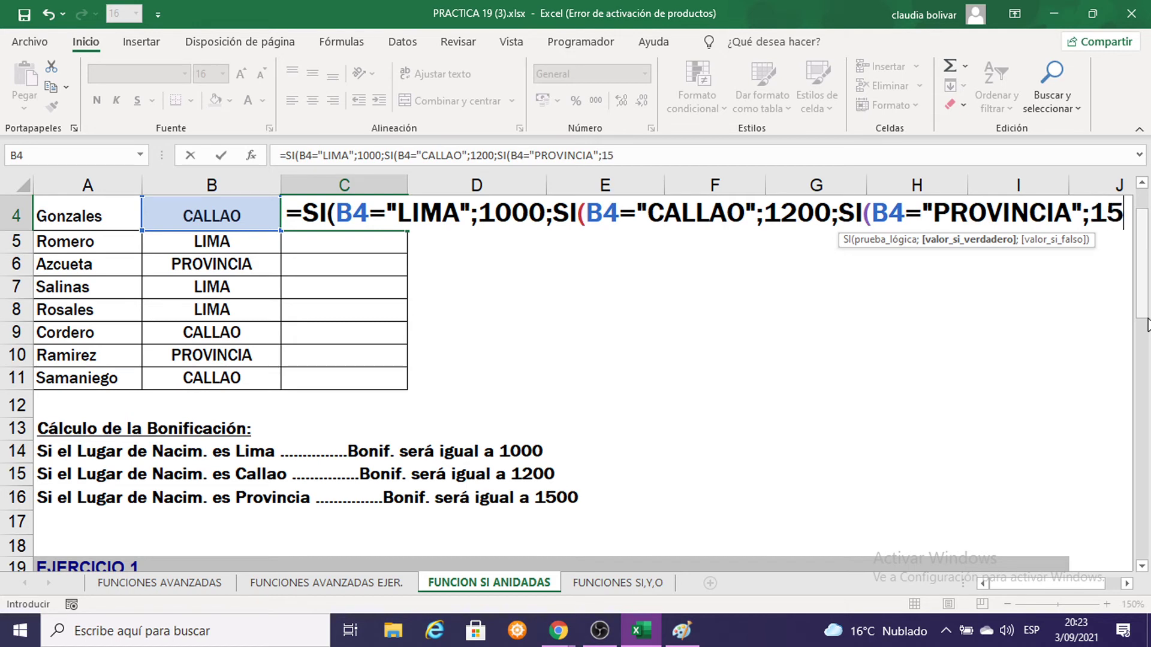
pyautogui.write('00')
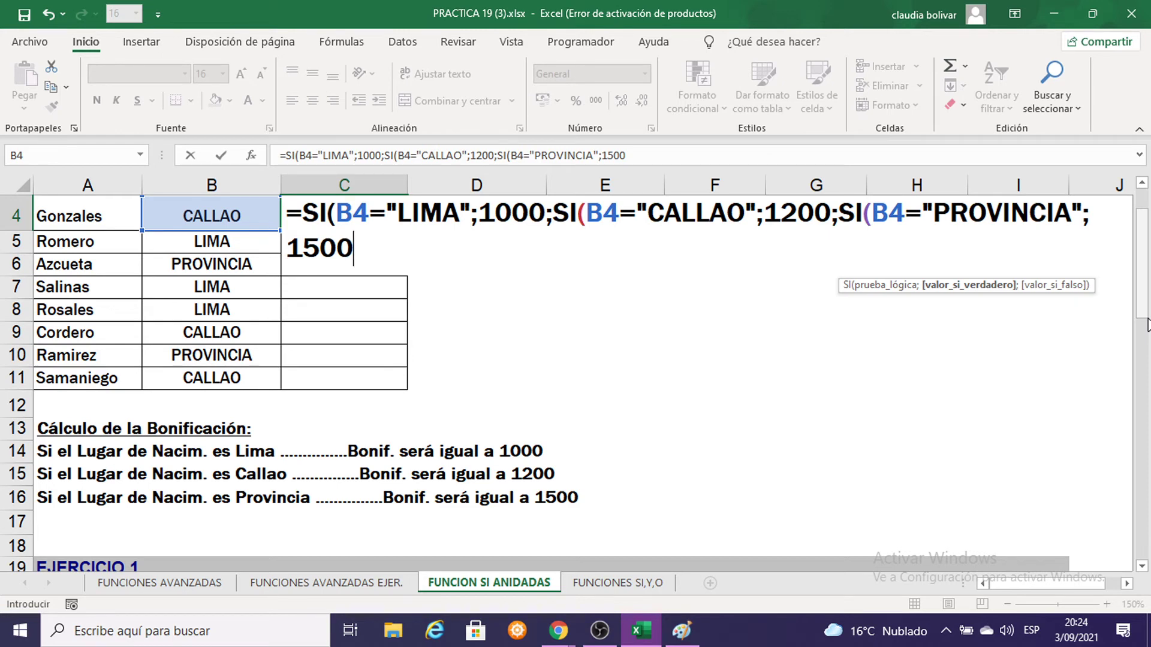
pyautogui.write(')')
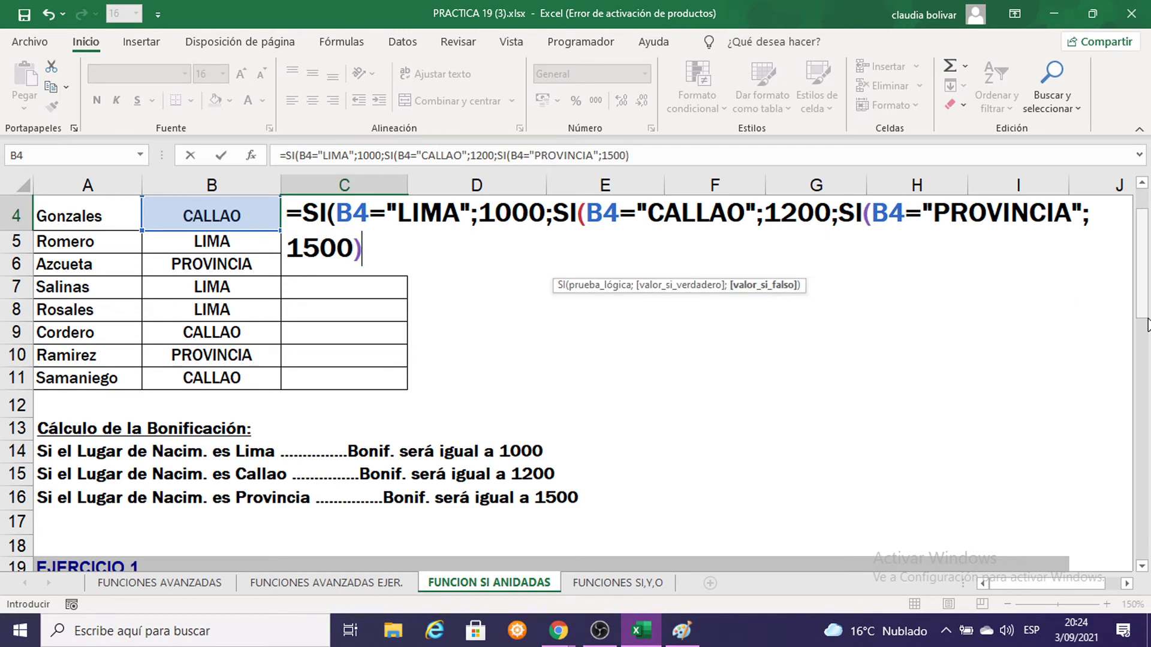
pyautogui.write('))')
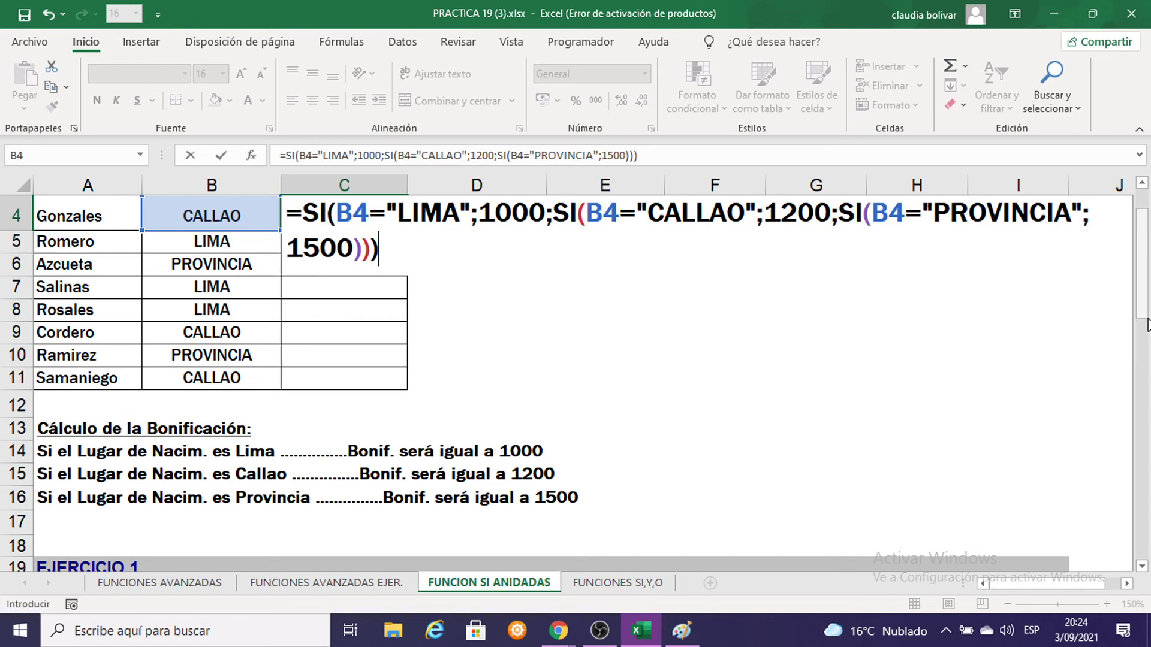
pyautogui.press('Return')
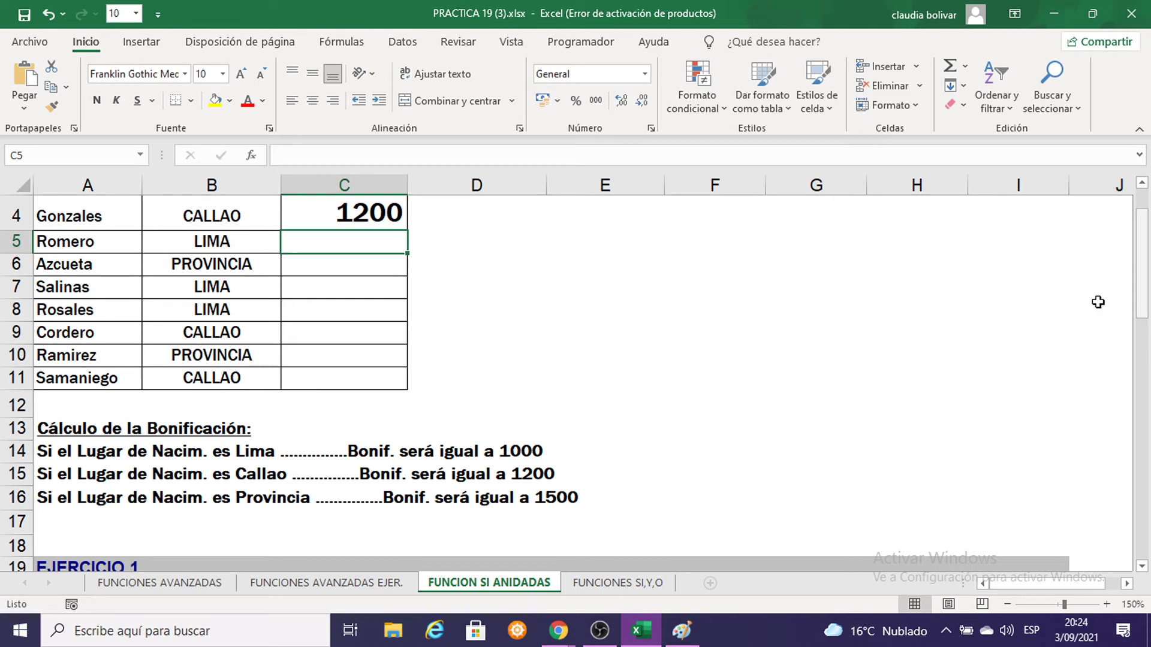
# Copy the C4 bonus formula down the Bonificación column through C11
pyautogui.click(368, 213)
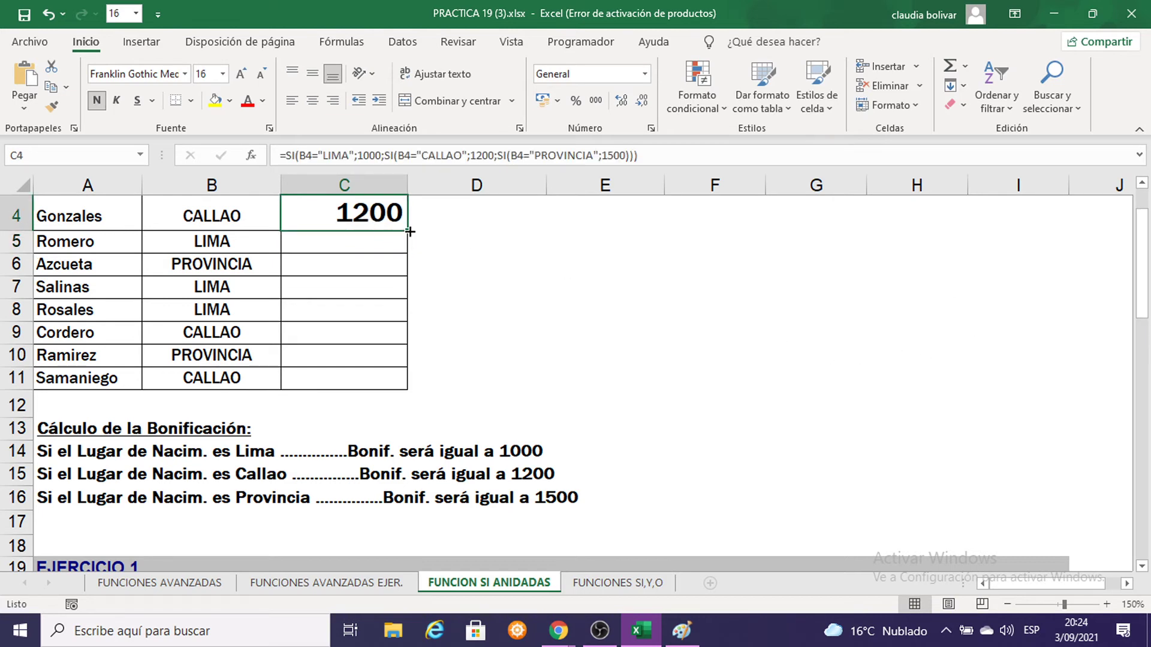
pyautogui.moveTo(407, 230)
pyautogui.mouseDown()
pyautogui.moveTo(401, 401)
pyautogui.moveTo(402, 342)
pyautogui.mouseUp()
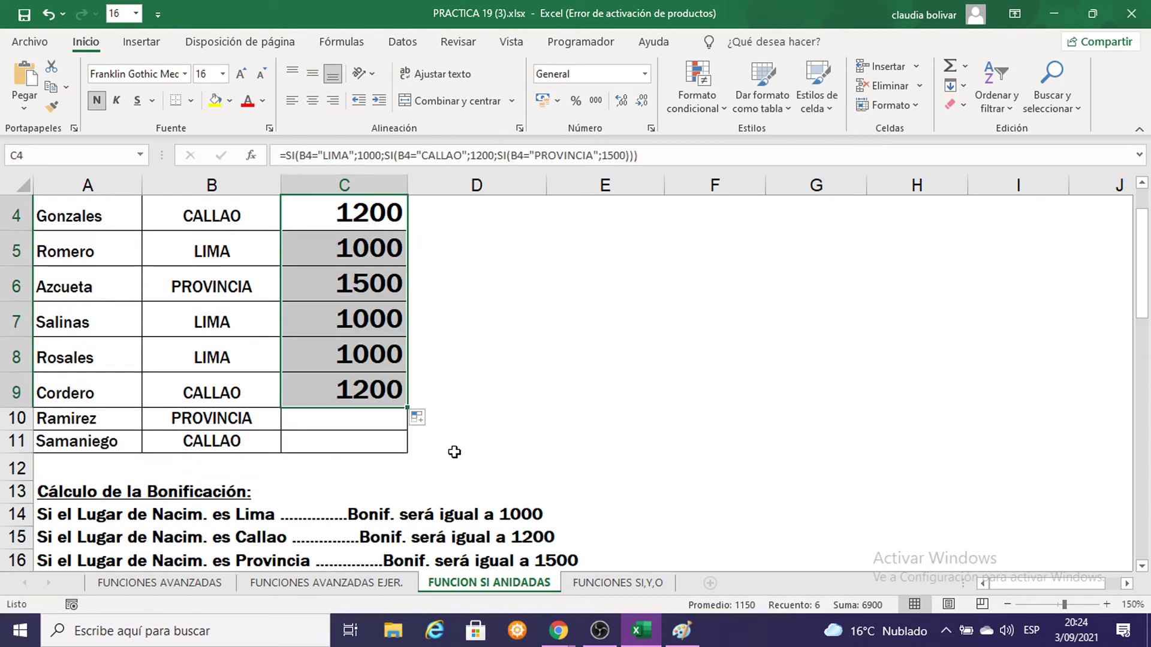
pyautogui.click(399, 398)
pyautogui.moveTo(413, 406); pyautogui.dragTo(413, 443)
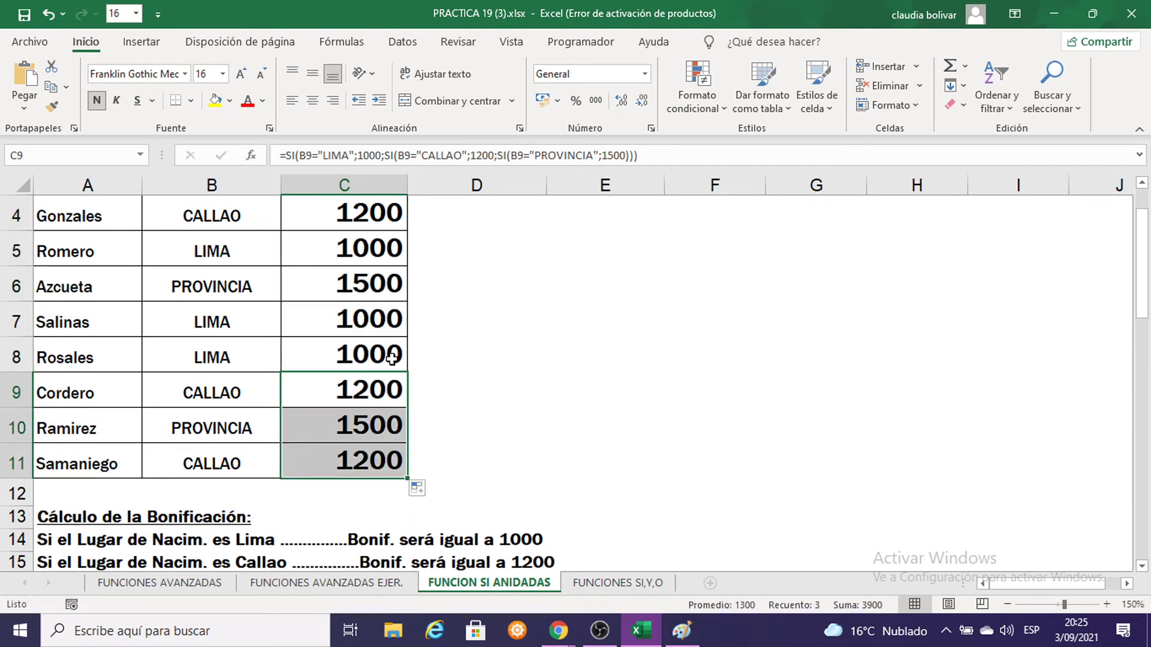
# Review the filled bonuses, such as Azcueta's 1500 and Gonzales's row
pyautogui.click(12, 286)
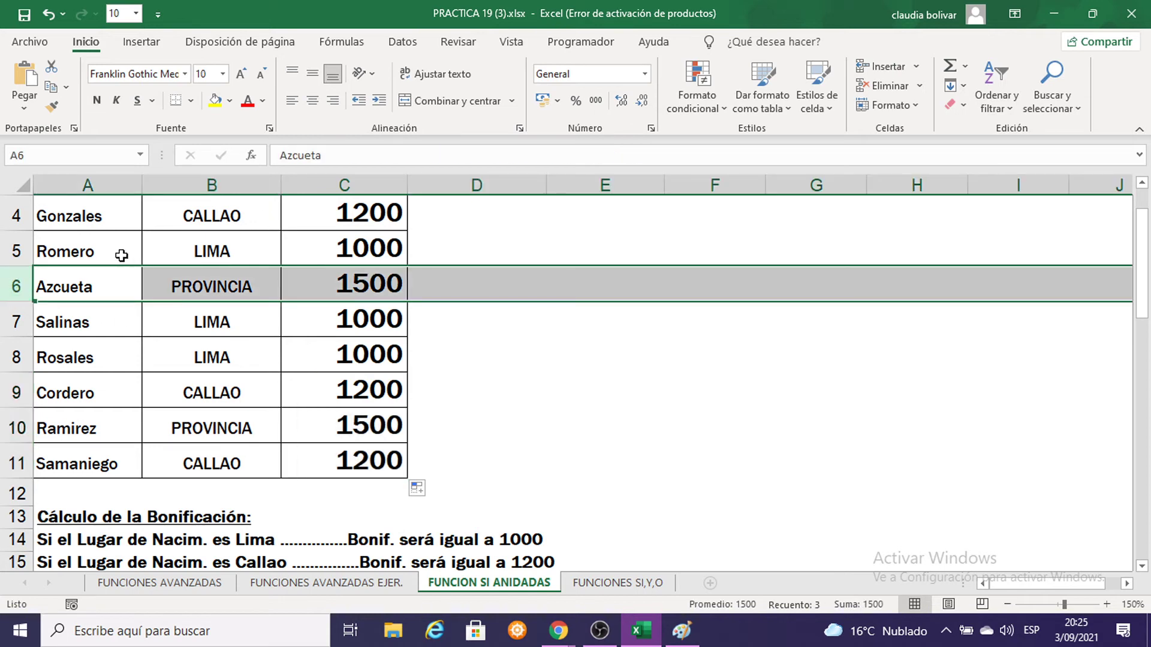
pyautogui.click(16, 215)
pyautogui.scroll(1, 258, 256)
pyautogui.scroll(-2, 268, 262)
pyautogui.scroll(-1, 290, 256)
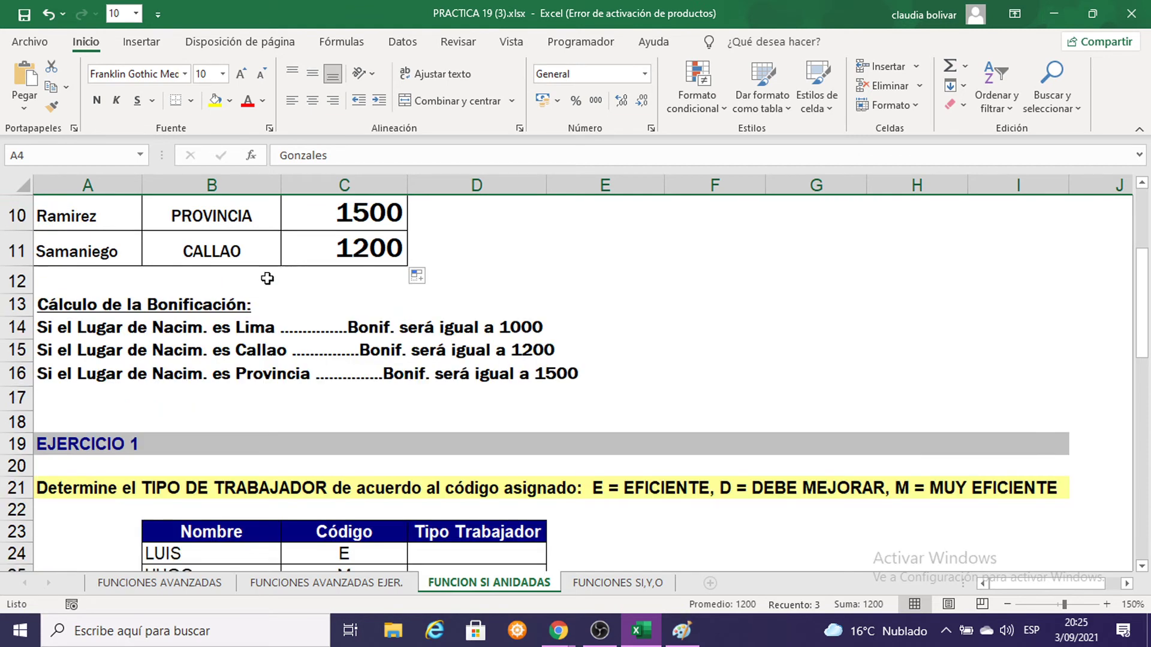
pyautogui.scroll(2, 290, 264)
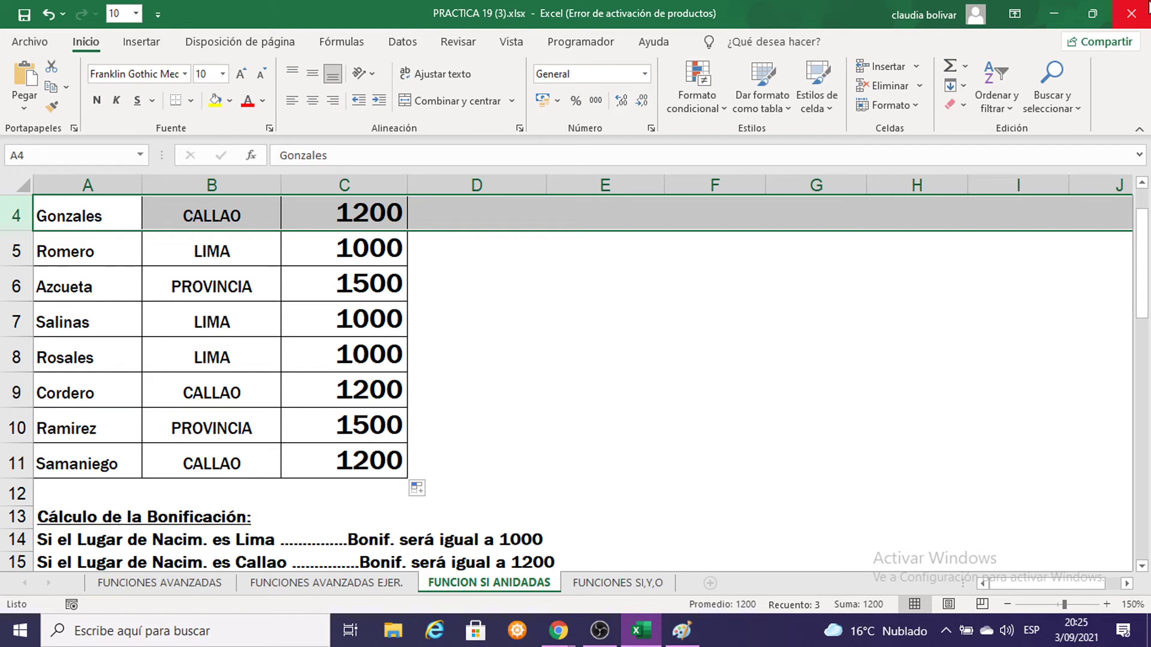
# Undo the bonus fill and trim C4's formula back toward its first condition, =SI(B4=
pyautogui.hotkey('ctrl', 'z')
pyautogui.hotkey('ctrl', 'z')
pyautogui.hotkey('ctrl', 'z')
pyautogui.hotkey('ctrl', 'z')
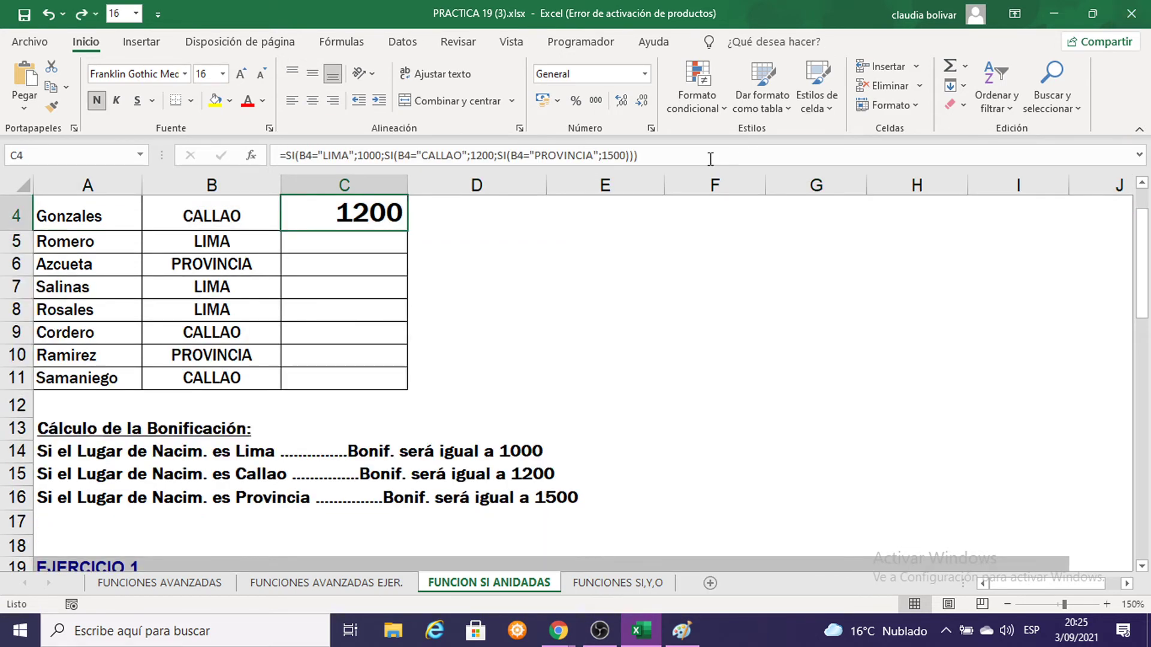
pyautogui.doubleClick(380, 219)
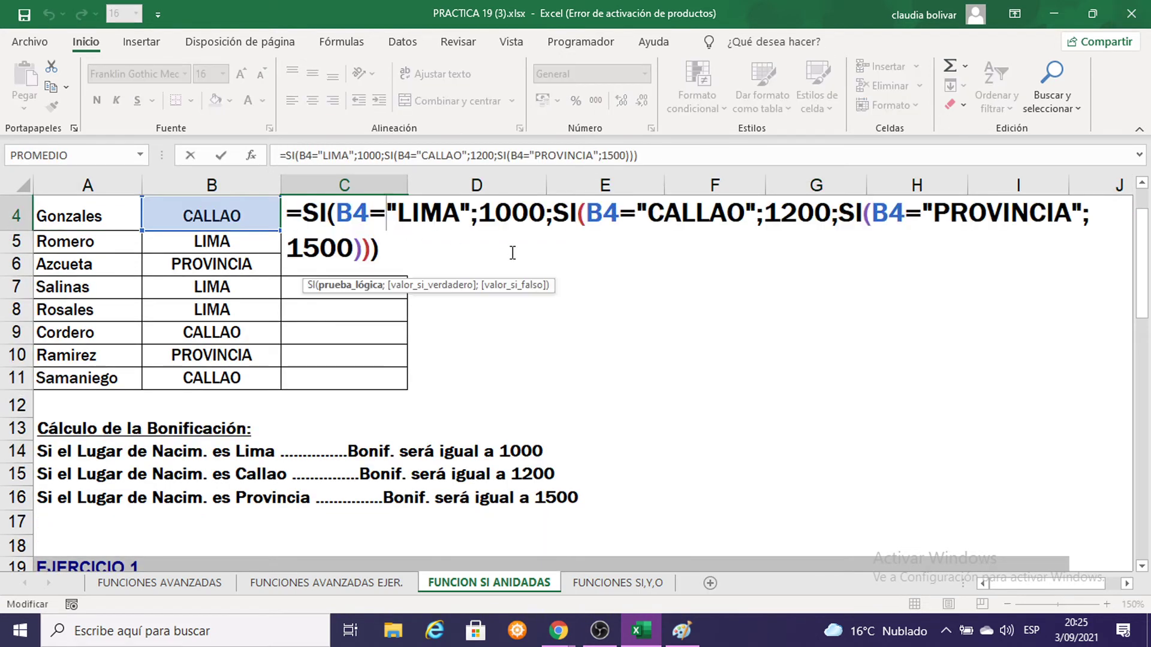
pyautogui.click(402, 244)
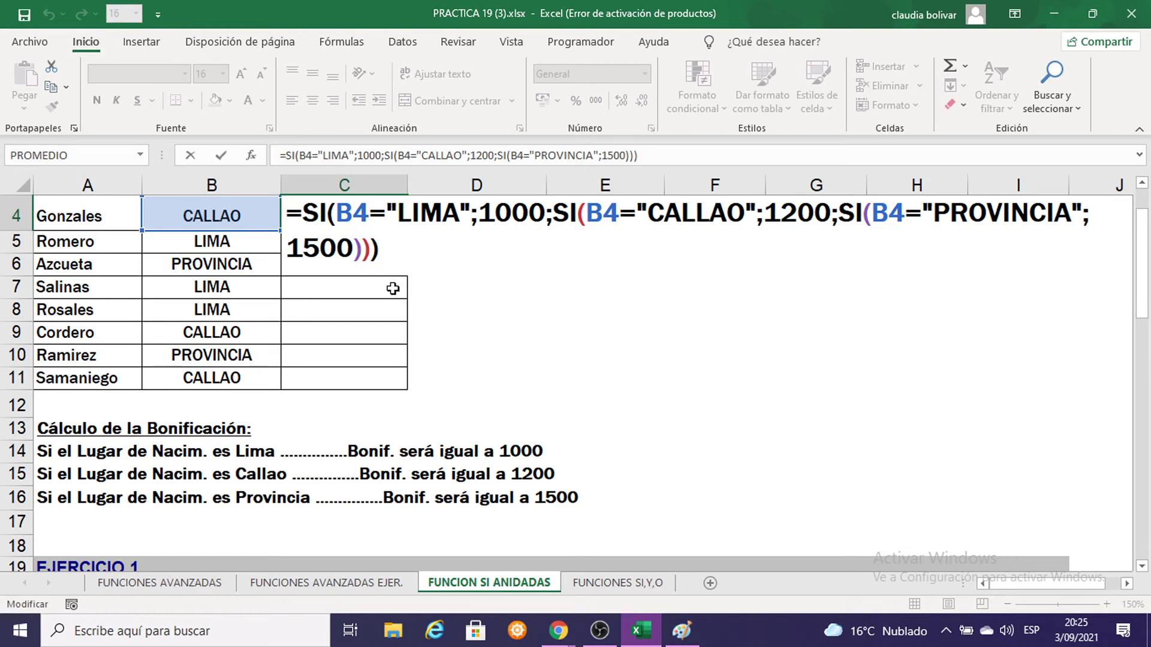
pyautogui.scroll(1, 391, 288)
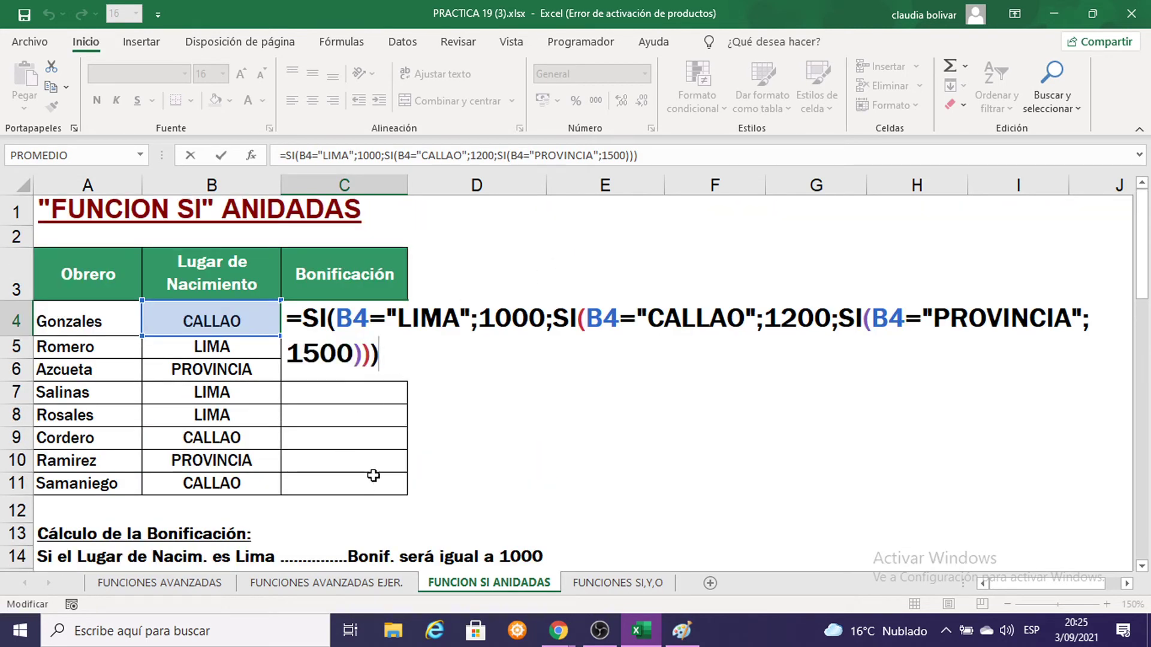
pyautogui.press('BackSpace')
pyautogui.press('BackSpace')
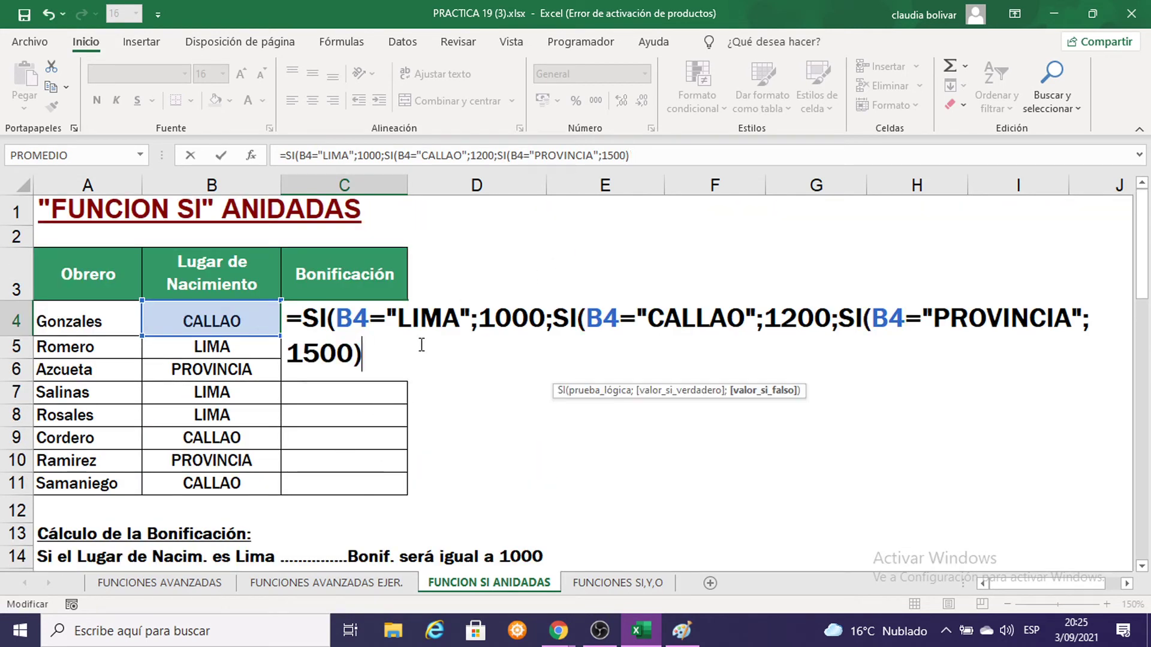
pyautogui.press('BackSpace')
pyautogui.press('BackSpace')
pyautogui.press('BackSpace')
pyautogui.press('BackSpace')
pyautogui.press('BackSpace')
pyautogui.press('BackSpace')
pyautogui.press('BackSpace')
pyautogui.press('BackSpace')
pyautogui.press('BackSpace')
pyautogui.press('BackSpace')
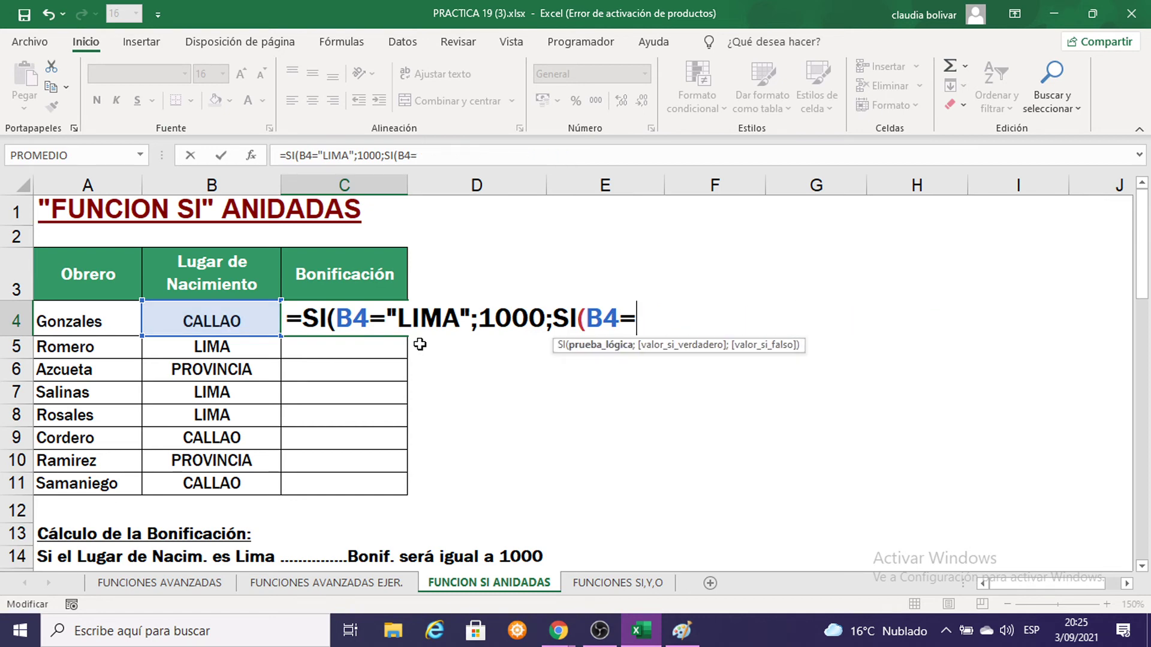
pyautogui.press('BackSpace')
pyautogui.press('BackSpace')
pyautogui.press('BackSpace')
pyautogui.press('BackSpace')
pyautogui.press('BackSpace')
pyautogui.press('BackSpace')
pyautogui.press('BackSpace')
pyautogui.press('BackSpace')
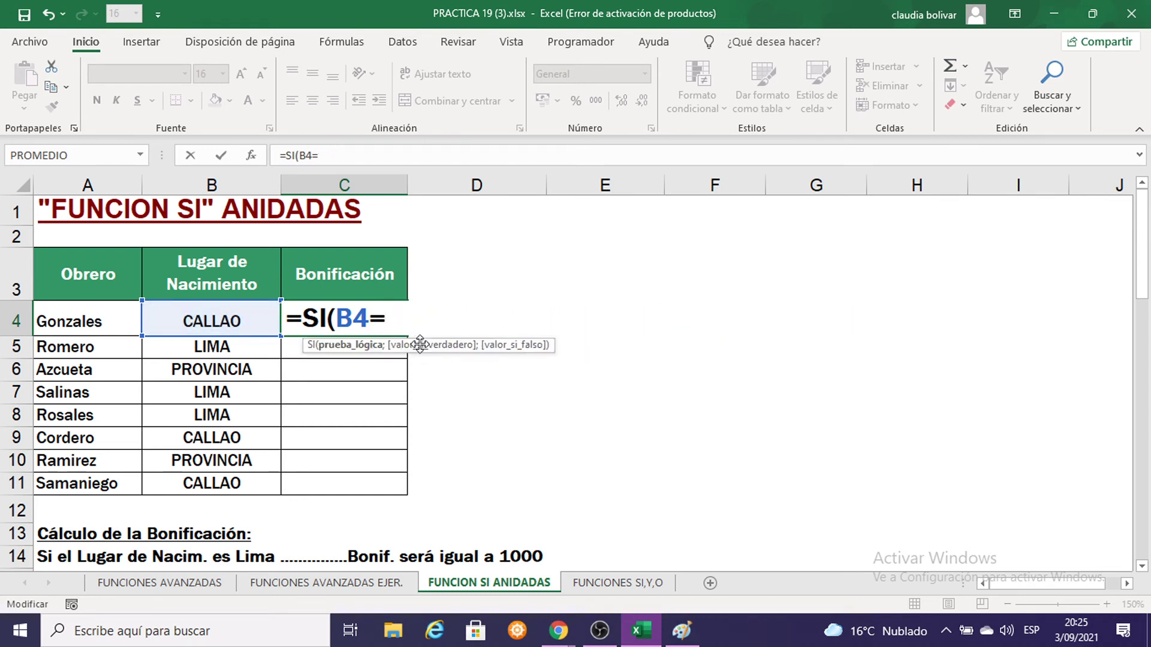
# Retype the first test, B4="LIMA" returning 1000, and start a nested SI on B4
pyautogui.write('"')
pyautogui.write('LIMA"')
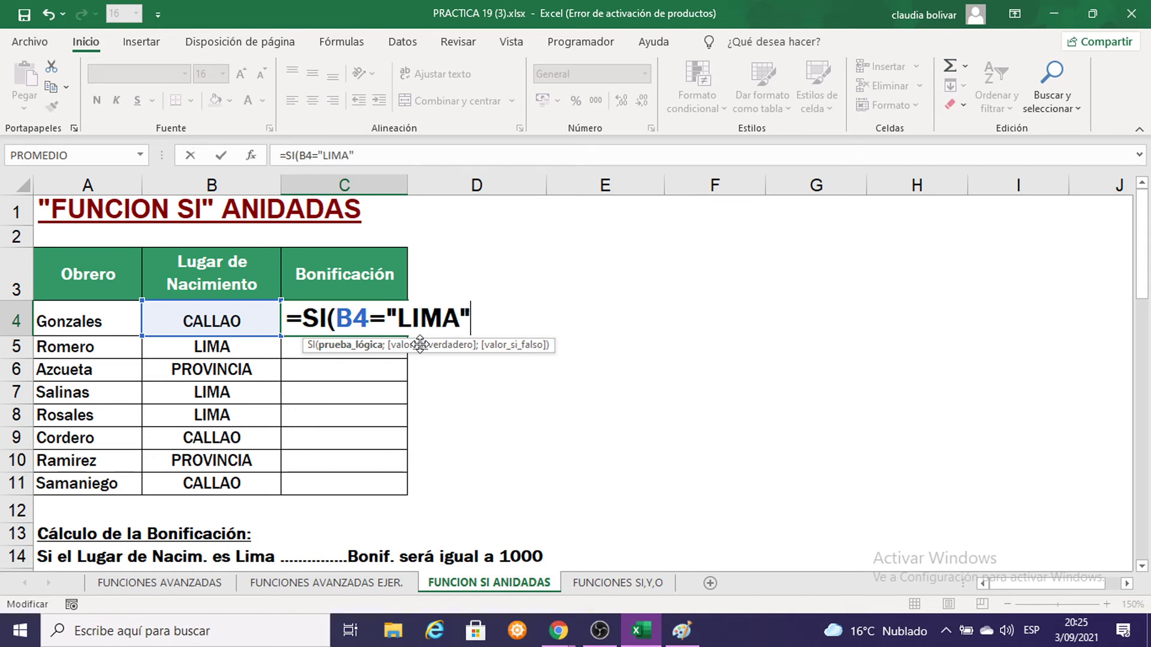
pyautogui.scroll(-2, 419, 345)
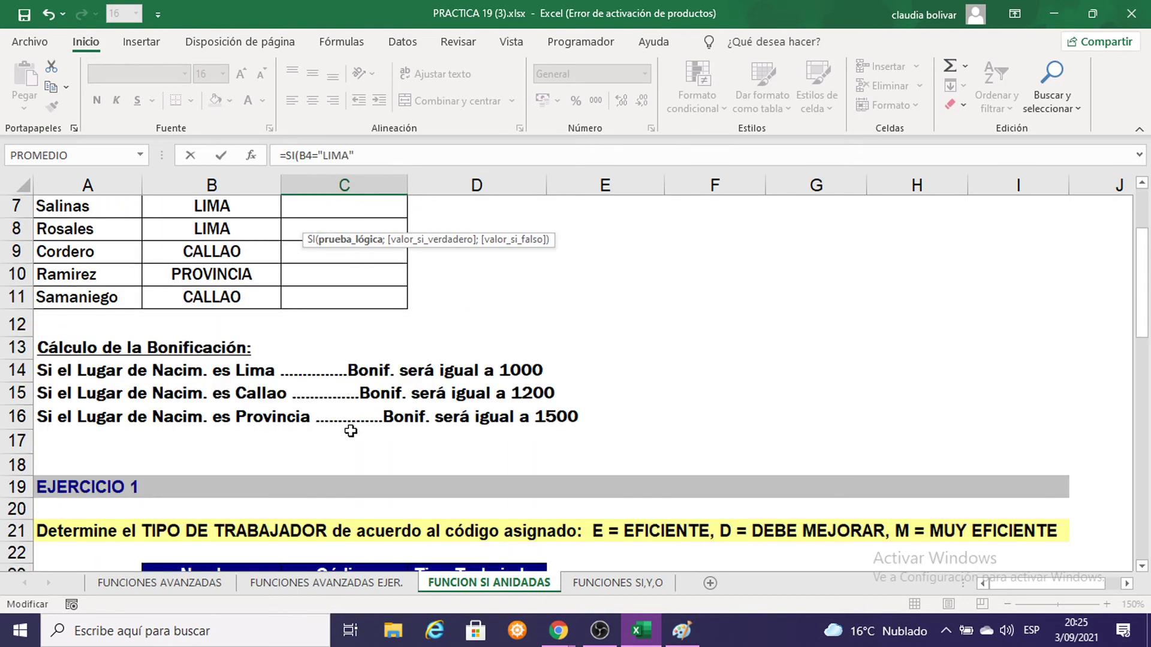
pyautogui.scroll(1, 683, 338)
pyautogui.scroll(1, 684, 337)
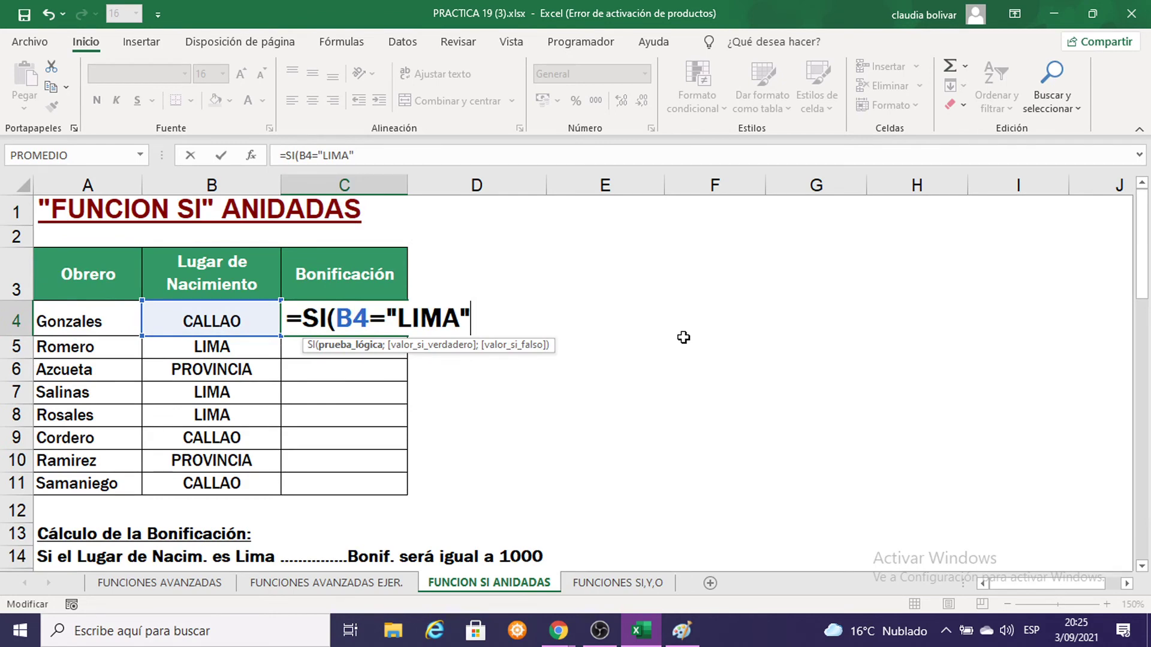
pyautogui.write(';100')
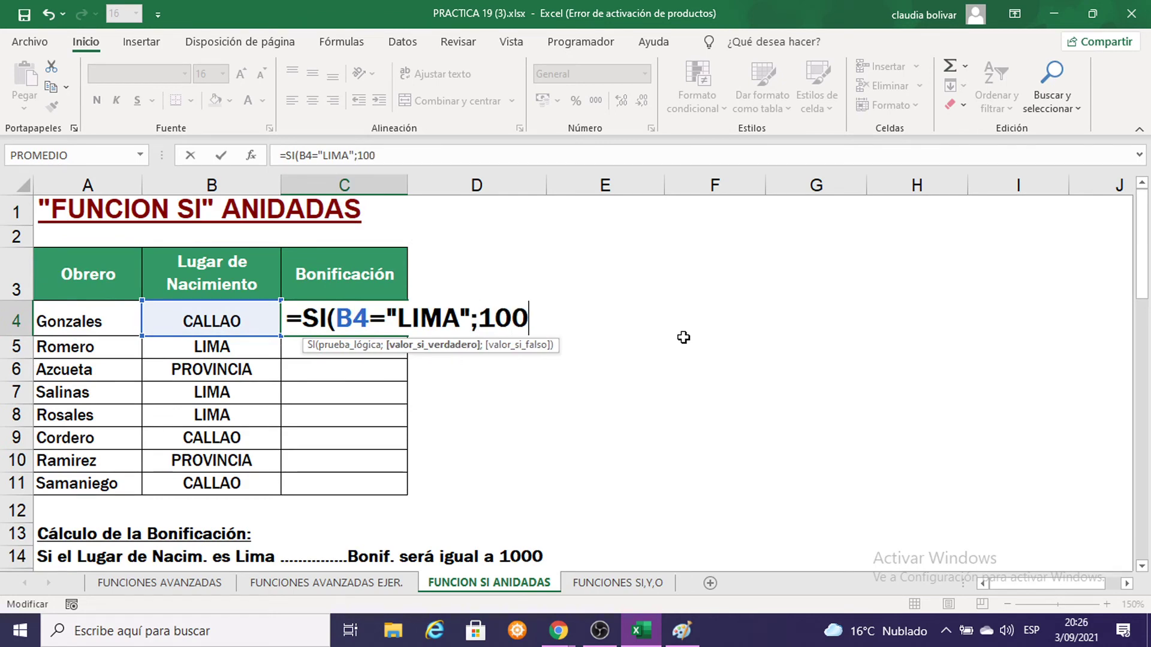
pyautogui.write('0')
pyautogui.write(';SI')
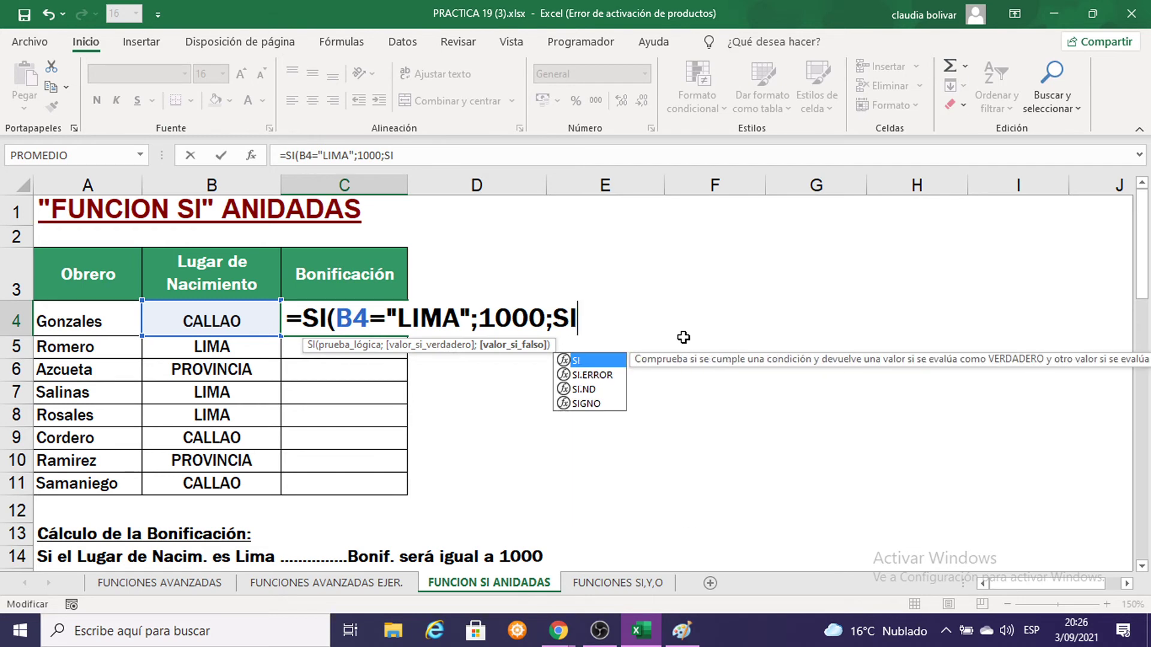
pyautogui.write('(')
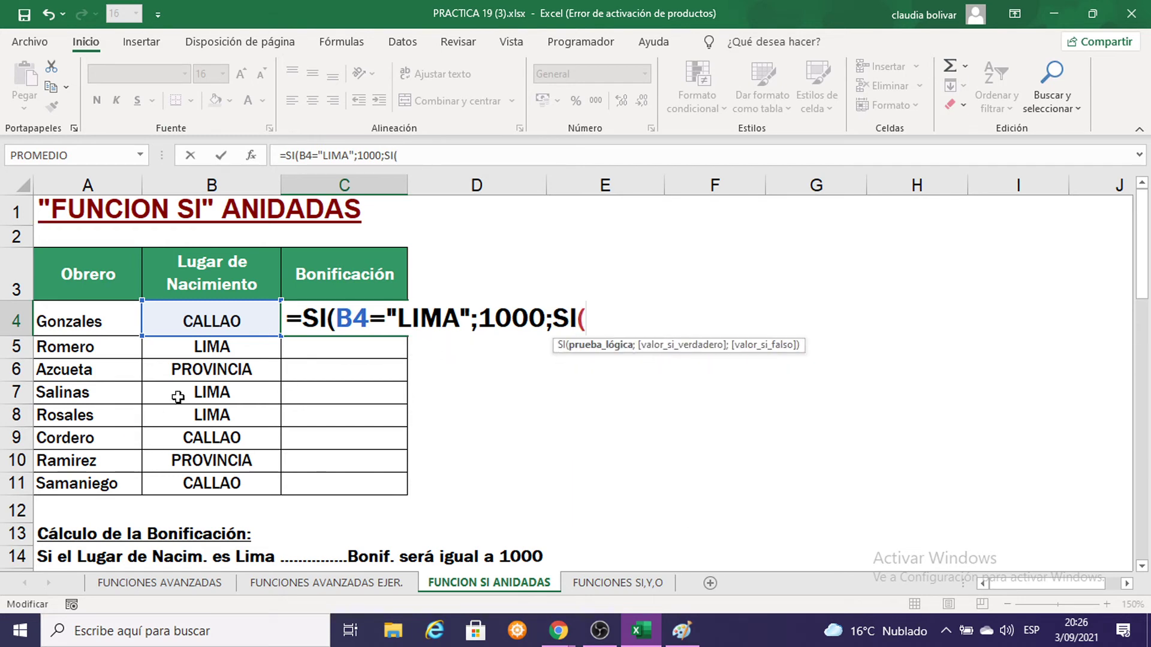
pyautogui.click(216, 316)
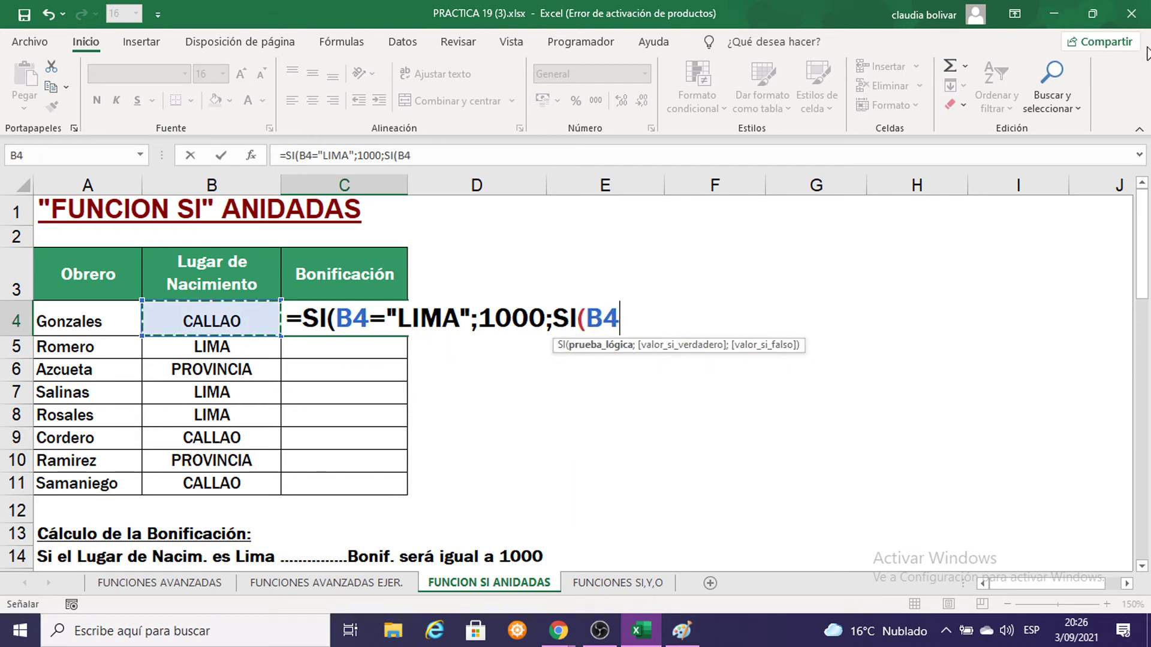
pyautogui.write('="')
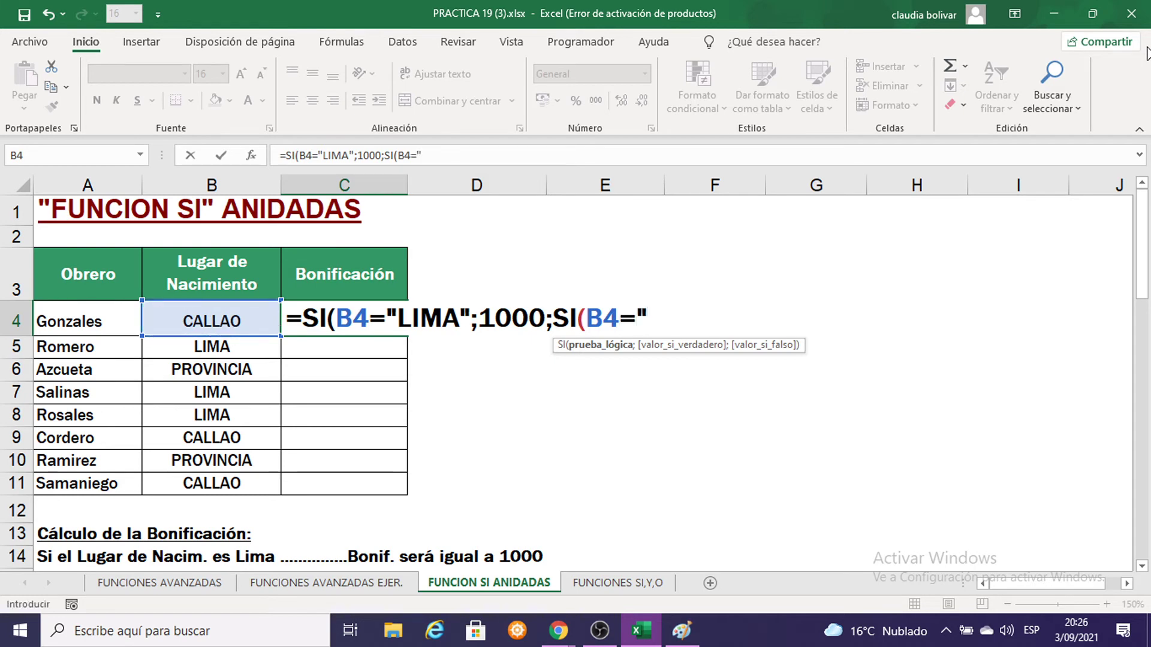
# Add CALLAO returning 1200 with 1500 as the fallback, closing both parentheses
pyautogui.scroll(-1, 621, 398)
pyautogui.scroll(-1, 621, 408)
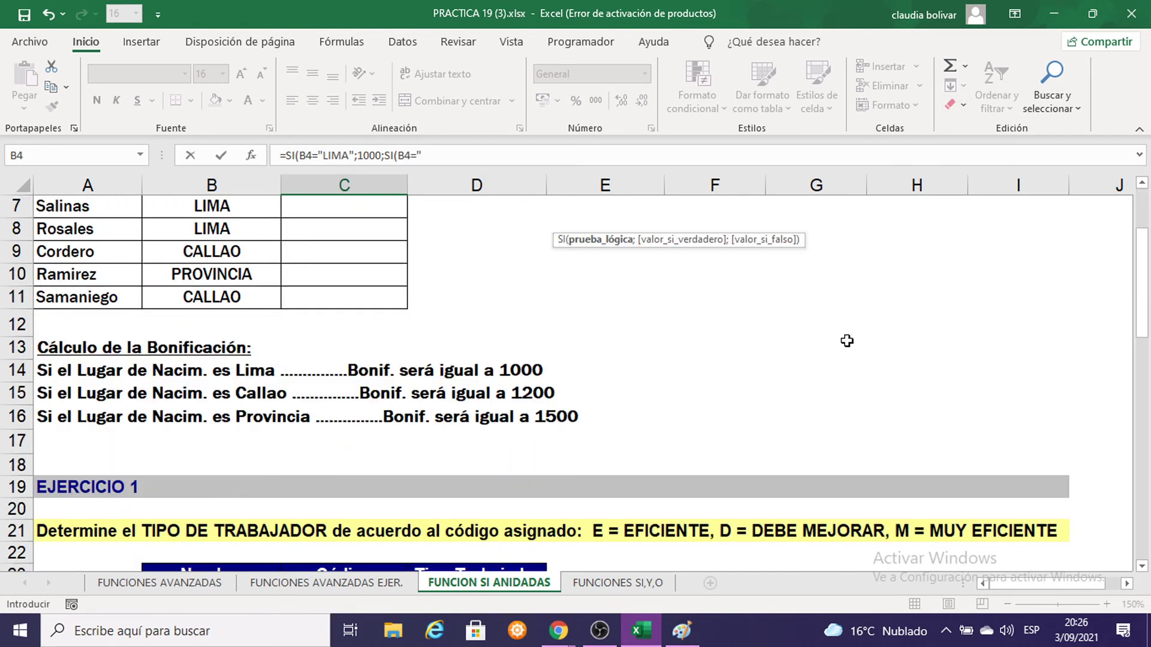
pyautogui.scroll(2, 846, 341)
pyautogui.write('CA')
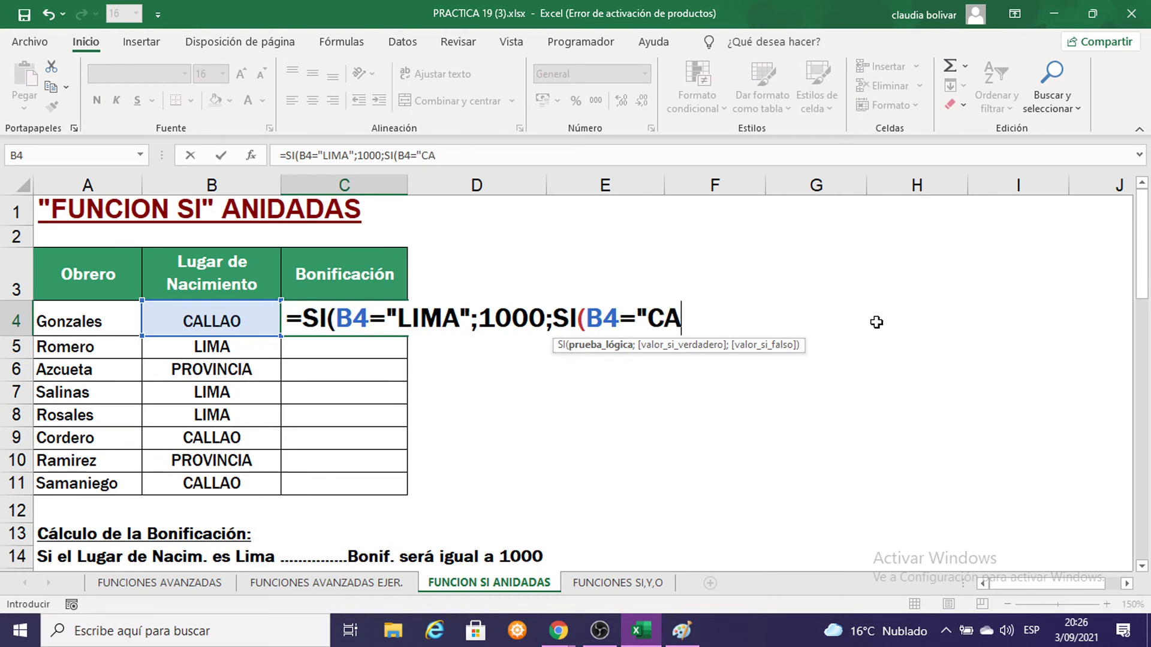
pyautogui.write('LLAO"')
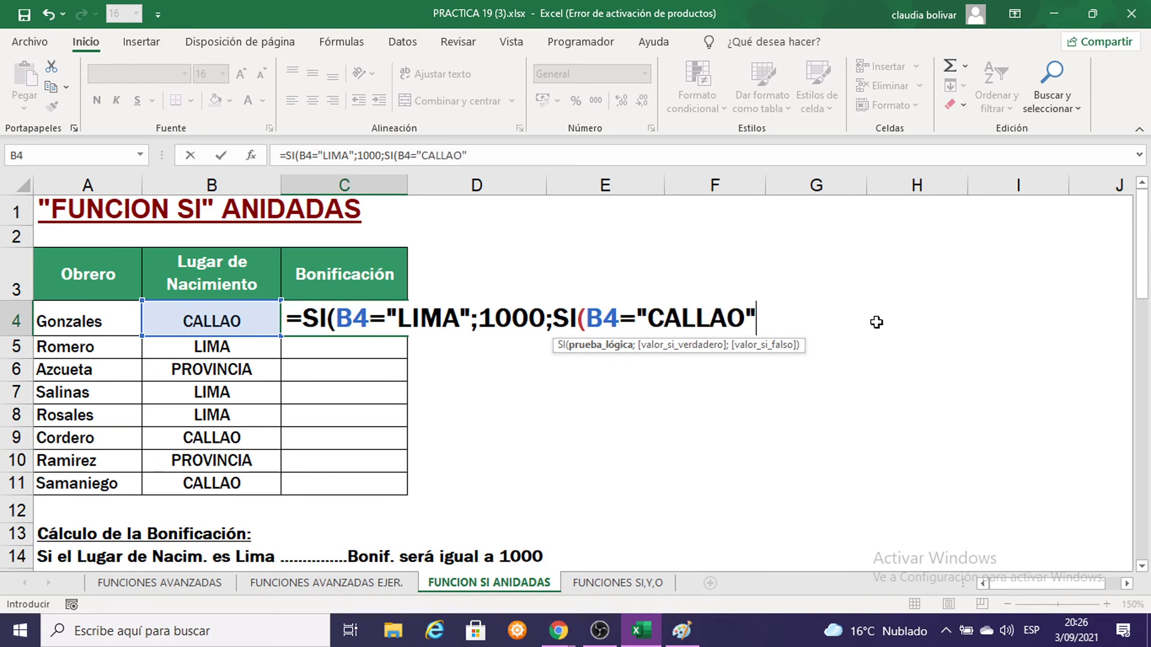
pyautogui.write(';1')
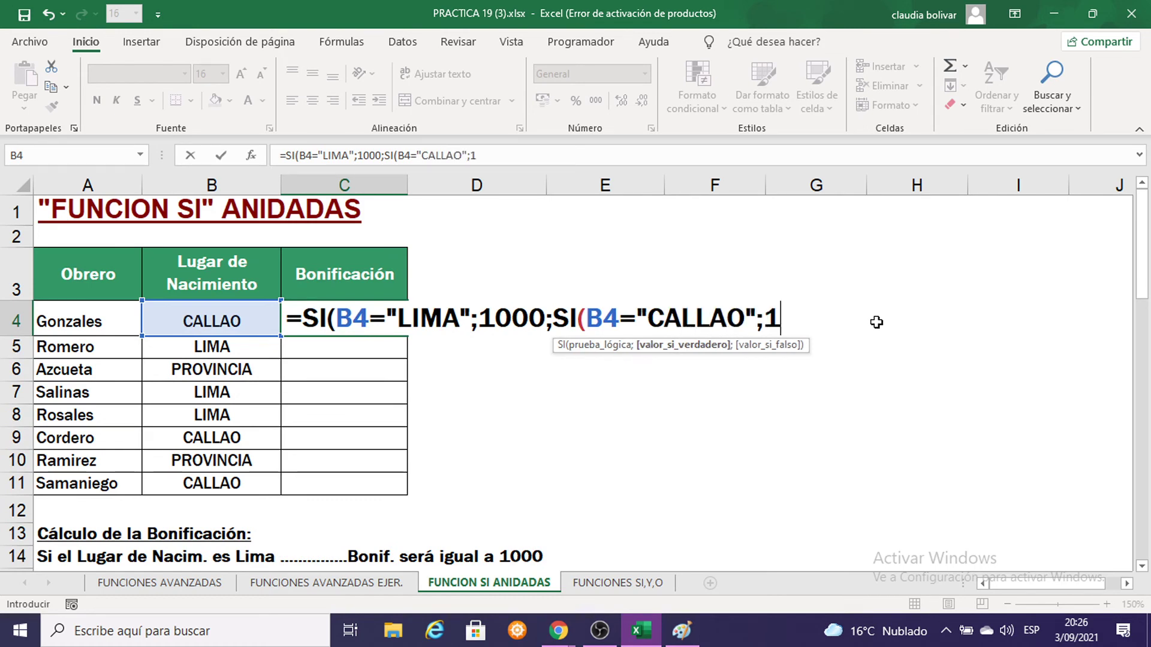
pyautogui.write('200')
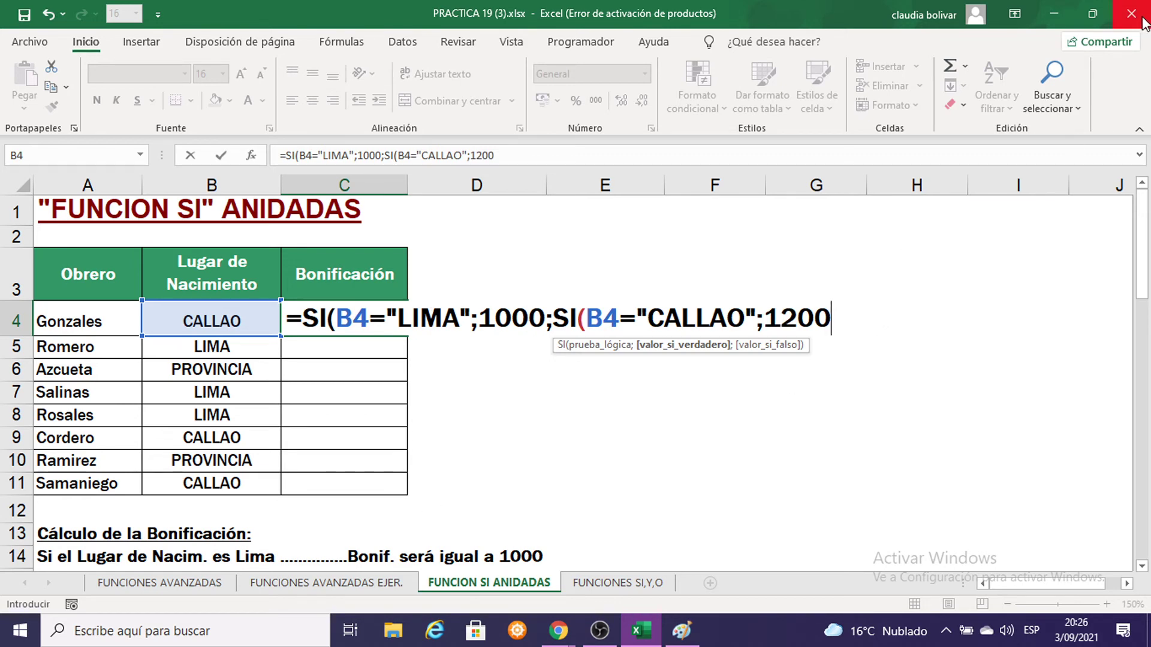
pyautogui.write(';')
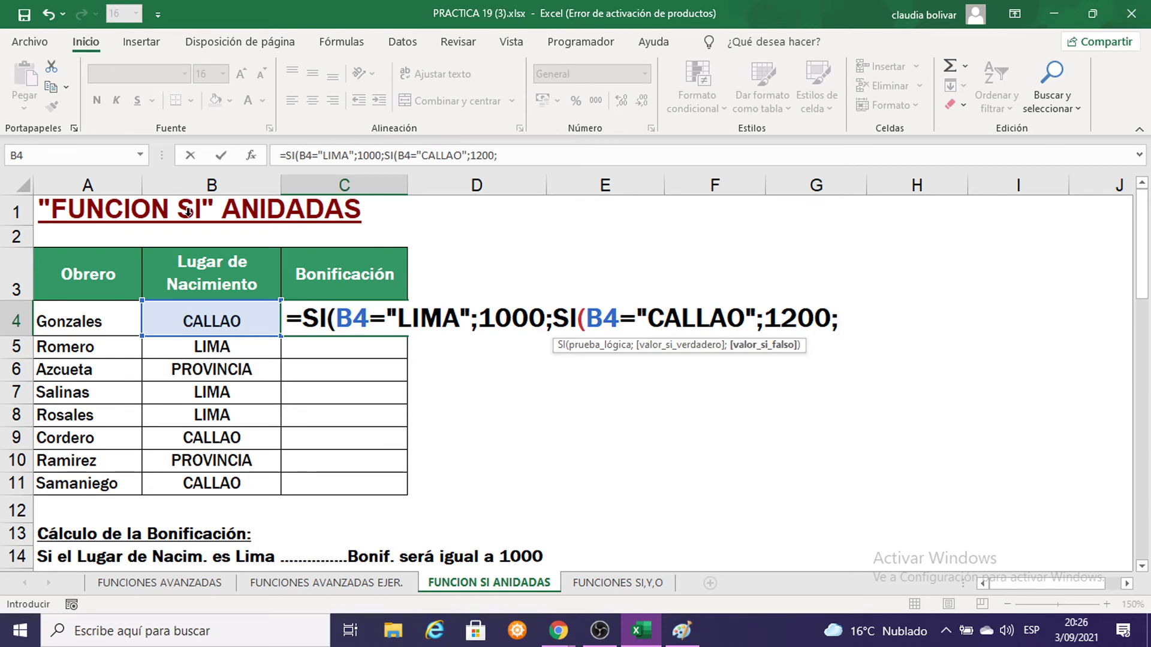
pyautogui.scroll(-1, 385, 356)
pyautogui.scroll(-1, 408, 358)
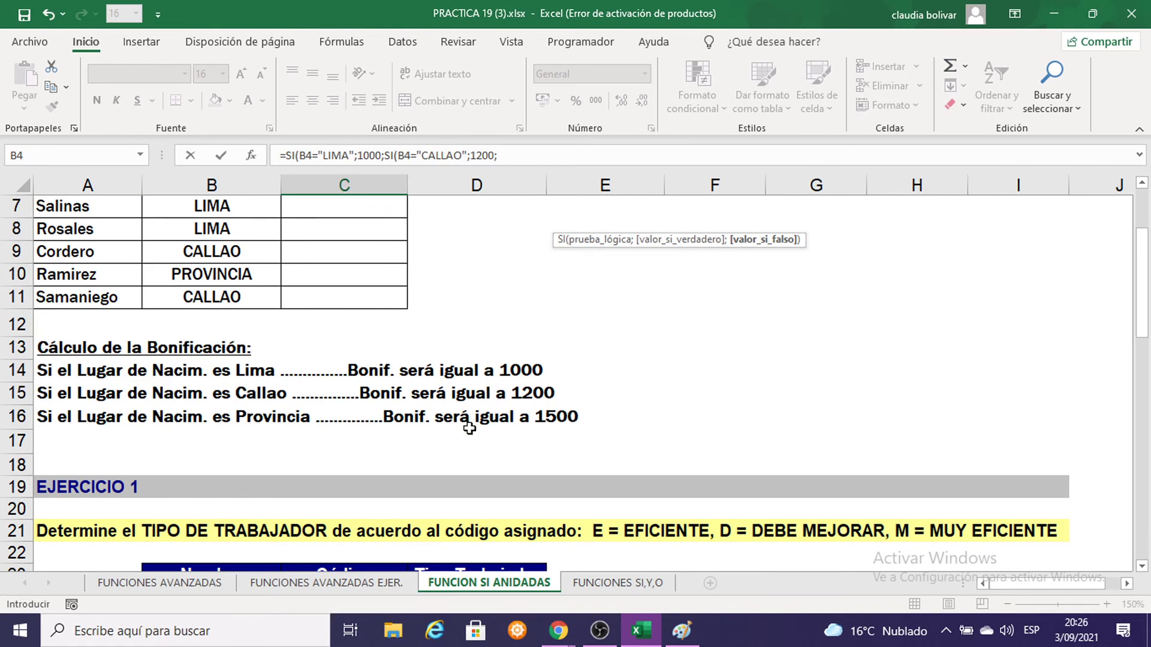
pyautogui.scroll(2, 690, 405)
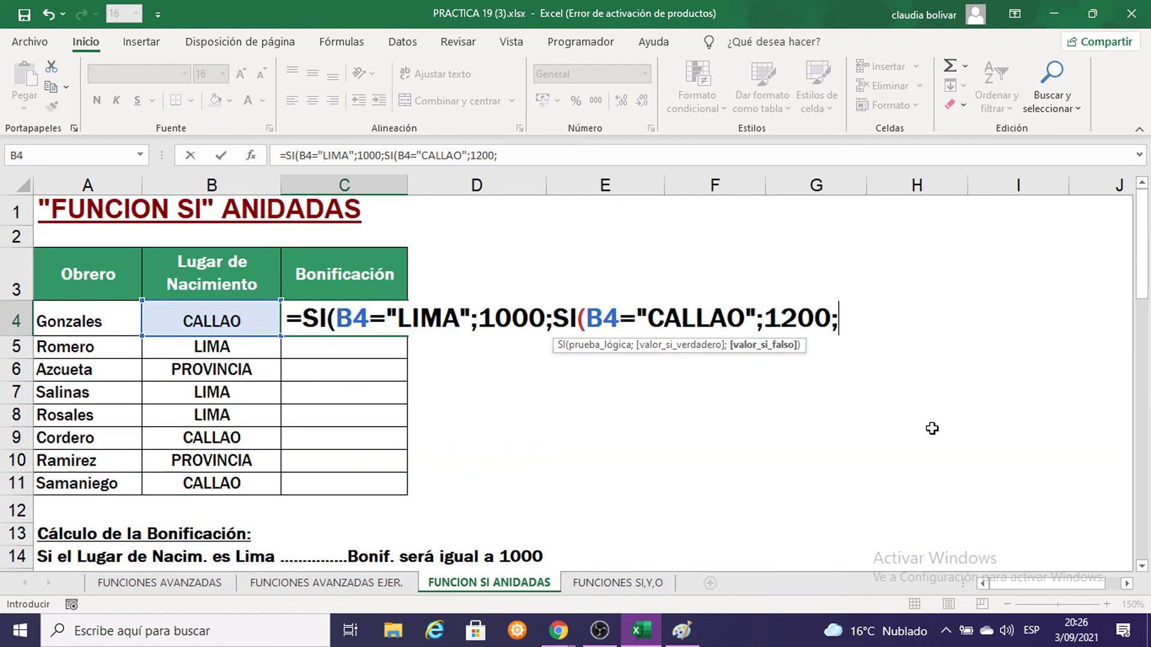
pyautogui.write('1500')
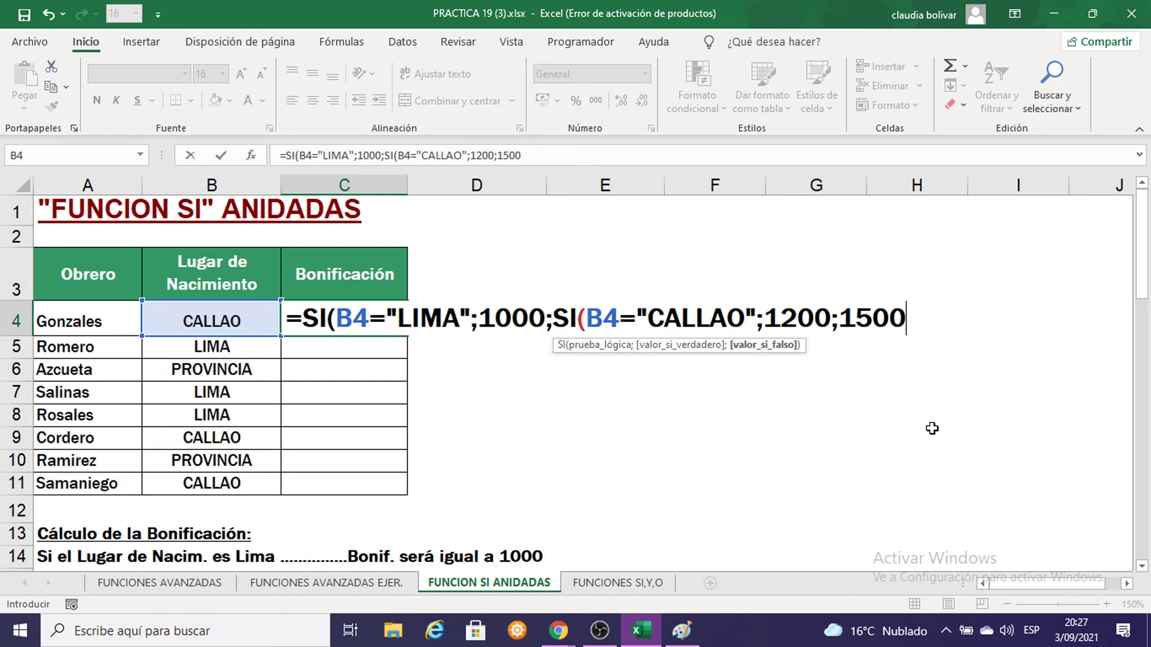
pyautogui.write('))')
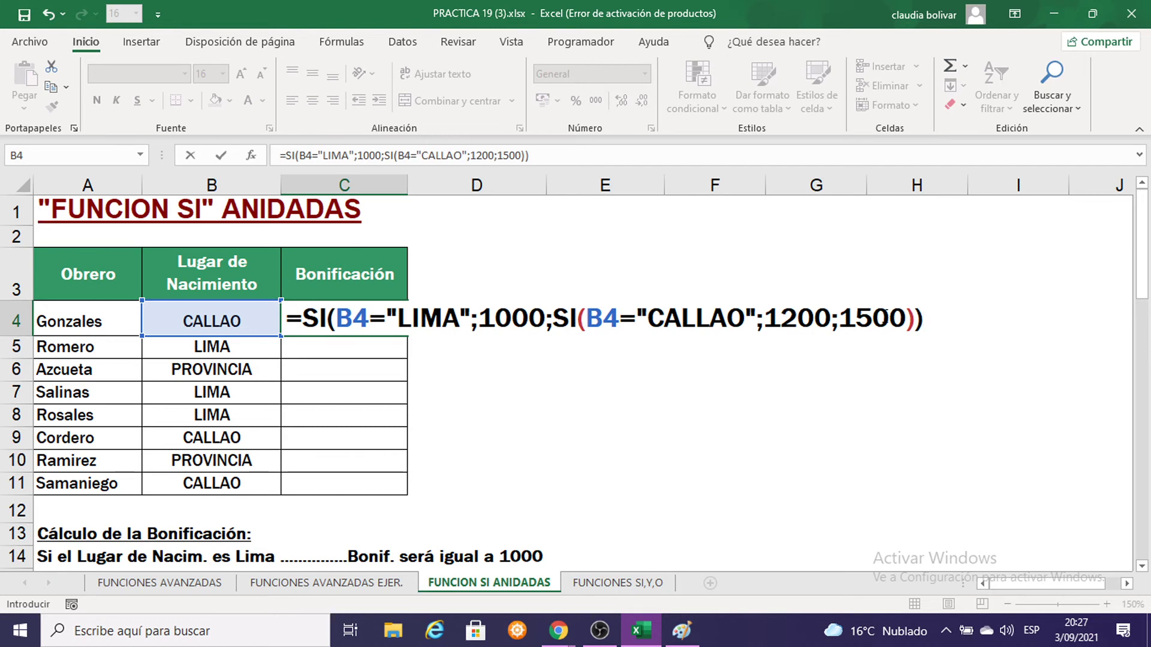
pyautogui.click(839, 318)
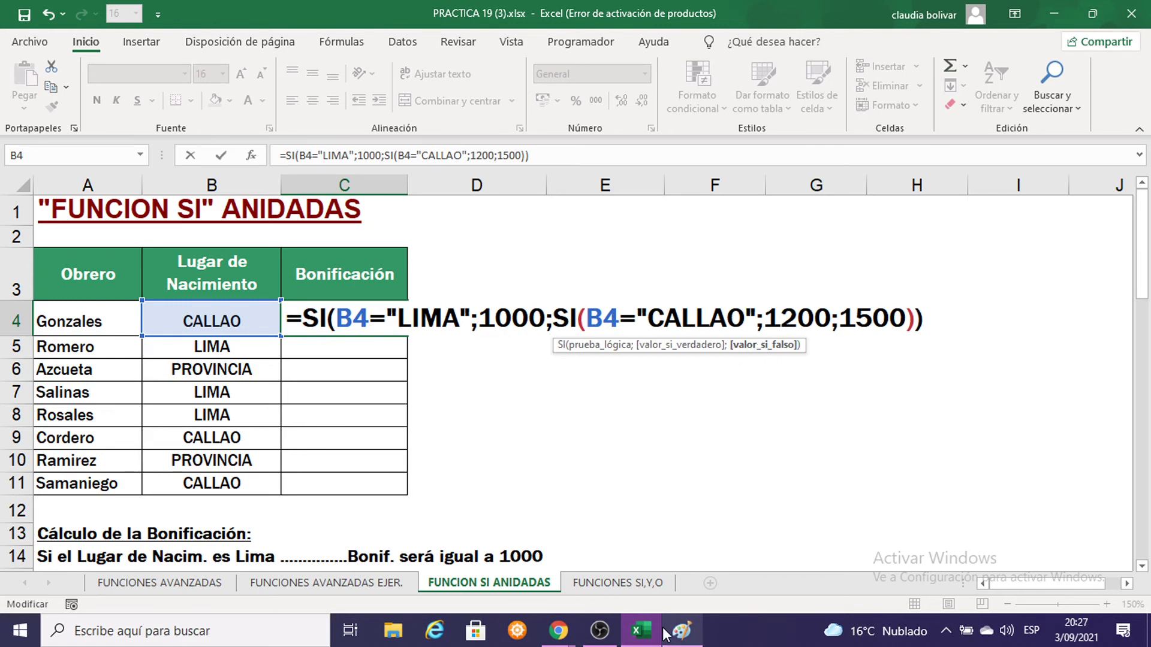
# Paste a screenshot into Paint and position it to show the full nested SI formula, then return to Excel
pyautogui.click(682, 631)
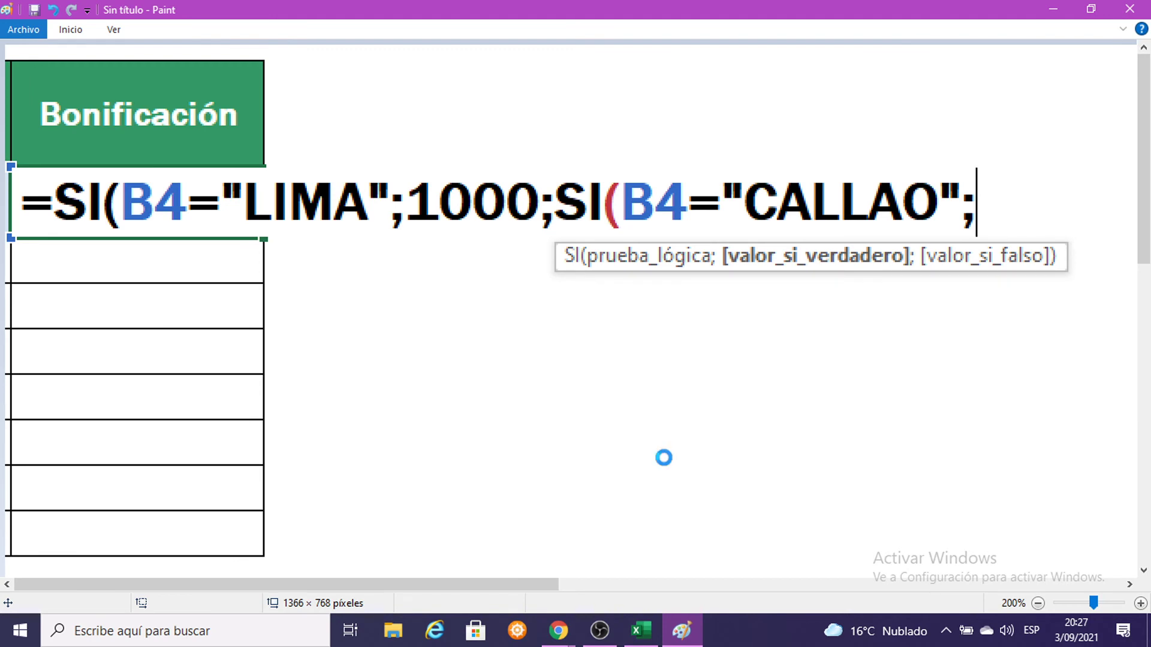
pyautogui.hotkey('ctrl', 'v')
pyautogui.moveTo(833, 378)
pyautogui.mouseDown()
pyautogui.moveTo(685, 253)
pyautogui.moveTo(475, 109)
pyautogui.mouseUp()
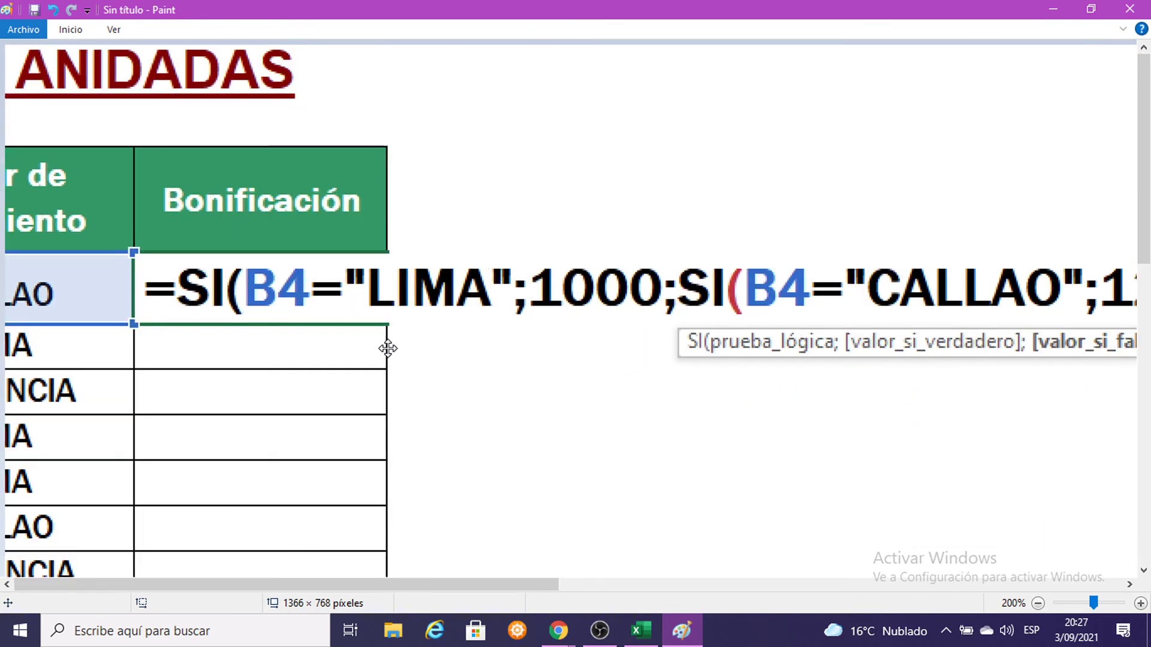
pyautogui.moveTo(583, 257); pyautogui.dragTo(470, 248)
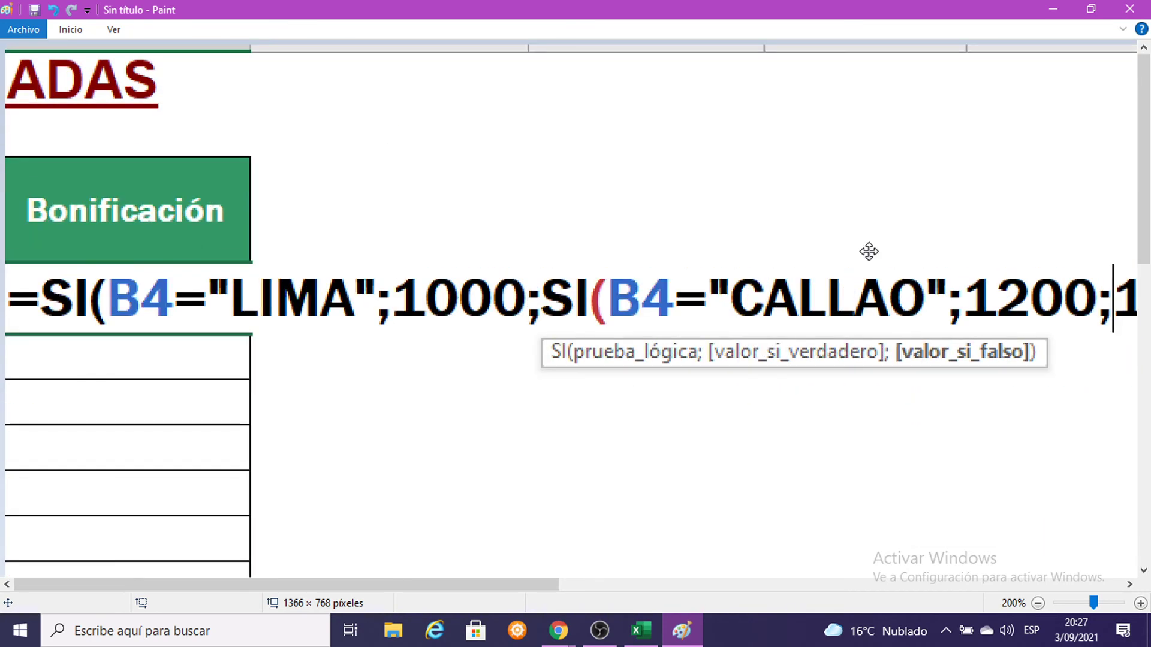
pyautogui.moveTo(868, 249); pyautogui.dragTo(651, 310)
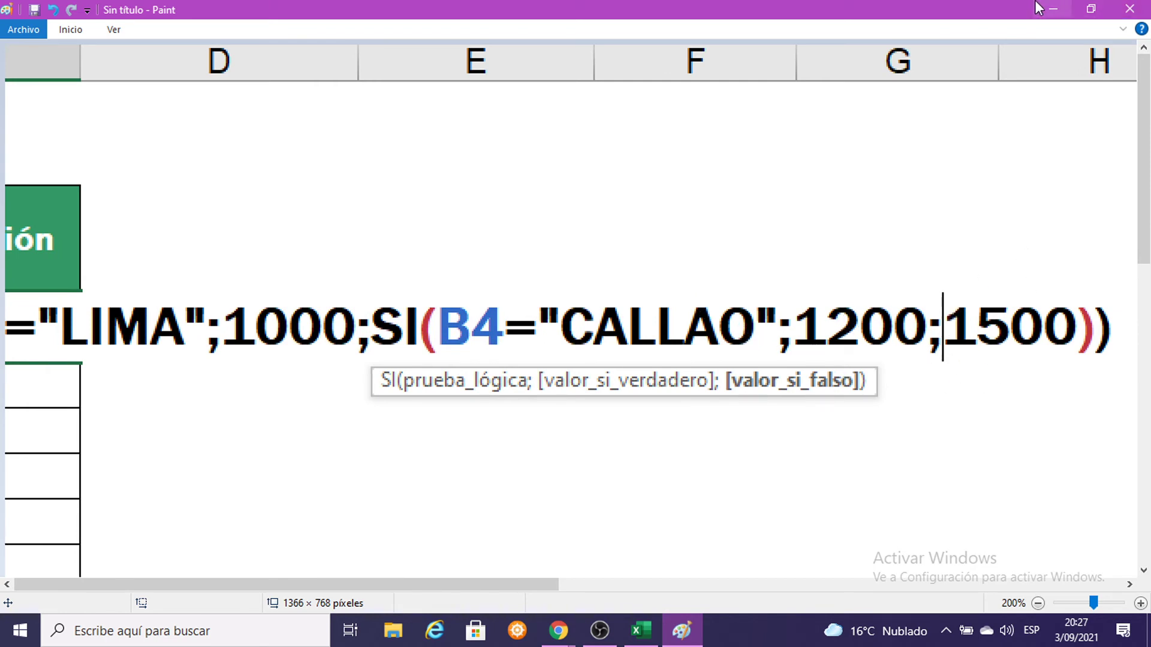
pyautogui.click(1053, 9)
# Commit the C4 formula, copy it down to C11, and inspect the copy in C8
pyautogui.press('Return')
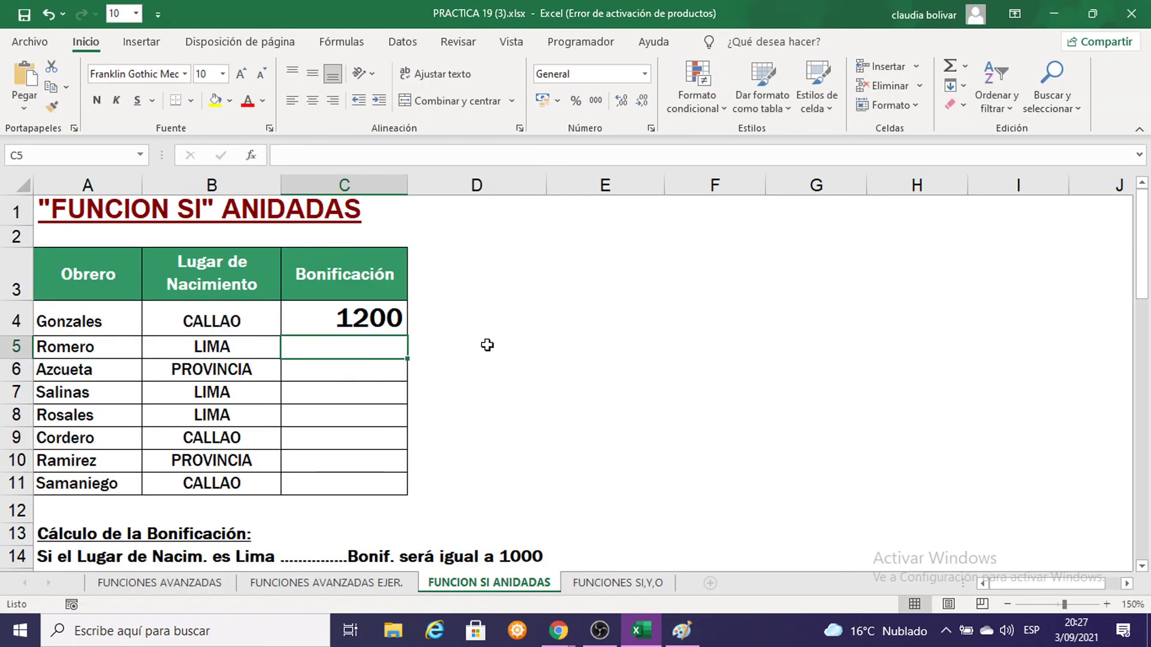
pyautogui.click(371, 322)
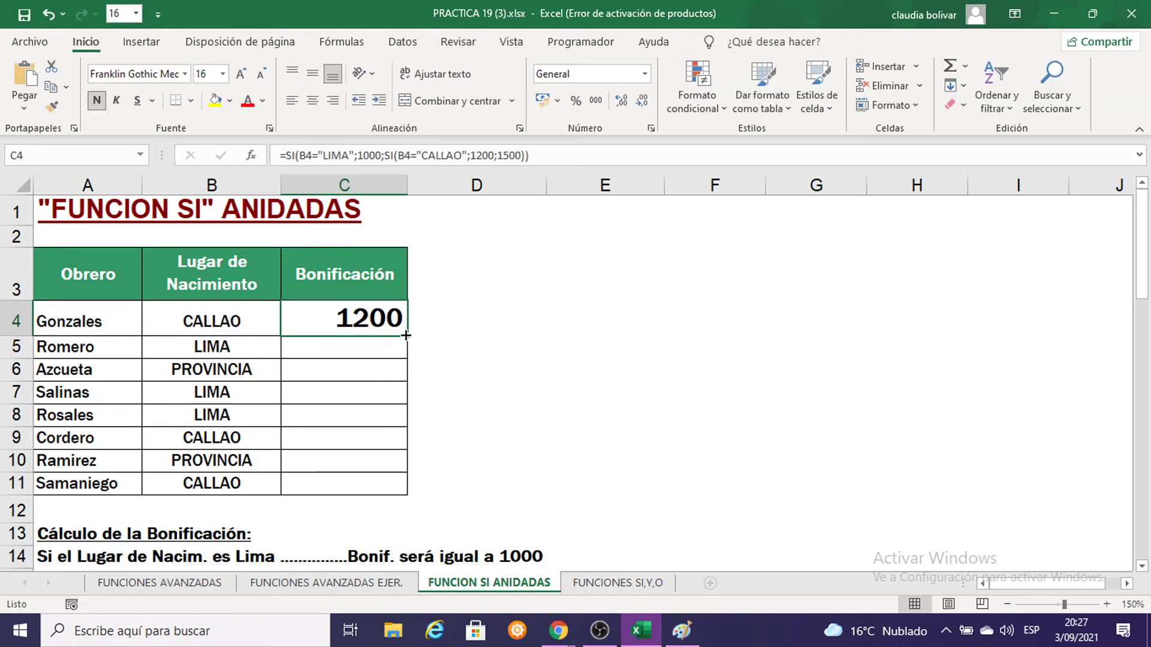
pyautogui.moveTo(407, 336); pyautogui.dragTo(375, 495)
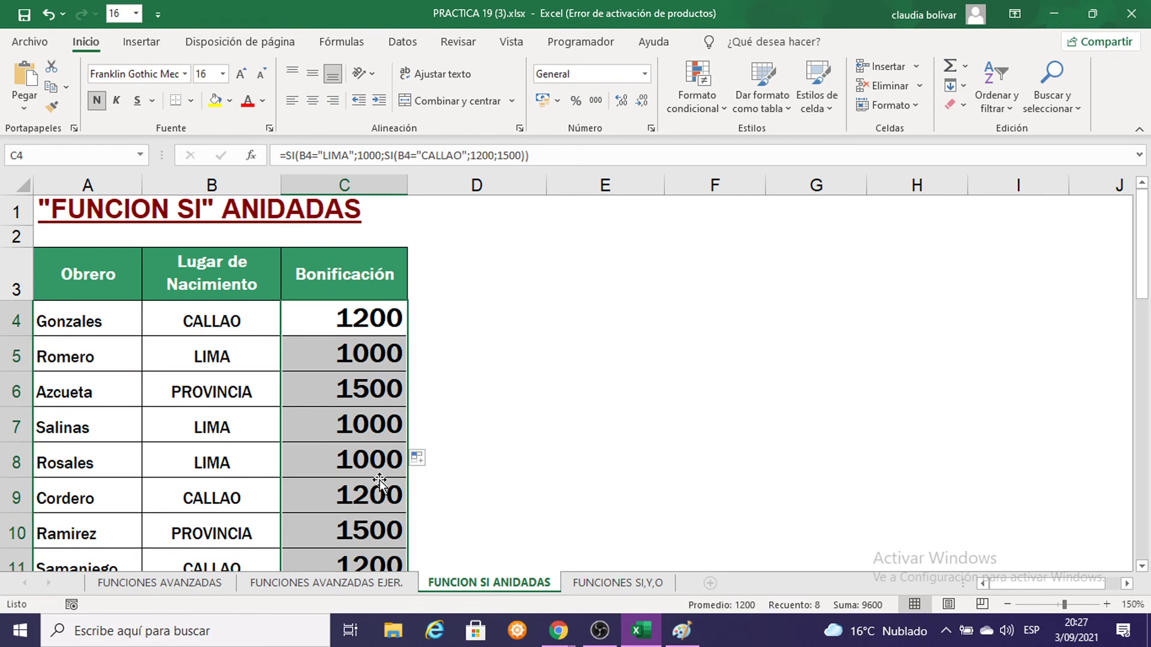
pyautogui.scroll(-1, 378, 431)
pyautogui.doubleClick(362, 355)
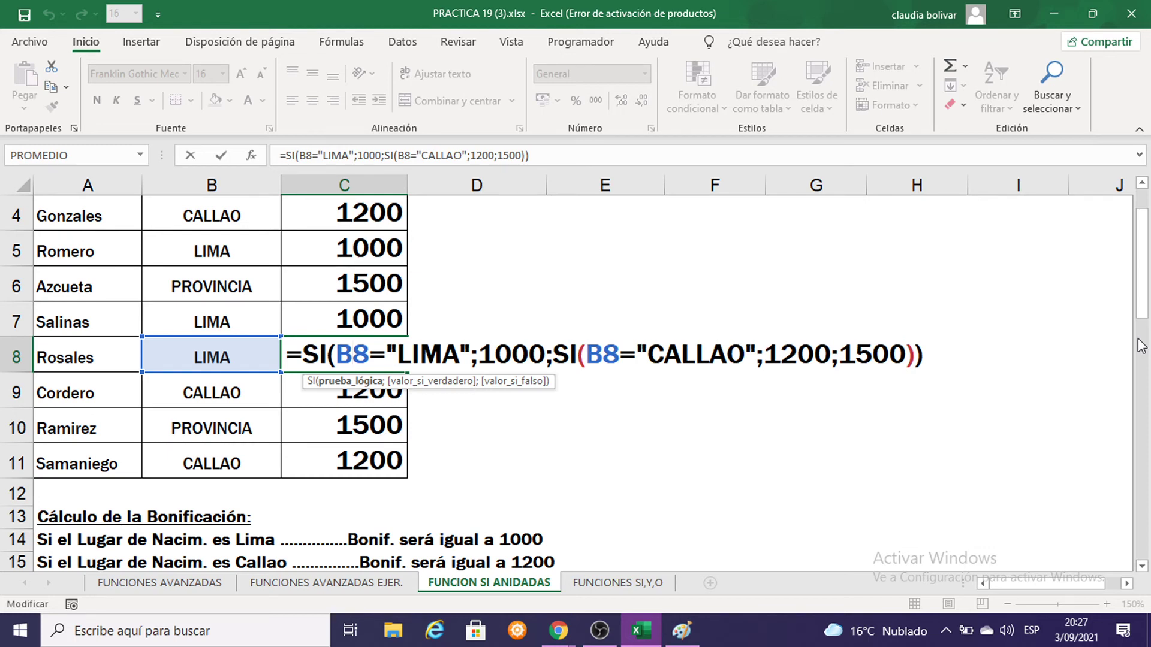
pyautogui.press('Return')
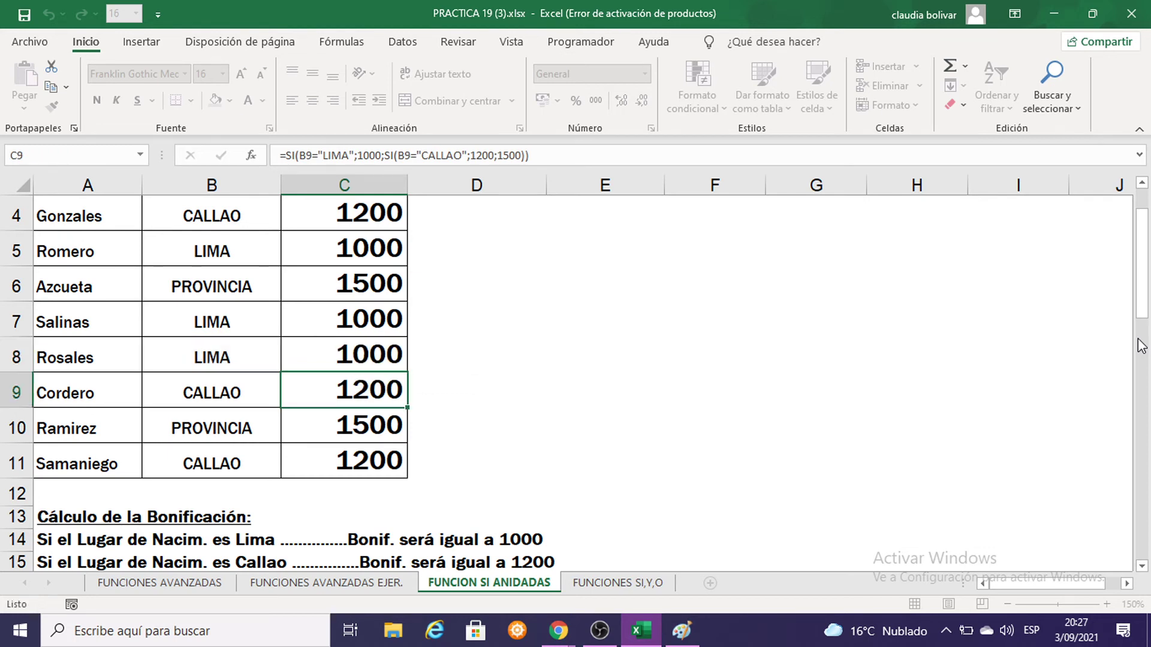
# Undo the copied formulas and C4's formula, leaving C4:C11 blank
pyautogui.scroll(1, 732, 406)
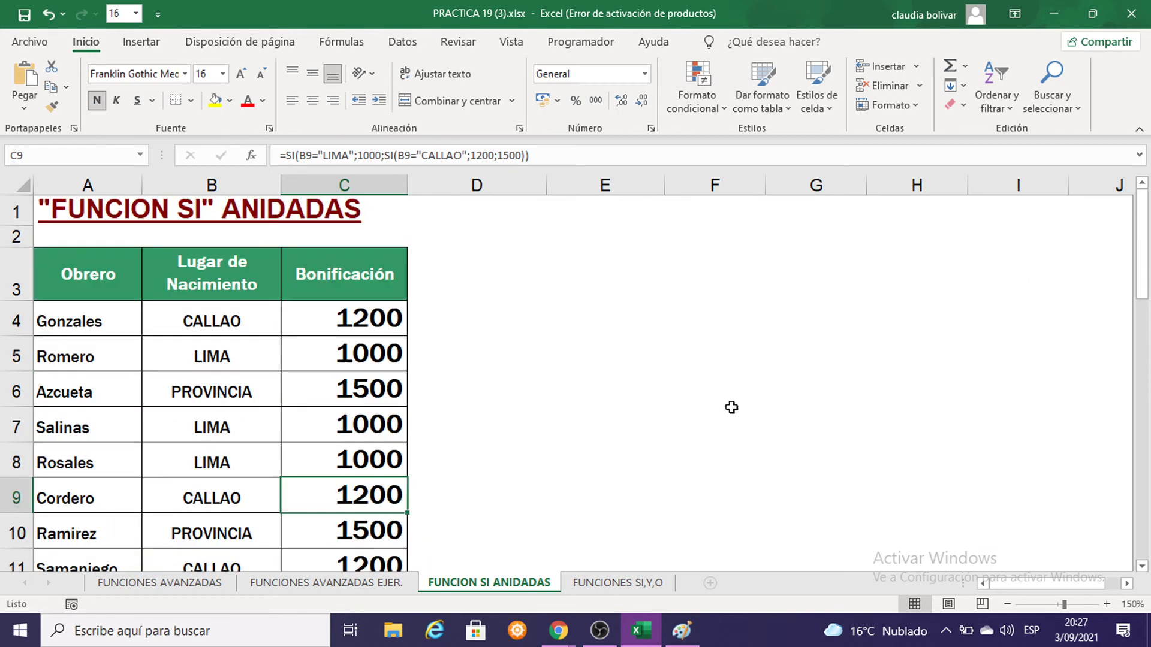
pyautogui.hotkey('ctrl', 'z')
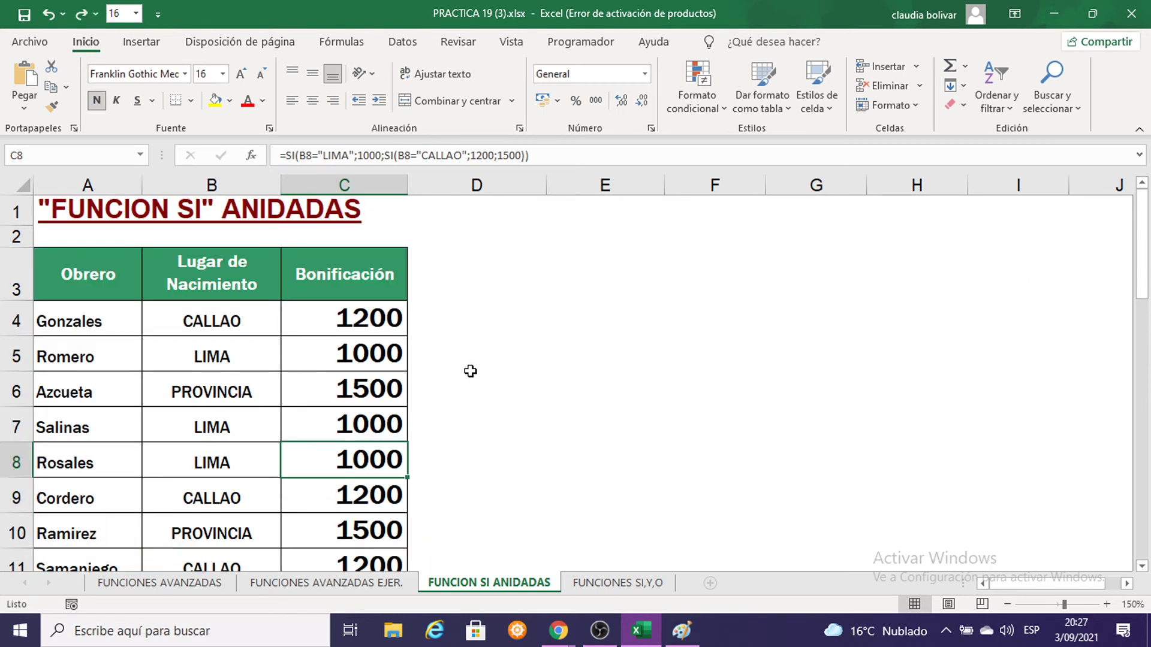
pyautogui.hotkey('ctrl', 'z')
pyautogui.hotkey('ctrl', 'z')
pyautogui.hotkey('ctrl', 'z')
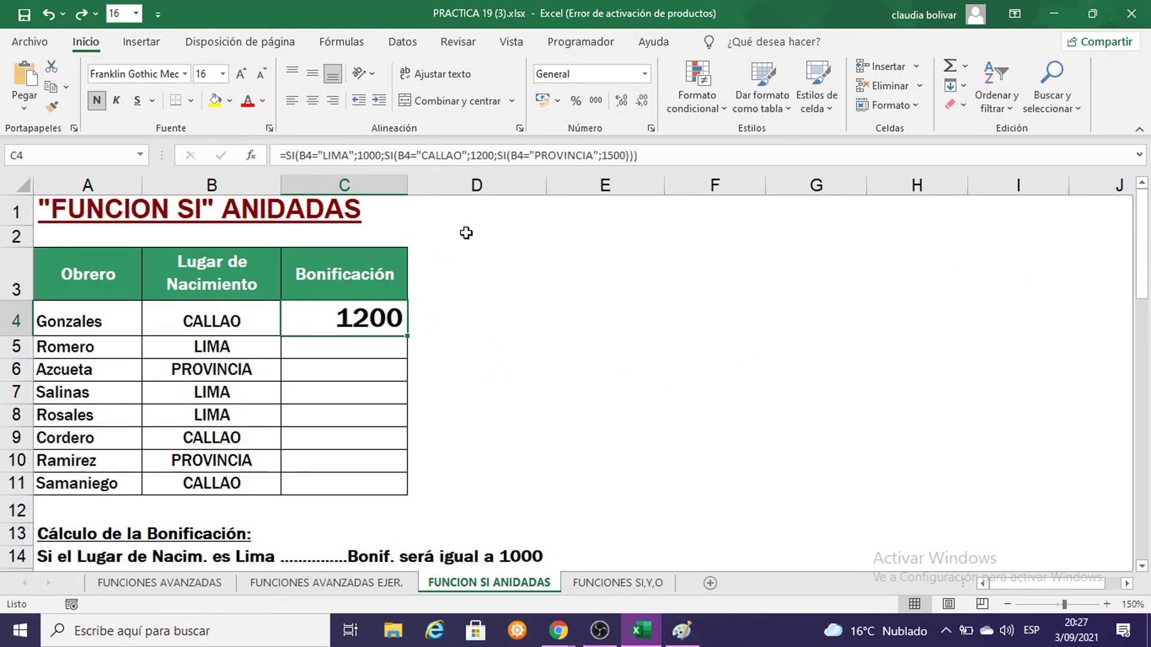
pyautogui.click(653, 148)
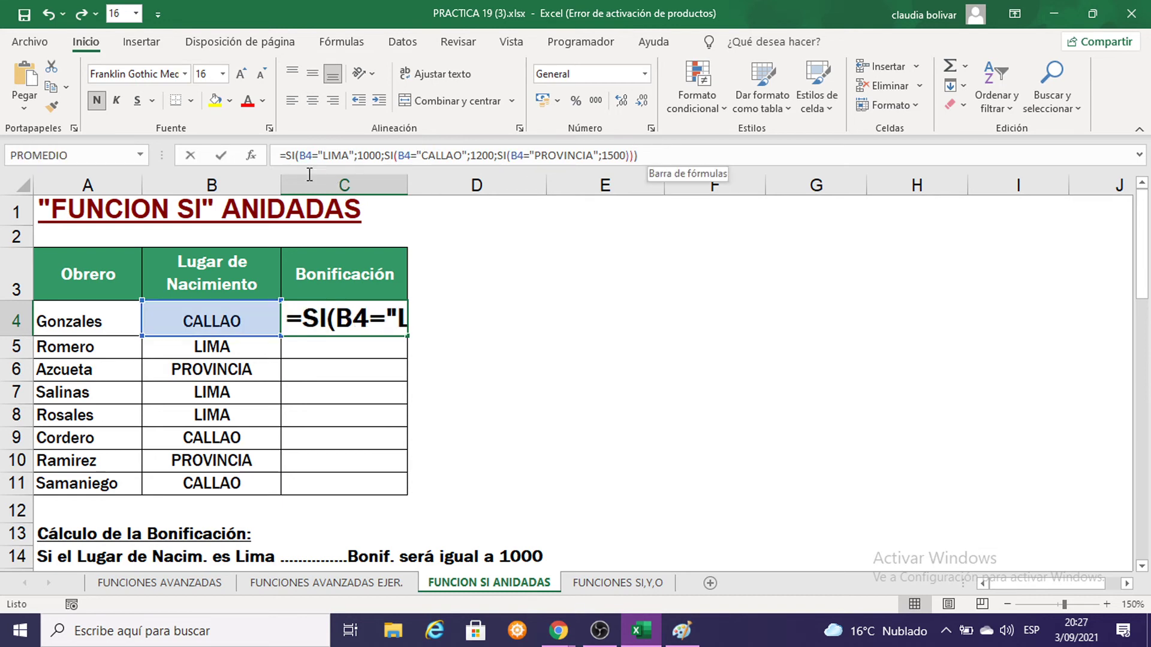
pyautogui.moveTo(653, 147); pyautogui.dragTo(275, 161)
pyautogui.press('Return')
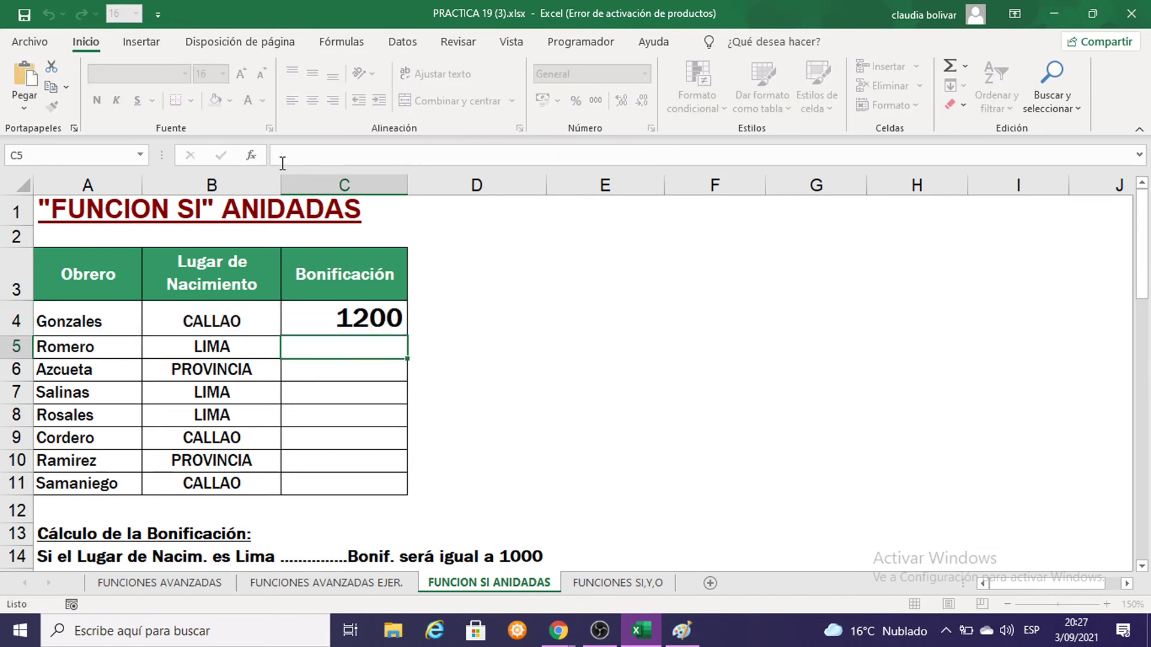
pyautogui.hotkey('ctrl', 'z')
pyautogui.hotkey('ctrl', 'z')
pyautogui.hotkey('ctrl', 'z')
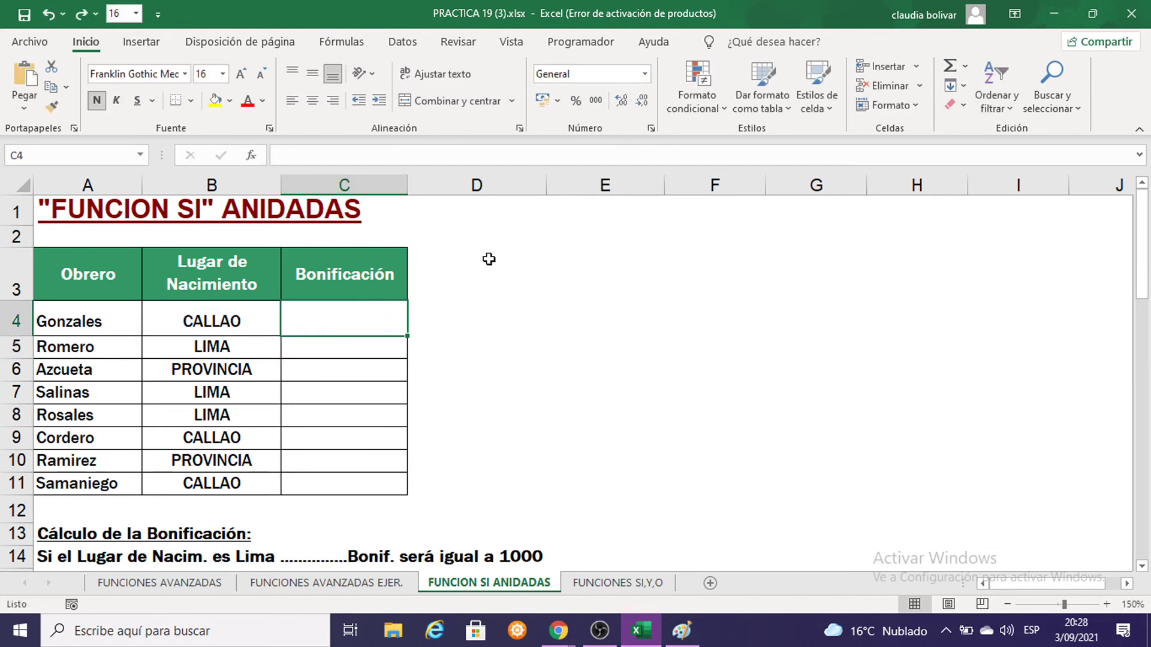
pyautogui.hotkey('ctrl', 'z')
pyautogui.hotkey('ctrl', 'z')
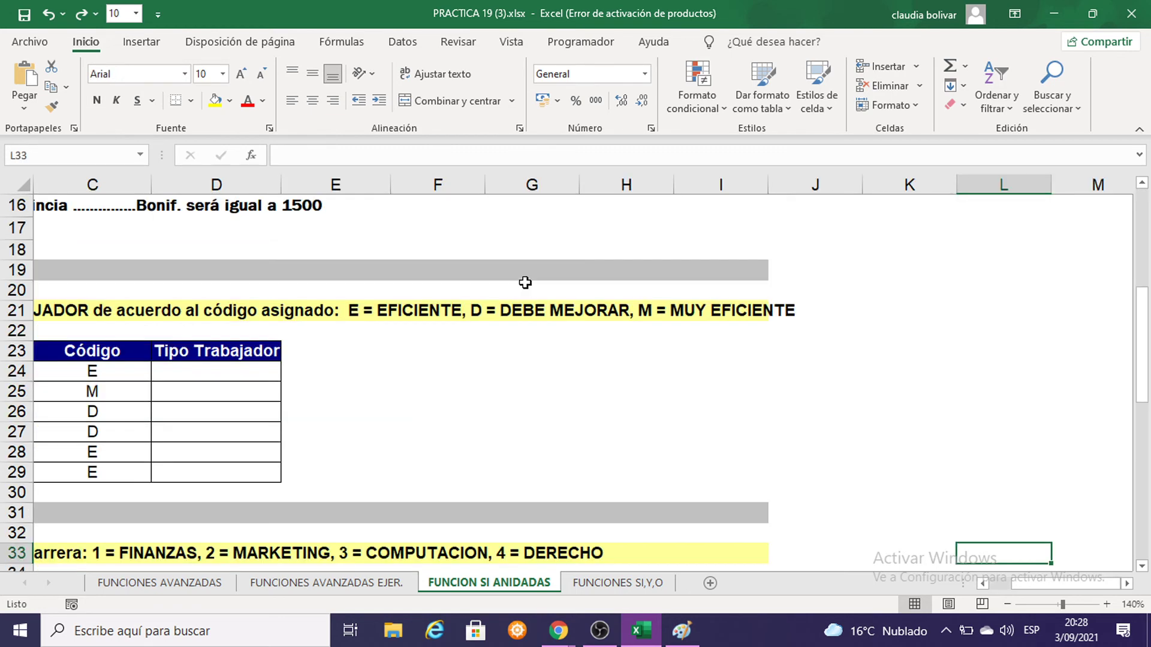
pyautogui.keyDown('ctrl'); pyautogui.scroll(-1, 525, 282); pyautogui.keyUp('ctrl')
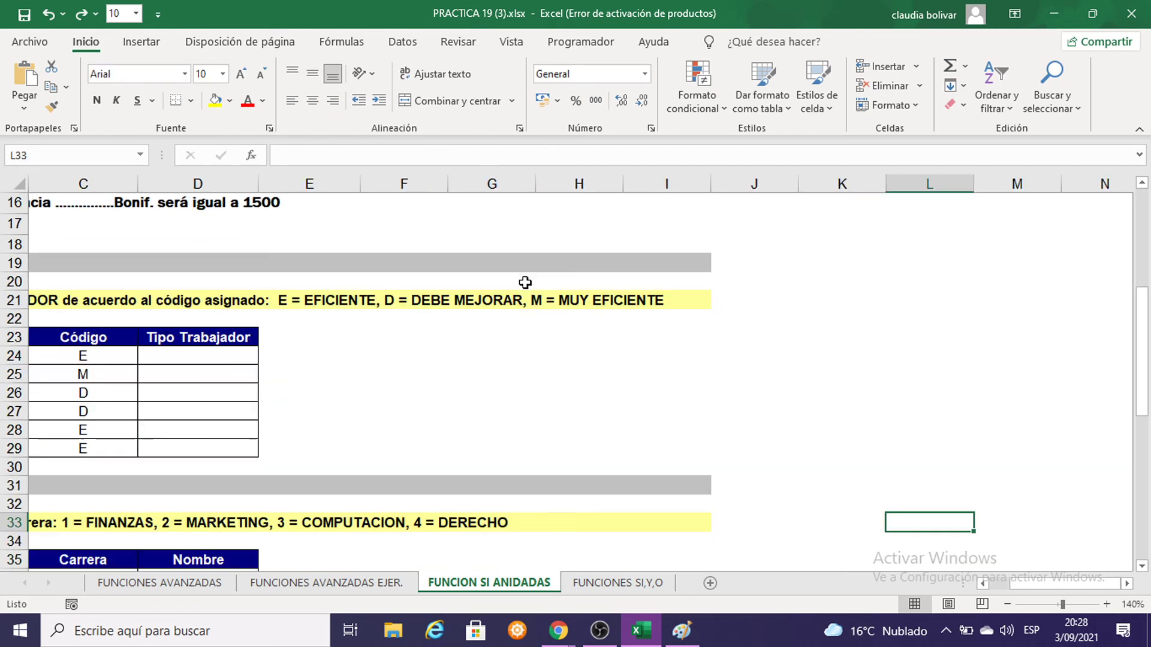
pyautogui.keyDown('ctrl'); pyautogui.scroll(-1, 525, 282); pyautogui.keyUp('ctrl')
pyautogui.keyDown('ctrl'); pyautogui.scroll(-1, 526, 286); pyautogui.keyUp('ctrl')
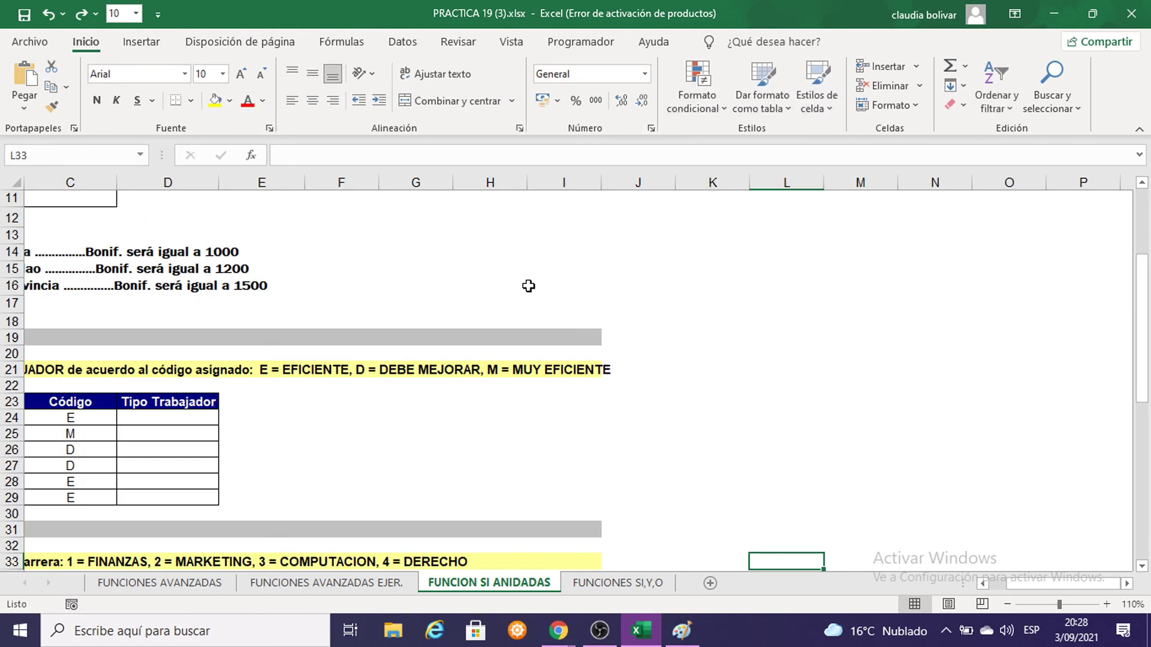
pyautogui.keyDown('ctrl'); pyautogui.scroll(1, 527, 286); pyautogui.keyUp('ctrl')
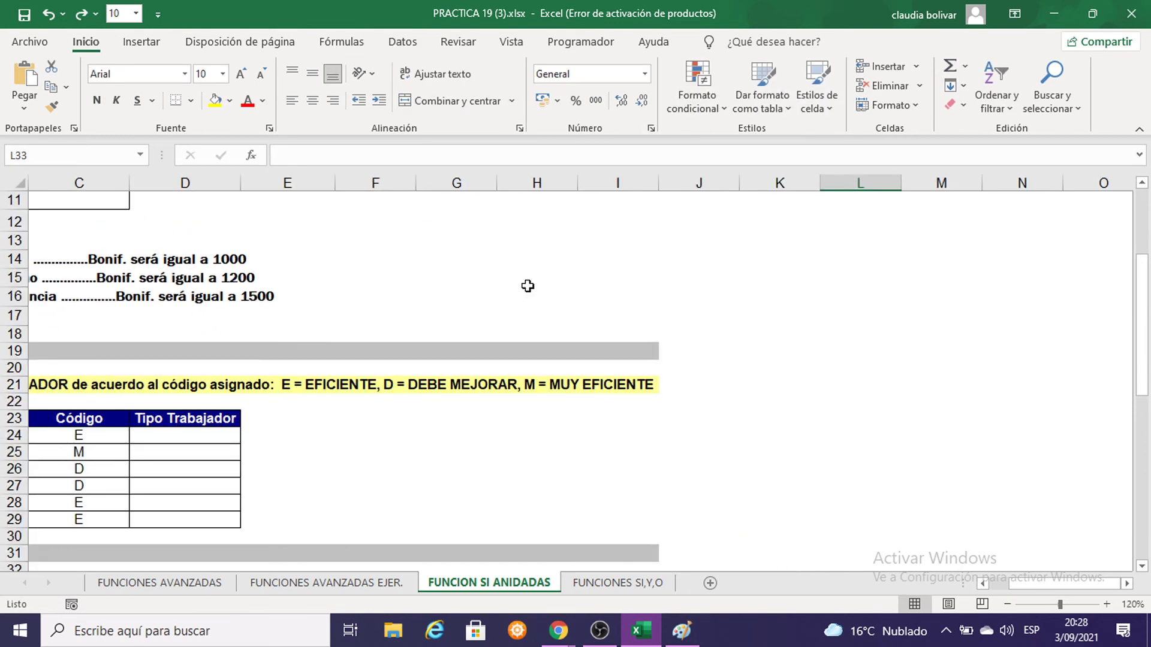
pyautogui.scroll(3, 527, 286)
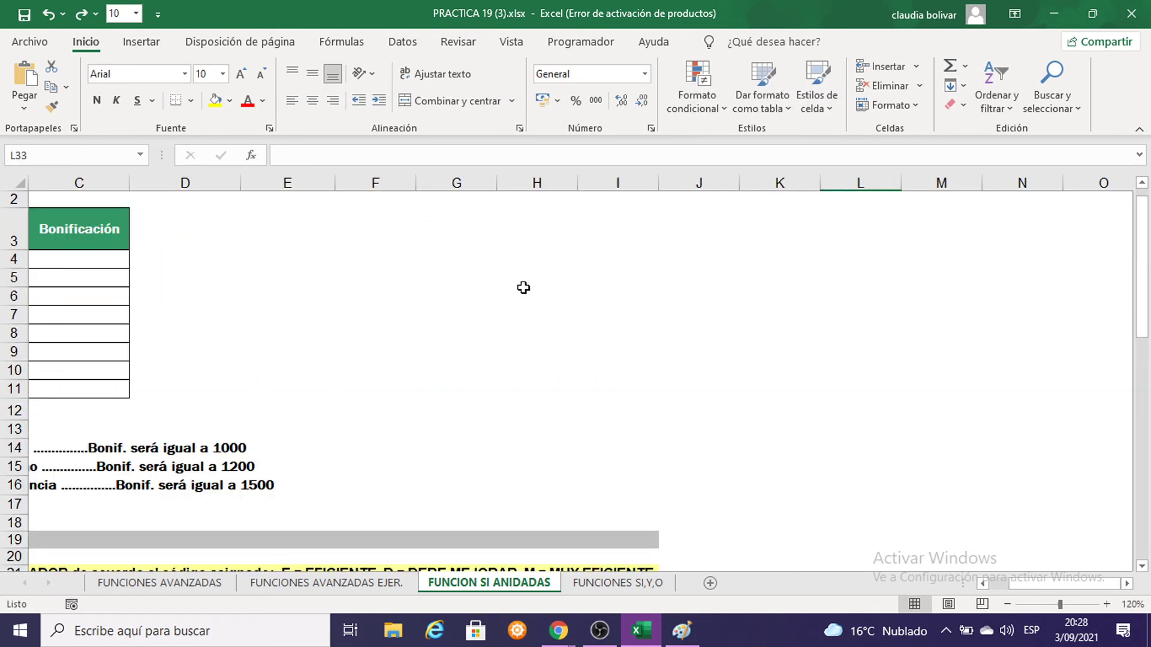
pyautogui.scroll(-7, 523, 288)
pyautogui.keyDown('ctrl'); pyautogui.scroll(1, 523, 288); pyautogui.keyUp('ctrl')
pyautogui.keyDown('ctrl'); pyautogui.scroll(1, 523, 288); pyautogui.keyUp('ctrl')
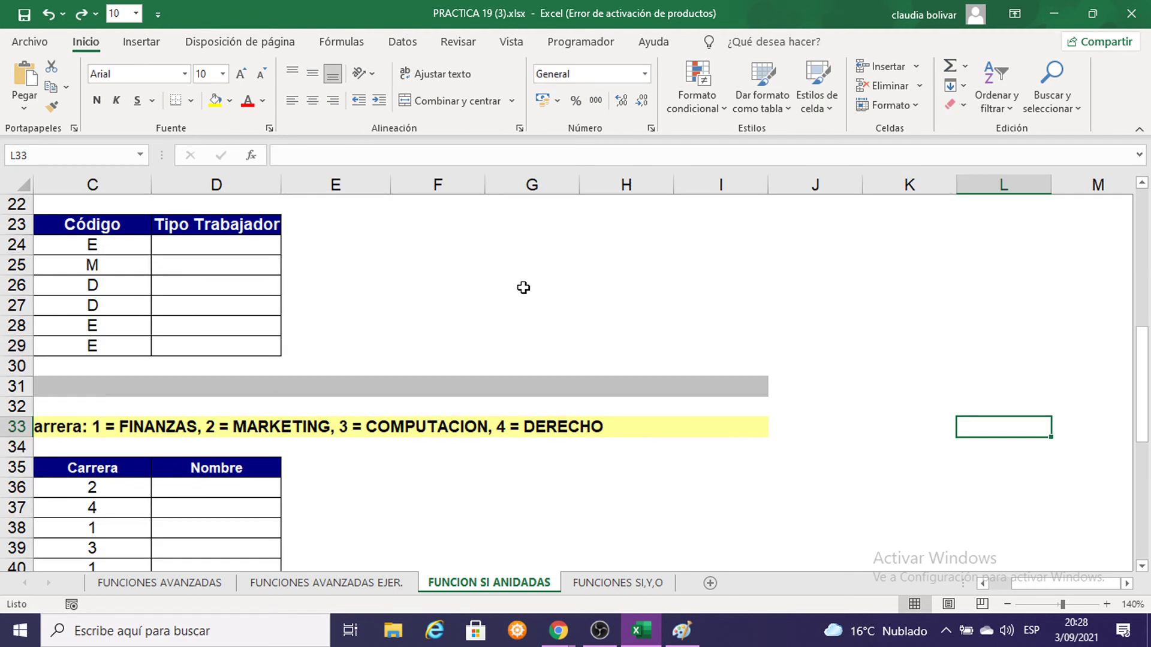
pyautogui.keyDown('ctrl'); pyautogui.scroll(-1, 523, 287); pyautogui.keyUp('ctrl')
pyautogui.keyDown('ctrl'); pyautogui.scroll(-1, 523, 288); pyautogui.keyUp('ctrl')
pyautogui.keyDown('ctrl'); pyautogui.scroll(-1, 523, 288); pyautogui.keyUp('ctrl')
pyautogui.scroll(7, 524, 288)
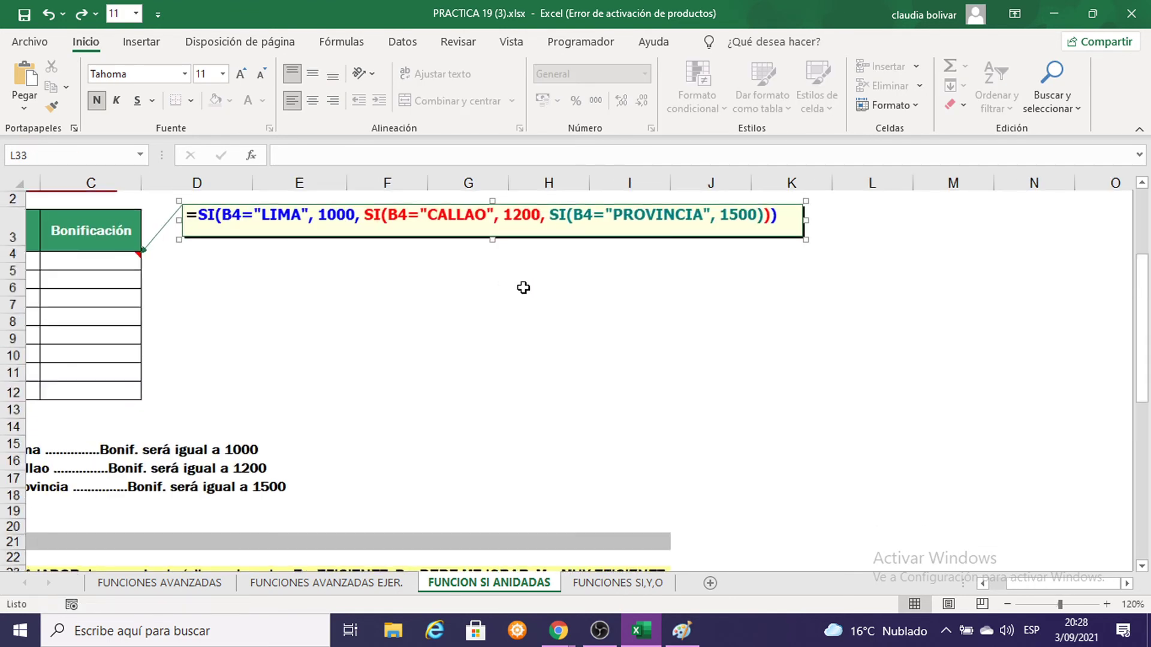
pyautogui.scroll(-3, 523, 288)
pyautogui.keyDown('ctrl'); pyautogui.scroll(-1, 523, 288); pyautogui.keyUp('ctrl')
pyautogui.hotkey('ctrl', 'pageup')
pyautogui.hotkey('ctrl', 'pageup')
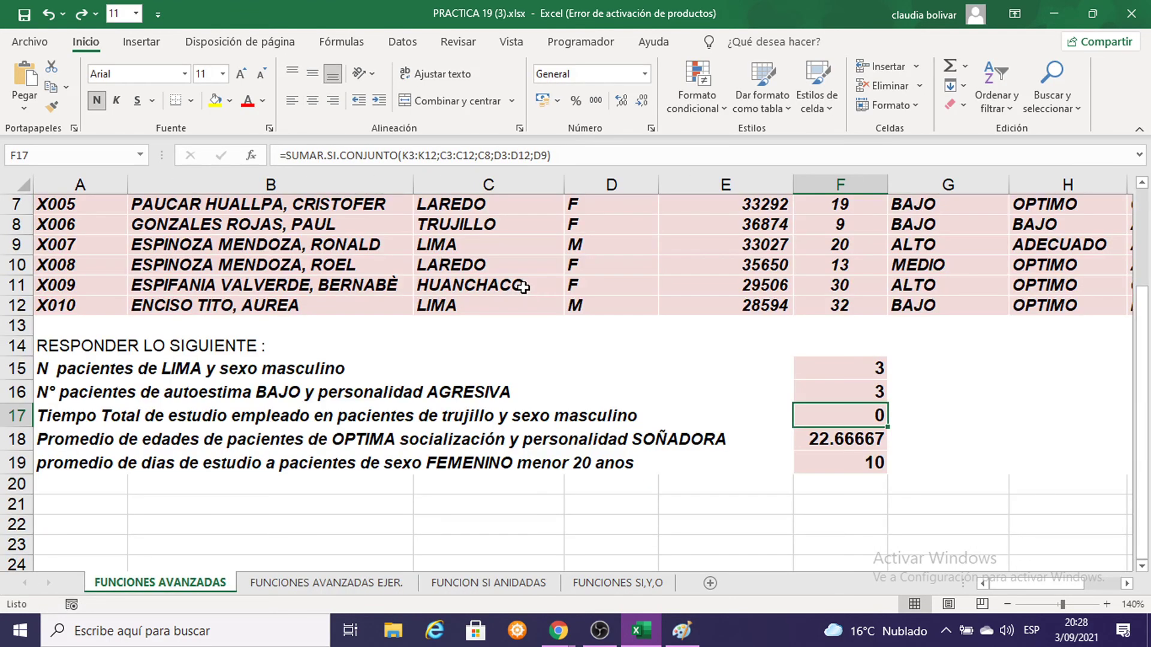
pyautogui.hotkey('ctrl', 'pagedown')
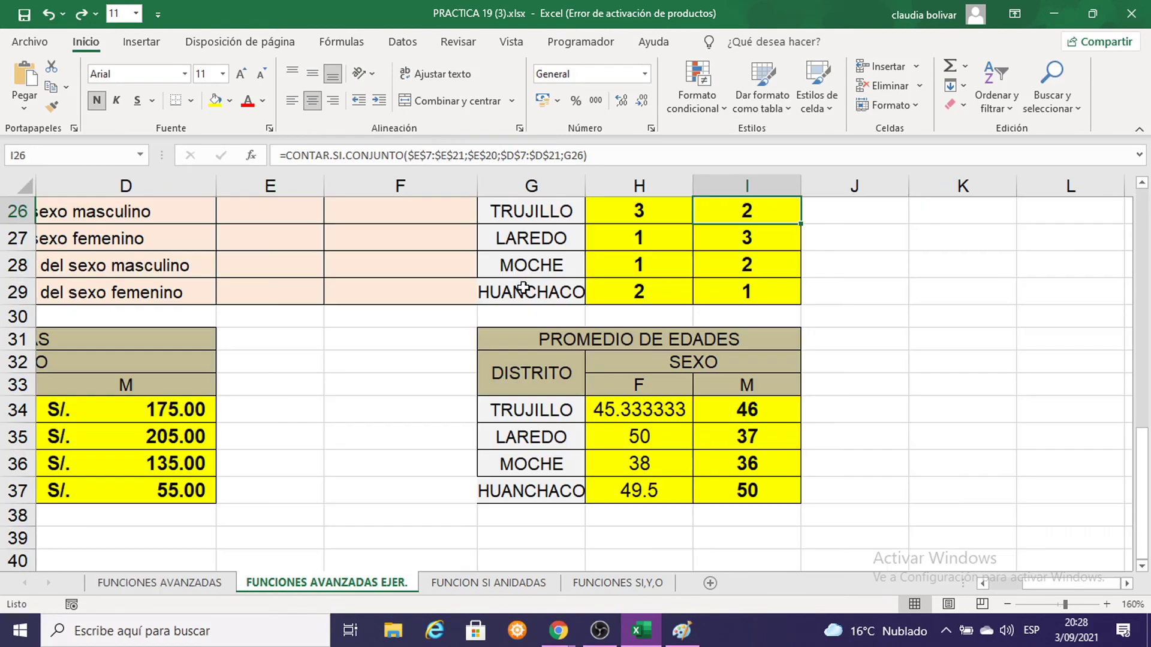
pyautogui.hotkey('ctrl', 'pagedown')
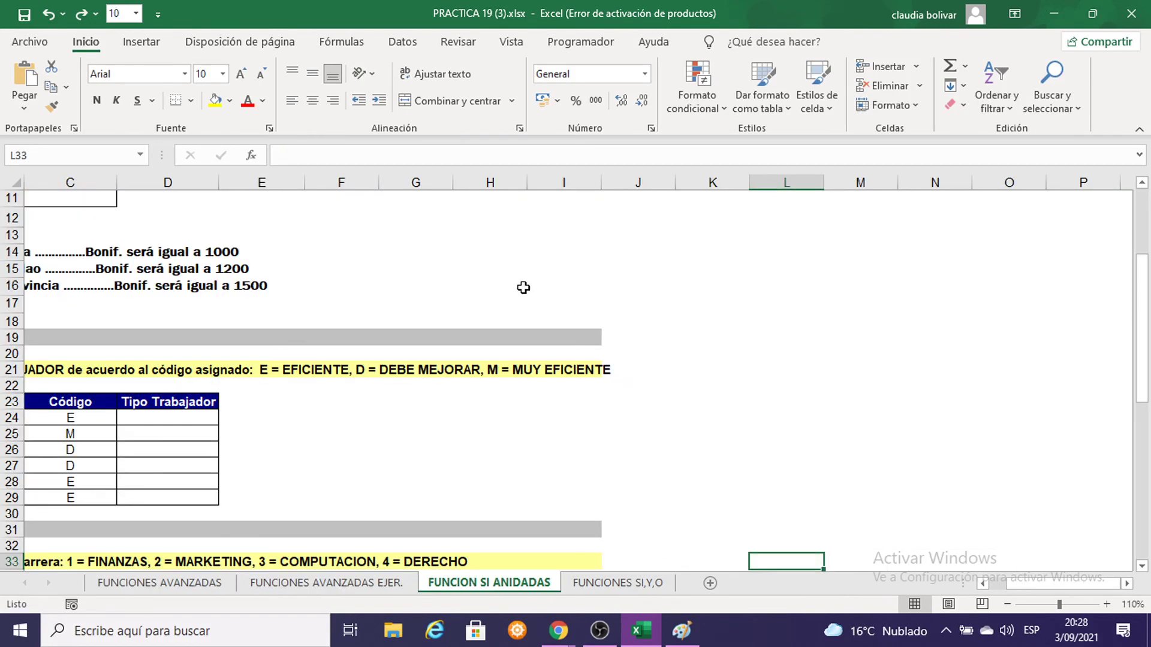
pyautogui.scroll(3, 523, 288)
pyautogui.scroll(1, 514, 285)
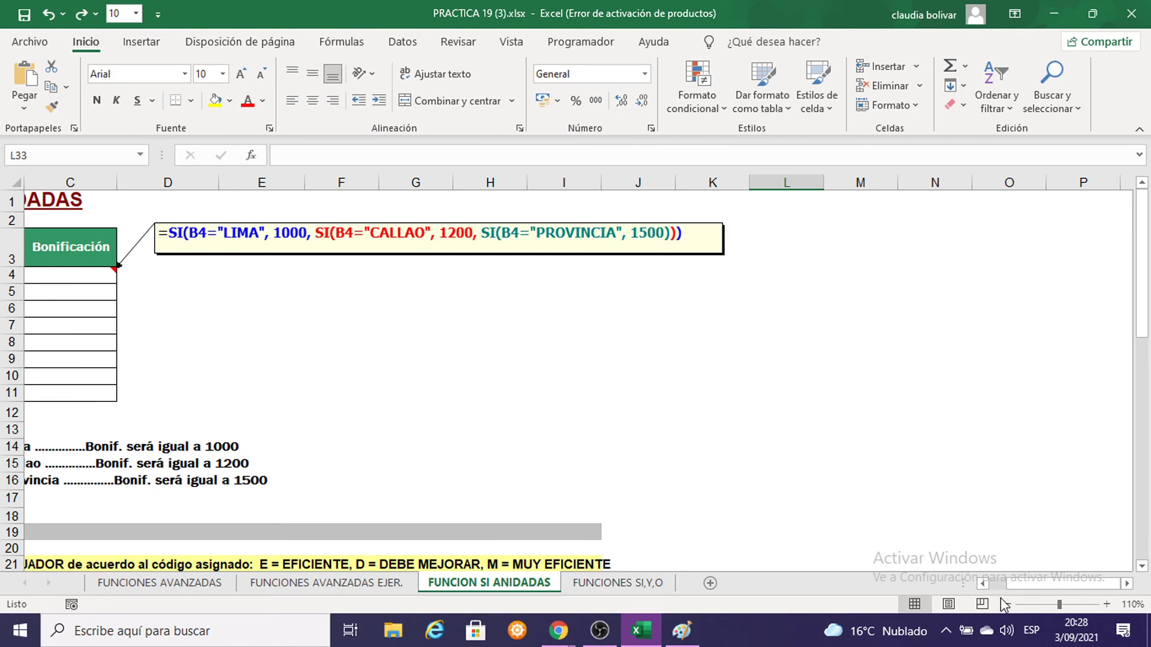
pyautogui.moveTo(1021, 583); pyautogui.dragTo(1007, 583)
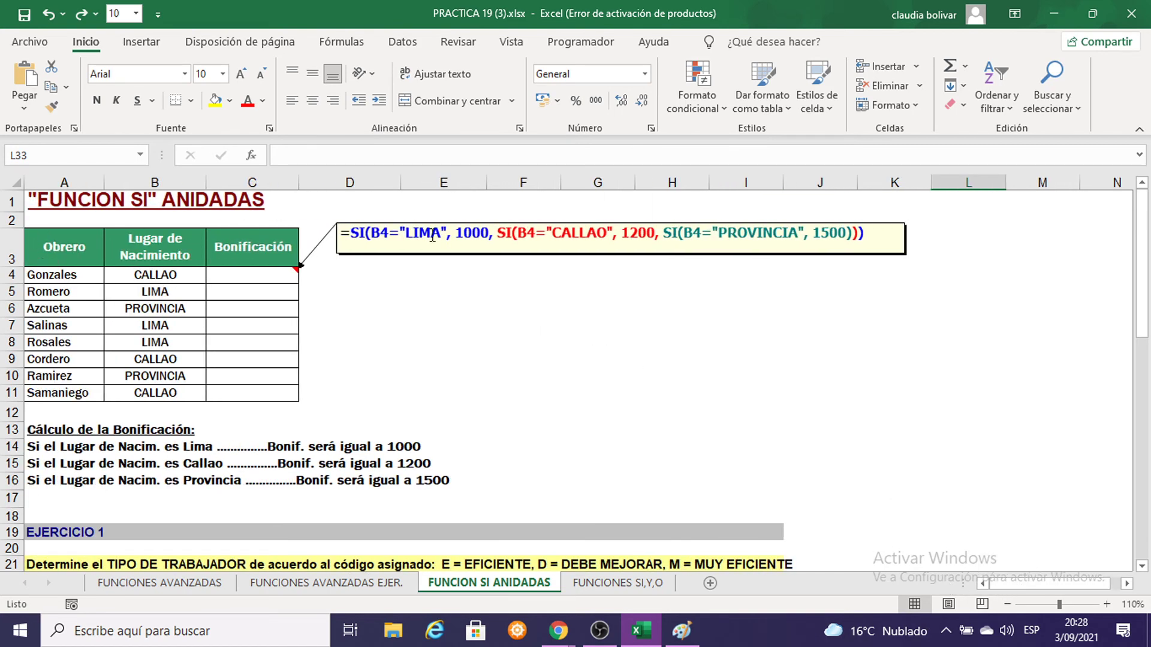
pyautogui.click(1107, 604)
pyautogui.click(1107, 604)
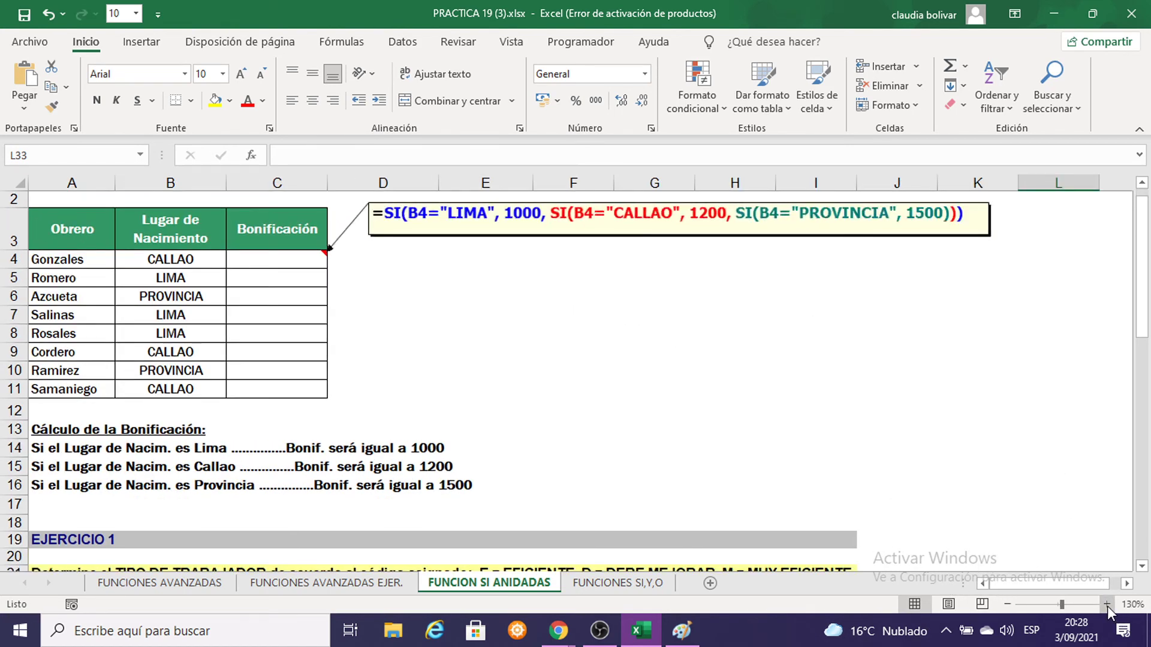
pyautogui.click(1106, 605)
pyautogui.click(1108, 605)
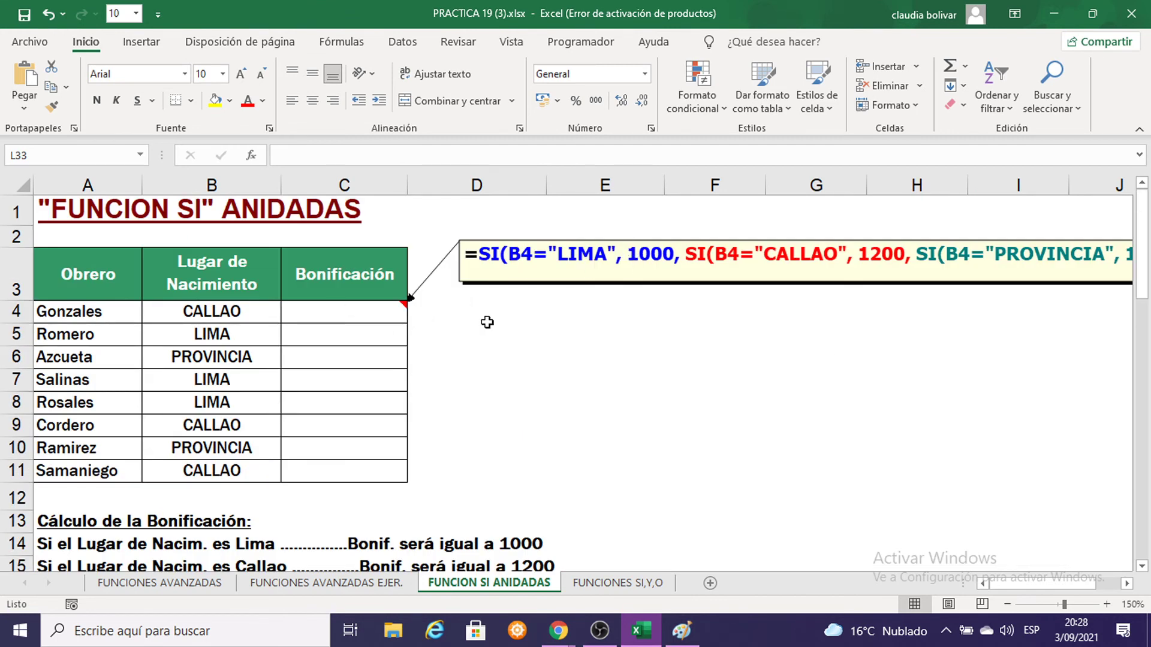
# Give C4 font size 14 and paste in the three-condition nested SI bonus formula, showing 1200
pyautogui.click(335, 313)
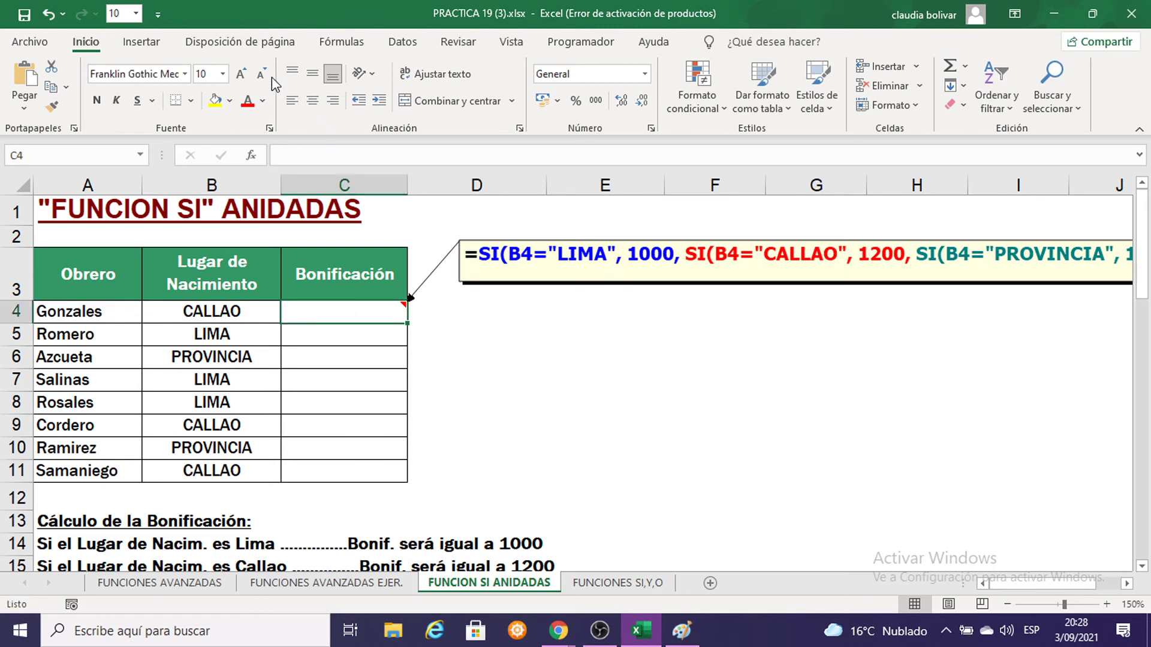
pyautogui.click(222, 74)
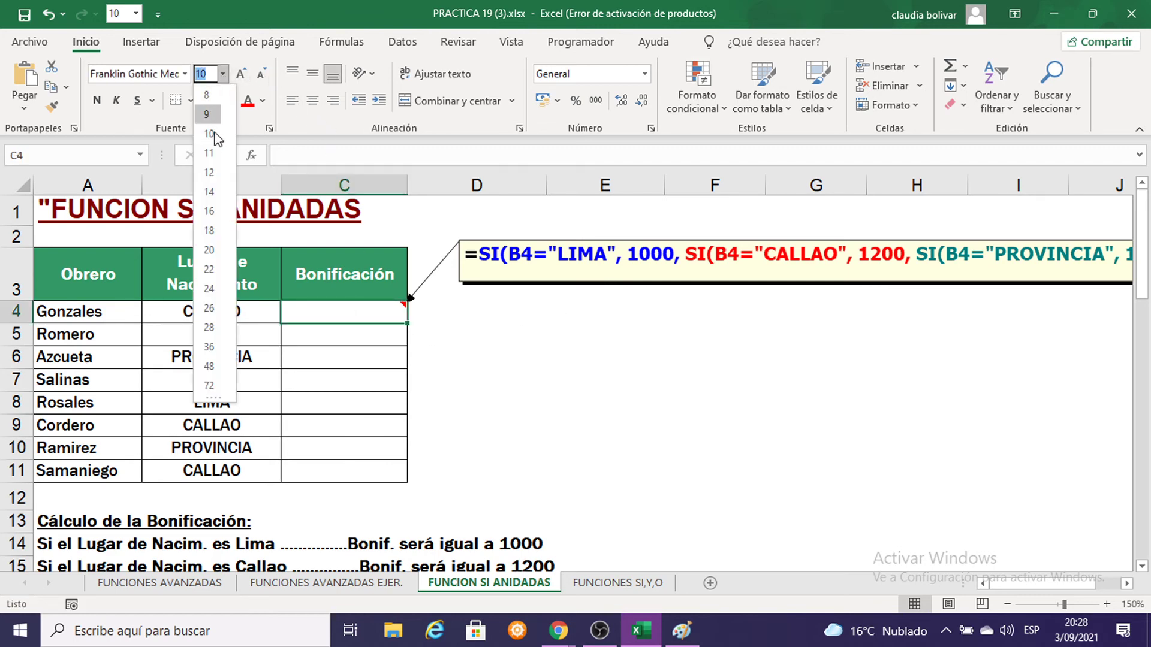
pyautogui.click(210, 189)
pyautogui.doubleClick(327, 314)
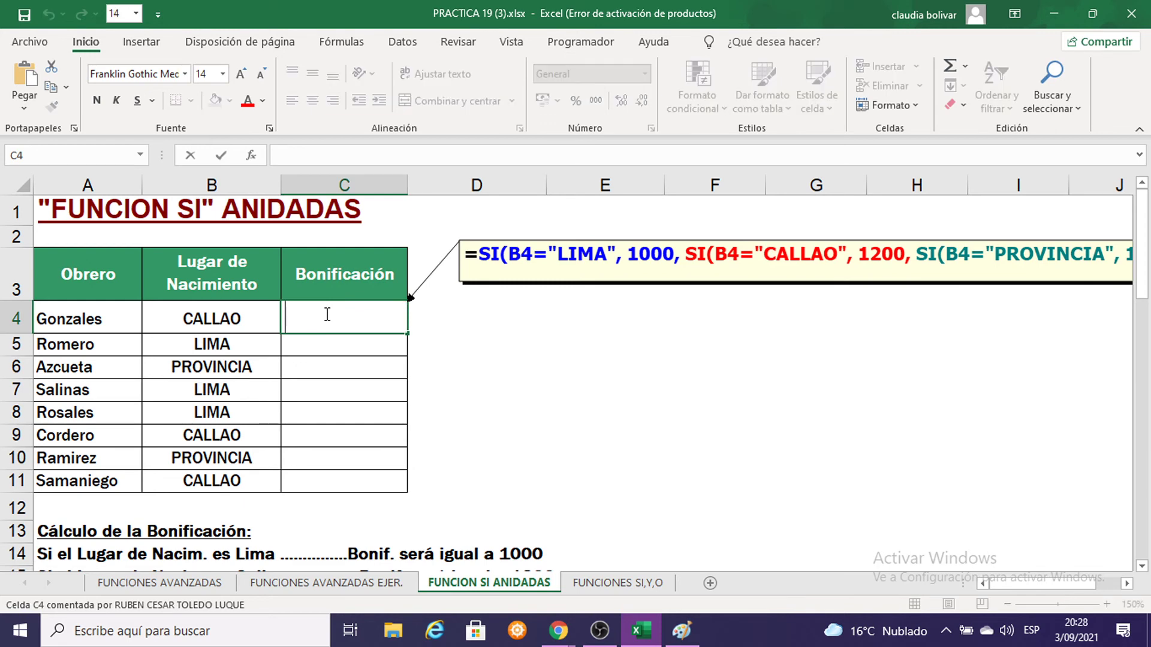
pyautogui.doubleClick(328, 314)
pyautogui.write('=SI(B4="LIMA";1000;SI(B4="CALLAO";1200;SI(B4="PROVINCIA";1500)))')
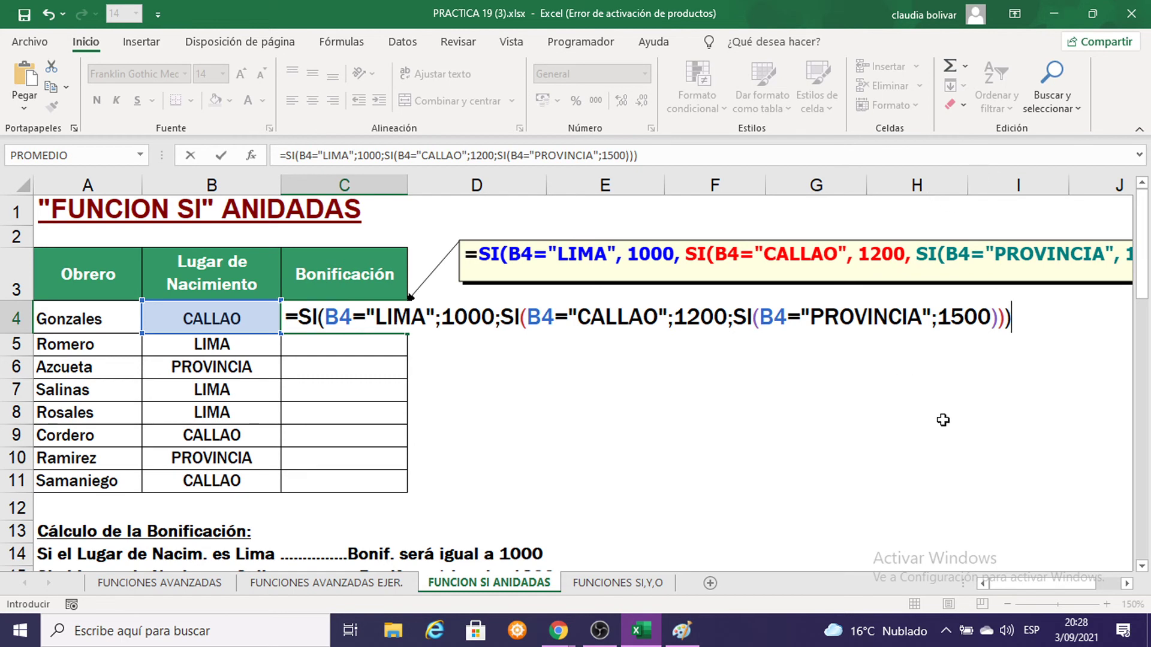
pyautogui.click(1127, 583)
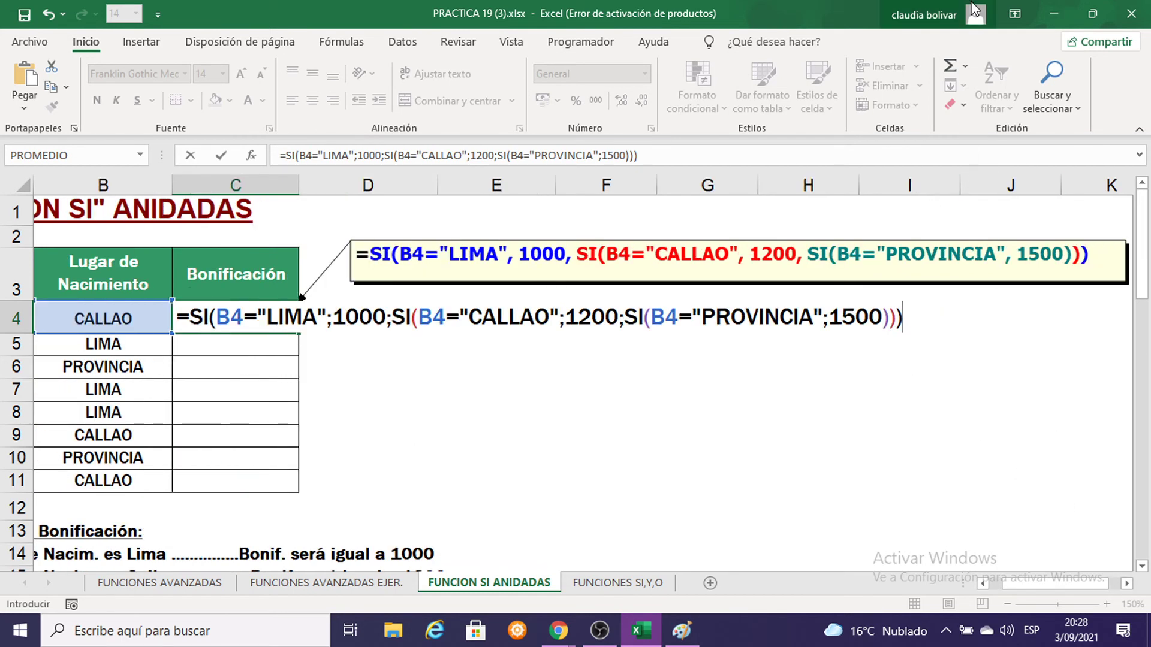
pyautogui.press('Return')
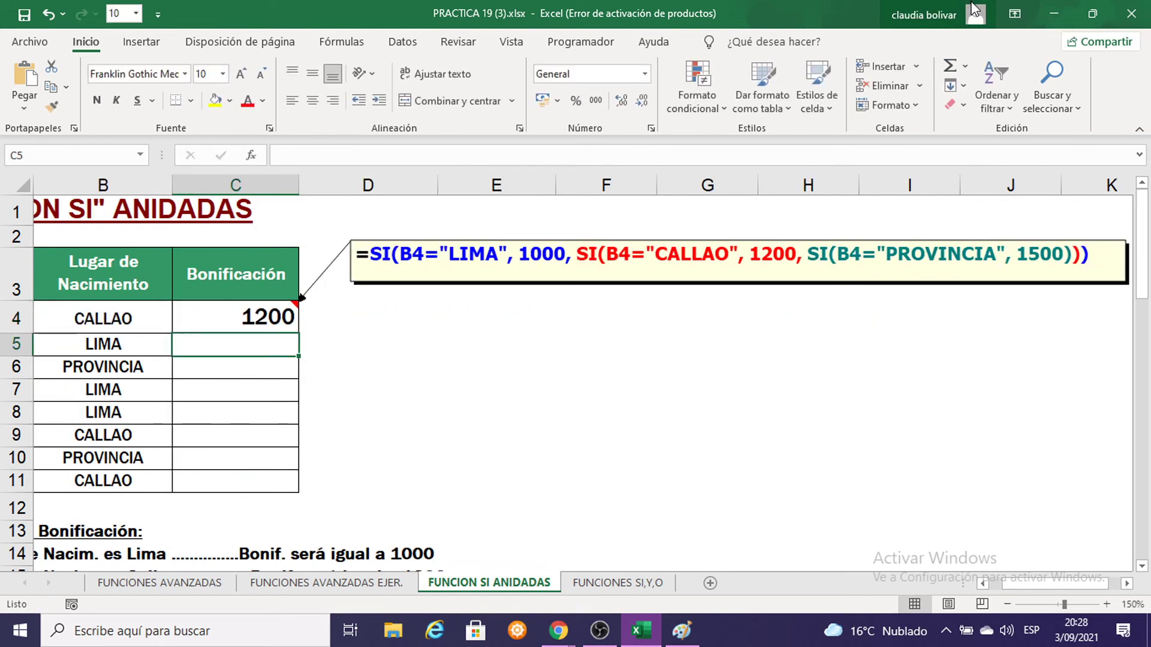
# Copy the C4 bonus formula down through C5:C11
pyautogui.click(276, 316)
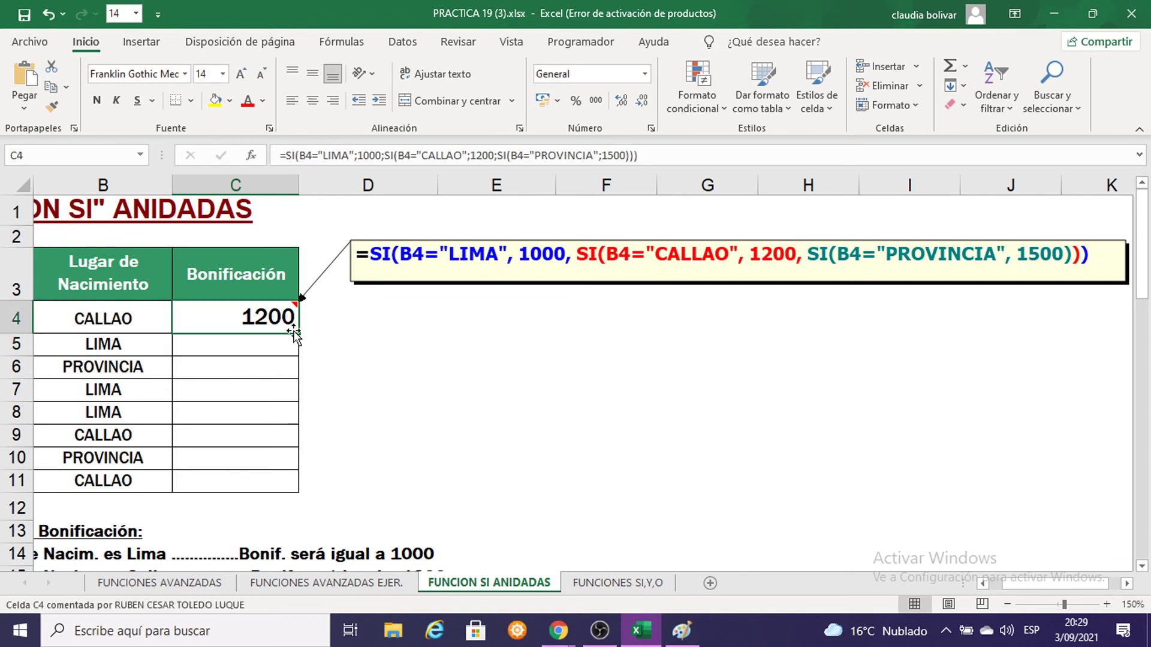
pyautogui.moveTo(293, 333); pyautogui.dragTo(264, 512)
pyautogui.moveTo(265, 497); pyautogui.dragTo(265, 492)
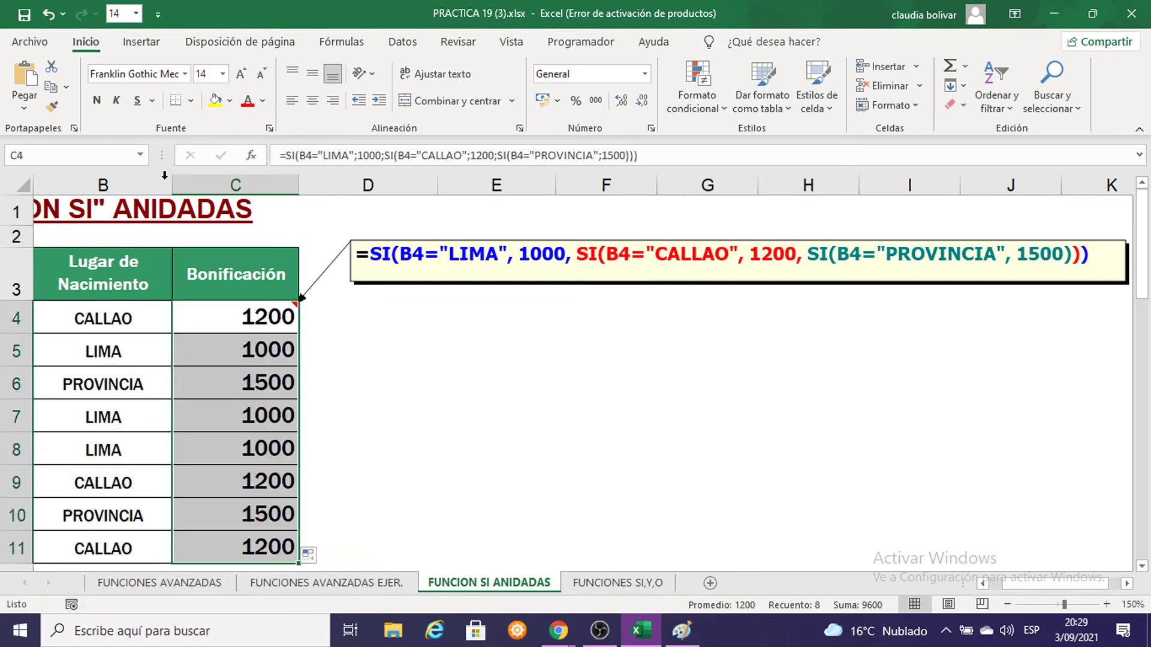
pyautogui.click(223, 74)
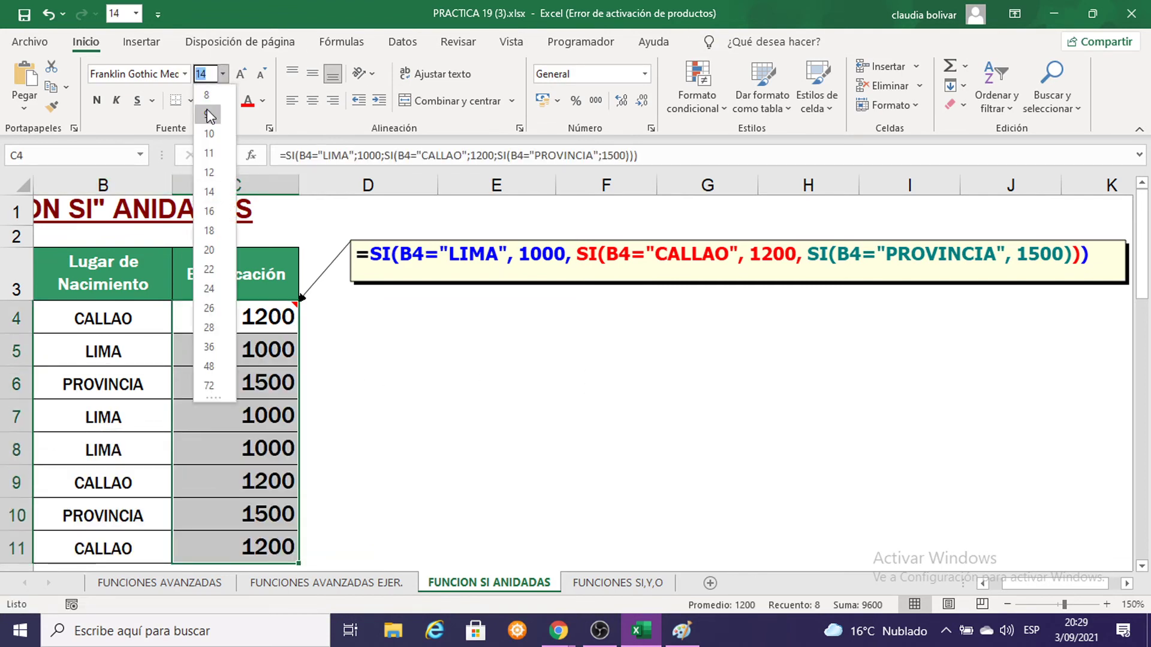
pyautogui.press('Escape')
# Scroll down to Ejercicio 1 and set cell D24 to font size 16
pyautogui.click(447, 380)
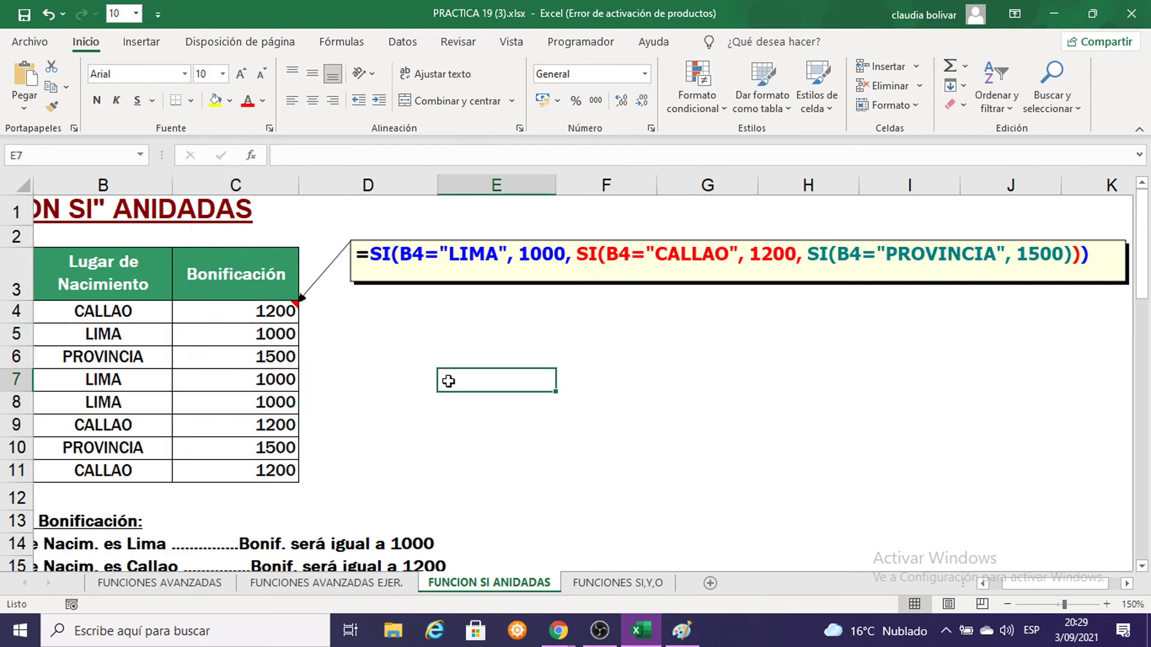
pyautogui.scroll(-3, 447, 380)
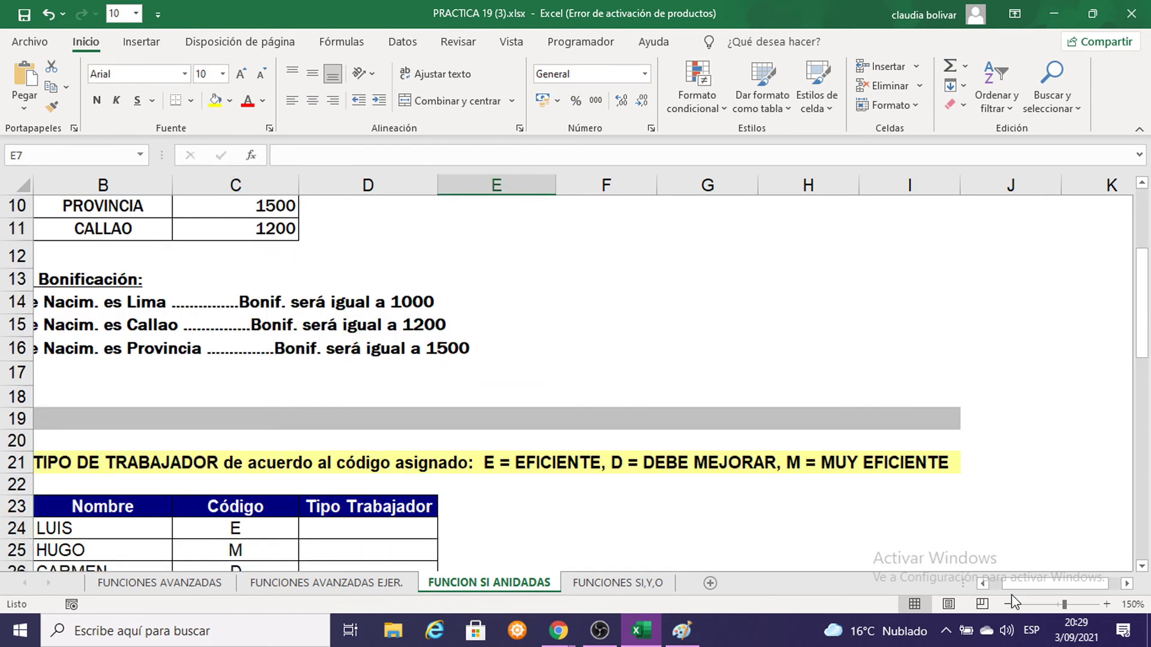
pyautogui.moveTo(1012, 584); pyautogui.dragTo(977, 584)
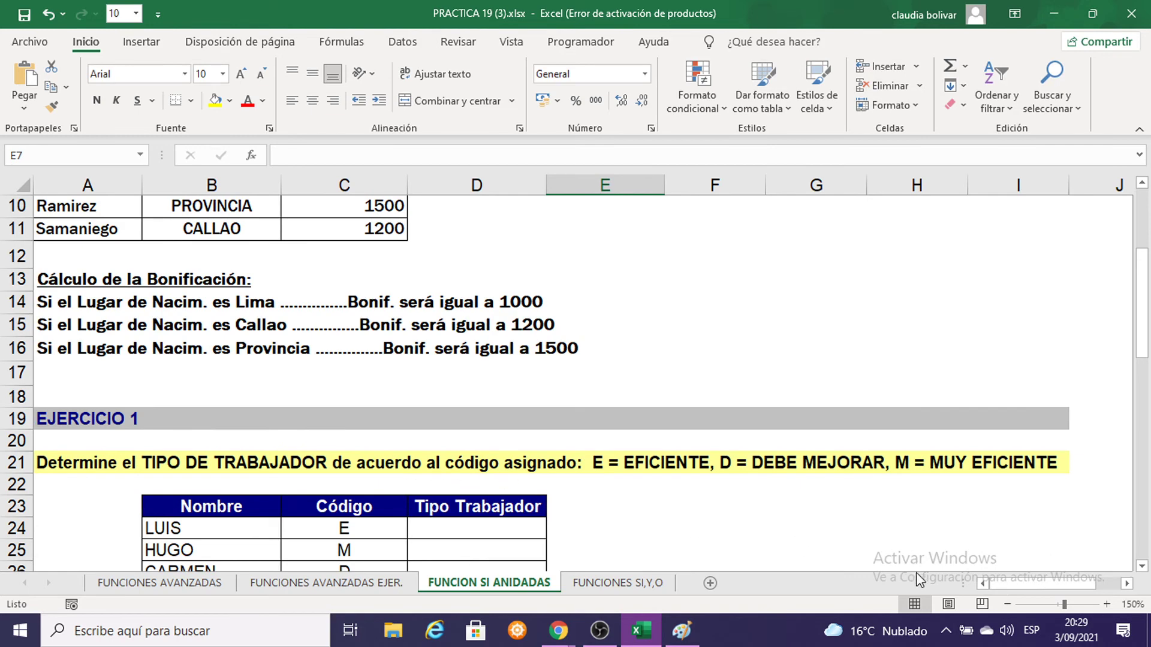
pyautogui.scroll(-1, 299, 435)
pyautogui.scroll(-1, 299, 436)
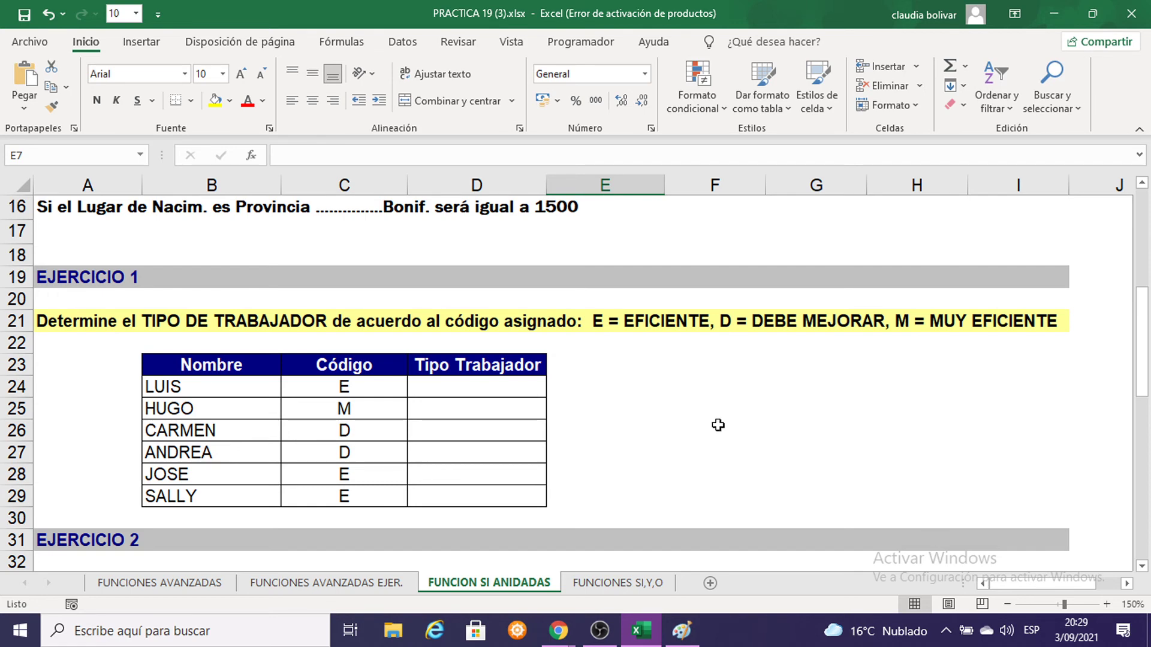
pyautogui.click(472, 393)
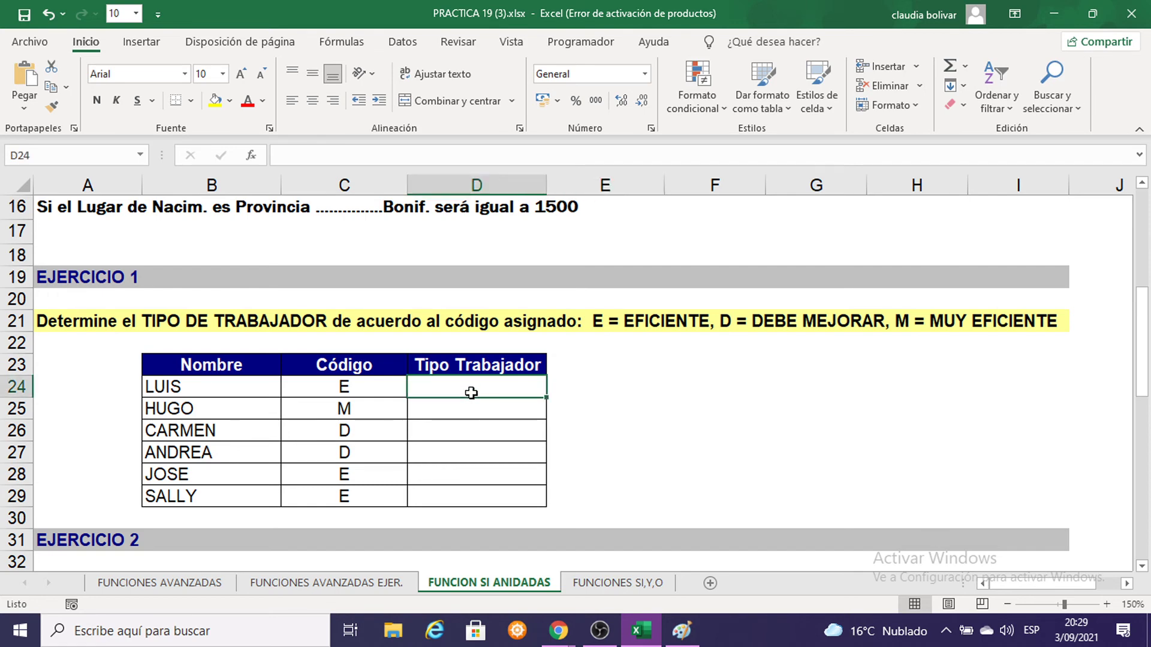
pyautogui.click(222, 74)
pyautogui.click(214, 211)
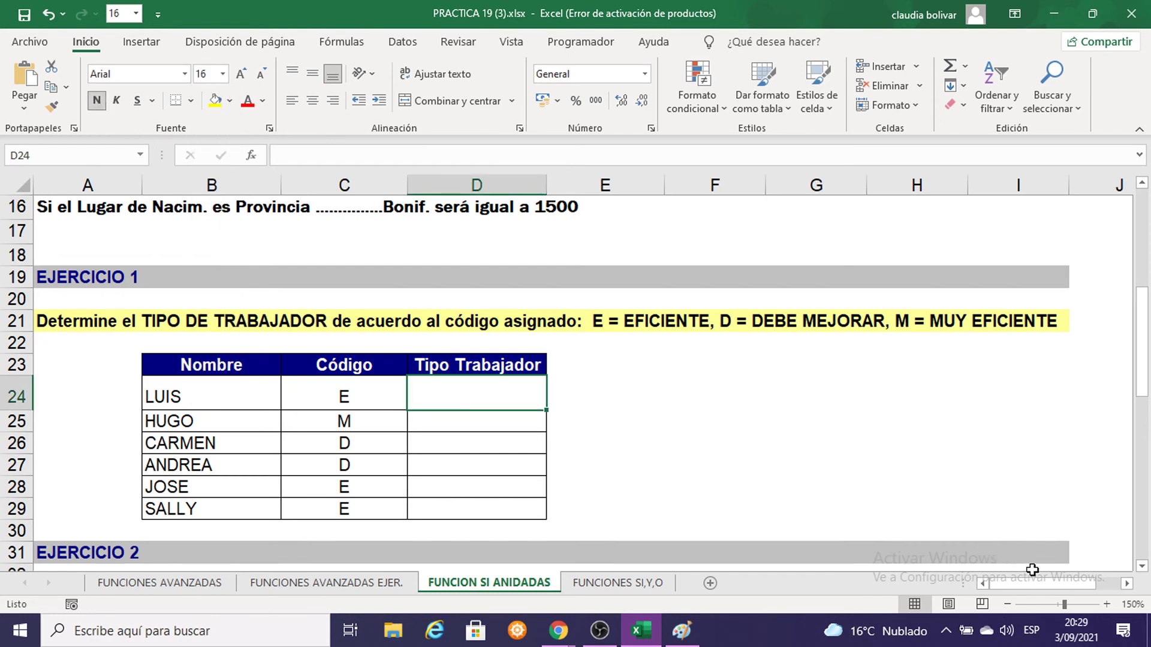
pyautogui.click(1107, 604)
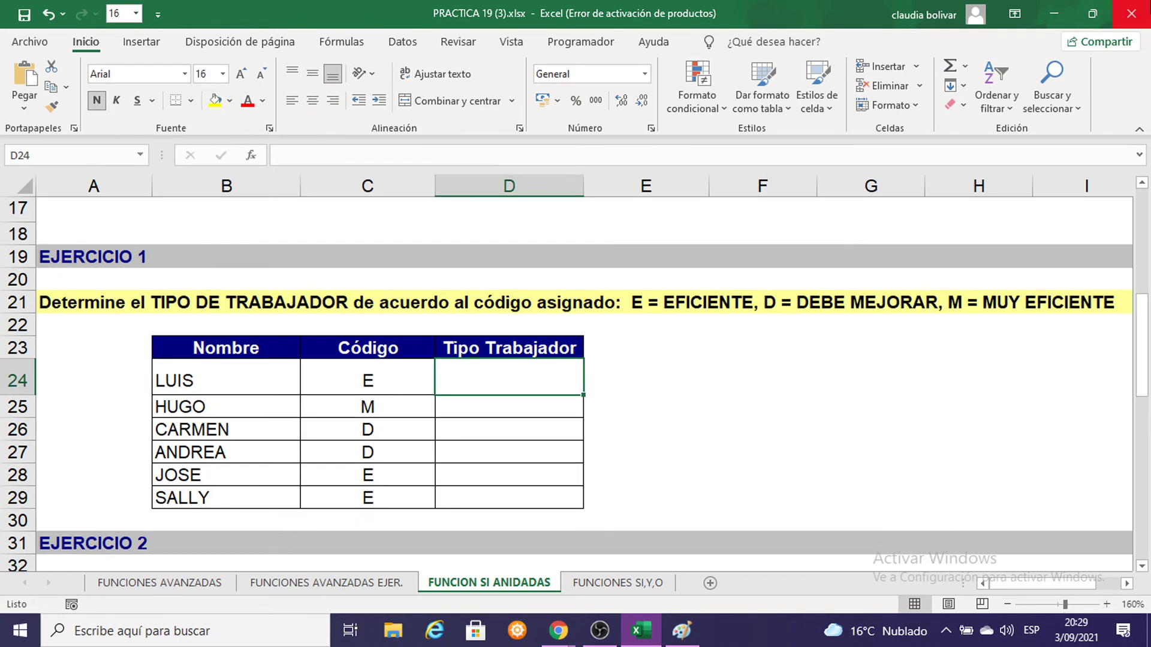
# Enter a nested SI in D24 mapping C24 codes E, D, M to EFICIENTE, DEBE MEJORAR, MUY EFCICIENTE
pyautogui.write('=S')
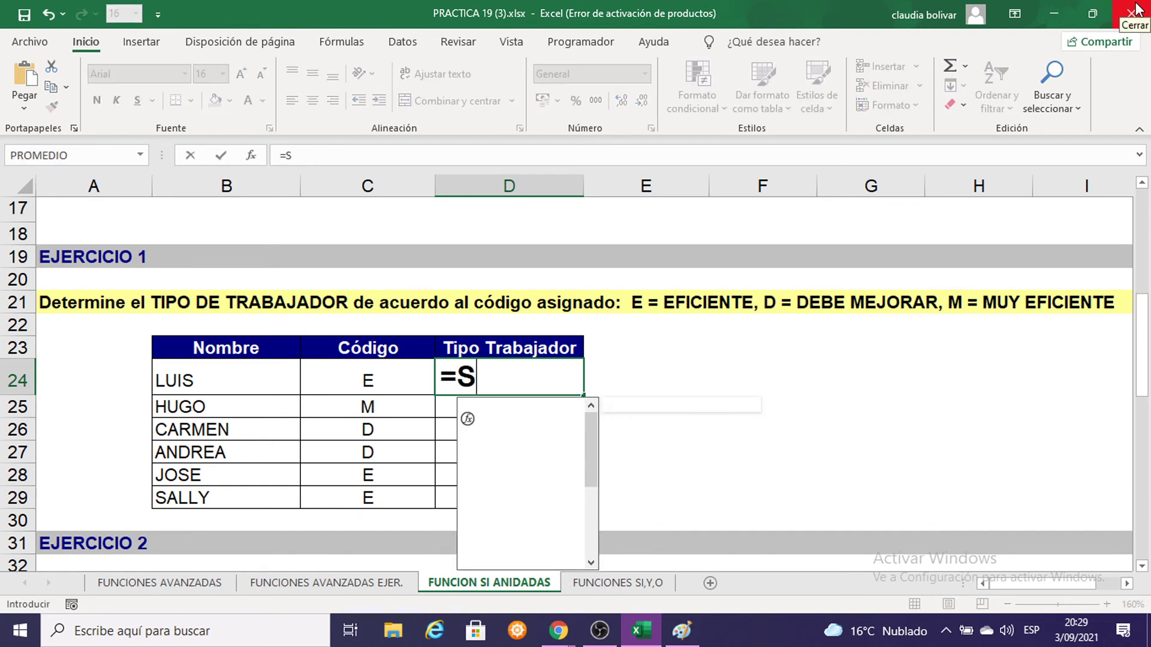
pyautogui.write('I(')
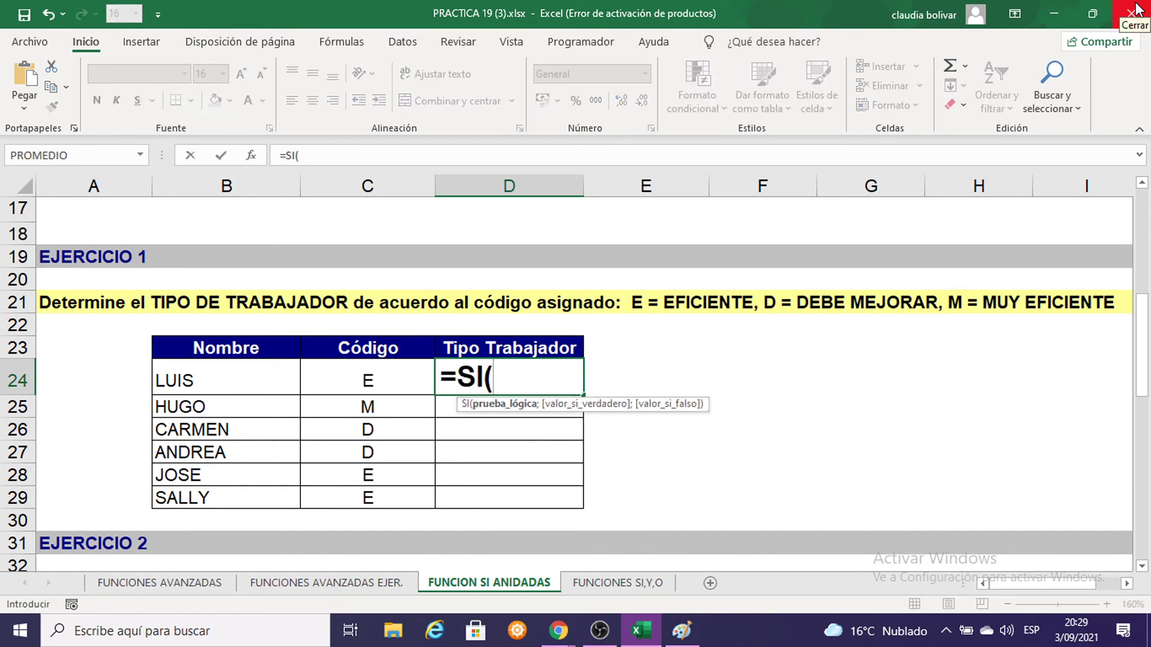
pyautogui.click(391, 363)
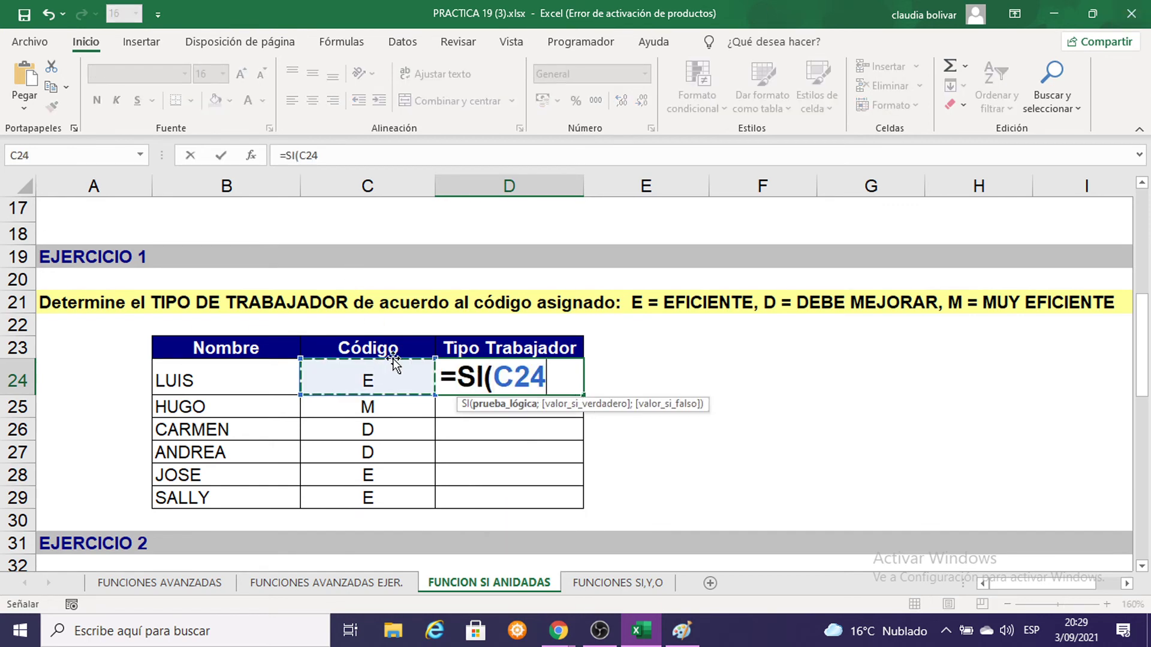
pyautogui.write('=')
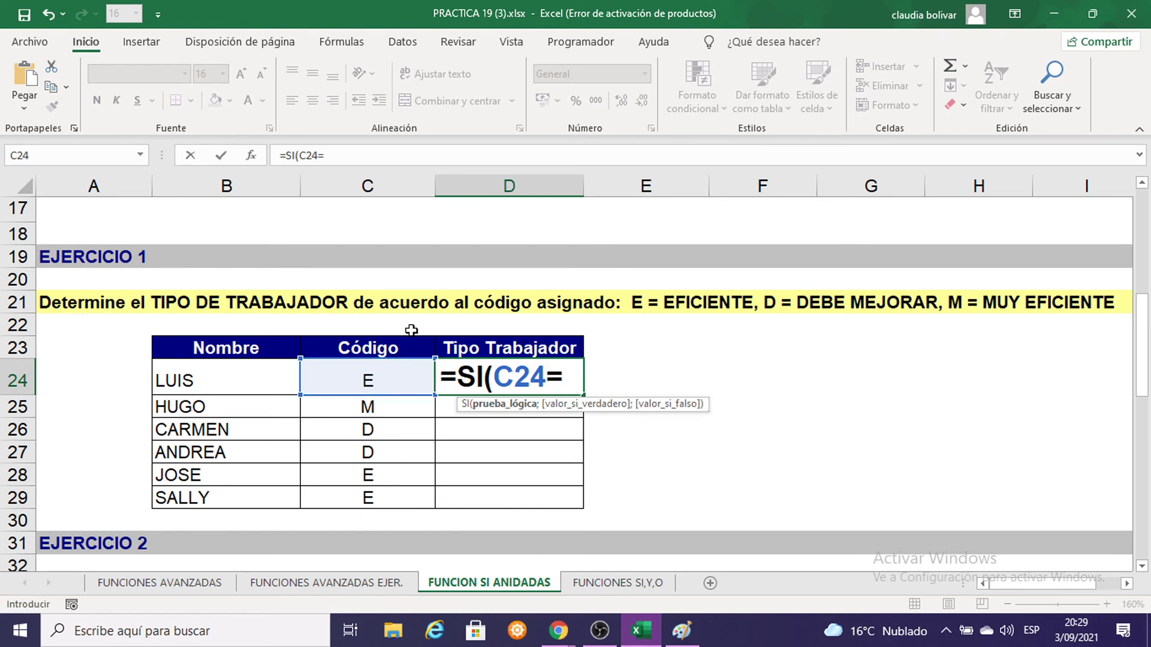
pyautogui.write('"E"')
pyautogui.write(';')
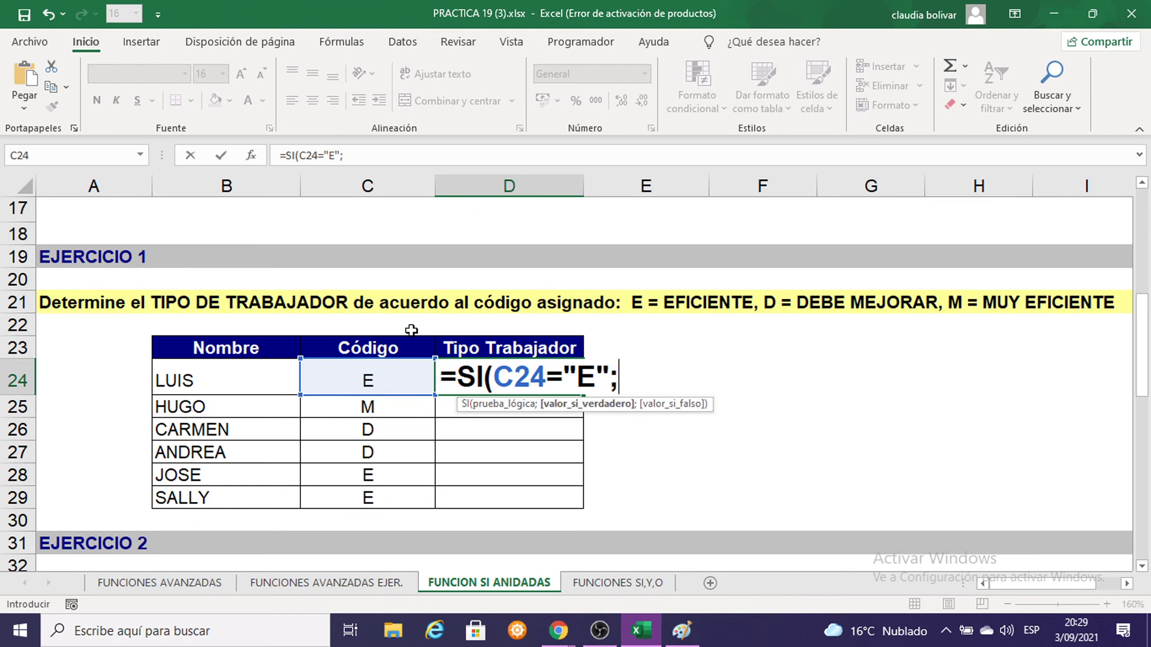
pyautogui.write('"E')
pyautogui.write('FICIENTE')
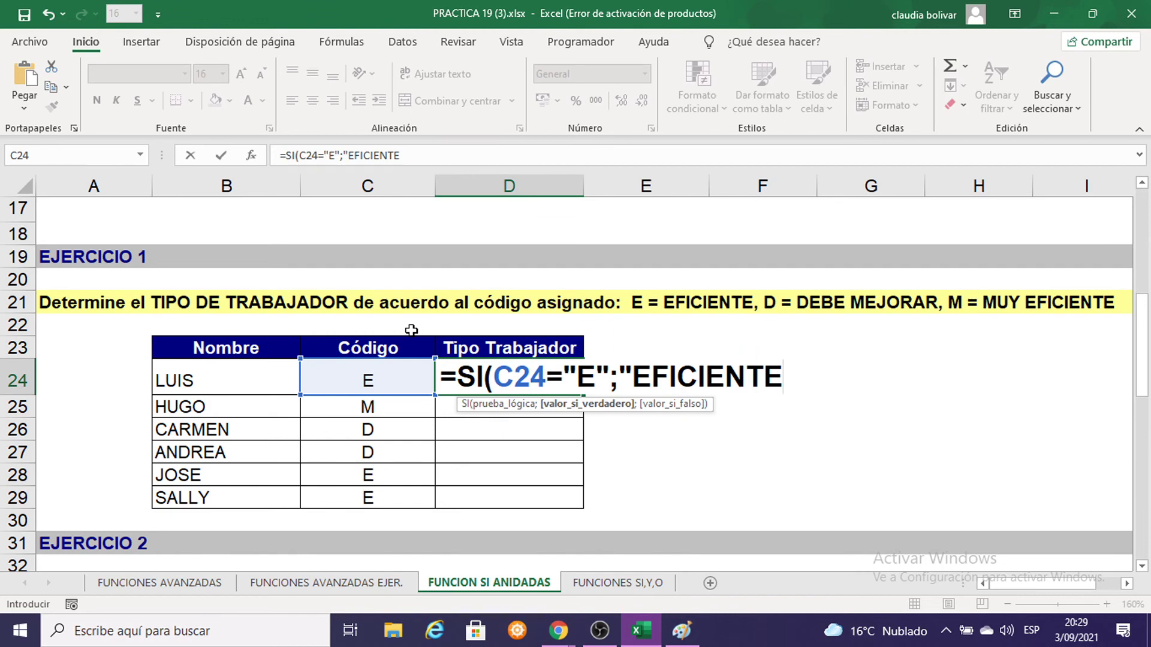
pyautogui.write('"')
pyautogui.write(';')
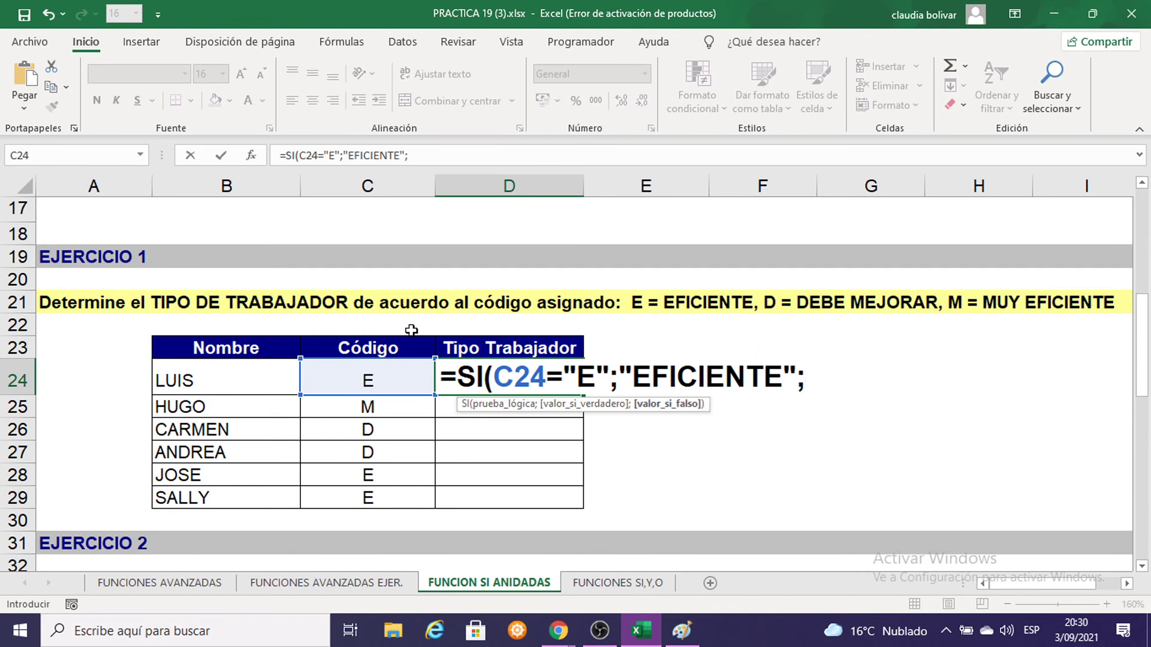
pyautogui.write('SI')
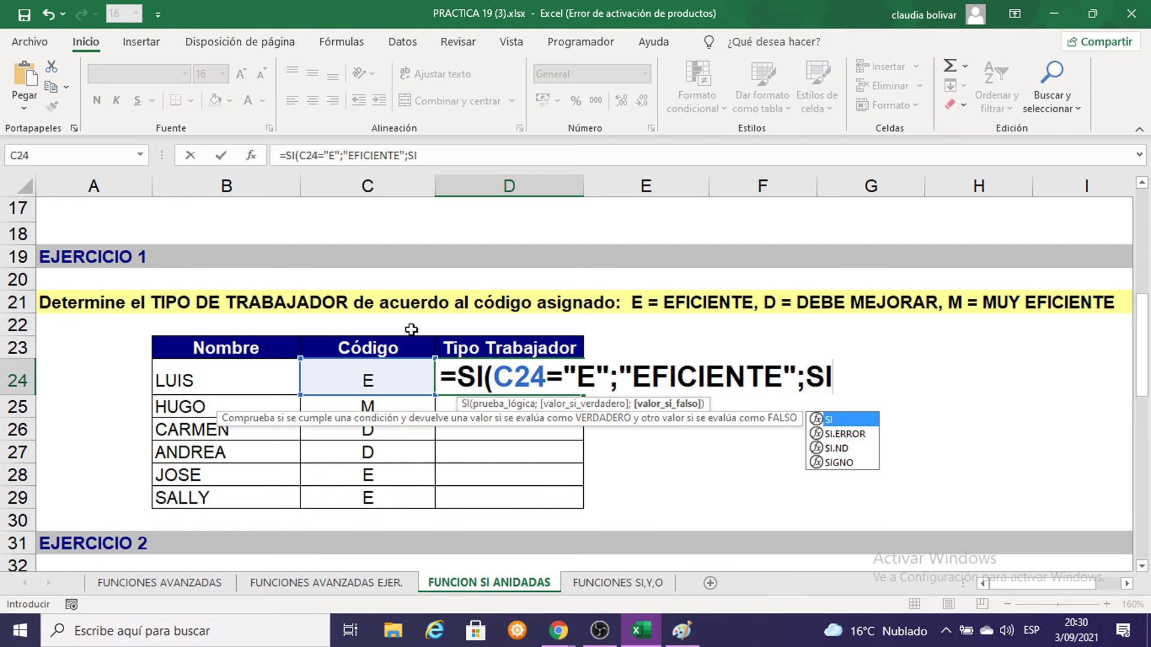
pyautogui.write('(')
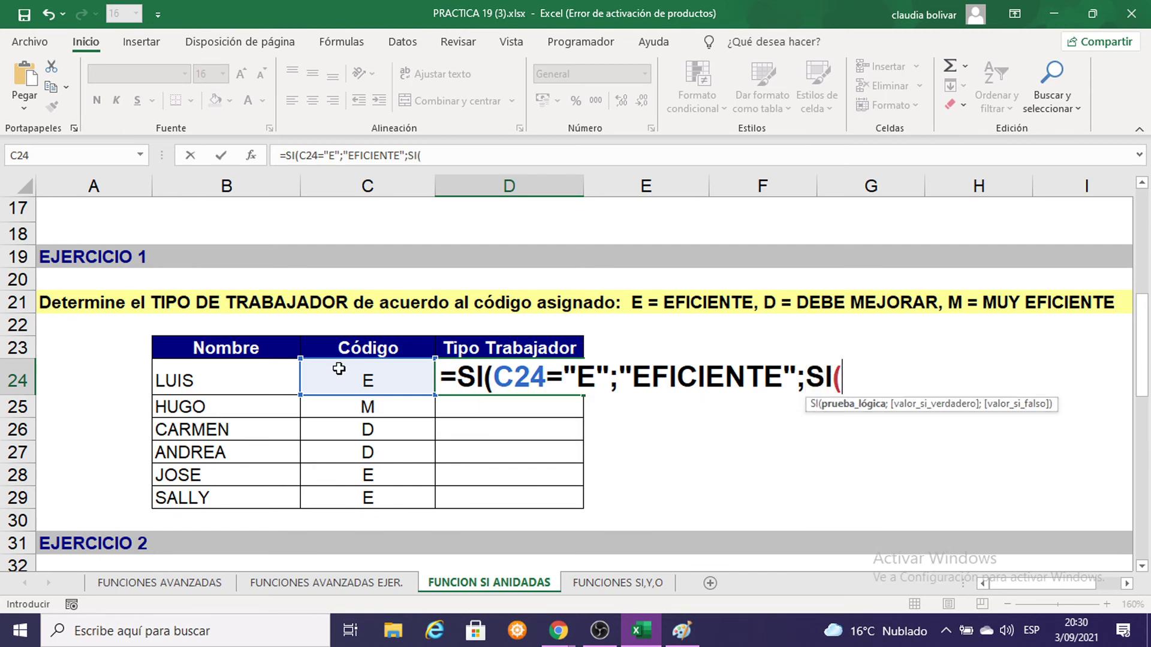
pyautogui.click(339, 370)
pyautogui.write('=')
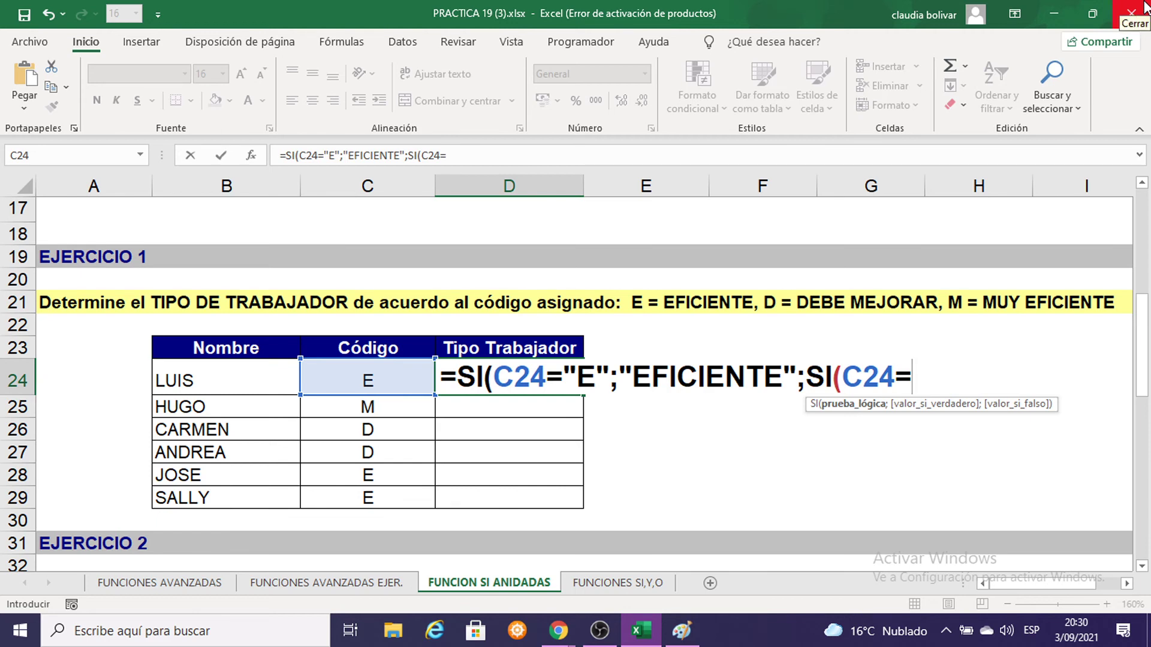
pyautogui.write('"')
pyautogui.write('D"')
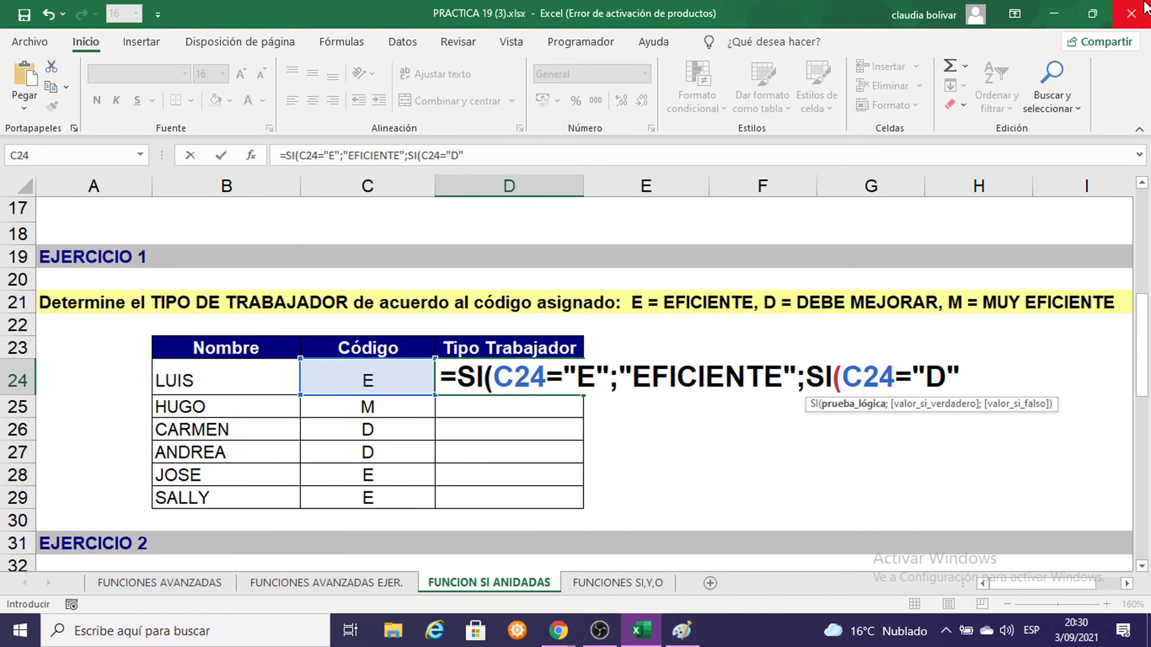
pyautogui.write(';')
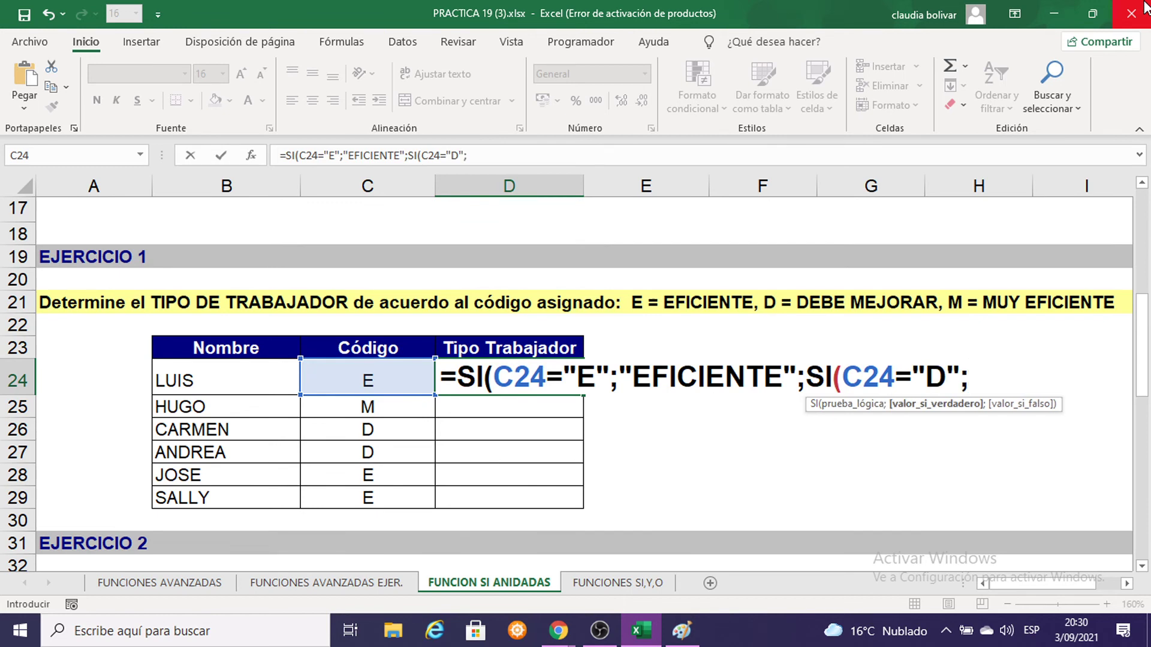
pyautogui.write('"DE')
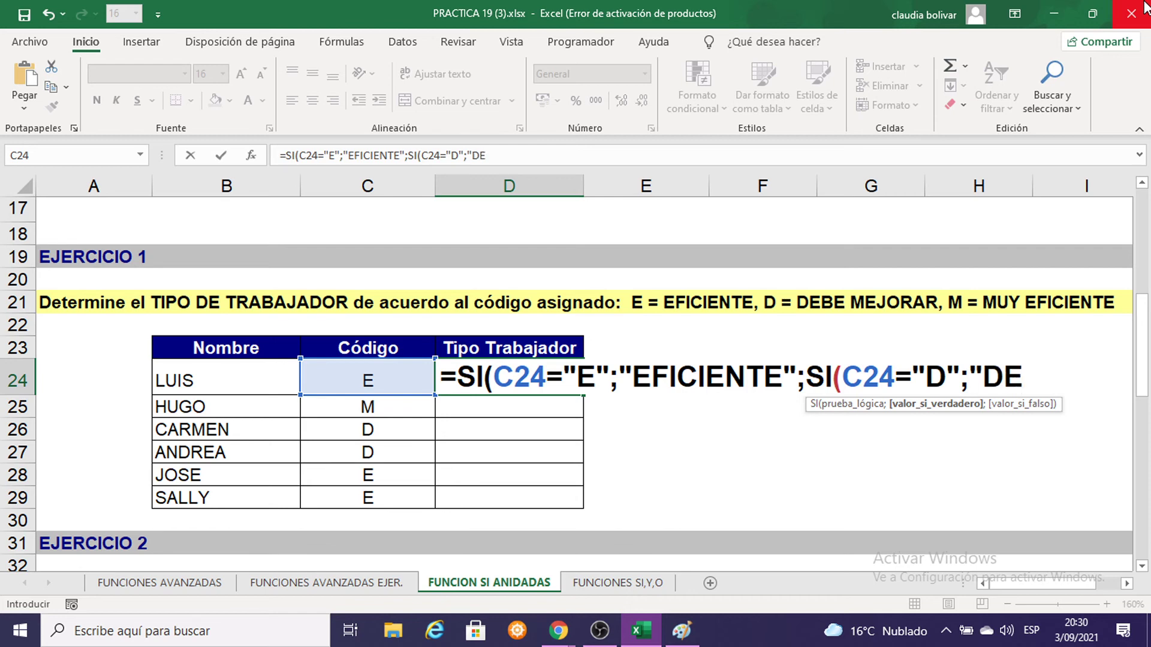
pyautogui.write('BE MEJ')
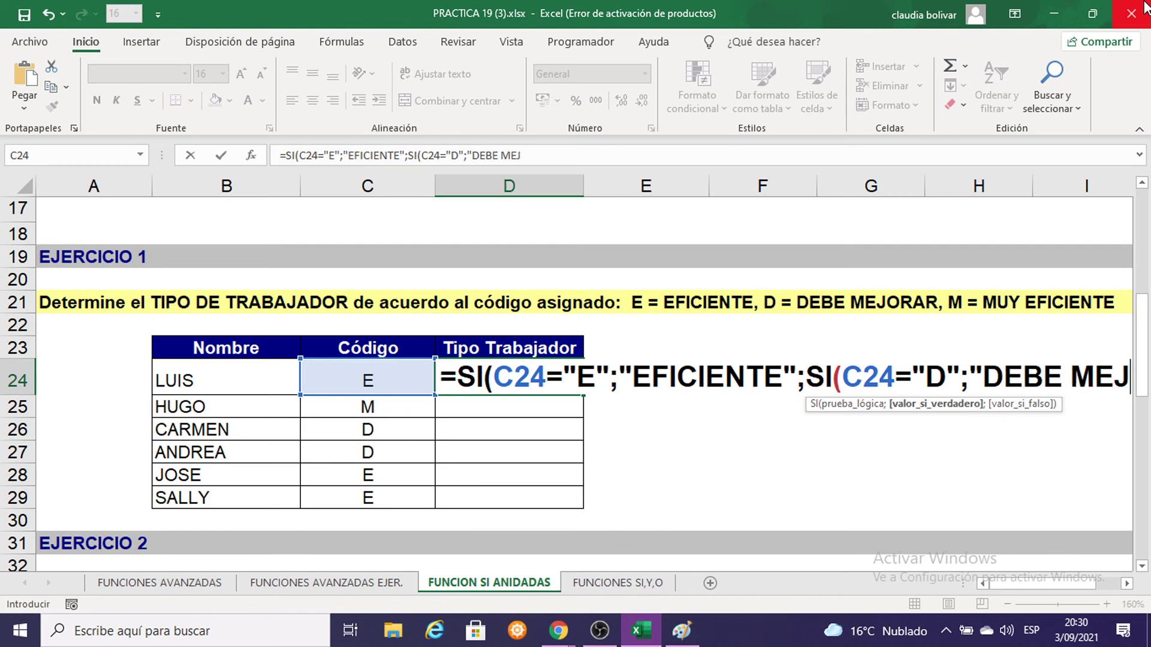
pyautogui.write('ORAR')
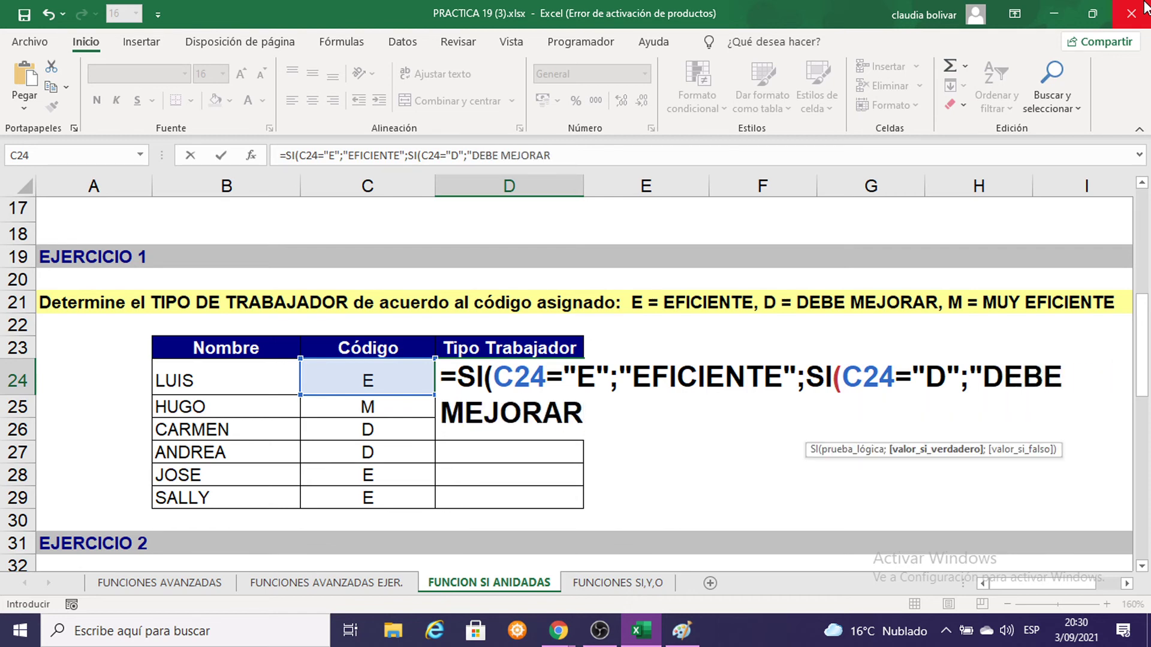
pyautogui.write(';')
pyautogui.write('SI')
pyautogui.write('(')
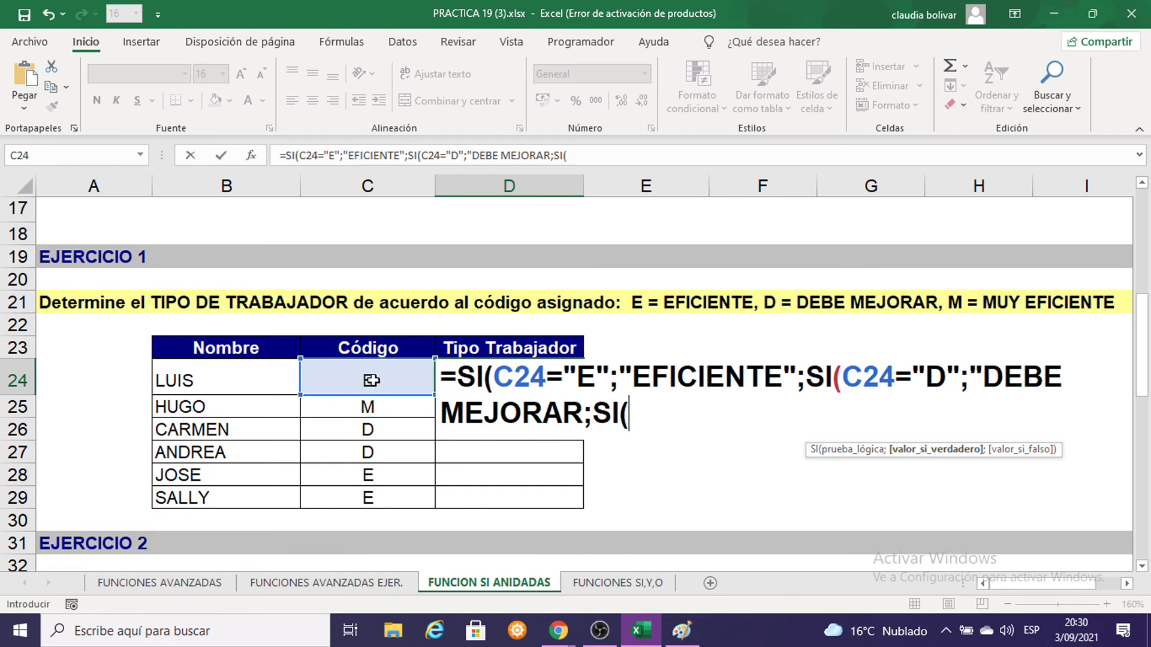
pyautogui.click(371, 380)
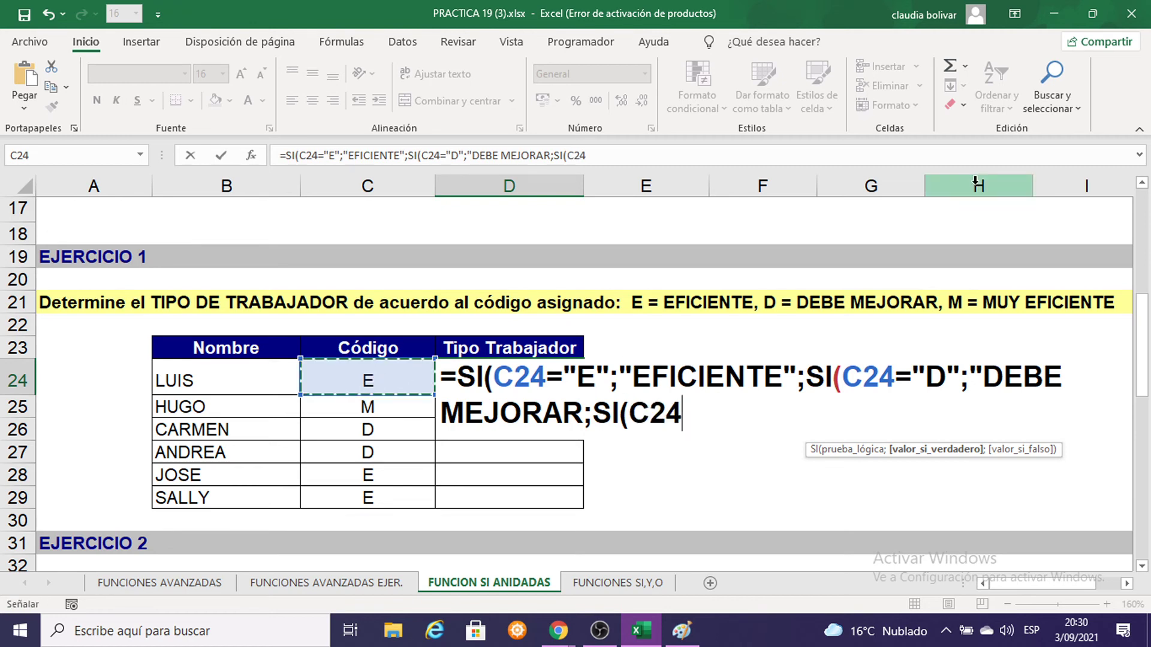
pyautogui.write('="')
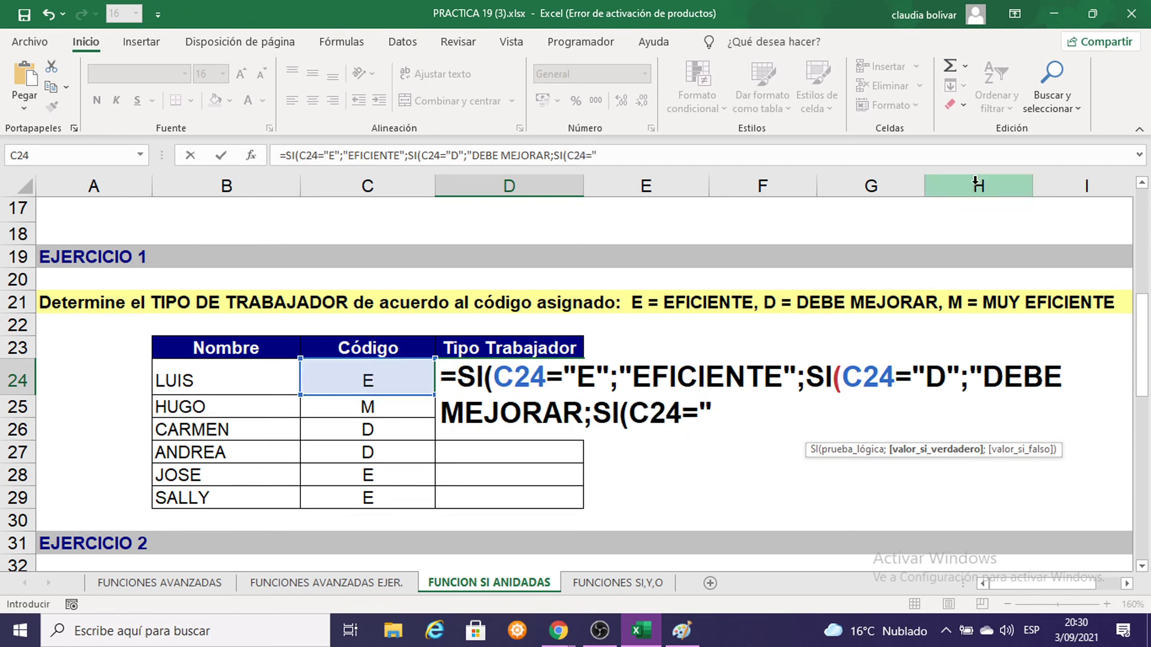
pyautogui.write('M2')
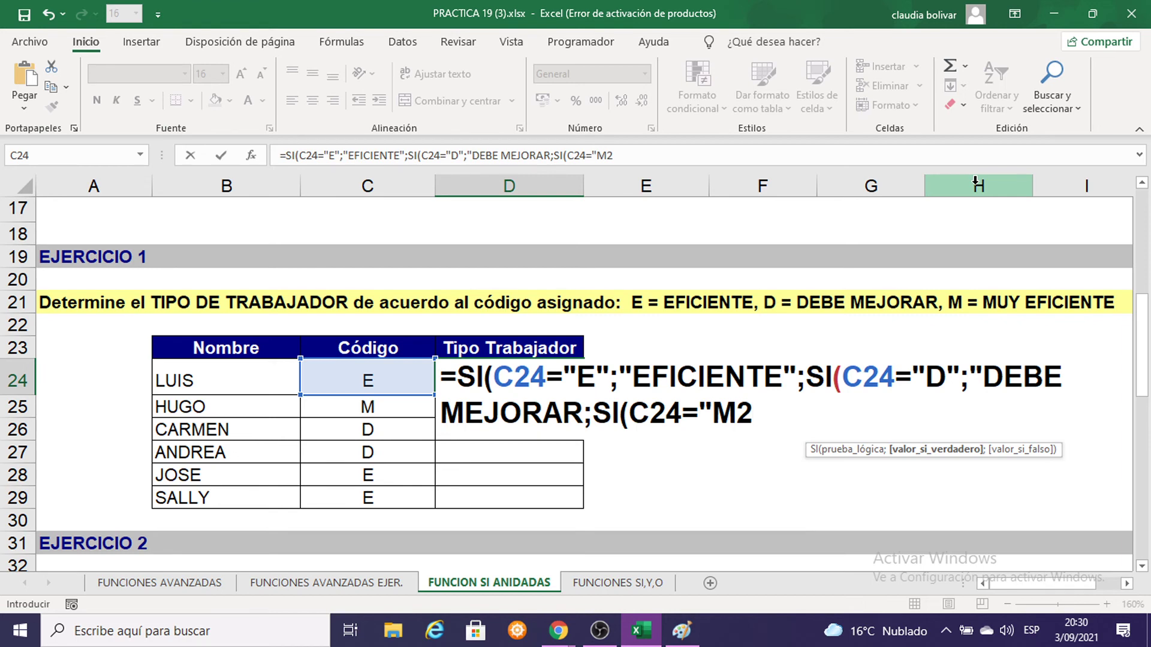
pyautogui.write(';')
pyautogui.press('BackSpace')
pyautogui.press('BackSpace')
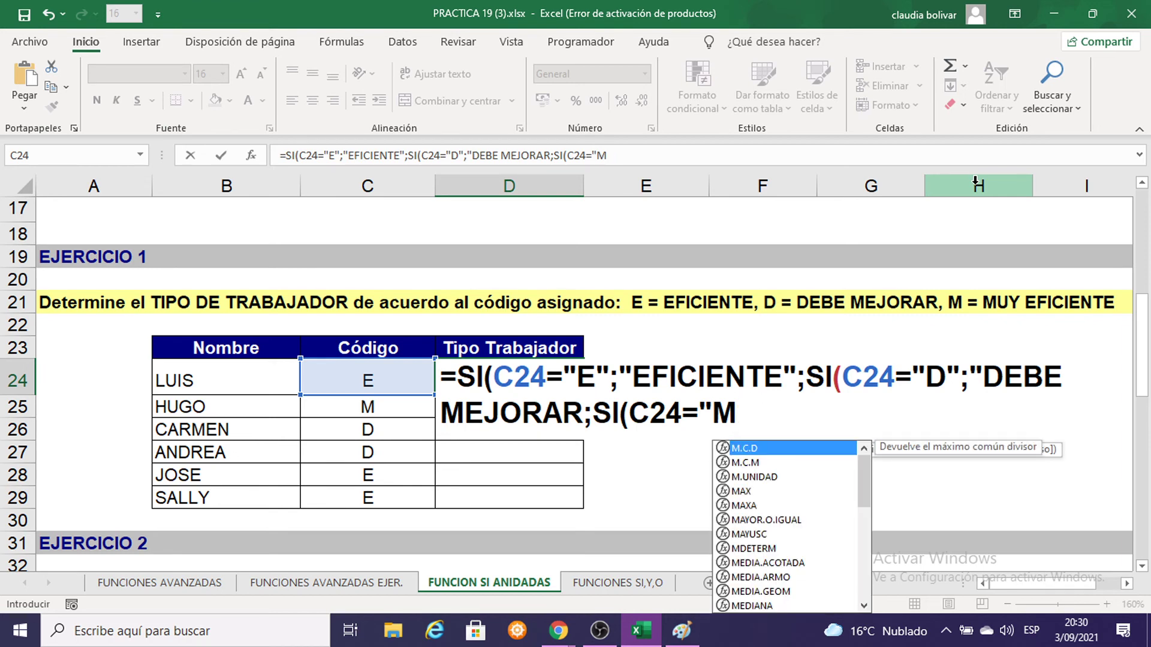
pyautogui.write('"')
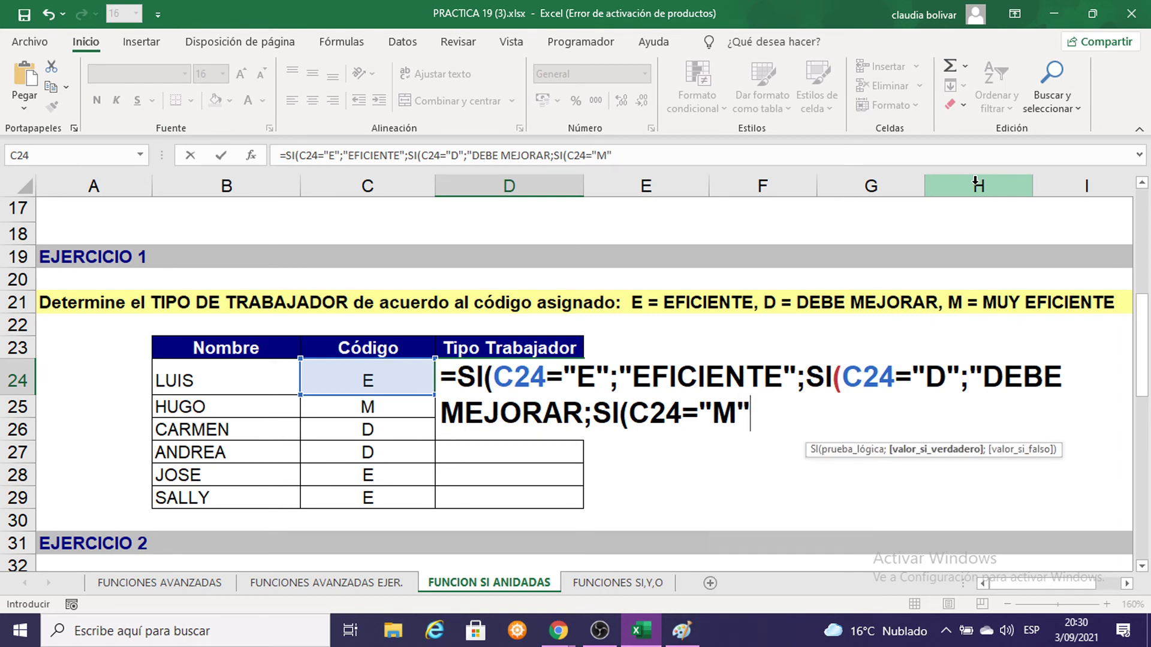
pyautogui.write(';')
pyautogui.write('"')
pyautogui.write('MUY EF')
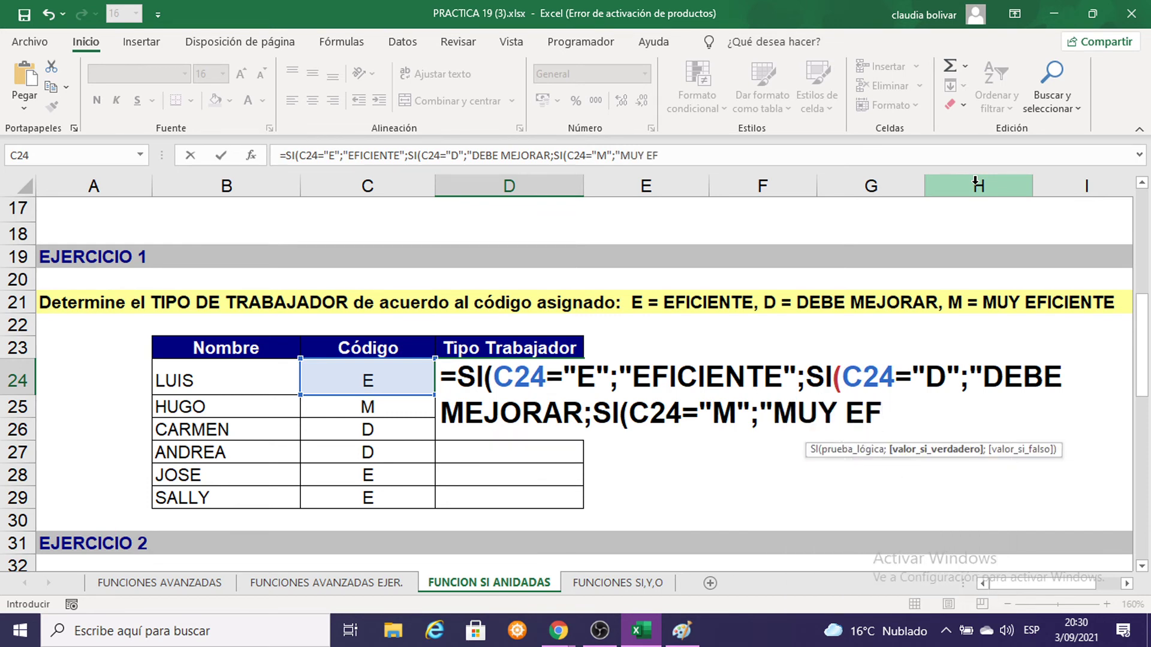
pyautogui.write('CICIENTE')
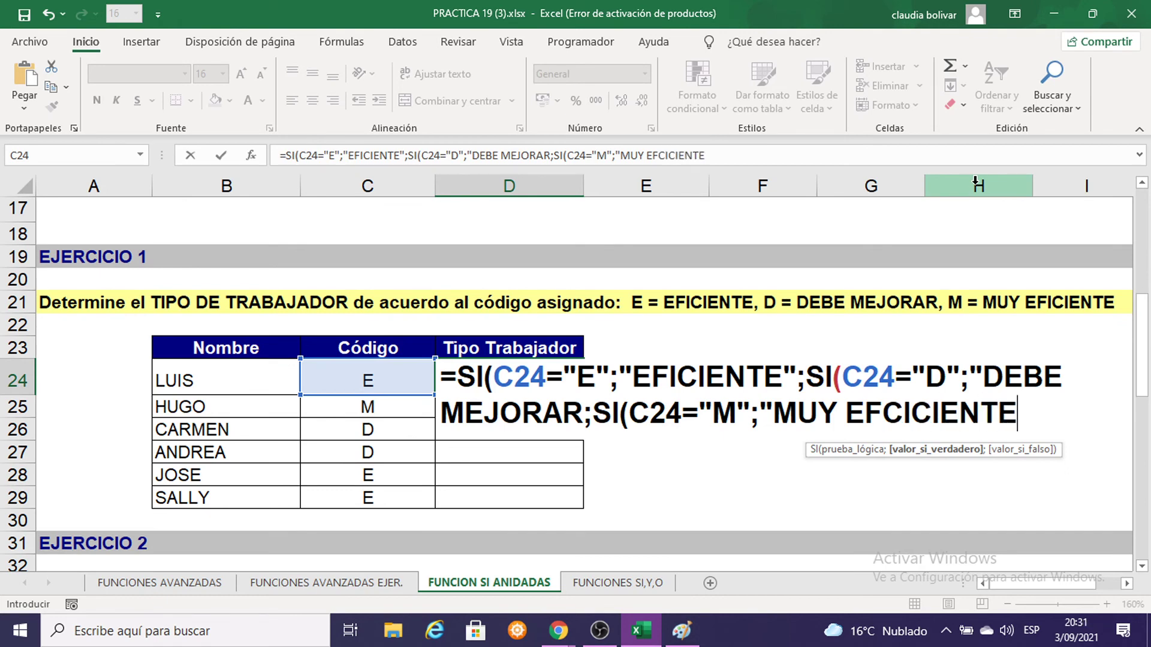
pyautogui.write('"')
pyautogui.write(')')
pyautogui.write('))')
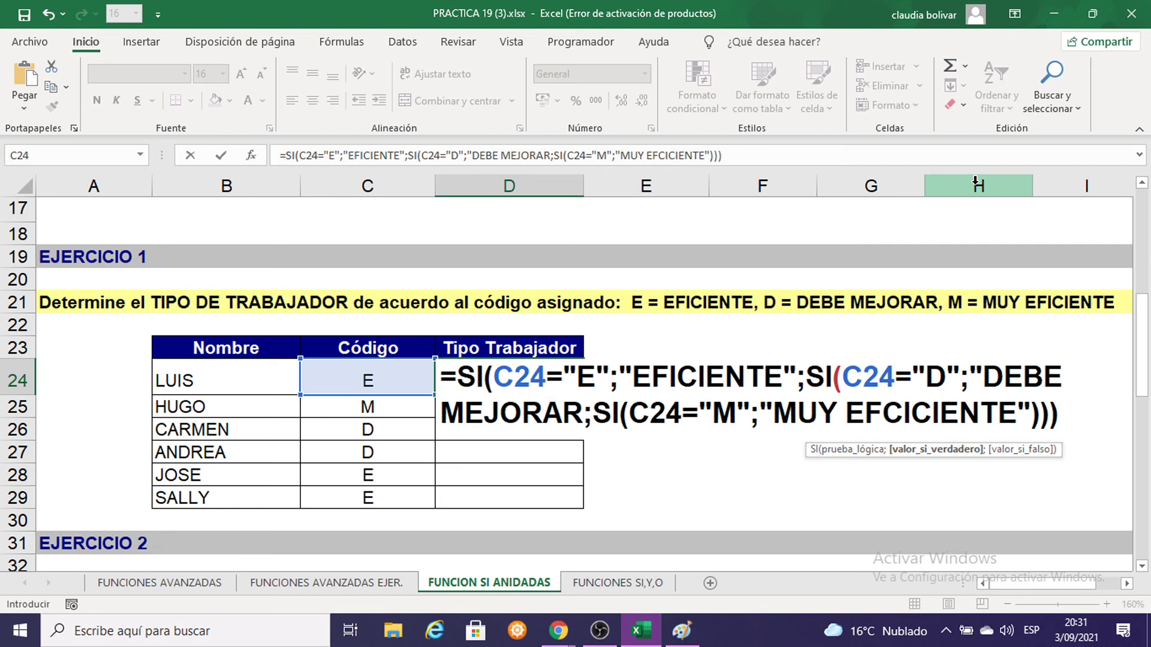
pyautogui.press('Return')
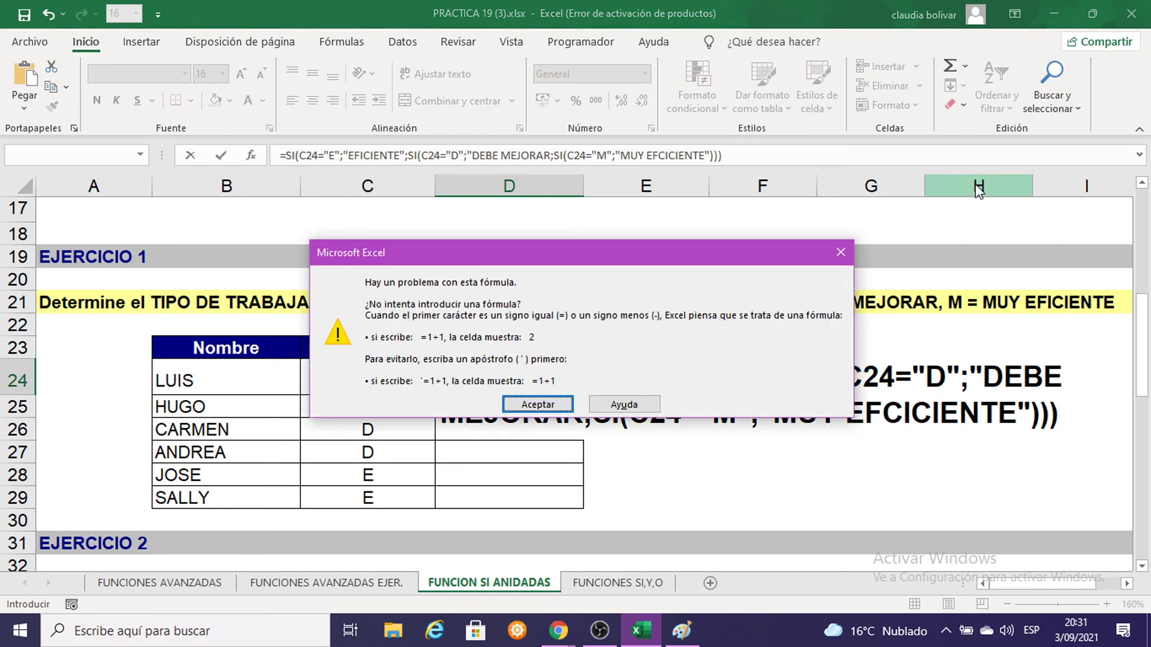
# Dismiss the formula warning, attempt to repair the C24="M" test, then select the whole formula text
pyautogui.press('Return')
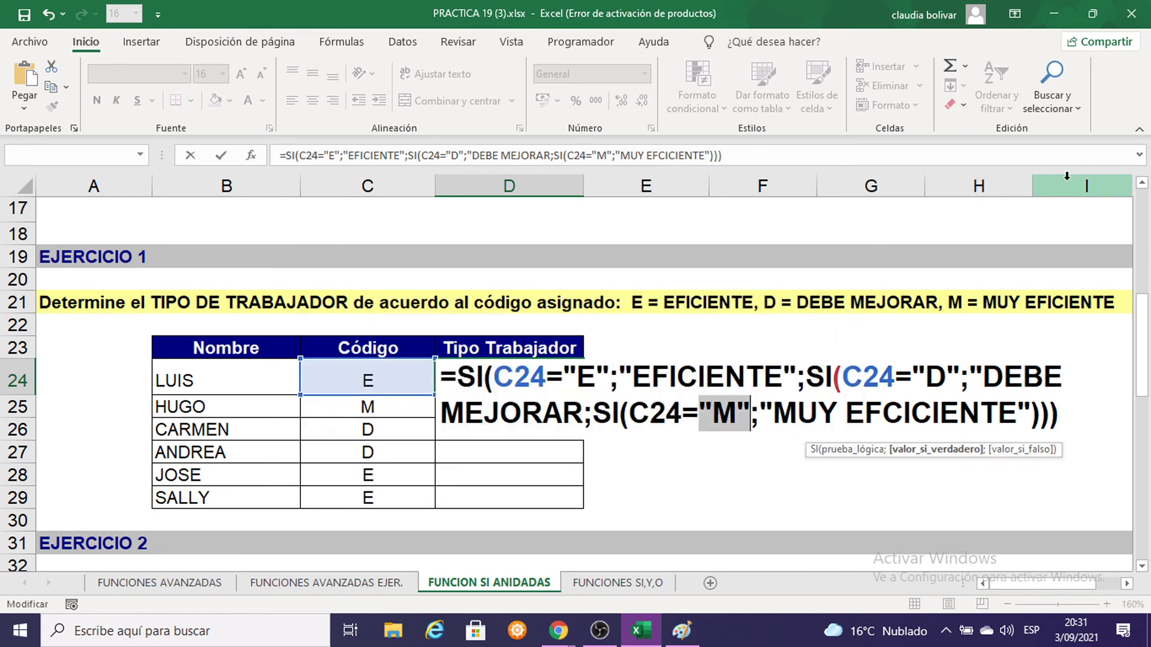
pyautogui.click(759, 414)
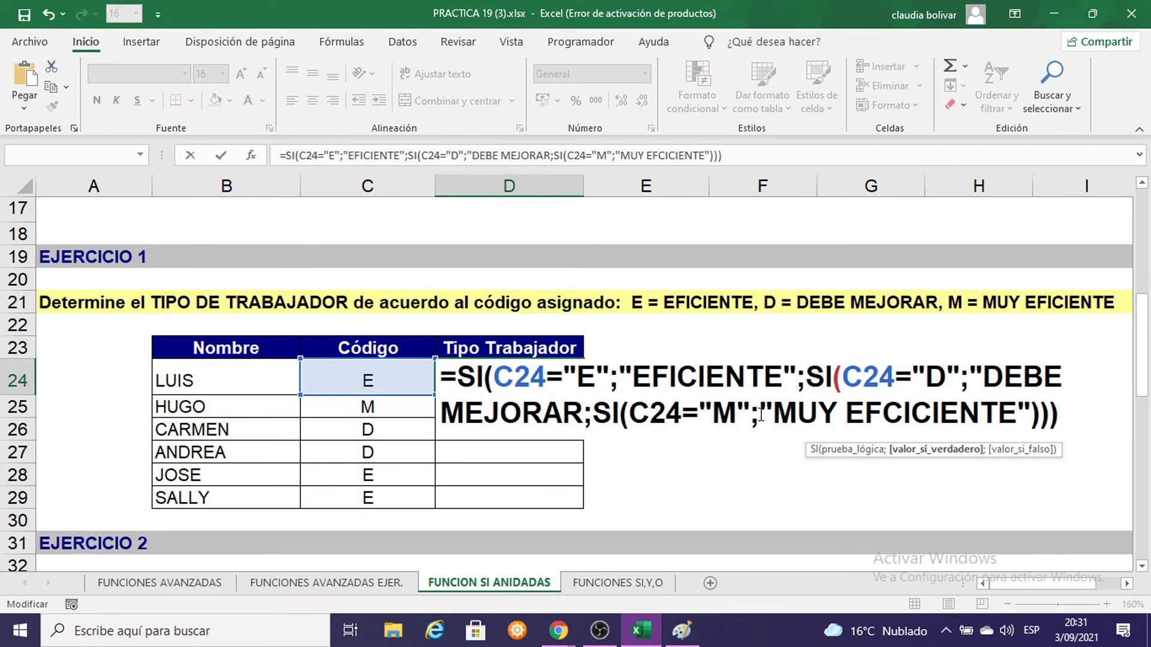
pyautogui.press('BackSpace')
pyautogui.press('BackSpace')
pyautogui.press('BackSpace')
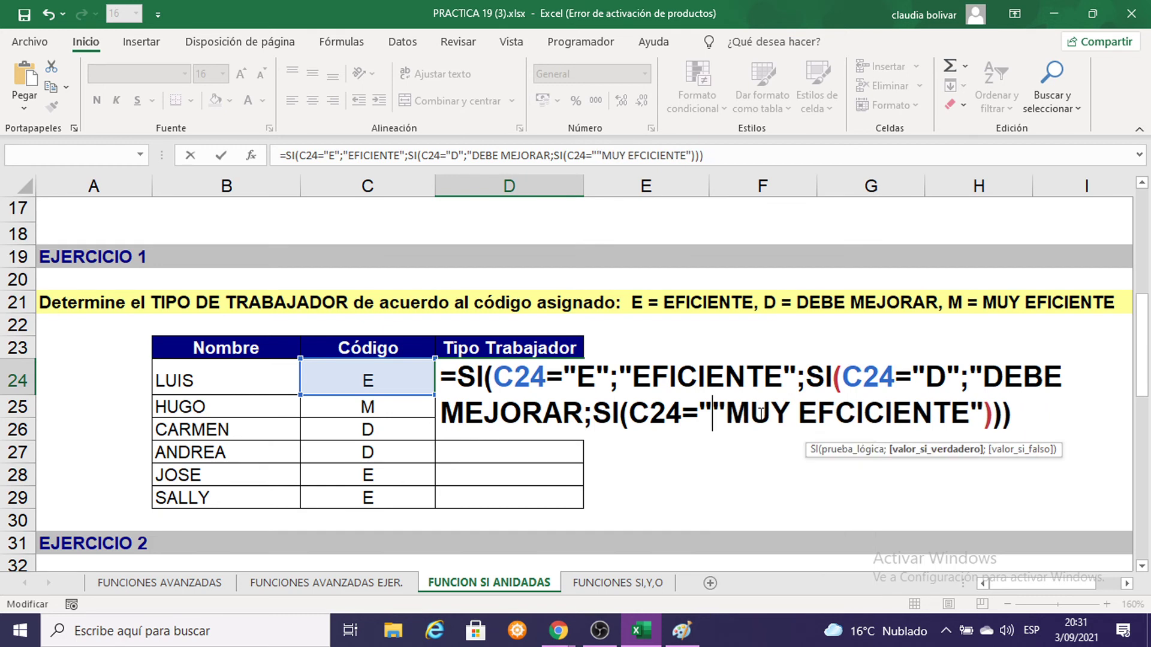
pyautogui.press('BackSpace')
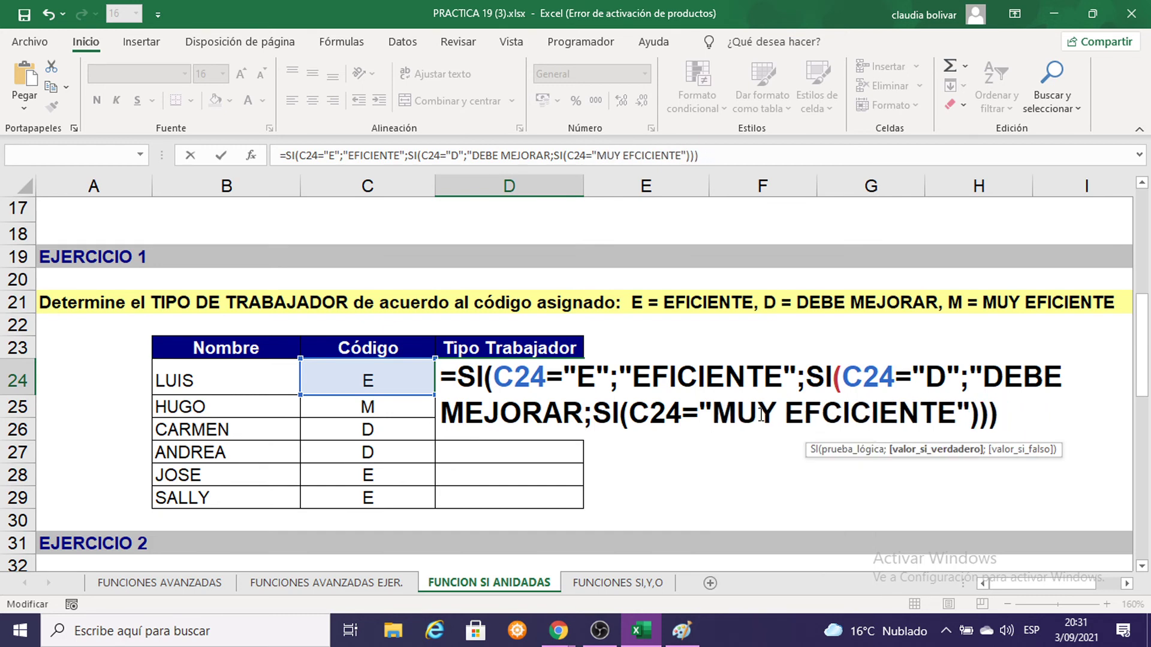
pyautogui.write('"M')
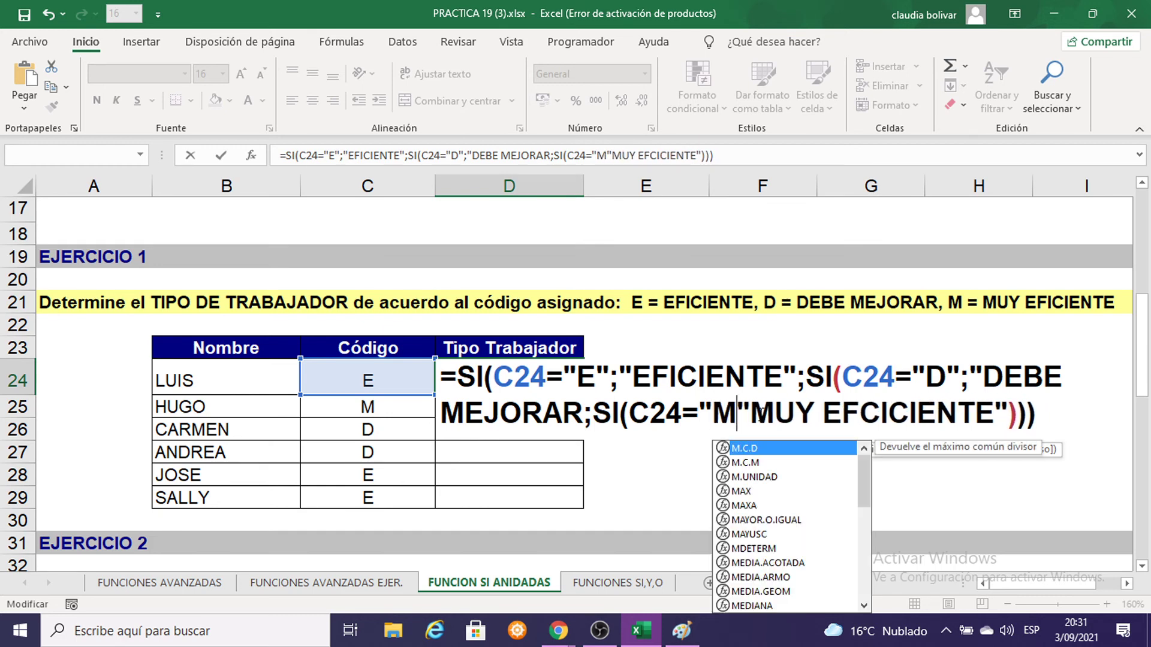
pyautogui.press('Right')
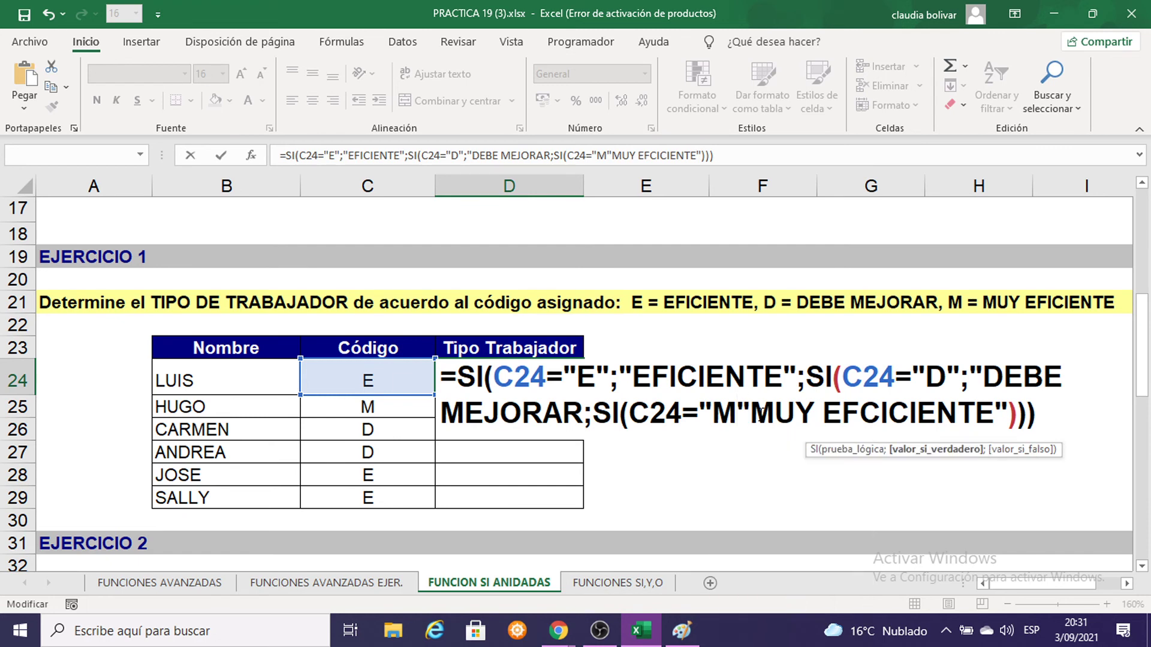
pyautogui.write(';')
pyautogui.hotkey('shift', 'space')
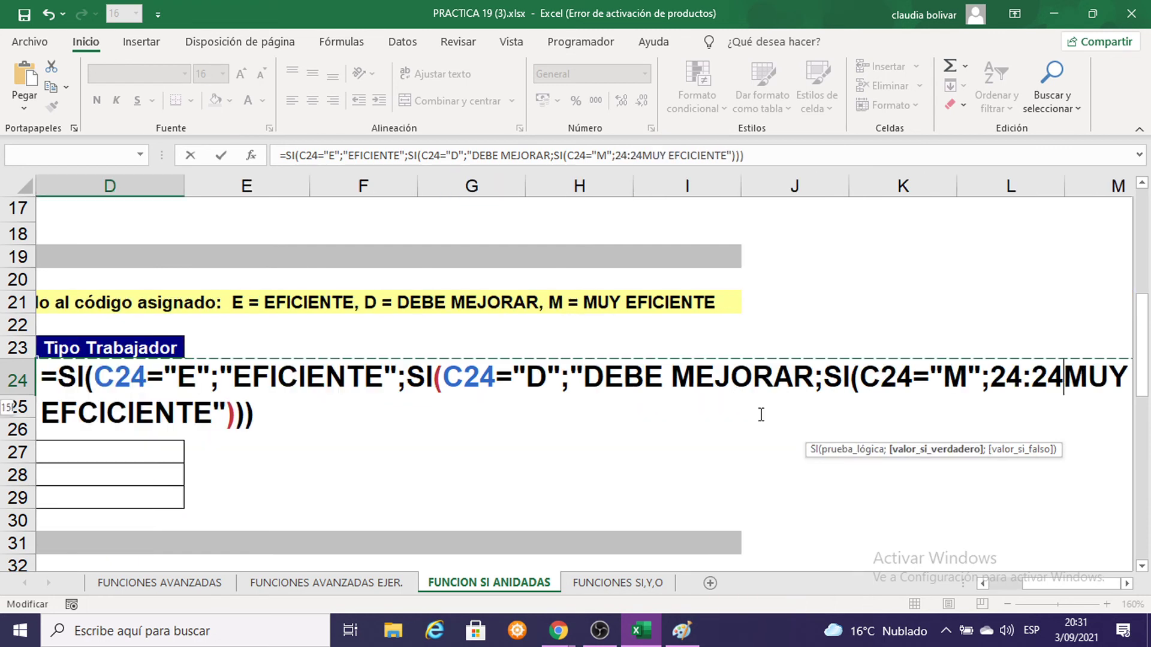
pyautogui.write('2')
pyautogui.press('Return')
pyautogui.press('Return')
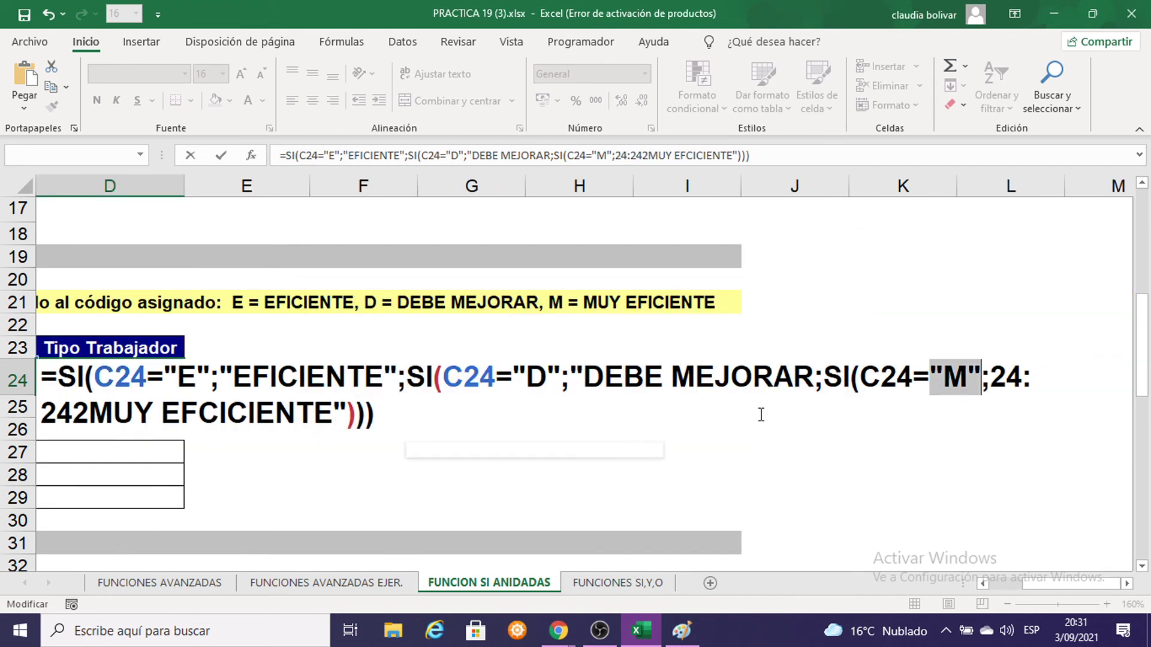
pyautogui.moveTo(378, 420); pyautogui.dragTo(21, 381)
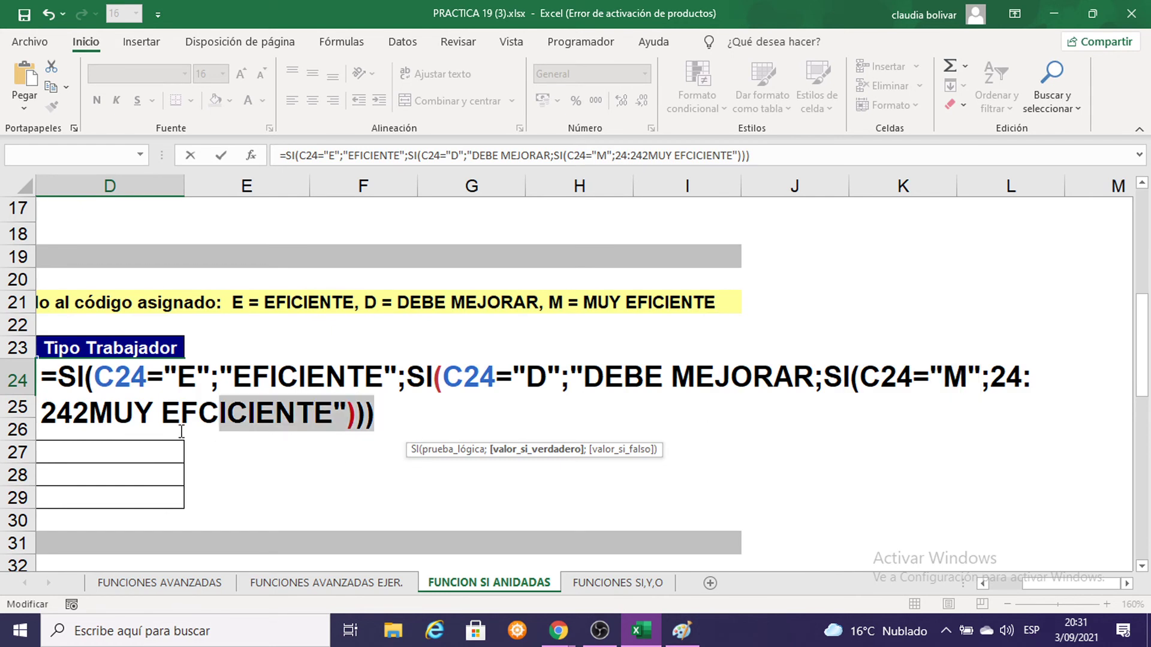
# Delete the faulty formula so D24 is empty
pyautogui.press('BackSpace')
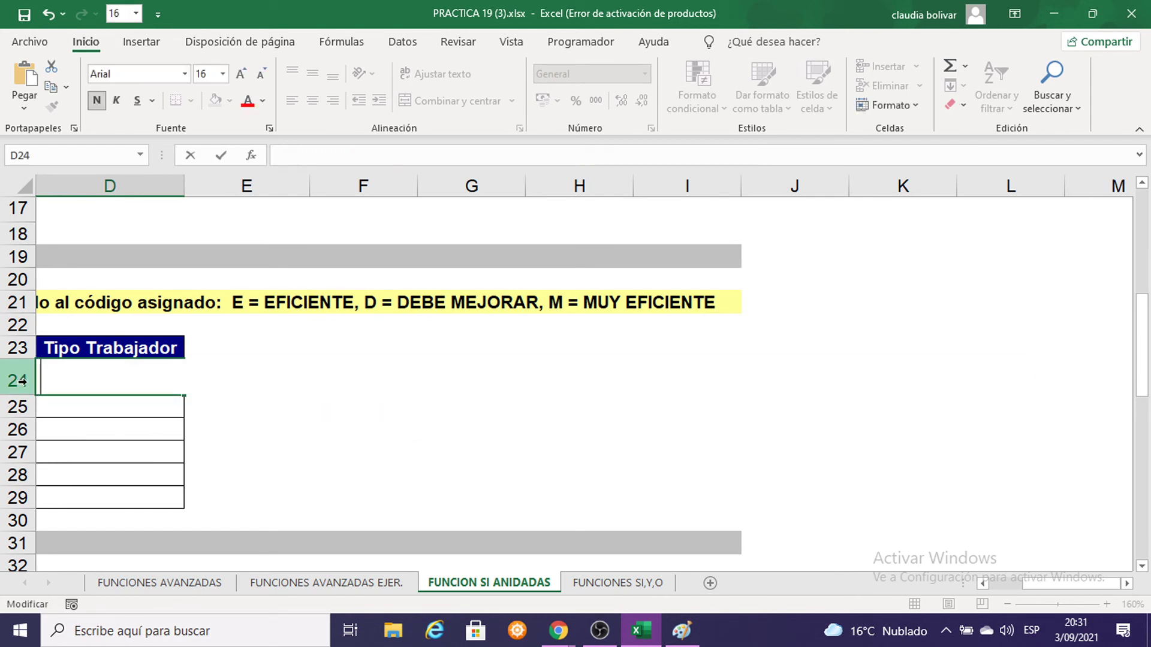
pyautogui.press('Return')
pyautogui.scroll(2, 566, 481)
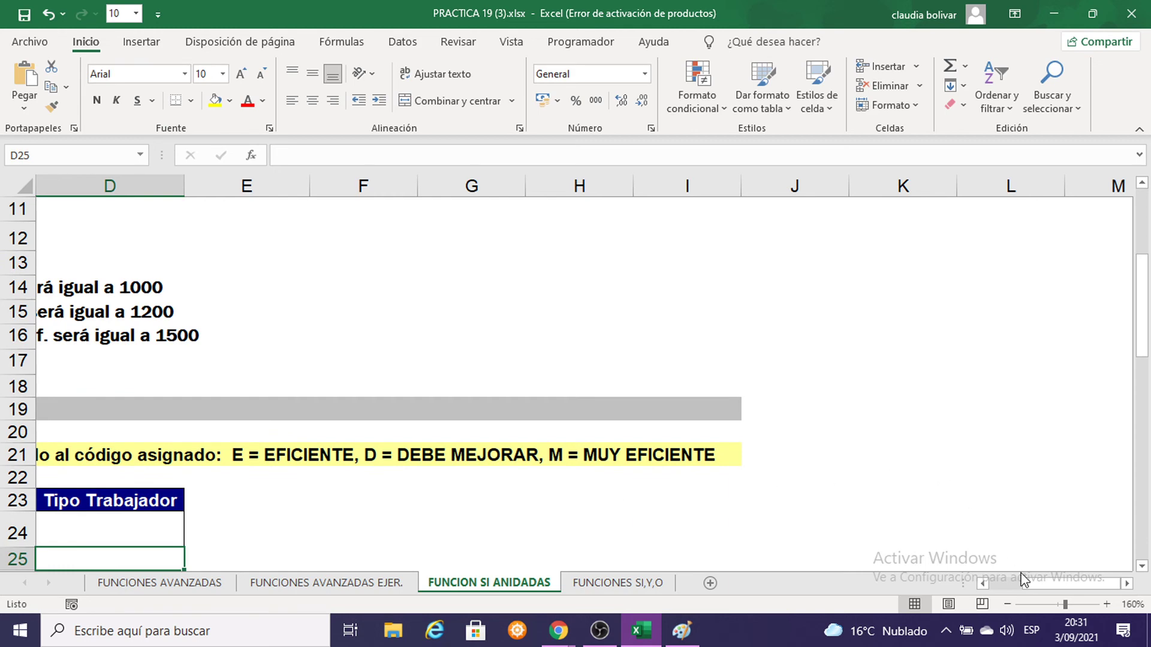
pyautogui.moveTo(1055, 583); pyautogui.dragTo(1013, 582)
pyautogui.scroll(-1, 811, 489)
pyautogui.scroll(-2, 811, 489)
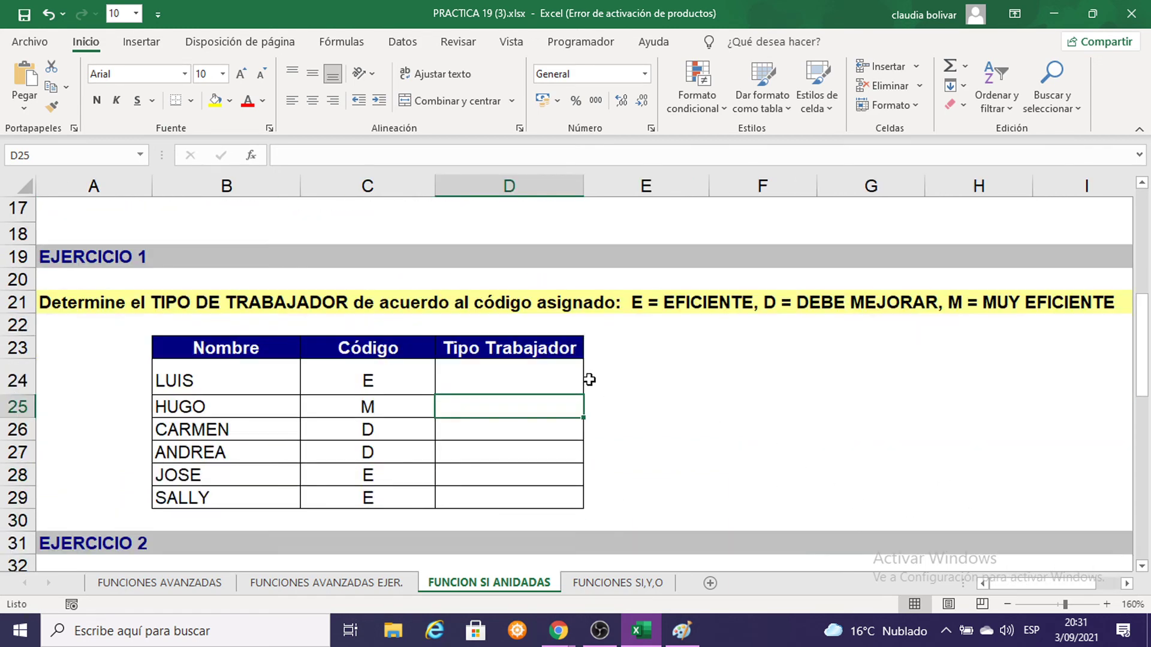
pyautogui.scroll(3, 588, 379)
pyautogui.scroll(2, 570, 374)
pyautogui.scroll(-3, 552, 372)
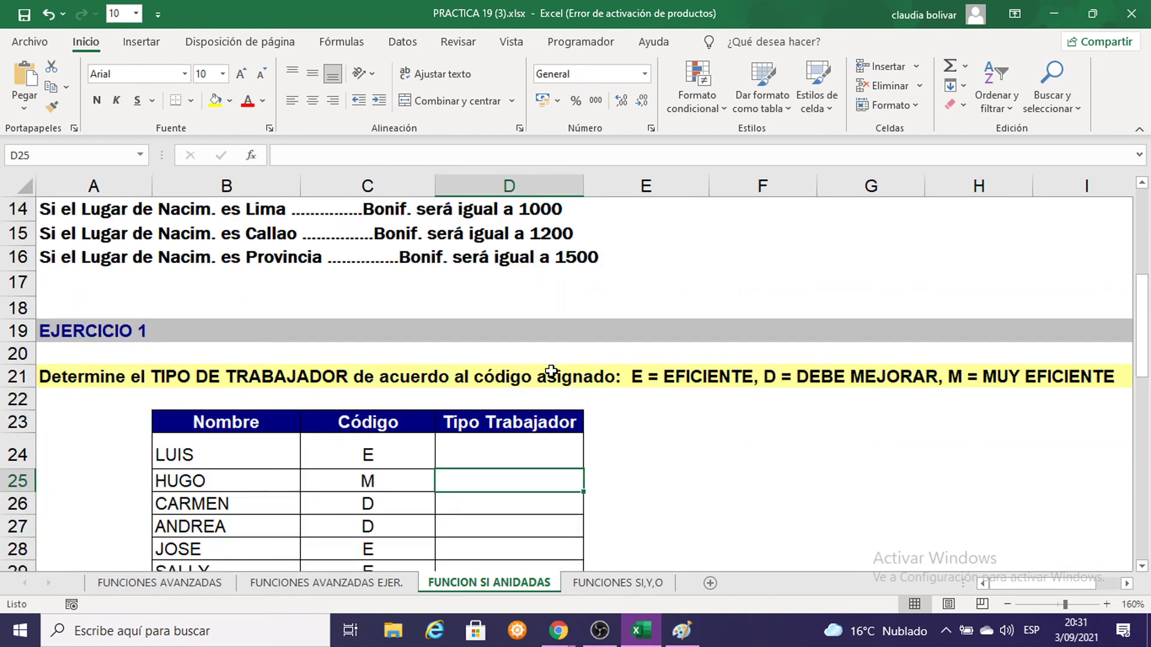
pyautogui.scroll(-1, 551, 372)
# Rewrite D24's nested SI: E→EFICIENTE, D→DEBE MEJORAR, M→MUY EFICIENTE, showing EFICIENTE
pyautogui.click(521, 386)
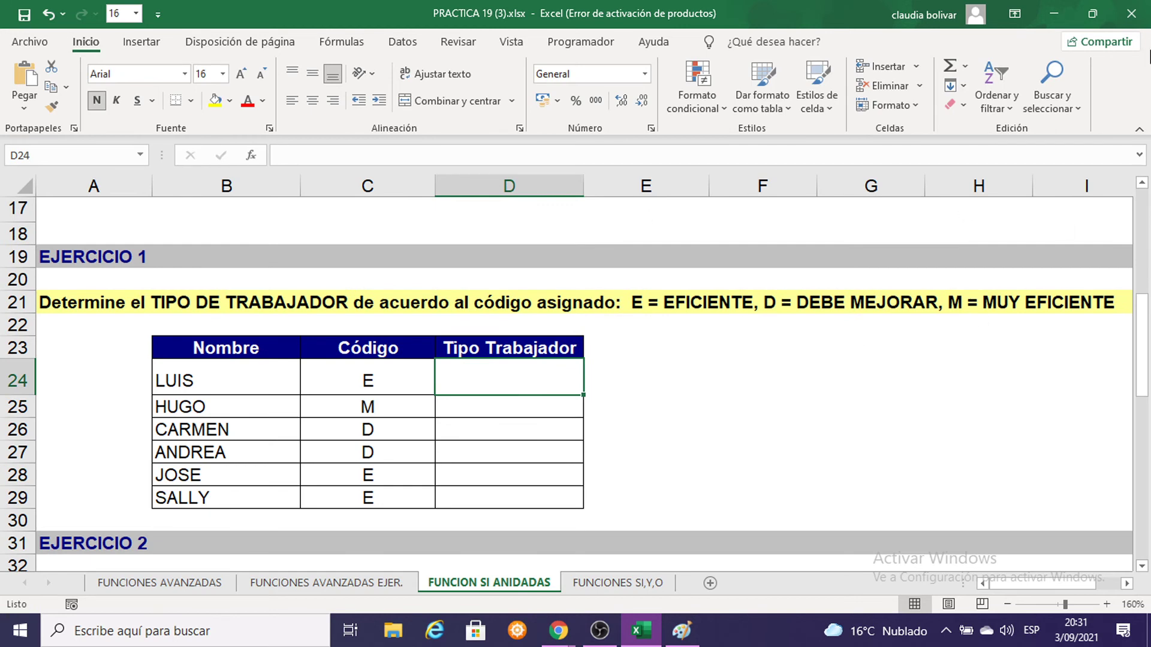
pyautogui.write('=SI')
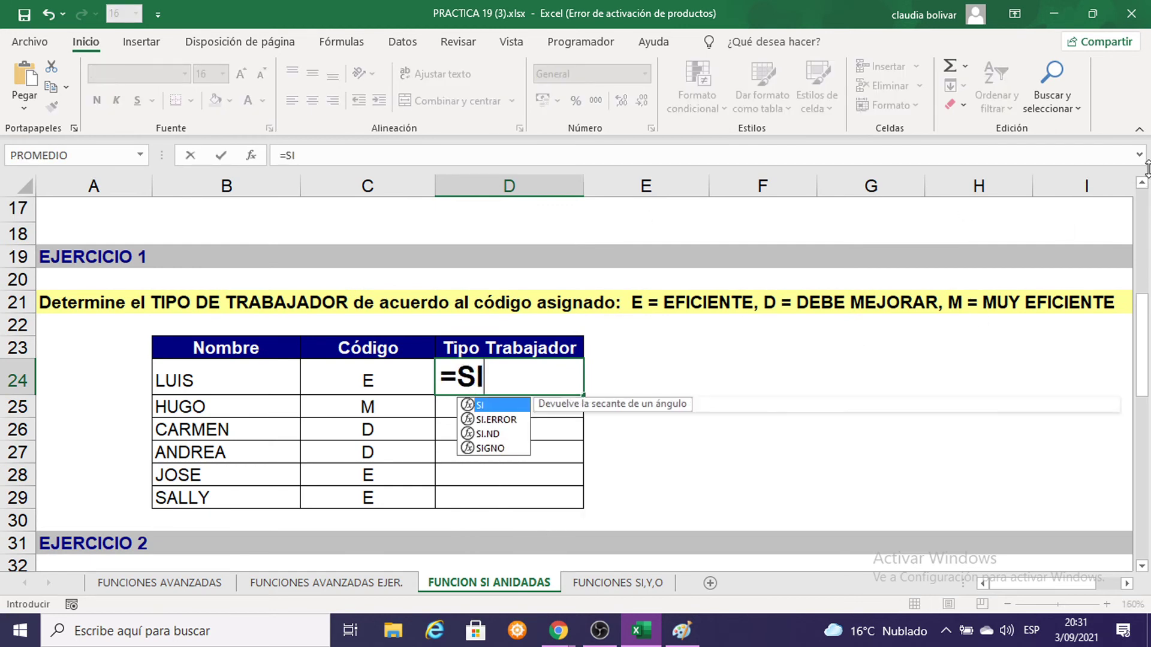
pyautogui.write('(')
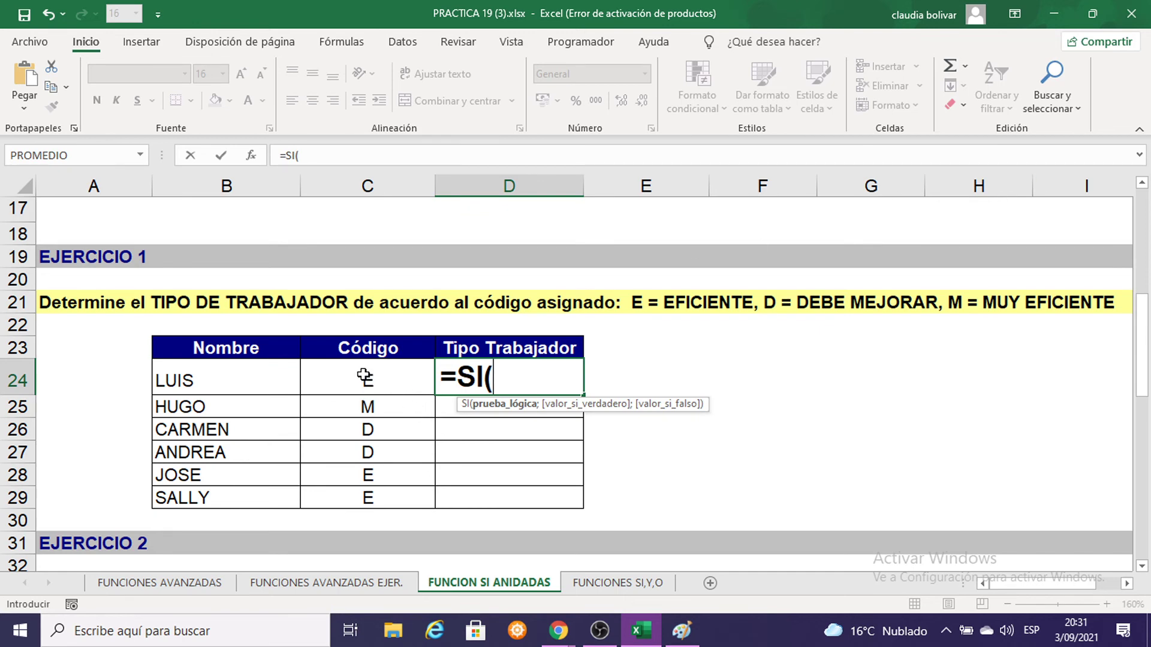
pyautogui.click(364, 376)
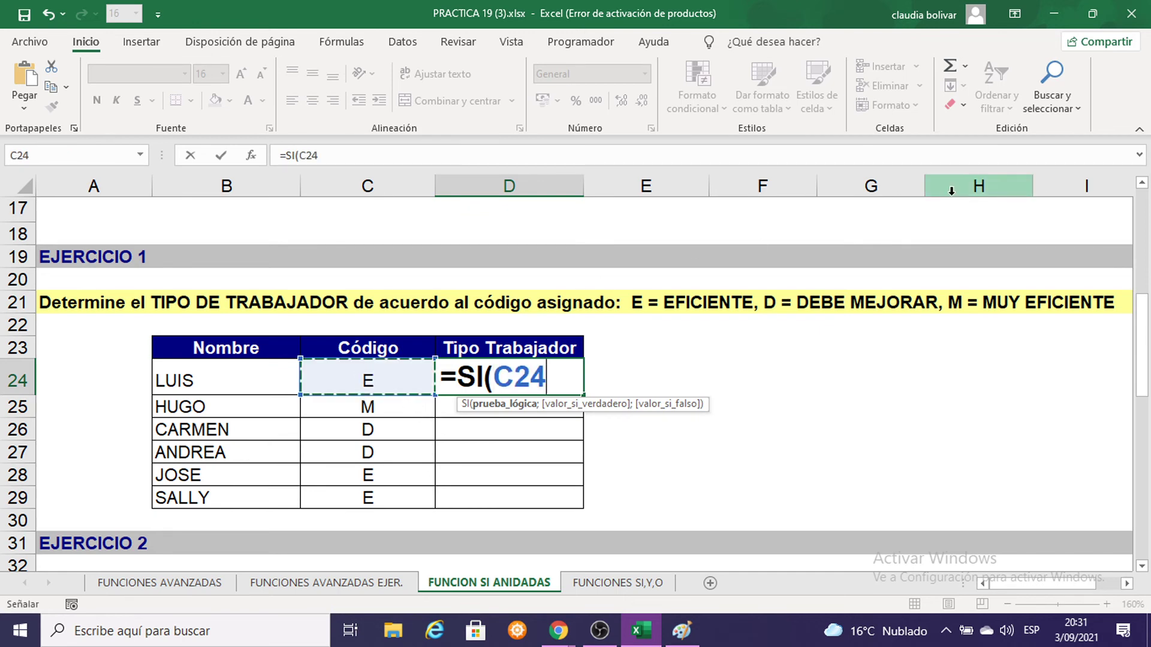
pyautogui.write('="')
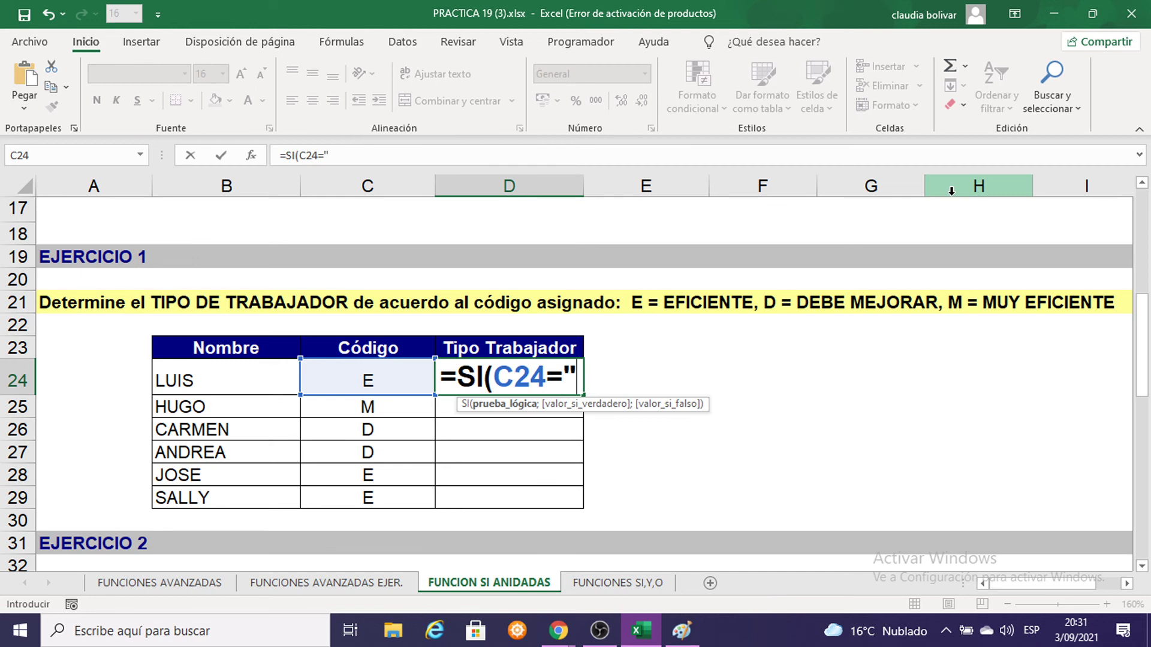
pyautogui.write('E"')
pyautogui.write(';')
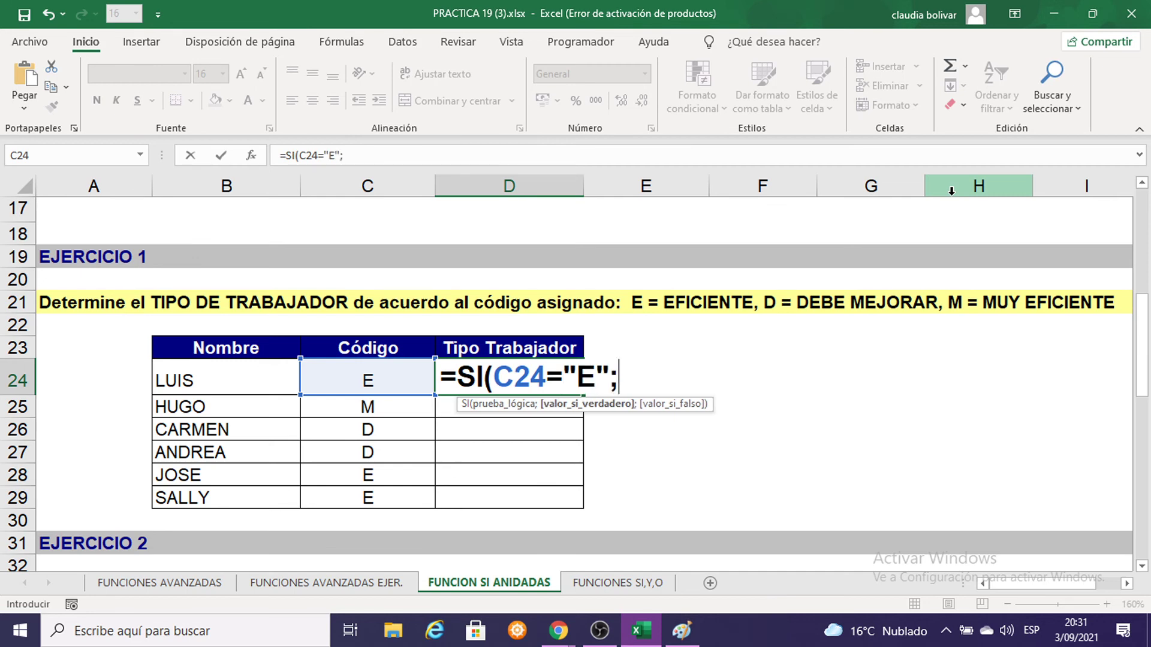
pyautogui.write('"EFI')
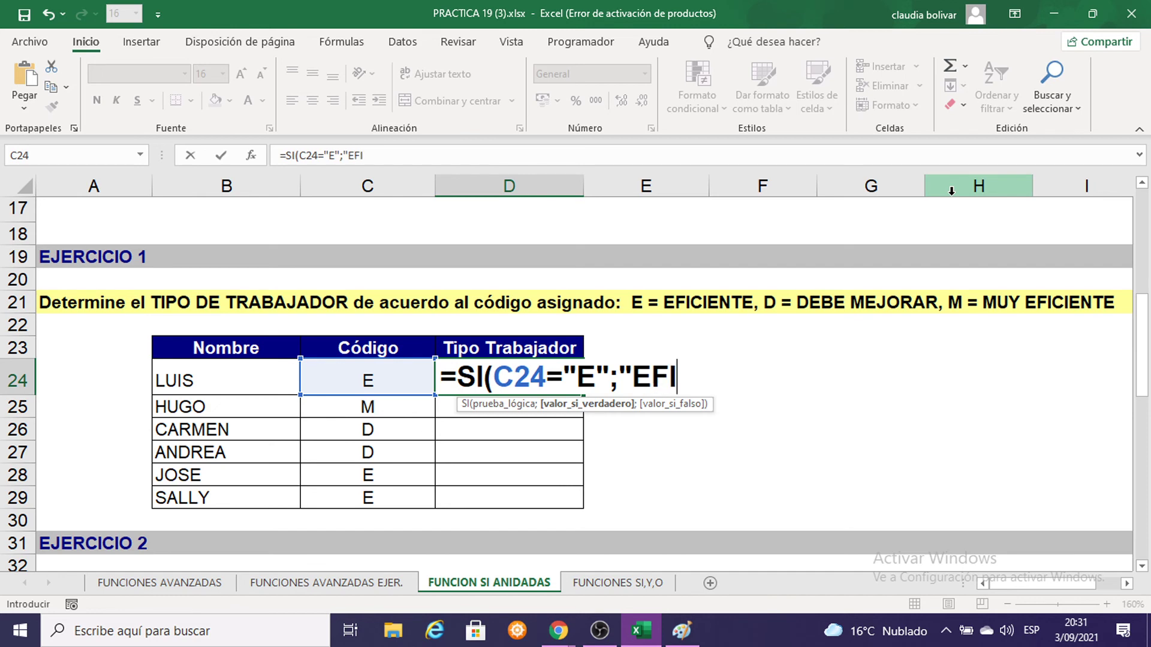
pyautogui.write('CIENTE')
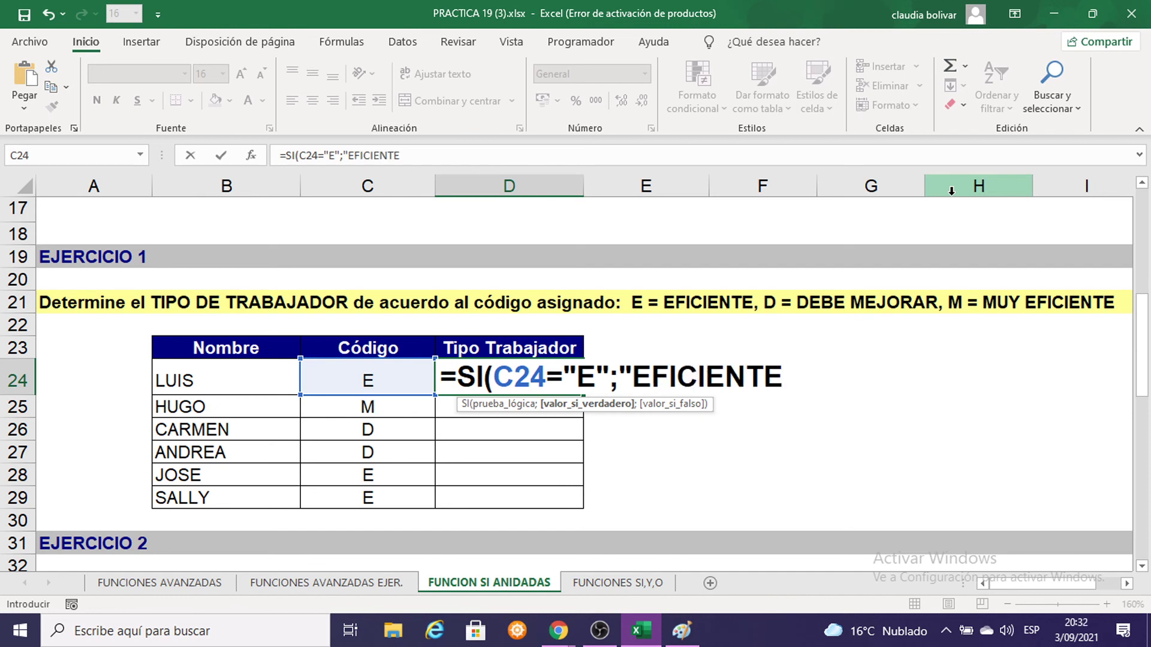
pyautogui.write('";')
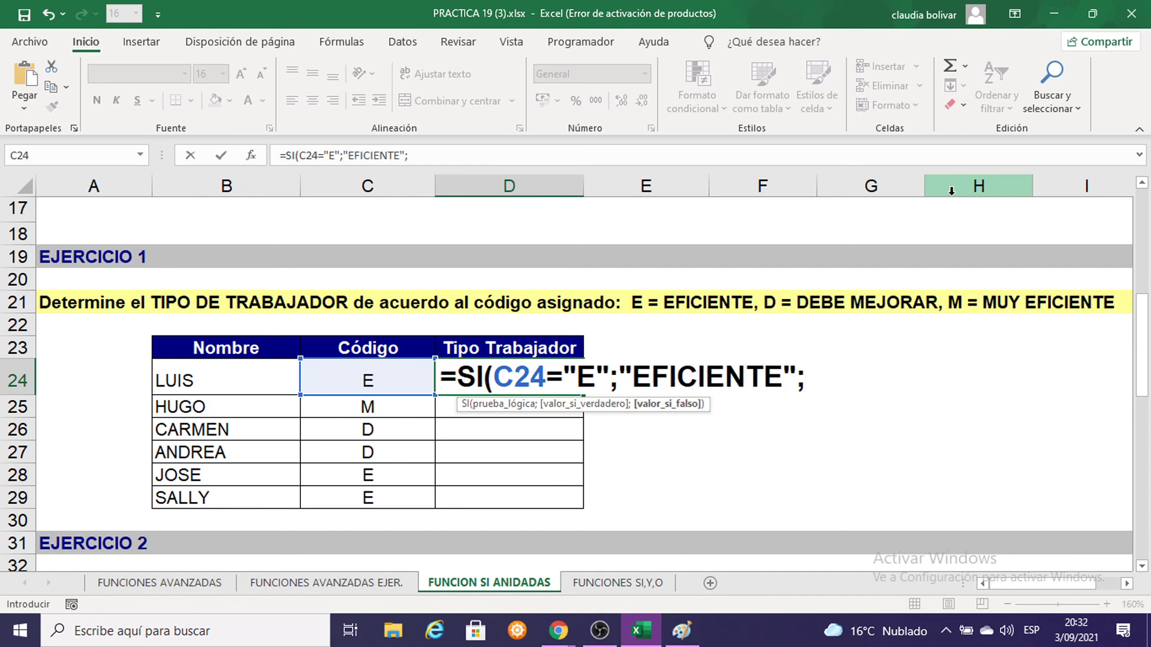
pyautogui.write('SI')
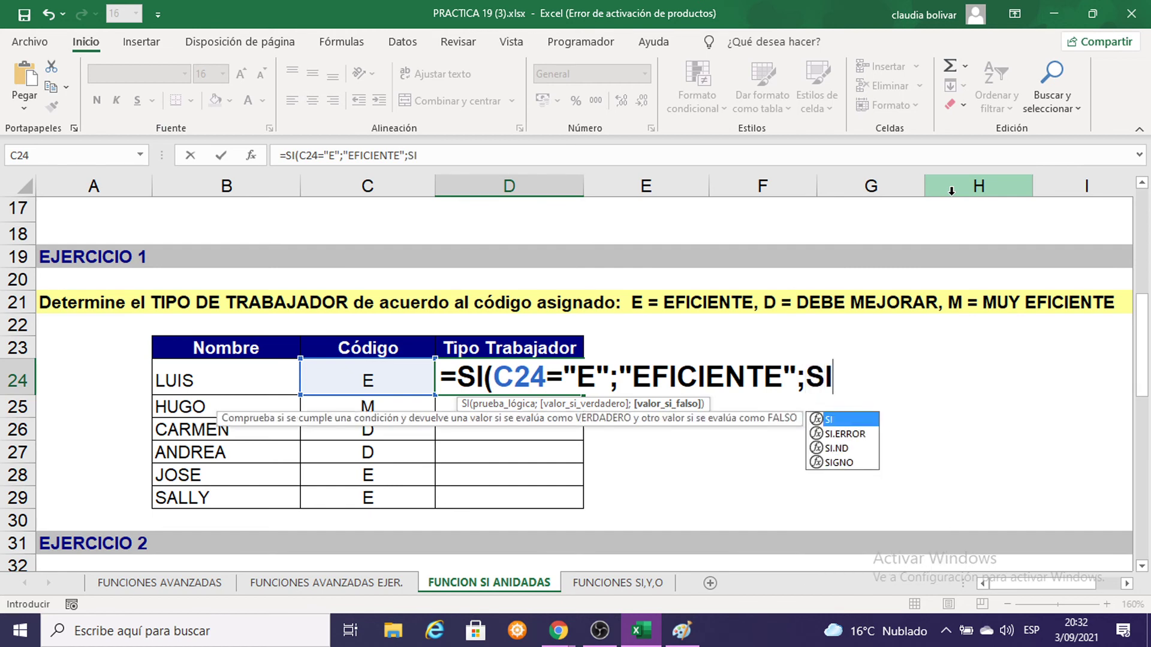
pyautogui.write('(')
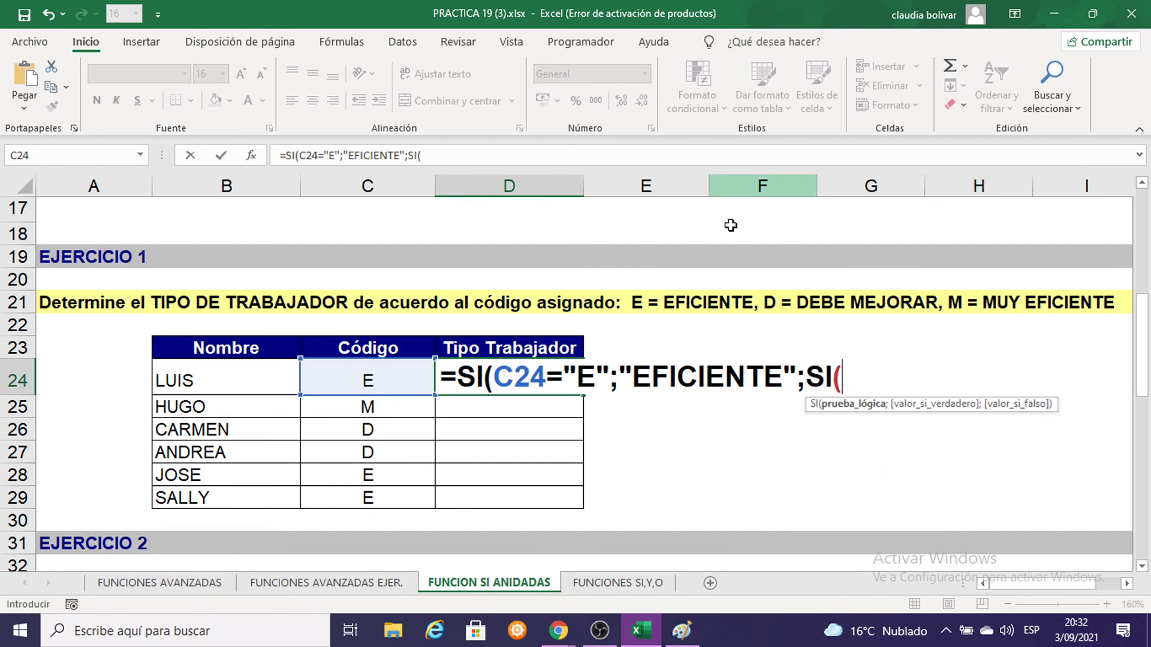
pyautogui.click(407, 379)
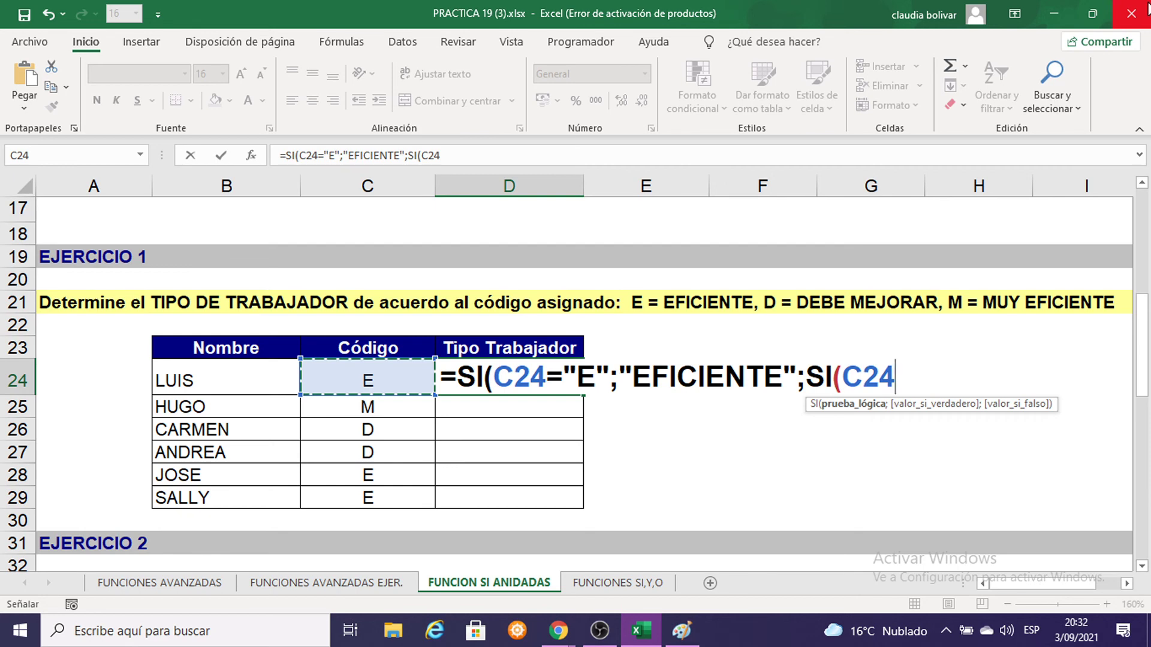
pyautogui.write('="')
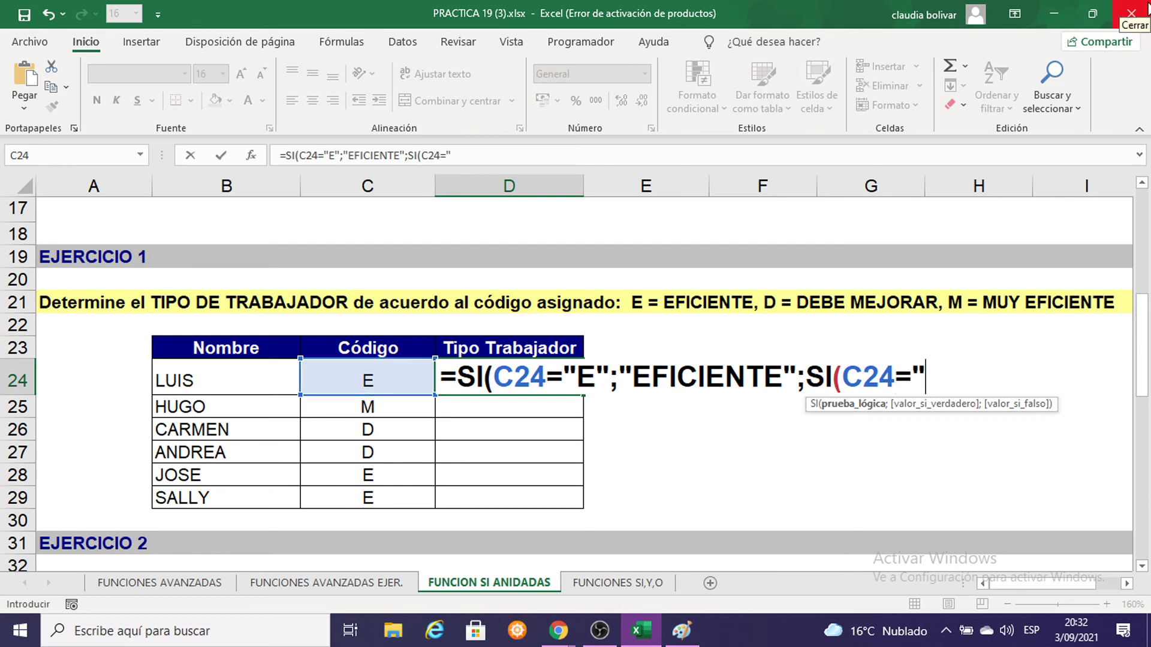
pyautogui.write('D"')
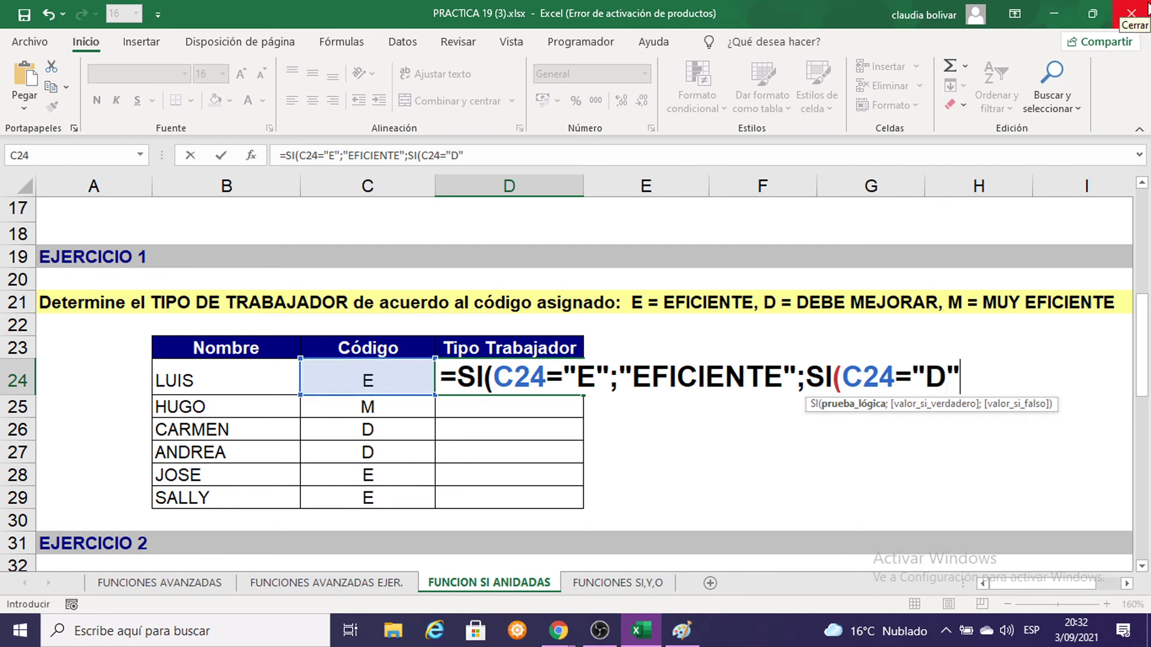
pyautogui.write(';"')
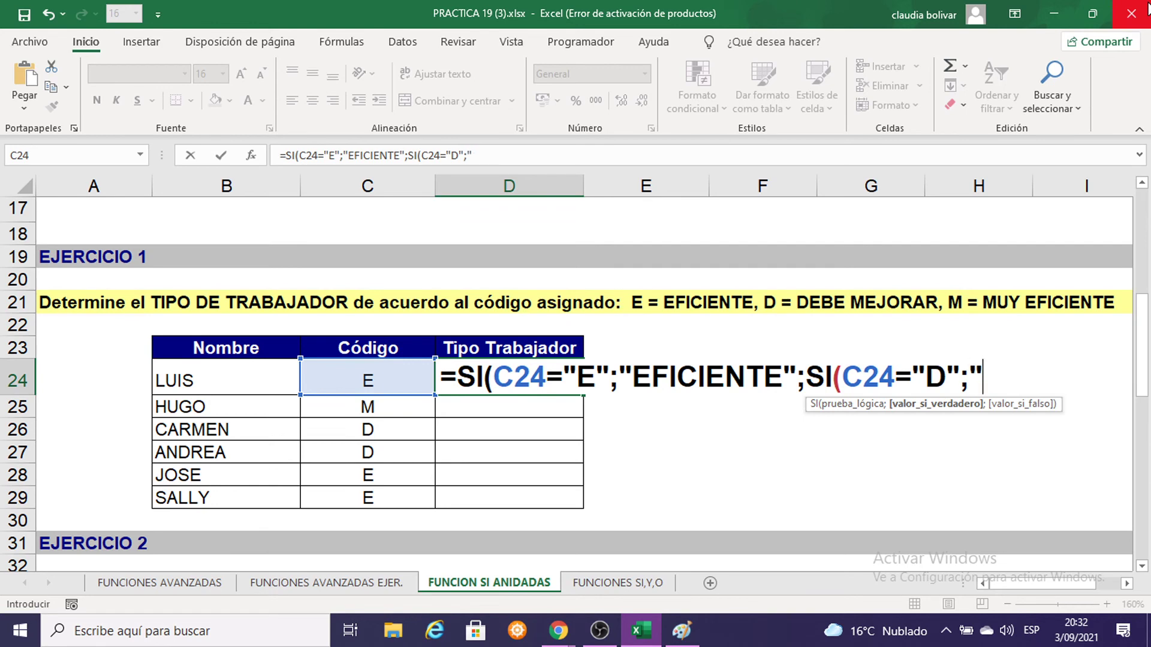
pyautogui.write('DE')
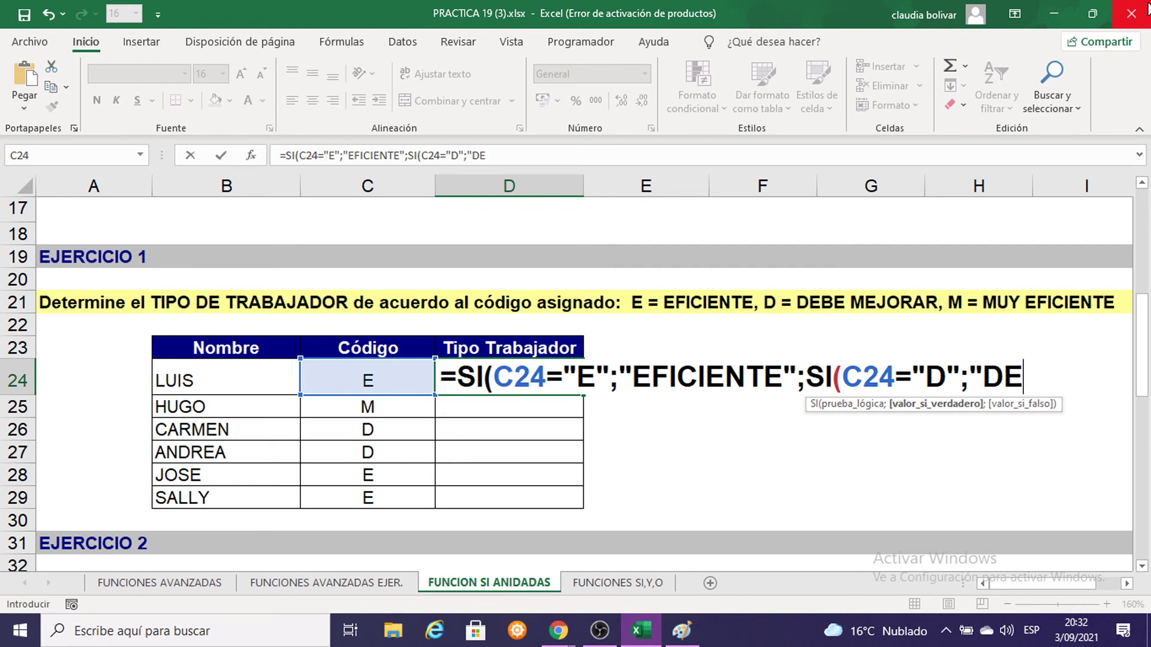
pyautogui.write('BE MEJ')
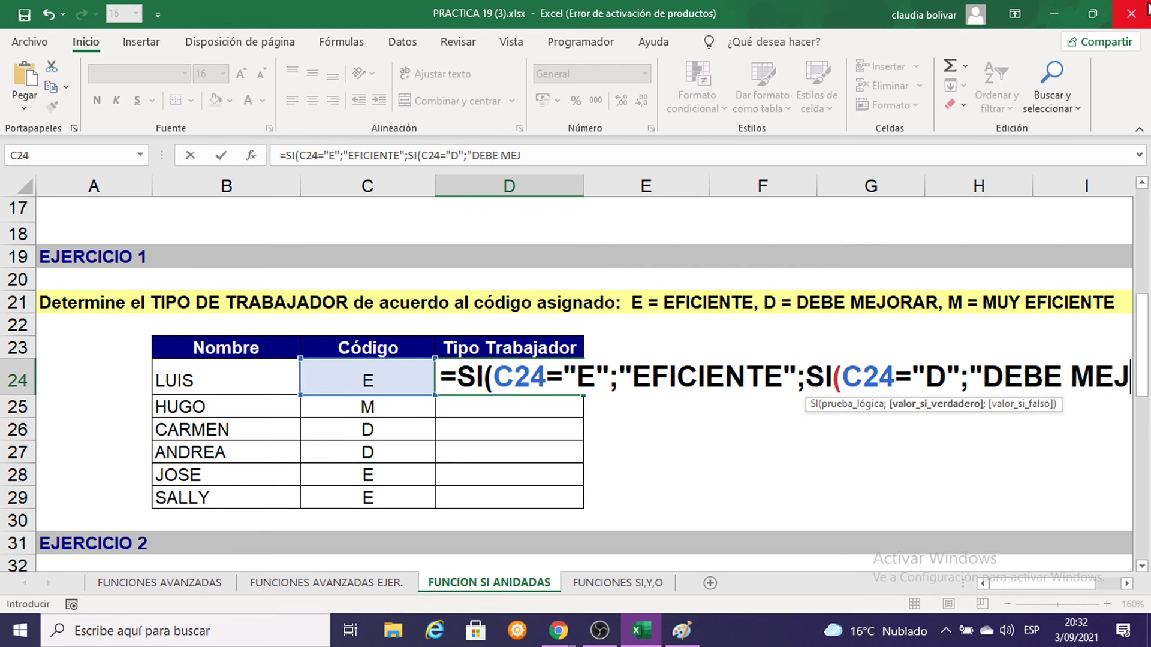
pyautogui.write('ORARA')
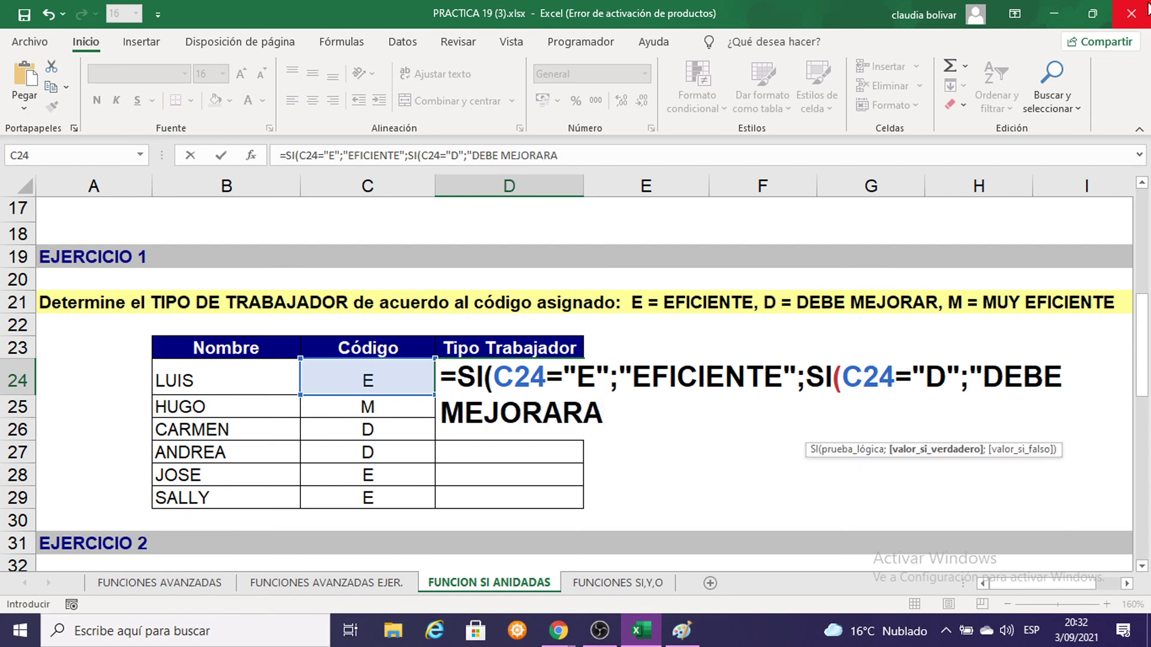
pyautogui.press('BackSpace')
pyautogui.write('"')
pyautogui.write(';')
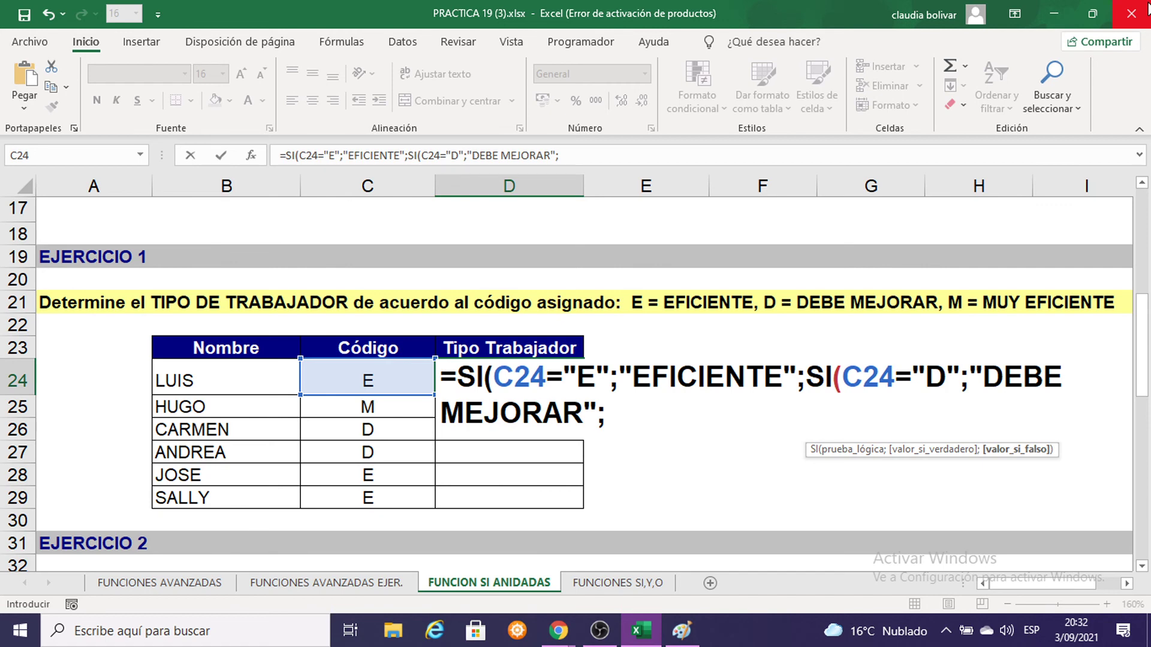
pyautogui.write('SI(')
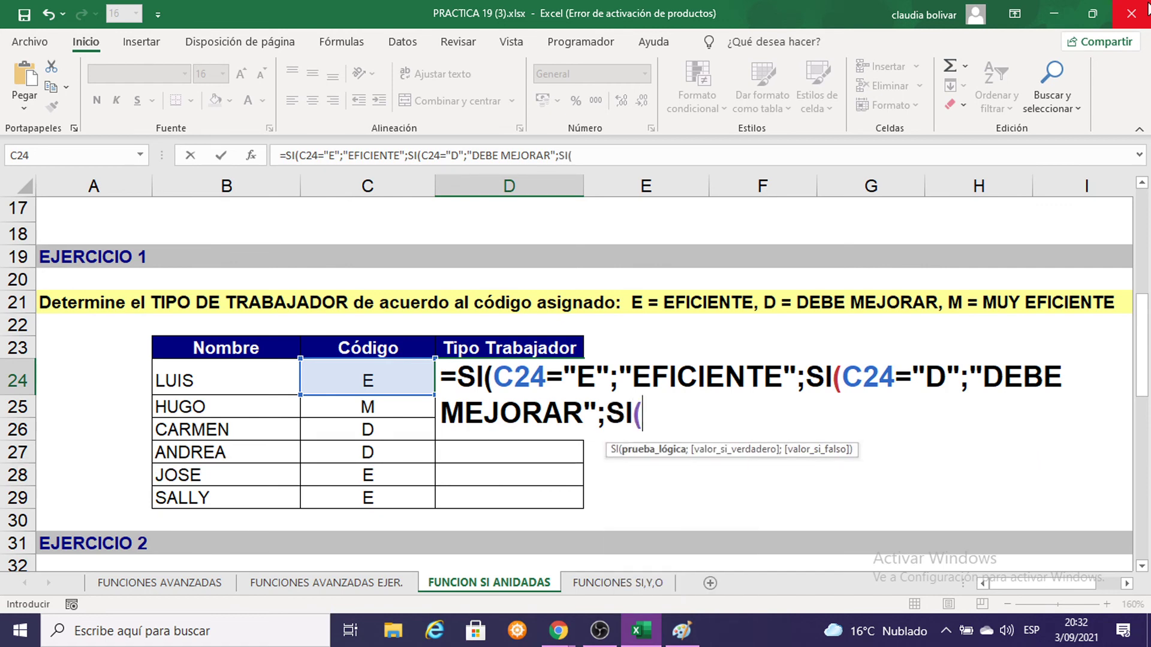
pyautogui.click(336, 390)
pyautogui.write('=')
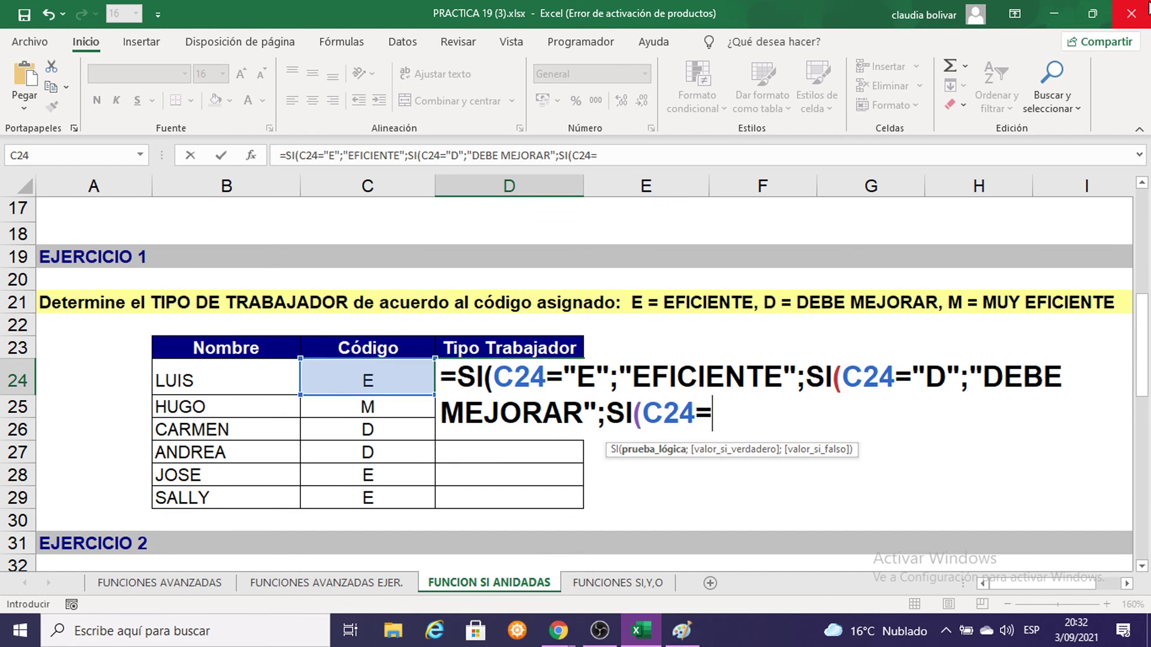
pyautogui.write('"')
pyautogui.write('M"')
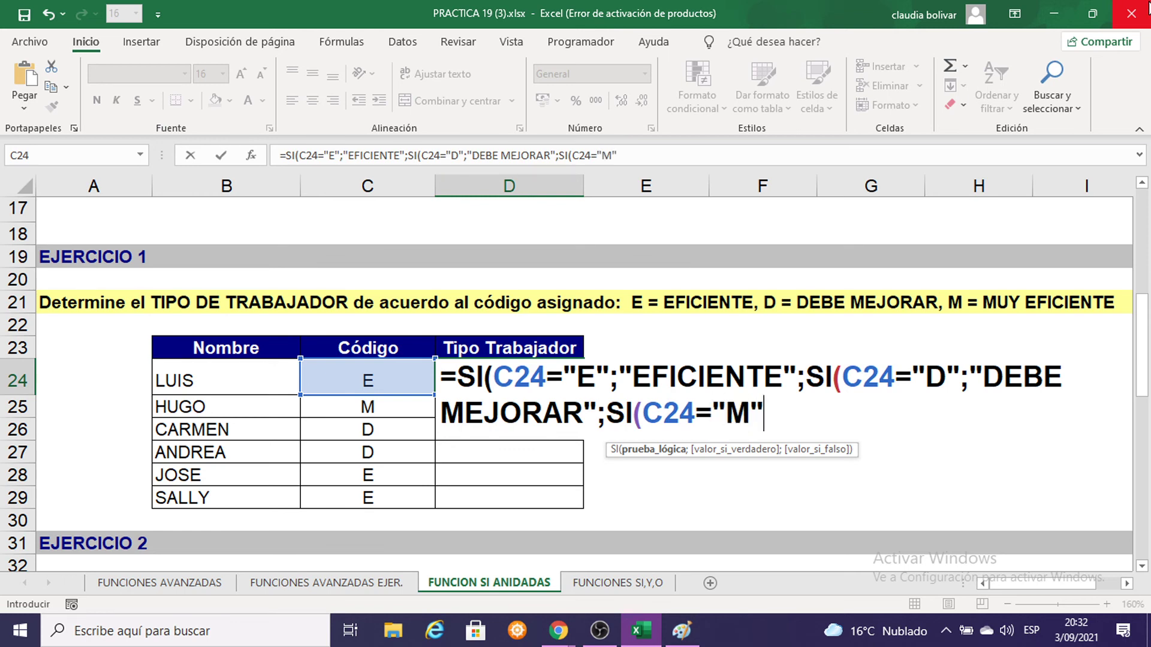
pyautogui.write(';"')
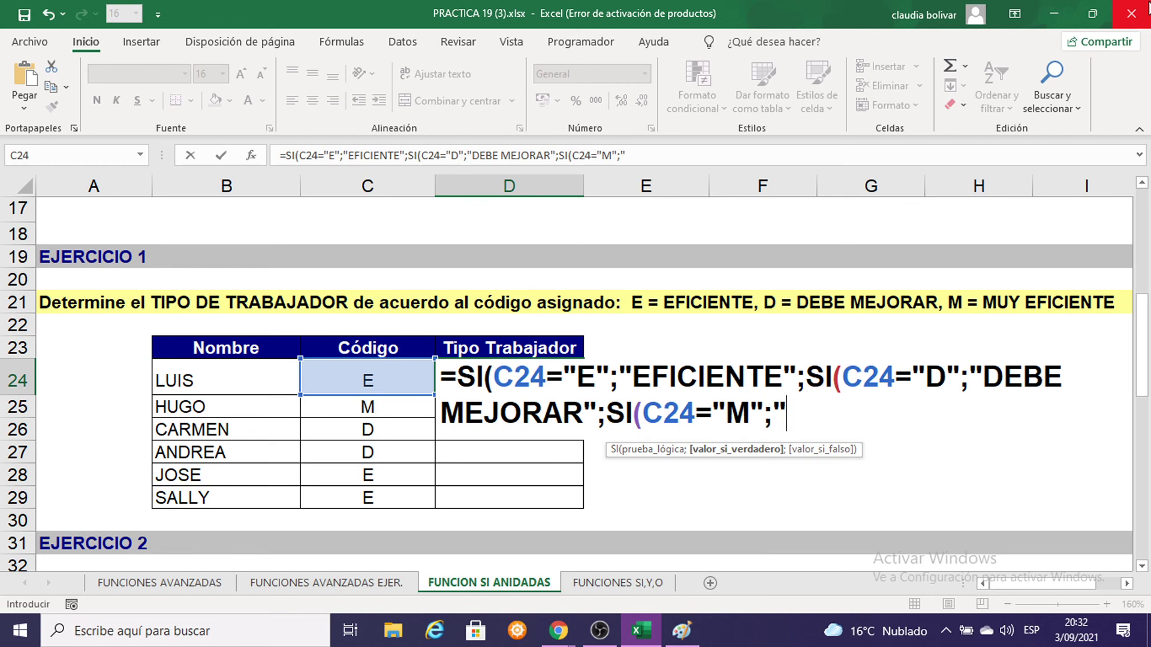
pyautogui.write('MUY ')
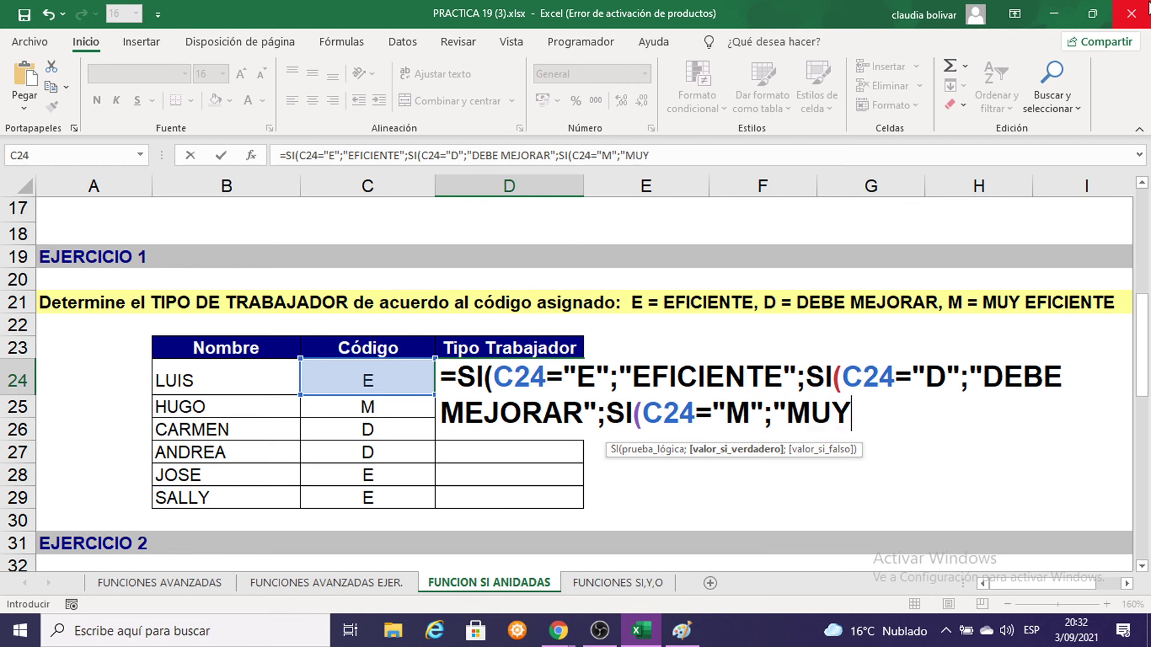
pyautogui.write('EFICIEN')
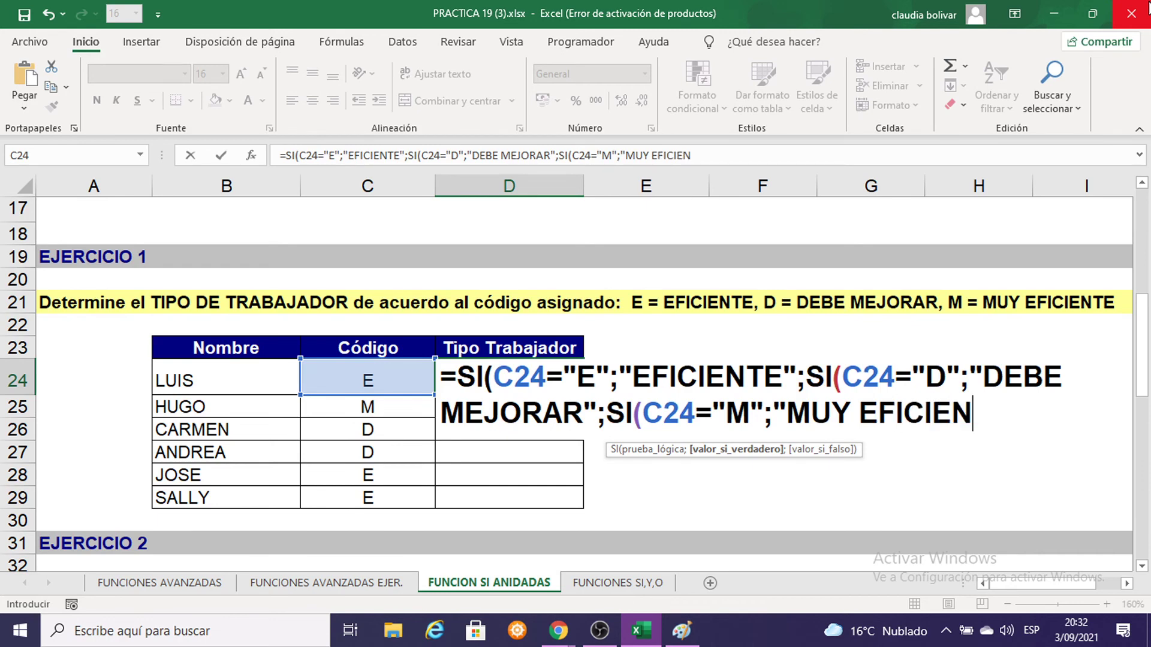
pyautogui.write('TE')
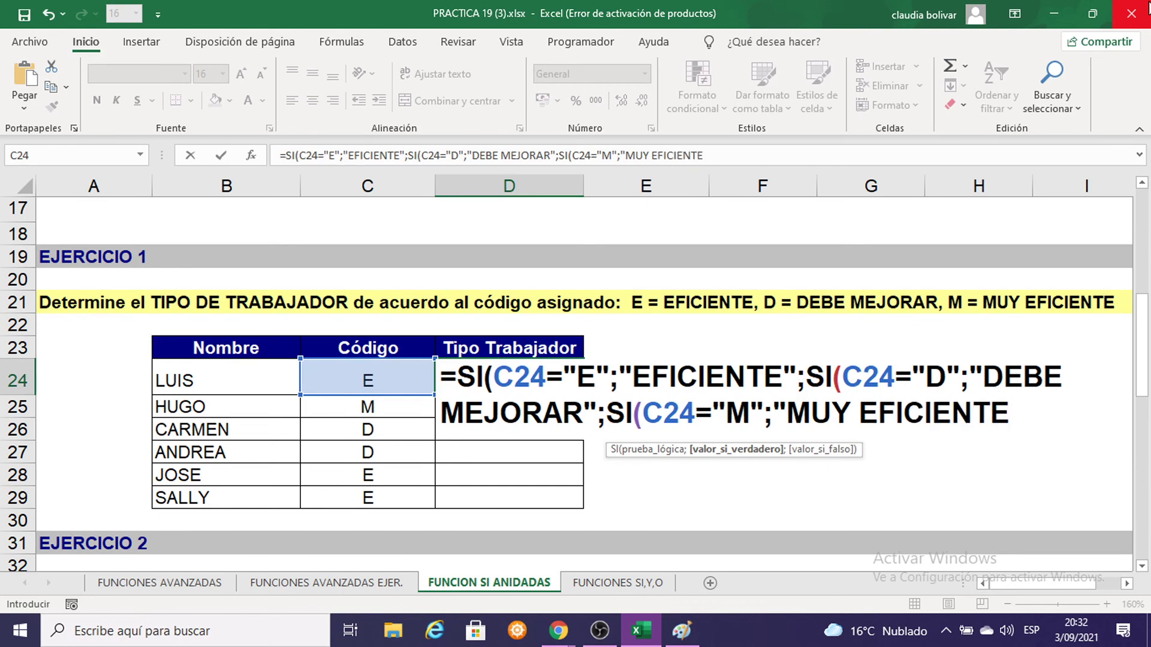
pyautogui.write('"')
pyautogui.write(')')
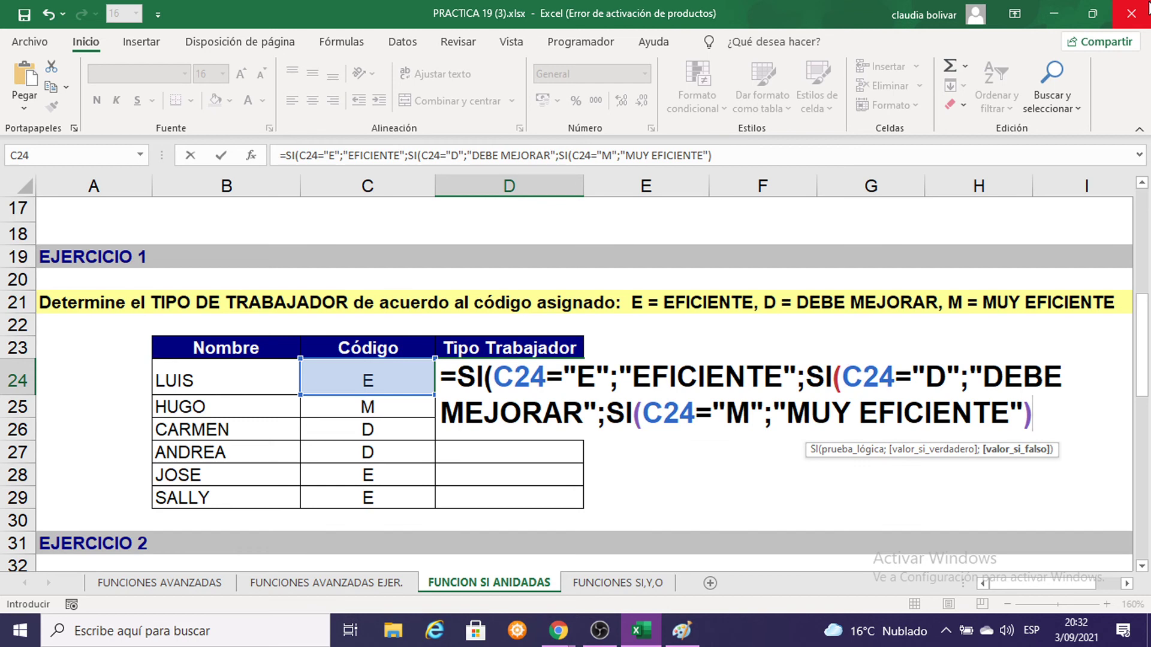
pyautogui.write(')')
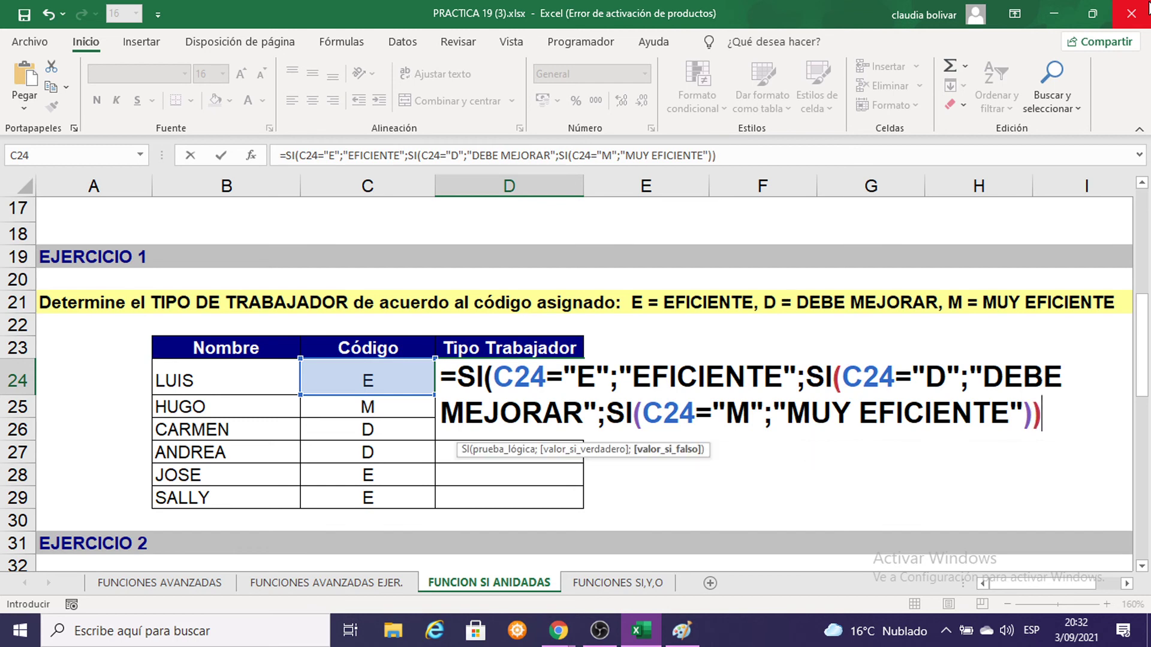
pyautogui.write(')')
pyautogui.press('Return')
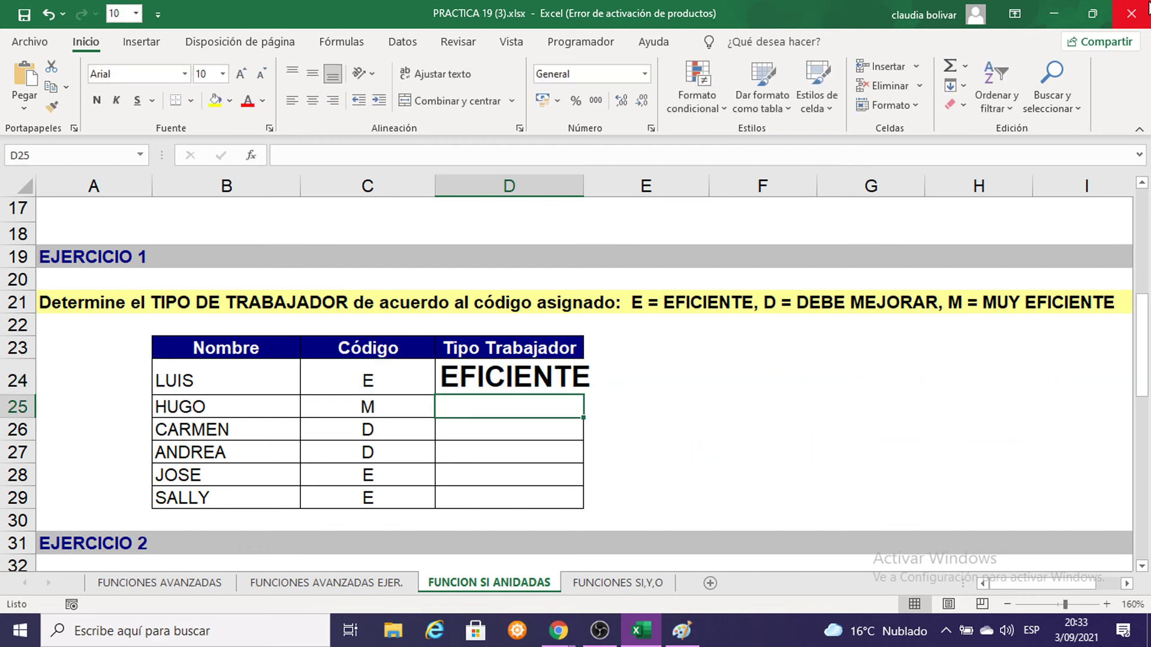
pyautogui.doubleClick(569, 387)
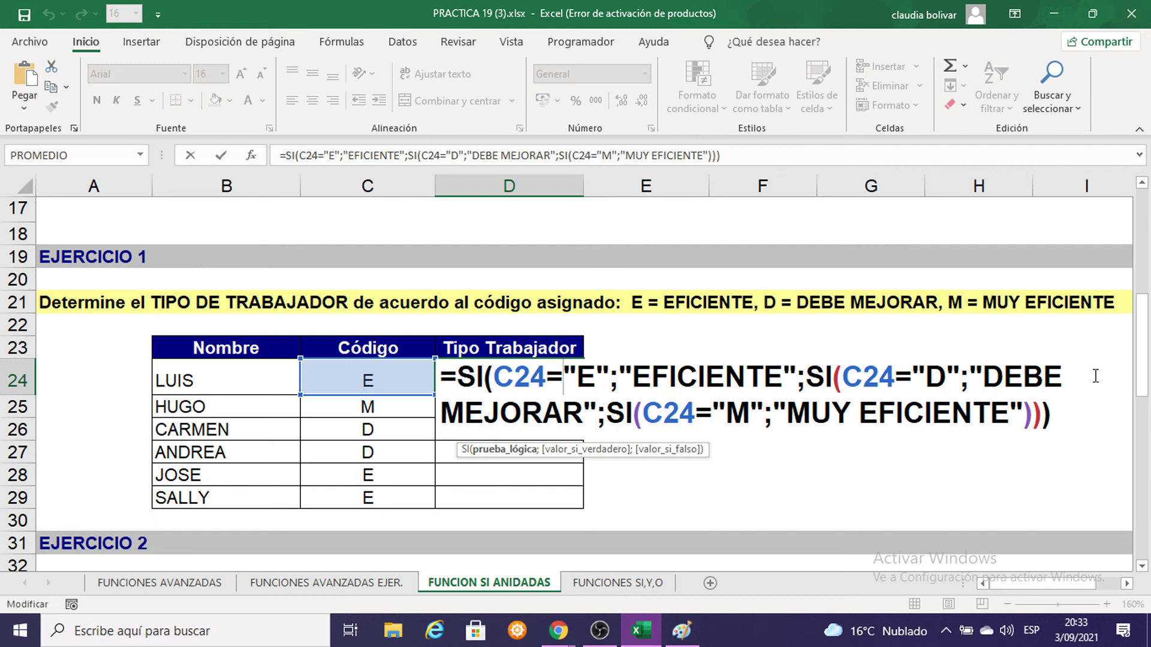
pyautogui.doubleClick(935, 375)
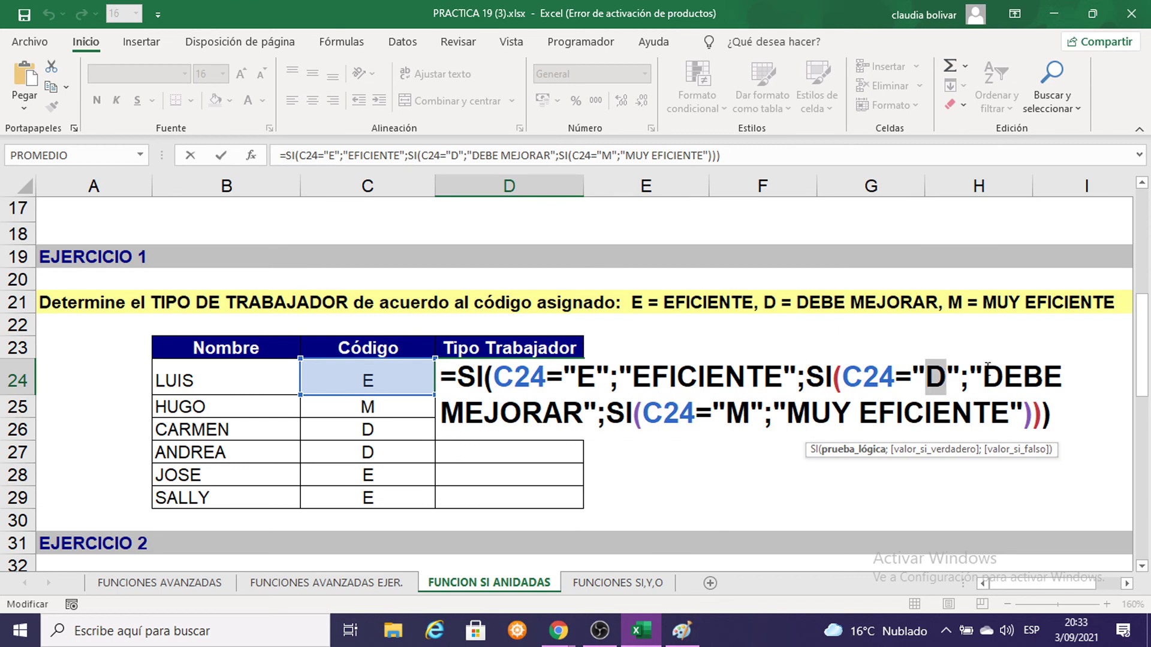
pyautogui.moveTo(983, 377); pyautogui.dragTo(1070, 377)
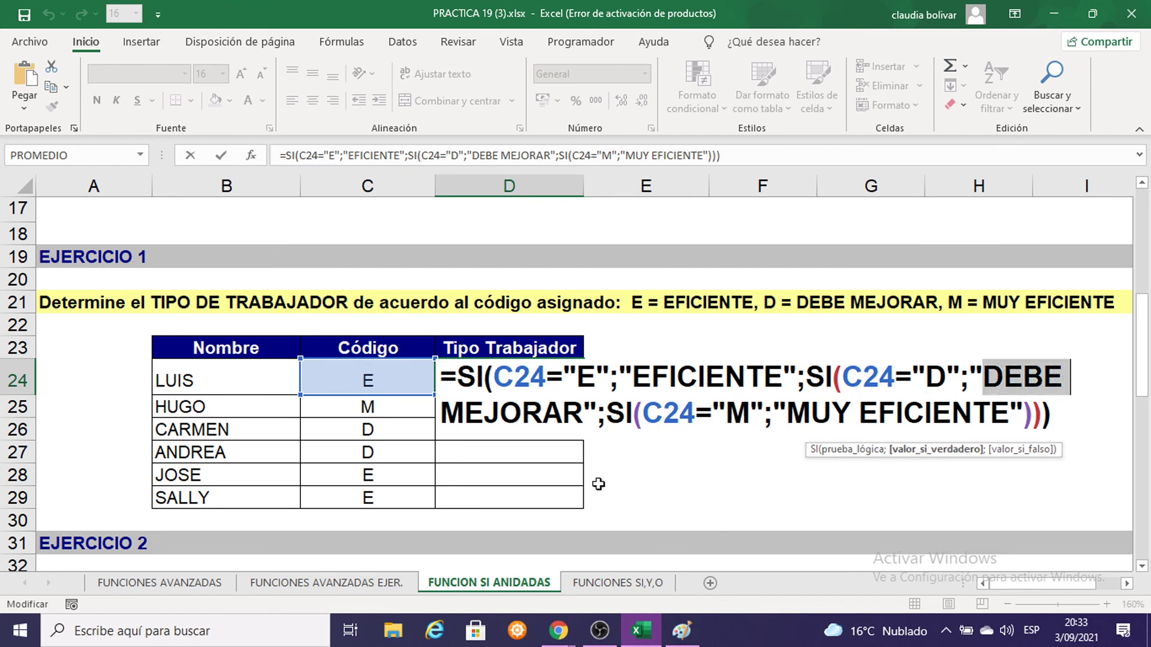
pyautogui.click(562, 413)
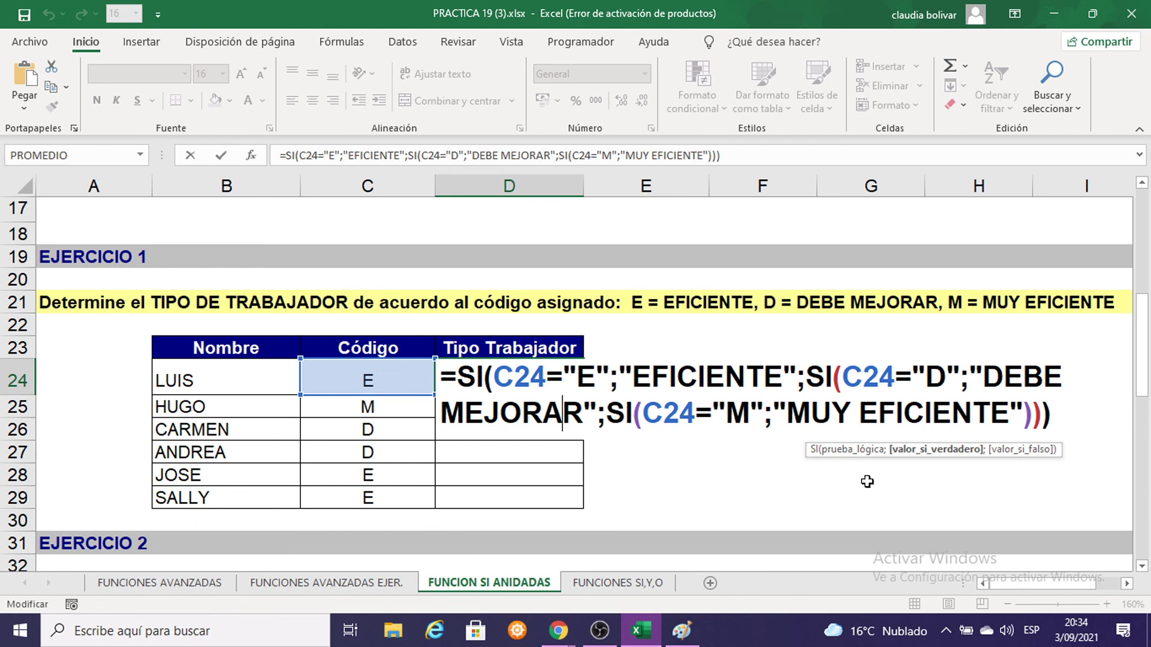
pyautogui.press('Return')
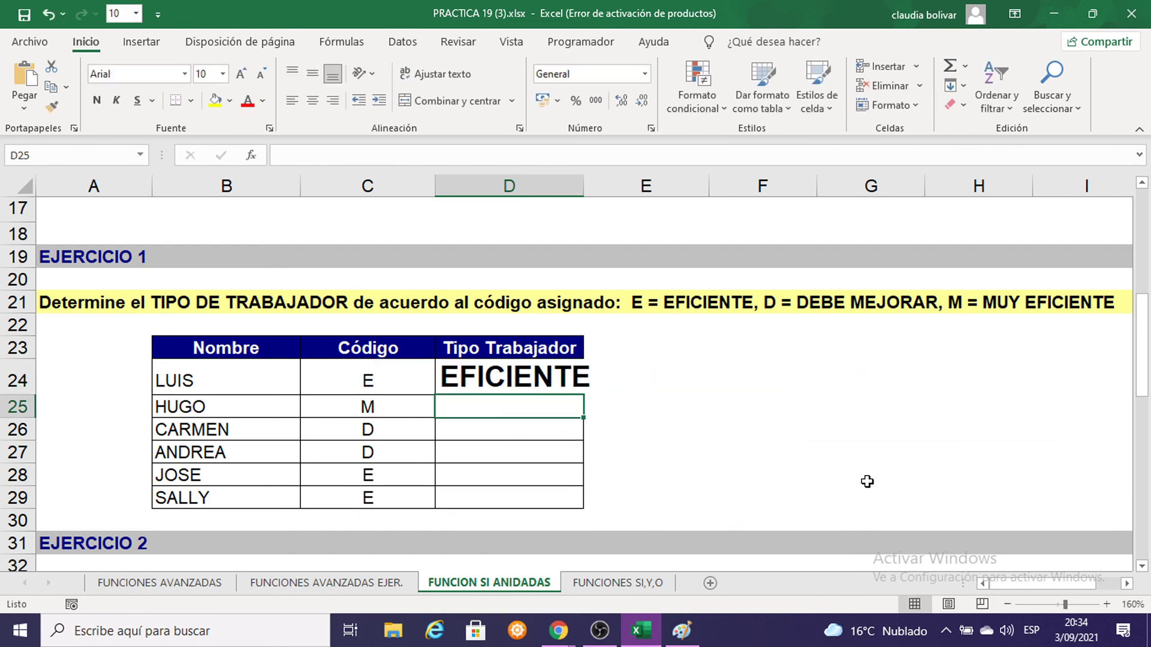
# Fill D24's nested SI formula down through D29, keeping the 16-point font size
pyautogui.click(546, 383)
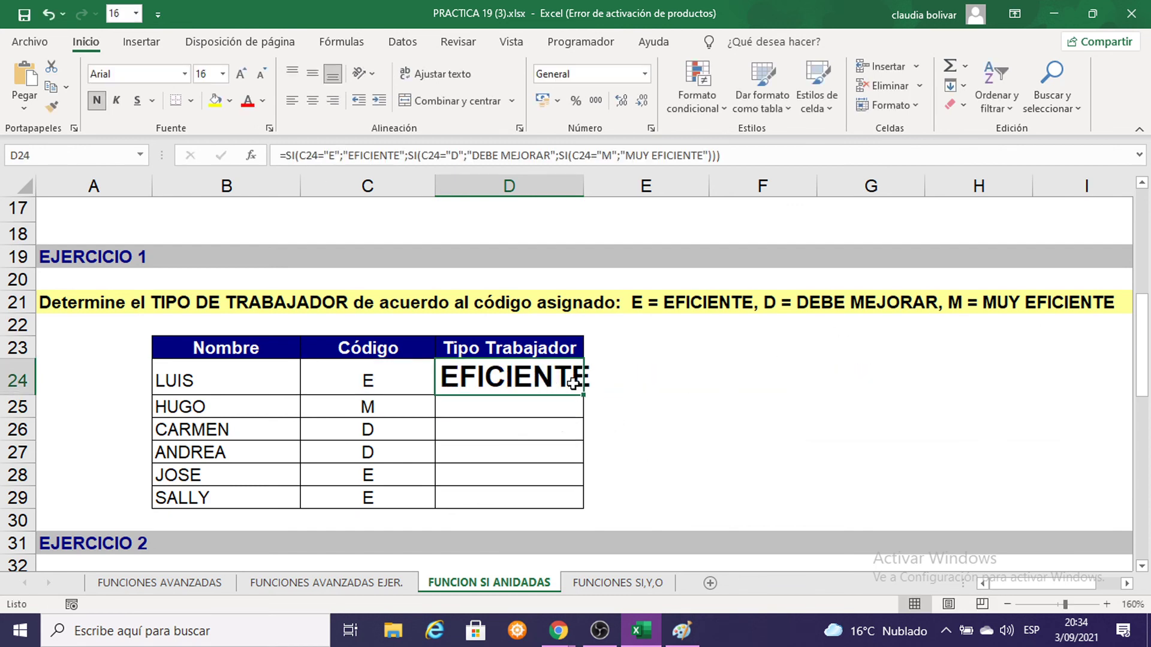
pyautogui.moveTo(585, 394); pyautogui.dragTo(582, 507)
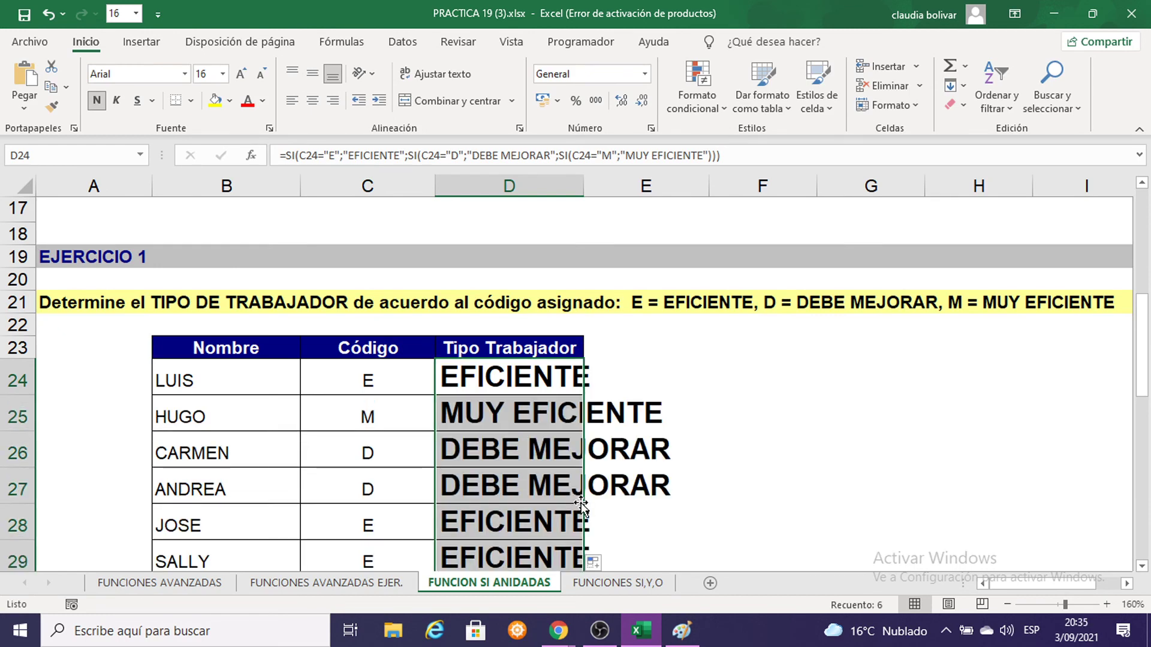
pyautogui.click(222, 74)
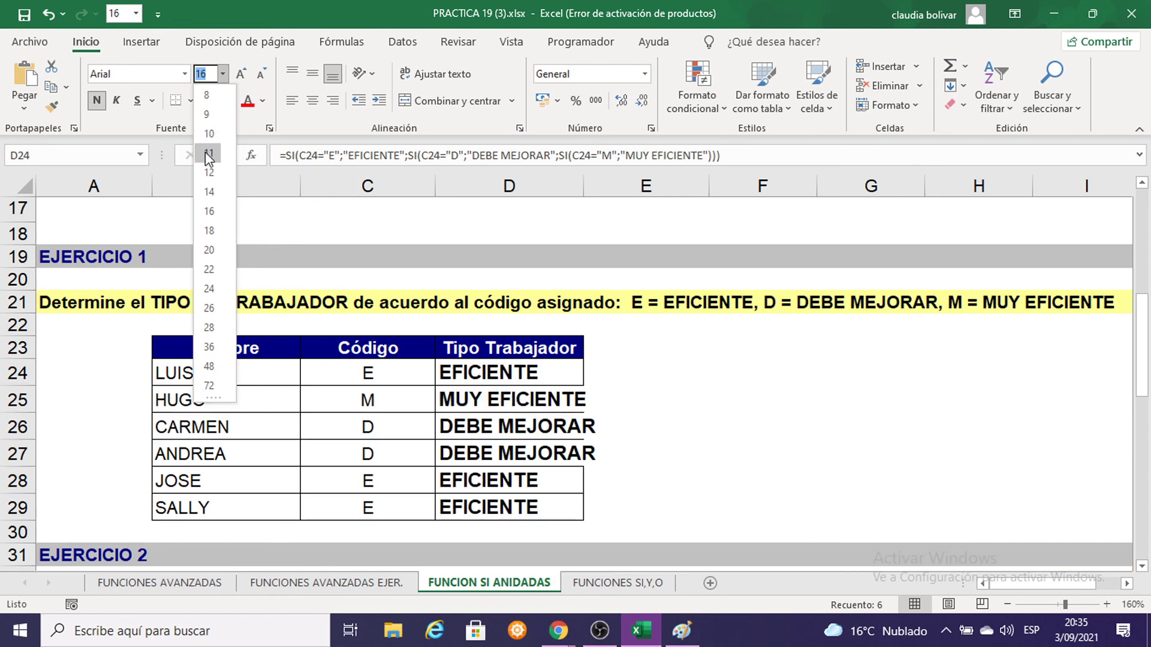
pyautogui.press('Escape')
pyautogui.click(806, 367)
# Locate D36, MARTIN's first Nombre cell, after checking row 33's career codes
pyautogui.scroll(-3, 807, 367)
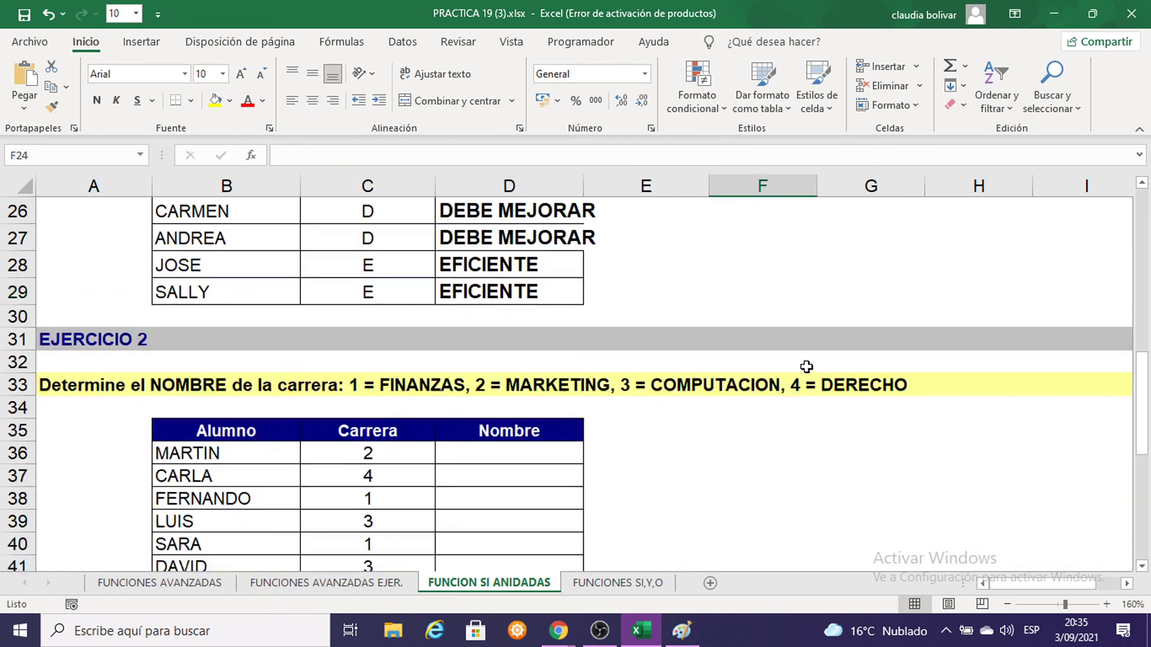
pyautogui.scroll(-2, 601, 365)
pyautogui.click(526, 300)
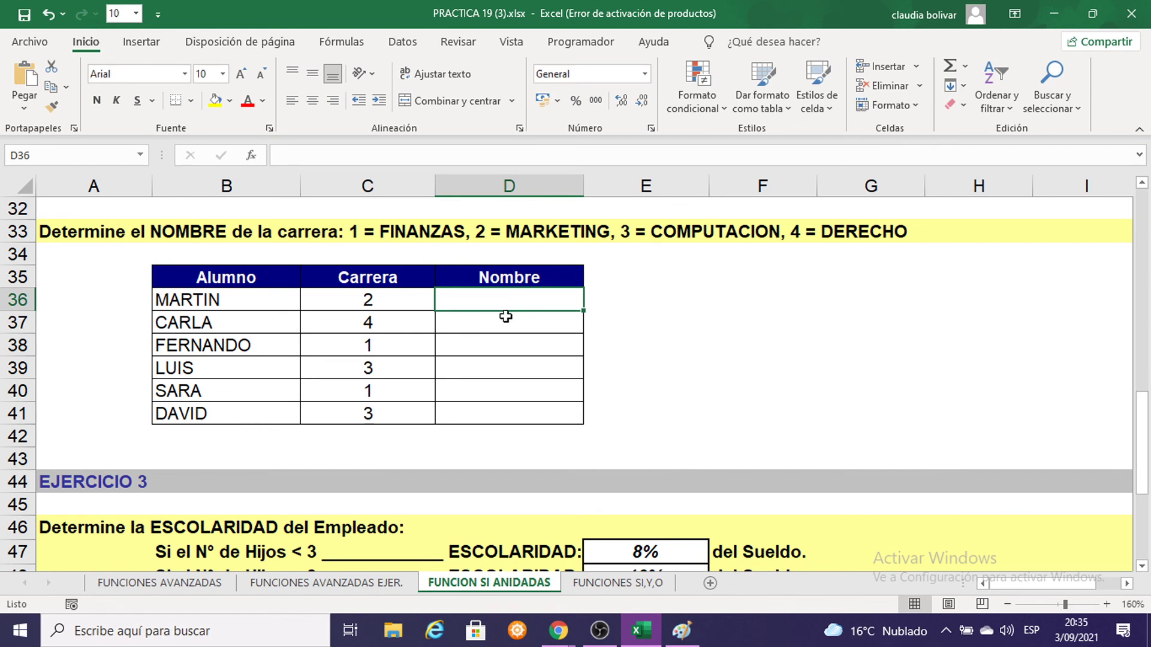
pyautogui.scroll(1, 516, 313)
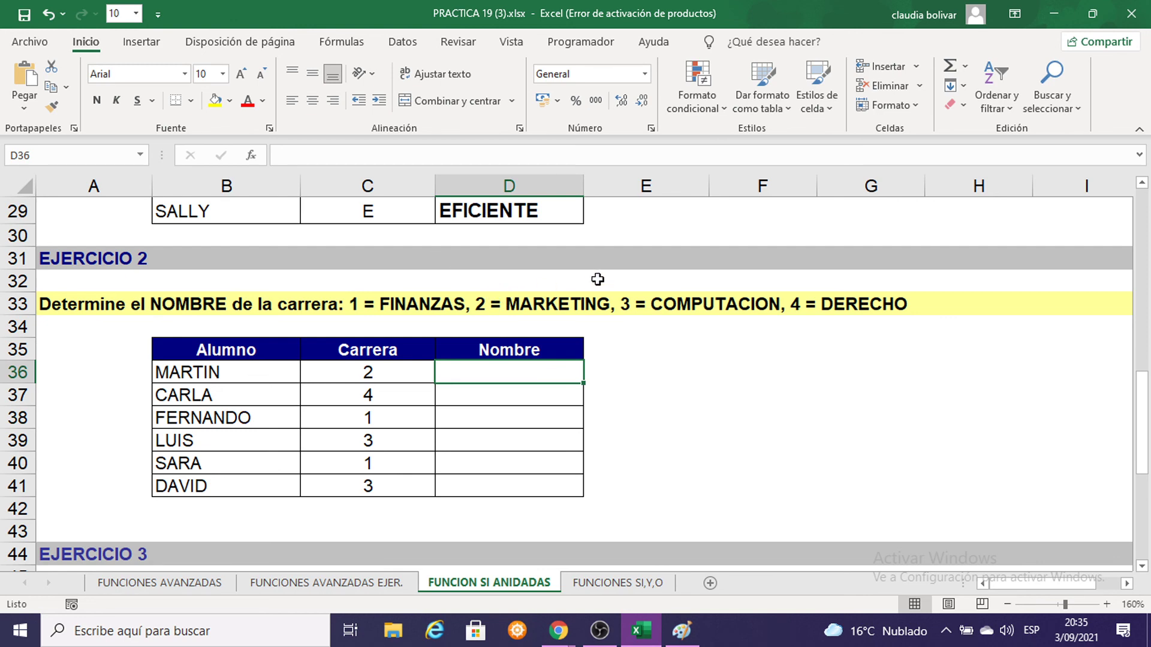
pyautogui.click(14, 304)
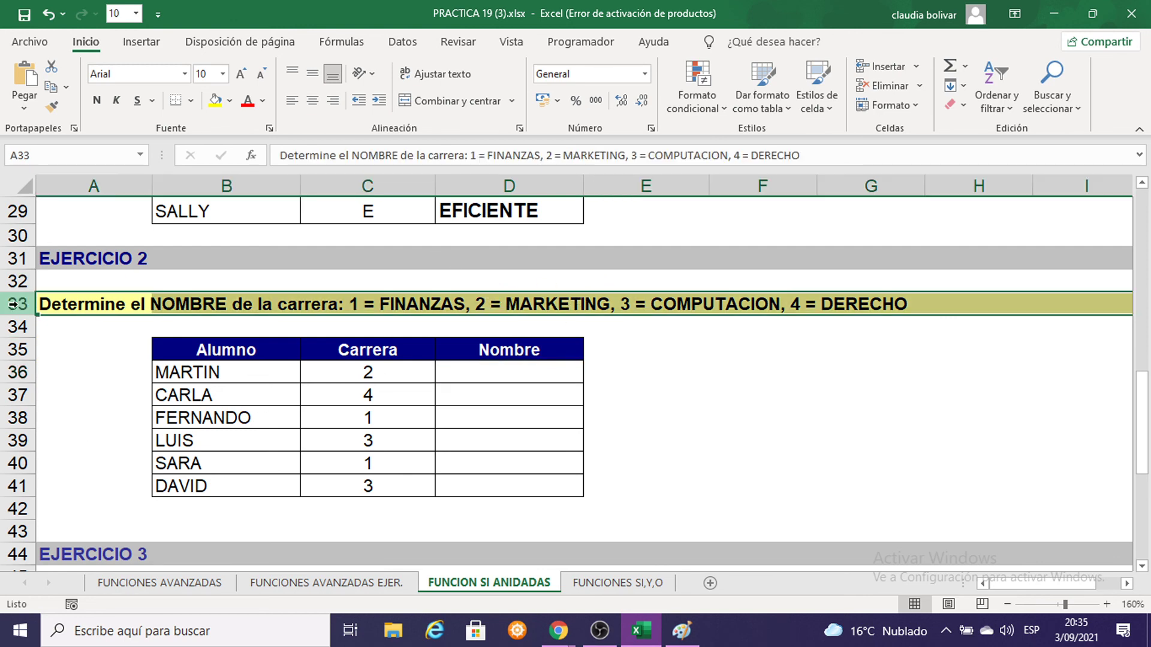
pyautogui.click(465, 379)
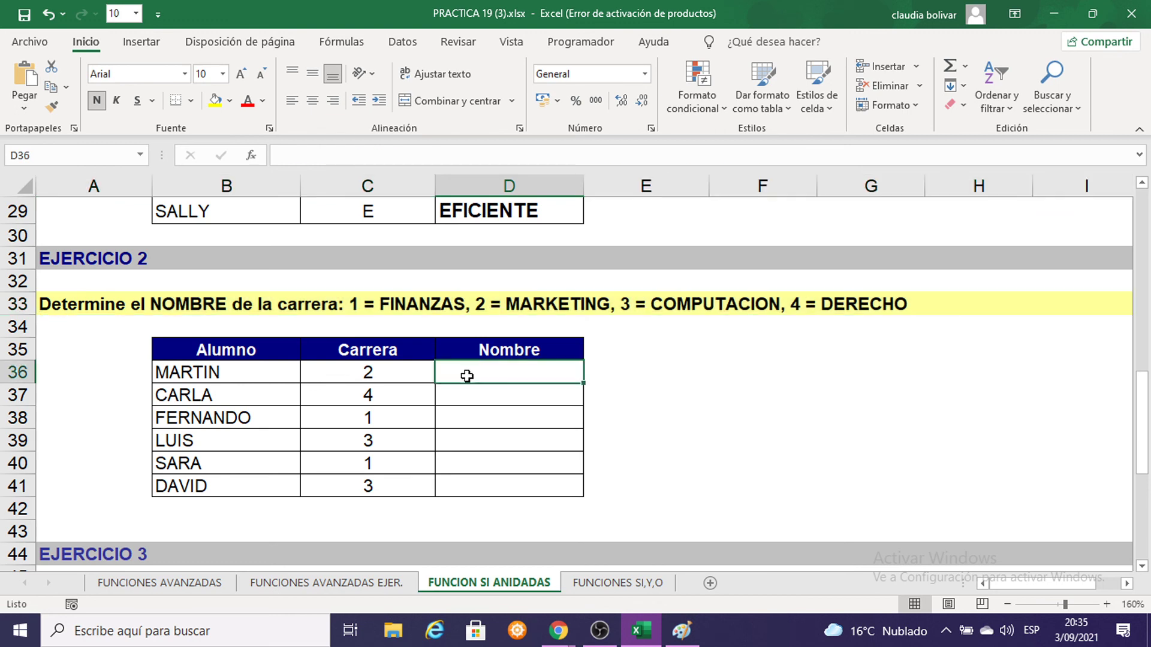
# Format cell D36 as 16-point bold
pyautogui.click(222, 74)
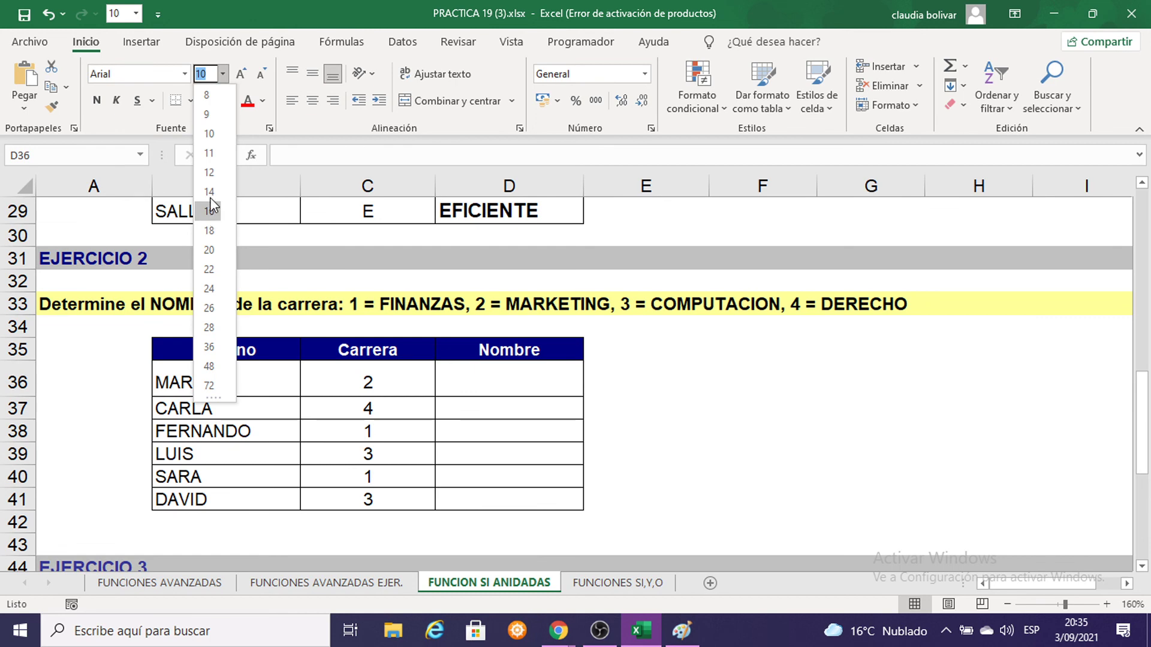
pyautogui.click(208, 191)
pyautogui.click(222, 74)
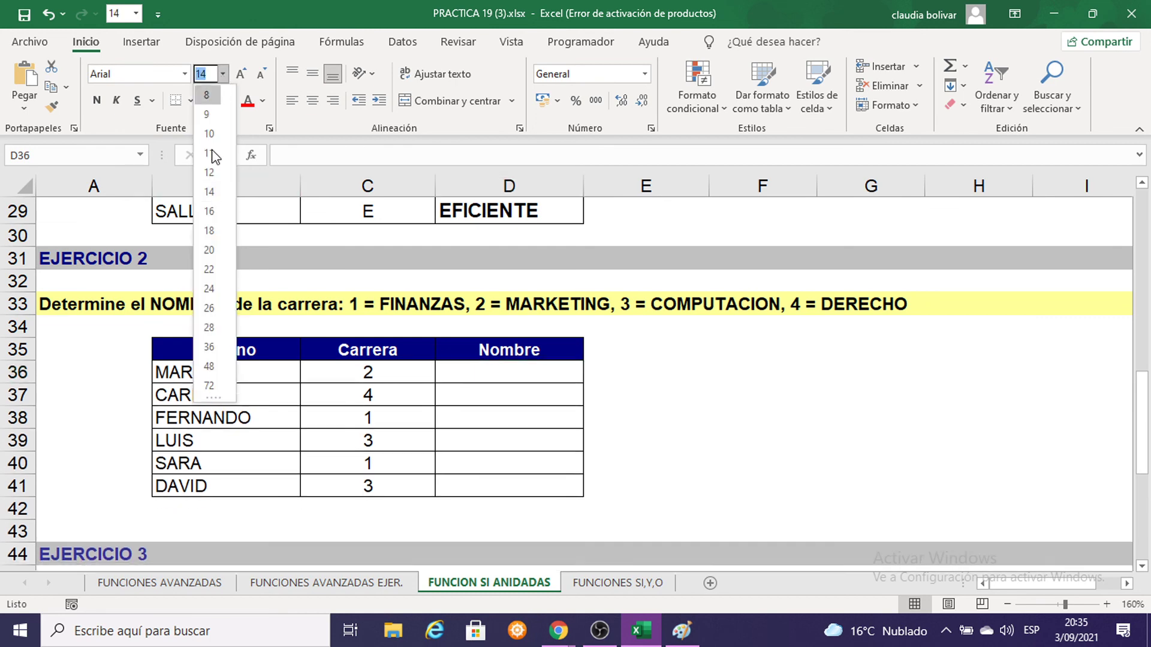
pyautogui.click(209, 206)
pyautogui.click(97, 101)
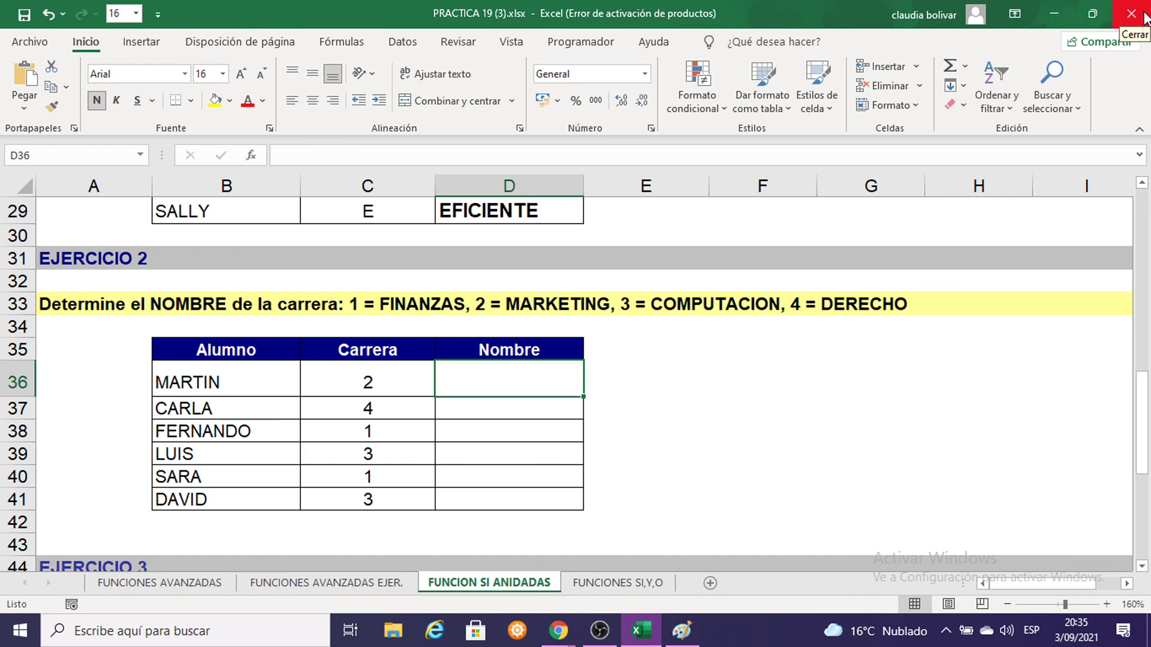
# Read the Ejercicio 2 instructions across row 33, then switch to Paint
pyautogui.click(433, 305)
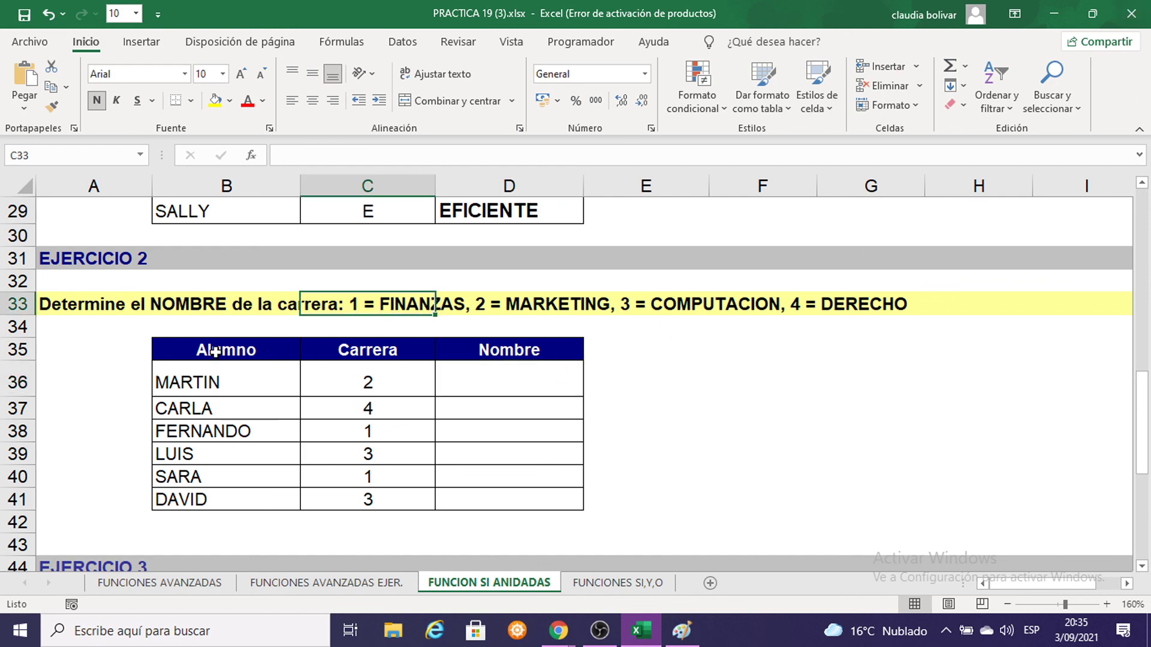
pyautogui.click(57, 308)
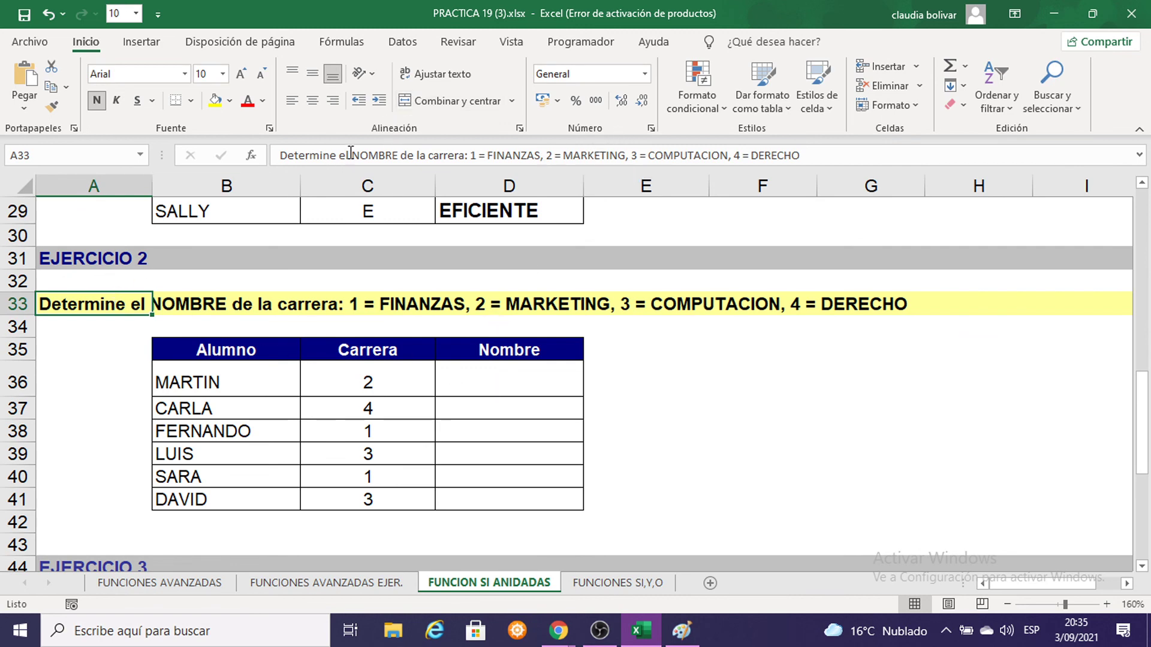
pyautogui.click(222, 308)
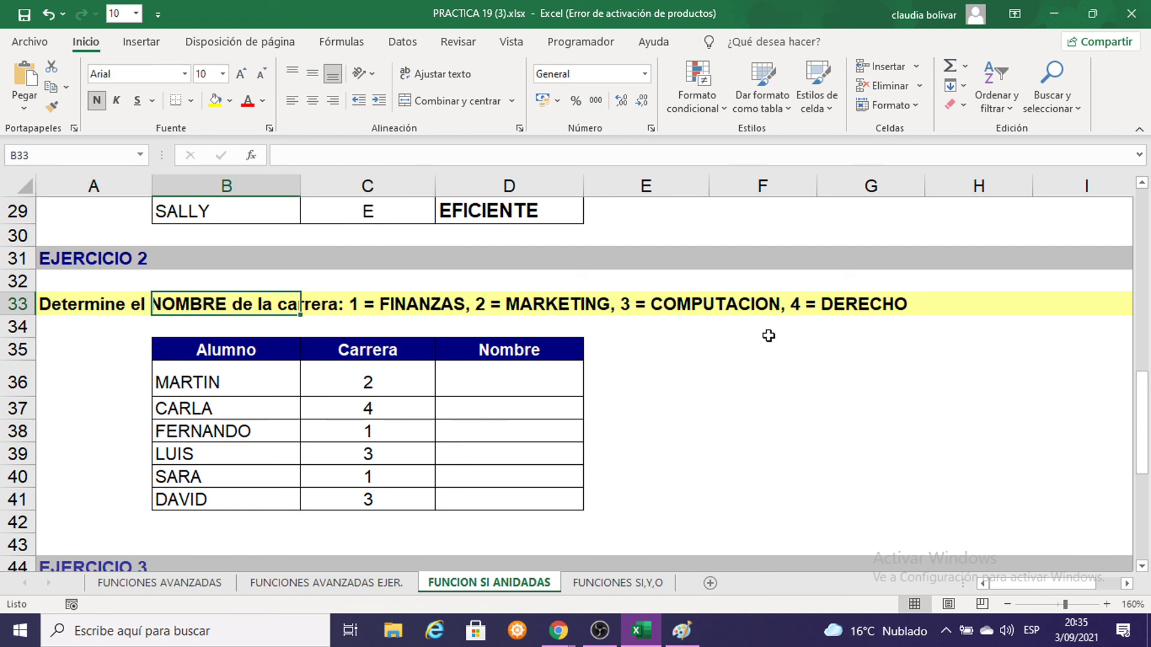
pyautogui.click(761, 304)
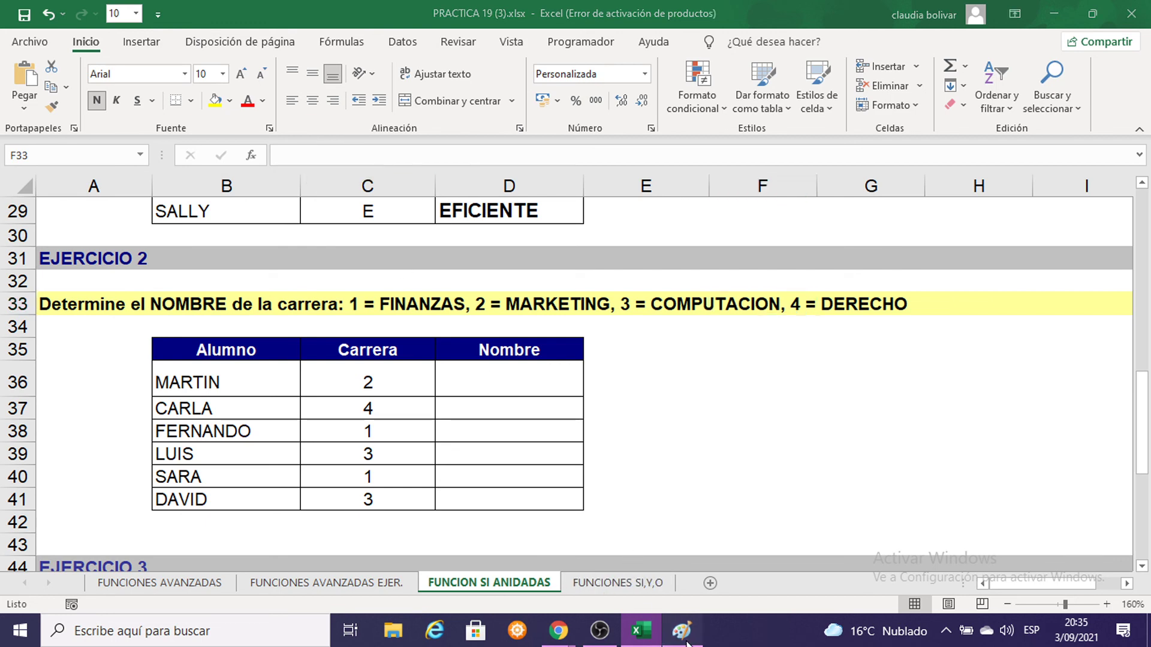
pyautogui.hotkey('alt', 'Tab')
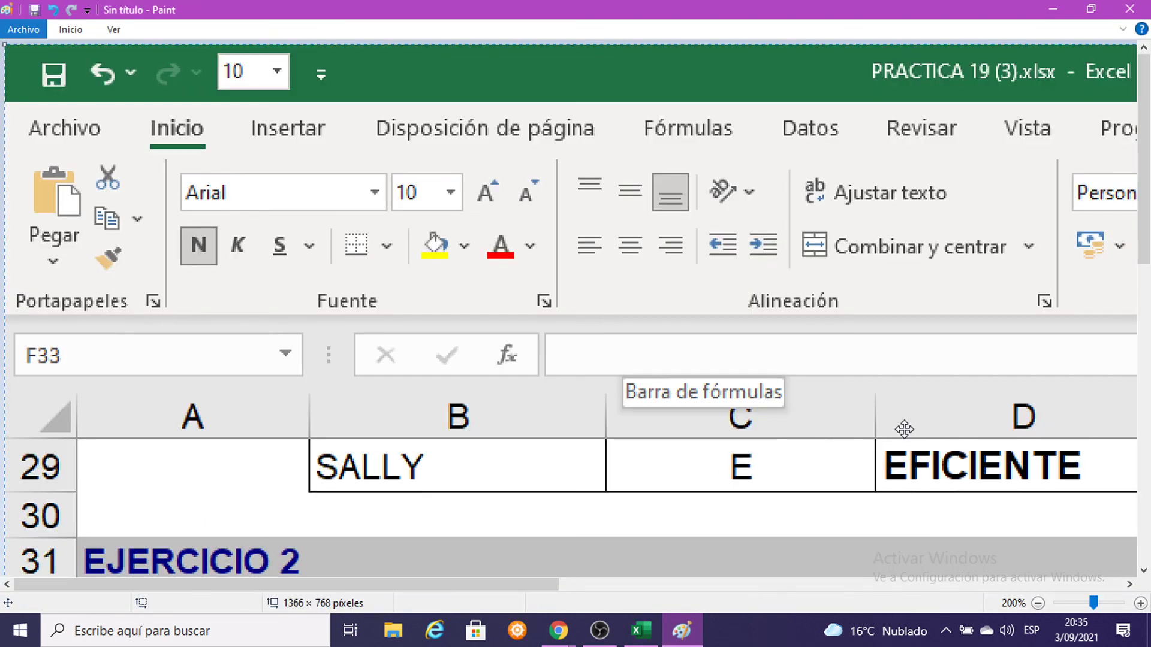
# Scan the screenshot's career codes, 1 = FINANZAS through 4 = DERECHO, then minimize Paint
pyautogui.scroll(3, 770, 424)
pyautogui.hscroll(3, 758, 407)
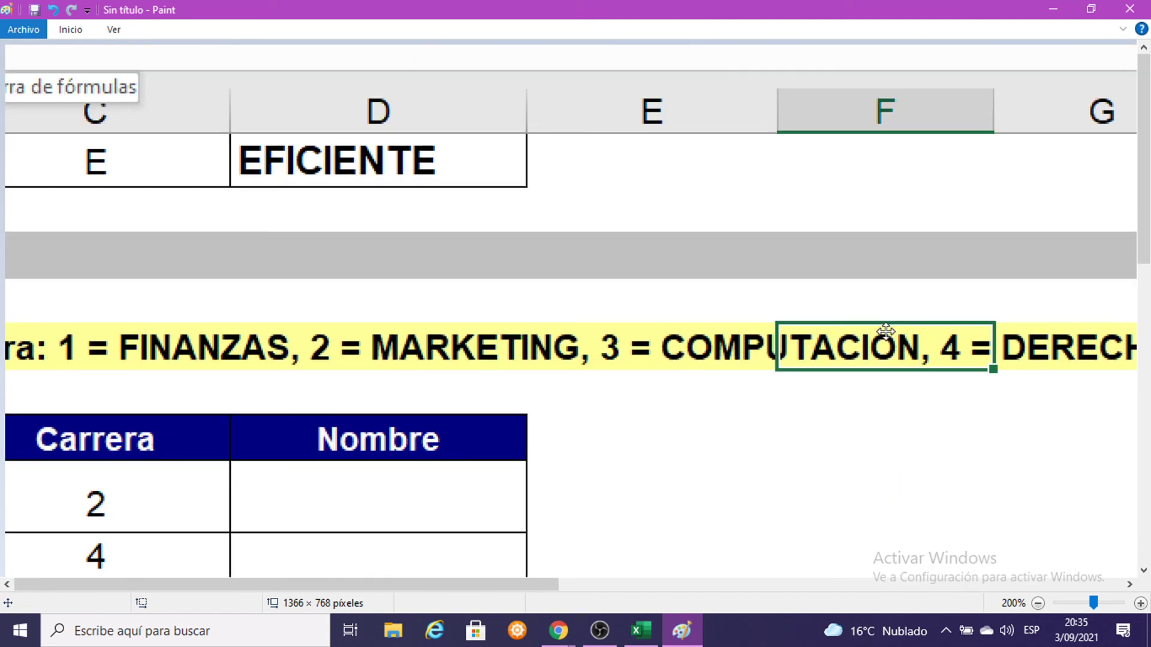
pyautogui.scroll(3, 881, 329)
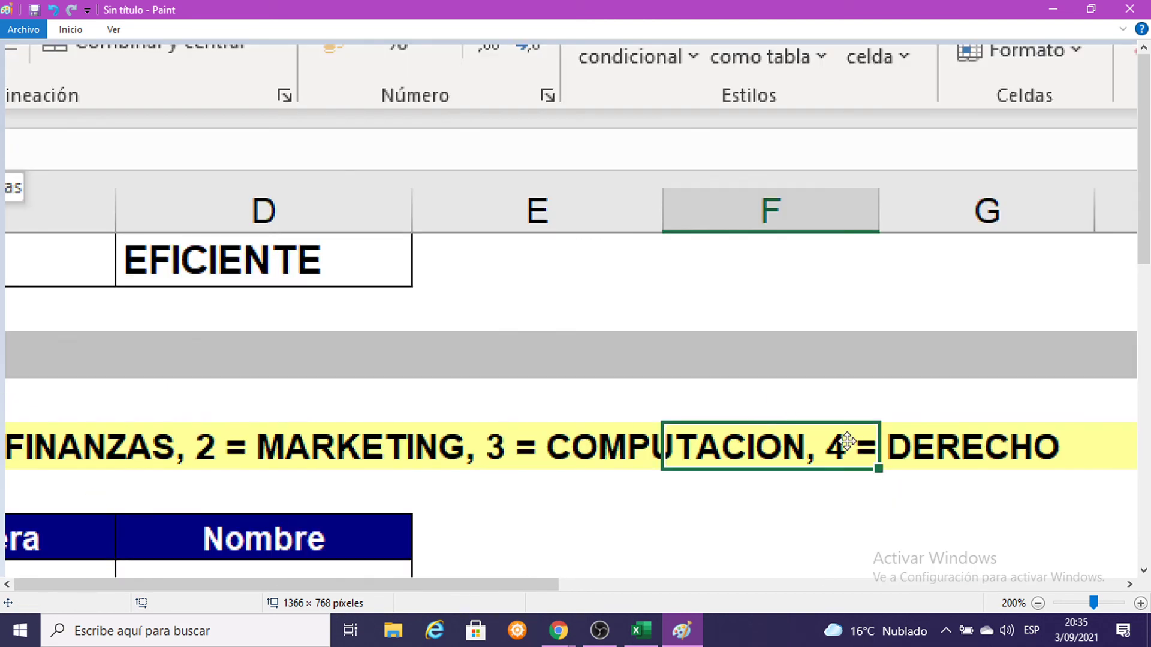
pyautogui.scroll(3, 752, 442)
pyautogui.hscroll(-1, 751, 441)
pyautogui.hscroll(-5, 839, 437)
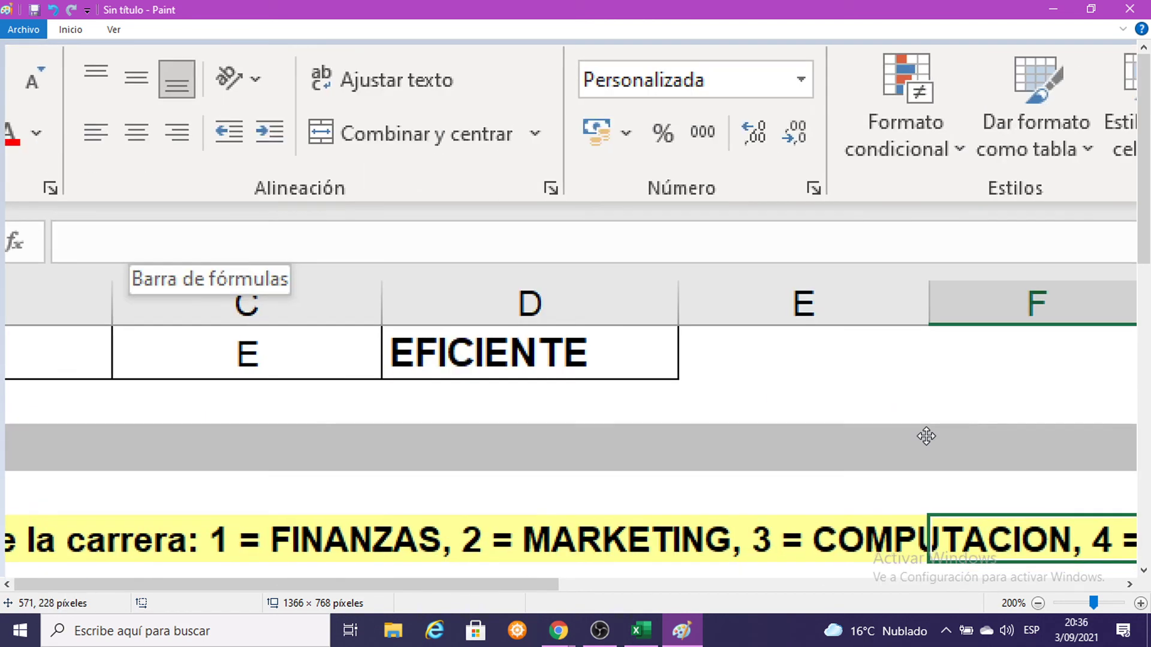
pyautogui.hscroll(-4, 526, 335)
pyautogui.hscroll(1, 526, 336)
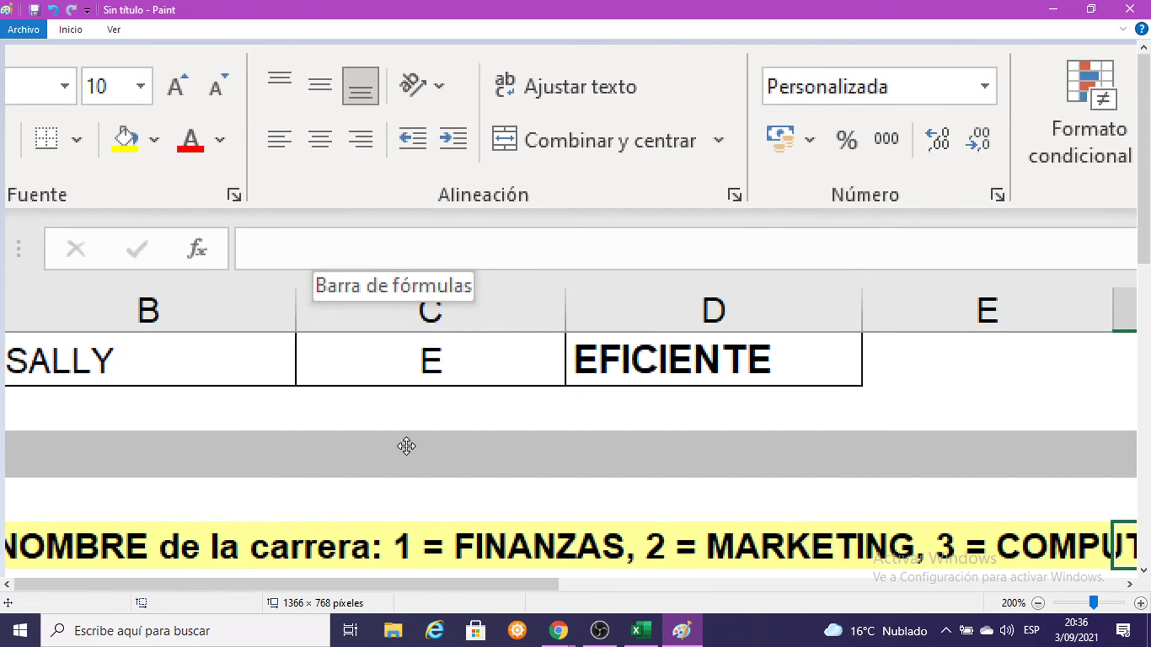
pyautogui.scroll(-5, 407, 446)
pyautogui.hscroll(-9, 407, 447)
pyautogui.scroll(4, 243, 273)
pyautogui.hscroll(1, 244, 273)
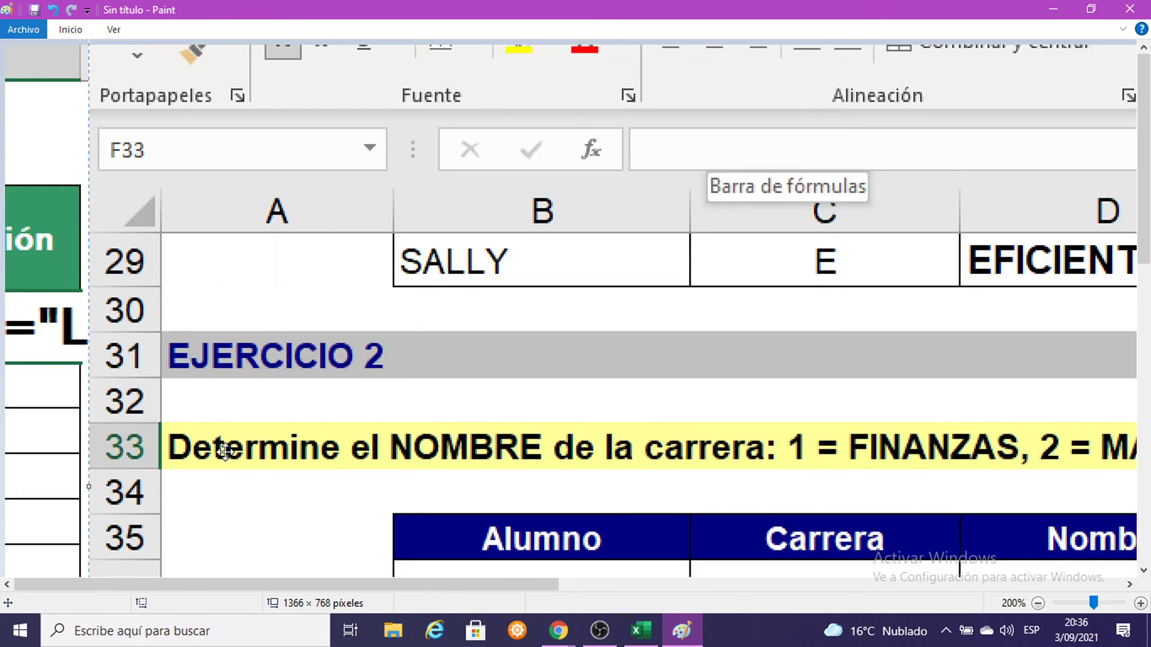
pyautogui.click(1053, 10)
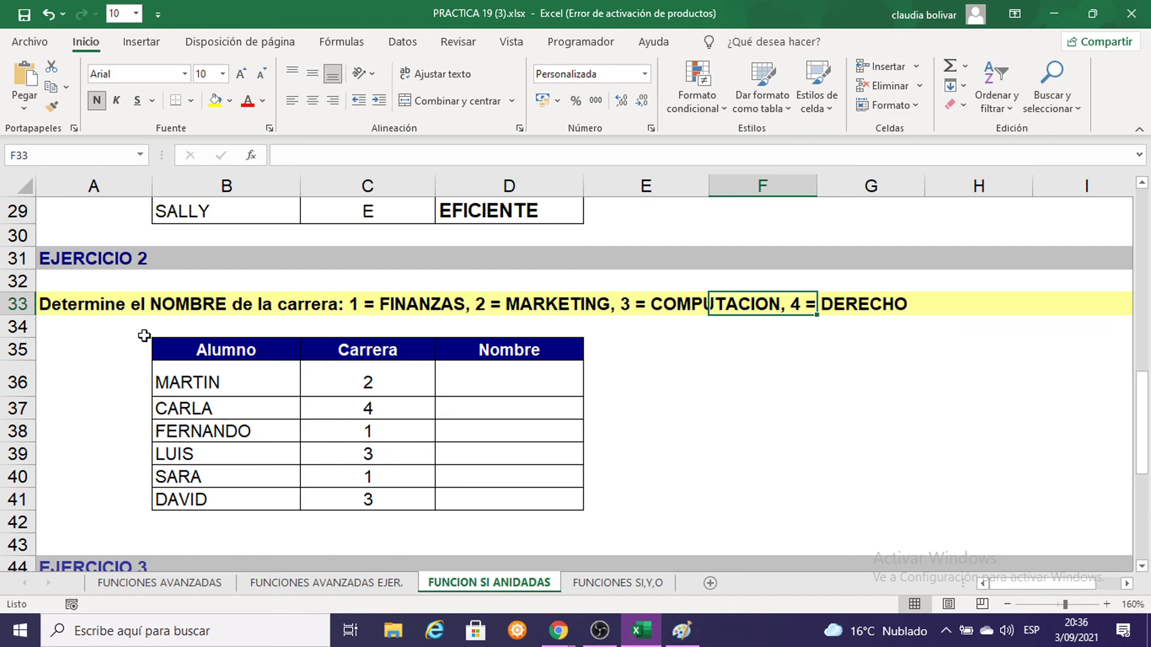
# Select the A33 instruction, then return to Paint and paste a new screenshot
pyautogui.click(54, 307)
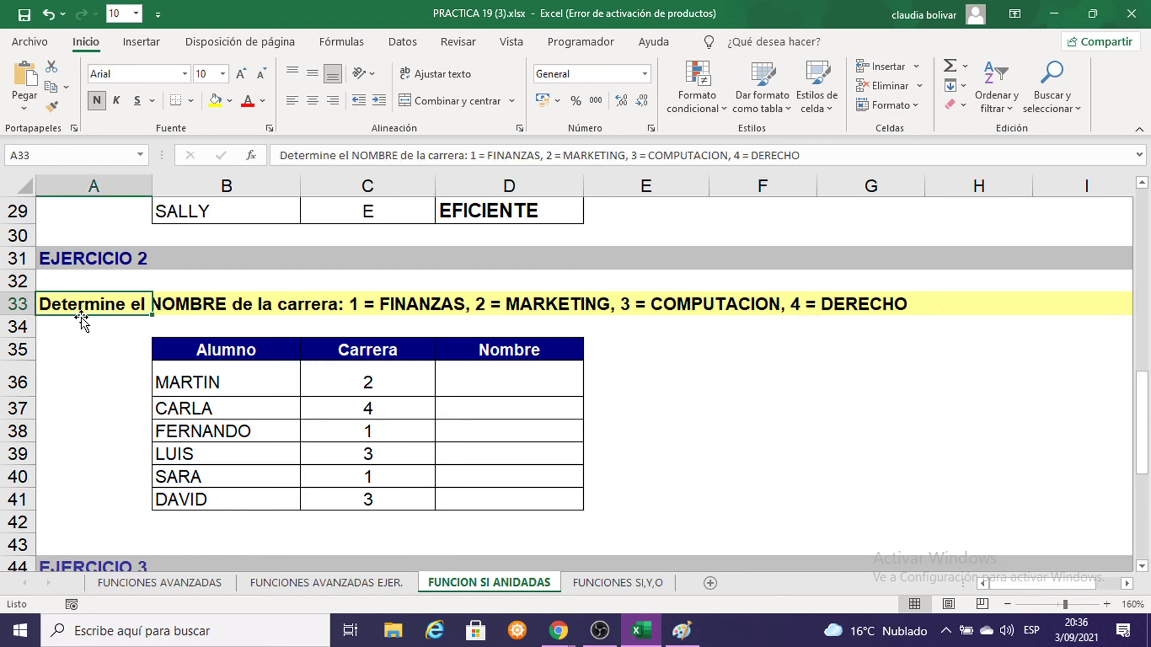
pyautogui.click(681, 632)
pyautogui.hotkey('ctrl', 'v')
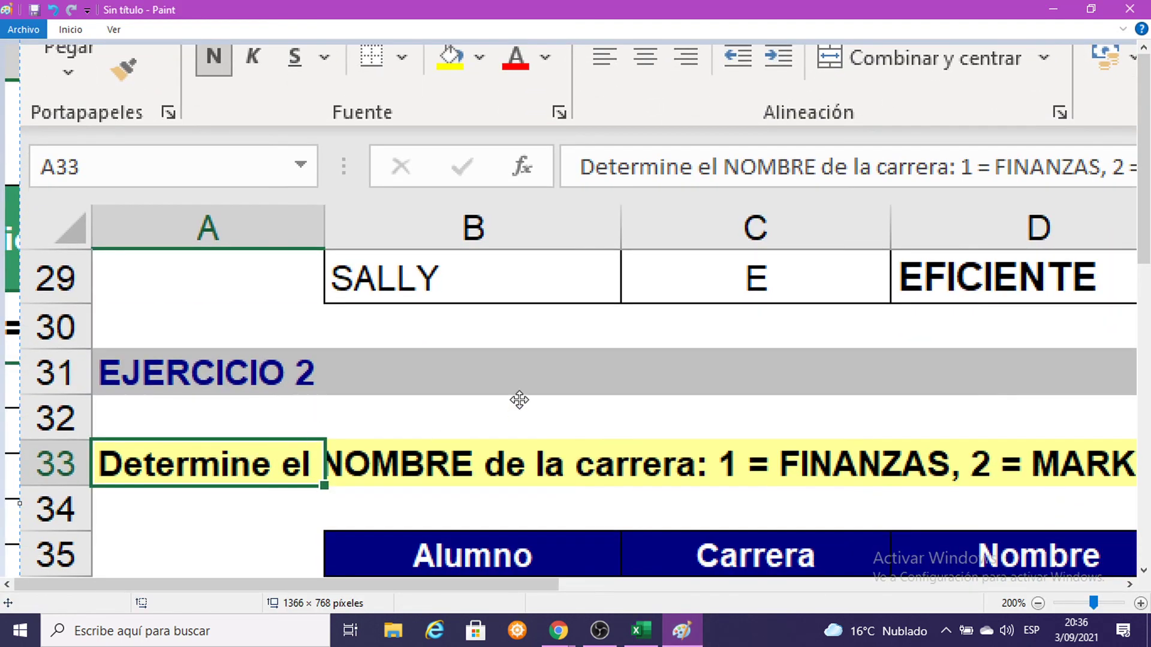
# Paste a fresher sheet screenshot, nudge it into position, and minimize Paint
pyautogui.hotkey('ctrl', 'v')
pyautogui.moveTo(834, 320); pyautogui.dragTo(706, 346)
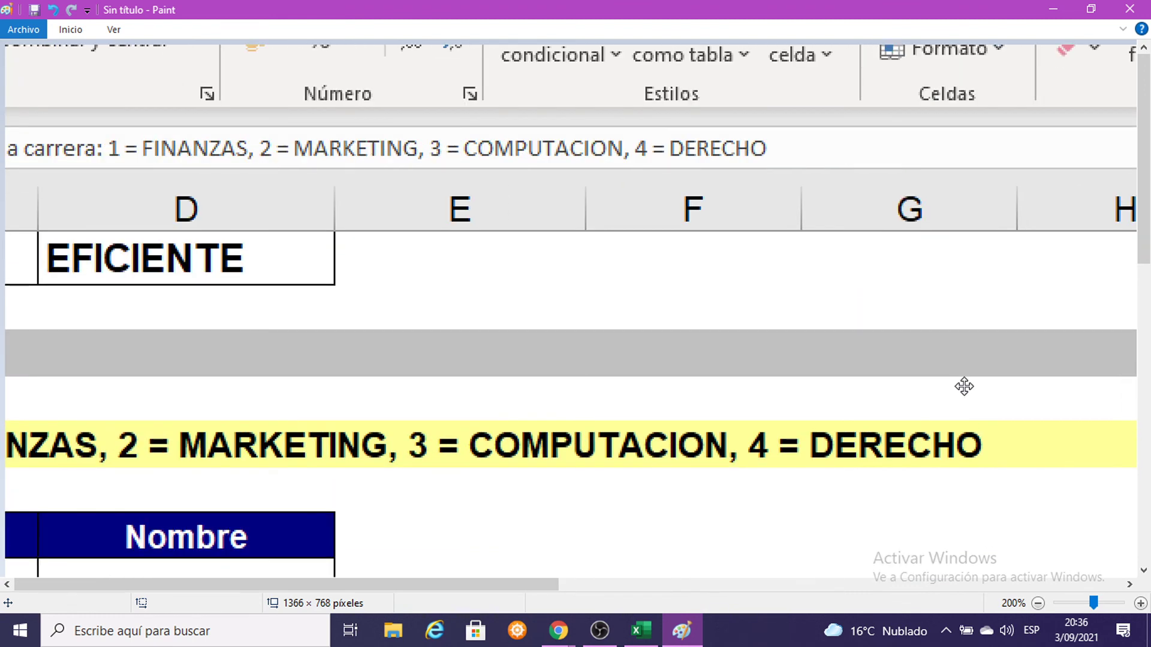
pyautogui.moveTo(963, 385); pyautogui.dragTo(940, 394)
pyautogui.click(1055, 9)
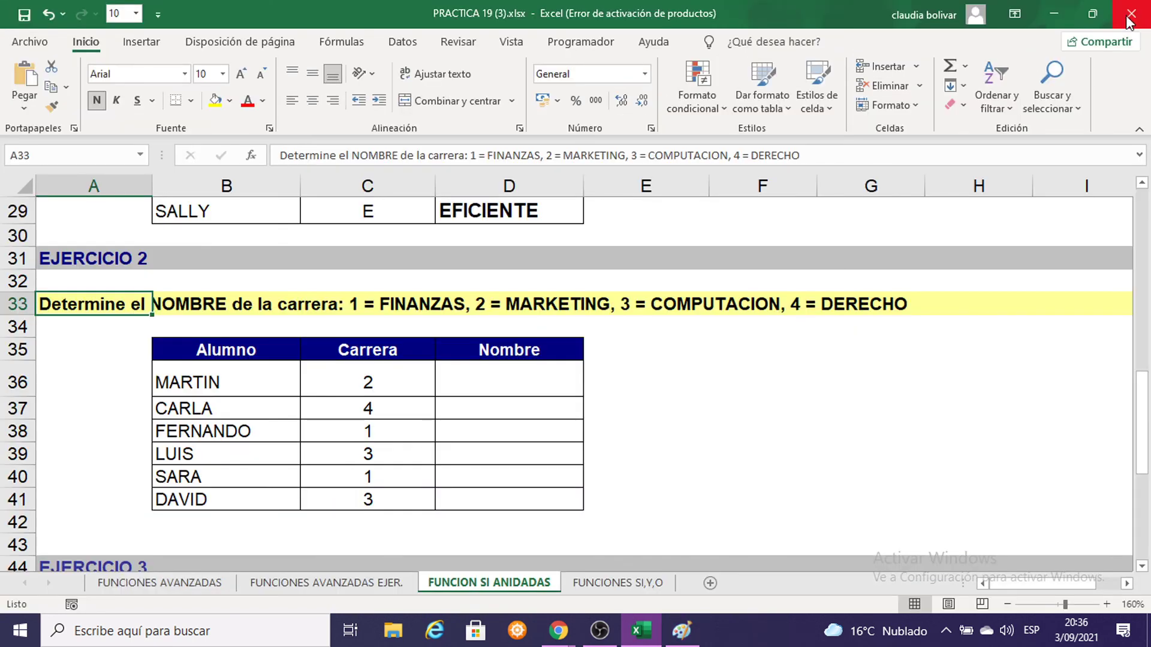
# Select MARTIN's Nombre cell D36, zoom in slightly, and type =SI(
pyautogui.click(544, 383)
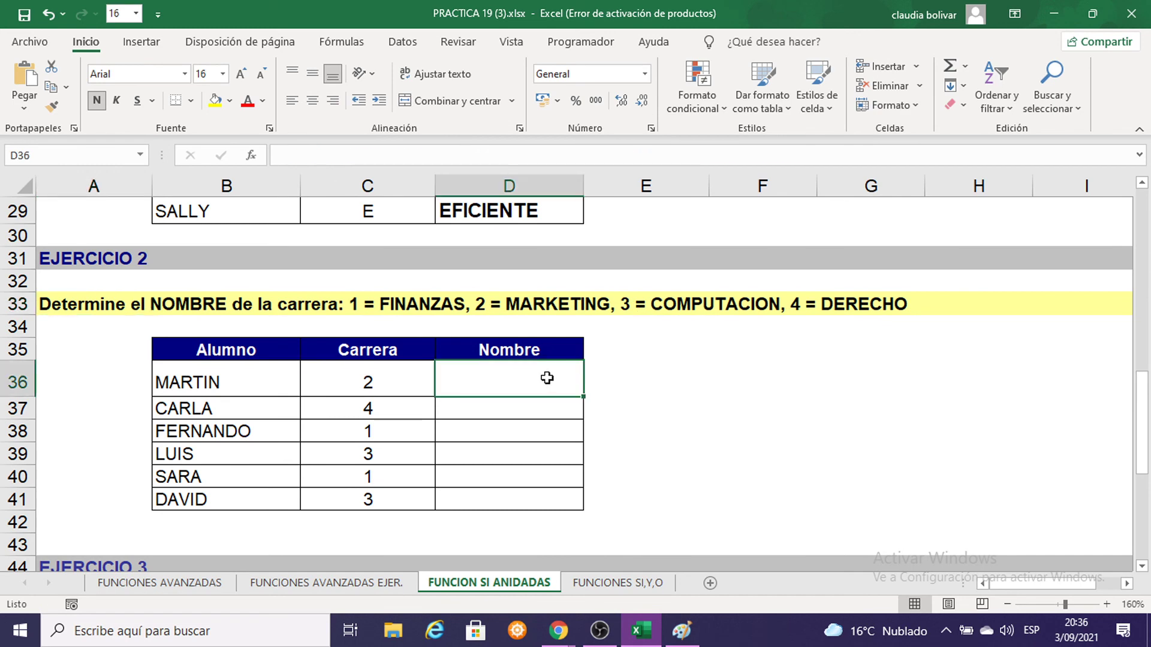
pyautogui.click(1106, 604)
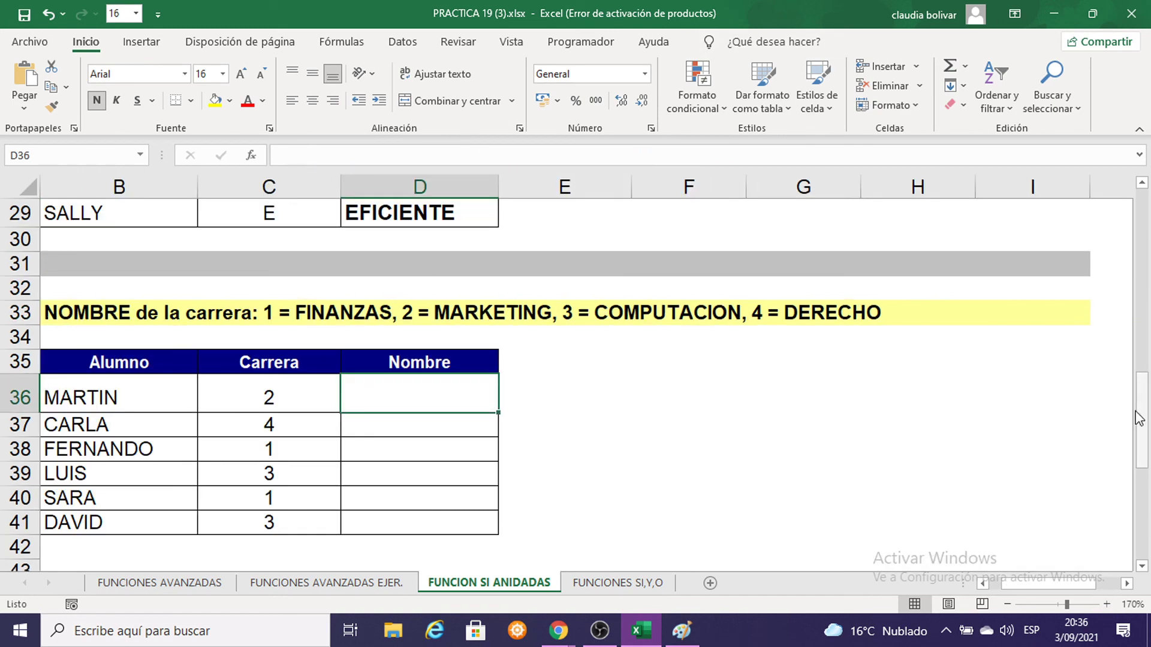
pyautogui.moveTo(1047, 591); pyautogui.dragTo(1034, 590)
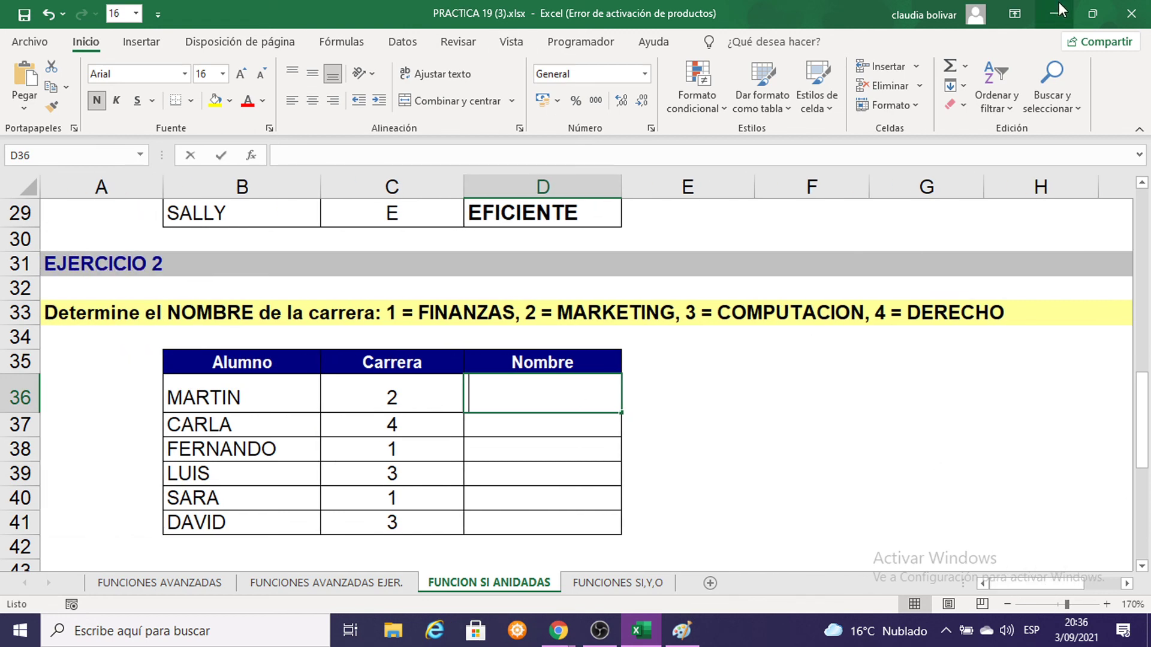
pyautogui.write('=SI(')
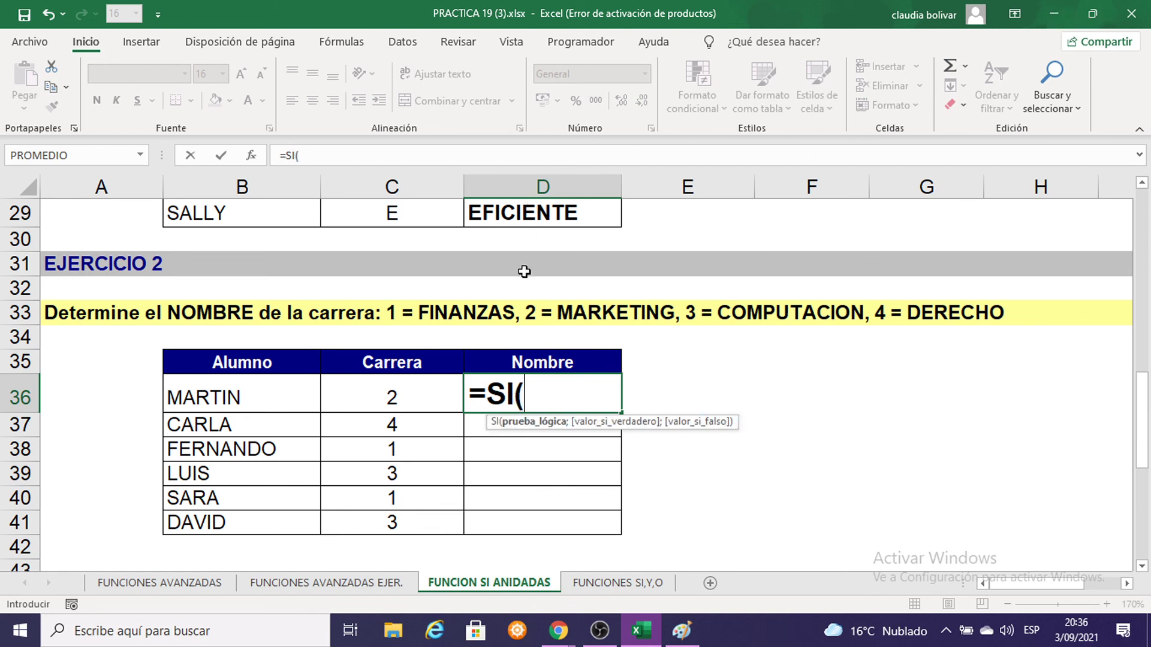
# Complete D36's nested SI on C36: 1 FINANZAS, 2 MARKETING, 3 COMPUTACION, 4 "DEREDHO"
pyautogui.click(436, 392)
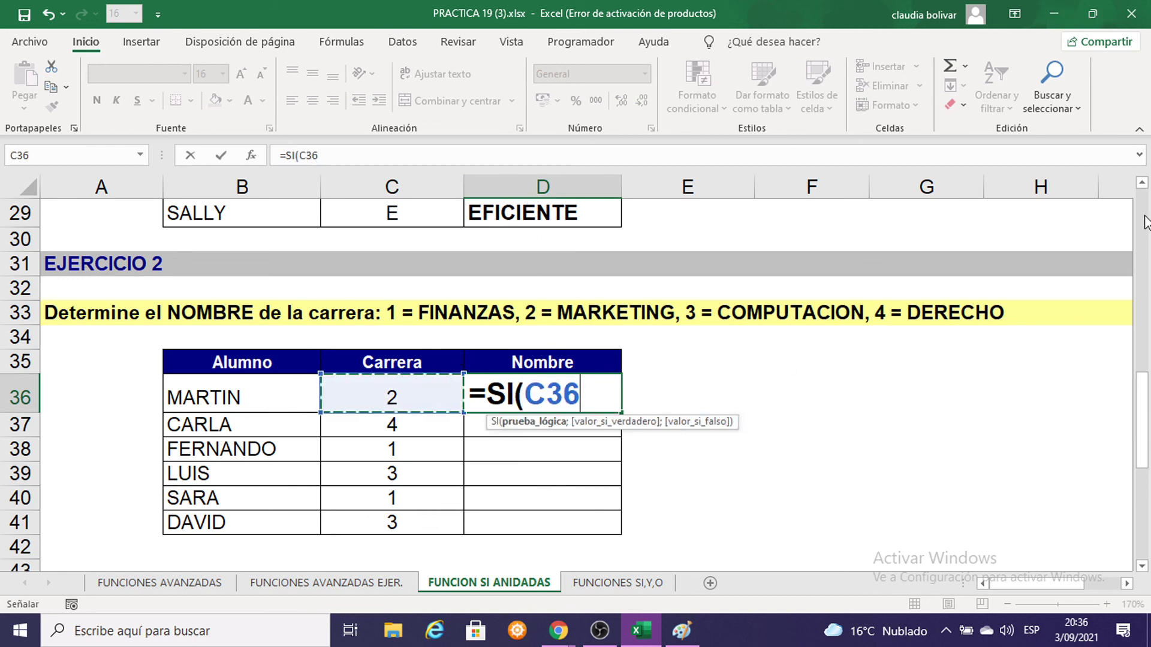
pyautogui.write('=')
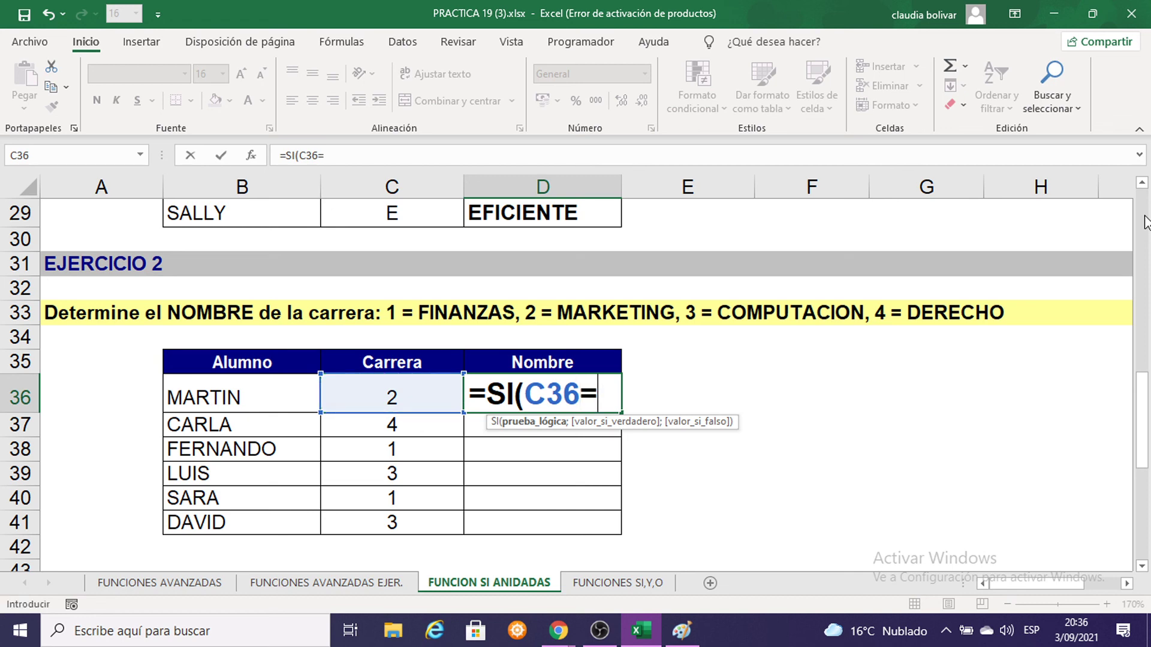
pyautogui.write('1')
pyautogui.write(';')
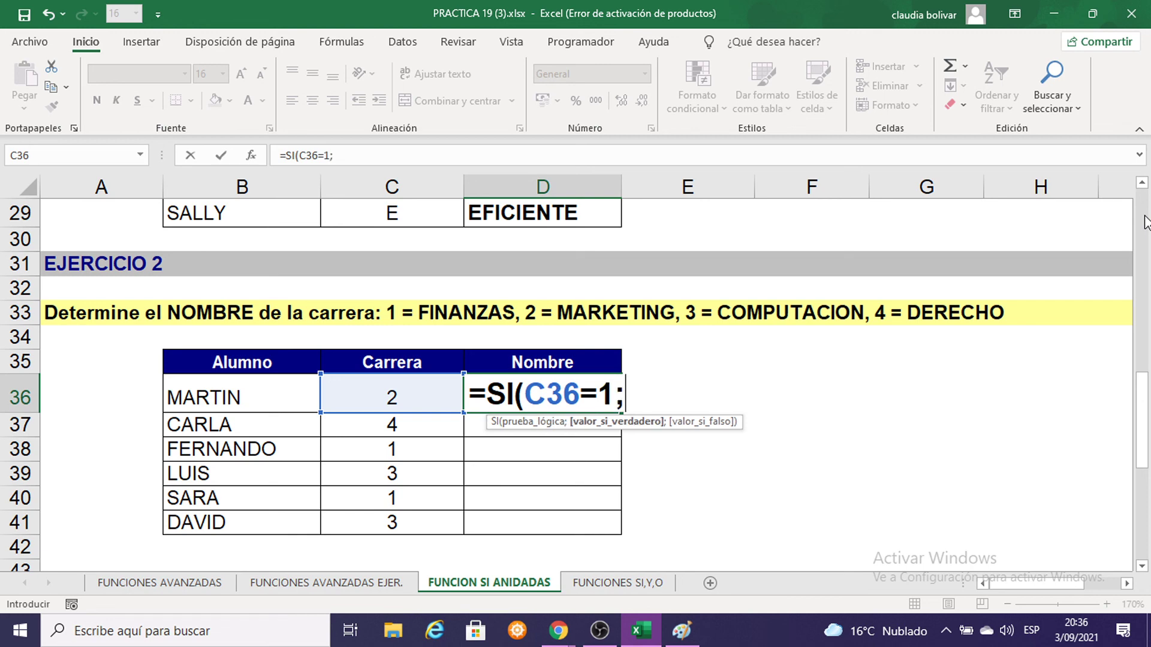
pyautogui.write('"')
pyautogui.write('FINANZ')
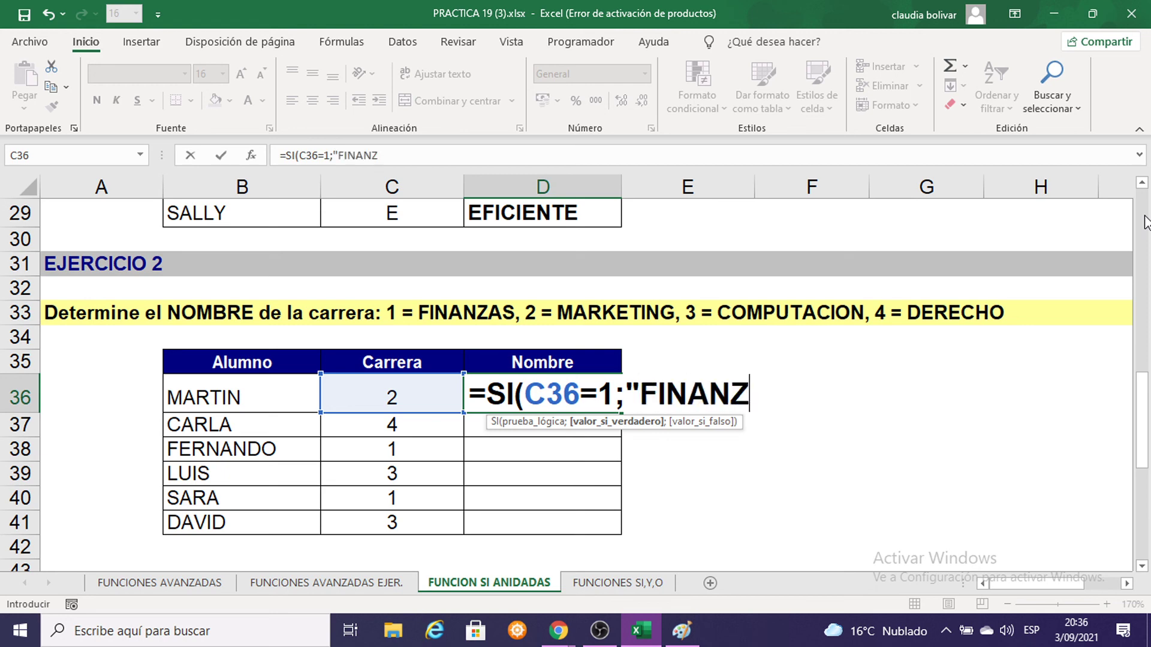
pyautogui.write('AS')
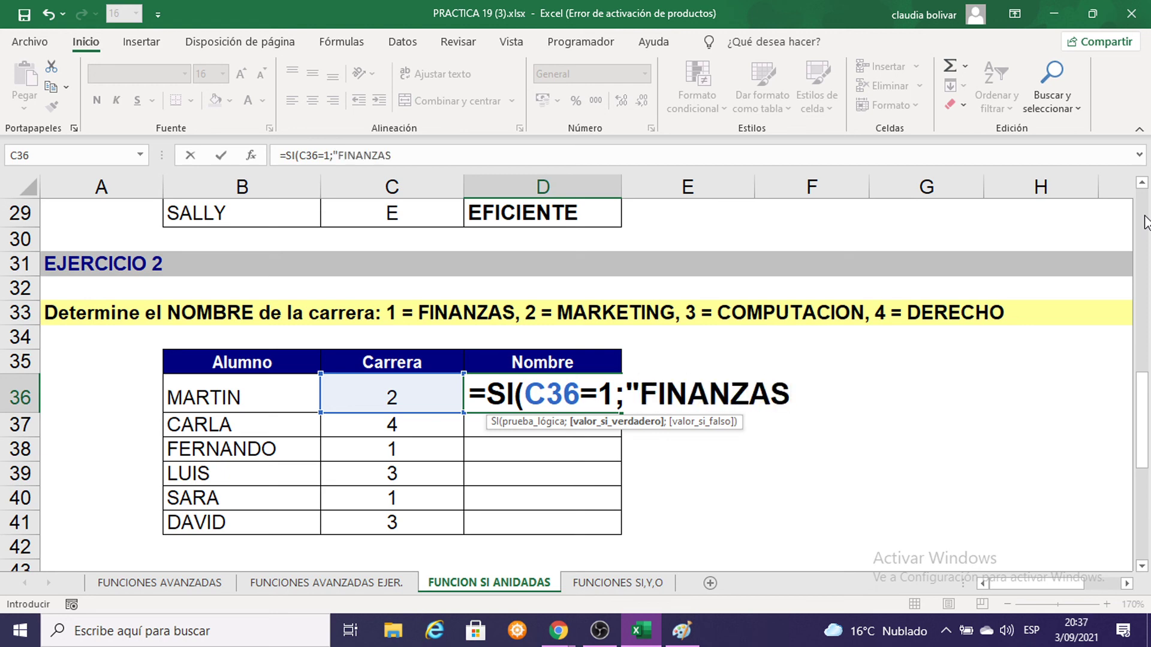
pyautogui.write('"')
pyautogui.write(';')
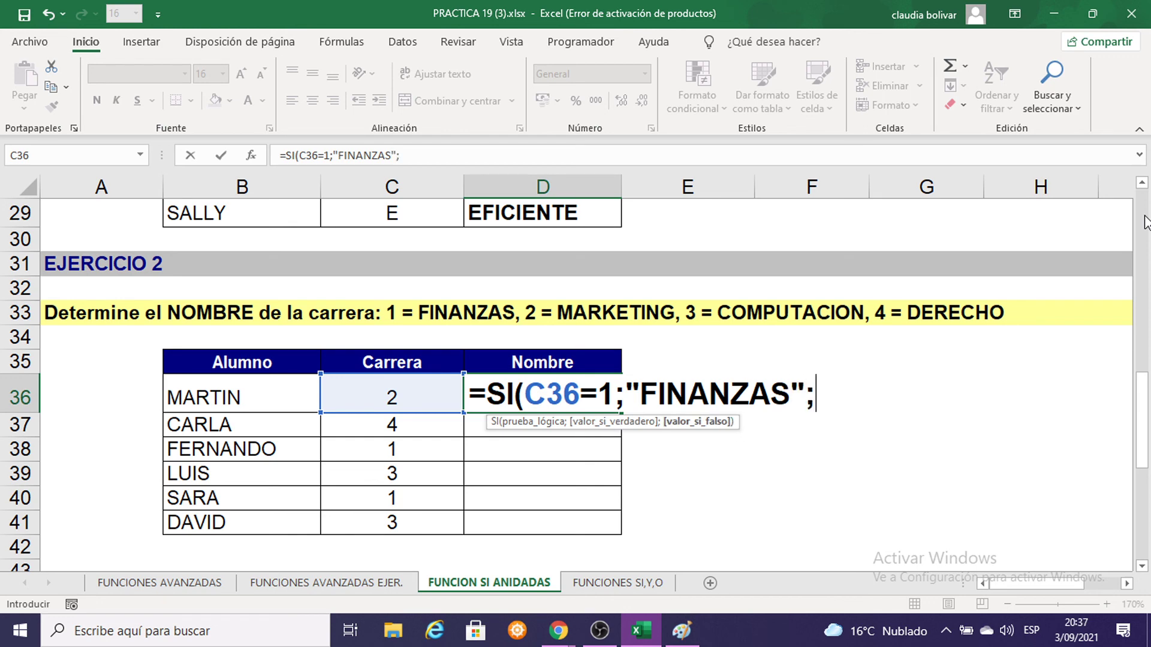
pyautogui.write('S')
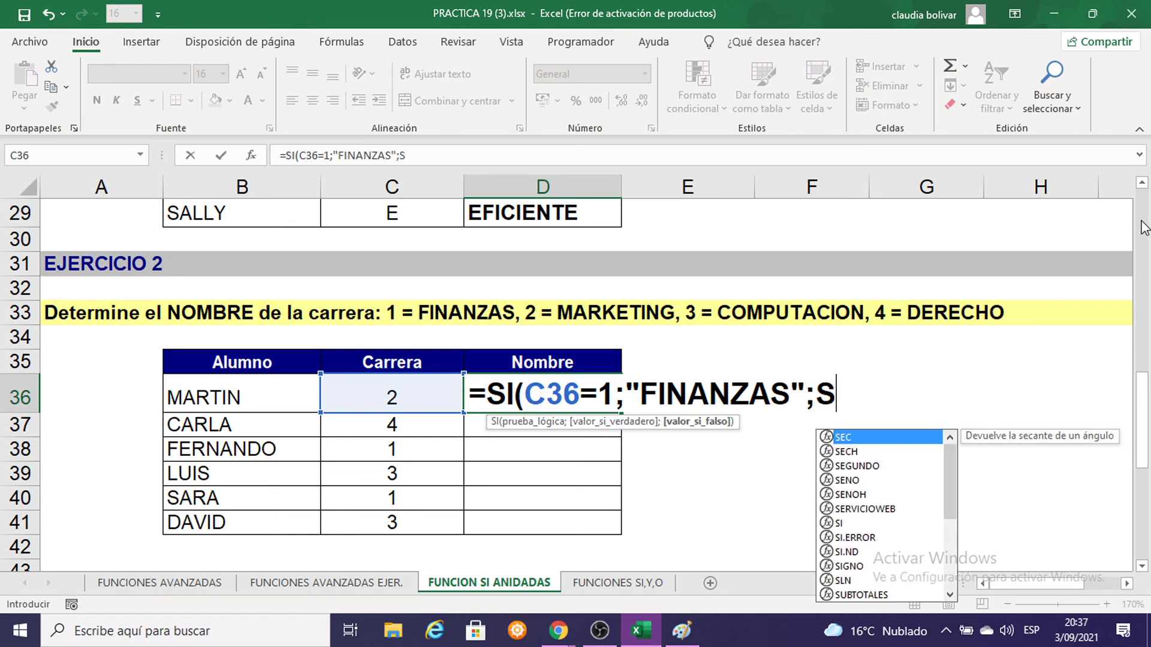
pyautogui.write('I(')
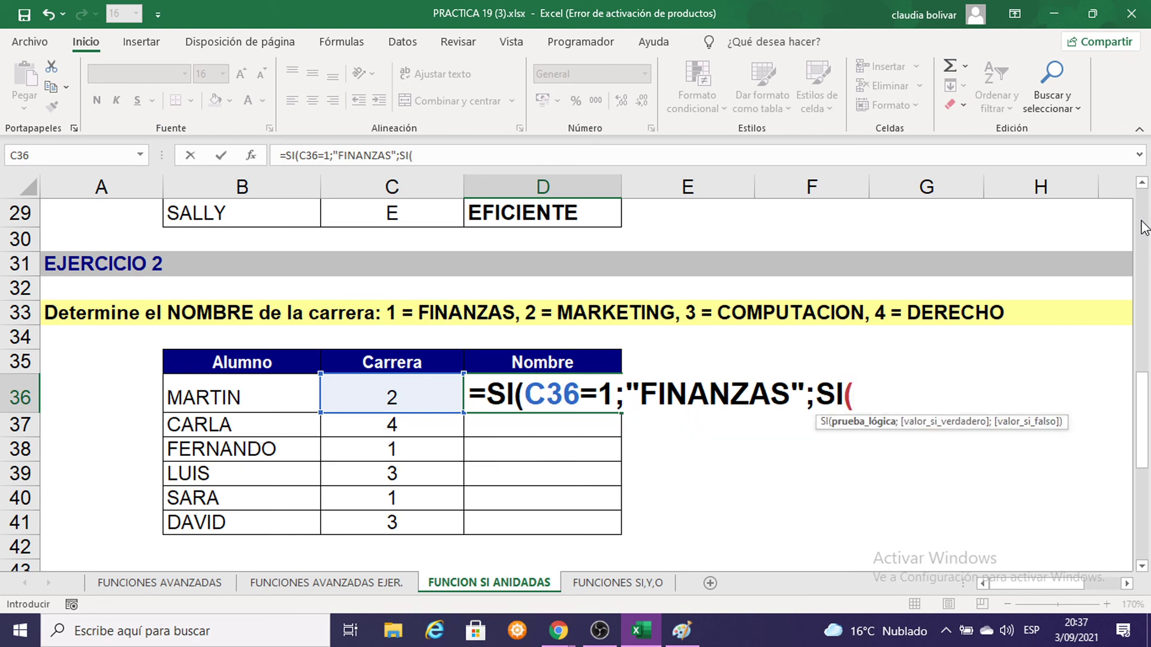
pyautogui.click(373, 396)
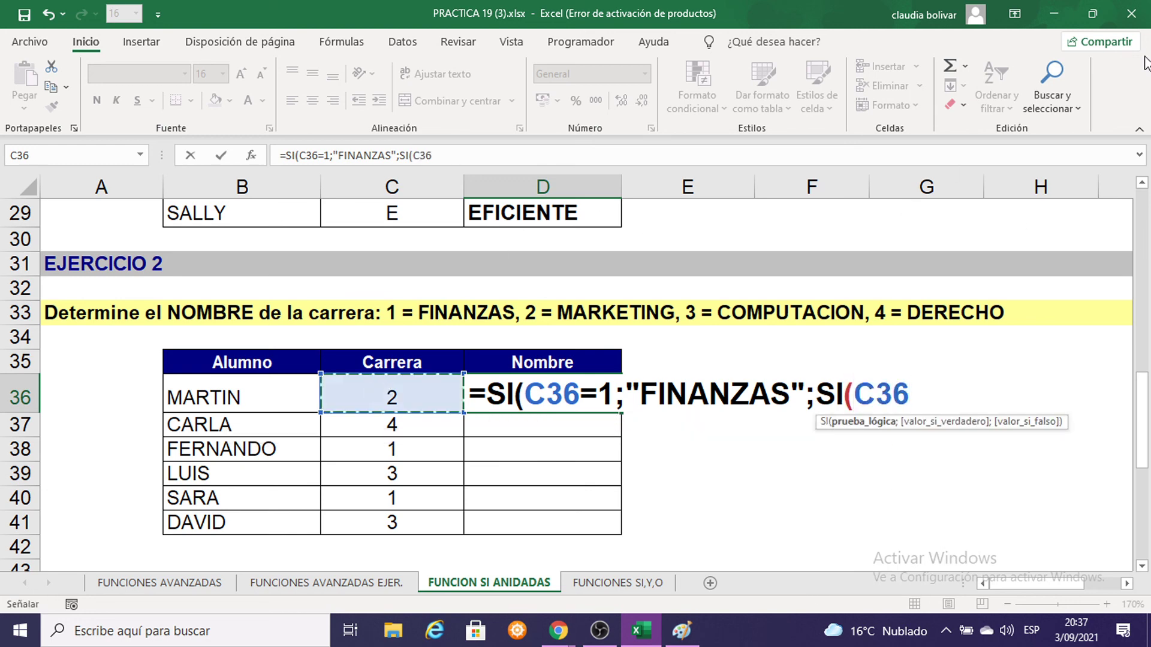
pyautogui.write('=')
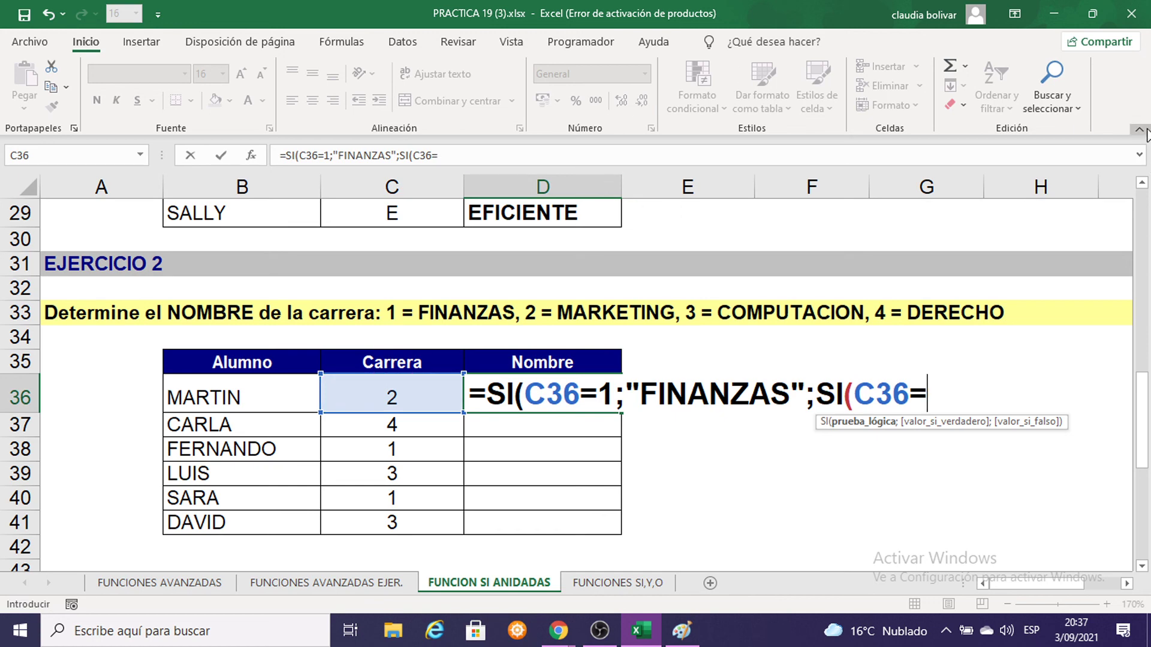
pyautogui.write('2;')
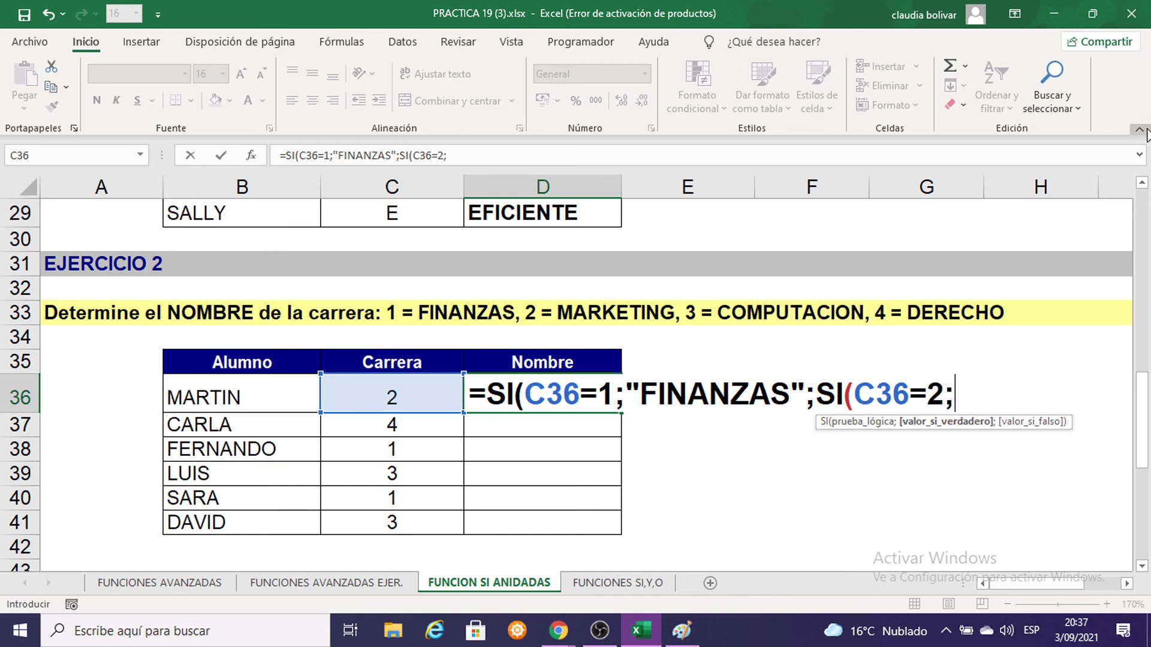
pyautogui.write('"MAR')
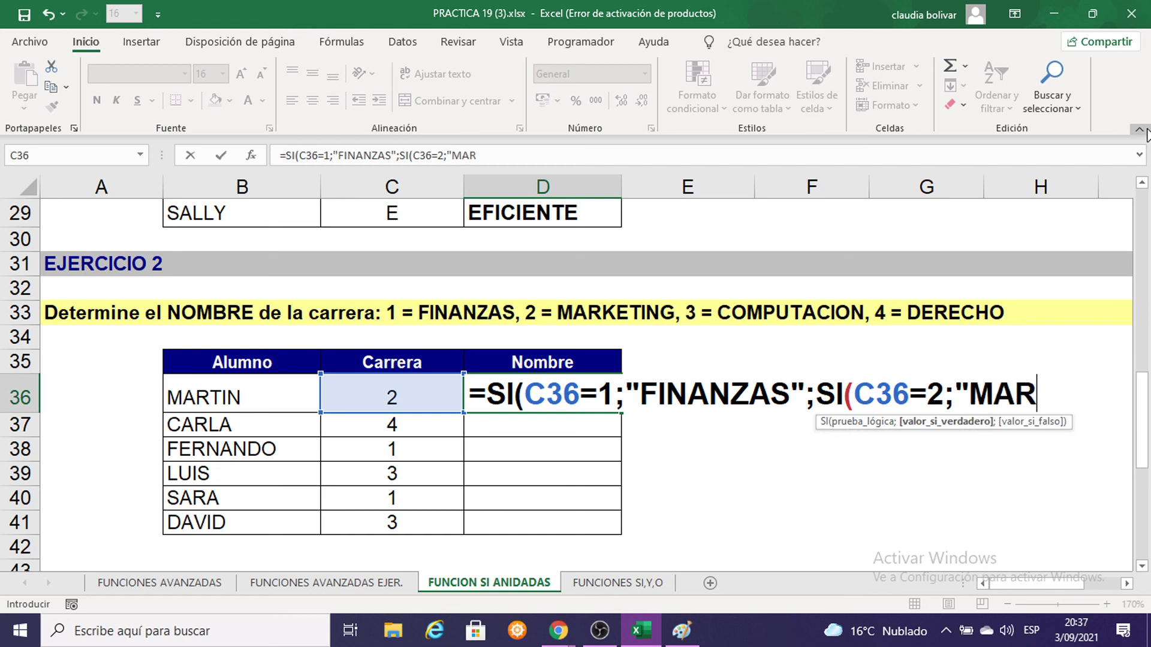
pyautogui.write('KETIN')
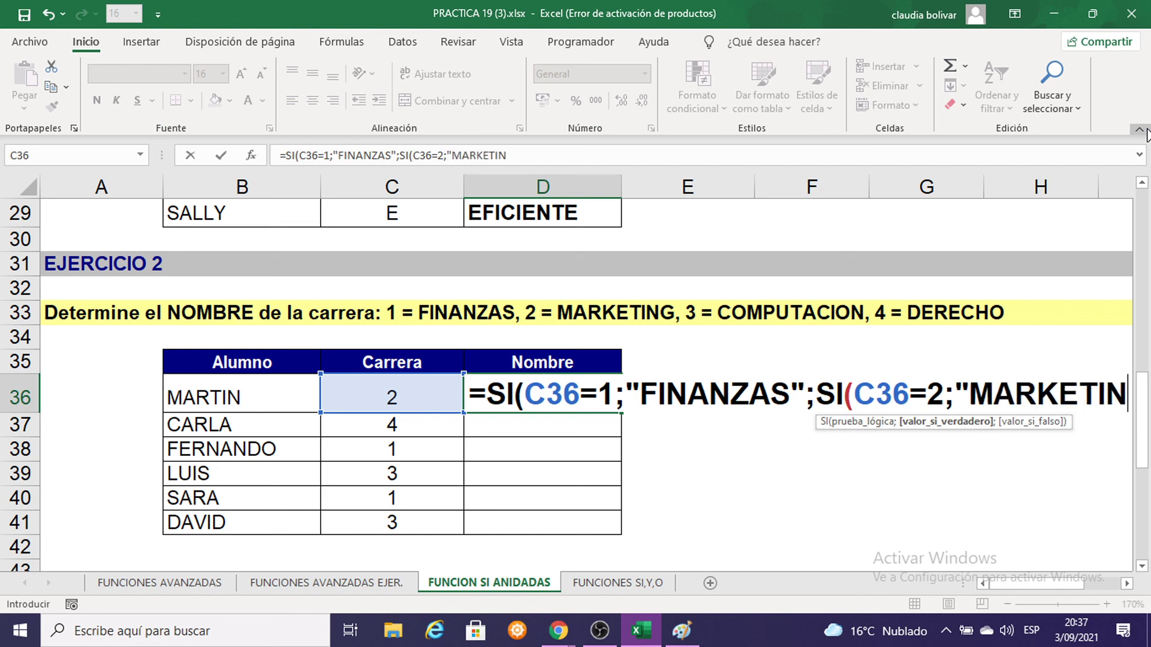
pyautogui.write('G')
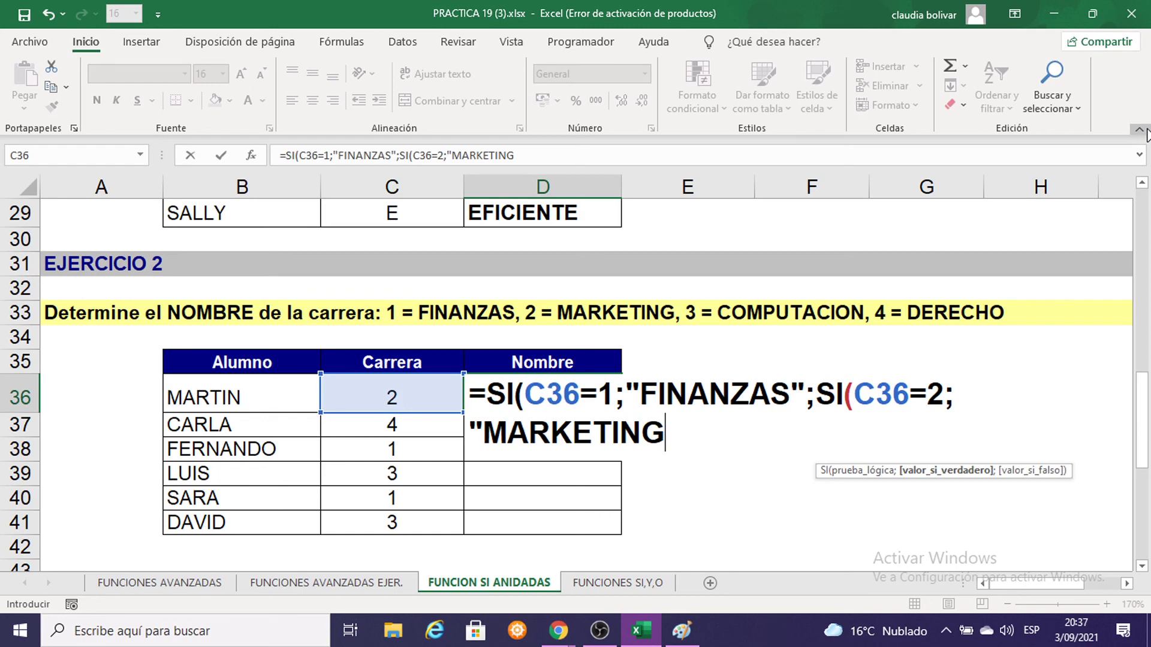
pyautogui.write('"')
pyautogui.write(';SI')
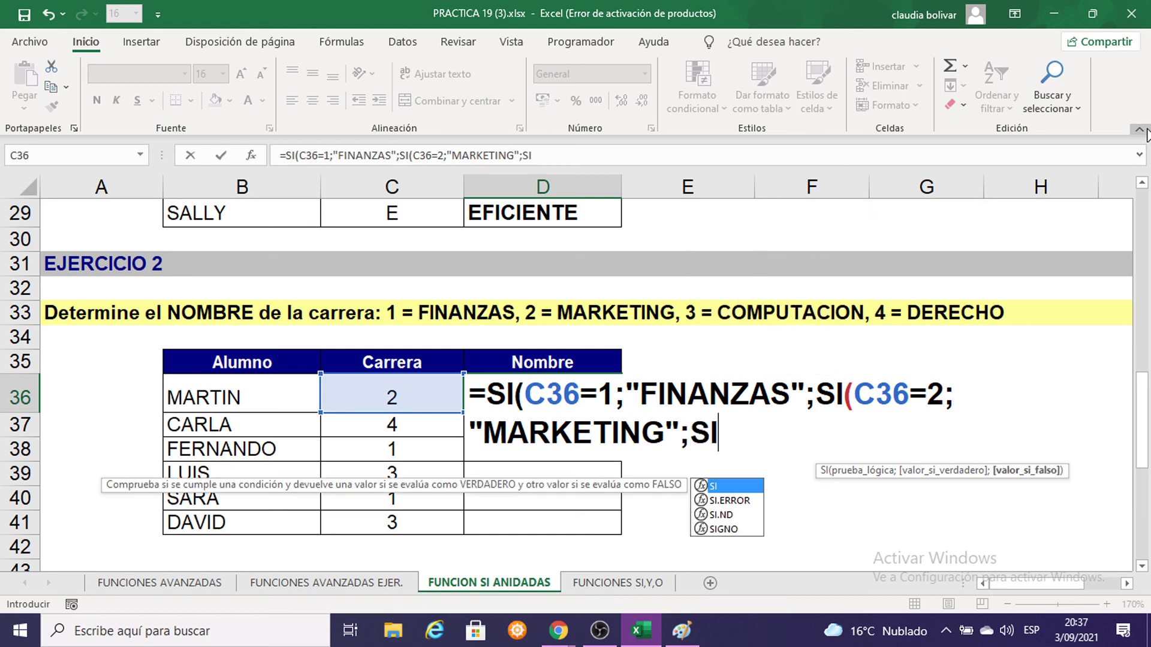
pyautogui.write('(')
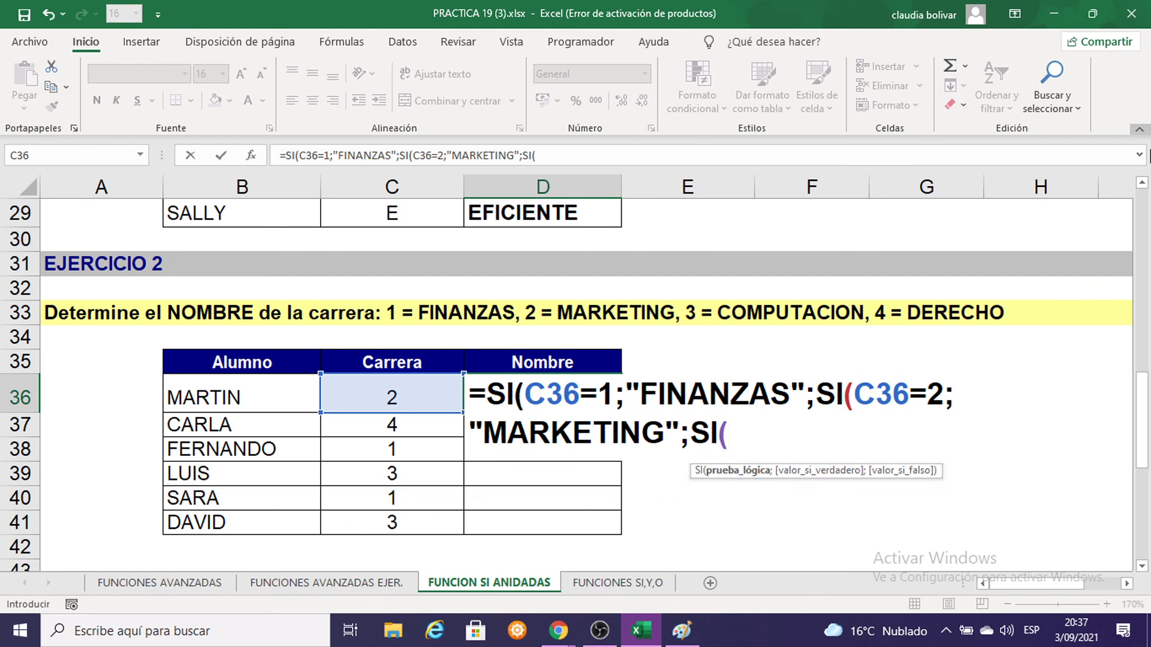
pyautogui.click(382, 400)
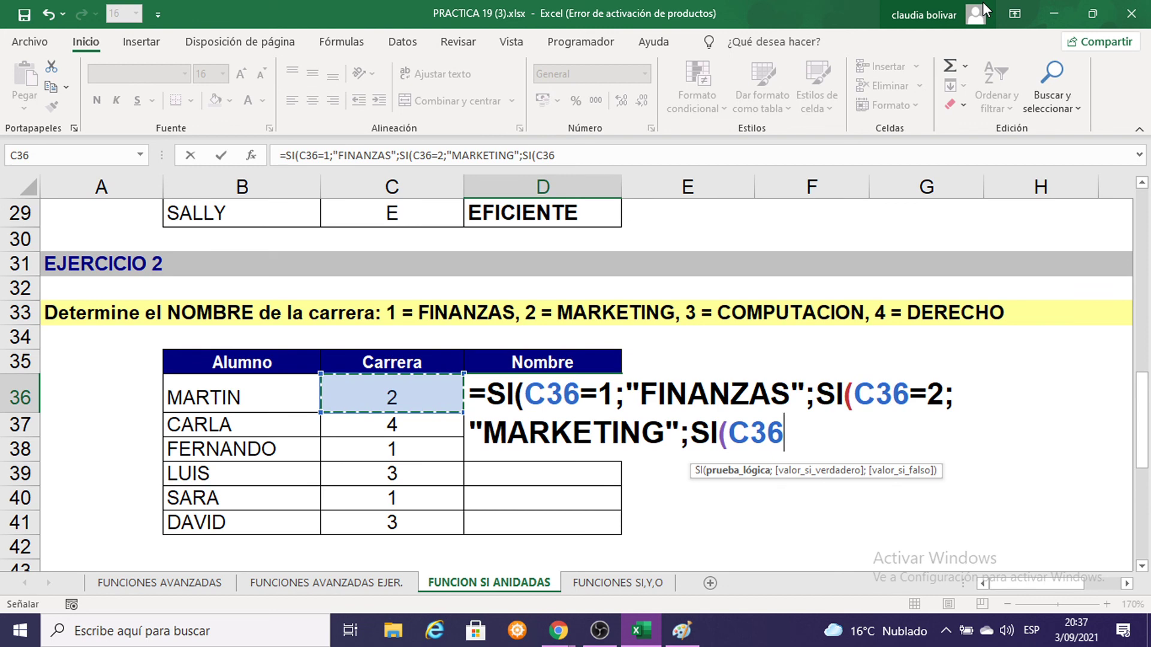
pyautogui.write('=')
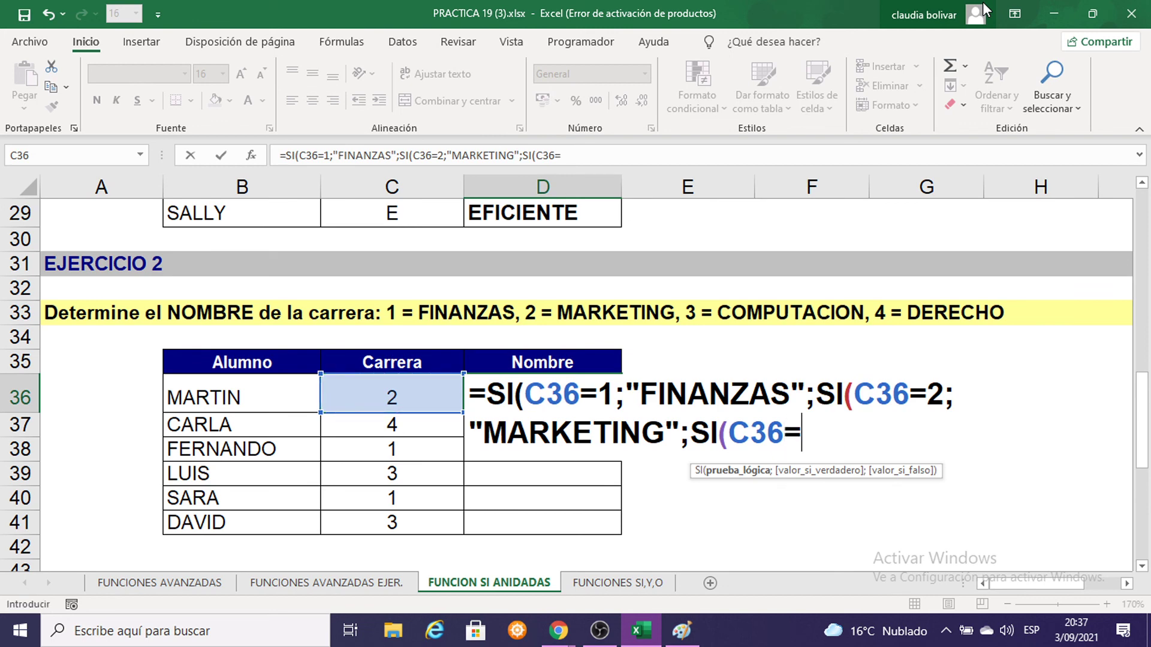
pyautogui.write('3')
pyautogui.write(';')
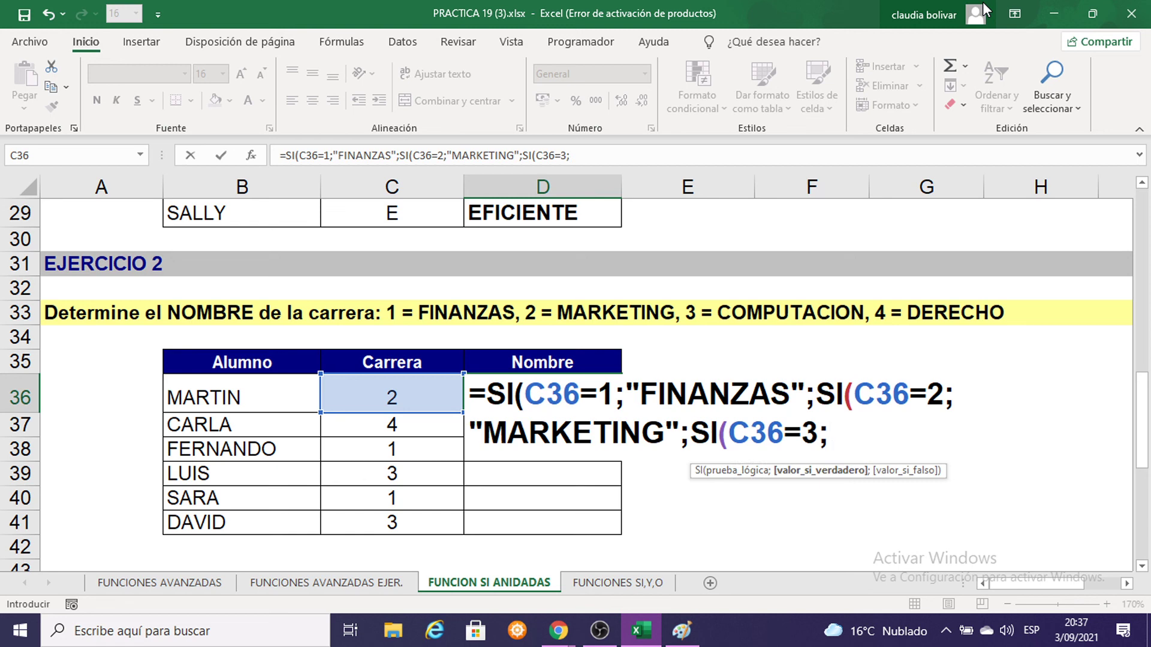
pyautogui.write('"COM')
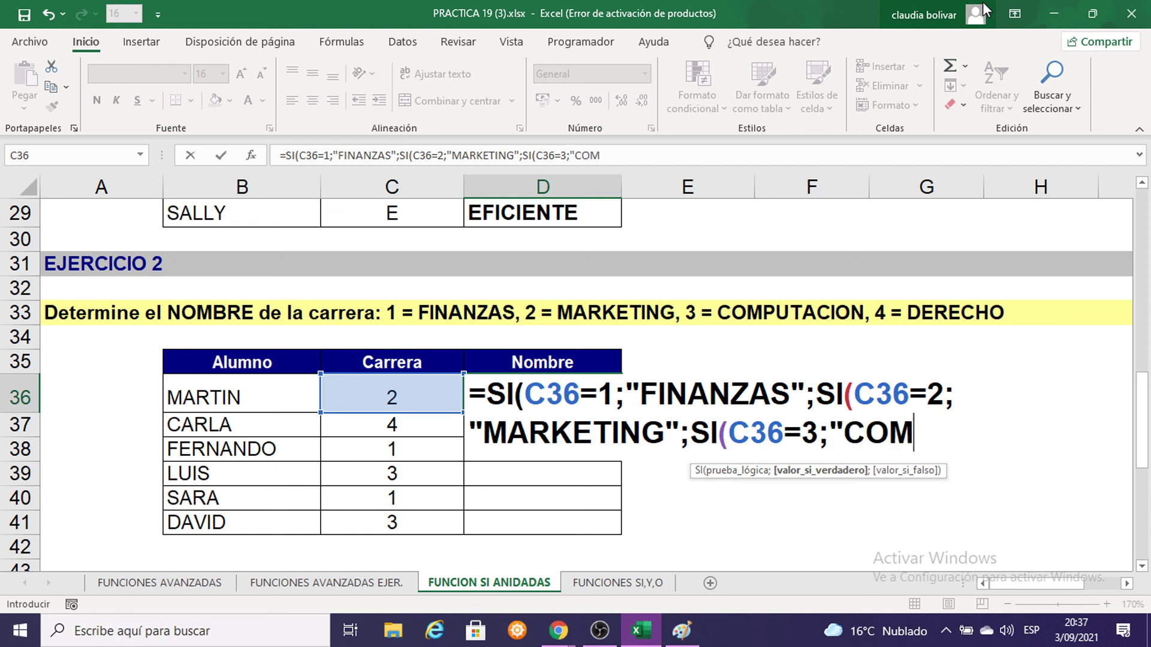
pyautogui.write('PUTAC')
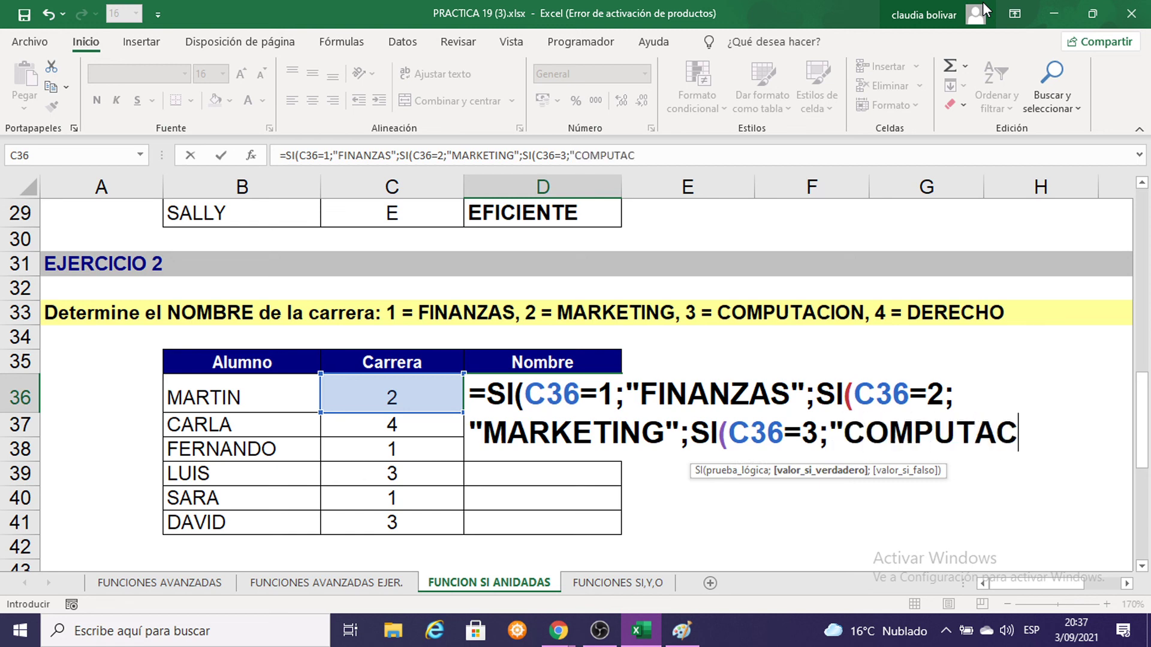
pyautogui.write('ION')
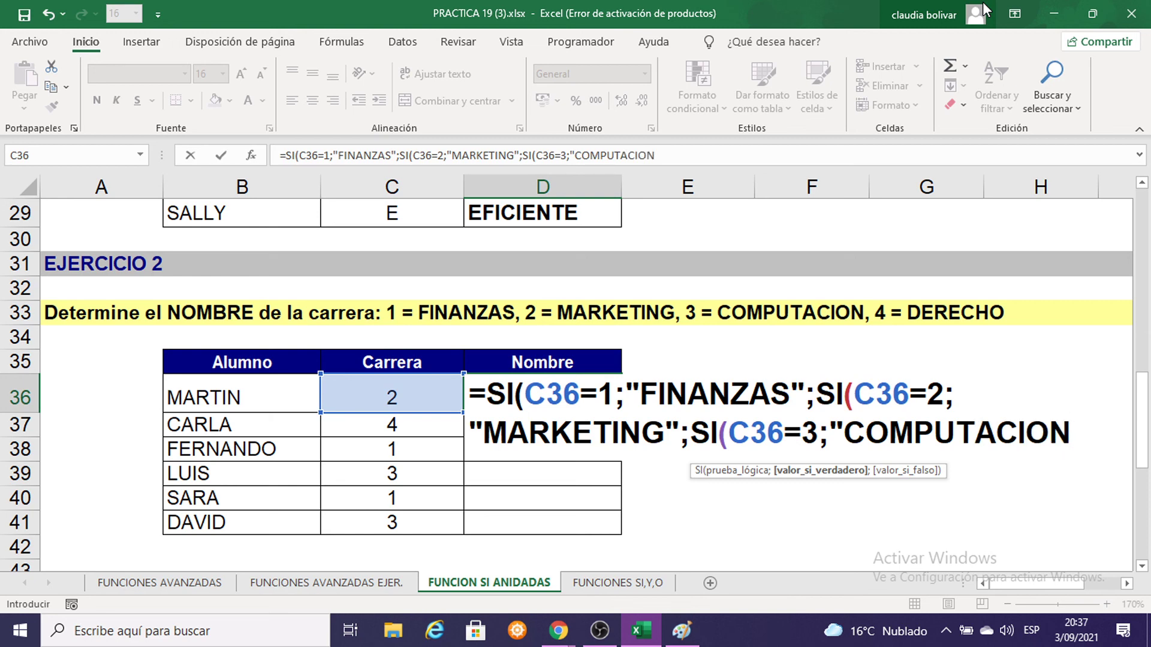
pyautogui.write('"')
pyautogui.write(';')
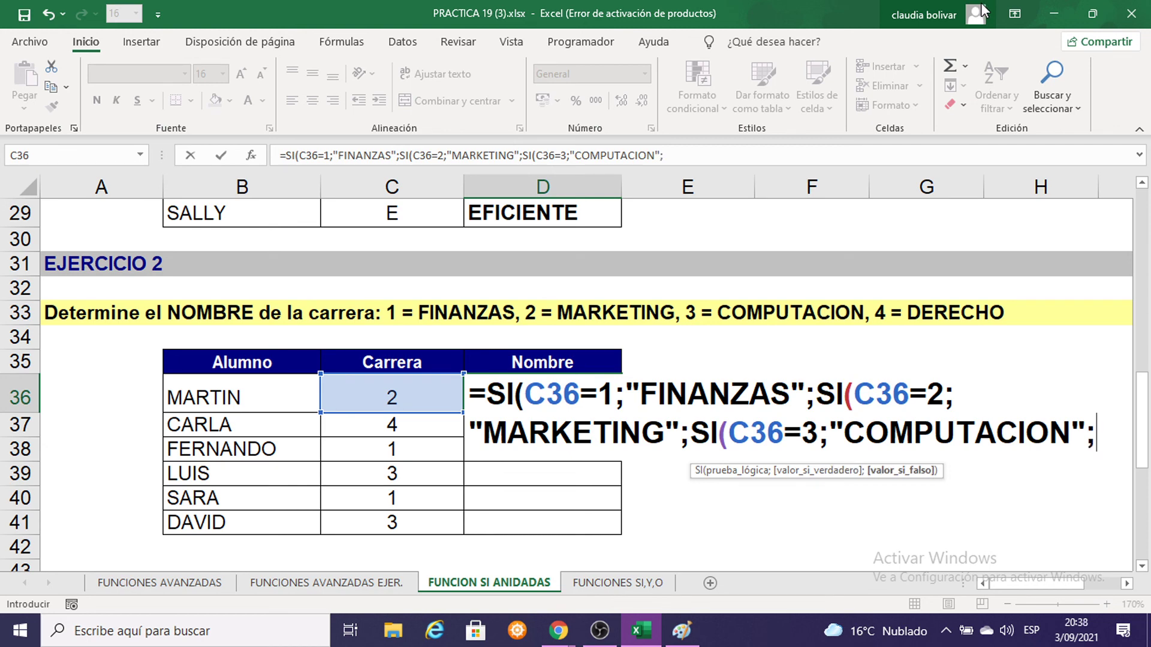
pyautogui.write('SI(')
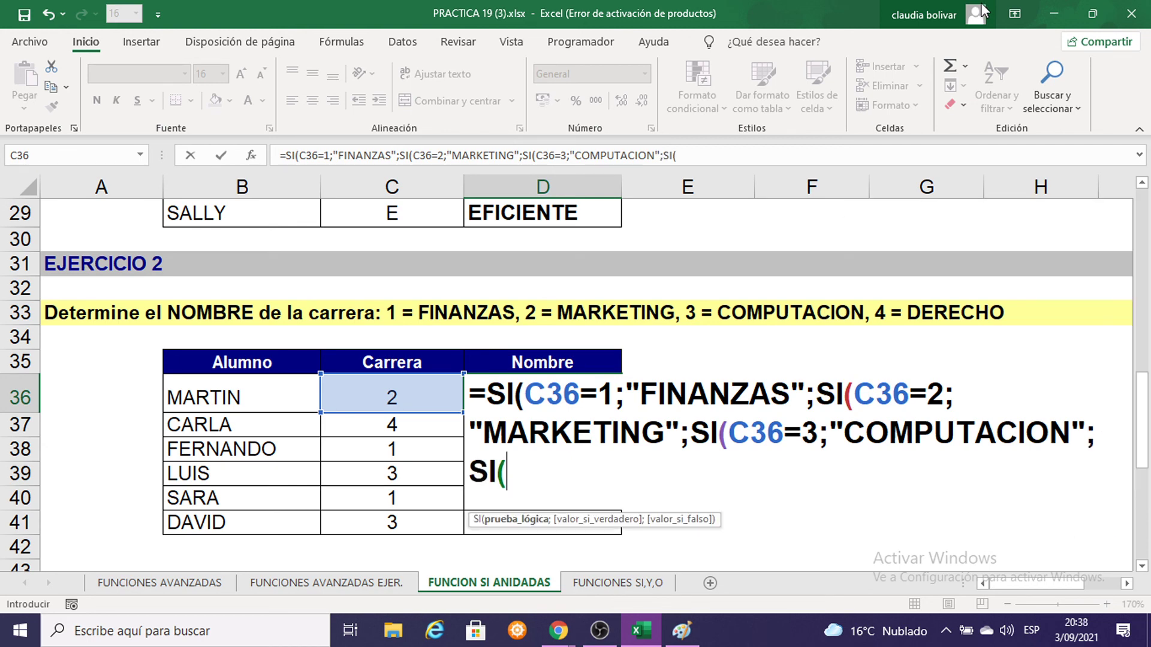
pyautogui.click(365, 397)
pyautogui.write('=')
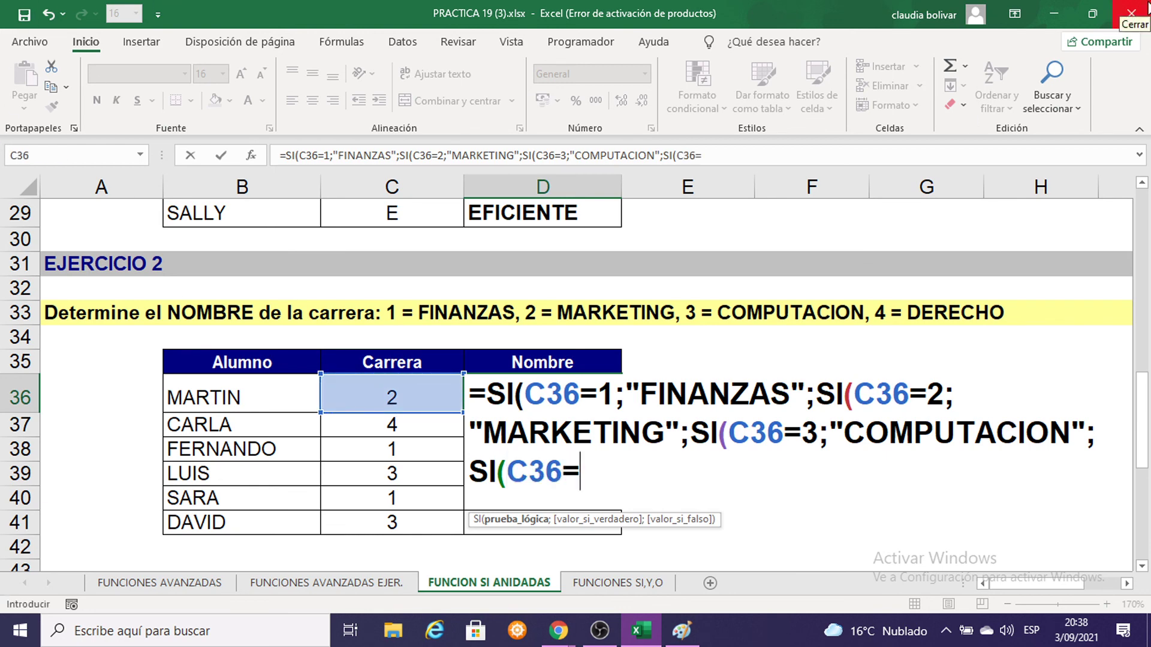
pyautogui.write('4')
pyautogui.write(';"')
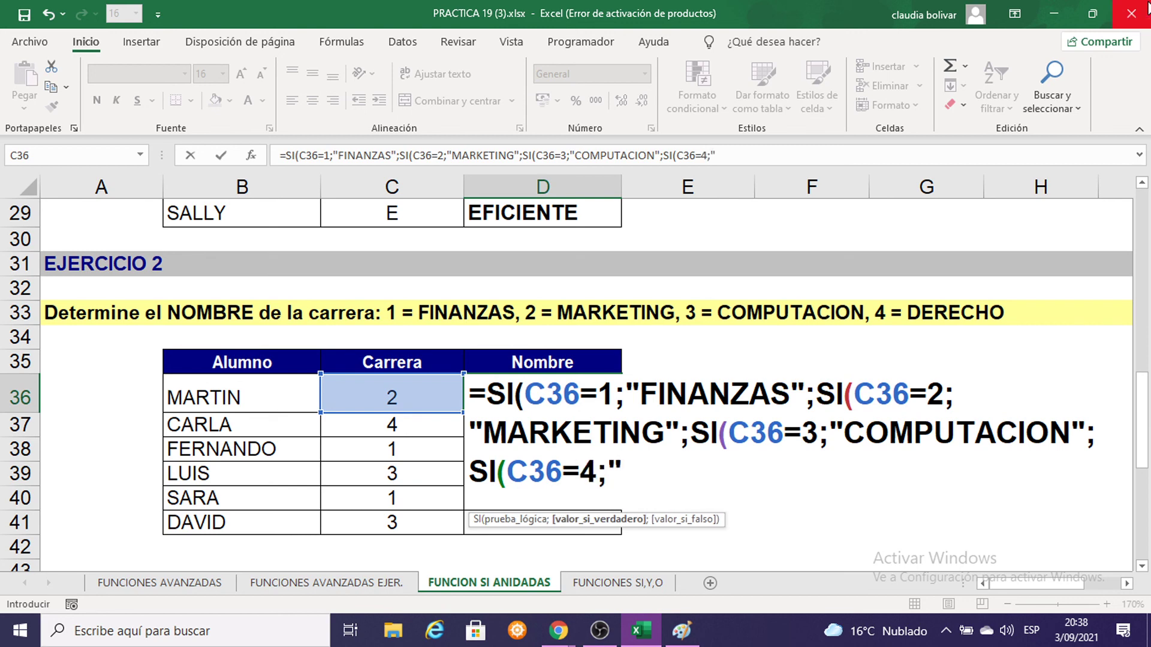
pyautogui.write('DERED')
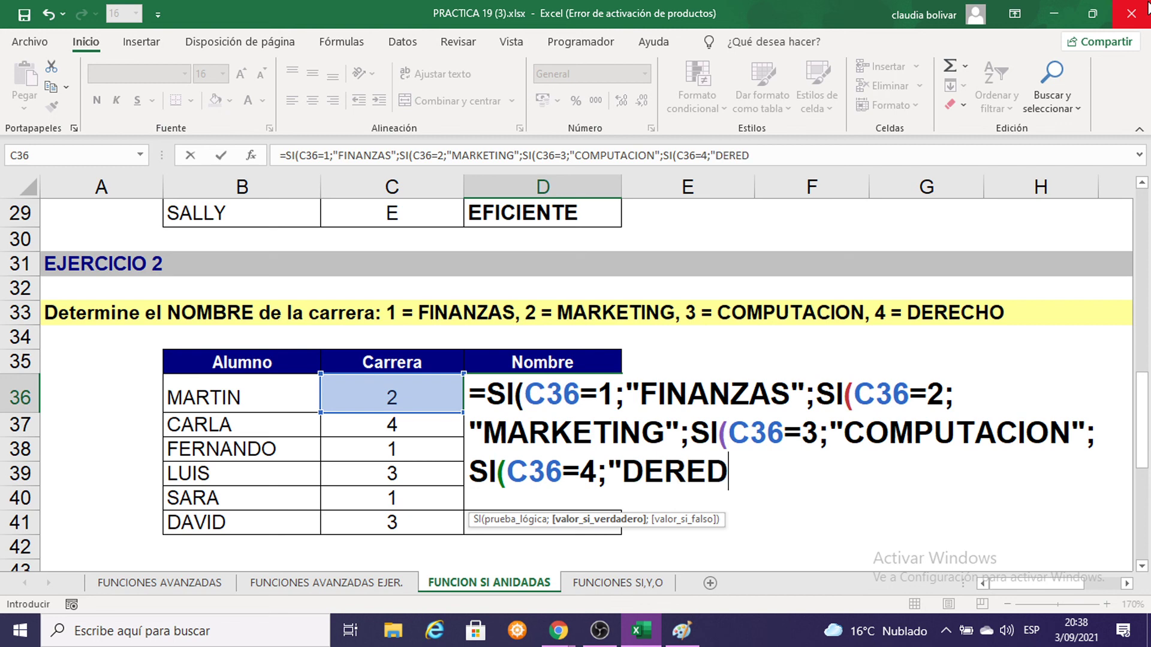
pyautogui.write('HO')
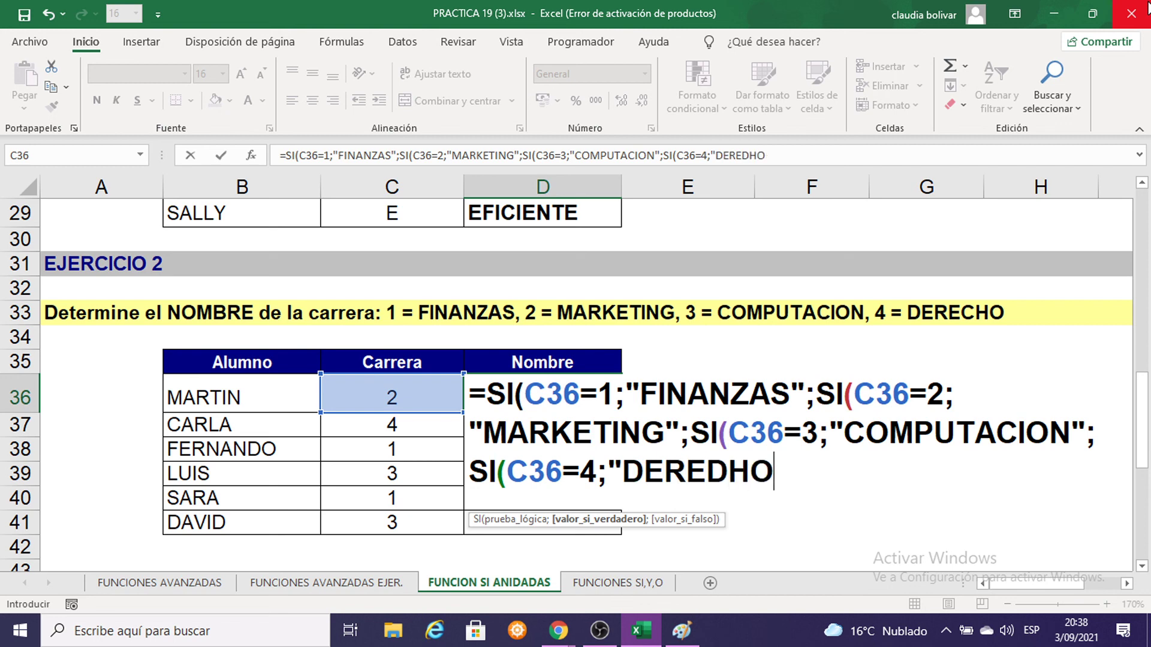
pyautogui.write('"')
pyautogui.write('))')
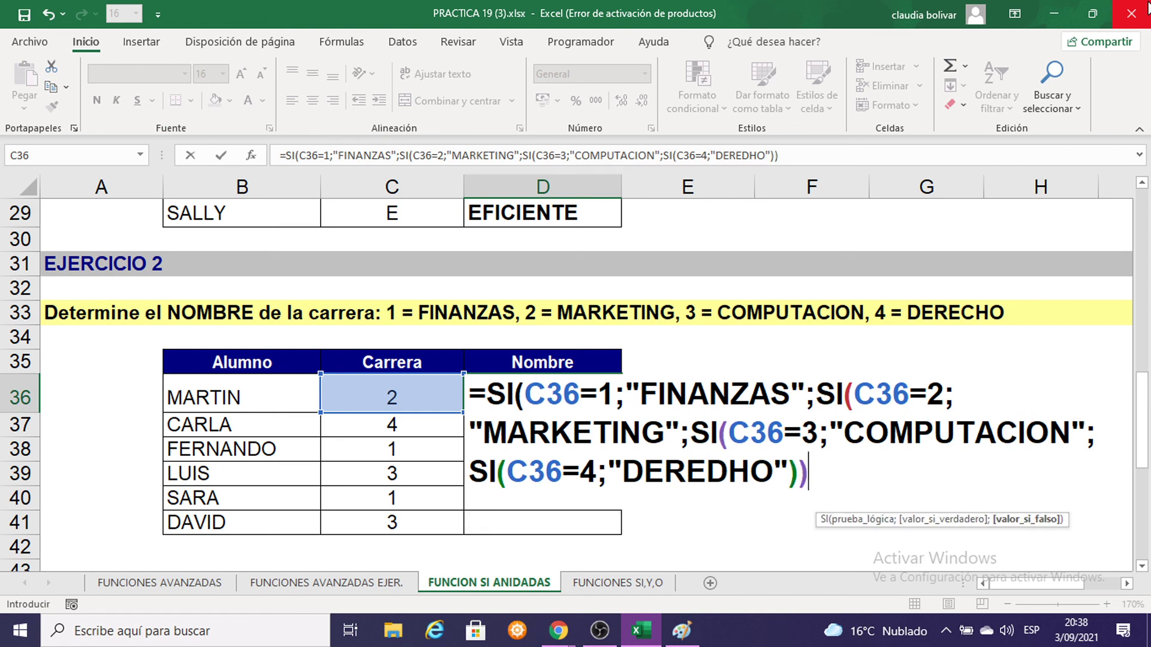
pyautogui.write(')')
pyautogui.press('Return')
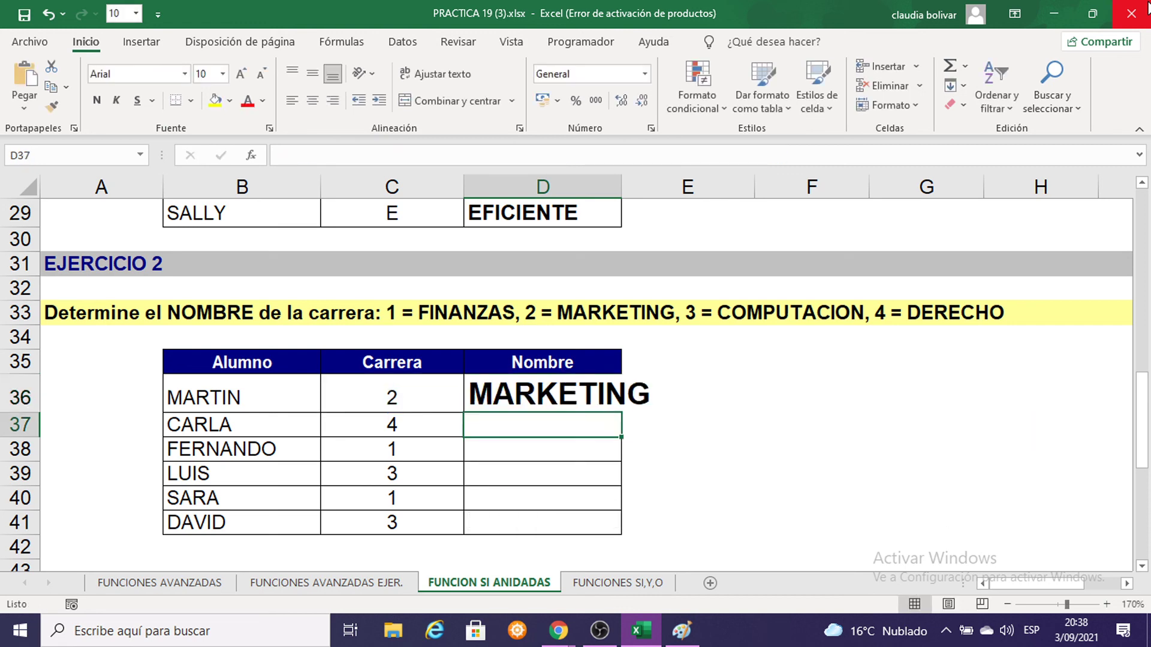
# Edit D36's formula to change the misspelled "DEREDHO" to "DERECHO"
pyautogui.doubleClick(563, 393)
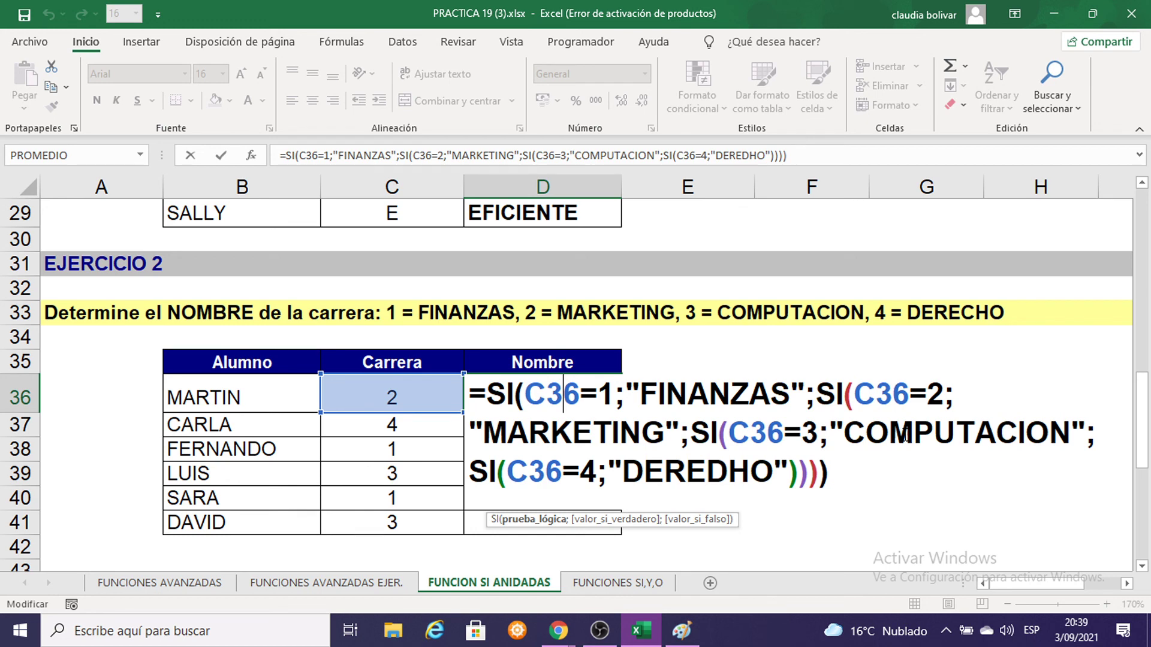
pyautogui.click(727, 472)
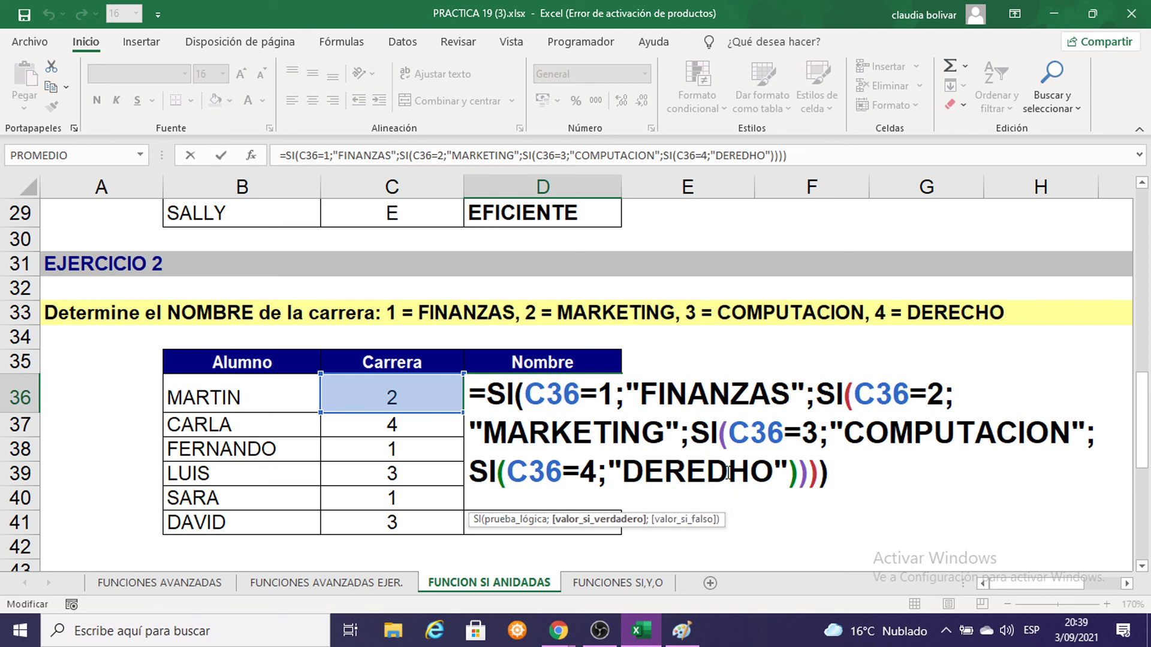
pyautogui.press('BackSpace')
pyautogui.write('C')
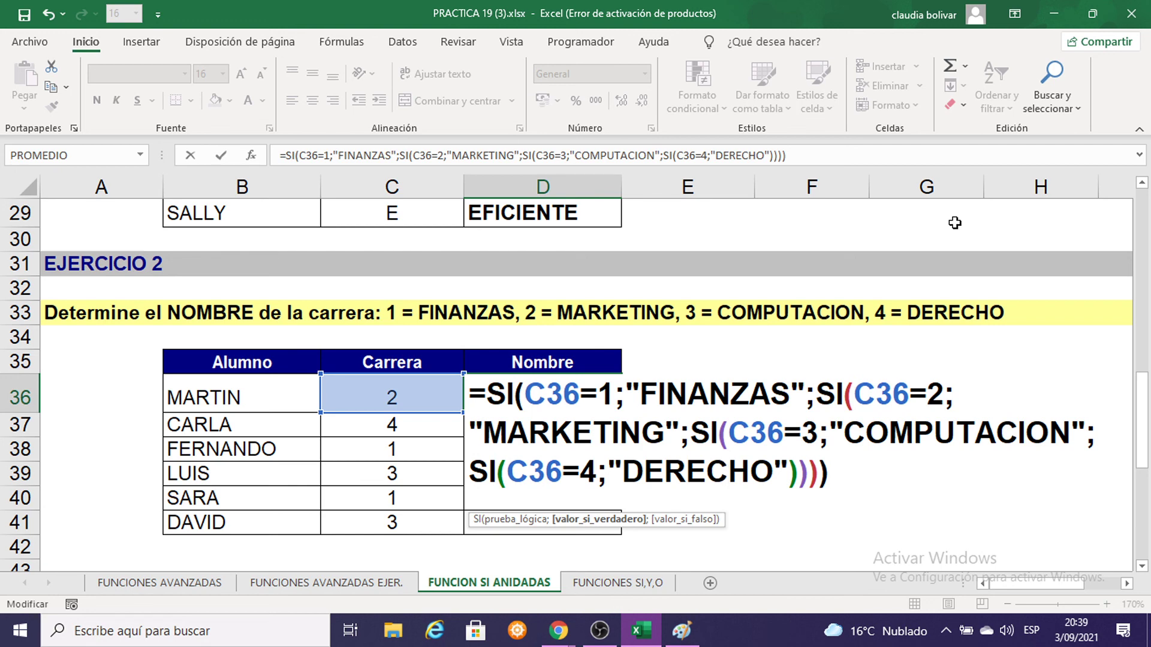
pyautogui.press('Return')
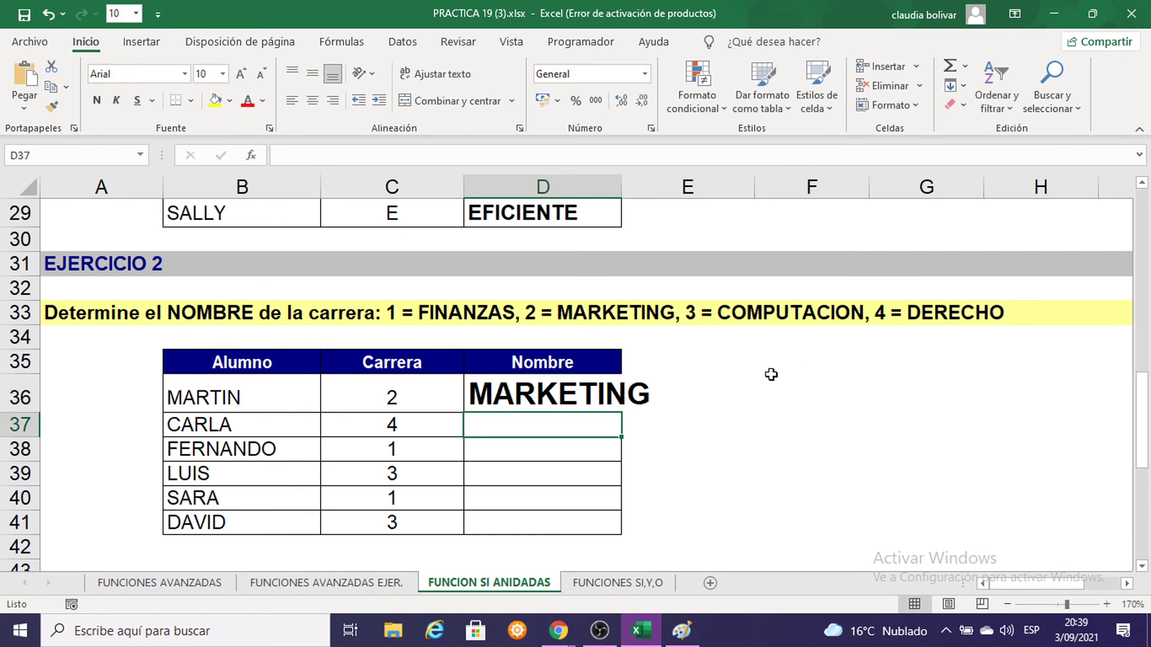
# Copy D36's career formula down through D41 for the remaining students, then switch to OBS Studio
pyautogui.click(568, 396)
pyautogui.moveTo(623, 412); pyautogui.dragTo(623, 533)
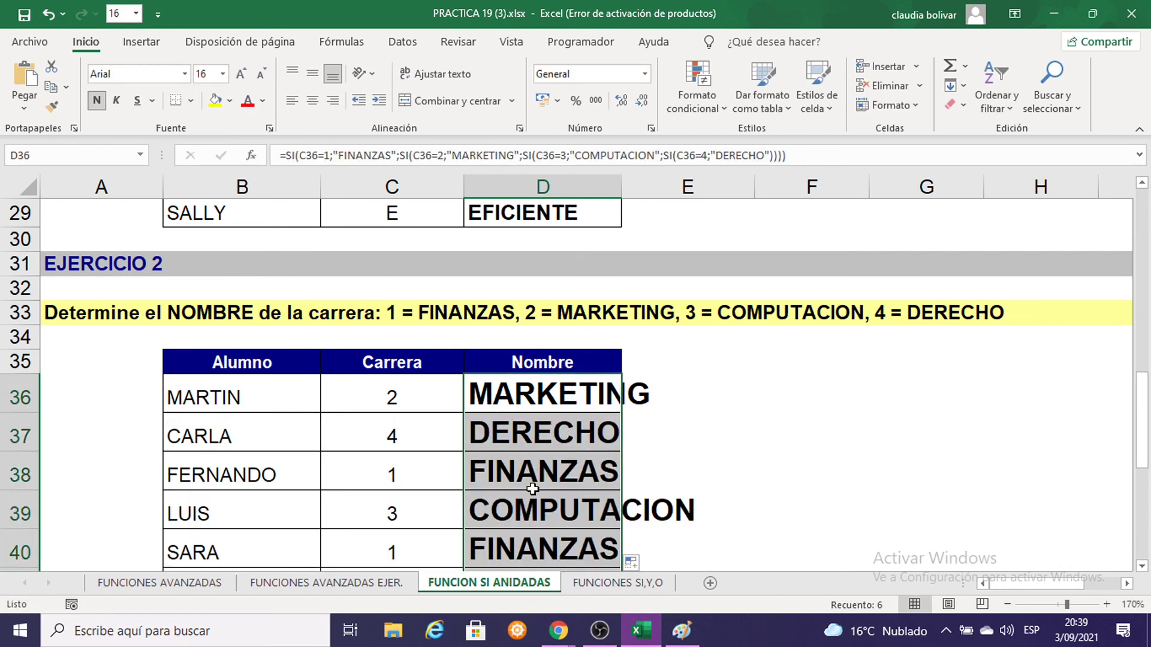
pyautogui.click(737, 425)
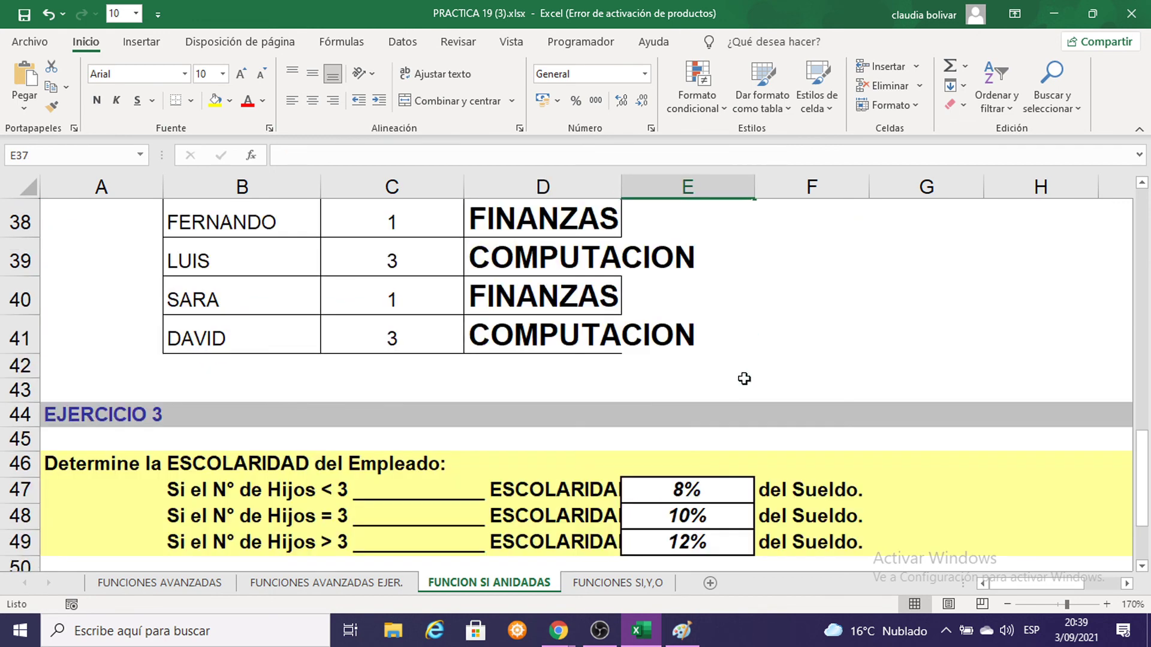
pyautogui.scroll(-3, 745, 372)
pyautogui.click(777, 282)
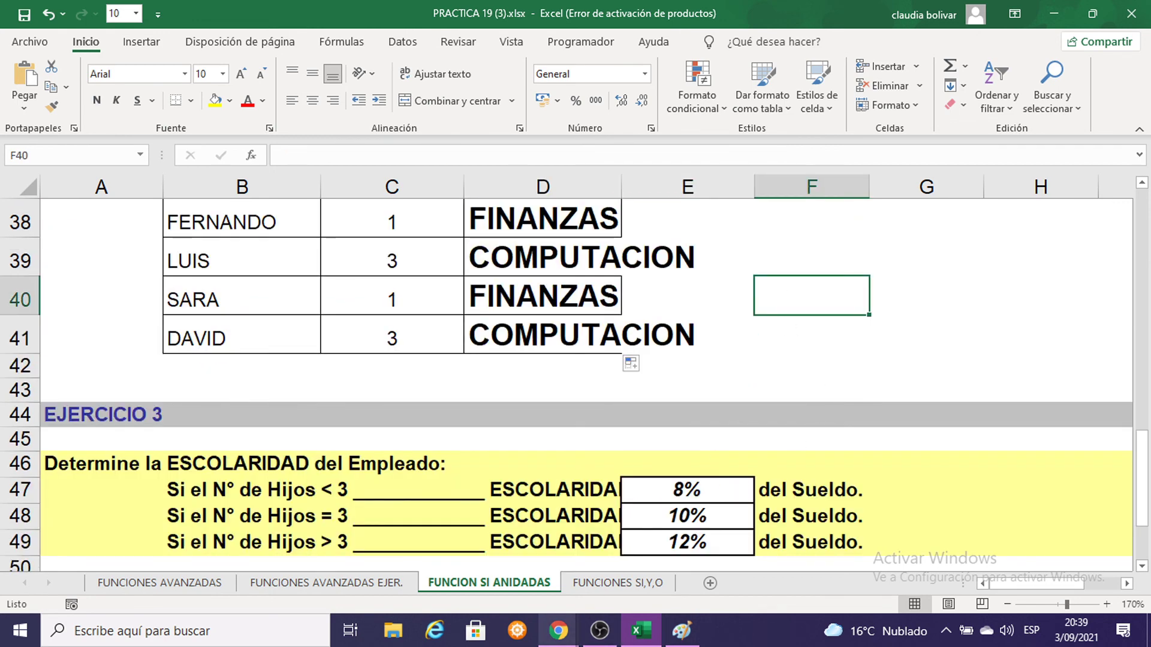
pyautogui.click(599, 631)
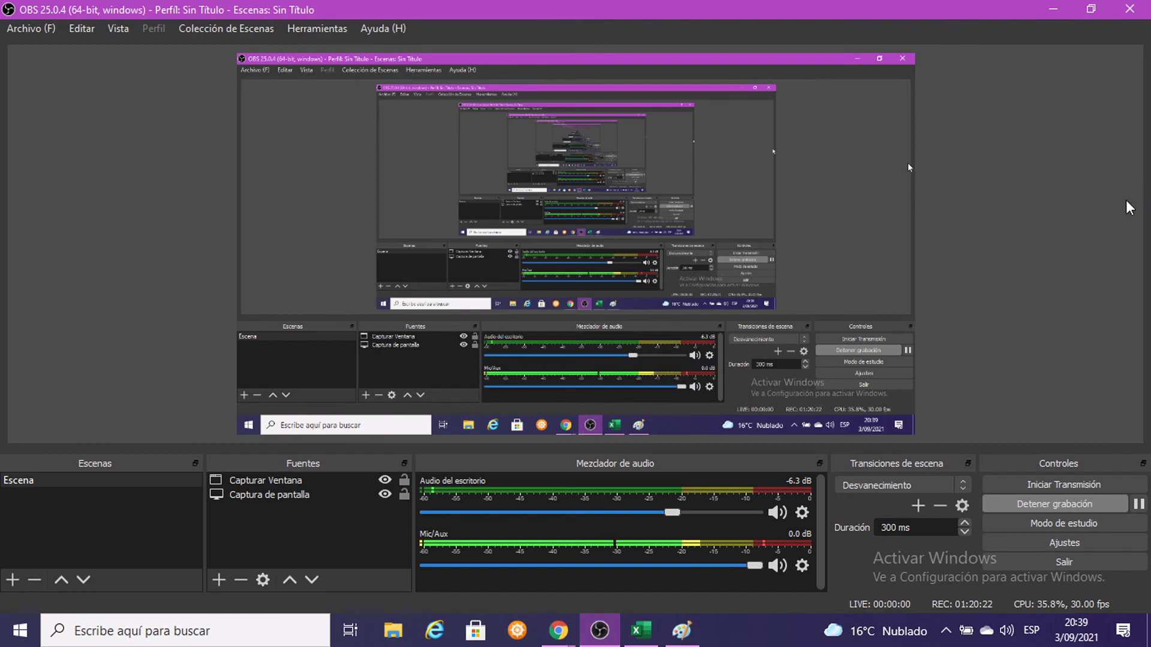